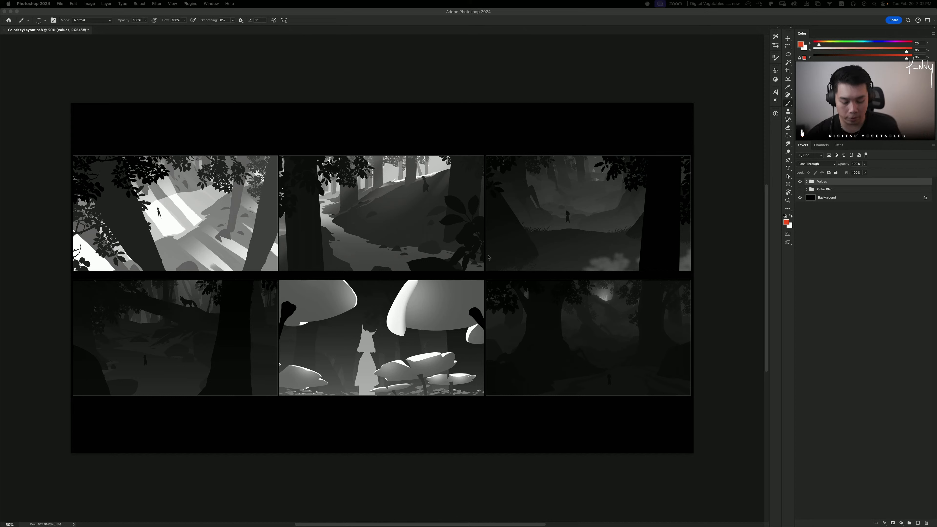
Step: Add a new layer above the Values group
key(super+Tab)
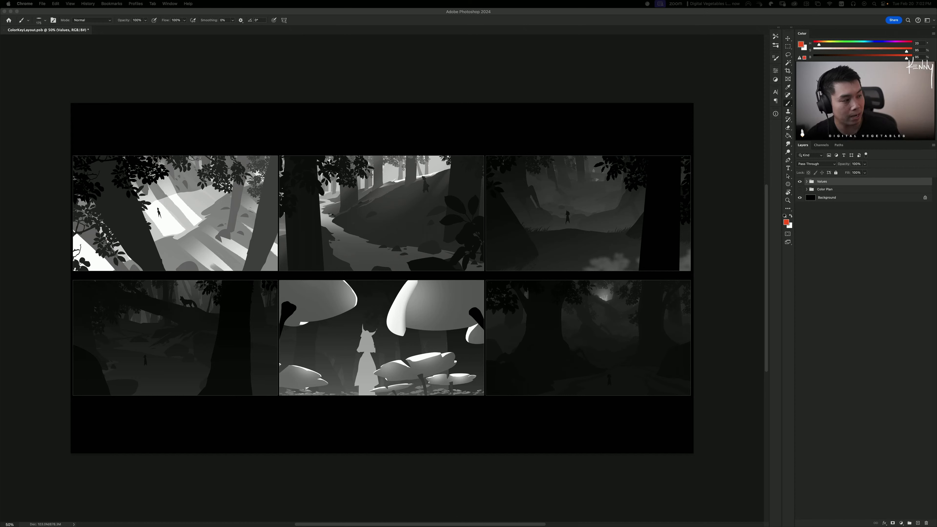
click(674, 99)
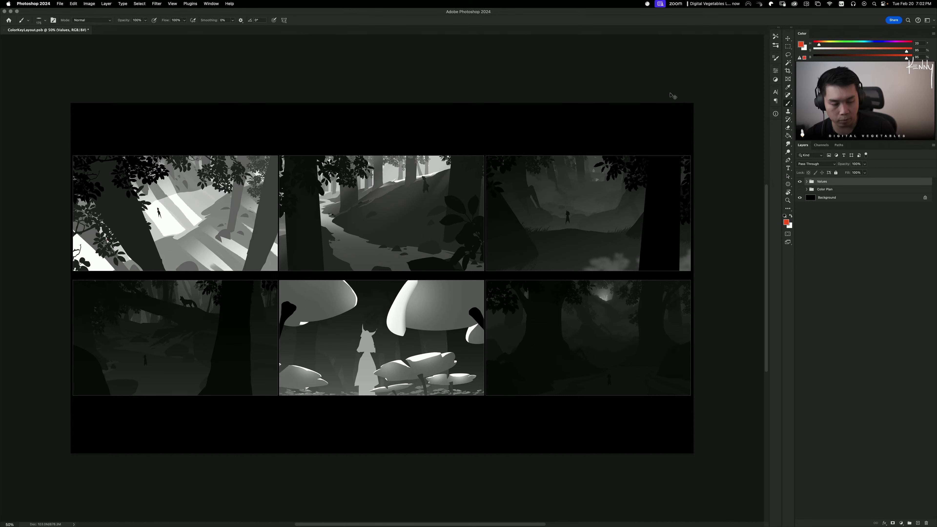
key(super+shift+n)
key(Return)
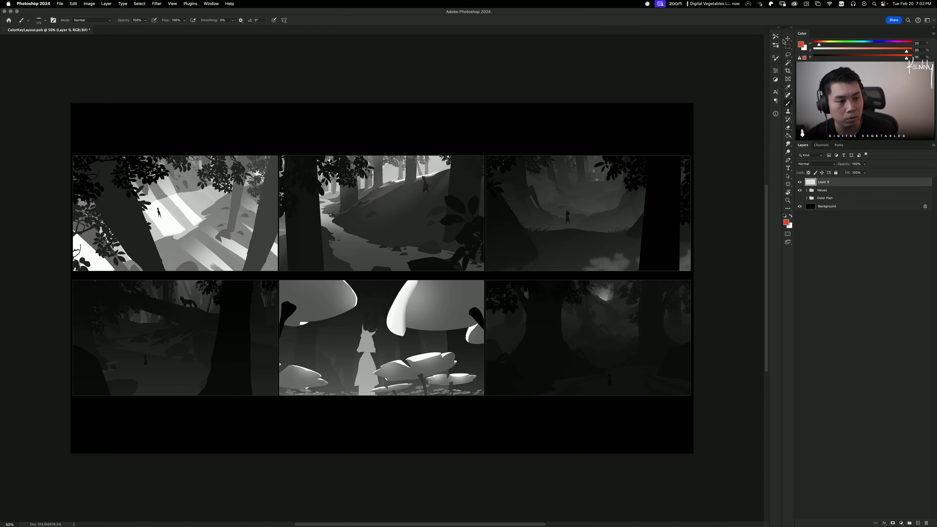
Step: Choose the Paint Brush 1 preset and set the foreground colour to pure red with hue 0, saturation 100 and brightness 100
click(775, 45)
click(730, 90)
drag(823, 46, 812, 45)
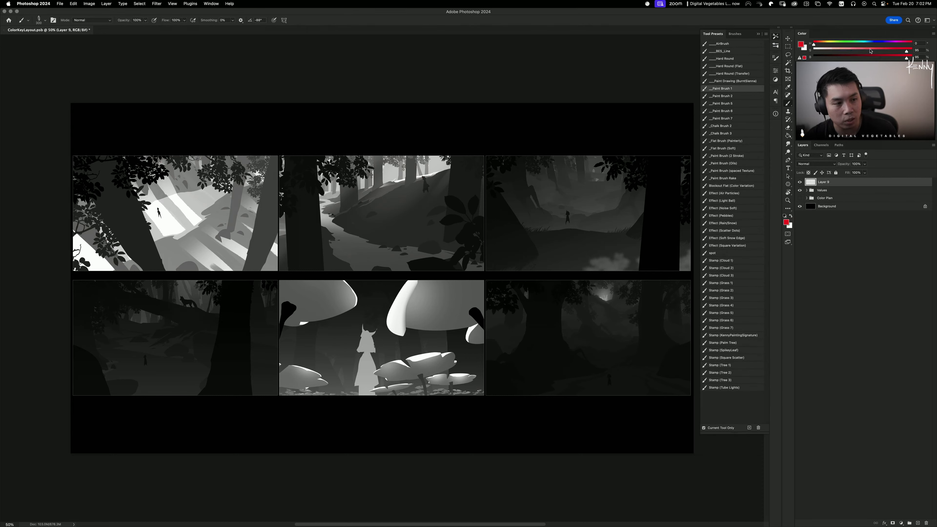
drag(907, 51, 912, 57)
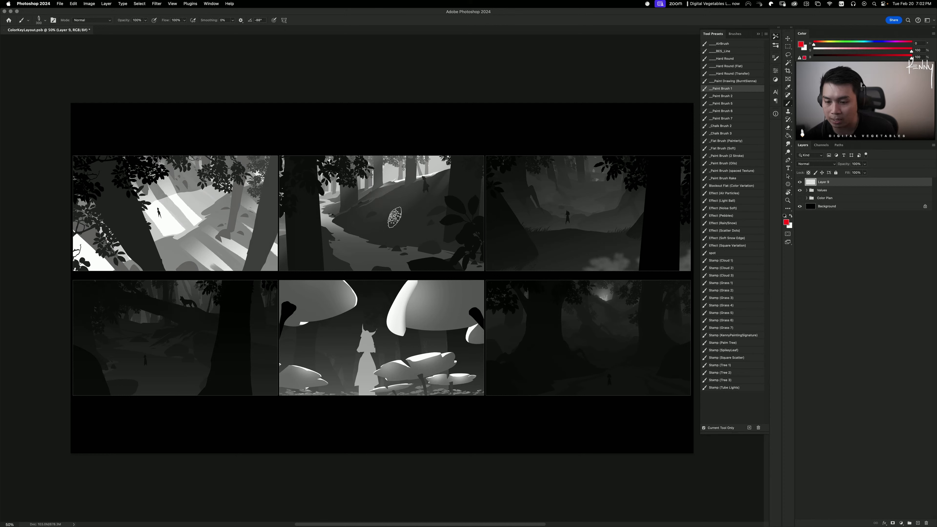
Step: Draw a temporary red circle around the upper middle forest panel and undo the marks
key(super+Tab)
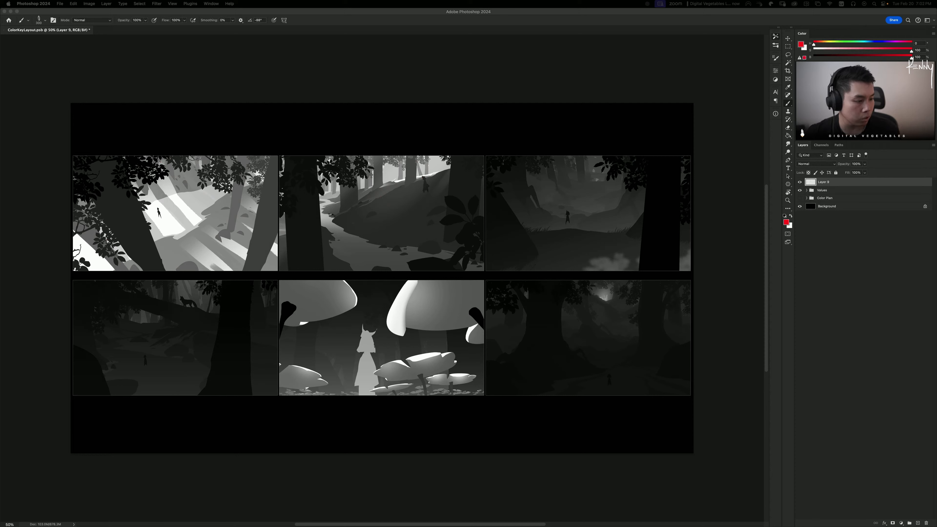
click(186, 180)
drag(306, 151, 284, 135)
key(super+z)
drag(495, 144, 410, 297)
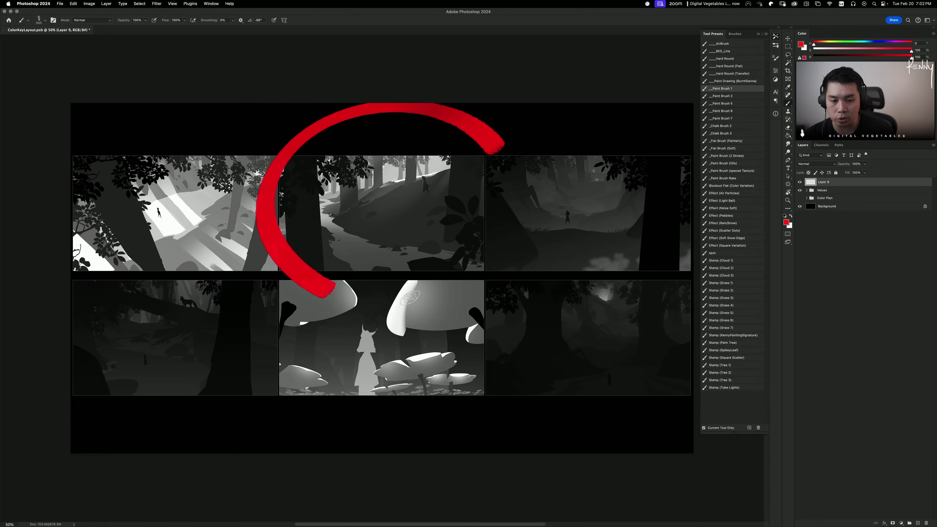
key(super+z)
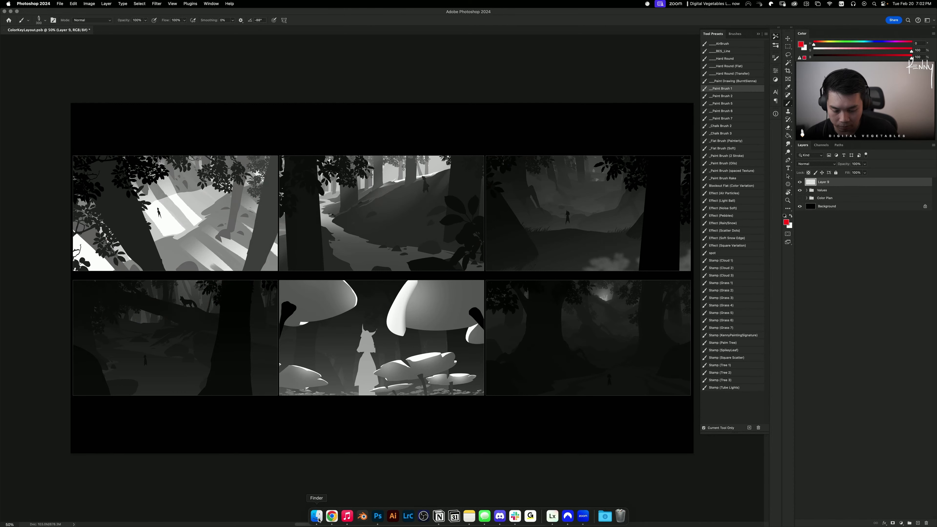
Step: Place the Thumbnails_01_V1_KV image from Finder into the colour key layout
click(318, 518)
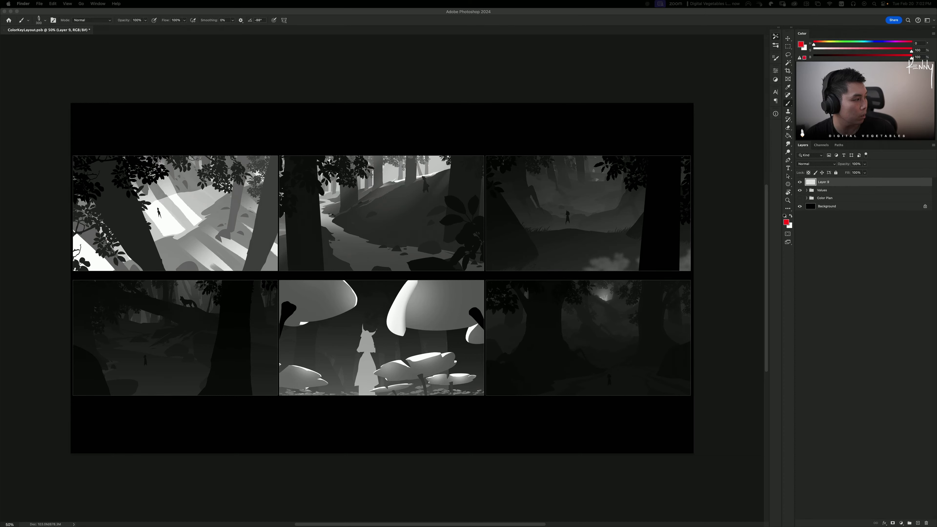
drag(826, 257, 585, 206)
key(Return)
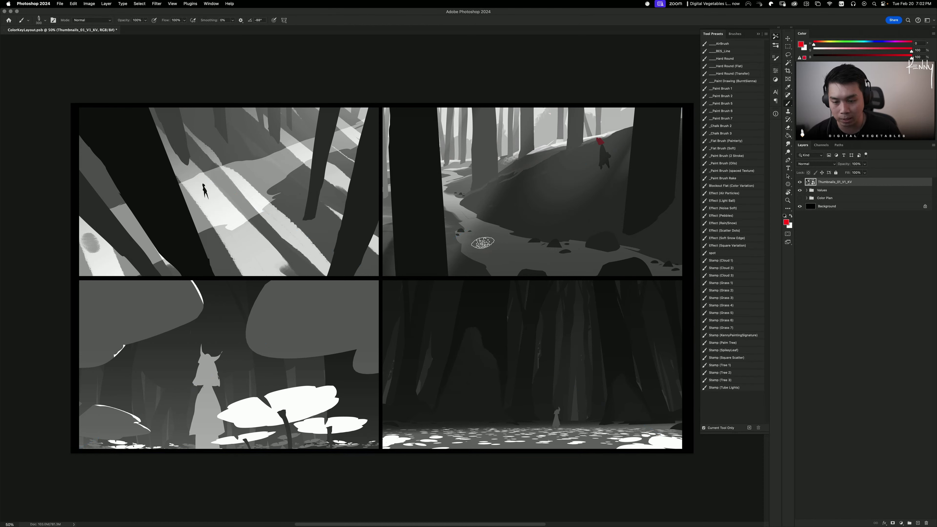
Step: Copy the first sketch of the placed thumbnail sheet to its own layer and hide the Thumbnails_01_V1_KV layer
key(m)
mouse_move(77, 104)
mouse_down()
mouse_move(187, 254)
mouse_move(379, 274)
mouse_up()
key(super+j)
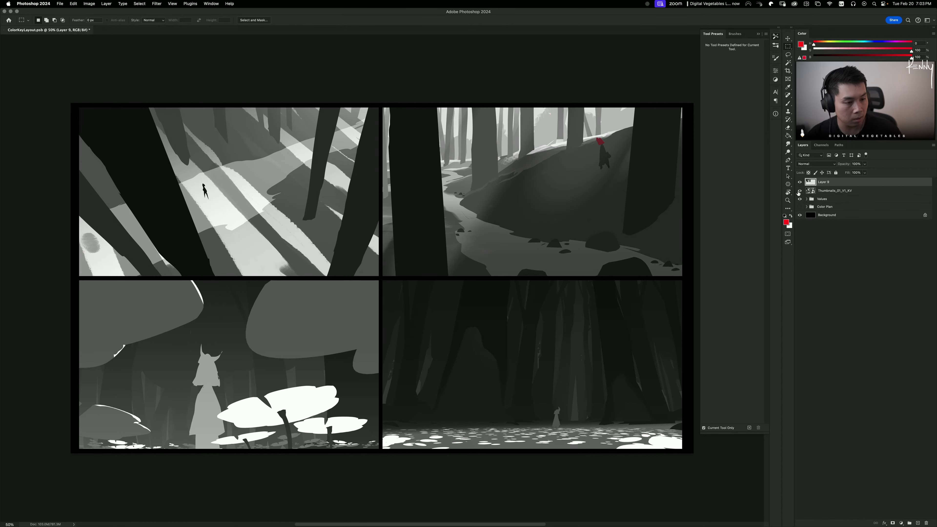
click(799, 191)
Step: Scale down the copied sketch and fit it exactly over the first panel of the layout
key(super+t)
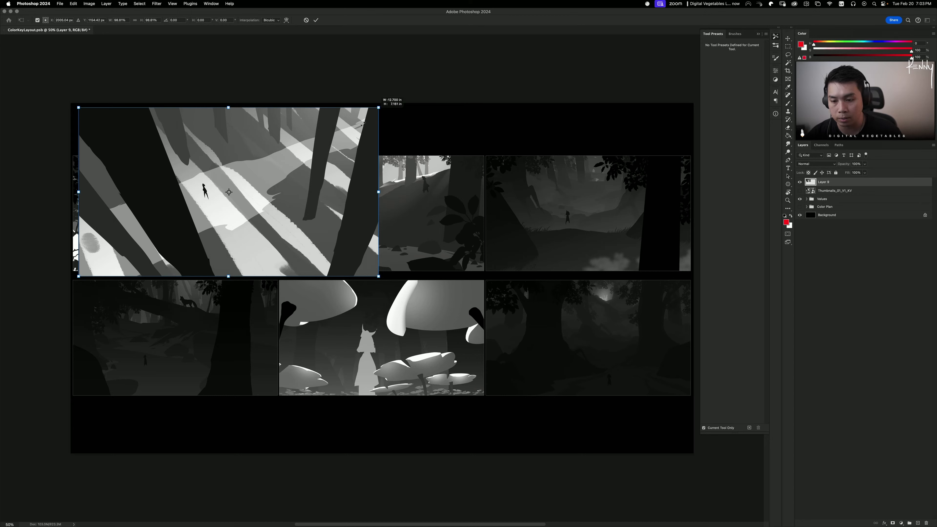
drag(362, 123, 266, 170)
drag(238, 194, 232, 180)
drag(261, 261, 278, 271)
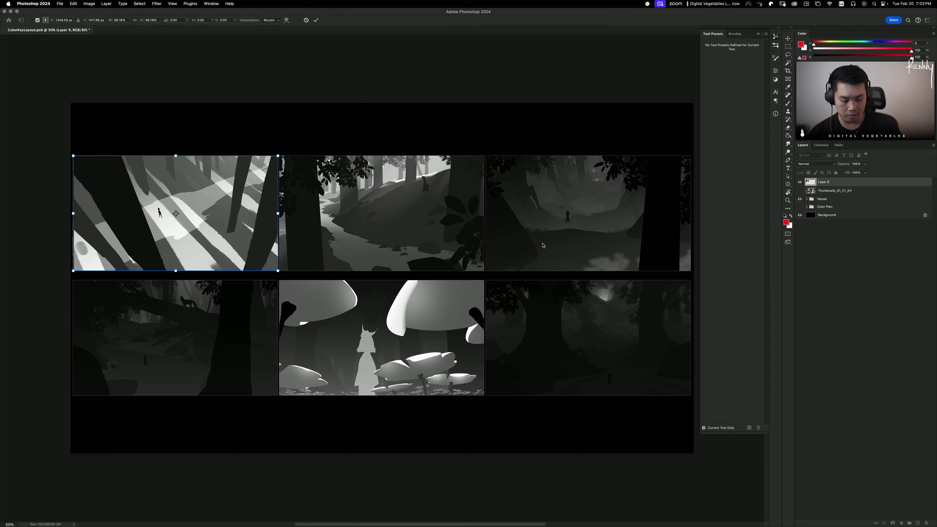
key(Return)
Step: Compare the rough sketch with the refined first panel by toggling the sketch layer's visibility, leaving it hidden
click(800, 183)
click(799, 186)
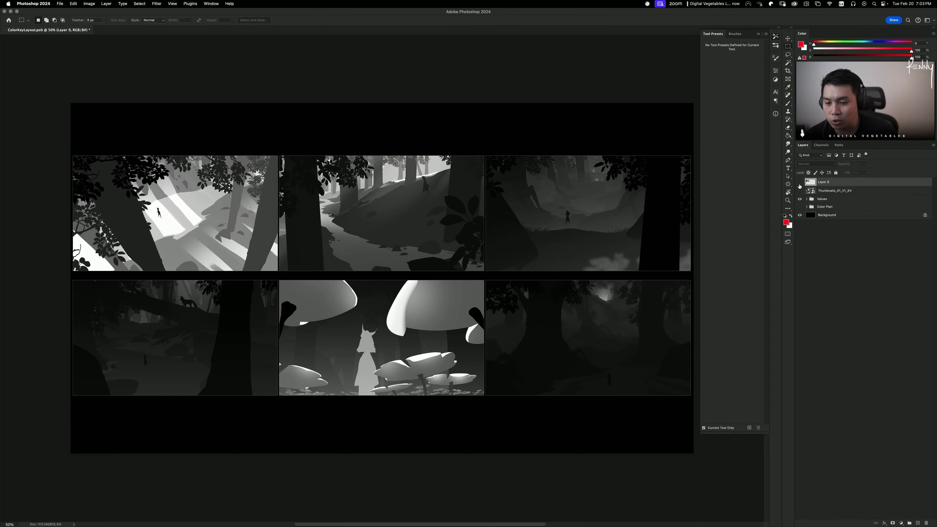
click(799, 185)
click(800, 185)
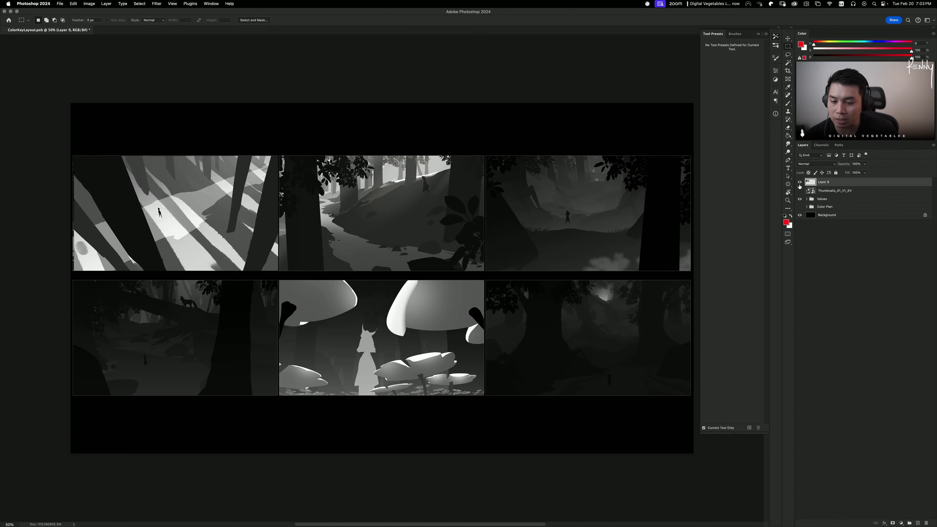
click(799, 186)
click(799, 186)
click(799, 185)
click(799, 185)
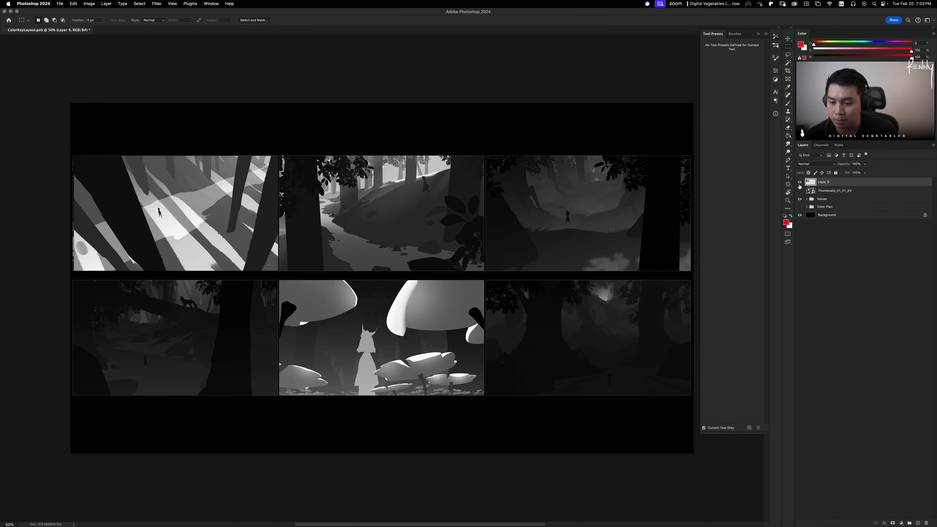
click(799, 186)
click(800, 186)
click(800, 186)
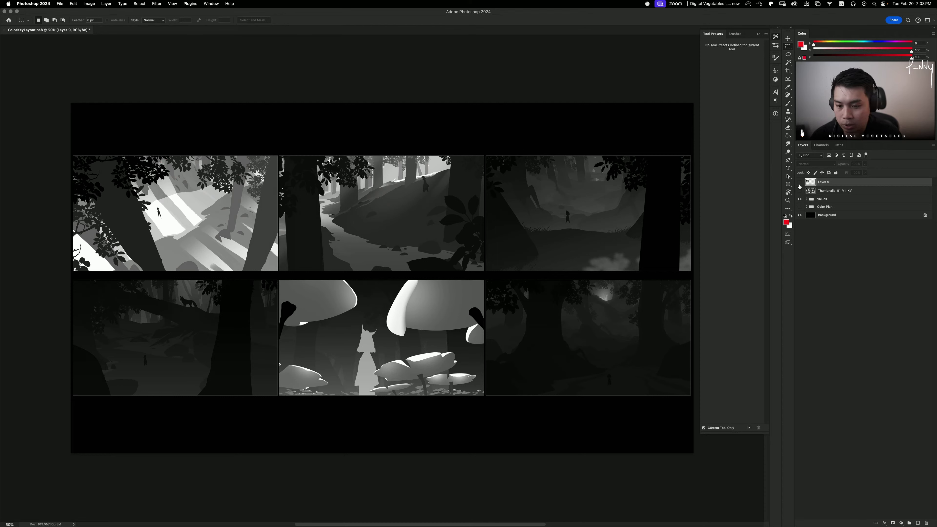
Step: Add a new layer on top and choose the Stamp (Tree 1) brush preset
key(super+shift+alt+n)
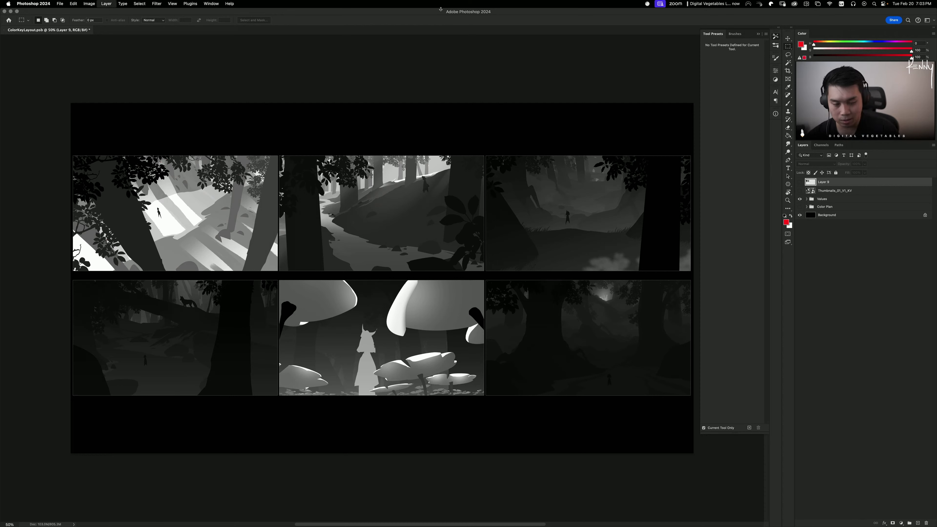
key(b)
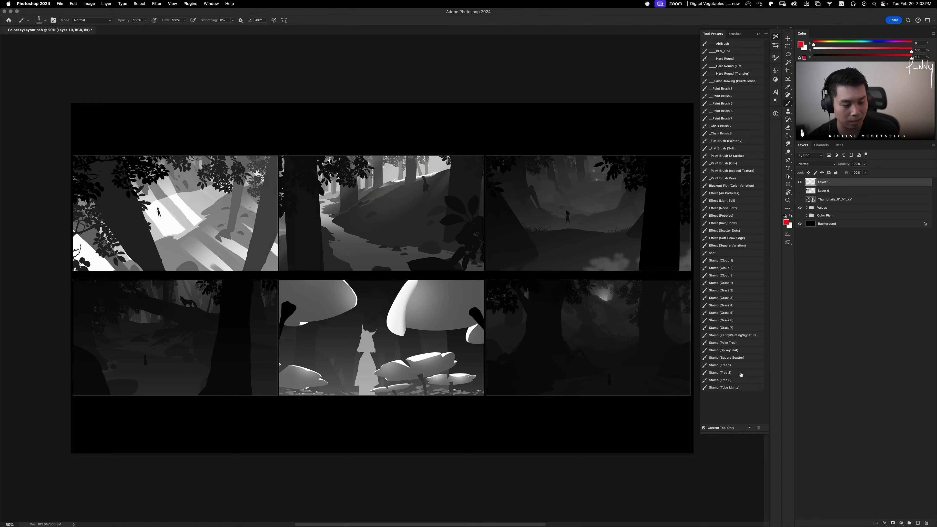
click(735, 365)
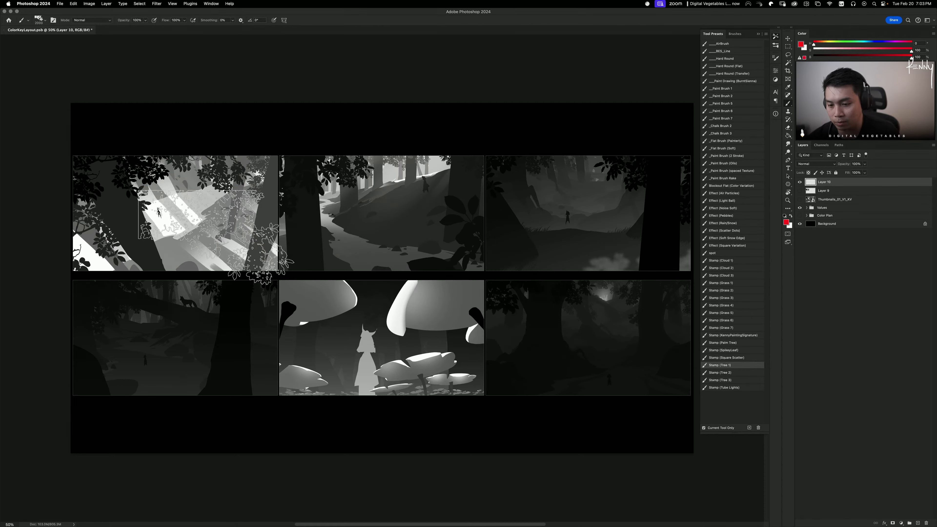
Step: Test the red foliage stamp at several places over the panels, undoing each stamp
click(216, 236)
key(super+z)
click(382, 277)
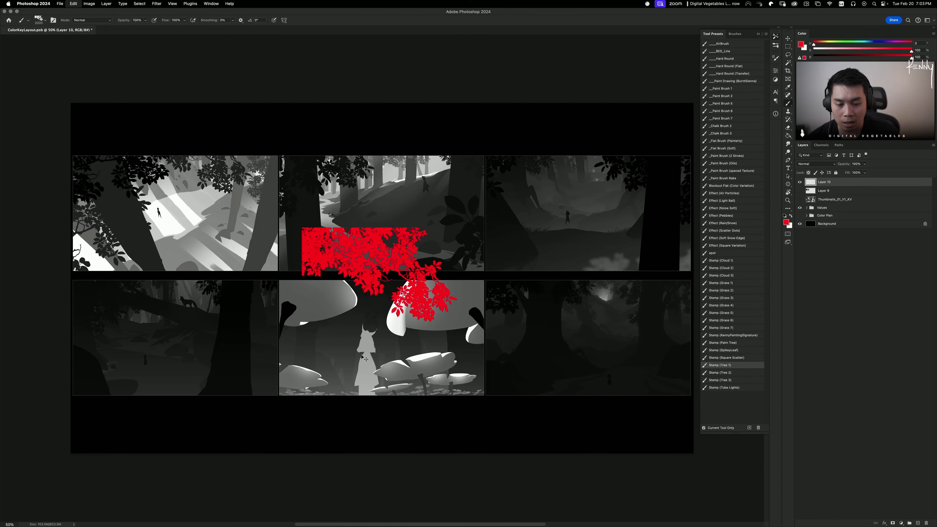
key(super+z)
click(101, 153)
key(super+z)
click(32, 188)
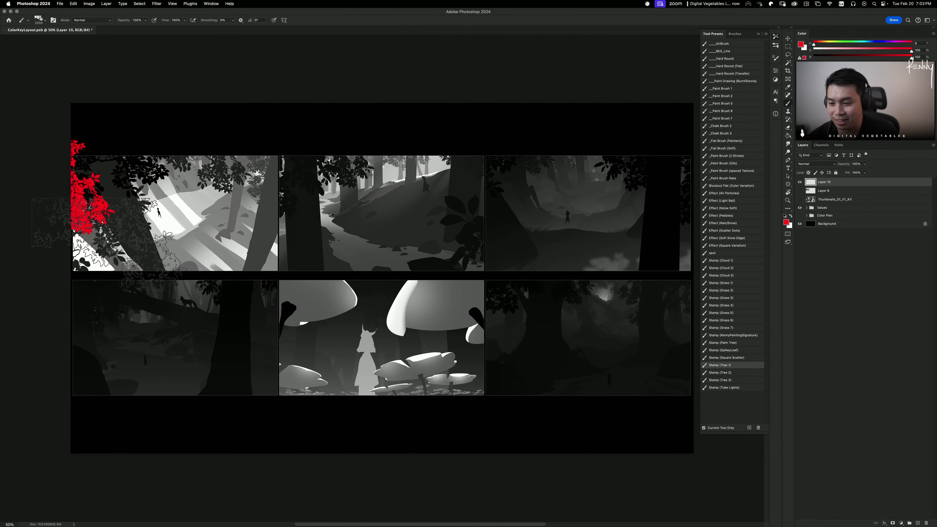
key(super+z)
click(197, 154)
key(super+z)
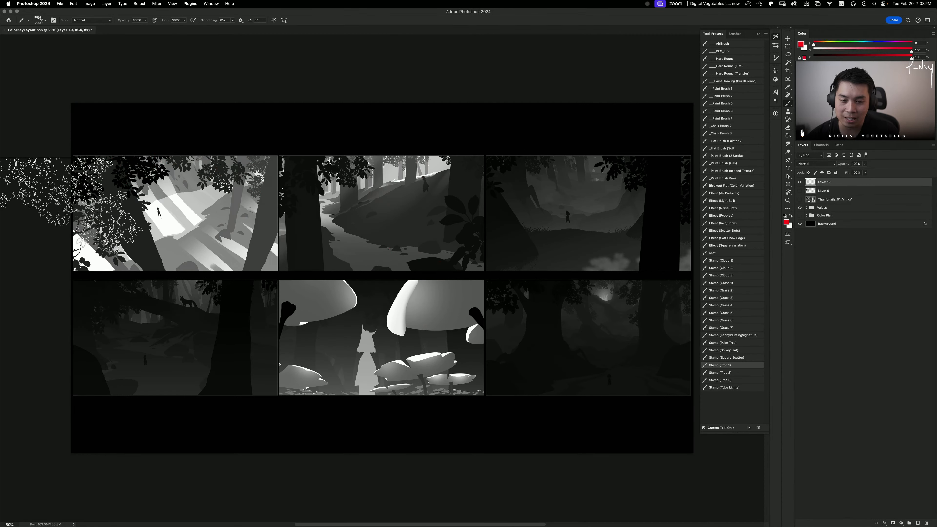
Step: Switch to the Paint Brush 1 preset and shrink the brush for thin annotation lines on the first panel
key(super+plus)
key(super+plus)
drag(366, 221, 714, 247)
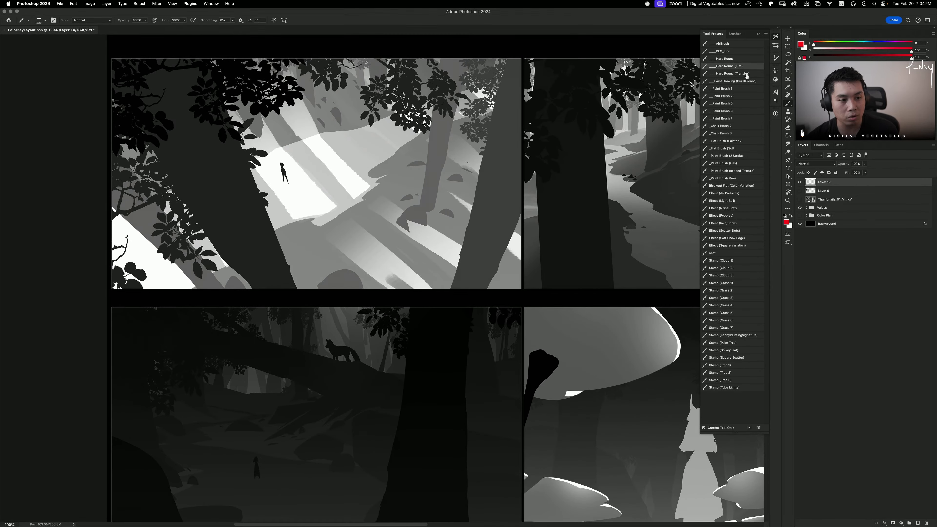
click(721, 88)
key(bracketleft)
key(bracketleft)
key(bracketleft)
key(bracketleft)
key(bracketleft)
key(bracketleft)
key(bracketleft)
key(bracketleft)
key(bracketleft)
key(bracketleft)
key(bracketleft)
key(bracketleft)
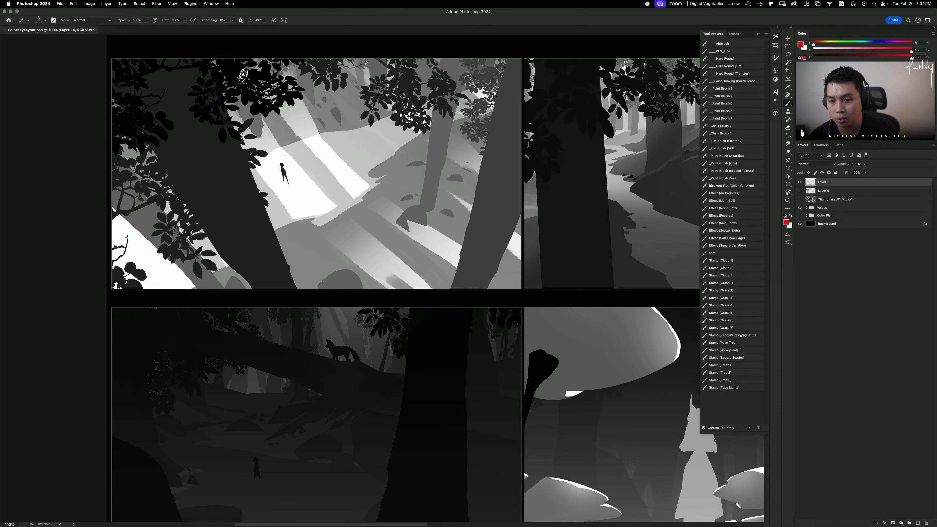
Step: Mark the overhanging foliage clusters in the first panel with temporary red strokes, undoing each one
drag(291, 51, 198, 61)
key(super+z)
mouse_move(221, 97)
mouse_down()
mouse_move(269, 292)
mouse_move(127, 116)
mouse_up()
key(super+z)
key(super+z)
mouse_move(436, 70)
mouse_down()
mouse_move(416, 201)
mouse_move(445, 89)
mouse_up()
key(super+z)
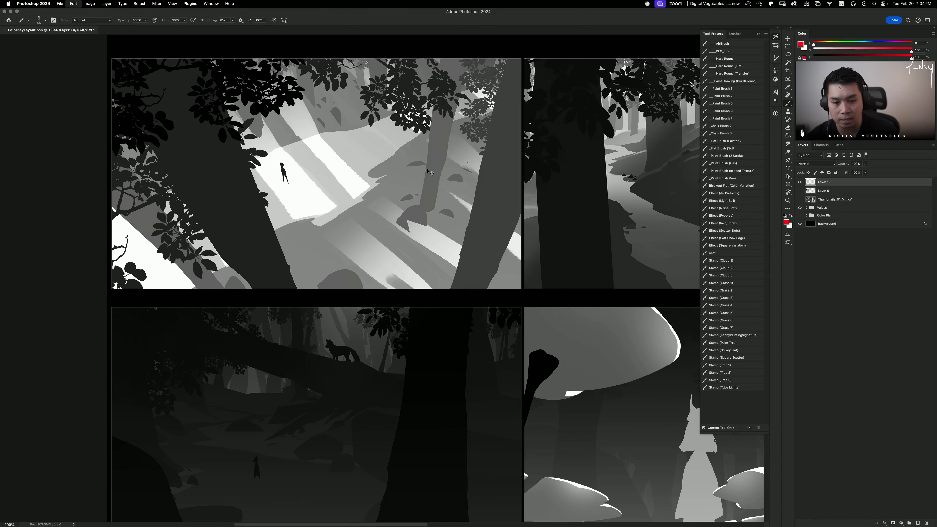
Step: Mark the tree trunks and sunlit ground of the first panel with temporary red strokes, undoing each one
mouse_move(449, 157)
mouse_down()
mouse_move(450, 207)
mouse_move(439, 143)
mouse_up()
key(super+z)
drag(386, 243, 428, 241)
key(super+z)
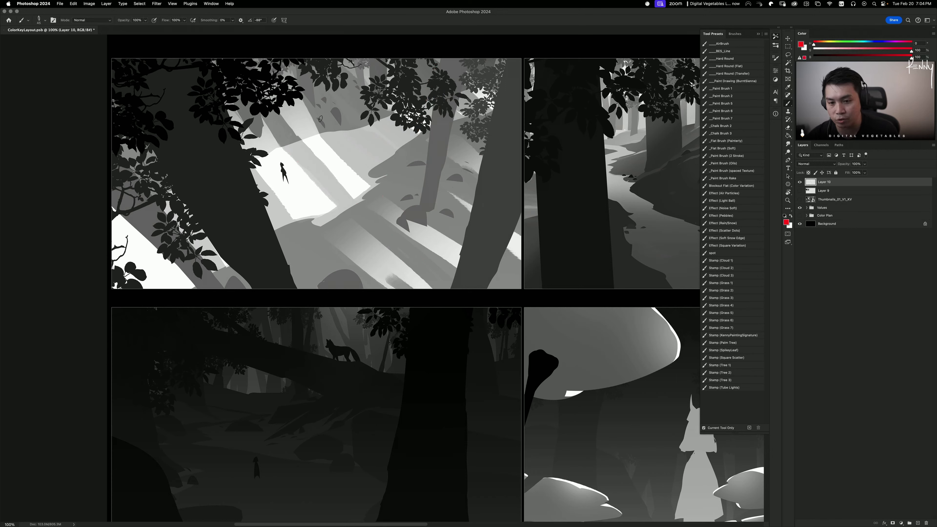
drag(318, 137, 350, 129)
key(super+z)
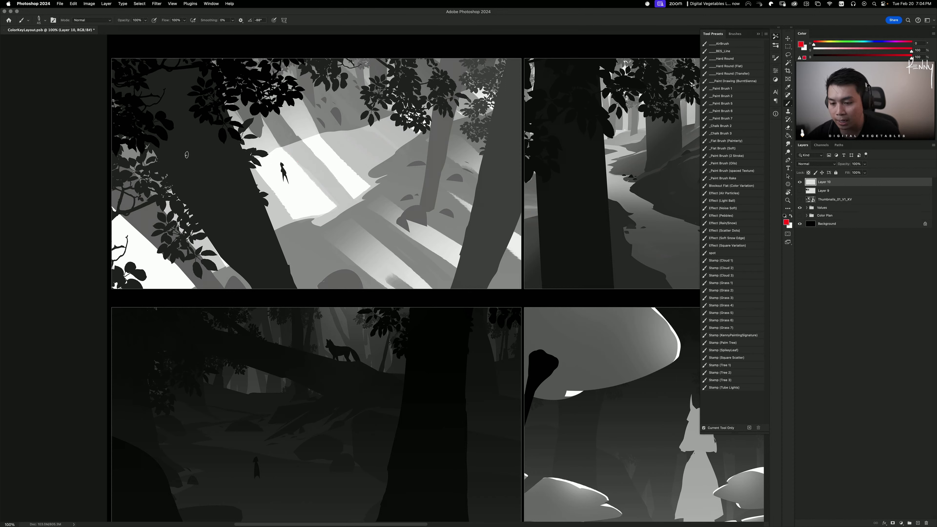
drag(222, 163, 207, 159)
key(super+z)
Step: Outline the whole foliage mass framing the first panel in red and undo the outline
drag(290, 88, 108, 82)
mouse_move(85, 151)
mouse_down()
mouse_move(397, 125)
mouse_move(266, 35)
mouse_up()
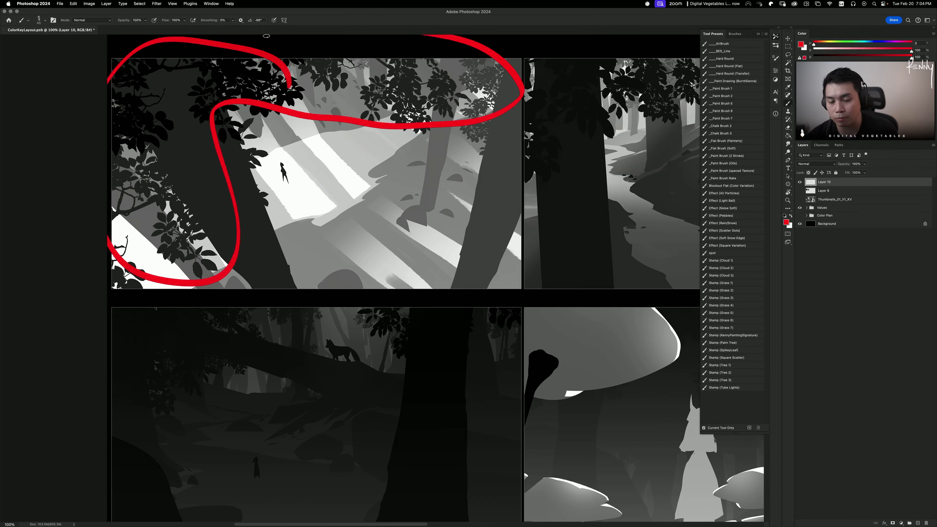
key(super+z)
Step: Draw temporary red strokes along the slanted background tree in the first panel and undo them
key(super+minus)
key(super+minus)
key(super+minus)
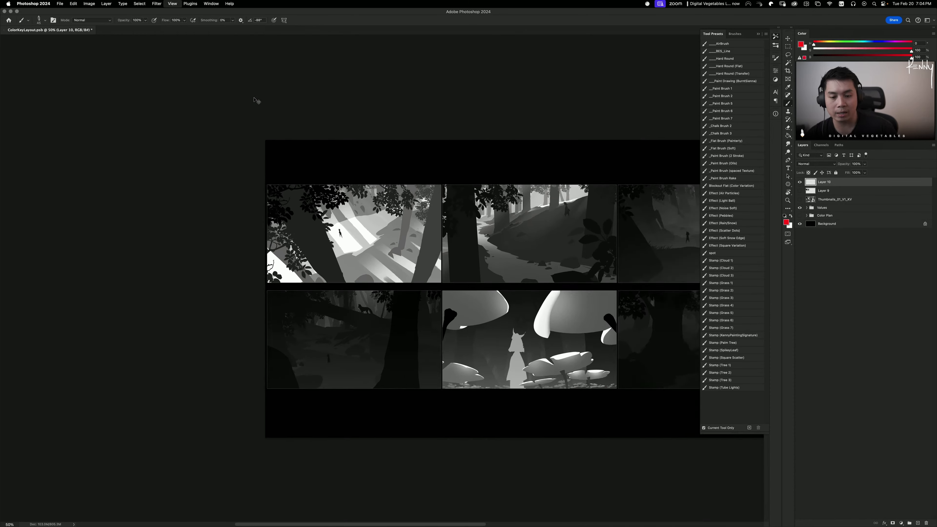
key(super+plus)
key(super+plus)
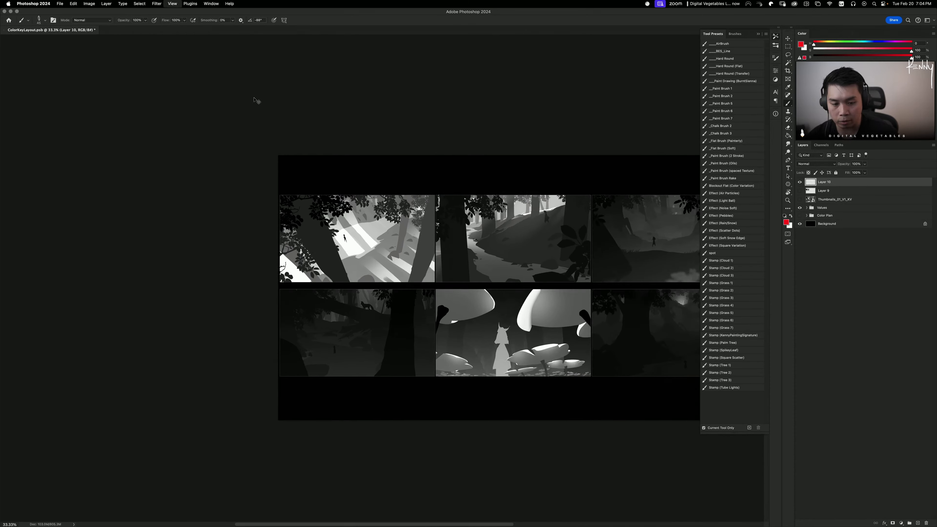
drag(659, 254, 391, 262)
drag(333, 128, 317, 121)
key(super+z)
drag(216, 134, 159, 317)
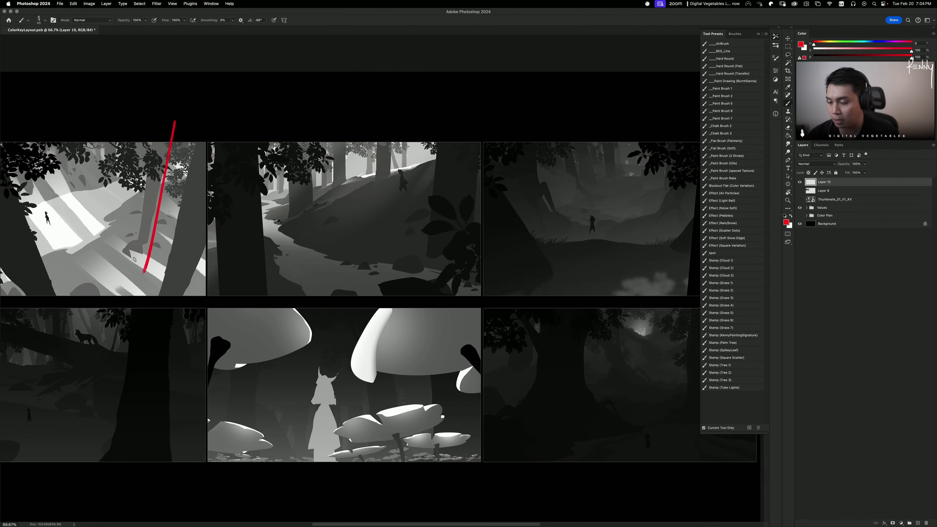
key(super+z)
Step: Mark the hillside, background trees and overhanging leaves of the second panel with temporary red strokes, undoing each one
drag(345, 203, 440, 200)
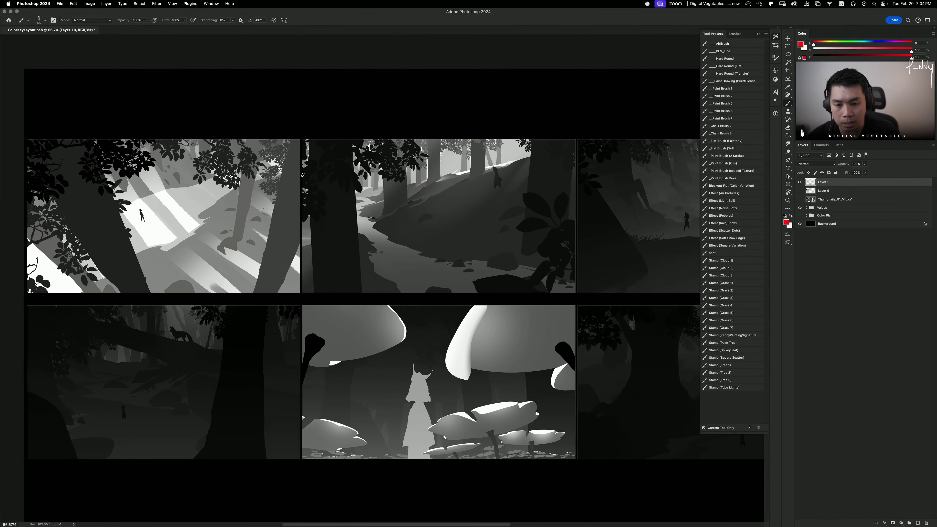
drag(421, 160, 424, 201)
key(super+z)
mouse_move(572, 146)
mouse_down()
mouse_move(345, 99)
mouse_move(514, 125)
mouse_move(550, 255)
mouse_move(522, 150)
mouse_up()
key(super+z)
key(super+z)
drag(334, 130, 346, 127)
key(super+z)
drag(403, 125, 497, 130)
key(super+z)
key(super+z)
Step: Circle the large tree, foreground rock and big-leaved plant in the second panel in red, undoing each mark
mouse_move(567, 197)
mouse_down()
mouse_move(571, 222)
mouse_move(564, 182)
mouse_up()
key(super+z)
drag(531, 273, 527, 258)
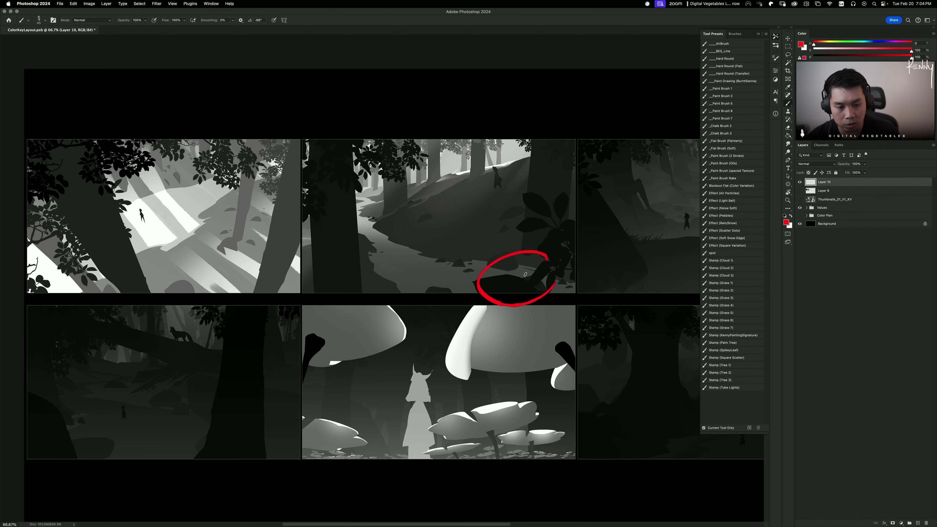
key(super+z)
drag(508, 211, 560, 221)
key(super+z)
Step: Mark the upper foliage of the third panel with temporary red strokes and undo them
drag(591, 284, 395, 268)
drag(484, 111, 480, 110)
key(super+z)
drag(620, 137, 616, 145)
key(super+z)
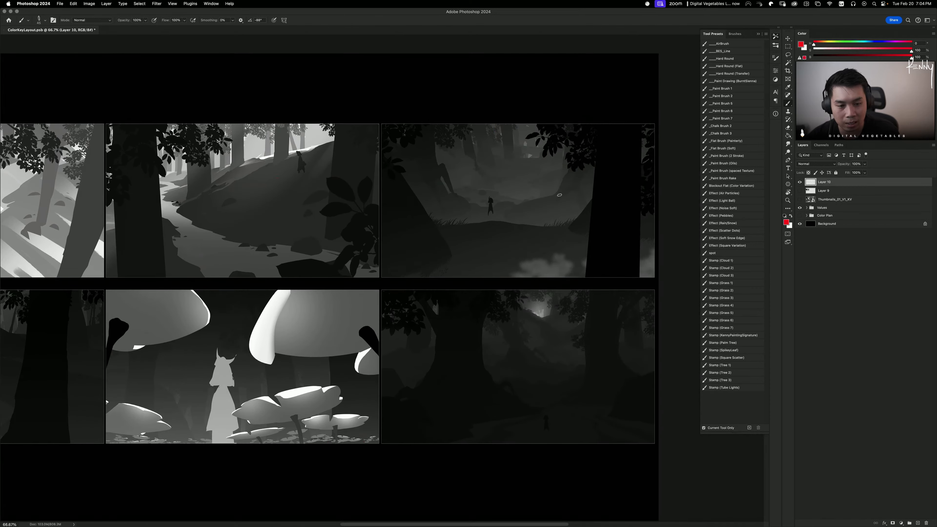
Step: Mark the overhanging leaves of the third panel and the large tree of the fourth panel in red, undoing each stroke
drag(575, 177, 570, 207)
key(super+z)
drag(217, 247, 520, 164)
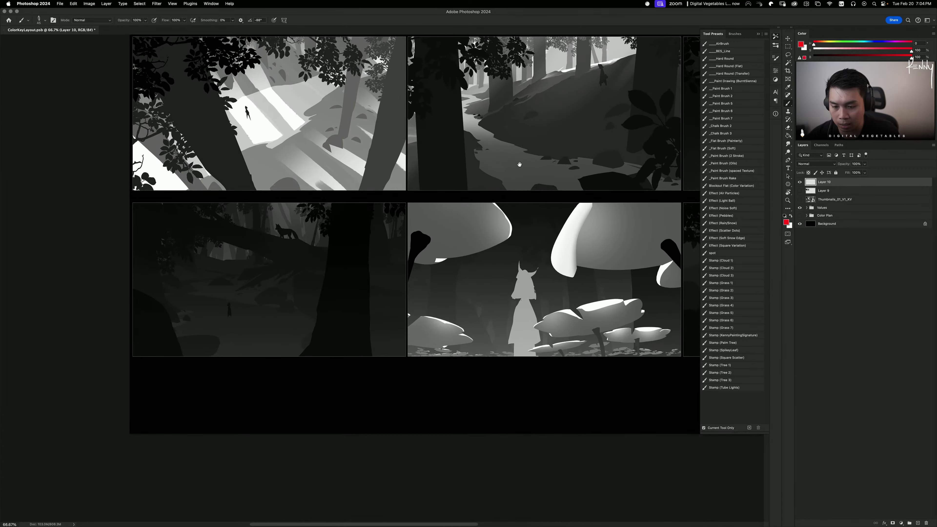
mouse_move(379, 271)
mouse_down()
mouse_move(372, 244)
mouse_move(341, 229)
mouse_up()
key(super+z)
drag(306, 280, 163, 307)
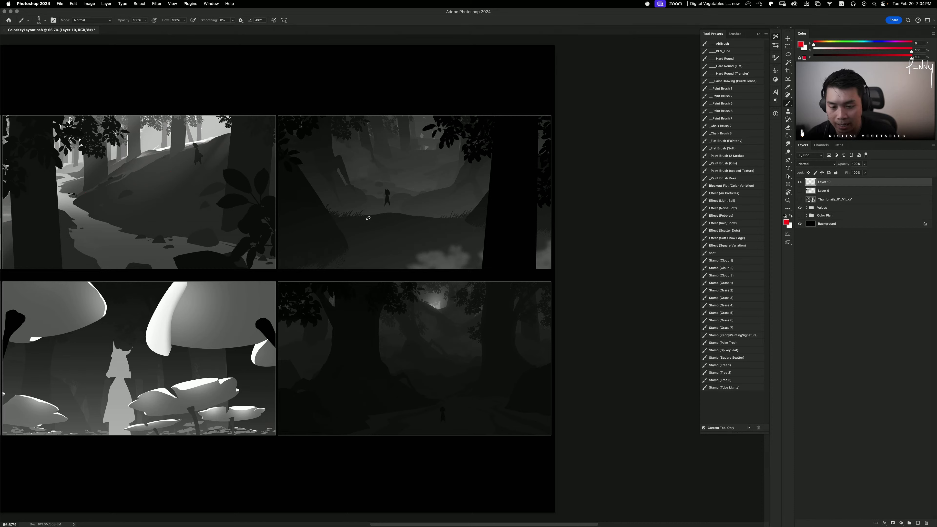
Step: Mark the side slopes, large tree edge and foreground ground around the third panel's figure with temporary red strokes, undoing them
drag(366, 209, 343, 195)
key(super+z)
drag(470, 189, 450, 182)
key(super+z)
drag(491, 207, 483, 206)
key(super+z)
mouse_move(361, 244)
mouse_down()
mouse_move(334, 223)
mouse_move(369, 236)
mouse_move(369, 215)
mouse_up()
key(super+z)
key(super+z)
Step: Examine all six value panels together to compare their overall composition and light-dark balance
key(super+minus)
key(super+minus)
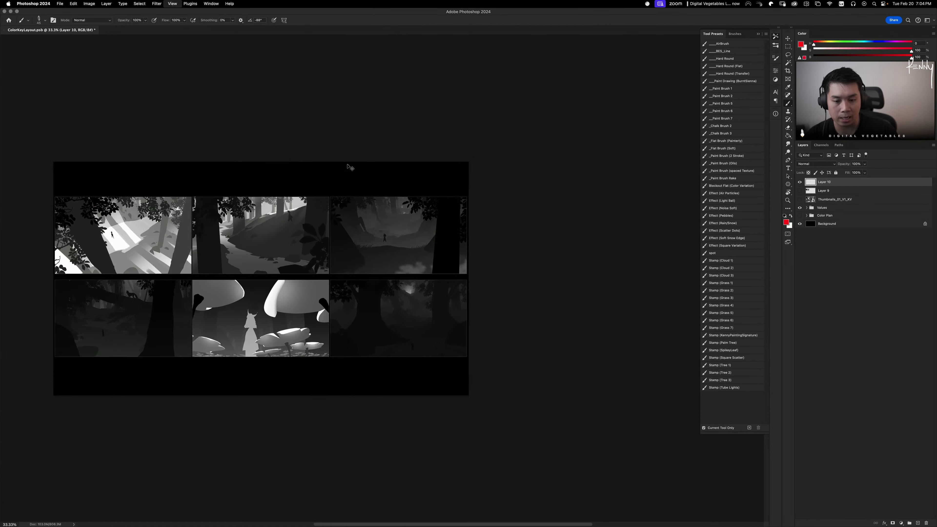
key(super+plus)
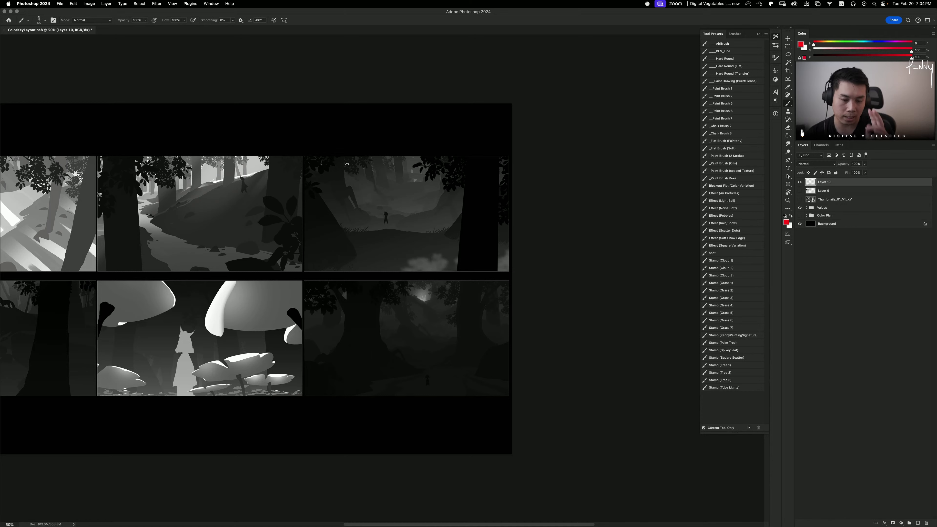
mouse_move(371, 279)
mouse_down()
mouse_move(592, 256)
mouse_move(553, 261)
mouse_up()
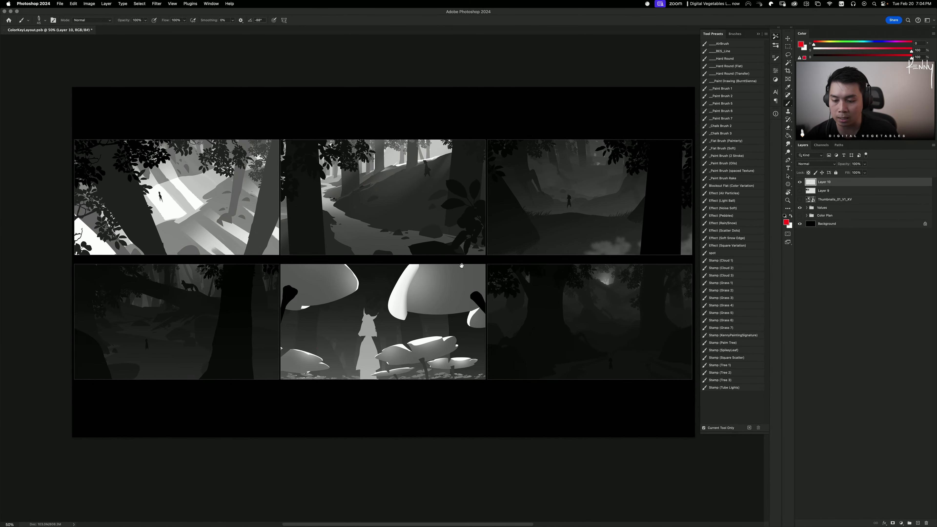
drag(415, 300, 409, 291)
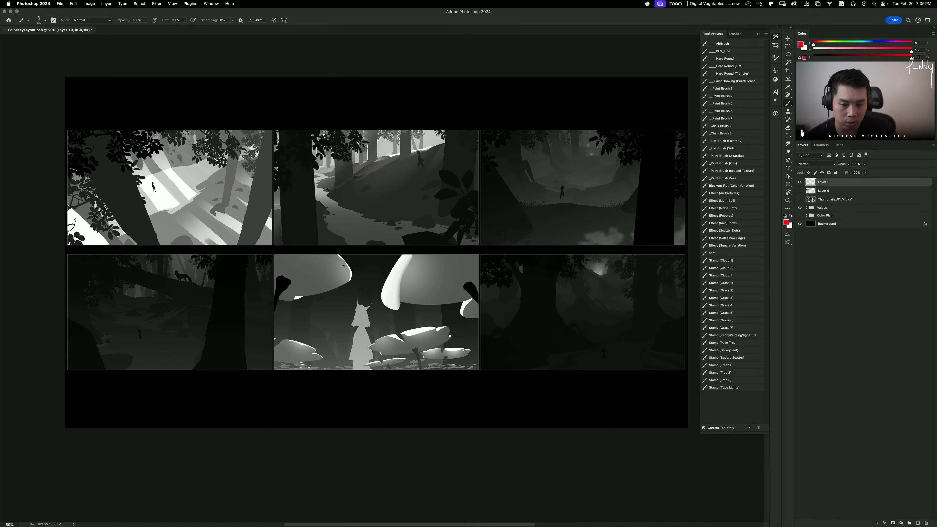
mouse_move(413, 250)
mouse_down()
mouse_move(445, 241)
mouse_move(421, 259)
mouse_up()
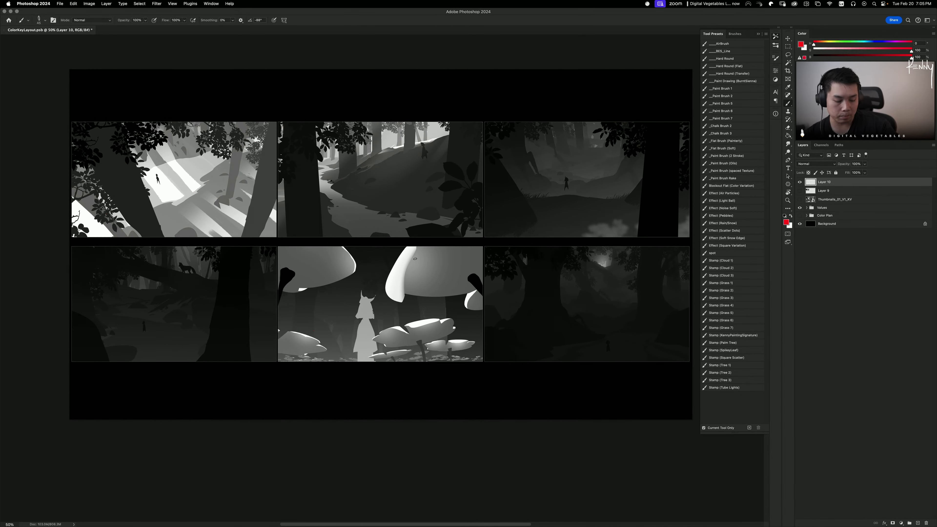
key(super+minus)
scroll(418, 262, down, 2)
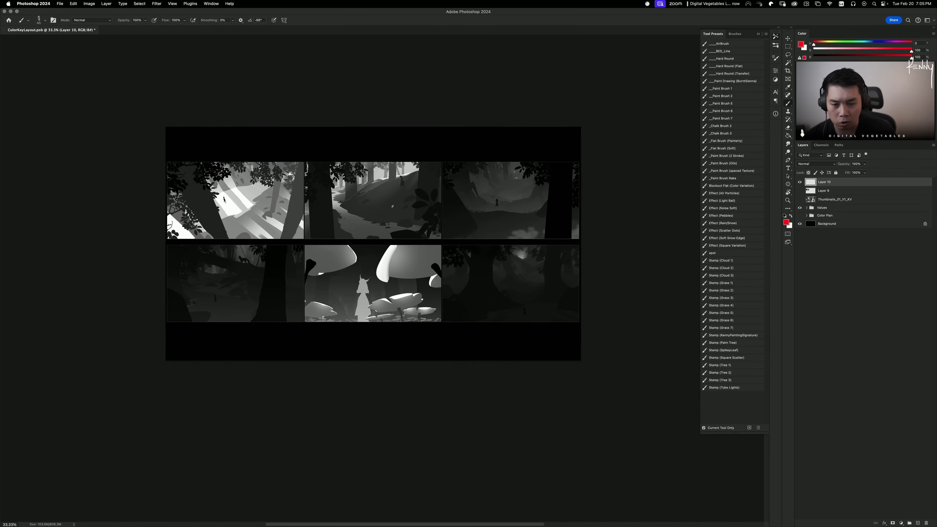
Step: Mark the trees between the first two panels, the second panel's plant, the third's foliage and the fourth's fallen trunk in red, undoing each
key(super+z)
mouse_move(290, 216)
mouse_down()
mouse_move(298, 184)
mouse_move(336, 163)
mouse_up()
key(super+z)
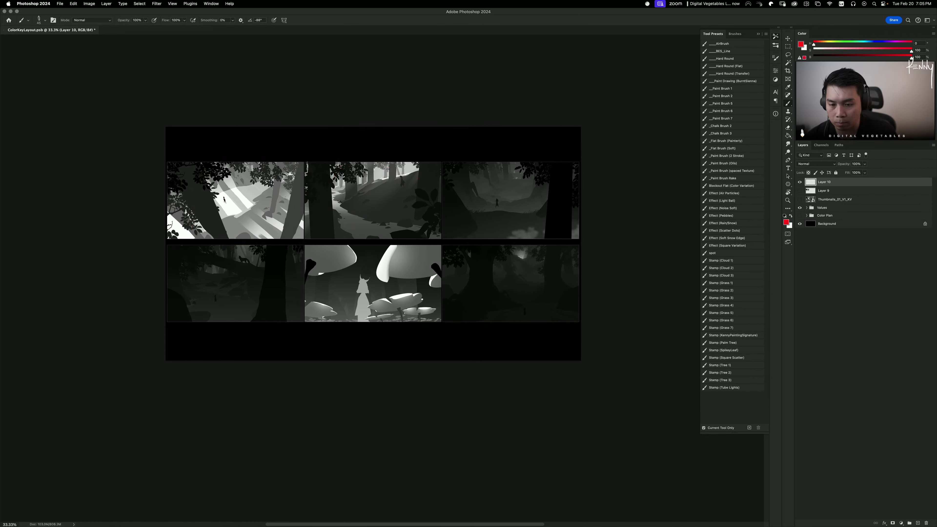
drag(281, 212, 301, 175)
key(super+z)
drag(415, 221, 426, 206)
key(super+z)
drag(513, 167, 519, 173)
key(super+z)
mouse_move(185, 260)
mouse_down()
mouse_move(266, 268)
mouse_move(290, 258)
mouse_up()
key(super+z)
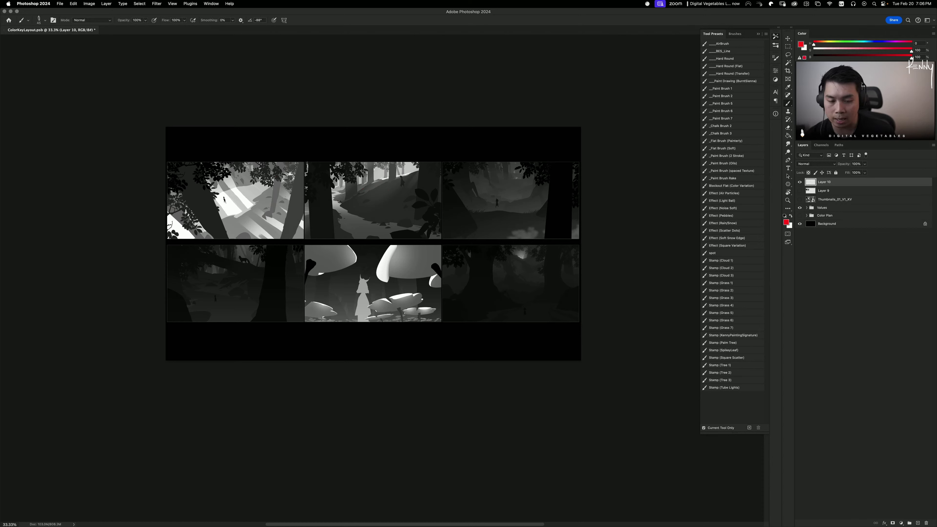
Step: Circle the large foreground trees of the first, second and third panels in red, undoing each circle
mouse_move(198, 156)
mouse_down()
mouse_move(195, 235)
mouse_move(190, 146)
mouse_up()
key(super+z)
drag(325, 145, 326, 146)
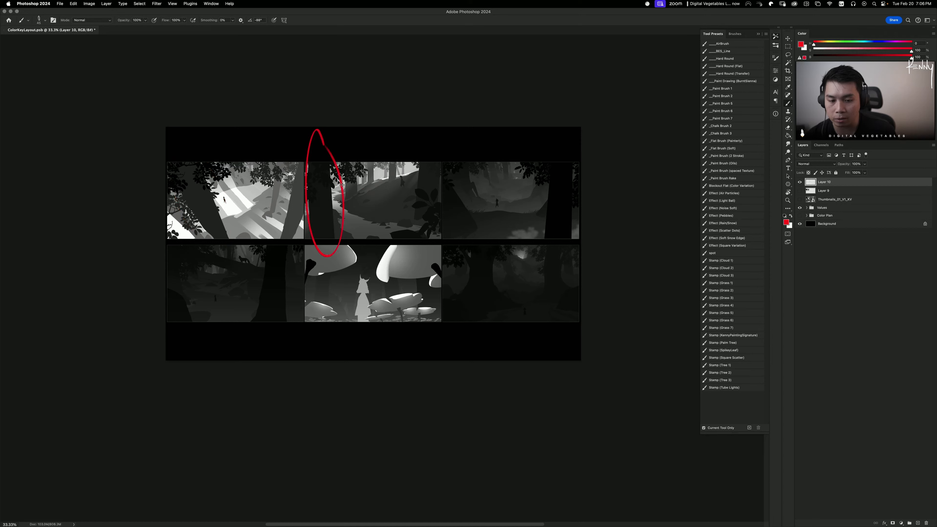
key(super+z)
drag(449, 148, 420, 226)
key(super+z)
drag(564, 135, 576, 148)
key(super+z)
Step: Outline the third panel's foreground slope and mark framing shapes in the second, sixth, mushroom and first panels in red, undoing each outline
mouse_move(429, 139)
mouse_down()
mouse_move(459, 237)
mouse_move(430, 233)
mouse_move(442, 232)
mouse_move(423, 147)
mouse_up()
key(super+z)
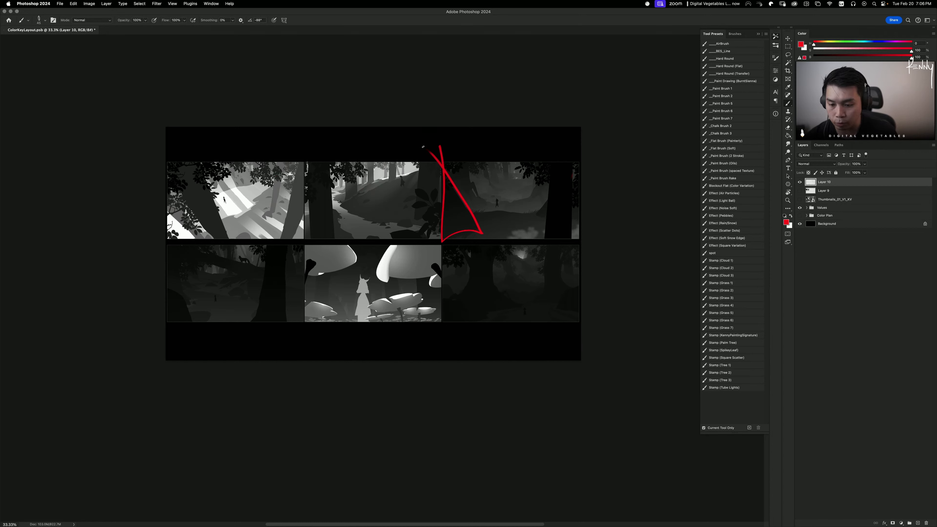
key(super+z)
drag(421, 151, 413, 158)
key(super+z)
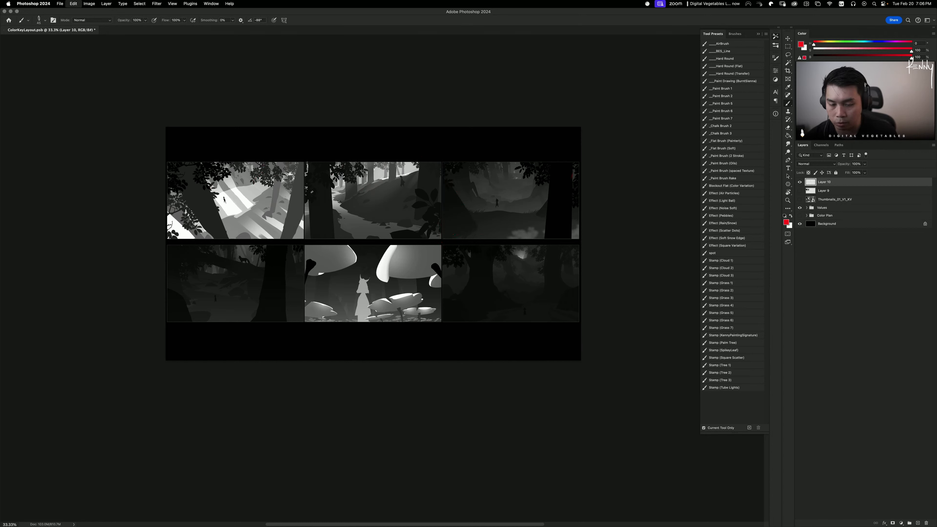
drag(549, 247, 545, 265)
key(super+z)
mouse_move(353, 263)
mouse_down()
mouse_move(361, 272)
mouse_move(350, 264)
mouse_up()
key(super+z)
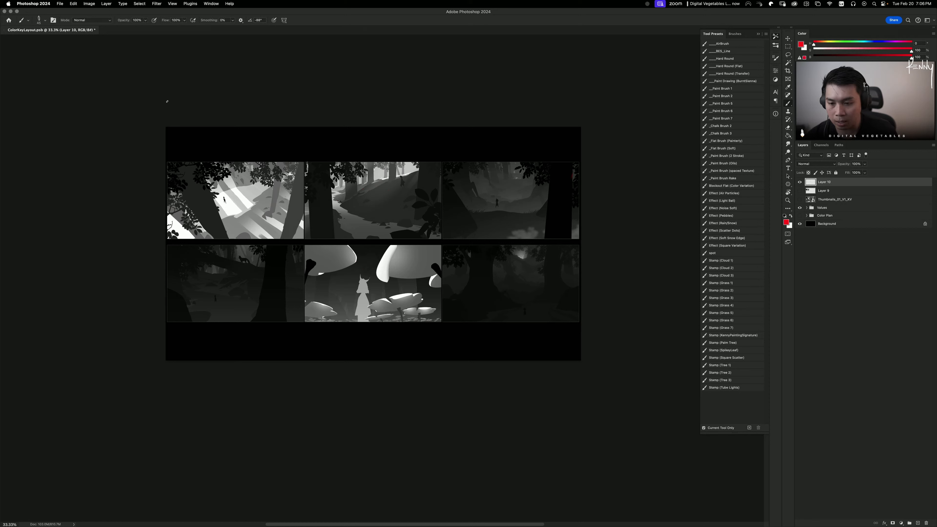
mouse_move(213, 239)
mouse_down()
mouse_move(152, 182)
mouse_move(222, 194)
mouse_move(224, 239)
mouse_up()
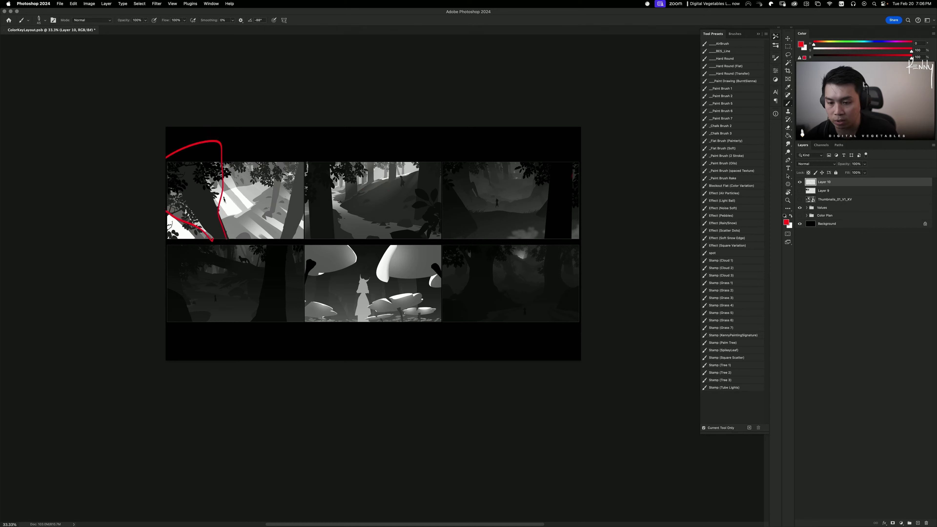
key(super+z)
Step: Circle the figures in the second to sixth panels in red, undoing each circle
drag(411, 169, 401, 178)
key(super+z)
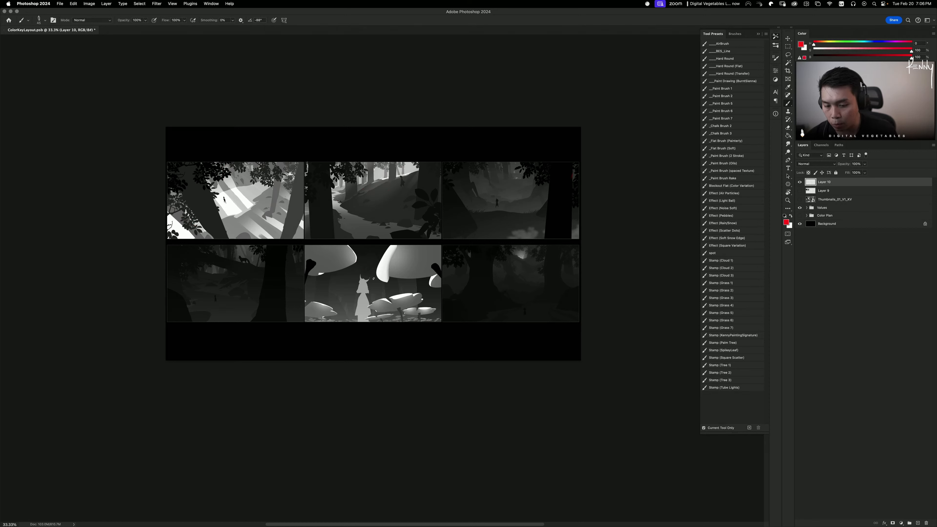
drag(365, 267, 370, 273)
key(super+z)
drag(529, 303, 515, 323)
key(super+z)
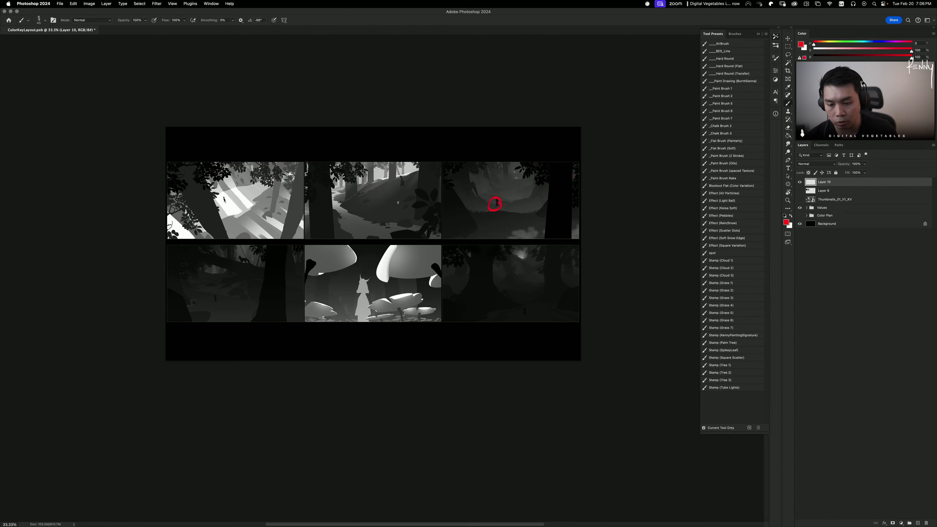
drag(225, 292, 222, 290)
key(super+z)
Step: Circle the large dark tree and the foreground rock of the fourth panel in red, undoing both marks
drag(284, 251, 254, 317)
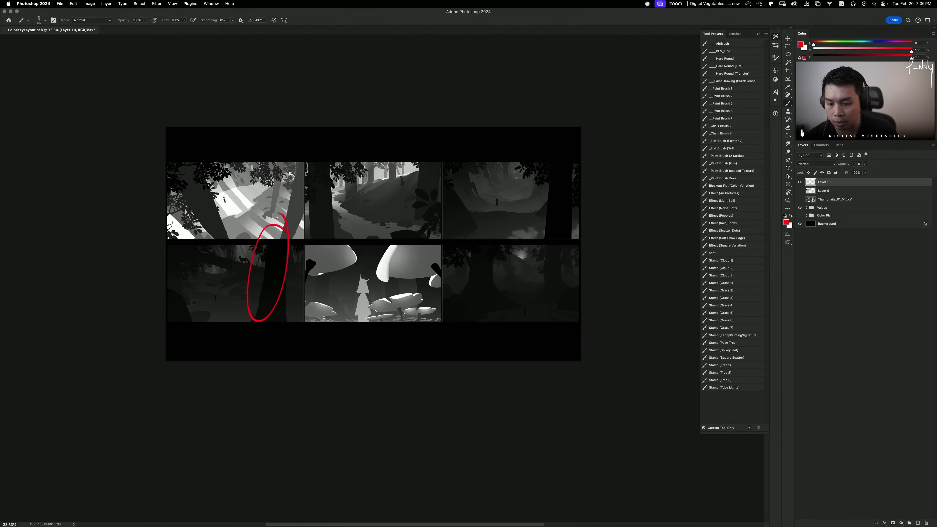
key(super+z)
drag(177, 277, 172, 294)
key(super+z)
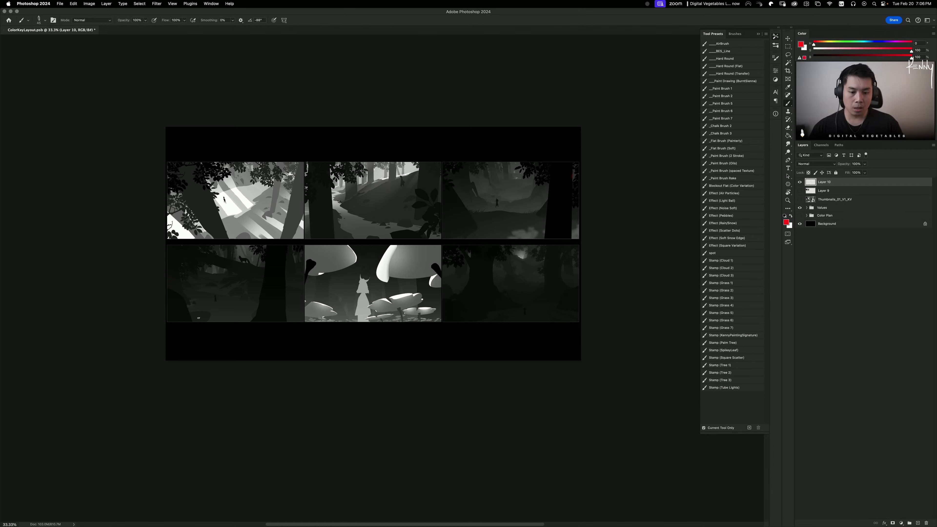
Step: Enlarge the six-panel layout to 50% and collapse the tool presets list to clear space around it
drag(387, 251, 393, 246)
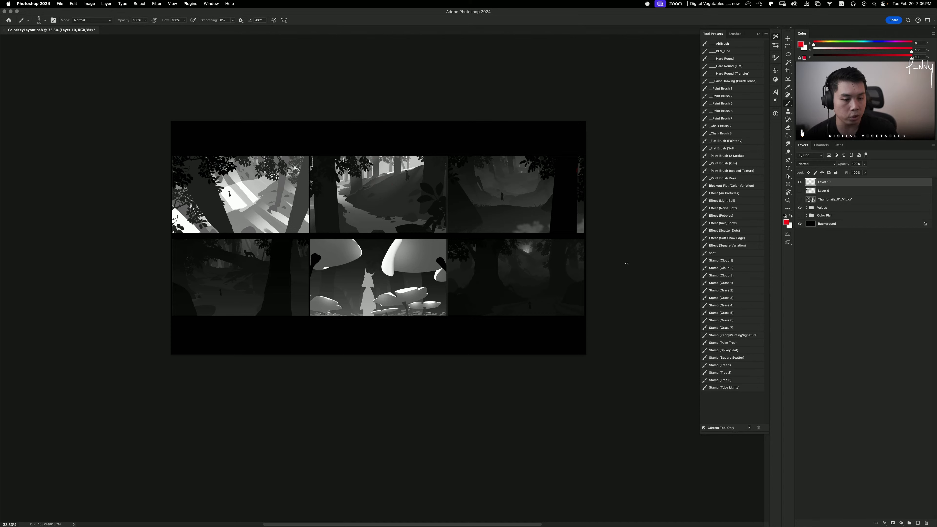
drag(397, 251, 384, 310)
key(super+equal)
click(757, 34)
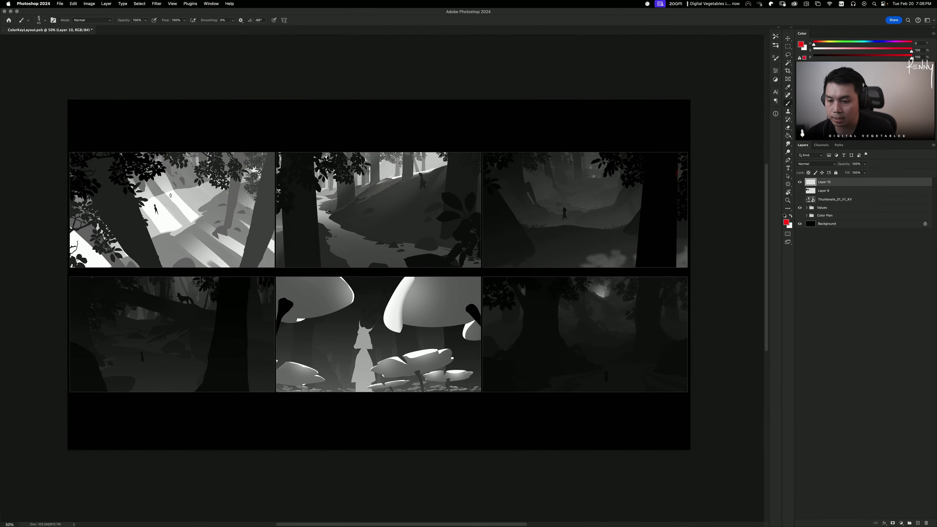
Step: Trace the framing trees, canopy and light shafts of the first panel with temporary red strokes, undoing each one
mouse_move(221, 282)
mouse_down()
mouse_move(255, 144)
mouse_move(260, 169)
mouse_up()
key(super+z)
mouse_move(107, 137)
mouse_down()
mouse_move(273, 203)
mouse_move(257, 168)
mouse_up()
key(super+z)
drag(256, 205, 212, 264)
key(super+z)
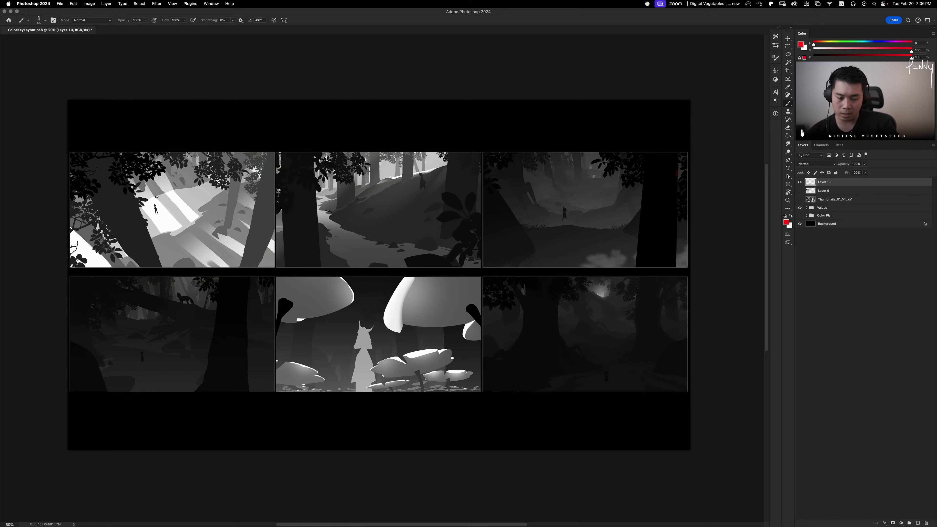
Step: Circle the whole first panel, its sunlit area and its bright lower corner in red, undoing each mark
mouse_move(272, 148)
mouse_down()
mouse_move(69, 142)
mouse_move(201, 110)
mouse_up()
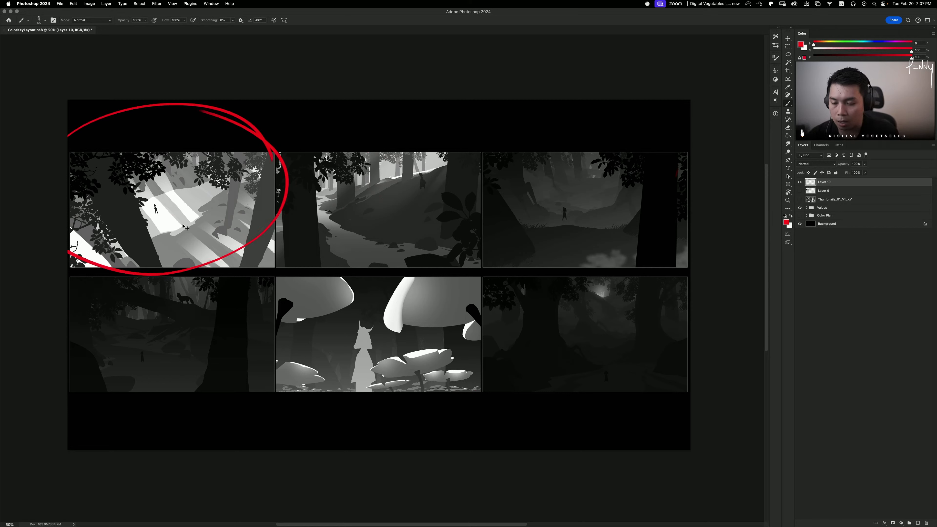
key(super+z)
drag(199, 192, 221, 173)
key(super+z)
mouse_move(258, 208)
mouse_down()
mouse_move(237, 187)
mouse_move(249, 254)
mouse_up()
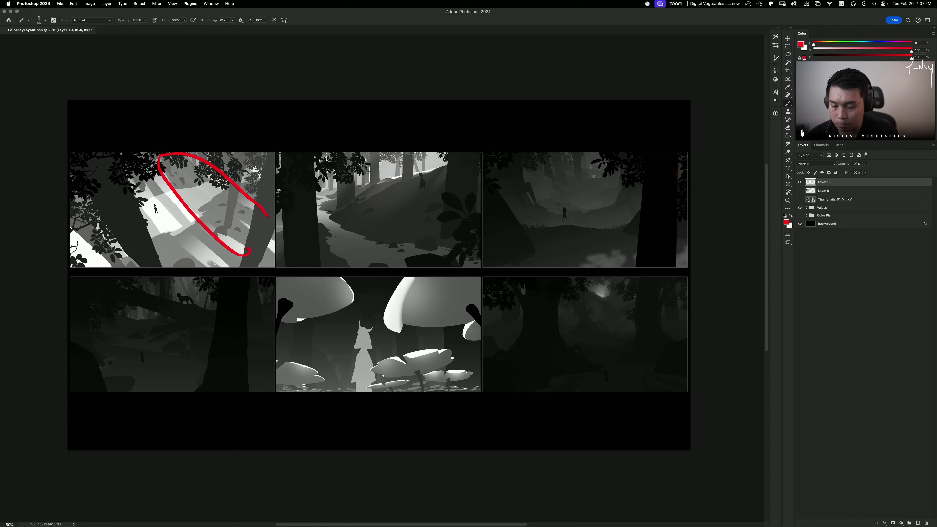
key(super+z)
mouse_move(81, 254)
mouse_down()
mouse_move(255, 148)
mouse_move(97, 292)
mouse_up()
key(super+z)
Step: Draw a red arc linking the first panel to the second, mark the second panel's hilltop, and undo both
mouse_move(147, 146)
mouse_down()
mouse_move(163, 137)
mouse_move(378, 144)
mouse_up()
key(super+z)
key(super+z)
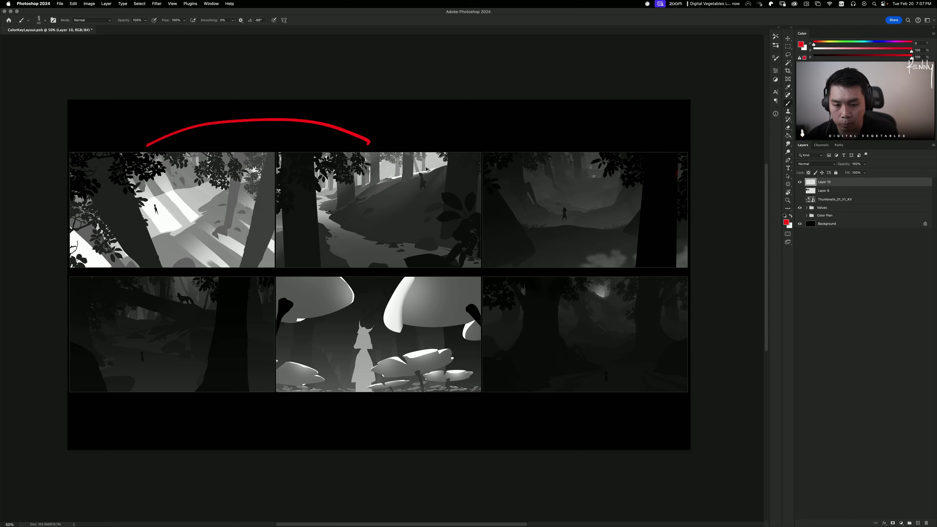
mouse_move(460, 160)
mouse_down()
mouse_move(417, 176)
mouse_move(276, 150)
mouse_move(473, 140)
mouse_up()
key(super+z)
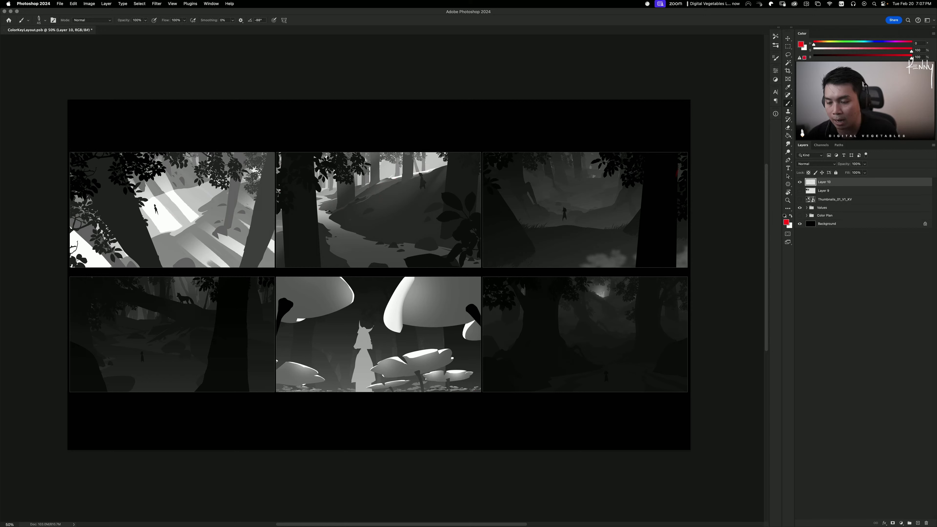
Step: Outline the bright shapes between the first panel's trees and the second panel's triangular background light in red, undoing the outlines
mouse_move(112, 141)
mouse_down()
mouse_move(158, 259)
mouse_move(269, 129)
mouse_up()
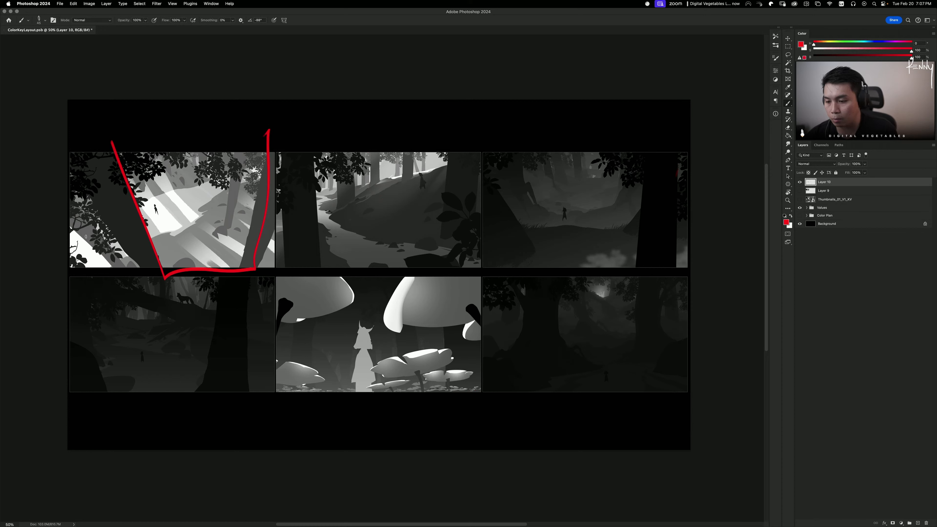
mouse_move(69, 175)
mouse_down()
mouse_move(120, 266)
mouse_move(69, 273)
mouse_up()
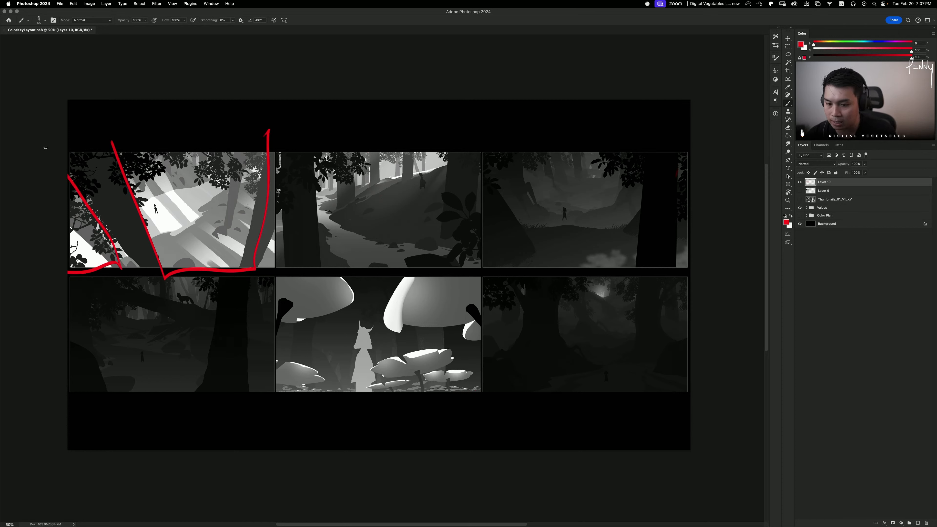
key(super+z)
key(super+z)
key(super+z)
mouse_move(464, 157)
mouse_down()
mouse_move(313, 175)
mouse_move(447, 152)
mouse_up()
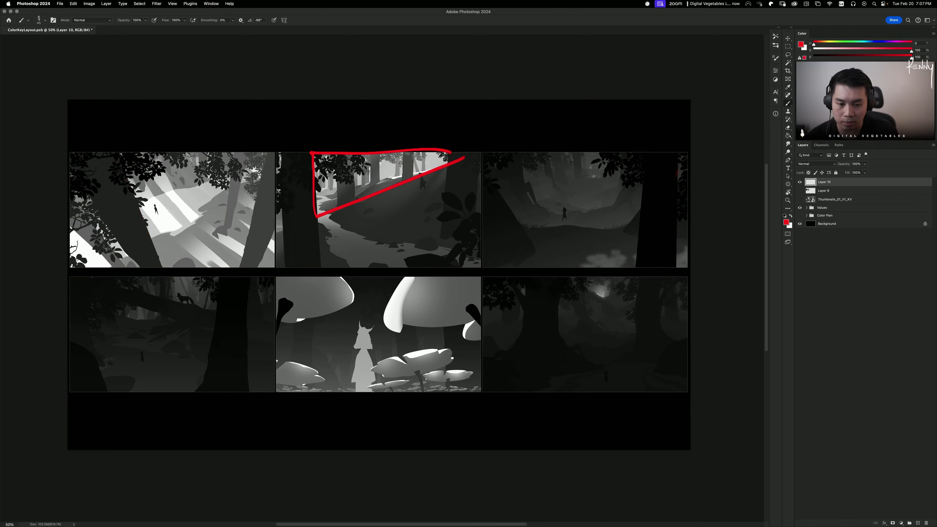
key(super+z)
Step: Outline the misty lower corner of the third panel and mark the ground around its figure in red, undoing every stroke
drag(418, 242, 312, 240)
mouse_move(566, 191)
mouse_down()
mouse_move(464, 119)
mouse_move(481, 263)
mouse_move(575, 243)
mouse_move(580, 266)
mouse_move(479, 273)
mouse_up()
key(super+z)
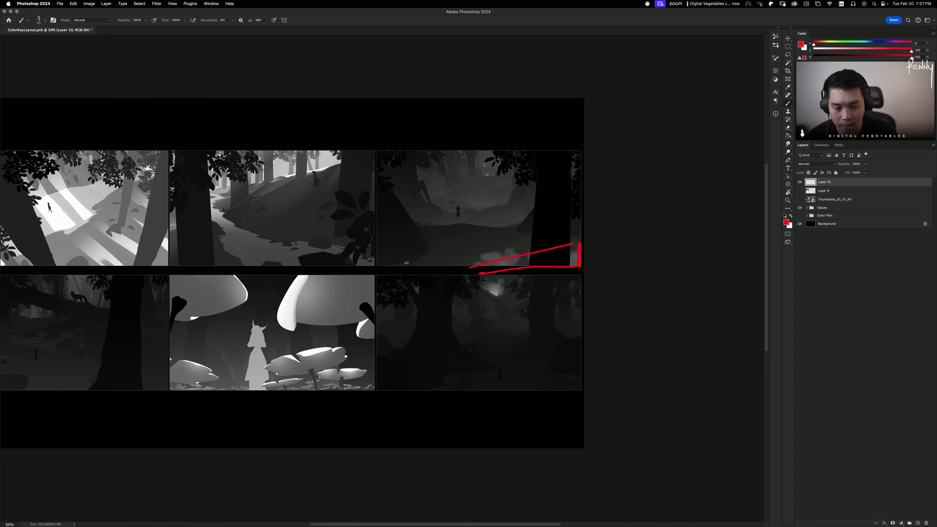
key(super+z)
mouse_move(545, 240)
mouse_down()
mouse_move(579, 242)
mouse_move(496, 244)
mouse_up()
key(super+z)
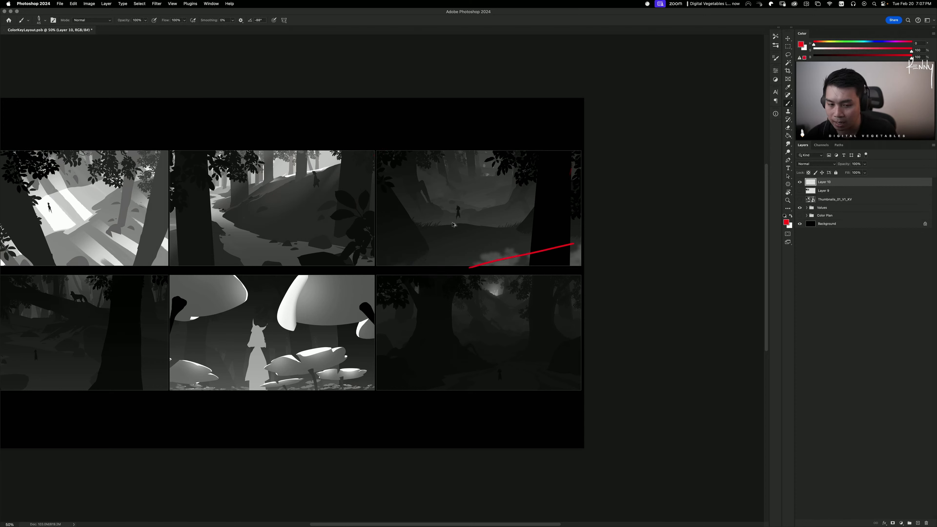
drag(467, 212, 555, 263)
key(super+z)
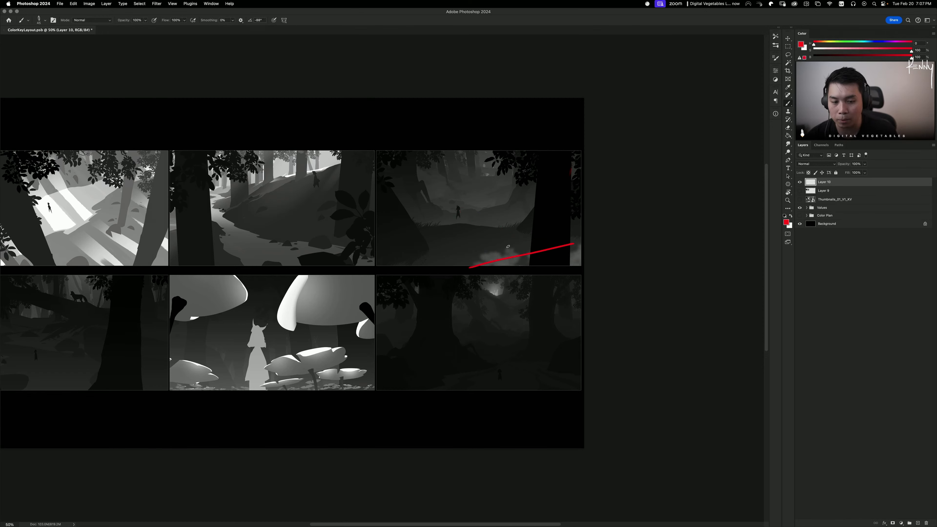
key(super+z)
Step: Draw a large red oval around the first and second panels together and undo the marks
scroll(502, 210, left, 3)
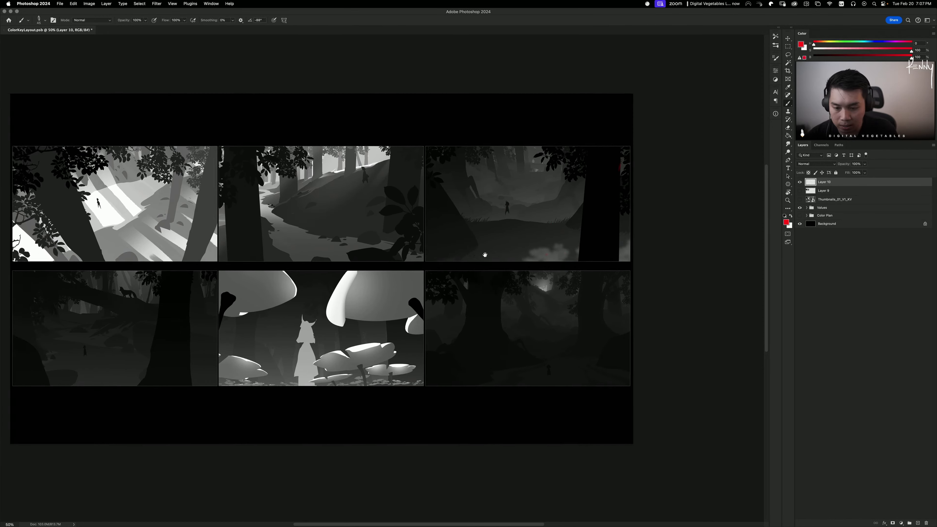
mouse_move(346, 167)
mouse_down()
mouse_move(147, 260)
mouse_move(369, 152)
mouse_up()
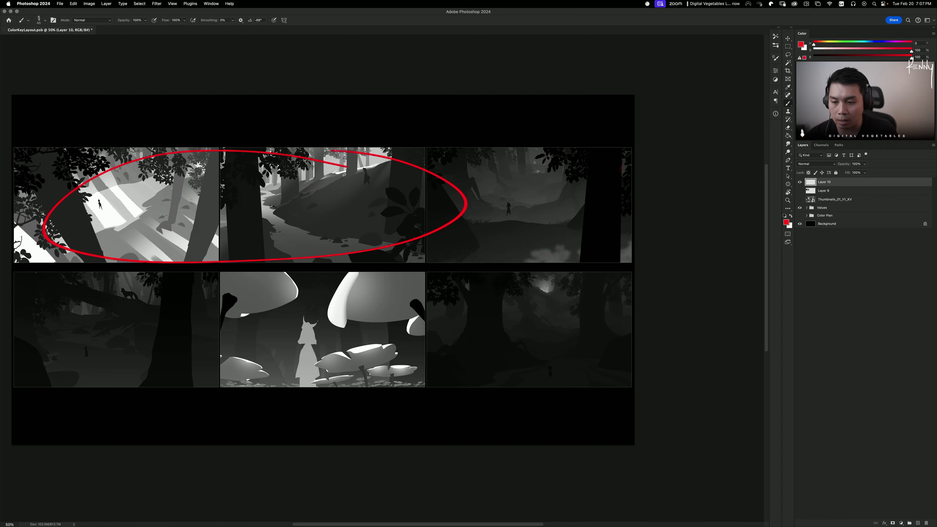
key(super+z)
mouse_move(392, 183)
mouse_down()
mouse_move(94, 229)
mouse_move(387, 174)
mouse_move(41, 236)
mouse_move(328, 150)
mouse_up()
key(super+z)
key(super+z)
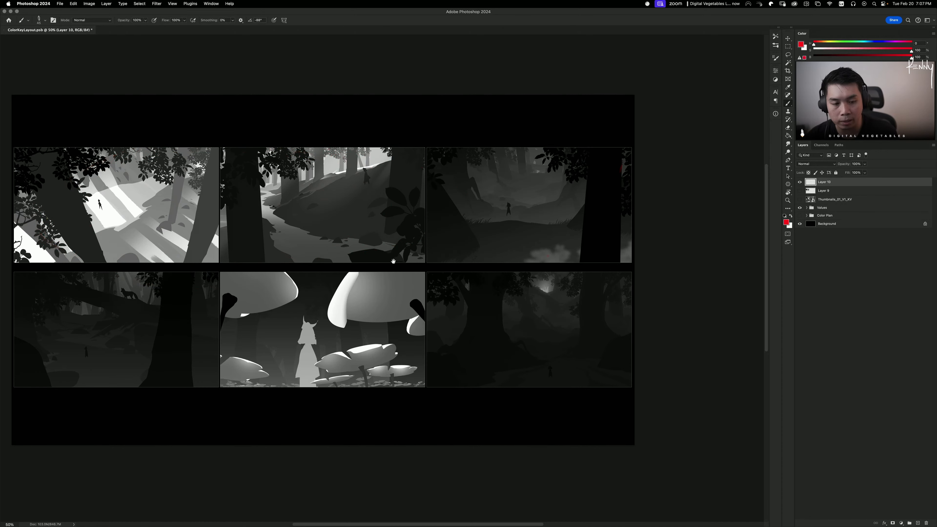
Step: Sweep a red curve through the third panel and a stroke from the second panel's upper edge into the first, undoing both
scroll(314, 280, right, 3)
scroll(313, 281, up, 1)
drag(583, 278, 482, 203)
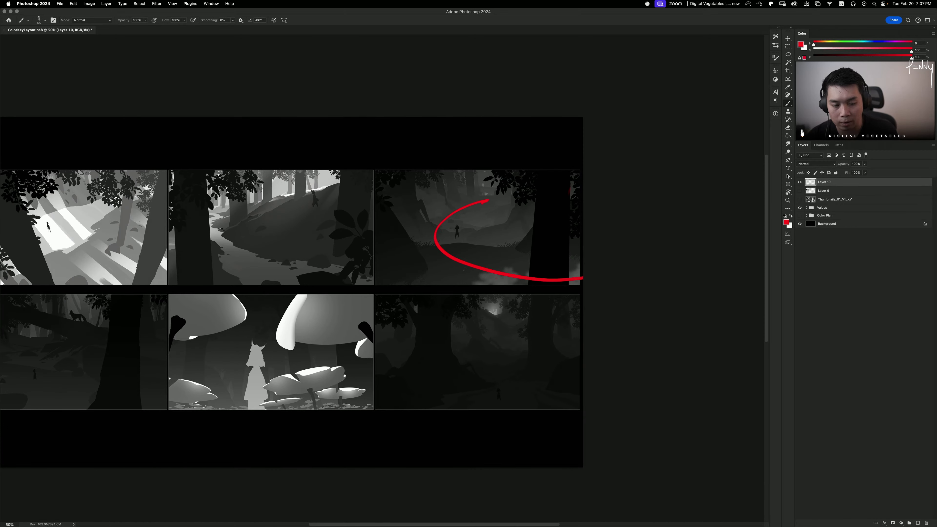
key(super+z)
mouse_move(345, 171)
mouse_down()
mouse_move(126, 209)
mouse_move(28, 256)
mouse_move(142, 197)
mouse_up()
key(super+z)
Step: Draw red directional arrows through the first, second and third panels, and undo the third panel's arrow
scroll(155, 190, left, 4)
scroll(155, 190, down, 1)
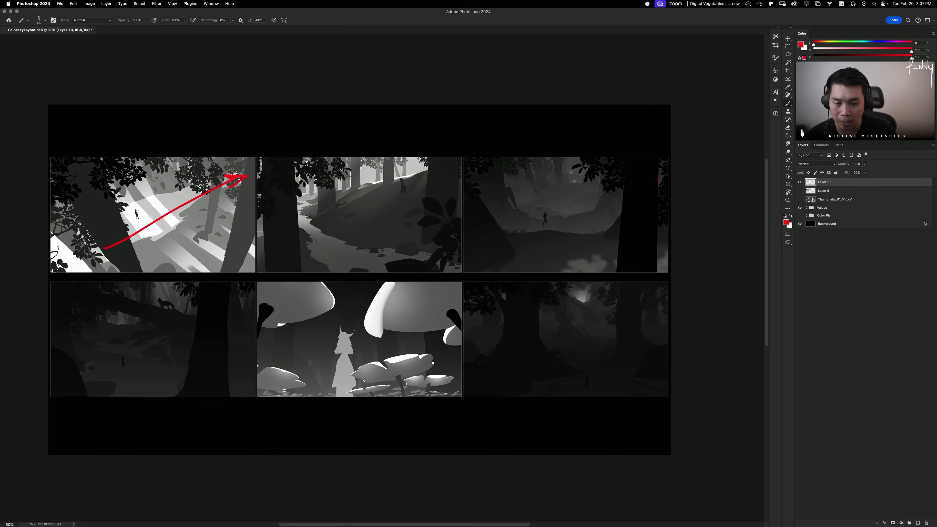
drag(303, 181, 430, 170)
drag(351, 212, 364, 213)
drag(634, 252, 560, 214)
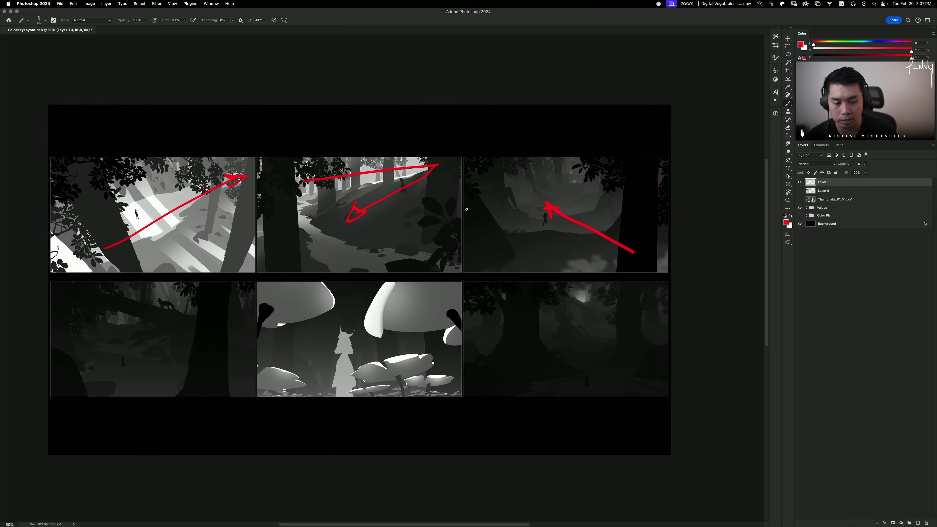
key(super+z)
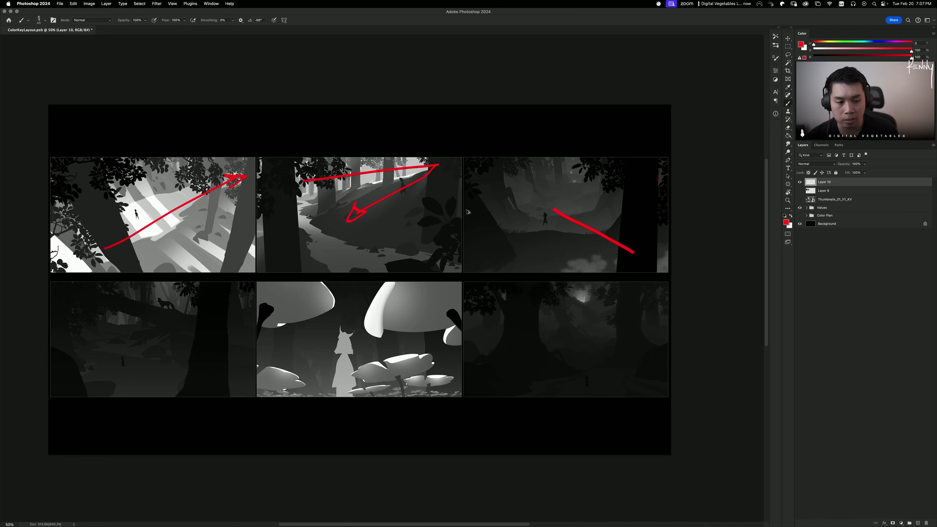
key(super+z)
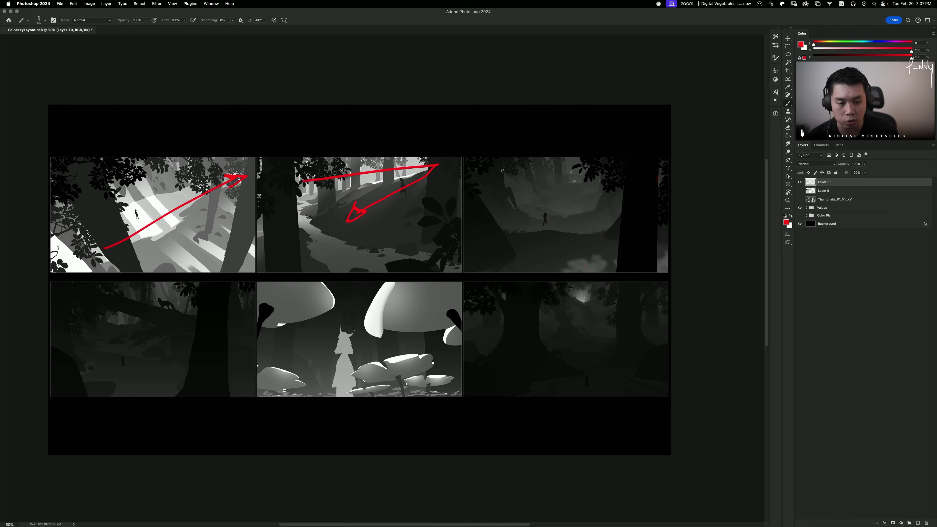
key(super+shift+z)
key(super+shift+z)
key(super+z)
key(super+z)
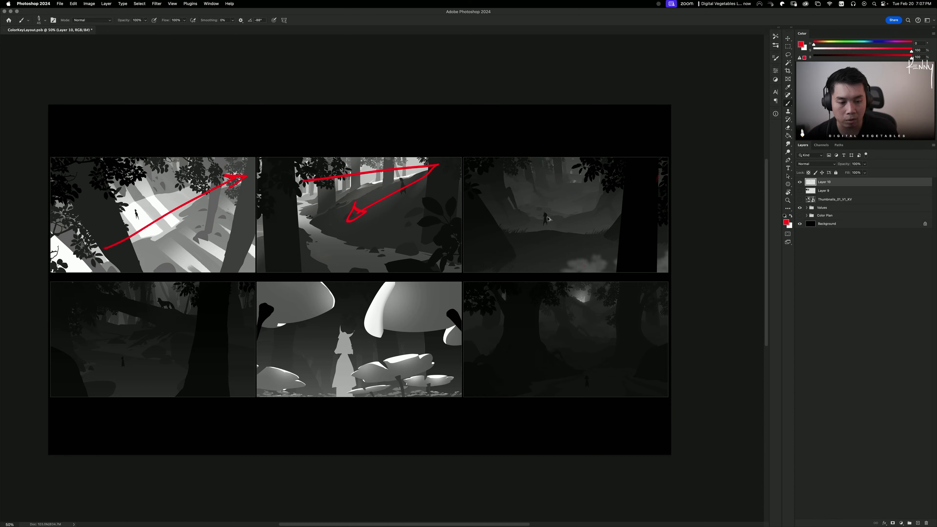
key(super+z)
Step: Draw a winding red arrow toward the third panel's figure, and undo it with the remaining arrows
mouse_move(560, 252)
mouse_down()
mouse_move(528, 223)
mouse_move(556, 212)
mouse_up()
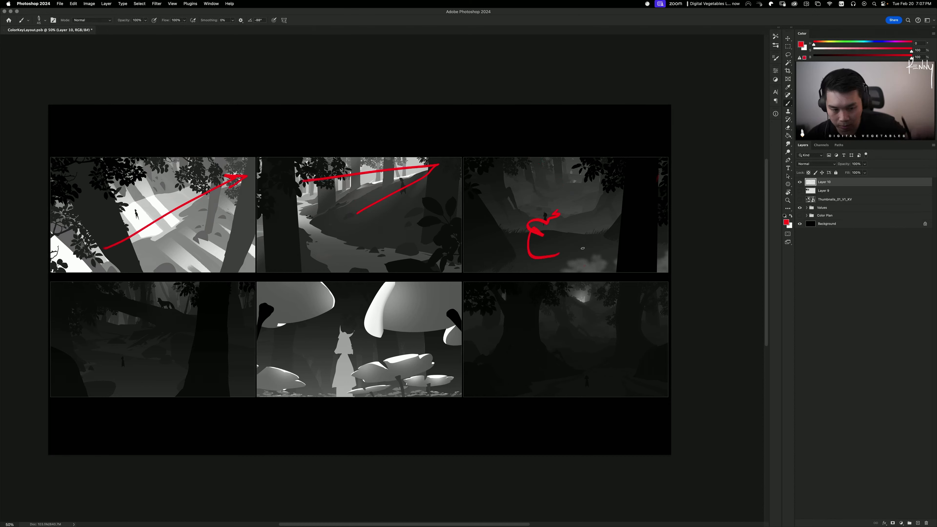
key(super+z)
key(super+z)
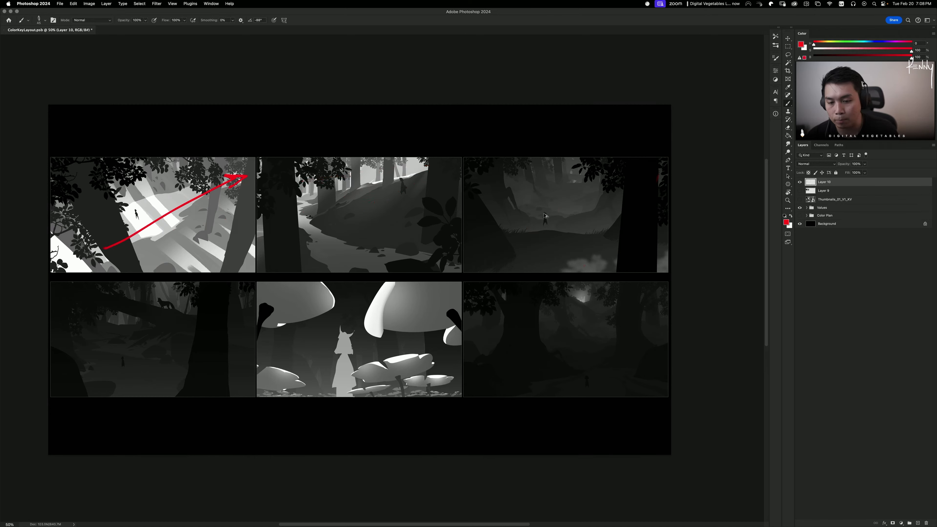
key(super+z)
Step: Mark the path into the fourth panel and circle the animal on its fallen trunk in red, undoing every mark
mouse_move(435, 279)
mouse_down()
mouse_move(438, 248)
mouse_move(564, 232)
mouse_up()
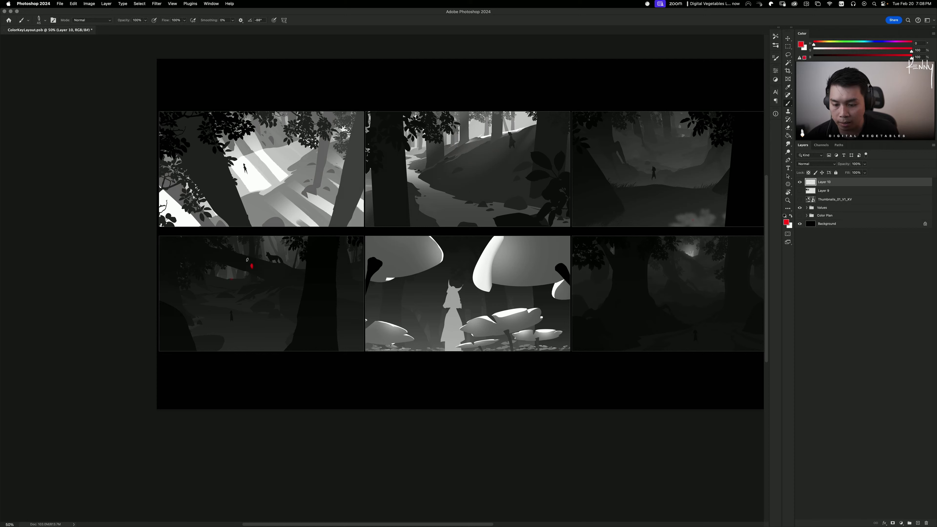
drag(247, 259, 262, 275)
key(super+z)
drag(233, 350, 221, 278)
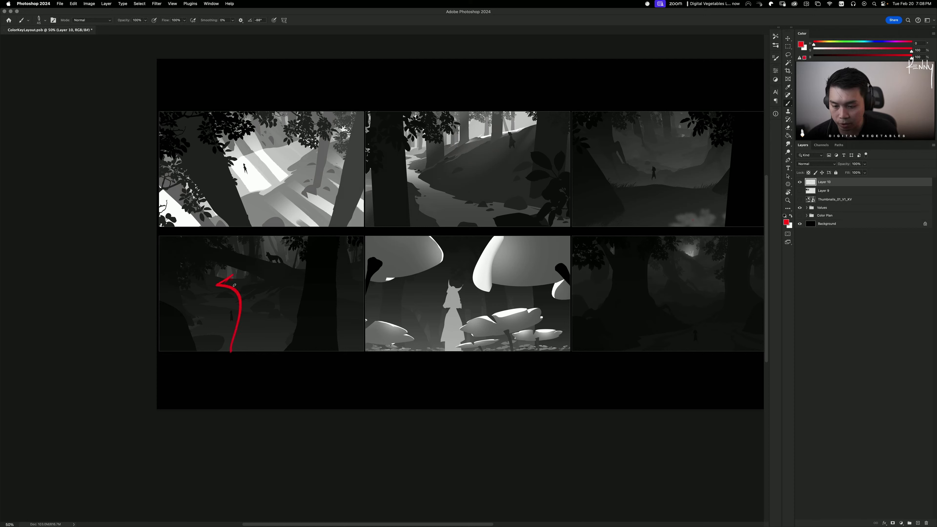
key(super+z)
drag(303, 265, 289, 245)
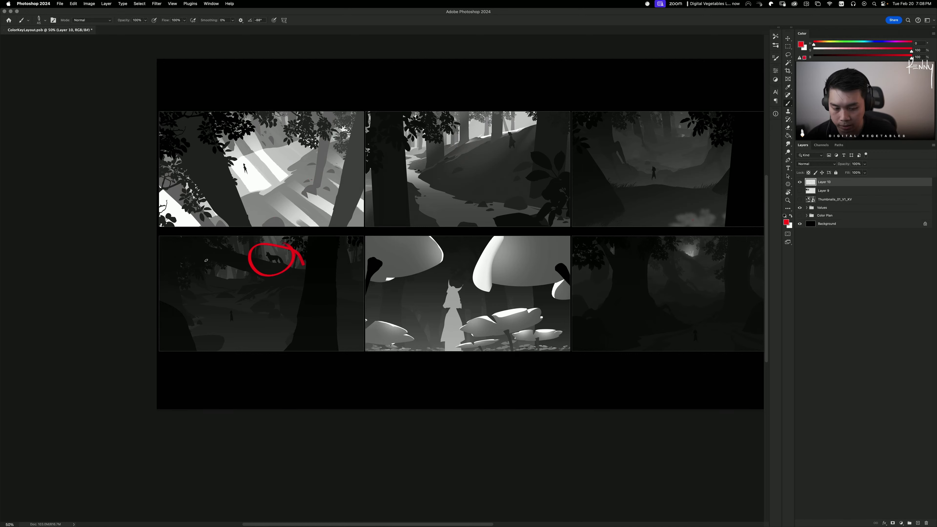
key(super+z)
scroll(221, 240, down, 2)
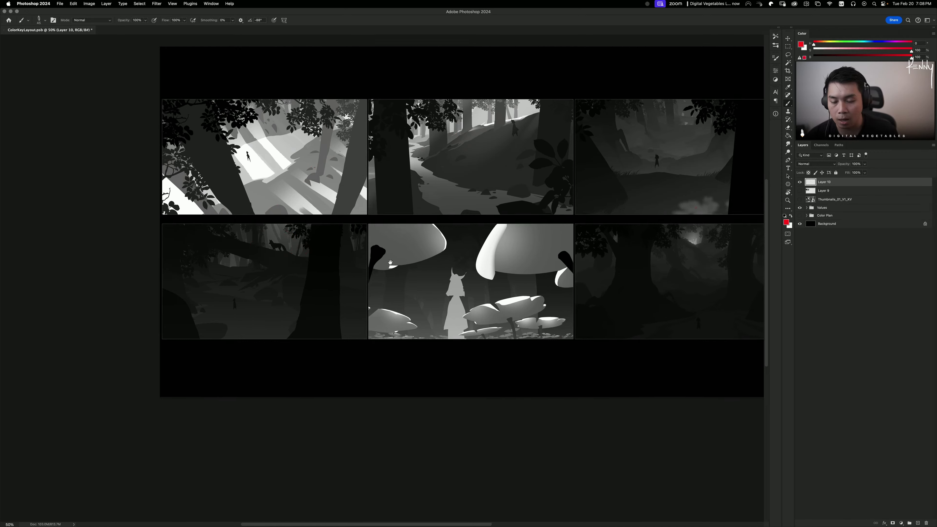
drag(295, 227, 311, 246)
key(super+z)
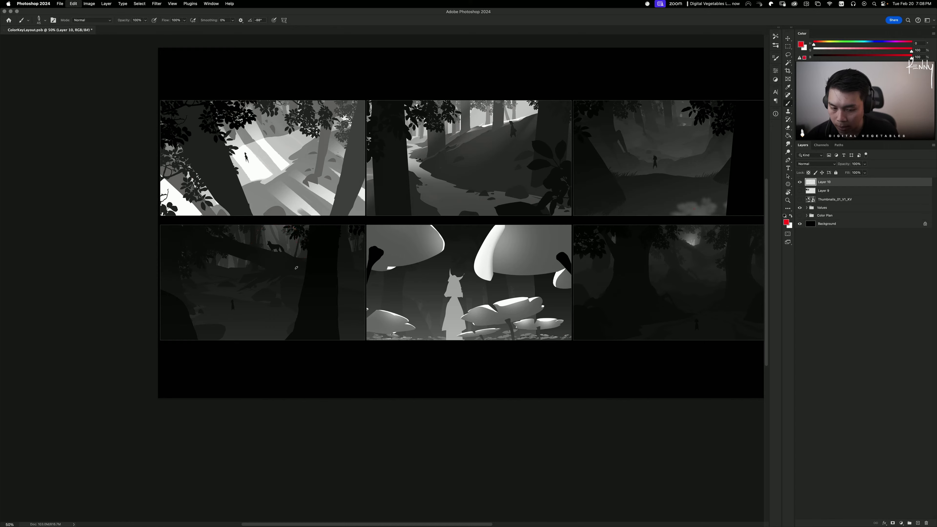
Step: Trace the large mushroom shapes surrounding the fifth panel's horned figure in red, undoing each stroke
scroll(234, 213, right, 4)
scroll(235, 213, down, 1)
mouse_move(478, 242)
mouse_down()
mouse_move(409, 193)
mouse_move(462, 235)
mouse_up()
key(super+z)
mouse_move(434, 204)
mouse_down()
mouse_move(391, 233)
mouse_move(380, 314)
mouse_move(495, 228)
mouse_move(292, 216)
mouse_move(363, 236)
mouse_up()
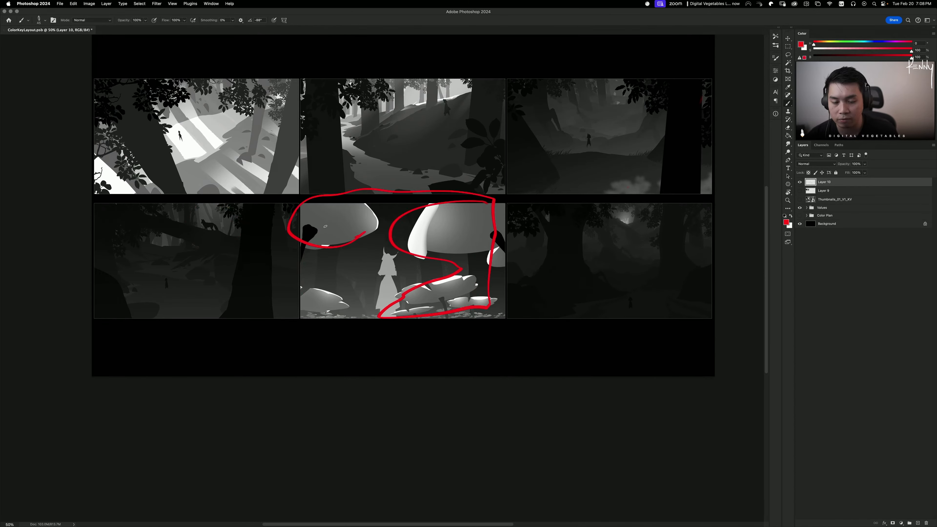
key(super+z)
Step: Circle the second panel, mark the fifth panel's upper mushroom caps and lower mushrooms in red, and undo each mark
mouse_move(483, 117)
mouse_down()
mouse_move(413, 195)
mouse_move(434, 76)
mouse_up()
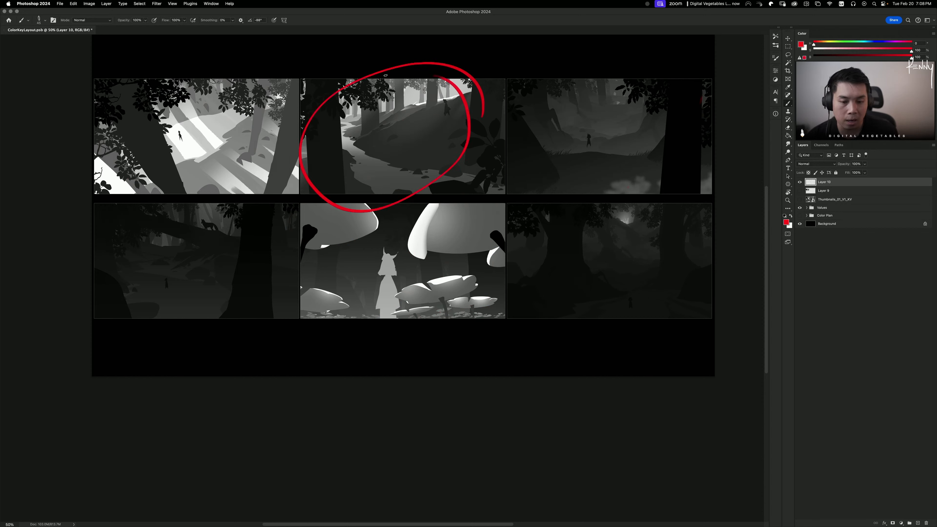
key(super+z)
drag(446, 182, 490, 245)
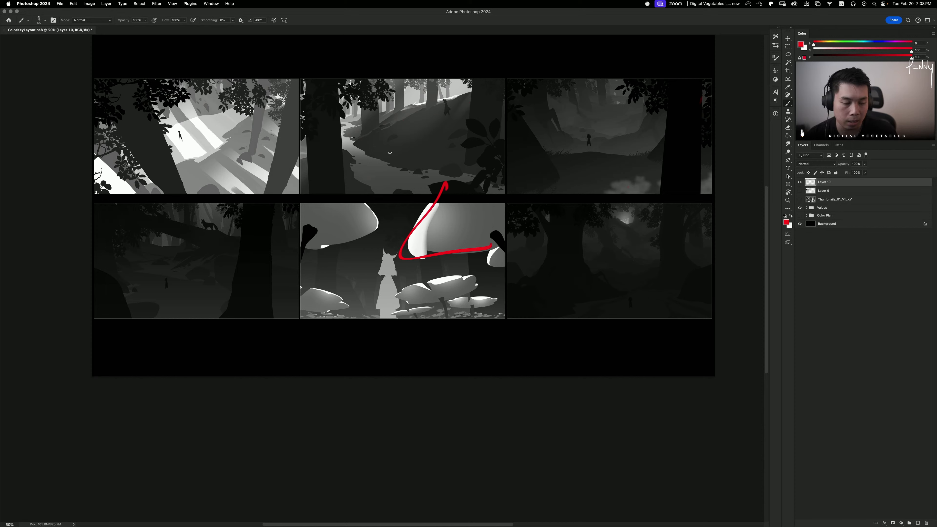
key(super+z)
mouse_move(354, 197)
mouse_down()
mouse_move(364, 244)
mouse_move(309, 253)
mouse_up()
key(super+z)
mouse_move(477, 256)
mouse_down()
mouse_move(456, 230)
mouse_move(401, 315)
mouse_up()
key(super+z)
Step: Frame the fourth panel and circle the first, second and third panels one by one in red, undoing each mark
mouse_move(108, 206)
mouse_down()
mouse_move(308, 209)
mouse_move(292, 308)
mouse_move(119, 320)
mouse_move(111, 194)
mouse_up()
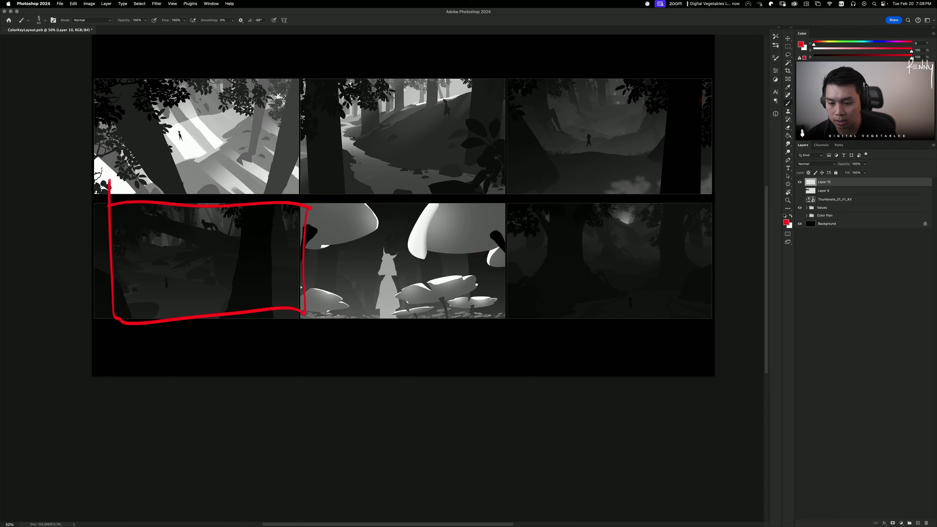
key(super+z)
drag(147, 144, 220, 177)
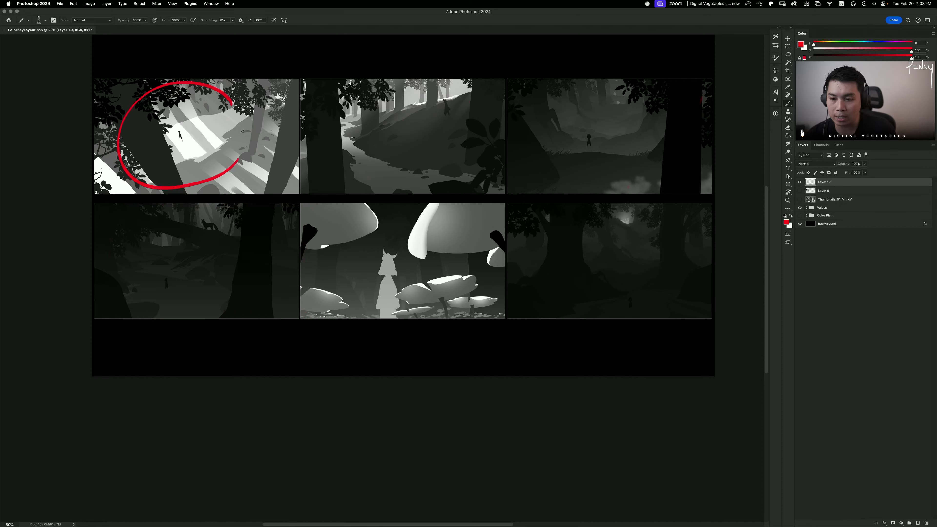
key(super+z)
drag(207, 83, 228, 185)
key(super+z)
drag(454, 85, 461, 99)
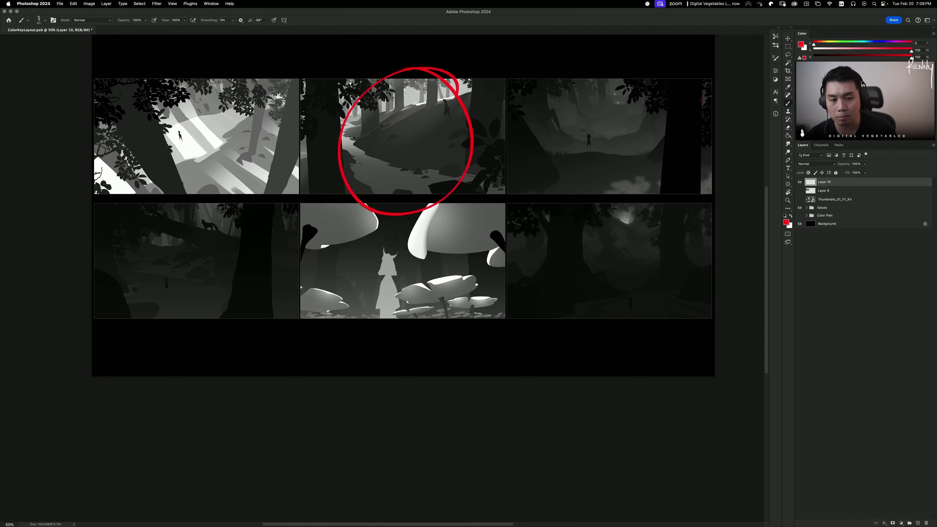
key(super+z)
drag(669, 93, 595, 43)
key(super+z)
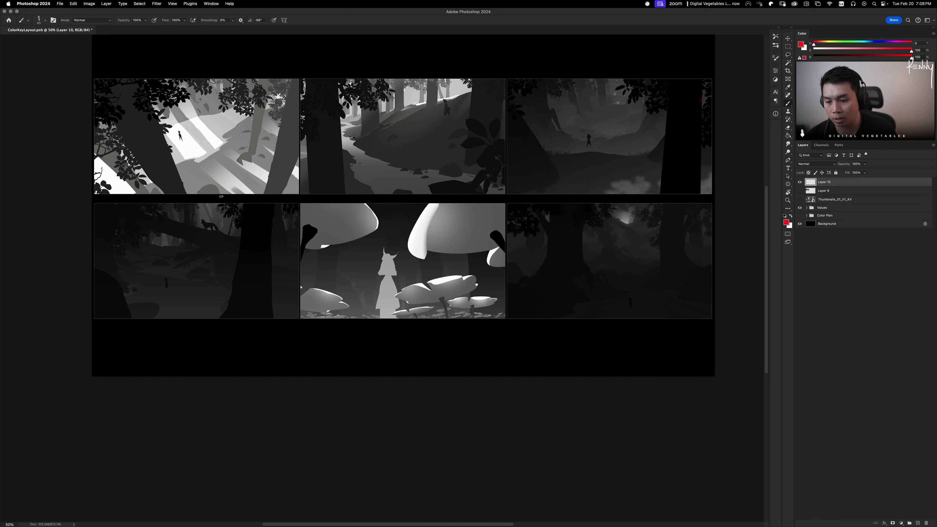
drag(236, 201, 217, 180)
key(super+z)
Step: Circle the fifth panel, draw a red rectangular frame along its borders, and undo all the strokes
mouse_move(483, 254)
mouse_down()
mouse_move(313, 216)
mouse_move(476, 236)
mouse_up()
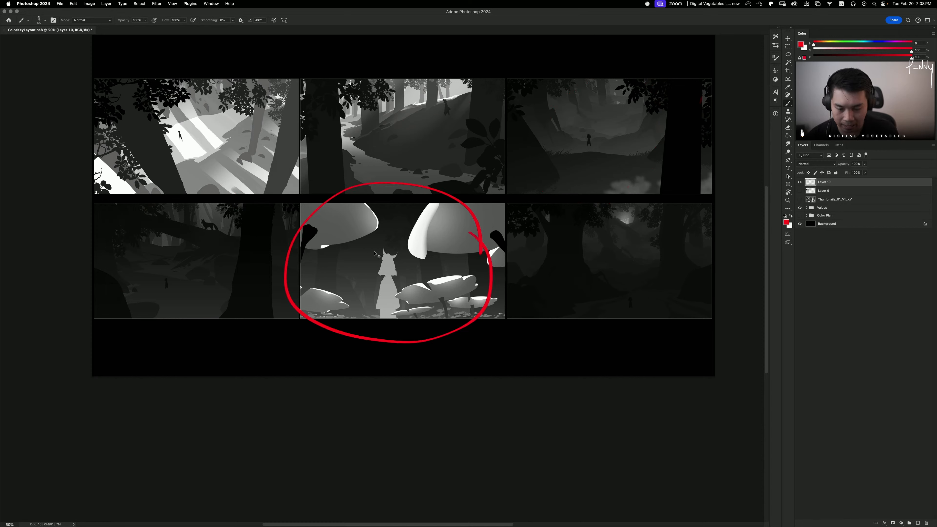
key(super+z)
drag(298, 317, 302, 320)
mouse_move(287, 310)
mouse_down()
mouse_move(289, 203)
mouse_move(299, 327)
mouse_move(519, 321)
mouse_move(506, 199)
mouse_move(301, 207)
mouse_up()
key(super+z)
key(super+z)
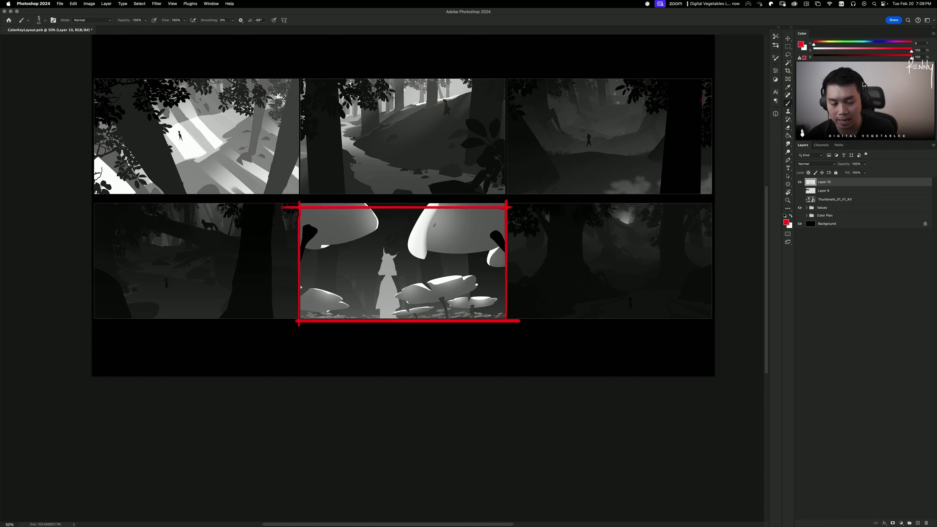
key(super+z)
key(super+z)
key(super+z)
key(super+z)
Step: Draw a vertical red arrow from the second panel down into the fifth panel and undo it
mouse_move(413, 98)
mouse_down()
mouse_move(412, 262)
mouse_move(421, 254)
mouse_up()
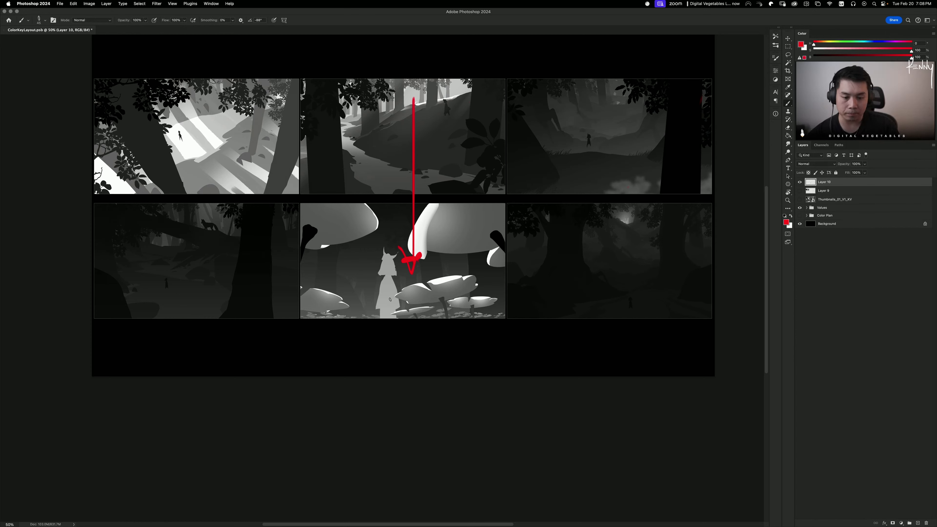
key(super+z)
key(super+z)
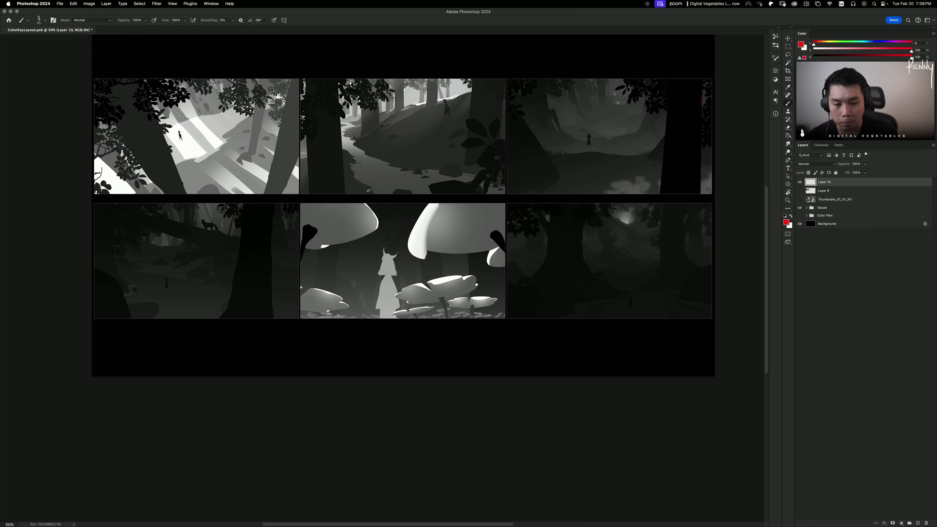
Step: Mark the fifth panel's two upper mushroom caps and the area around them in red, undoing every stroke
mouse_move(495, 229)
mouse_down()
mouse_move(318, 293)
mouse_move(431, 210)
mouse_up()
key(super+z)
mouse_move(486, 193)
mouse_down()
mouse_move(425, 212)
mouse_move(502, 189)
mouse_move(483, 193)
mouse_up()
key(super+z)
mouse_move(370, 203)
mouse_down()
mouse_move(350, 251)
mouse_move(302, 249)
mouse_move(326, 183)
mouse_move(374, 215)
mouse_move(293, 244)
mouse_up()
key(super+z)
key(super+z)
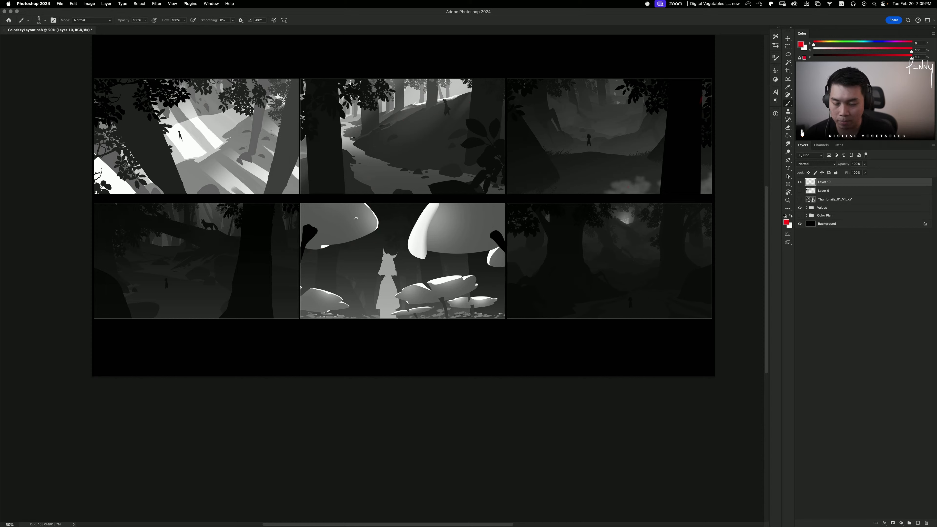
drag(452, 192, 466, 267)
key(super+z)
mouse_move(406, 167)
mouse_down()
mouse_move(346, 168)
mouse_move(380, 207)
mouse_up()
key(super+z)
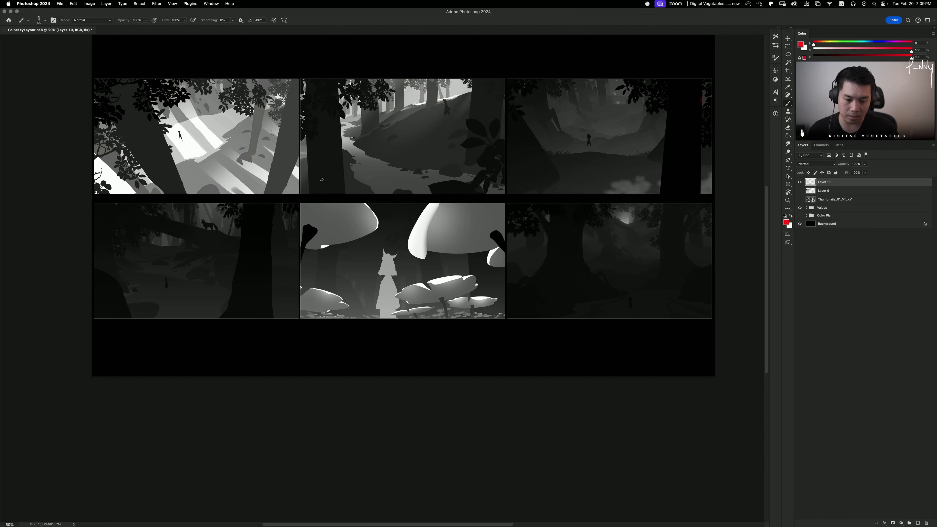
Step: Draw a large red oval around the fifth panel's figure and mushrooms twice, undoing each one
drag(491, 218, 381, 182)
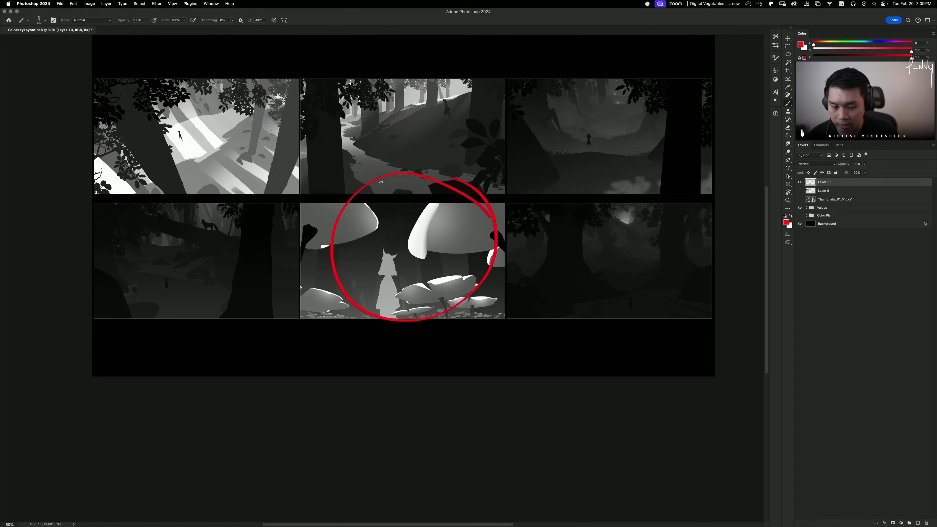
key(super+z)
mouse_move(472, 203)
mouse_down()
mouse_move(341, 203)
mouse_move(428, 177)
mouse_up()
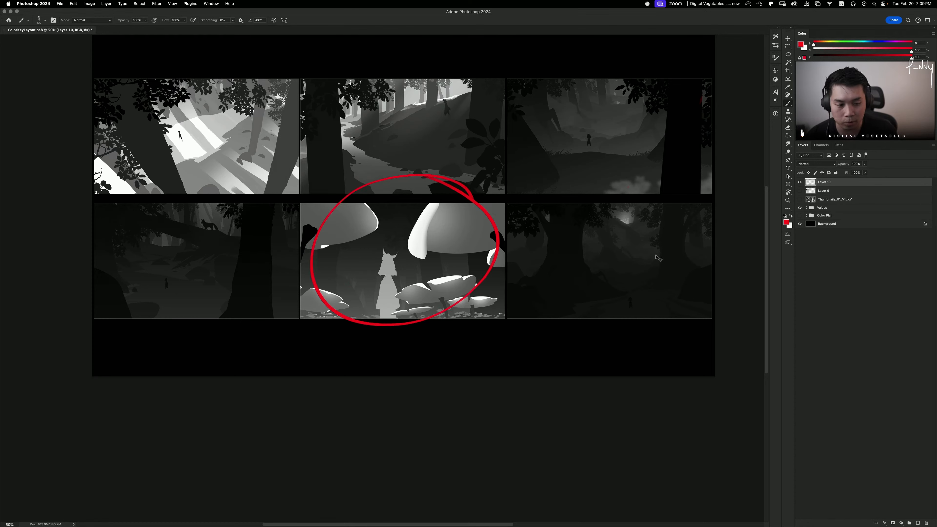
key(super+z)
Step: Circle the sixth panel with a large red oval and undo it
mouse_move(699, 233)
mouse_down()
mouse_move(624, 327)
mouse_move(664, 189)
mouse_up()
key(super+z)
drag(594, 273, 439, 282)
mouse_move(563, 217)
mouse_down()
mouse_move(378, 320)
mouse_move(506, 197)
mouse_up()
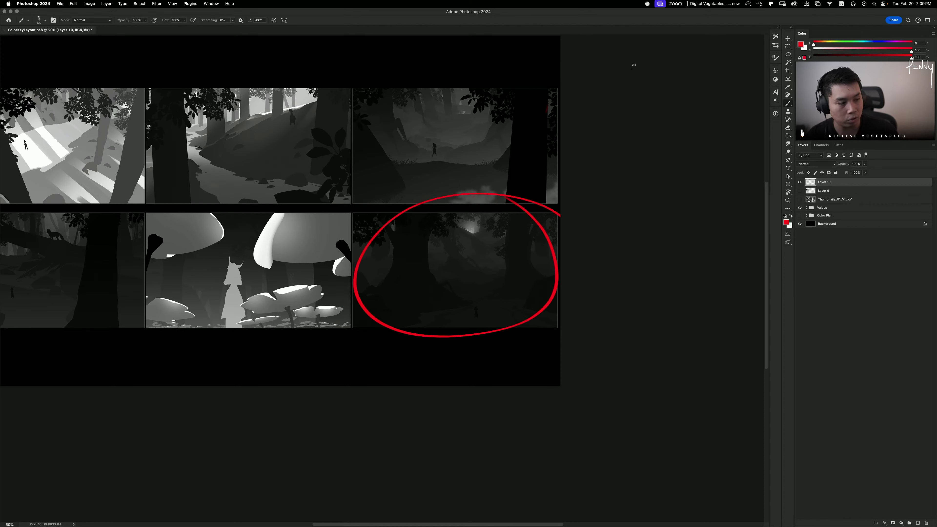
key(super+z)
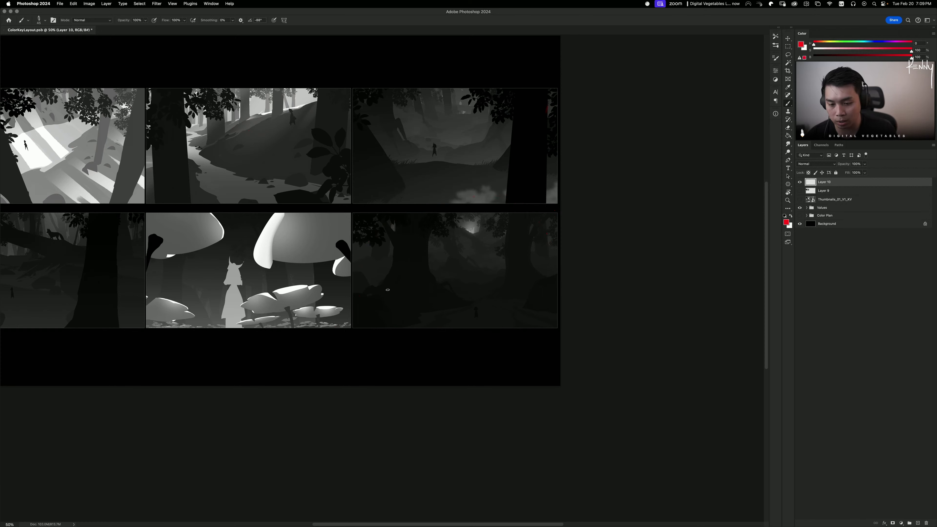
Step: Mark the sixth panel's background area and draw a red line from its small figure up to the light, undoing all marks
mouse_move(530, 261)
mouse_down()
mouse_move(477, 331)
mouse_move(492, 208)
mouse_up()
key(super+z)
mouse_move(554, 242)
mouse_down()
mouse_move(513, 331)
mouse_move(461, 184)
mouse_move(479, 213)
mouse_move(456, 231)
mouse_move(483, 229)
mouse_move(454, 213)
mouse_up()
key(super+z)
key(super+z)
key(super+z)
key(super+z)
mouse_move(477, 311)
mouse_down()
mouse_move(479, 245)
mouse_move(458, 229)
mouse_up()
key(super+z)
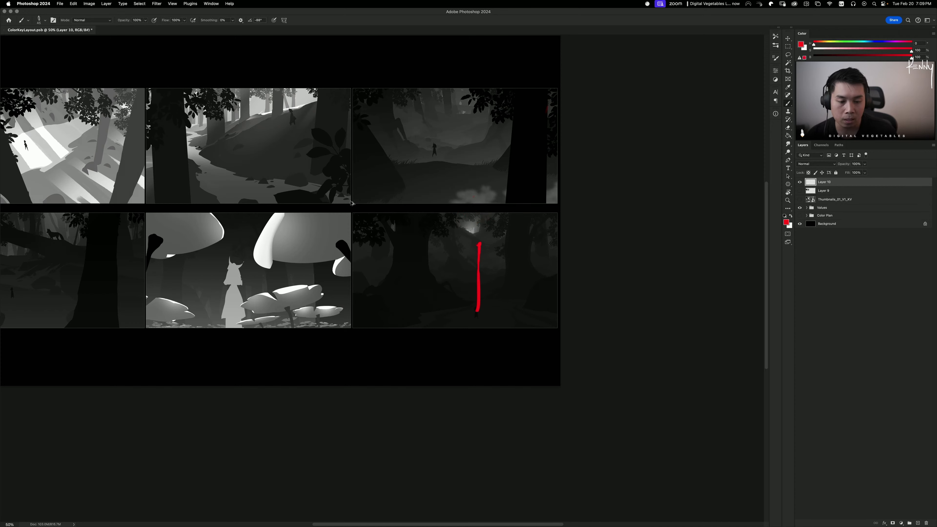
key(super+z)
Step: Make quick red marks over the first panel and between the second and fifth panels in the full-sheet view, undoing both
key(super+minus)
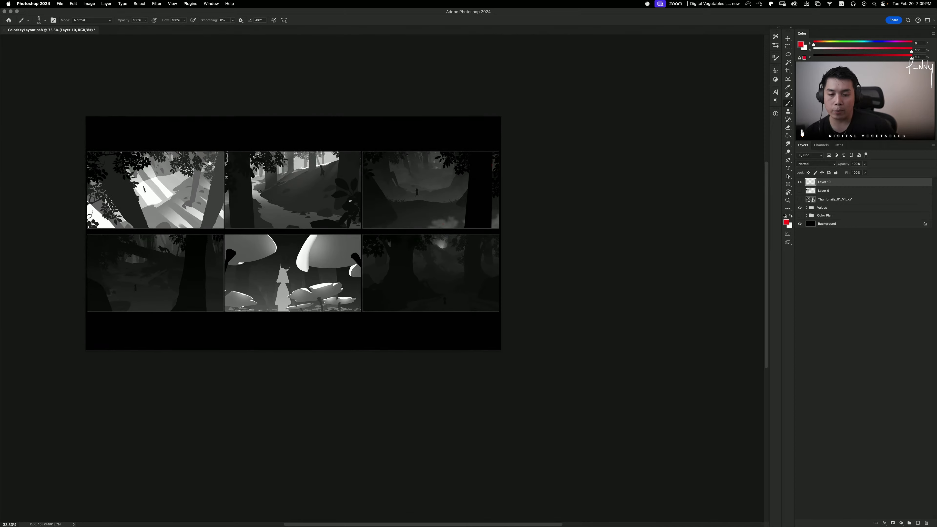
drag(395, 267, 514, 283)
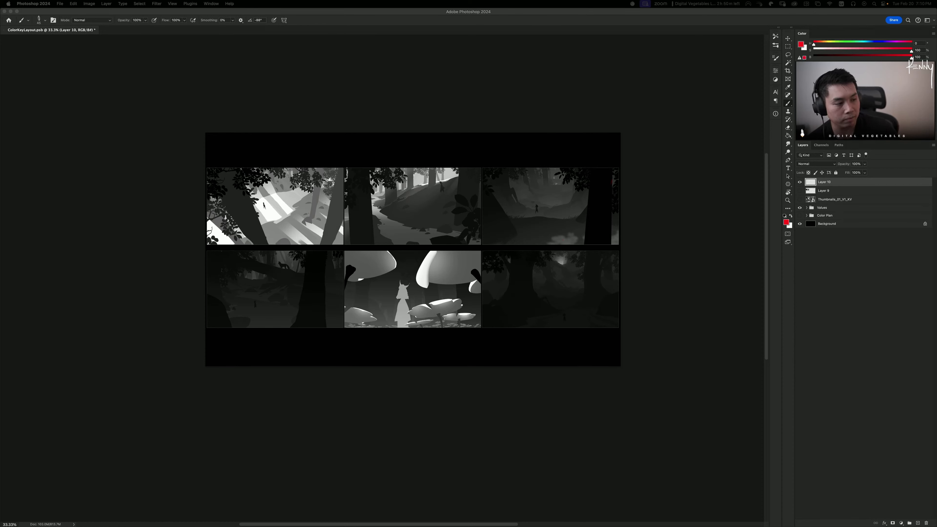
click(726, 254)
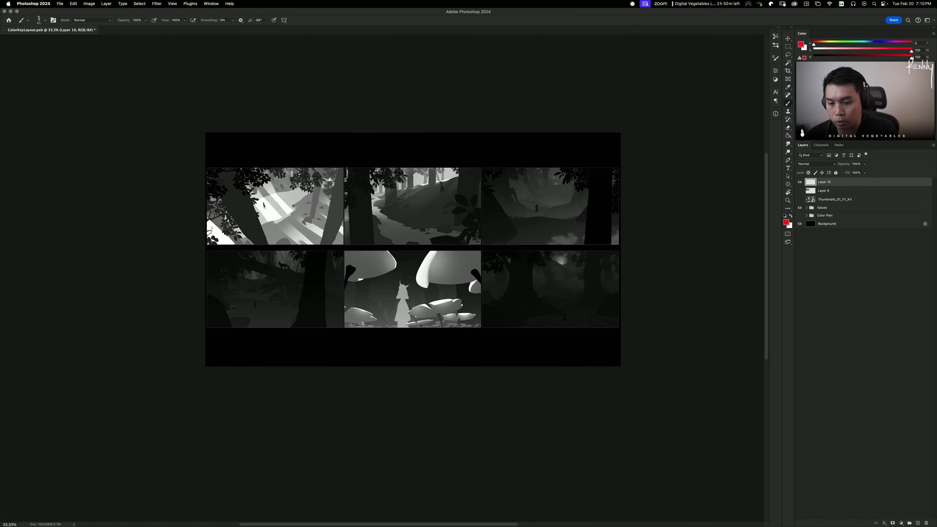
drag(249, 165, 293, 159)
key(super+z)
mouse_move(429, 230)
mouse_down()
mouse_move(476, 257)
mouse_move(479, 287)
mouse_up()
key(super+z)
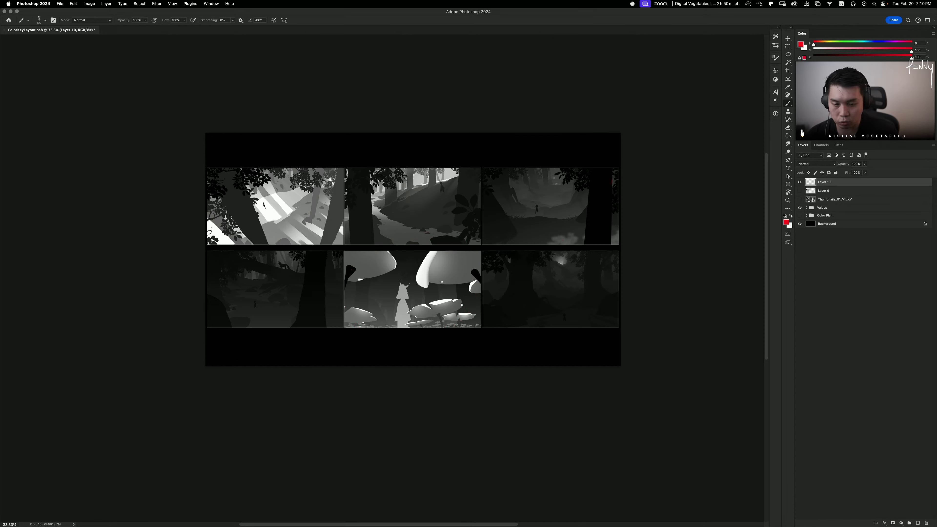
Step: Draw temporary red marks across the top-row panels and from the first panel down toward the sixth, undoing each one
key(super+shift+z)
key(super+z)
mouse_move(294, 161)
mouse_down()
mouse_move(381, 132)
mouse_move(457, 162)
mouse_move(474, 146)
mouse_move(583, 155)
mouse_up()
key(super+z)
mouse_move(313, 203)
mouse_down()
mouse_move(534, 199)
mouse_move(282, 213)
mouse_move(385, 193)
mouse_move(458, 221)
mouse_move(500, 286)
mouse_move(492, 285)
mouse_up()
key(super+z)
key(super+z)
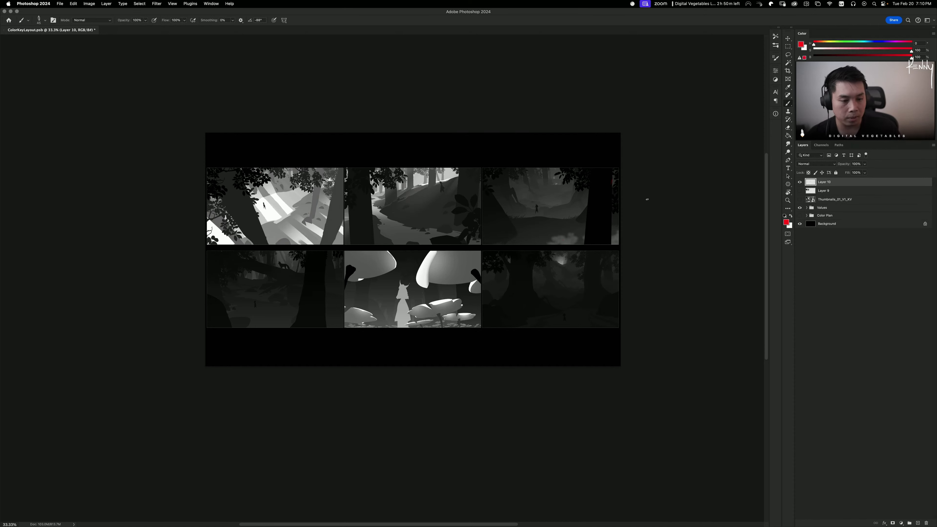
key(super+a)
key(super+d)
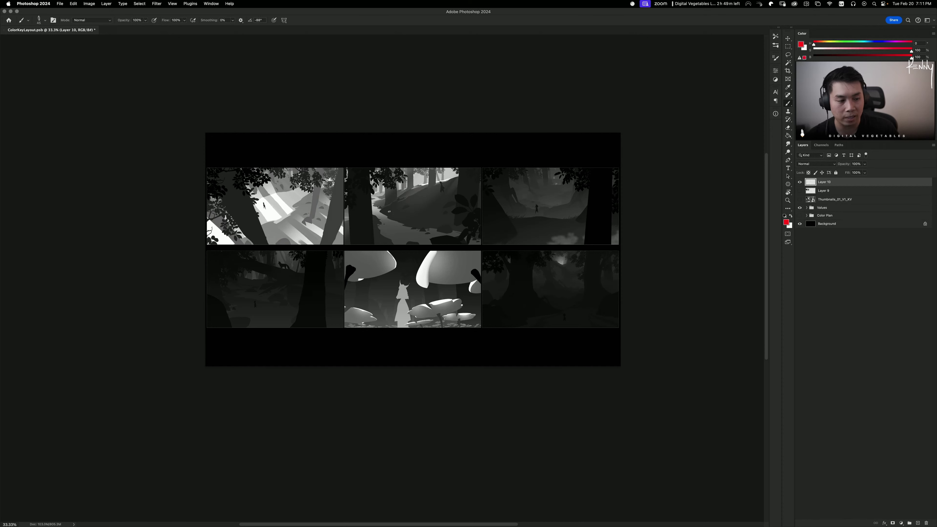
Step: Paint a very wide red stroke between the second and fifth panels and preview it in the Dot Gain 20% grayscale proof
key(bracketright)
key(bracketright)
key(bracketright)
key(bracketright)
key(bracketright)
key(bracketright)
key(bracketright)
key(bracketright)
key(bracketright)
key(bracketright)
key(bracketright)
key(bracketright)
key(bracketright)
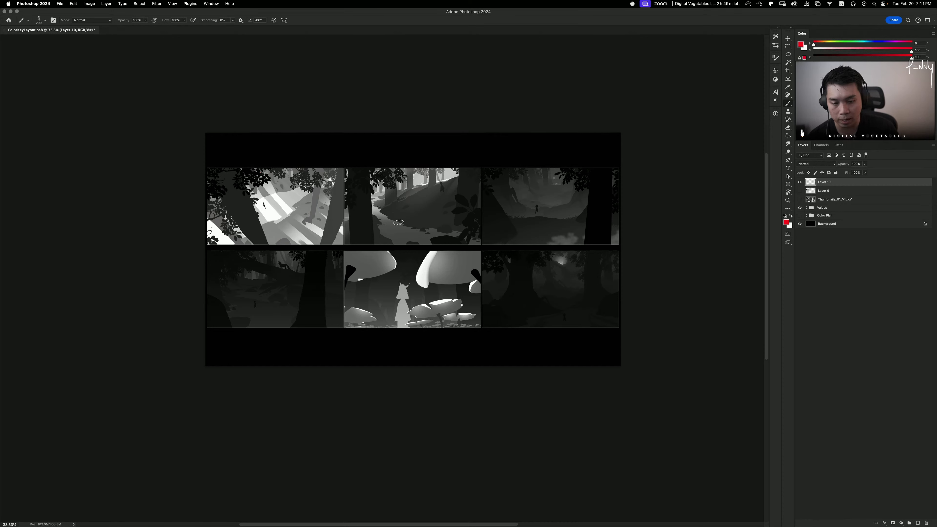
drag(404, 208, 397, 256)
key(super+y)
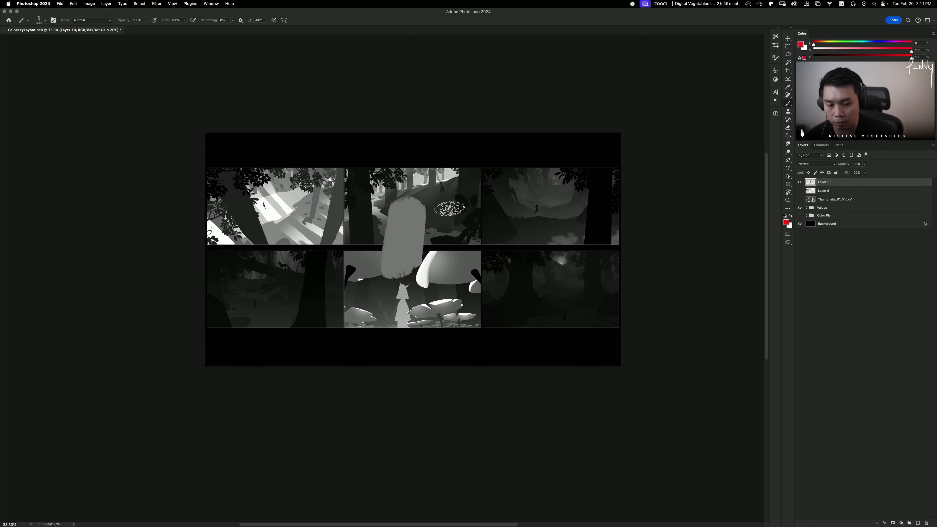
key(super+y)
Step: Replace the annotation layer with a new empty one, and show the Color Plan group instead of the Values group
key(BackSpace)
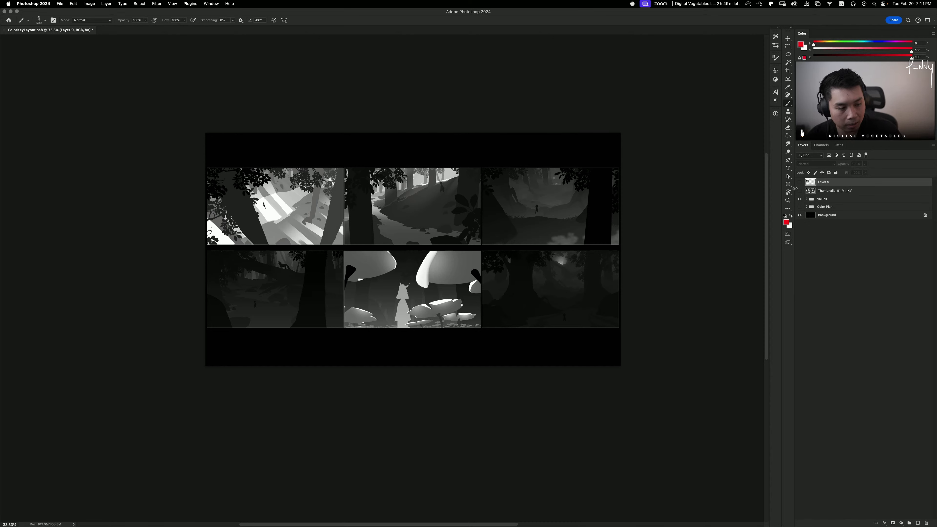
click(800, 199)
click(800, 206)
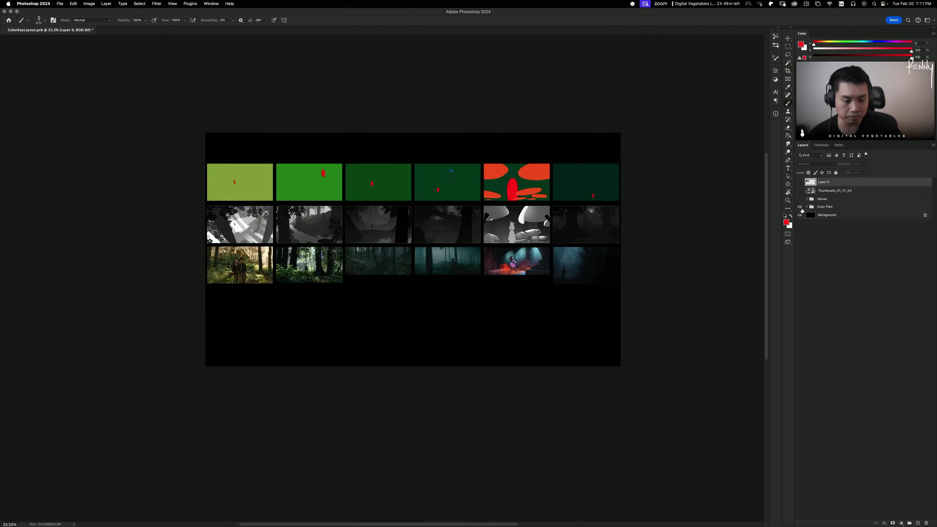
key(super+equal)
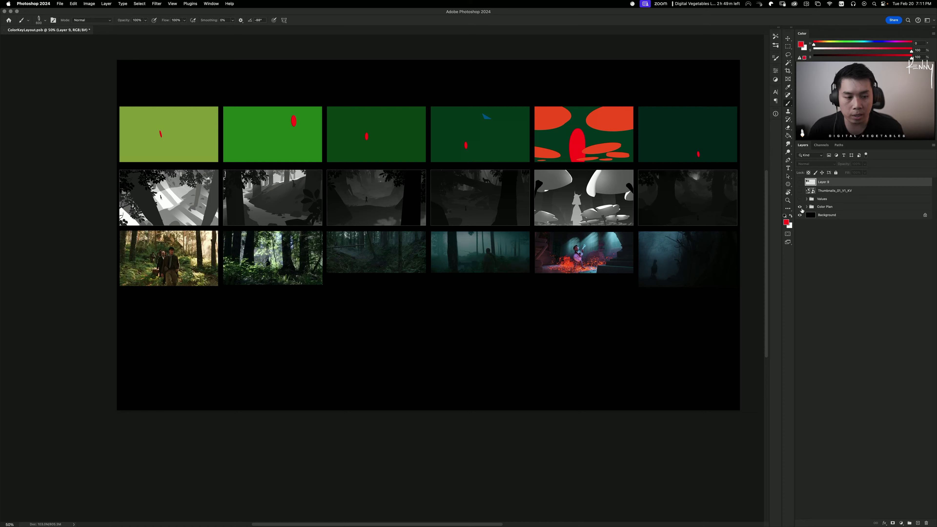
key(super+shift+alt+n)
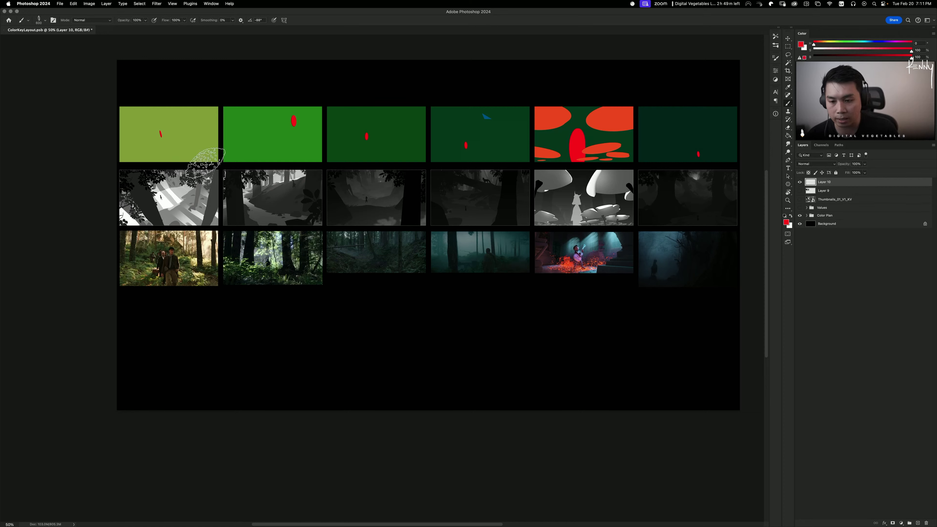
Step: Draw a red line along the row of value thumbnails and circle the first two, undoing each mark
drag(146, 192, 688, 189)
key(super+z)
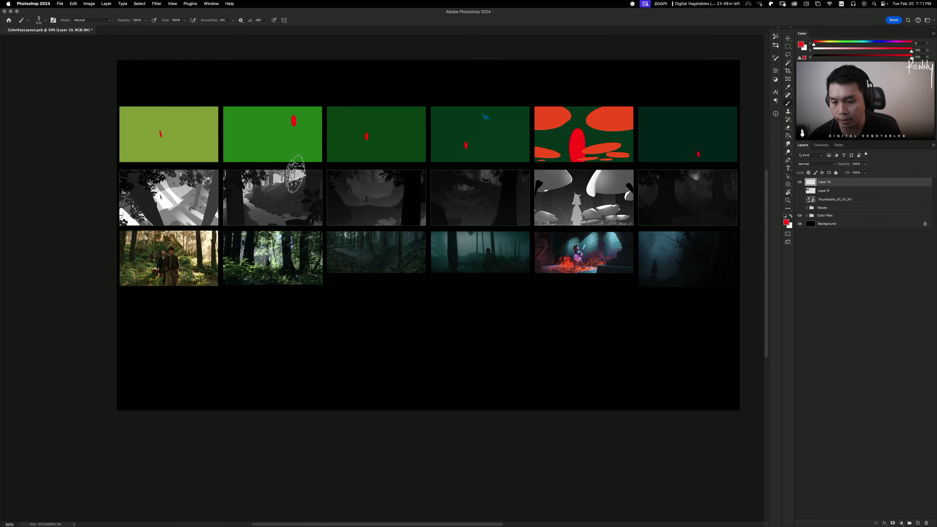
drag(142, 170, 218, 167)
key(super+z)
mouse_move(125, 199)
mouse_down()
mouse_move(212, 160)
mouse_move(264, 164)
mouse_up()
key(super+z)
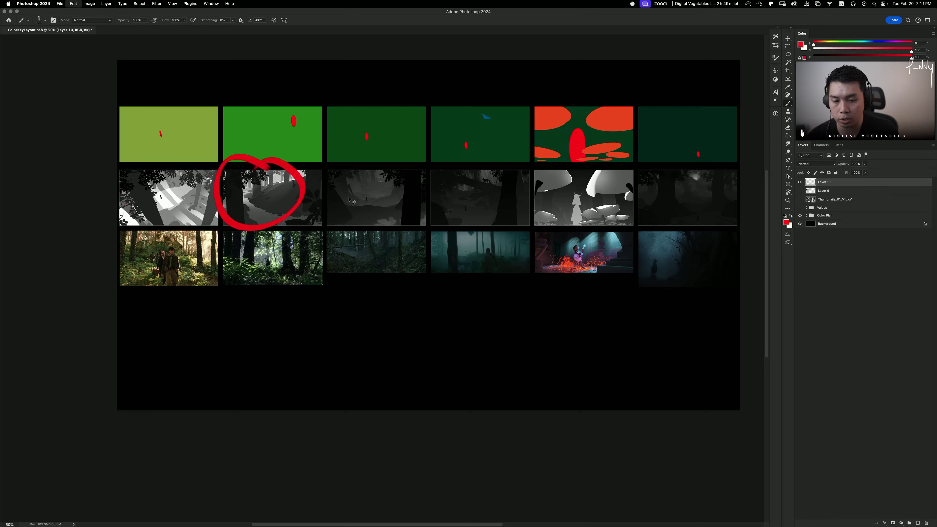
Step: Circle the third and fourth value thumbnails and draw a red line from the first to the sixth, undoing each mark
drag(400, 168, 393, 163)
key(super+z)
drag(532, 170, 524, 166)
key(super+z)
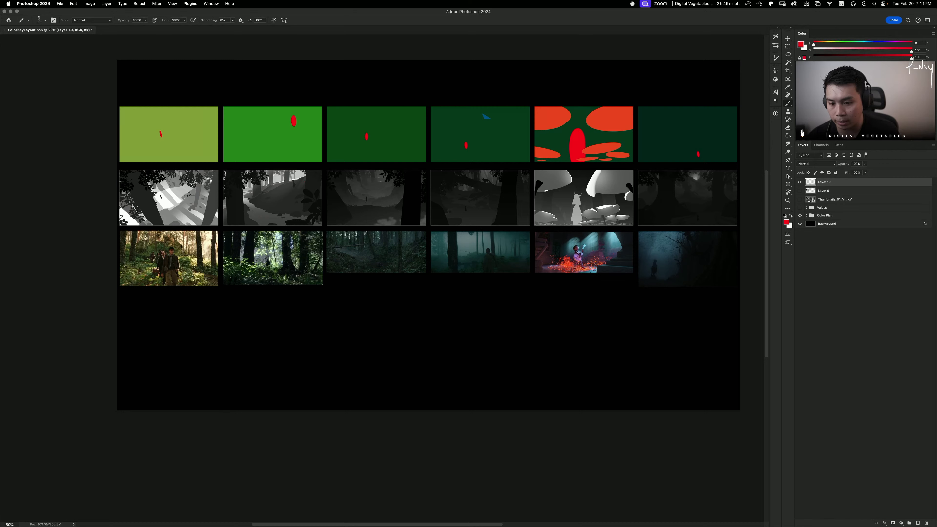
drag(185, 194, 678, 195)
key(super+z)
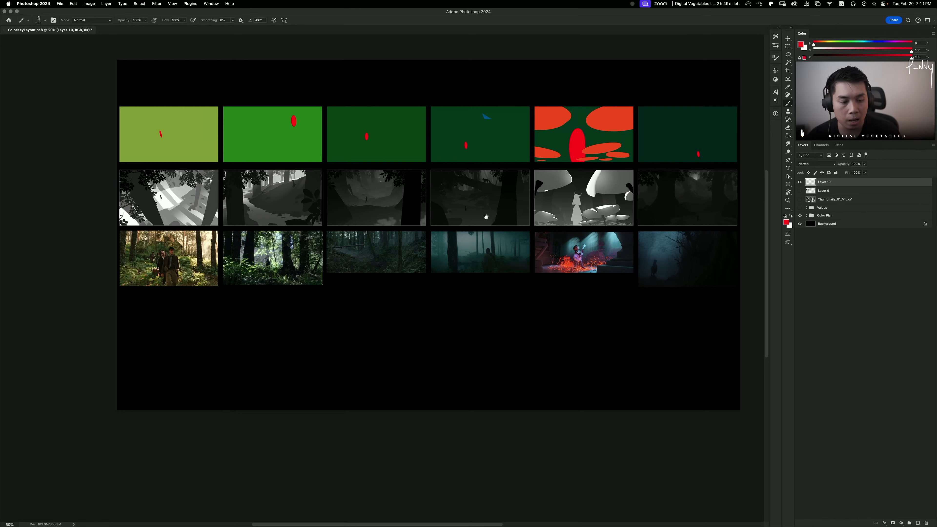
Step: Draw a red mark around the sixth reference photo and undo it
mouse_move(545, 292)
mouse_down()
mouse_move(595, 270)
mouse_move(519, 261)
mouse_up()
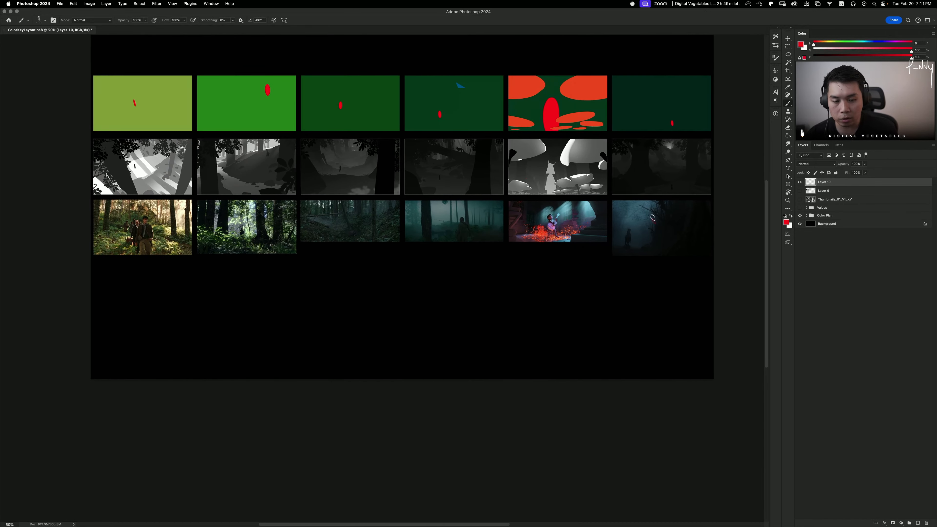
mouse_move(654, 219)
mouse_down()
mouse_move(226, 266)
mouse_move(602, 194)
mouse_up()
key(super+z)
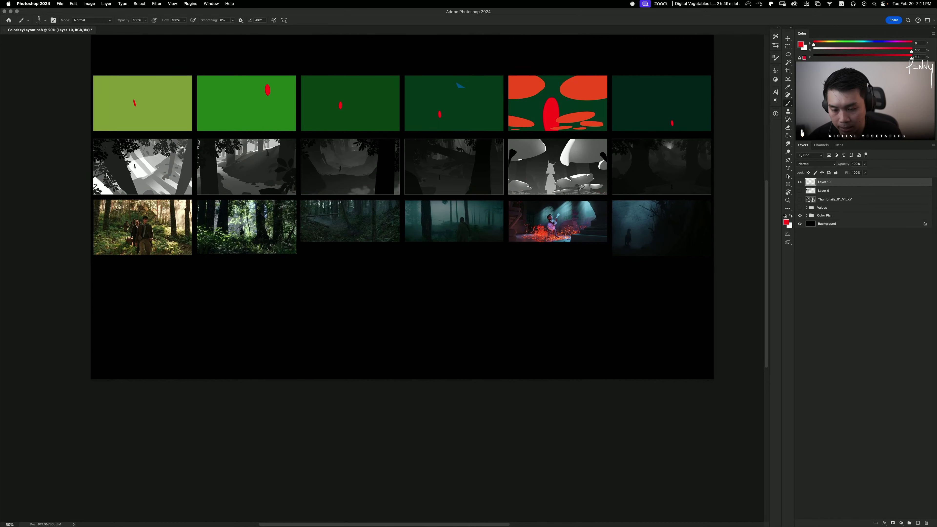
Step: Mark the second column's value thumbnail and circle the column in red, undo both marks, and reduce the brush size
scroll(431, 153, left, 3)
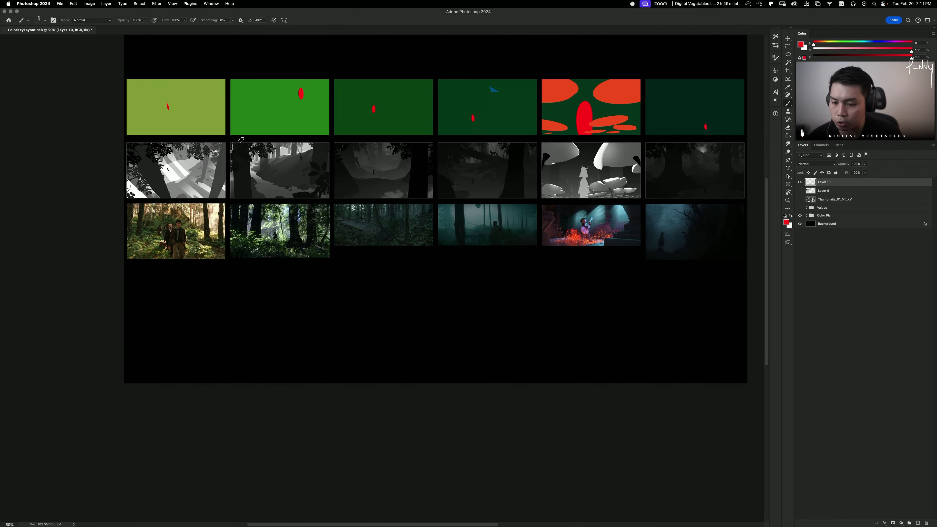
drag(252, 186, 313, 209)
drag(273, 124, 264, 127)
key(super+z)
key(bracketleft)
key(bracketleft)
key(bracketleft)
key(super+z)
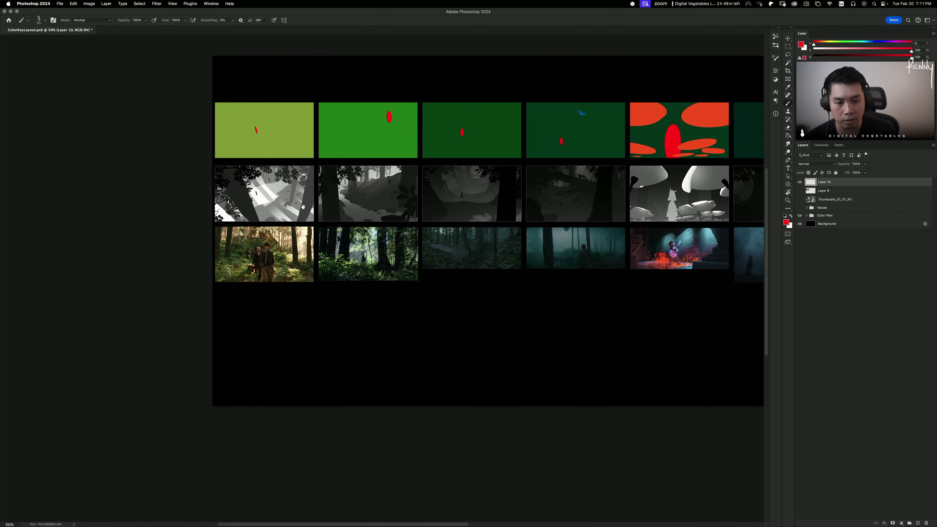
Step: Draw a red mark on the second color panel beside its figure and undo it
scroll(255, 201, right, 3)
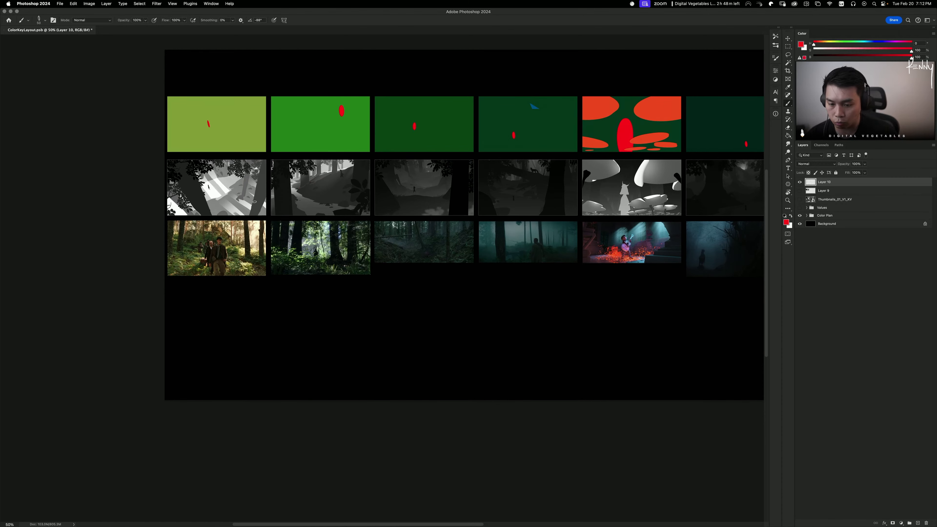
key(super+equal)
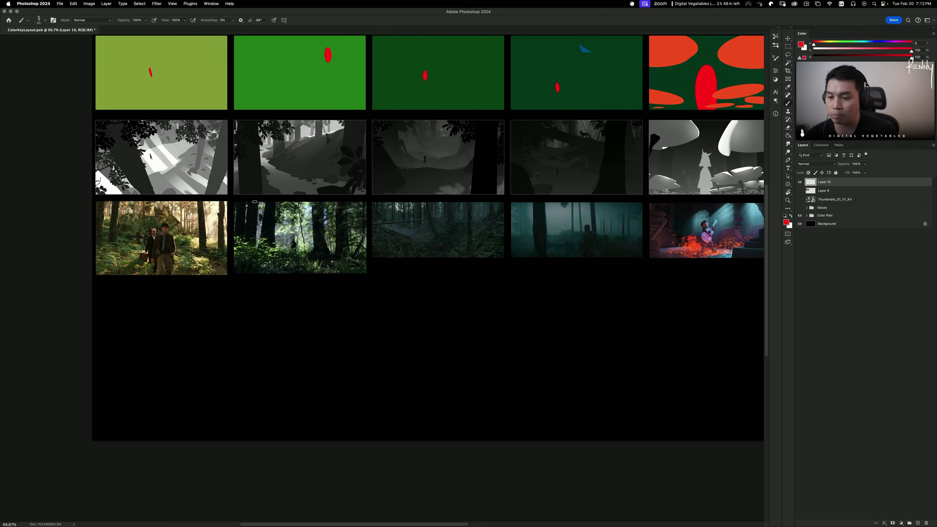
scroll(254, 201, left, 5)
scroll(255, 201, up, 3)
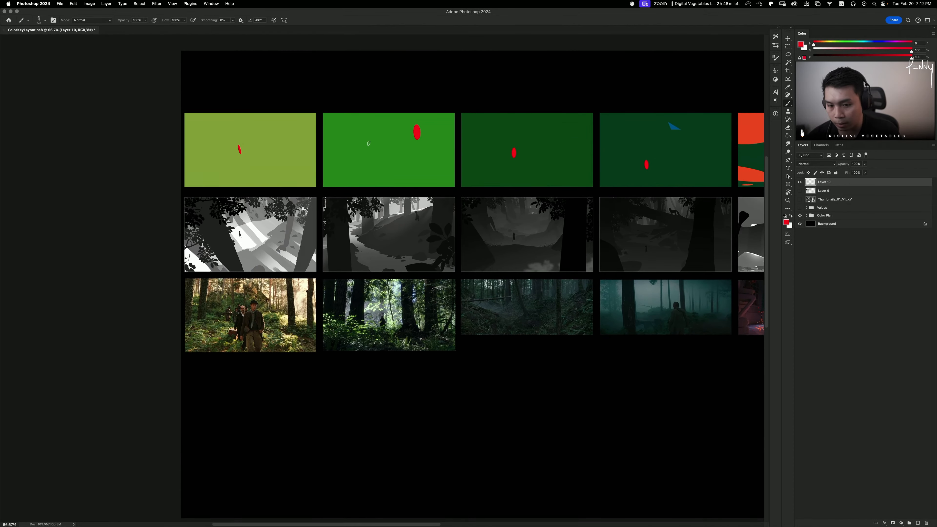
drag(402, 135, 385, 136)
key(super+z)
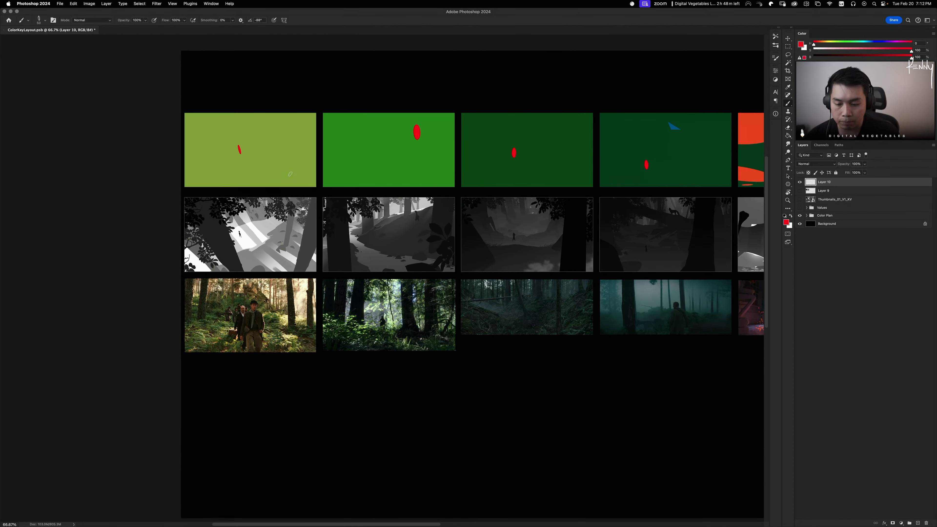
Step: Mark the figure in the first value thumbnail, thicken the first color panel's red figure and add a stroke above, undoing the marks
scroll(290, 174, left, 2)
scroll(290, 174, down, 1)
mouse_move(266, 213)
mouse_down()
mouse_move(274, 236)
mouse_move(271, 217)
mouse_move(257, 228)
mouse_up()
key(super+z)
key(super+z)
drag(256, 134, 256, 147)
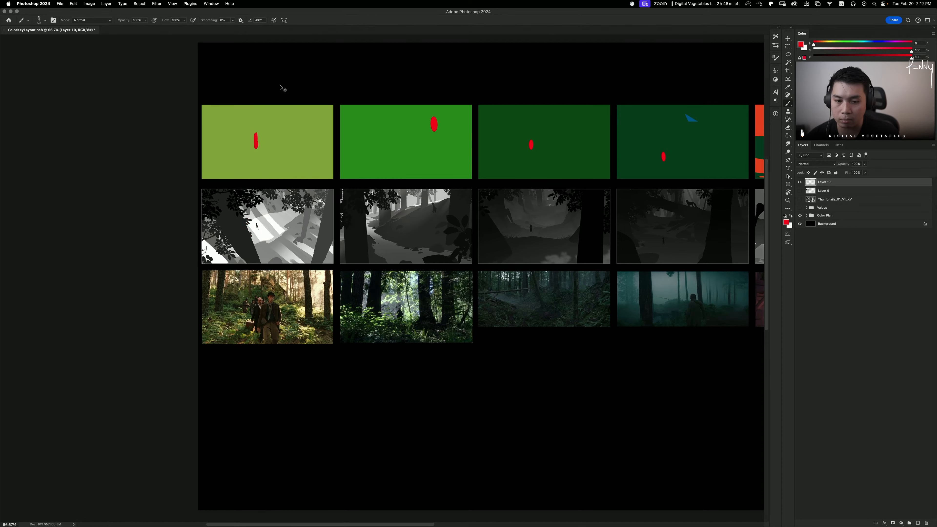
drag(305, 84, 346, 98)
key(super+z)
Step: Draw a red line across the color panels from the first to the fifth, undo it, and mark around the fourth panel's figure
scroll(291, 195, right, 4)
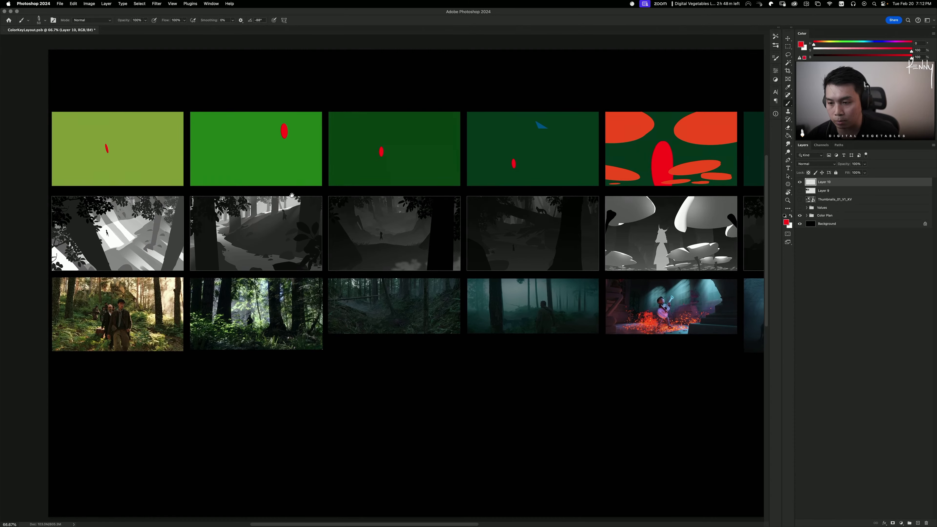
drag(133, 170, 683, 169)
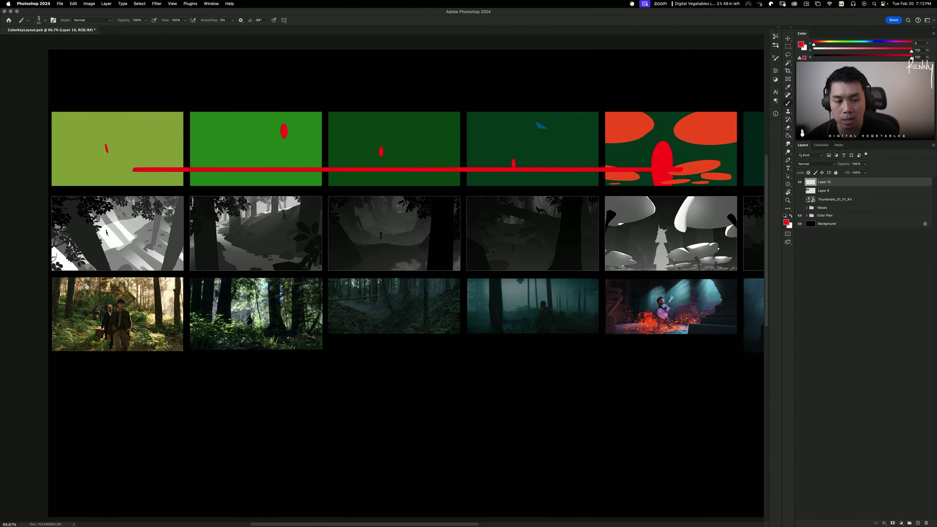
key(super+z)
drag(521, 171, 472, 174)
Step: Circle the first, second and third color panels in red one after another, undoing each circle
key(super+minus)
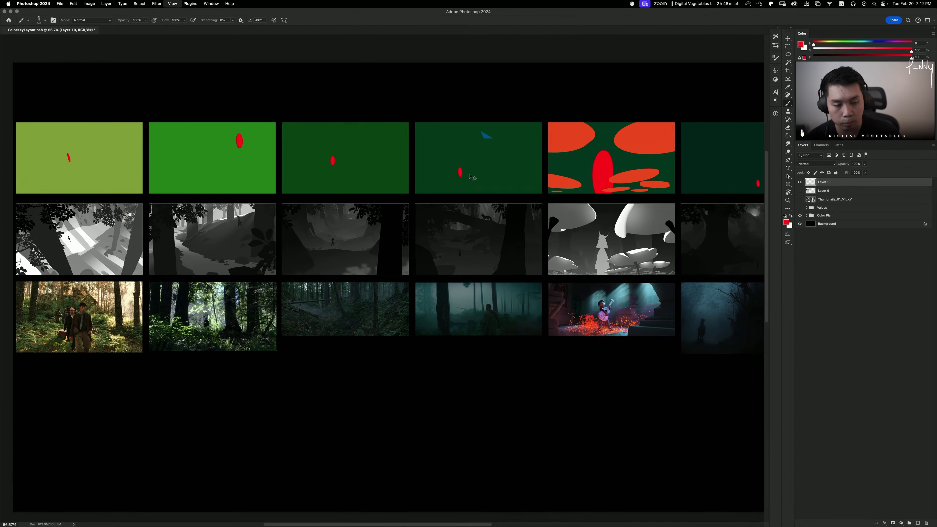
key(super+minus)
mouse_move(202, 152)
mouse_down()
mouse_move(138, 132)
mouse_move(162, 134)
mouse_up()
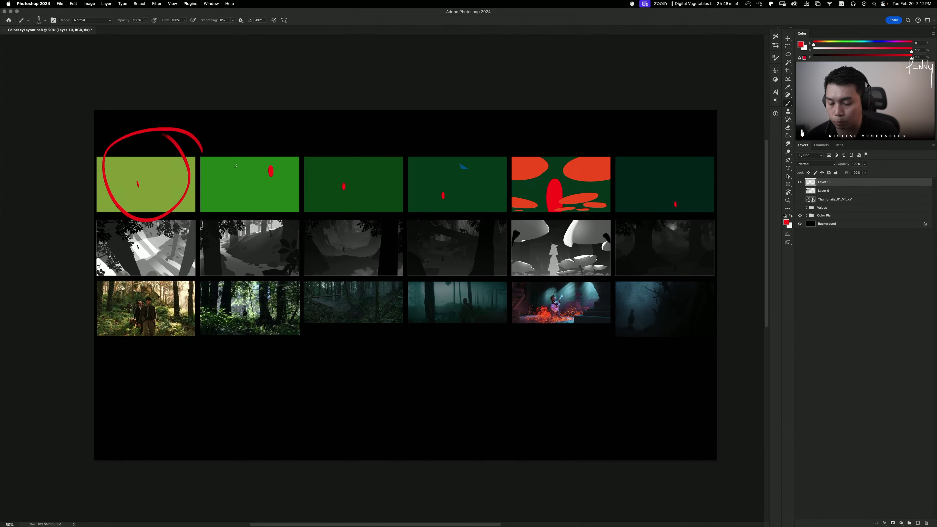
key(super+z)
mouse_move(299, 141)
mouse_down()
mouse_move(301, 193)
mouse_move(262, 135)
mouse_up()
key(super+z)
mouse_move(391, 155)
mouse_down()
mouse_move(364, 112)
mouse_move(317, 153)
mouse_up()
key(super+z)
Step: Circle the fourth, fifth and sixth color panels in red one after another, undoing each circle
drag(494, 133, 480, 125)
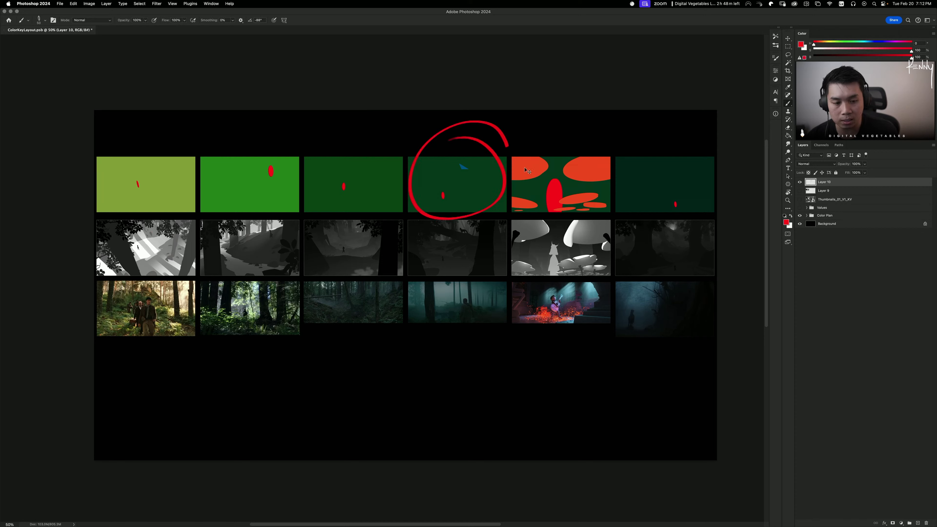
key(super+z)
drag(598, 122, 524, 218)
key(super+z)
mouse_move(701, 141)
mouse_down()
mouse_move(612, 157)
mouse_move(690, 142)
mouse_up()
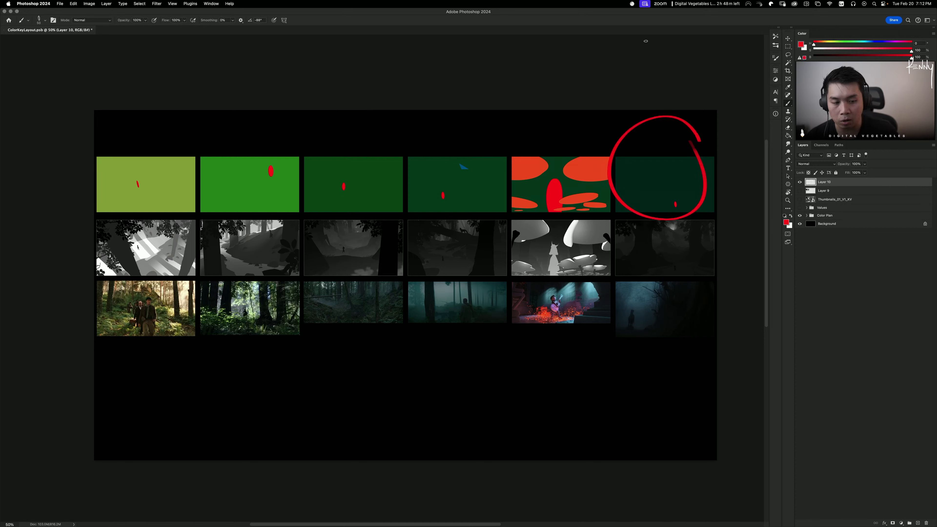
key(super+z)
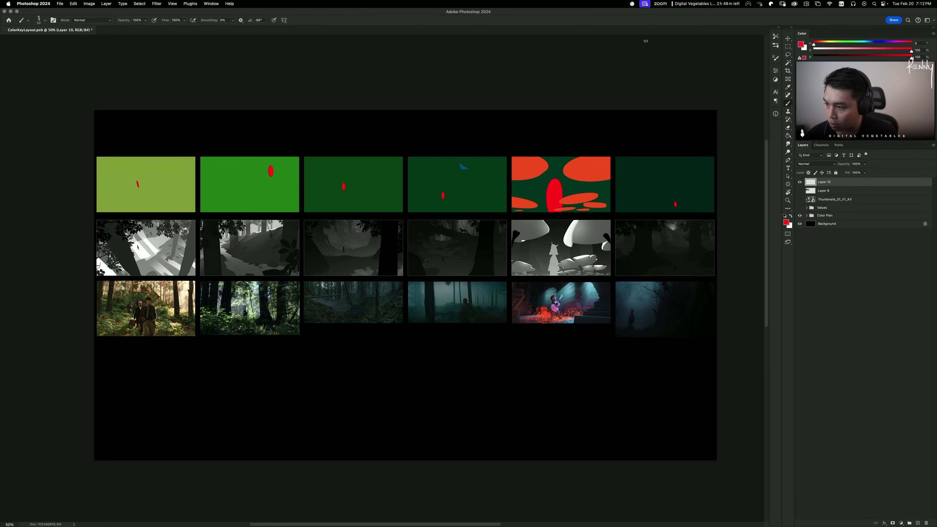
Step: Draw a red arc over the first color panel and circle the first and second panels, undoing each mark
mouse_move(207, 178)
mouse_down()
mouse_move(259, 168)
mouse_move(163, 202)
mouse_up()
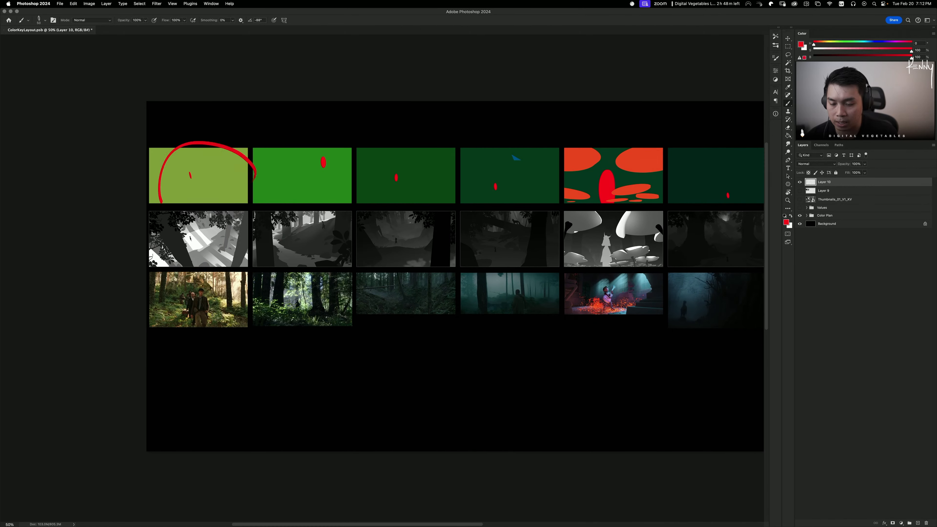
key(super+z)
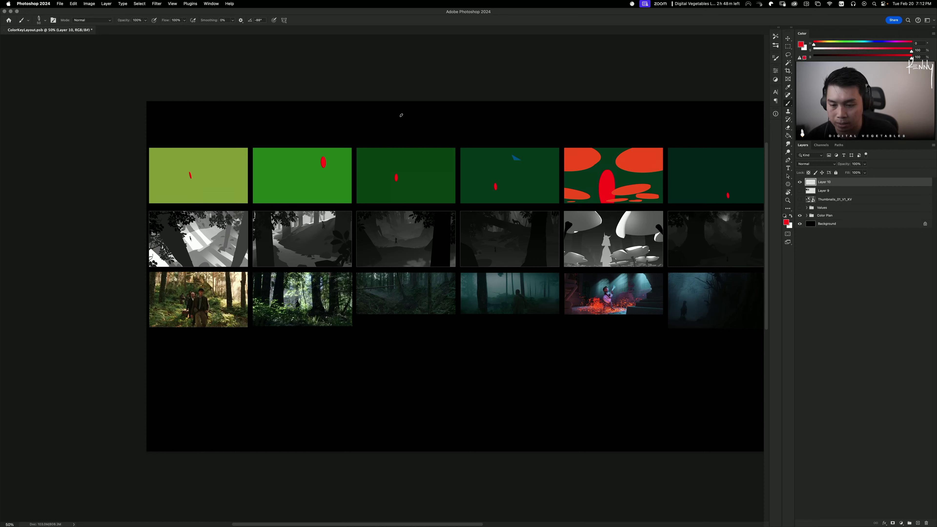
drag(261, 145, 236, 131)
key(super+z)
mouse_move(350, 143)
mouse_down()
mouse_move(349, 190)
mouse_move(316, 134)
mouse_up()
key(super+z)
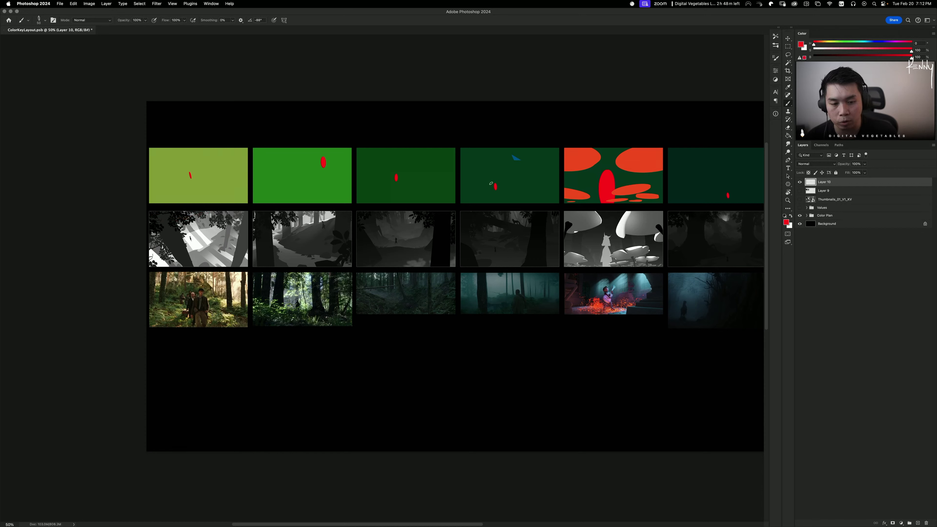
Step: Circle the small red figures in the fourth, first and second color panels, undoing each circle
drag(491, 183, 488, 176)
key(super+z)
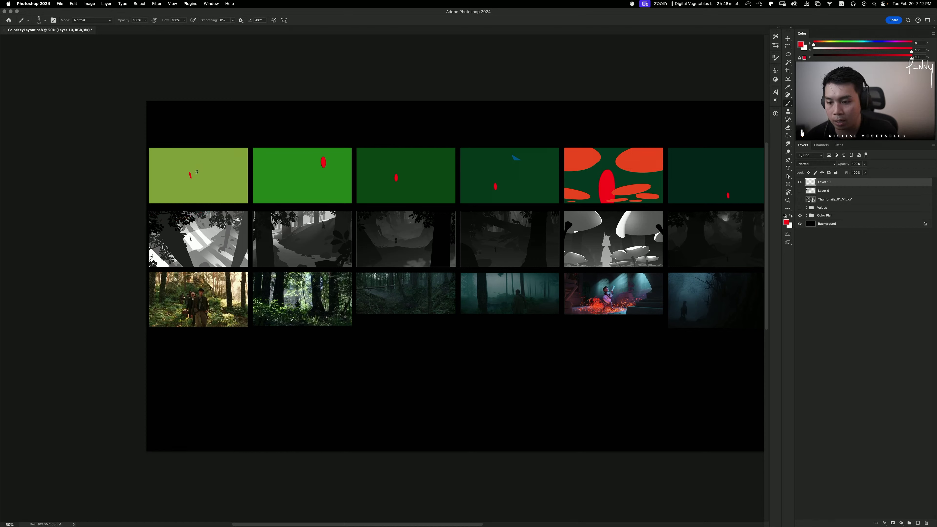
drag(202, 162, 199, 159)
key(super+z)
mouse_move(334, 151)
mouse_down()
mouse_move(259, 173)
mouse_move(320, 126)
mouse_up()
key(super+z)
key(super+z)
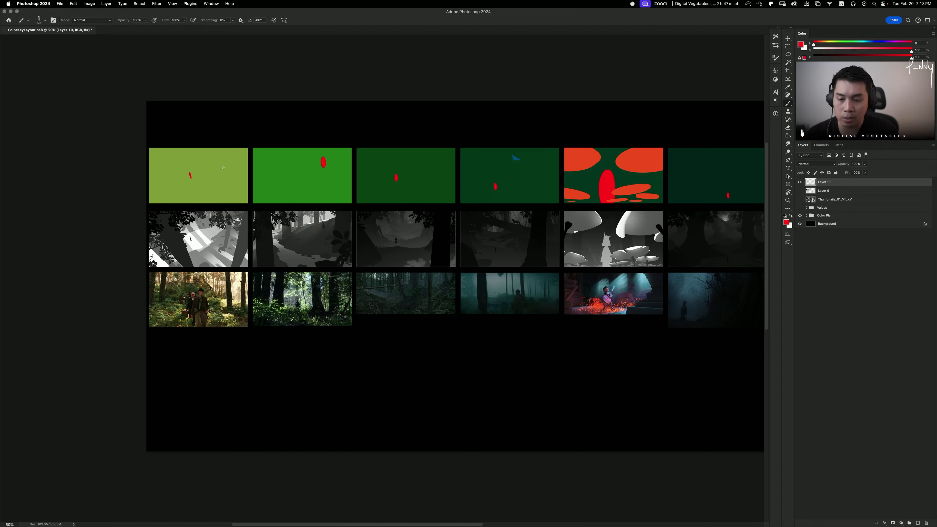
Step: Circle the focal figures in the first three color panels in order, undoing each circle
mouse_move(205, 172)
mouse_down()
mouse_move(181, 158)
mouse_move(191, 161)
mouse_up()
key(super+z)
drag(338, 146, 345, 150)
key(super+z)
drag(414, 165, 386, 159)
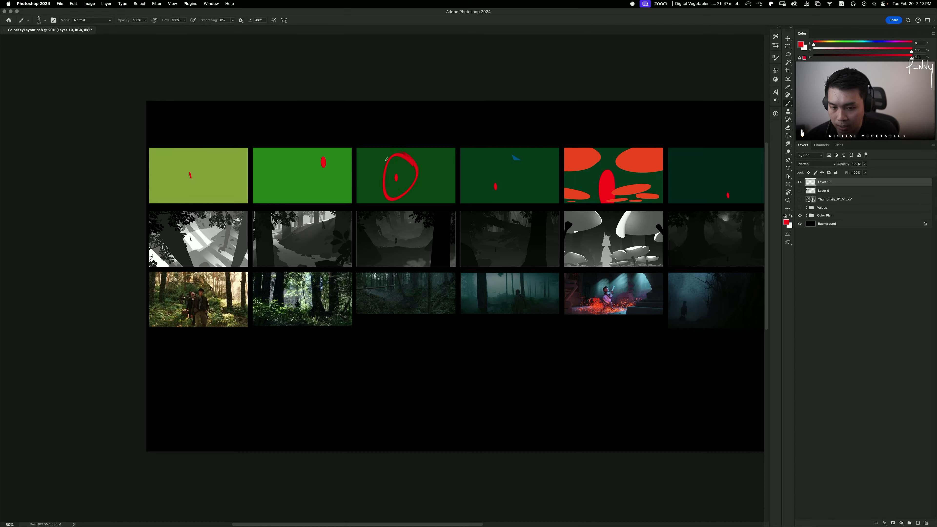
key(super+z)
Step: Draw a straight red line across the color panel row and circle the first panel's figure, undoing each mark
drag(205, 184, 703, 184)
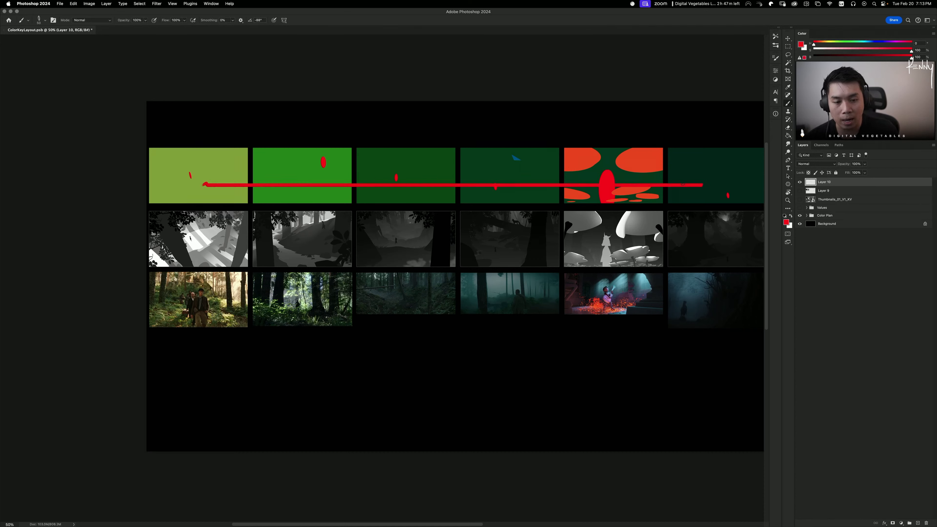
key(super+z)
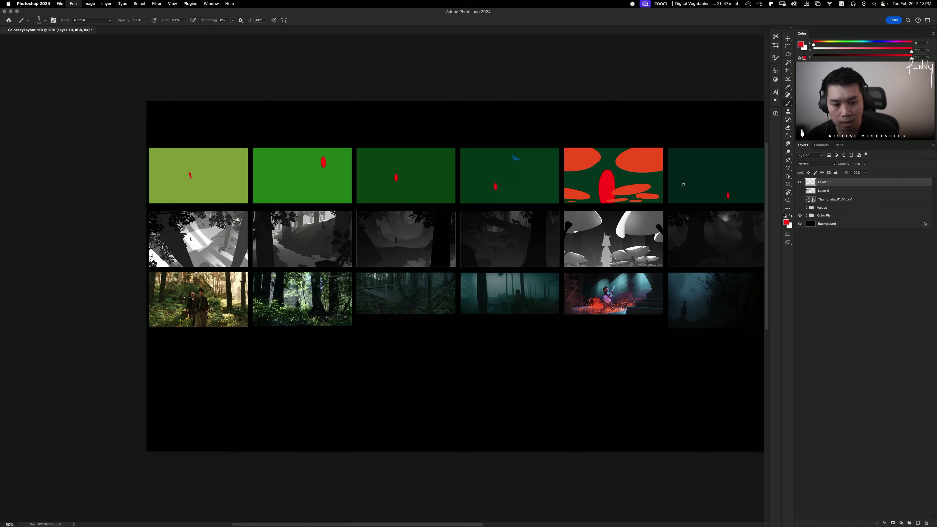
mouse_move(209, 153)
mouse_down()
mouse_move(224, 166)
mouse_move(201, 143)
mouse_up()
key(super+z)
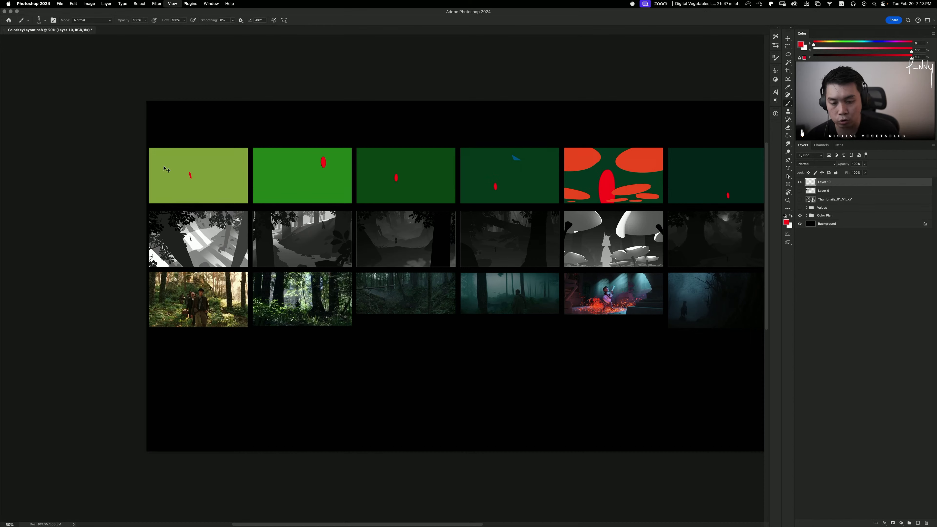
Step: Circle the red focal figures in the first four color panels in order, undoing each circle
key(super+equal)
scroll(253, 176, left, 5)
scroll(253, 177, up, 3)
mouse_move(259, 201)
mouse_down()
mouse_move(235, 187)
mouse_move(256, 196)
mouse_up()
key(super+z)
key(super+z)
mouse_move(438, 182)
mouse_down()
mouse_move(425, 209)
mouse_move(439, 184)
mouse_up()
key(super+z)
drag(525, 201, 526, 203)
key(super+z)
mouse_move(659, 211)
mouse_down()
mouse_move(646, 208)
mouse_move(628, 225)
mouse_up()
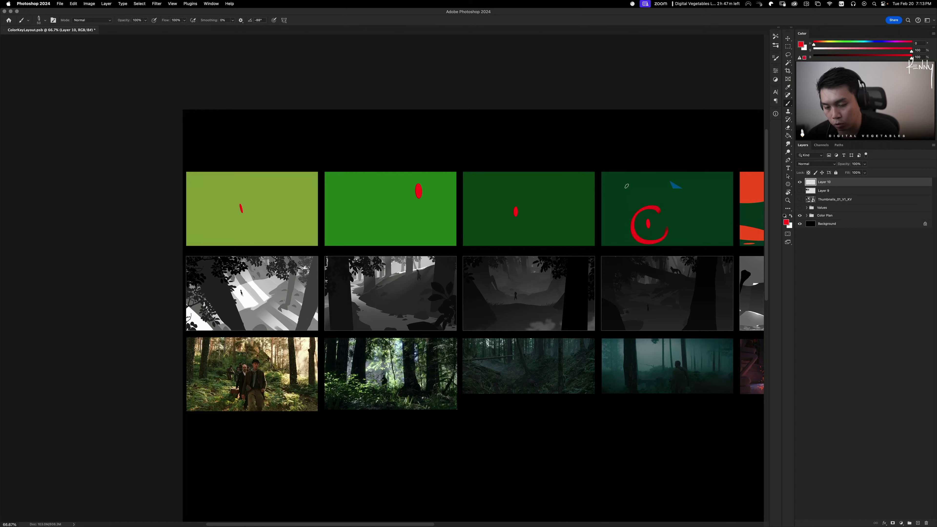
key(super+z)
Step: Circle the wolf area in the fourth value thumbnail and the blue shape in the fourth color panel, undoing each circle
scroll(613, 272, right, 10)
scroll(613, 273, up, 1)
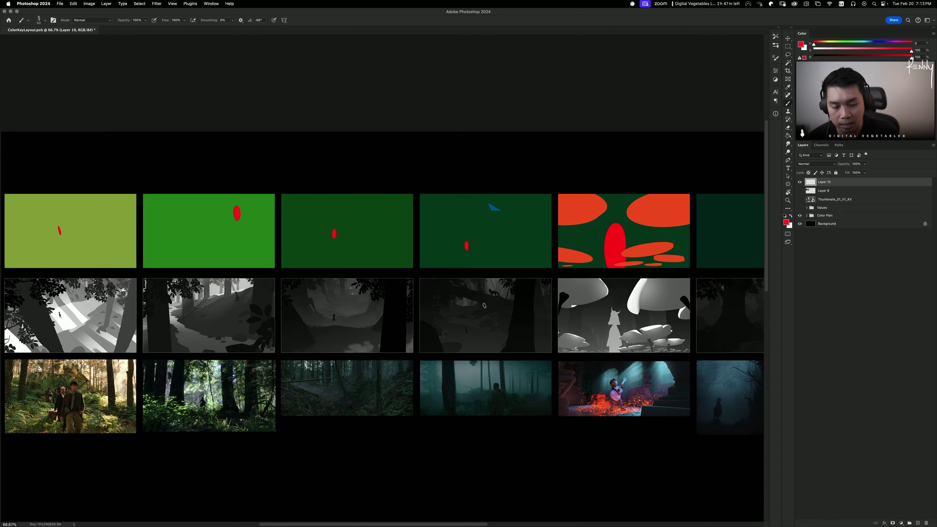
drag(484, 305, 491, 280)
key(super+z)
mouse_move(502, 192)
mouse_down()
mouse_move(501, 221)
mouse_move(487, 195)
mouse_up()
key(super+z)
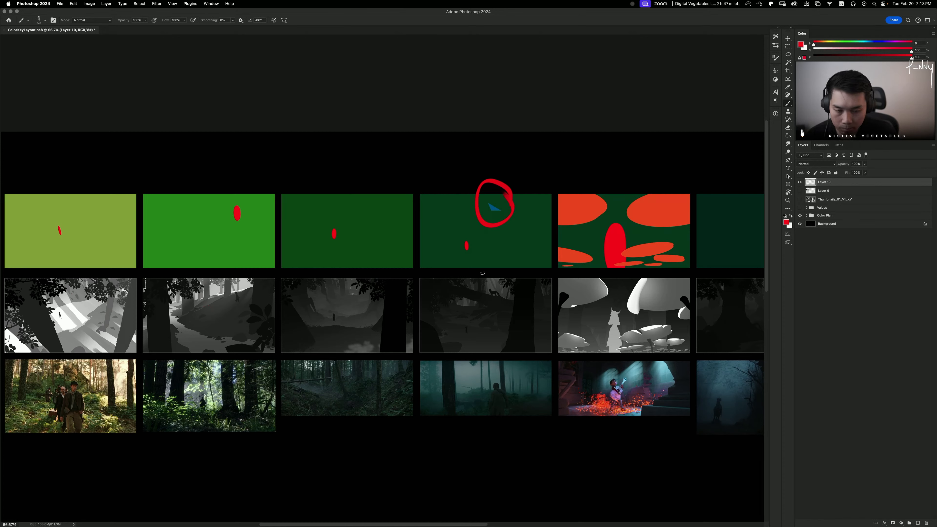
key(super+z)
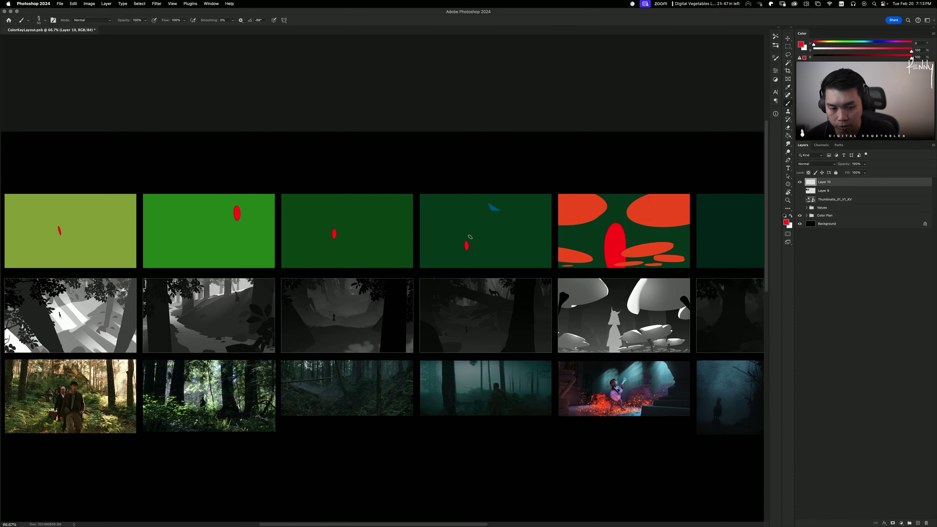
Step: Draw a large red circle around the blue shape in the fourth color panel, and undo it
key(super+equal)
key(super+equal)
drag(455, 240, 138, 309)
drag(442, 107, 452, 70)
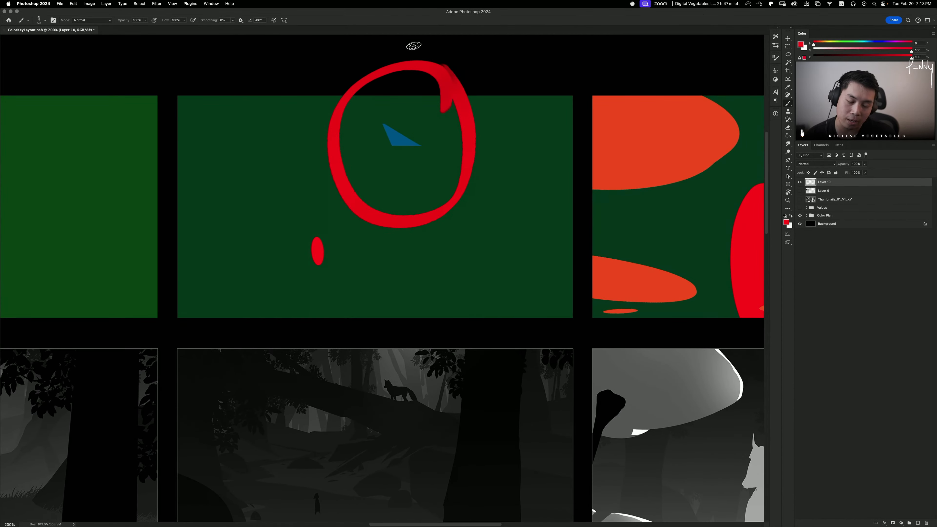
key(super+z)
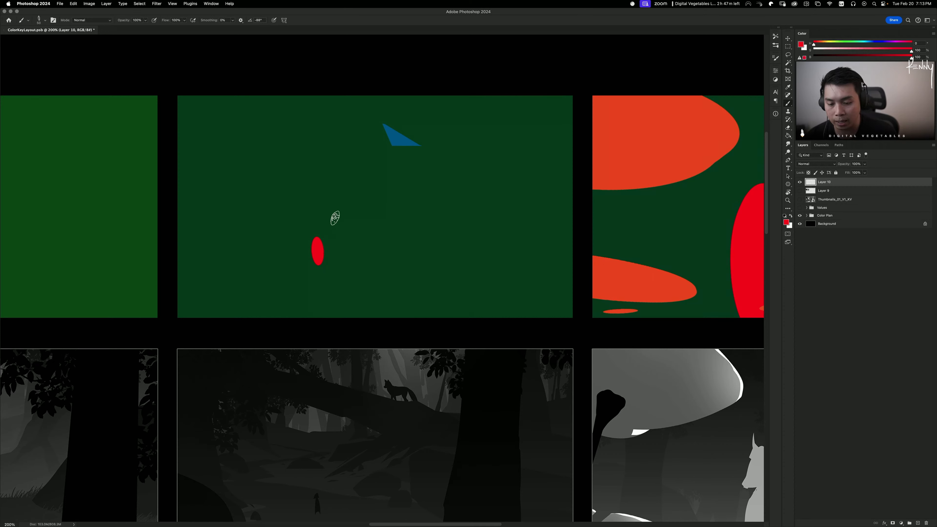
Step: Circle the red figure and the blue shape in the fourth color panel twice for comparison, undoing all circles
mouse_move(363, 216)
mouse_down()
mouse_move(294, 187)
mouse_move(334, 185)
mouse_up()
drag(434, 107, 409, 72)
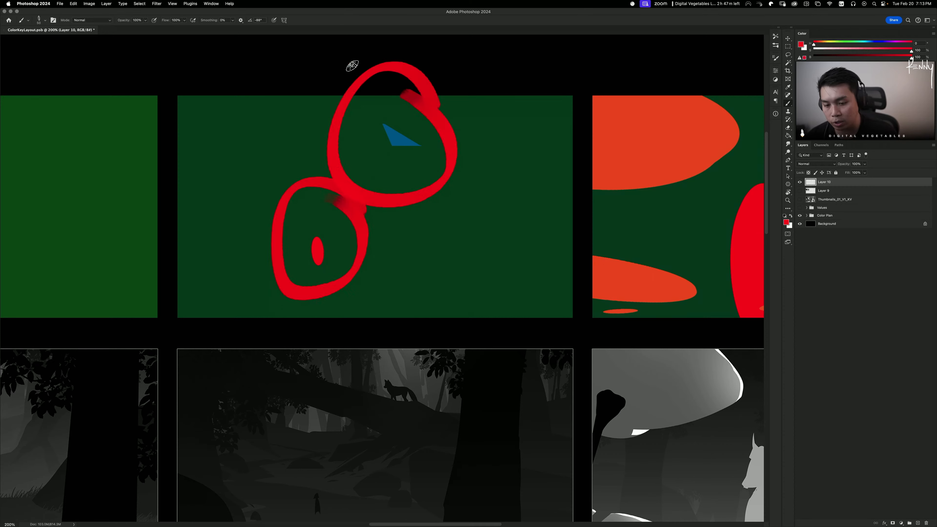
key(super+z)
key(super+z)
drag(335, 241, 335, 210)
key(super+z)
mouse_move(450, 127)
mouse_down()
mouse_move(424, 88)
mouse_move(441, 76)
mouse_up()
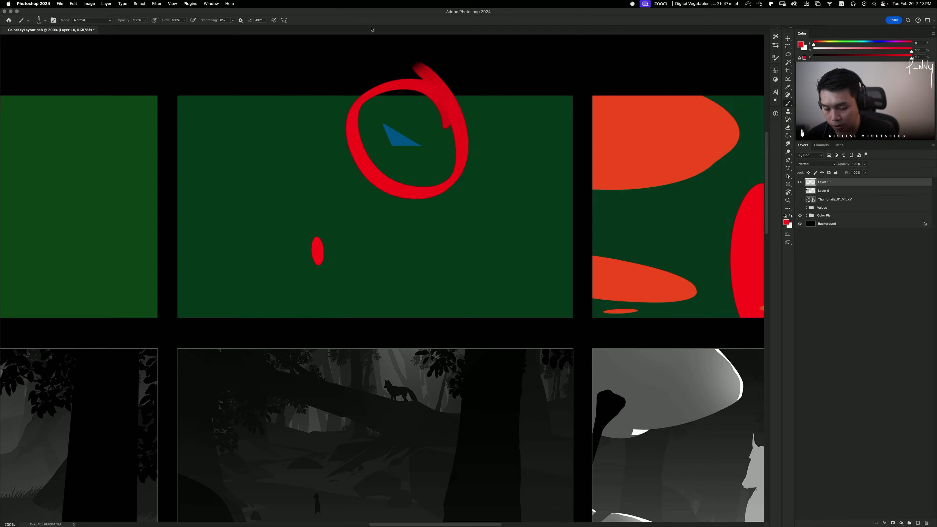
key(super+z)
Step: Enclose the fourth color panel's red figure and blue shape in one red circle, and undo it
key(super+minus)
key(super+minus)
key(super+minus)
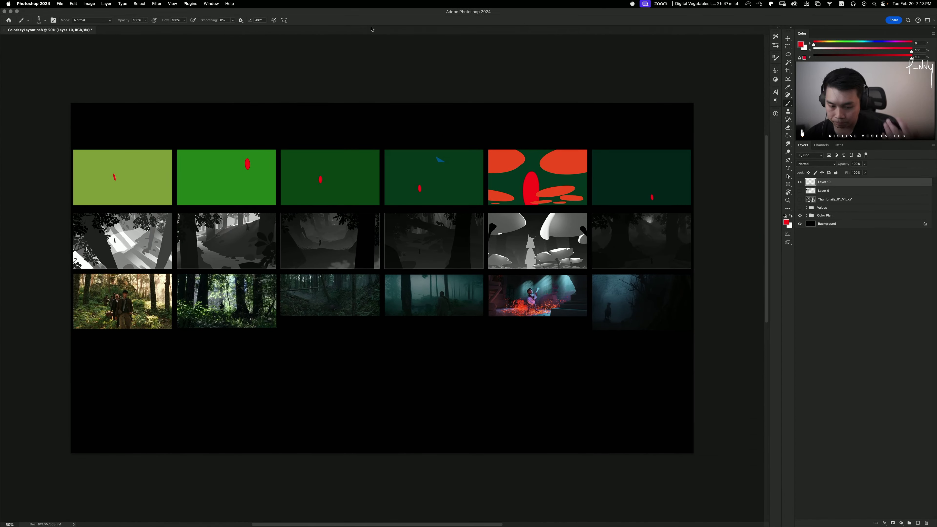
mouse_move(470, 148)
mouse_down()
mouse_move(438, 198)
mouse_move(428, 158)
mouse_up()
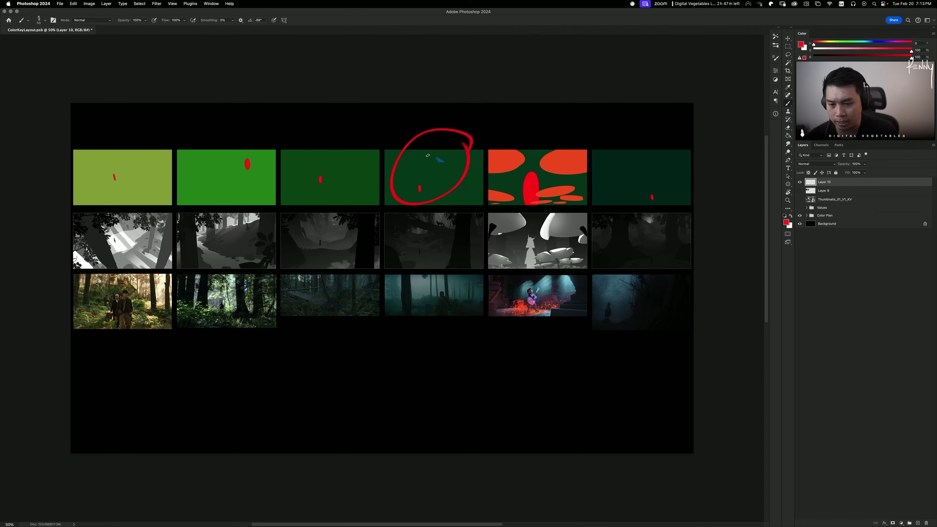
key(super+z)
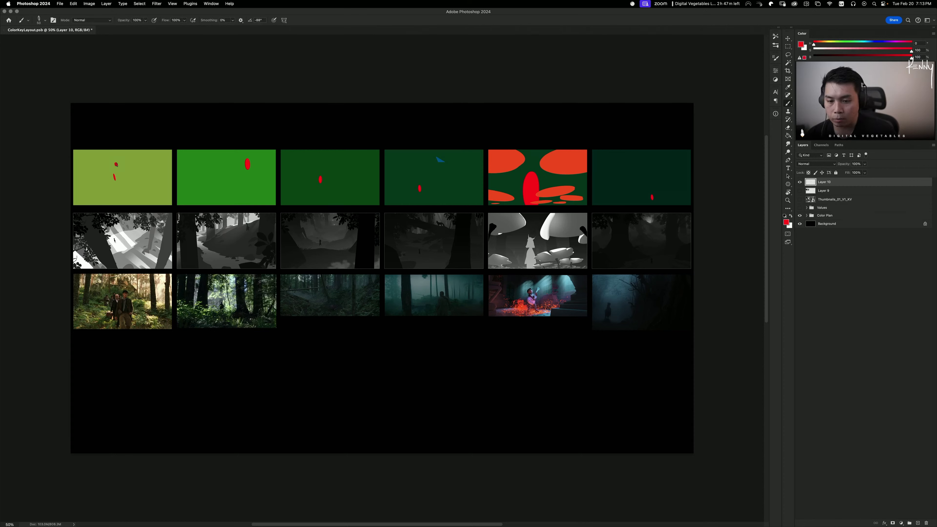
Step: Mark the focal figures in the first three color panels in red, undoing each mark
drag(123, 158, 112, 159)
key(super+z)
drag(255, 142, 251, 143)
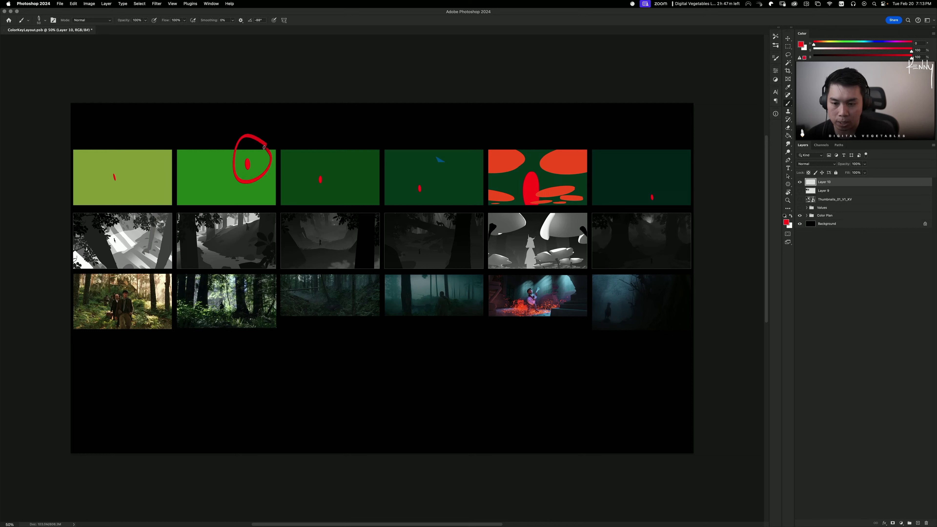
key(super+z)
mouse_move(331, 155)
mouse_down()
mouse_move(315, 184)
mouse_move(324, 157)
mouse_up()
key(super+z)
Step: Circle the focal figures in the first four color panels one after another, undoing the circles
drag(120, 171, 118, 170)
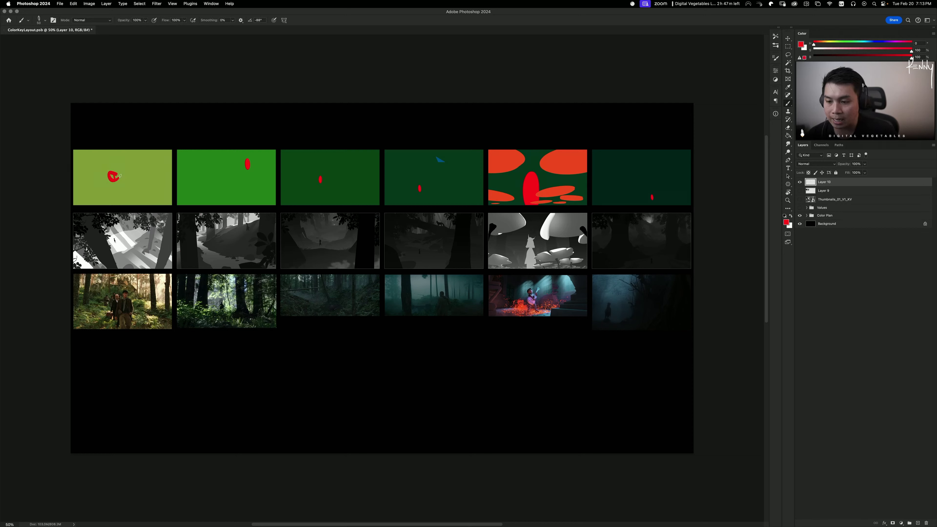
key(super+z)
drag(261, 152, 258, 150)
key(super+z)
drag(327, 181, 326, 184)
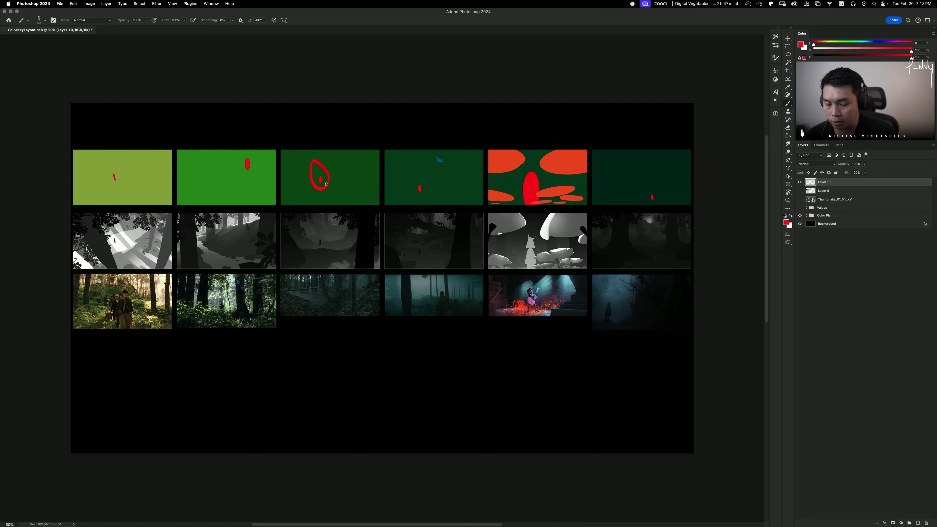
drag(415, 184, 431, 185)
key(super+z)
Step: Draw a straight red line from the first to the sixth color panel, and undo it
mouse_move(110, 158)
mouse_down()
mouse_move(110, 190)
mouse_move(107, 175)
mouse_move(269, 155)
mouse_move(639, 155)
mouse_up()
key(super+z)
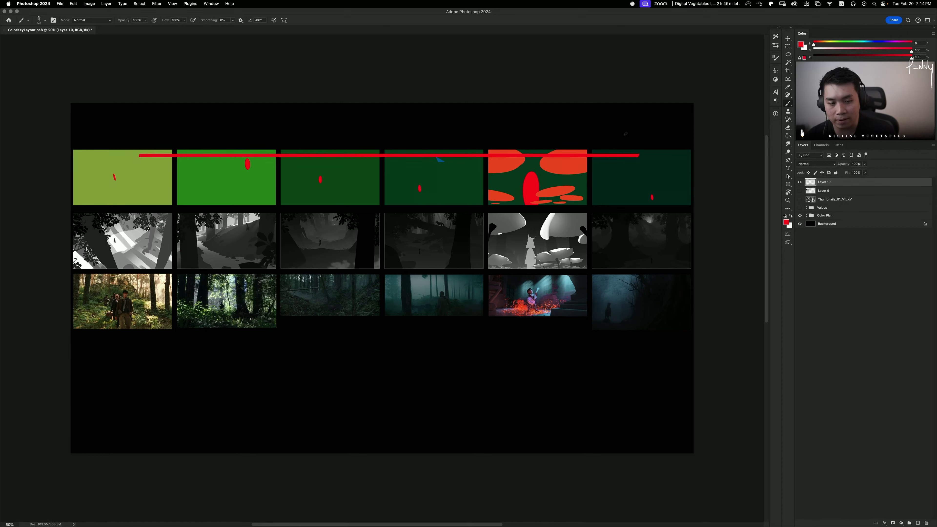
key(super+z)
Step: Handwrite WARM in red above the first color panel
mouse_move(125, 124)
mouse_down()
mouse_move(134, 137)
mouse_move(121, 134)
mouse_move(151, 125)
mouse_move(85, 138)
mouse_move(166, 147)
mouse_up()
key(super+z)
key(super+z)
key(super+z)
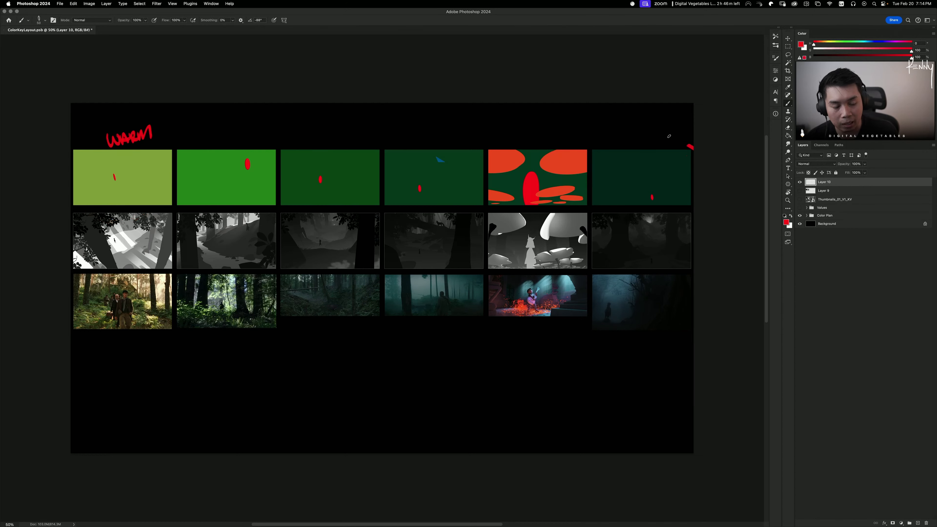
Step: Circle the sixth color panel, undo the circle, and handwrite COOL in red above that panel
drag(692, 146, 651, 127)
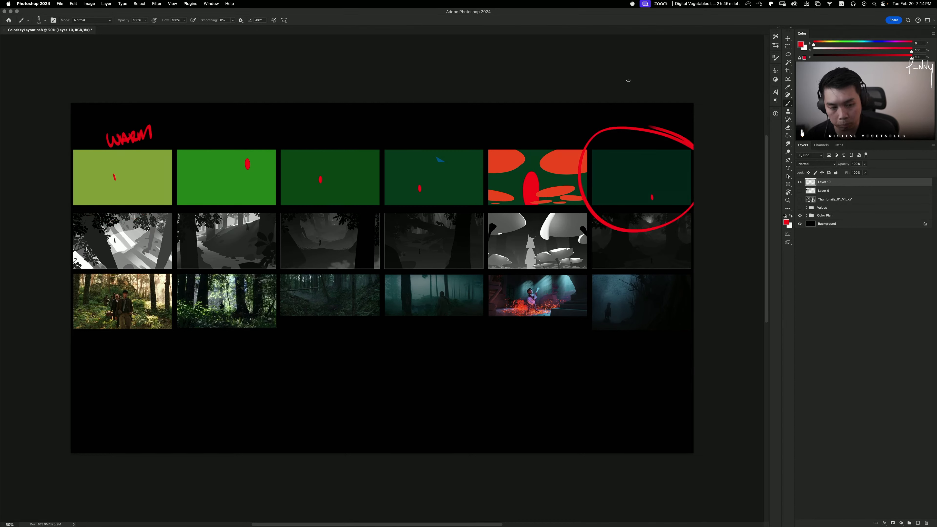
key(super+z)
mouse_move(615, 135)
mouse_down()
mouse_move(610, 144)
mouse_move(641, 145)
mouse_up()
Step: Circle the first color panel's focal figure and its background in red, undoing each mark
drag(431, 249, 616, 246)
mouse_move(315, 170)
mouse_down()
mouse_move(292, 152)
mouse_move(313, 157)
mouse_up()
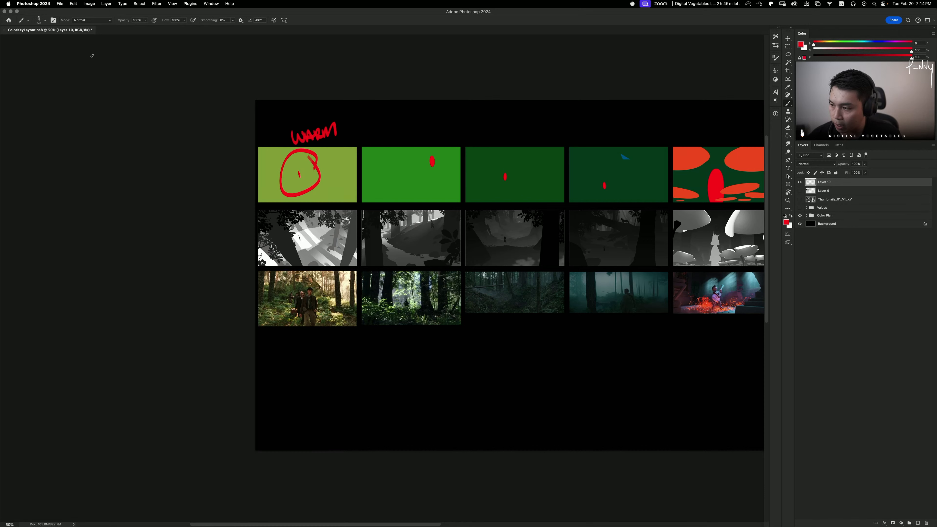
key(super+z)
drag(346, 216, 357, 242)
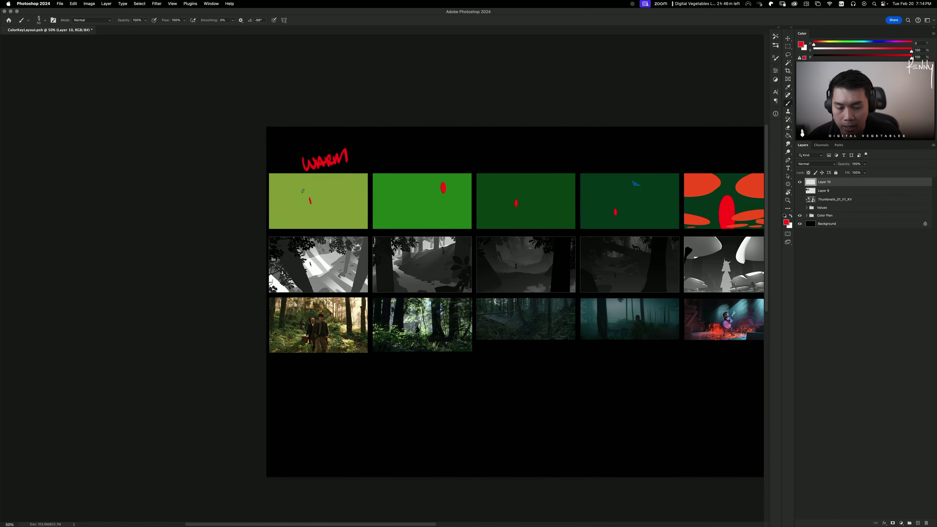
mouse_move(369, 174)
mouse_down()
mouse_move(267, 220)
mouse_move(206, 224)
mouse_up()
key(super+z)
mouse_move(291, 172)
mouse_down()
mouse_move(282, 149)
mouse_move(300, 165)
mouse_move(258, 136)
mouse_up()
key(super+z)
key(super+z)
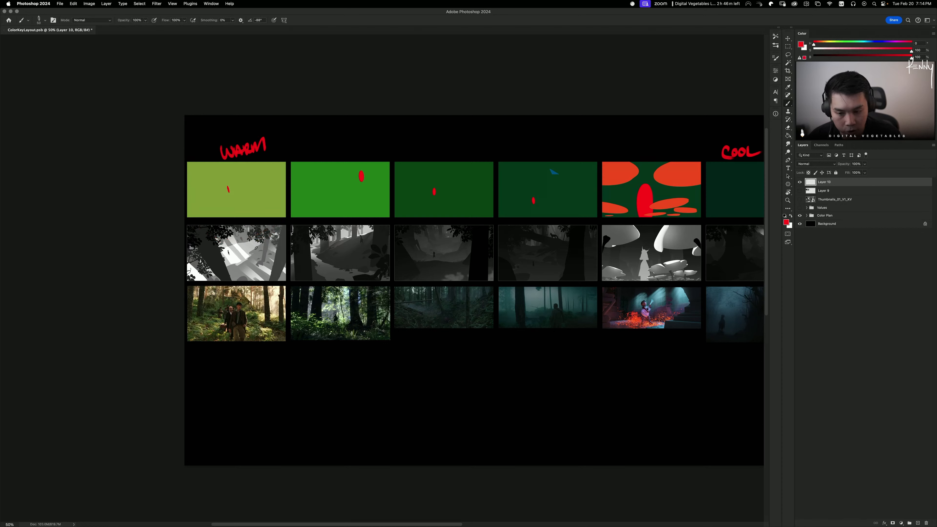
Step: Circle the first value thumbnail and draw a diagonal red line across it, undoing both marks
drag(273, 236, 207, 229)
key(super+z)
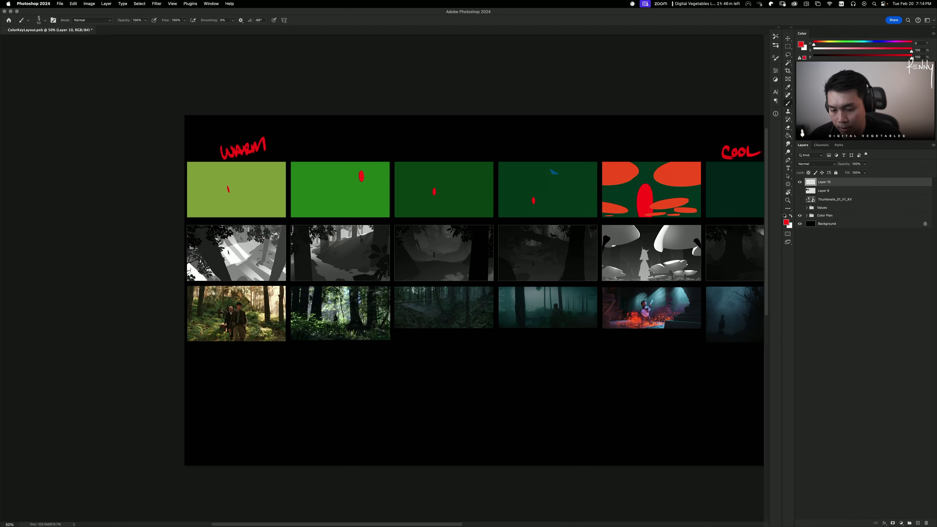
drag(186, 273, 305, 221)
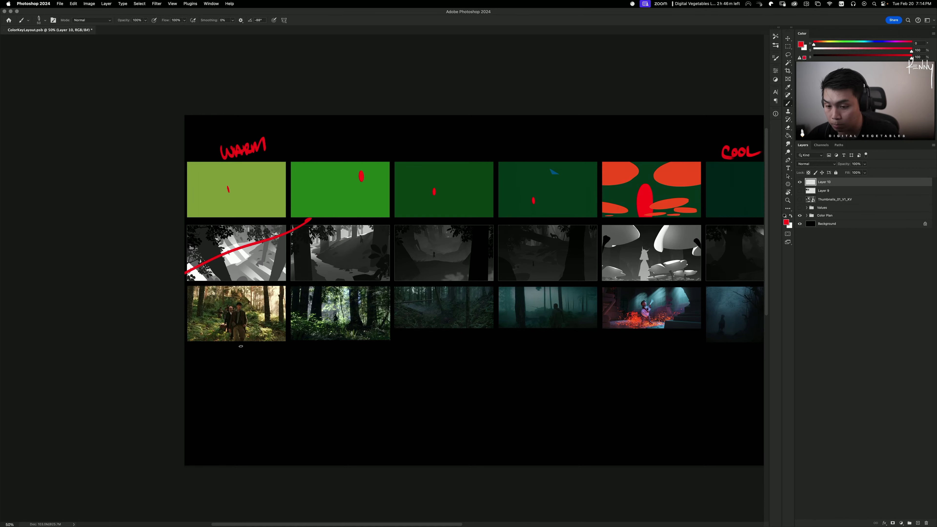
key(super+z)
Step: Circle the first color panel three times and draw a line to its focal figure, undoing each mark
drag(232, 198, 322, 197)
mouse_move(374, 178)
mouse_down()
mouse_move(370, 168)
mouse_move(297, 166)
mouse_up()
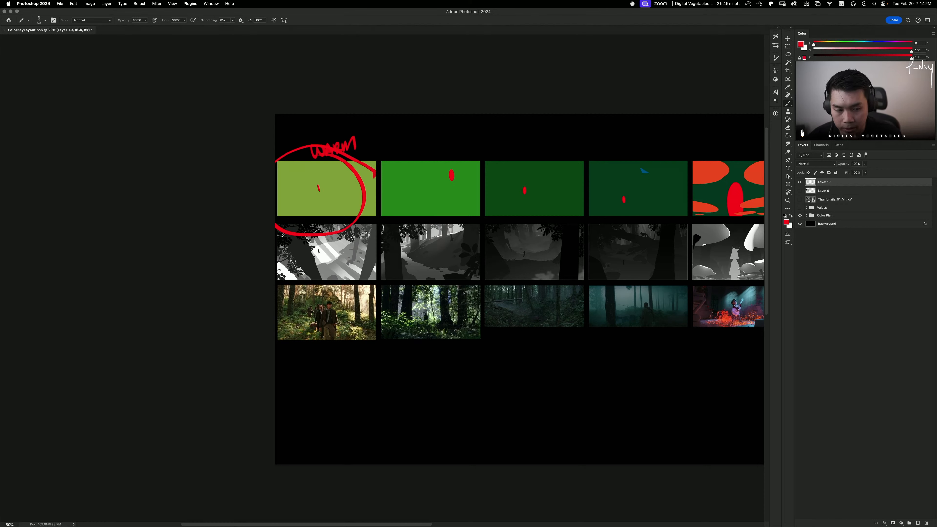
key(super+z)
drag(362, 174, 282, 147)
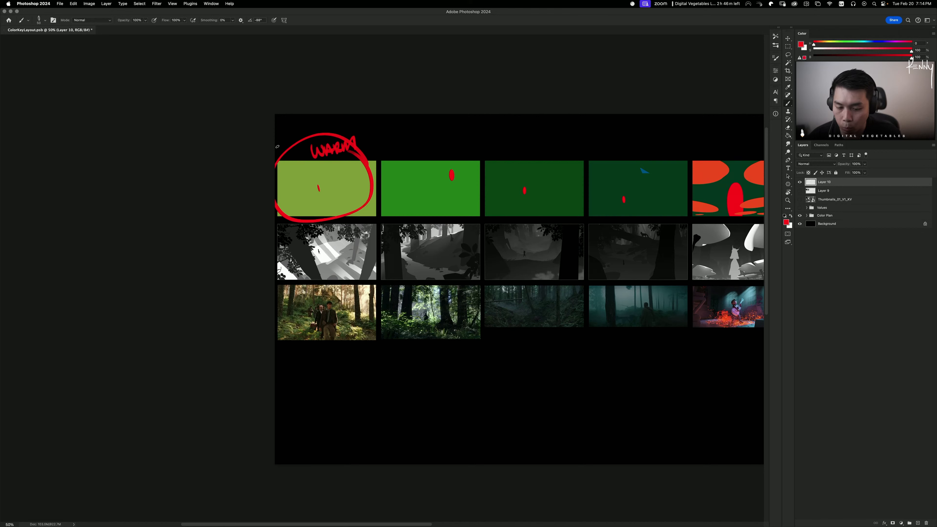
key(super+z)
drag(383, 170, 369, 157)
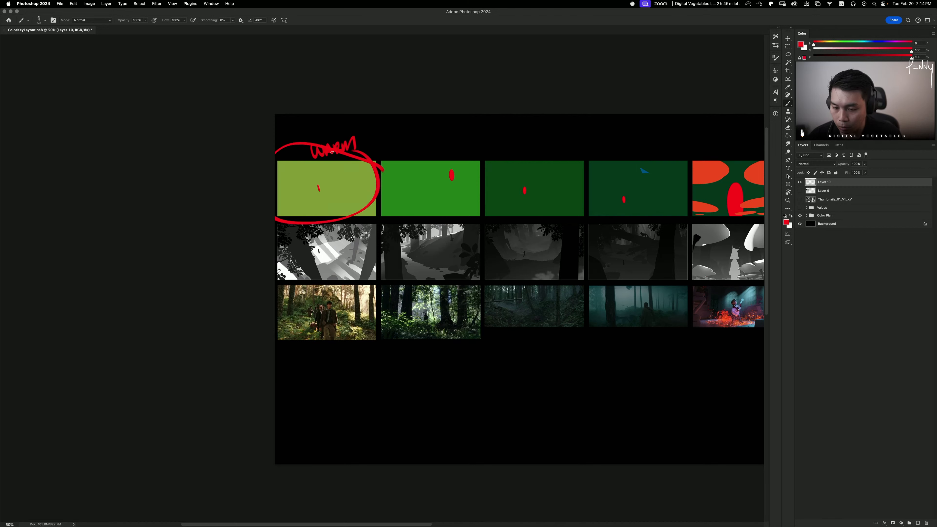
key(super+z)
drag(395, 231, 317, 195)
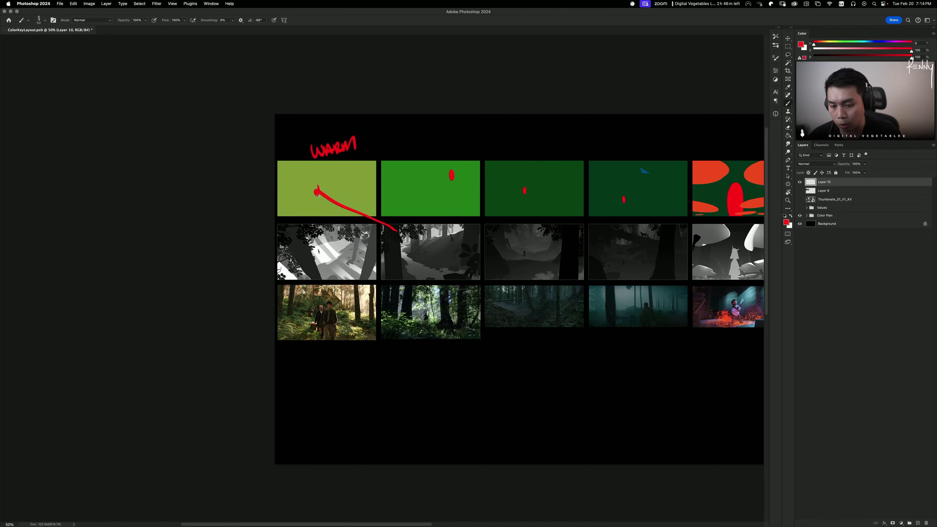
key(super+z)
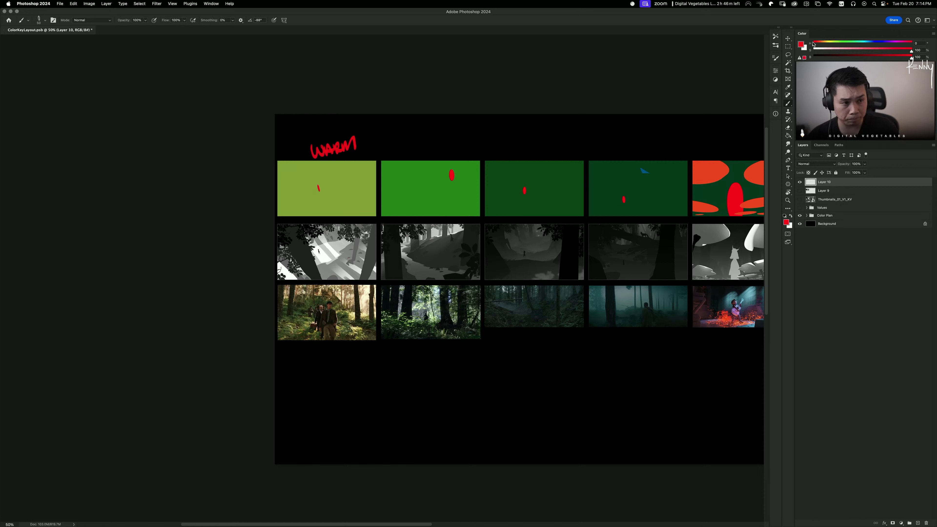
Step: Change the foreground color to a bright yellow-green and reset the Streaming workspace layout
drag(815, 46, 368, 68)
drag(454, 77, 806, 31)
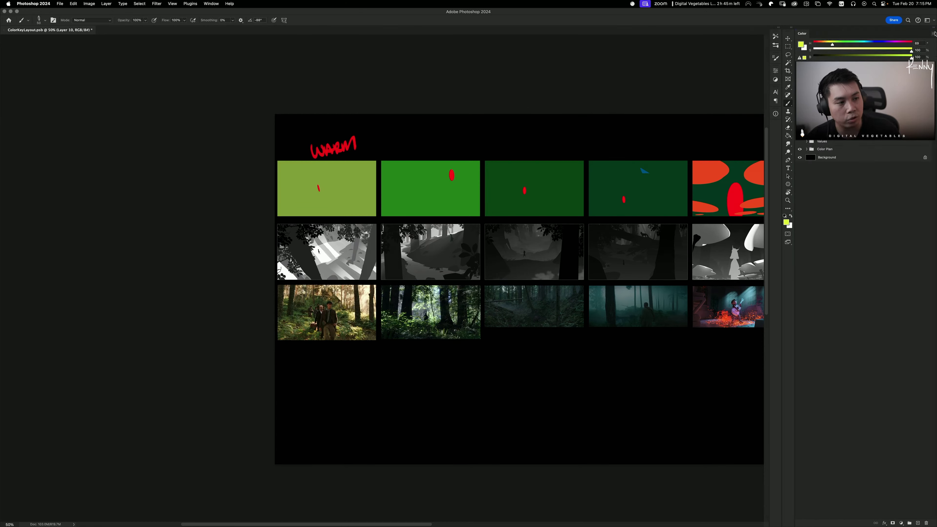
click(931, 20)
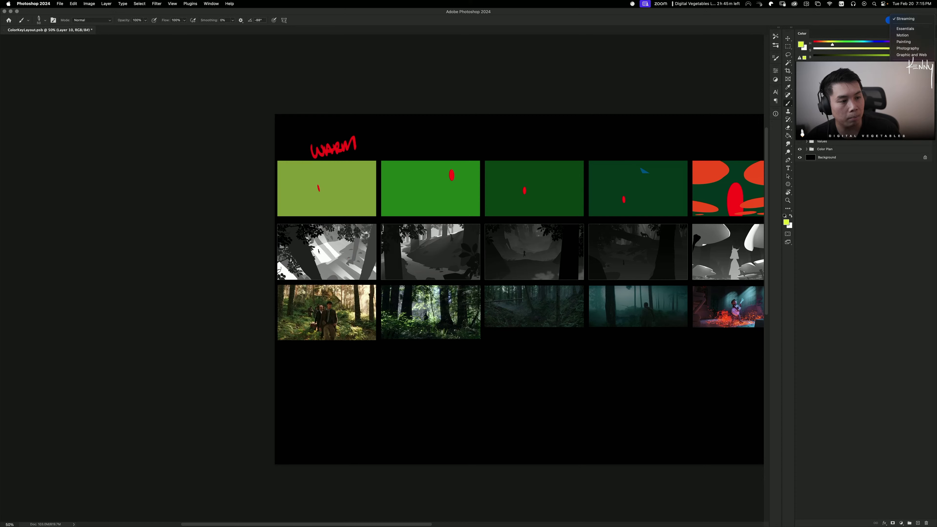
click(909, 65)
Step: Circle the first color panel in yellow-green, undo the circle, and sample the red of the WARM lettering
mouse_move(450, 129)
mouse_down()
mouse_move(536, 136)
mouse_move(519, 134)
mouse_up()
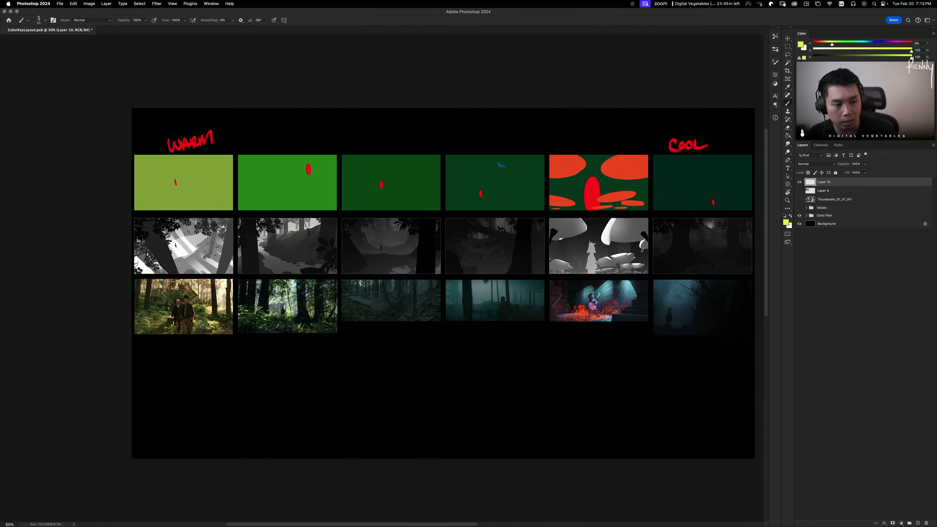
mouse_move(220, 196)
mouse_down()
mouse_move(256, 209)
mouse_move(185, 199)
mouse_move(207, 174)
mouse_up()
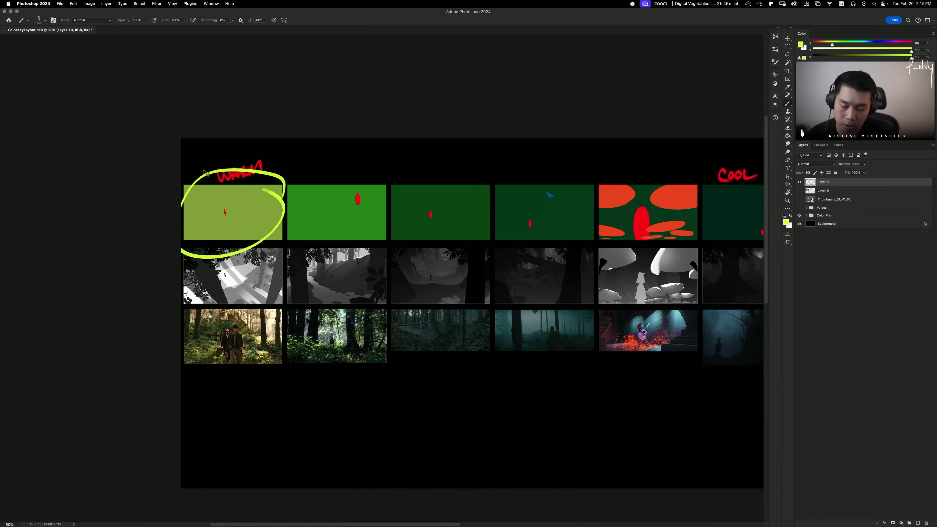
key(super+z)
alt+click(247, 172)
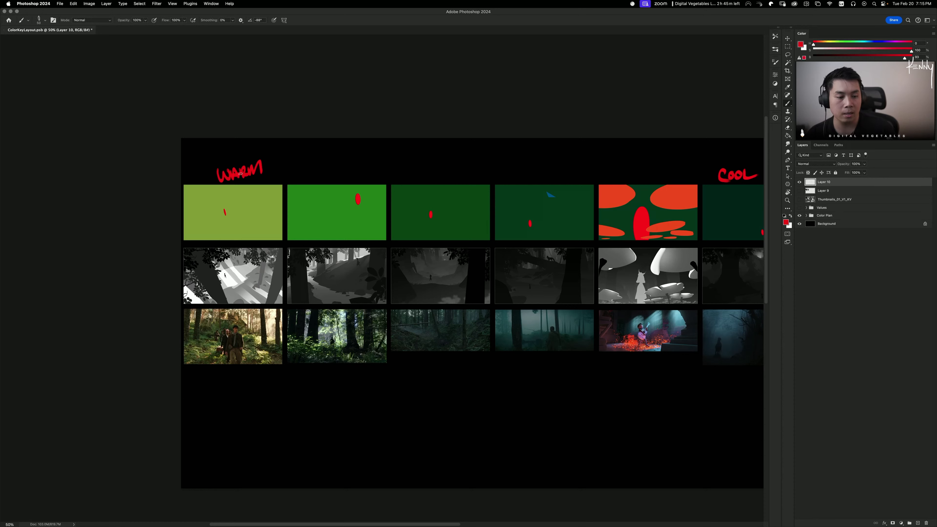
Step: Sample the WARM lettering's red and mark the first two color panels and the first value thumbnail, undoing every mark
alt+click(247, 168)
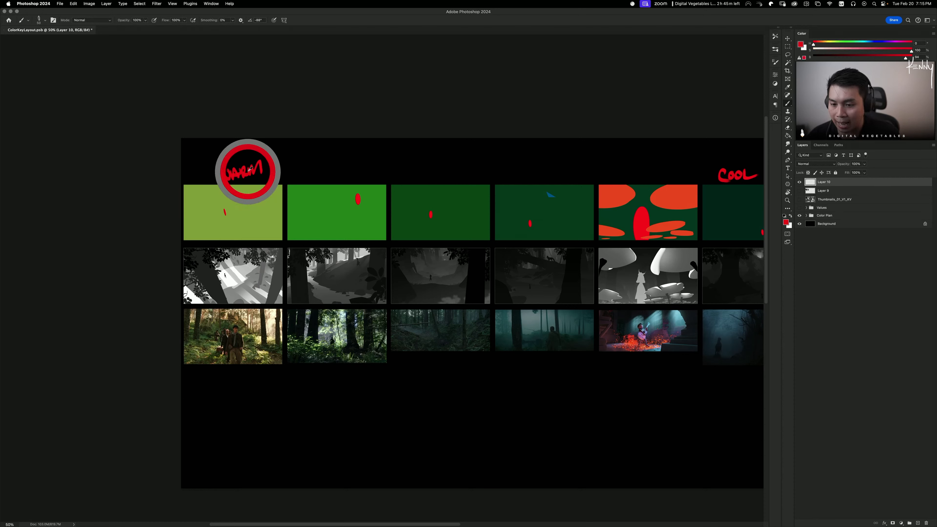
drag(209, 221, 383, 207)
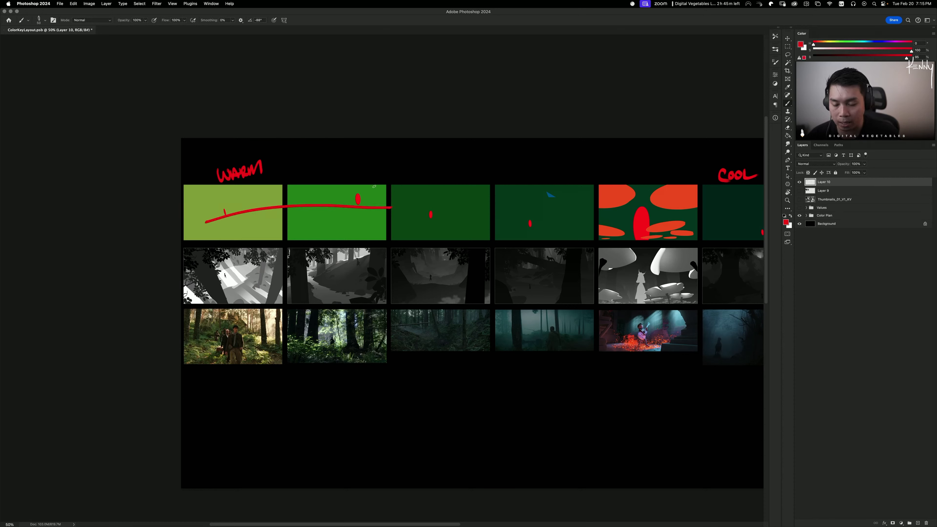
key(super+z)
mouse_move(258, 240)
mouse_down()
mouse_move(279, 281)
mouse_move(283, 248)
mouse_up()
key(super+z)
key(super+z)
drag(185, 291, 273, 254)
key(super+z)
Step: Draw an arc over the first two color panels and circle the second and third panels, undoing each mark
drag(245, 189, 368, 232)
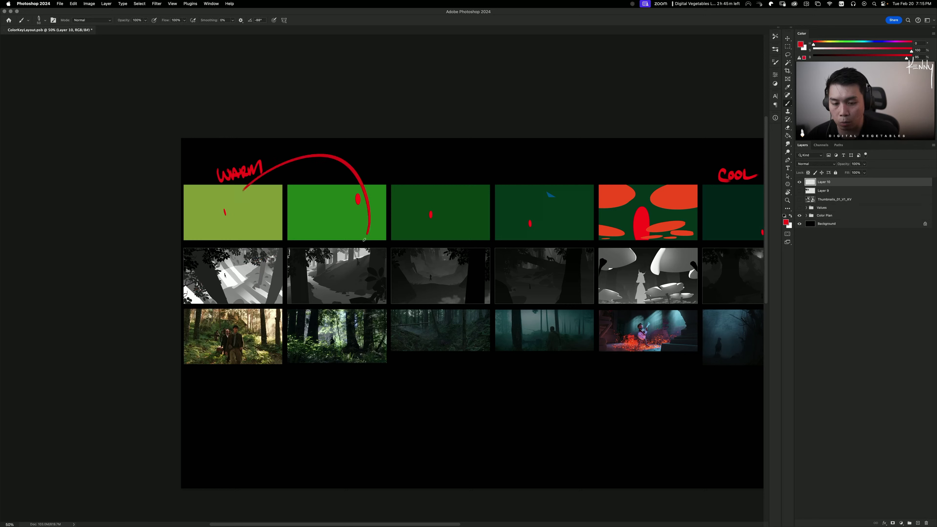
key(super+z)
mouse_move(388, 193)
mouse_down()
mouse_move(353, 176)
mouse_move(363, 196)
mouse_up()
key(super+z)
drag(488, 190, 425, 248)
key(super+z)
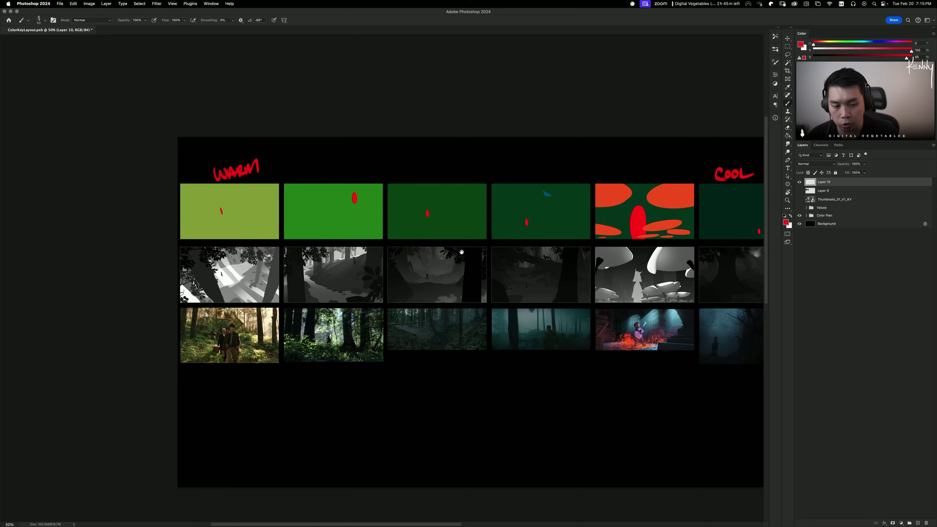
Step: Circle the last color panel and draw a straight red line from the first panel to the last, undoing both marks
scroll(424, 248, right, 5)
mouse_move(586, 201)
mouse_down()
mouse_move(539, 251)
mouse_move(583, 177)
mouse_up()
key(super+z)
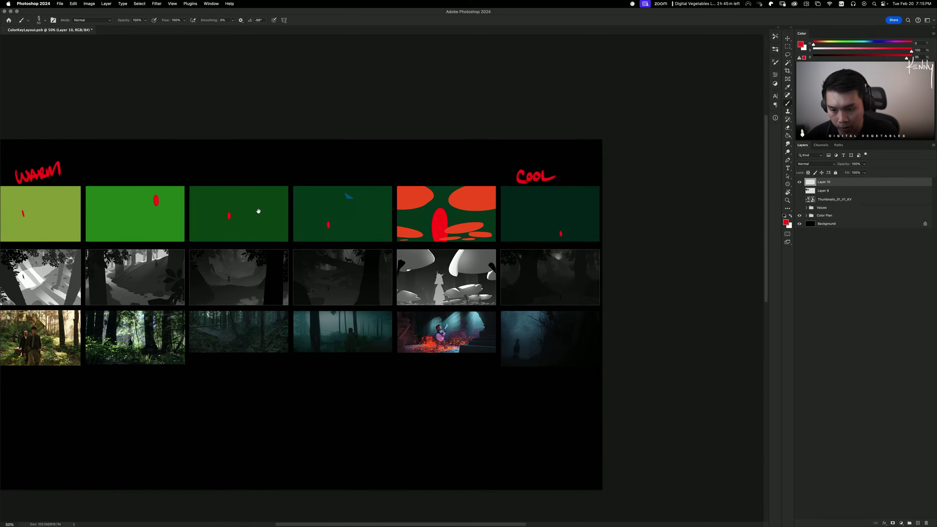
scroll(503, 196, left, 4)
drag(166, 217, 687, 223)
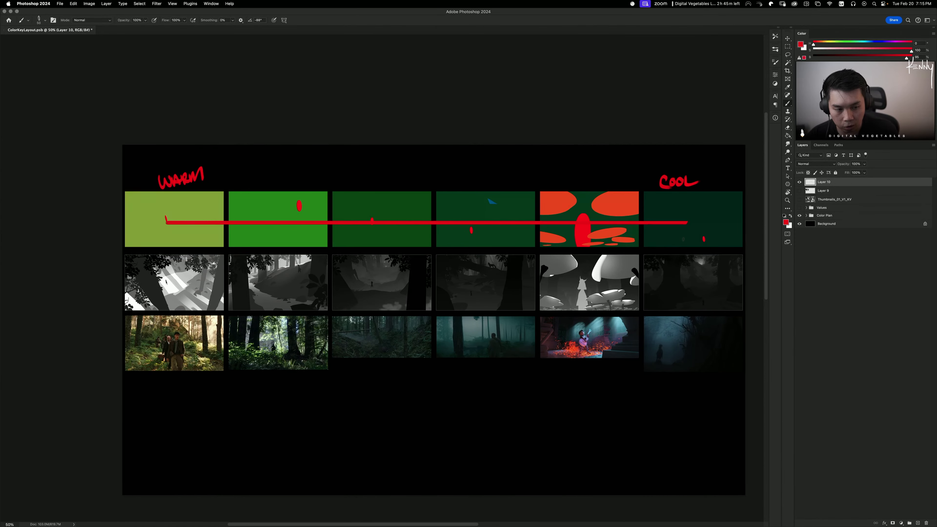
key(super+z)
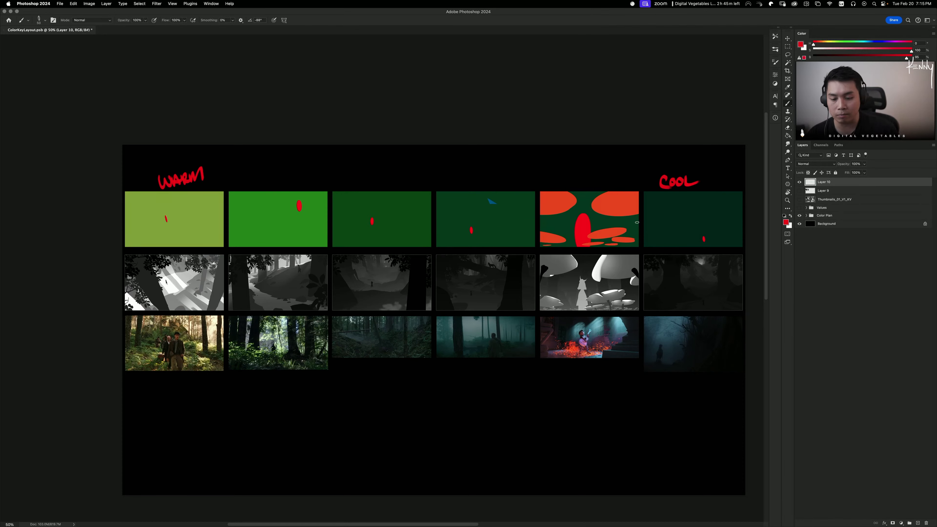
Step: Mark the silhouetted figure in the fourth reference photo twice, undoing both marks
drag(394, 291, 394, 293)
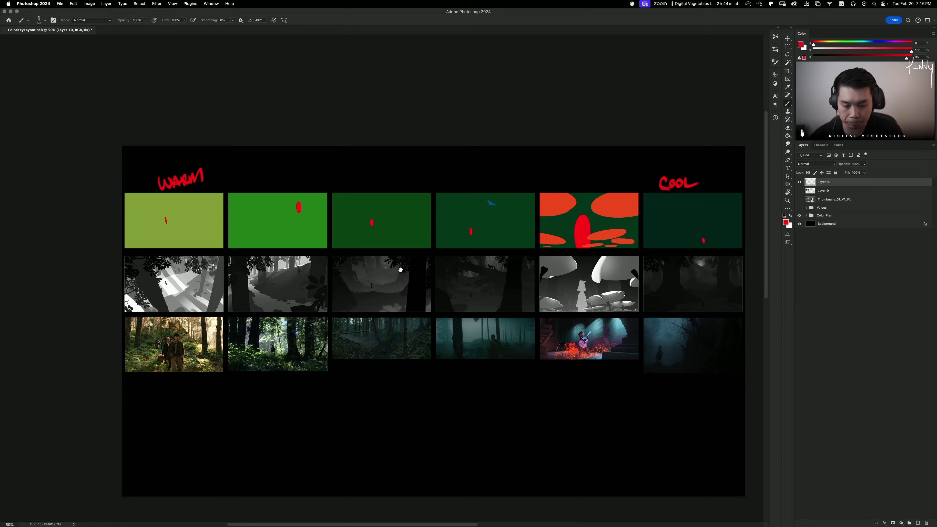
drag(406, 273, 470, 211)
key(super+plus)
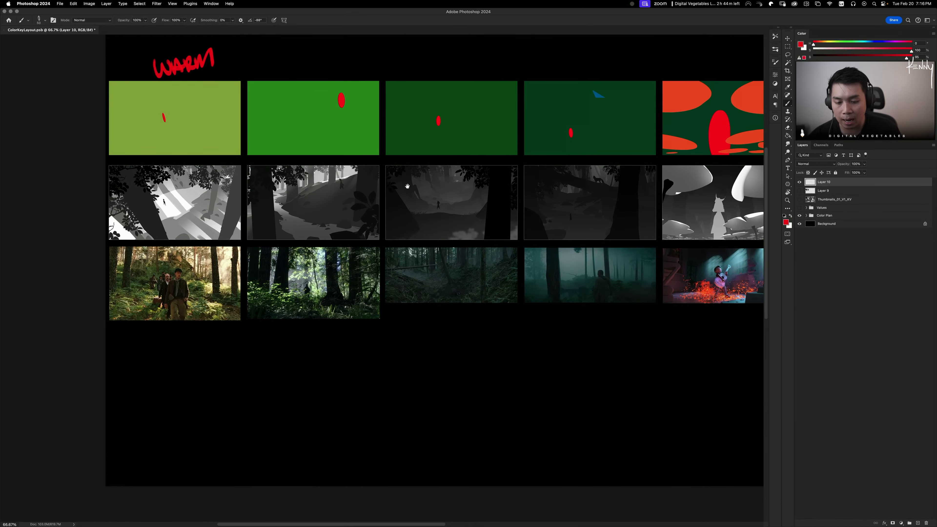
drag(376, 208, 471, 183)
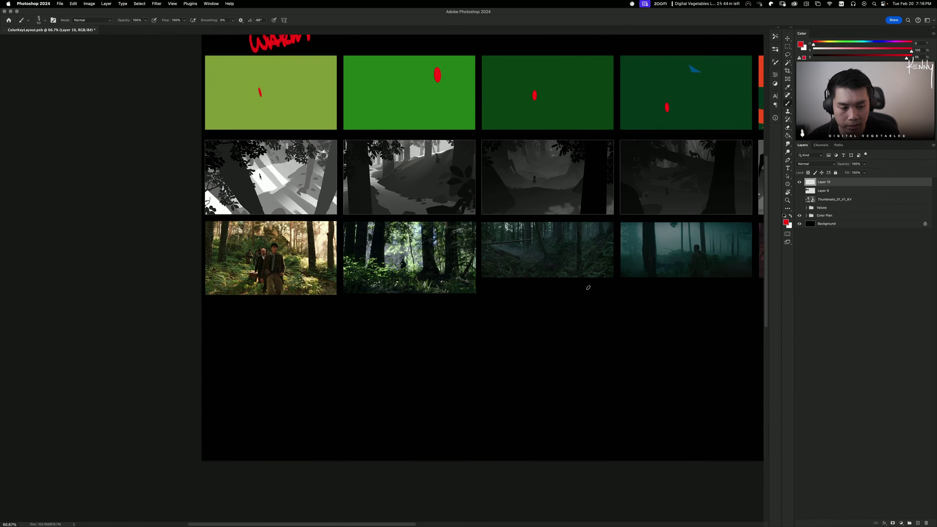
mouse_move(708, 260)
mouse_down()
mouse_move(283, 275)
mouse_move(691, 255)
mouse_up()
mouse_move(446, 164)
mouse_down()
mouse_move(258, 150)
mouse_move(400, 155)
mouse_move(378, 155)
mouse_up()
key(super+z)
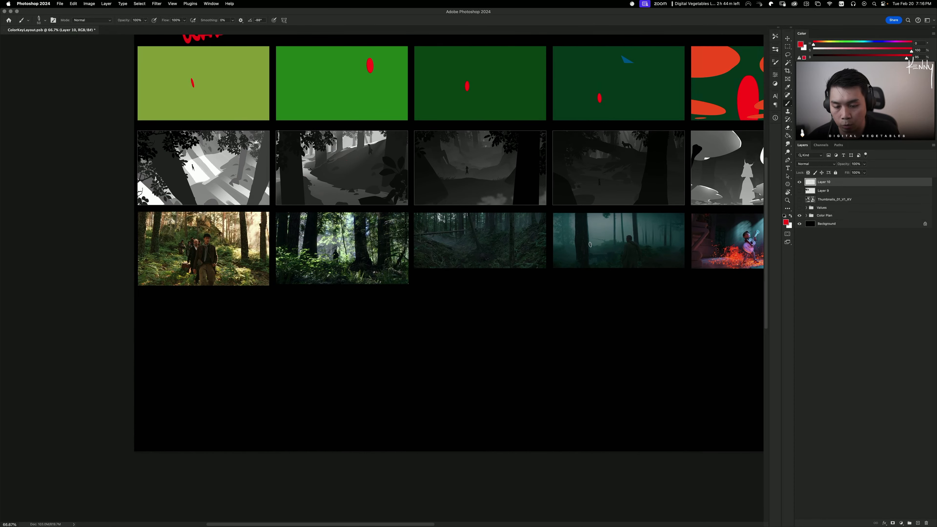
mouse_move(589, 244)
mouse_down()
mouse_move(591, 268)
mouse_move(635, 241)
mouse_up()
key(super+z)
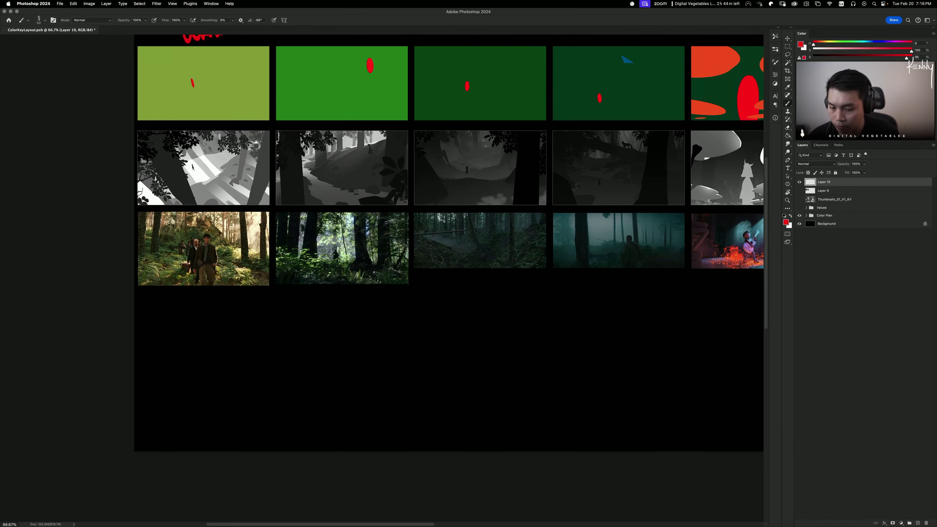
Step: Circle the first reference photo and the first value thumbnail, undoing both circles
scroll(332, 299, up, 1)
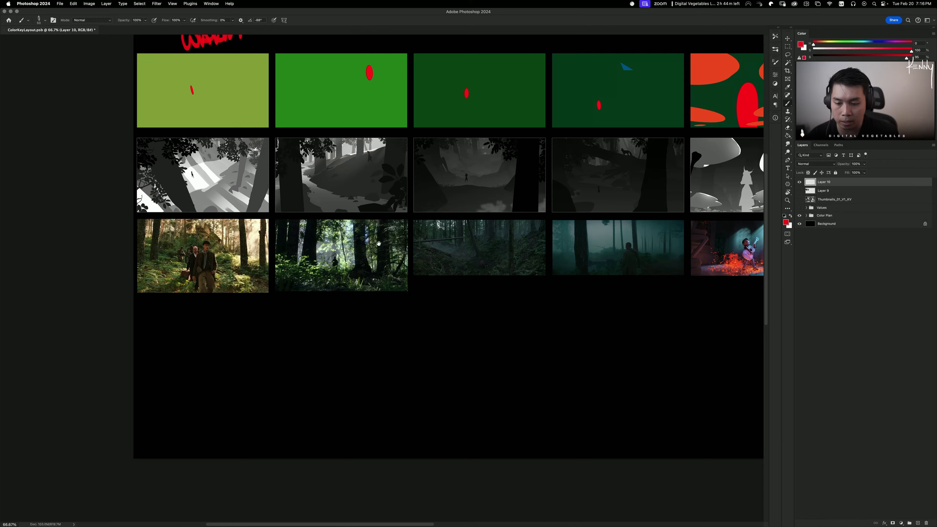
drag(379, 244, 533, 214)
mouse_move(424, 203)
mouse_down()
mouse_move(413, 204)
mouse_move(430, 195)
mouse_up()
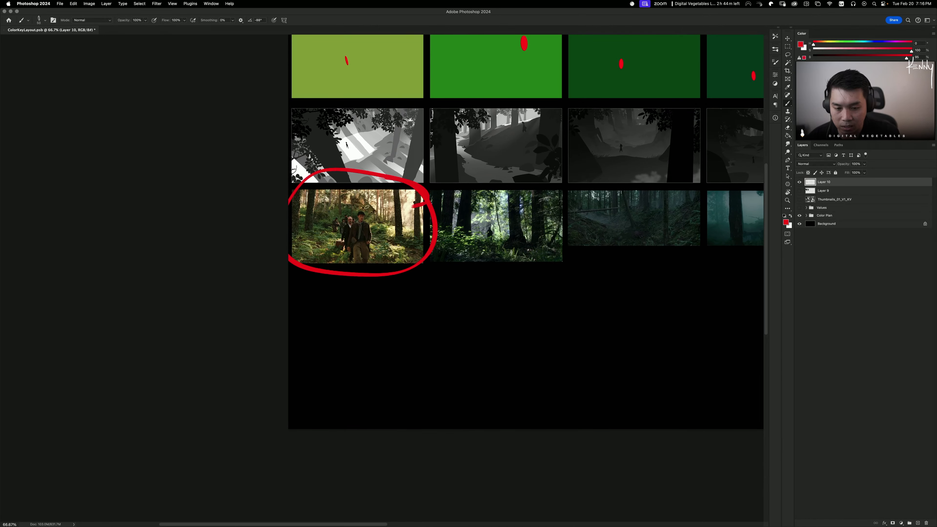
key(ctrl+z)
drag(404, 120, 406, 133)
key(ctrl+z)
Step: Draw diagonal strokes across the first reference photo and circle its shaded foliage, undoing each mark
drag(321, 262, 372, 241)
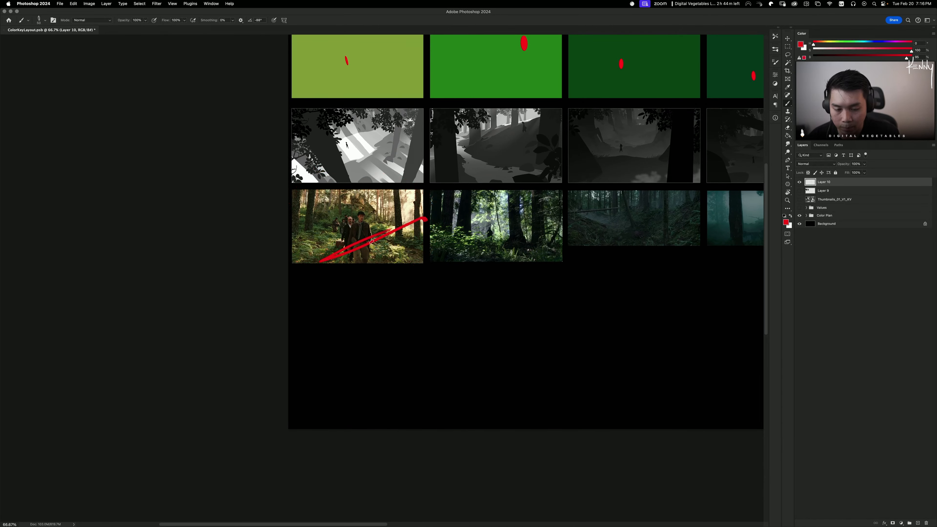
key(super+z)
mouse_move(416, 221)
mouse_down()
mouse_move(380, 236)
mouse_move(416, 229)
mouse_up()
key(super+z)
drag(370, 206, 331, 209)
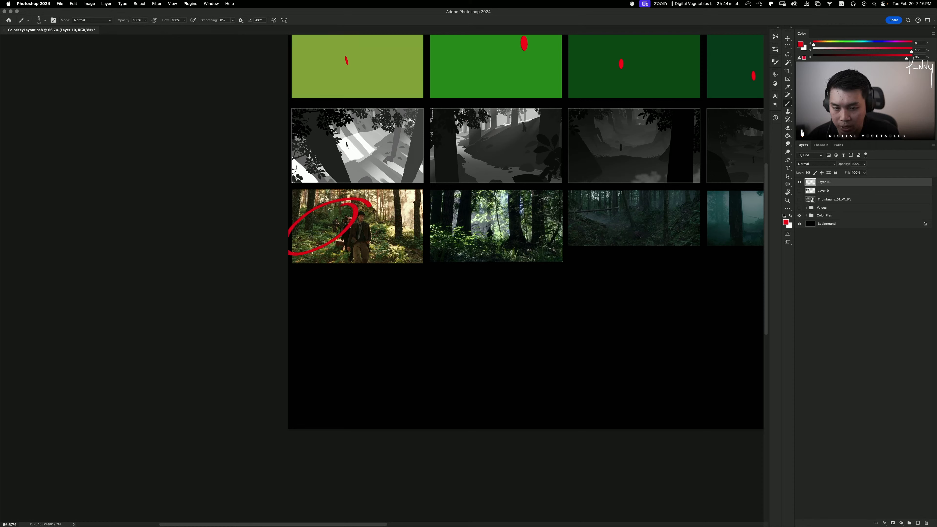
key(super+z)
drag(308, 260, 421, 224)
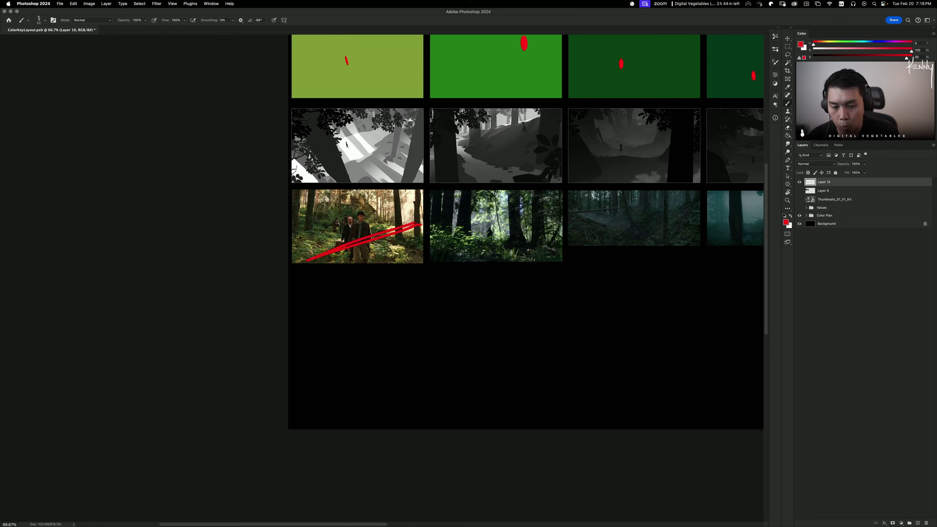
key(super+z)
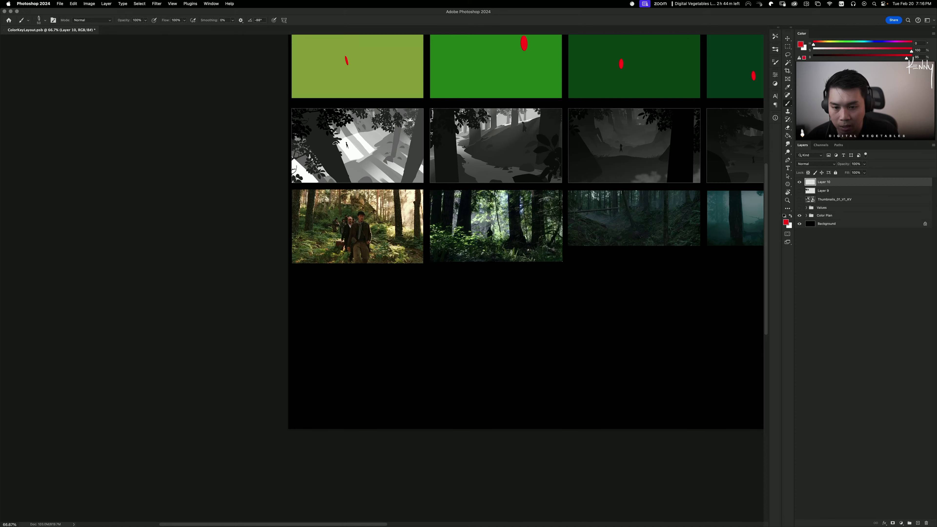
Step: Circle the first value thumbnail's focal figure and draw a horizontal line across the first two thumbnails, undoing the marks
mouse_move(361, 137)
mouse_down()
mouse_move(352, 127)
mouse_move(363, 140)
mouse_up()
key(super+z)
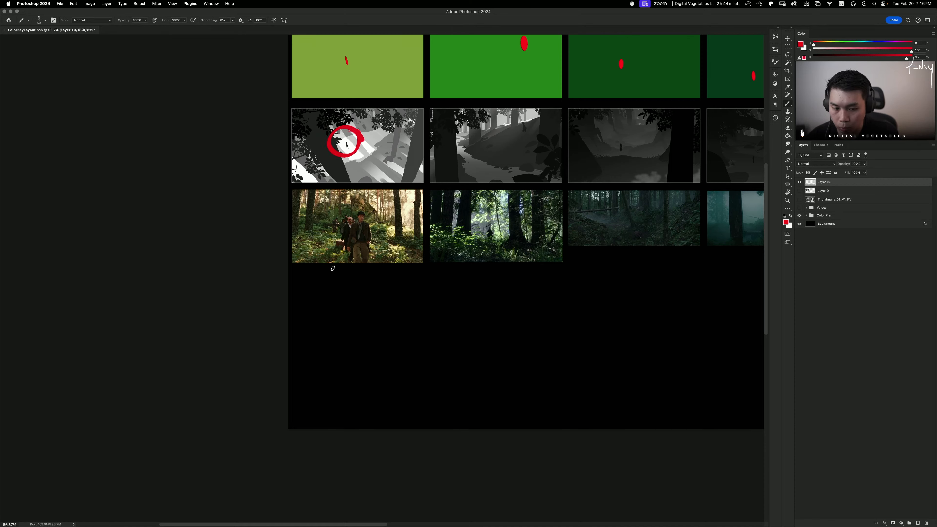
key(super+z)
scroll(333, 268, right, 5)
click(223, 170)
shift+click(409, 171)
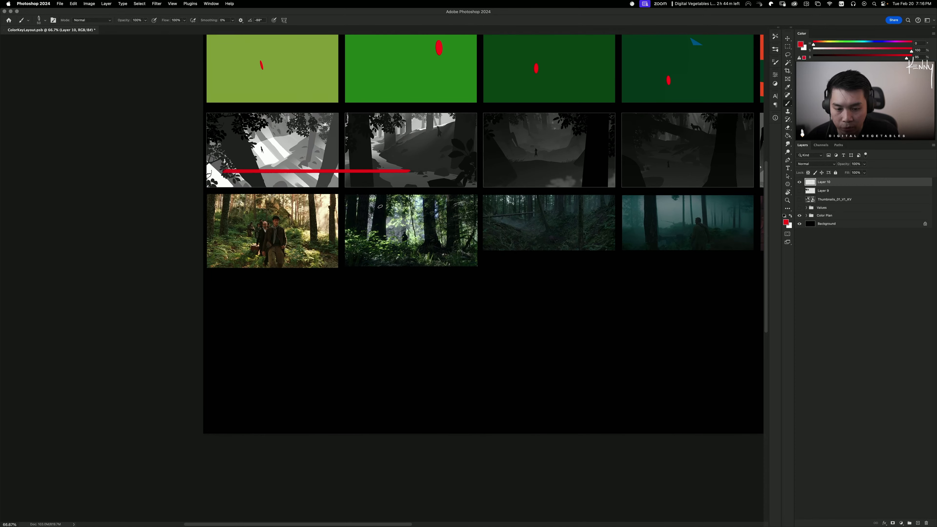
key(super+z)
Step: Circle the second, fourth and last reference photos, undoing each mark
mouse_move(488, 214)
mouse_down()
mouse_move(367, 189)
mouse_move(478, 212)
mouse_move(462, 181)
mouse_up()
key(super+z)
scroll(480, 233, right, 5)
key(super+z)
drag(449, 224, 260, 216)
click(409, 214)
drag(447, 192, 430, 184)
key(super+z)
drag(678, 198, 659, 189)
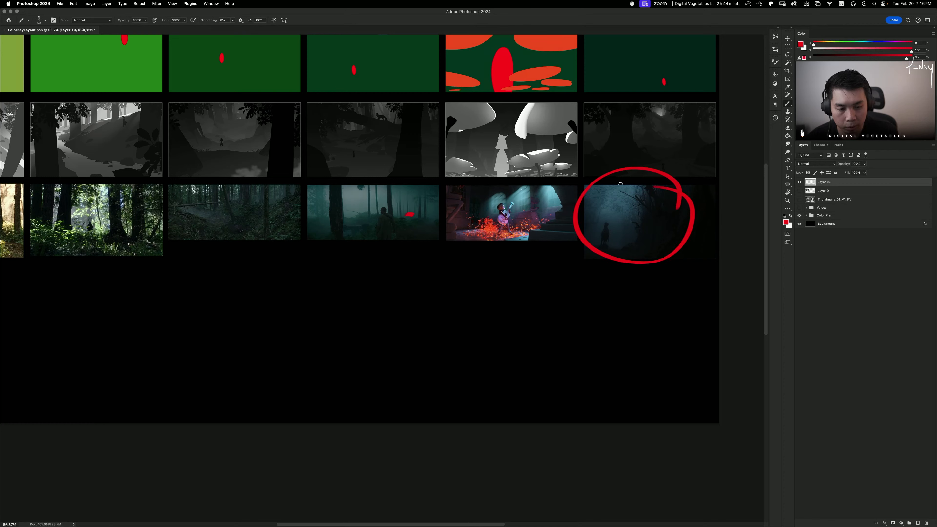
key(super+z)
key(super+z)
Step: Circle the fifth reference photo and the flames within it, undoing both circles
drag(521, 218, 435, 244)
drag(487, 209, 482, 205)
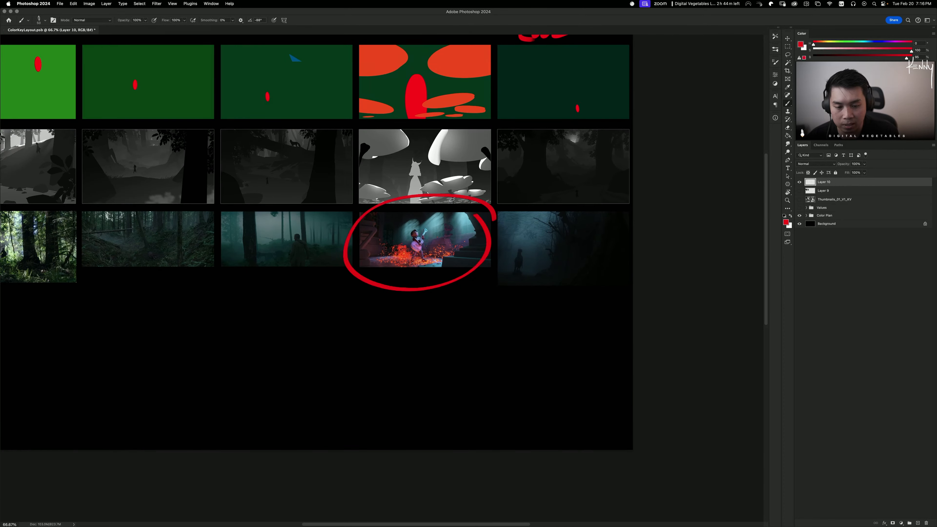
key(super+z)
mouse_move(428, 239)
mouse_down()
mouse_move(413, 264)
mouse_move(453, 253)
mouse_up()
key(super+z)
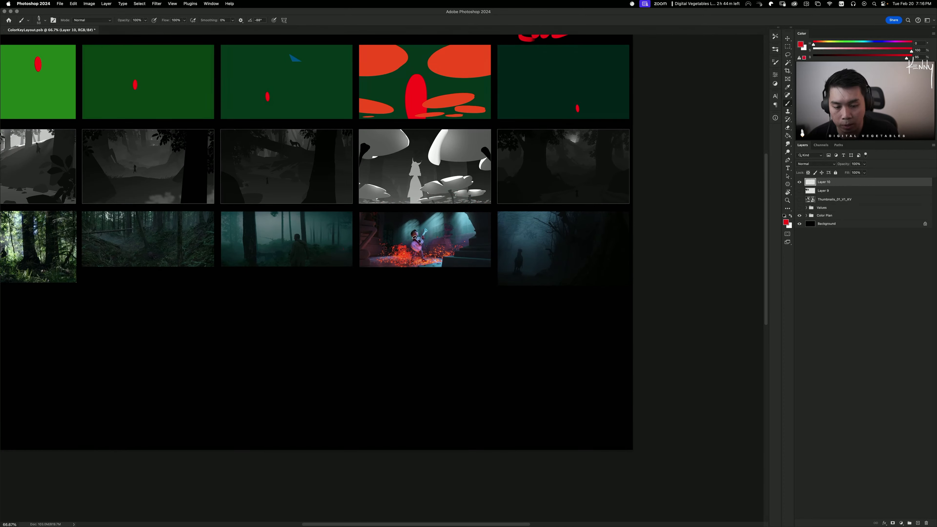
Step: Circle the fifth color panel's figure area and the lower mushrooms in the fifth value thumbnail, undoing each circle
mouse_move(480, 78)
mouse_down()
mouse_move(406, 93)
mouse_move(435, 88)
mouse_up()
key(super+z)
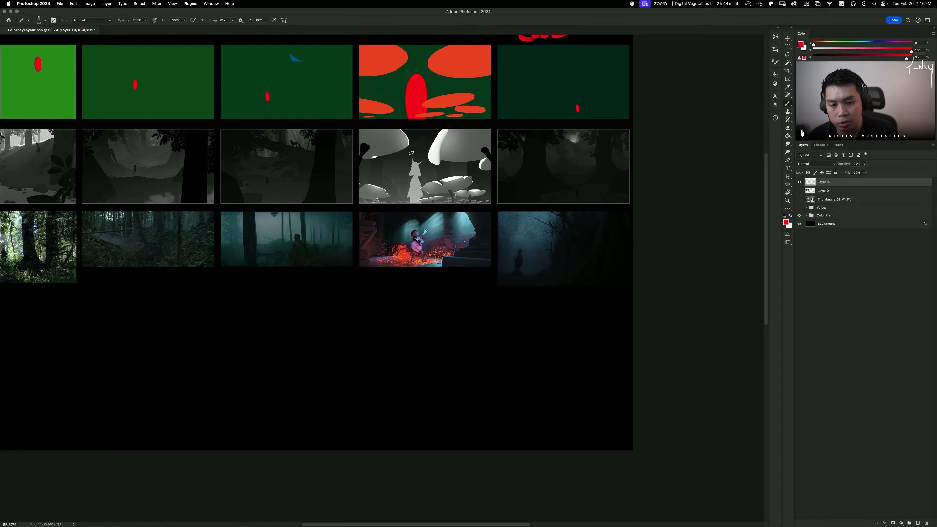
mouse_move(504, 182)
mouse_down()
mouse_move(503, 170)
mouse_move(506, 187)
mouse_up()
key(super+z)
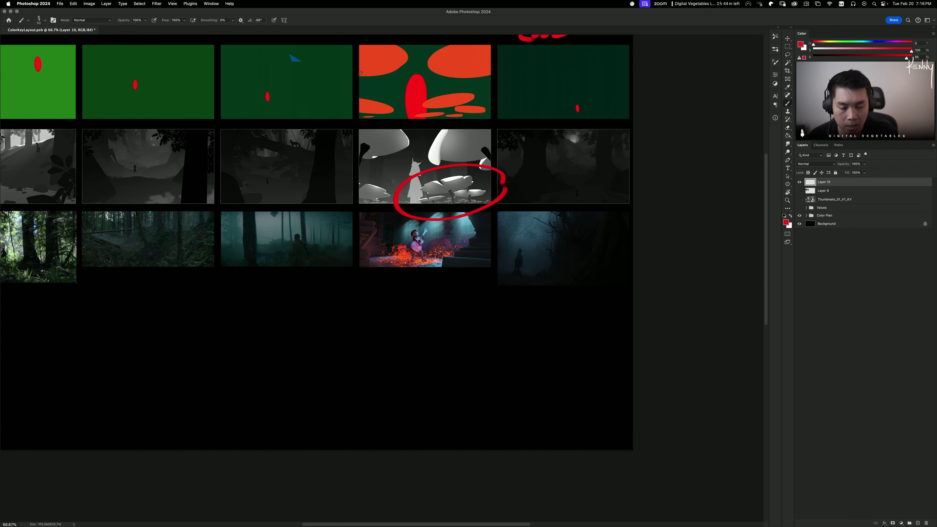
key(super+z)
Step: Circle the flames in the fifth photo and the large mushroom cap in the value thumbnail above it, undoing every mark
drag(434, 249, 442, 242)
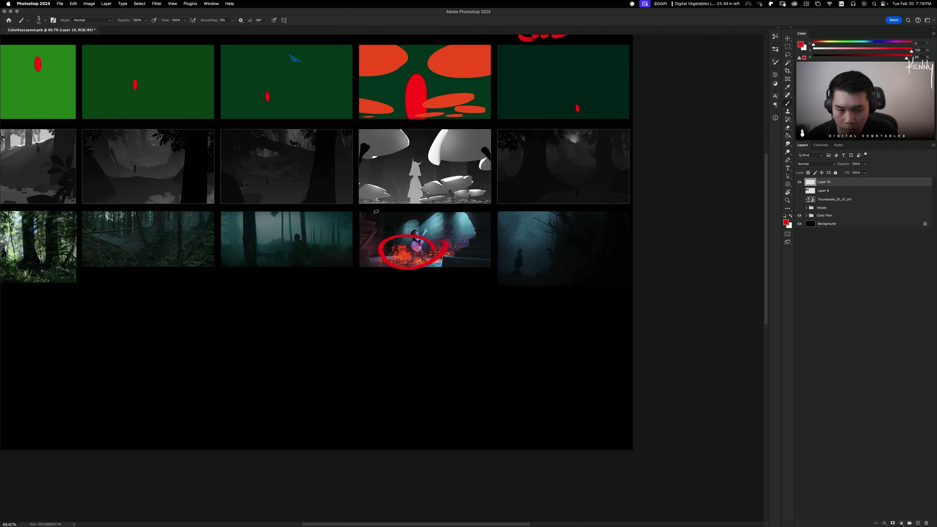
mouse_move(493, 145)
mouse_down()
mouse_move(434, 162)
mouse_move(479, 126)
mouse_up()
key(super+z)
mouse_move(406, 154)
mouse_down()
mouse_move(431, 185)
mouse_move(425, 161)
mouse_up()
key(super+z)
key(super+z)
key(super+z)
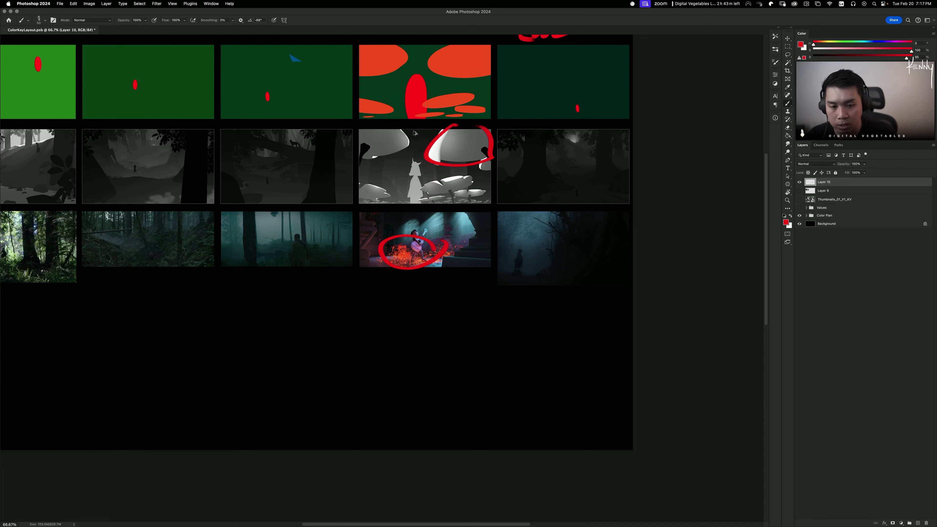
Step: Circle the whole fifth value thumbnail twice, undoing both circles
drag(400, 138, 464, 162)
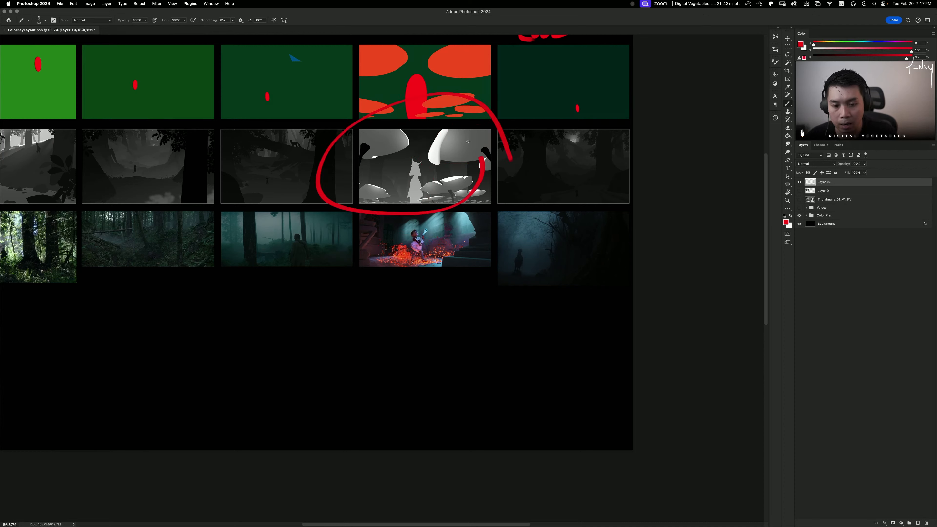
key(super+z)
mouse_move(400, 137)
mouse_down()
mouse_move(367, 209)
mouse_move(464, 163)
mouse_up()
key(super+z)
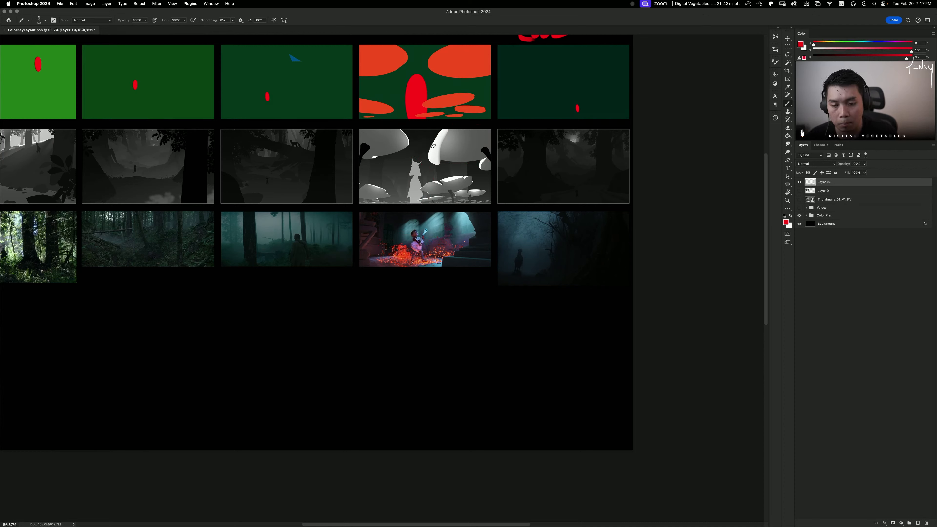
Step: Outline the mushroom groups in the fifth value thumbnail and circle the sixth thumbnail, undoing all the marks
mouse_move(448, 123)
mouse_down()
mouse_move(428, 168)
mouse_move(483, 171)
mouse_up()
mouse_move(388, 120)
mouse_down()
mouse_move(360, 168)
mouse_move(396, 199)
mouse_up()
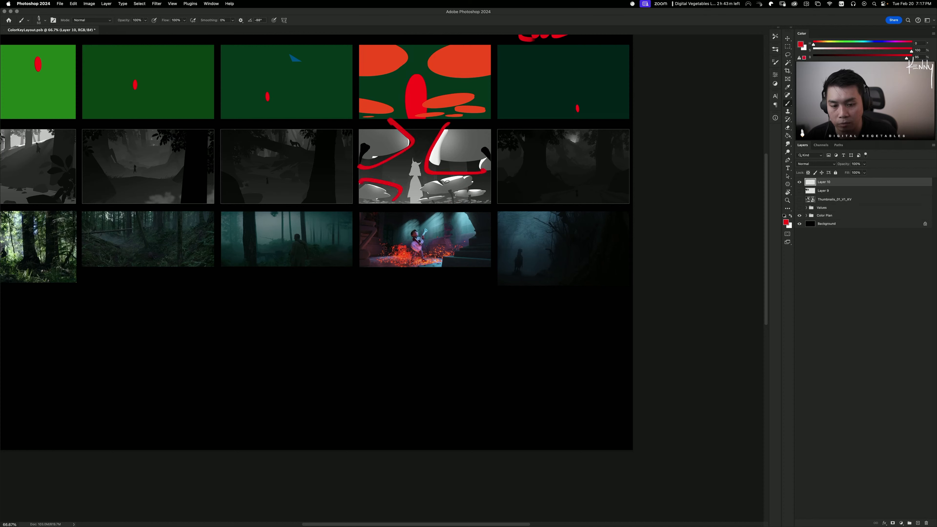
drag(479, 171, 428, 210)
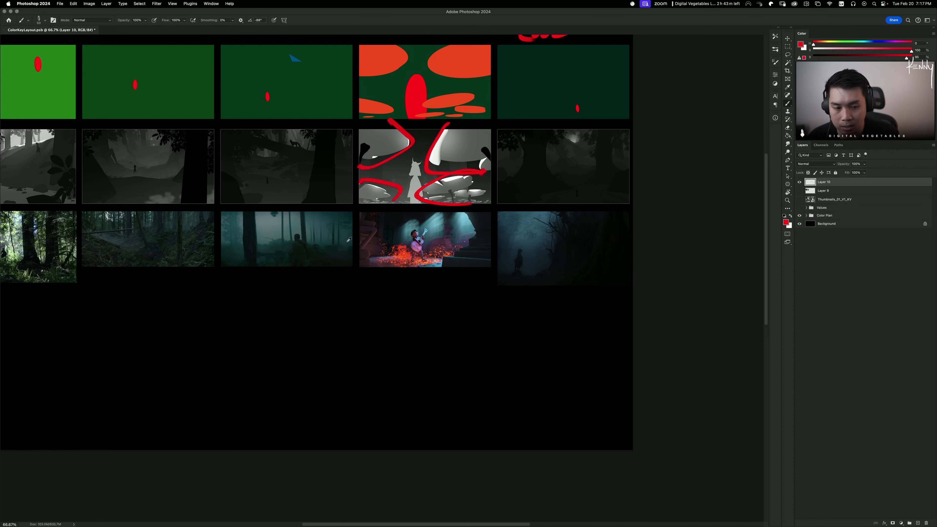
key(super+z)
mouse_move(585, 110)
mouse_down()
mouse_move(629, 151)
mouse_move(627, 133)
mouse_up()
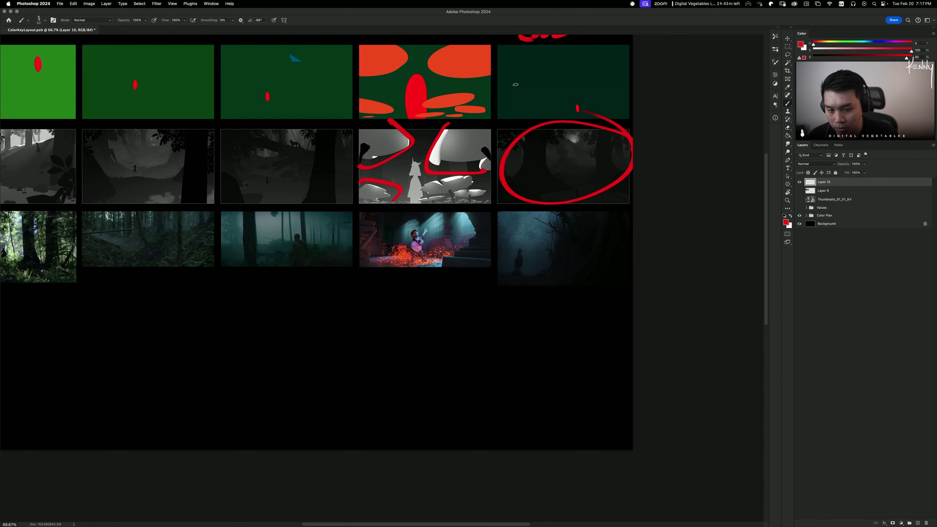
key(super+z)
key(super+z)
key(super+z)
key(super+z)
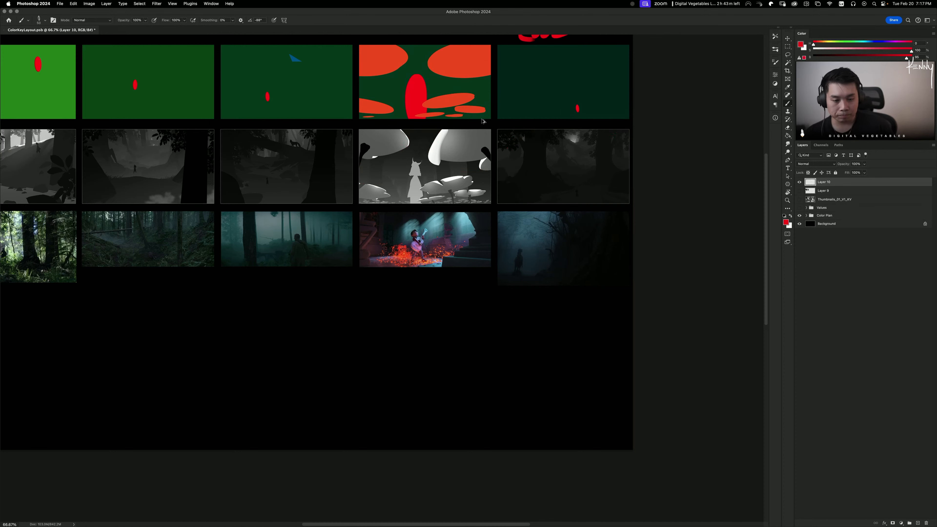
Step: Draw a straight red arrow beneath the reference photos, running from the first column to the last
key(super+minus)
mouse_move(386, 268)
mouse_down()
mouse_move(460, 241)
mouse_move(388, 337)
mouse_up()
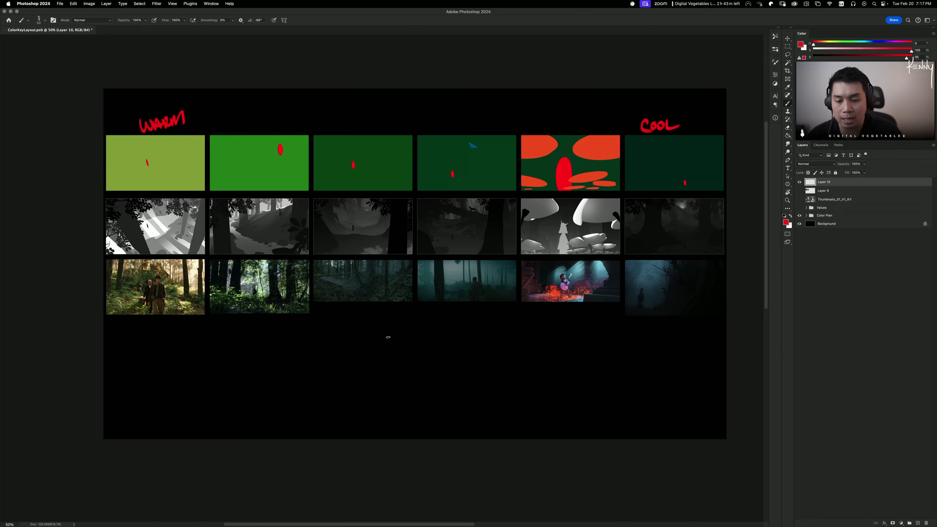
mouse_move(167, 337)
mouse_down()
mouse_move(147, 337)
mouse_move(161, 344)
mouse_move(643, 313)
mouse_up()
key(super+z)
key(super+z)
mouse_move(637, 318)
mouse_down()
mouse_move(643, 341)
mouse_move(659, 339)
mouse_move(643, 324)
mouse_up()
key(super+z)
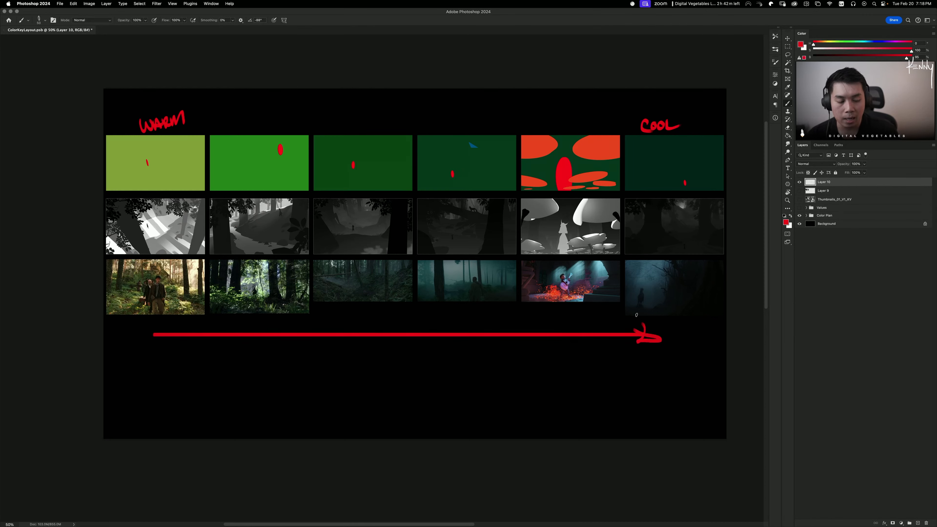
Step: Undo the red arrow beneath the reference photos, then circle the second value thumbnail in red and undo the circle
key(super+z)
key(super+z)
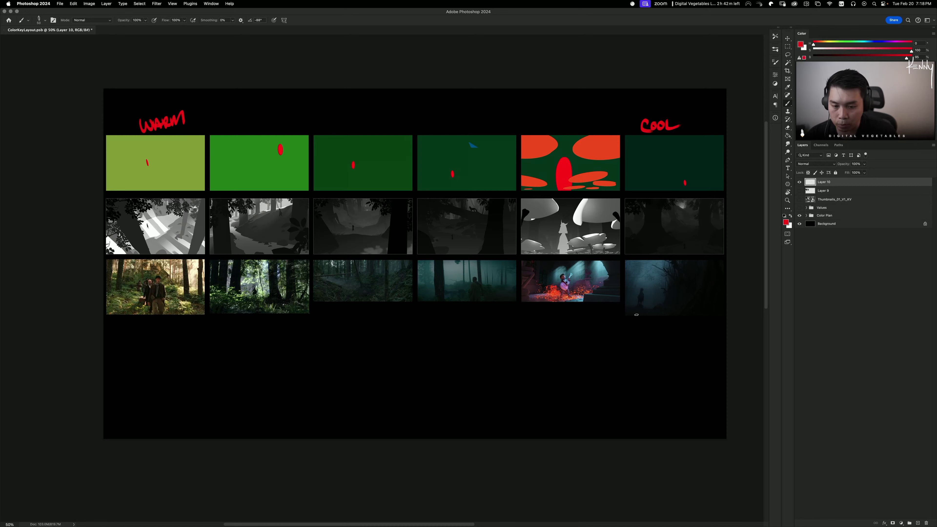
drag(332, 263, 358, 275)
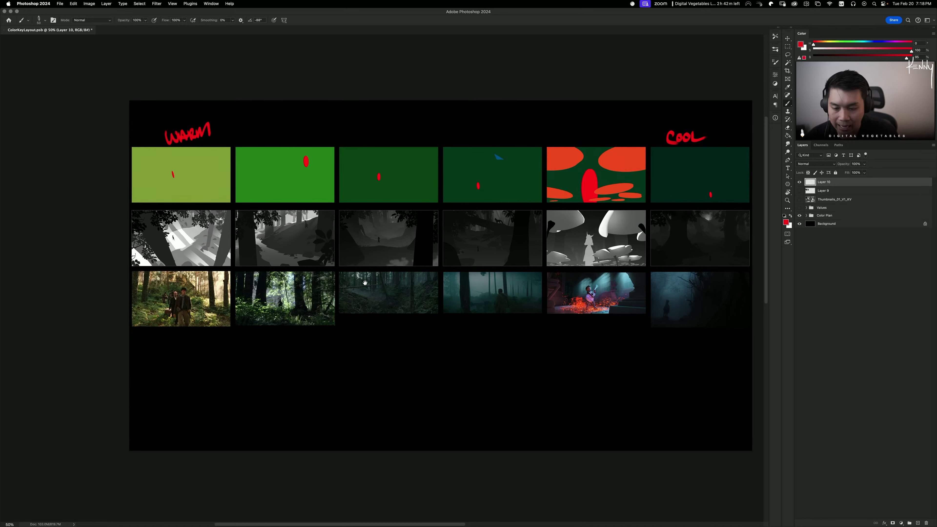
drag(320, 211, 341, 228)
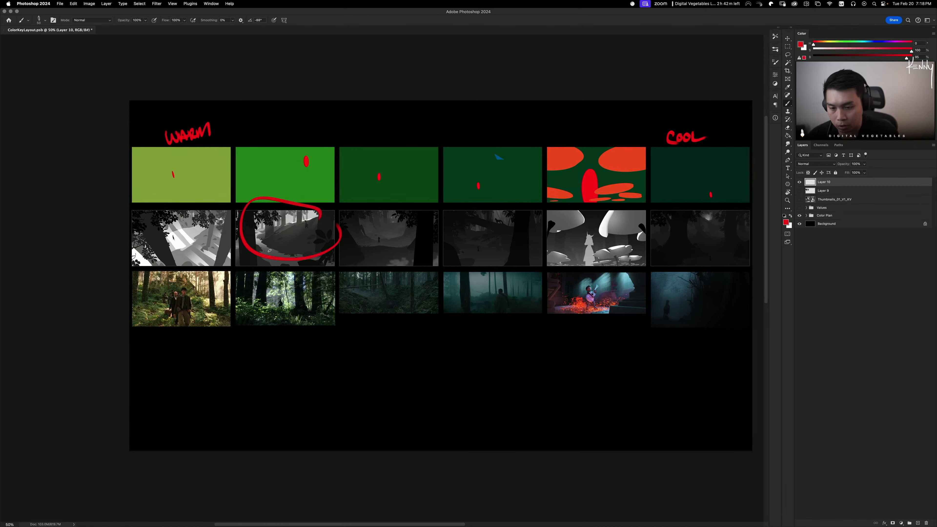
key(super+z)
Step: Circle the first and last color blocks and draw a straight red line across the color row, undoing every mark
mouse_move(238, 145)
mouse_down()
mouse_move(135, 177)
mouse_move(224, 157)
mouse_up()
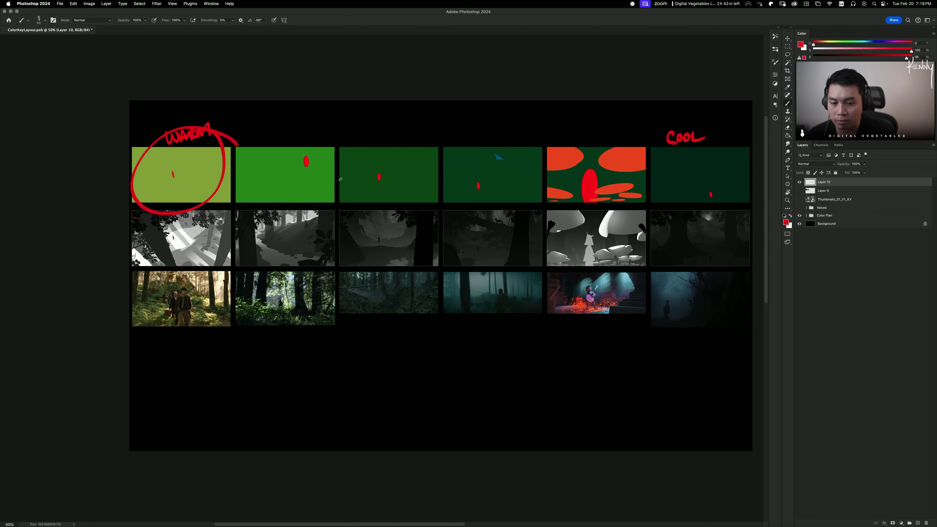
key(super+z)
mouse_move(751, 149)
mouse_down()
mouse_move(740, 206)
mouse_move(717, 145)
mouse_up()
key(super+z)
drag(178, 176, 698, 176)
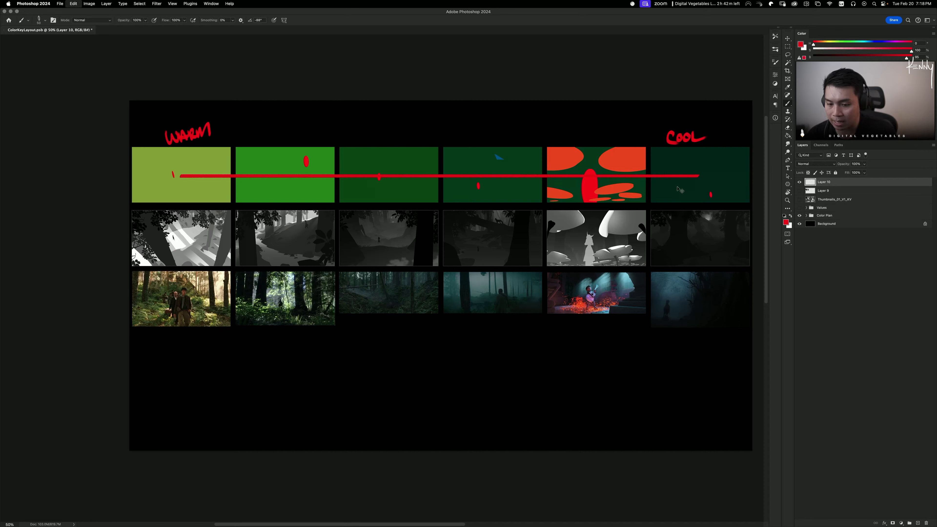
key(super+z)
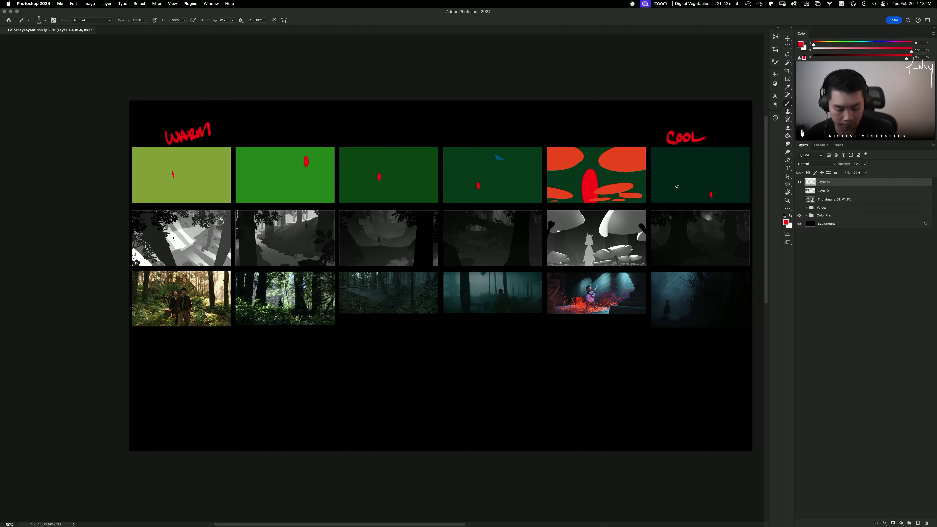
Step: Clear the handwritten WARM and COOL labels from the annotation layer
key(super+a)
key(BackSpace)
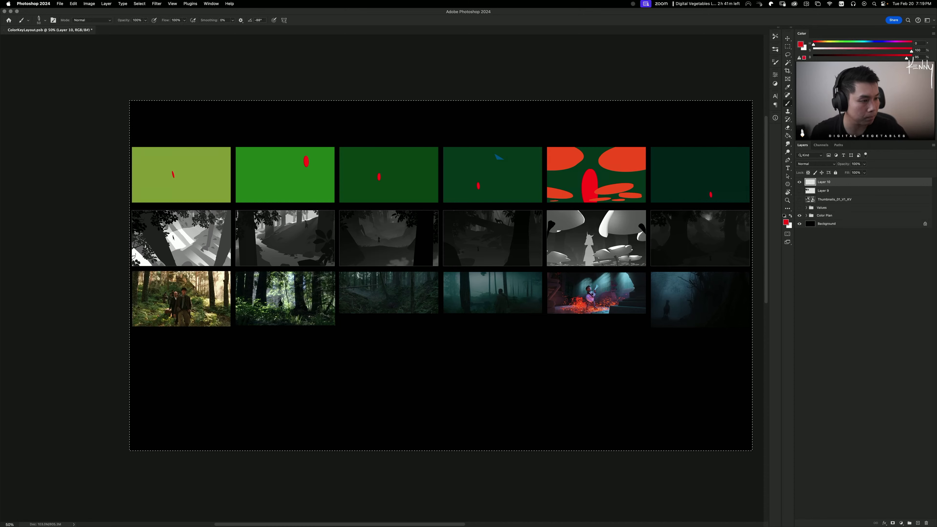
key(super+Tab)
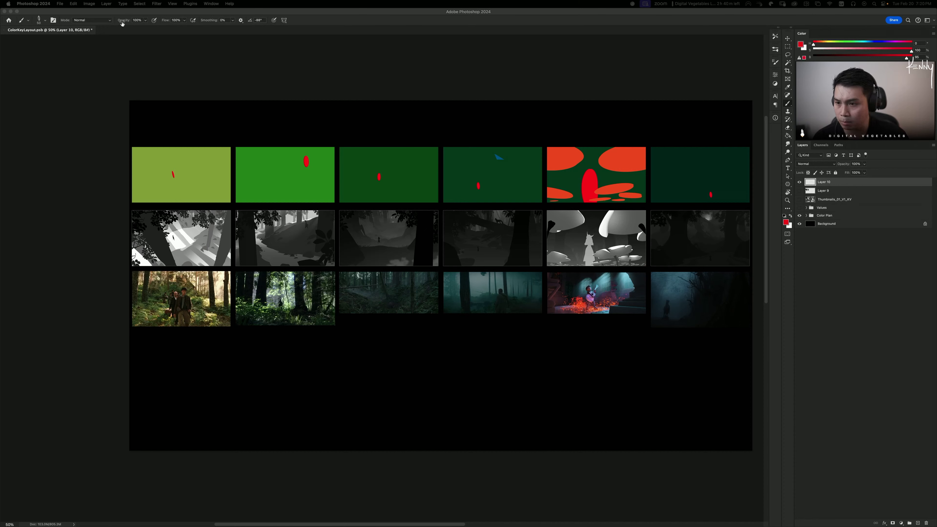
key(super+a)
key(super+n)
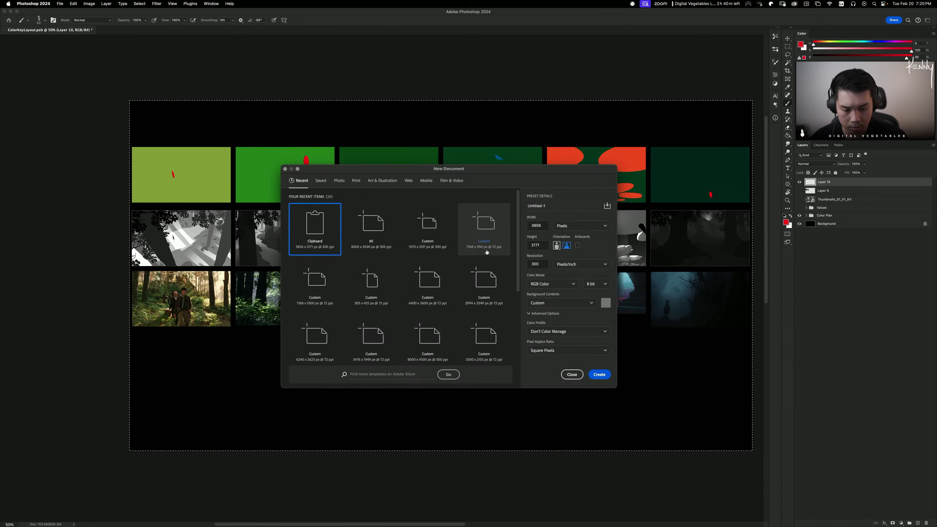
click(428, 233)
click(371, 235)
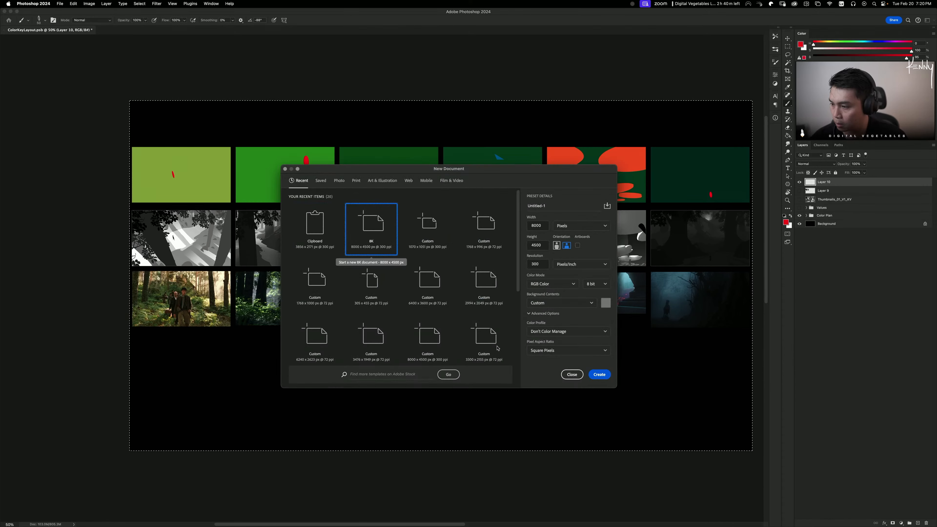
click(599, 374)
scroll(373, 221, down, 5)
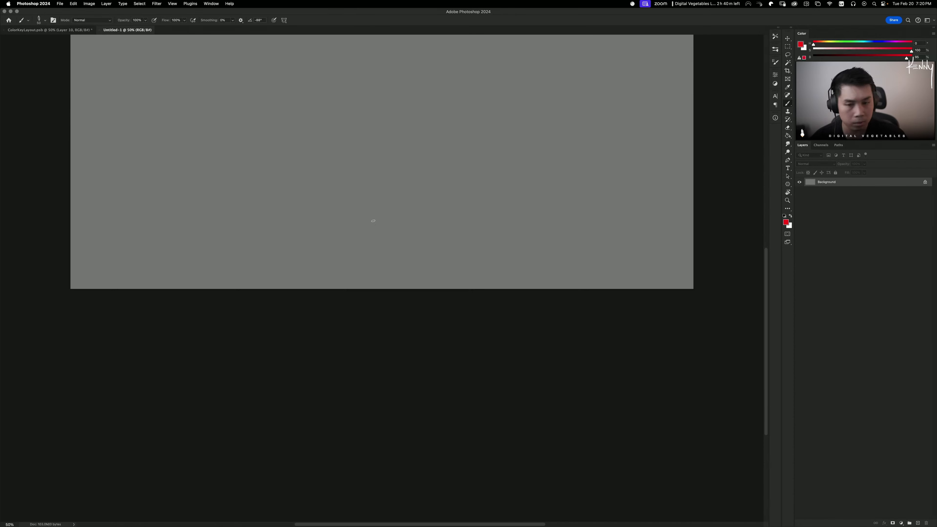
drag(448, 132, 424, 285)
key(super+minus)
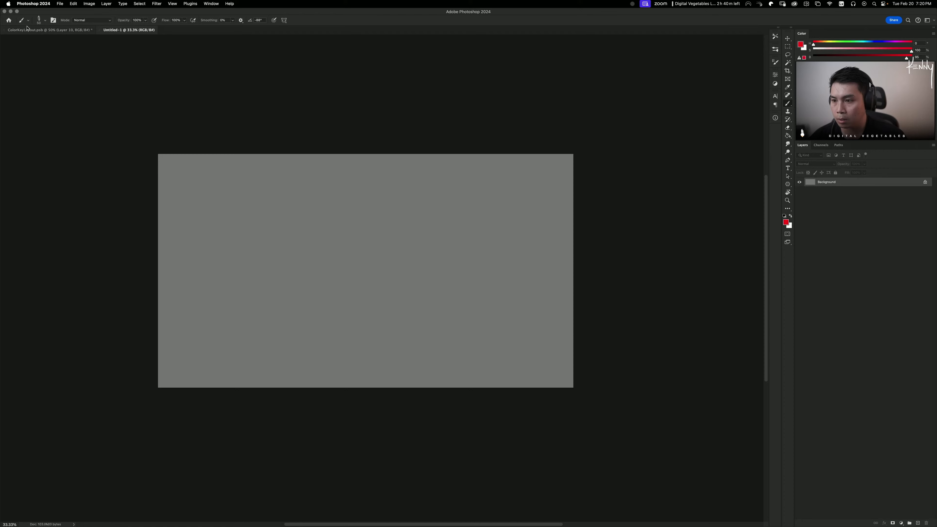
click(101, 30)
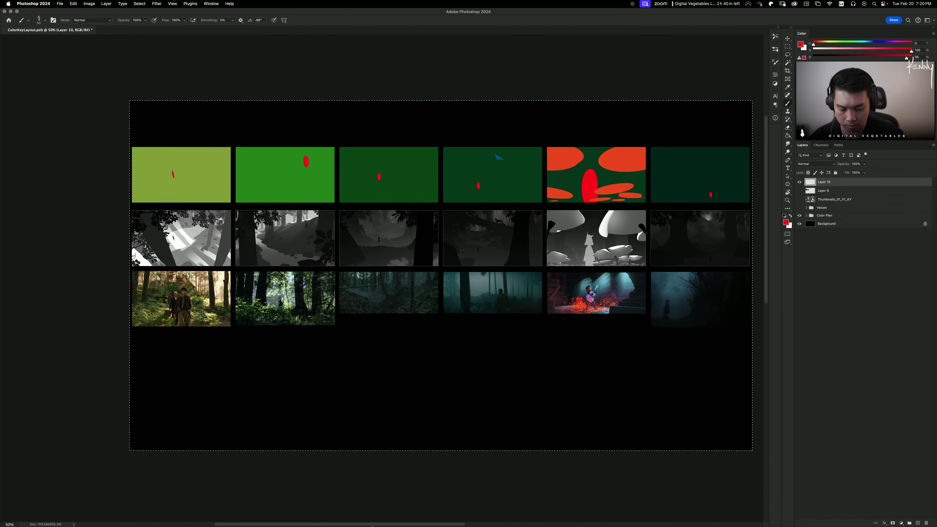
key(super+d)
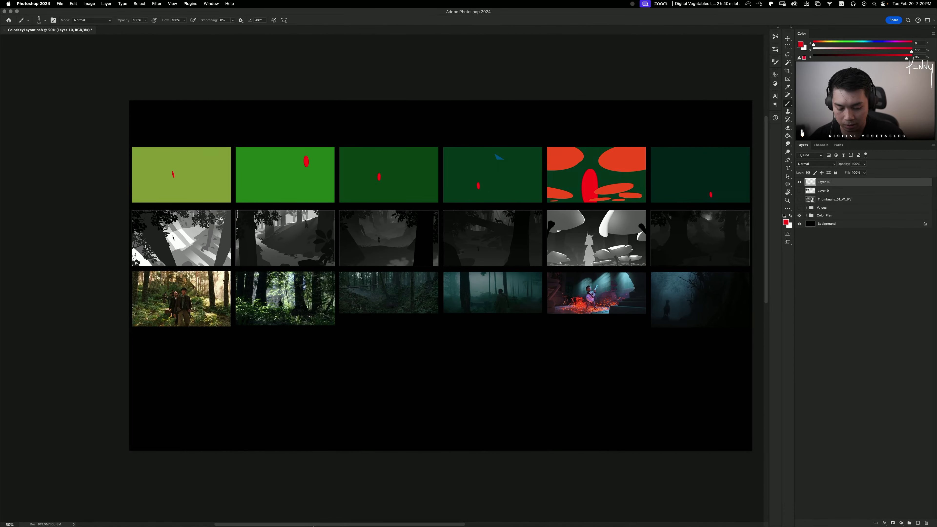
Step: Open Livestream_Feb_02_Thumbnails_04_V1_KV.psb to view the fourth value thumbnail at 33.3%, and return to the color key layout document
click(317, 516)
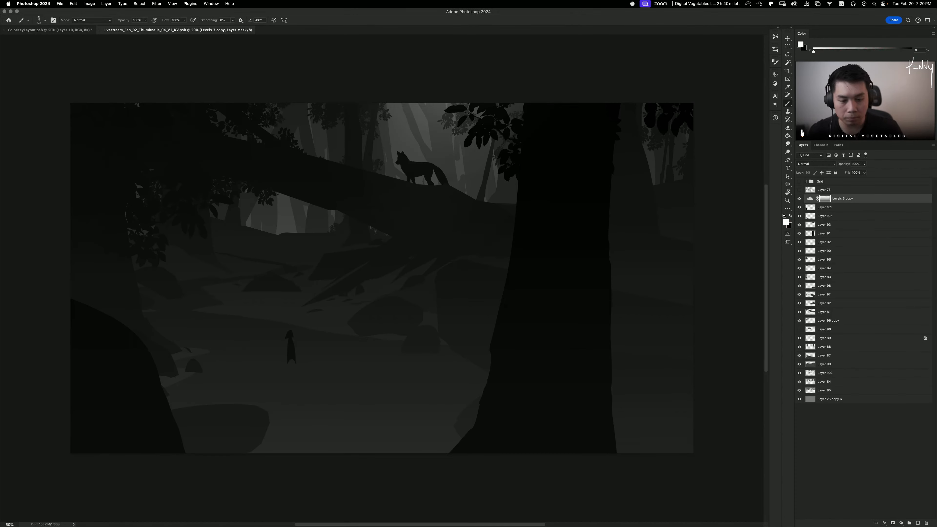
key(super+minus)
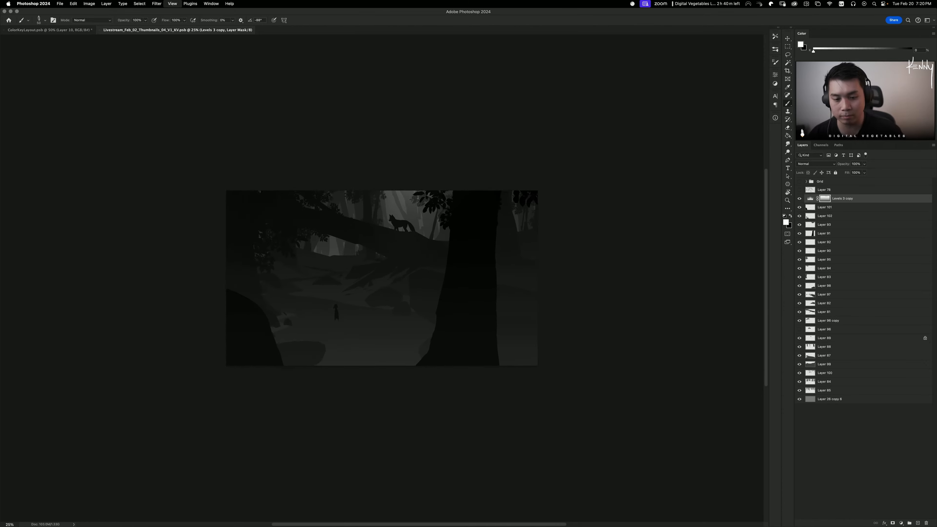
key(super+plus)
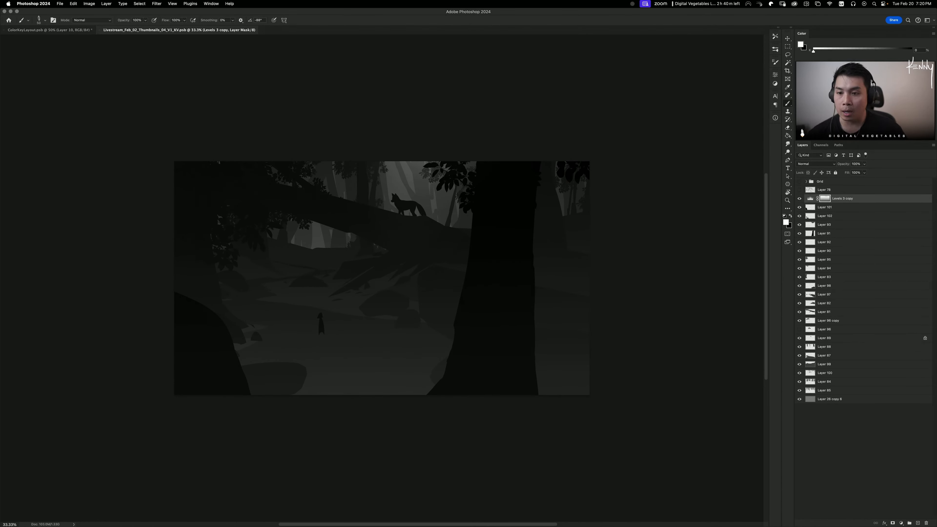
click(30, 30)
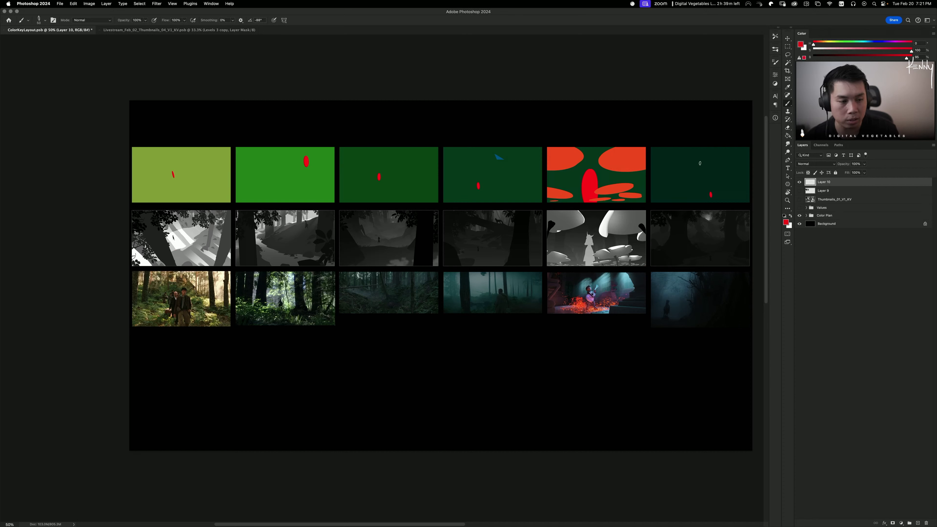
Step: Draw a straight red line along the upper edge of the color blocks, undoing it
mouse_move(704, 160)
mouse_down()
mouse_move(370, 134)
mouse_move(181, 142)
mouse_move(708, 108)
mouse_move(694, 125)
mouse_move(702, 137)
mouse_move(746, 144)
mouse_move(484, 123)
mouse_move(118, 144)
mouse_up()
key(super+z)
key(super+z)
key(super+z)
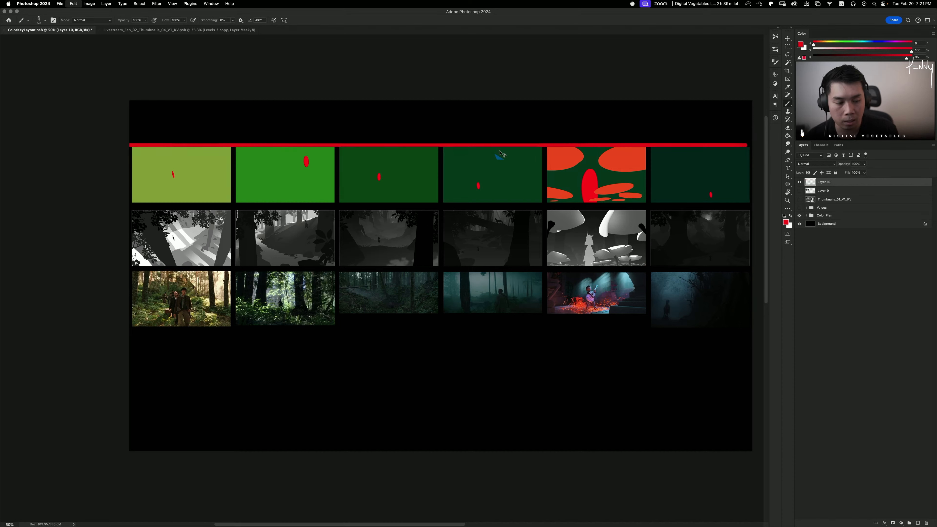
Step: Expand the Color Plan group and hide its Group 1 containing the color blocks
scroll(234, 168, down, 3)
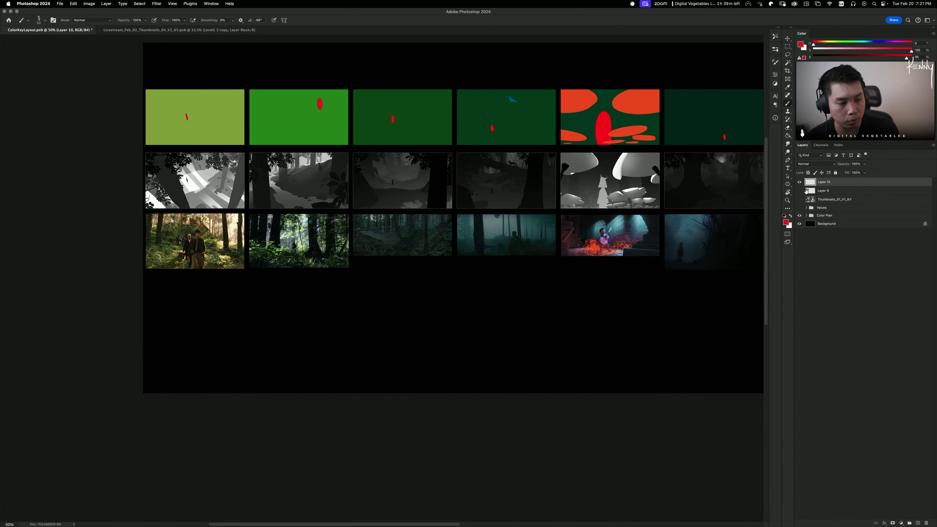
click(807, 215)
click(799, 223)
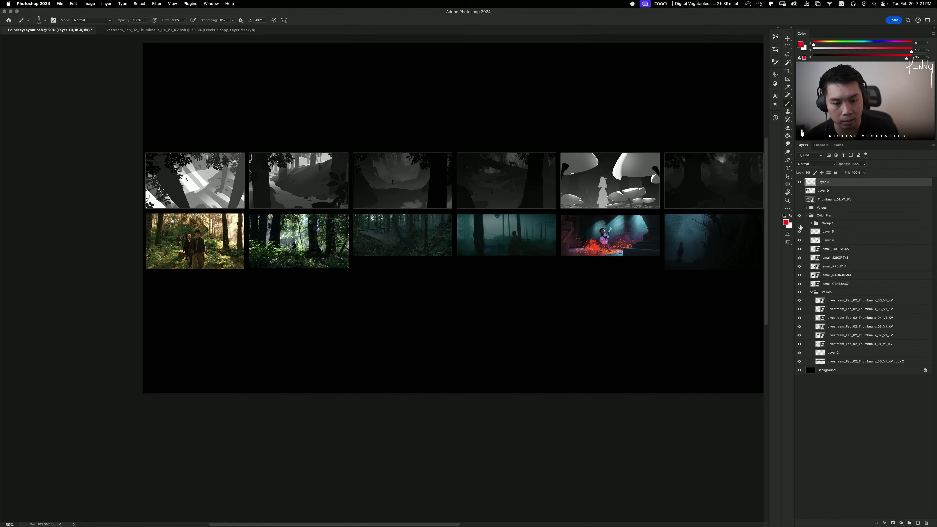
scroll(629, 270, right, 3)
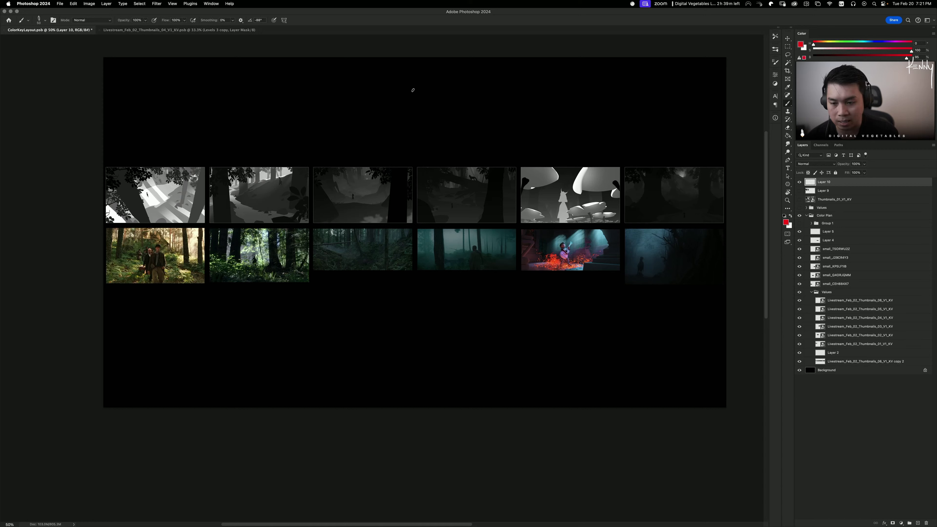
Step: Sketch a red rectangle in the empty space above the second value thumbnail, undoing all its strokes
mouse_move(224, 145)
mouse_down()
mouse_move(290, 151)
mouse_move(304, 210)
mouse_up()
key(ctrl+z)
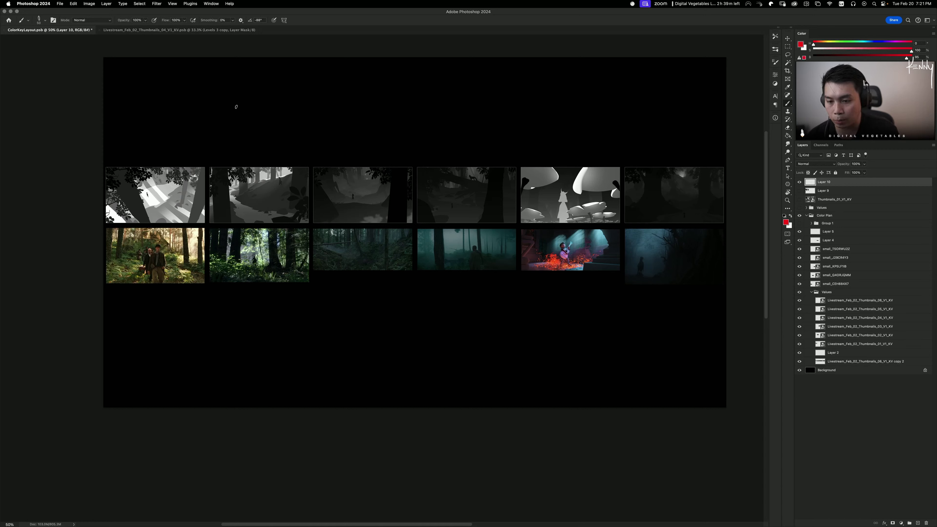
mouse_move(208, 101)
mouse_down()
mouse_move(206, 168)
mouse_move(292, 92)
mouse_up()
mouse_move(303, 103)
mouse_down()
mouse_move(305, 134)
mouse_move(212, 154)
mouse_up()
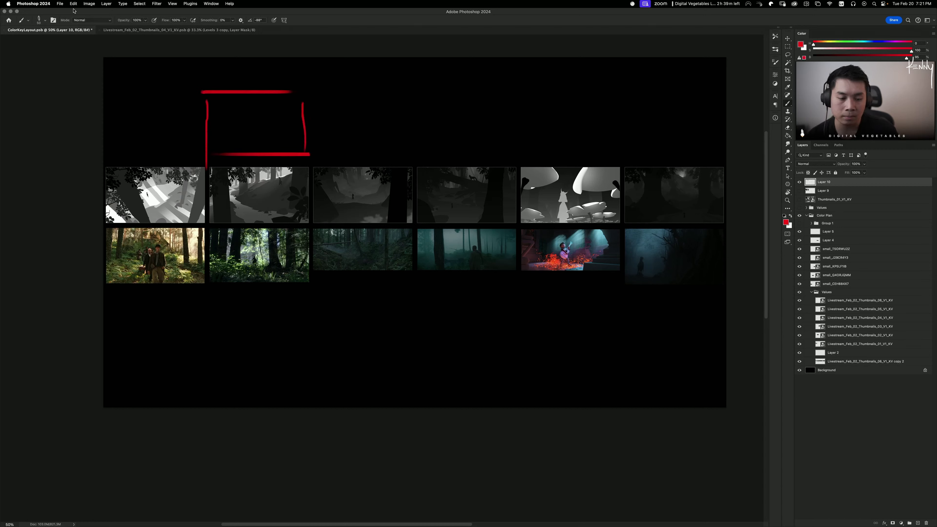
key(super+z)
key(super+z)
key(super+z)
key(super+z)
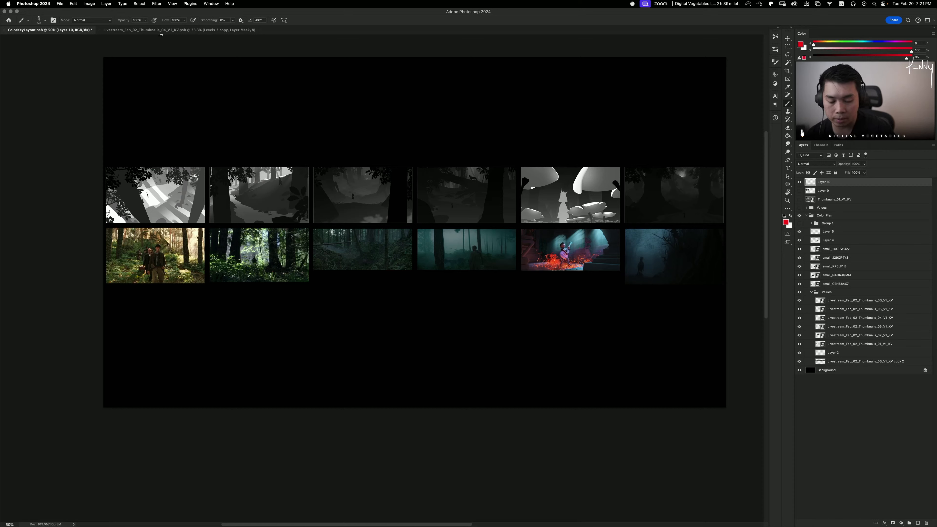
Step: Circle the empty space above the second value thumbnail and the second reference photo, undoing both circles
drag(290, 110, 262, 92)
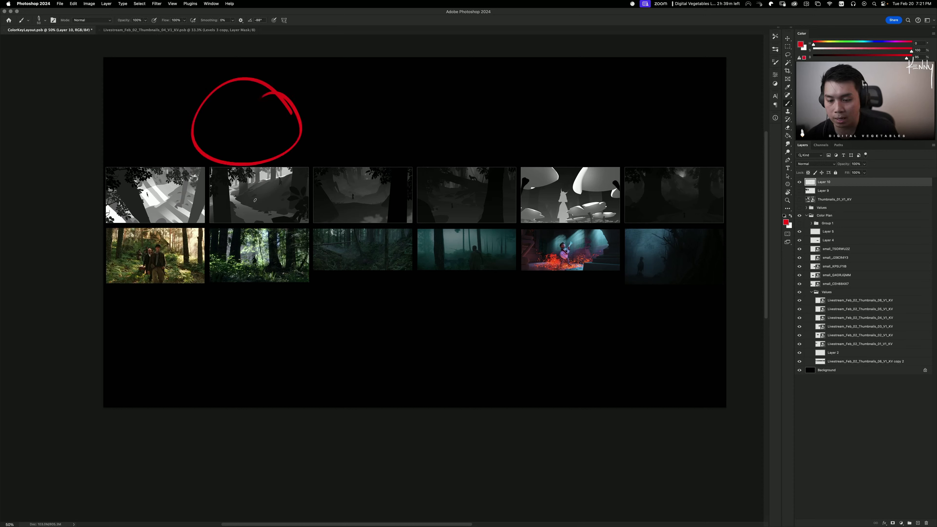
key(super+z)
mouse_move(314, 228)
mouse_down()
mouse_move(268, 292)
mouse_move(276, 198)
mouse_up()
key(super+z)
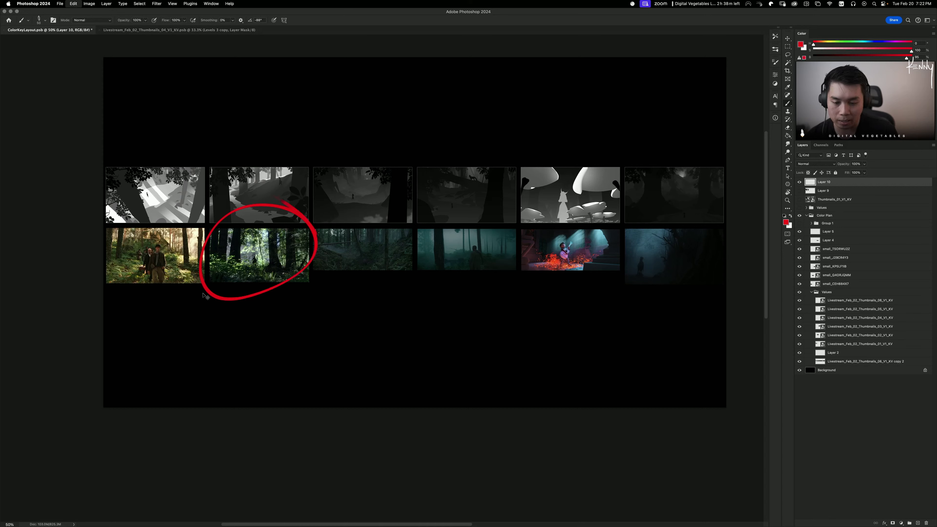
Step: Sketch a red rectangle beneath the second reference photo, then clear it from the annotation layer and deselect
drag(210, 290, 210, 364)
mouse_move(208, 298)
mouse_down()
mouse_move(302, 297)
mouse_move(304, 371)
mouse_up()
drag(307, 357, 206, 356)
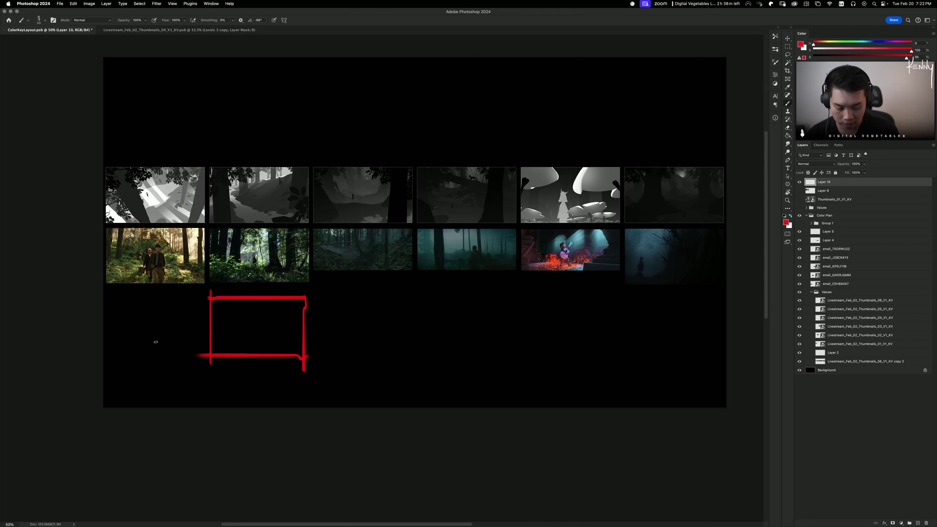
key(super+a)
key(Delete)
key(super+d)
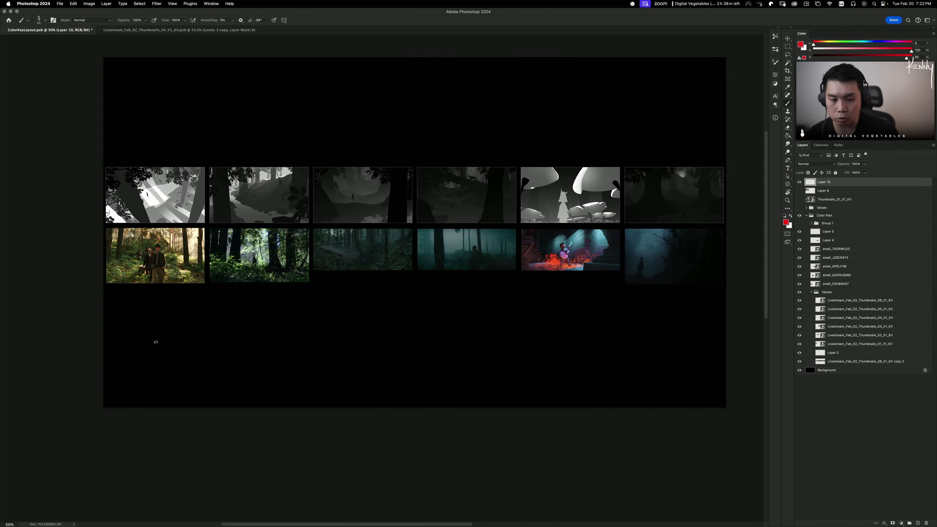
Step: Draw a straight red line from the first to the fifth reference photo and mark the third column, undoing both
drag(161, 253, 581, 253)
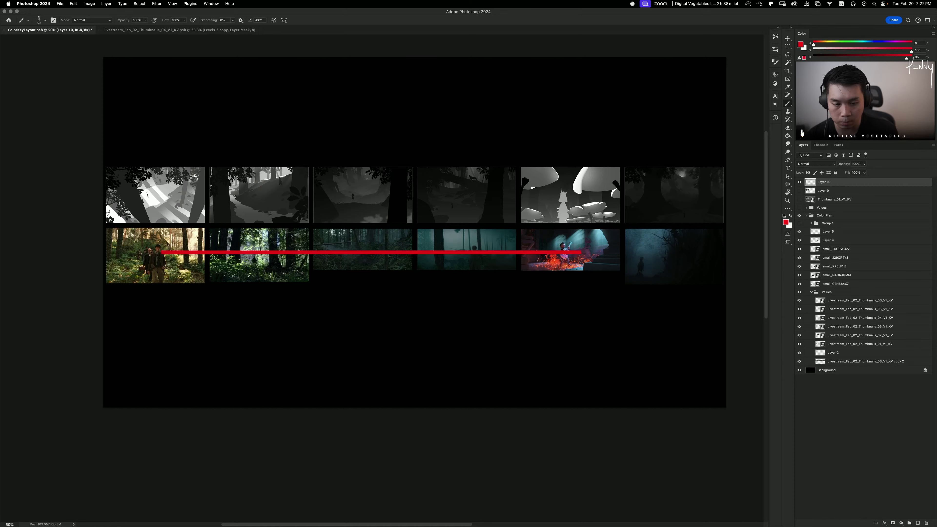
key(super+z)
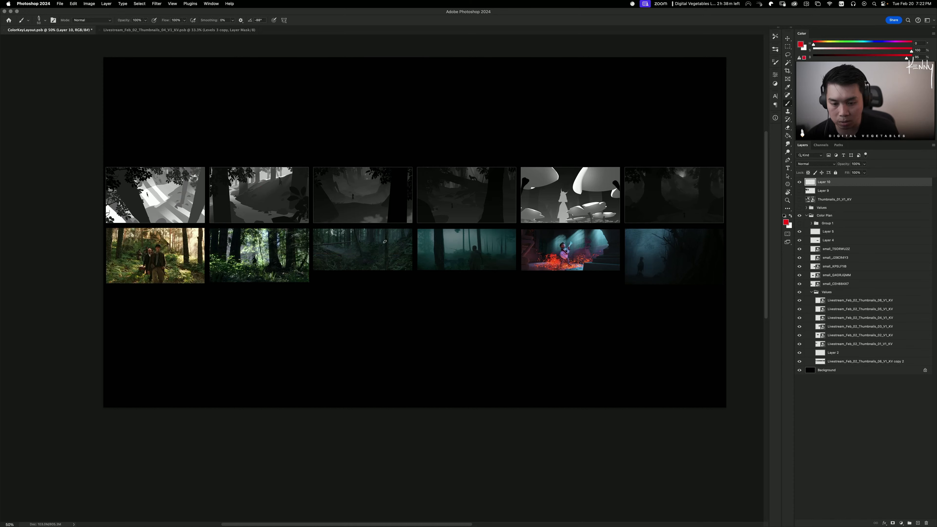
mouse_move(385, 241)
mouse_down()
mouse_move(358, 210)
mouse_move(391, 206)
mouse_up()
key(super+z)
scroll(332, 258, left, 2)
Step: Circle the second, first and third reference photos one after another, undoing every circle
mouse_move(323, 232)
mouse_down()
mouse_move(277, 309)
mouse_move(324, 251)
mouse_up()
key(super+z)
mouse_move(223, 242)
mouse_down()
mouse_move(209, 225)
mouse_move(190, 225)
mouse_up()
key(super+z)
key(super+shift+z)
mouse_move(426, 233)
mouse_down()
mouse_move(372, 224)
mouse_move(424, 238)
mouse_up()
key(super+z)
key(super+z)
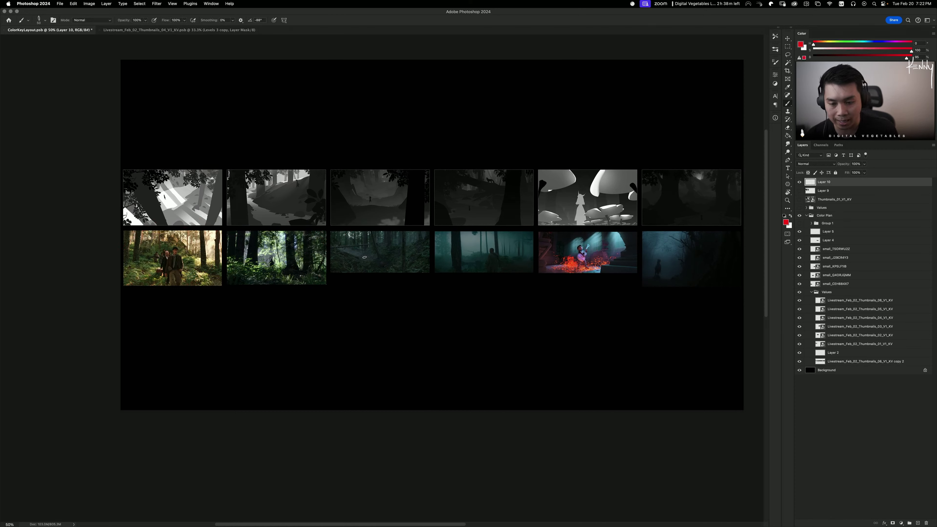
Step: Draw red lines from the second and third reference photos up to their value thumbnails, undoing both lines
drag(289, 272, 302, 202)
key(super+z)
drag(372, 253, 372, 206)
key(super+z)
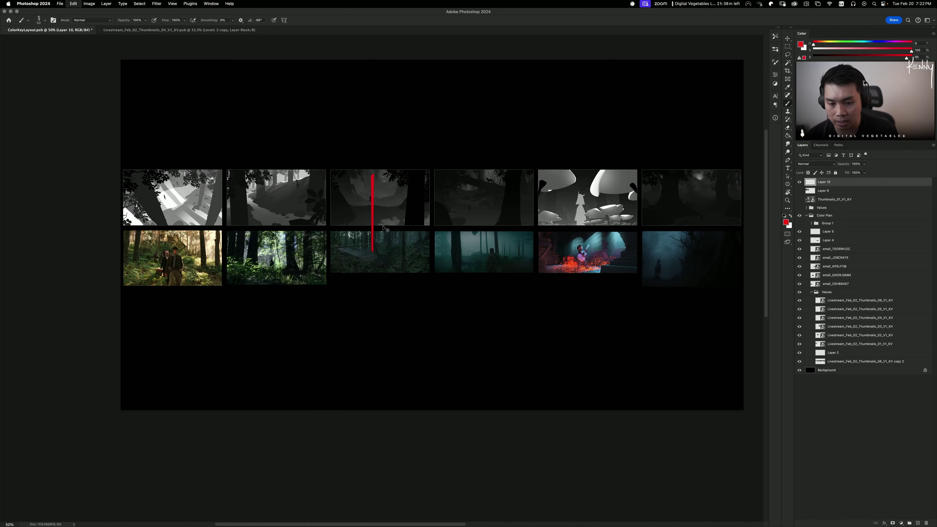
Step: Circle the fox area in the fourth value thumbnail and the figure's side of the photo below it, undoing both circles
drag(465, 257, 403, 262)
drag(461, 165, 470, 178)
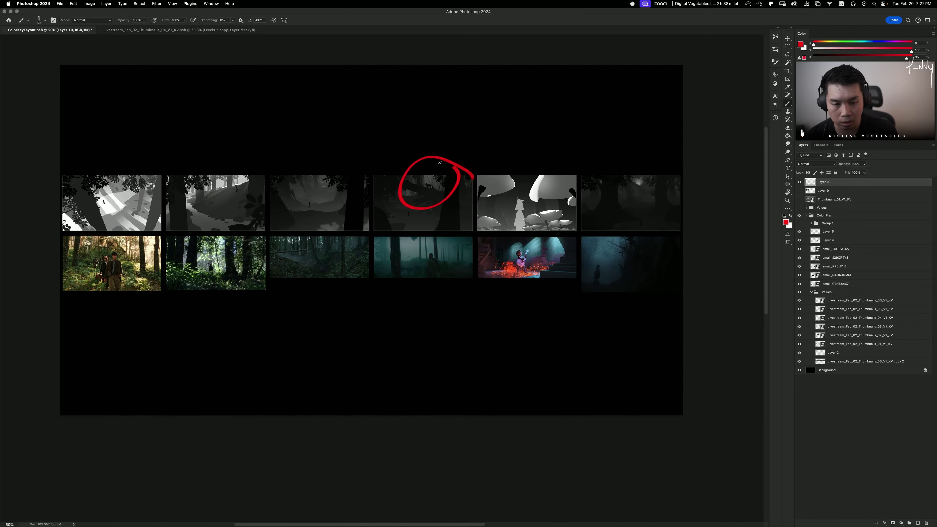
key(super+z)
mouse_move(460, 211)
mouse_down()
mouse_move(466, 230)
mouse_move(425, 244)
mouse_move(462, 233)
mouse_up()
key(super+z)
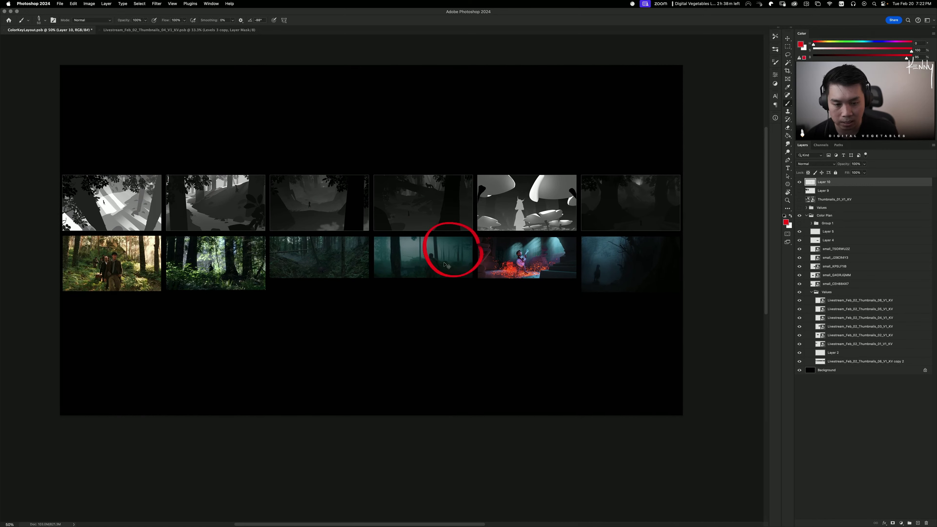
Step: Circle the sixth value thumbnail with its photo and draw a straight red line from the first to the sixth reference photo, undoing both
key(super+z)
drag(655, 216, 660, 177)
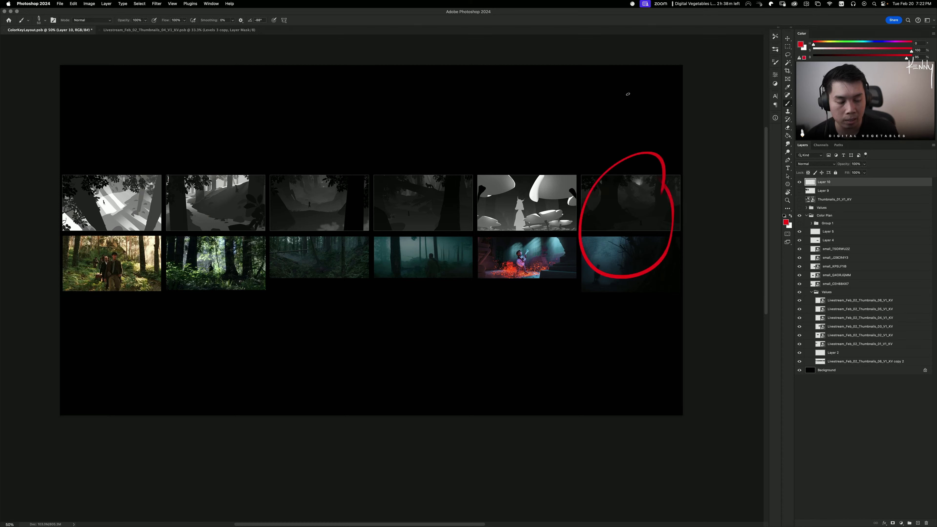
key(super+z)
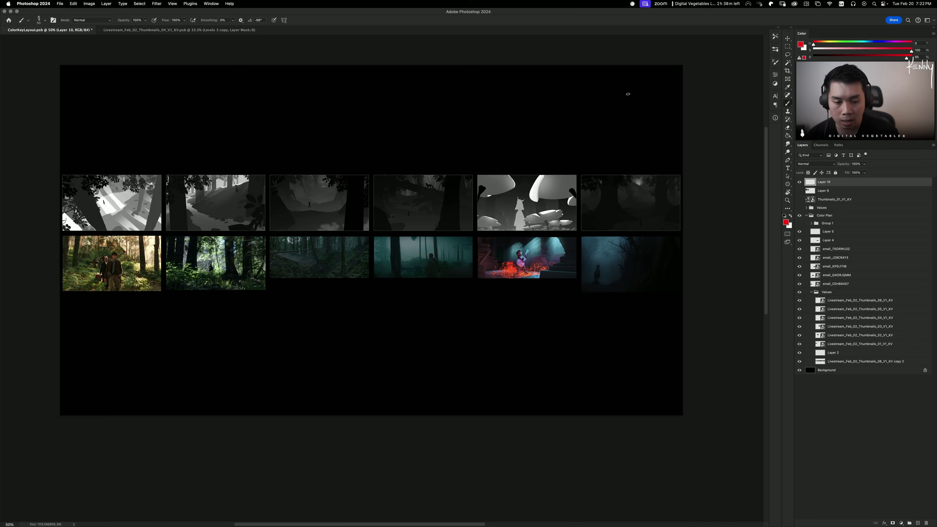
scroll(467, 268, down, 3)
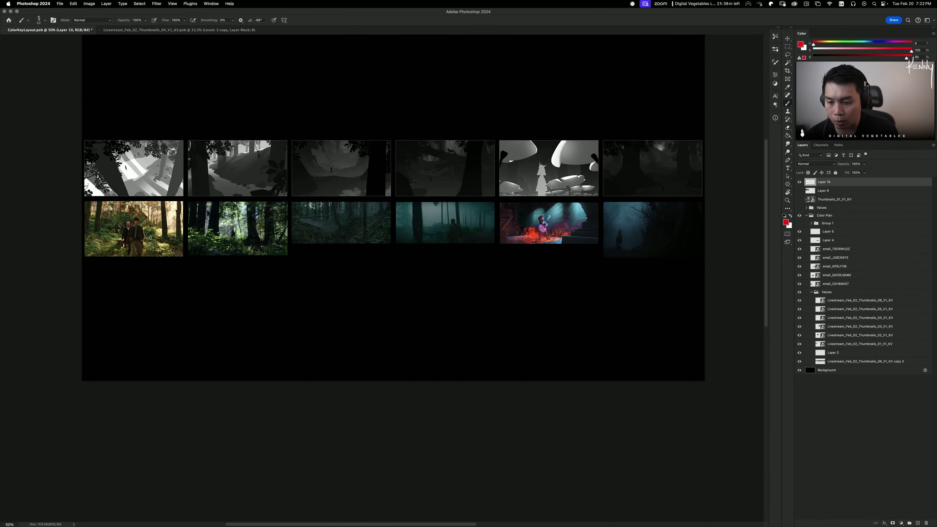
drag(145, 229, 645, 236)
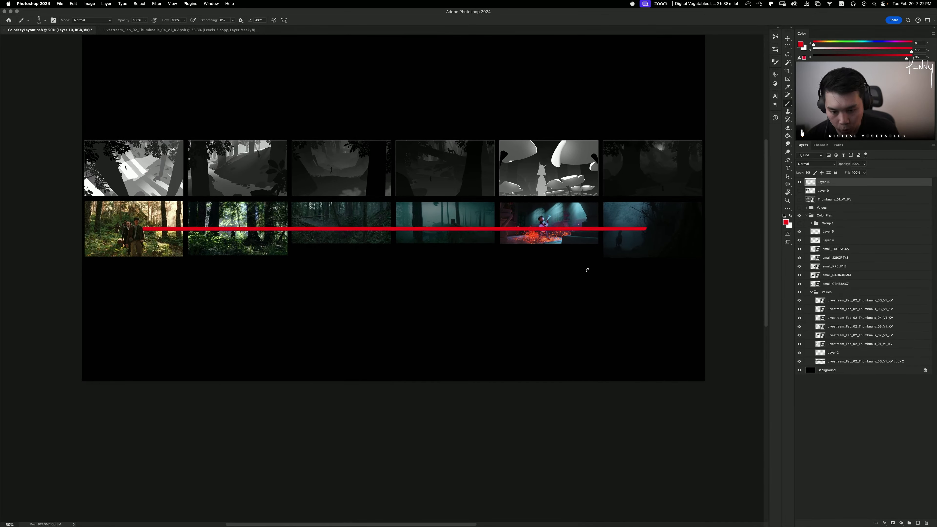
key(super+z)
Step: Circle the fourth reference photo and draw a red vertical stroke above its value thumbnail, undoing both marks
drag(479, 213, 500, 201)
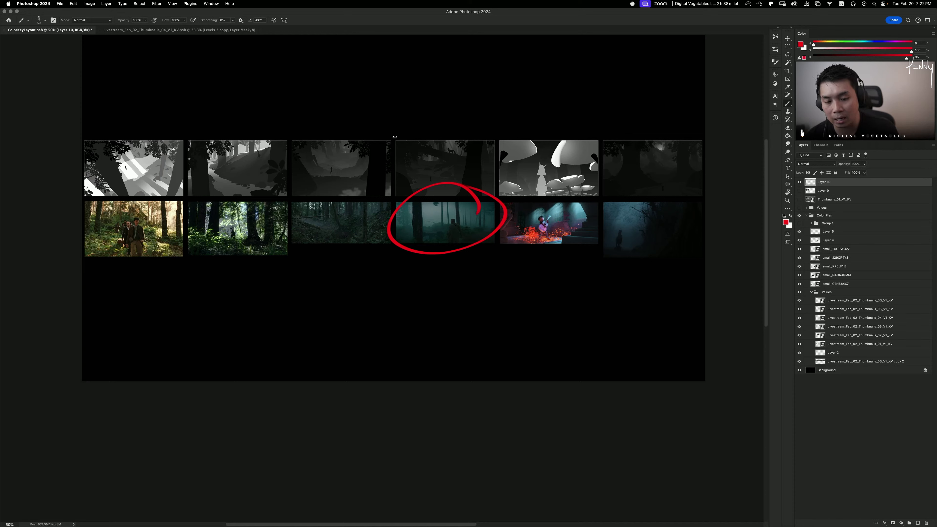
key(super+z)
drag(447, 149, 454, 85)
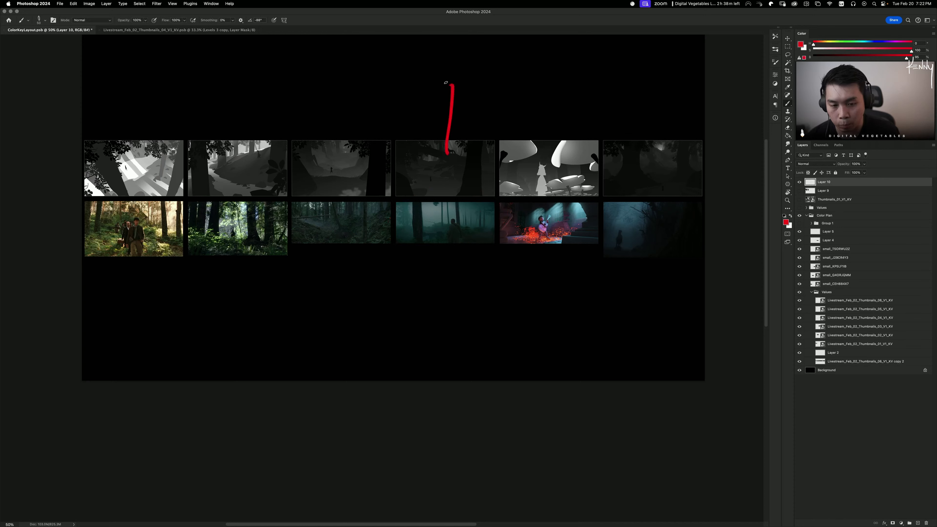
key(super+z)
Step: Circle the sixth reference photo and draw a red line from the fourth value thumbnail down to its photo, undoing both
drag(687, 208, 665, 177)
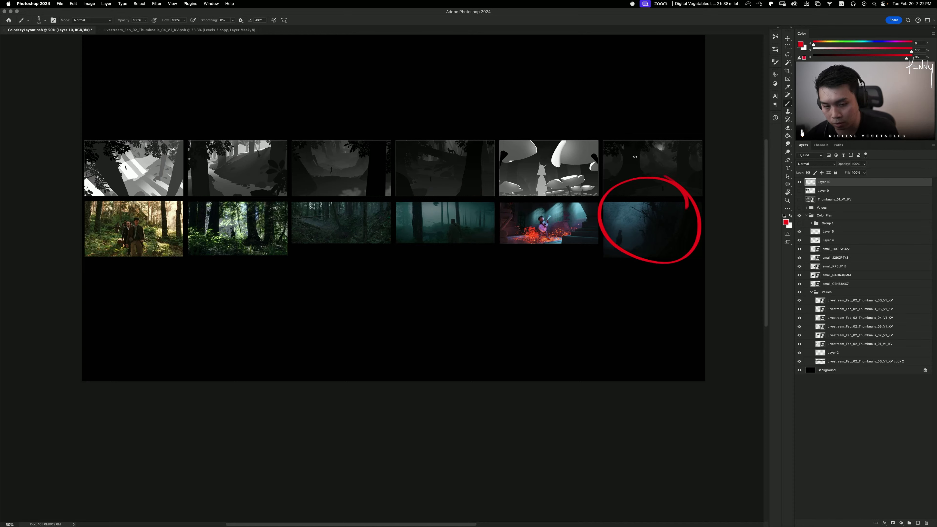
key(super+z)
drag(444, 171, 445, 228)
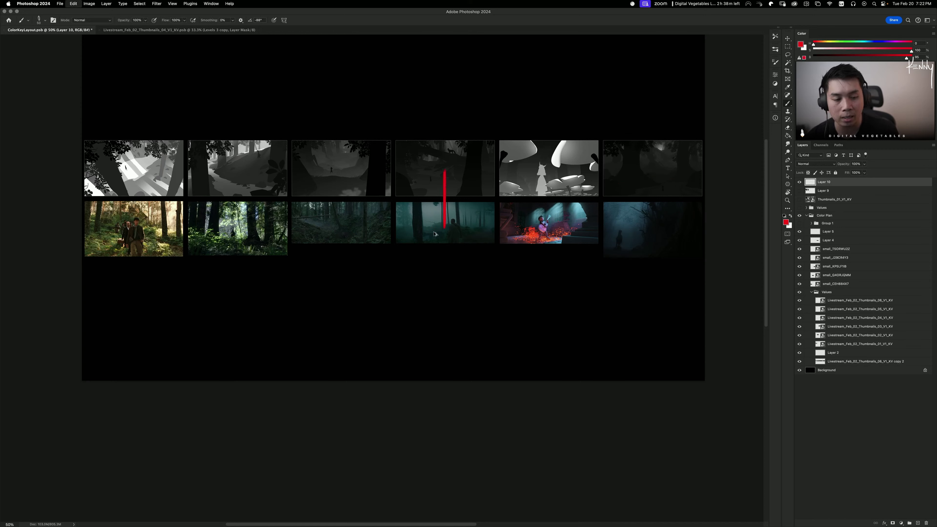
key(super+z)
Step: Mark the fourth, fifth and sixth reference photos in red one after another, undoing every mark
drag(483, 204, 476, 195)
key(super+z)
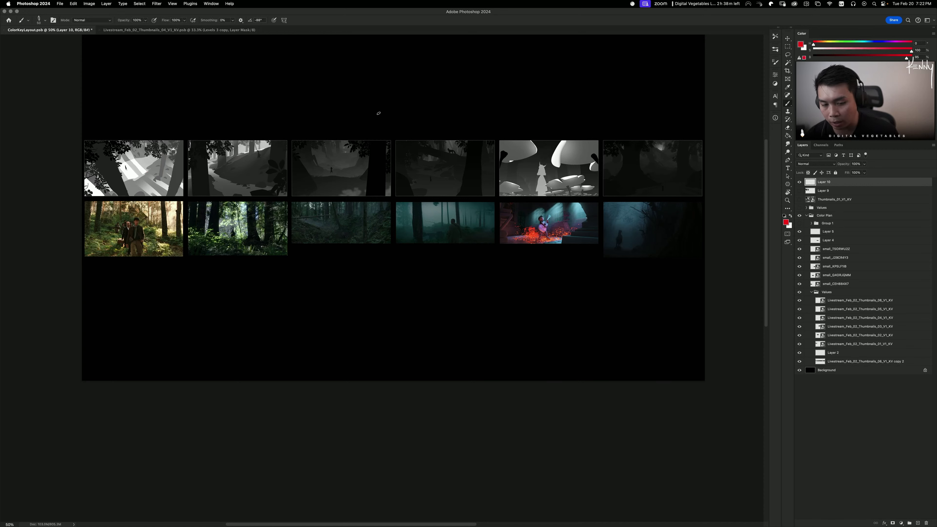
mouse_move(432, 225)
mouse_down()
mouse_move(403, 252)
mouse_move(480, 218)
mouse_move(442, 227)
mouse_up()
key(super+z)
mouse_move(577, 237)
mouse_down()
mouse_move(523, 282)
mouse_move(525, 232)
mouse_up()
key(super+z)
mouse_move(670, 232)
mouse_down()
mouse_move(671, 269)
mouse_move(662, 251)
mouse_up()
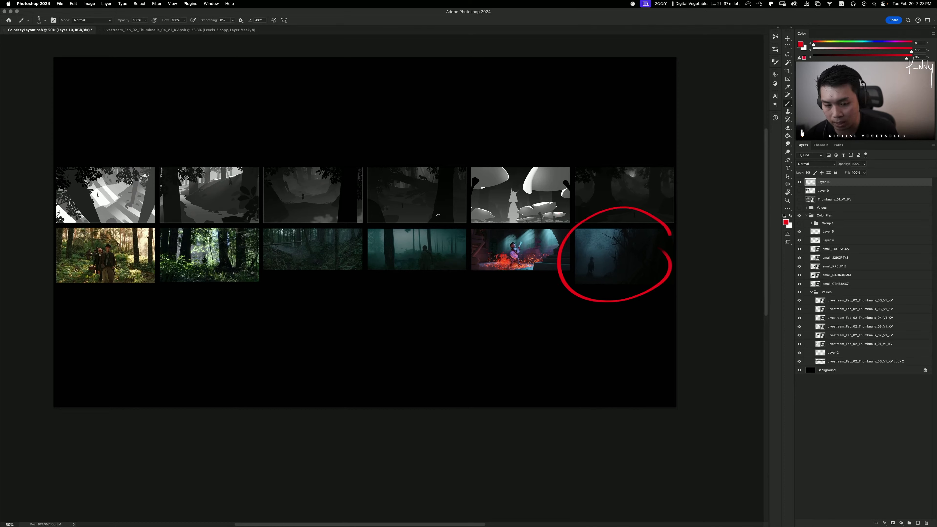
key(super+z)
Step: Circle the fifth reference photo and draw a red arrow pointing up at it from below, undoing all the strokes
drag(572, 222, 539, 213)
mouse_move(531, 356)
mouse_down()
mouse_move(529, 314)
mouse_move(523, 319)
mouse_up()
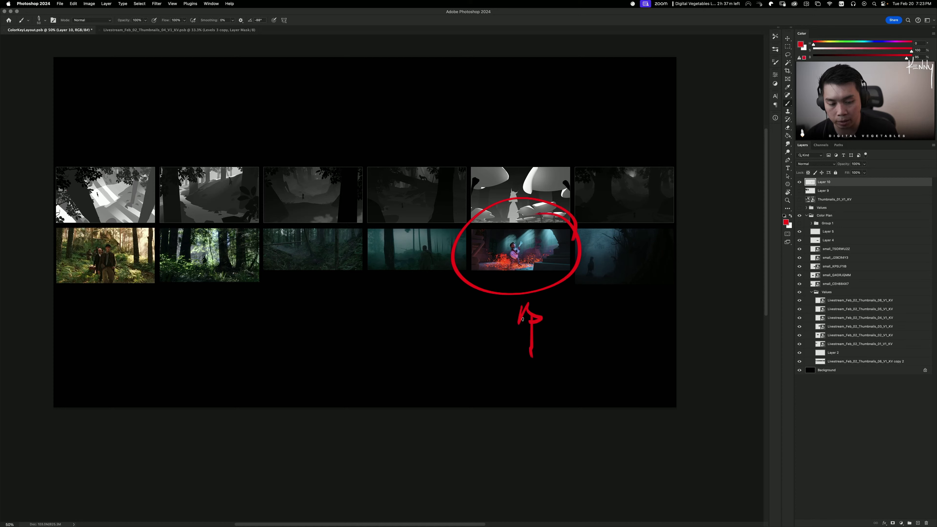
key(super+z)
key(super+z)
key(super+z)
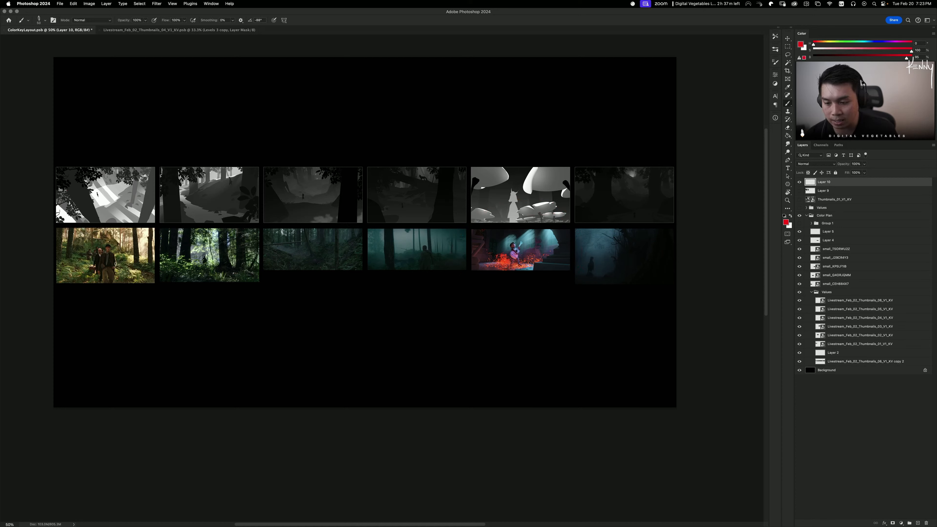
Step: Draw a red line from the first to the fourth reference photo and mark the fourth and third photos, undoing every stroke
drag(114, 264, 452, 265)
key(super+z)
mouse_move(406, 236)
mouse_down()
mouse_move(295, 294)
mouse_move(436, 255)
mouse_move(221, 315)
mouse_move(401, 257)
mouse_up()
key(super+z)
key(super+z)
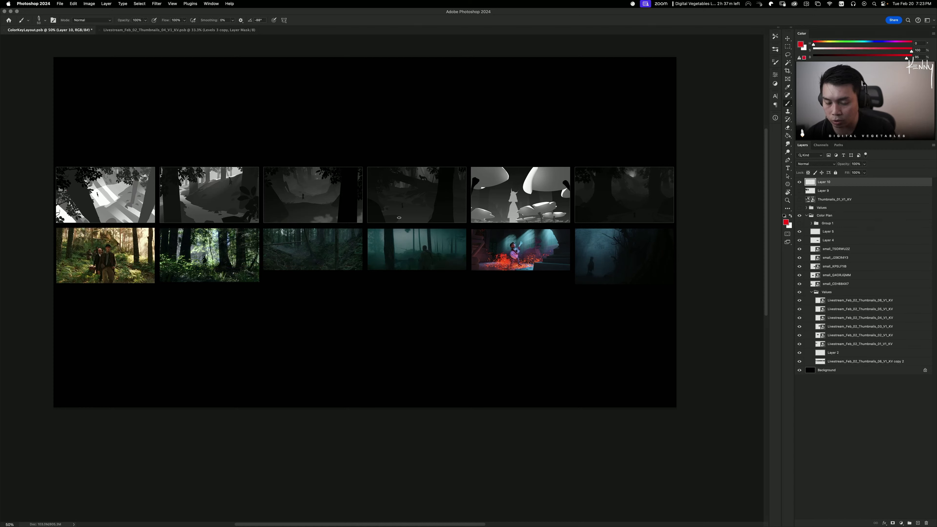
mouse_move(314, 242)
mouse_down()
mouse_move(370, 225)
mouse_move(364, 251)
mouse_up()
key(super+z)
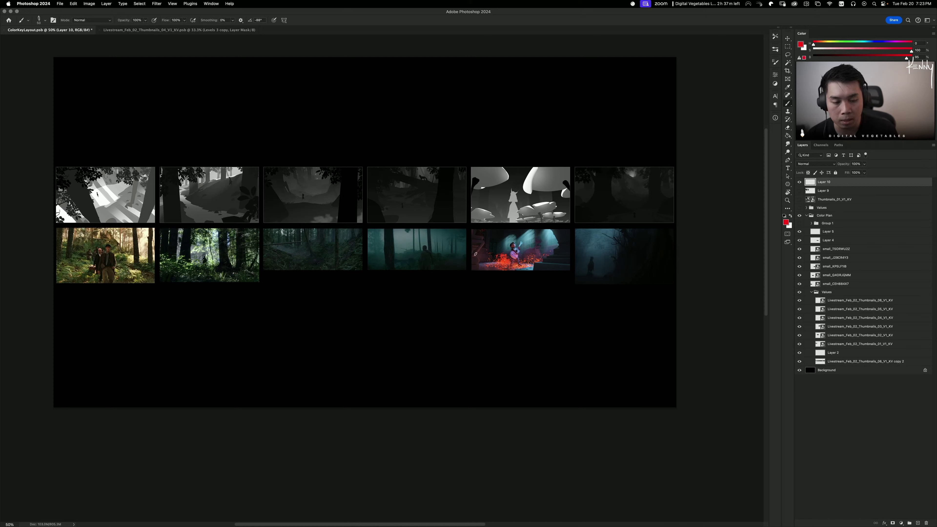
Step: Draw a curved red arrow from the first reference photo to the fifth one, undoing it
mouse_move(137, 271)
mouse_down()
mouse_move(387, 346)
mouse_move(492, 286)
mouse_move(490, 303)
mouse_up()
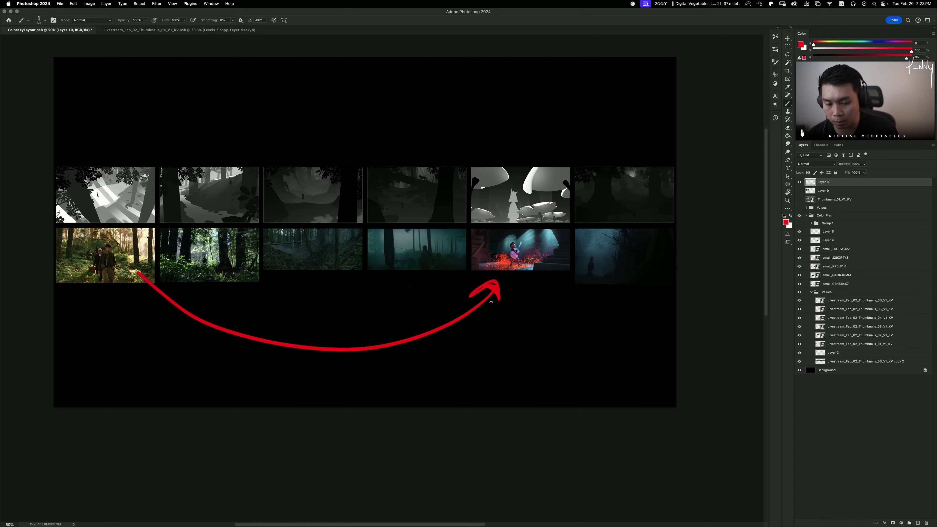
key(super+z)
key(super+z)
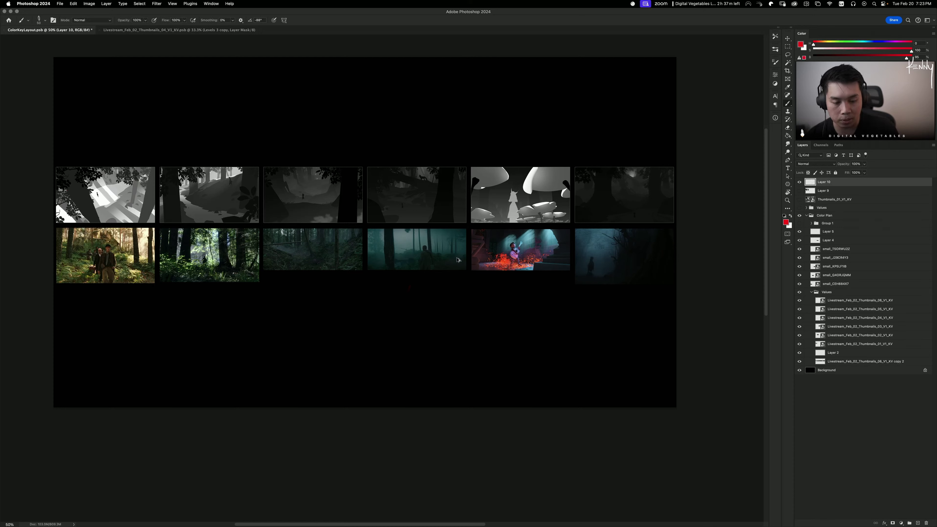
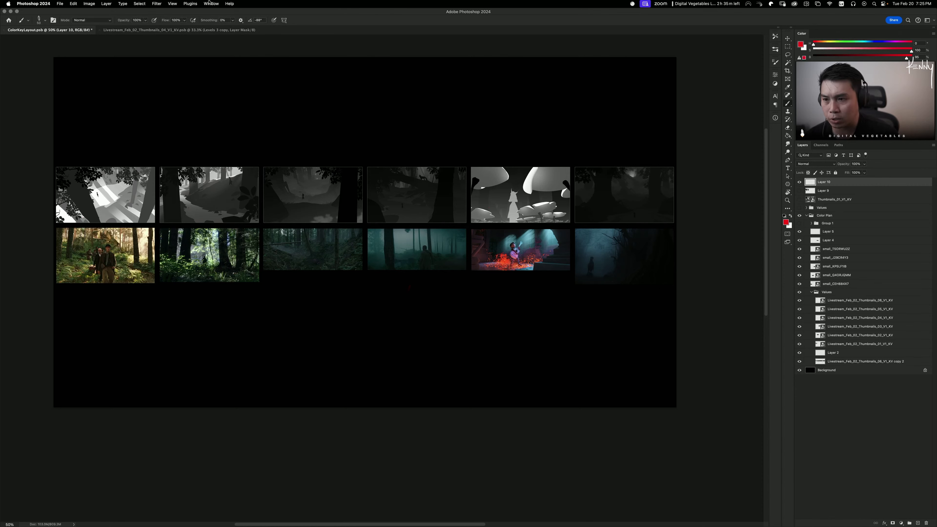
Step: Switch to the fourth thumbnail document and toggle the visibility of Layer 91 and Layer 93 to examine the foreground tree and its foliage
click(191, 30)
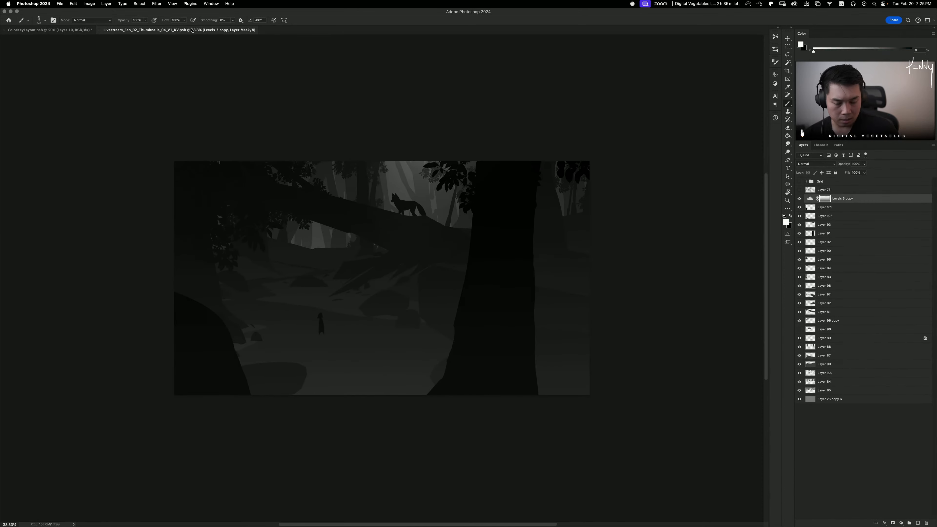
key(super+minus)
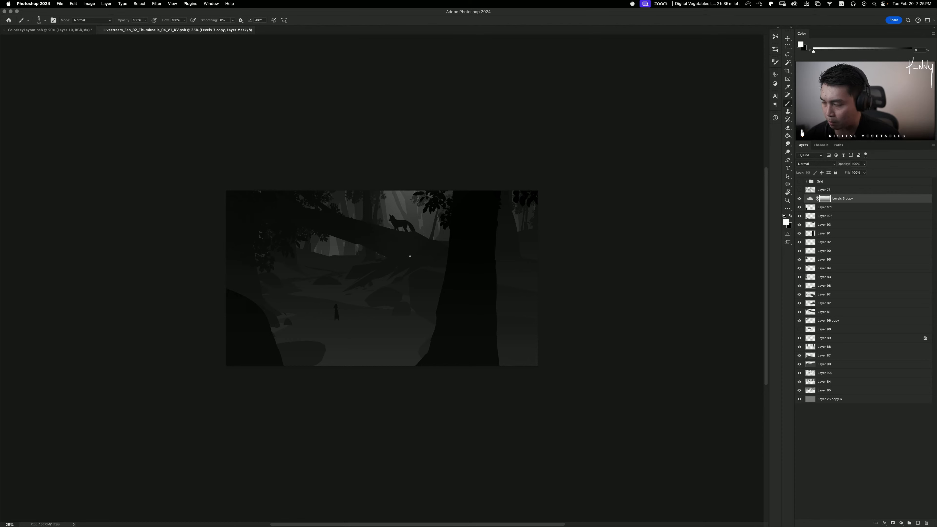
click(799, 233)
click(799, 234)
click(799, 233)
click(800, 233)
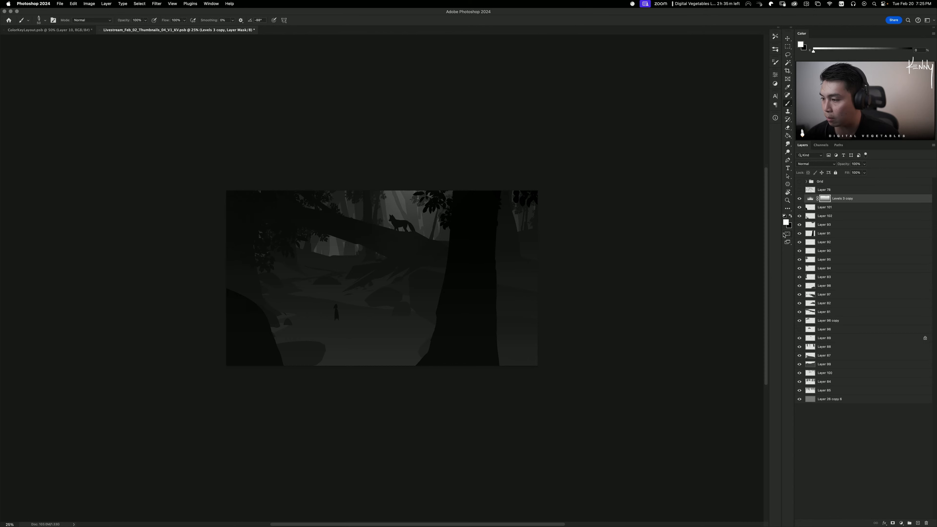
click(800, 233)
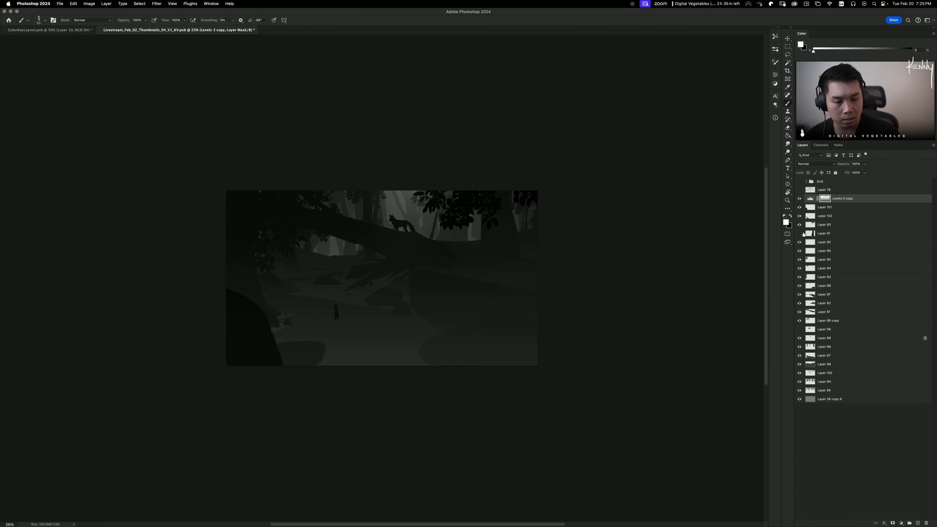
click(800, 233)
click(800, 233)
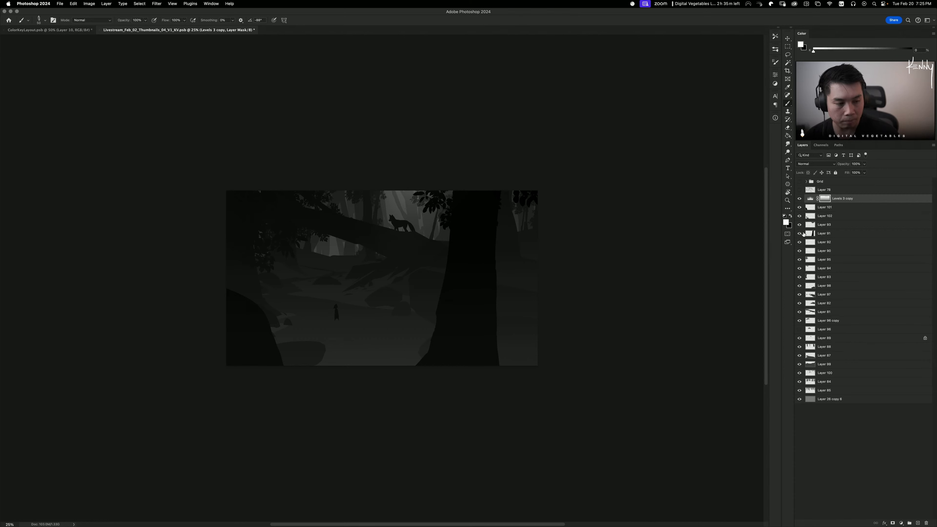
click(799, 233)
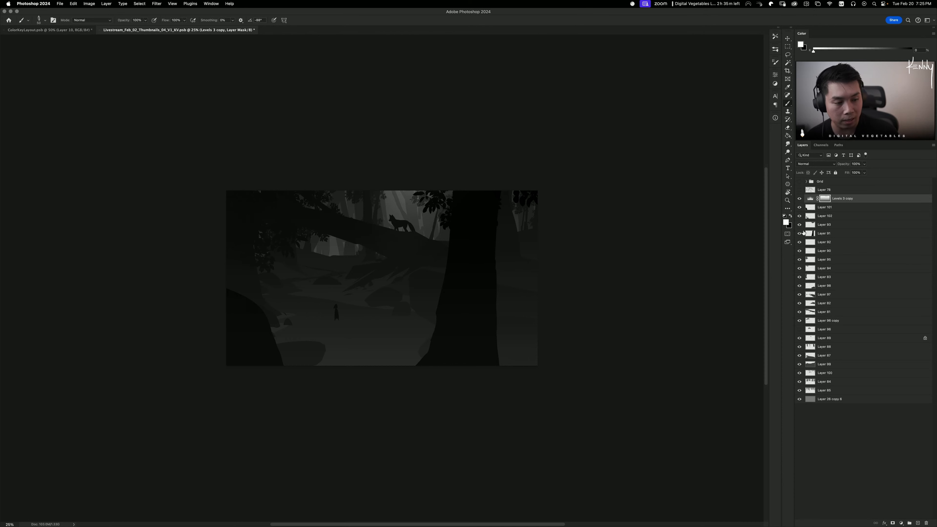
click(799, 224)
click(799, 224)
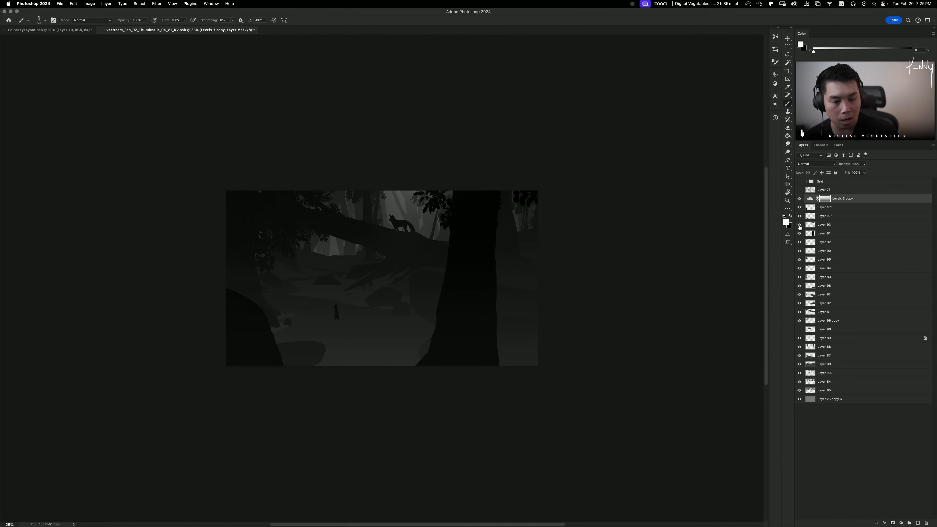
Step: Check the color key layout, return to the fourth thumbnail and compare it with and without the Levels 3 copy adjustment, leaving the adjustment hidden
click(26, 30)
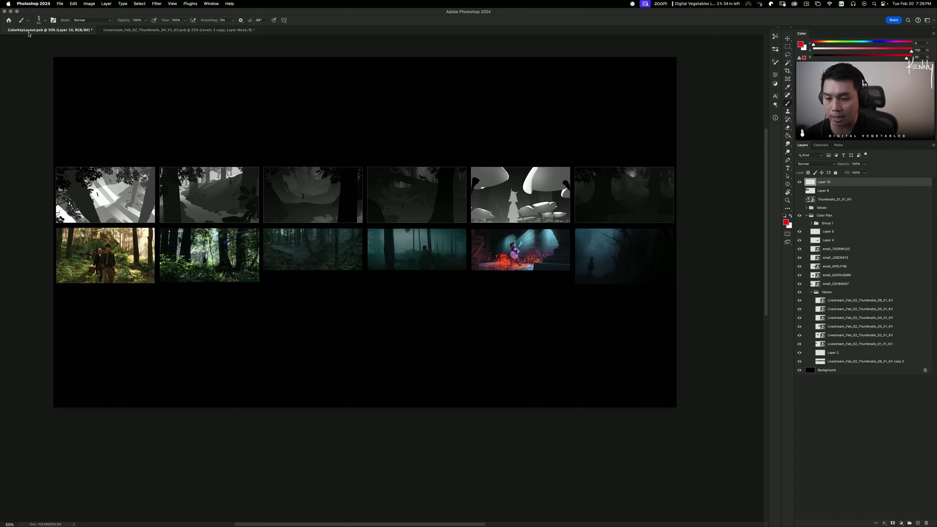
click(125, 30)
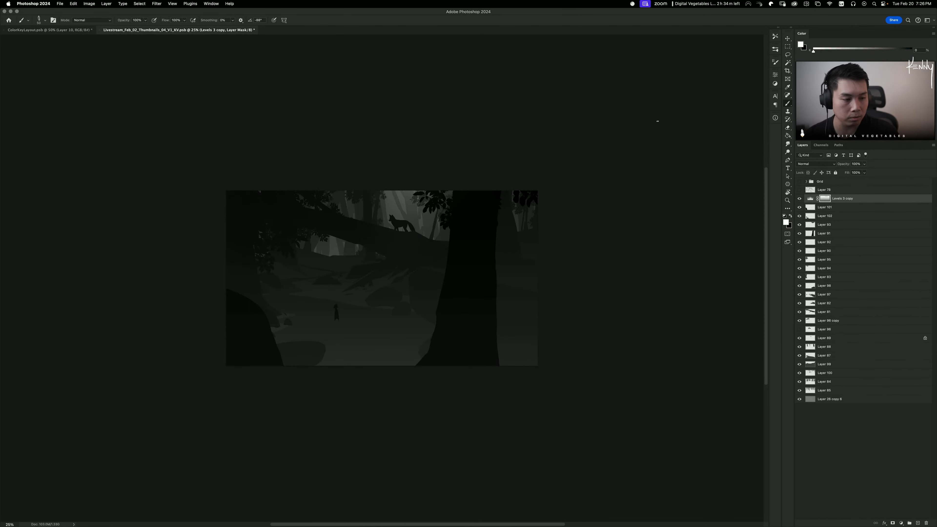
click(799, 199)
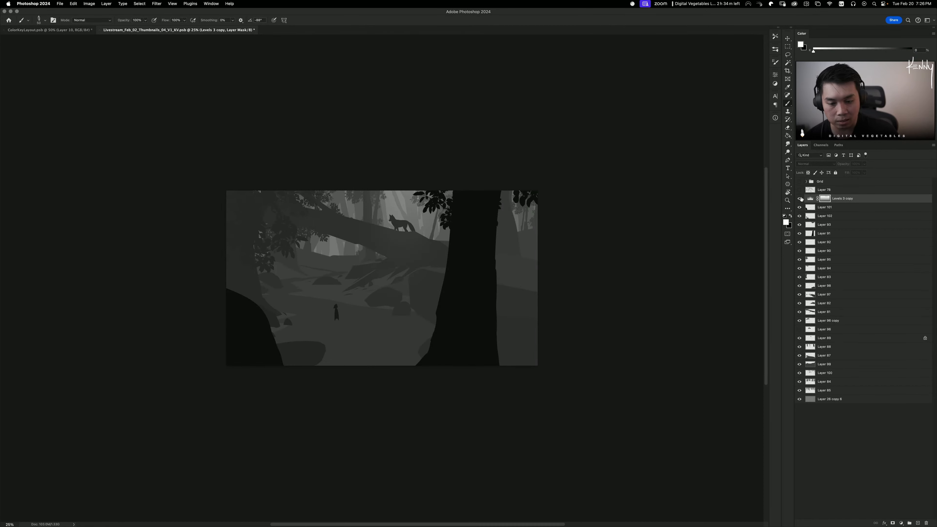
click(800, 198)
click(799, 199)
click(800, 199)
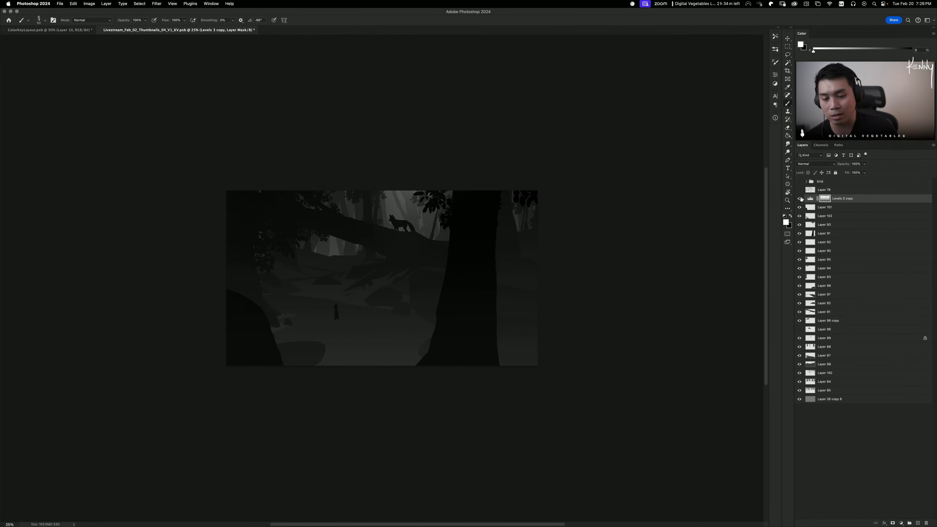
click(799, 198)
click(799, 198)
click(800, 199)
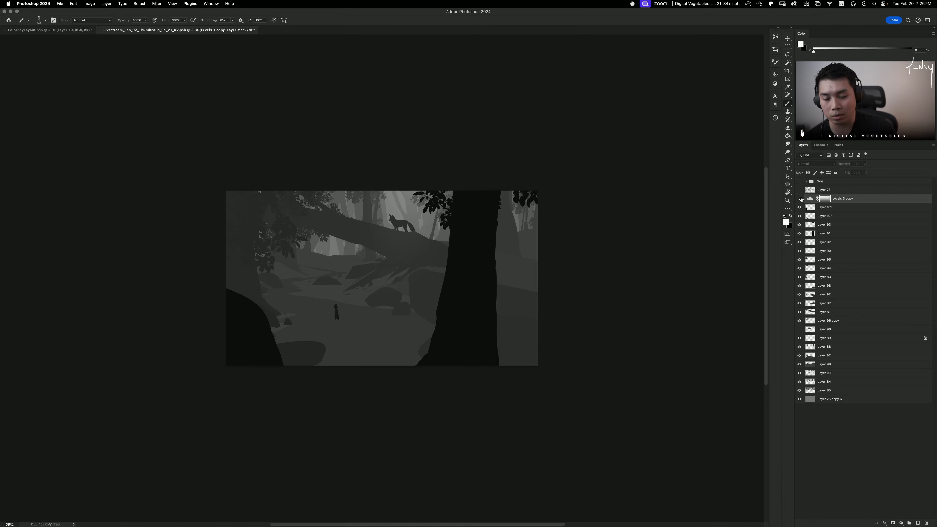
click(799, 199)
click(800, 198)
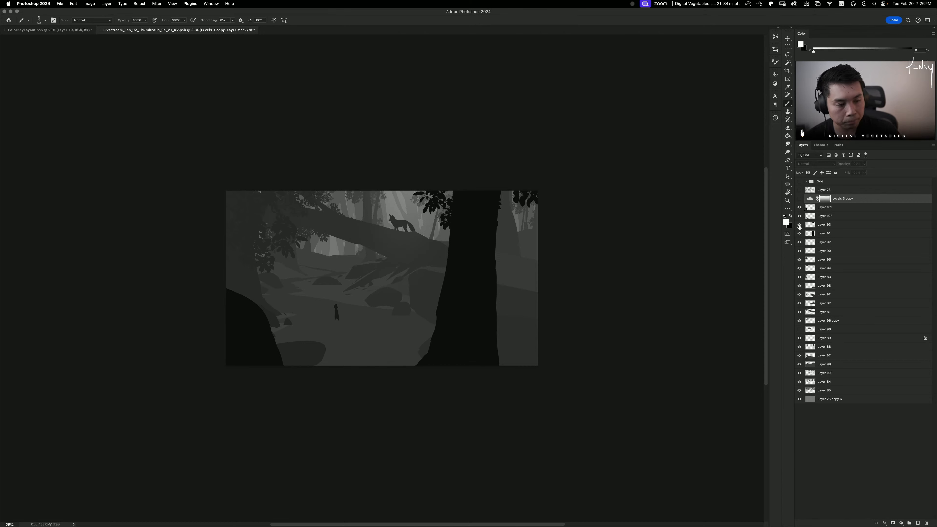
Step: Toggle Layer 93 and Layer 91 off and on to examine what each contributes to the foreground without the levels adjustment
click(800, 225)
click(800, 225)
click(799, 235)
click(799, 235)
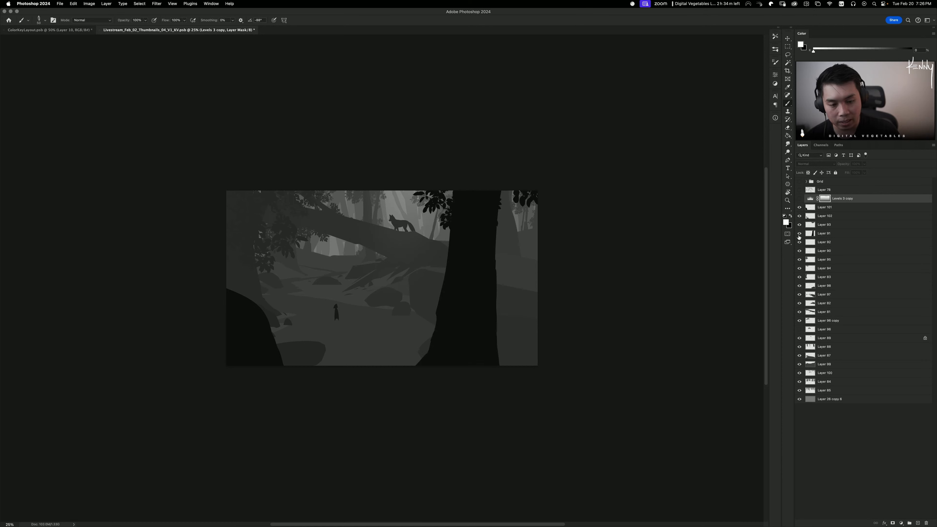
click(800, 236)
click(799, 236)
click(799, 226)
click(799, 226)
Step: Select Layer 93 and try deleting it, undo that change, and recheck the visibility of Layer 93 and Layer 91
click(829, 226)
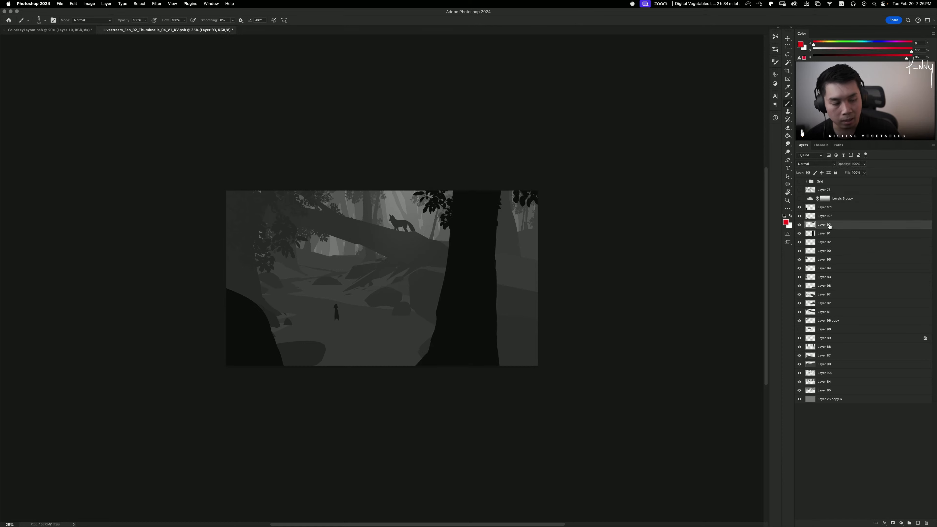
click(797, 226)
click(799, 233)
click(799, 233)
key(Delete)
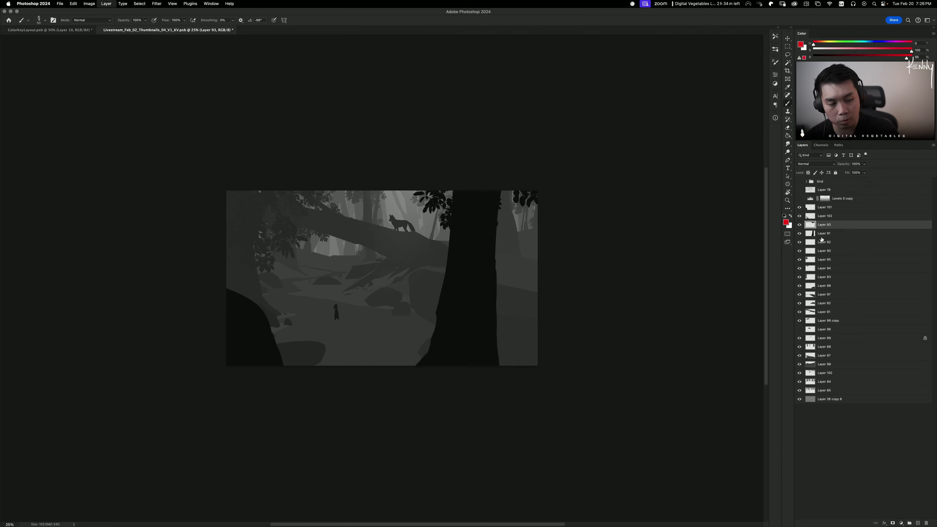
click(800, 226)
click(800, 225)
click(800, 225)
click(800, 225)
key(super+z)
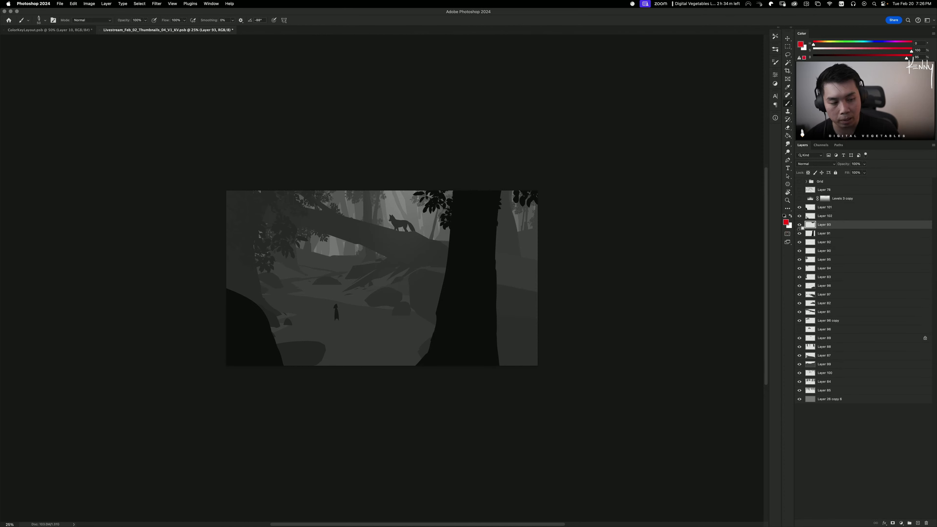
click(799, 234)
click(799, 233)
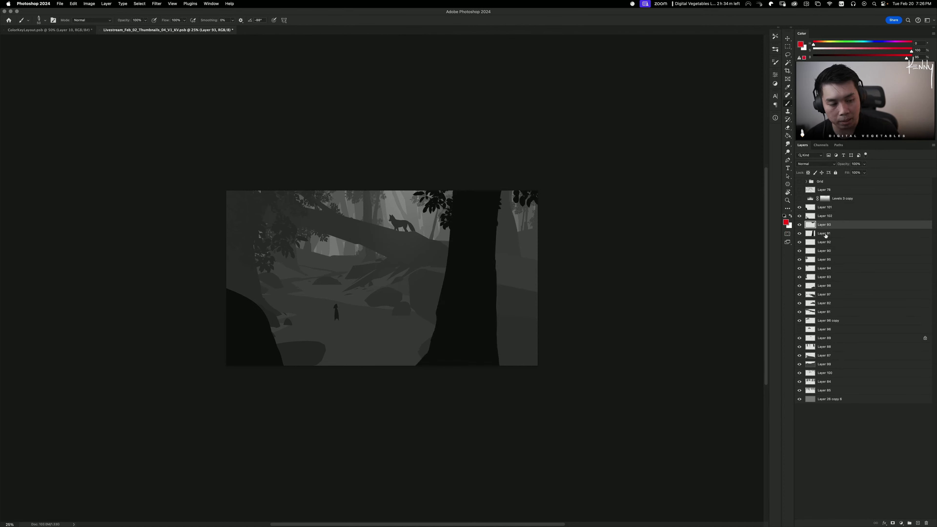
Step: Demonstrate filling the foreground trunk with green on a new layer clipped to Layer 91, and remove that layer
click(825, 234)
key(super+alt+shift+n)
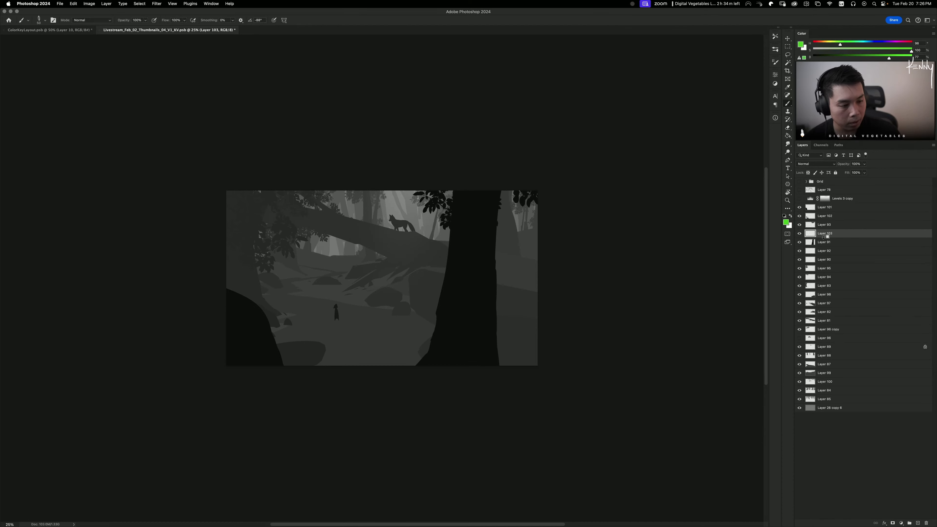
key(super+alt+g)
key(g)
click(448, 254)
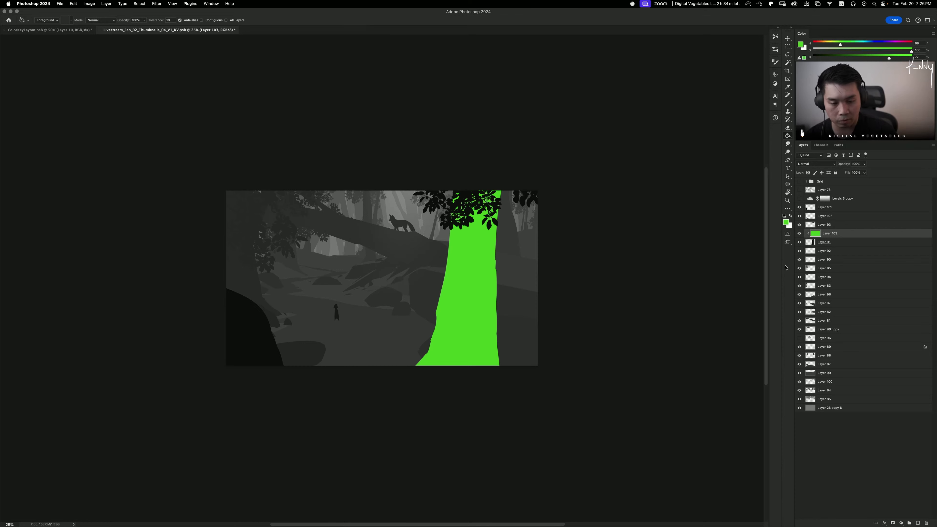
key(BackSpace)
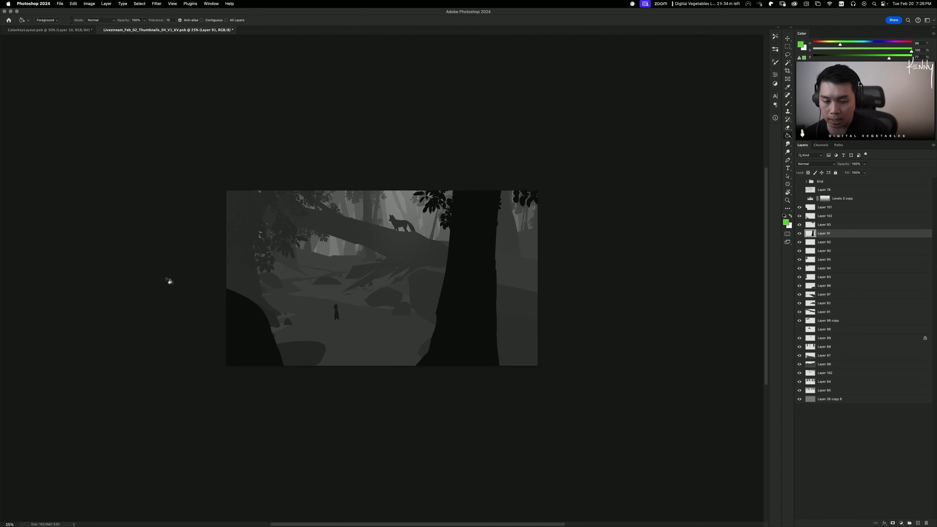
Step: Try a Magic Wand selection of the left-hand tree and foliage from Layer 101, and clear the selection
click(827, 207)
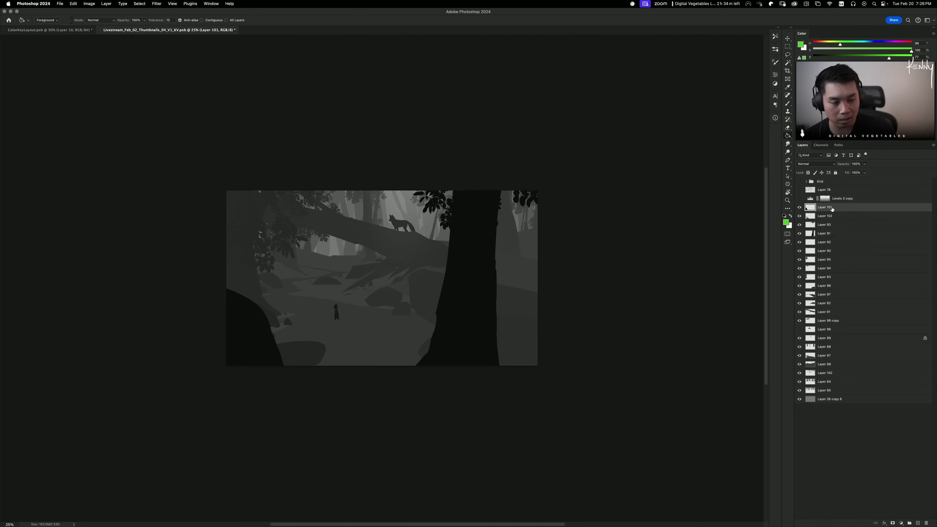
key(w)
click(257, 244)
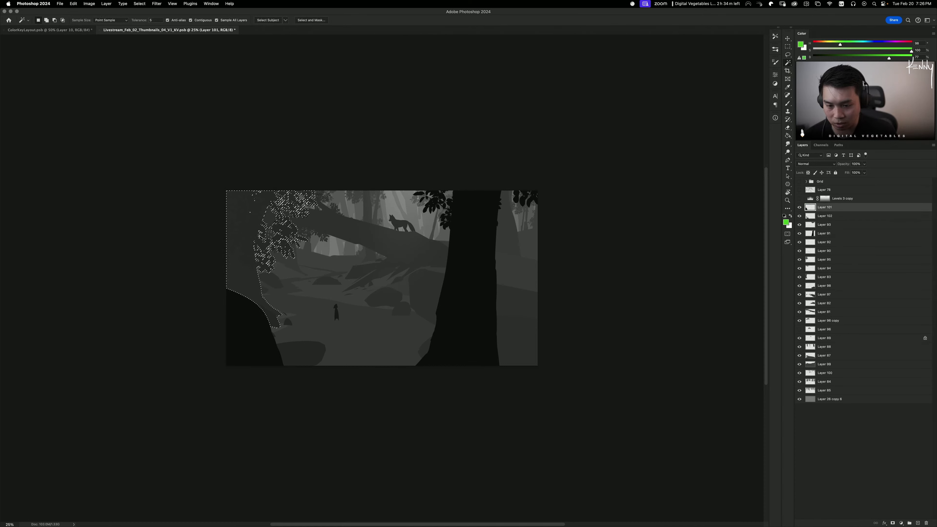
click(403, 264)
key(super+d)
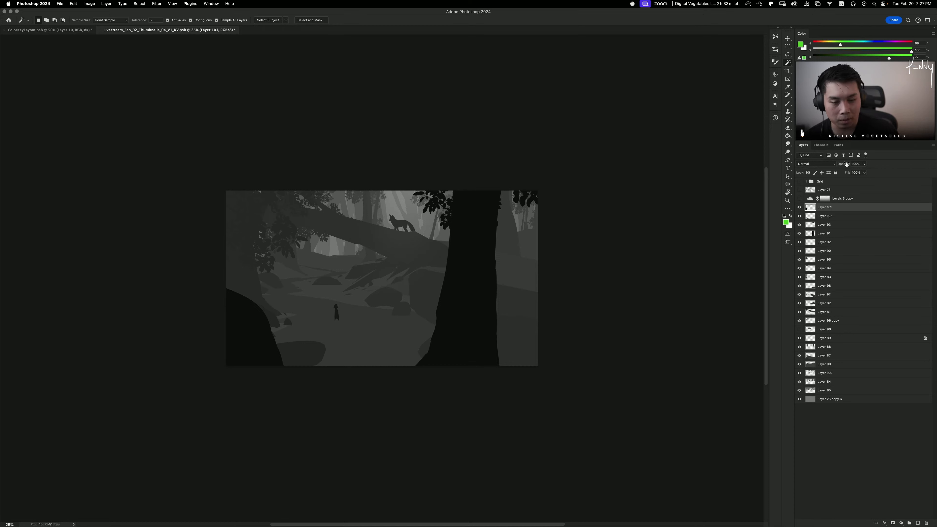
Step: Toggle Layer 91 off and on to examine the foreground trunk, and check Layer 93 and Layer 101
click(799, 233)
click(799, 233)
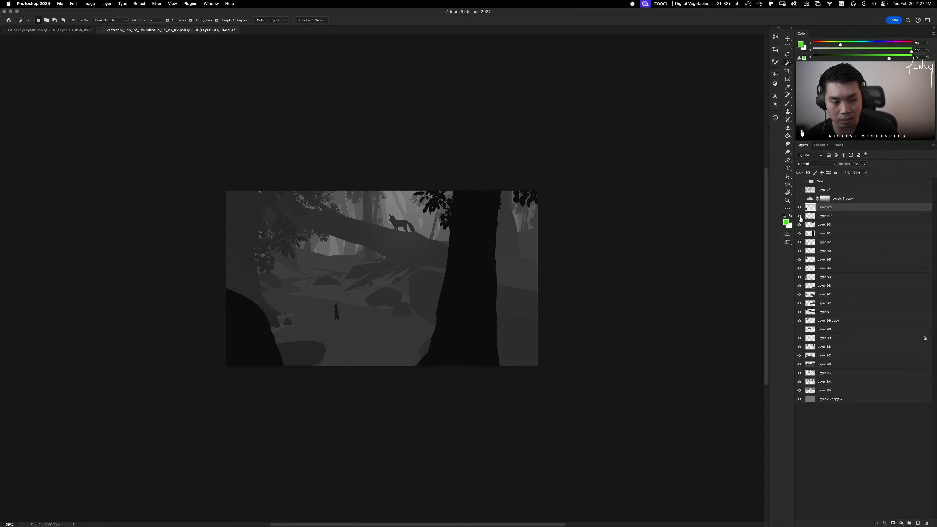
click(800, 234)
click(799, 233)
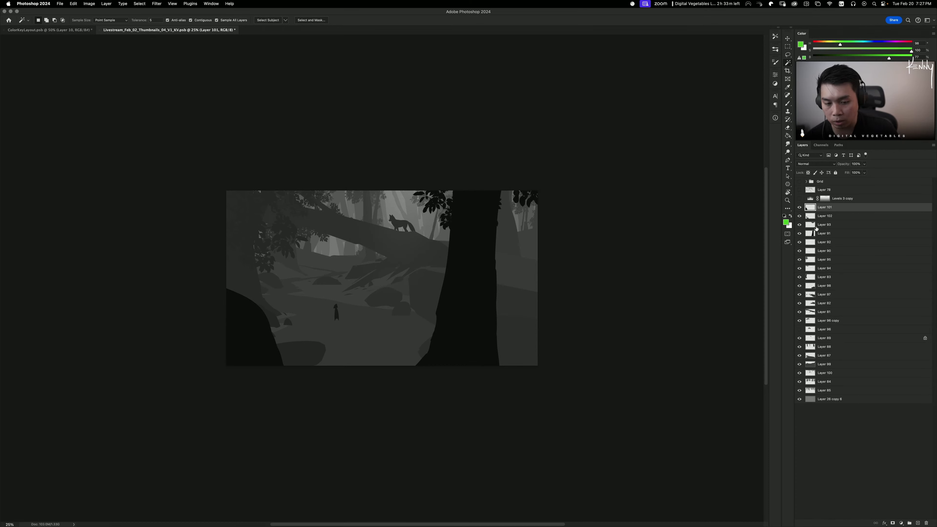
click(816, 227)
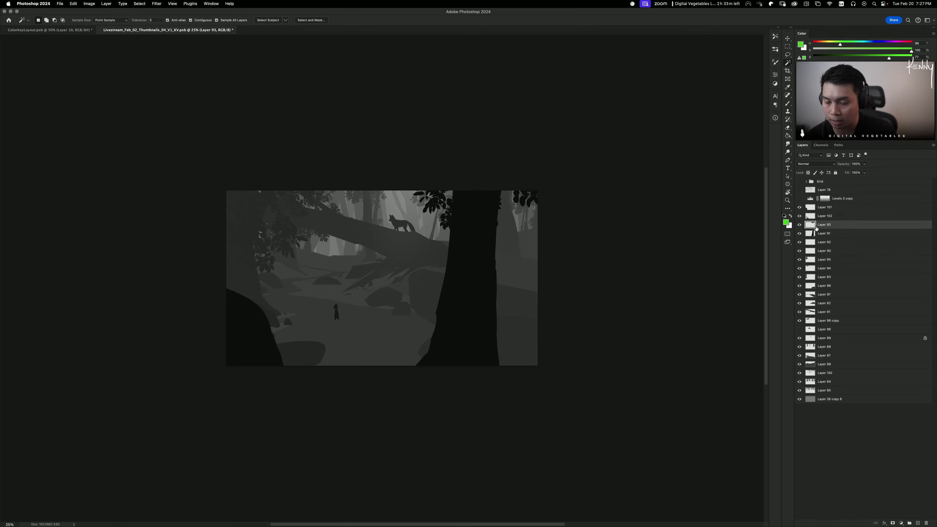
click(826, 208)
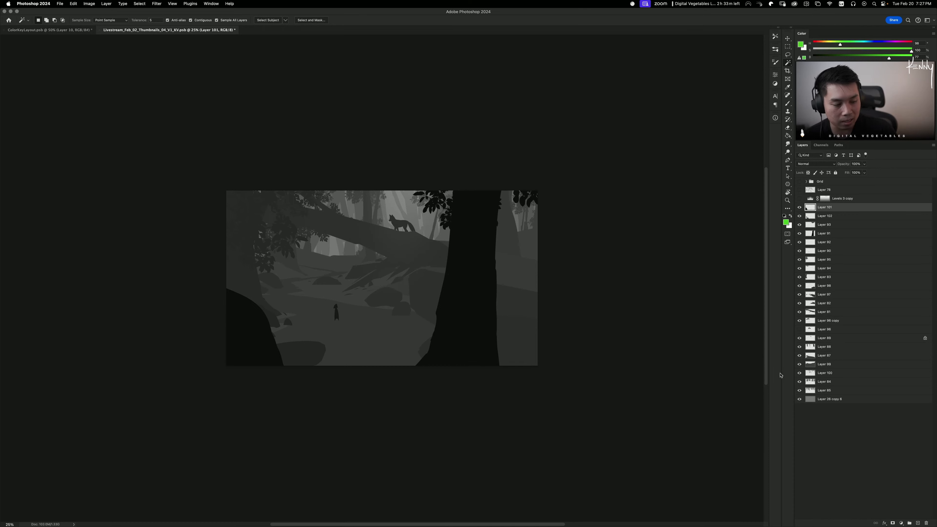
Step: Toggle Layer 99 off and on repeatedly to examine its contribution to the background, and select Layer 87
click(799, 364)
click(799, 365)
click(800, 364)
click(800, 364)
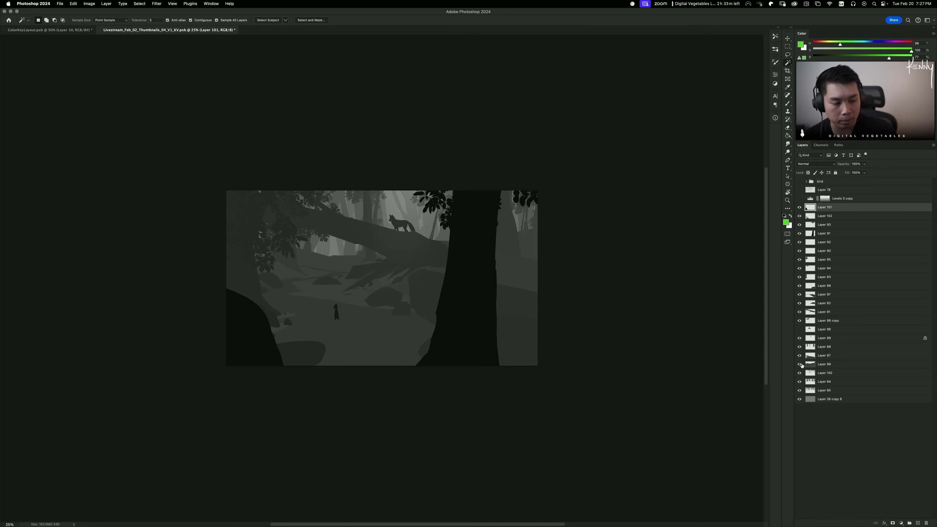
click(799, 363)
click(800, 364)
click(800, 363)
click(800, 363)
click(821, 358)
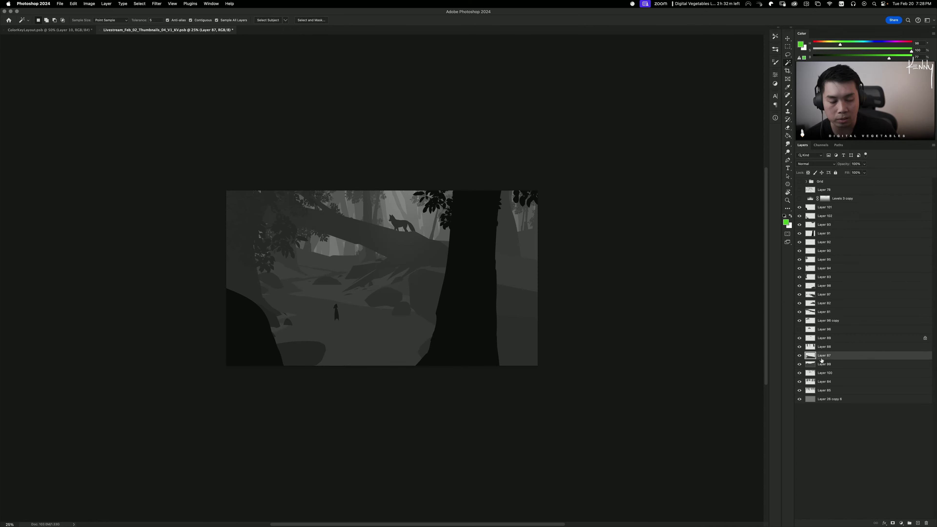
Step: Show the line sketch on Layer 78 and add a solid white layer directly beneath it, above Levels 3 copy
click(799, 190)
click(847, 202)
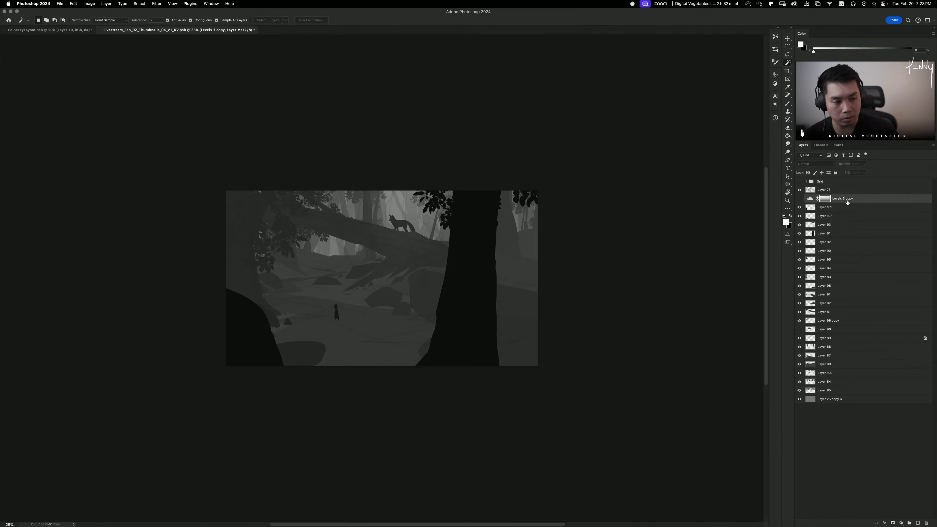
key(shift+super+n)
key(Return)
key(d)
key(g)
click(380, 246)
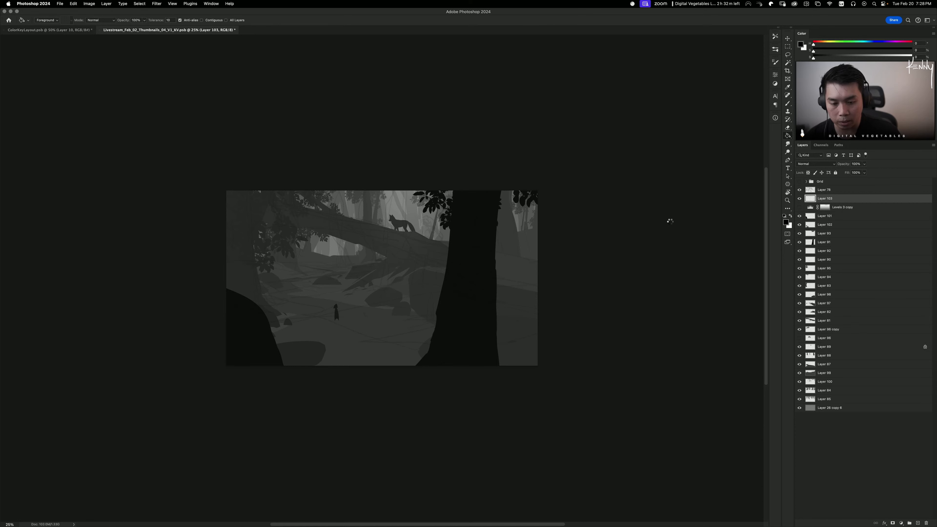
key(super+i)
Step: Group the line sketch with its white backing layer and hide the group
click(824, 190)
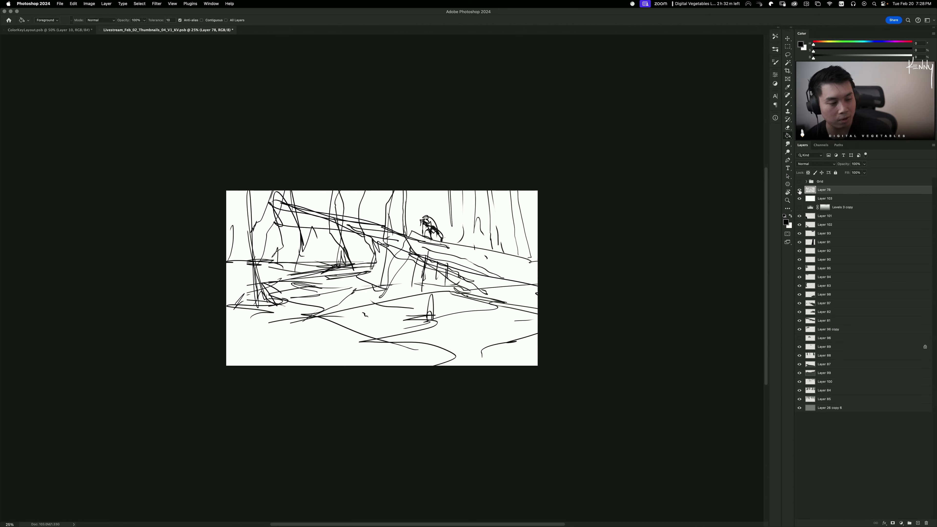
shift+click(829, 196)
key(super+g)
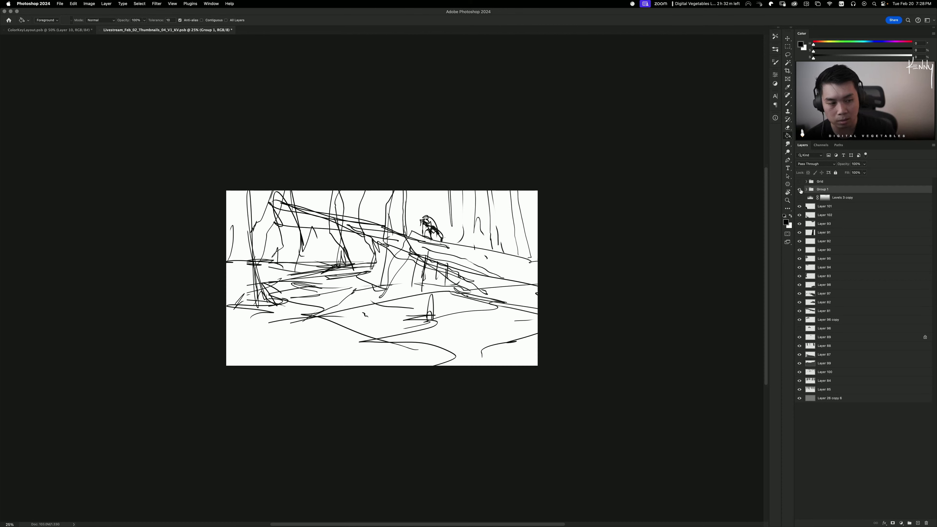
click(800, 189)
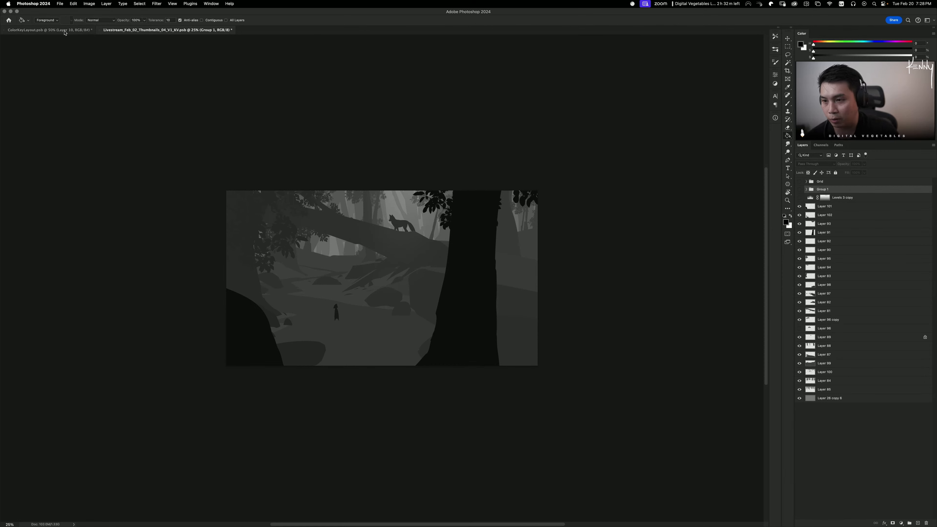
Step: Check the color key layout, and open the teal forest photo small_J29CR4Y3.jpg as its own document at 300% zoom
click(64, 30)
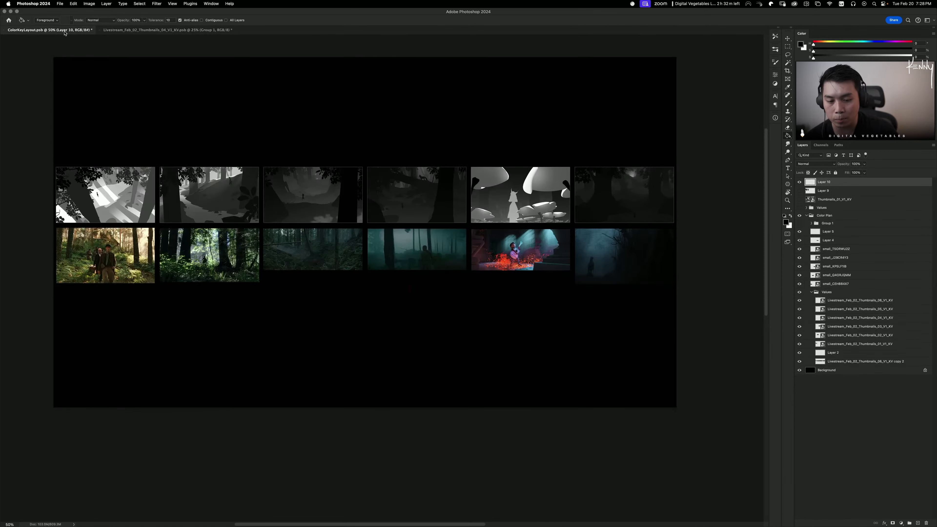
click(155, 33)
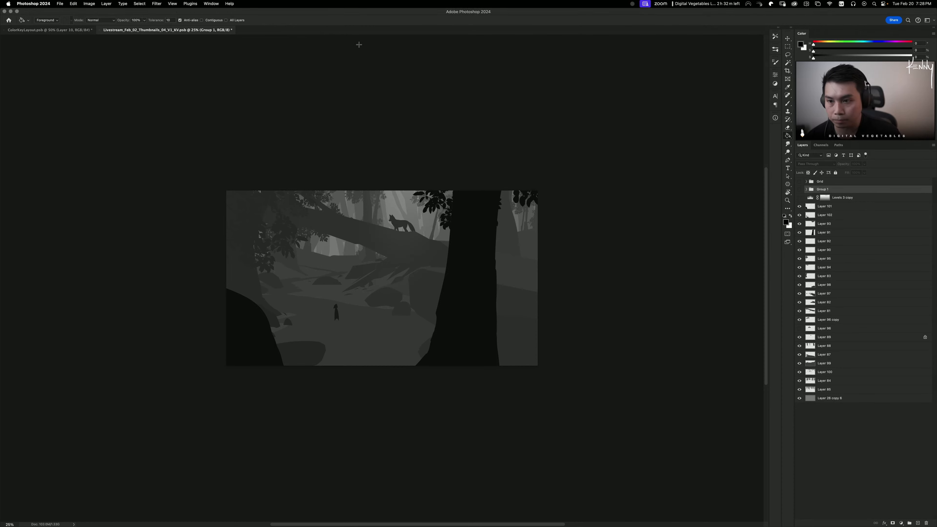
click(316, 516)
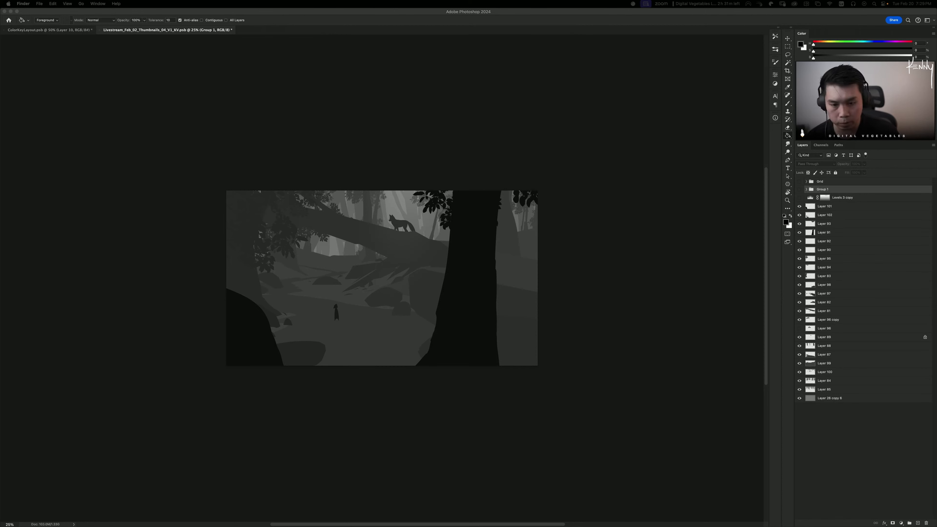
click(67, 33)
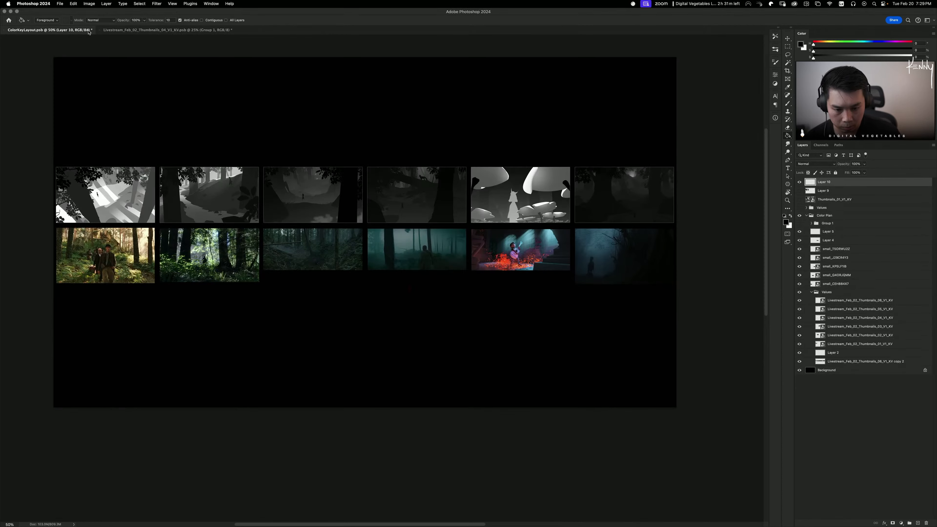
click(189, 31)
drag(936, 199, 281, 31)
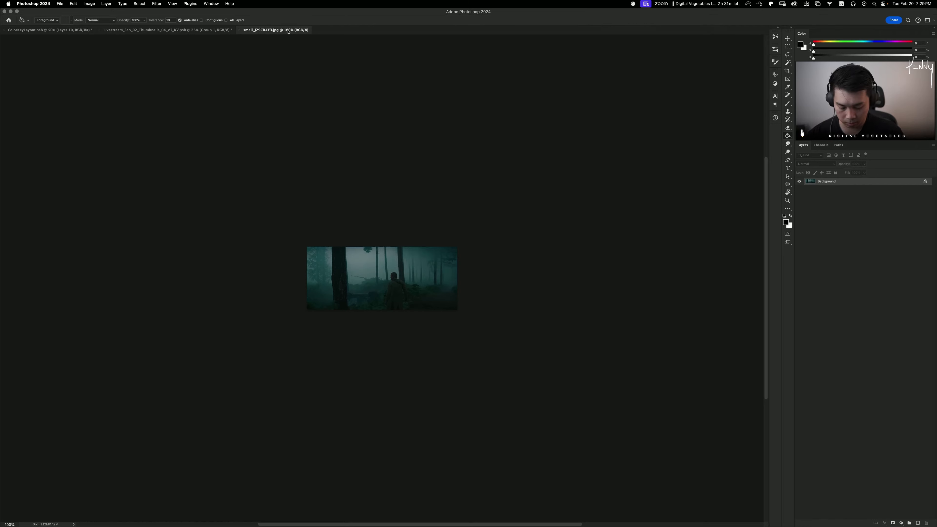
key(super+equal)
key(super+equal)
key(super+equal)
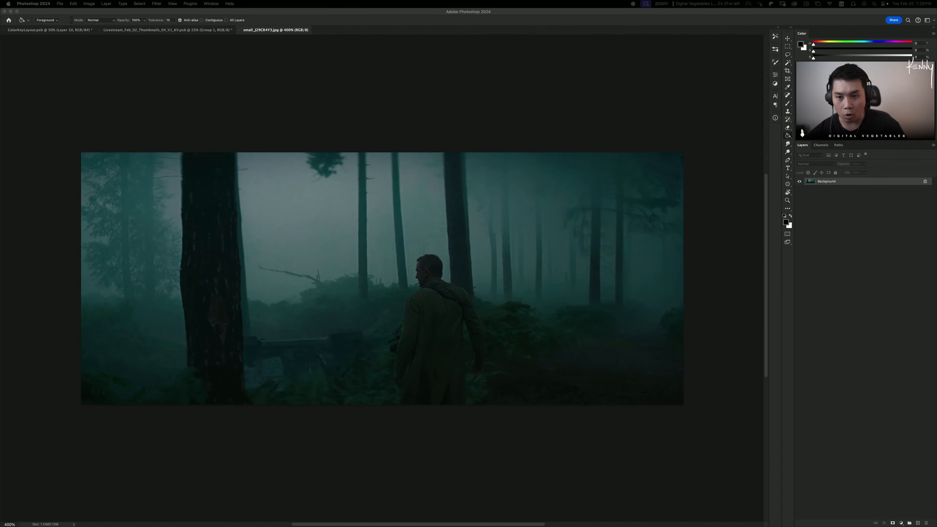
click(447, 122)
key(super+minus)
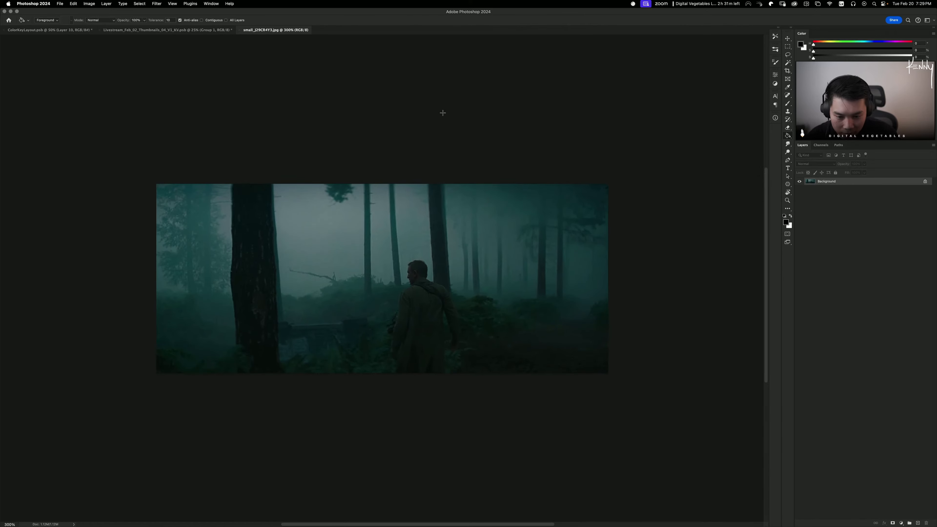
Step: Float the reference photo and the fourth thumbnail in separate windows near each other, at 200% and 33.33% zoom
drag(259, 29, 62, 75)
drag(162, 27, 402, 123)
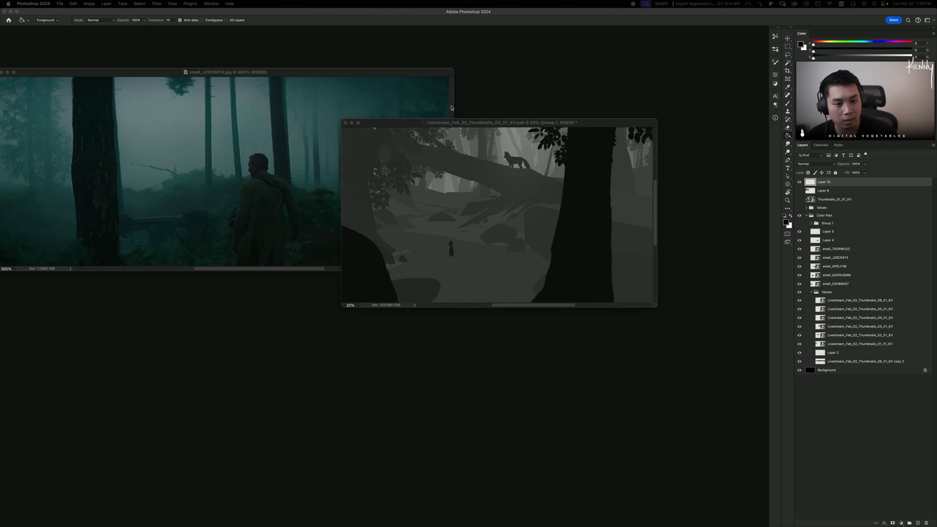
drag(407, 124, 383, 244)
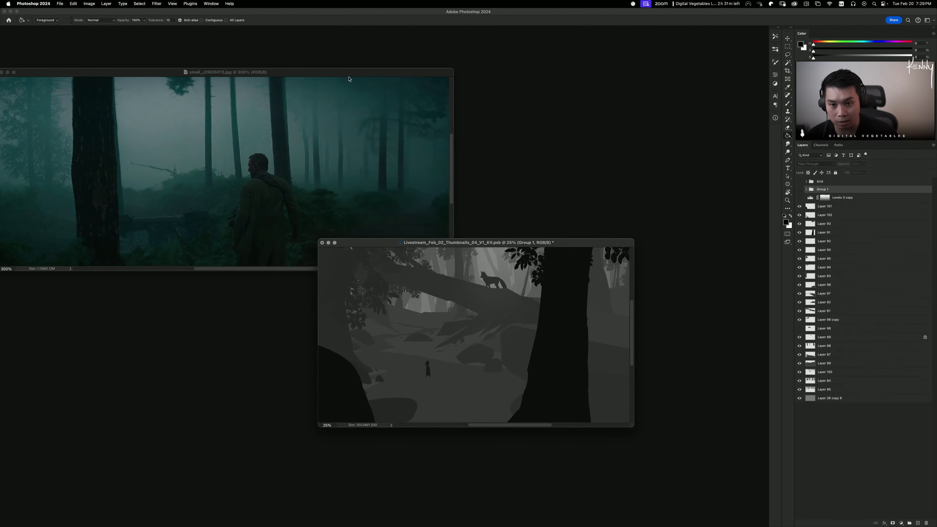
drag(349, 78, 378, 78)
key(super+minus)
key(super+minus)
key(super+equal)
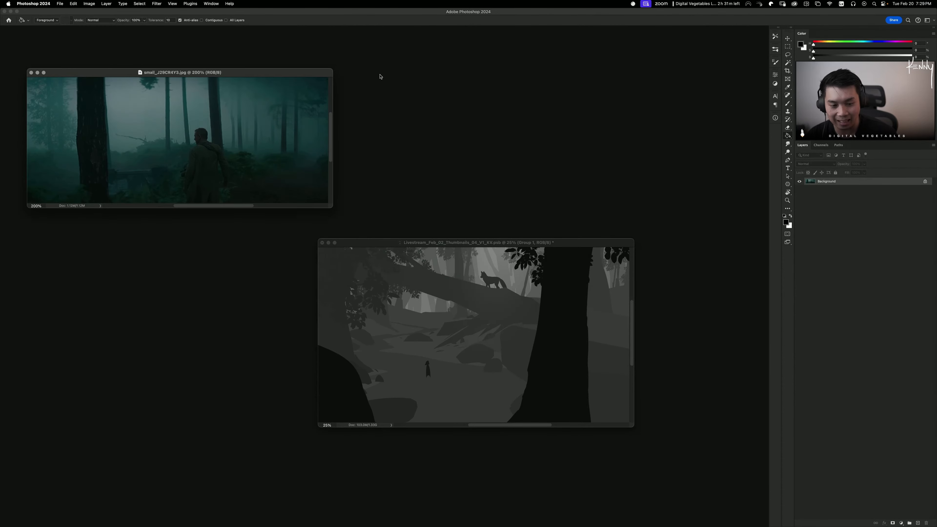
drag(483, 245, 296, 221)
key(super+equal)
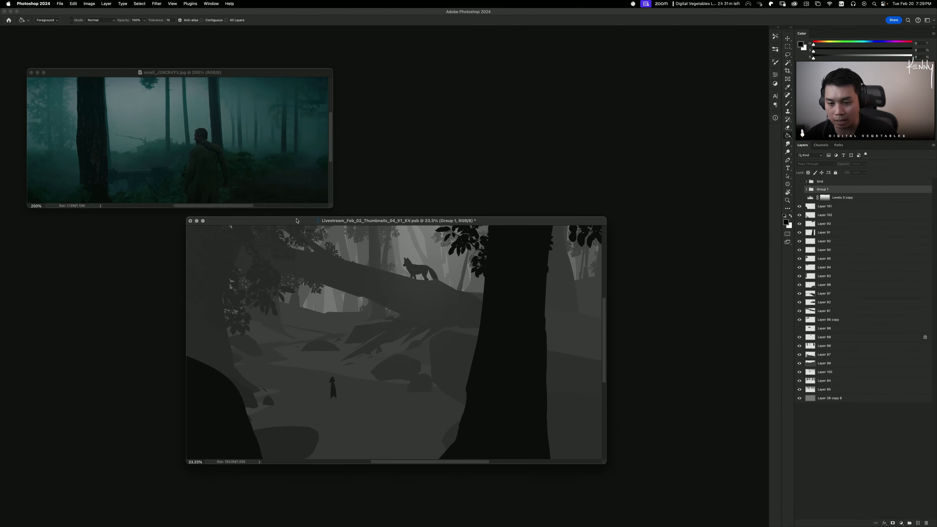
Step: Try tinting the foreground trunk on Layer 91 dark blue using Color Balance midtone levels of -66, 0 and +42
key(b)
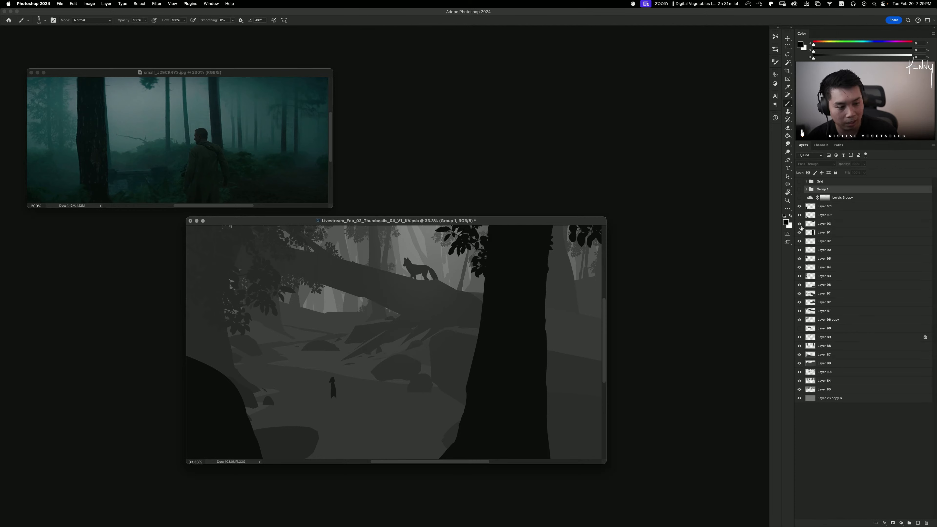
click(799, 232)
click(800, 233)
click(823, 232)
key(super+b)
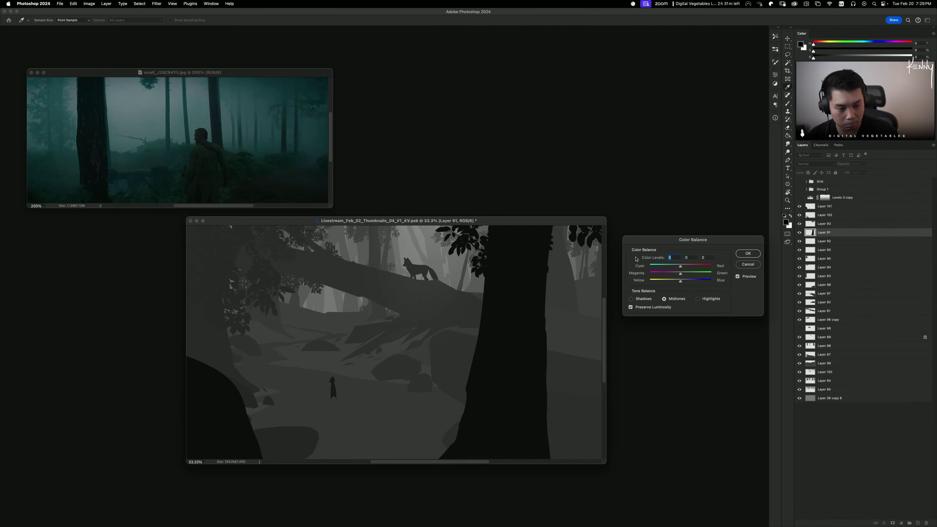
drag(681, 266, 693, 281)
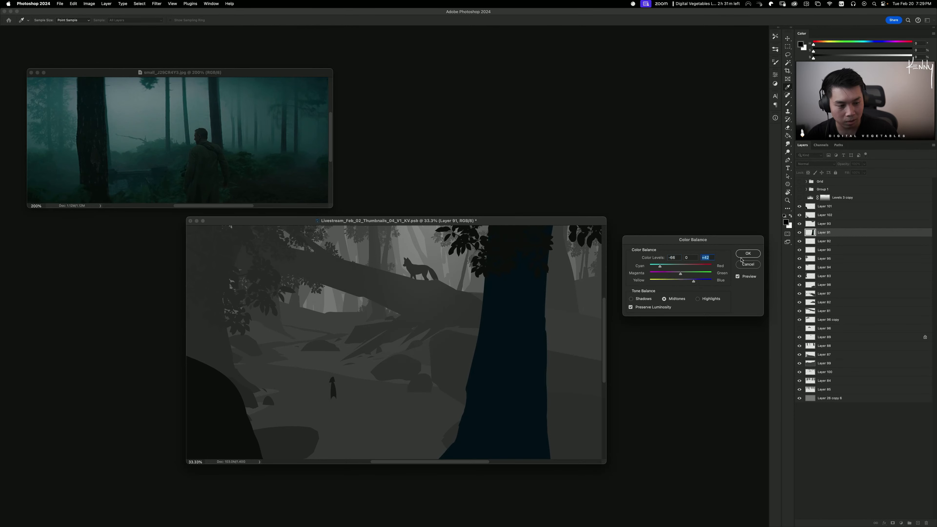
click(742, 257)
Step: Try shifting the trunk's hue toward teal with Hue/Saturation, and discard the tint experiment
key(super+u)
drag(670, 164, 665, 162)
key(Escape)
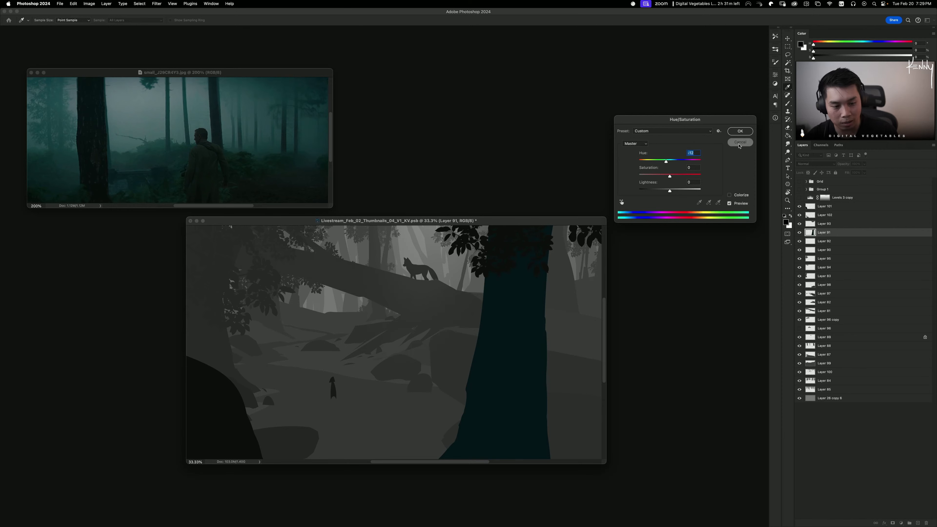
key(b)
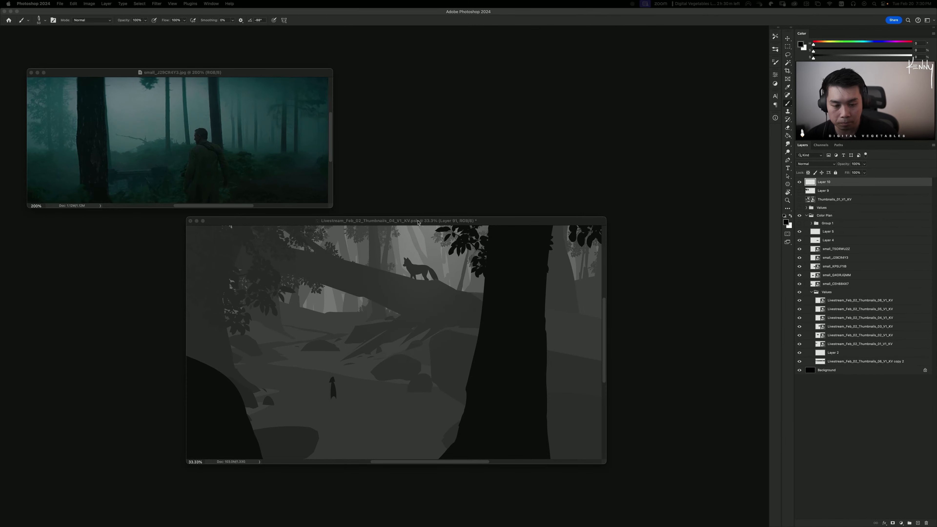
Step: Shift the thumbnail window slightly, and sample a muted teal from the misty background of the reference photo
drag(418, 221, 457, 225)
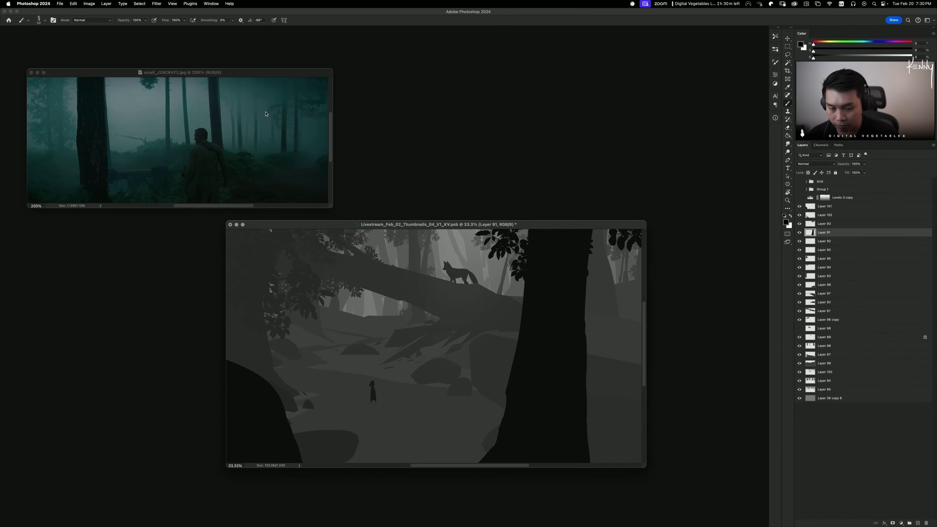
key(v)
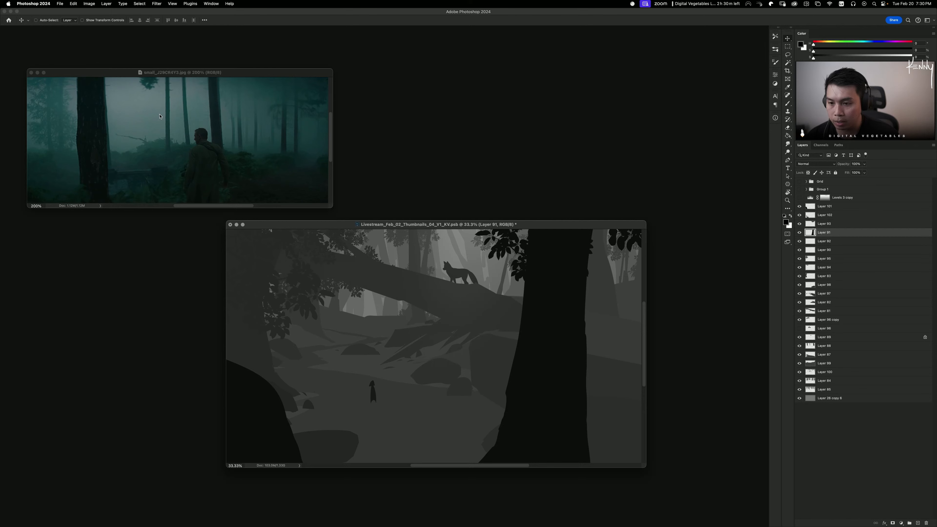
click(159, 116)
key(b)
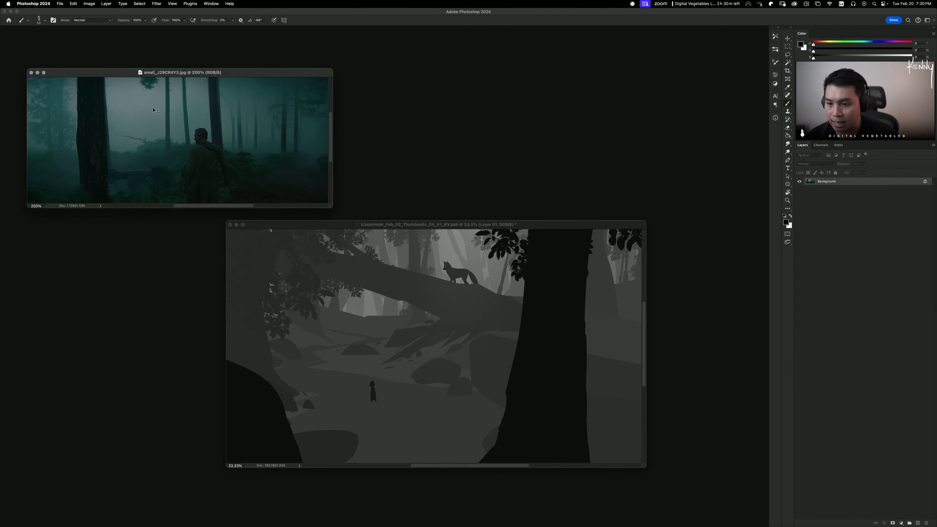
drag(155, 111, 225, 124)
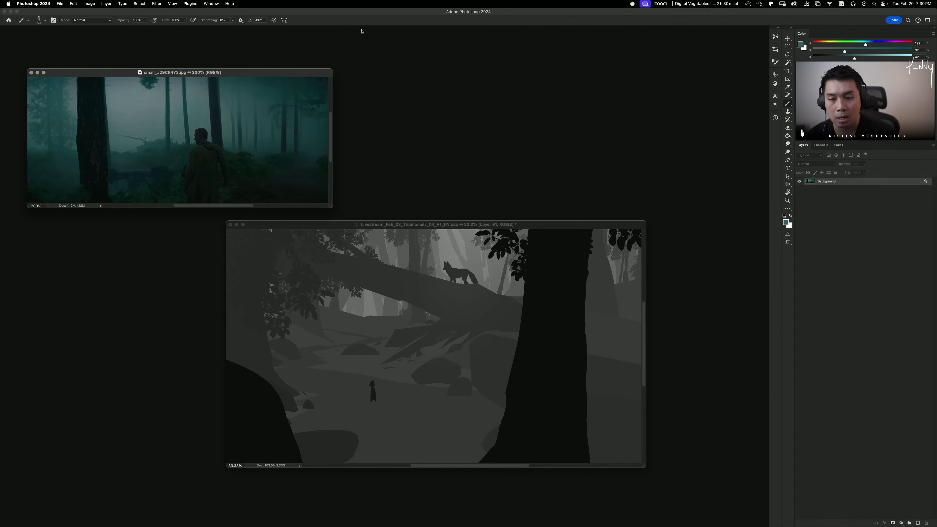
alt+click(309, 129)
alt+click(277, 134)
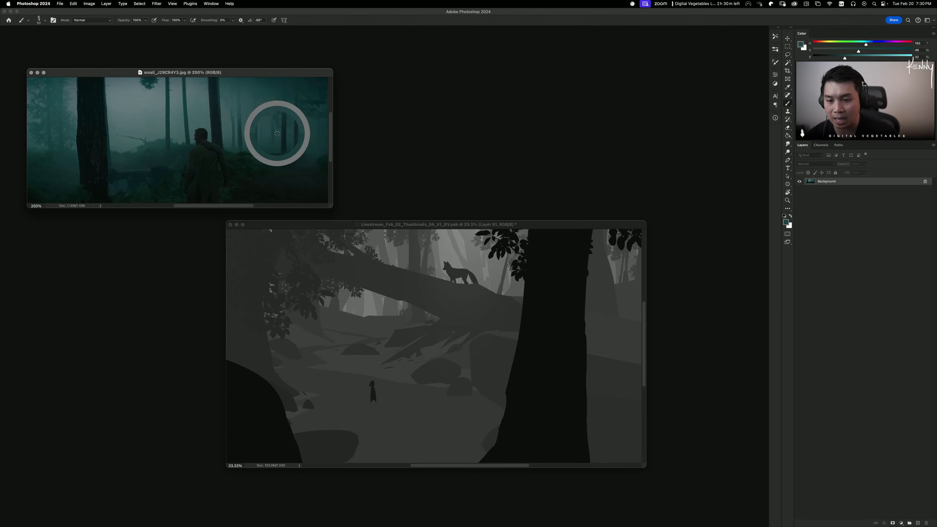
Step: Try filling the backmost layer, Layer 26 copy 6, with the sampled teal, compare its value in grayscale proof view, and undo the fill
click(532, 227)
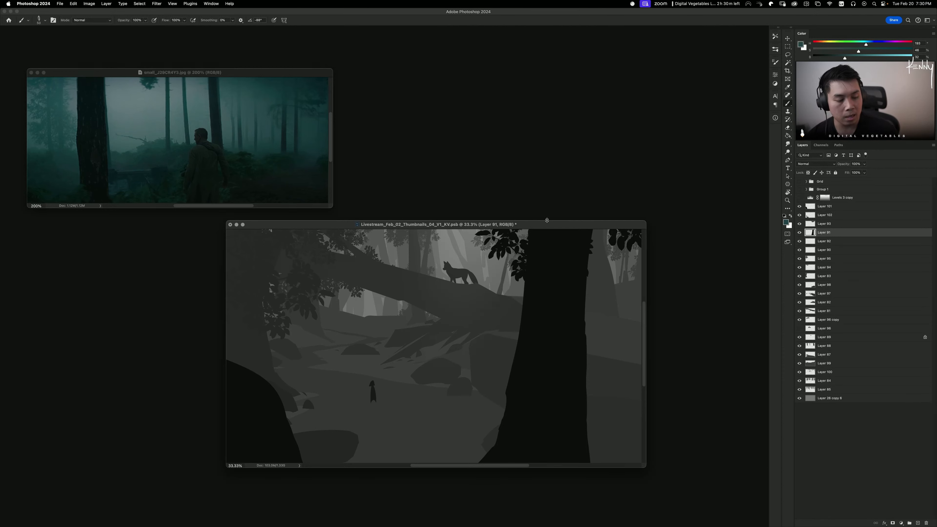
click(808, 399)
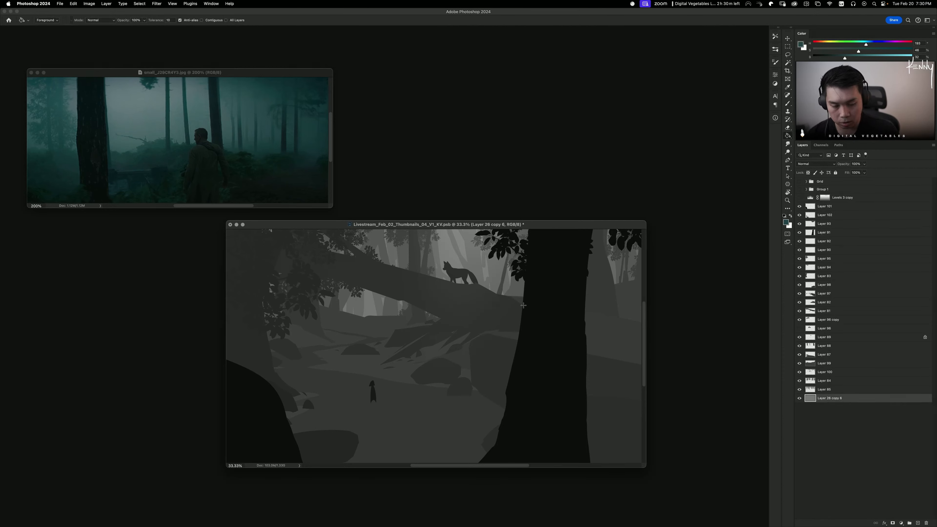
key(g)
click(469, 300)
key(shift+g)
key(super+z)
key(shift+g)
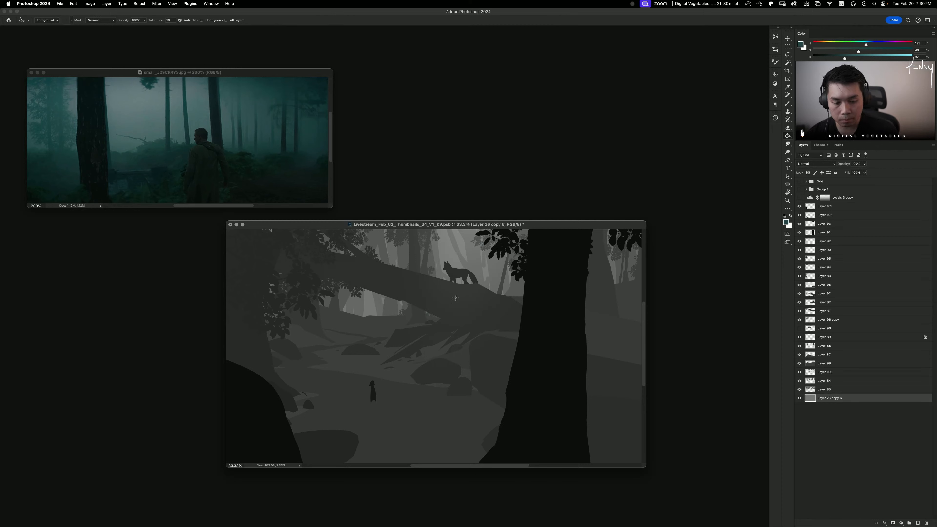
click(471, 298)
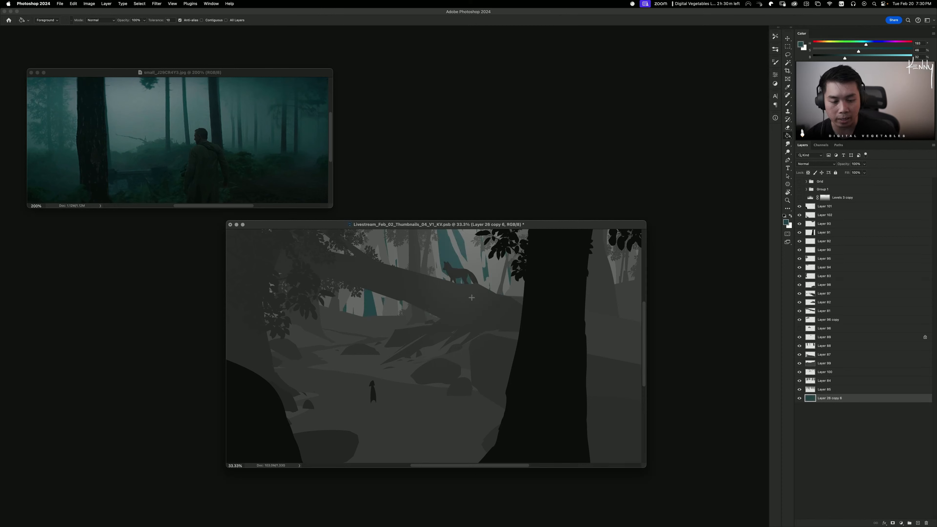
key(super+y)
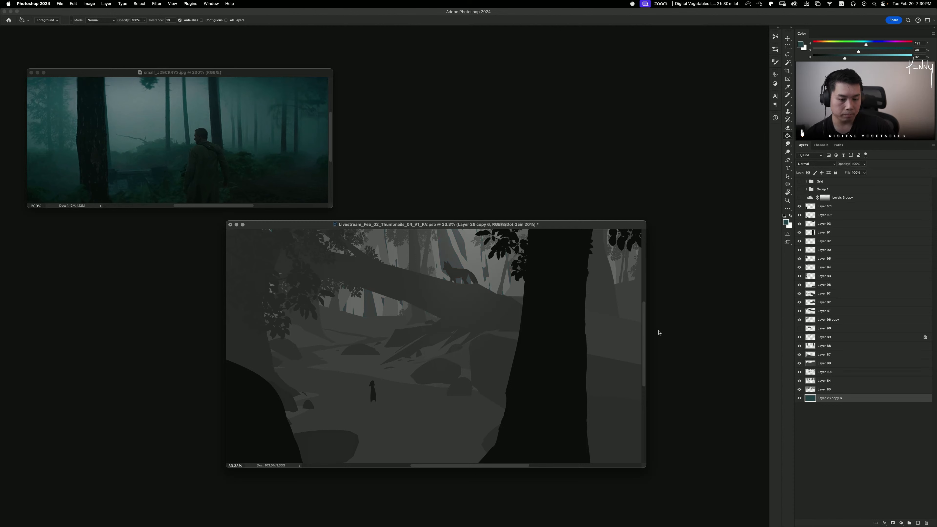
key(super+y)
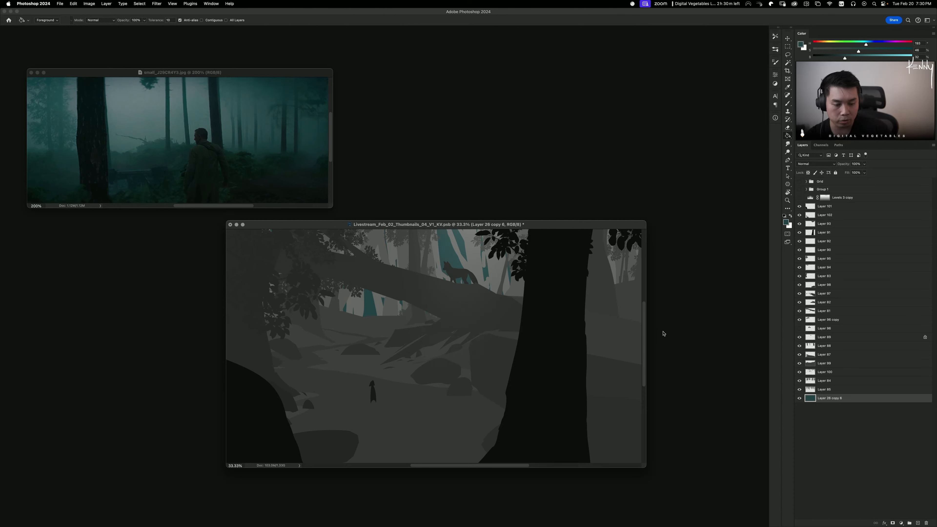
key(super+z)
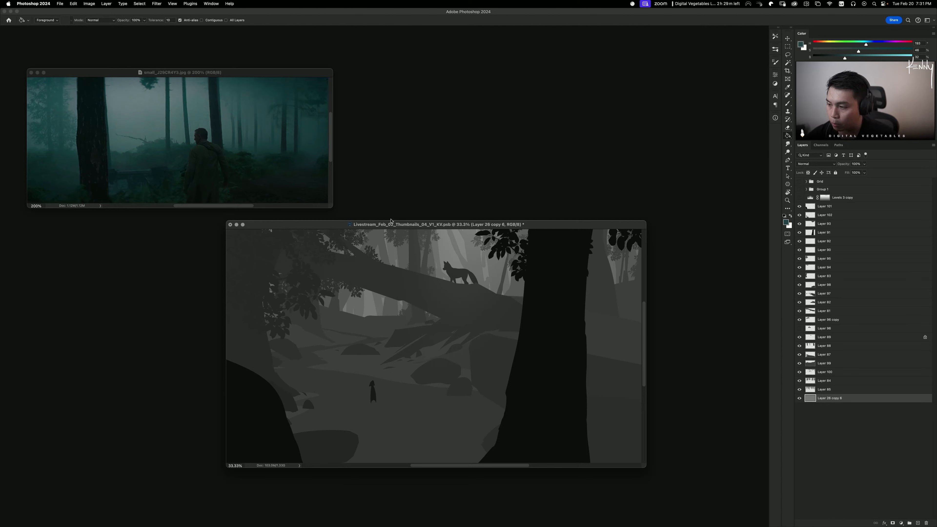
Step: Fill Layer 26 copy 6 with a slightly lighter teal sampled from the photo's mist, and check its value in grayscale proof view
key(b)
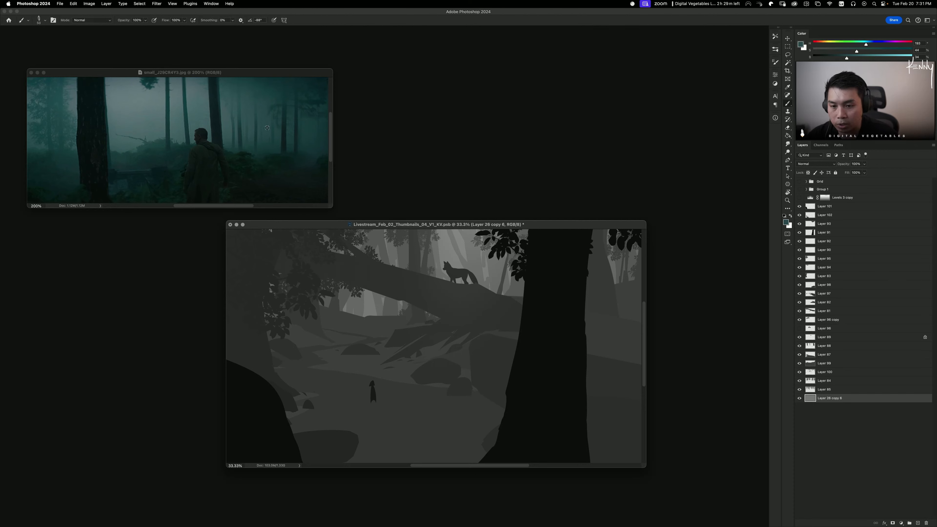
key(g)
click(448, 280)
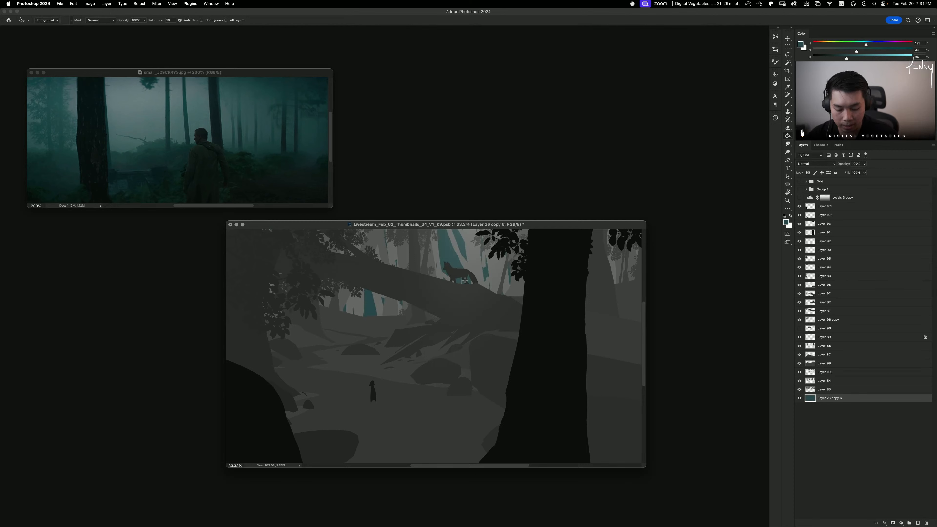
key(y)
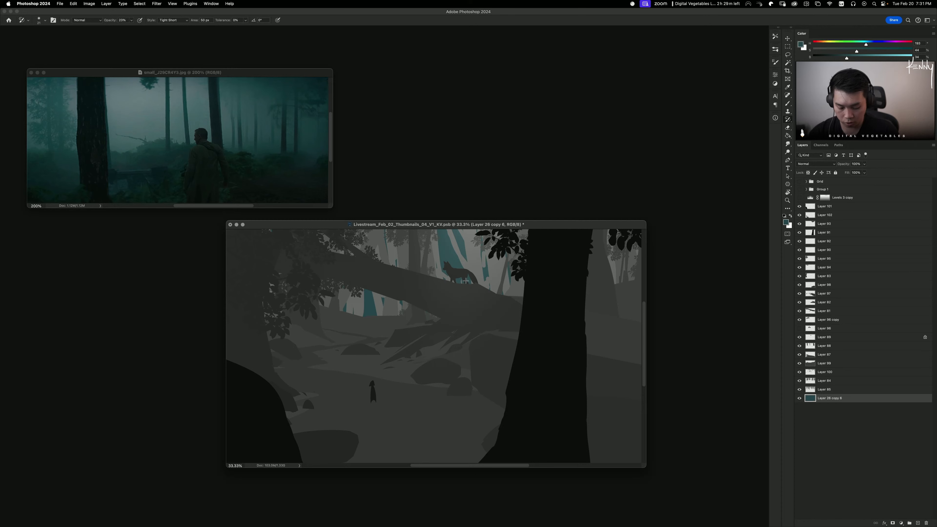
key(super+y)
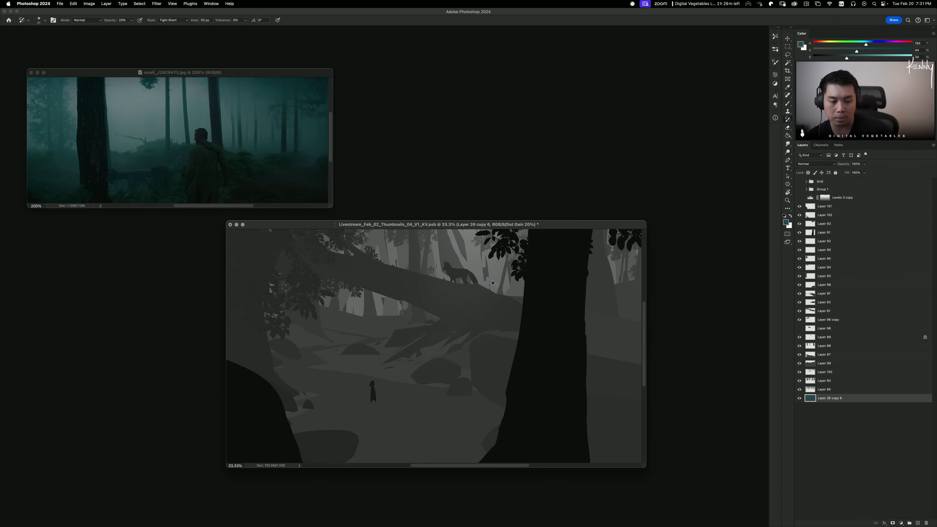
key(super+y)
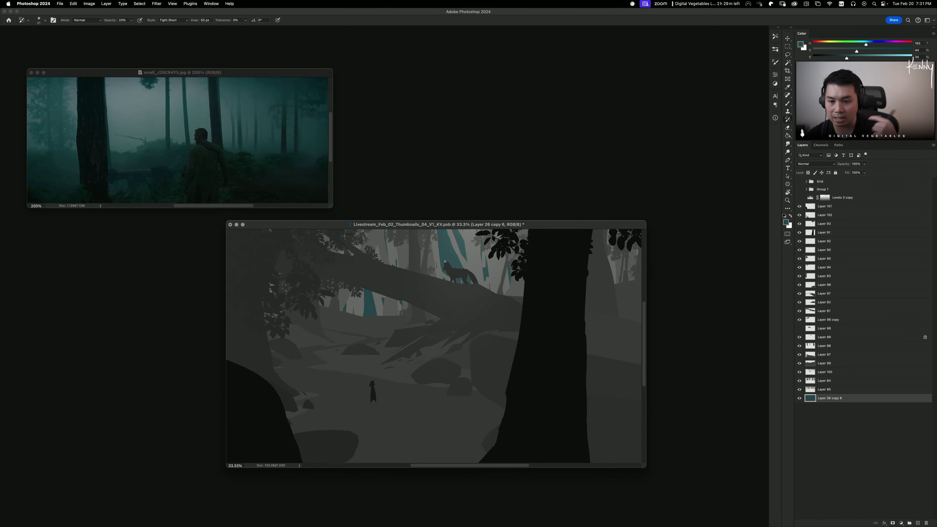
Step: Color the farthest trees on Layer 85 with a deeper teal sampled from the photo, using a filled clipping layer merged down
key(b)
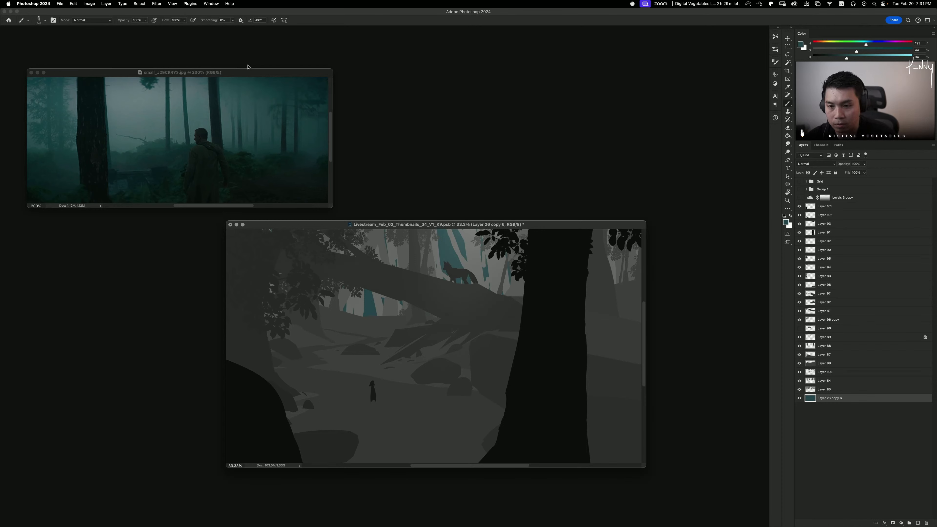
click(262, 94)
alt+click(276, 126)
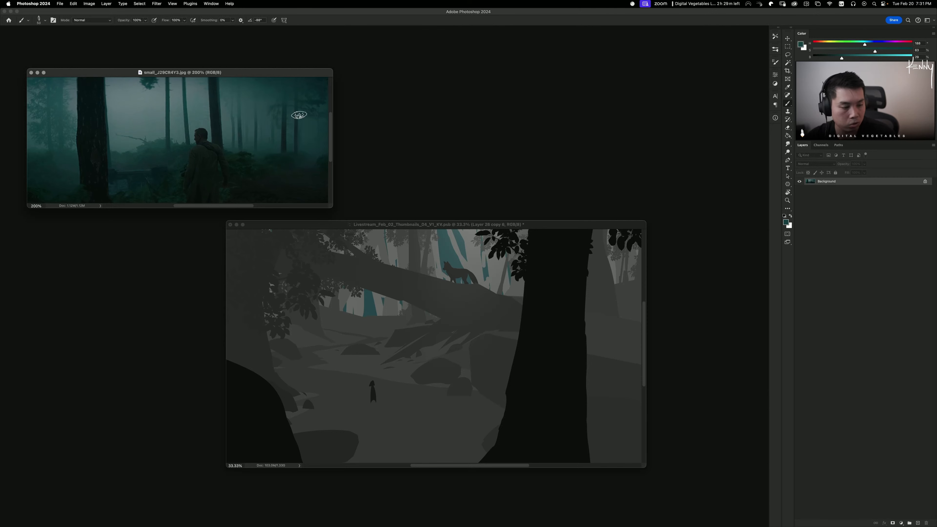
click(470, 226)
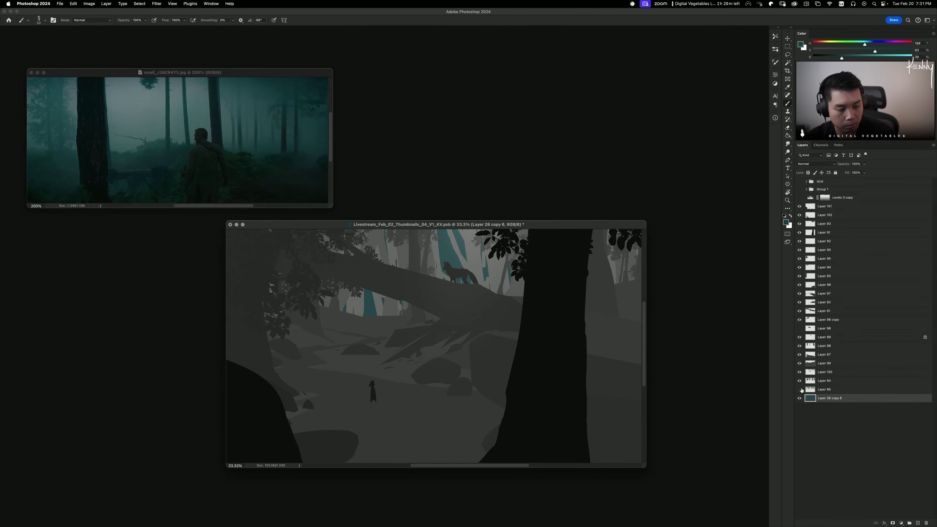
click(820, 390)
key(super+shift+n)
key(Return)
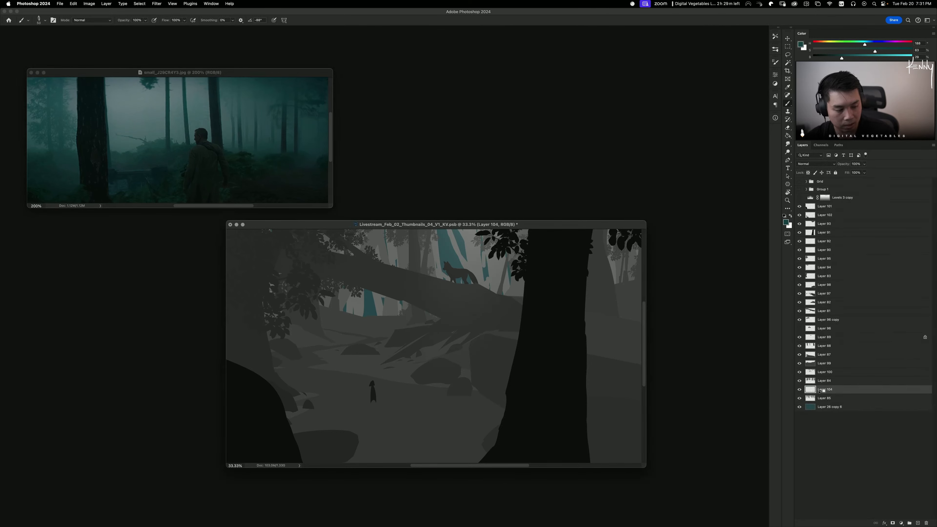
key(super+alt+g)
key(g)
click(371, 275)
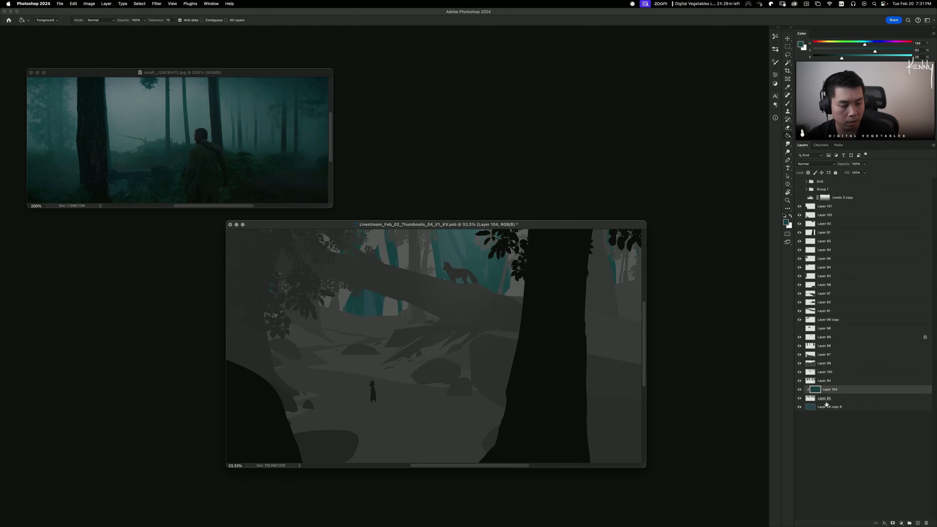
key(super+e)
Step: Sample a darker teal between the photo's distant trunks and fill a new layer clipped to Layer 84 with it
click(257, 70)
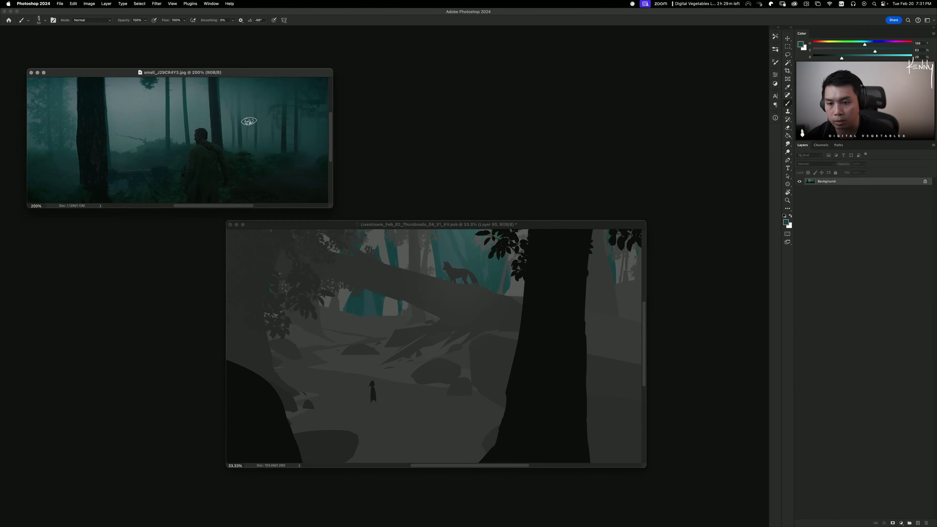
key(b)
alt+click(254, 131)
click(530, 249)
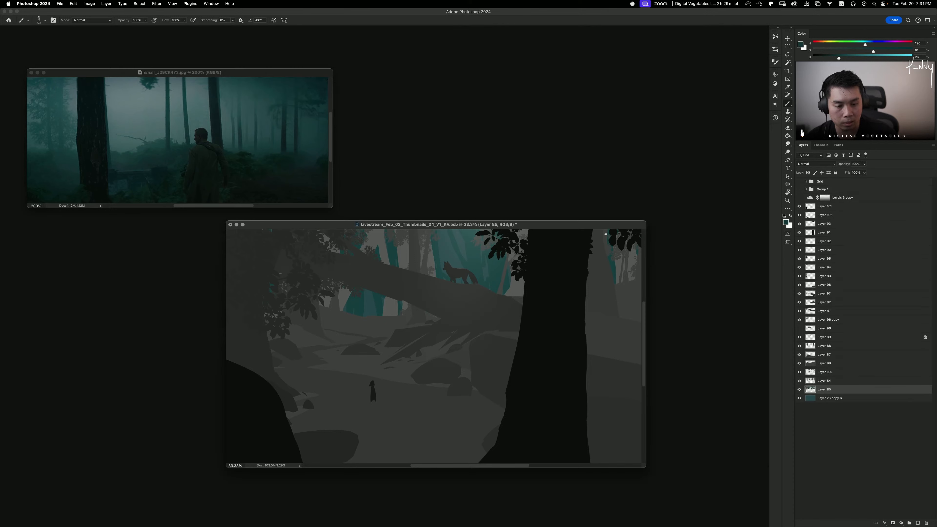
click(821, 381)
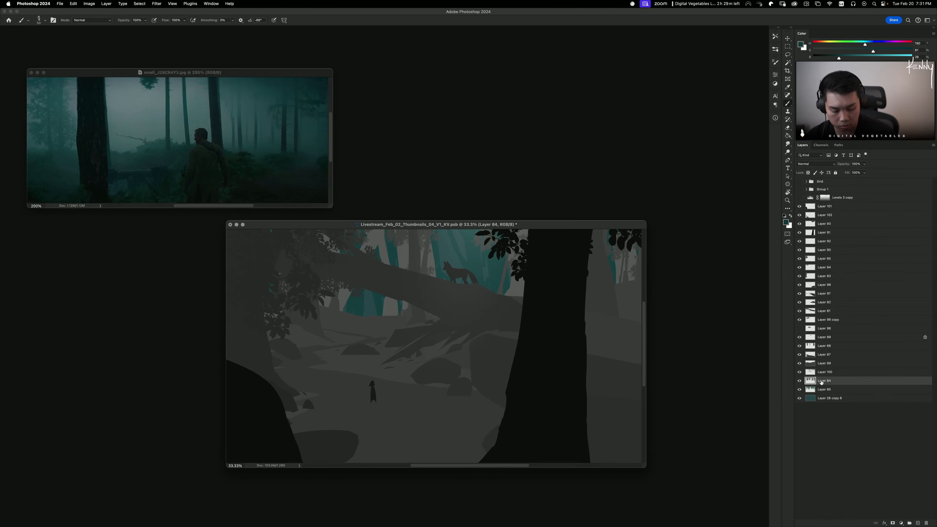
key(super+shift+alt+n)
alt+click(820, 385)
key(g)
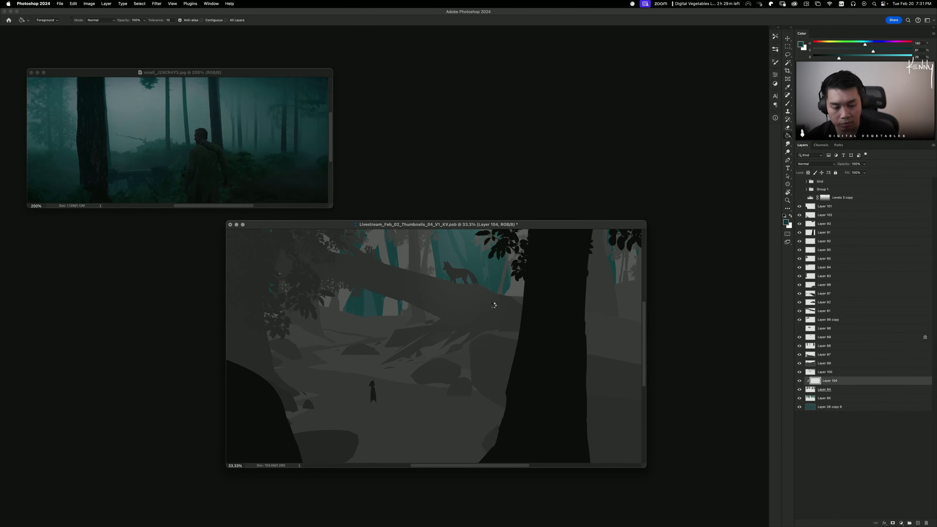
click(512, 309)
key(super+u)
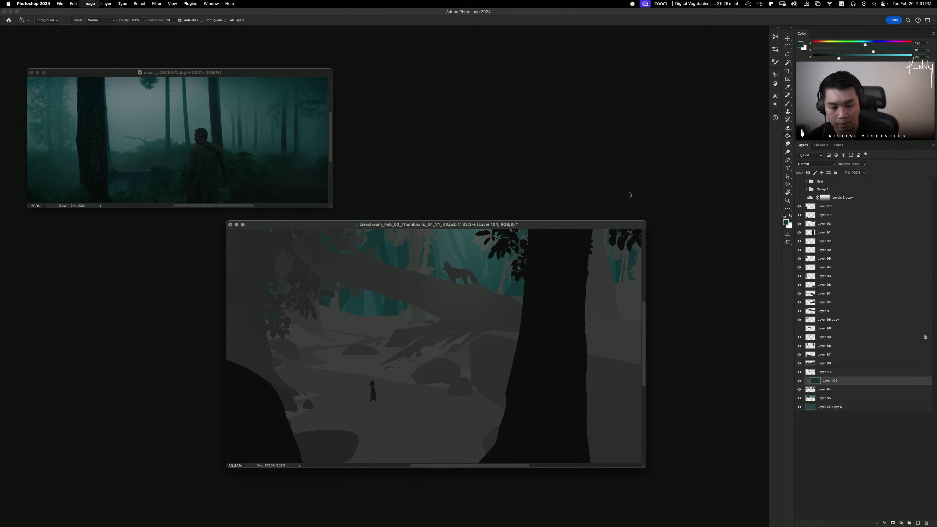
drag(669, 176, 664, 180)
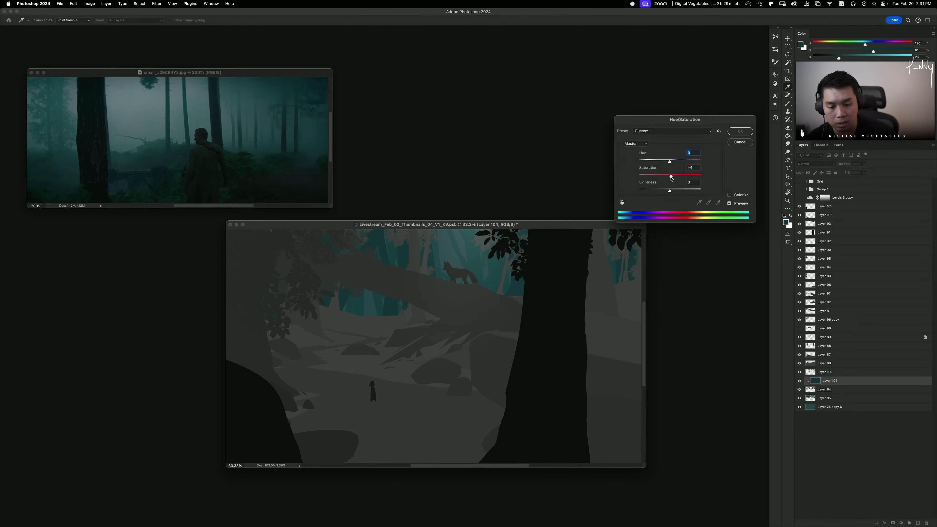
click(739, 142)
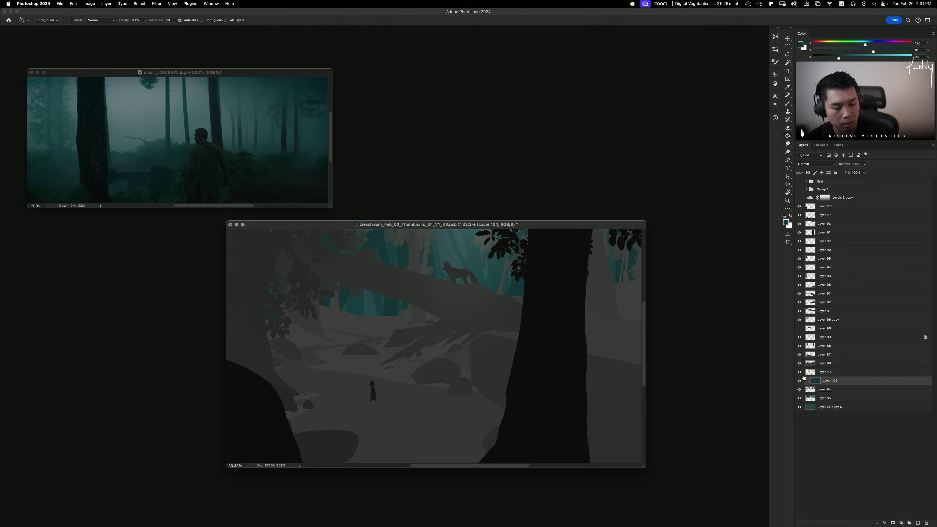
Step: Merge the teal fill into Layer 84, and color Layer 100 with a very dark teal from the photo through a merged clipping layer
click(837, 372)
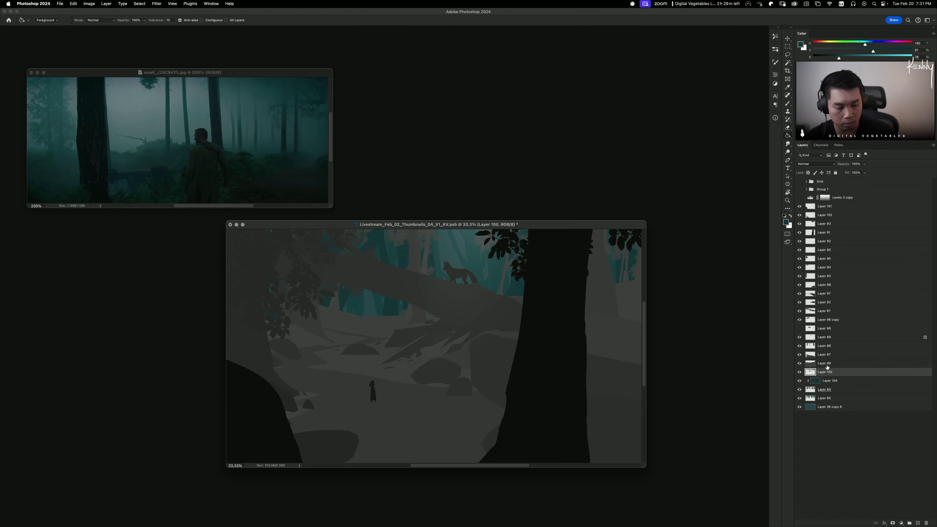
key(super+e)
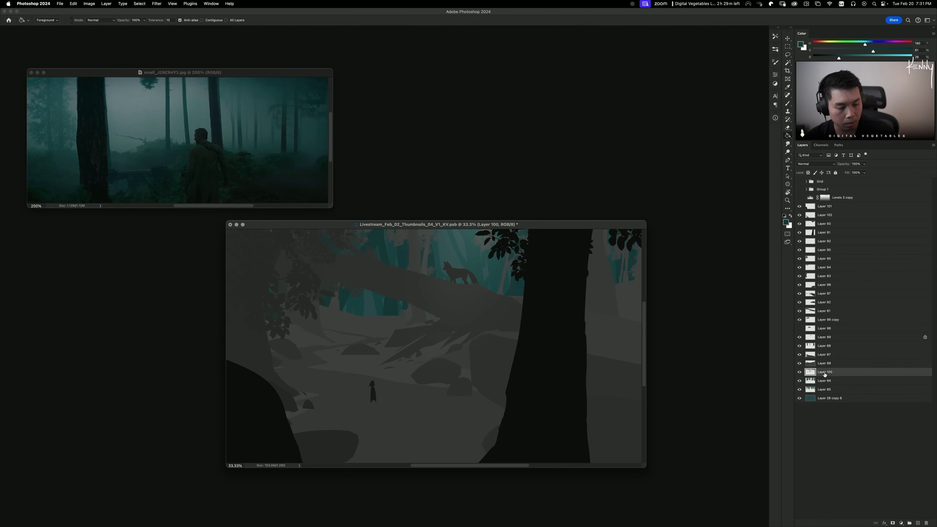
key(super+z)
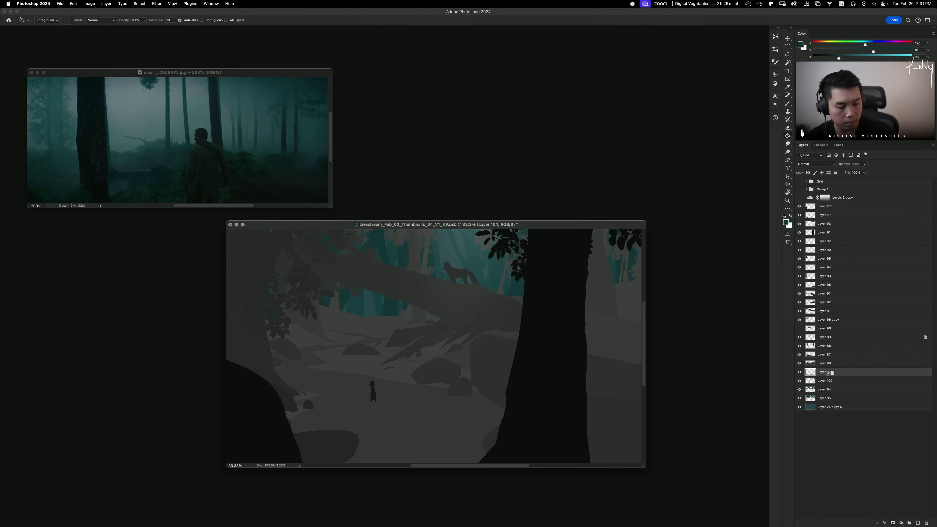
alt+click(325, 84)
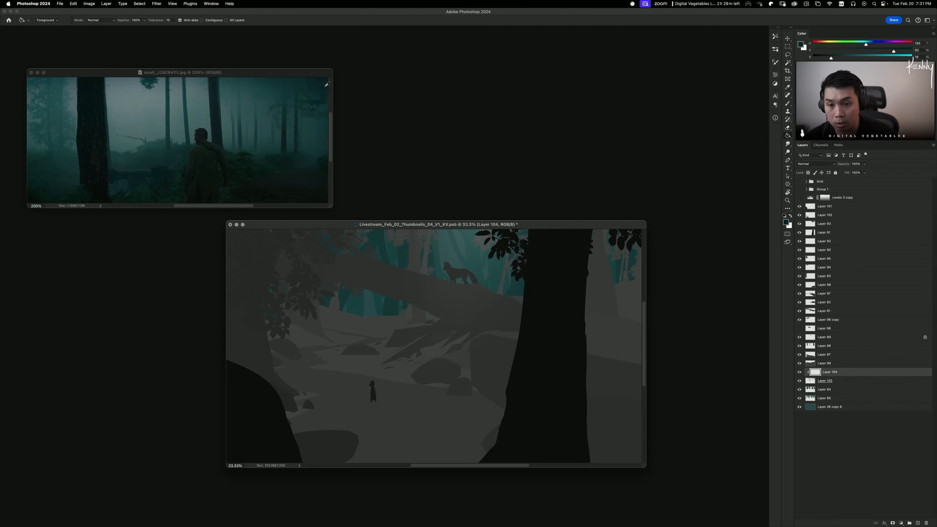
click(473, 273)
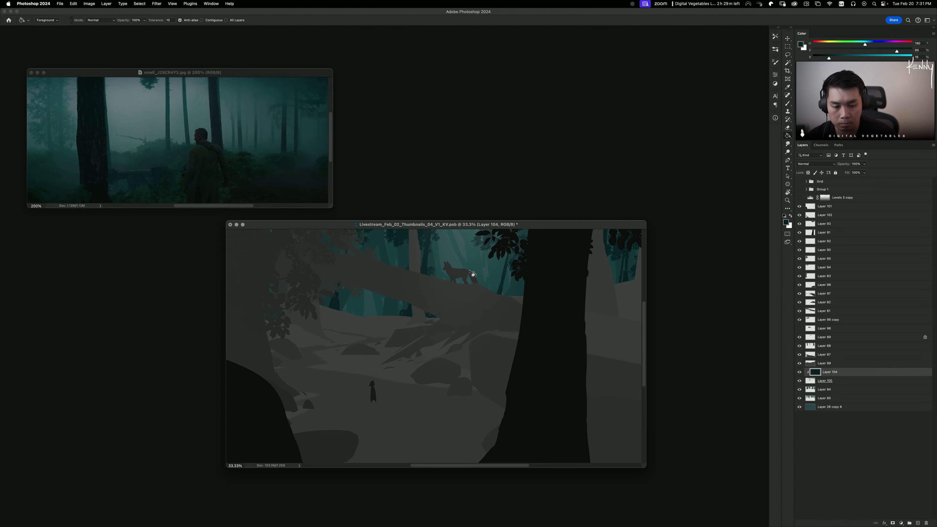
key(super+e)
click(811, 364)
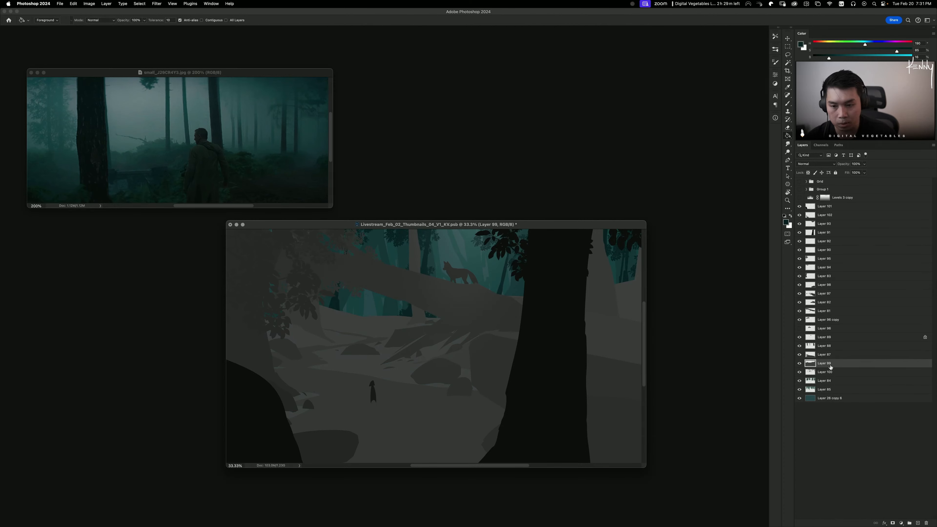
Step: Color Layer 99 with a dark teal sampled from the photo's misty undergrowth, using a filled clipping layer merged down
key(b)
alt+click(316, 172)
alt+click(313, 163)
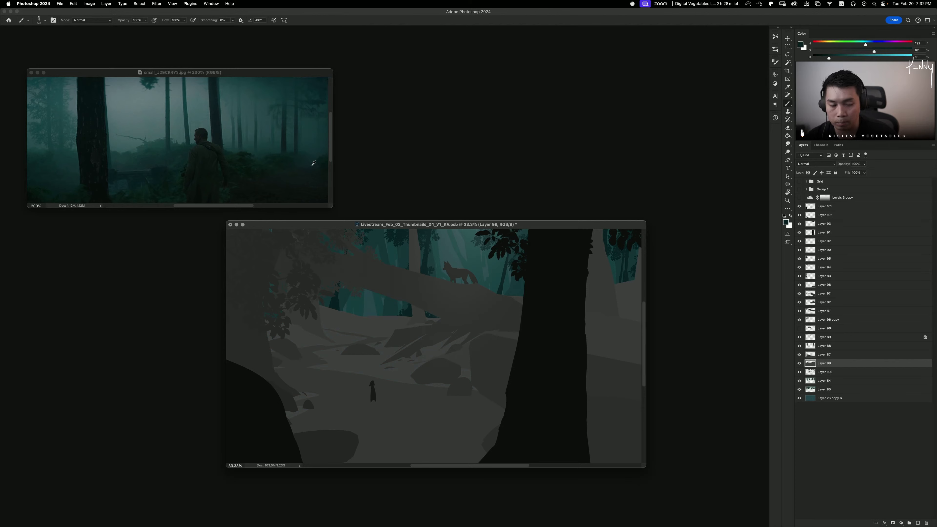
key(super+alt+shift+n)
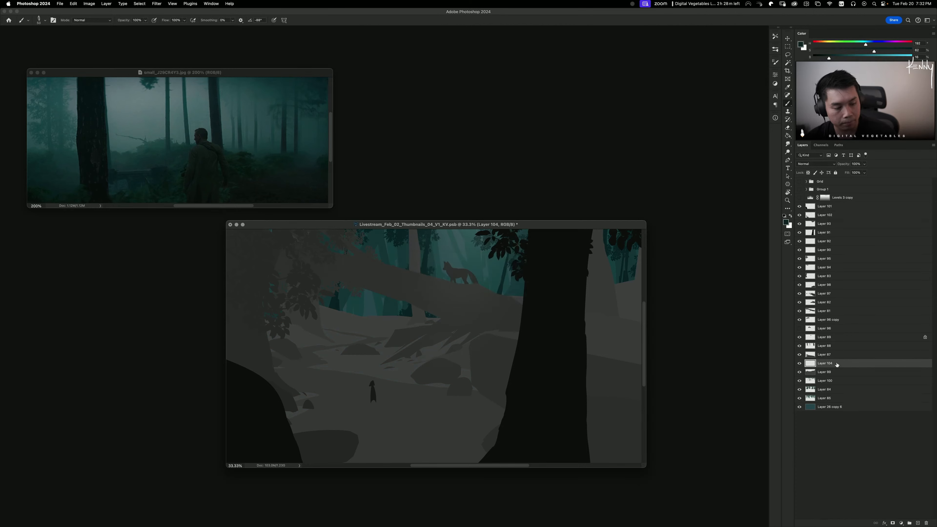
key(super+alt+g)
key(g)
click(472, 307)
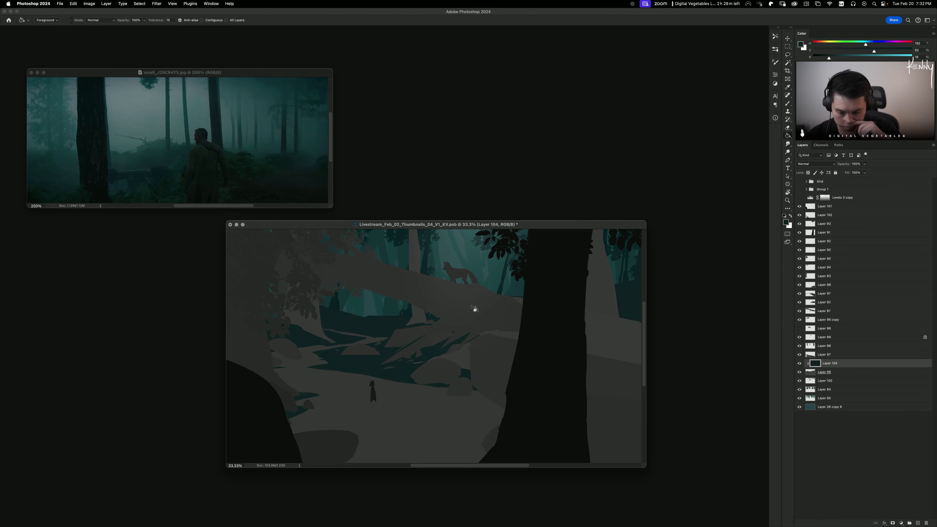
click(799, 355)
click(799, 355)
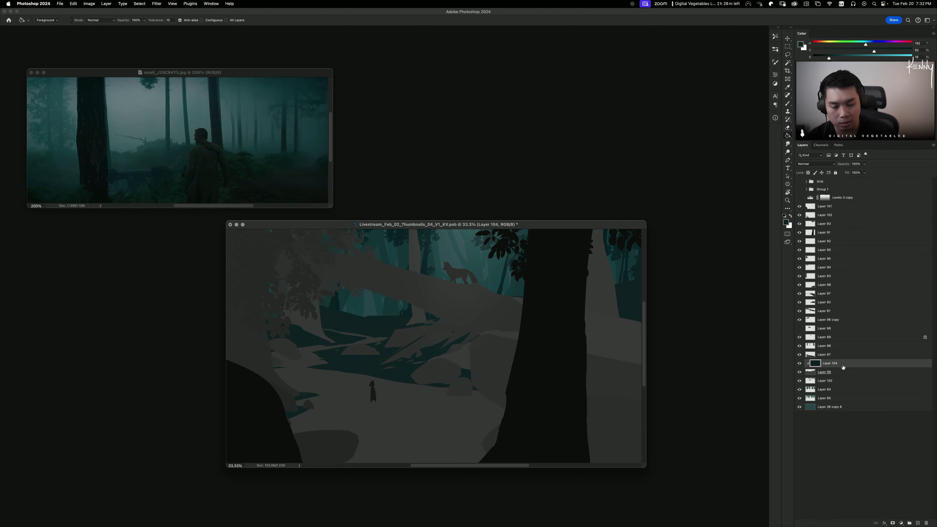
key(super+e)
Step: Color the ground on Layer 87 with a darker teal from the photo's forest floor through a merged clipping layer
click(829, 355)
key(b)
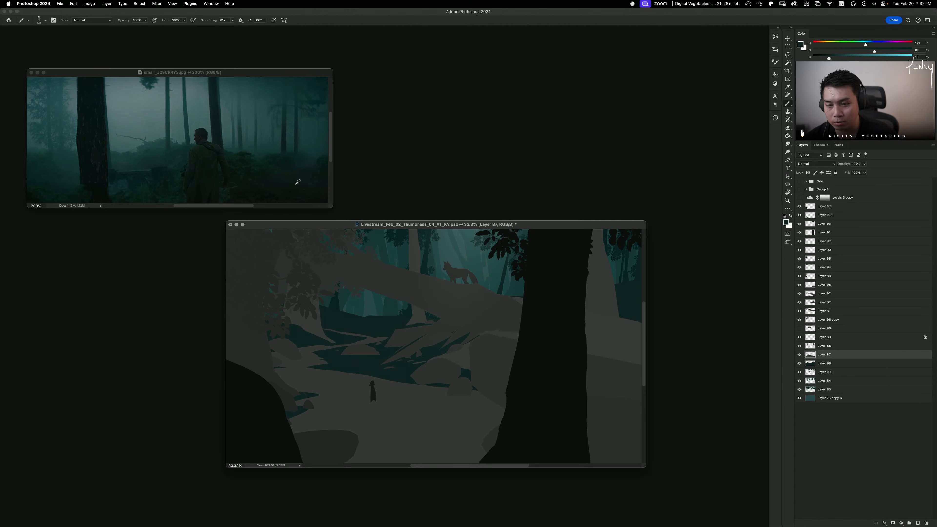
alt+click(295, 181)
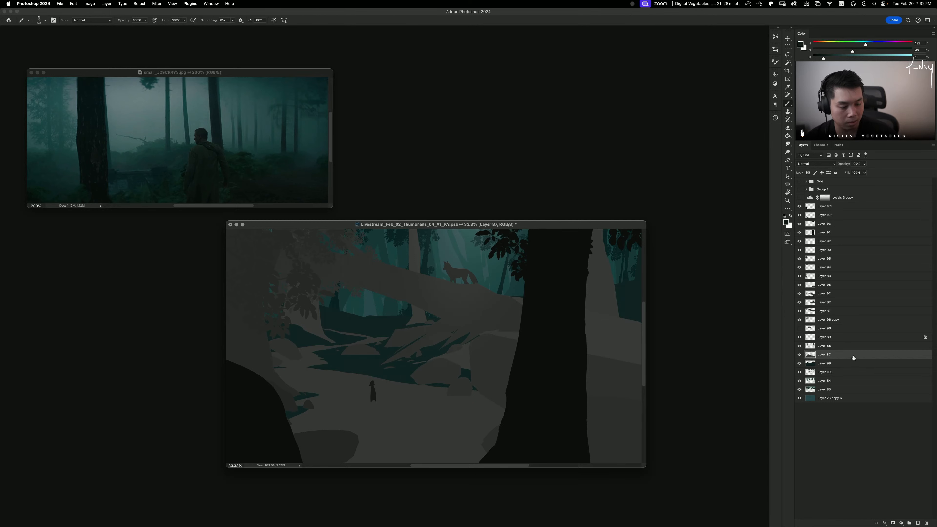
key(super+shift+n)
key(Return)
key(super+alt+g)
key(g)
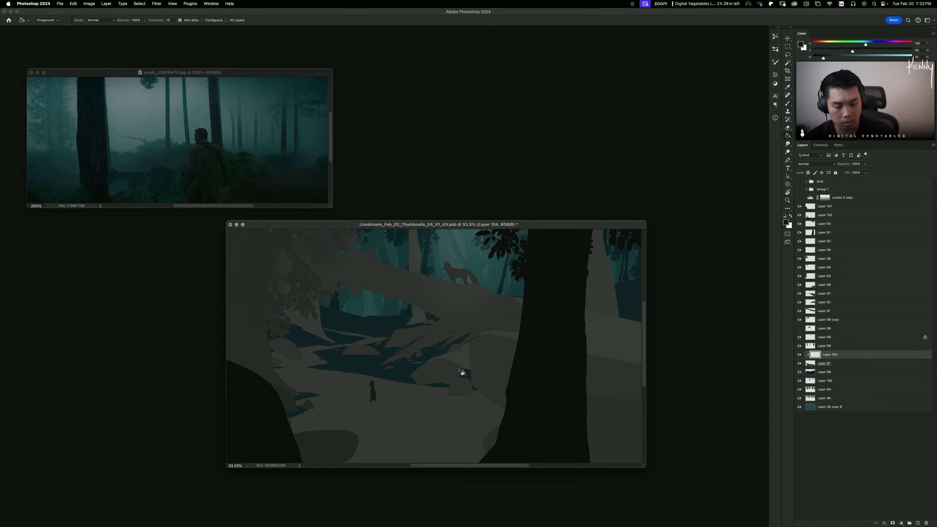
click(462, 372)
key(super+e)
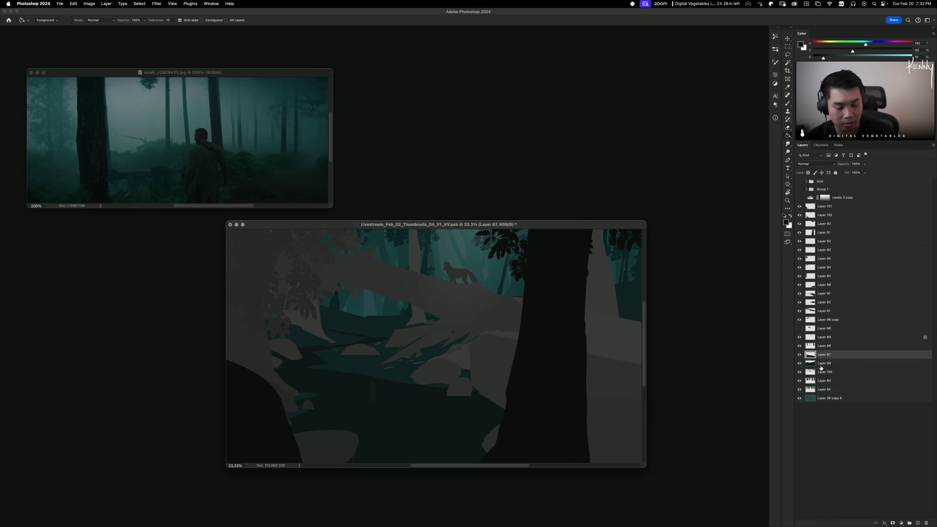
Step: Identify and select Layer 88, and sample a dark teal for it from the photo's distant trees
key(b)
alt+click(293, 184)
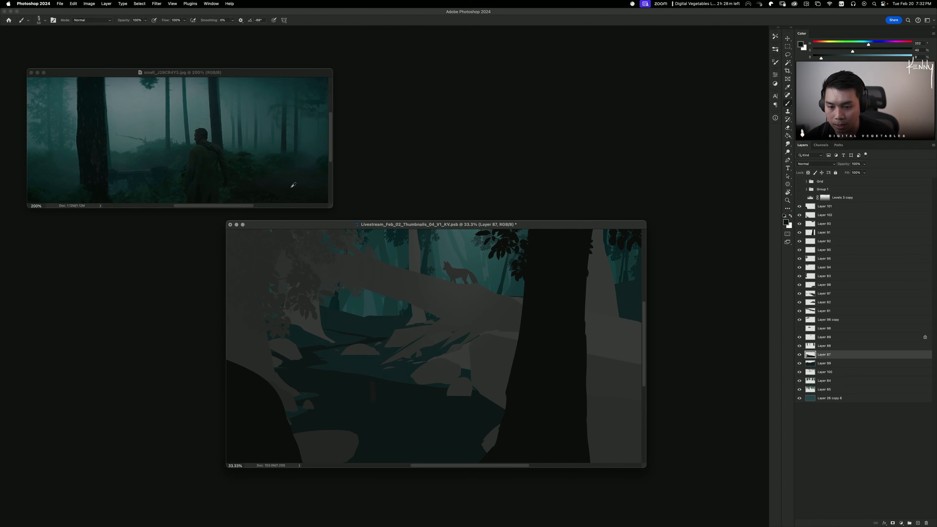
alt+click(302, 180)
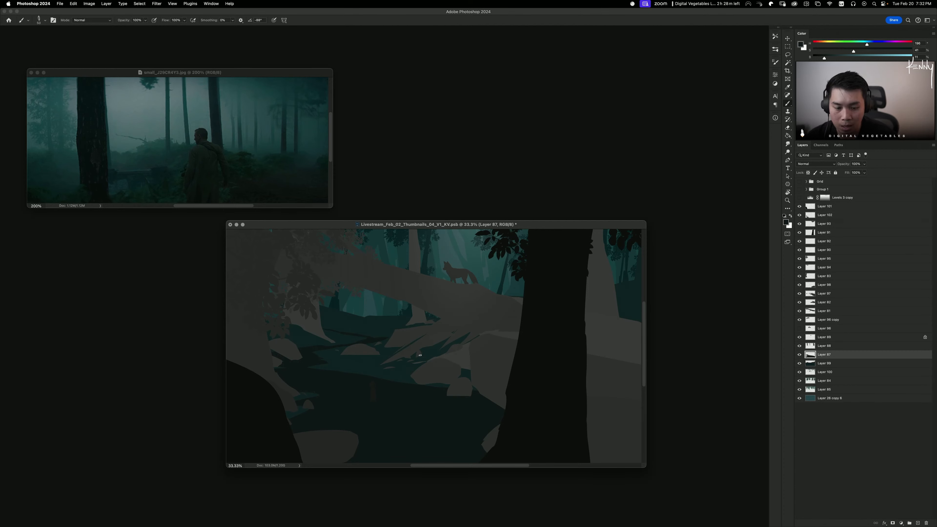
alt+click(273, 167)
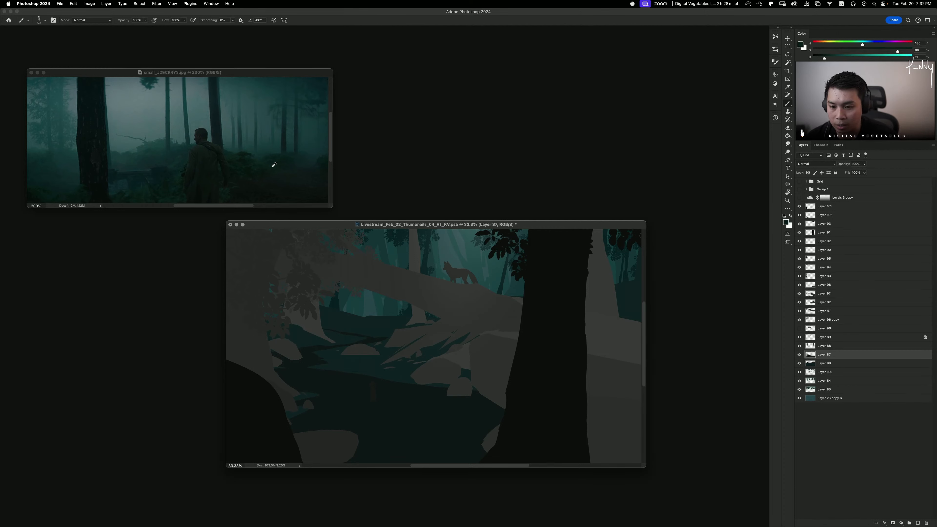
click(799, 346)
click(799, 347)
click(825, 347)
alt+click(240, 123)
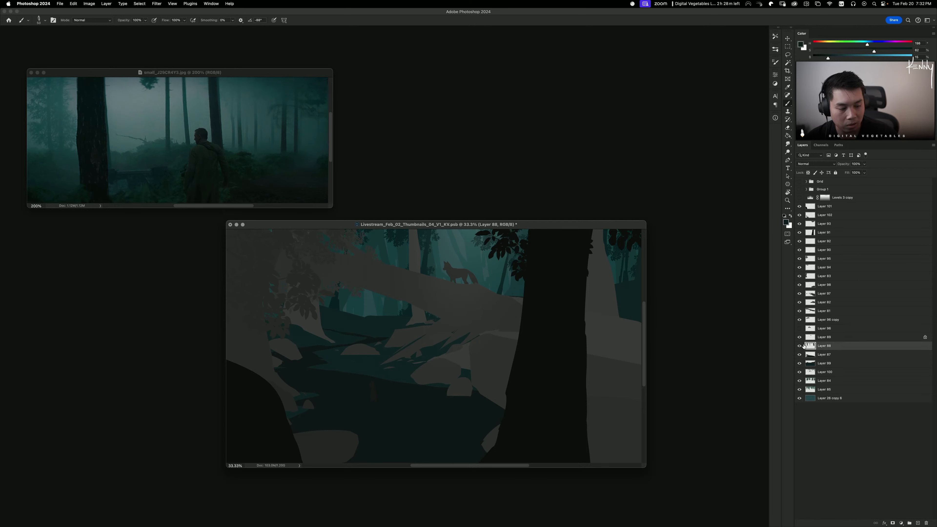
Step: Fill a new layer clipped to Layer 88 with teal, darken it with a sample from the photo's trunk, and merge it down
key(super+shift+n)
key(Return)
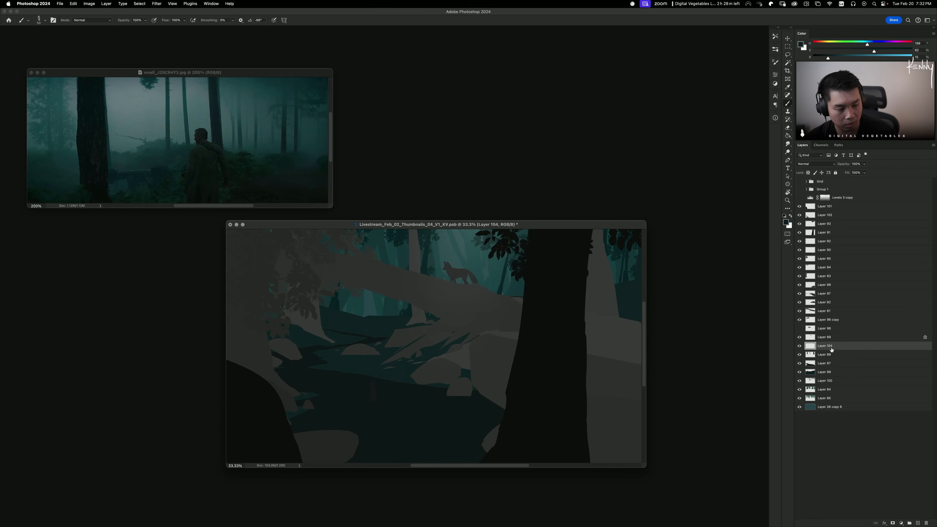
alt+click(832, 350)
key(g)
click(467, 314)
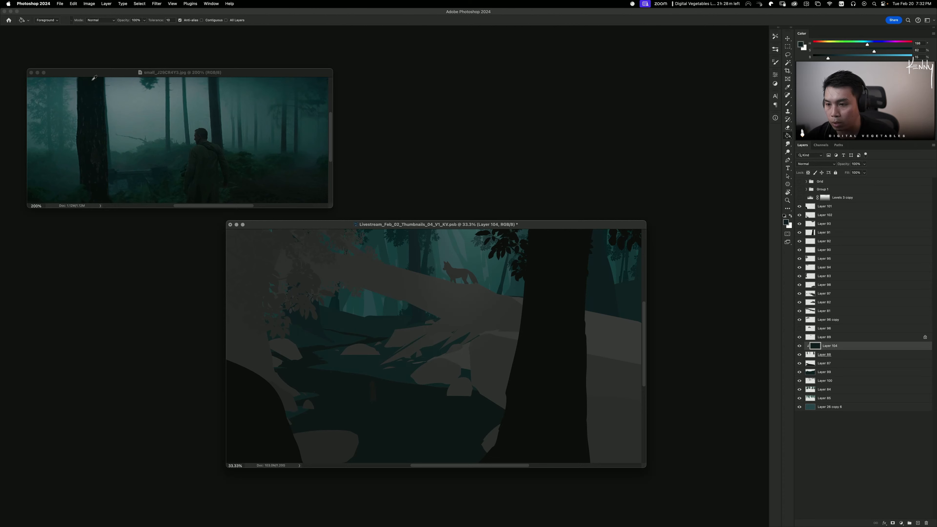
alt+click(220, 137)
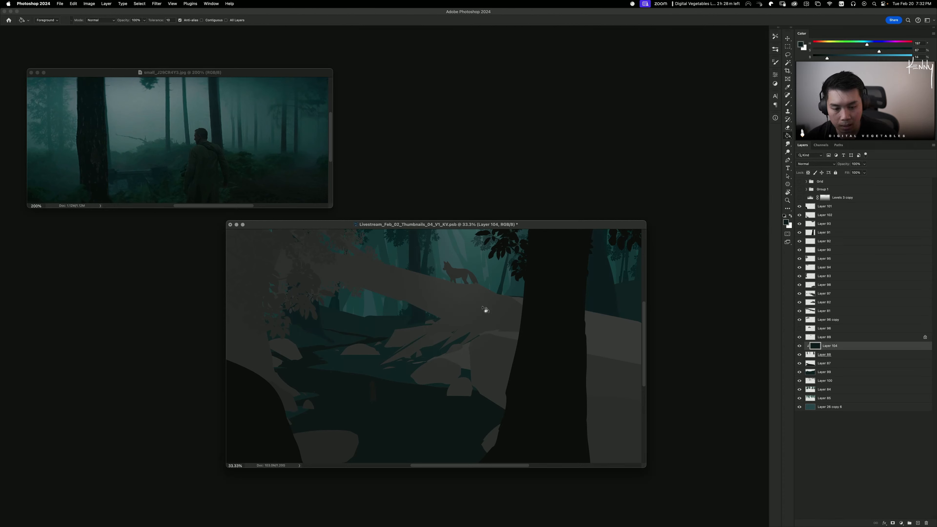
key(Delete)
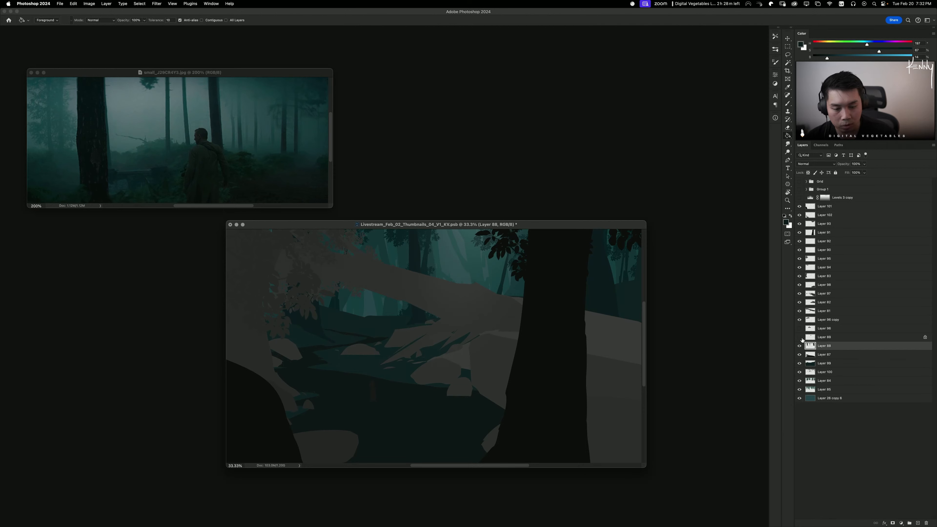
Step: Color the fox on Layer 89 with a dark teal from the photo's undergrowth, using a filled clipping layer merged down
key(b)
alt+click(186, 153)
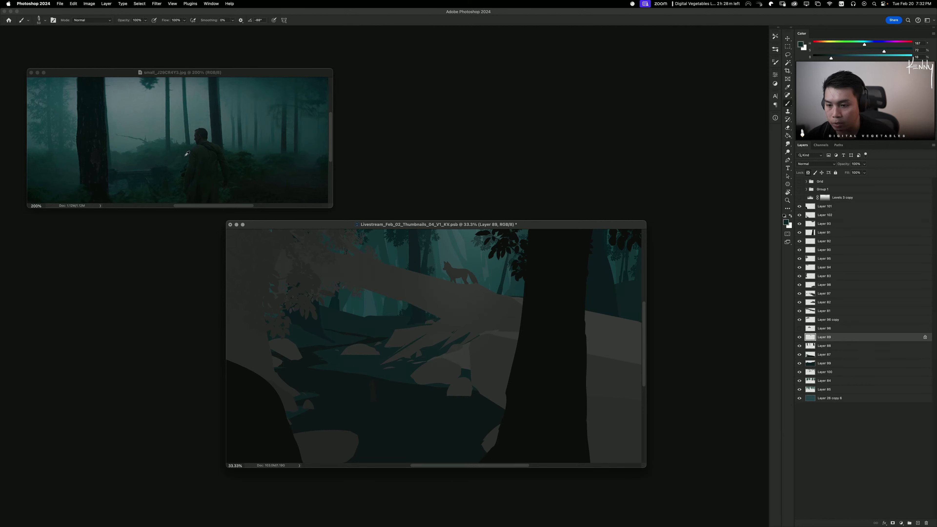
alt+click(114, 173)
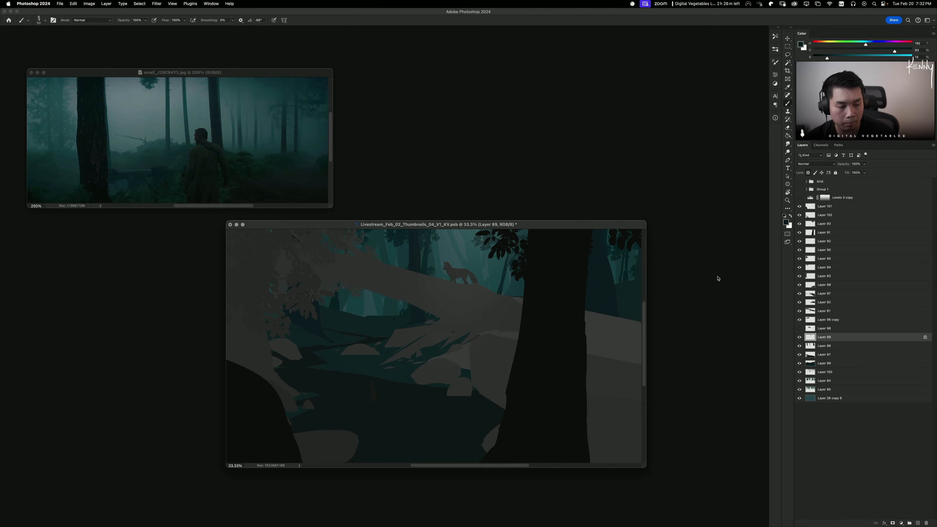
key(super+shift+n)
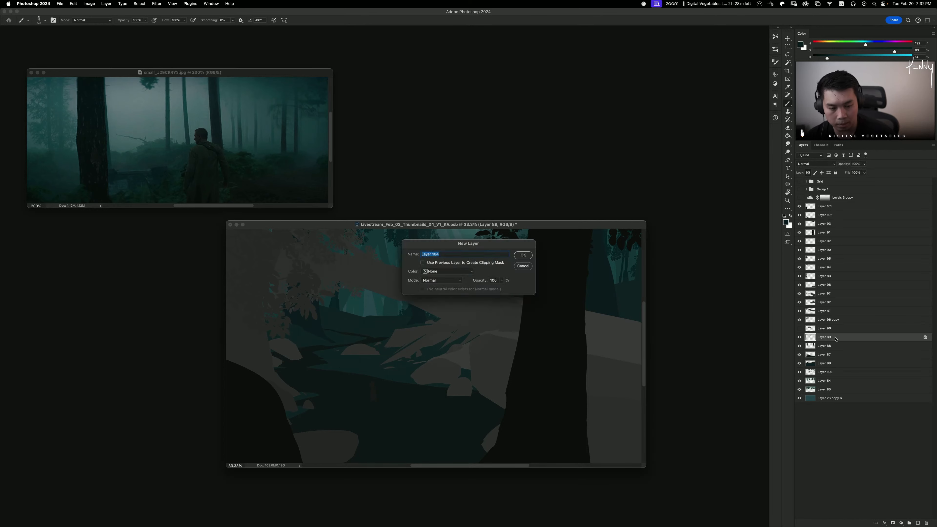
key(Return)
alt+click(836, 341)
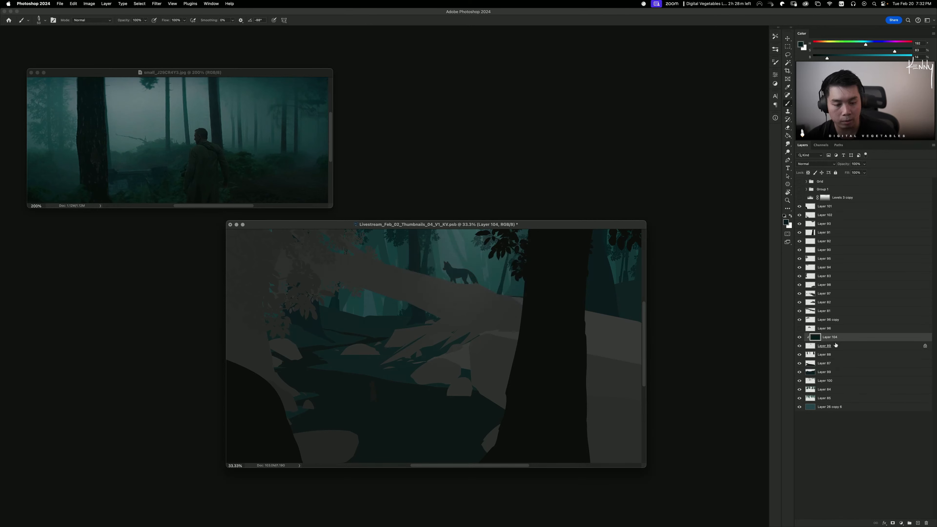
key(super+e)
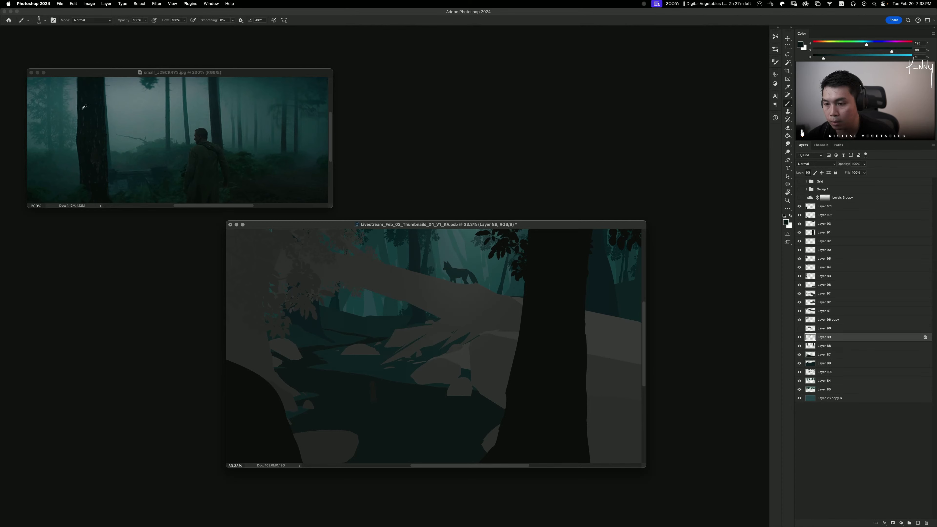
Step: Color the fallen tree on Layer 81 with a dark blue-teal from the photo's large trunk through a merged clipping layer
alt+click(82, 110)
alt+click(100, 82)
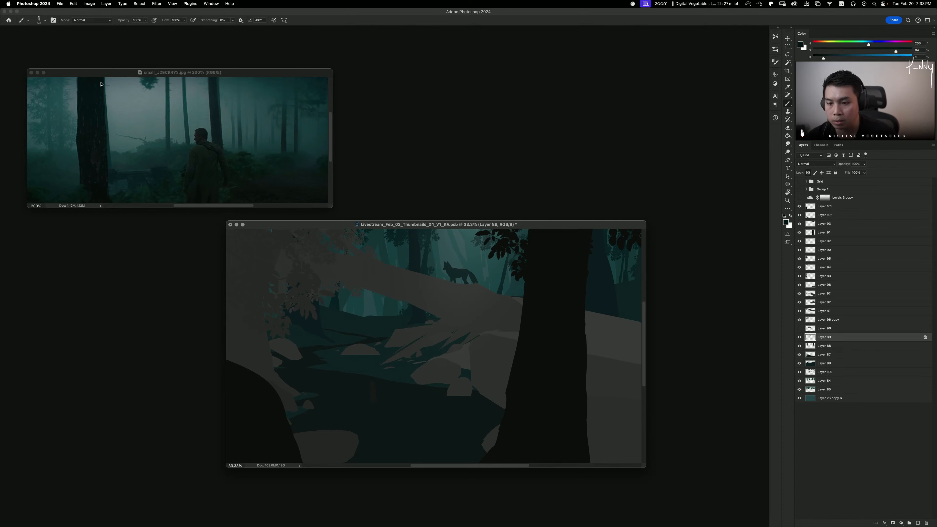
click(800, 311)
click(799, 312)
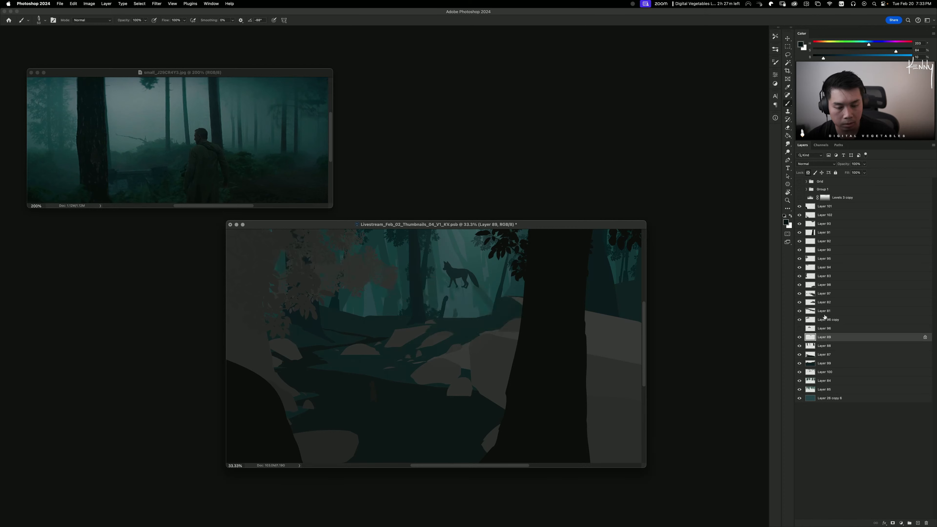
click(833, 313)
key(super+shift+n)
key(Return)
alt+click(837, 315)
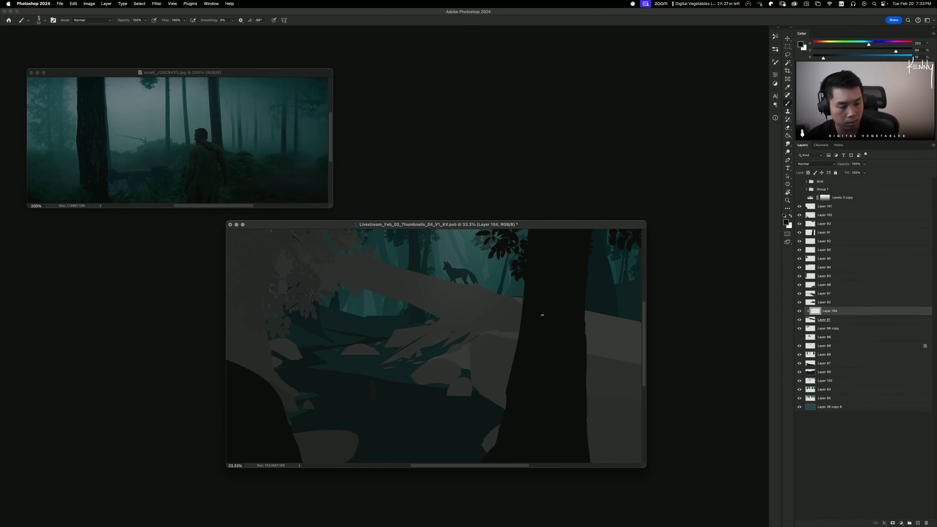
key(alt+BackSpace)
key(super+e)
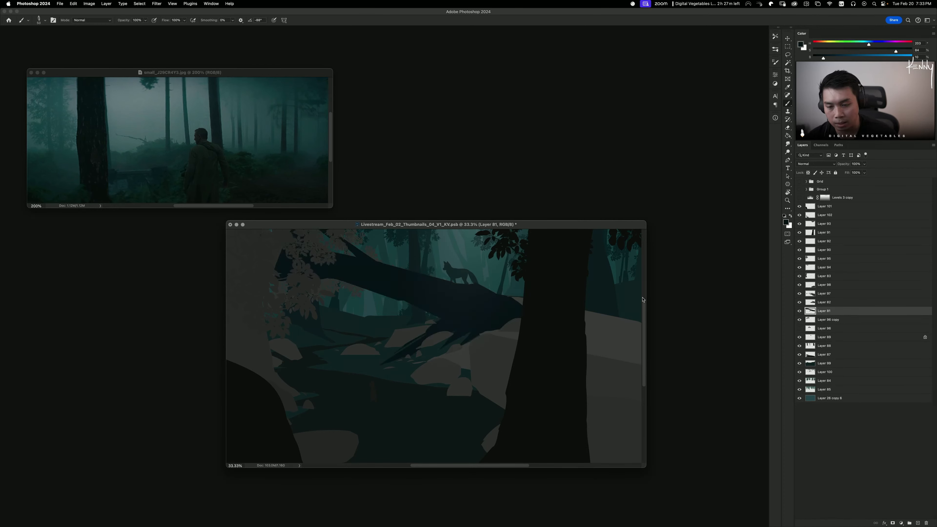
Step: Recolor the fallen tree on Layer 81 with an even darker blue-teal, using another filled clipping layer merged down
alt+click(138, 119)
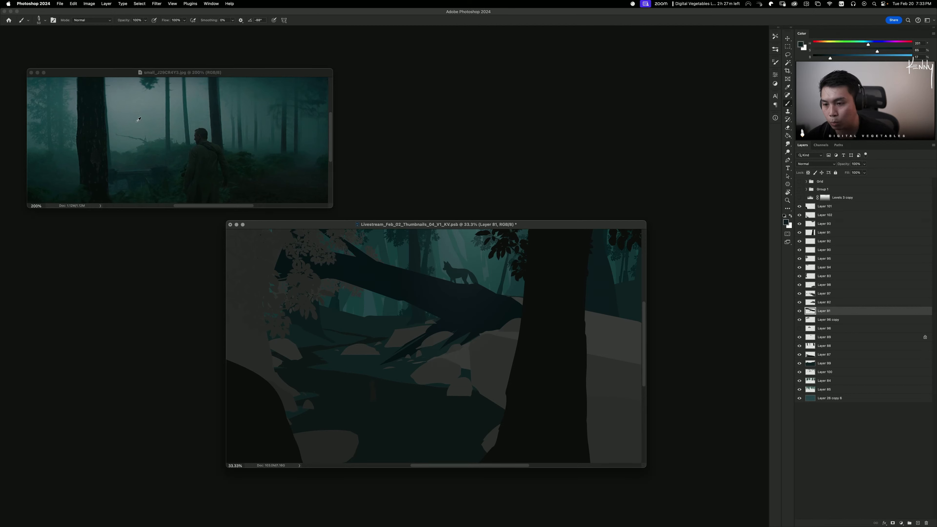
click(799, 311)
click(799, 311)
key(super+shift+n)
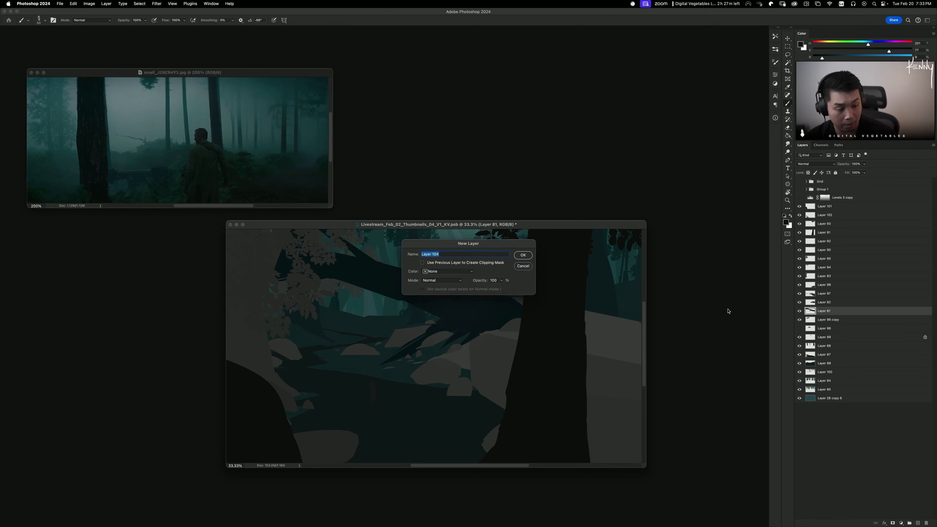
key(Return)
key(super+alt+g)
key(g)
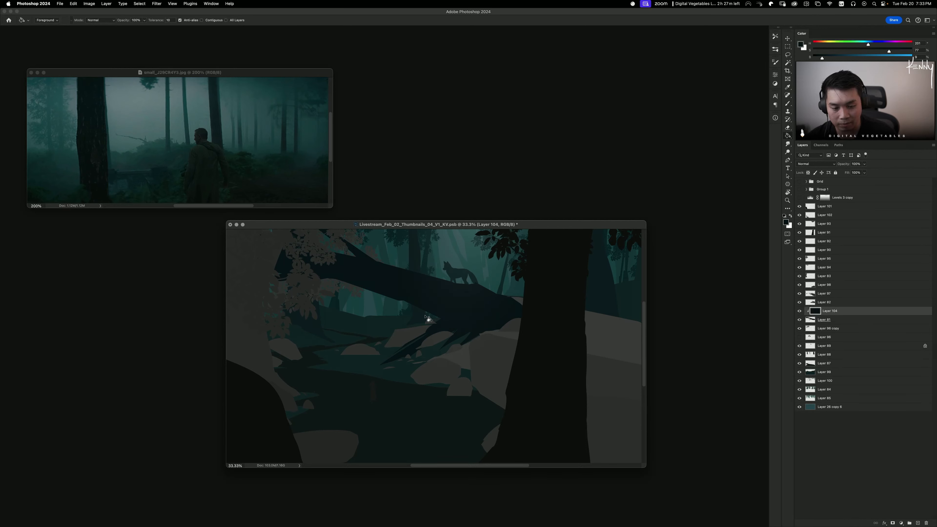
key(Delete)
Step: Sample a dark green-teal from the photo's foliage and fill a new layer clipped to Layer 82 with it
click(799, 302)
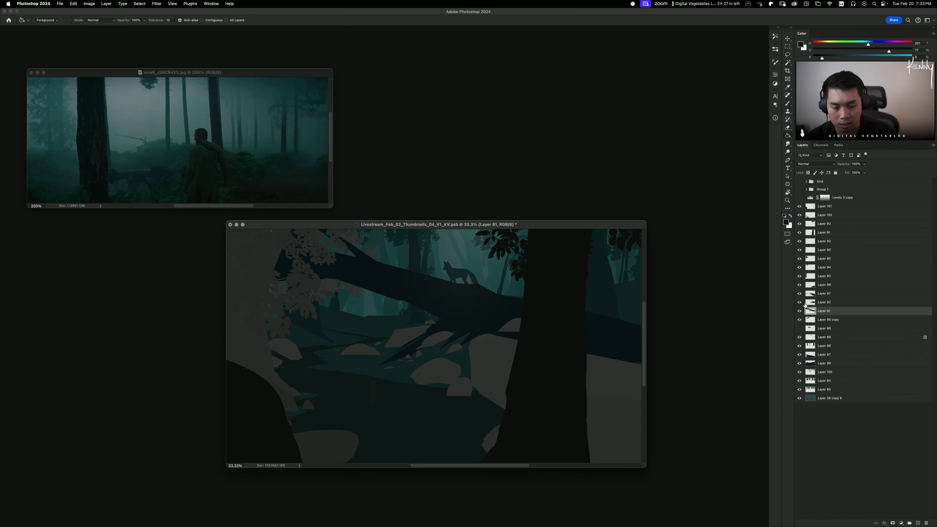
click(800, 302)
click(824, 302)
key(b)
alt+click(253, 160)
alt+click(240, 155)
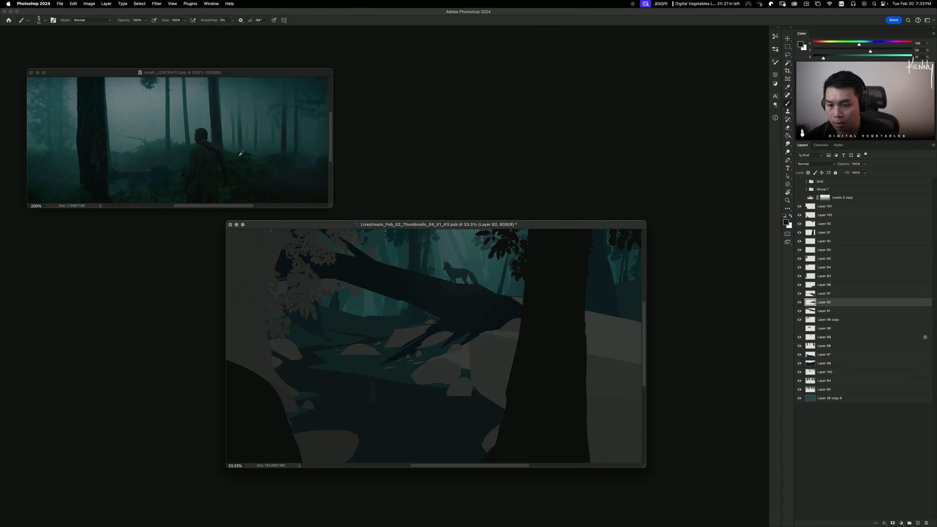
alt+click(237, 161)
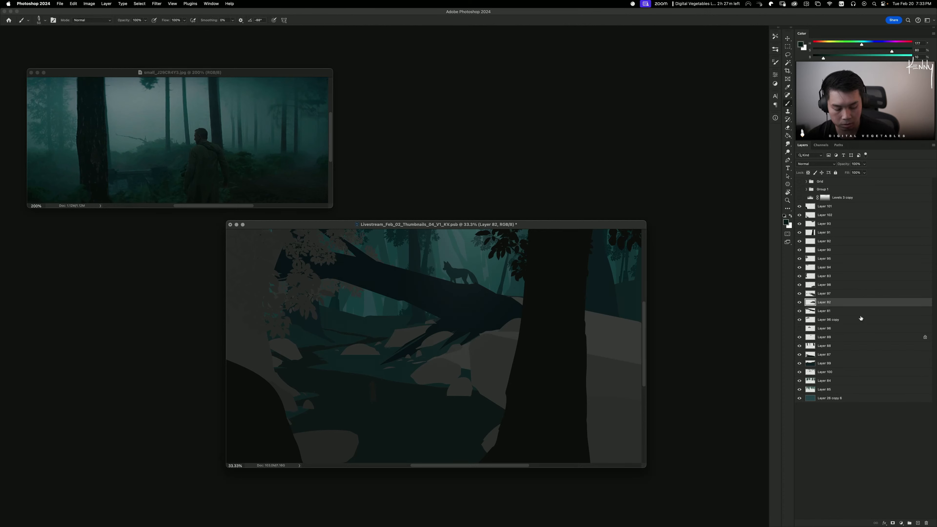
key(super+alt+shift+n)
key(super+alt+g)
key(g)
click(492, 334)
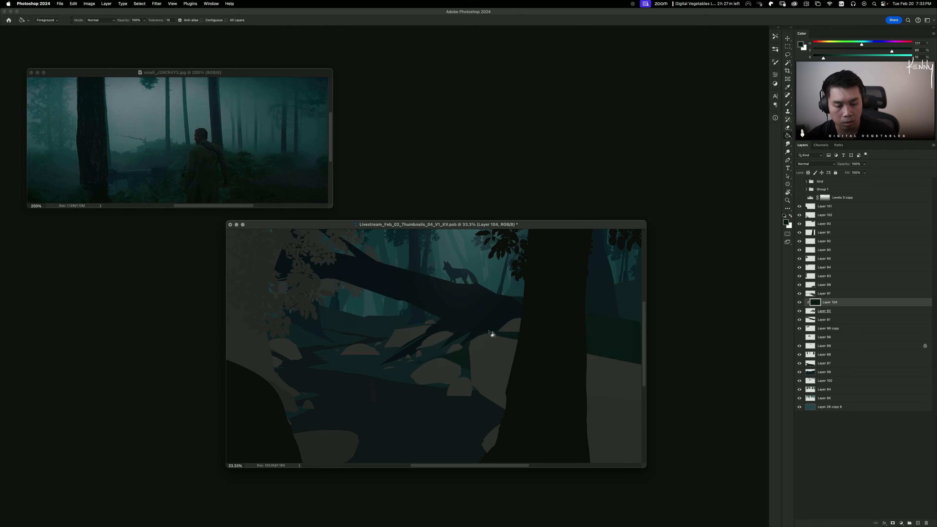
Step: Merge the clipped fill into the layer below and add a new layer directly above the midground rocks layer
key(BackSpace)
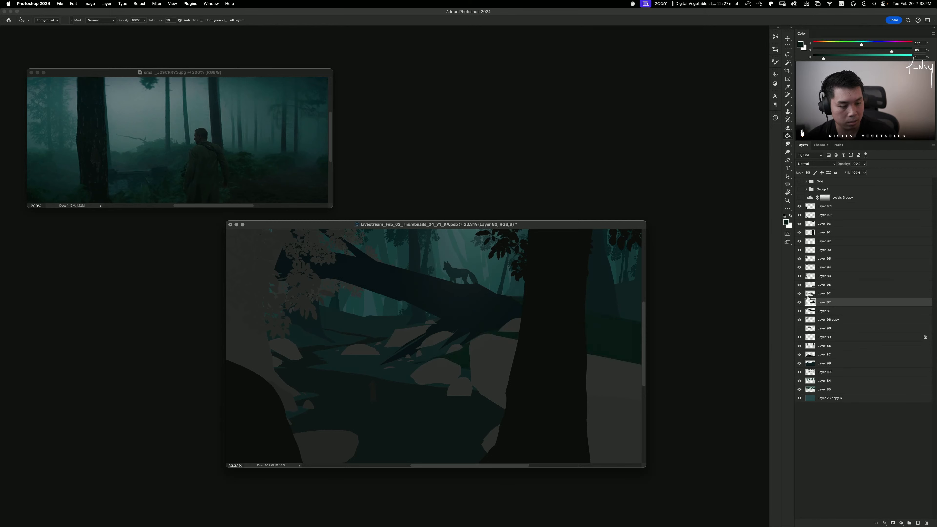
click(799, 294)
click(800, 294)
click(836, 296)
key(super+shift+n)
key(Return)
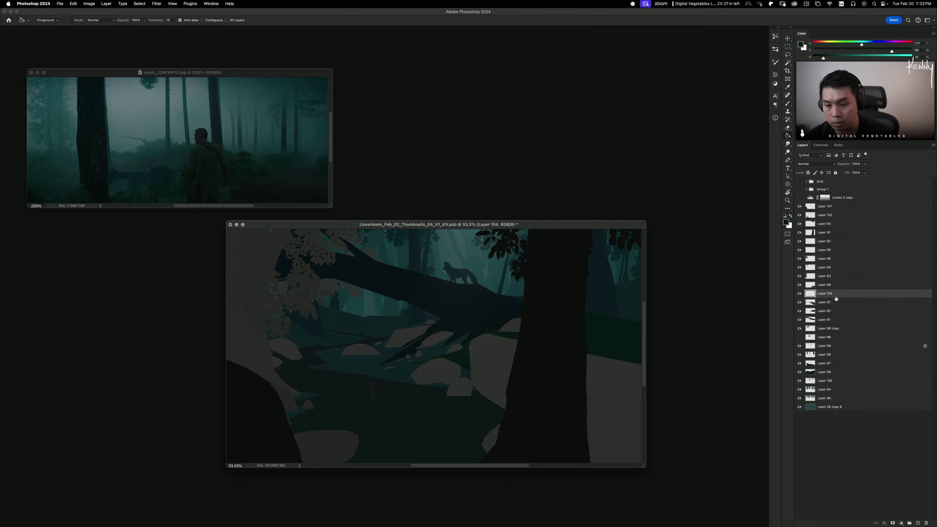
Step: Fill the new layer, clipped to the midground rocks, with a very dark teal sampled from the forest reference photo, and merge it down
key(b)
alt+click(169, 181)
alt+click(162, 172)
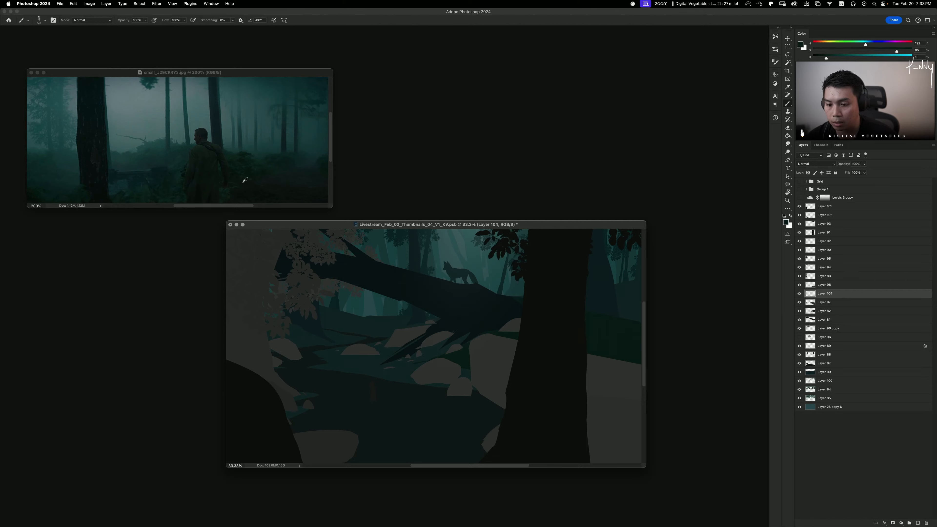
alt+click(255, 184)
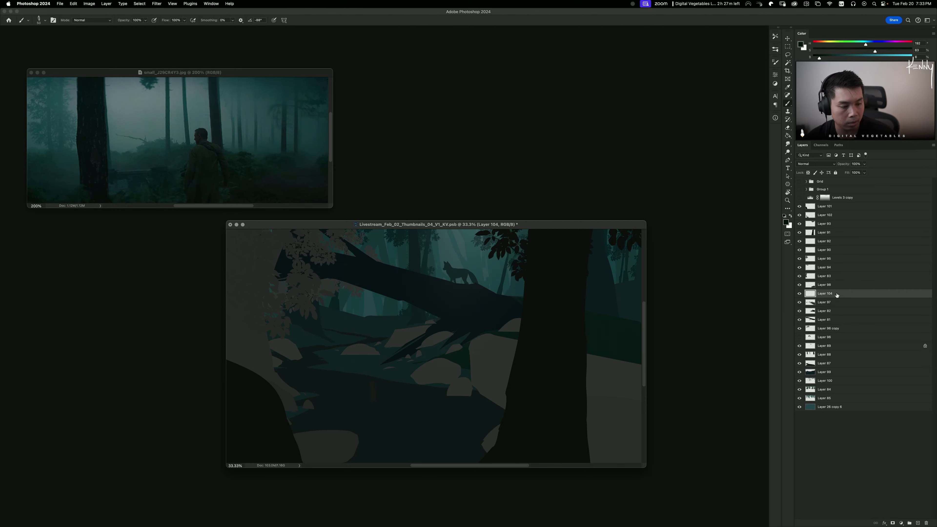
alt+click(829, 298)
key(g)
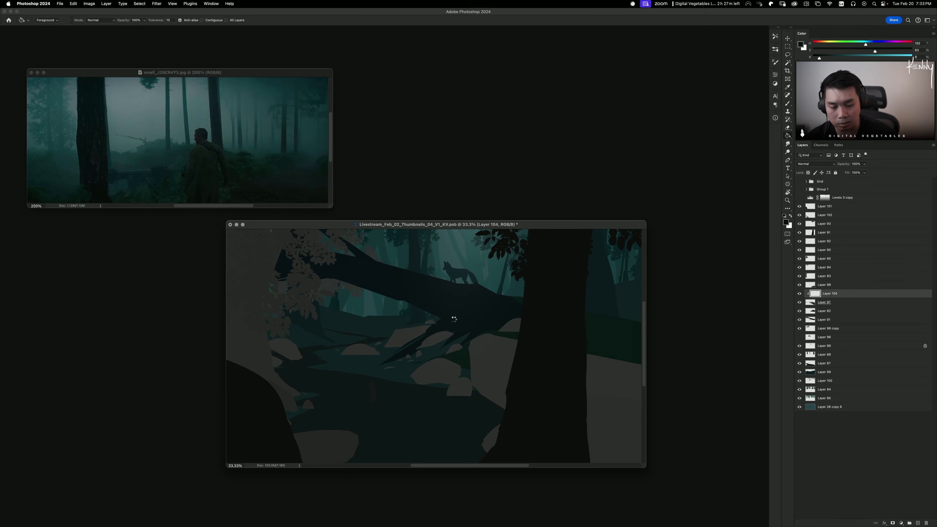
click(454, 318)
key(ctrl+e)
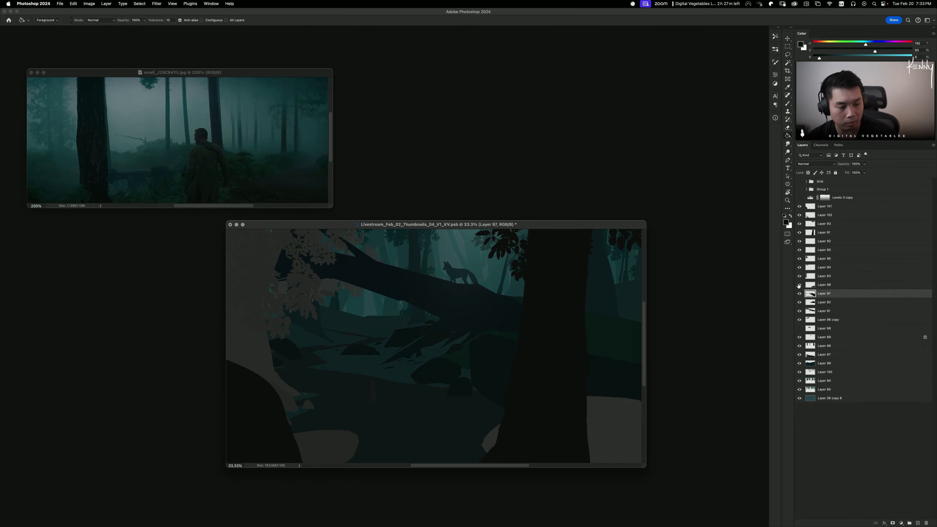
Step: Add a new layer clipped to the pale ground shape beside the large foreground tree and fill it with the current dark teal
key(ctrl+shift+n)
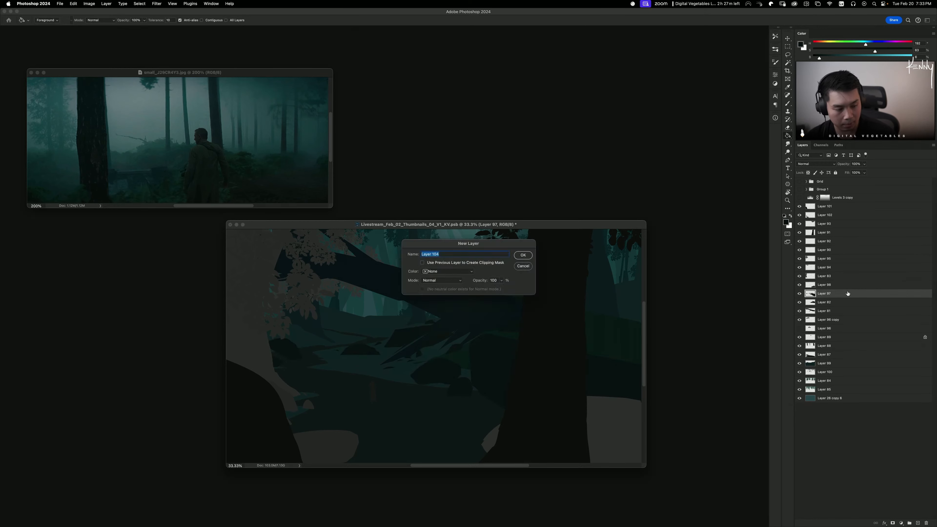
key(Return)
drag(827, 293, 826, 284)
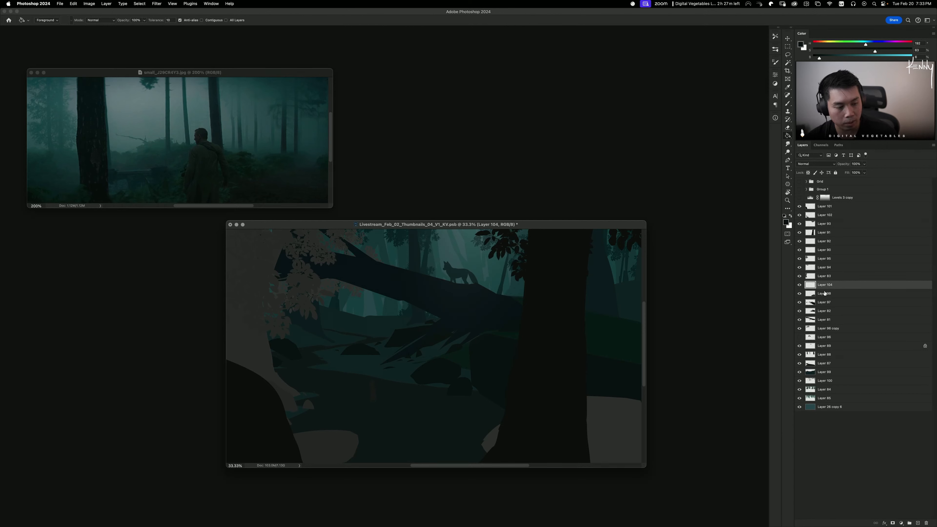
alt+click(826, 289)
click(498, 290)
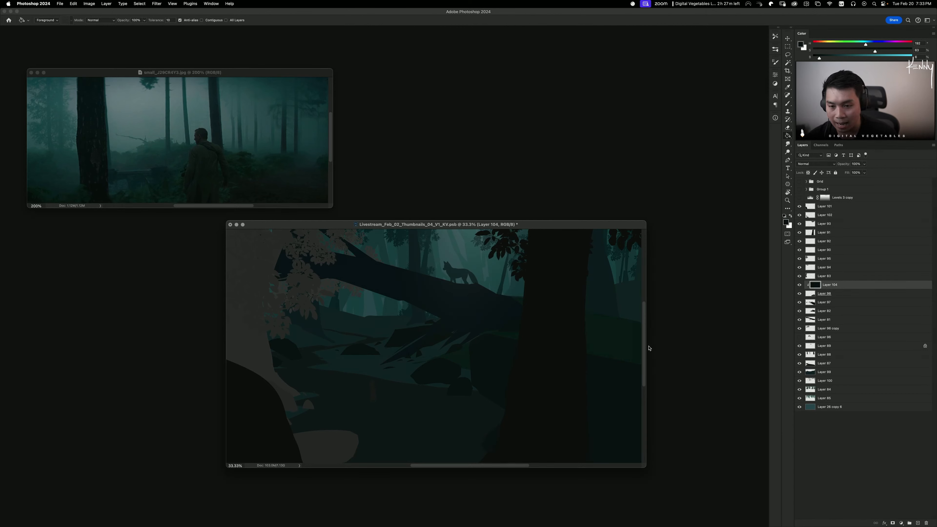
Step: Refill the clipped ground shape with a darker tone sampled from the reference photo's undergrowth and merge it down
alt+click(250, 196)
alt+click(250, 200)
alt+click(249, 199)
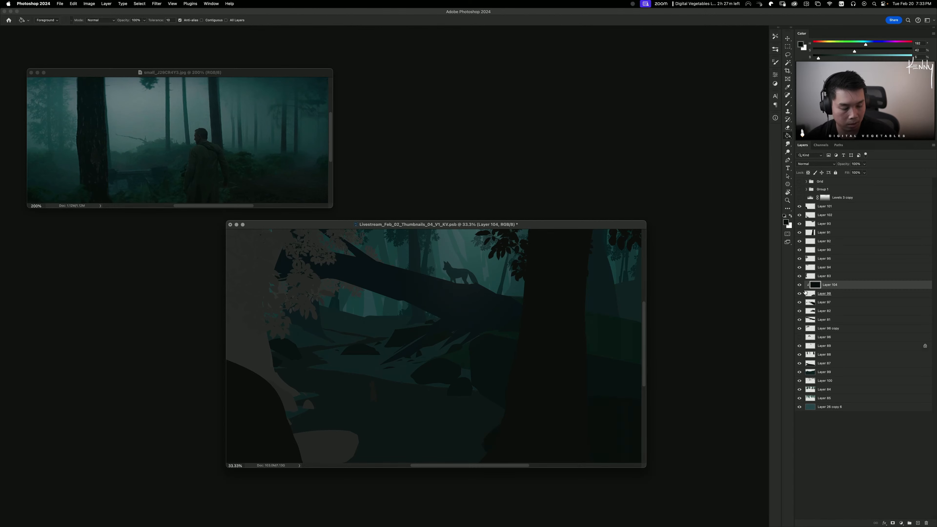
key(super+e)
Step: Recolour the grey tree on the painting's left edge with the reference's dark trunk colour using a clipped fill layer, then merge it into Layer 83
click(823, 278)
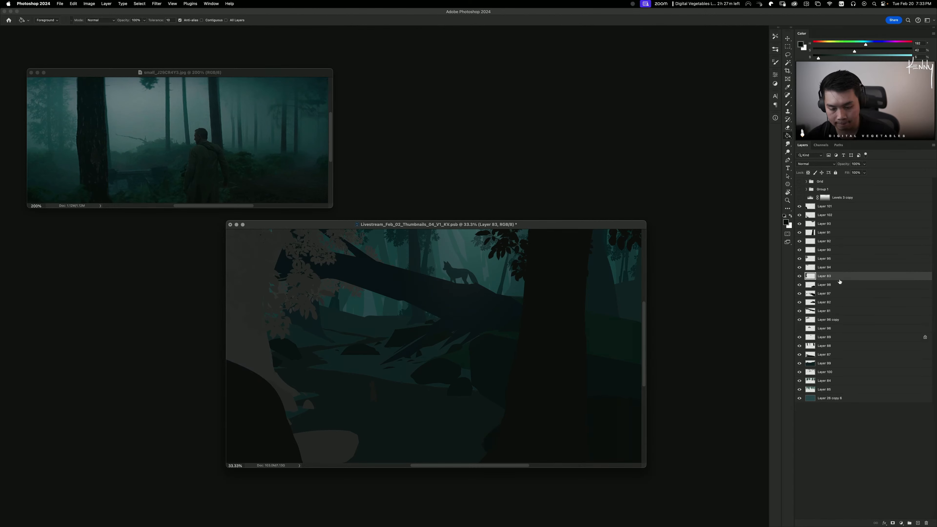
key(super+shift+n)
key(Return)
key(b)
alt+click(85, 146)
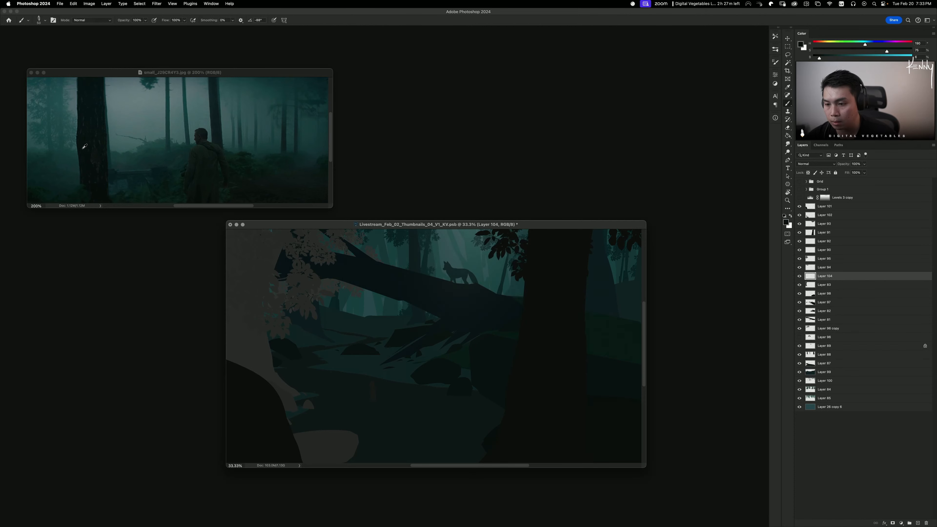
alt+click(807, 283)
key(g)
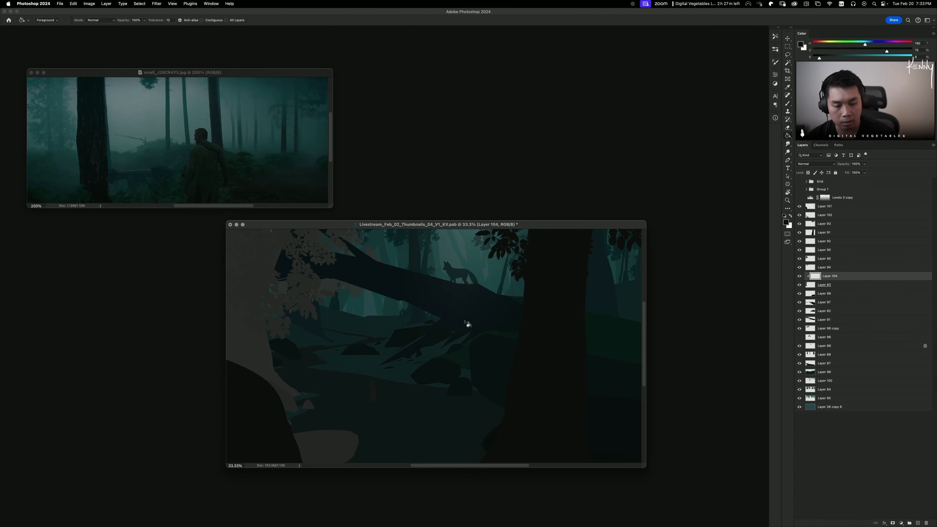
click(467, 325)
key(super+e)
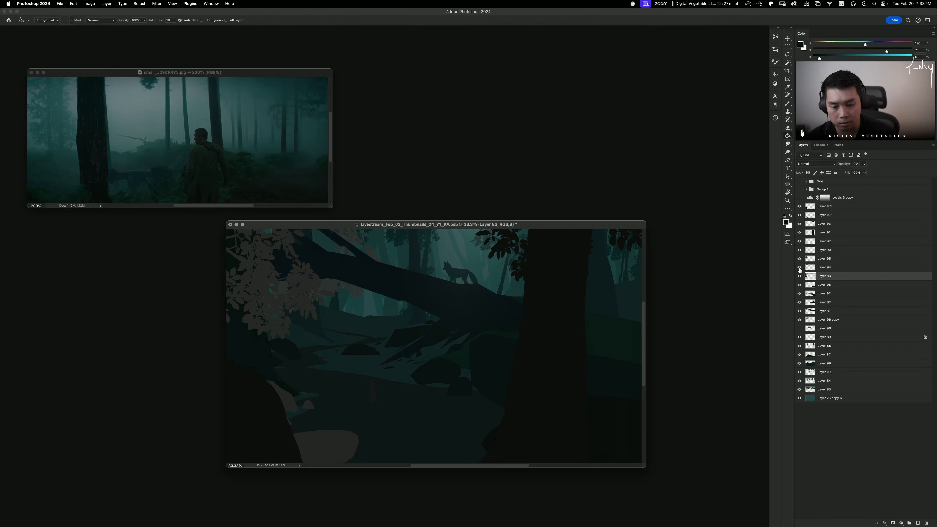
Step: Recolour the layer just above Layer 83 with a dark teal sampled from the reference's thick trunk using a clipped fill, and merge it down
click(836, 269)
key(b)
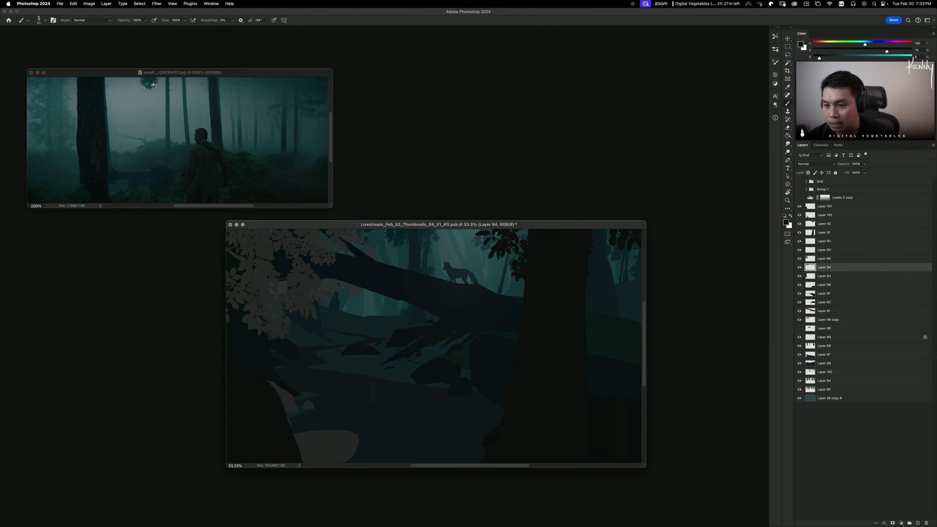
alt+click(96, 80)
alt+click(98, 82)
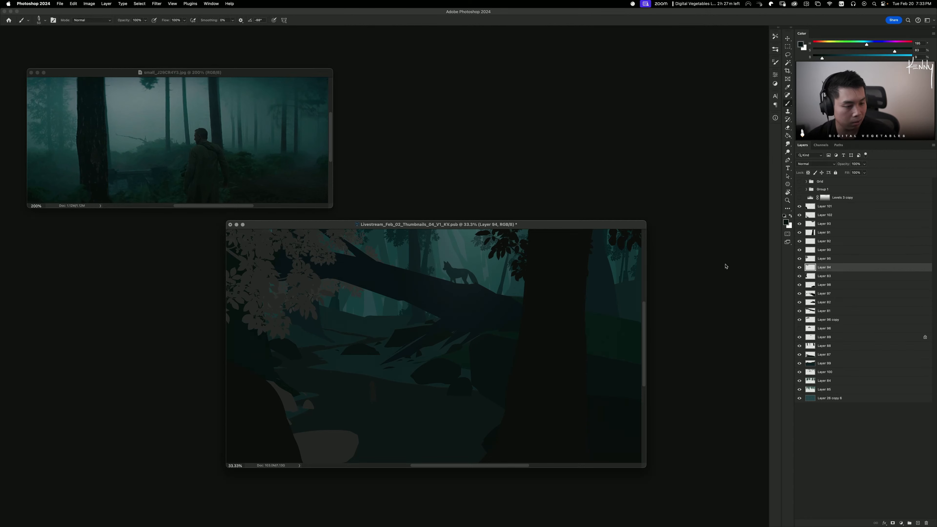
key(super+shift+alt+n)
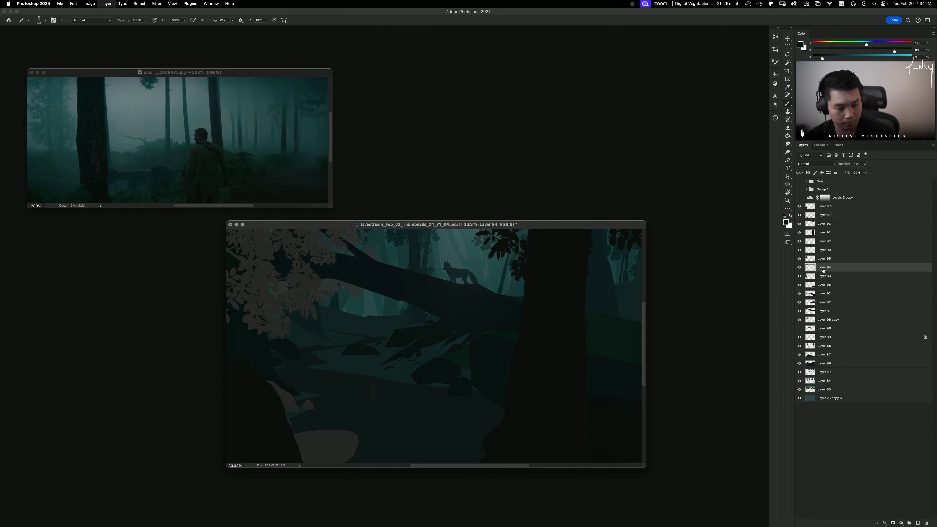
key(super+alt+g)
key(g)
click(407, 264)
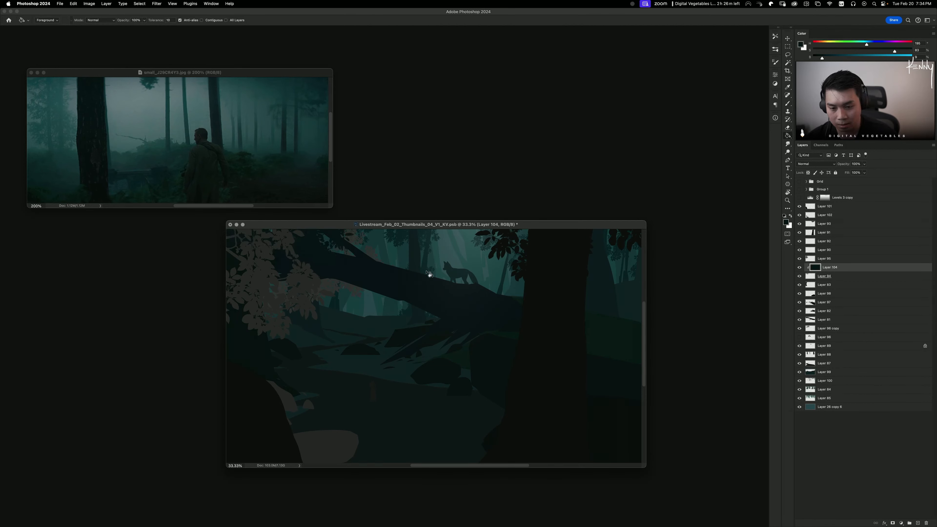
key(BackSpace)
Step: Darken the merged layer with Hue/Saturation at a lightness of -27
key(super+u)
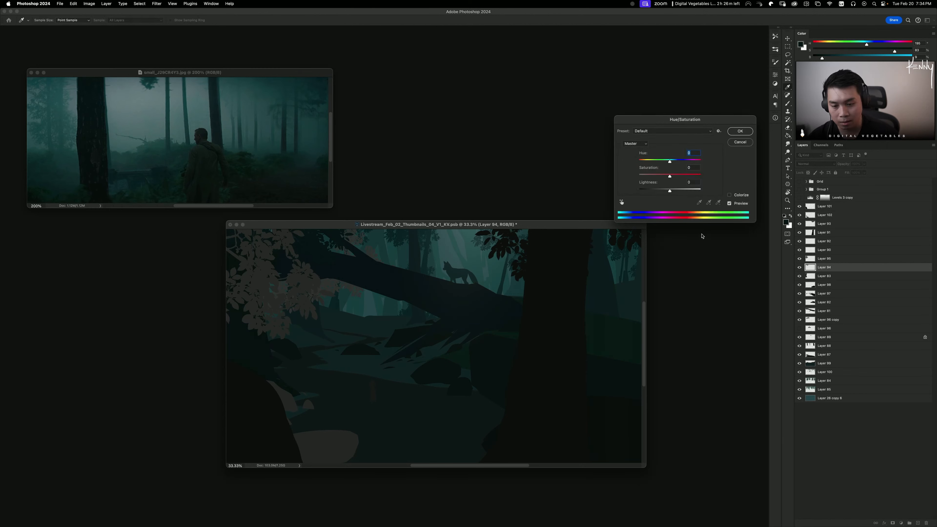
drag(669, 189, 662, 190)
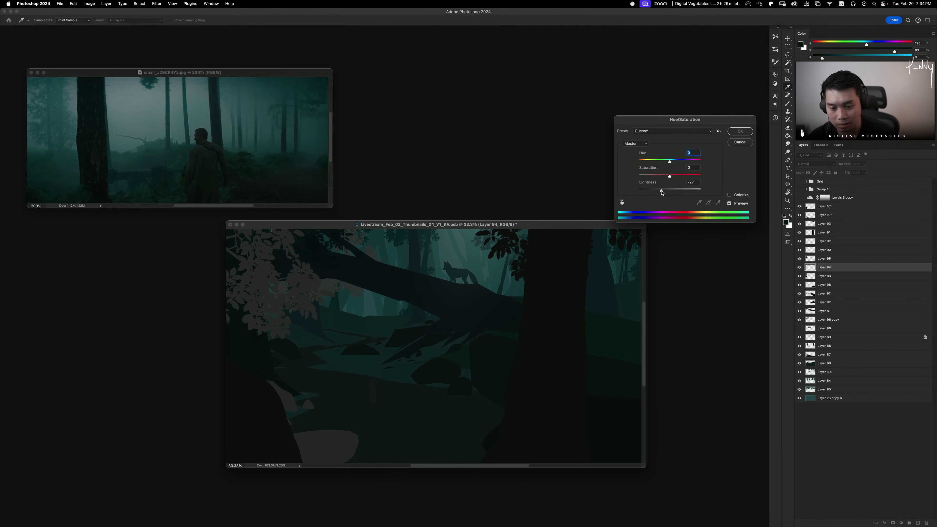
click(748, 133)
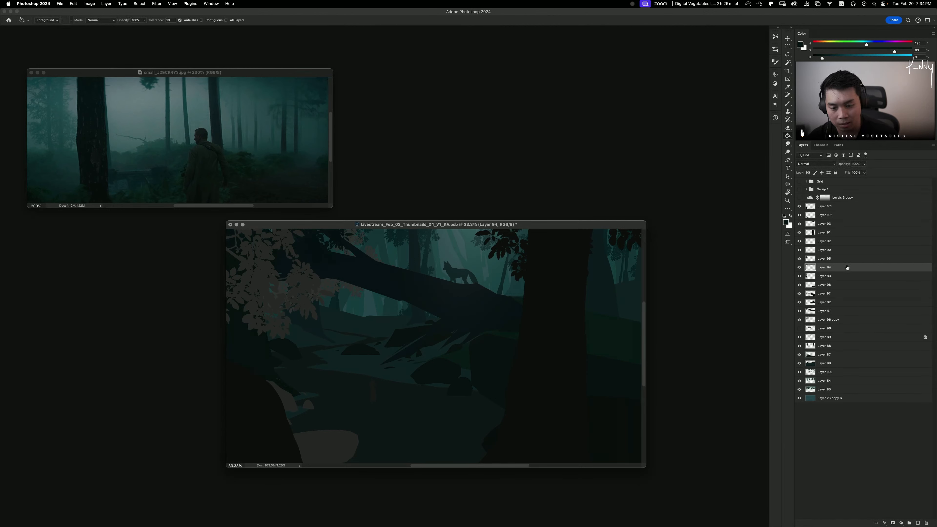
super+click(847, 267)
key(super+shift+n)
key(Return)
key(super+z)
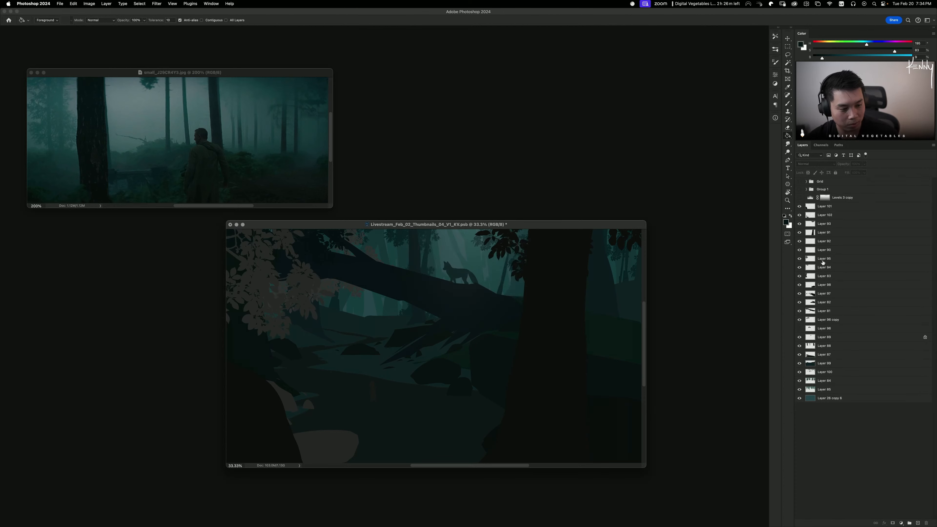
Step: Add a new layer above the large grey leaf cluster's layer and clip it to the leaves
click(823, 262)
key(super+shift+n)
key(Return)
alt+click(823, 263)
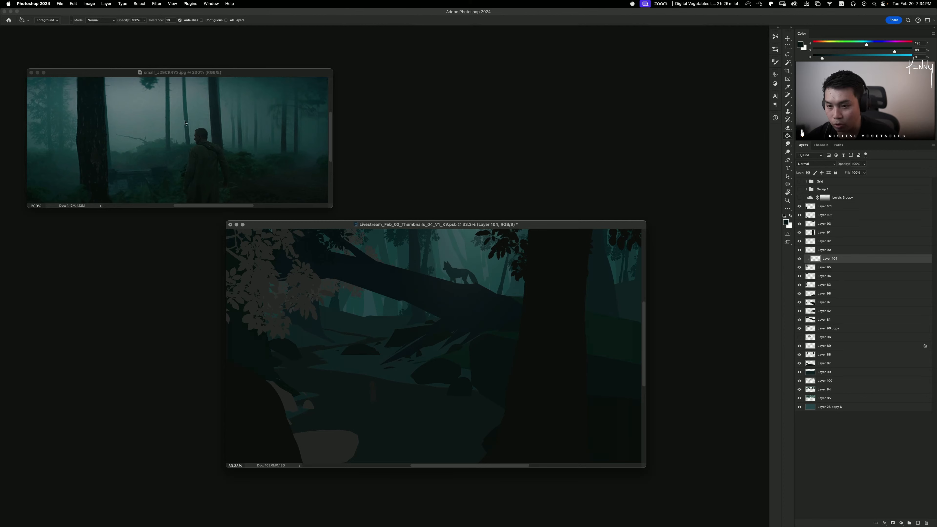
Step: Fill the clipped layer over the large leaf cluster with a near-black teal sampled from the reference photo's lower corner, and merge it down
click(92, 184)
key(b)
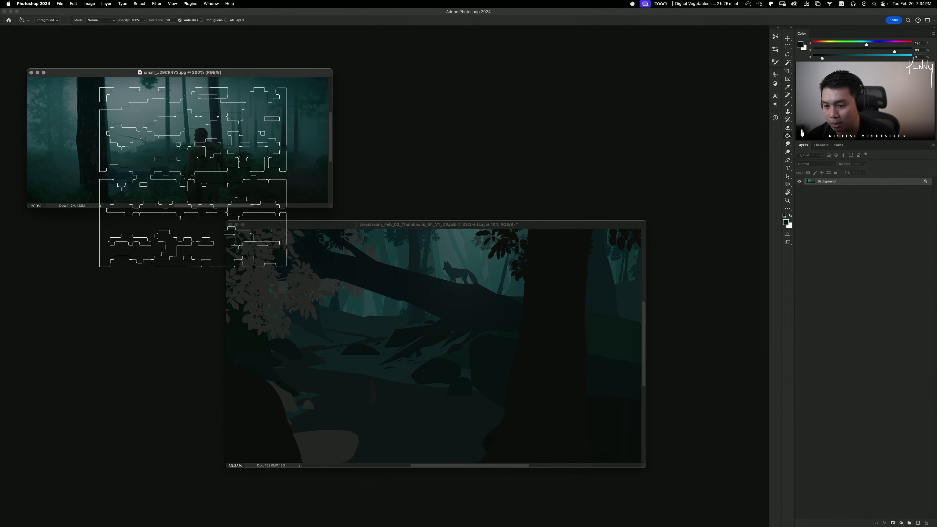
alt+click(81, 85)
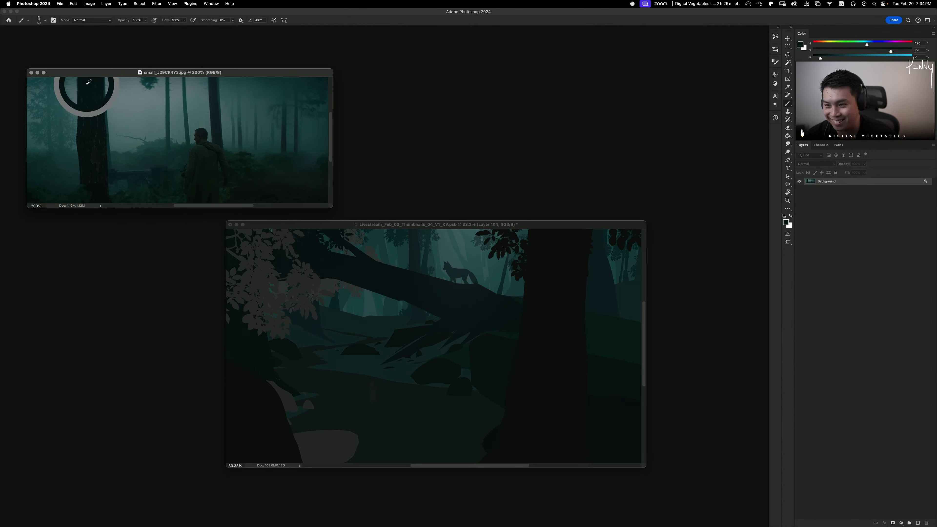
alt+click(33, 196)
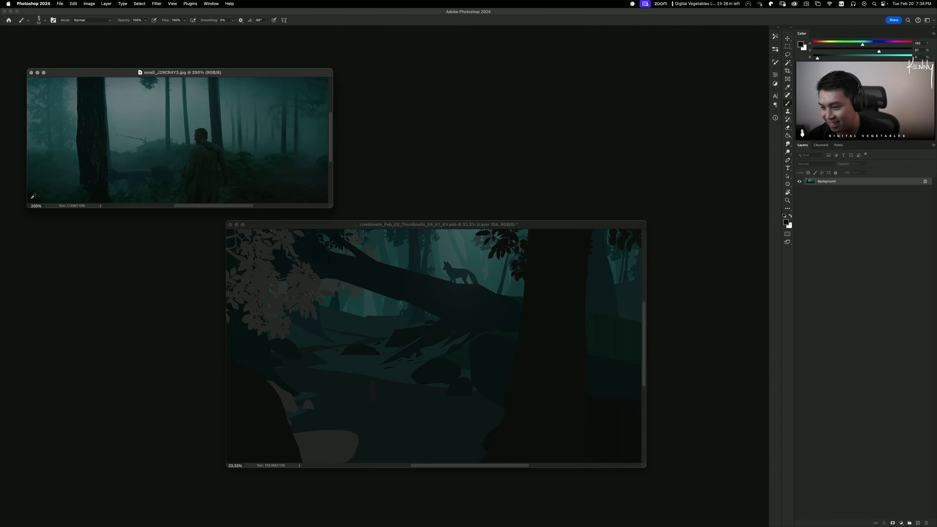
click(554, 225)
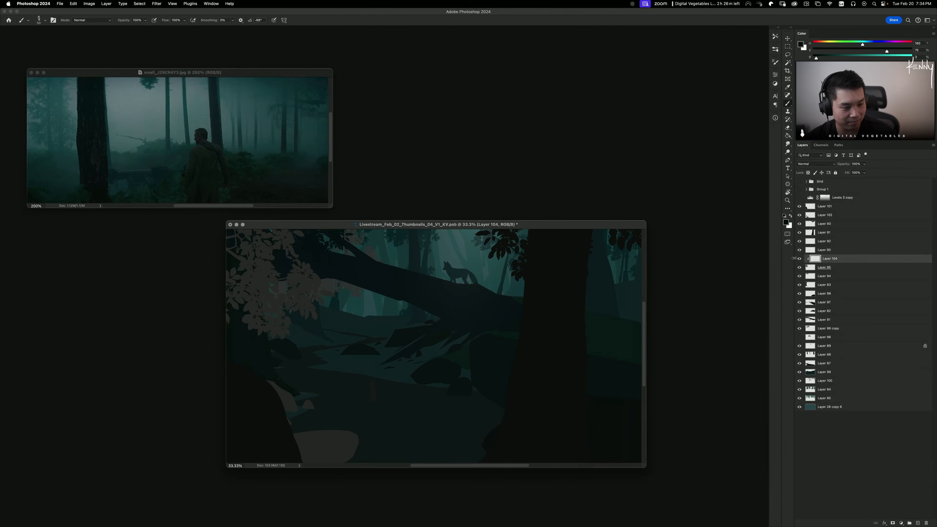
key(g)
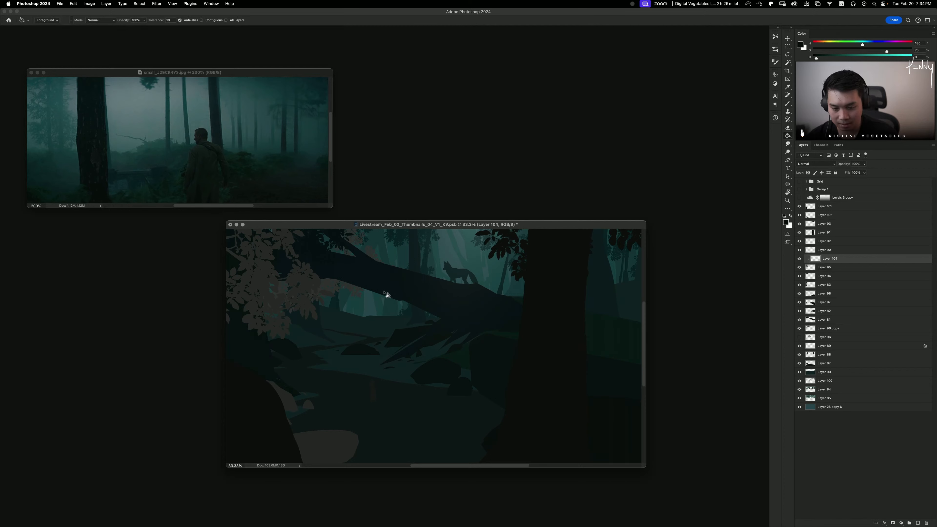
click(519, 314)
key(ctrl+e)
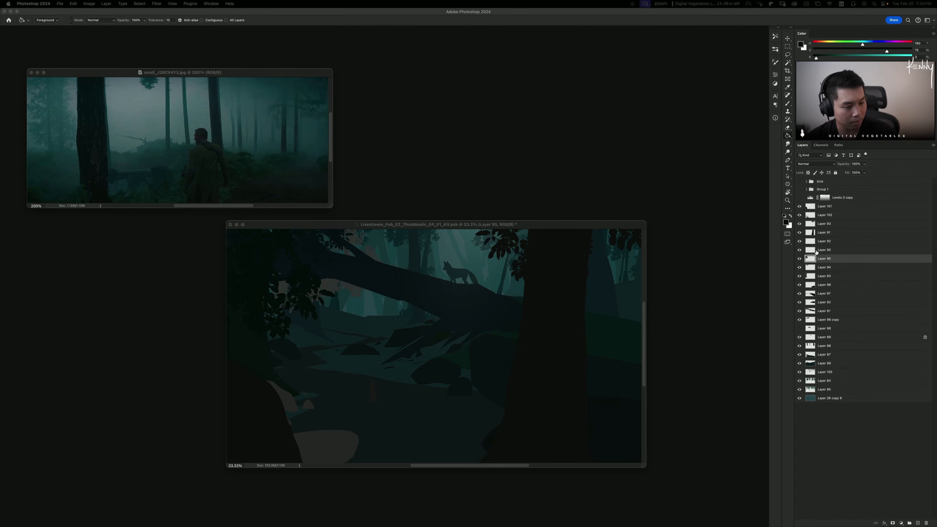
click(800, 259)
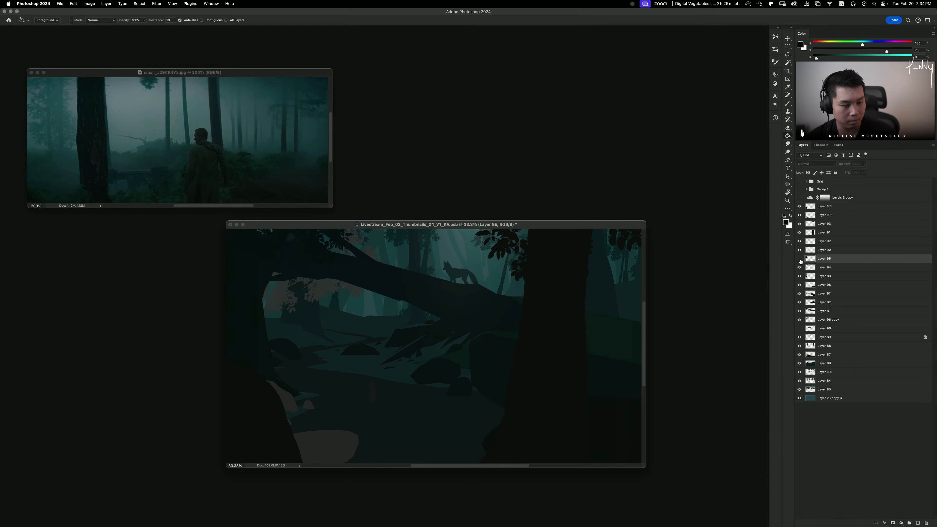
click(800, 259)
click(800, 259)
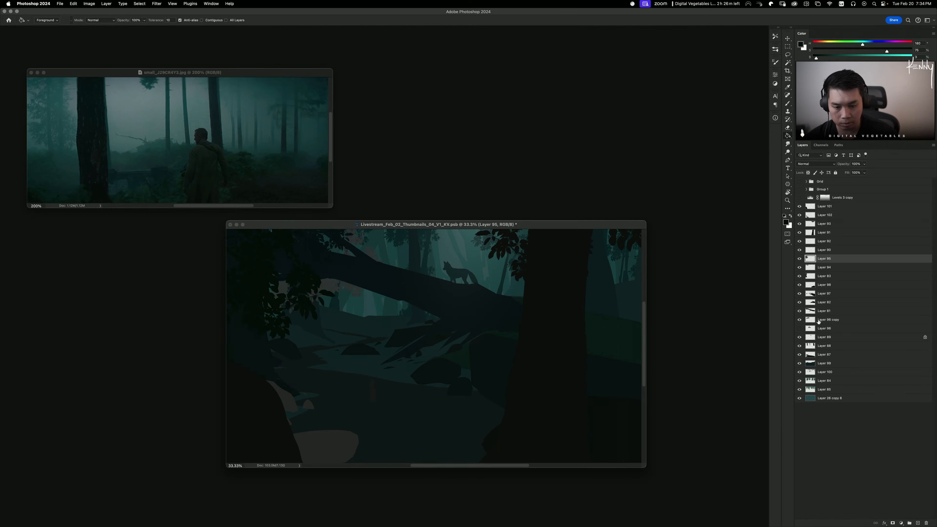
Step: Recolour Layer 96 copy with a mid-dark teal sampled from the reference's upper foliage using a clipped fill layer, and merge it down
click(823, 318)
key(b)
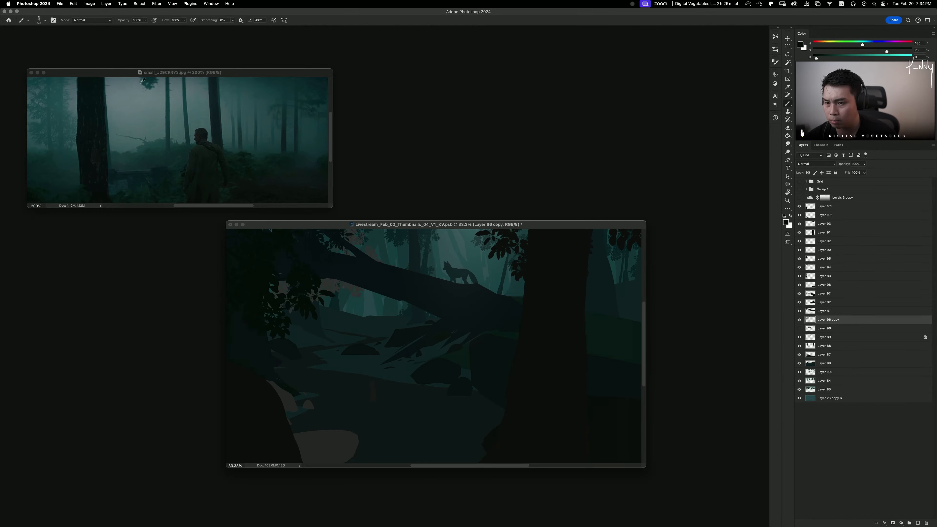
alt+click(141, 82)
key(super+shift+alt+n)
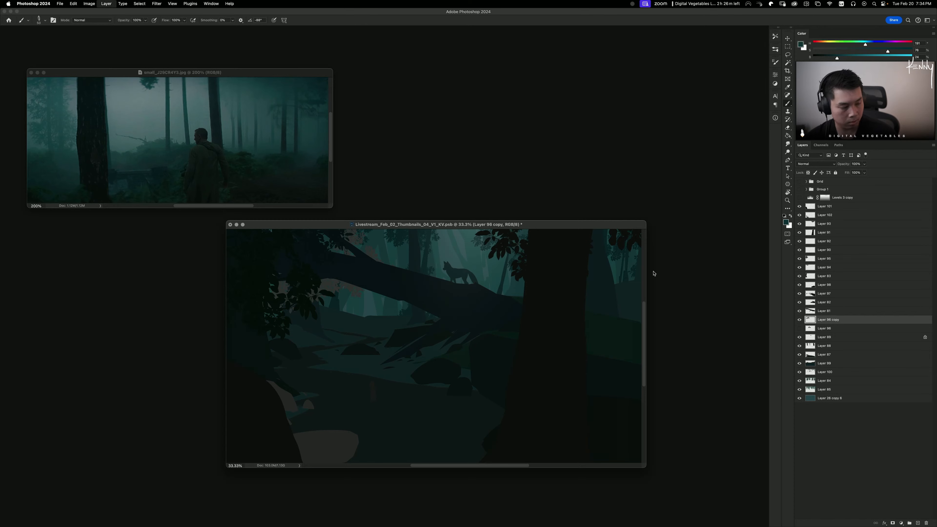
key(g)
alt+click(827, 324)
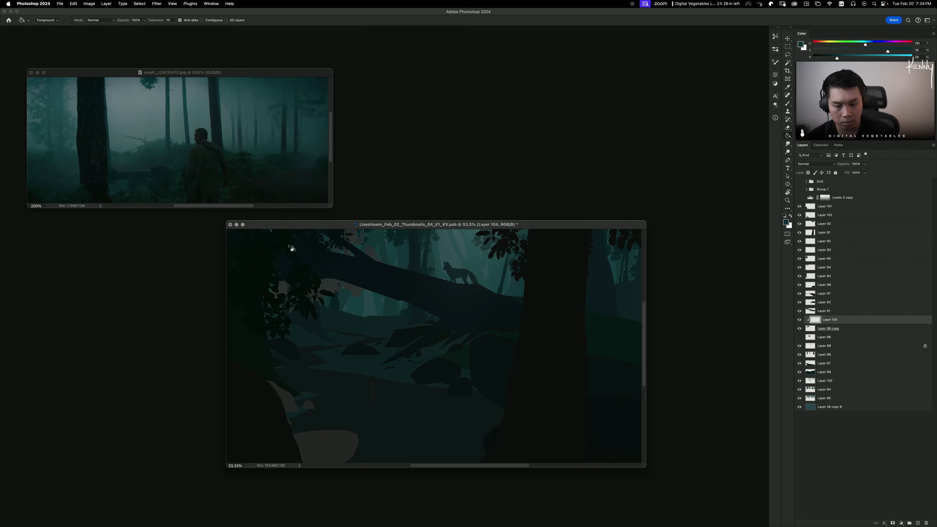
click(291, 249)
key(super+e)
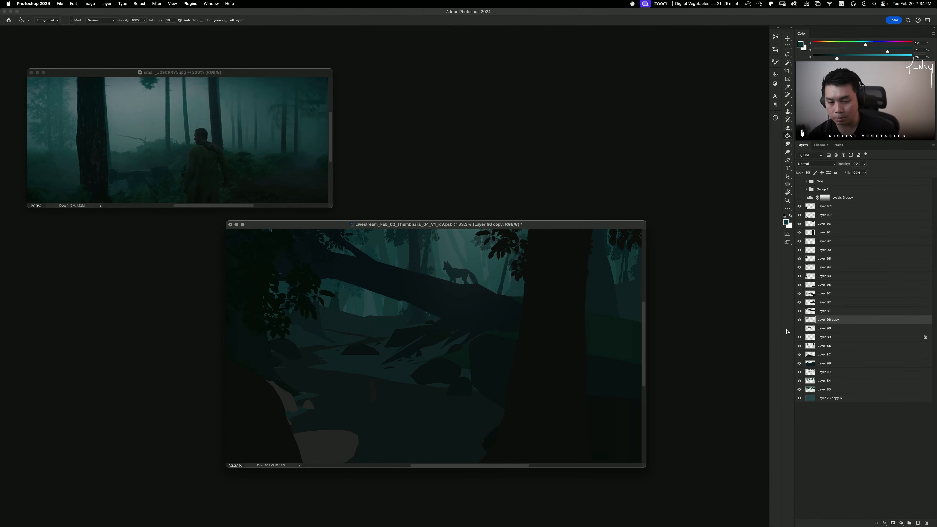
Step: Darken Layer 96 copy by lowering its lightness with Hue/Saturation
key(super+u)
drag(670, 189, 650, 191)
click(740, 131)
key(g)
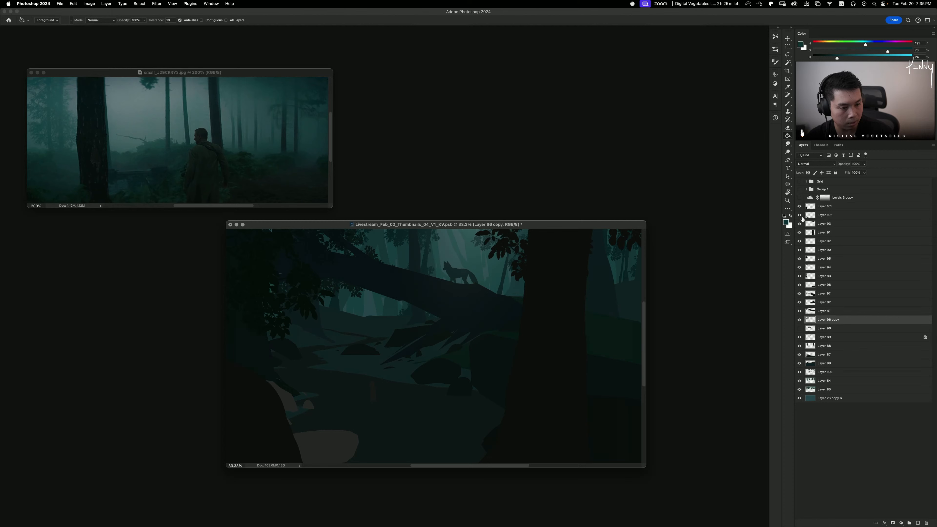
Step: Recolour Layer 102's grey foreground shapes with a near-black teal sampled from the reference's lower undergrowth using a clipped fill layer, and merge it down
click(799, 215)
click(799, 214)
click(834, 217)
key(b)
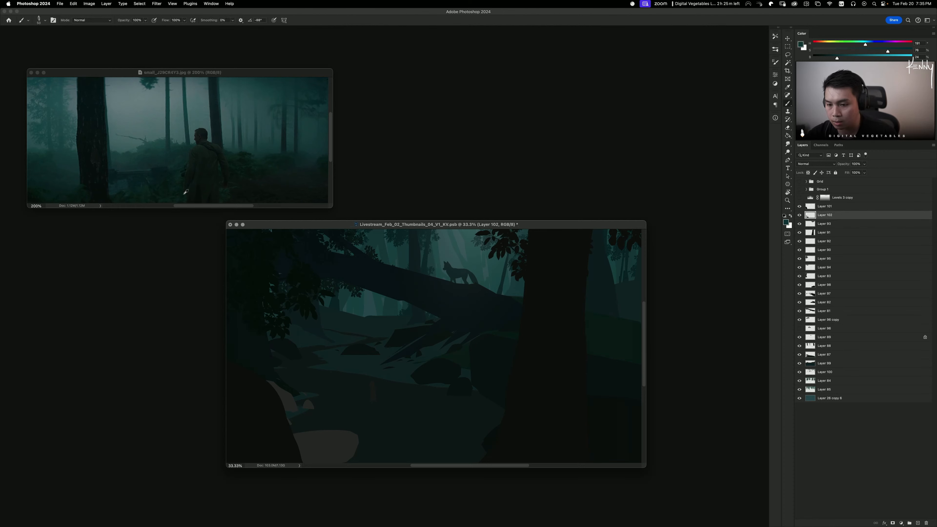
alt+click(255, 192)
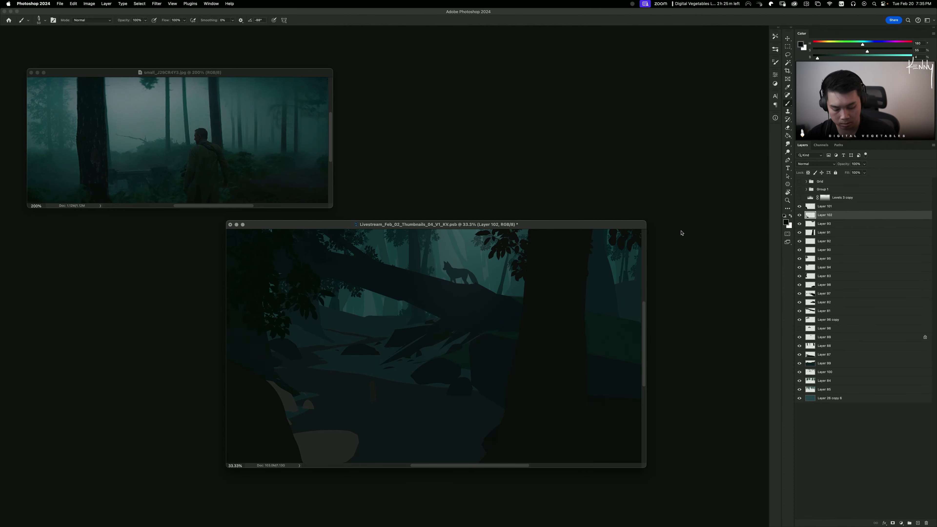
key(super+alt+shift+n)
key(super+alt+g)
key(g)
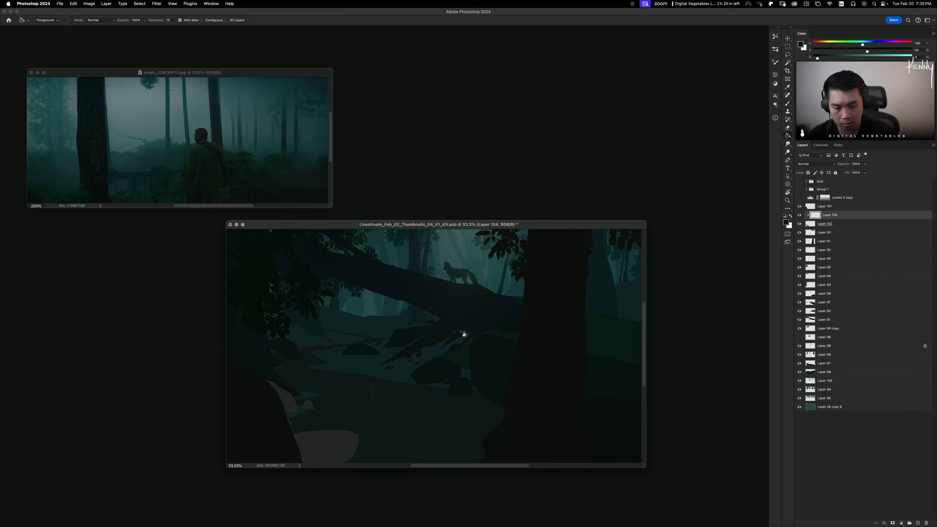
click(464, 333)
key(super+e)
key(alt+bracketright)
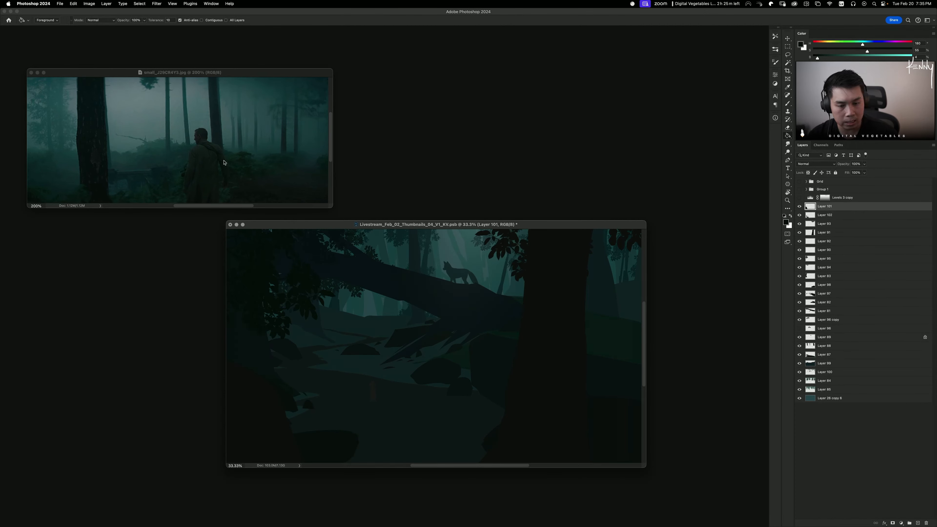
Step: Sample a near-black teal from the reference's large dark trunk and add a new layer clipped to Layer 91, the large foreground tree
key(b)
alt+click(84, 139)
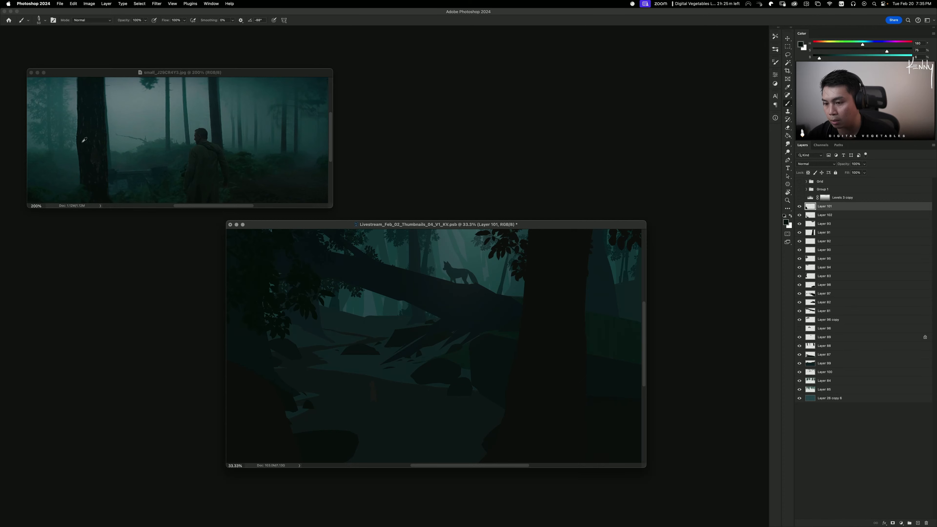
click(800, 207)
click(800, 207)
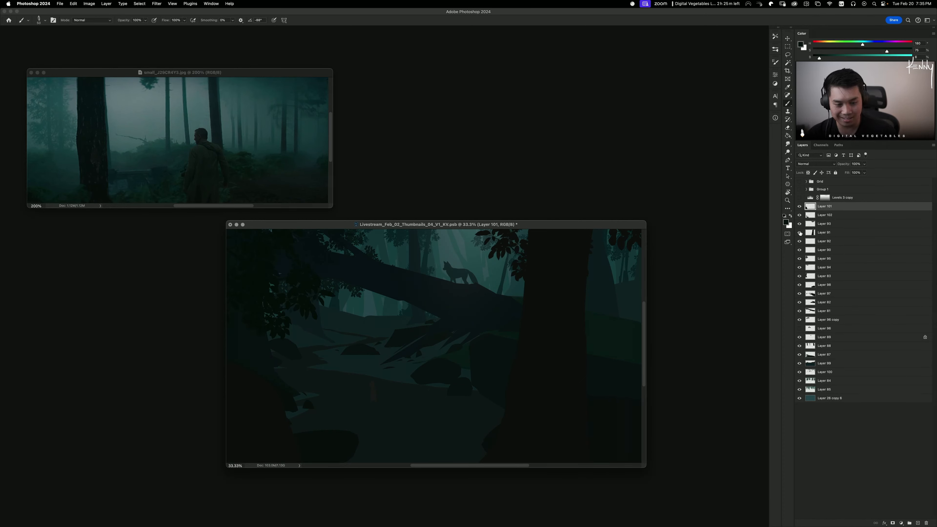
click(800, 233)
click(800, 232)
click(830, 233)
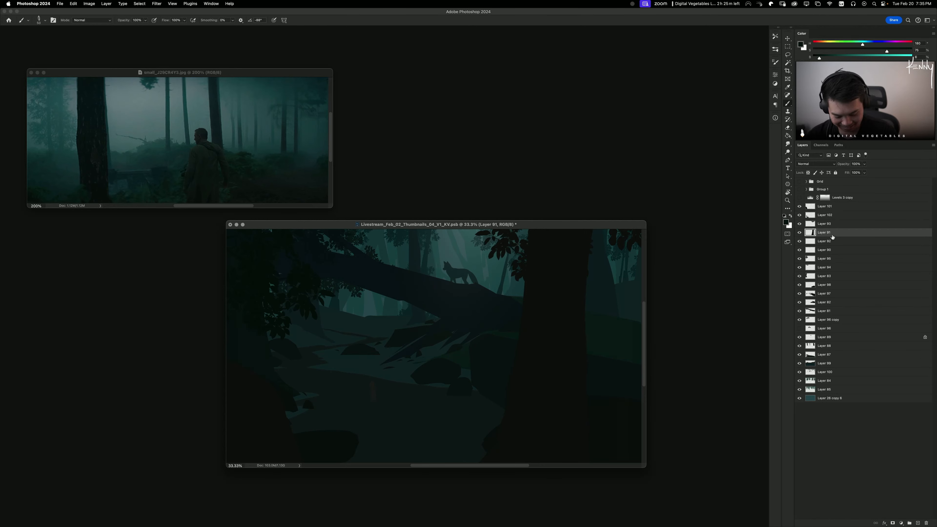
key(super+shift+n)
key(Return)
alt+click(829, 241)
alt+click(831, 237)
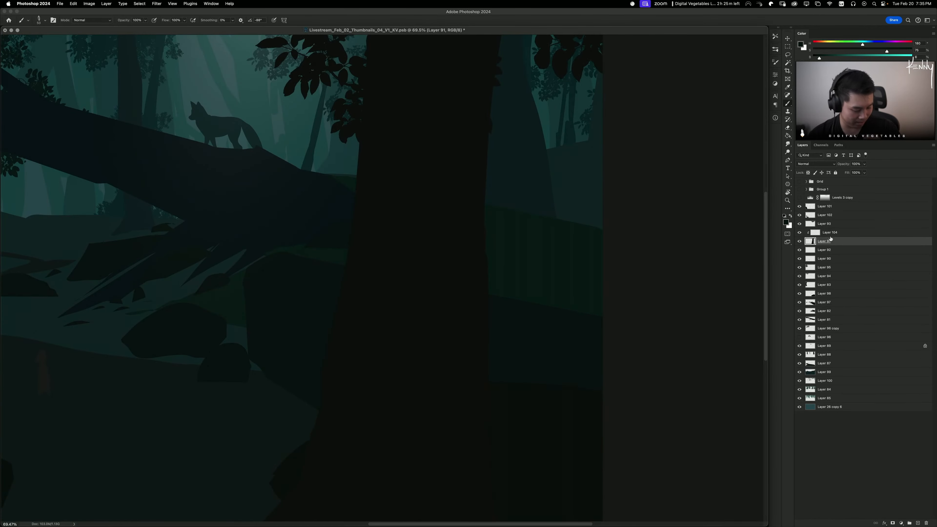
Step: Fill the clipped layer over the large foreground tree with the sampled near-black teal, and merge it down into Layer 91
key(super+0)
key(super+minus)
key(super+minus)
key(super+minus)
key(super+minus)
key(super+equal)
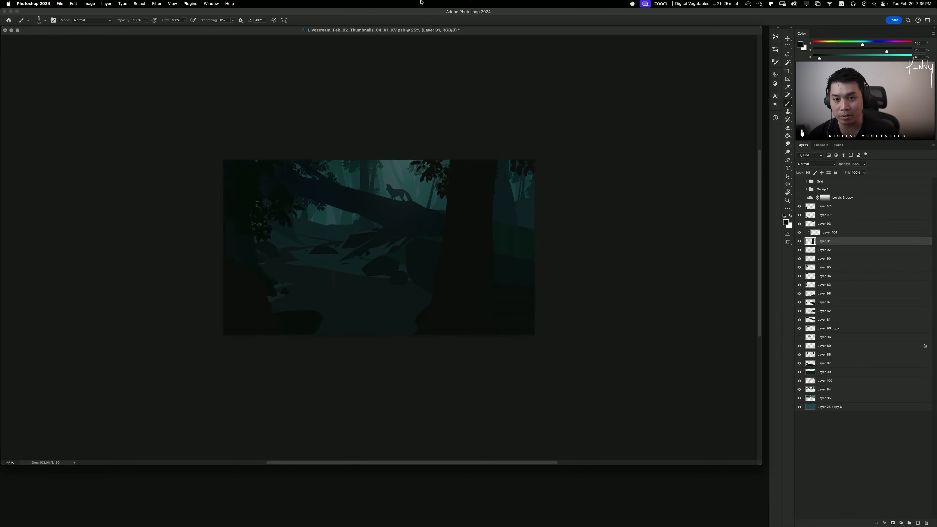
drag(291, 33, 296, 56)
key(super+minus)
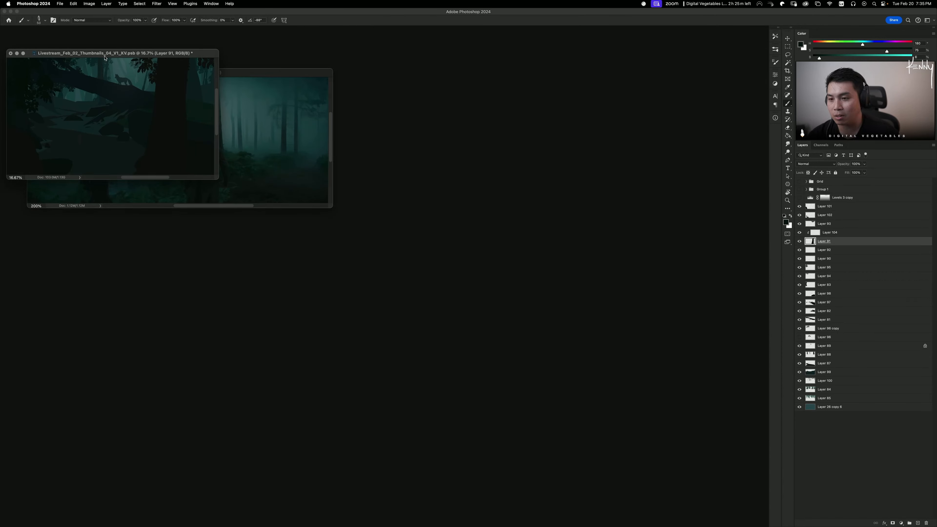
drag(105, 57, 430, 211)
key(g)
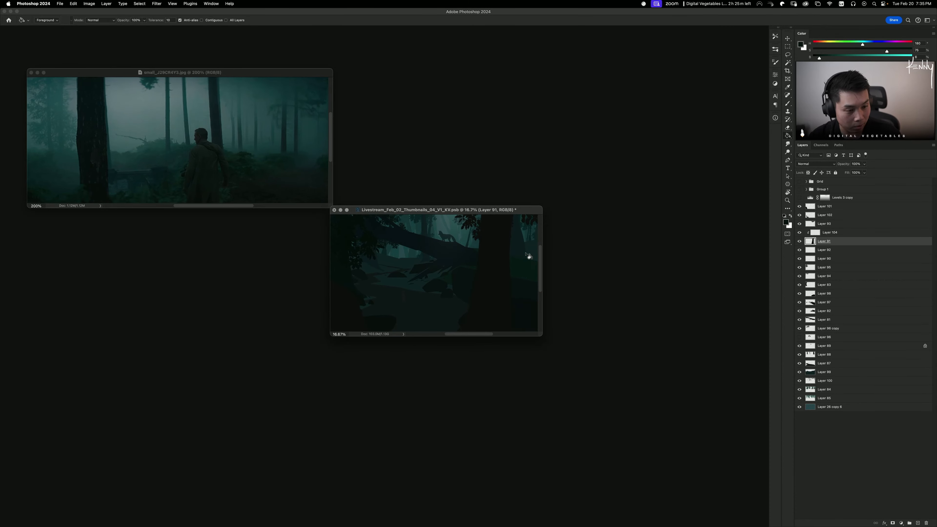
click(512, 269)
key(super+z)
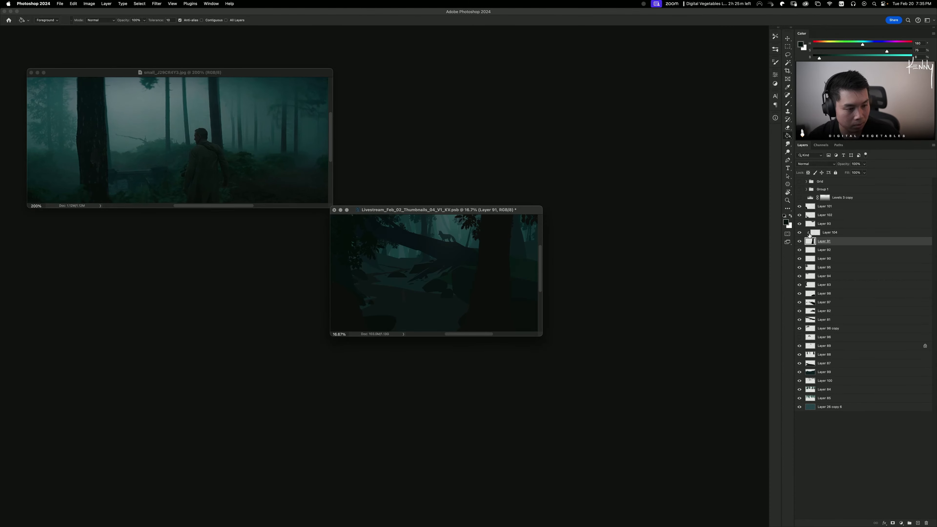
key(alt+bracketright)
click(480, 261)
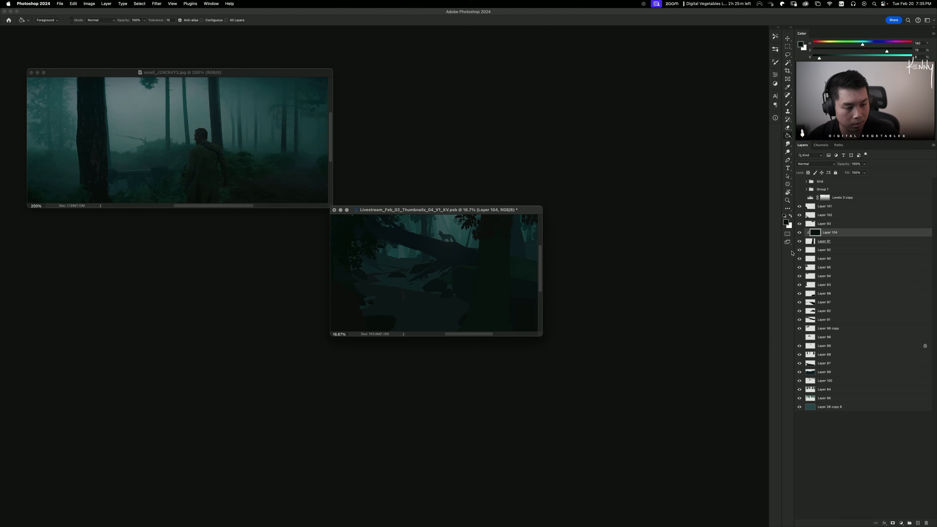
key(BackSpace)
Step: Darken the large foreground tree on Layer 91 by lowering its lightness with Hue/Saturation
key(super+u)
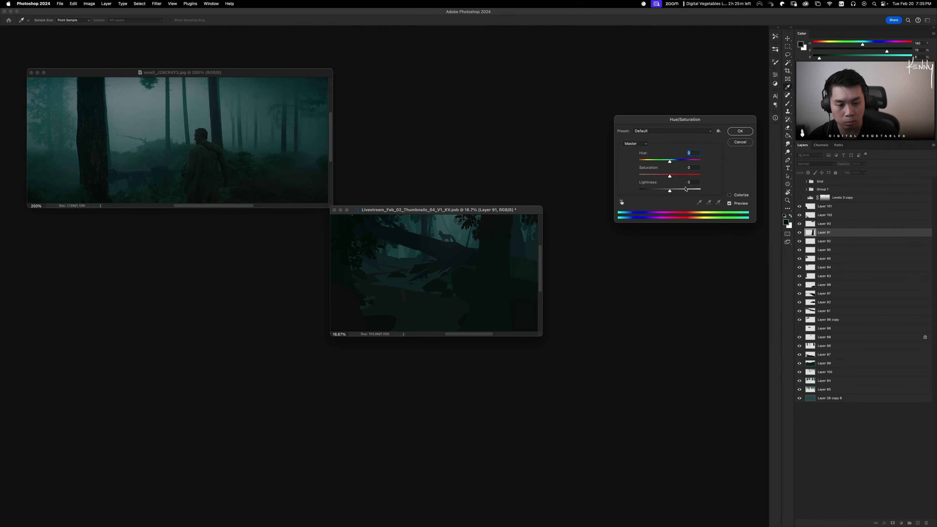
drag(669, 191, 657, 176)
click(741, 133)
key(g)
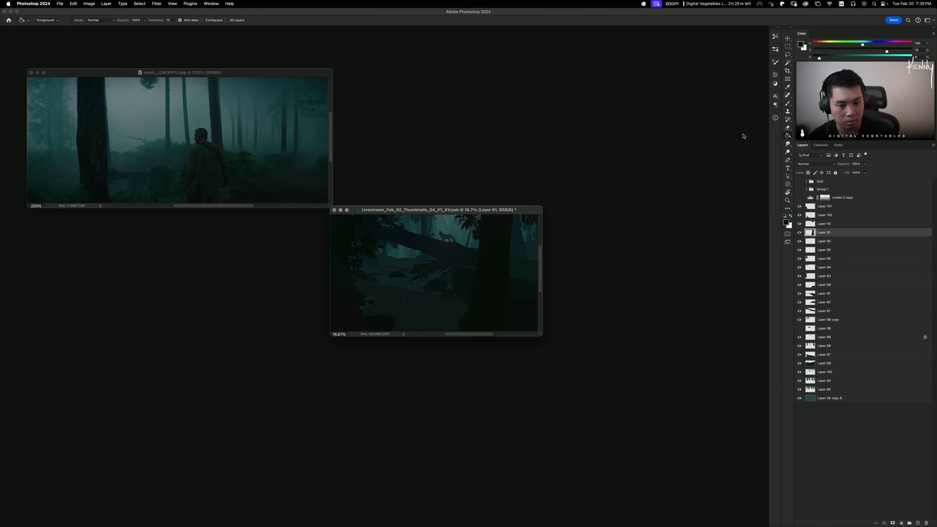
Step: Recolour Layer 93 with a near-black teal sampled from the thumbnail's dark foliage using a clipped fill layer, and merge it down
key(b)
alt+click(372, 240)
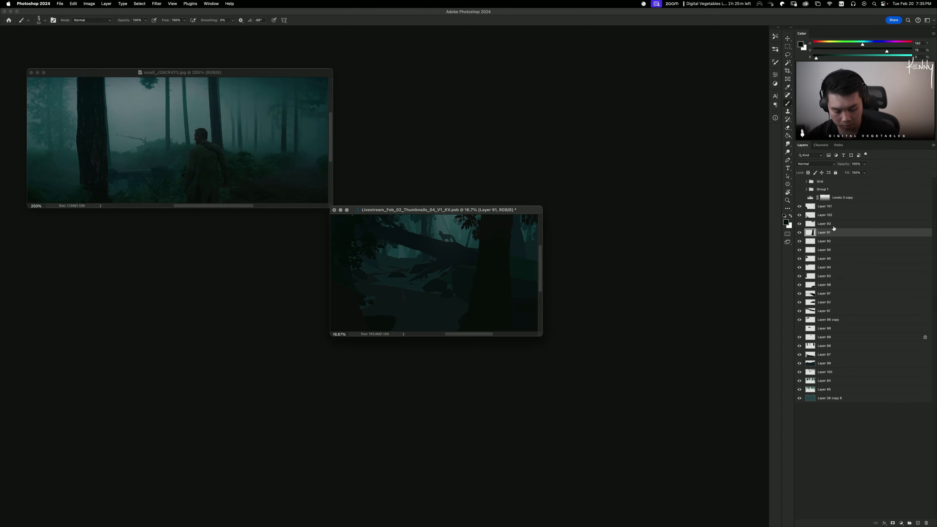
key(super+shift+n)
key(Return)
drag(834, 226, 834, 220)
key(super+alt+g)
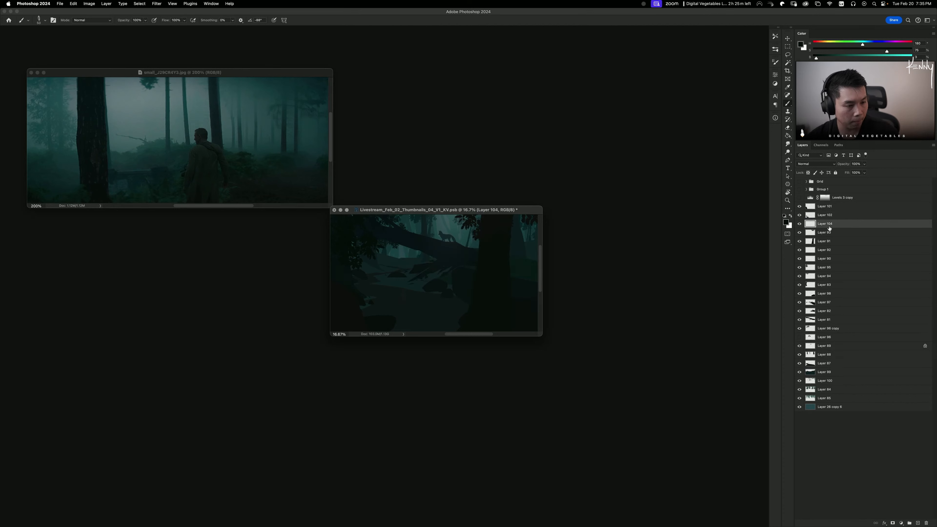
key(g)
click(511, 255)
key(BackSpace)
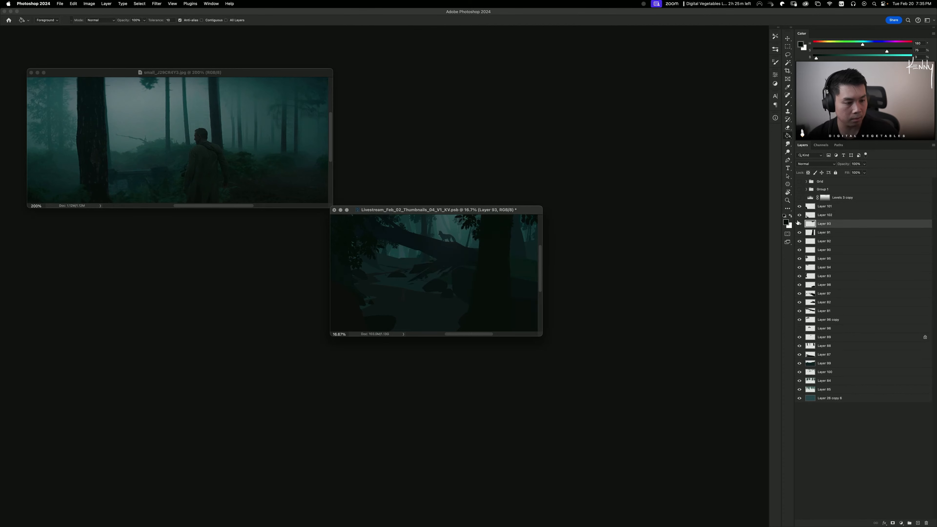
Step: Fill a new layer clipped to Layer 101 with a near-black green sampled from the thumbnail's large tree trunk
click(835, 218)
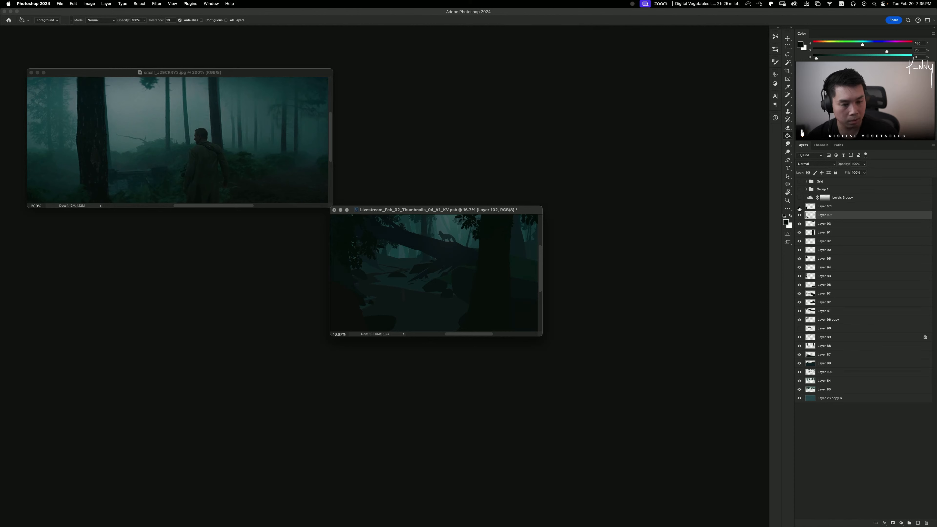
click(808, 207)
key(b)
alt+click(502, 307)
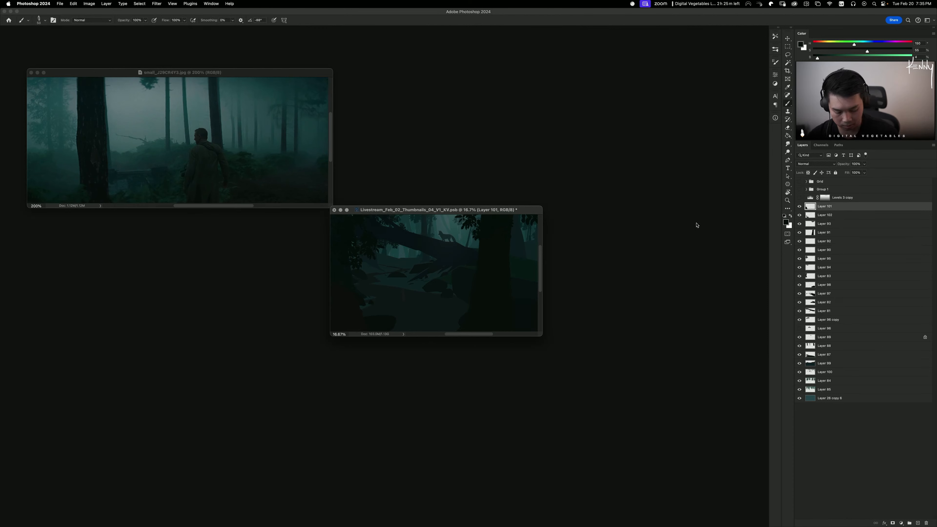
key(super+shift+alt+n)
key(super+alt+g)
key(g)
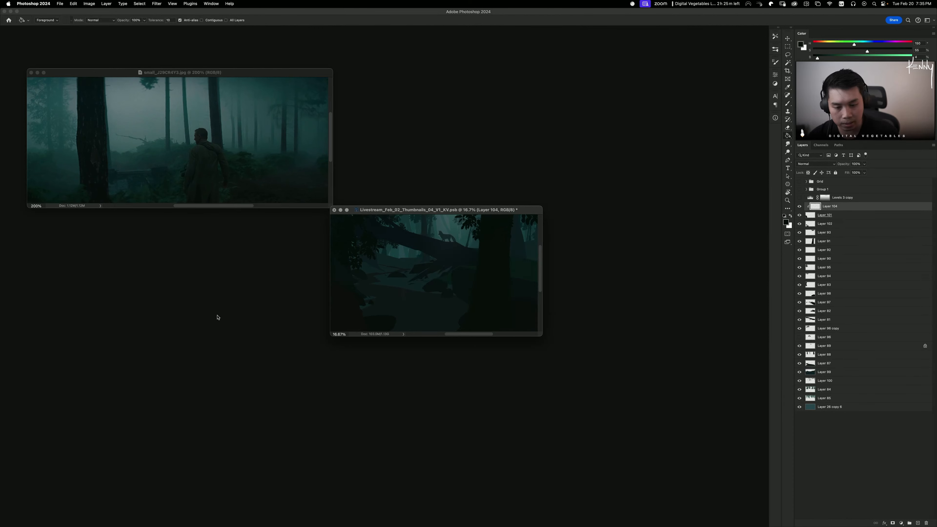
click(398, 266)
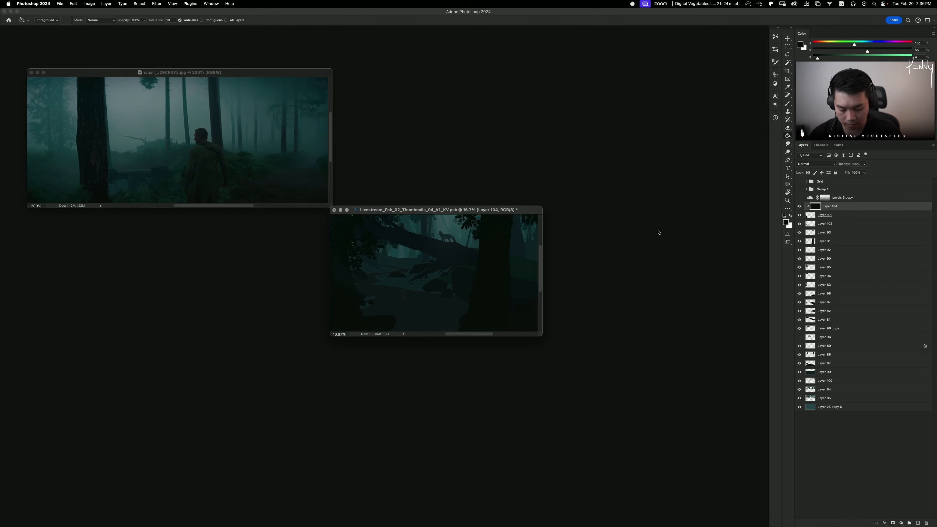
Step: Shift the hue of Layer 101's clipped fill layer to -23 with Hue/Saturation
key(super+equal)
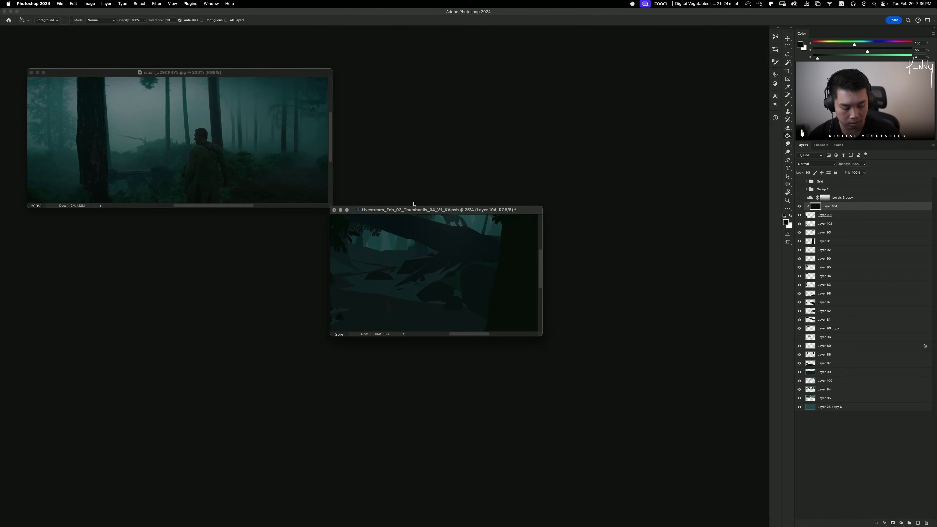
key(super+equal)
drag(350, 167, 313, 114)
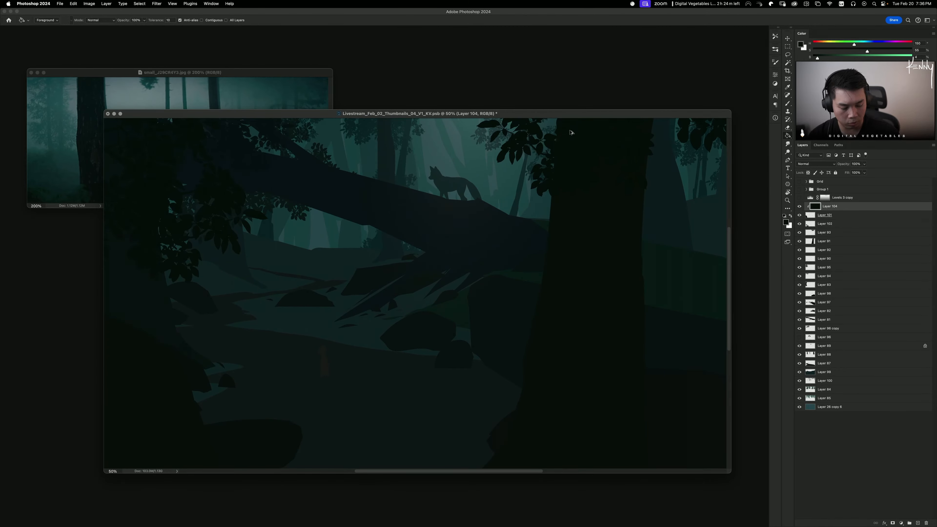
key(super+minus)
drag(410, 115, 550, 157)
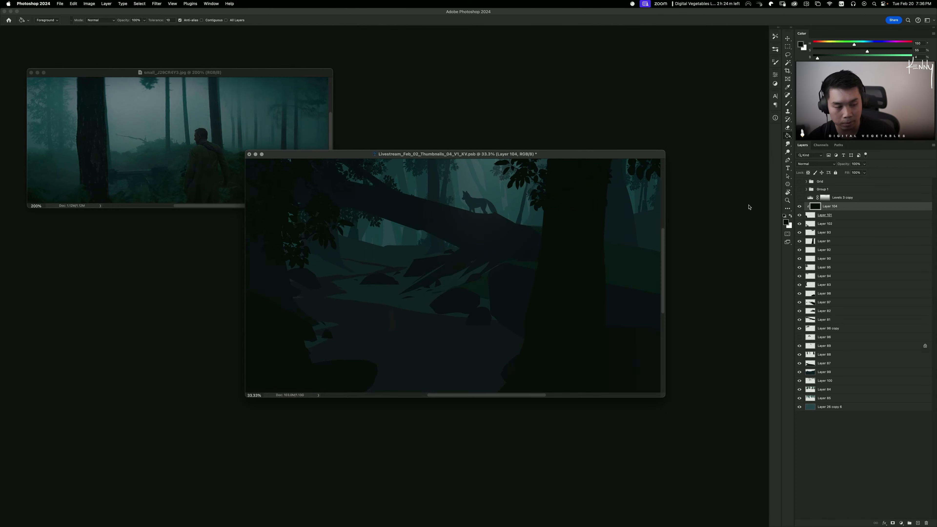
key(super+u)
mouse_move(670, 162)
mouse_down()
mouse_move(693, 162)
mouse_move(626, 161)
mouse_move(689, 162)
mouse_move(643, 161)
mouse_move(663, 162)
mouse_up()
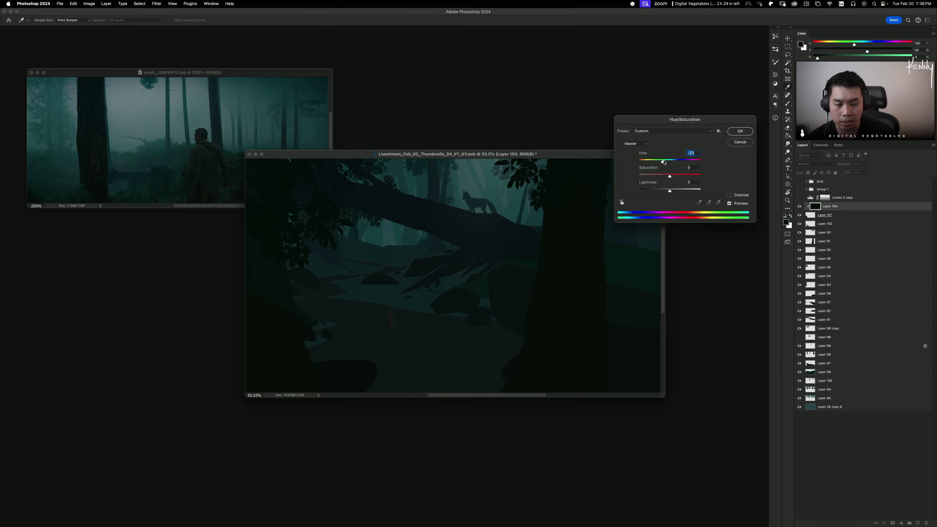
click(739, 132)
key(g)
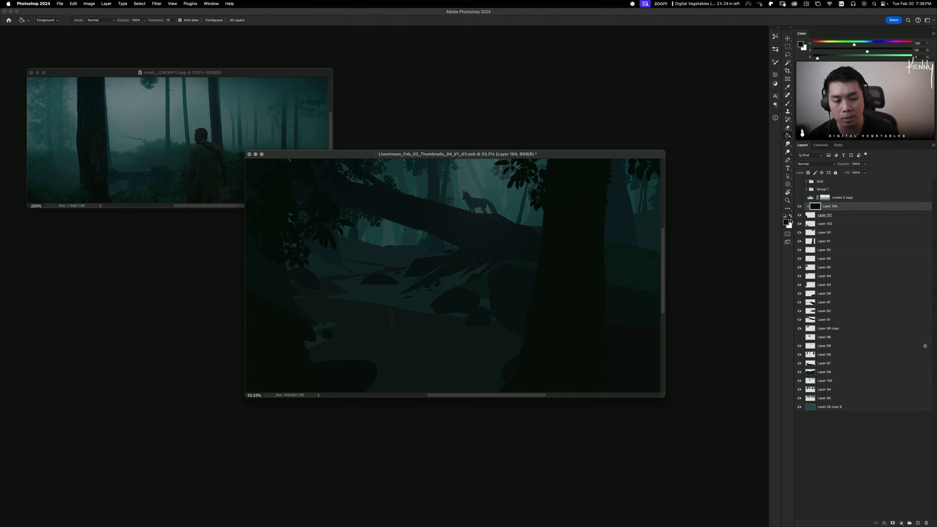
Step: Adjust Layer 99 with Hue/Saturation to a hue of -14 and a lightness of -32
key(super+minus)
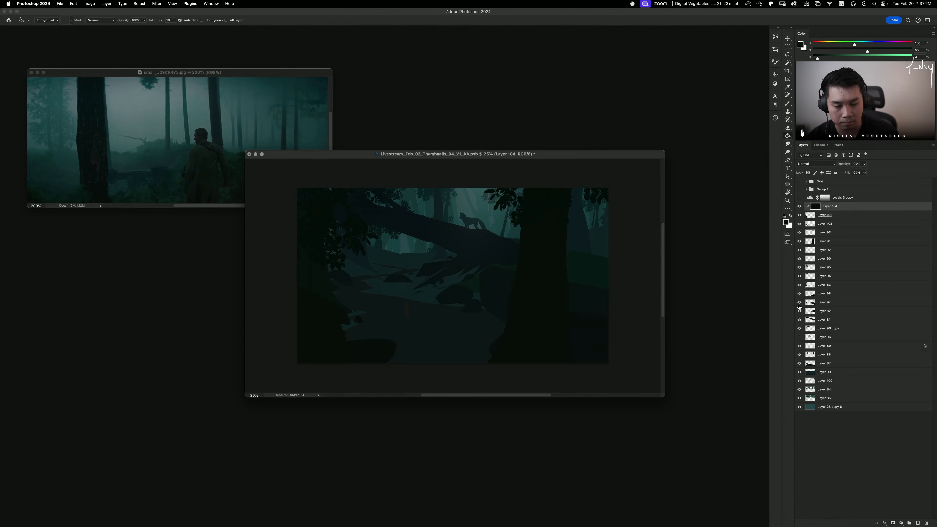
click(810, 365)
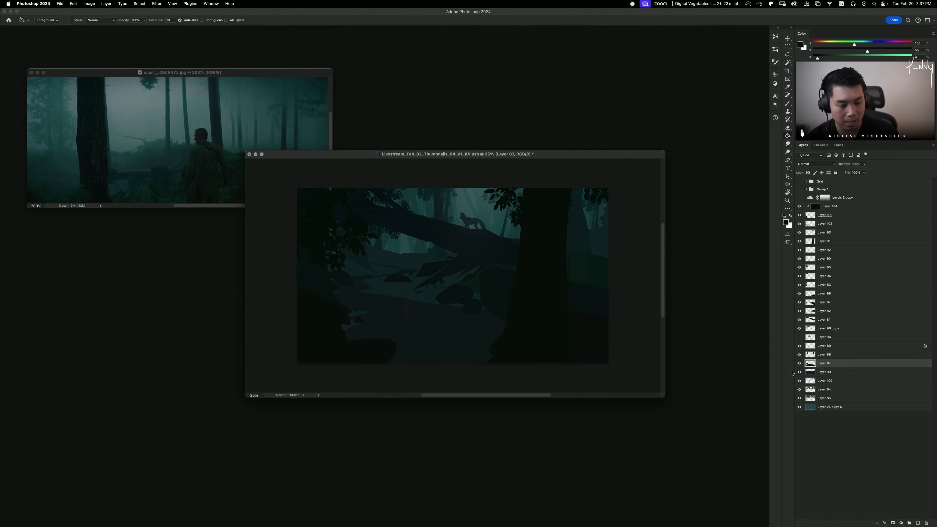
click(800, 372)
click(799, 372)
click(810, 373)
key(super+u)
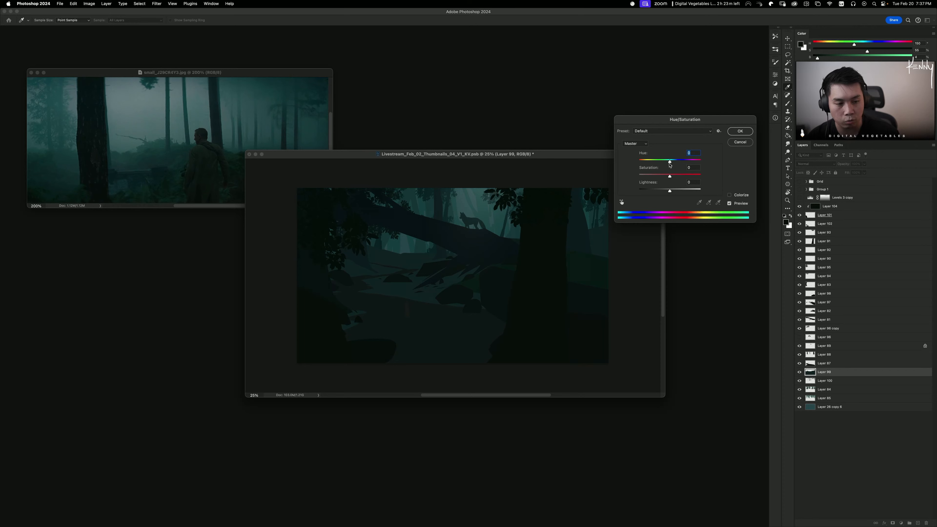
mouse_move(670, 163)
mouse_down()
mouse_move(663, 192)
mouse_move(666, 162)
mouse_up()
click(665, 162)
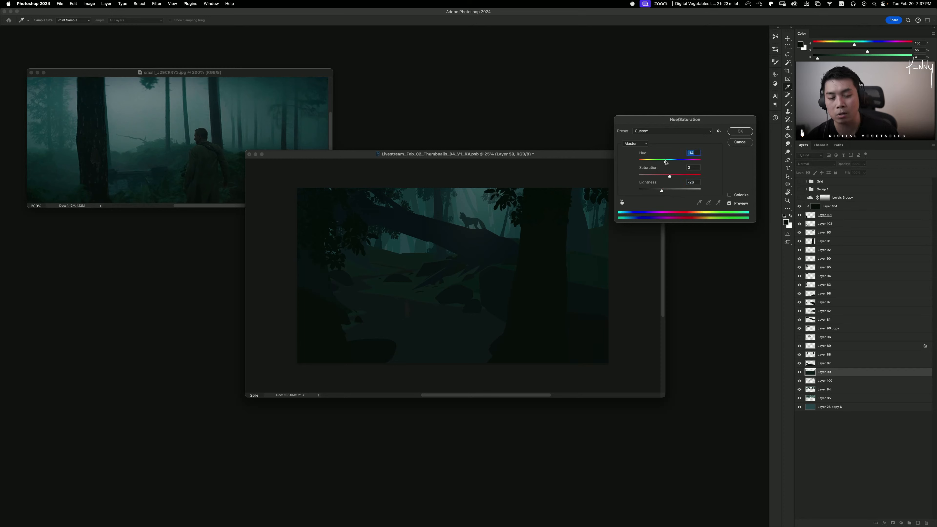
drag(662, 191, 660, 191)
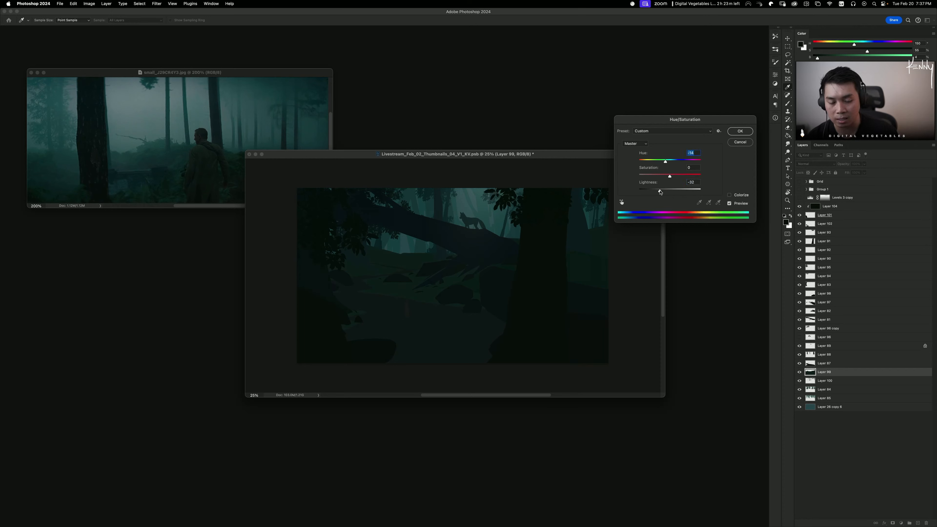
click(734, 134)
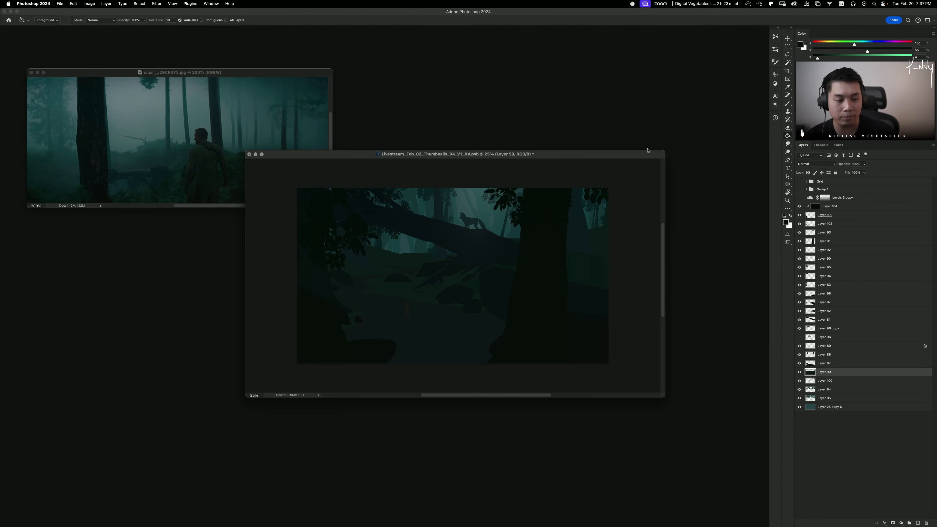
mouse_move(647, 150)
mouse_down()
mouse_move(679, 148)
mouse_move(664, 143)
mouse_up()
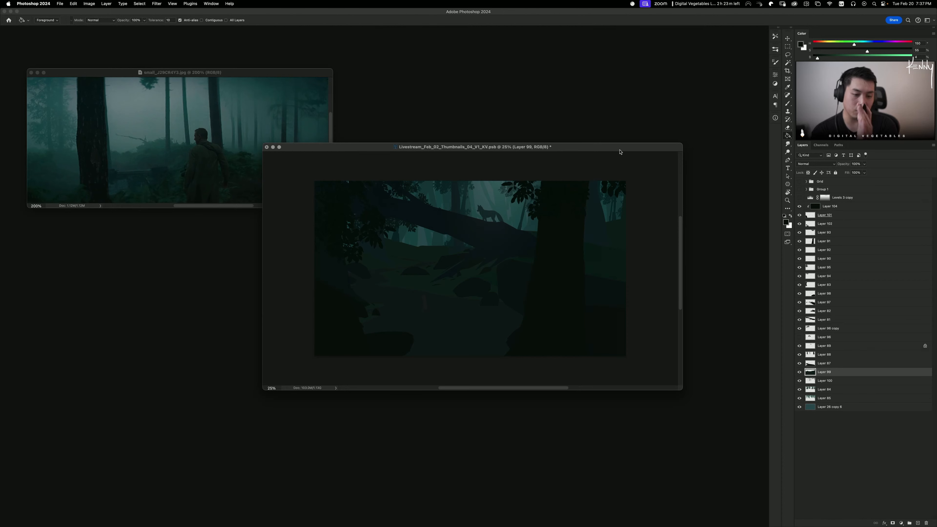
Step: Lock the transparent pixels of Layer 91, the large tree trunk, and load the Hard Round brush preset
key(b)
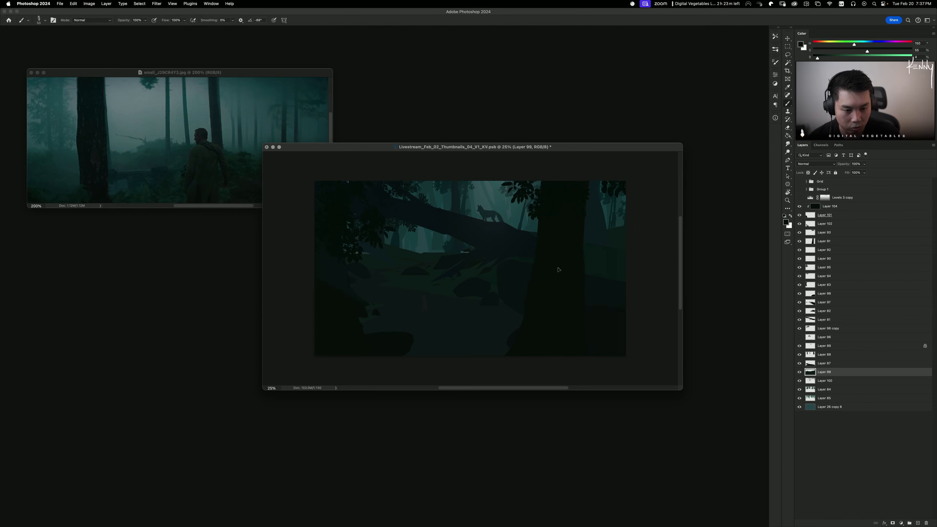
key(v)
super+click(555, 256)
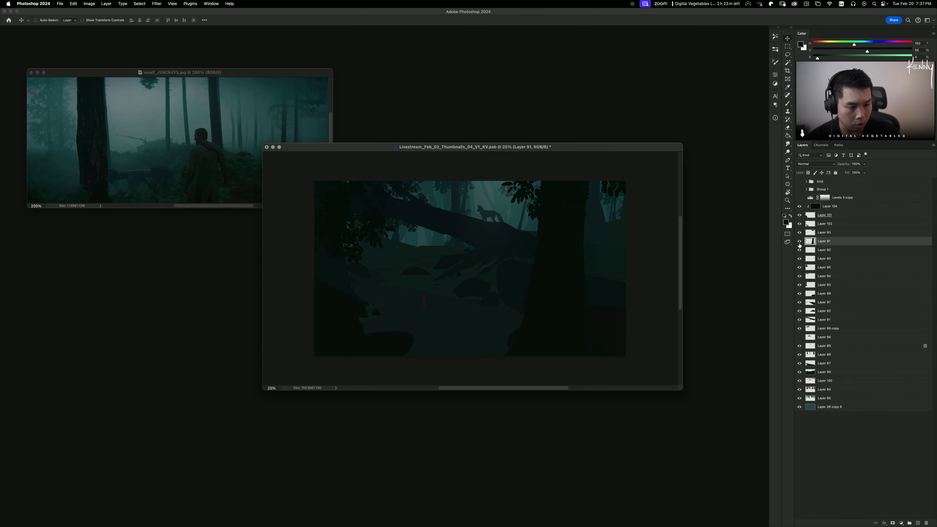
key(b)
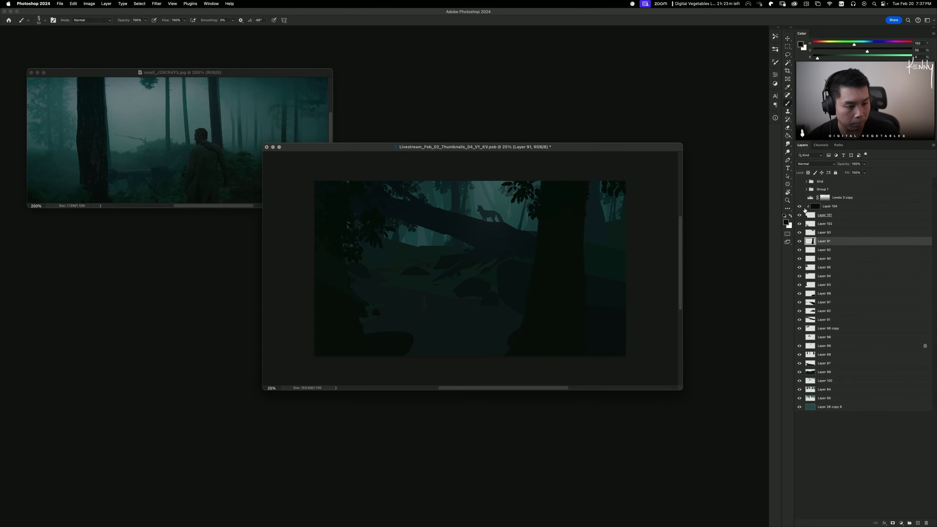
click(807, 173)
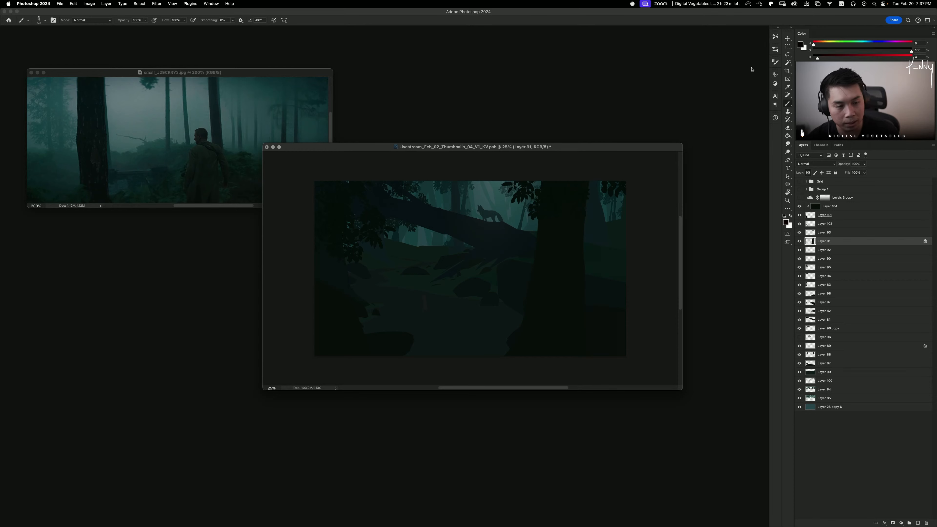
click(775, 37)
click(732, 93)
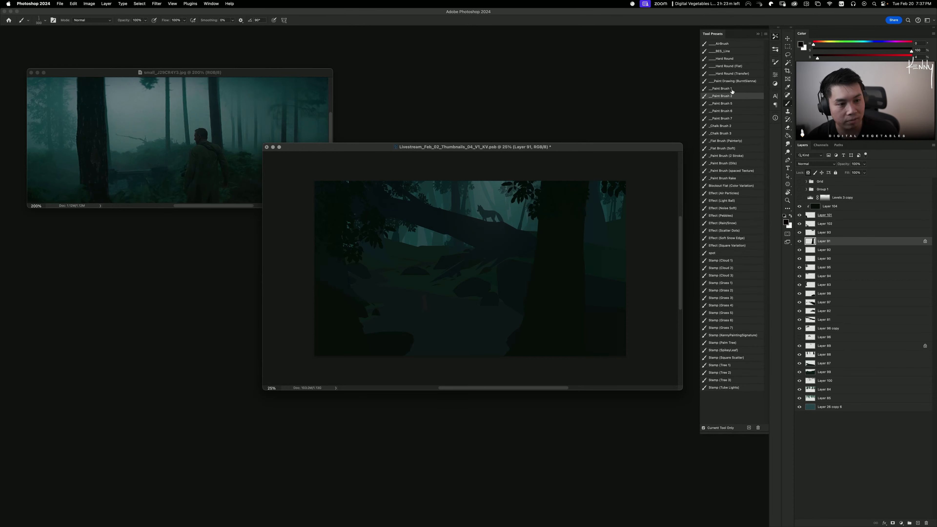
click(732, 90)
click(733, 58)
click(774, 37)
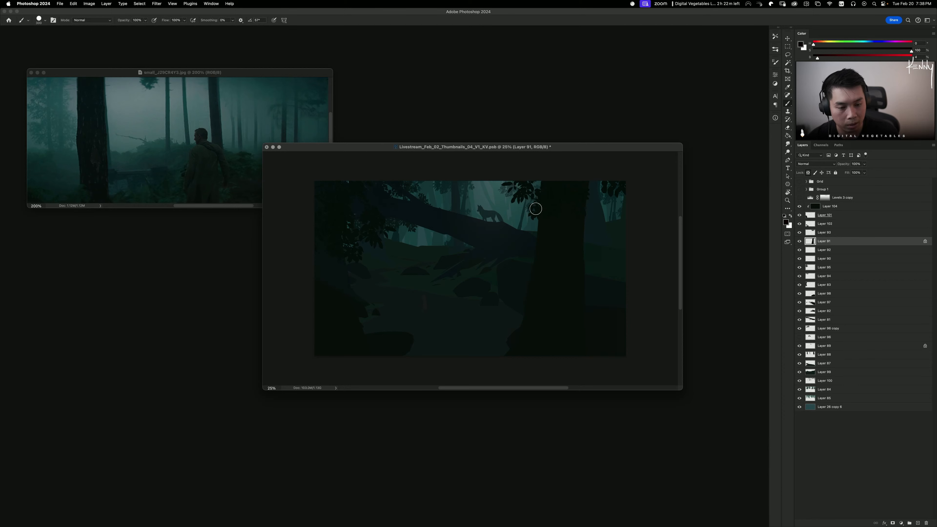
Step: Try painting dark red strokes along the edges and shadow side of the large tree trunk, and undo them
drag(538, 221, 525, 295)
mouse_move(557, 250)
mouse_down()
mouse_move(565, 237)
mouse_move(583, 316)
mouse_up()
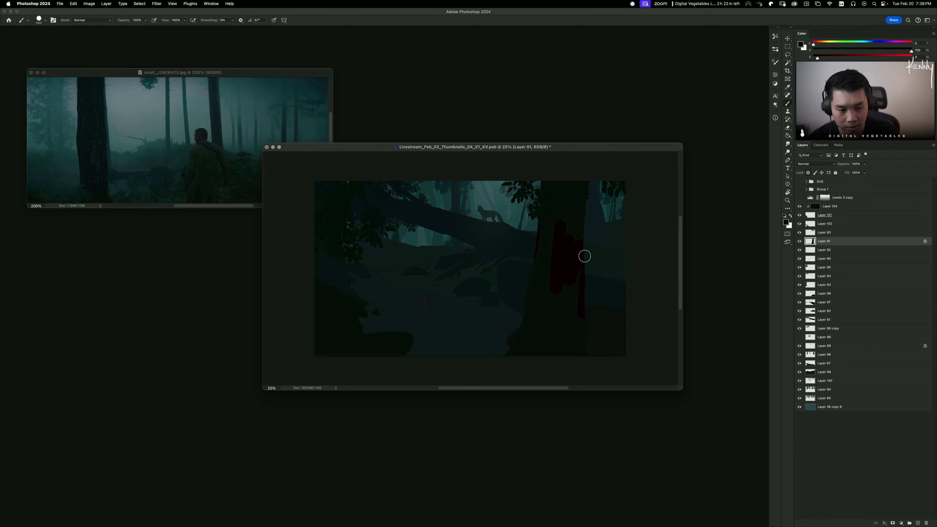
key(super+z)
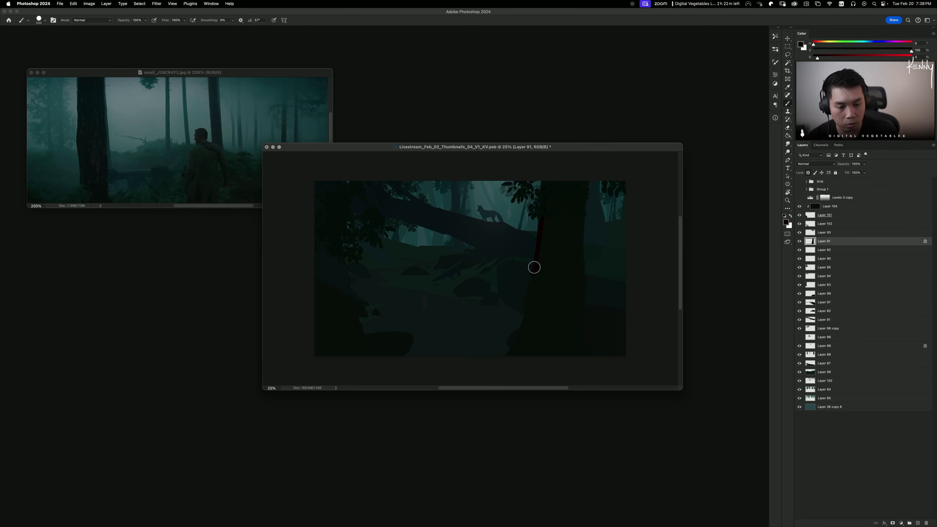
mouse_move(534, 267)
mouse_down()
mouse_move(540, 314)
mouse_move(572, 348)
mouse_up()
key(super+z)
drag(575, 201, 579, 355)
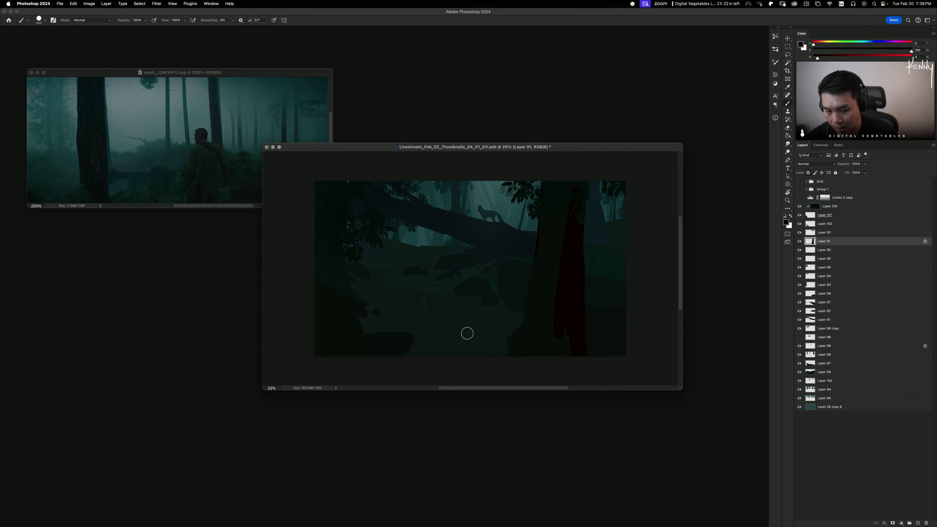
key(super+z)
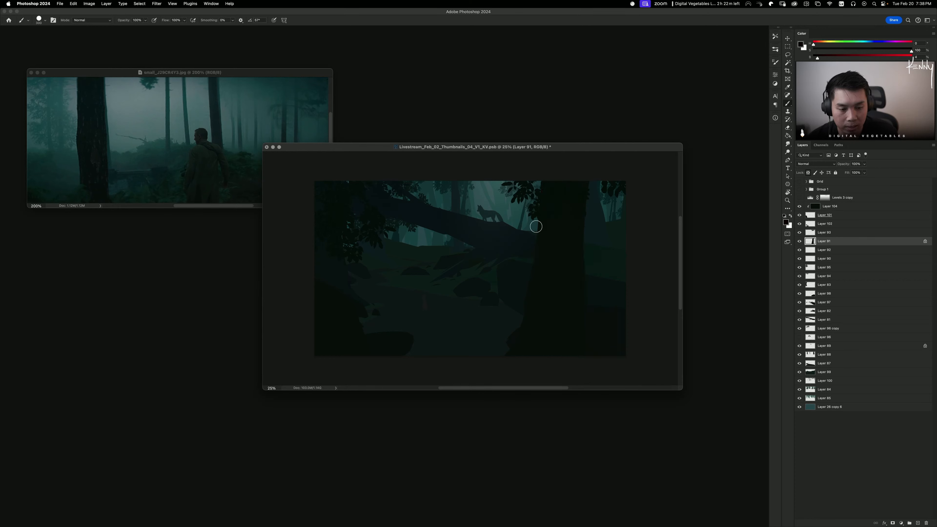
Step: Try a dark red variant of the colour sampled beside the trunk, undo it, and resample the trunk's near-black green
alt+click(536, 226)
drag(865, 45, 814, 44)
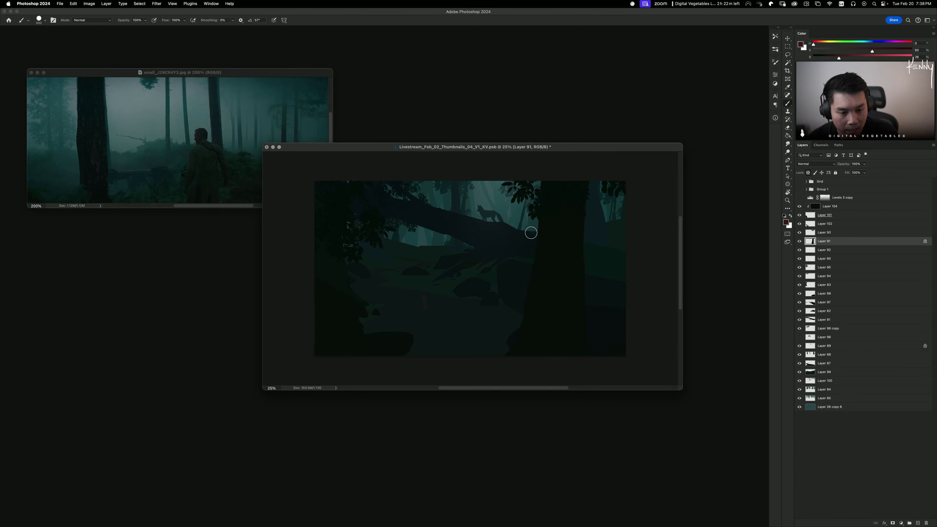
key(super+z)
key(super+z)
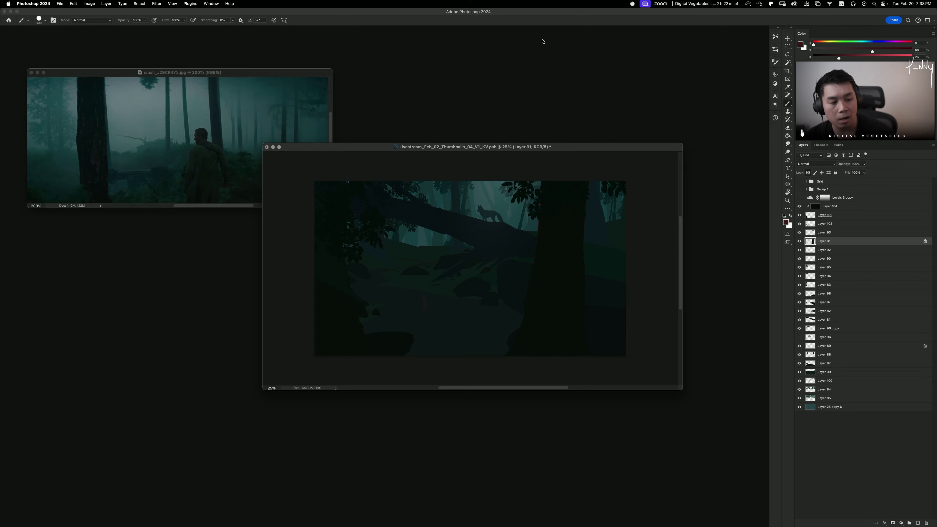
alt+click(550, 235)
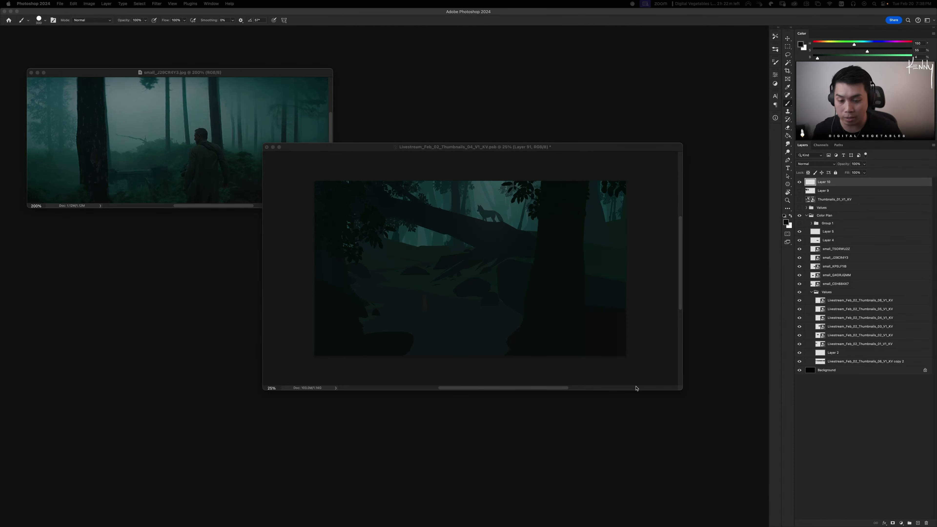
Step: Add a new layer clipped to Layer 87 and sample a dark teal from the foggy undergrowth in the reference photo
drag(357, 147, 397, 125)
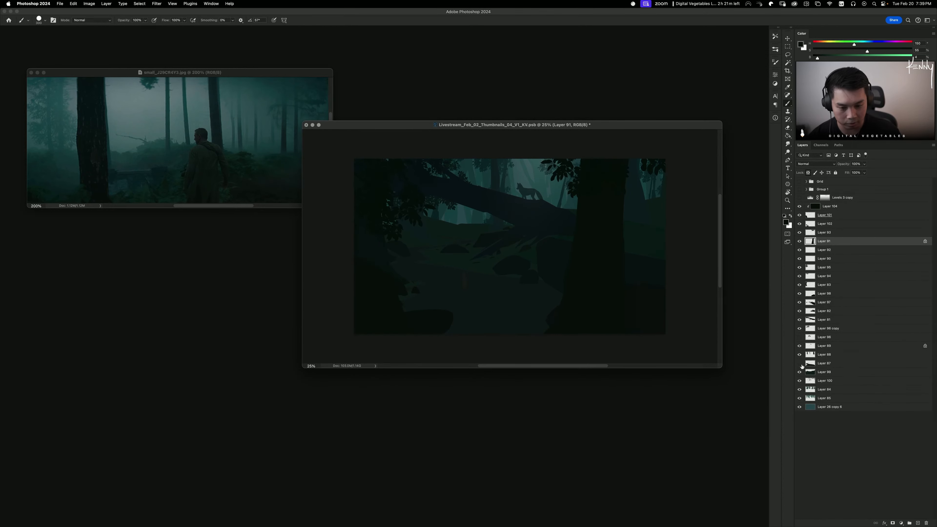
click(823, 365)
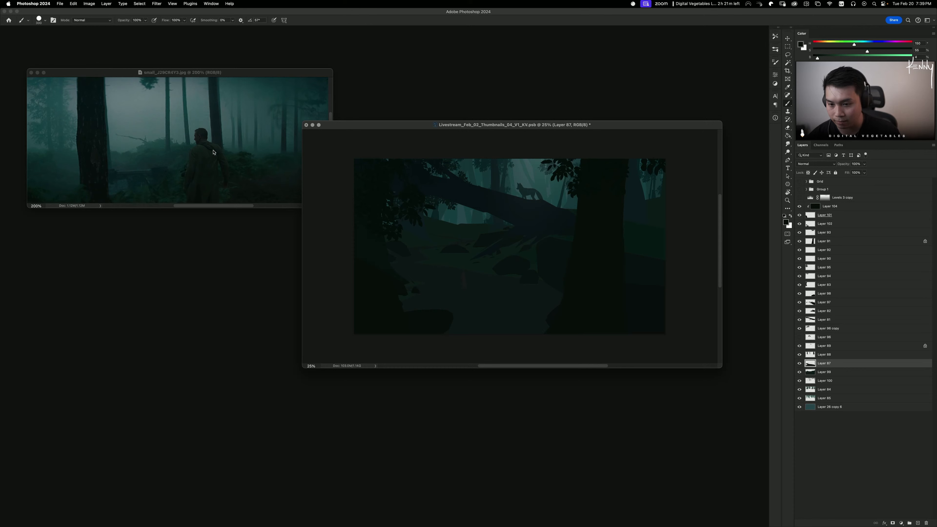
drag(386, 126, 358, 212)
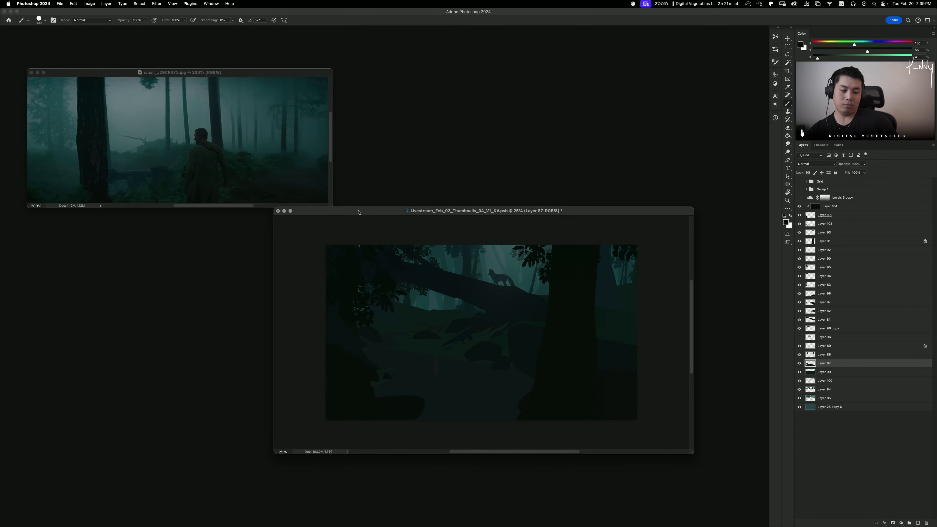
key(super+shift+alt+n)
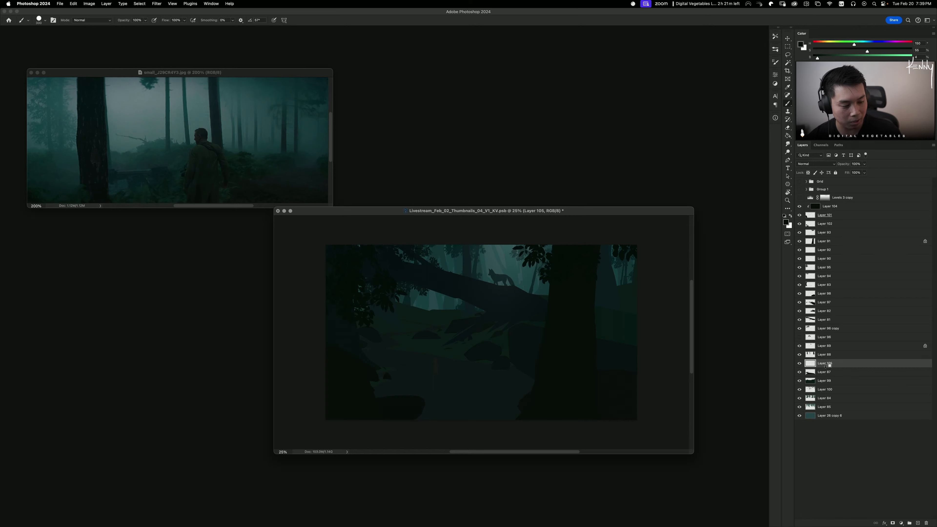
click(295, 184)
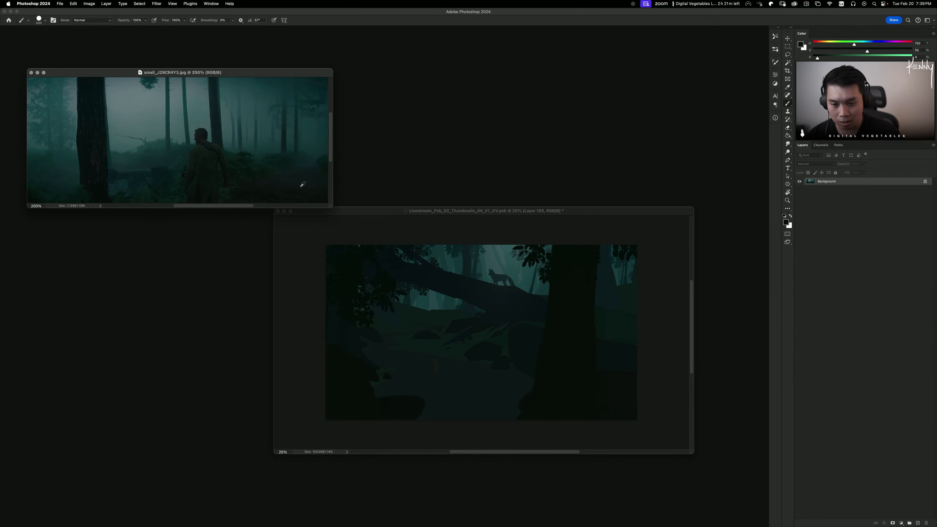
drag(304, 183, 308, 176)
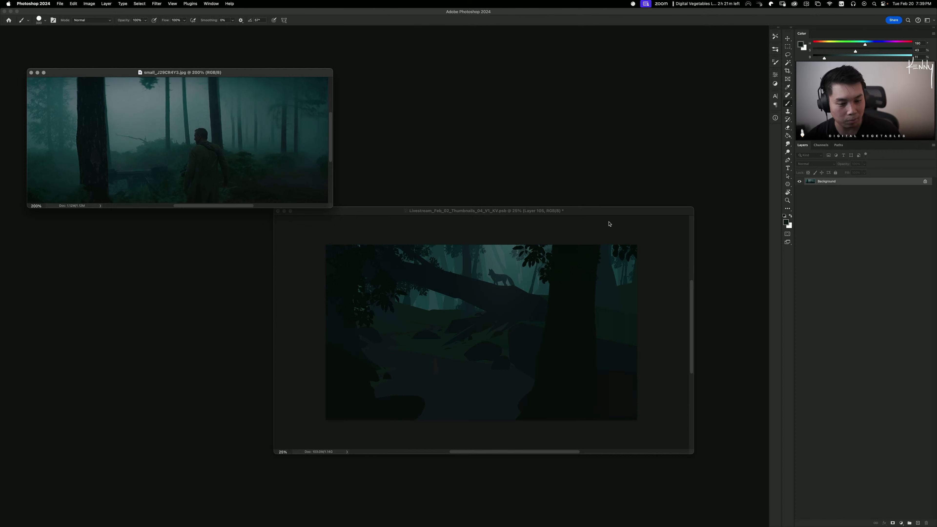
click(609, 223)
key(g)
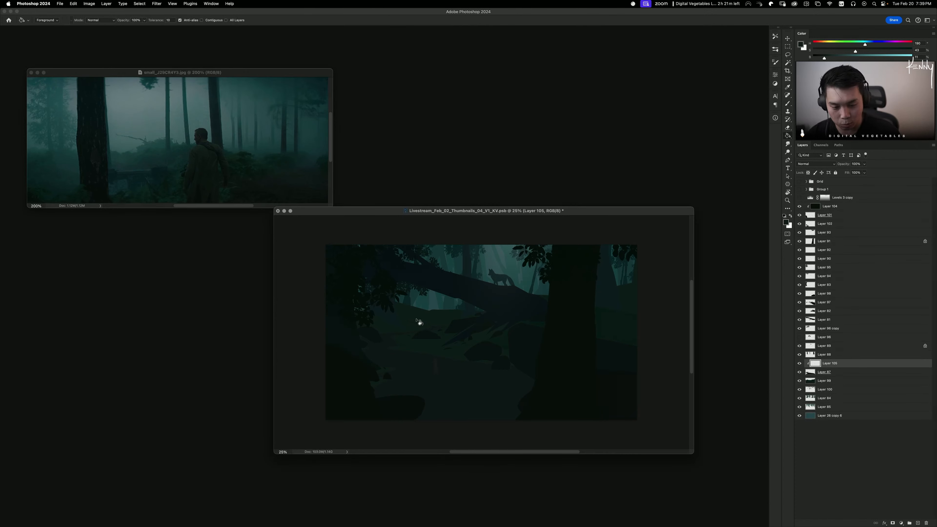
Step: Draw a dark teal gradient downward over the forest floor on the clipped layer and merge it into Layer 87
key(shift+g)
drag(442, 313, 442, 423)
key(super+z)
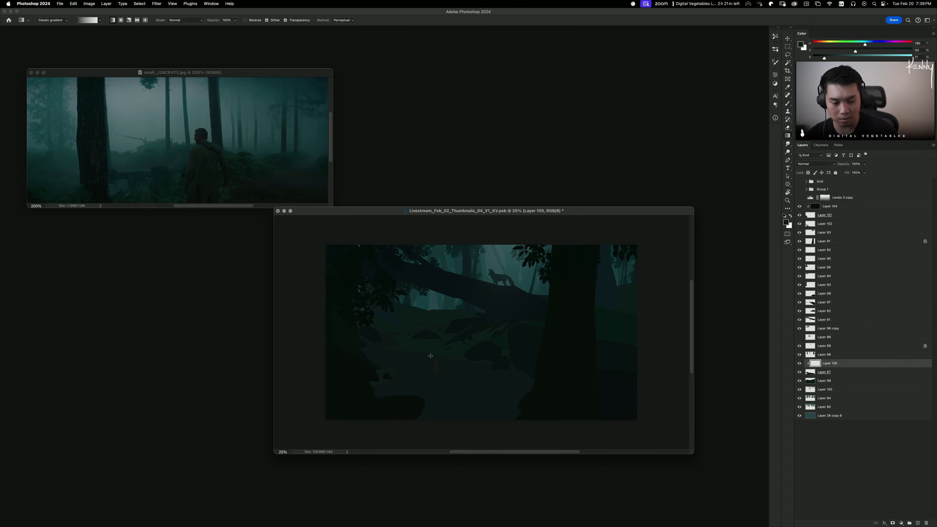
drag(445, 330, 448, 466)
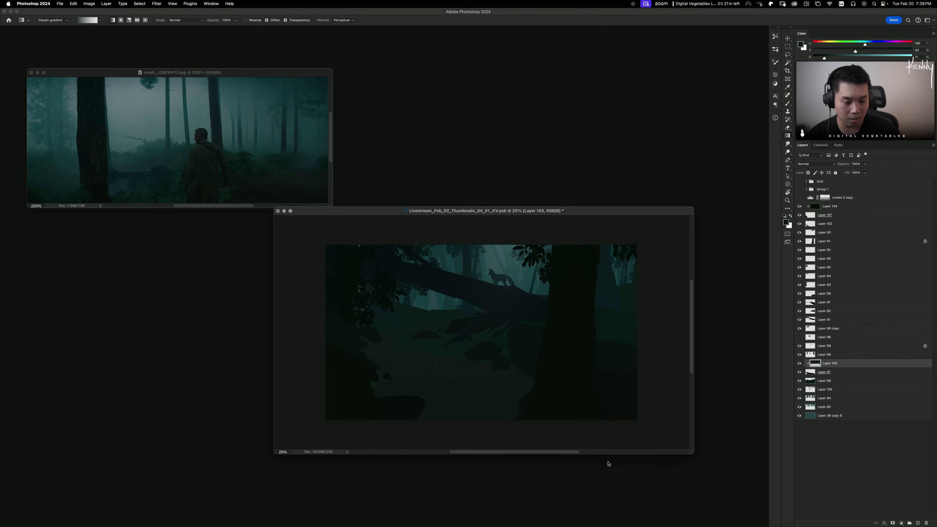
click(801, 363)
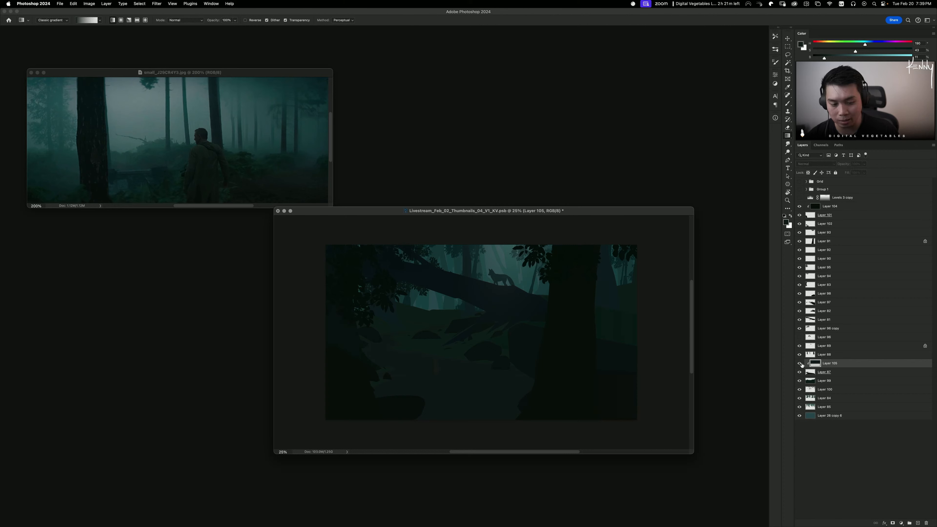
click(797, 381)
click(797, 382)
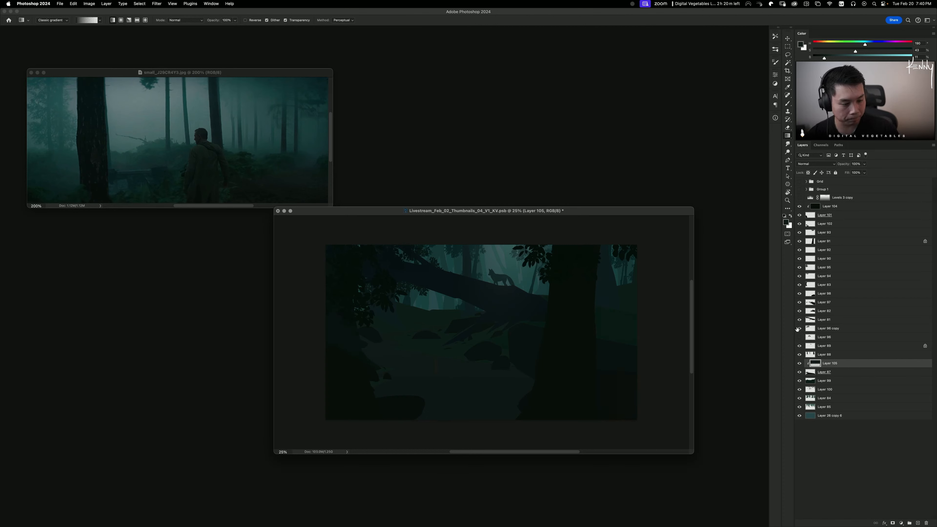
key(super+e)
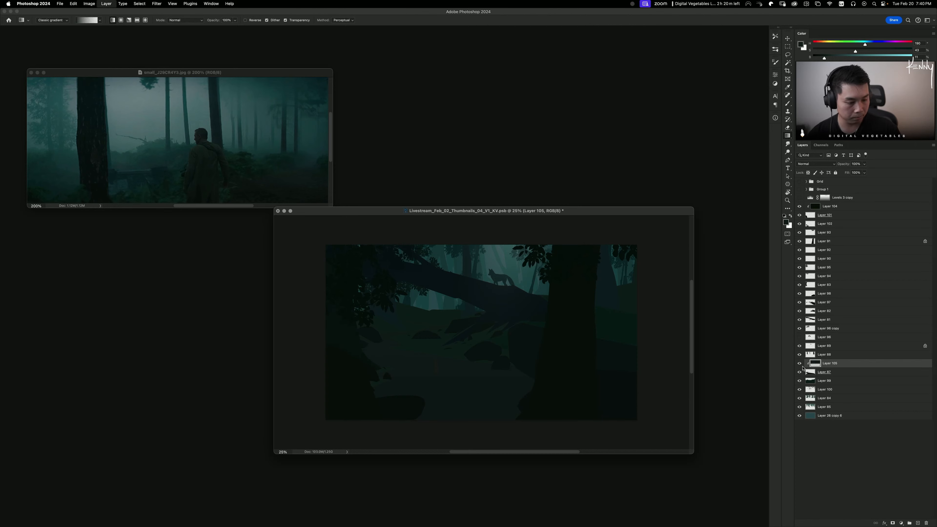
Step: Desaturate Layer 81, the fallen tree trunk, to a saturation of -63 with Hue/Saturation
click(800, 320)
click(800, 320)
click(811, 320)
key(super+u)
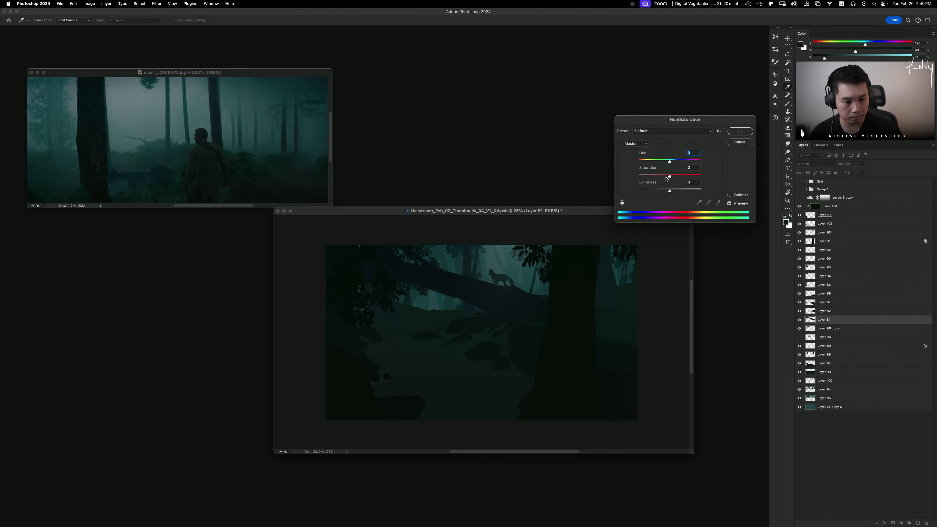
drag(667, 178, 656, 178)
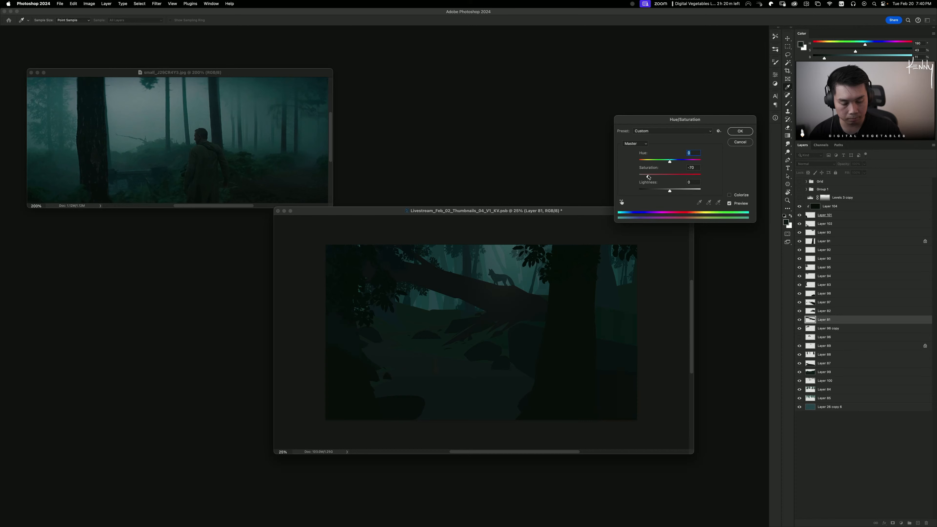
drag(648, 177, 652, 177)
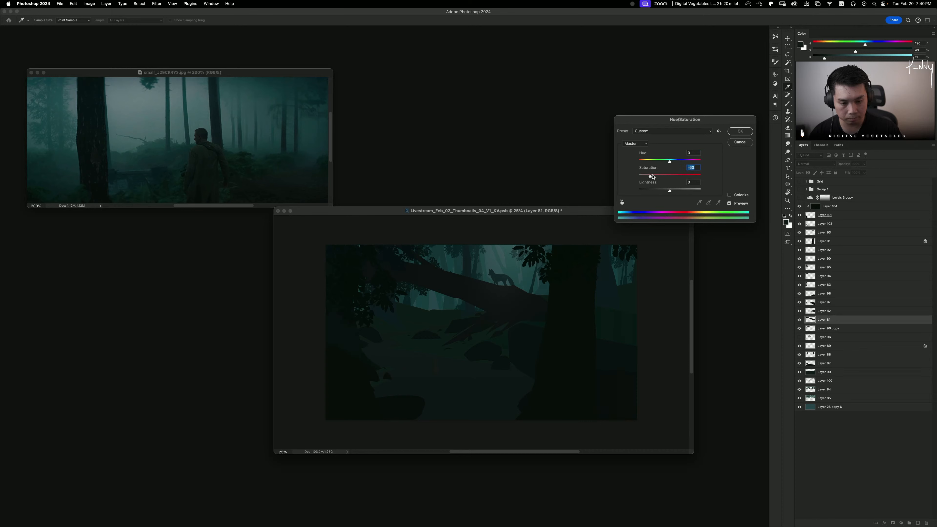
click(740, 132)
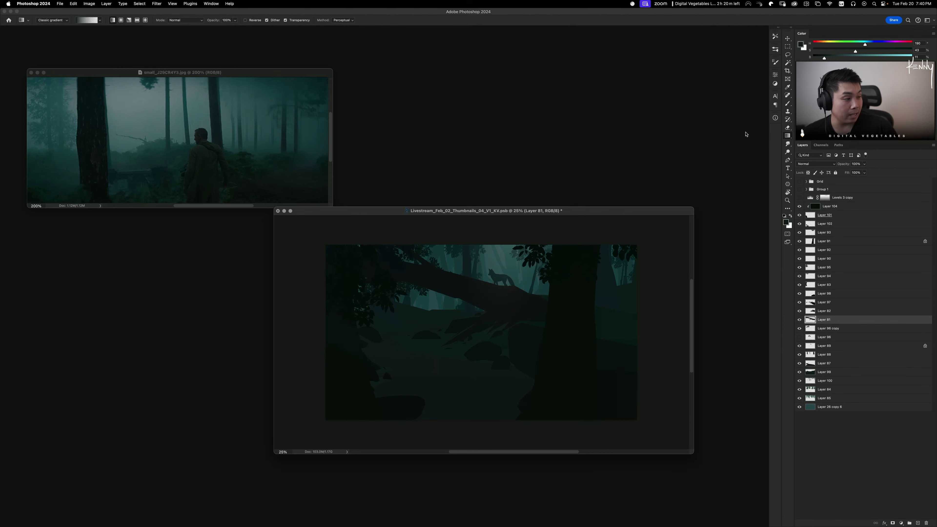
Step: Bring the ColorKeyLayout.psb document in front of the other images and show it at 50% zoom
drag(936, 168, 154, 70)
key(super+equal)
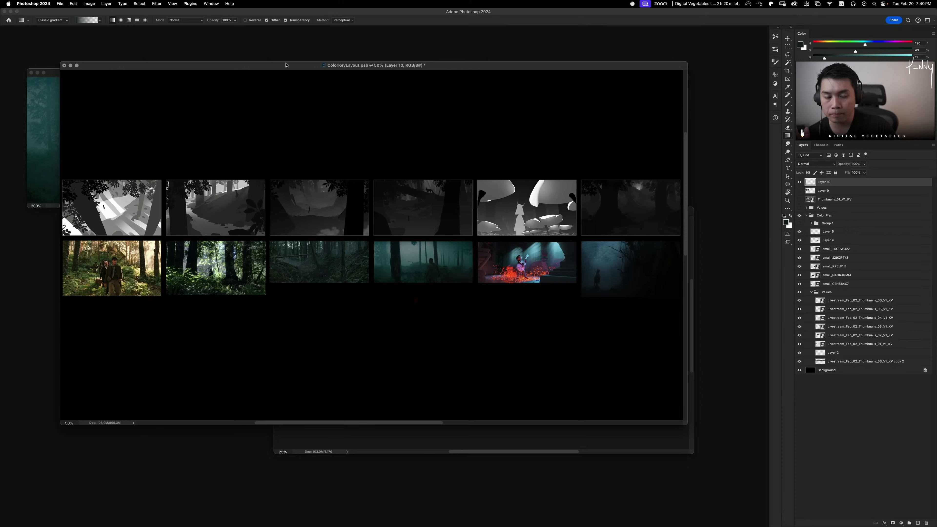
drag(286, 66, 311, 79)
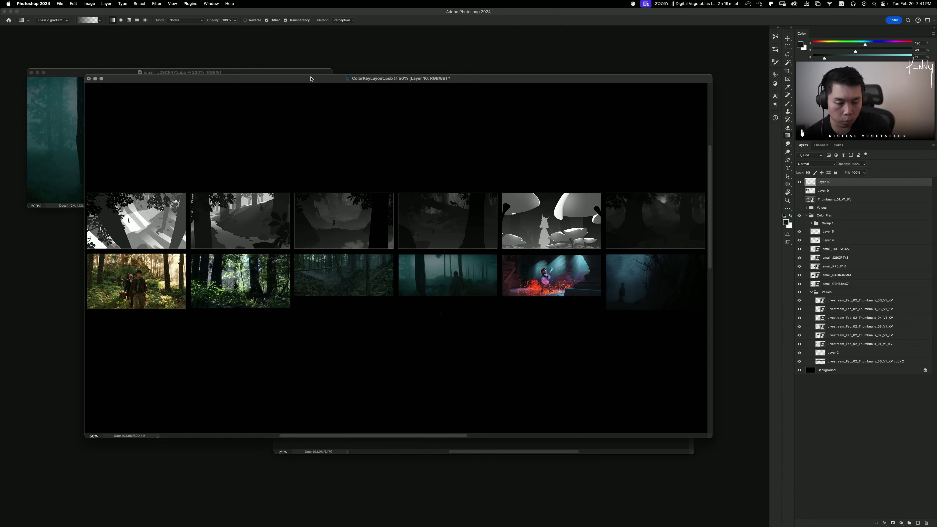
Step: Shrink the brush, test a stroke below the first reference photo of the colour key layout, and undo it
key(b)
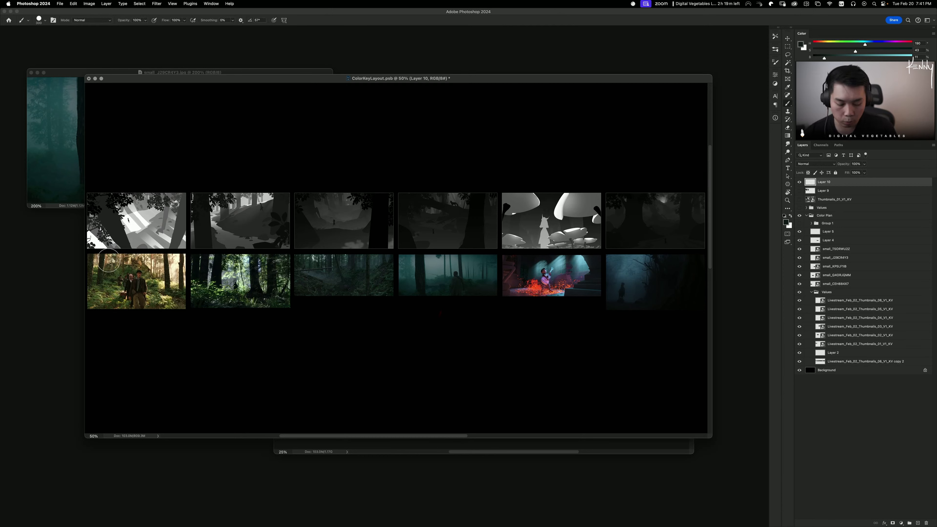
key(bracketleft)
key(bracketleft)
key(bracketleft)
key(bracketleft)
key(bracketleft)
drag(162, 316, 155, 302)
key(super+z)
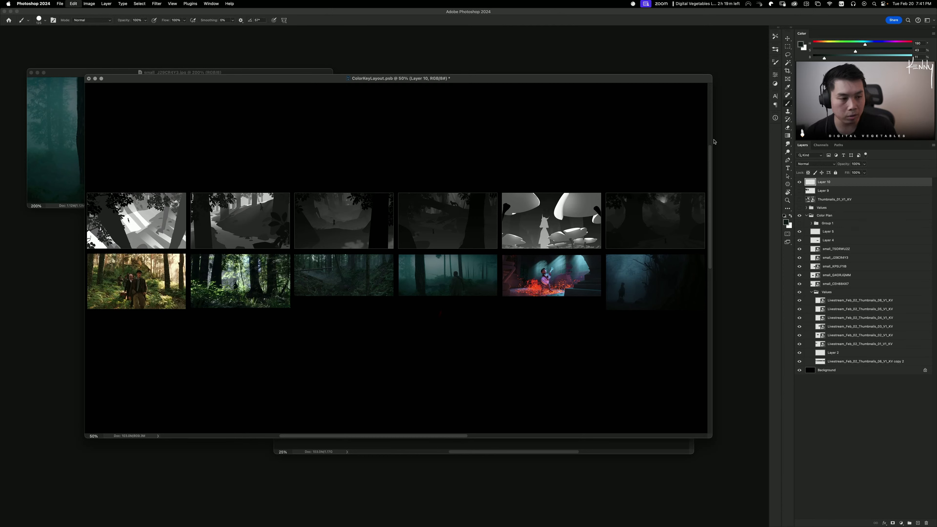
Step: With a smaller pure red brush, draw an arrow below the first five reference photos and a circle below the sixth
drag(863, 55, 912, 55)
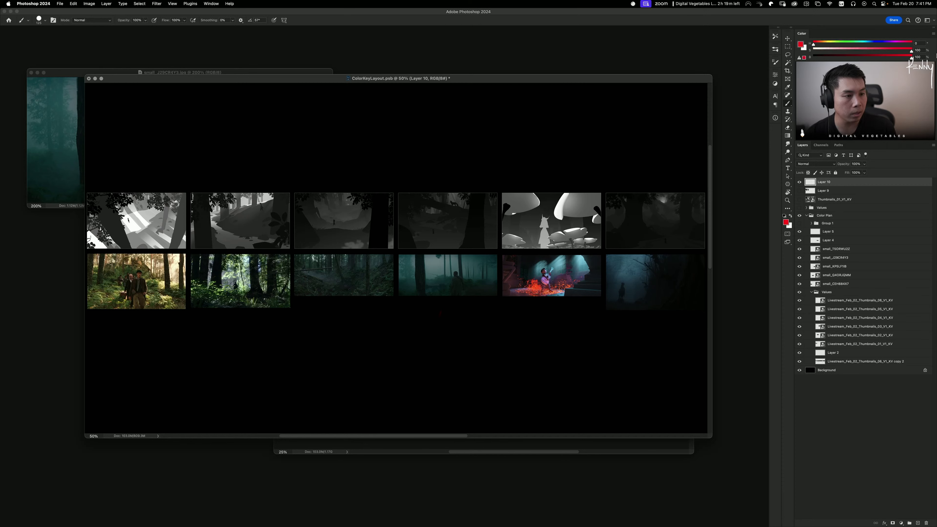
key(bracketleft)
key(bracketleft)
key(bracketleft)
key(bracketleft)
key(bracketleft)
key(bracketleft)
mouse_move(146, 323)
mouse_down()
mouse_move(381, 298)
mouse_move(536, 297)
mouse_move(528, 338)
mouse_up()
drag(667, 291, 638, 282)
key(super+z)
drag(655, 329, 645, 325)
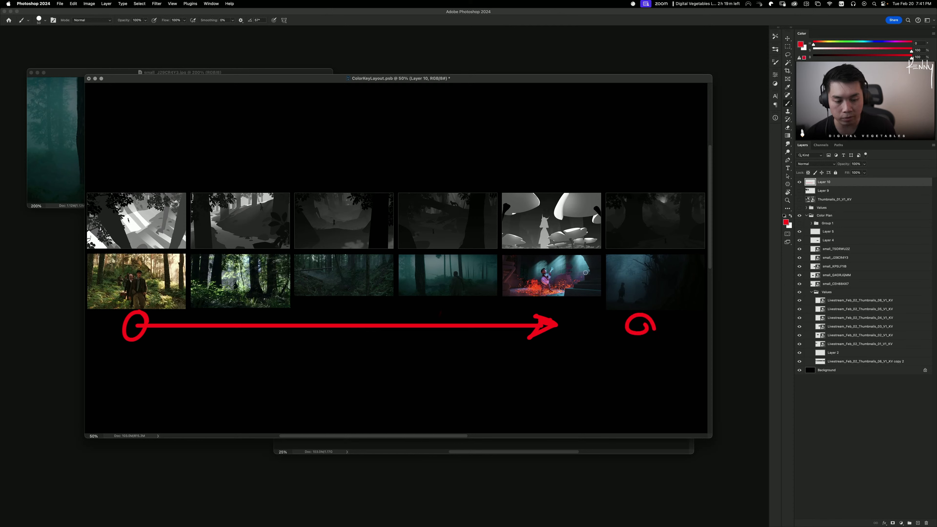
Step: Try two small red marks on the layout and undo them along with the arrow and circles below the reference photos
drag(567, 294, 575, 285)
key(super+z)
mouse_move(550, 154)
mouse_down()
mouse_move(603, 205)
mouse_move(561, 138)
mouse_up()
key(super+z)
key(super+z)
key(super+z)
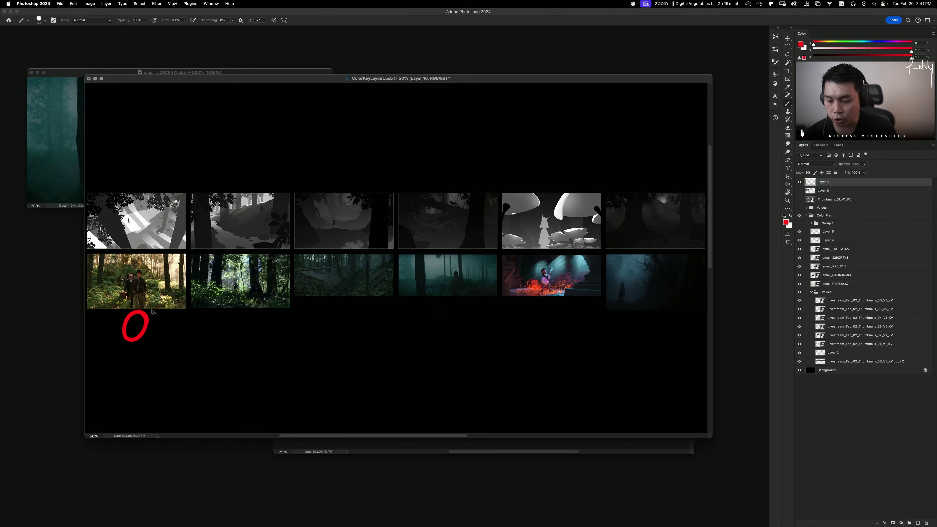
key(super+z)
Step: Try a red line across all six reference photos, then a circle around the fourth photo, undoing each
mouse_move(132, 288)
mouse_down()
mouse_move(426, 283)
mouse_move(660, 288)
mouse_up()
key(super+z)
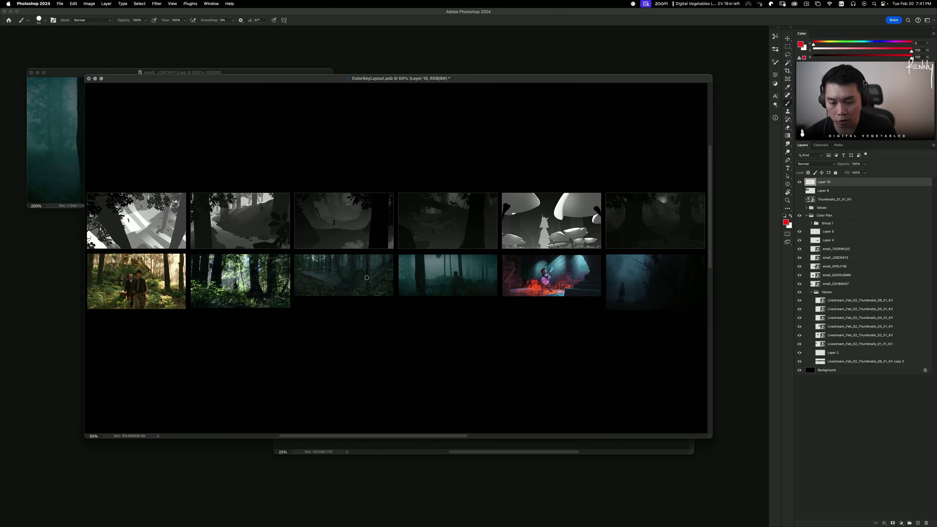
drag(483, 243, 496, 254)
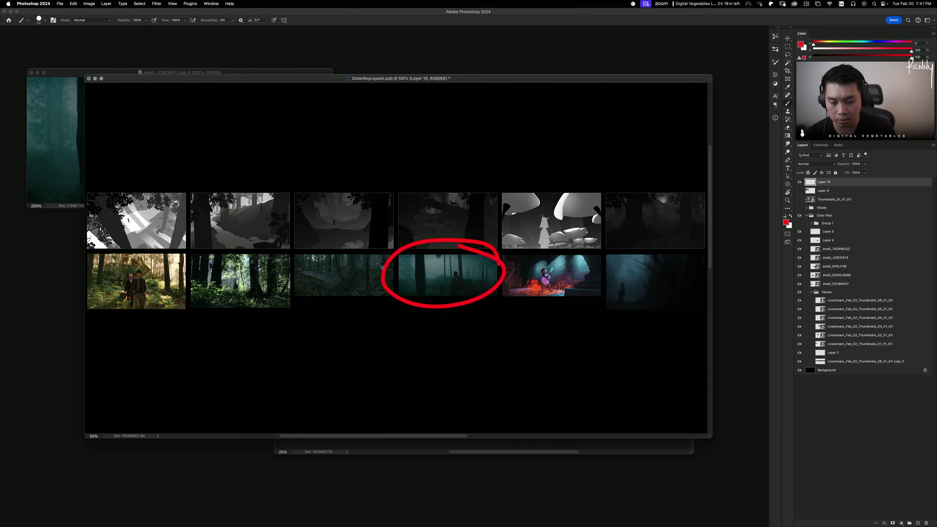
key(super+z)
Step: Try red circles around the third and fourth reference photos and undo them
mouse_move(401, 260)
mouse_down()
mouse_move(293, 287)
mouse_move(380, 238)
mouse_up()
mouse_move(502, 267)
mouse_down()
mouse_move(484, 245)
mouse_move(414, 307)
mouse_move(487, 281)
mouse_up()
key(super+z)
key(super+z)
key(super+z)
Step: Try a red arrow below the third and fourth reference photos with circles around them, and undo the marks
mouse_move(361, 317)
mouse_down()
mouse_move(443, 317)
mouse_move(424, 329)
mouse_up()
drag(480, 263, 453, 255)
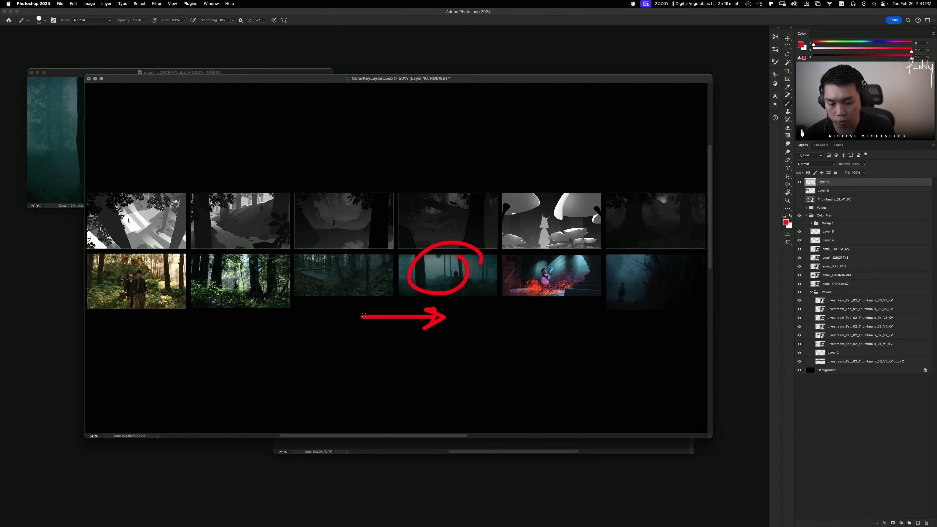
key(super+z)
mouse_move(373, 247)
mouse_down()
mouse_move(314, 259)
mouse_move(369, 245)
mouse_up()
key(super+z)
key(super+z)
key(super+z)
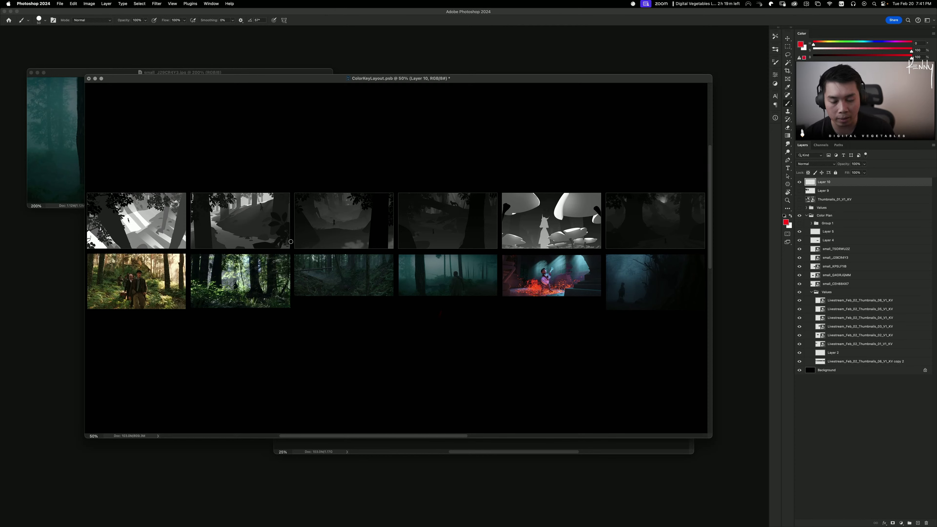
Step: Try red marks around the third and fourth value thumbnails and a line across the whole thumbnail row, undoing each
drag(375, 204, 375, 200)
key(super+z)
mouse_move(472, 168)
mouse_down()
mouse_move(497, 202)
mouse_move(480, 172)
mouse_up()
key(super+z)
drag(132, 226, 640, 226)
key(super+z)
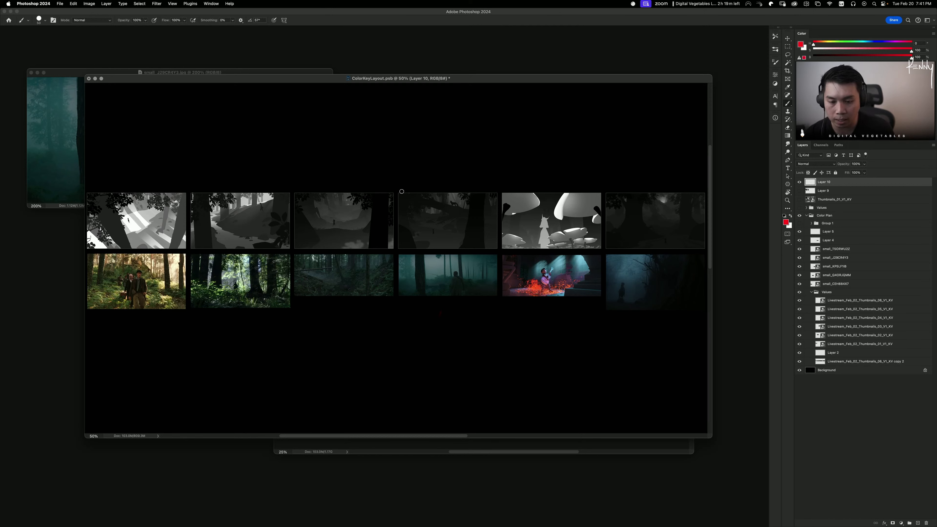
Step: Try a red circle around the third value thumbnail and a stroke linking it to the fourth, undoing both
mouse_move(401, 191)
mouse_down()
mouse_move(324, 163)
mouse_move(340, 160)
mouse_up()
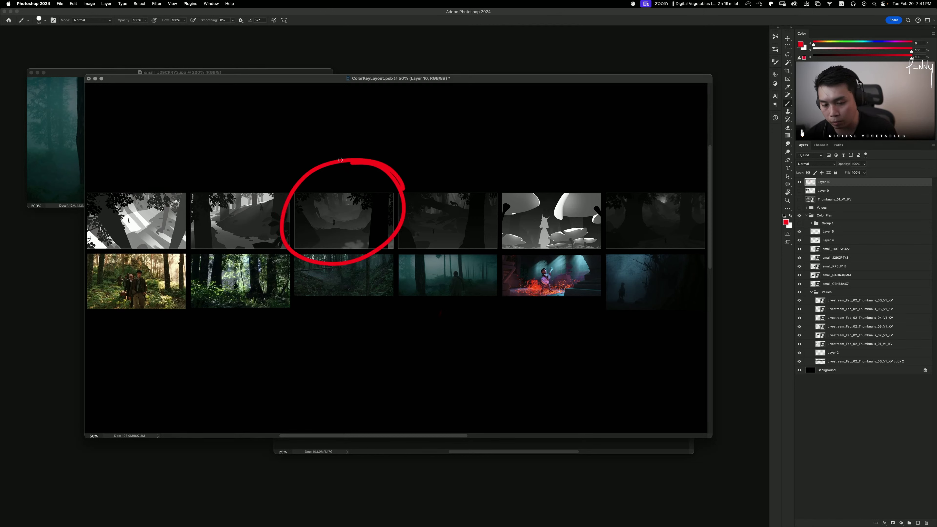
key(super+z)
mouse_move(341, 211)
mouse_down()
mouse_move(391, 207)
mouse_move(357, 199)
mouse_move(314, 221)
mouse_up()
key(super+z)
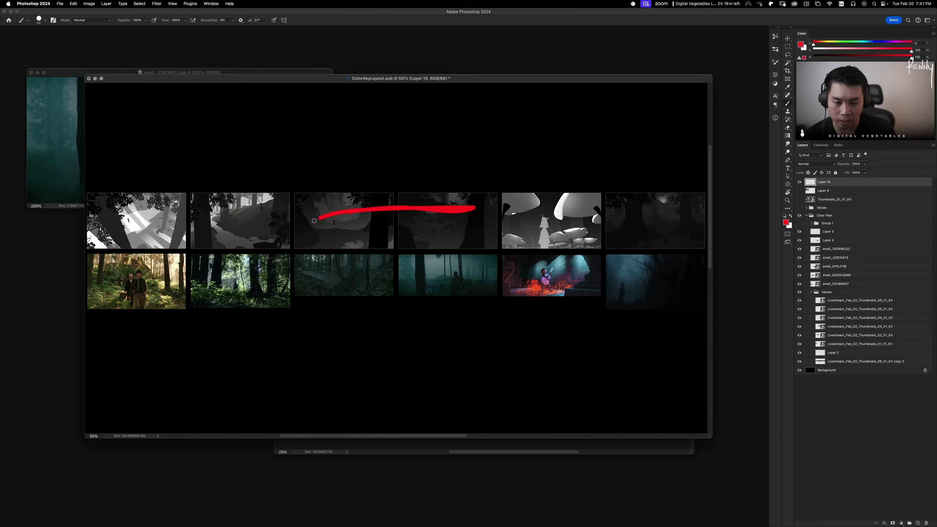
key(super+z)
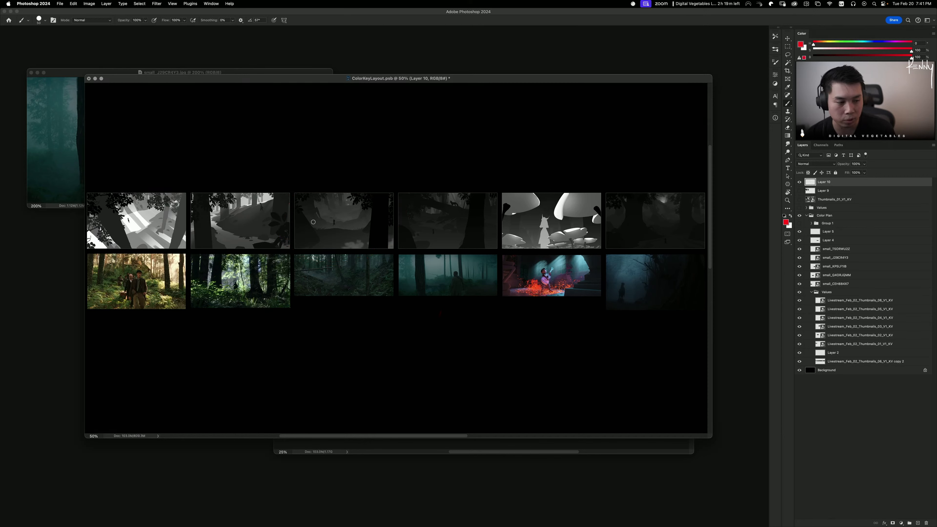
Step: Duplicate the Thumbnails_03 and Thumbnails_04 value layers, merge the copies into one layer and lock its transparent pixels
click(806, 215)
click(806, 215)
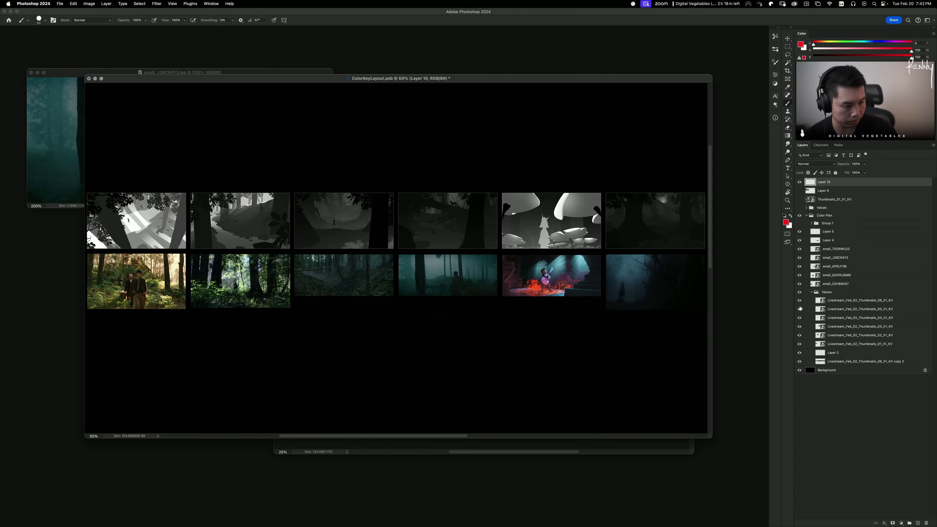
super+click(819, 327)
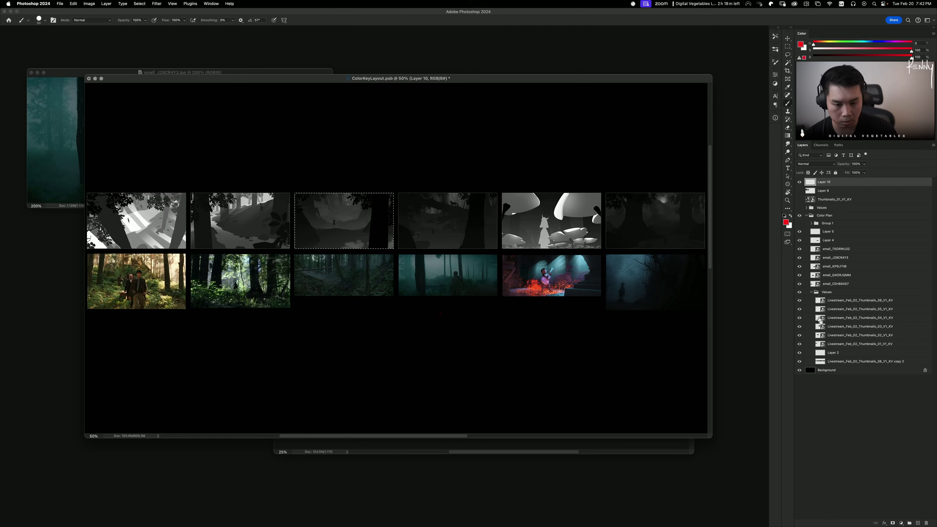
super+click(819, 319)
key(super+d)
click(836, 320)
shift+click(838, 326)
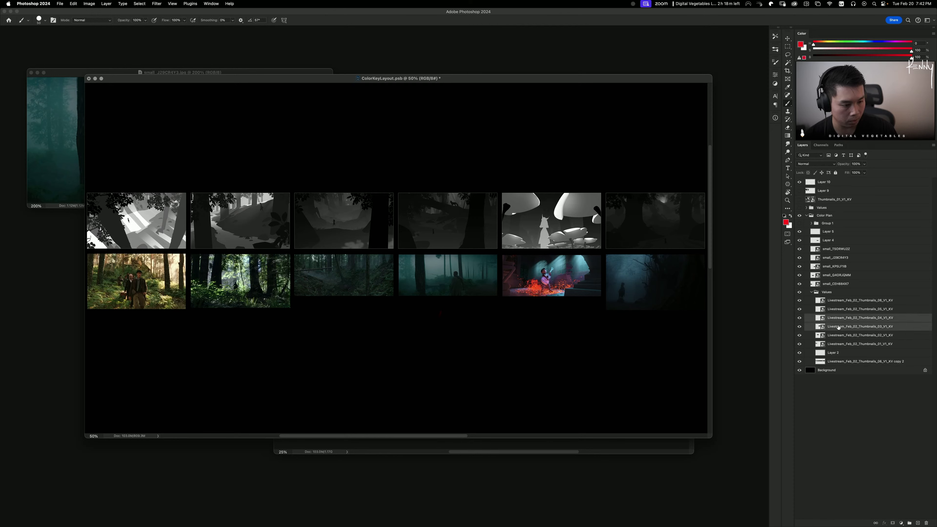
drag(838, 322, 839, 314)
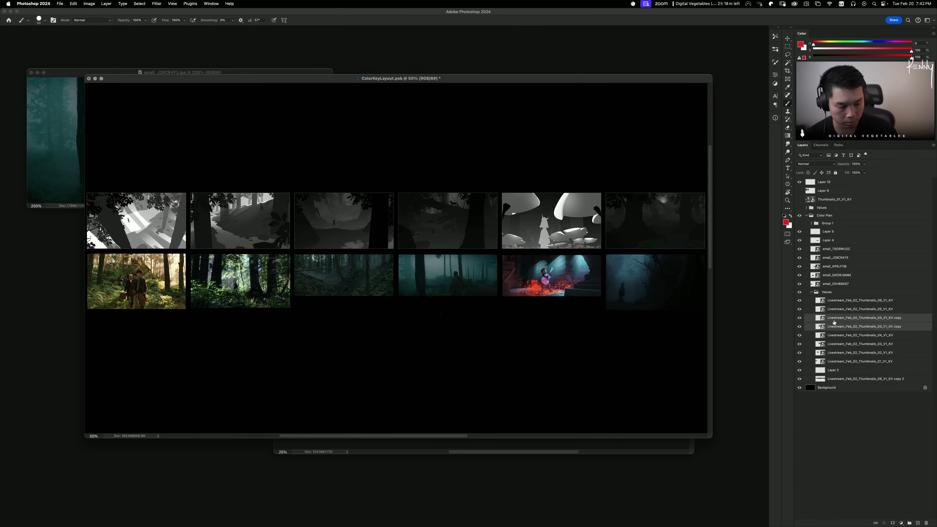
key(super+e)
click(808, 172)
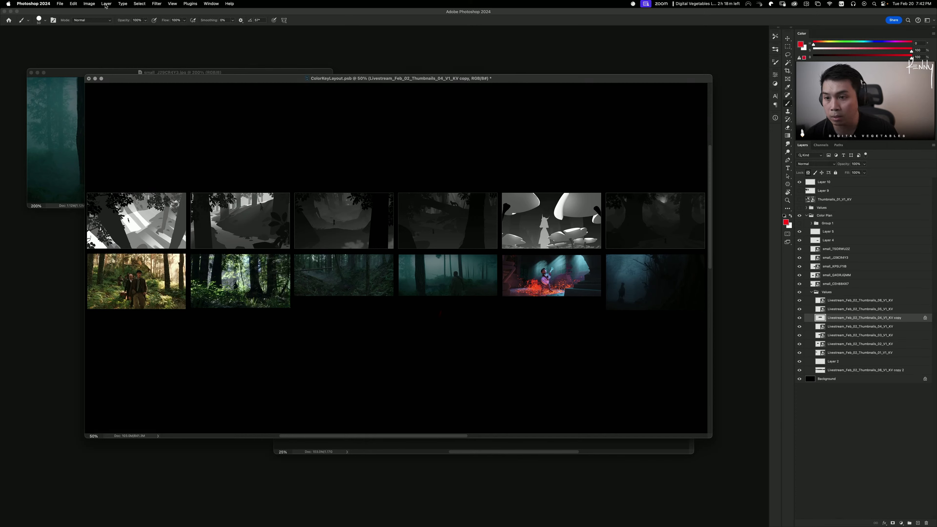
Step: Apply a Gaussian Blur with a radius of 53.1 pixels to the merged copy of the third and fourth thumbnails
click(157, 4)
mouse_move(171, 79)
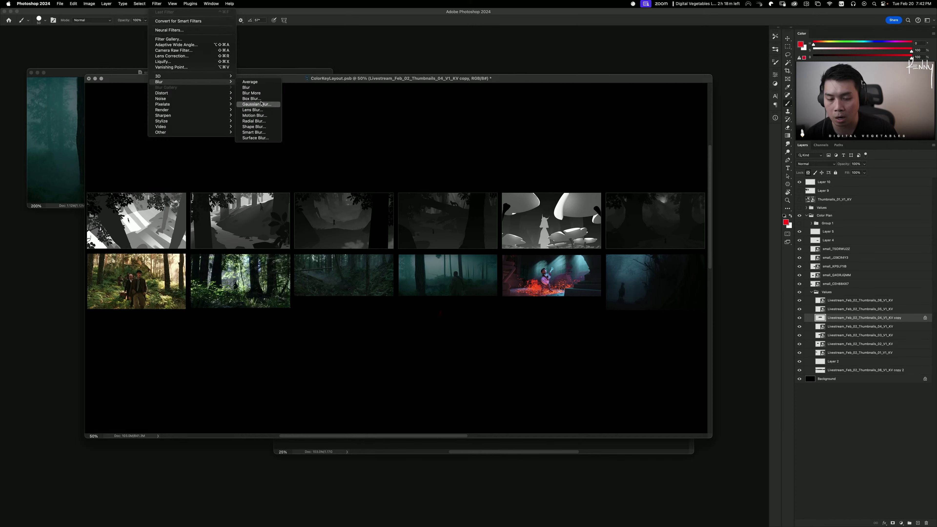
click(258, 104)
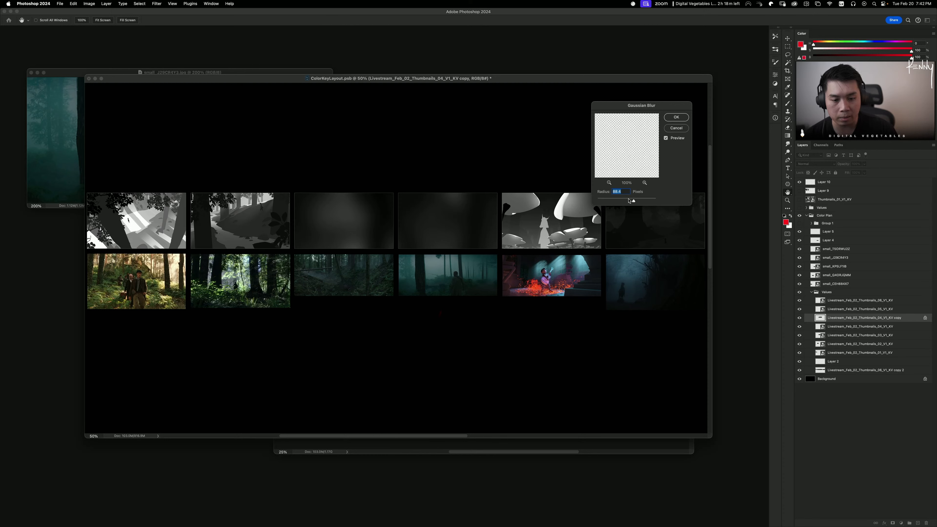
drag(634, 201, 631, 200)
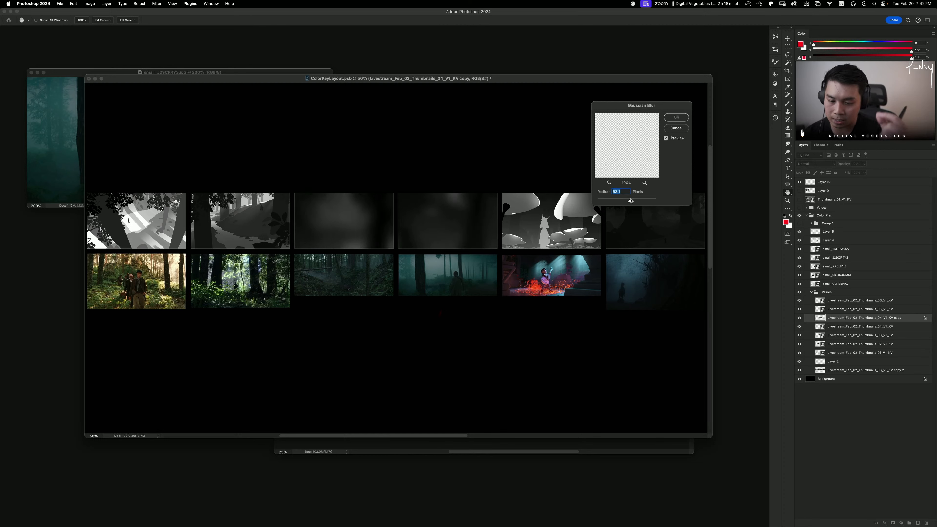
key(Return)
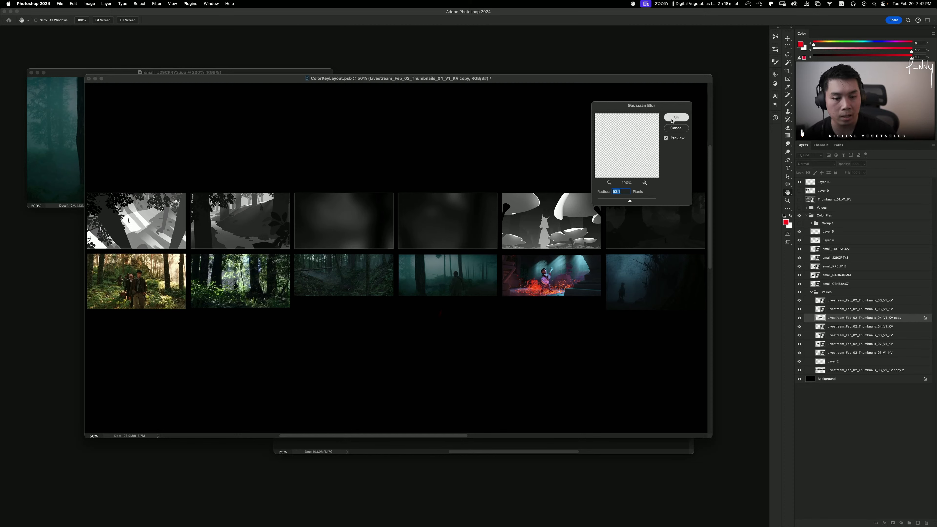
Step: Sample a dark grey from the blurred thumbnails, try a brush mark around the third one on a new layer, and undo it
key(b)
mouse_move(381, 210)
mouse_down()
mouse_move(478, 213)
mouse_move(337, 205)
mouse_move(449, 211)
mouse_move(437, 211)
mouse_move(458, 196)
mouse_move(335, 208)
mouse_up()
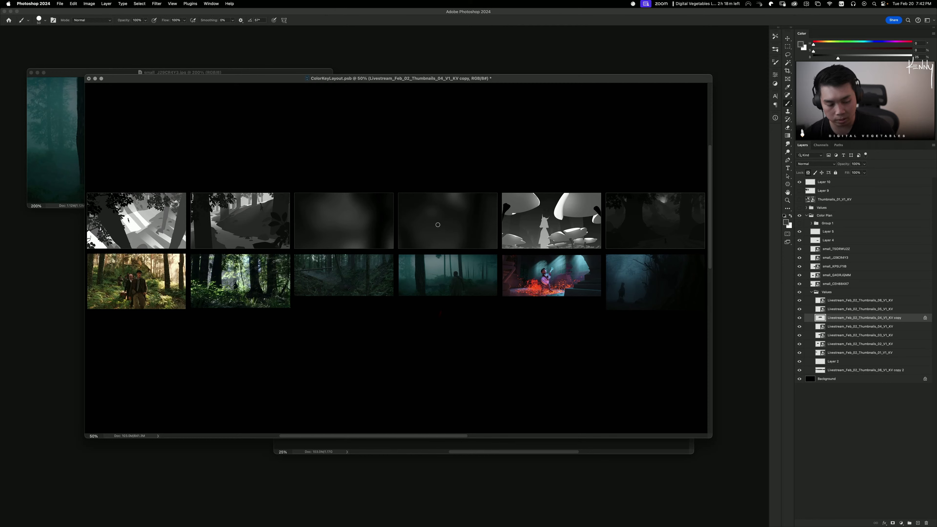
key(super+shift+alt+n)
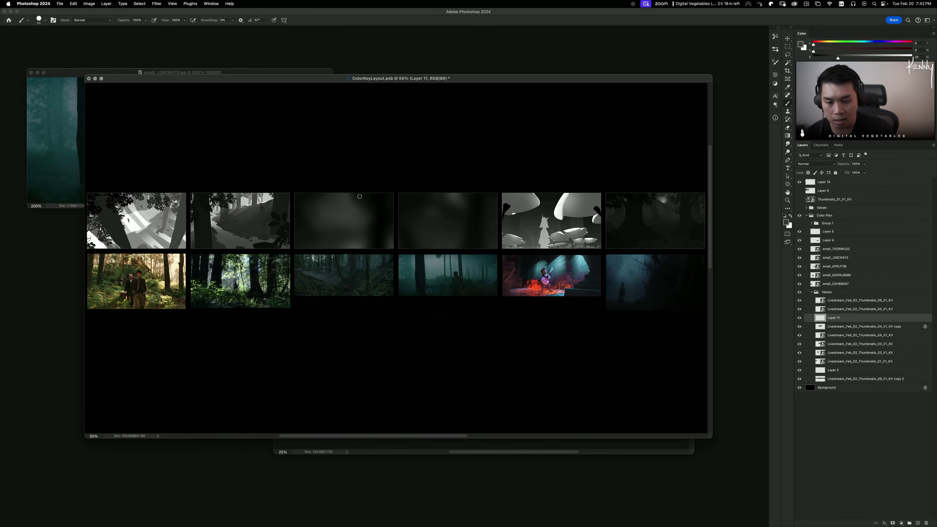
mouse_move(360, 196)
mouse_down()
mouse_move(371, 200)
mouse_move(293, 252)
mouse_move(302, 191)
mouse_up()
key(super+z)
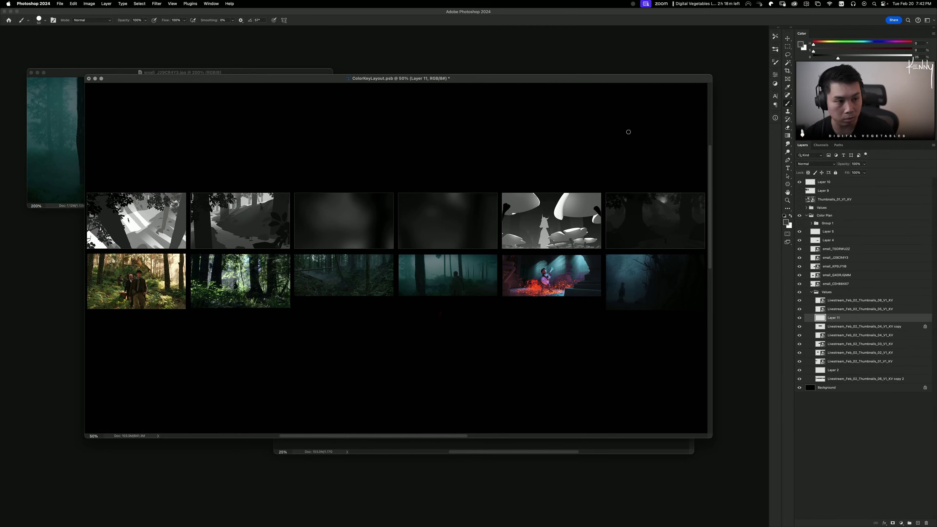
Step: Switch the brush to pure red and outline areas of the blurred thumbnails, ending with a box in the fourth's upper area
drag(817, 51, 911, 57)
mouse_move(306, 192)
mouse_down()
mouse_move(307, 206)
mouse_move(363, 189)
mouse_move(308, 191)
mouse_up()
key(super+z)
mouse_move(439, 190)
mouse_down()
mouse_move(470, 215)
mouse_move(467, 188)
mouse_move(440, 191)
mouse_up()
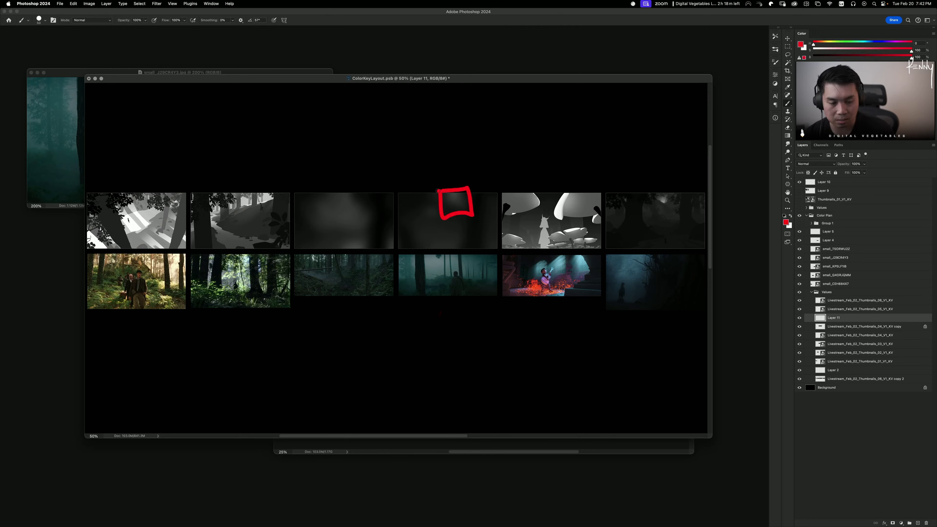
Step: Undo the red box, the new layer, the blur and the merged copy of the two thumbnails
key(super+z)
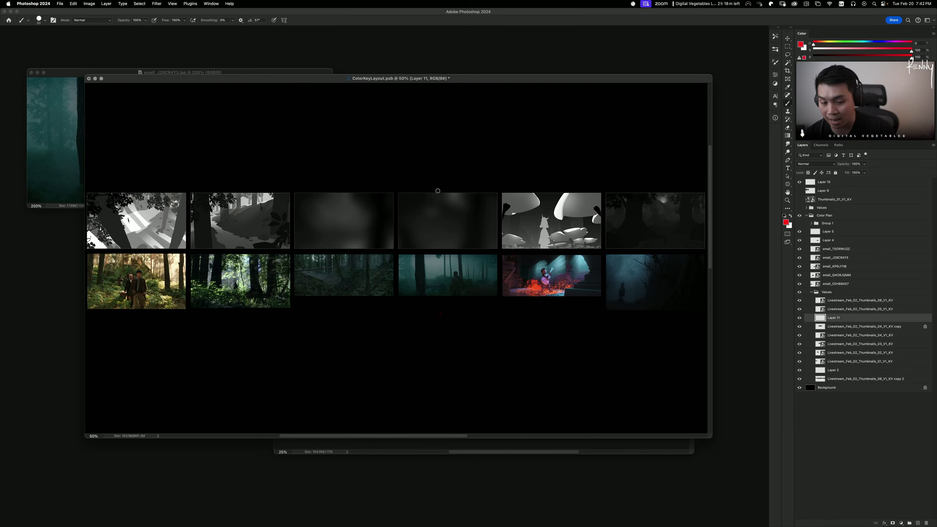
key(super+z)
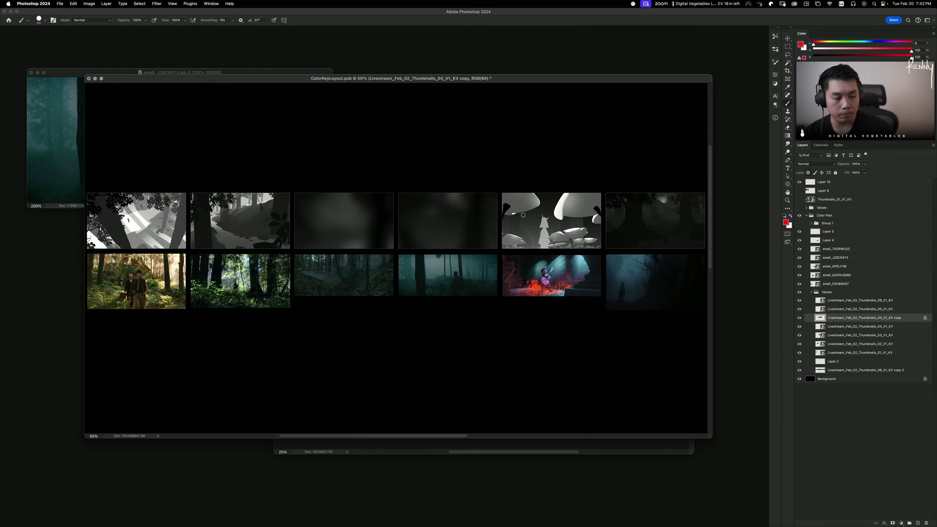
key(super+z)
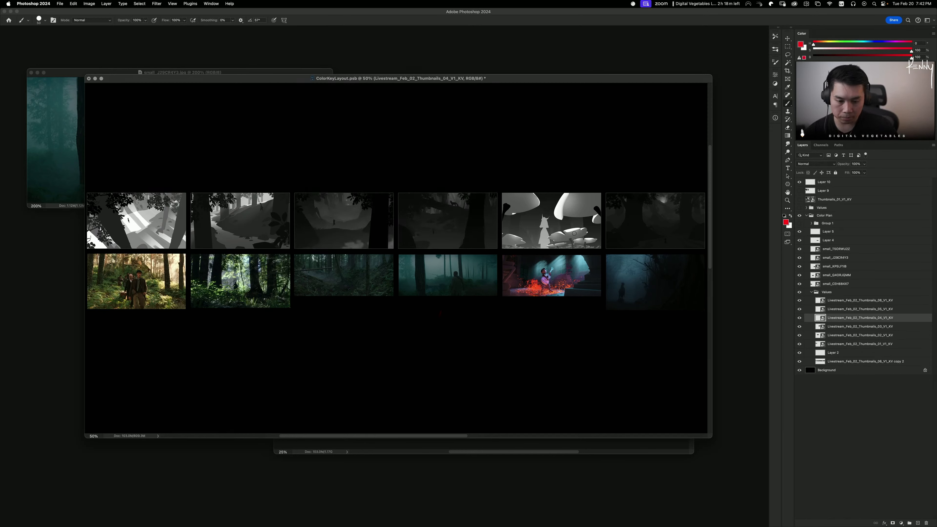
Step: Try a red horizontal line above the third and fourth value thumbnails on a new layer, and undo both
key(super+shift+alt+n)
drag(342, 179, 467, 179)
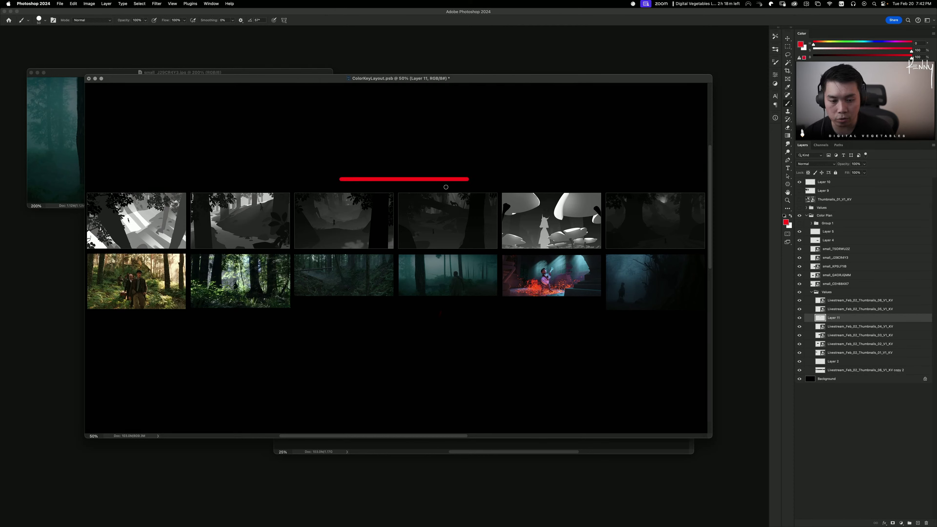
key(super+z)
key(super+z)
Step: Try a red stroke from the third to the fourth reference photo on a new layer, and undo both
super+click(341, 284)
key(super+shift+alt+n)
drag(342, 287, 397, 287)
key(super+z)
key(super+z)
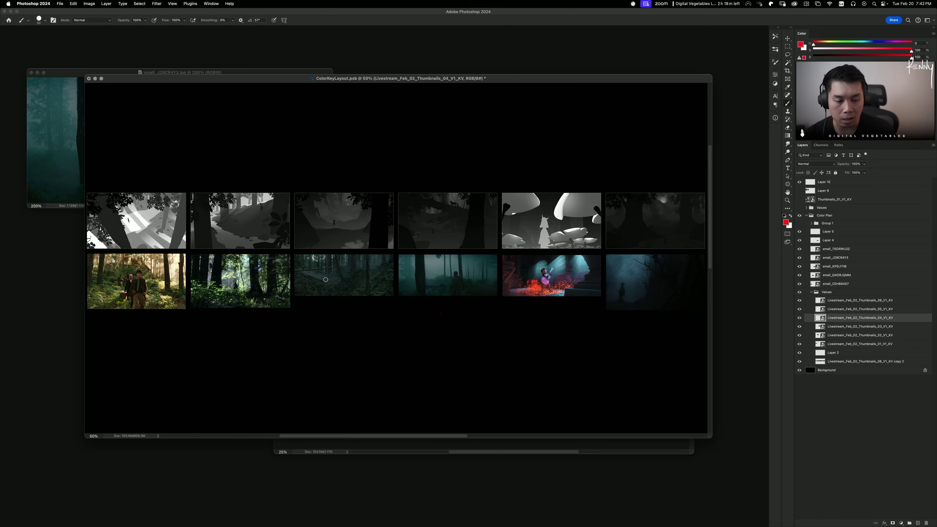
Step: Try a red circle around the third reference photo on a new layer, and undo both
super+click(318, 293)
key(super+shift+alt+n)
mouse_move(369, 248)
mouse_down()
mouse_move(314, 297)
mouse_move(386, 251)
mouse_up()
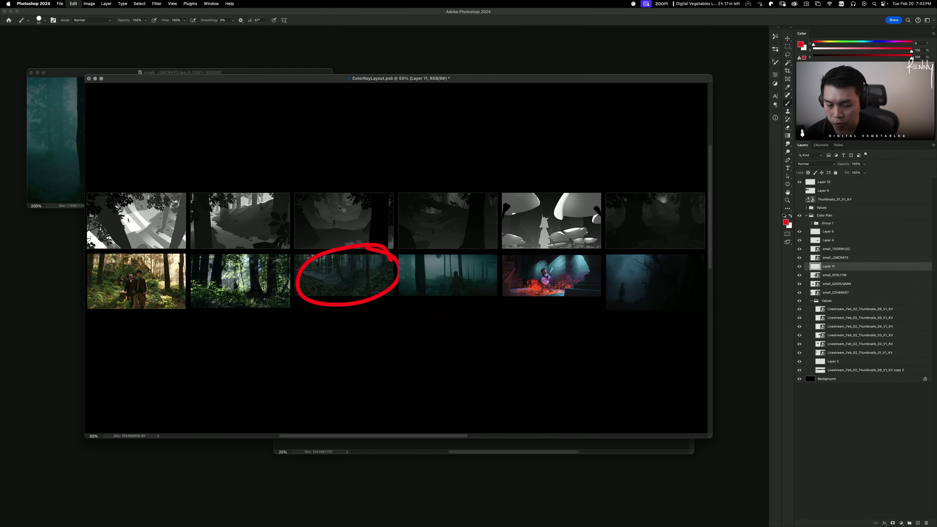
key(super+z)
key(super+z)
Step: Try a red circle around the third value thumbnail on a new layer, and undo both
super+click(340, 207)
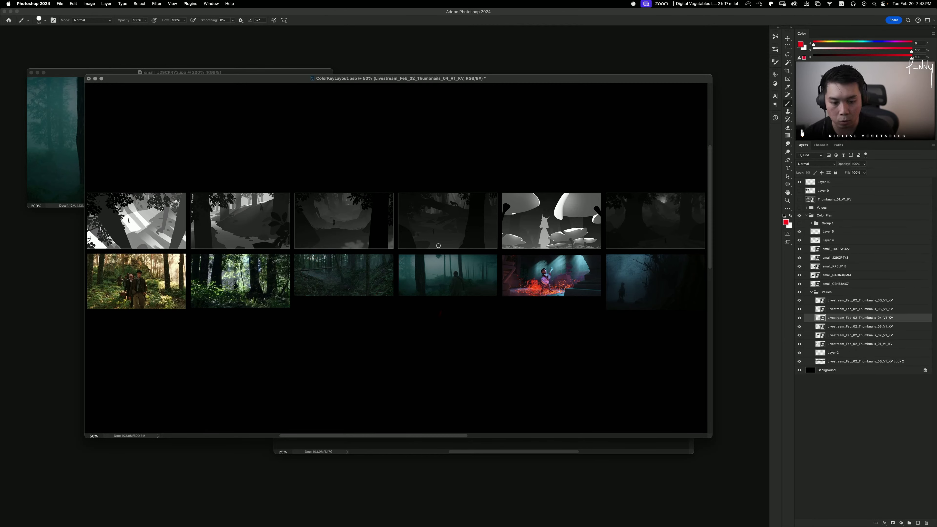
key(super+shift+alt+n)
drag(382, 177, 387, 181)
key(super+z)
key(super+z)
Step: Try a red circle around the large dark tree trunk in the fourth value thumbnail on a new layer, and undo both
key(super+shift+alt+n)
drag(489, 187, 491, 199)
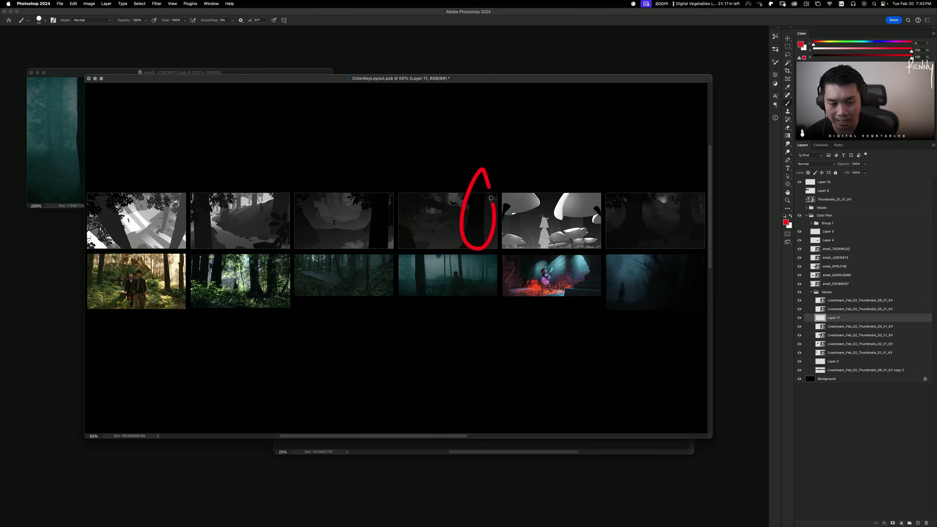
key(super+z)
key(super+z)
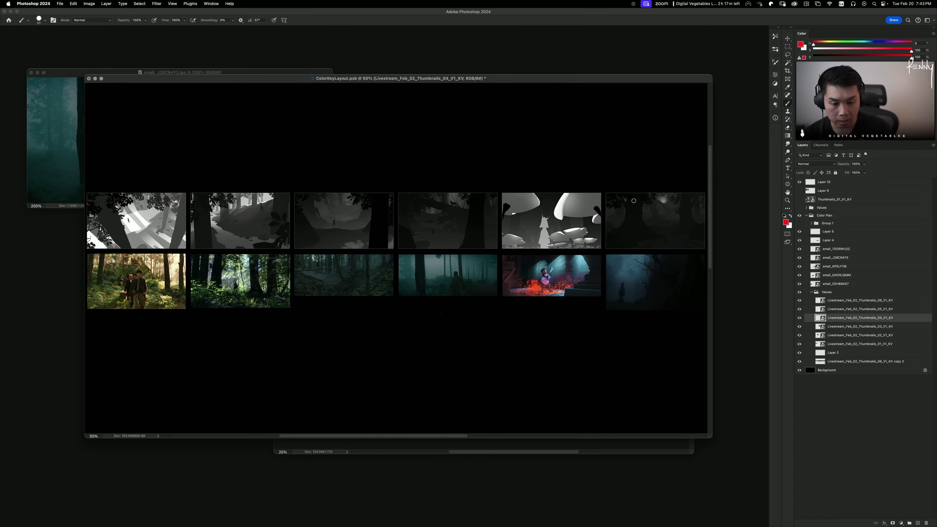
Step: Redo and undo the trunk circle, try a red circle around the wolf in the fourth value thumbnail on a new layer, and undo it
key(super+shift+z)
key(super+shift+z)
key(super+z)
key(super+z)
key(super+z)
mouse_move(462, 191)
mouse_down()
mouse_move(463, 204)
mouse_move(461, 187)
mouse_up()
key(super+shift+alt+n)
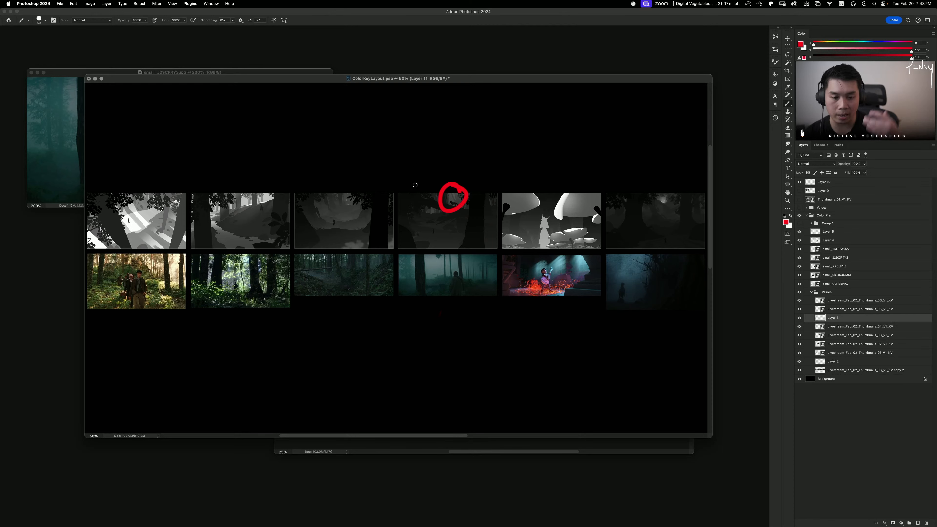
key(super+z)
key(super+z)
Step: At 100% zoom, circle the wolf in the fourth value thumbnail in red on a new layer, then undo and restore the circle
key(super+equal)
key(super+equal)
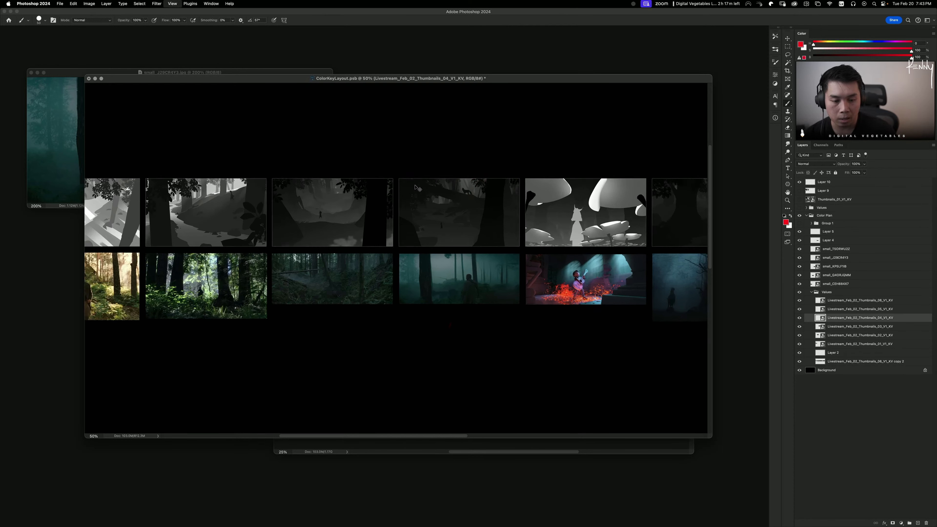
mouse_move(539, 105)
mouse_down()
mouse_move(414, 247)
mouse_move(432, 159)
mouse_up()
key(super+shift+alt+n)
mouse_move(419, 175)
mouse_down()
mouse_move(431, 192)
mouse_move(420, 169)
mouse_up()
key(super+z)
key(super+z)
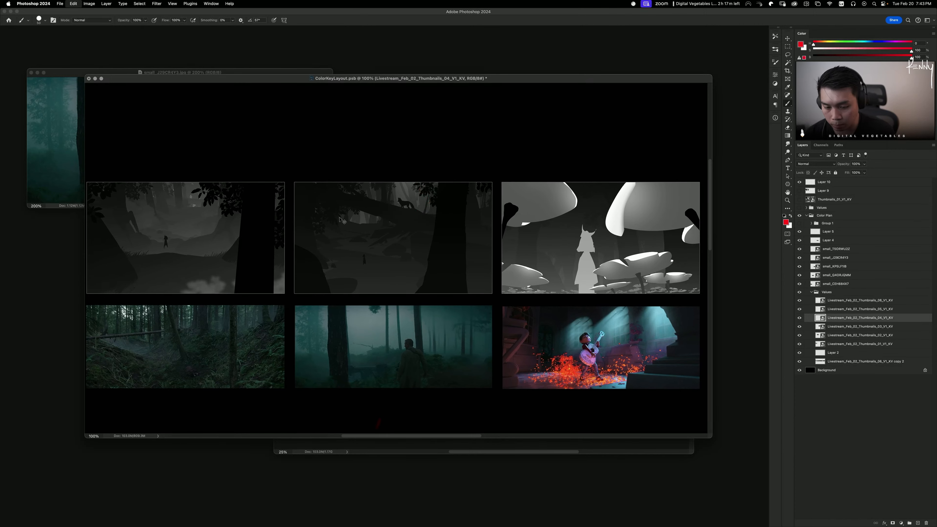
key(super+shift+z)
key(super+shift+z)
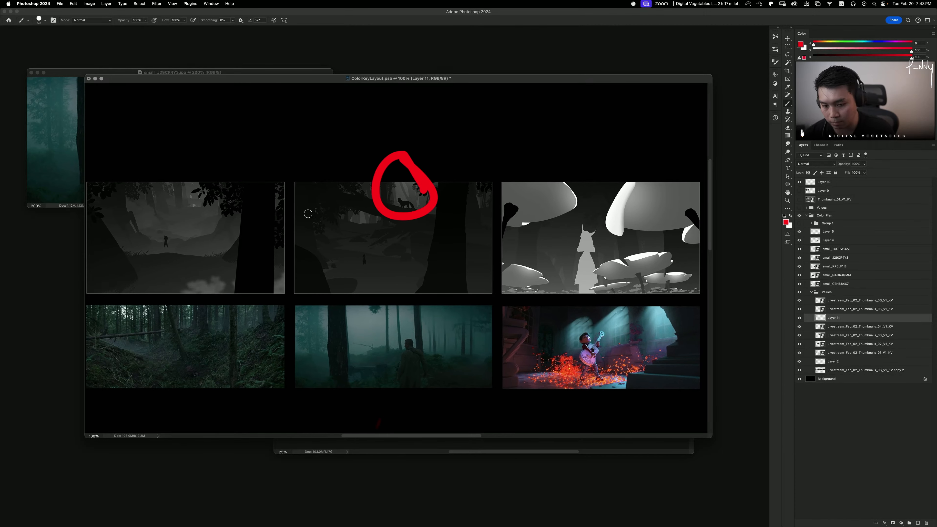
Step: Undo the red circle around the wolf together with its new layer, and collapse the Color Plan group
key(super+z)
key(super+z)
key(super+minus)
key(super+minus)
key(super+minus)
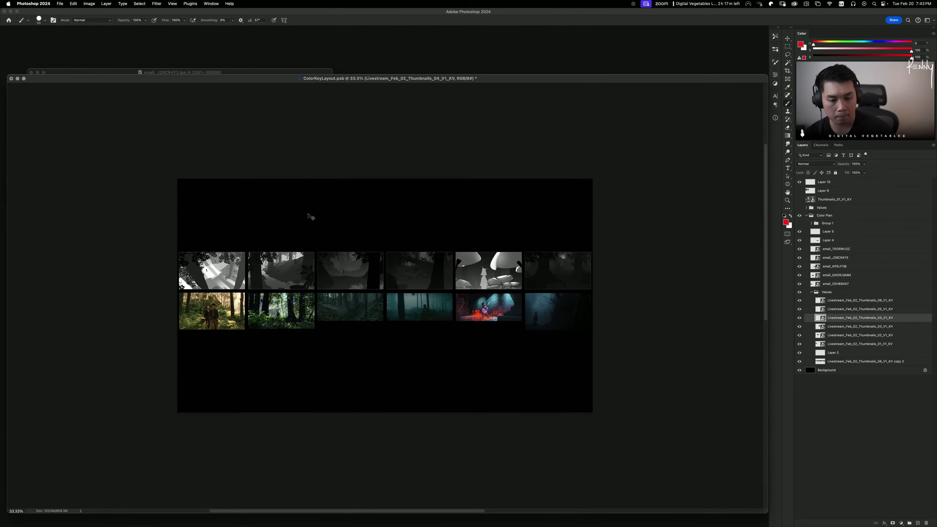
key(super+plus)
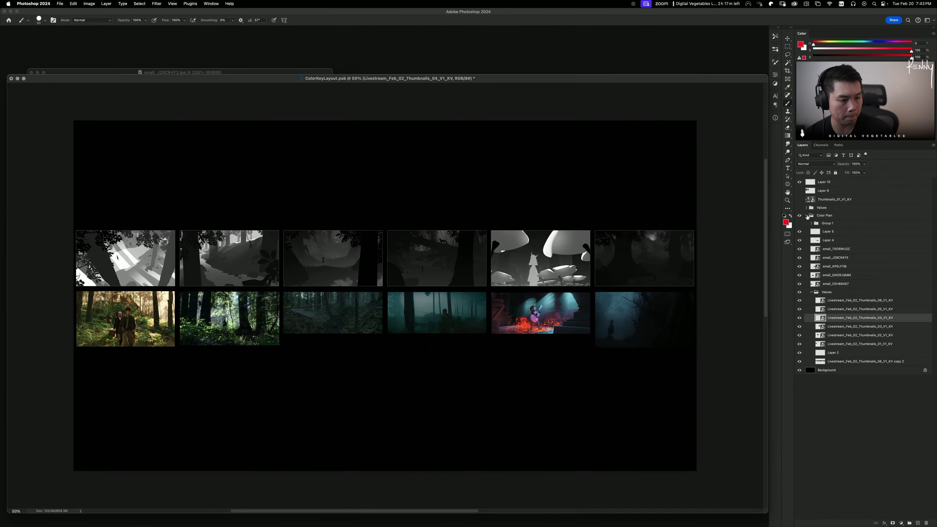
click(805, 216)
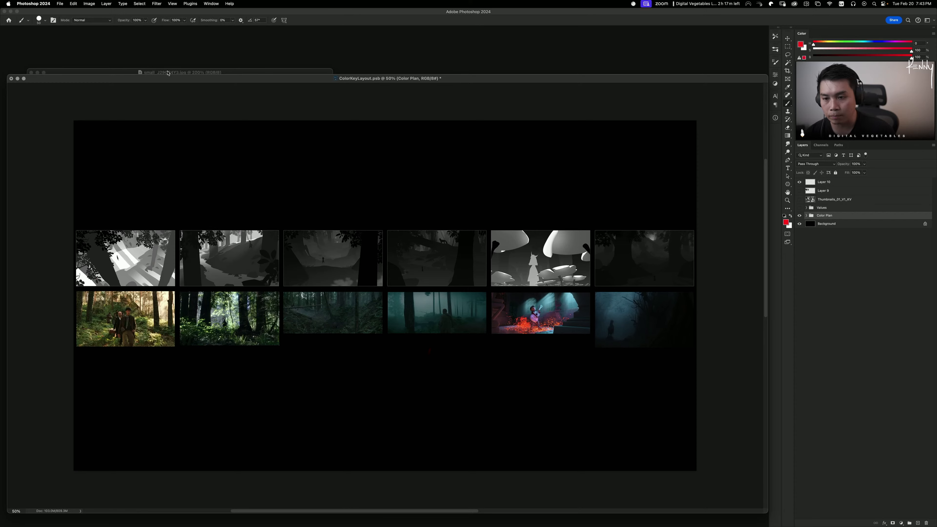
Step: Reduce the ColorKeyLayout window to 25% and move it off this screen, and place the fourth thumbnail's window nearer the film reference
drag(179, 81, 183, 68)
key(super+minus)
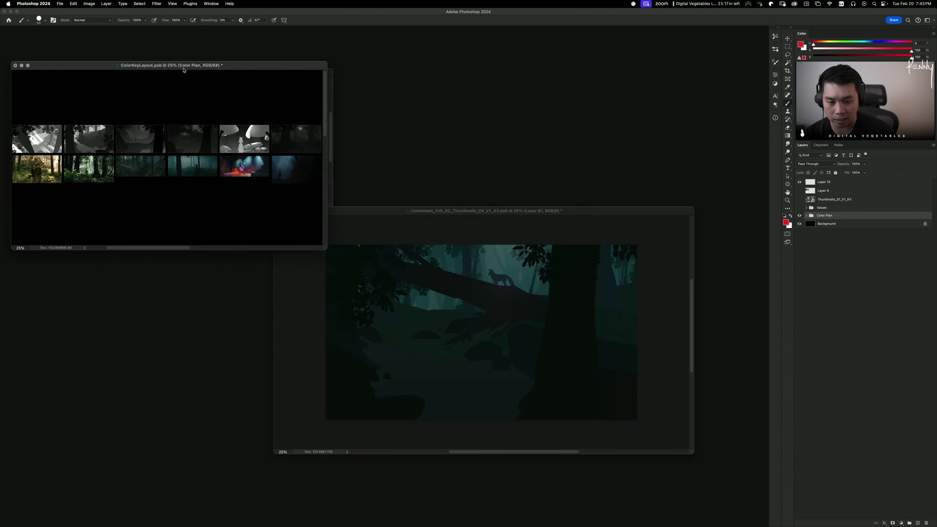
drag(152, 67, 936, 214)
drag(388, 213, 347, 163)
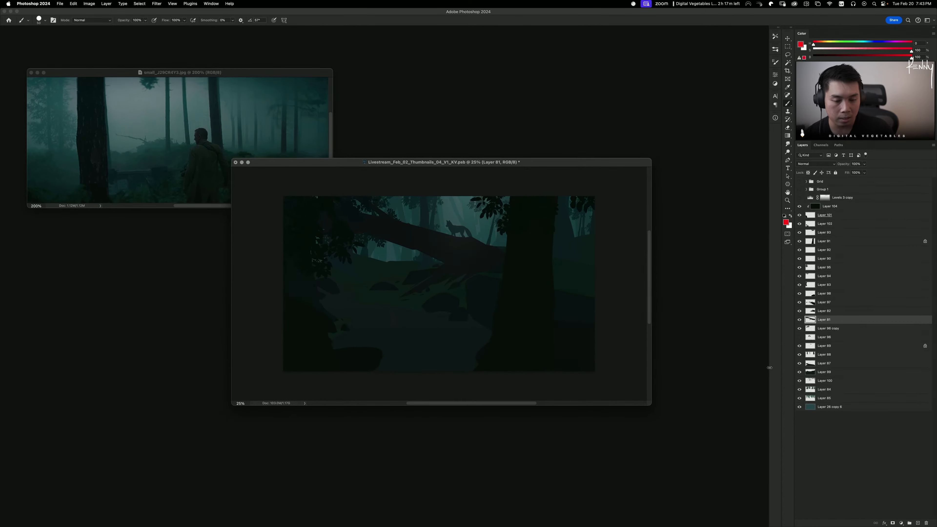
Step: Try a Hue/Saturation adjustment of saturation +53 and lightness -27 on Layer 26 copy 6, and cancel it
click(799, 372)
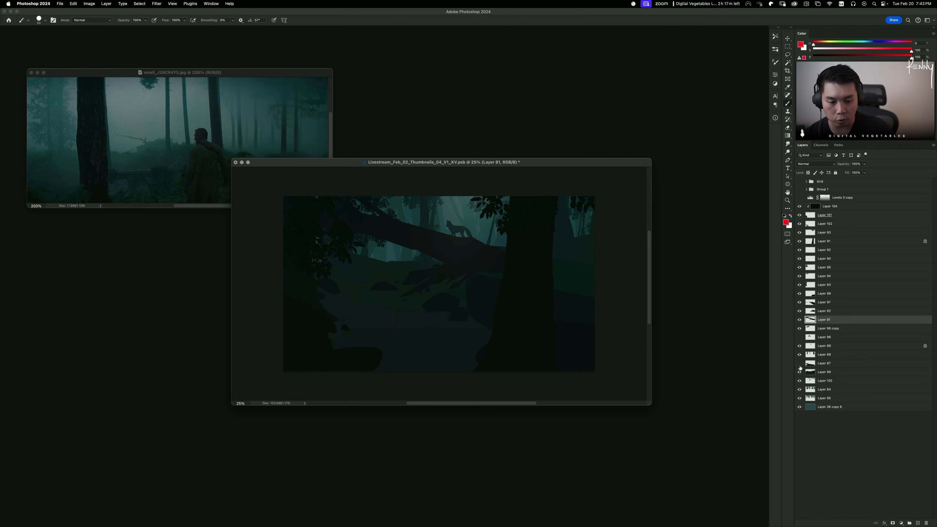
click(810, 408)
key(super+u)
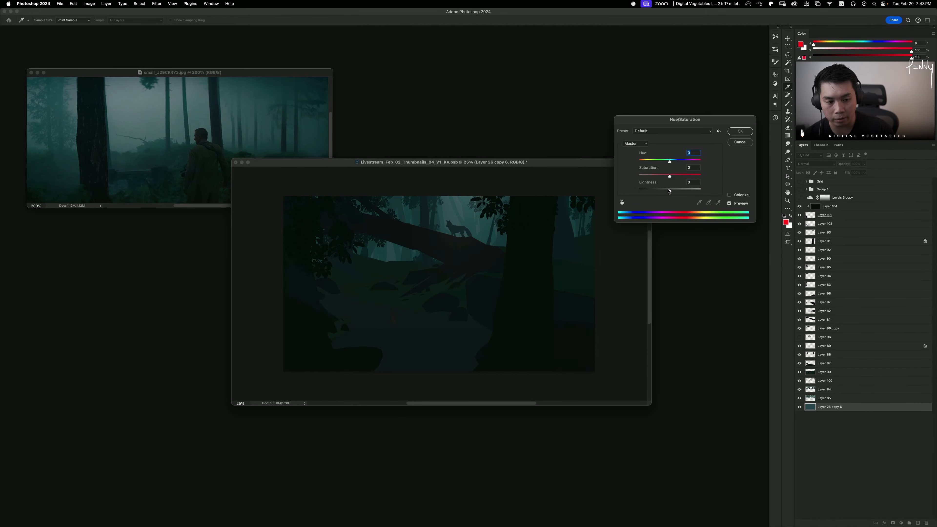
drag(669, 192, 688, 177)
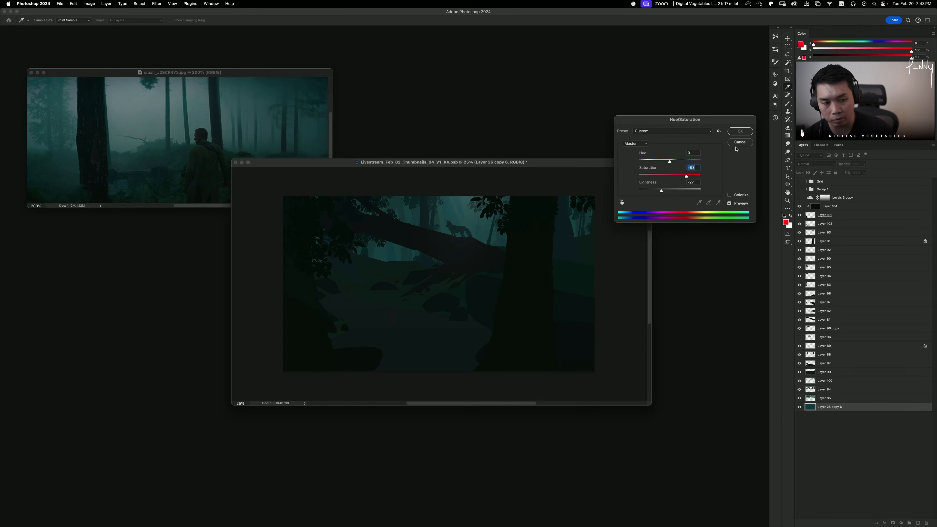
click(739, 144)
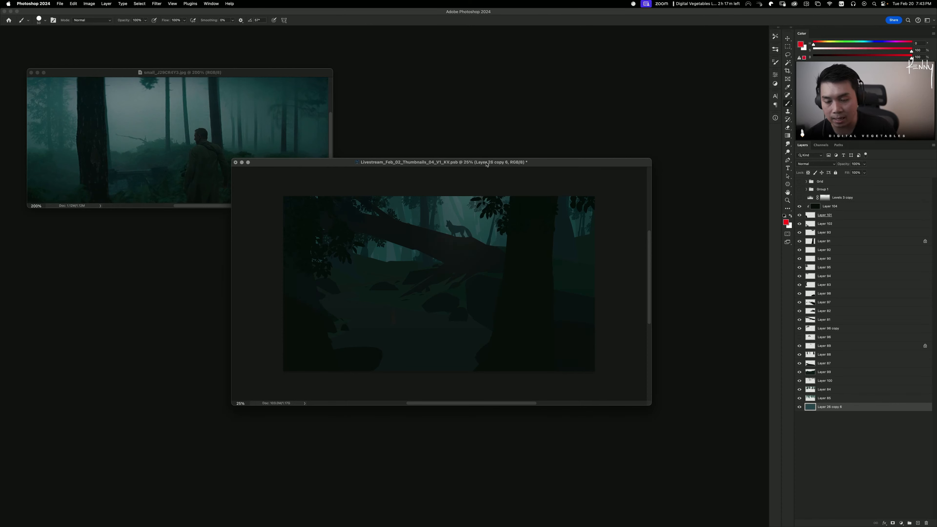
Step: Reposition the fourth thumbnail's window so it covers less of the misty forest film reference, keeping 25% zoom
drag(486, 164, 508, 158)
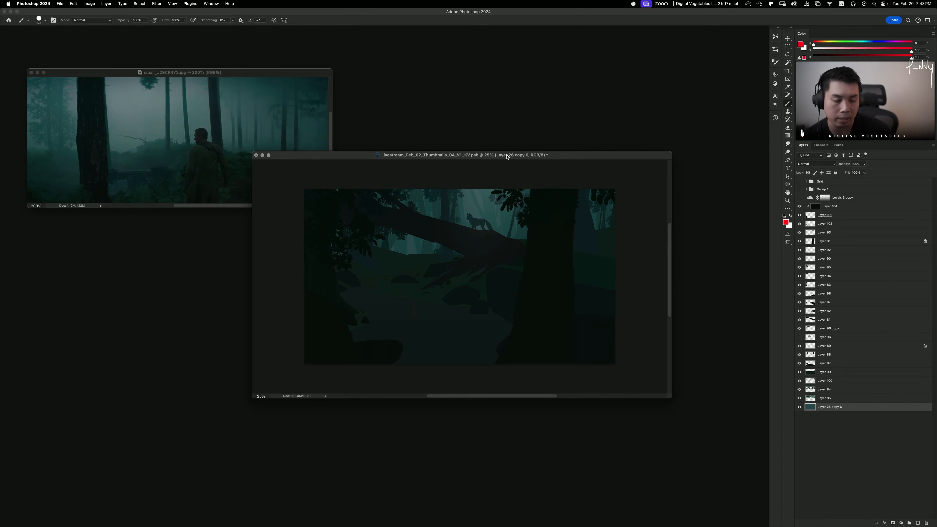
drag(570, 152, 562, 131)
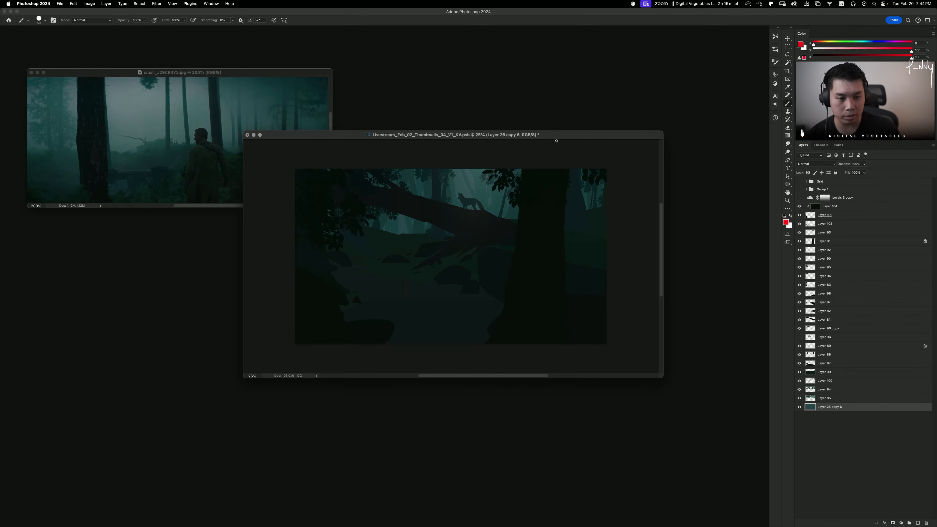
drag(556, 140, 568, 182)
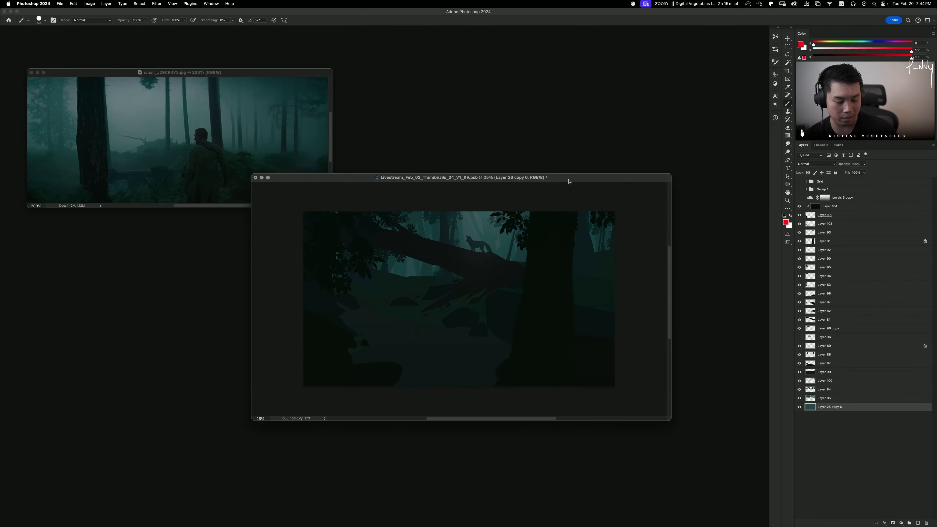
key(super+equal)
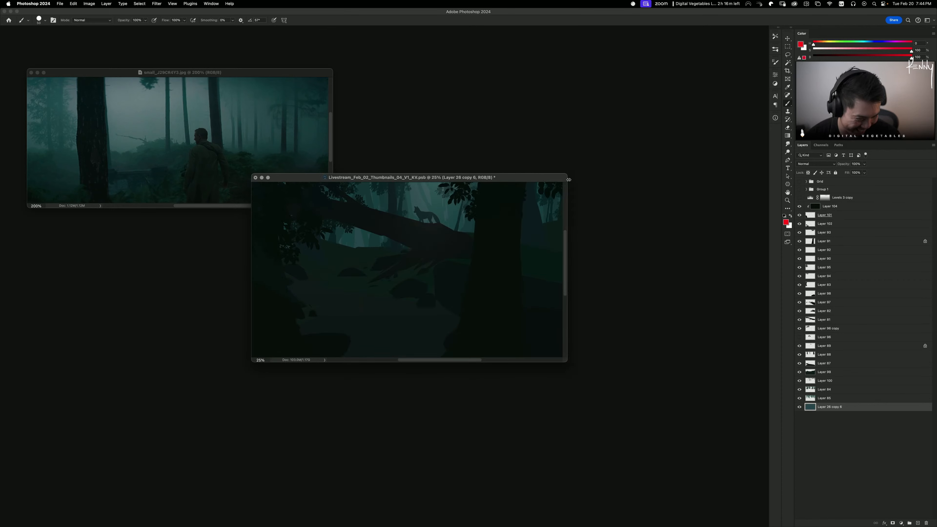
key(super+minus)
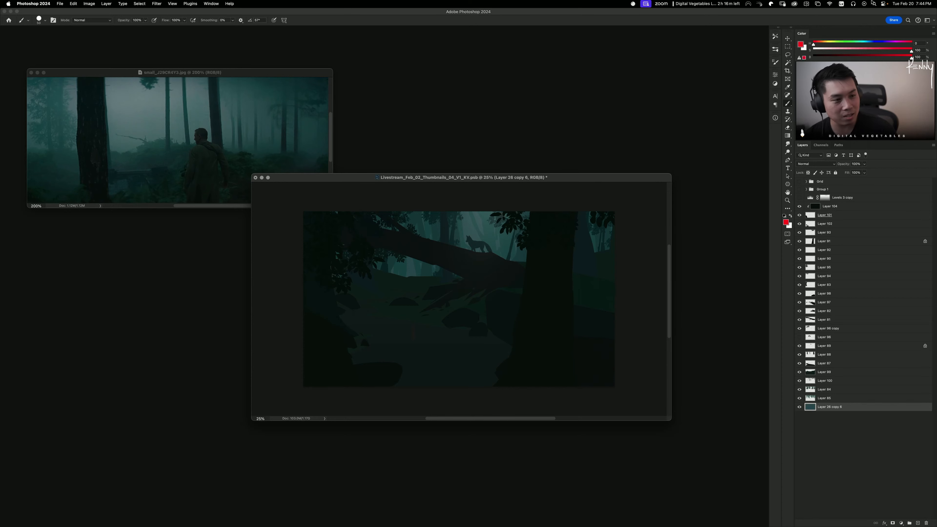
Step: Switch the colour sliders to RGB and mix a neutral mid grey of about 128 per channel
click(933, 34)
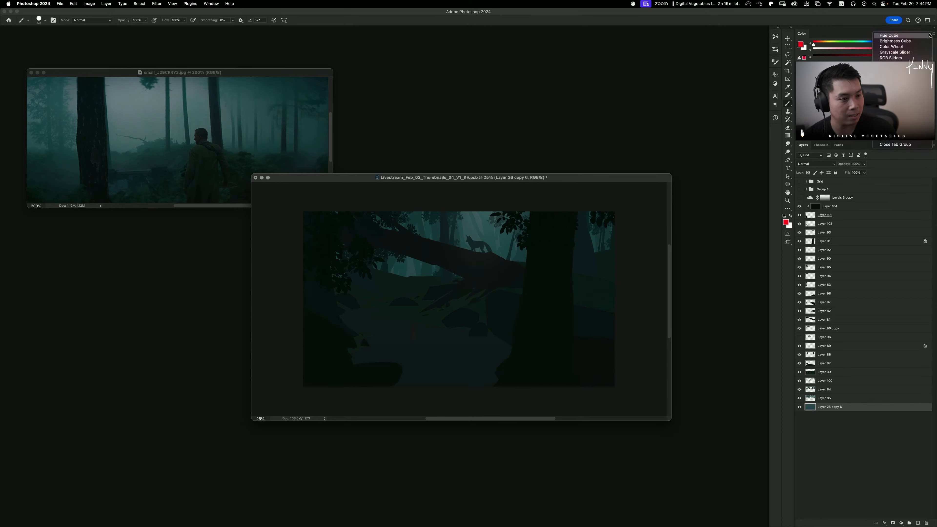
click(826, 46)
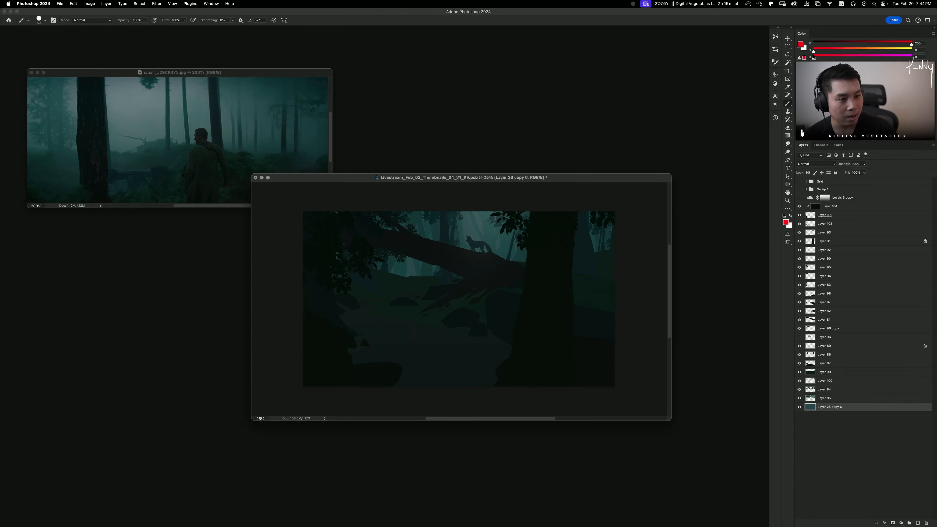
drag(859, 59, 755, 50)
drag(817, 52, 879, 44)
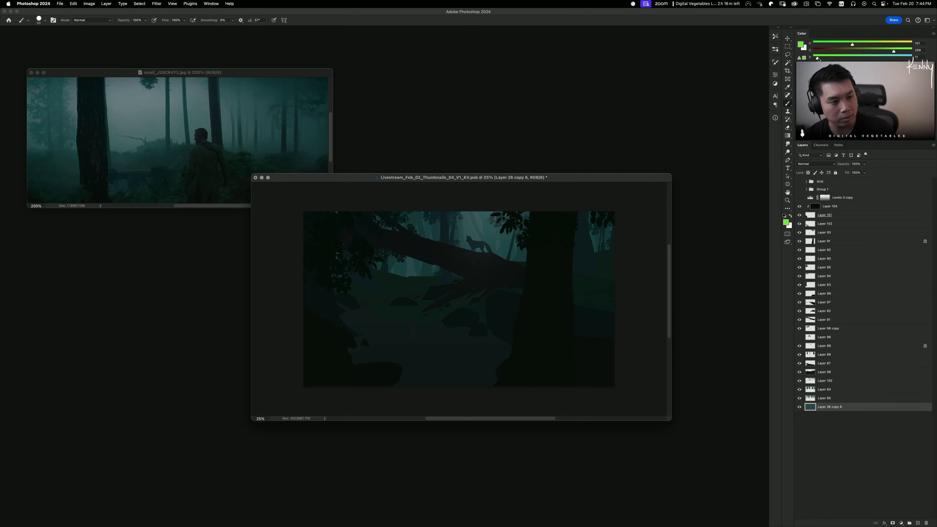
drag(893, 52, 864, 54)
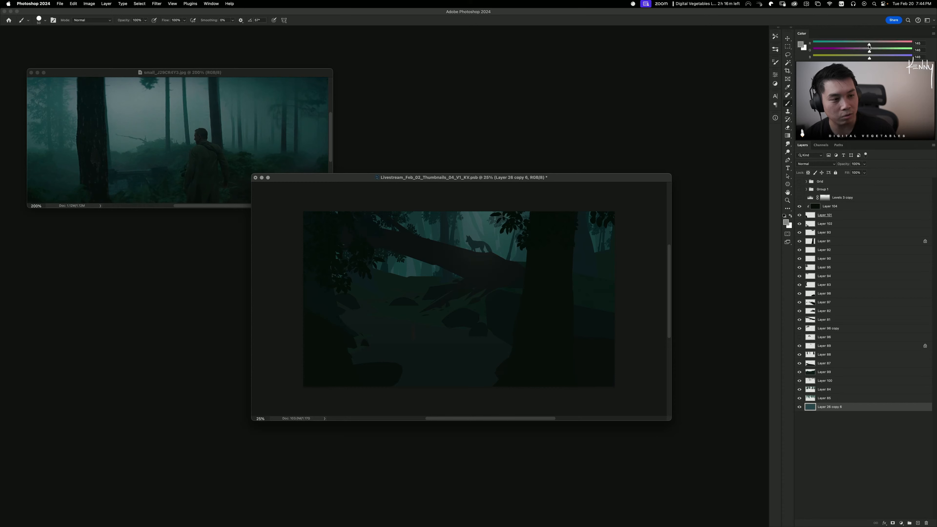
drag(868, 52, 866, 56)
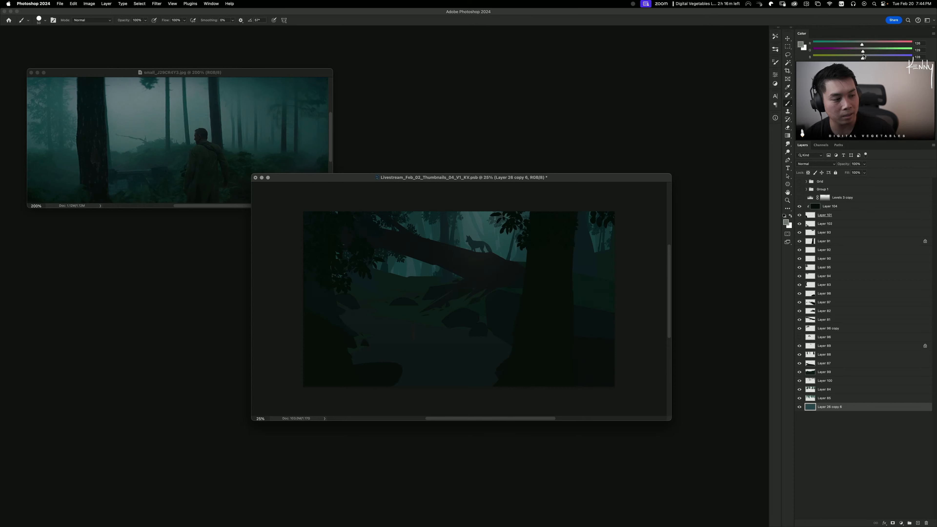
Step: Switch the colour sliders to Lab and make small shifts of the a channel around neutral grey at lightness 50
click(932, 34)
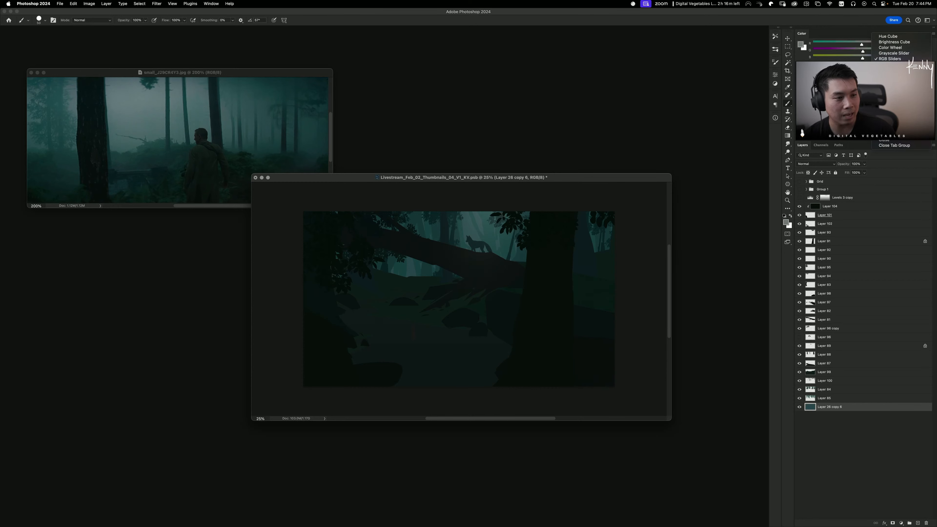
click(887, 64)
drag(865, 45, 860, 45)
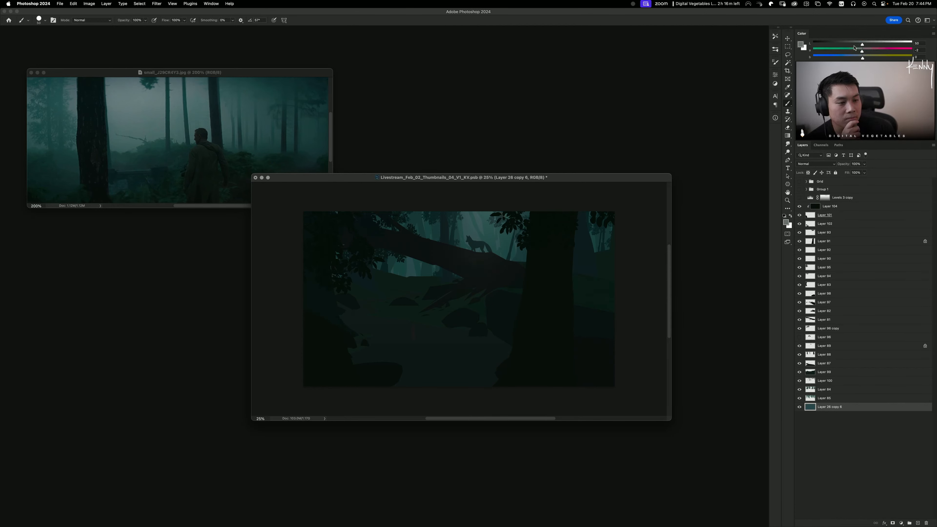
mouse_move(861, 52)
mouse_down()
mouse_move(871, 52)
mouse_move(830, 51)
mouse_move(892, 54)
mouse_move(861, 52)
mouse_up()
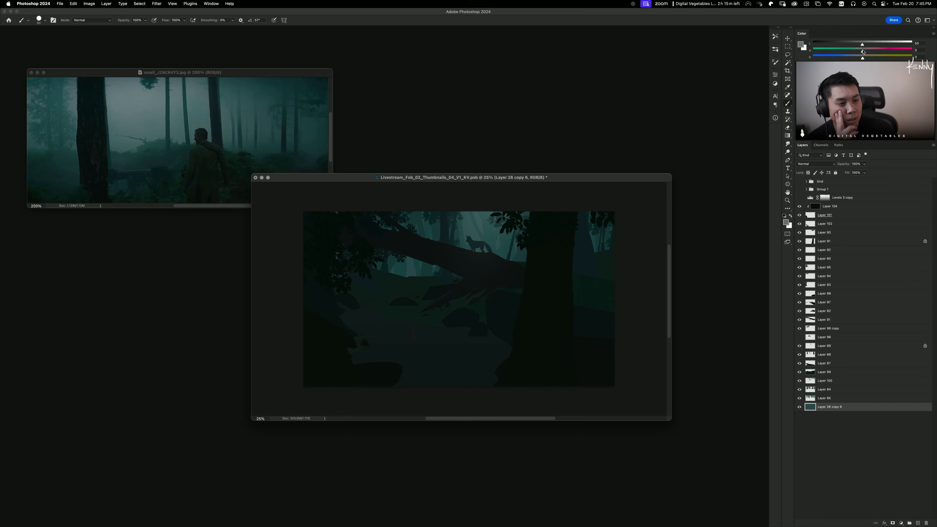
drag(858, 51, 879, 52)
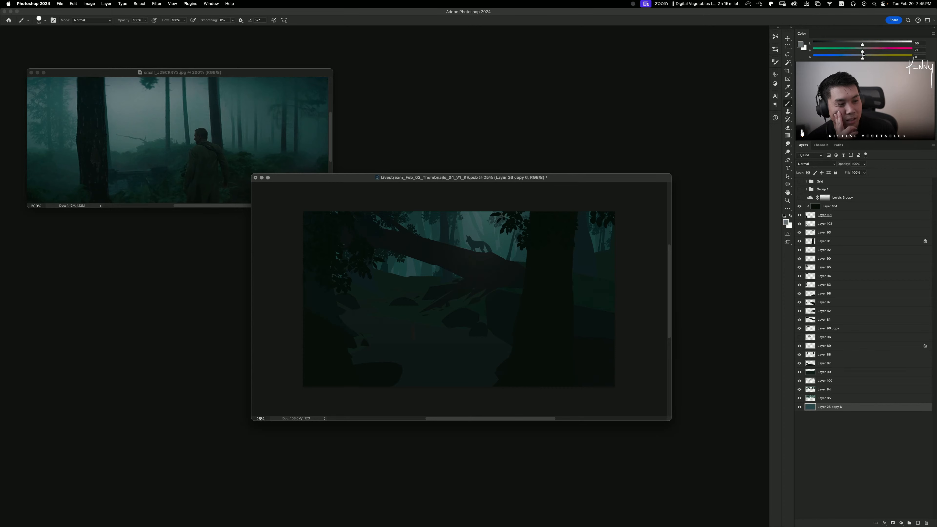
key(super+Tab)
key(super+Tab)
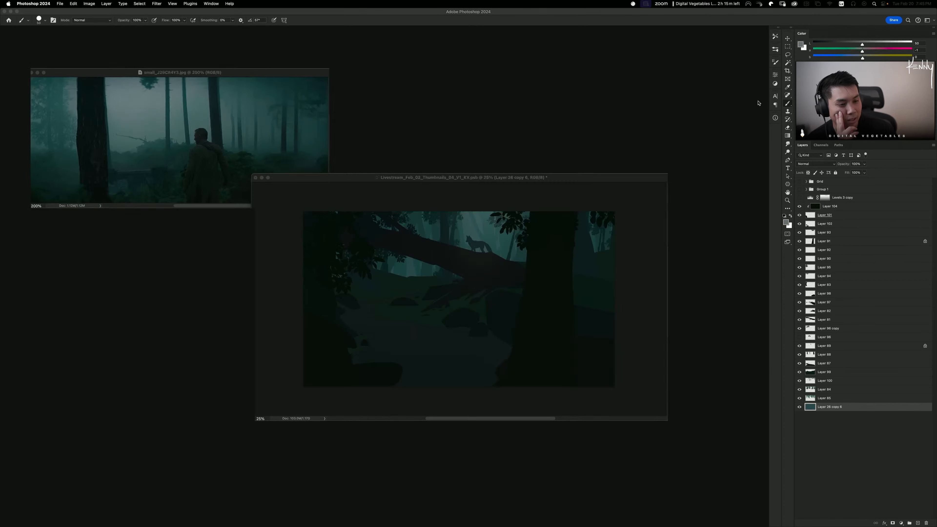
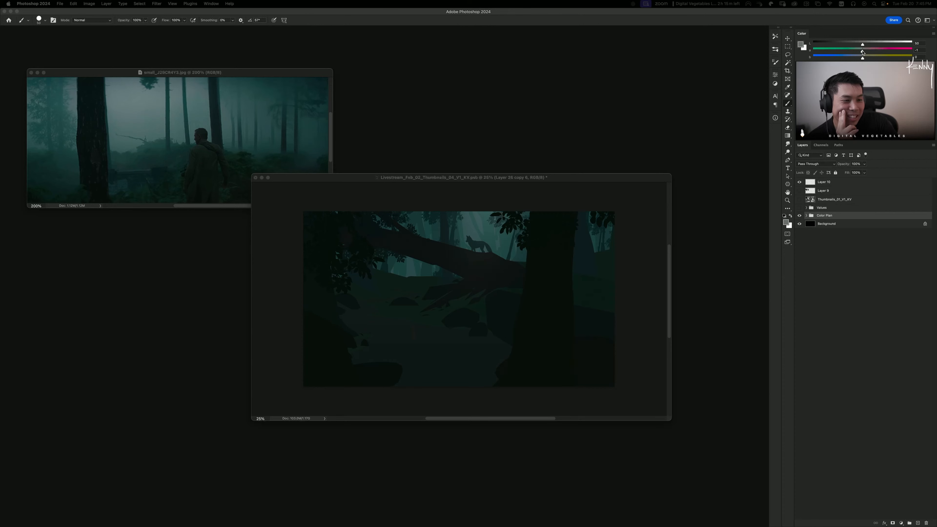
Step: Raise the Lab a and b channels to near their maximum with a high lightness to mix a bright orange-red
drag(862, 51, 861, 52)
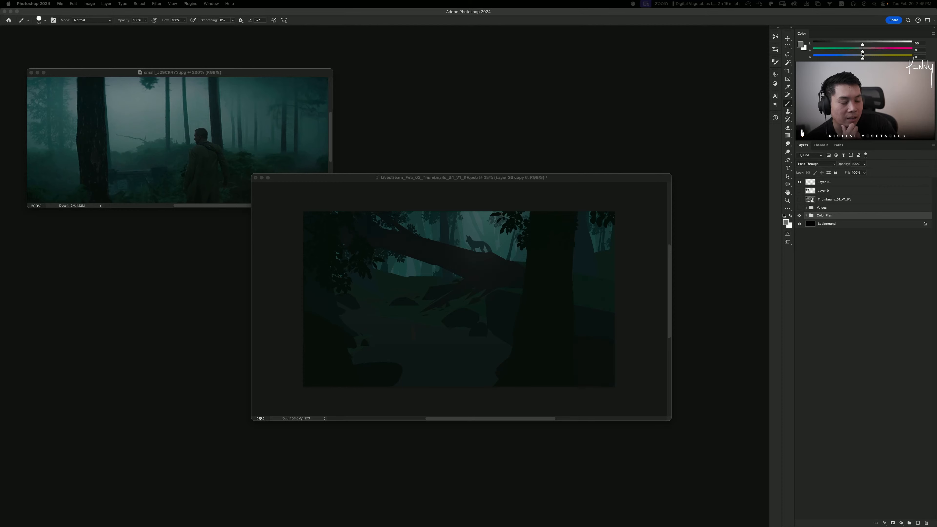
mouse_move(863, 51)
mouse_down()
mouse_move(892, 52)
mouse_move(825, 58)
mouse_move(868, 59)
mouse_move(826, 53)
mouse_move(858, 53)
mouse_up()
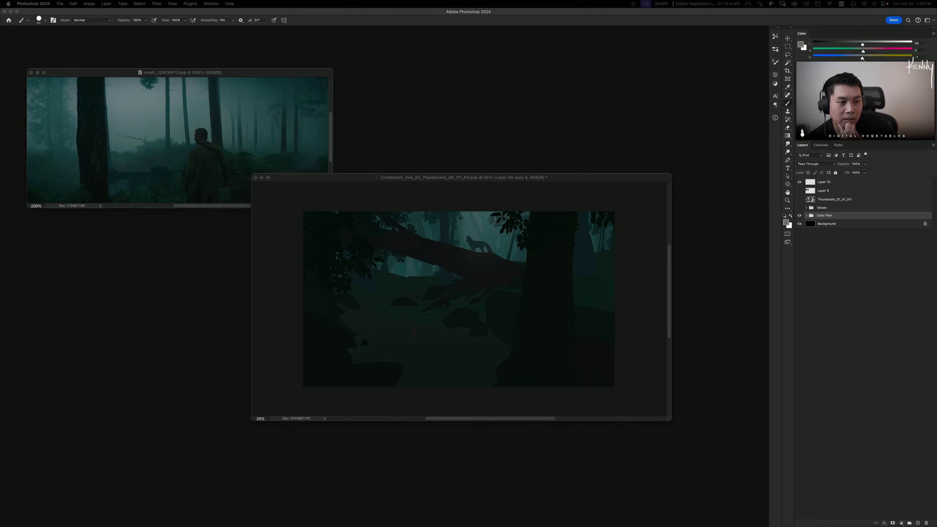
drag(860, 51, 907, 51)
click(864, 58)
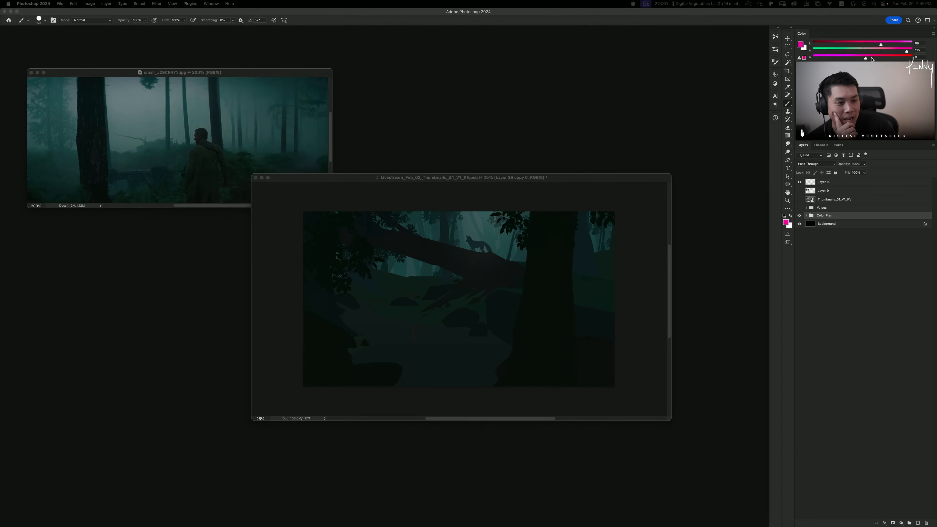
drag(842, 45, 907, 58)
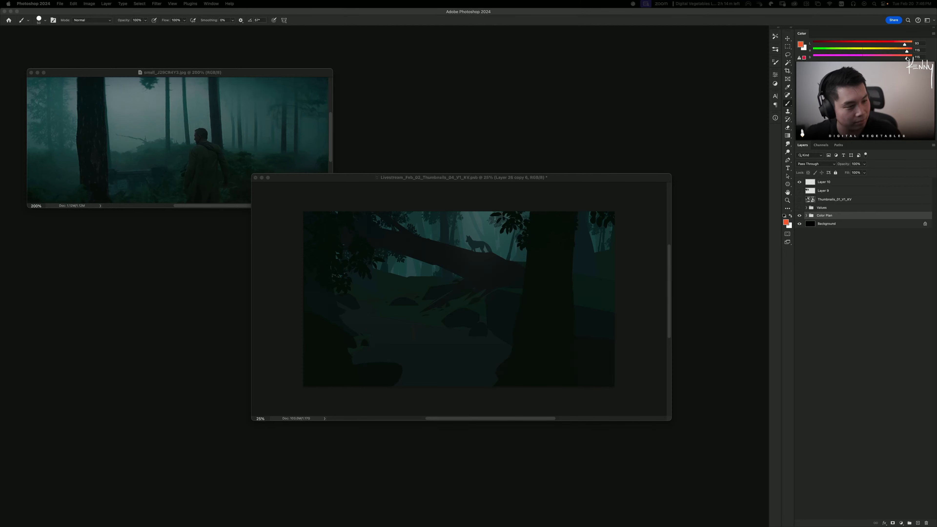
Step: Switch the colour sliders to RGB and set green to about 67 for a purer red
click(934, 33)
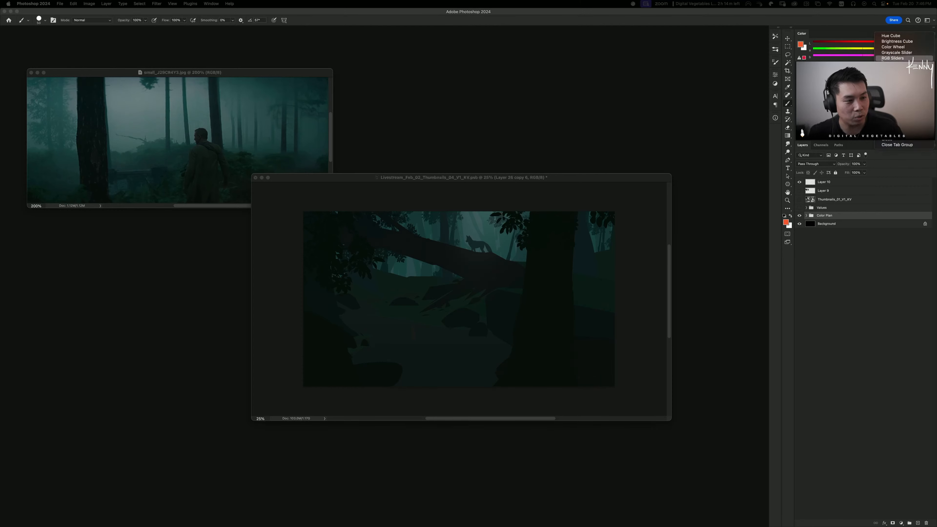
click(892, 58)
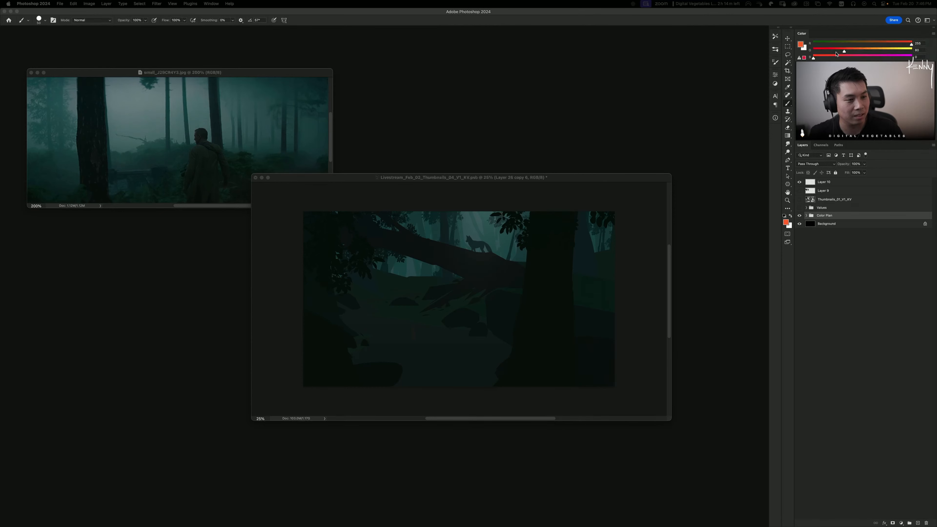
drag(835, 52, 843, 53)
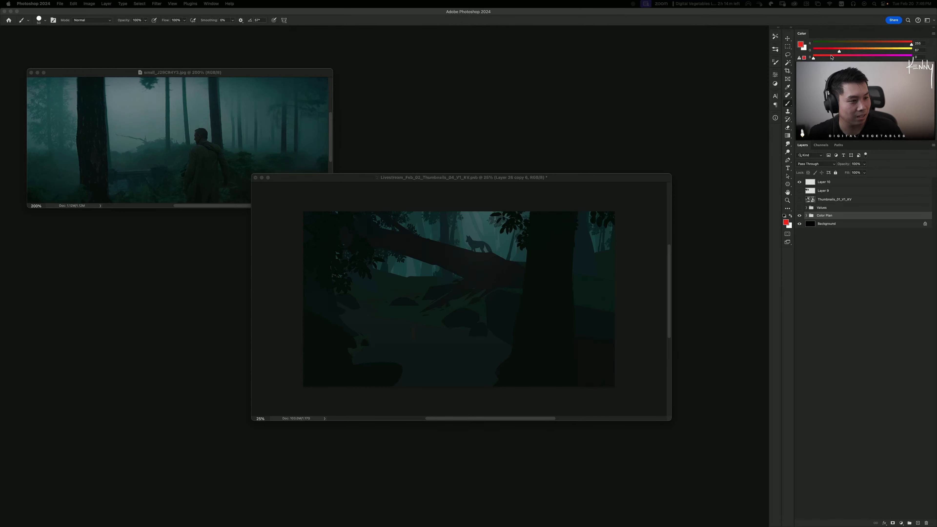
Step: Switch the colour sliders to HSB and set the foreground hue to 310° for a saturated magenta
click(934, 33)
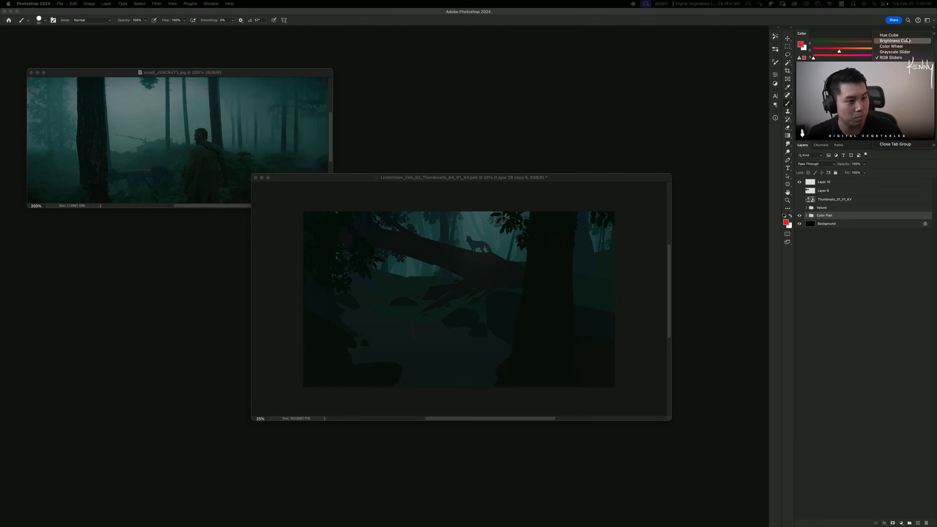
click(895, 61)
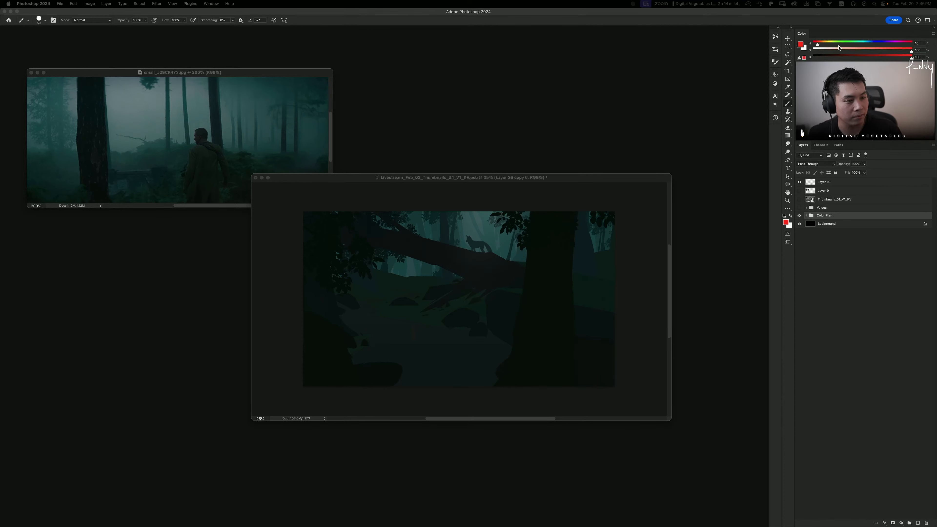
drag(821, 46, 900, 48)
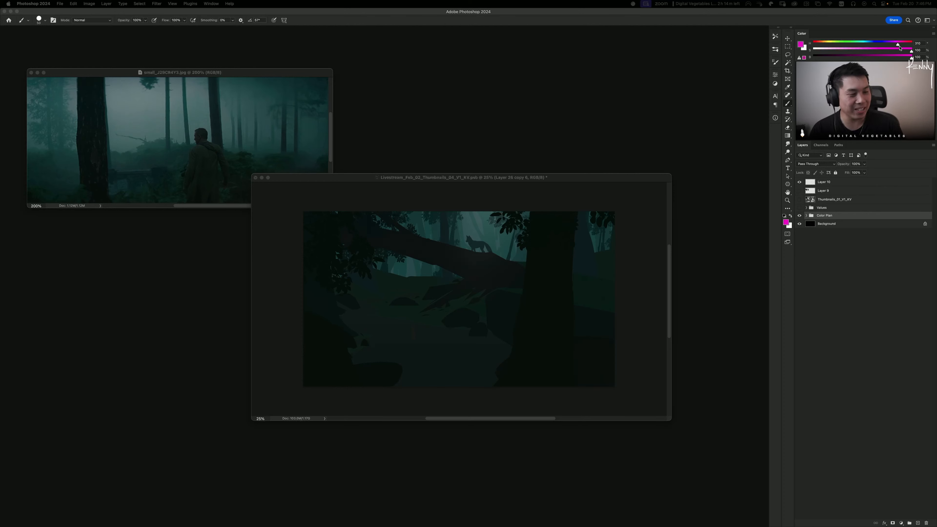
Step: Shift the foreground hue from magenta to red, through yellow at about 58°, and back to a saturated red
drag(899, 46, 813, 42)
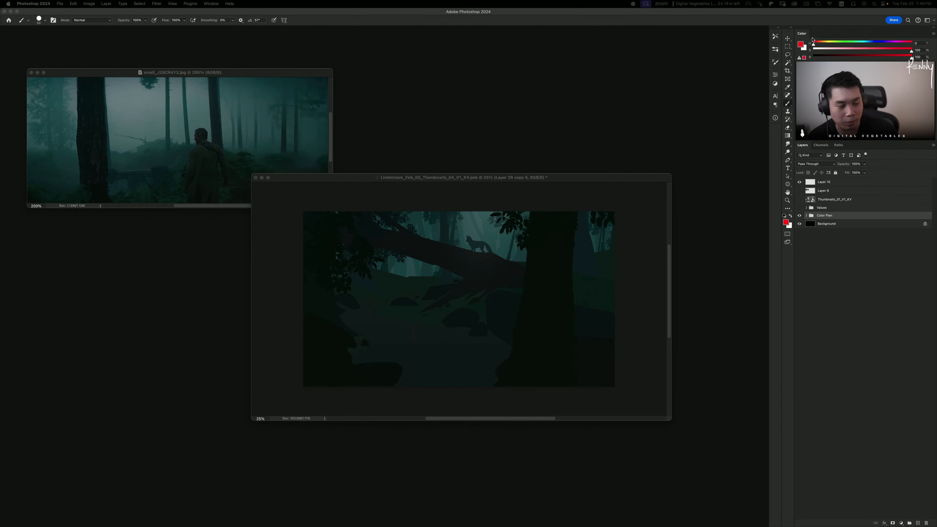
drag(910, 54, 829, 46)
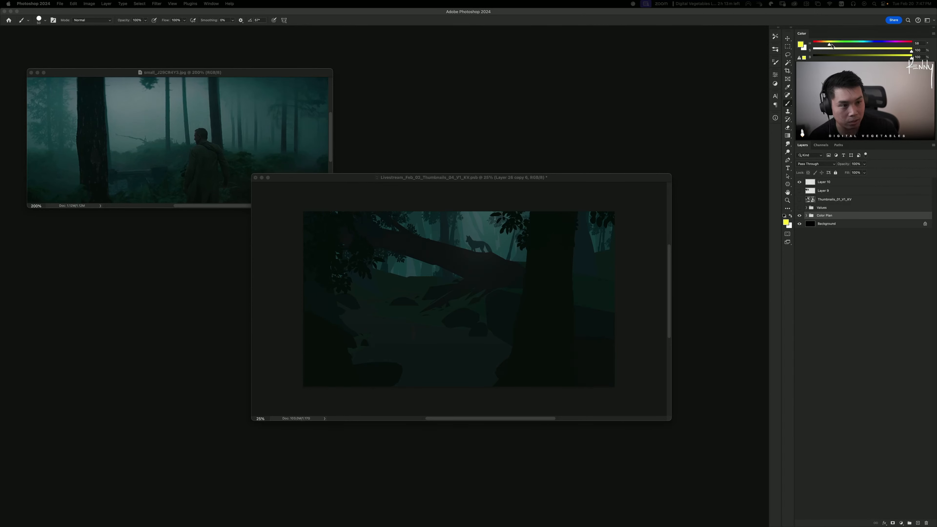
drag(831, 44, 814, 45)
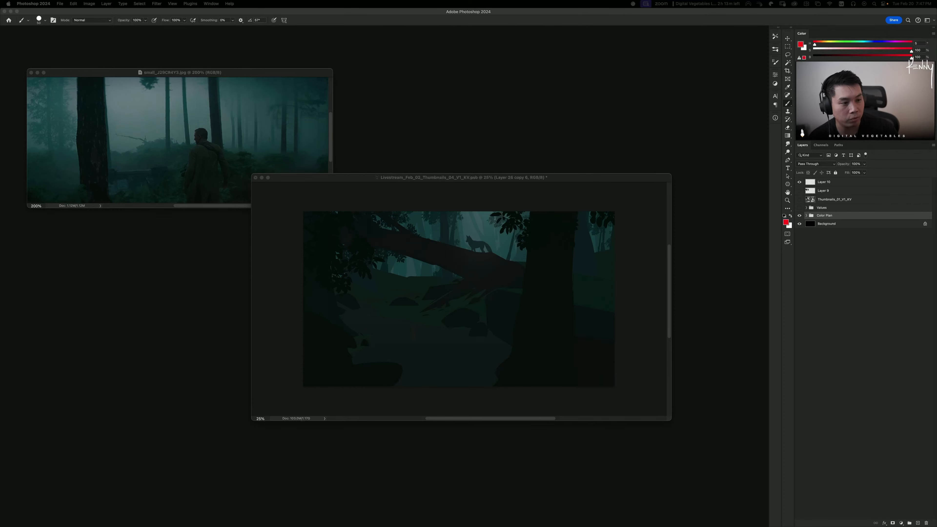
Step: Float the Color panel beside the film reference and shift its wheel through yellow and green to a darkened red at hue 10°
drag(815, 45, 137, 8)
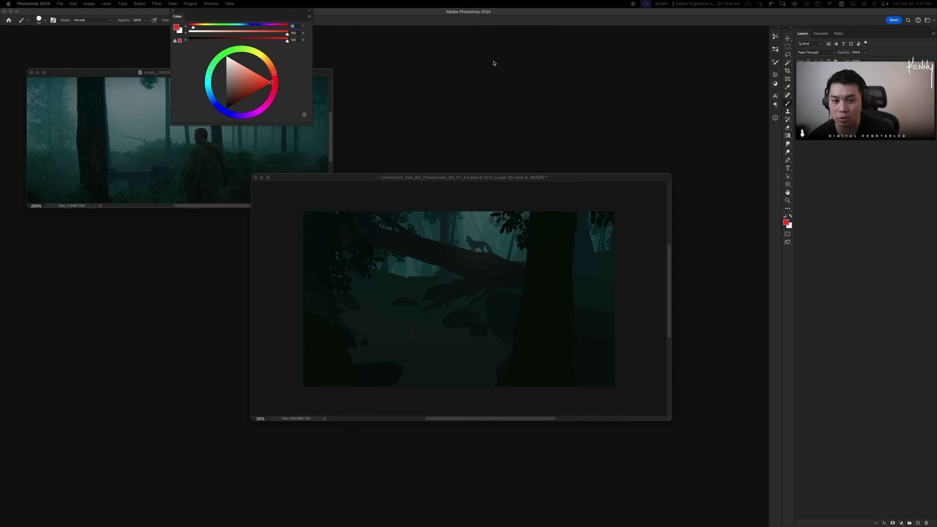
drag(251, 13, 441, 61)
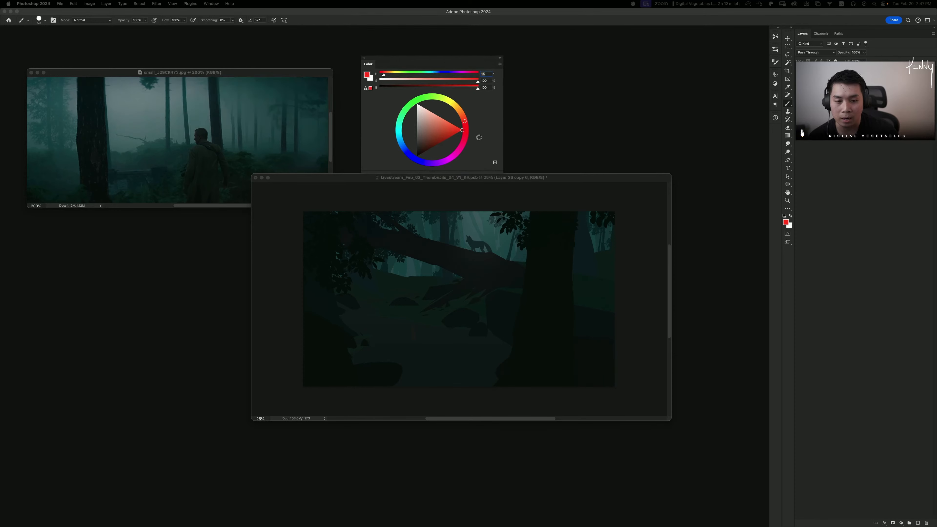
drag(466, 122, 457, 101)
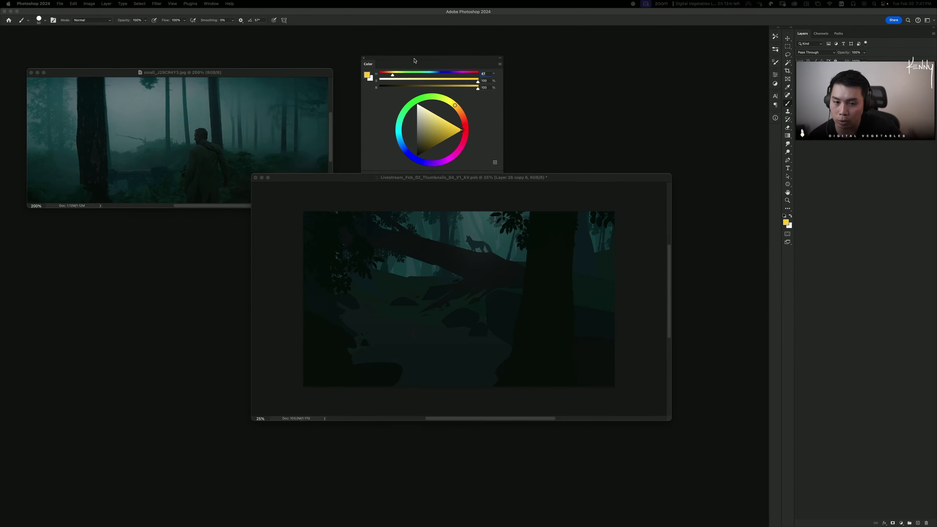
drag(445, 103, 423, 98)
click(441, 129)
drag(440, 129, 462, 130)
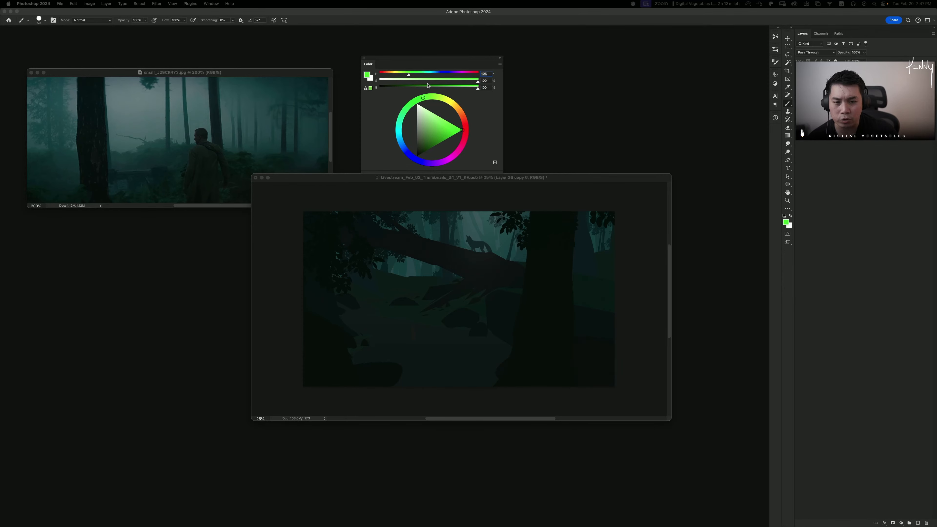
mouse_move(423, 98)
mouse_down()
mouse_move(452, 101)
mouse_move(468, 134)
mouse_move(479, 131)
mouse_move(465, 124)
mouse_up()
mouse_move(478, 81)
mouse_down()
mouse_move(437, 88)
mouse_move(449, 87)
mouse_up()
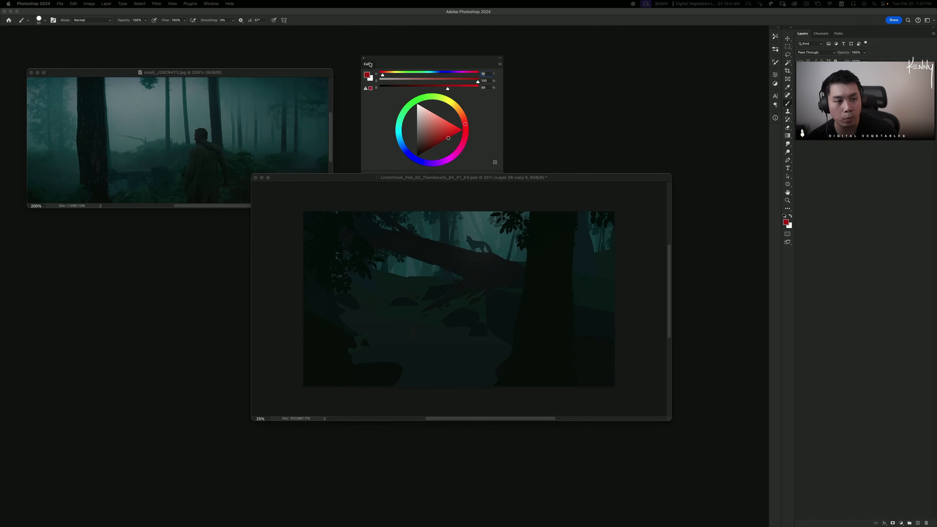
Step: Restore the Color panel to its docked place above the layers in the Streaming workspace
drag(392, 59, 859, 32)
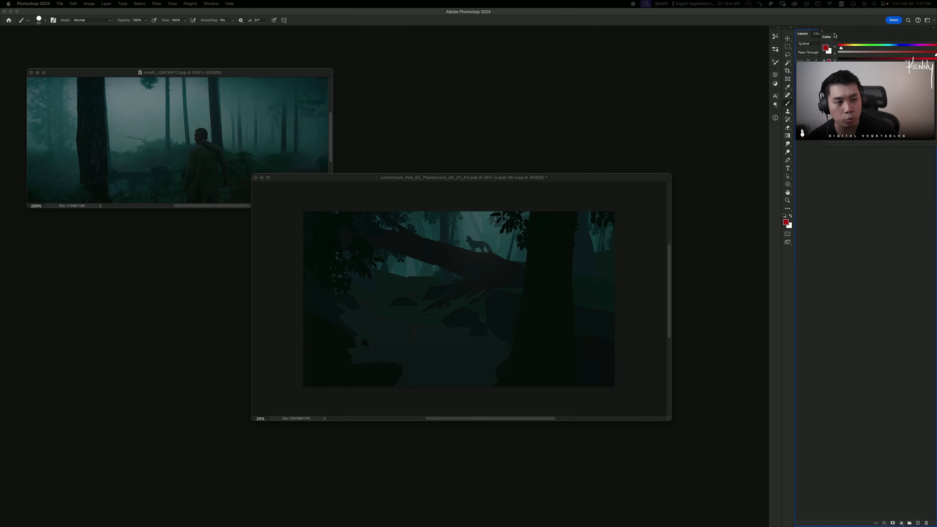
click(928, 22)
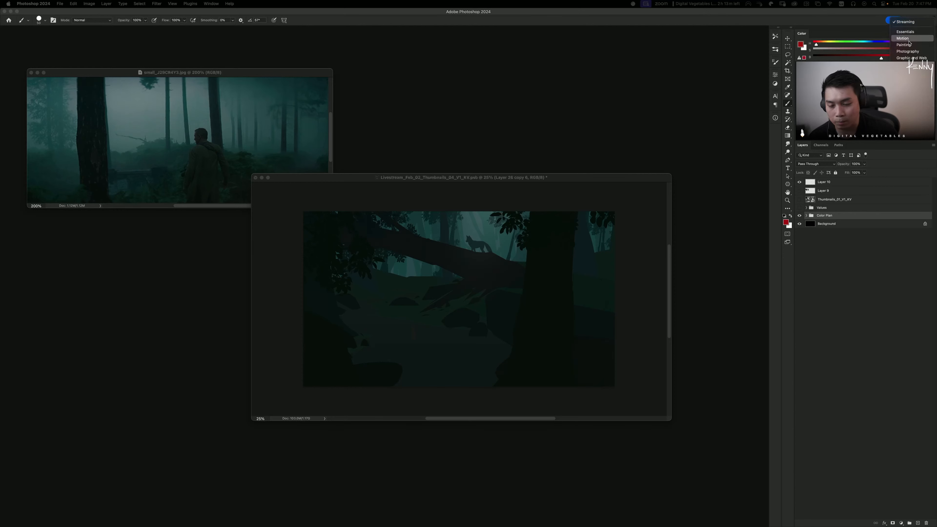
click(907, 75)
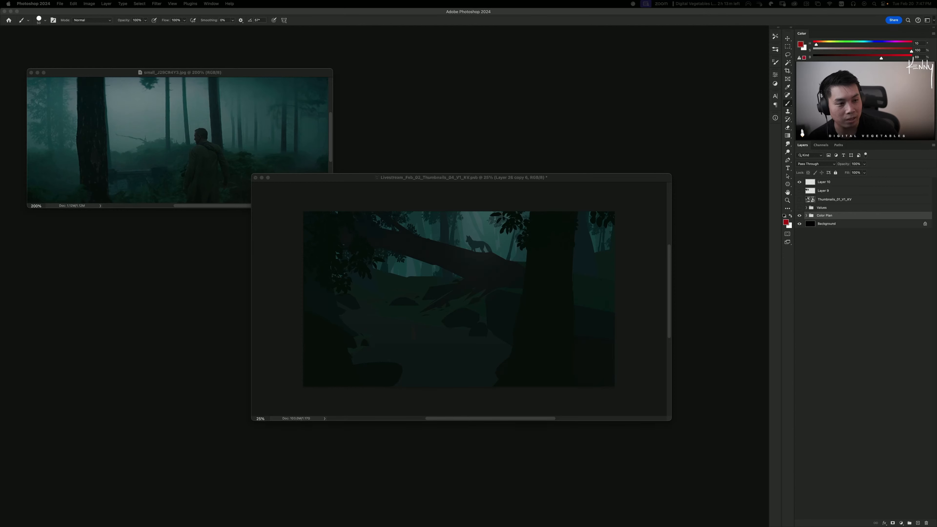
click(933, 36)
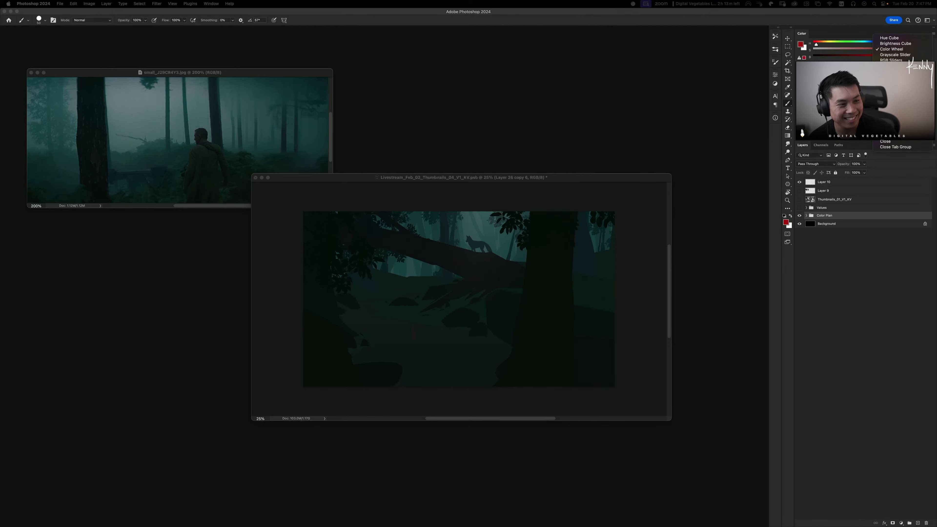
click(862, 60)
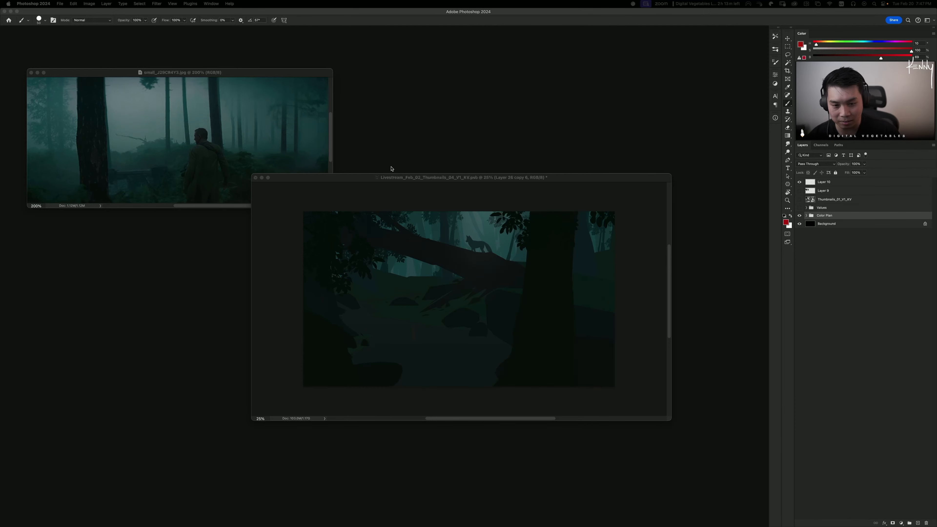
Step: Reposition the forest thumbnail window beside the film reference and sample the near-black green of the large tree trunk
drag(354, 169, 375, 91)
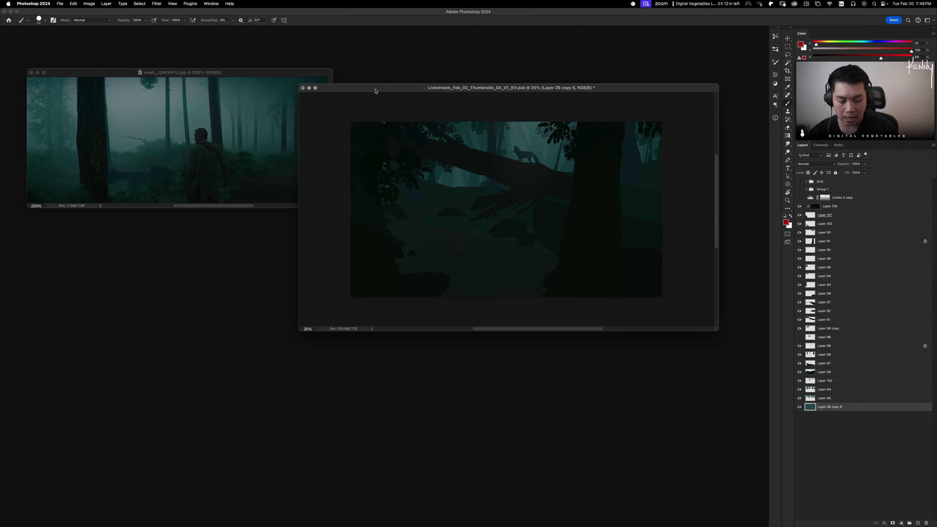
drag(395, 89, 368, 111)
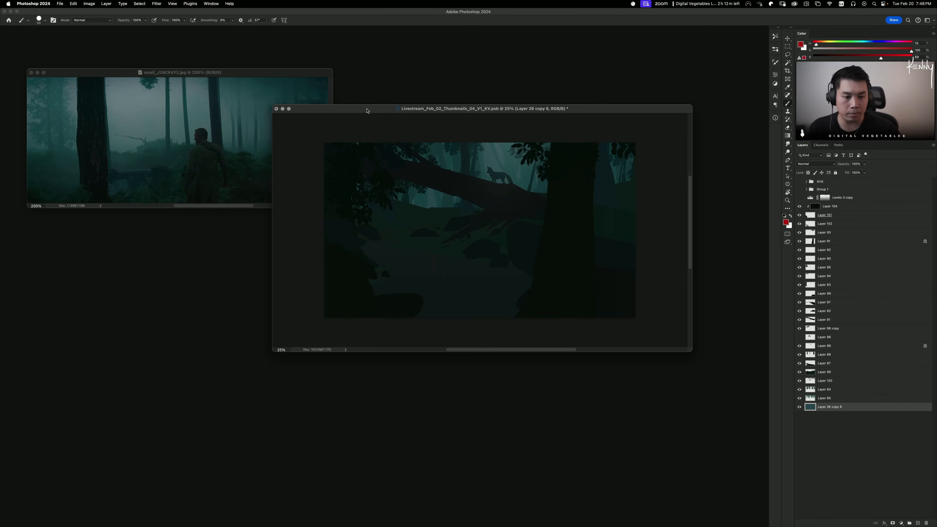
alt+click(579, 189)
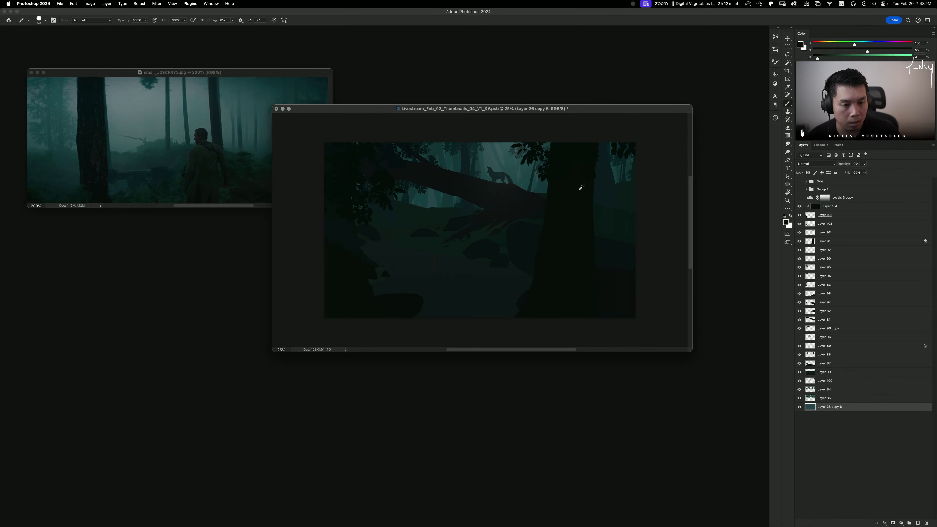
Step: Load the Hard Round brush preset and enable Color Dynamics in its brush settings
click(776, 60)
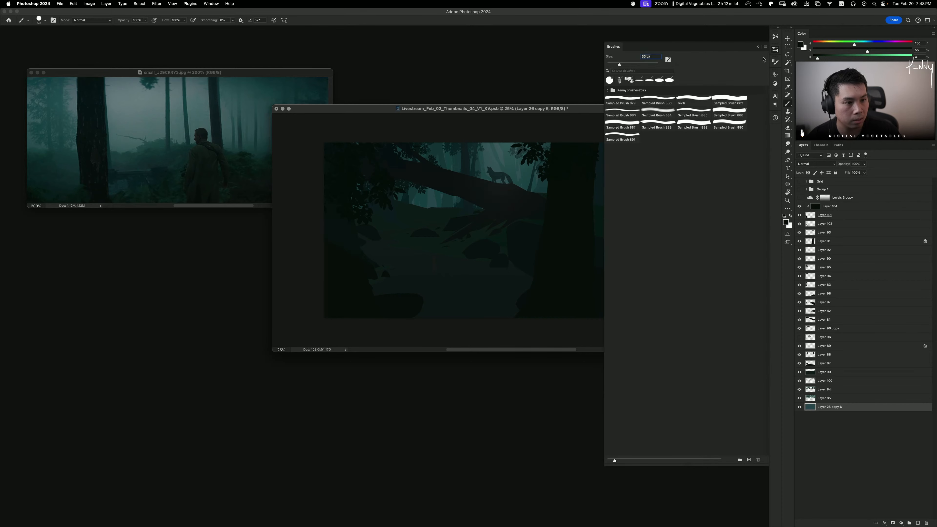
click(775, 37)
click(723, 58)
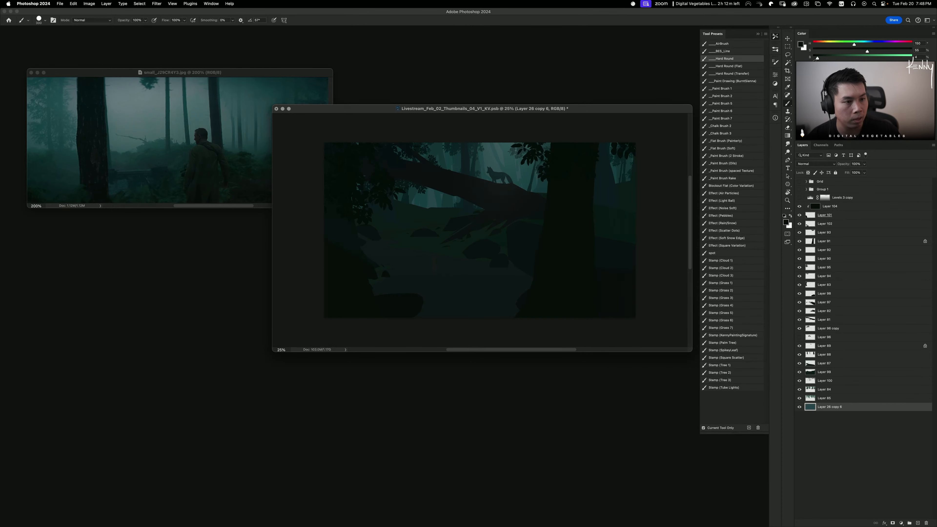
click(775, 62)
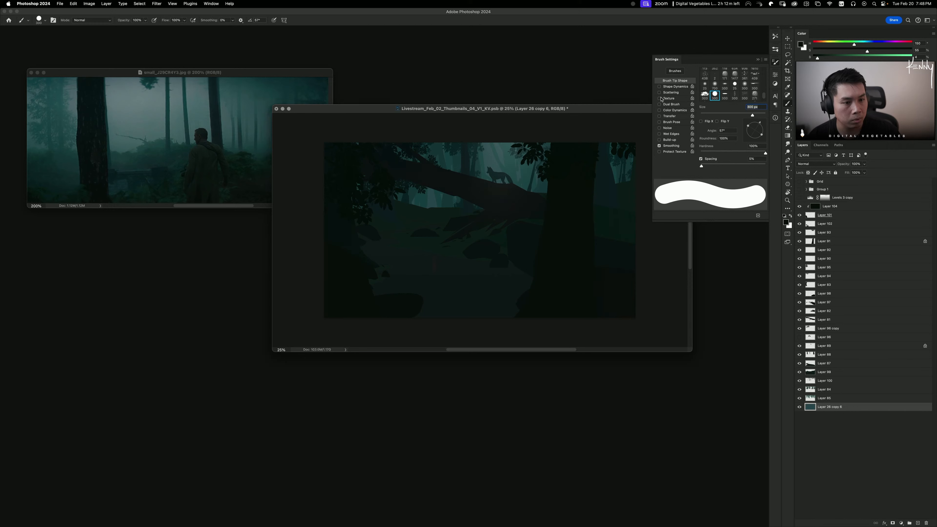
click(660, 111)
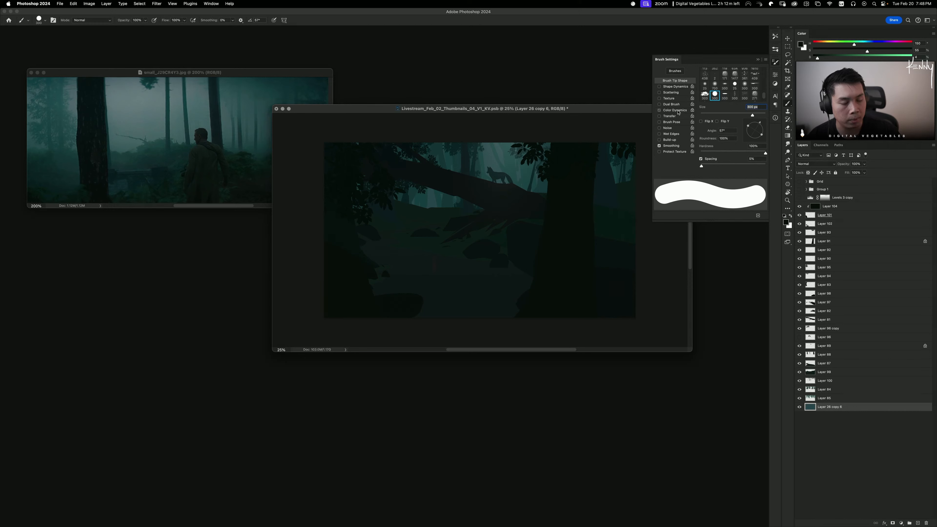
click(676, 110)
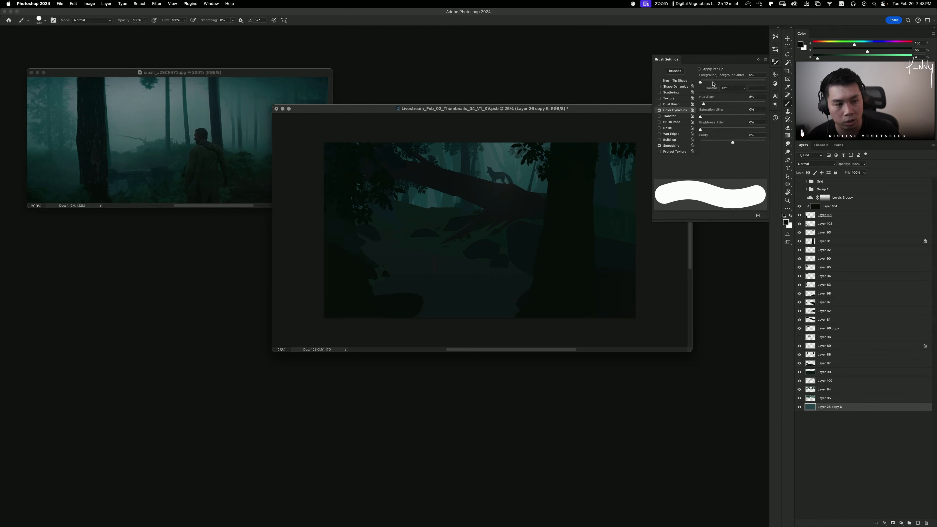
Step: Add an empty layer above Layer 104 and prepare a larger brush with a dark teal sampled from the scene
alt+click(538, 171)
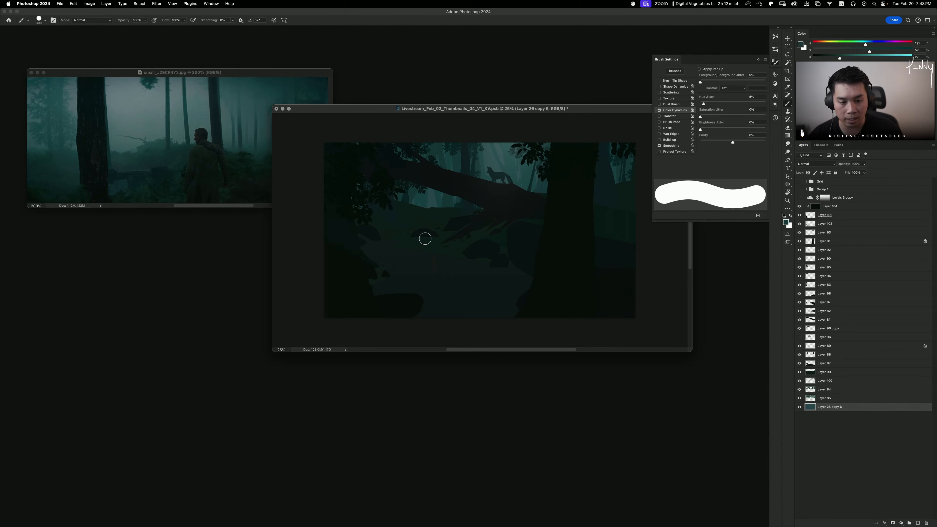
click(836, 207)
key(super+shift+alt+n)
key(bracketright)
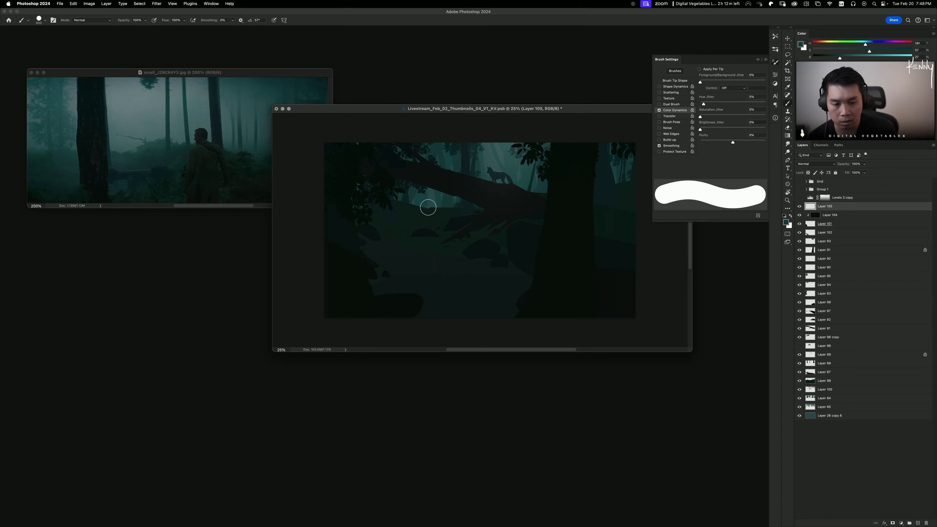
key(bracketright)
key(bracketright)
key(bracketright)
key(bracketright)
key(bracketright)
Step: Turn on Apply Per Tip for Color Dynamics, painting and undoing test strokes across the scene before and after the change
mouse_move(462, 187)
mouse_down()
mouse_move(496, 266)
mouse_move(516, 268)
mouse_up()
key(super+z)
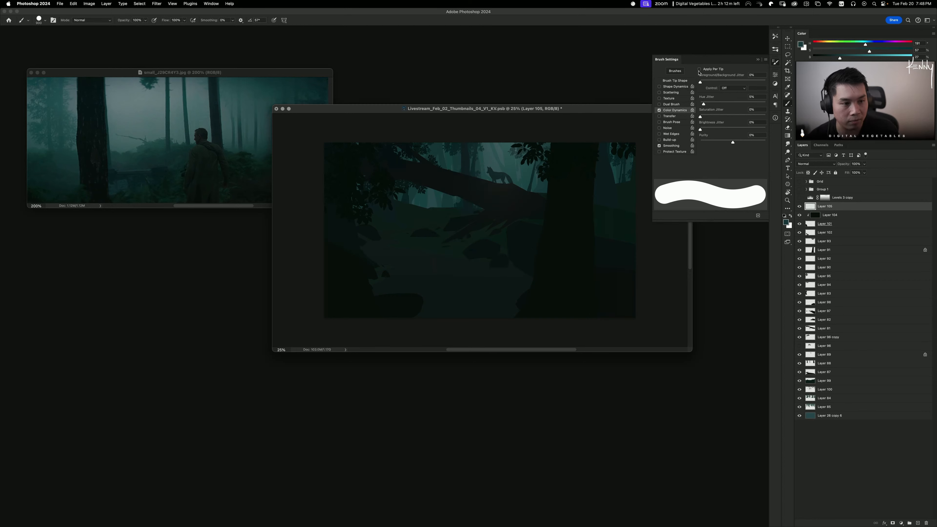
click(699, 69)
mouse_move(355, 224)
mouse_down()
mouse_move(438, 242)
mouse_move(498, 222)
mouse_move(551, 233)
mouse_move(501, 251)
mouse_move(539, 178)
mouse_move(473, 232)
mouse_move(492, 227)
mouse_move(513, 189)
mouse_up()
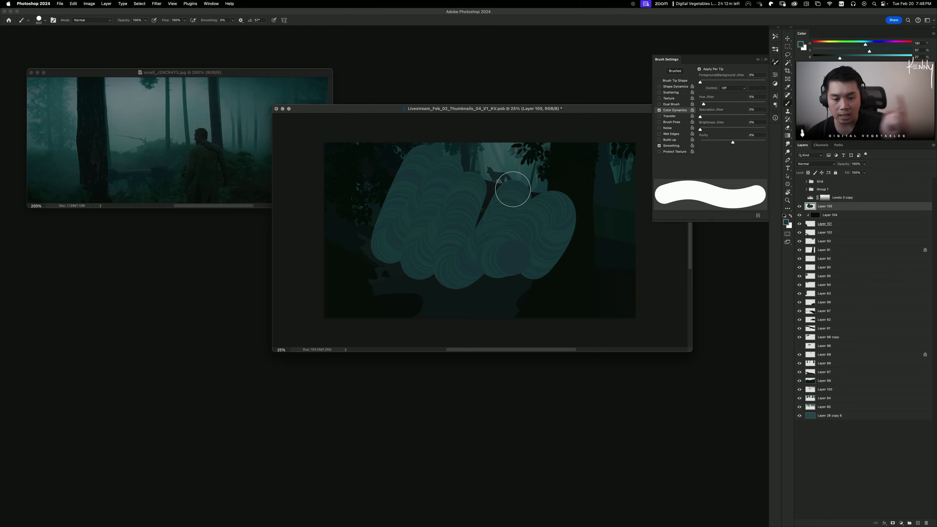
key(super+z)
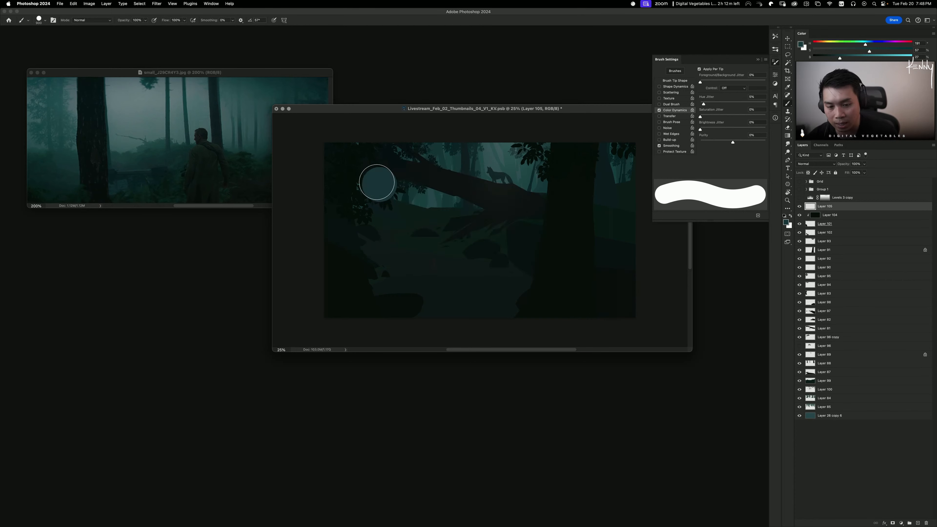
mouse_move(376, 182)
mouse_down()
mouse_move(449, 182)
mouse_move(463, 260)
mouse_up()
key(super+z)
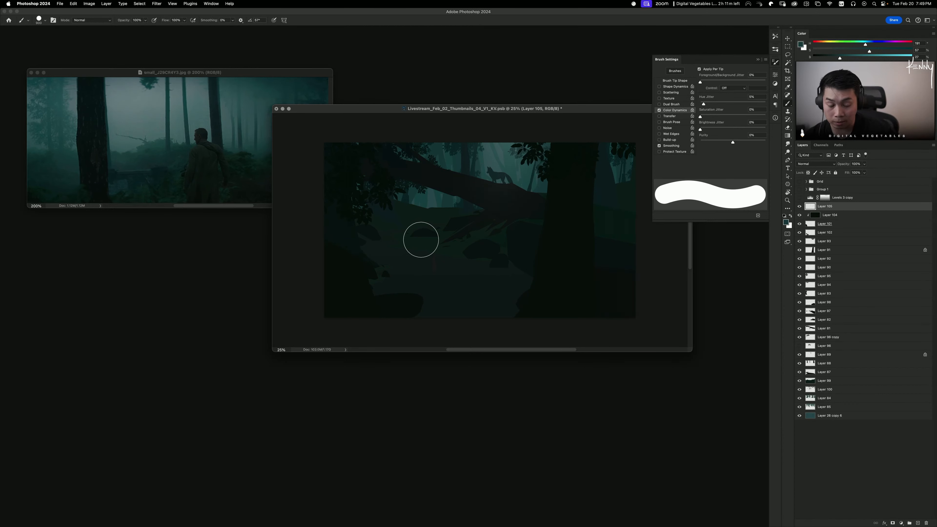
Step: Paint several hue-jittered test strokes over the path and large trunk, undoing each one
mouse_move(456, 219)
mouse_down()
mouse_move(440, 253)
mouse_move(503, 256)
mouse_move(565, 194)
mouse_move(590, 222)
mouse_up()
key(super+z)
mouse_move(550, 244)
mouse_down()
mouse_move(581, 189)
mouse_move(577, 266)
mouse_up()
key(super+z)
mouse_move(535, 217)
mouse_down()
mouse_move(557, 253)
mouse_move(593, 211)
mouse_move(593, 243)
mouse_move(505, 225)
mouse_move(489, 264)
mouse_move(475, 228)
mouse_move(493, 287)
mouse_move(519, 272)
mouse_move(555, 294)
mouse_up()
key(super+z)
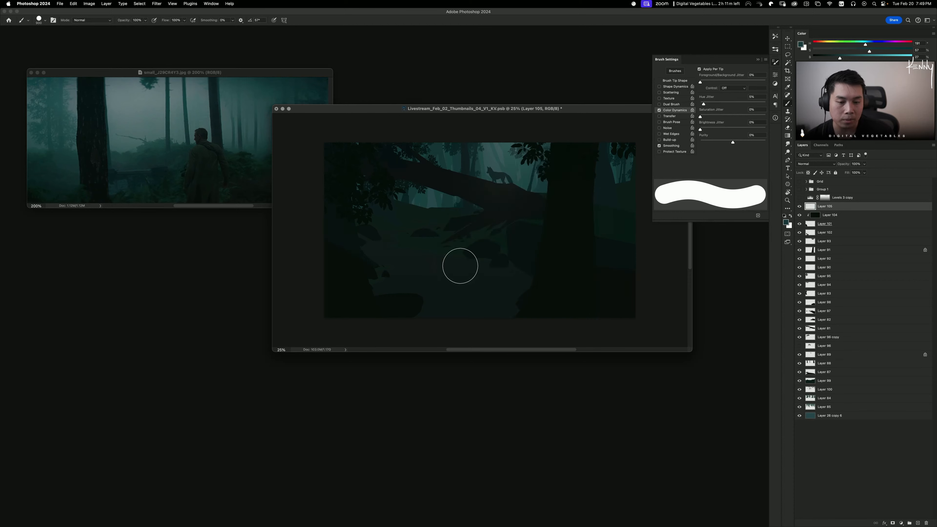
drag(460, 266, 509, 229)
key(super+z)
Step: Select the bottom layer, Layer 26 copy 6, and sample the lighter teal of the misty background as the foreground colour
click(825, 407)
click(826, 416)
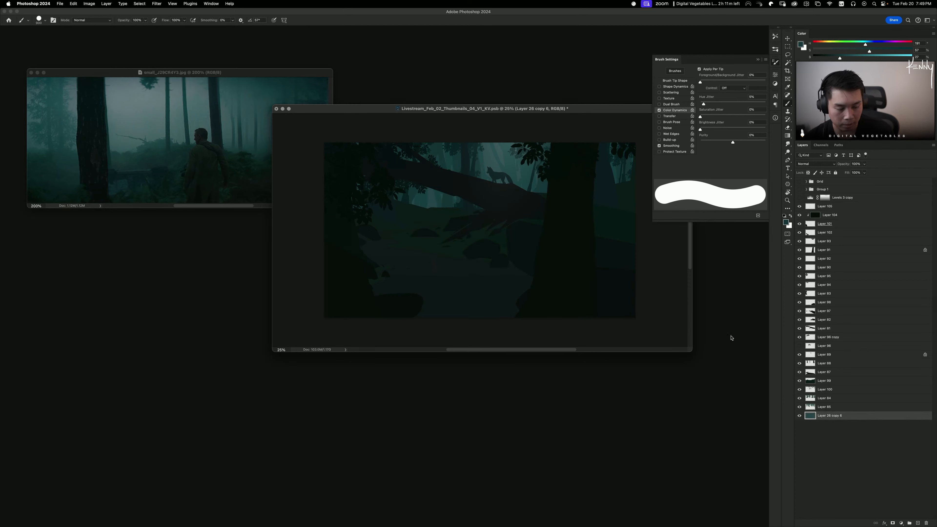
alt+click(432, 198)
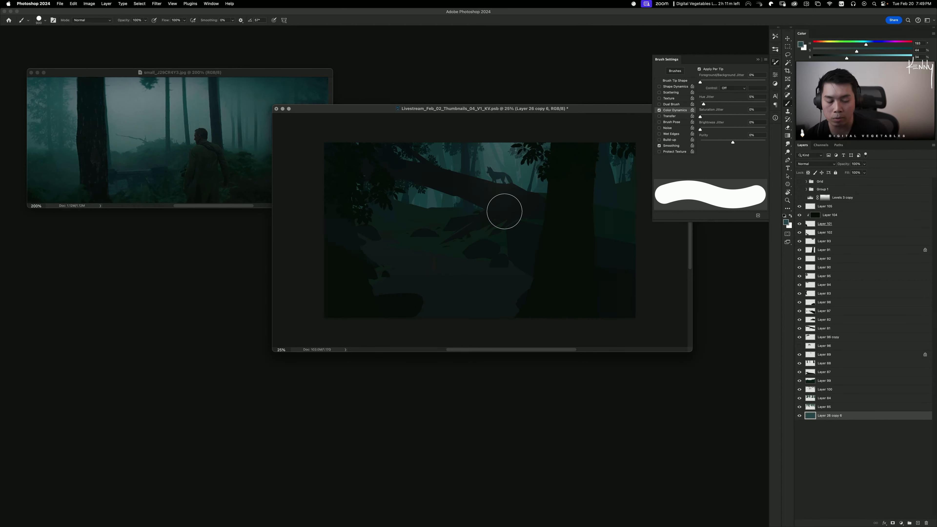
key(super+minus)
key(super+minus)
key(super+plus)
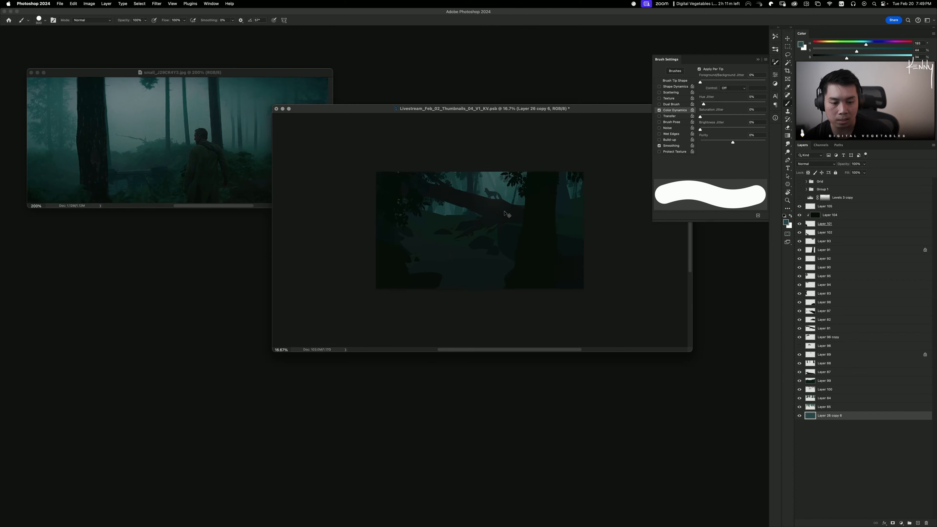
key(super+plus)
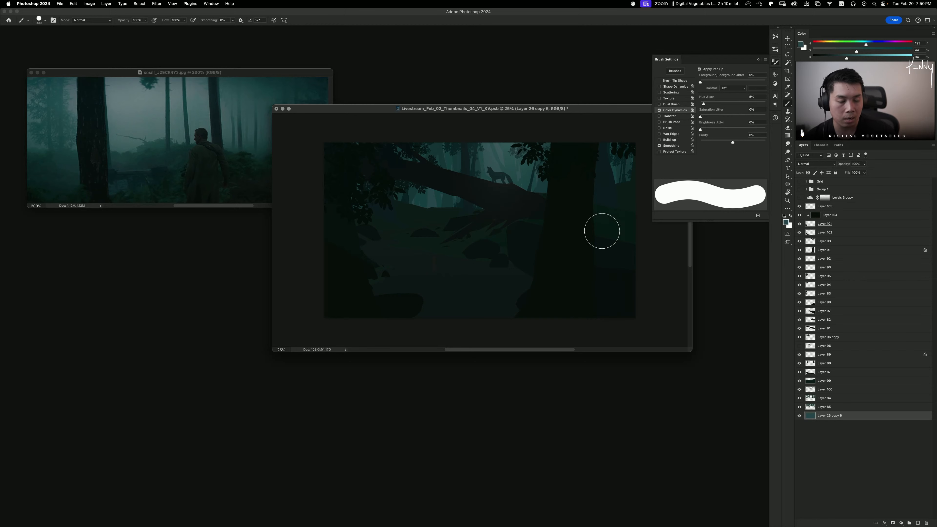
Step: Undo the added test layer and step back and forth through the recent layer visibility changes with Layer 81 selected
key(super+z)
key(super+z)
key(super+z)
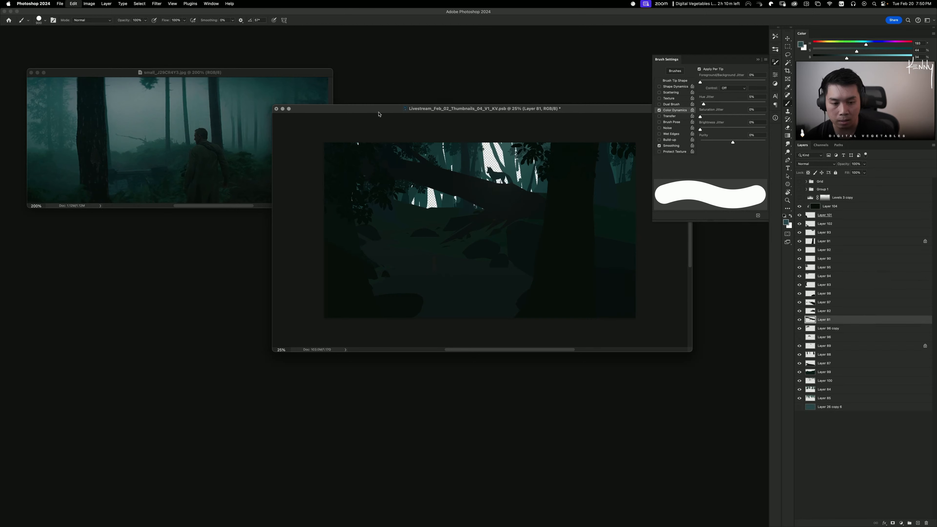
key(super+shift+z)
key(super+z)
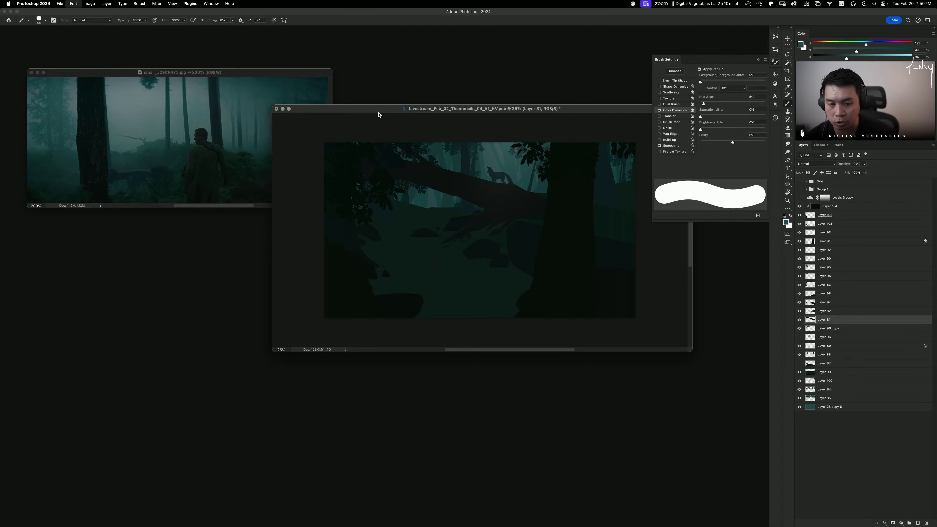
key(super+shift+z)
key(super+z)
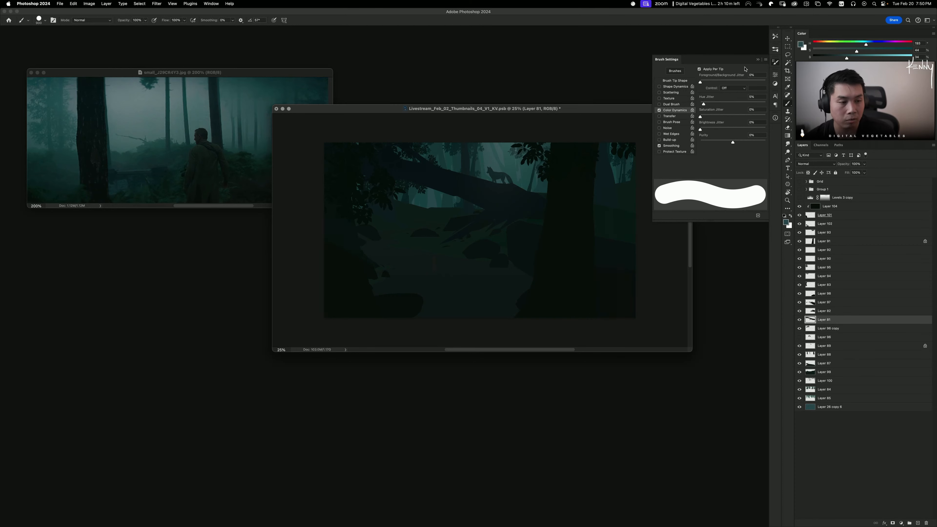
Step: Close the brush settings, shift the thumbnail window slightly and toggle the layer directly beneath Layer 81 off and back on
click(758, 60)
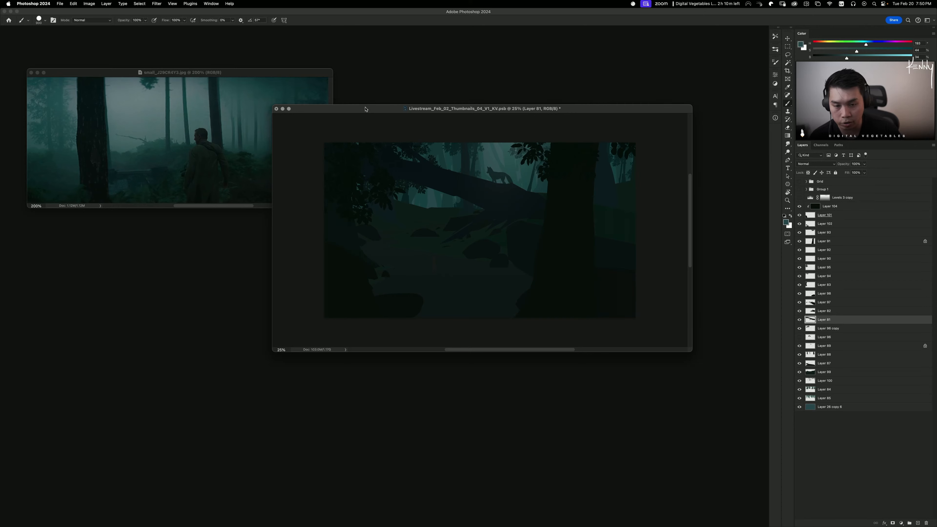
drag(366, 110, 360, 117)
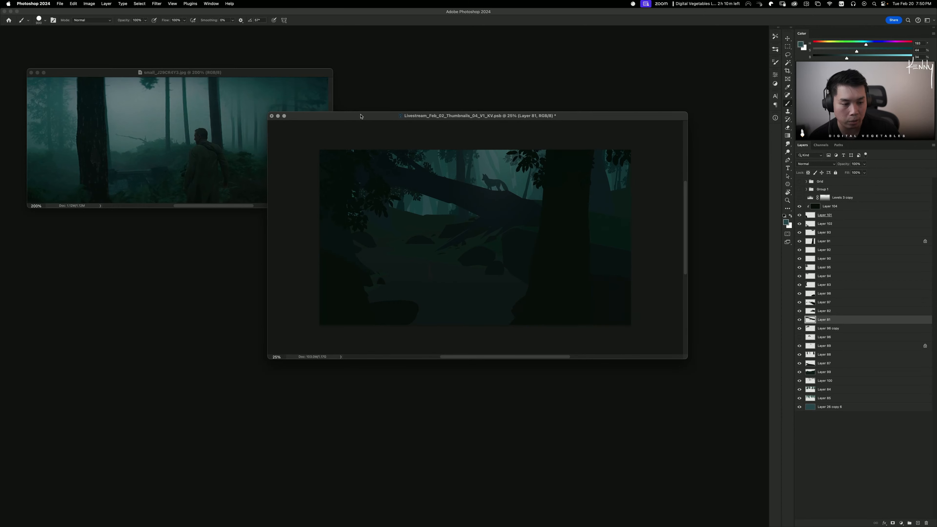
click(799, 328)
click(800, 328)
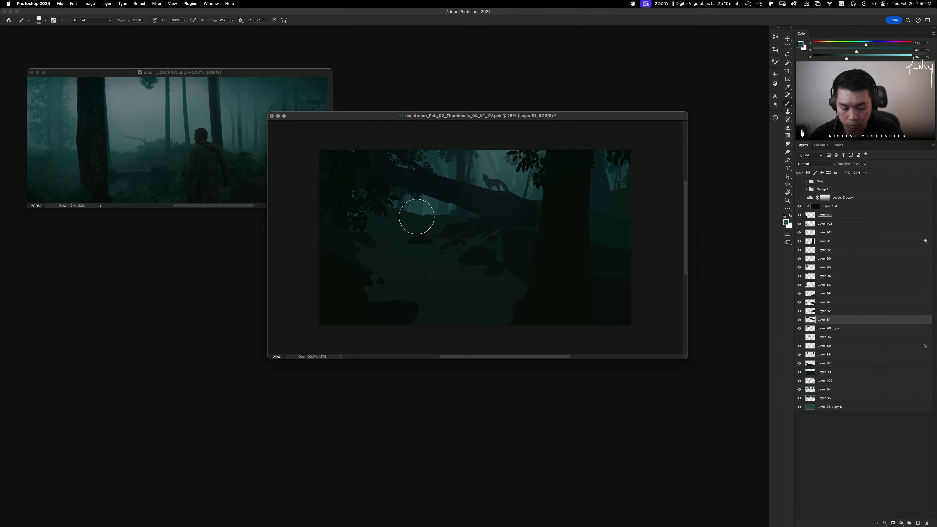
Step: Pick the background layer behind the fallen trunk from the canvas and toggle Layer 81's visibility off and on to compare
key(v)
click(407, 226)
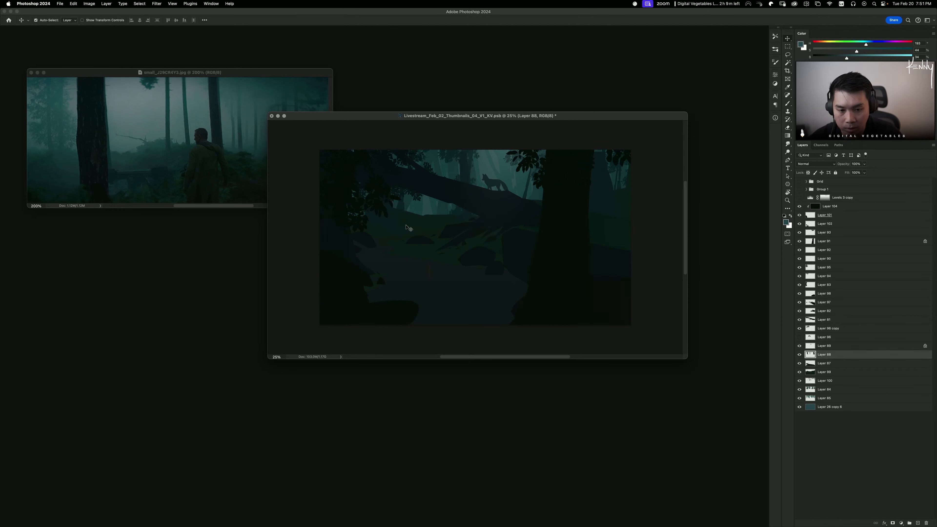
drag(405, 226, 397, 223)
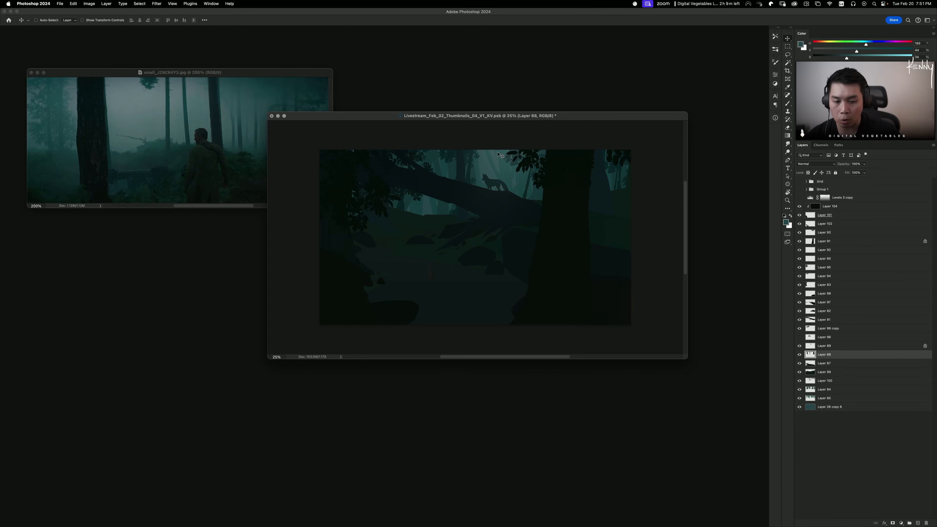
click(799, 320)
click(799, 320)
click(799, 320)
click(799, 320)
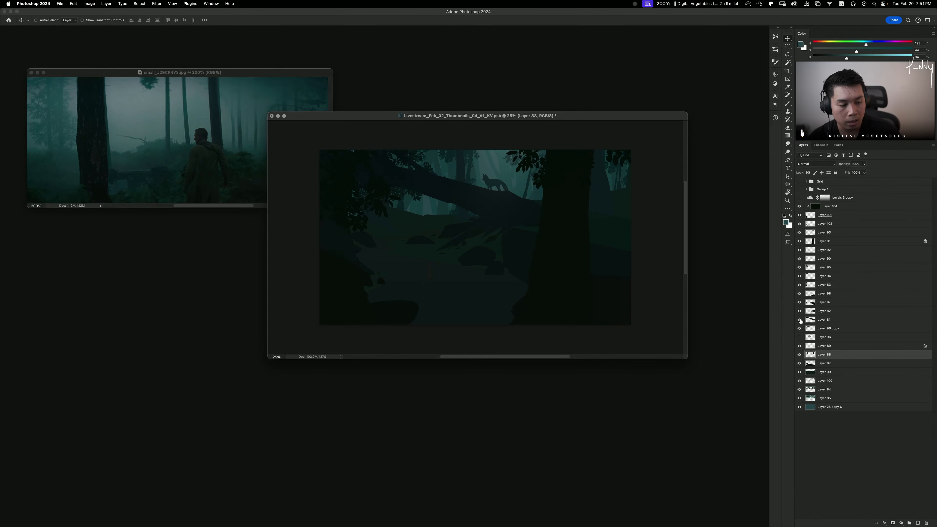
Step: Select Layer 81 and try a Hue/Saturation hue shift on the fallen trunk, discarding the adjustment
click(839, 322)
key(super+u)
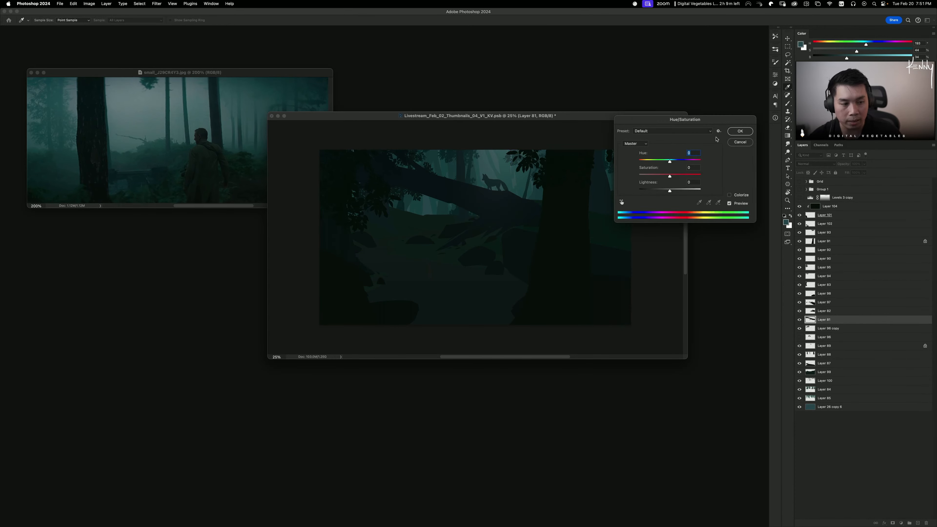
mouse_move(671, 163)
mouse_down()
mouse_move(635, 161)
mouse_move(673, 169)
mouse_up()
click(737, 142)
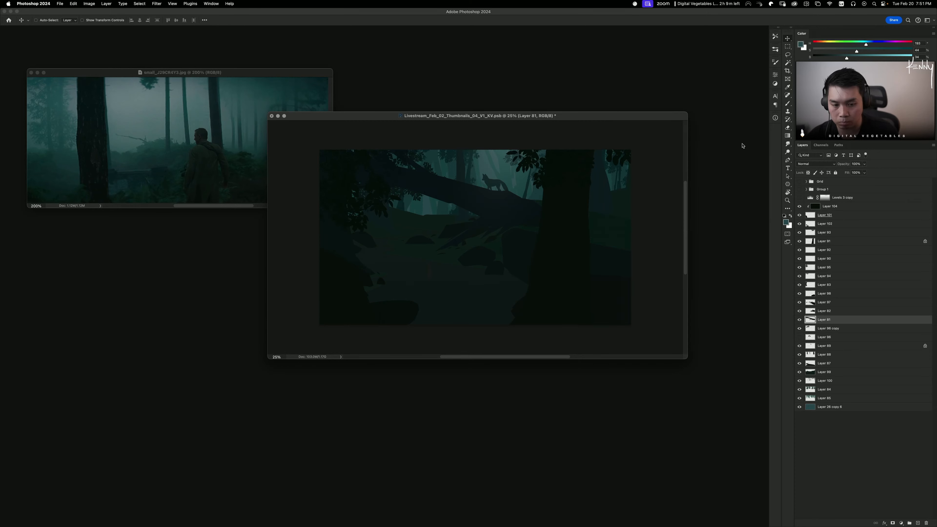
Step: Try a midtone Color Balance on the fallen trunk with Cyan–Red at +23 and a shift towards yellow, discarding it
key(super+b)
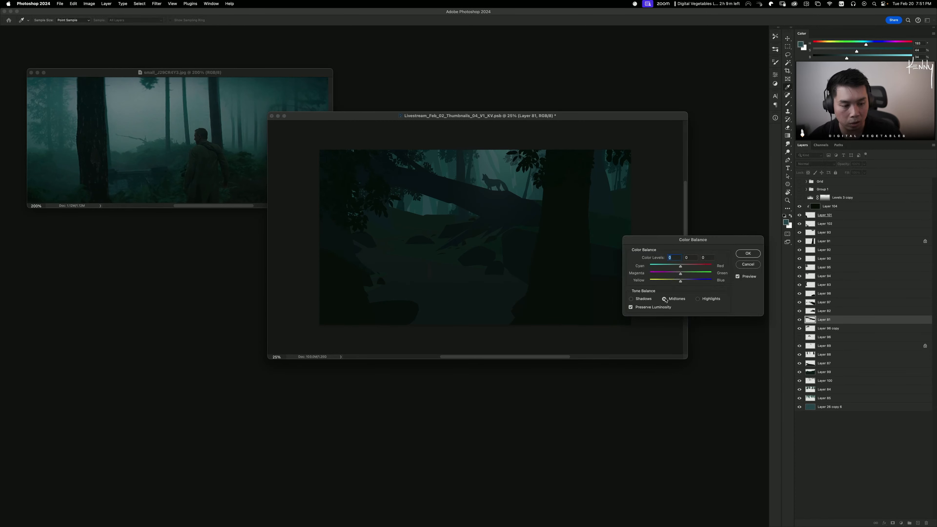
drag(681, 265, 669, 281)
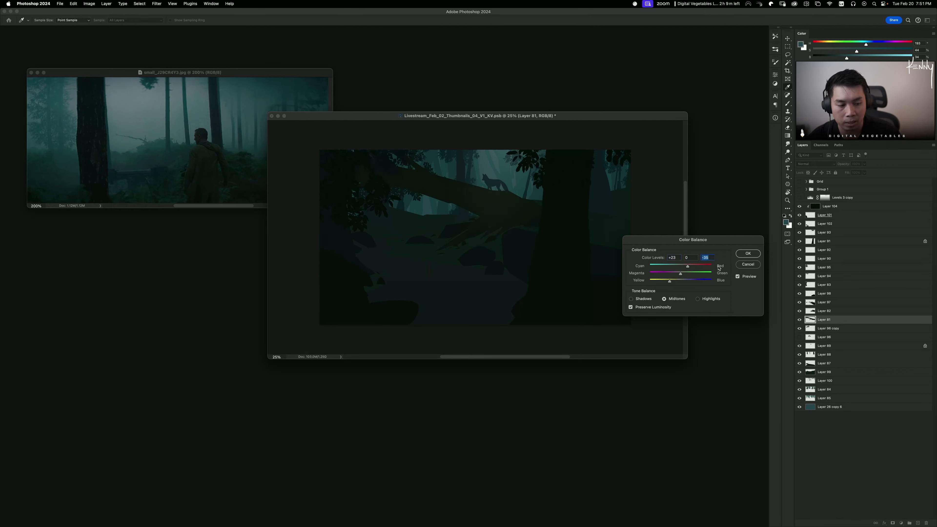
click(745, 266)
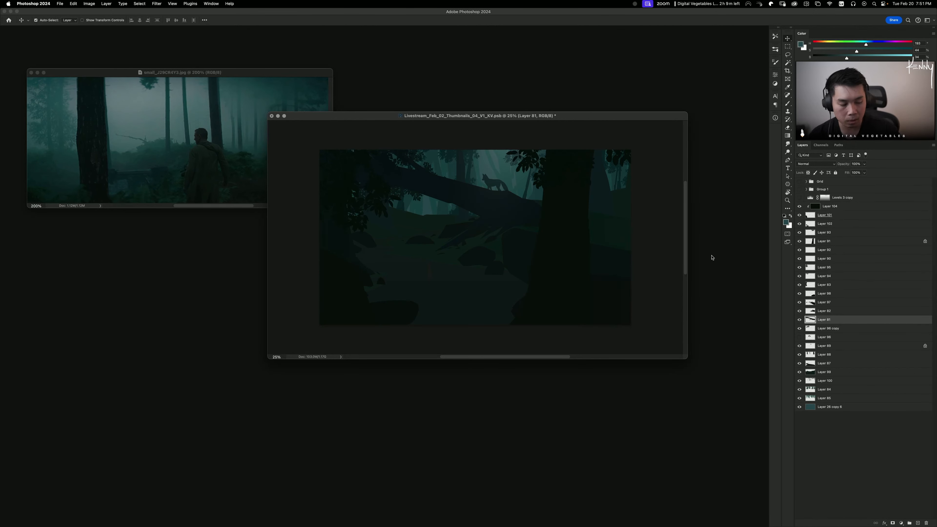
Step: Try raising the fallen trunk's saturation, and separately lowering it to -100 while inspecting it up close, discarding both adjustments
key(super+u)
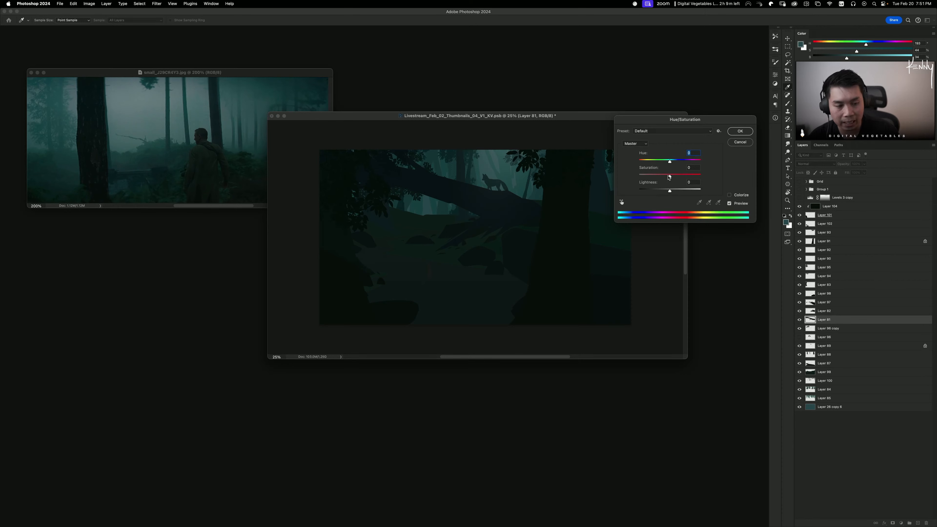
drag(669, 176, 691, 176)
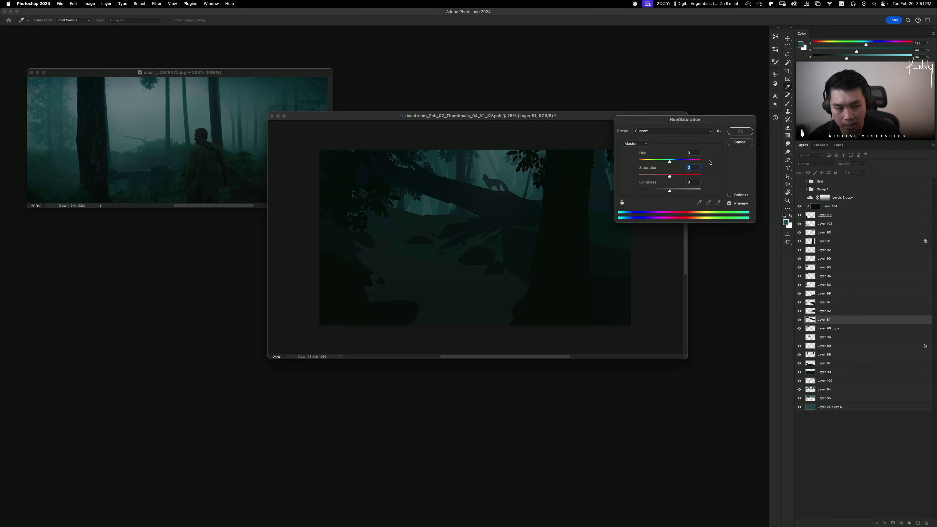
click(743, 143)
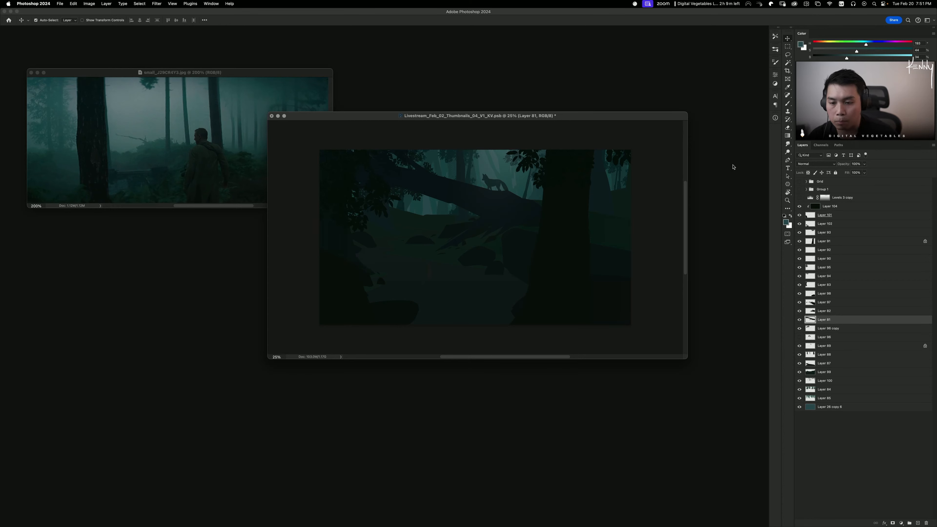
key(super+u)
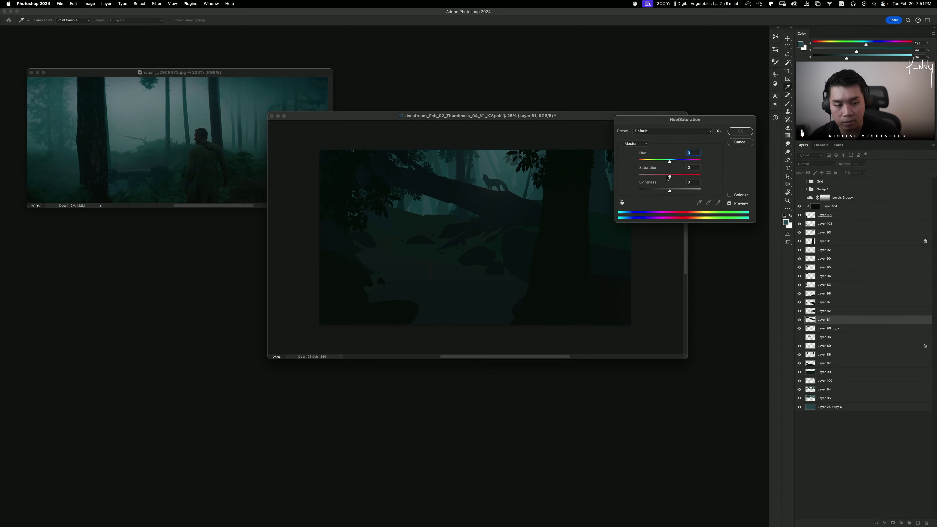
drag(670, 175, 609, 171)
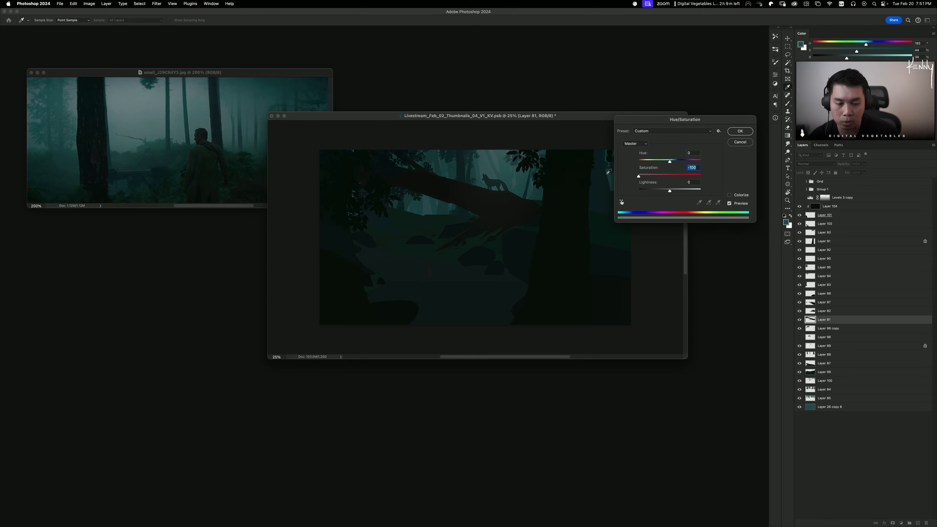
key(super+equal)
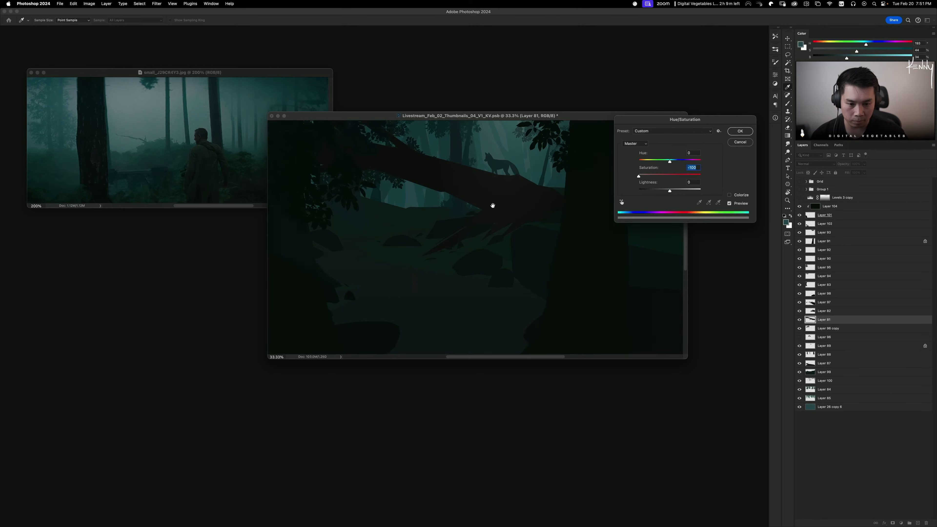
drag(372, 117, 313, 145)
key(super+equal)
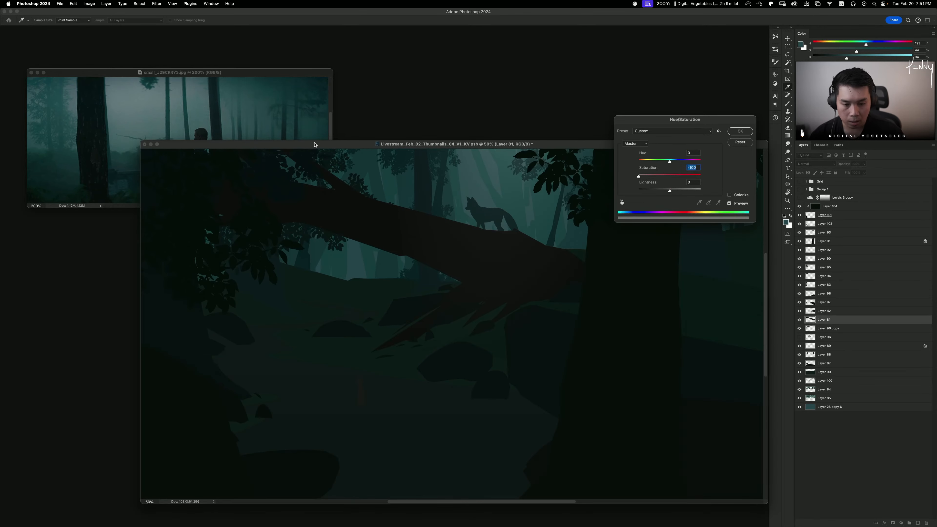
key(Escape)
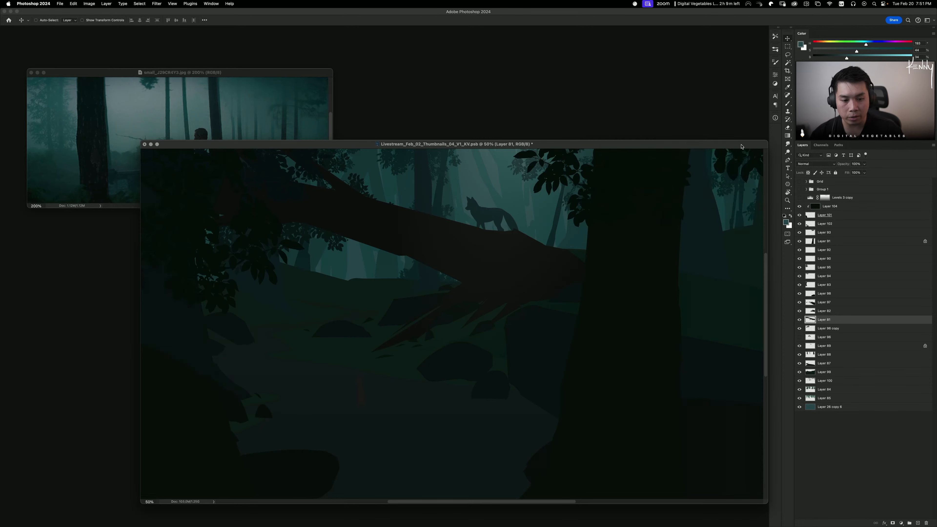
Step: Try a hue shift of -180 on the fallen trunk together with a saturation change, discarding the adjustment
key(super+u)
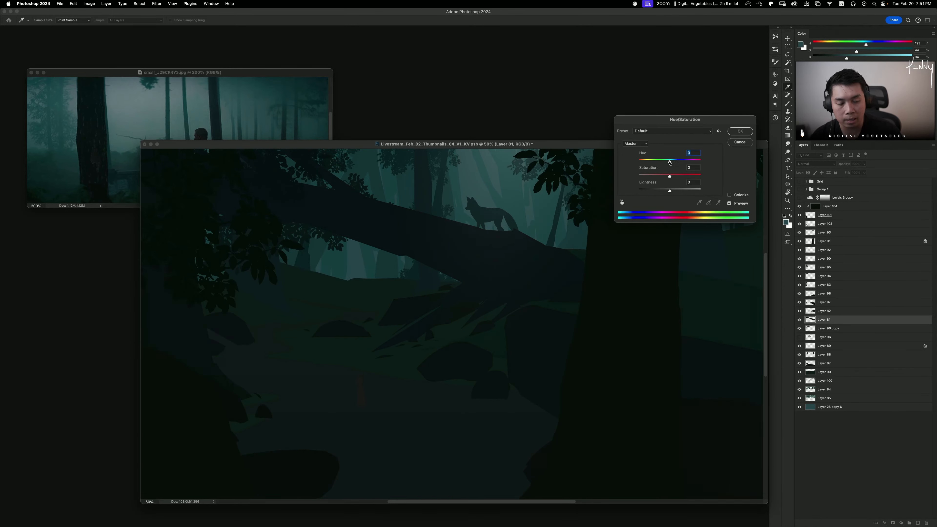
drag(669, 163, 638, 163)
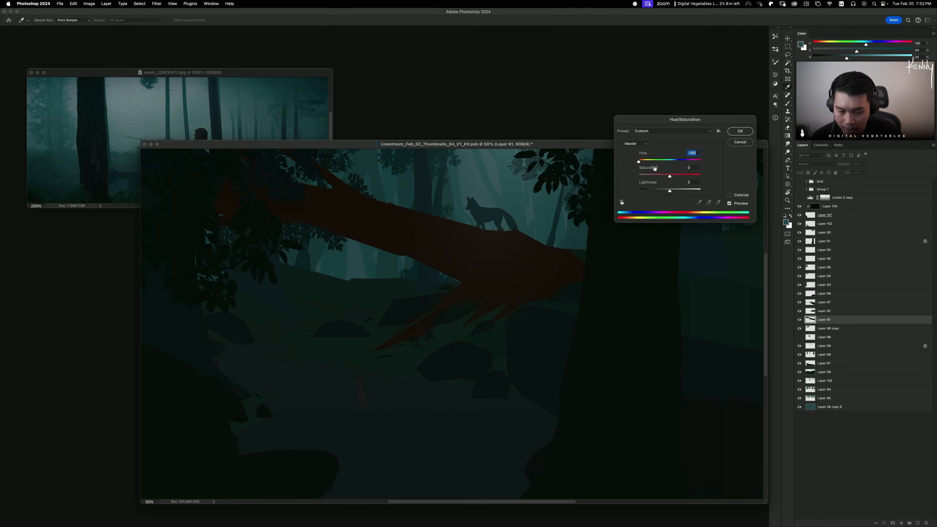
mouse_move(669, 173)
mouse_down()
mouse_move(640, 175)
mouse_move(677, 175)
mouse_up()
click(741, 143)
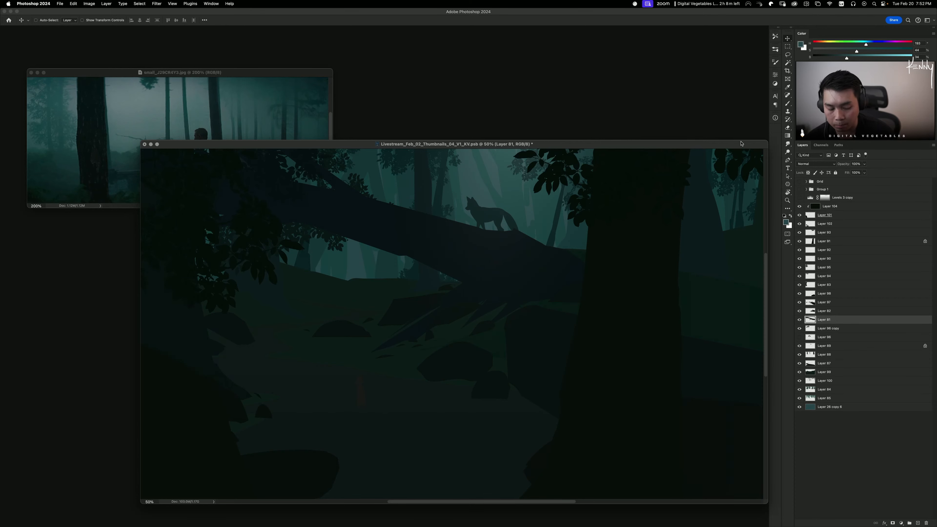
Step: Zoom the forest thumbnail out to 33.3%, arrange its floating window alongside the film reference and bring the thumbnail back to the front
key(super+minus)
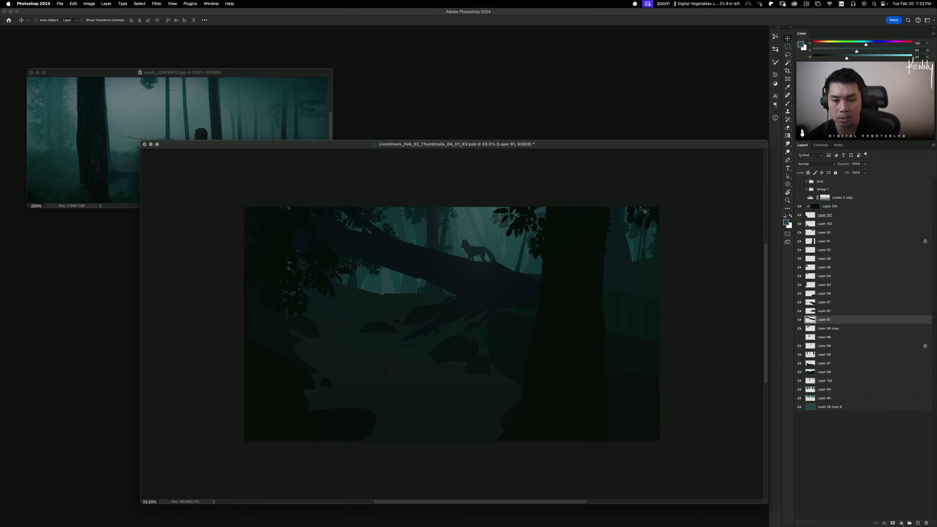
drag(333, 69, 320, 38)
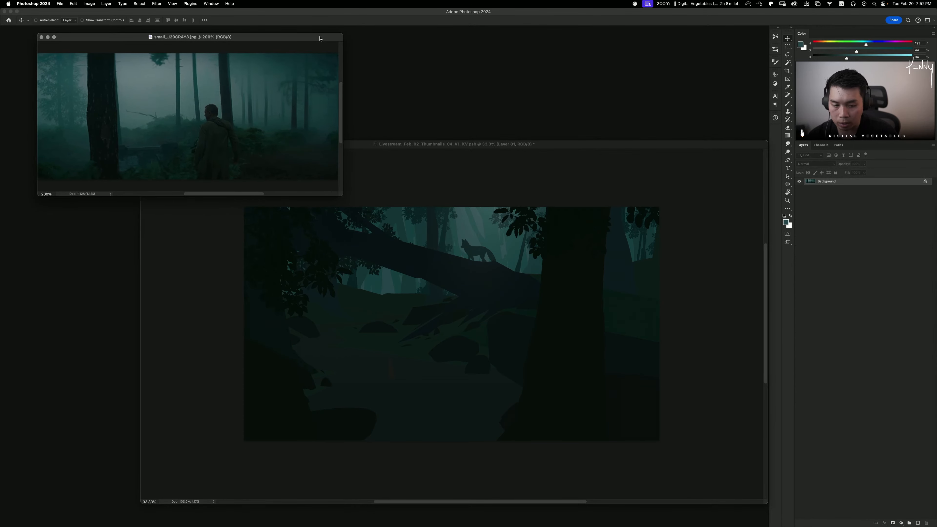
drag(483, 141, 468, 128)
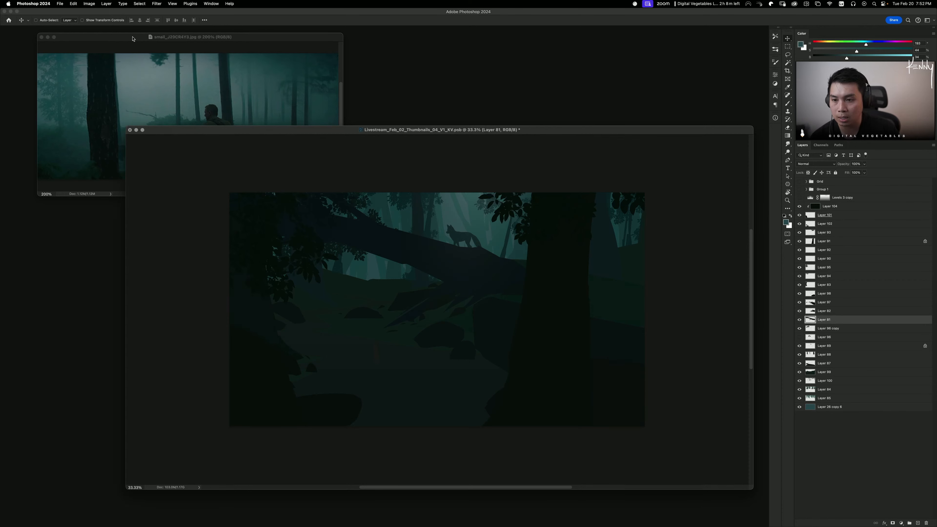
mouse_move(174, 37)
mouse_down()
mouse_move(147, 36)
mouse_move(159, 47)
mouse_up()
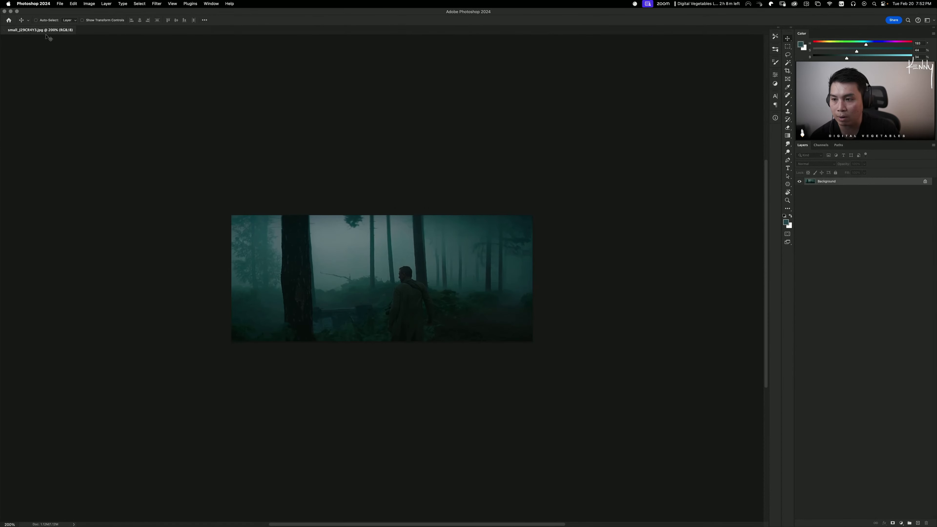
drag(48, 31, 106, 59)
mouse_move(471, 526)
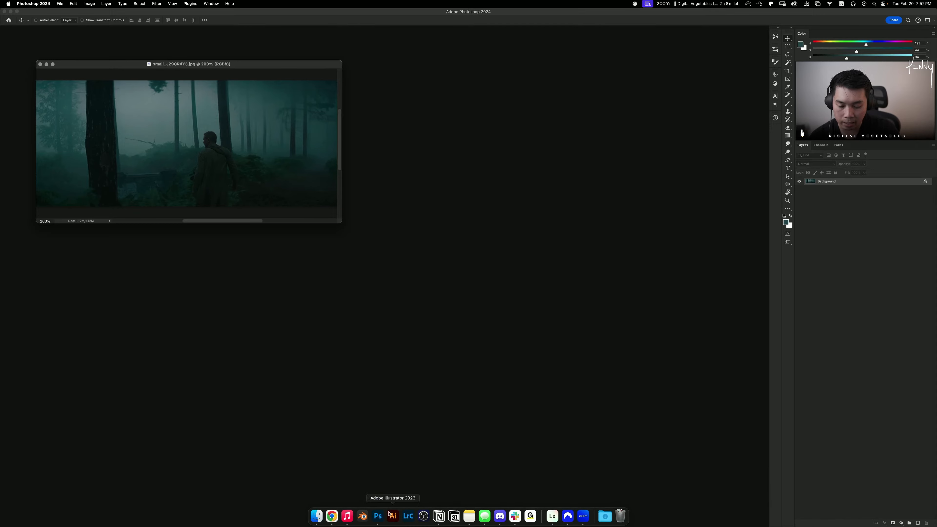
right_click(378, 516)
click(397, 483)
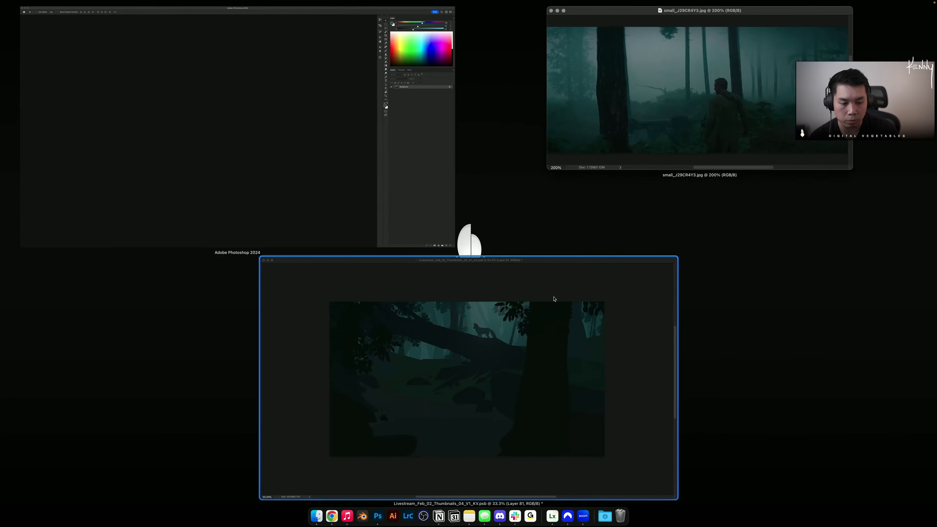
click(471, 258)
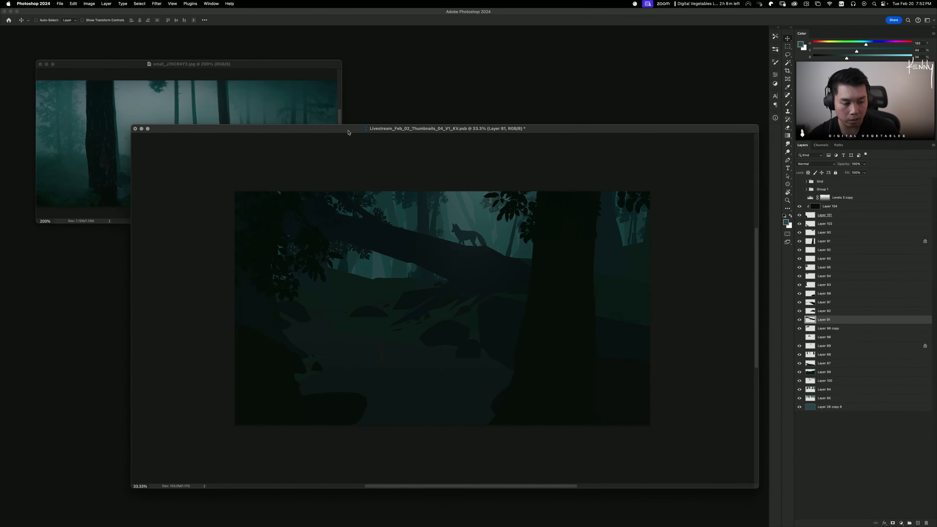
Step: Apply a Hue/Saturation hue shift of -180 to the fallen trunk layer and undo it
key(super+u)
drag(668, 160, 639, 162)
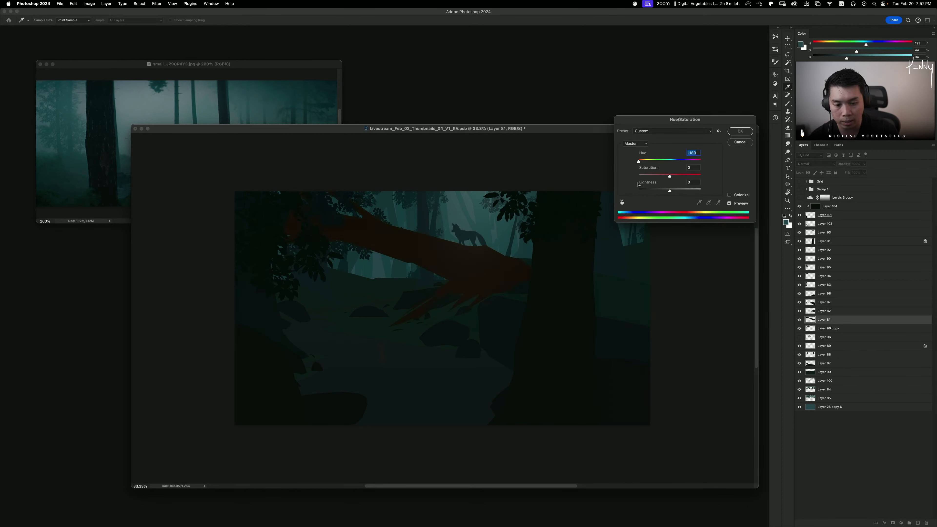
click(731, 132)
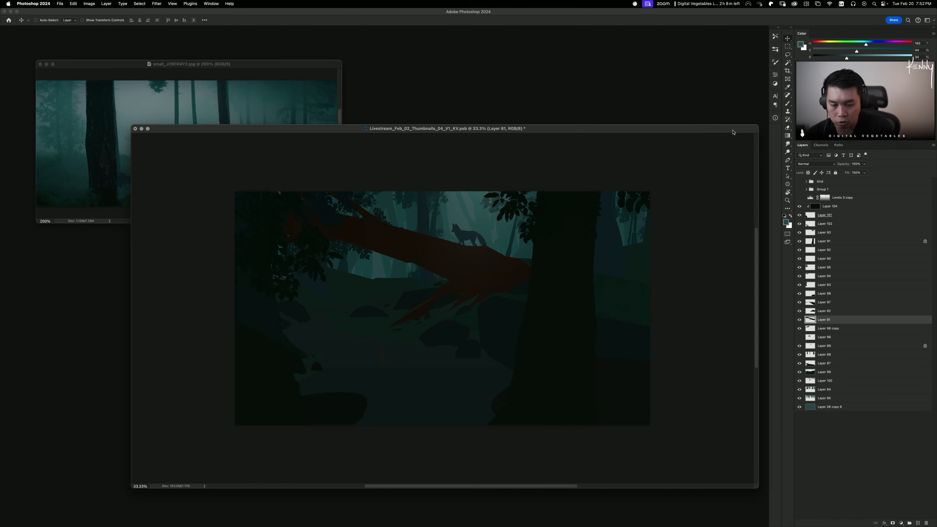
key(super+z)
Step: Try hue -178, saturation -99 and raised lightness on the fallen trunk, discard them, and reposition the thumbnail window at 25% zoom
key(super+u)
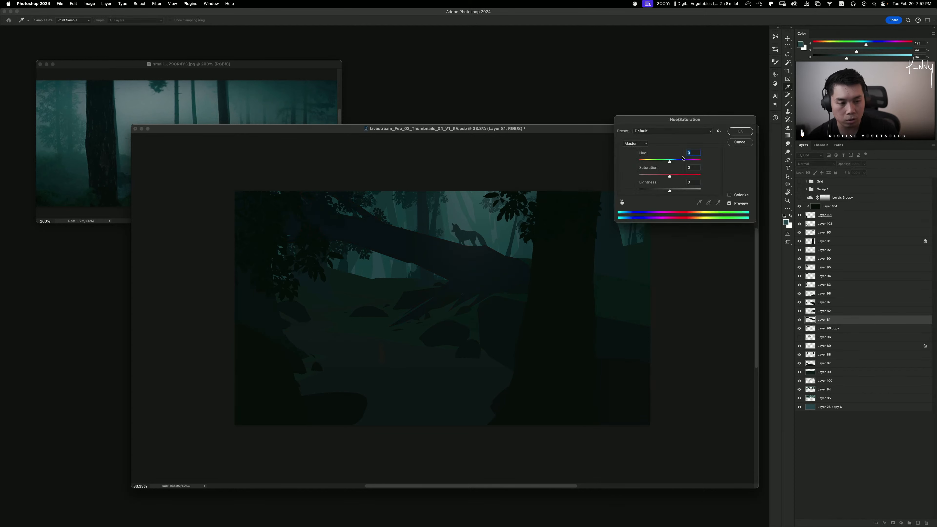
mouse_move(669, 176)
mouse_down()
mouse_move(639, 177)
mouse_move(675, 192)
mouse_up()
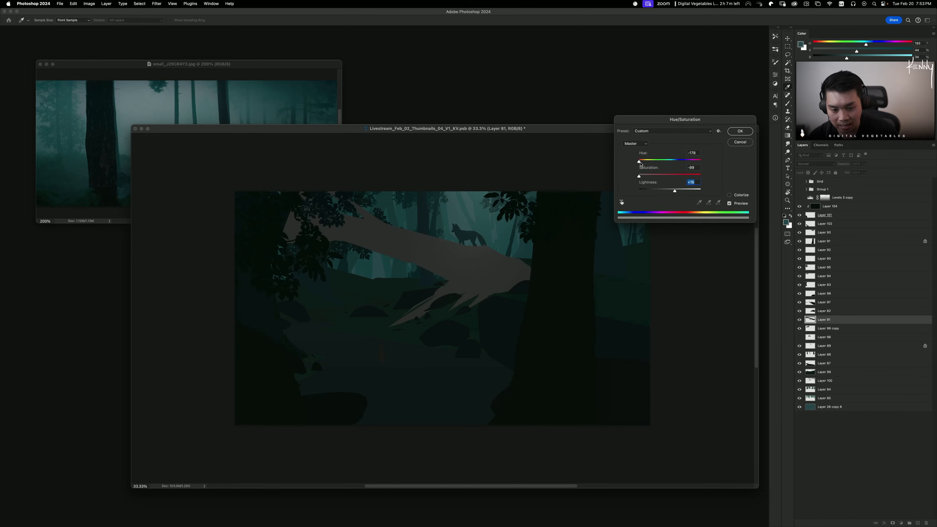
click(740, 142)
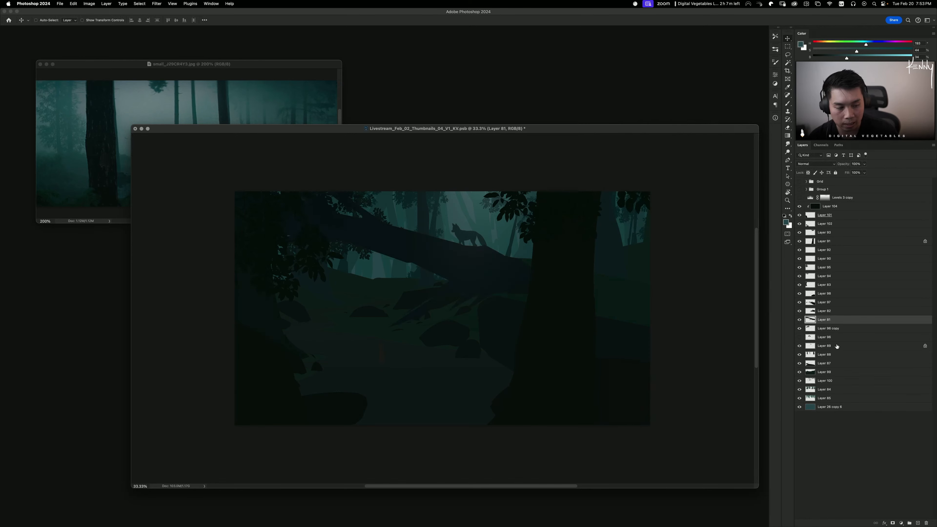
drag(322, 129, 346, 155)
key(super+minus)
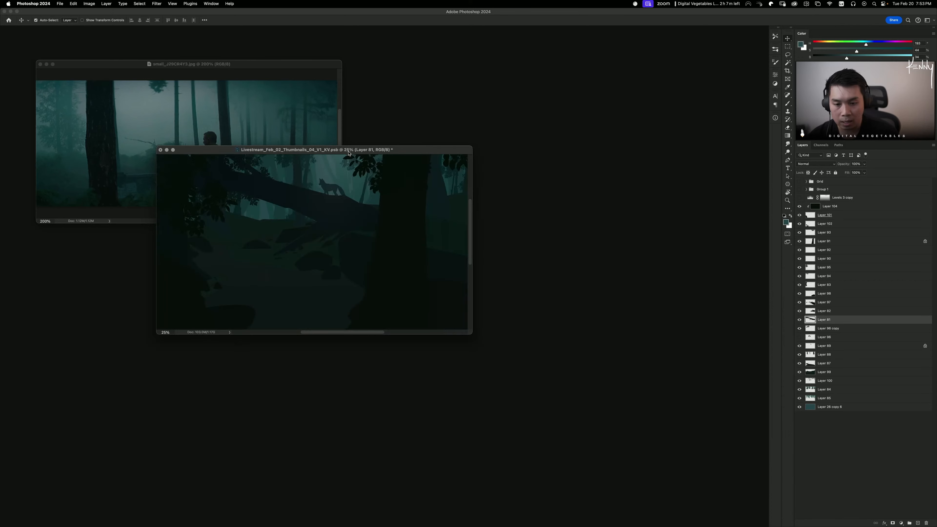
Step: Arrange the forest film reference and the thumbnail in separate floating windows so both images can be compared
drag(403, 152, 494, 185)
drag(257, 68, 282, 38)
drag(519, 184, 587, 222)
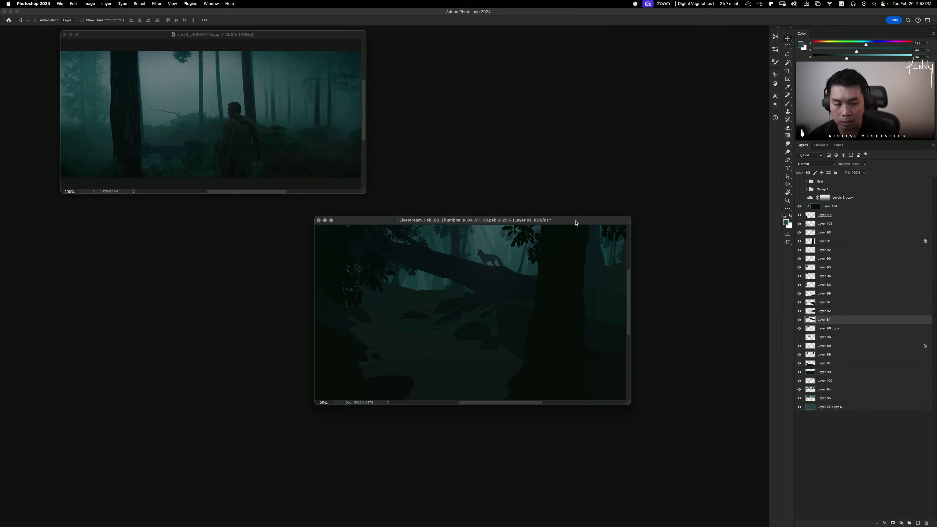
drag(575, 223, 559, 192)
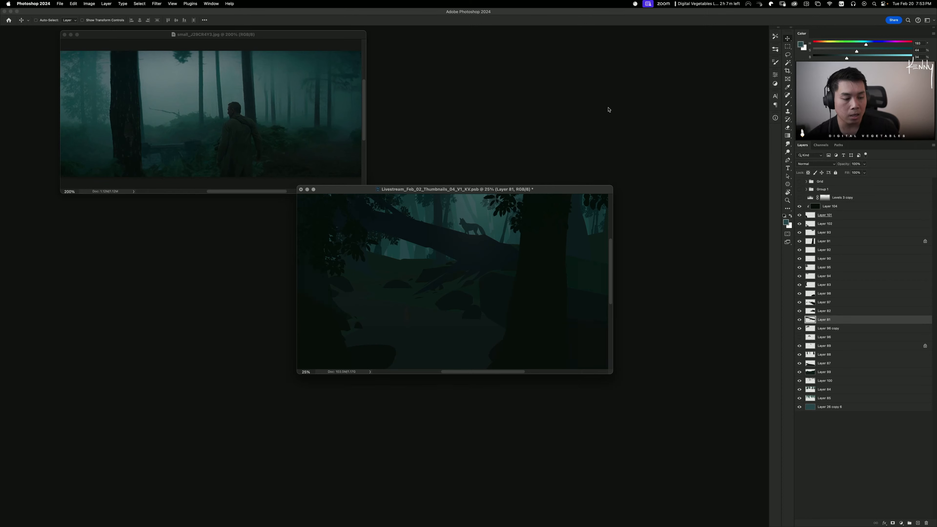
Step: Reduce the fallen trunk layer's saturation to -55 with Hue/Saturation
key(super+u)
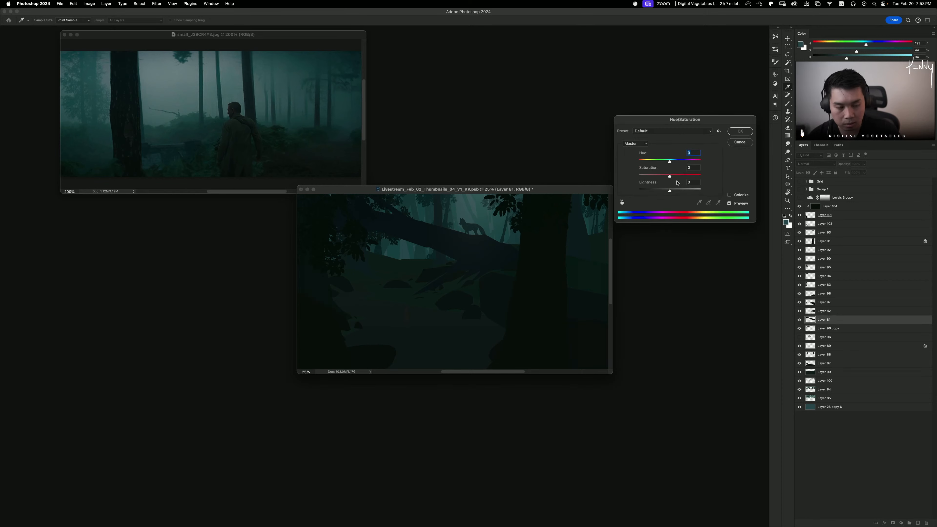
drag(669, 174, 648, 178)
drag(658, 178, 652, 177)
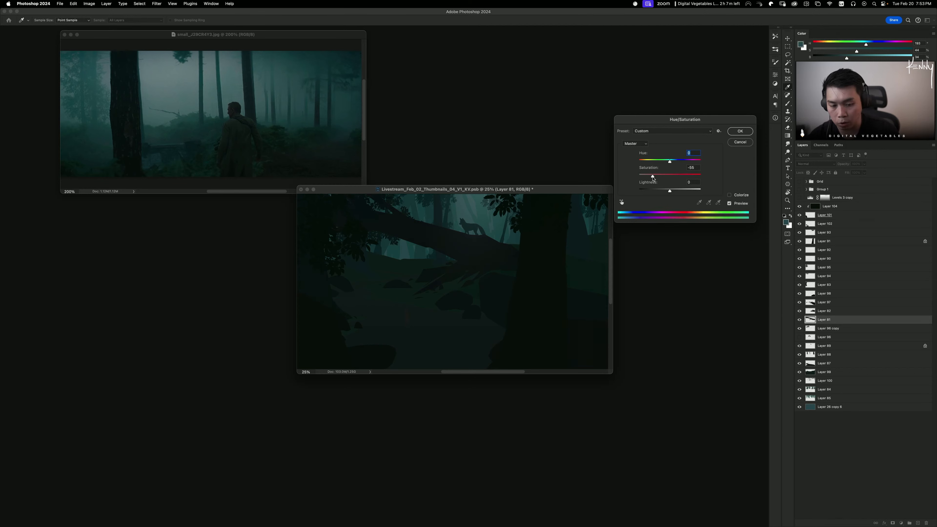
click(740, 131)
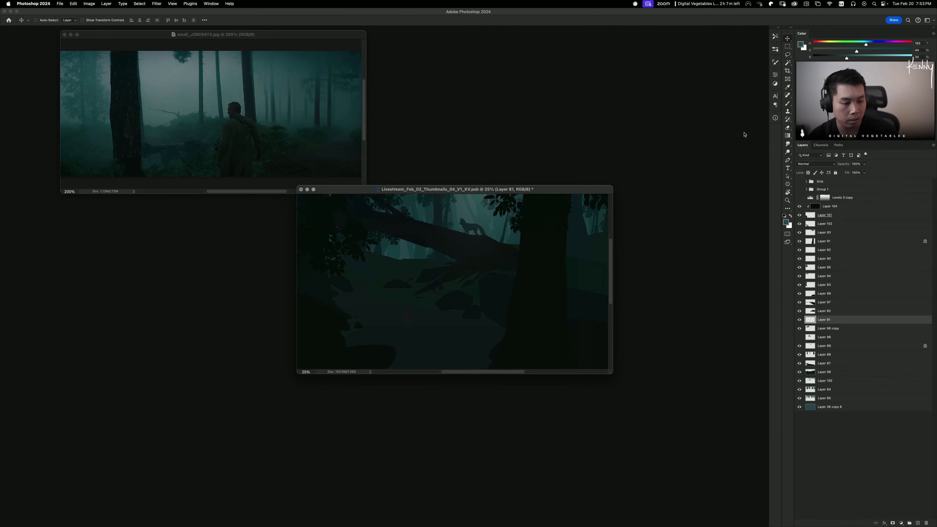
Step: Check which layer holds the background trees, then try a hue shift of -180 on Layer 88 and discard it
click(799, 328)
click(799, 329)
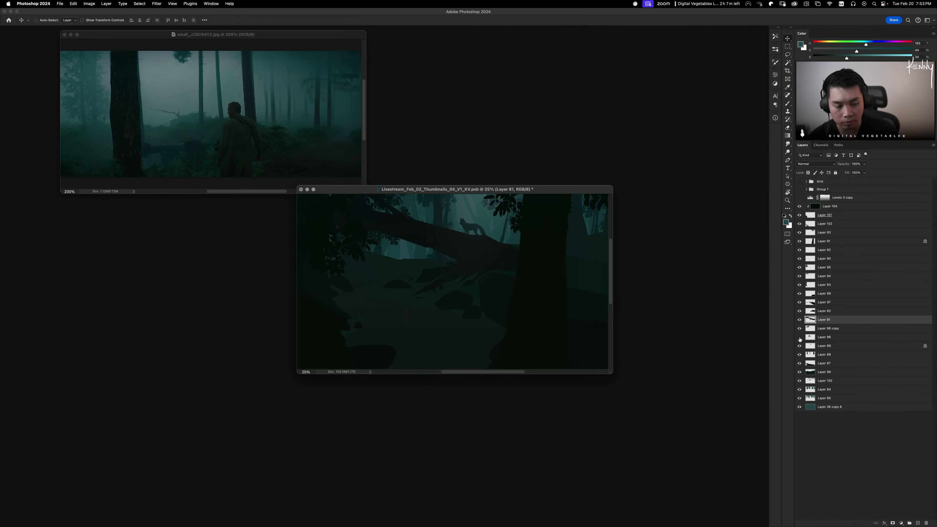
click(823, 354)
key(super+u)
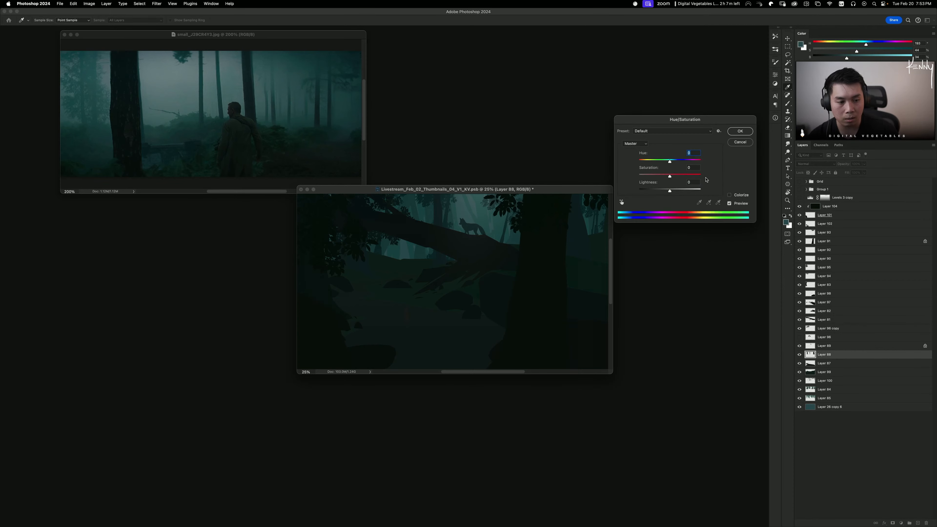
drag(670, 161, 638, 161)
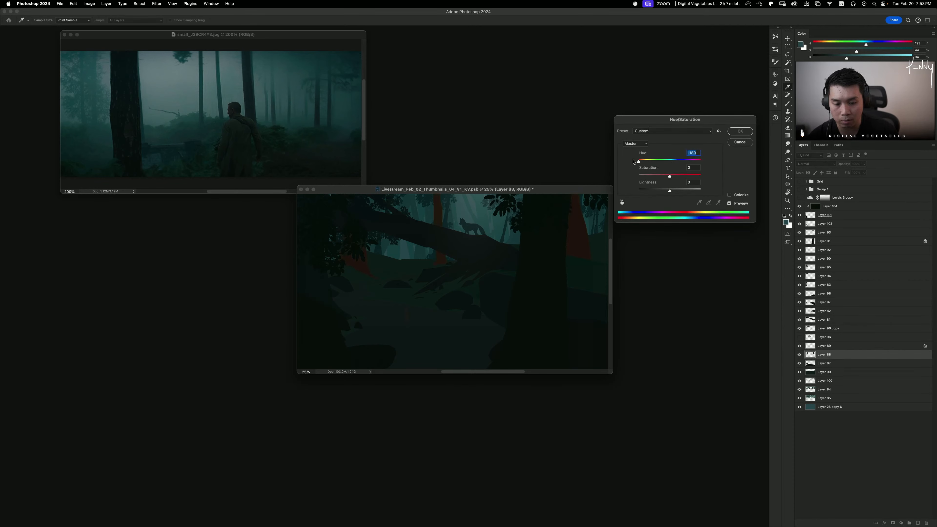
click(740, 142)
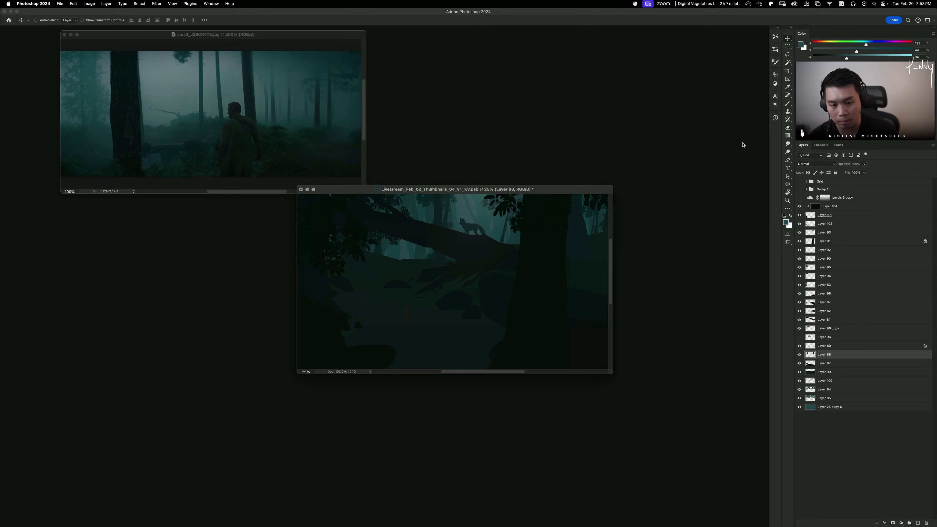
Step: Enlarge the thumbnail window, zoom to 33.3% and lasso the area of Layer 88 around the trees behind the left foliage
drag(353, 192, 338, 207)
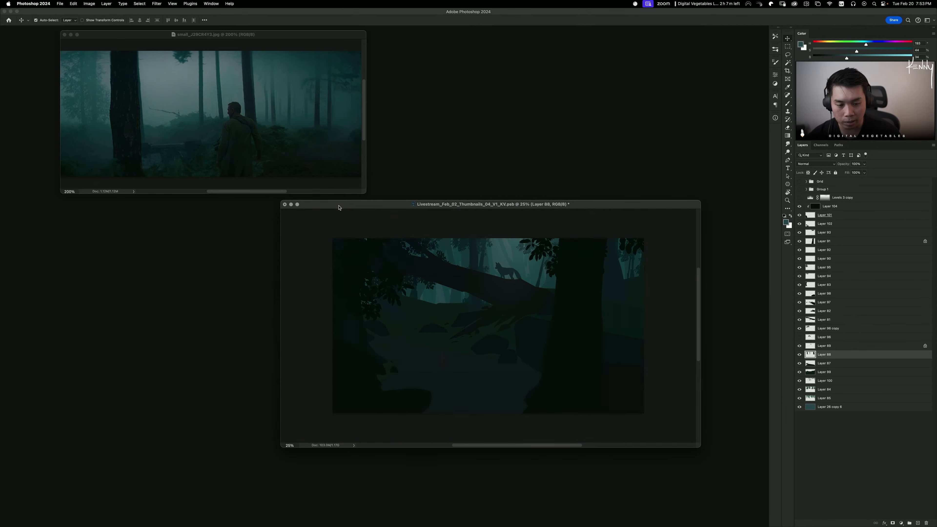
key(super+equal)
key(super+equal)
key(super+minus)
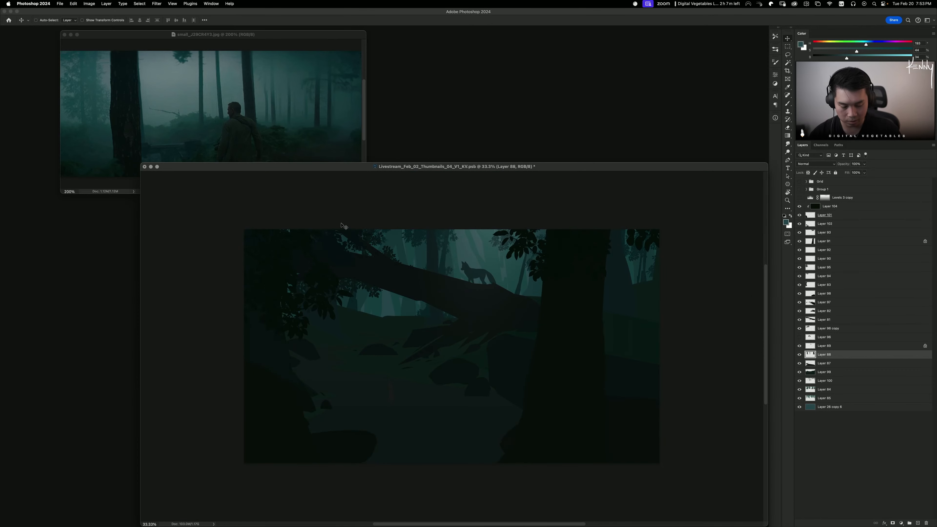
key(l)
mouse_move(372, 377)
mouse_down()
mouse_move(369, 171)
mouse_move(356, 288)
mouse_move(216, 381)
mouse_move(372, 499)
mouse_up()
key(space)
mouse_move(461, 373)
mouse_down()
mouse_move(437, 228)
mouse_move(443, 316)
mouse_move(486, 262)
mouse_up()
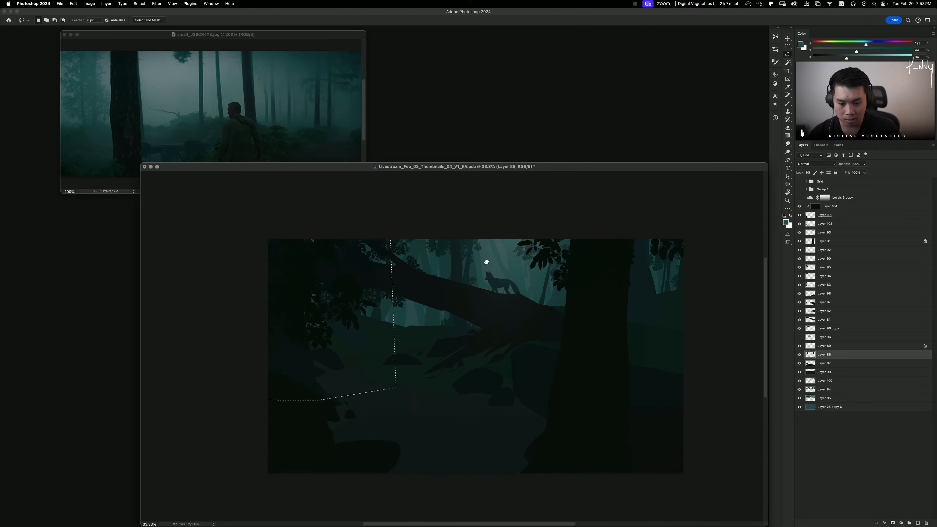
Step: Set the selected part of Layer 88 to saturation -54 and lightness about -23, and clear the selection
key(super+u)
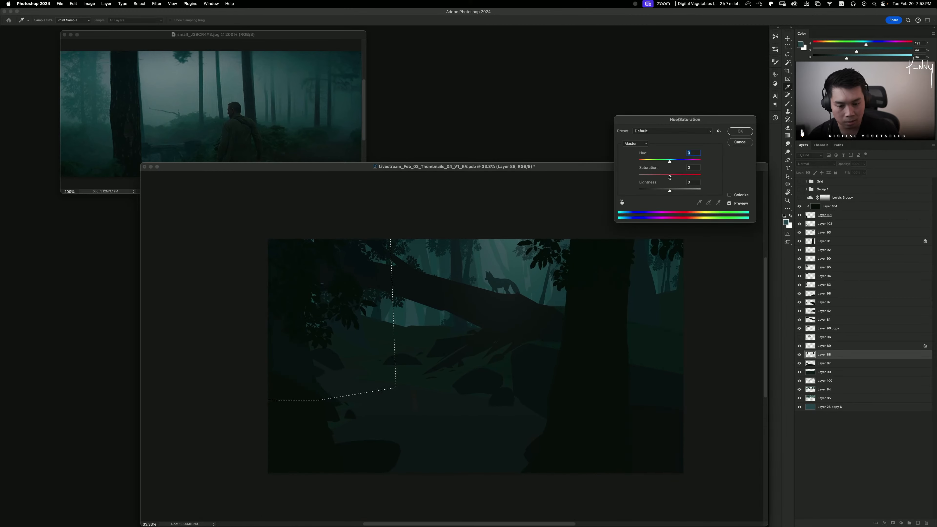
drag(670, 177, 653, 178)
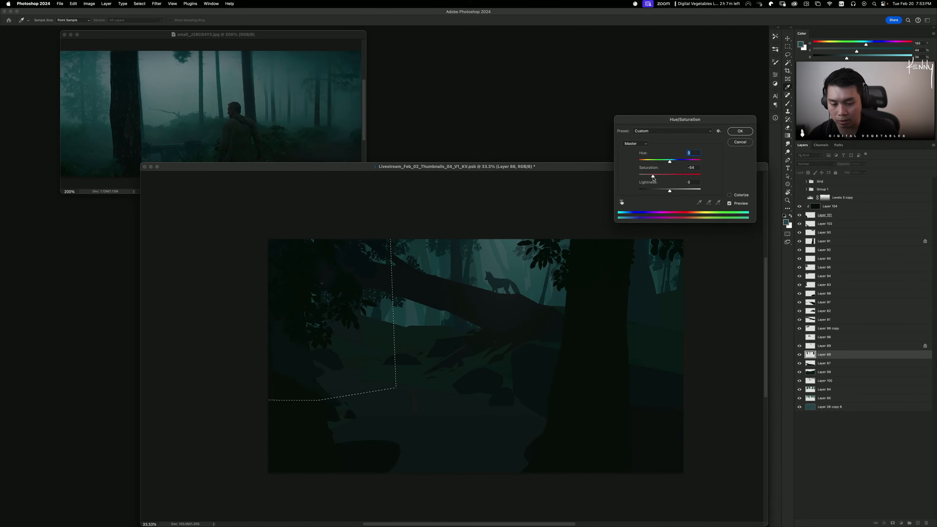
click(733, 144)
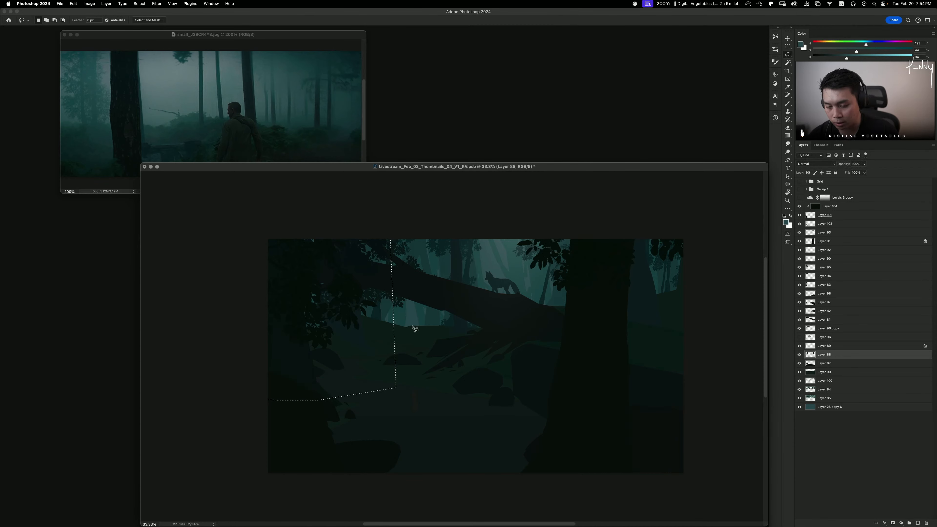
key(super+u)
drag(654, 176, 662, 191)
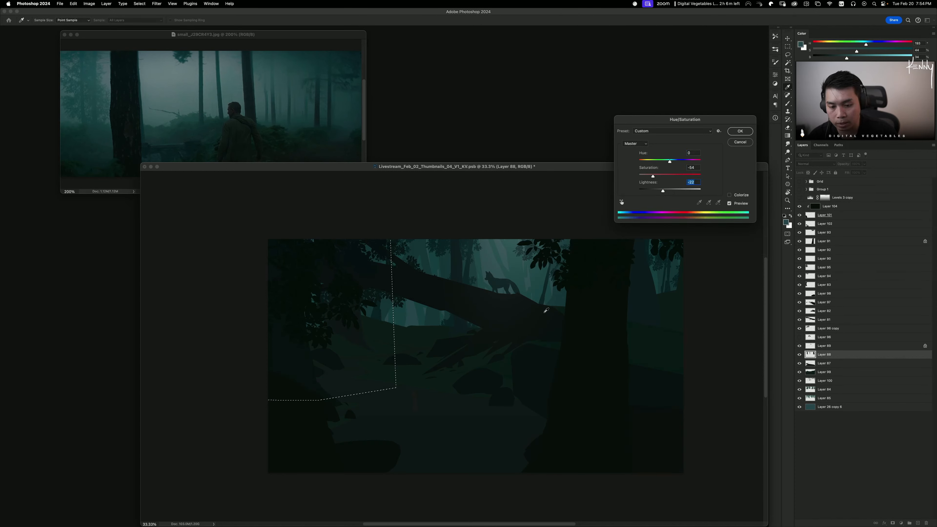
click(739, 132)
key(super+d)
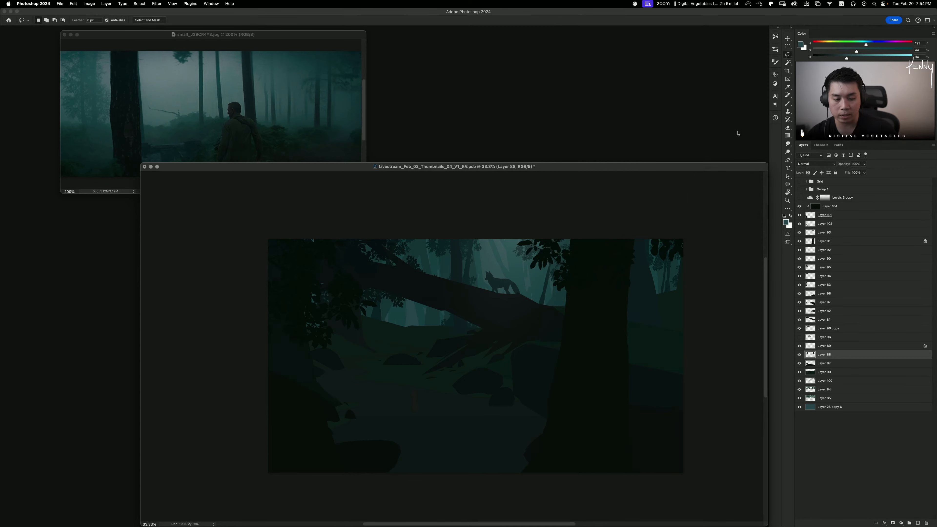
Step: Reposition the thumbnail window beside the reference and reduce the whole of Layer 88 to saturation -22
key(super+minus)
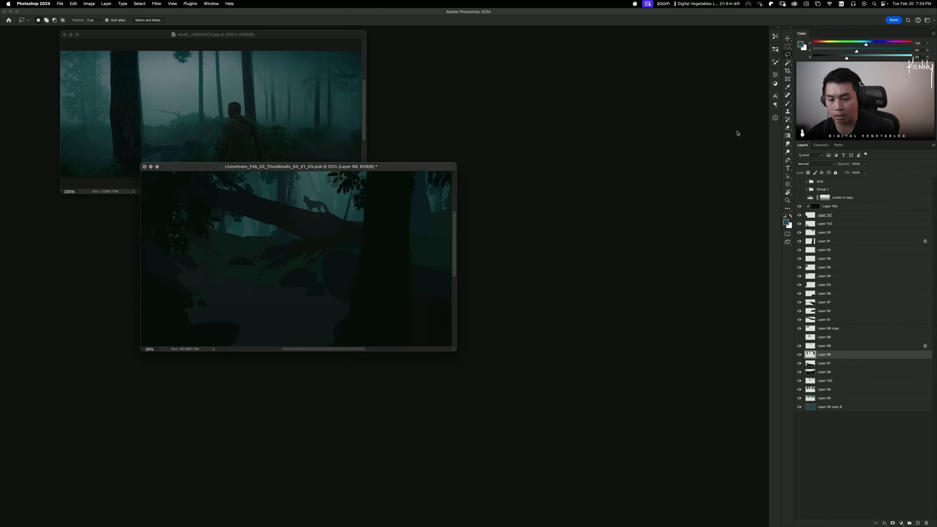
drag(395, 168, 507, 205)
key(super+equal)
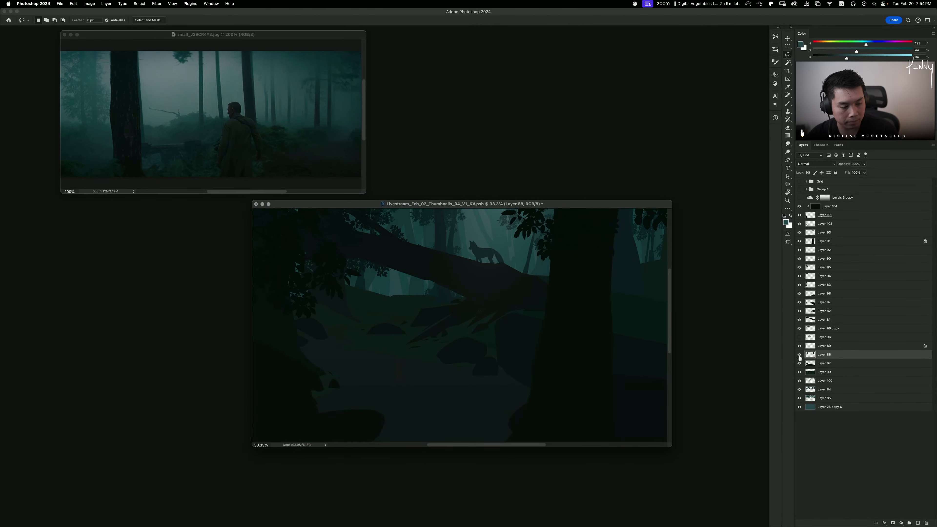
key(super+u)
drag(670, 176, 663, 176)
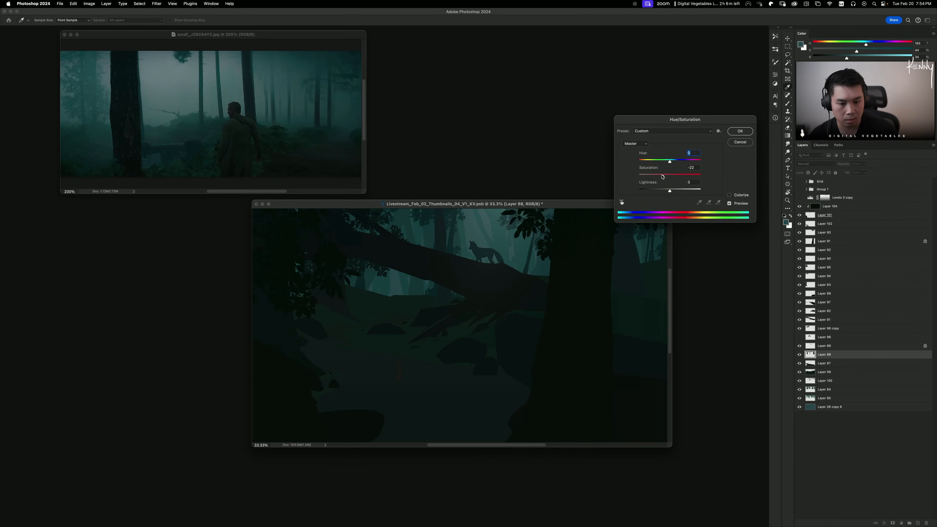
click(745, 133)
key(super+minus)
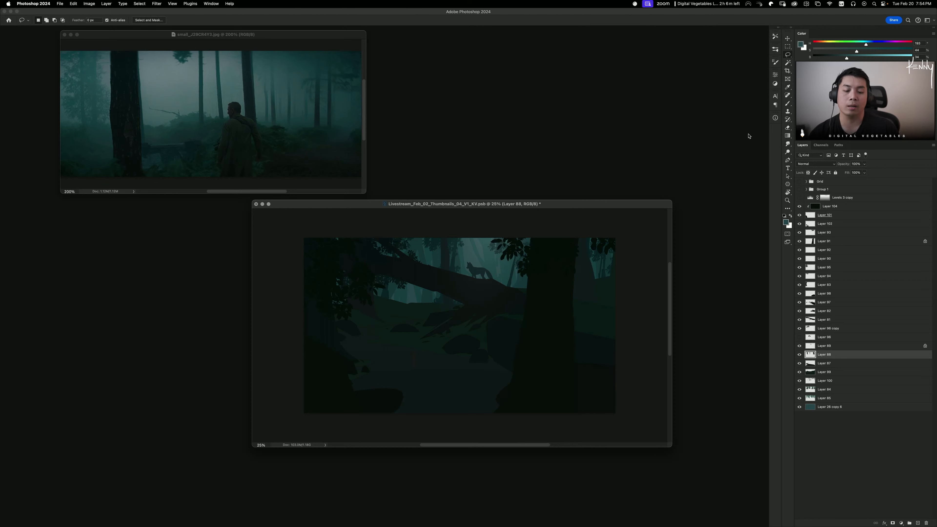
Step: Sample the dark teal of the trees behind the fallen trunk as the brush colour
key(b)
alt+click(444, 256)
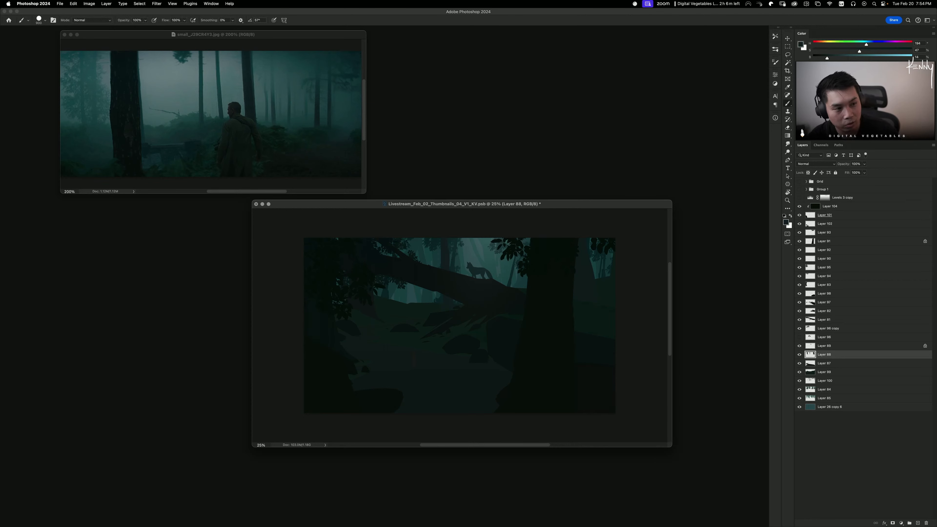
alt+click(446, 254)
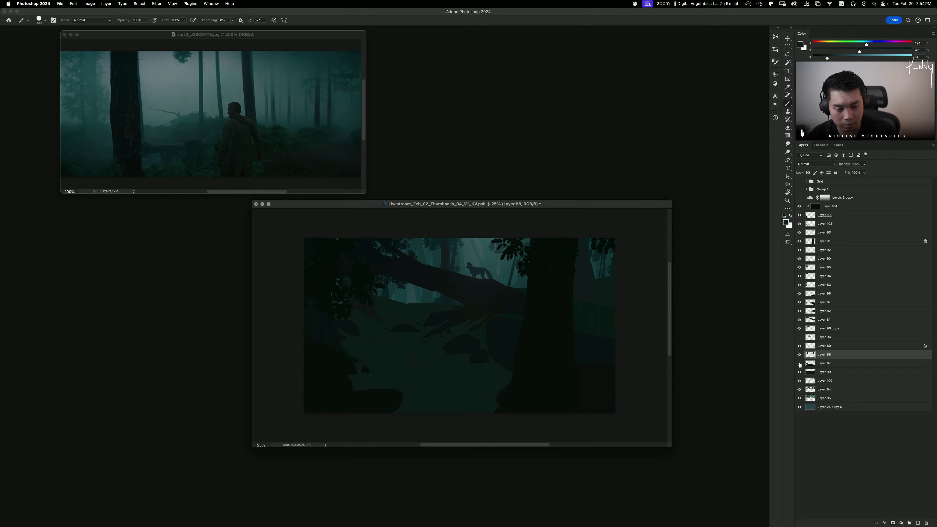
Step: Identify the forest ground layer, Layer 99, and adjust it with hue about -2 and slightly raised saturation and lightness
click(827, 366)
click(799, 372)
click(799, 372)
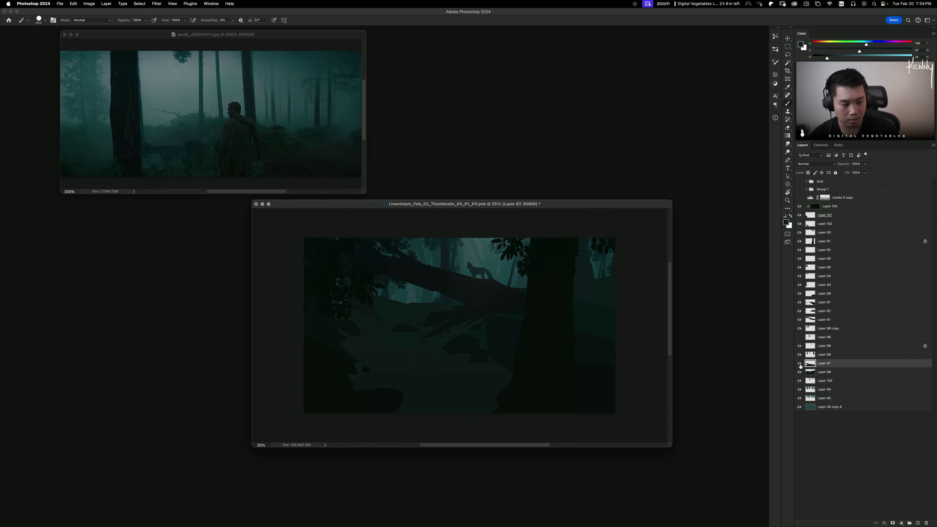
click(824, 371)
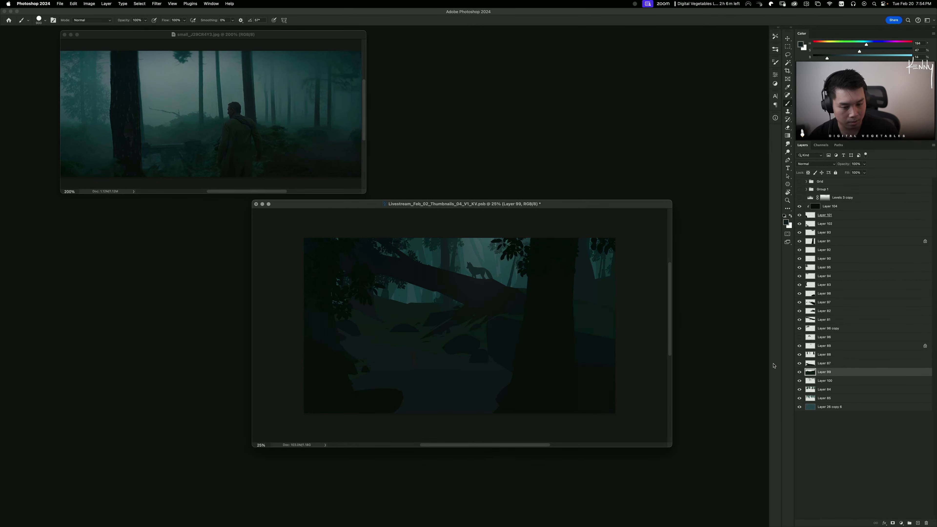
key(ctrl+u)
drag(670, 192, 671, 178)
click(671, 161)
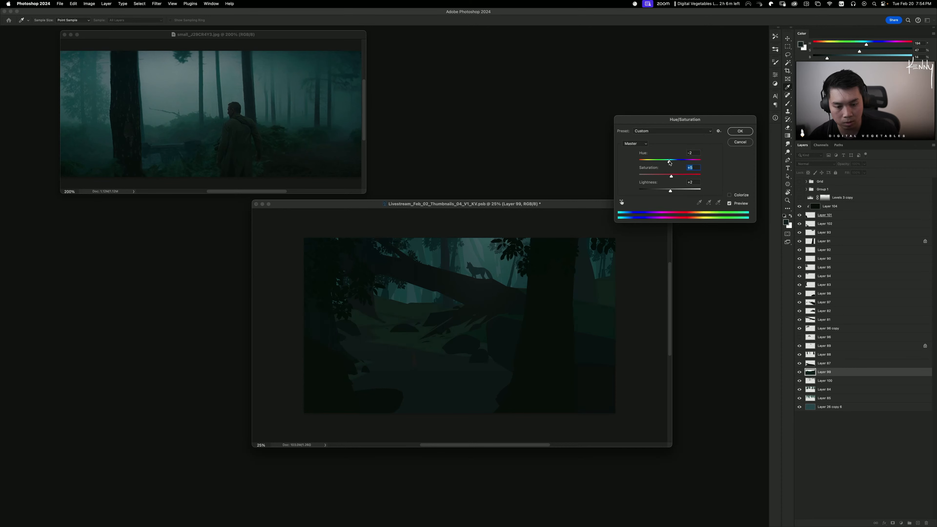
click(669, 162)
click(740, 134)
key(b)
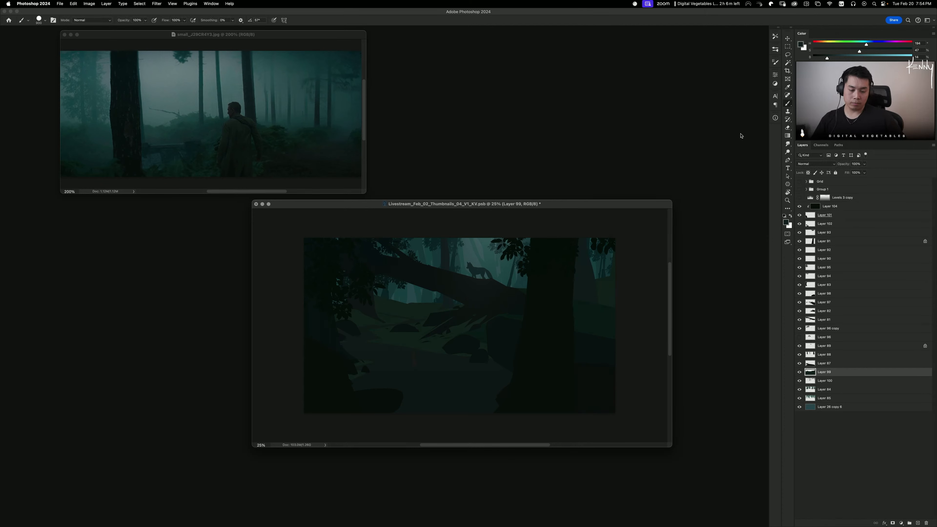
Step: Tint the wolf layer cooler with Color Balance midtones at -11 cyan/red and +17 yellow/blue
key(v)
click(476, 292)
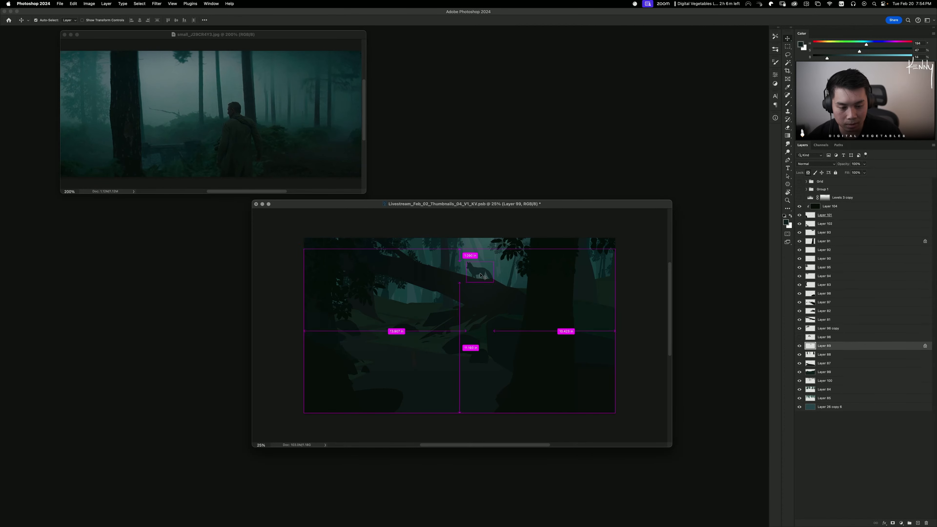
key(super+b)
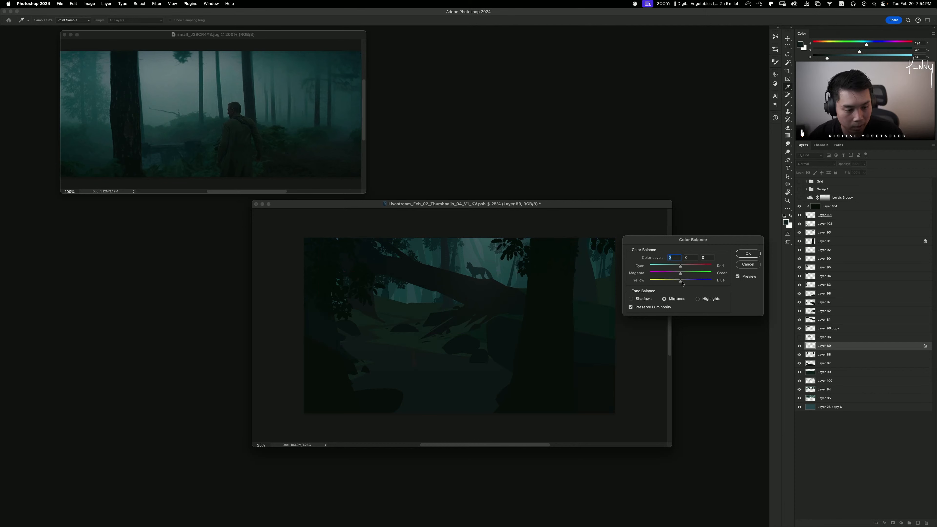
mouse_move(680, 281)
mouse_down()
mouse_move(692, 281)
mouse_move(679, 266)
mouse_up()
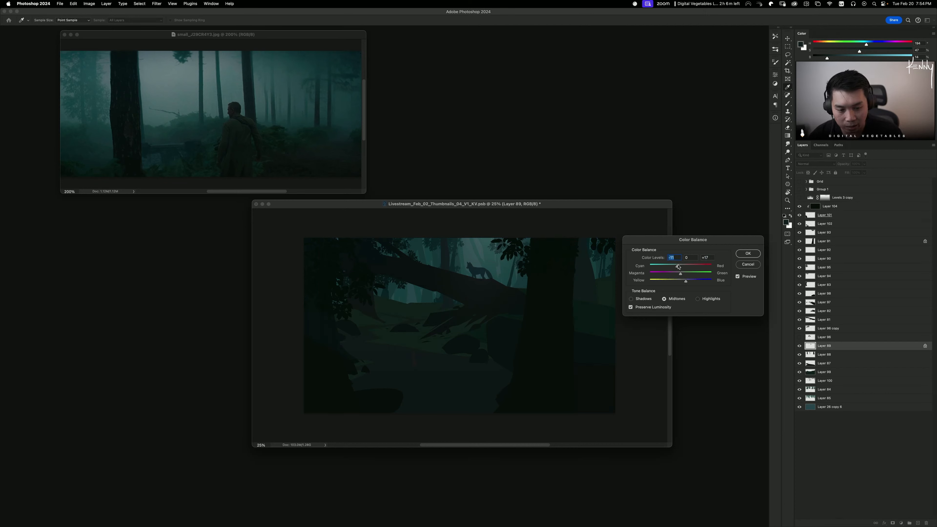
click(748, 254)
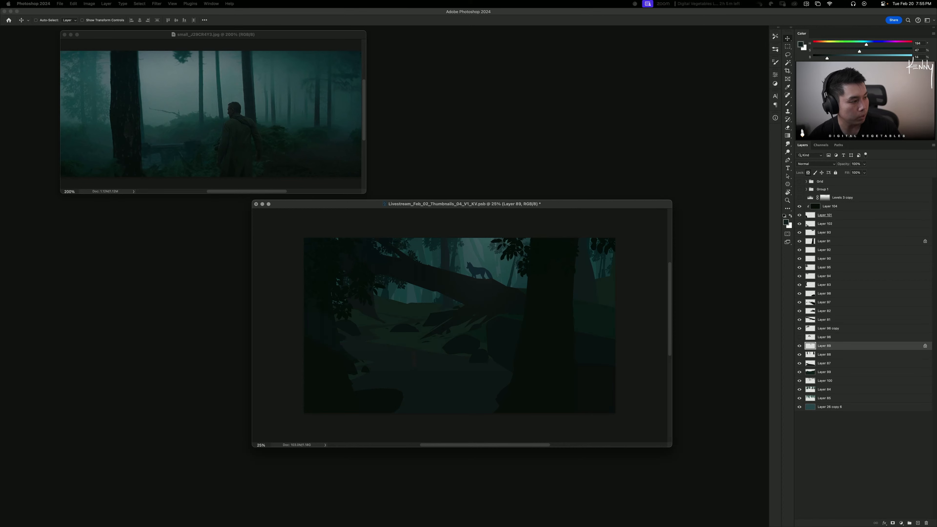
Step: Reveal the flat colour blocks of the Color Plan group in ColorKeyLayout.psb, move that window away, and return to the thumbnail document
drag(352, 145, 267, 109)
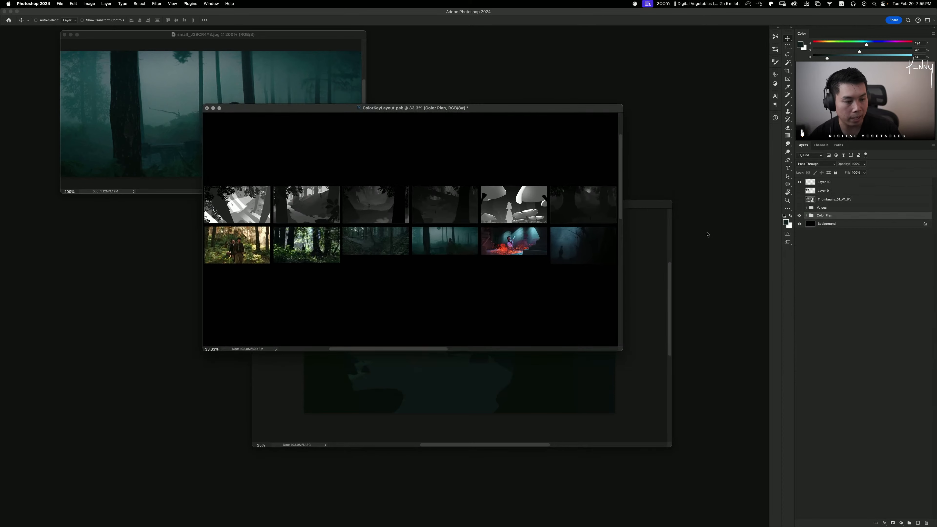
click(806, 216)
click(799, 223)
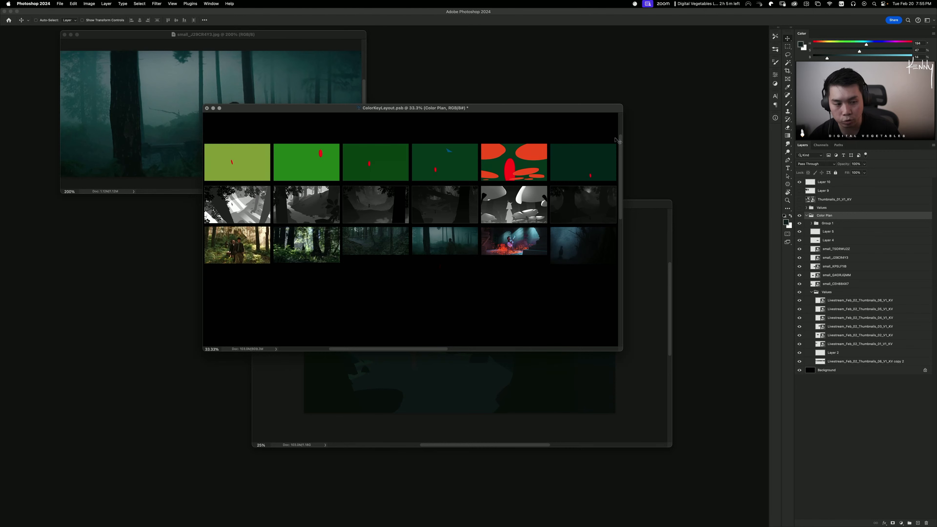
drag(305, 107, 369, 526)
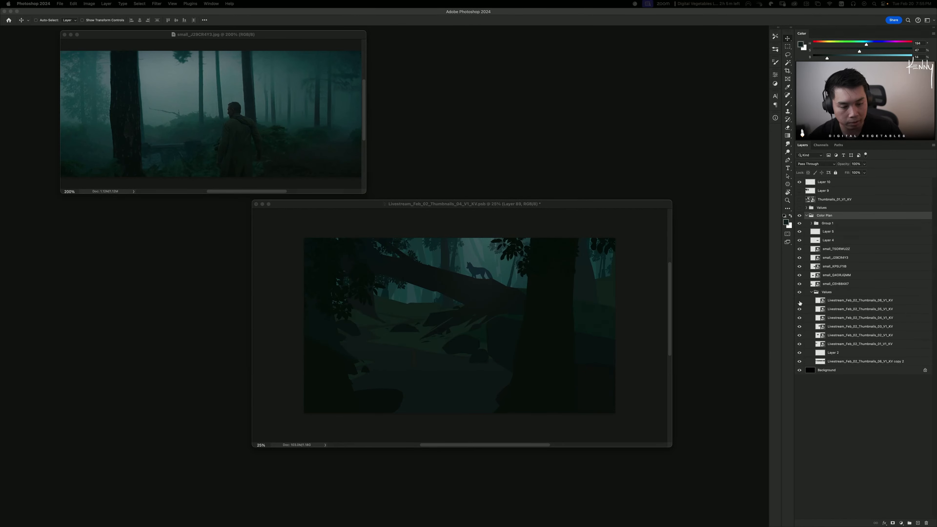
click(827, 233)
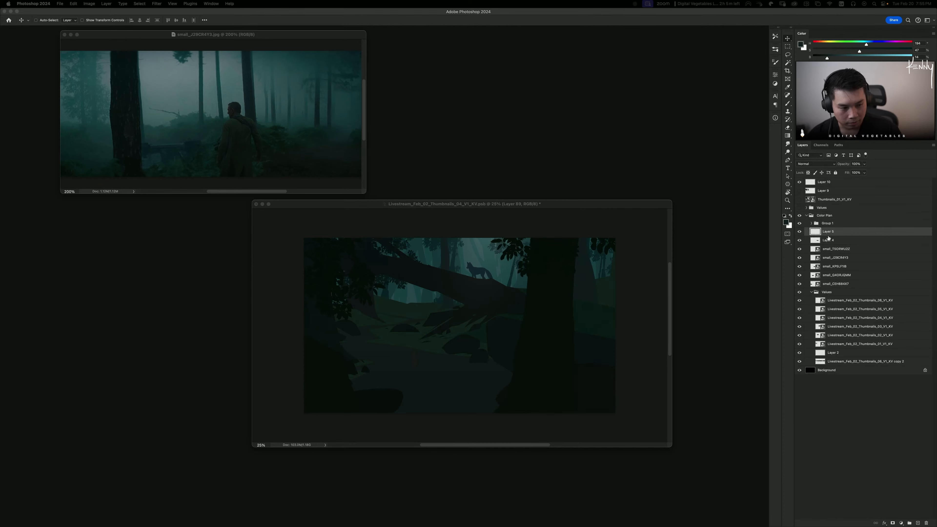
click(587, 208)
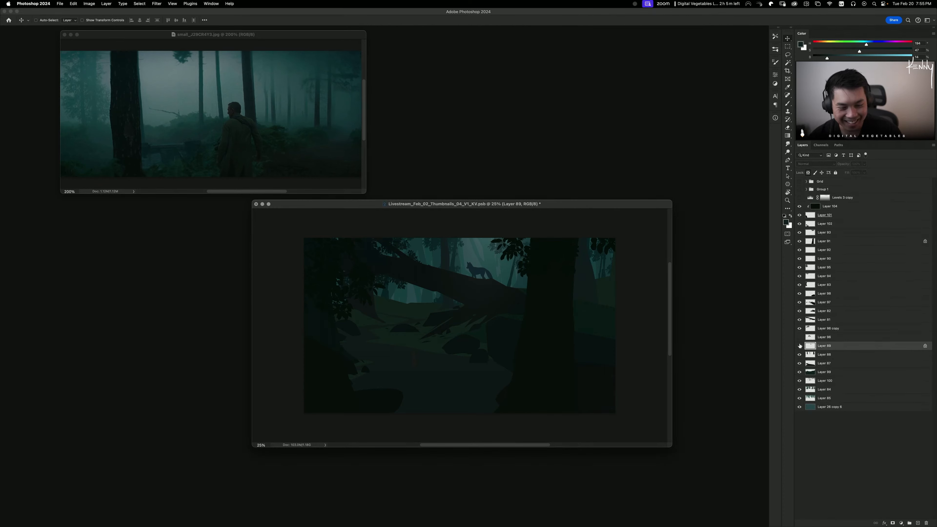
Step: Make a slight Hue/Saturation adjustment to the wolf layer, Layer 89
key(super+u)
mouse_move(670, 191)
mouse_down()
mouse_move(662, 178)
mouse_move(665, 191)
mouse_up()
click(746, 133)
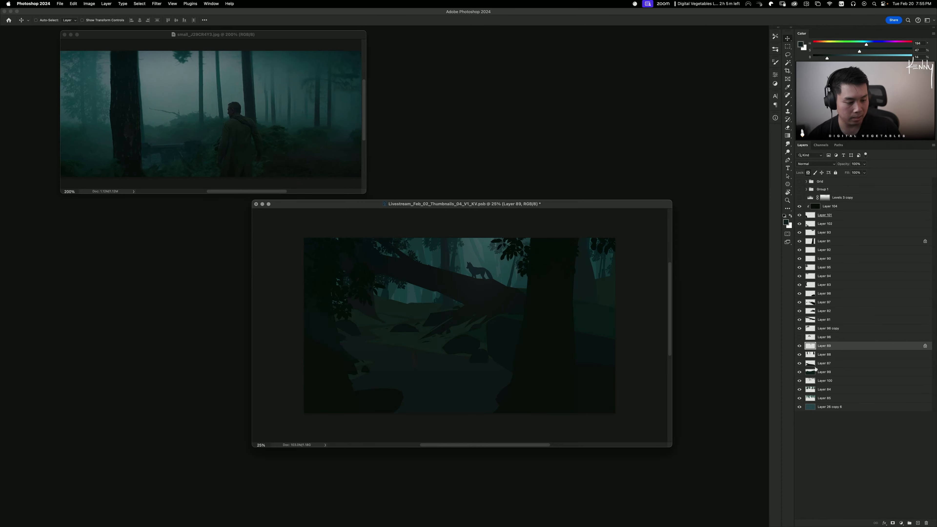
Step: Create a new layer above the forest ground layer, Layer 99, and clip it to that layer
click(815, 372)
key(super+alt+shift+n)
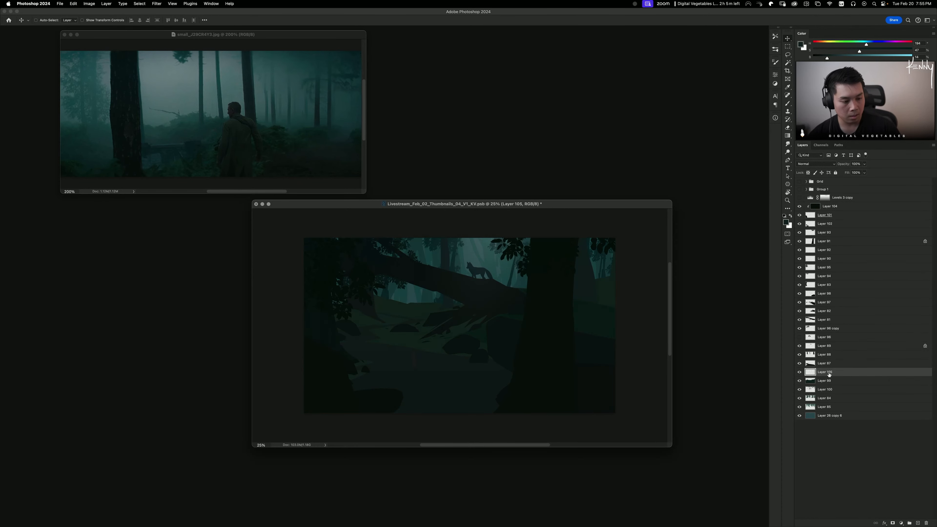
alt+click(828, 376)
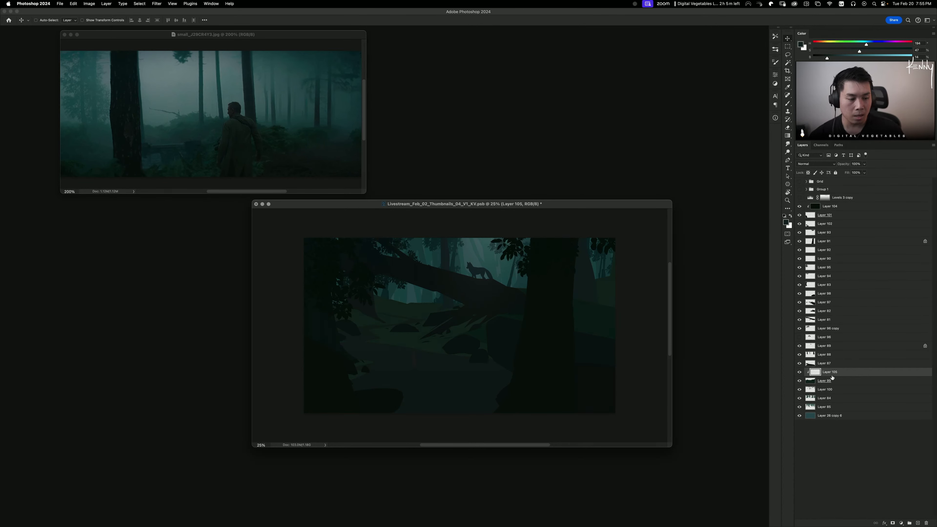
click(800, 251)
click(801, 250)
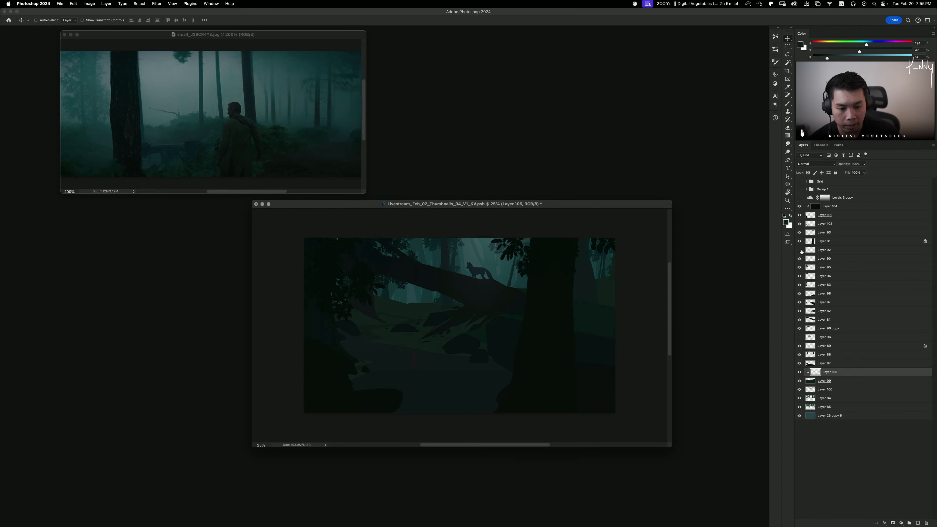
click(801, 251)
click(801, 250)
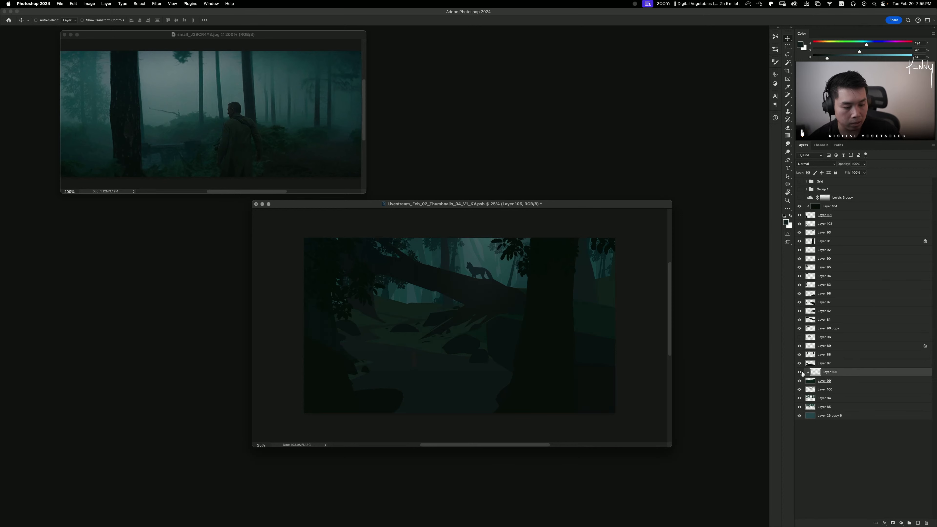
Step: Sample the misty teal beneath the fallen trunk as the brush colour and lock the transparent pixels of Layer 99
click(823, 381)
key(b)
alt+click(404, 293)
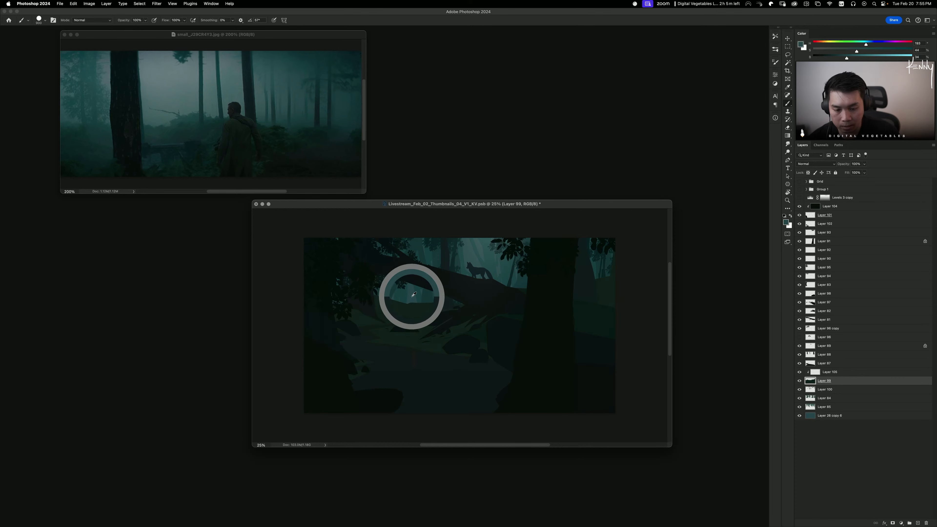
drag(414, 294, 413, 295)
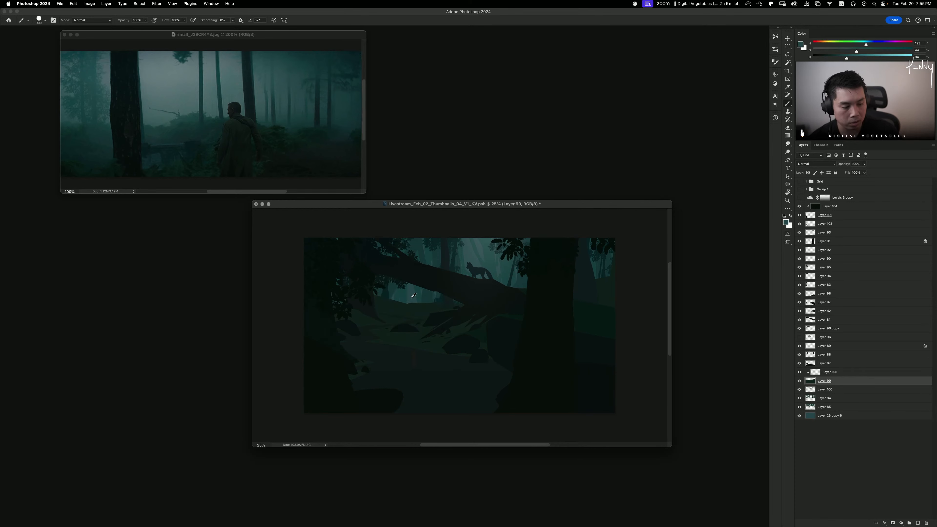
double_click(836, 374)
click(810, 322)
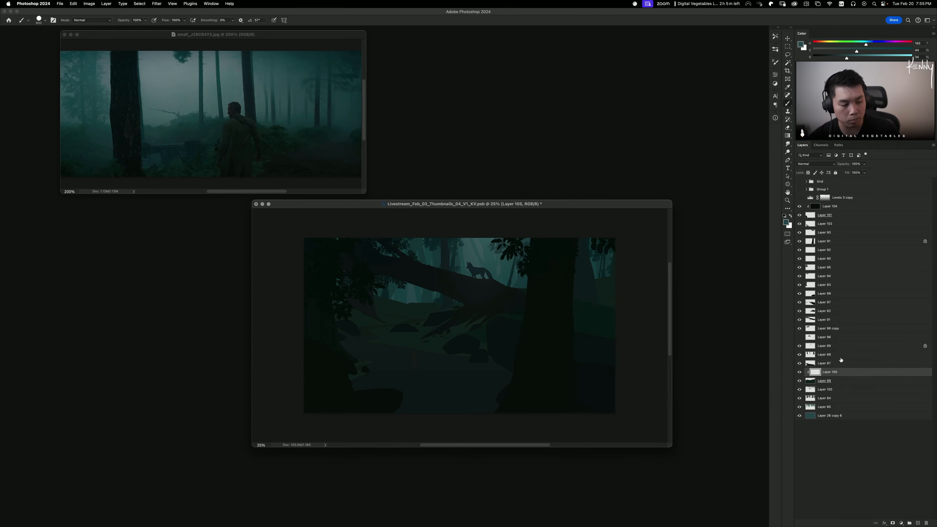
click(830, 381)
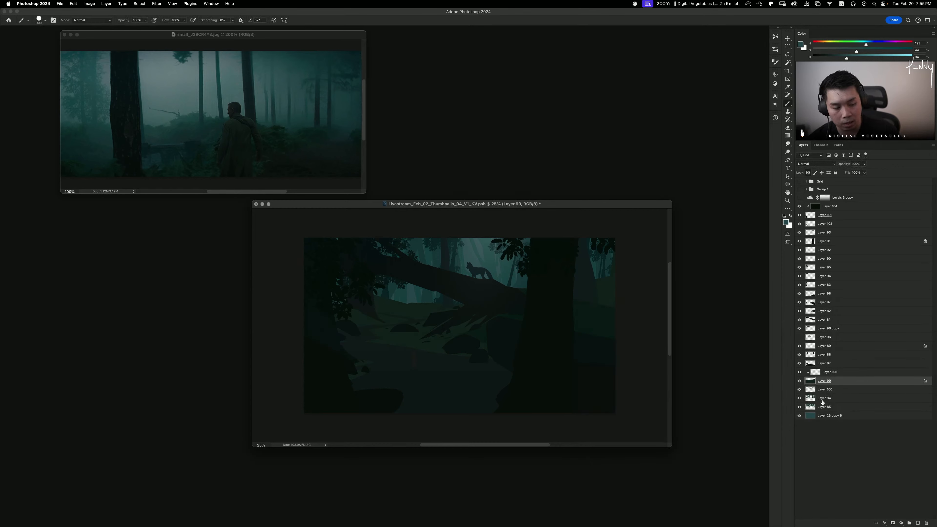
Step: Apply a downward teal gradient on the layer clipped to the forest ground, slightly lower its opacity, and switch to erasing
click(829, 372)
key(g)
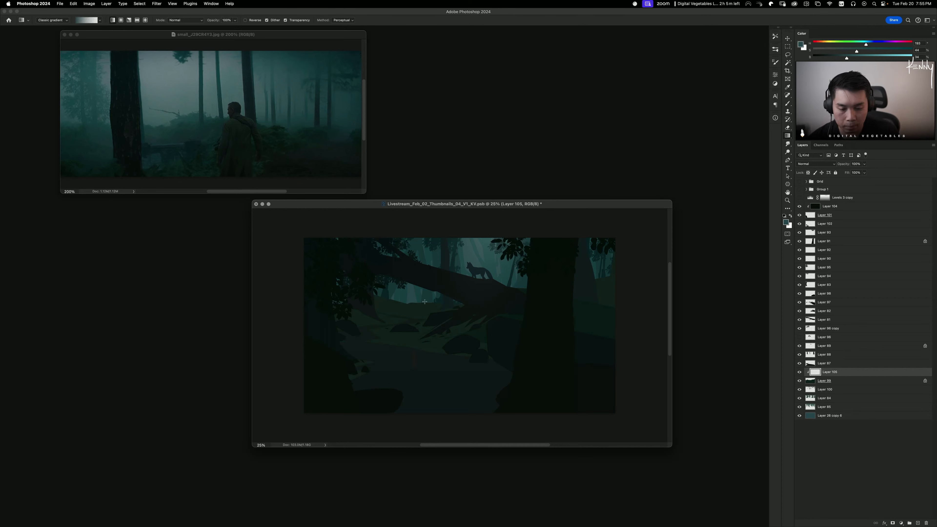
drag(425, 296, 418, 394)
key(super+z)
drag(466, 271, 472, 335)
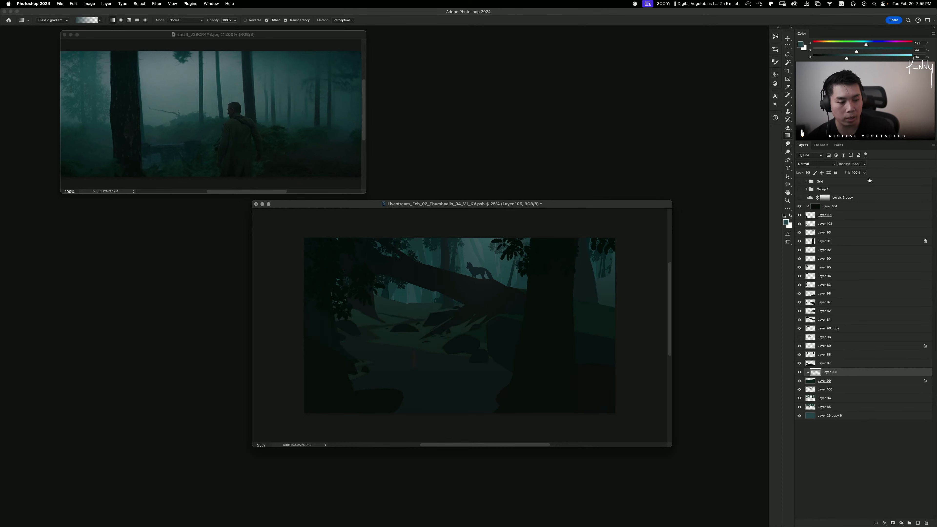
drag(843, 165, 829, 165)
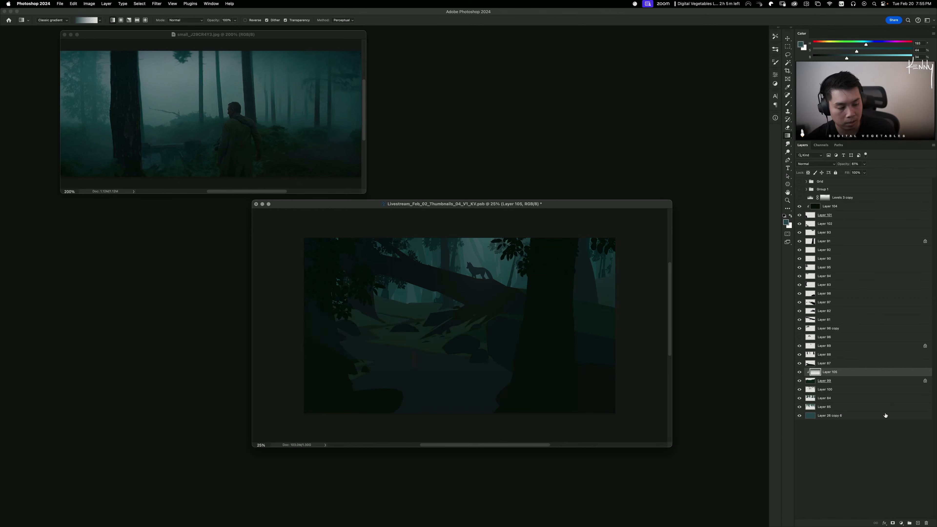
key(e)
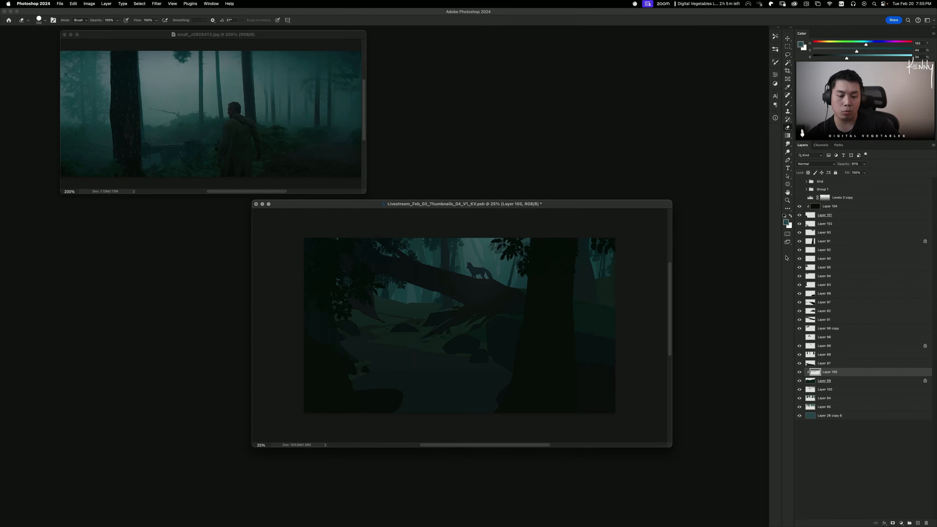
Step: Add a new layer clipped to Layer 87 and cover it with a long downward gradient of the sampled teal
click(829, 363)
key(super+shift+n)
key(Return)
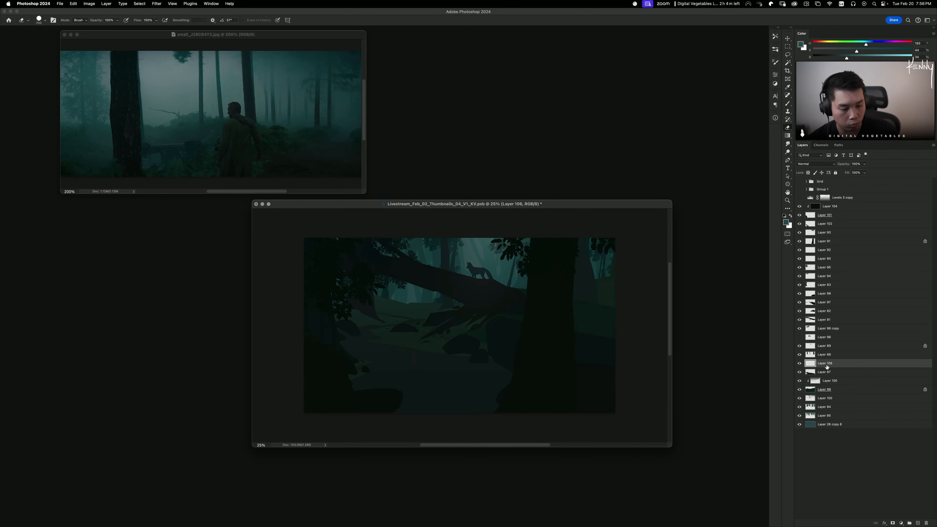
alt+click(826, 367)
key(g)
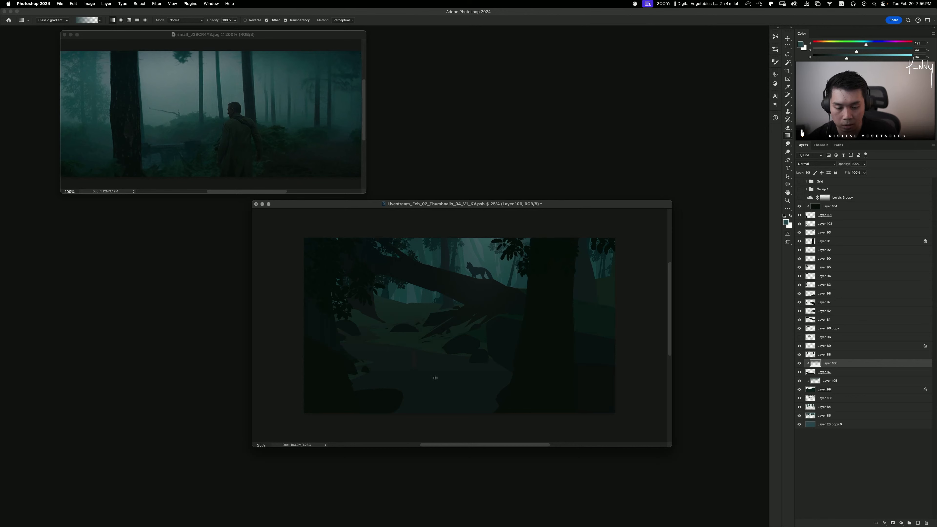
key(super+z)
drag(442, 230, 449, 453)
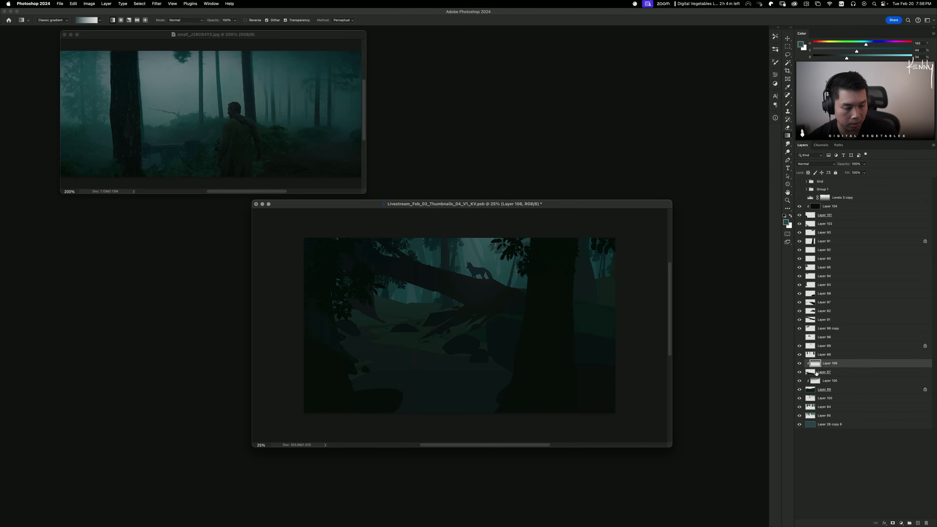
Step: Add a new layer clipped to Layer 88 and sample a darker teal from the background trees
click(807, 355)
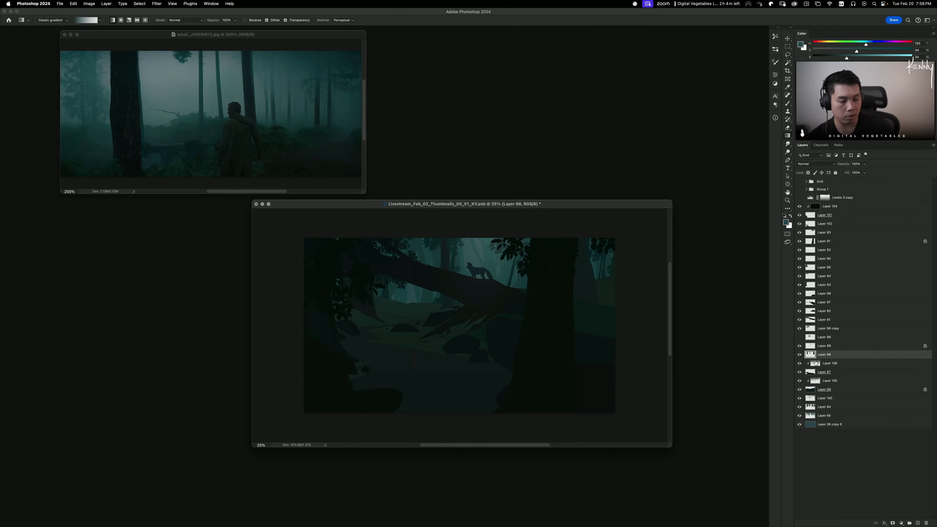
key(super+shift+n)
key(Return)
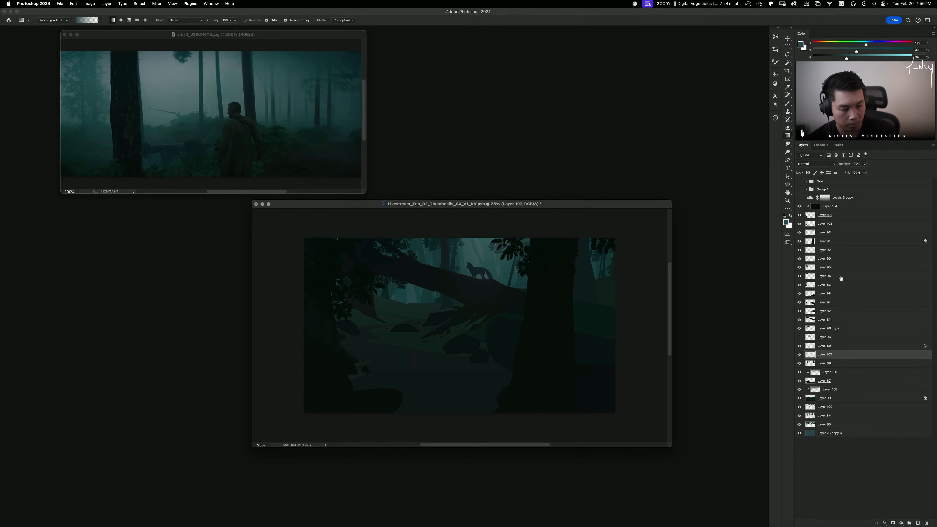
alt+click(820, 358)
key(b)
alt+click(460, 252)
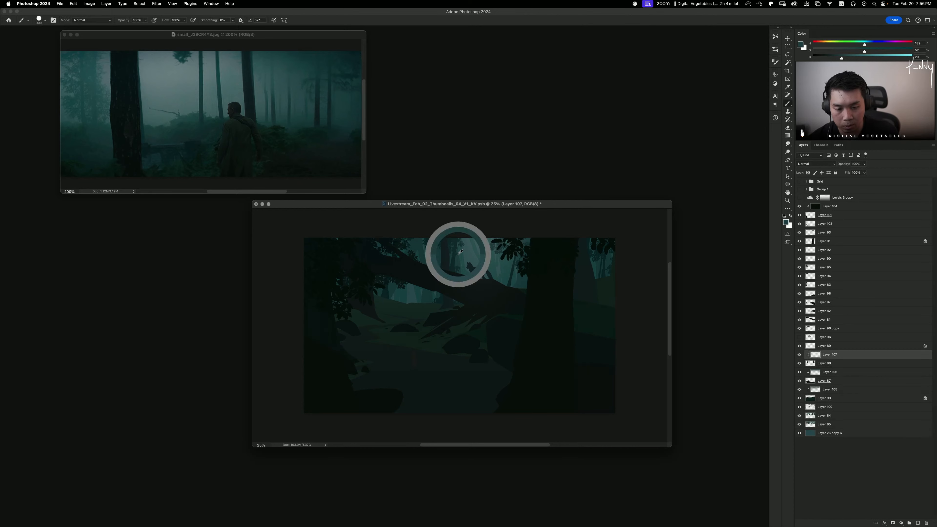
drag(460, 252, 391, 287)
Step: Try several downward dark teal gradients of different lengths on the layer clipped to Layer 88, undoing each one
key(g)
drag(481, 223, 502, 402)
key(super+z)
key(super+minus)
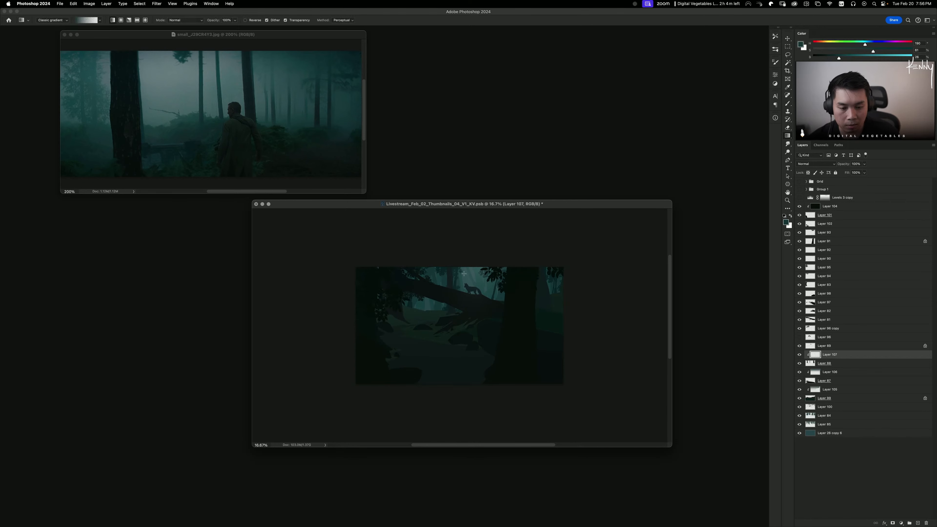
drag(448, 215, 455, 374)
drag(486, 403, 486, 402)
key(super+z)
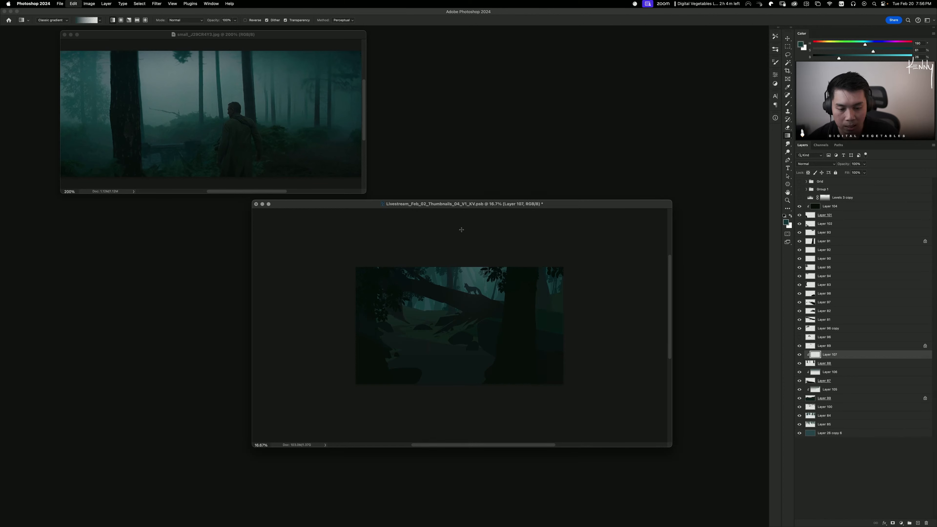
drag(461, 228, 496, 379)
key(super+z)
drag(475, 218, 491, 361)
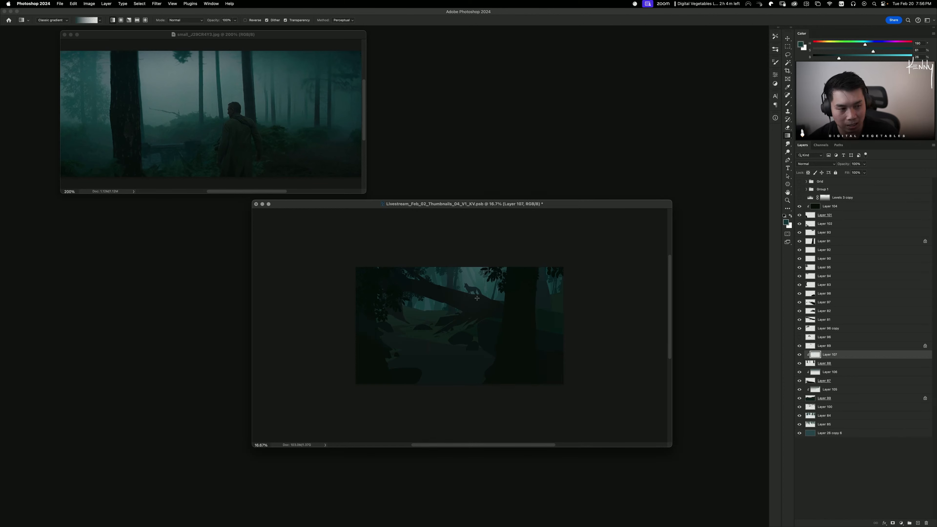
key(super+z)
drag(472, 245, 495, 380)
key(super+z)
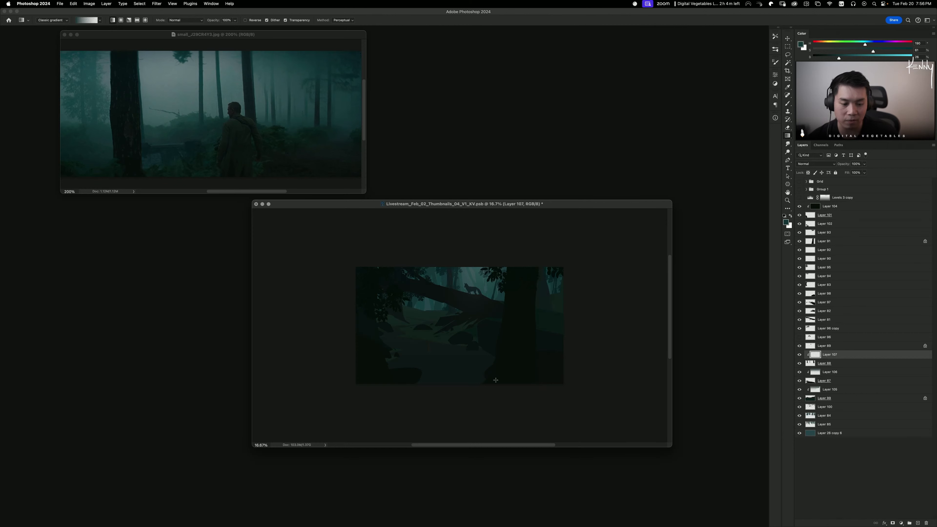
Step: Apply a dark teal gradient to the layer clipped to Layer 88, reduce its opacity to about 59%, and compare with both layers hidden
key(super+equal)
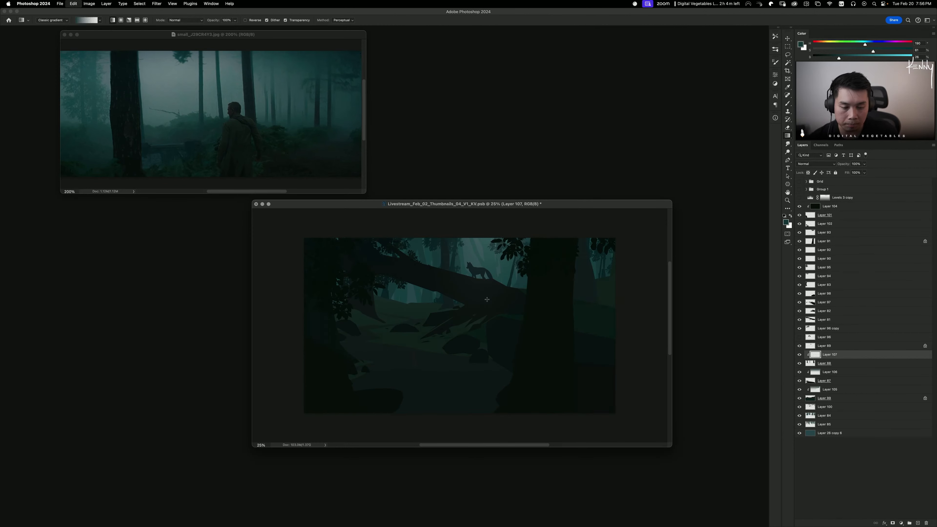
drag(481, 297, 474, 335)
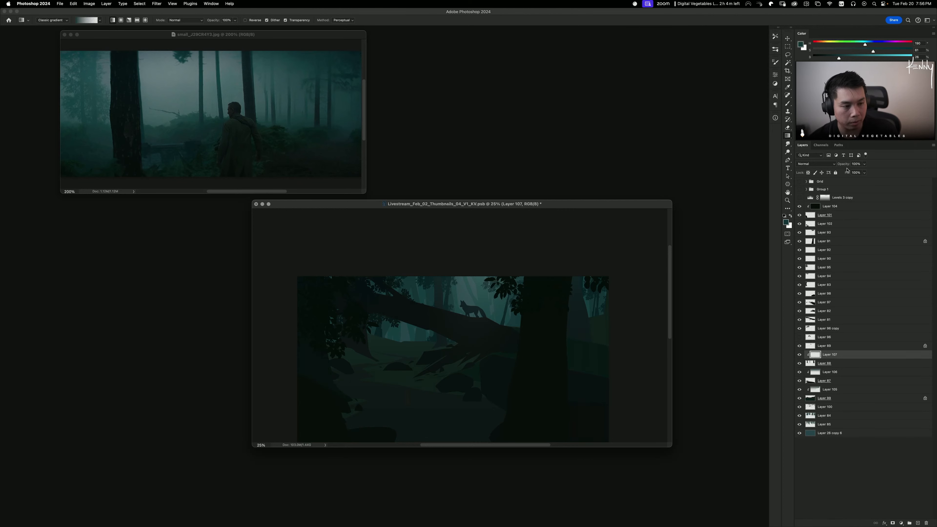
drag(846, 165, 839, 167)
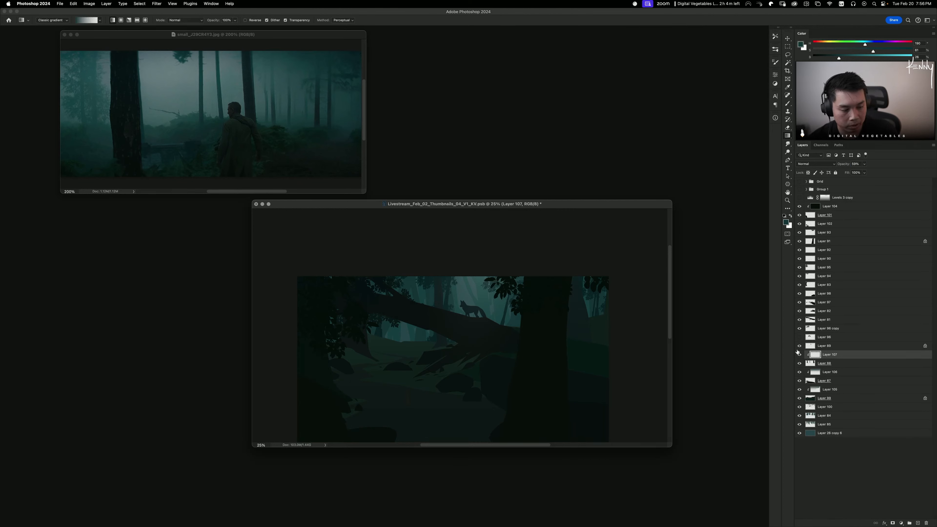
click(799, 355)
click(800, 365)
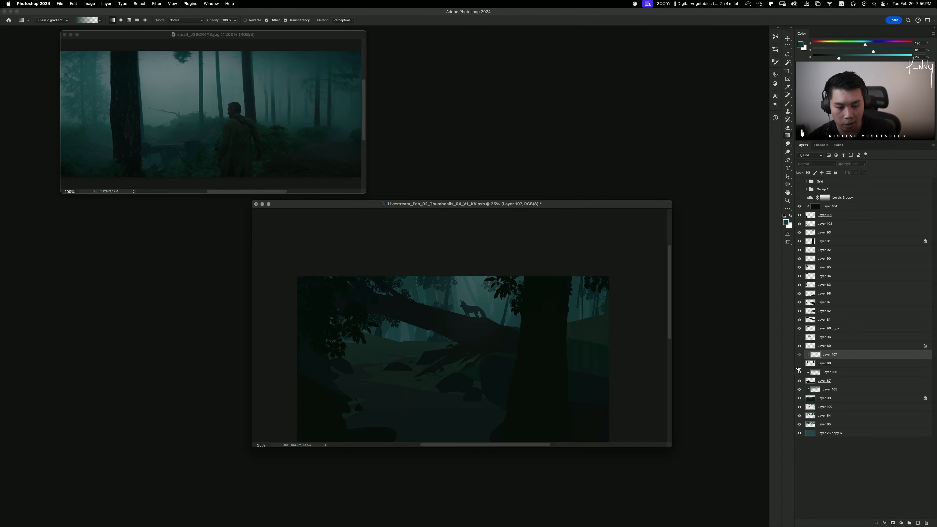
click(800, 365)
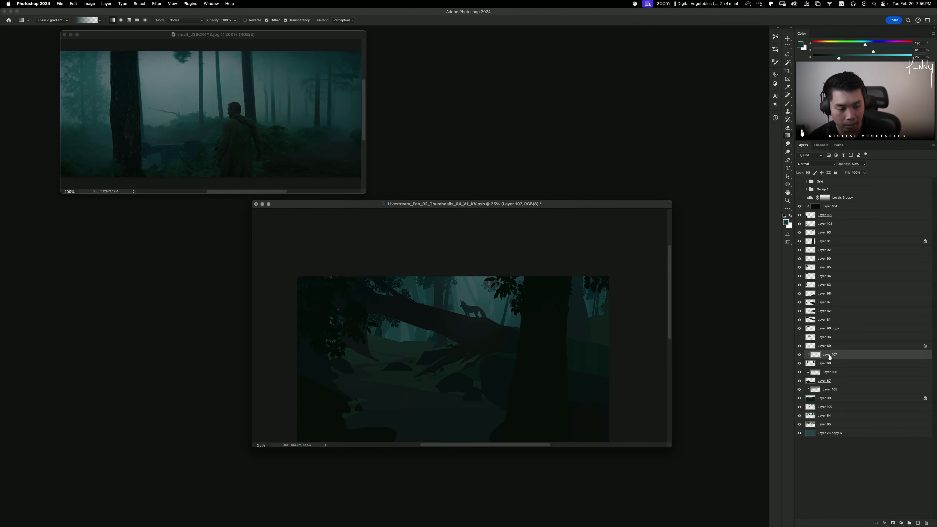
Step: Identify the fallen log's layer by toggling visibility, and add a new layer clipped to Layer 81
click(800, 346)
click(800, 346)
click(826, 347)
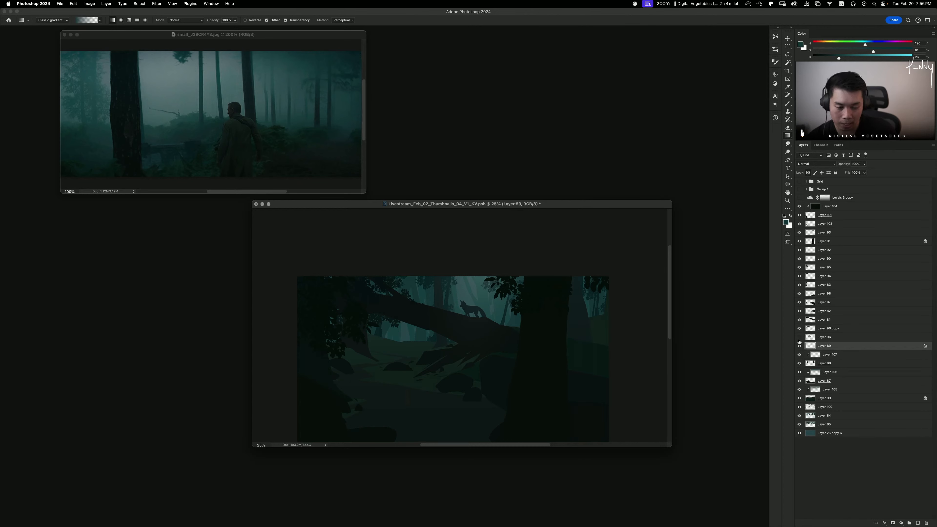
click(799, 320)
click(799, 320)
click(822, 320)
key(super+shift+n)
key(Return)
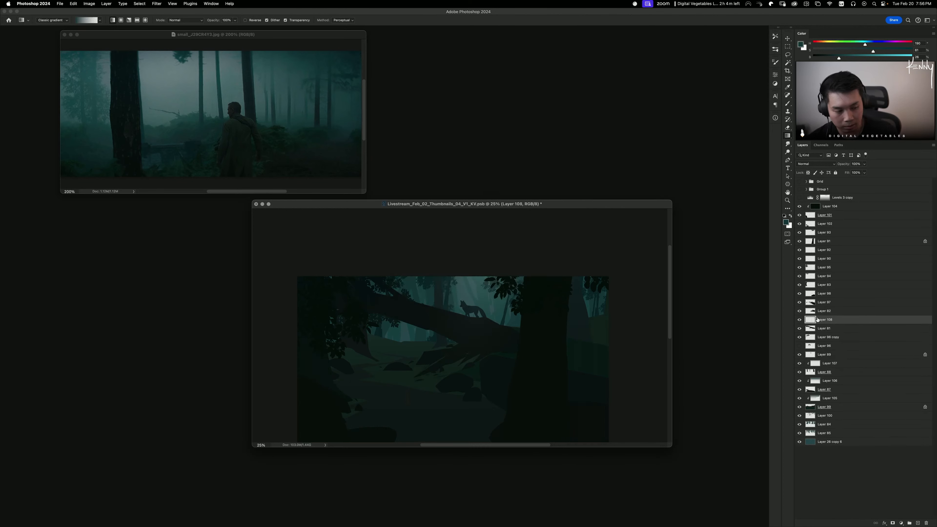
drag(831, 321, 826, 320)
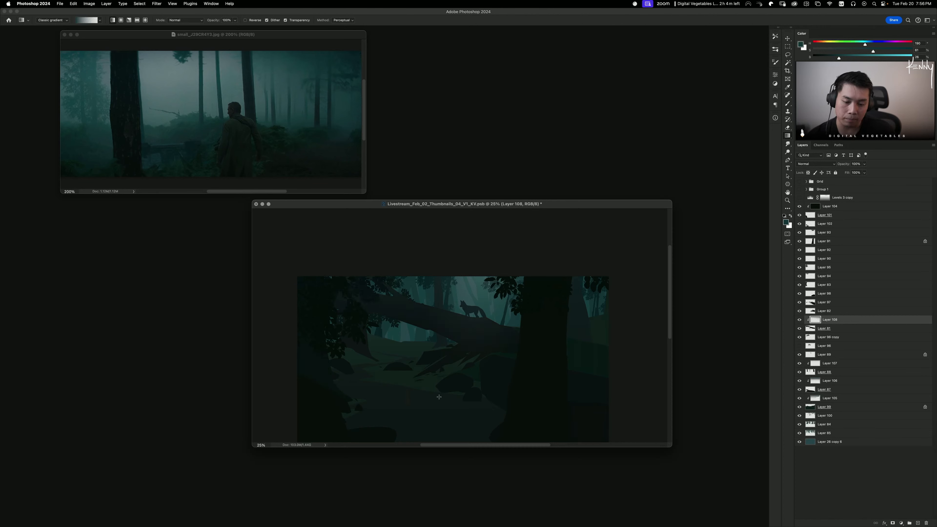
Step: Test downward teal gradients on the layer clipped to Layer 81, undoing the shorter one and keeping a longer one
key(super+z)
drag(442, 229, 448, 343)
key(super+z)
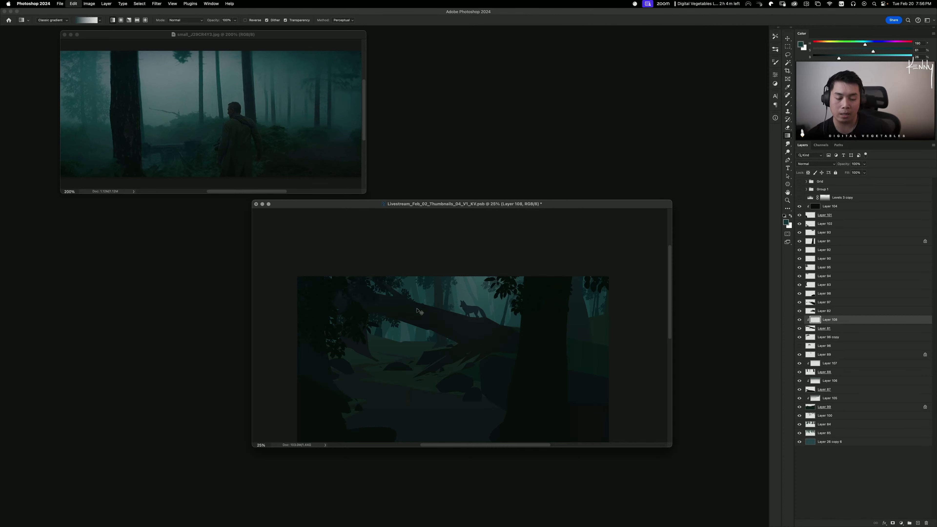
drag(446, 223, 437, 385)
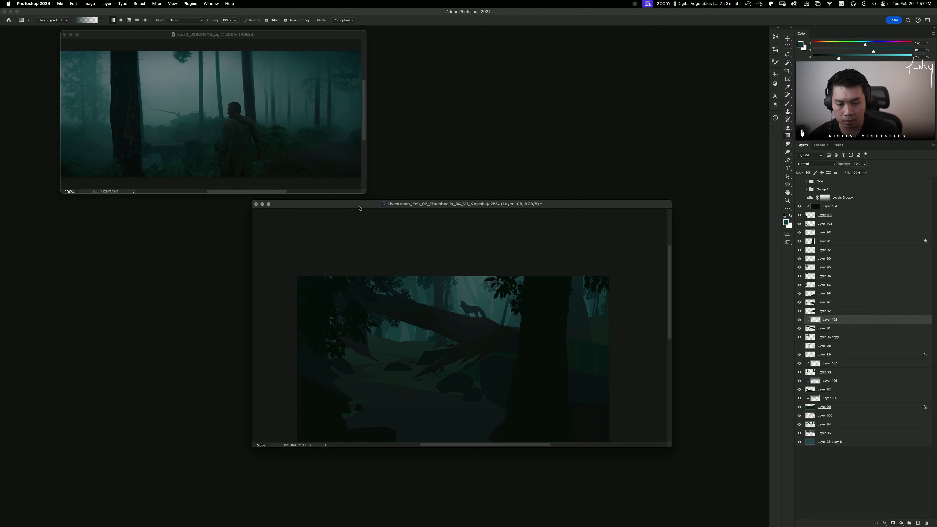
Step: Examine the thumbnail at different zoom levels and compare it with Layer 81 hidden and shown
drag(359, 206, 361, 196)
key(super+plus)
key(super+minus)
key(super+minus)
key(super+plus)
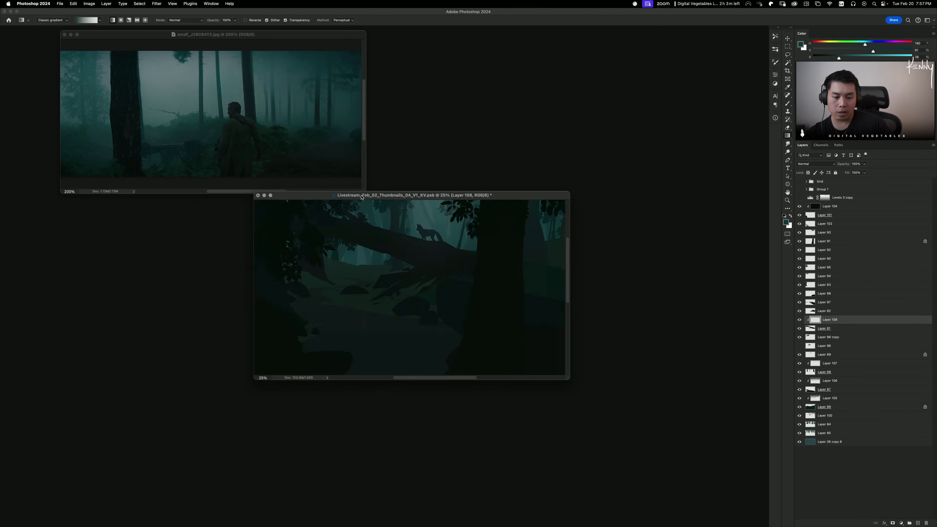
key(super+plus)
mouse_move(359, 197)
mouse_down()
mouse_move(331, 142)
mouse_move(322, 169)
mouse_move(376, 195)
mouse_move(352, 198)
mouse_up()
key(super+minus)
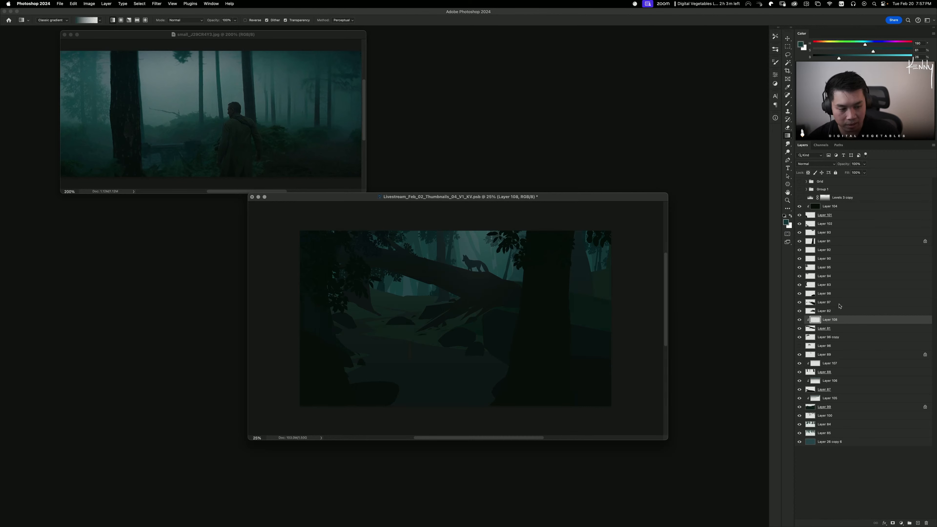
click(808, 302)
click(800, 328)
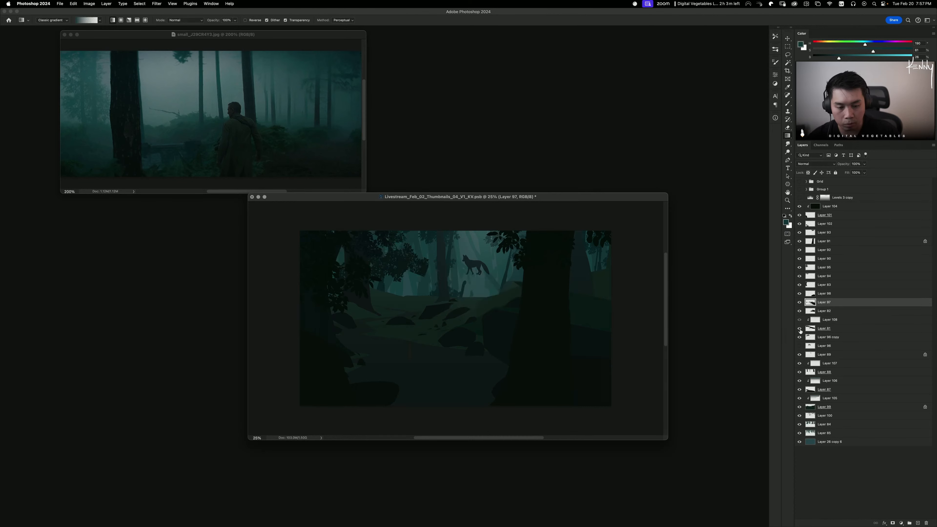
click(800, 329)
click(837, 329)
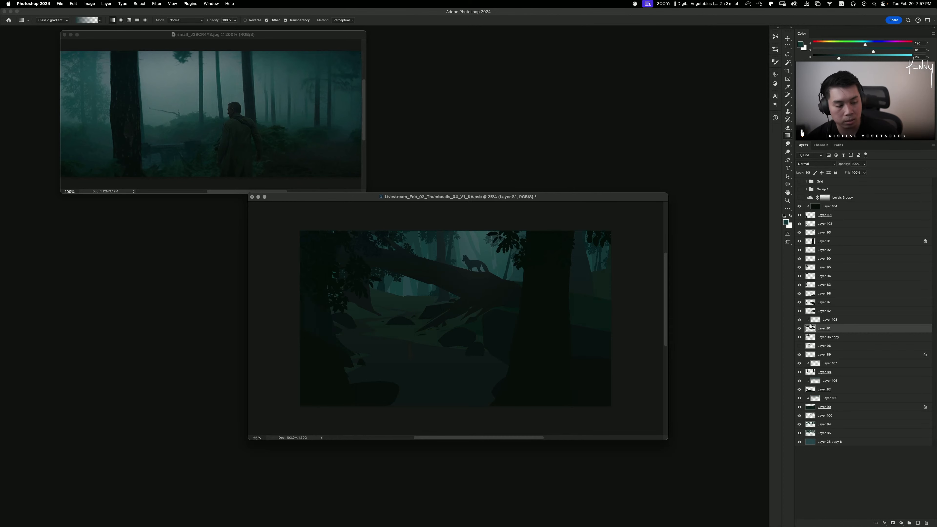
Step: Add a new layer, sample and darken a dark green, and move the layer below Layer 87, clipped above Layer 105
click(828, 390)
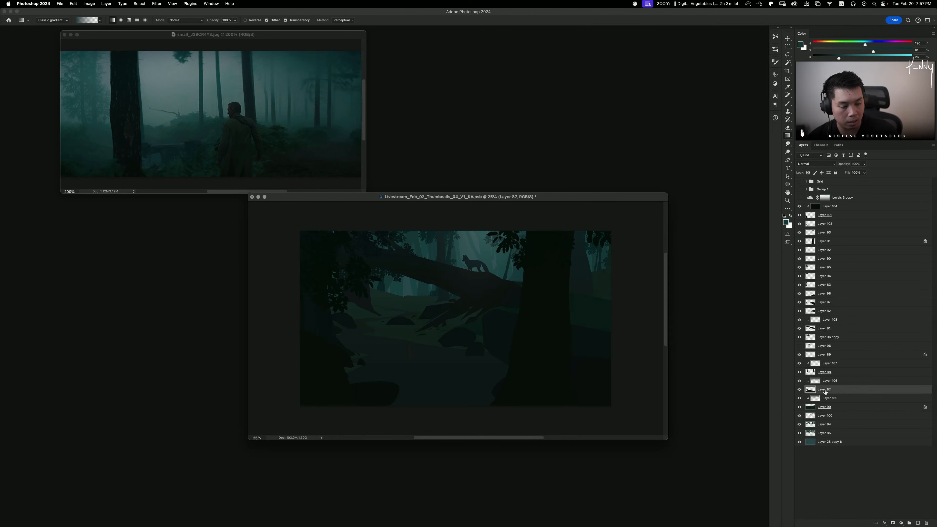
click(828, 383)
key(alt+shift+super+n)
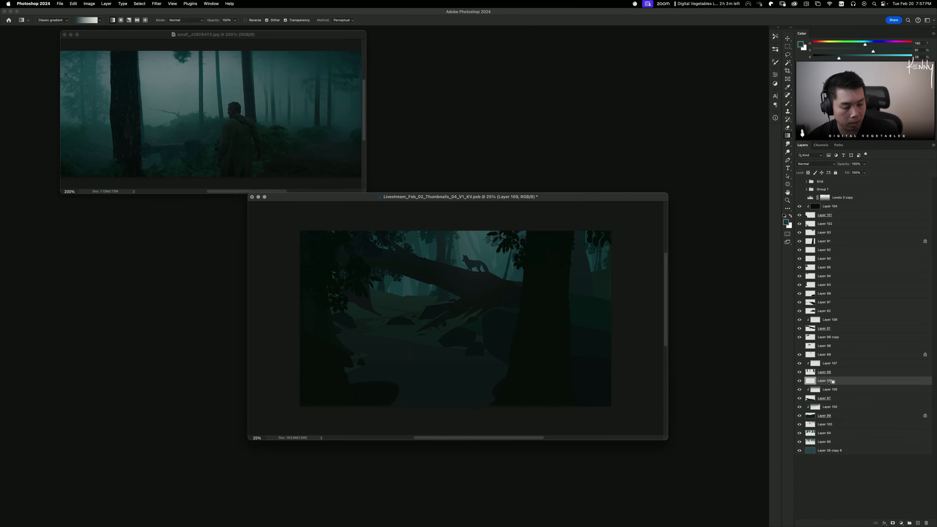
key(b)
alt+click(356, 364)
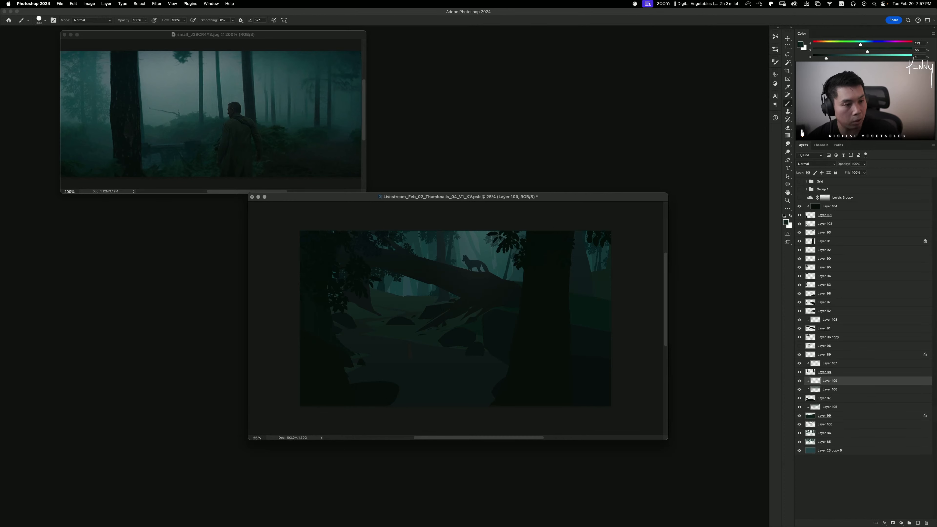
key(g)
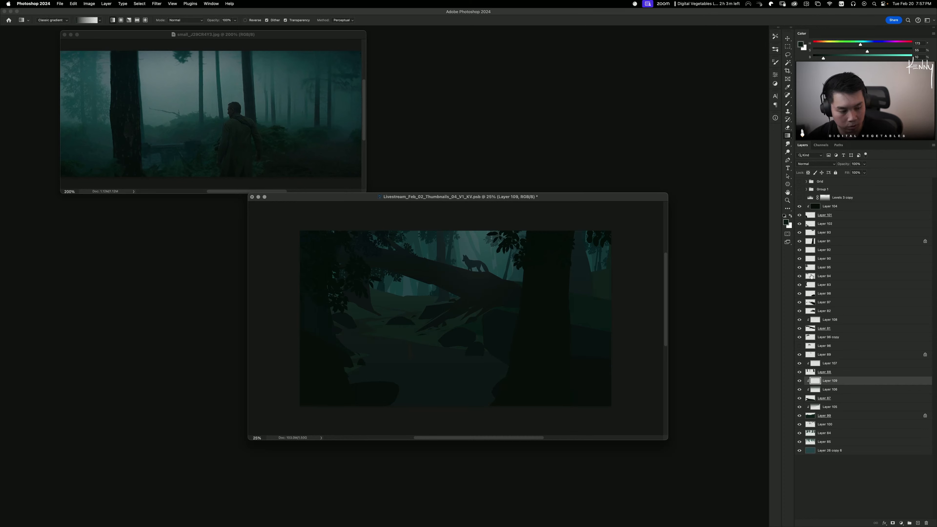
drag(829, 384, 824, 406)
alt+click(826, 402)
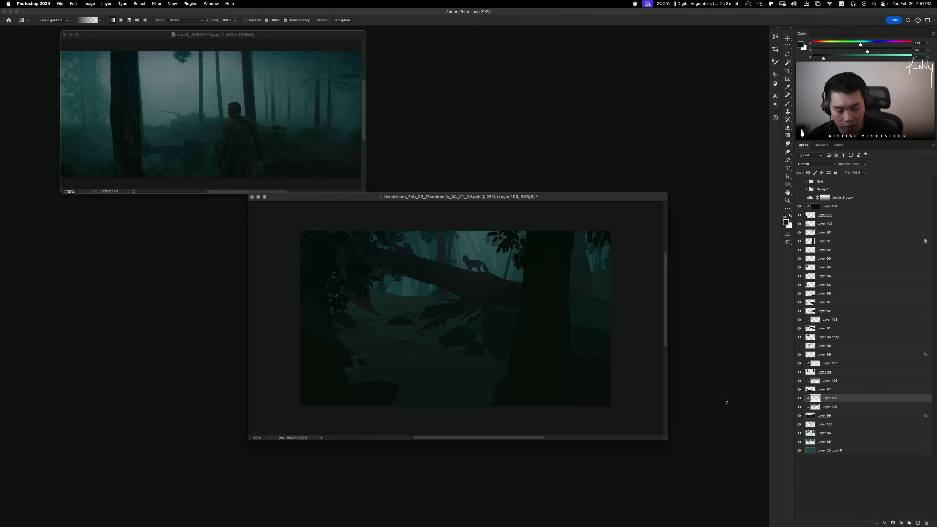
Step: Apply a shorter upward dark green gradient to the new clipped layer below Layer 87, undoing a longer first attempt
drag(434, 382, 441, 222)
key(super+z)
drag(441, 374, 442, 284)
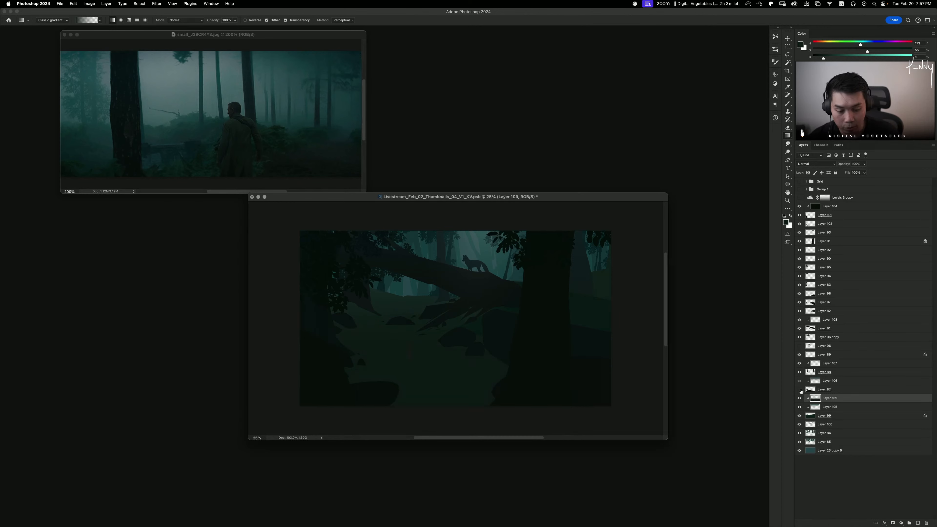
Step: Shift Layer 87's midtones with Color Balance, setting Cyan–Red to +15 and moving slightly toward yellow
click(826, 382)
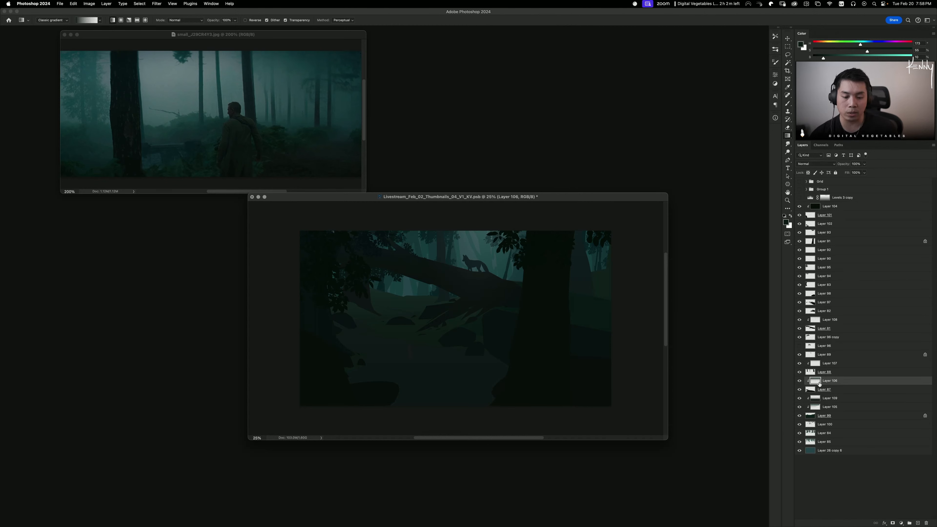
click(825, 391)
key(super+b)
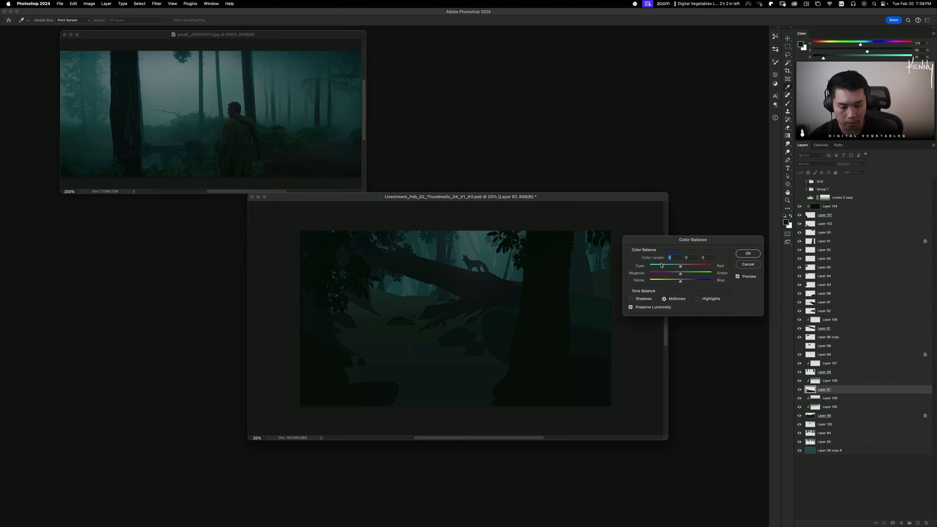
drag(681, 266, 679, 284)
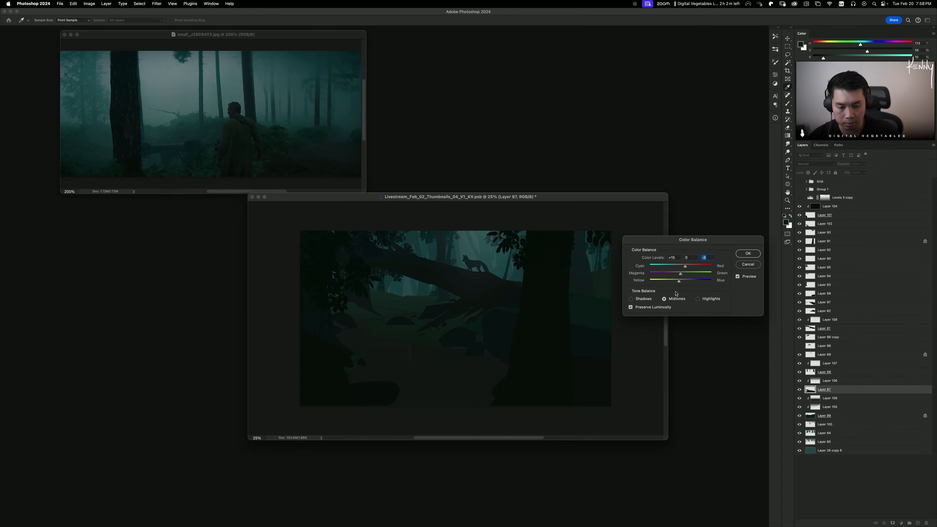
click(753, 253)
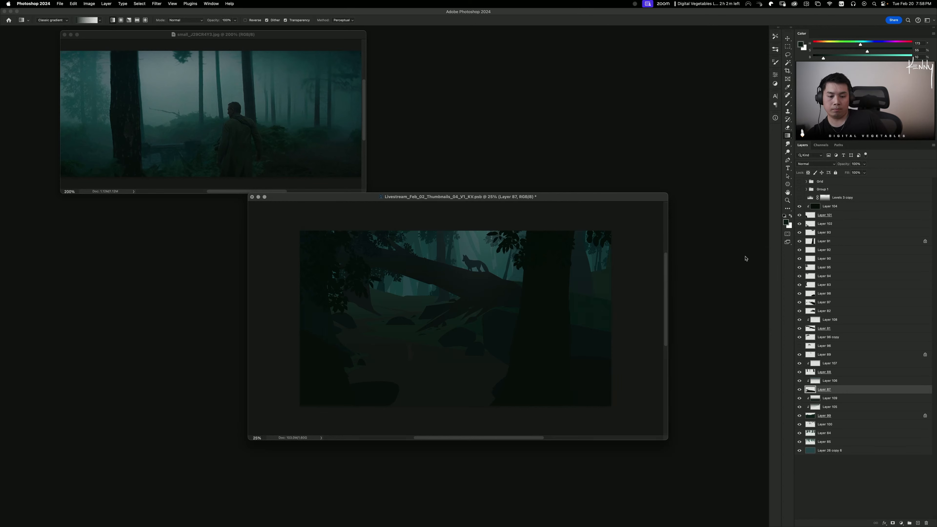
Step: Reduce Layer 87's saturation to -44 with Hue/Saturation
key(super+u)
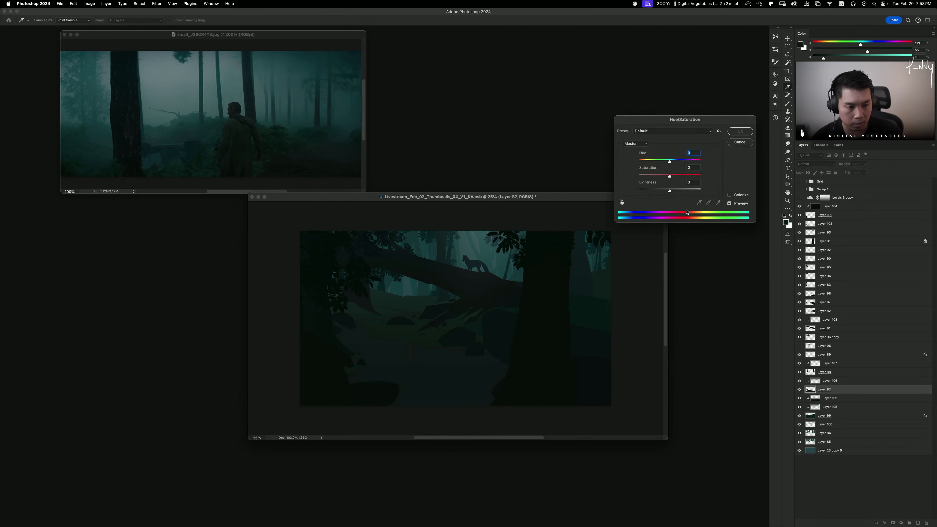
drag(670, 175, 656, 177)
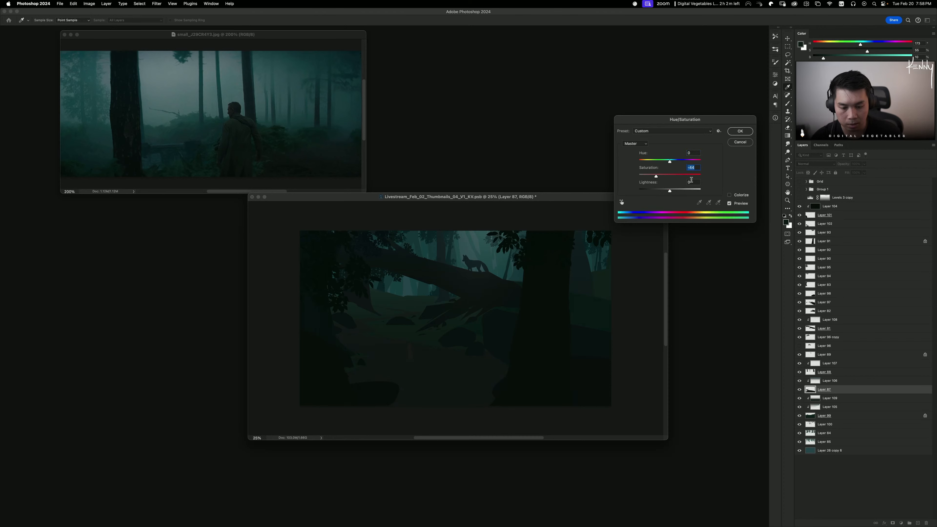
click(746, 131)
Step: Add a new layer clipped to Layer 87 and sample a very dark foreground colour for its gradient
key(super+alt+shift+n)
key(super+alt+g)
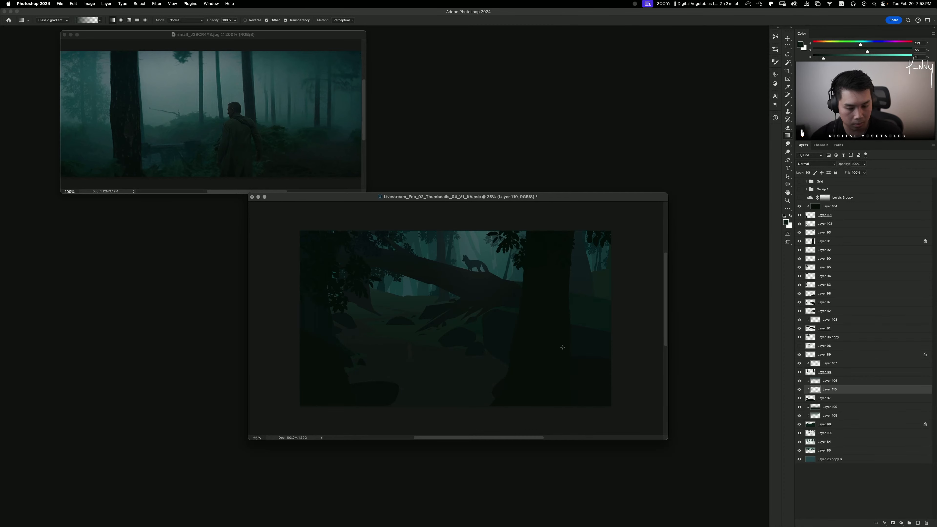
key(b)
alt+click(466, 396)
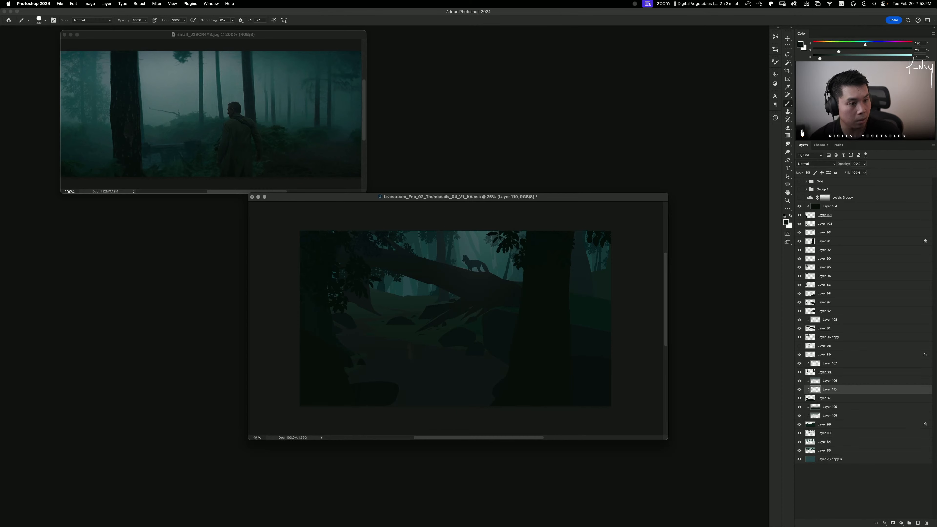
drag(820, 58, 820, 57)
key(g)
Step: Try dark warm gradients in different directions and lengths on the layer clipped to Layer 87, finishing with a short upward one
drag(446, 258, 454, 406)
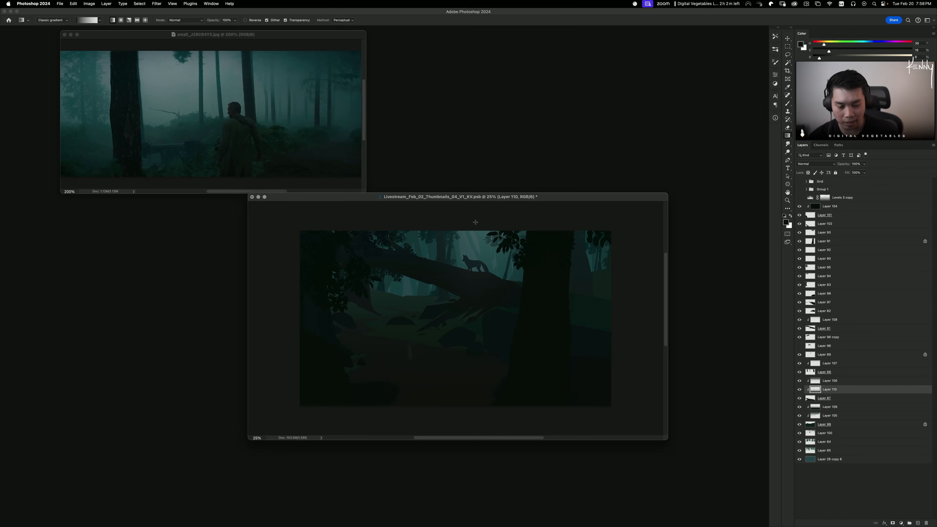
key(super+minus)
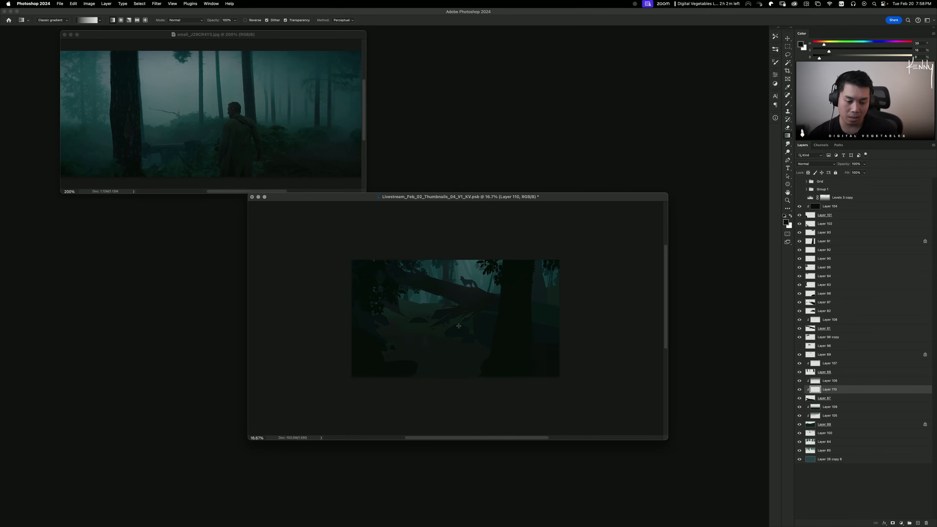
drag(465, 376, 443, 233)
key(super+z)
drag(459, 407, 456, 226)
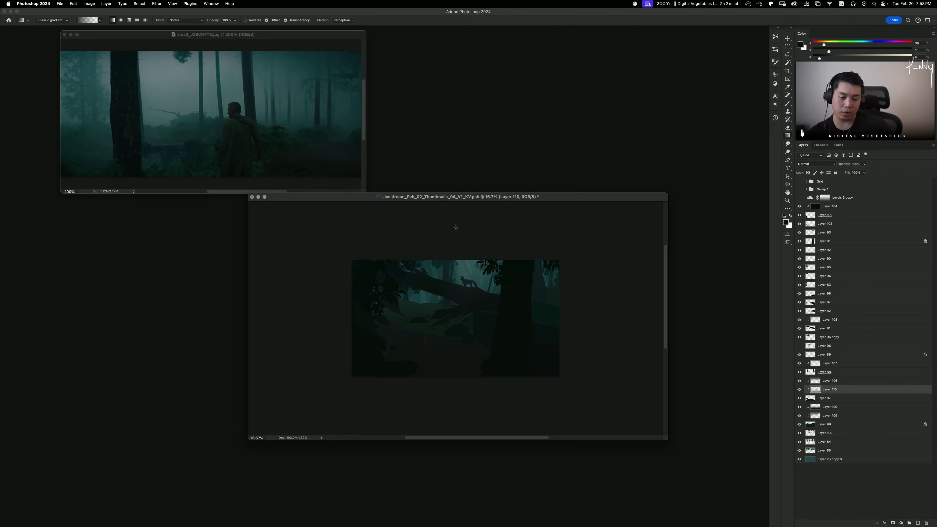
key(super+plus)
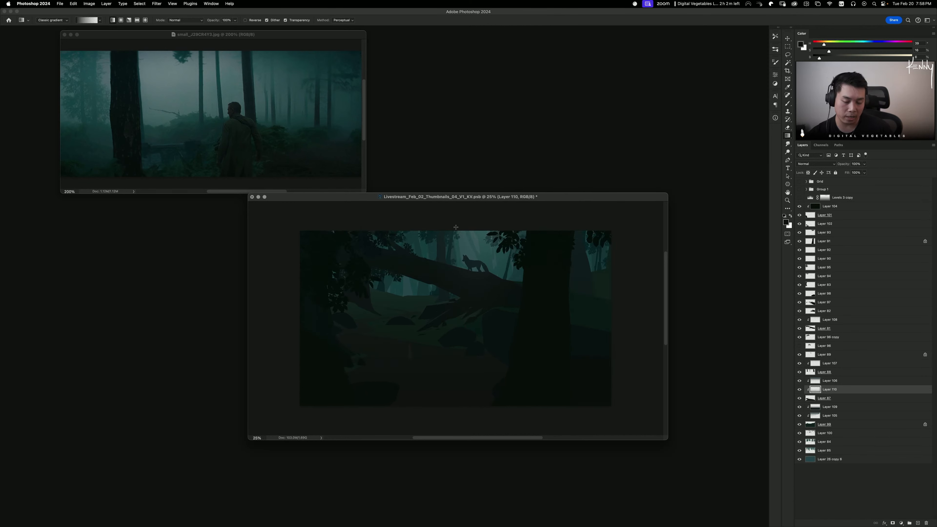
drag(452, 423, 453, 322)
key(super+minus)
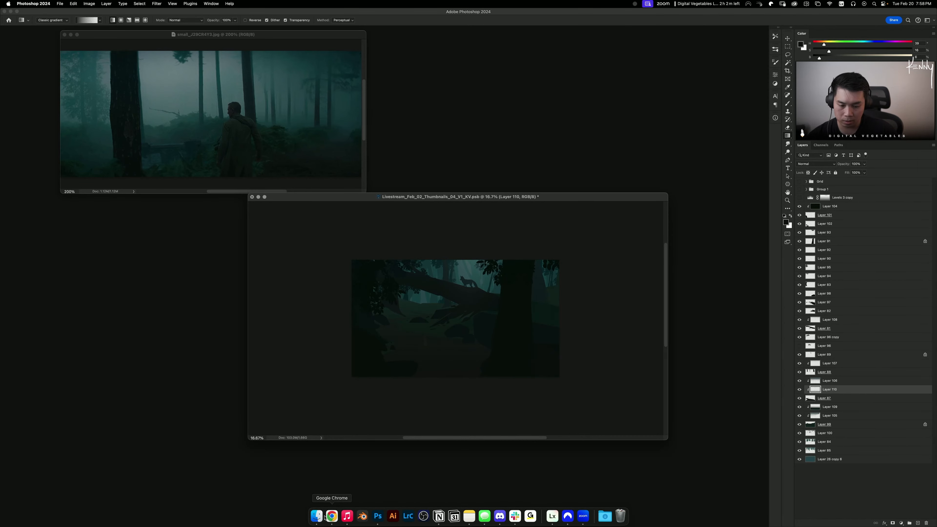
Step: Switch to Finder and open Livestream_Feb_02_Thumbnails_03_V1_KV.psb alongside the current thumbnail
mouse_move(339, 196)
mouse_down()
mouse_move(371, 200)
mouse_move(345, 204)
mouse_up()
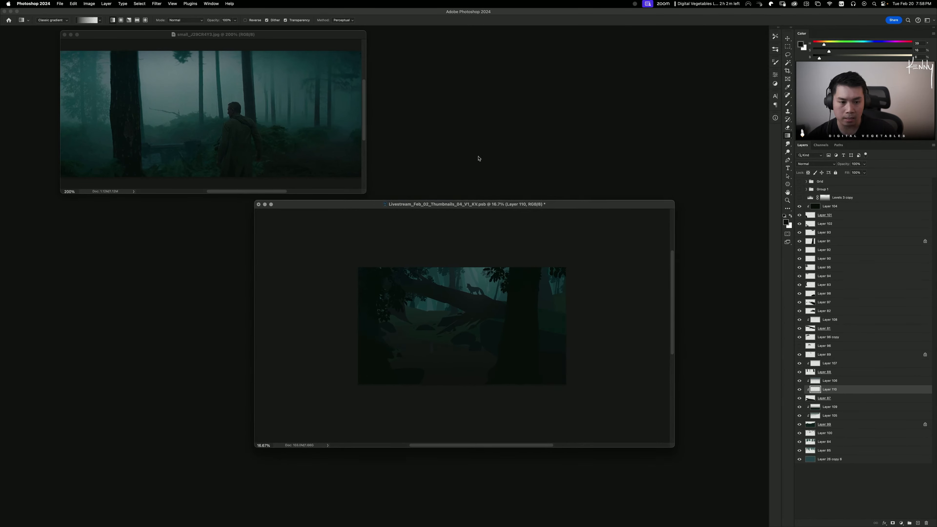
key(ctrl+Tab)
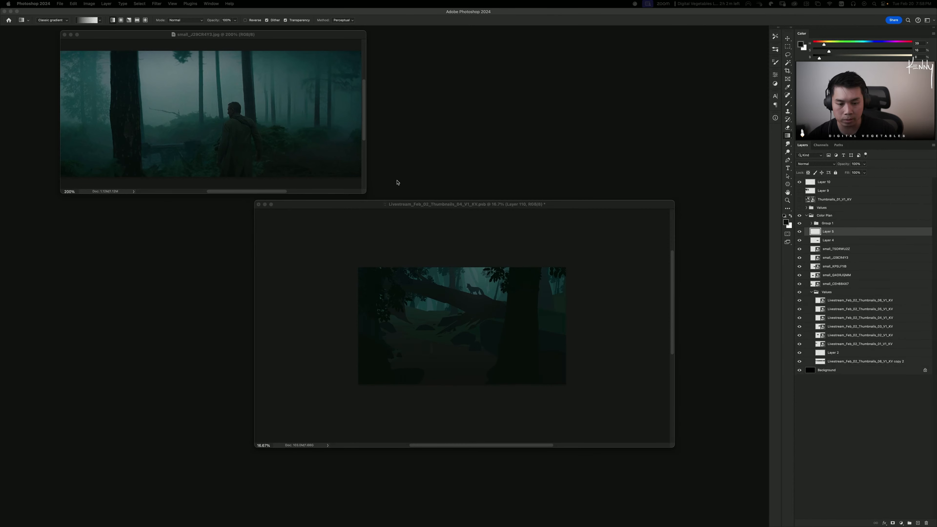
drag(352, 204, 331, 198)
click(317, 516)
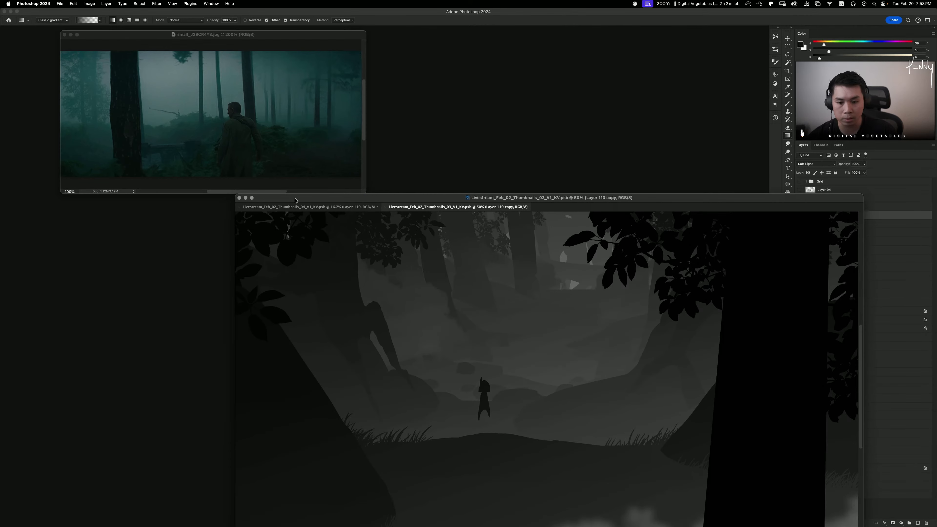
Step: Save Livestream_Feb_02_Thumbnails_04_V1_KV.psb, and return to the 03 thumbnail at 33.3% zoom with its window clear of the reference
click(295, 206)
key(super+s)
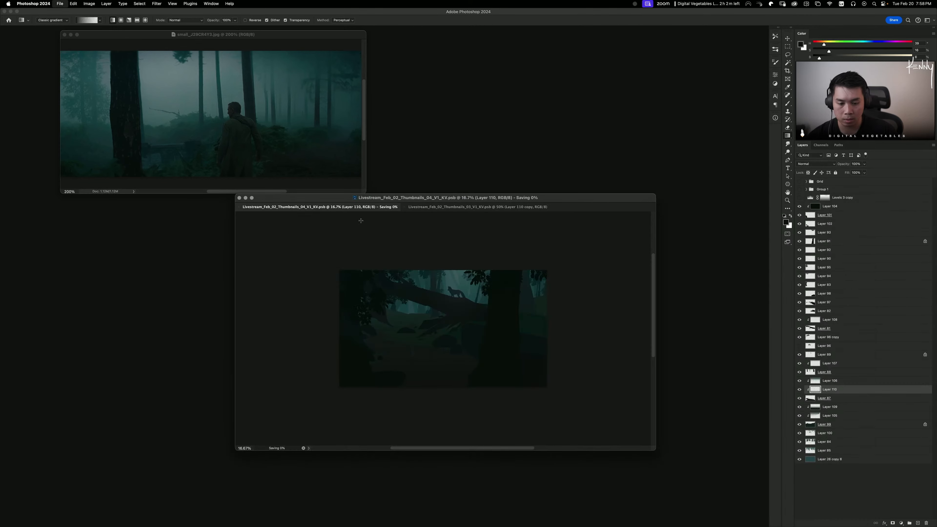
click(439, 207)
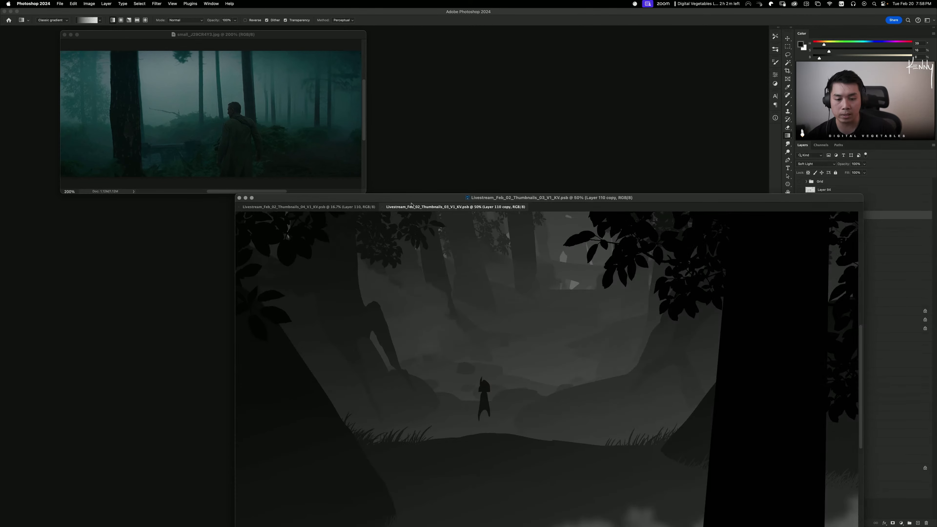
drag(438, 209, 342, 155)
key(super+minus)
key(super+minus)
key(super+equal)
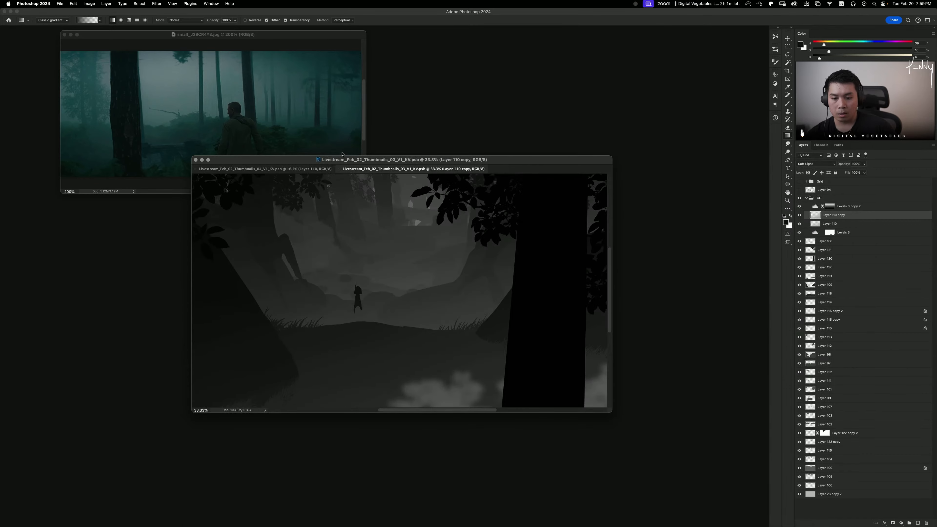
drag(324, 159, 385, 179)
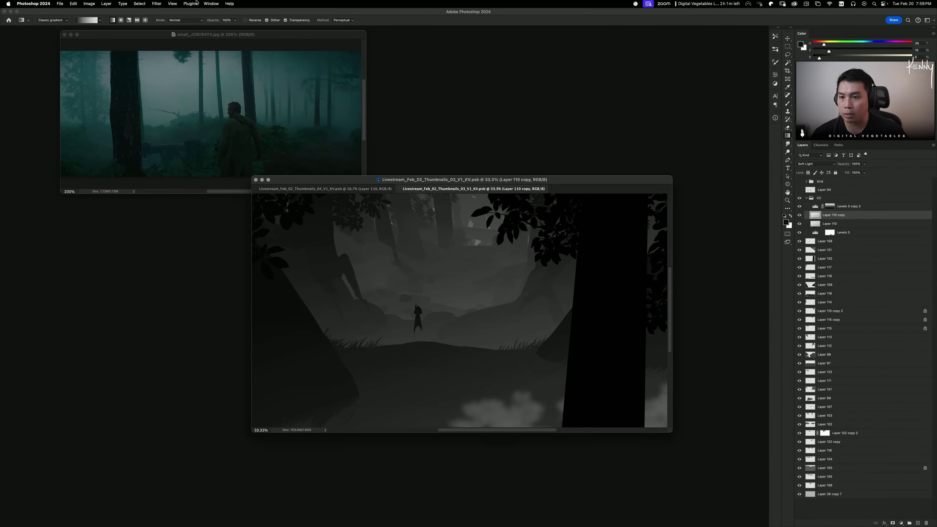
Step: Collapse the CC group and add a new empty layer directly above it
click(807, 198)
key(super+shift+n)
key(Return)
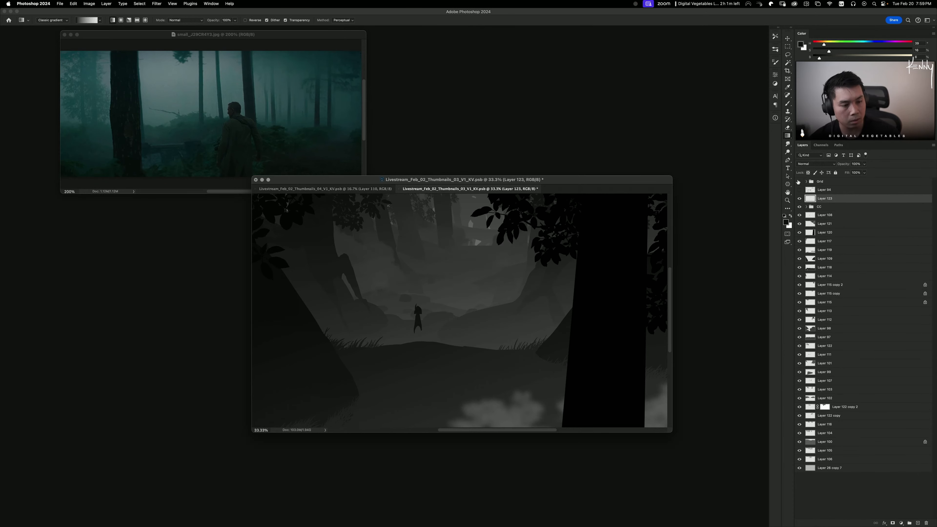
click(157, 3)
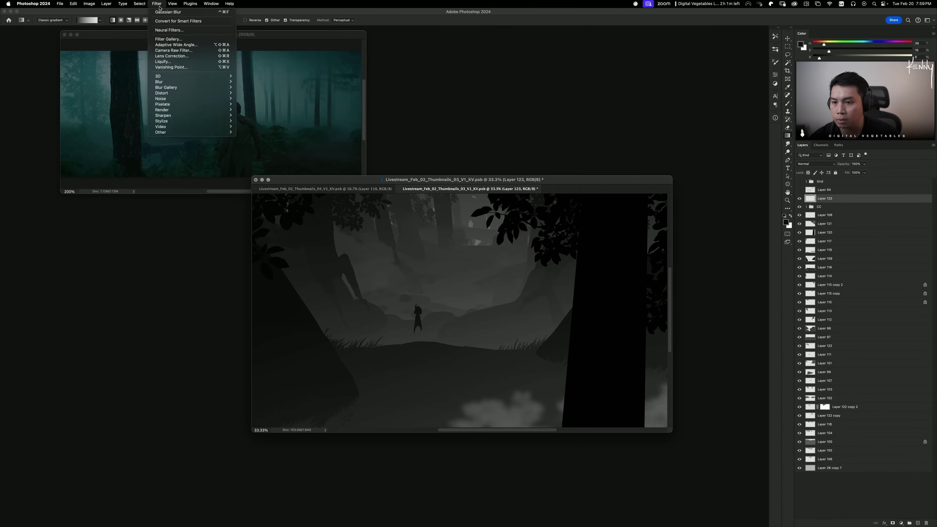
click(901, 523)
click(901, 522)
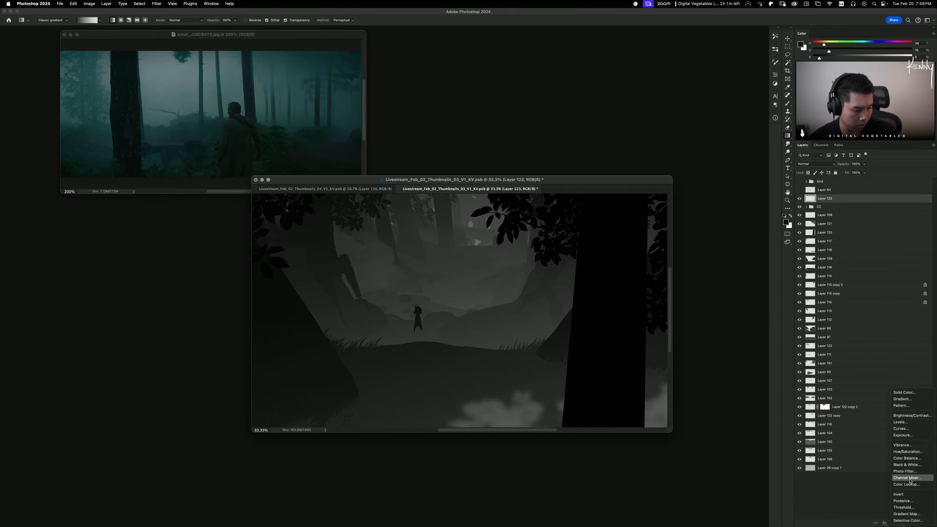
scroll(911, 476, down, 2)
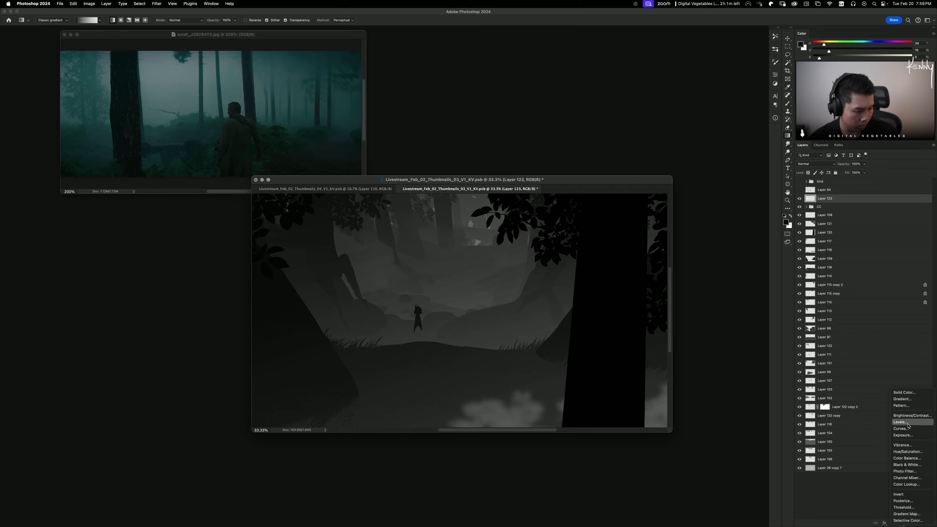
click(909, 399)
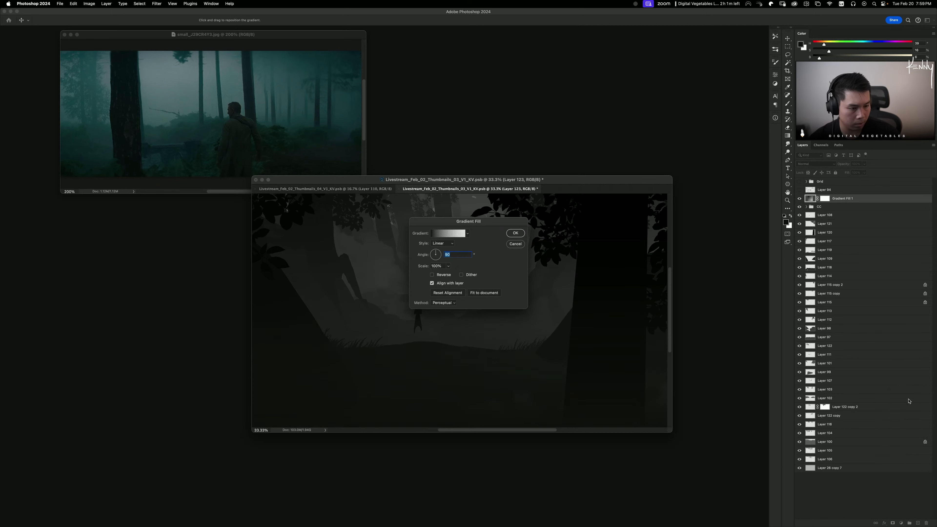
click(514, 245)
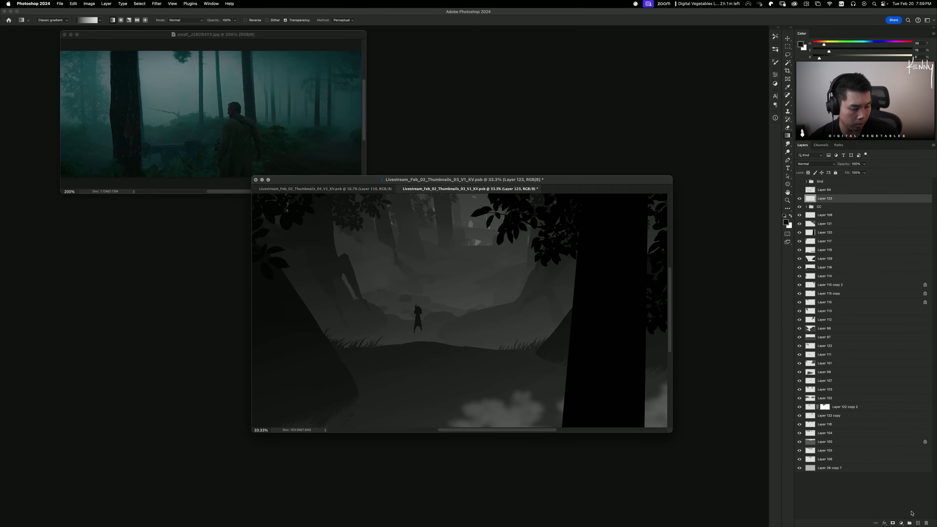
Step: Add a Gradient Map adjustment above the new layer and open its gradient for editing, keeping the editor clear of the film reference
click(902, 523)
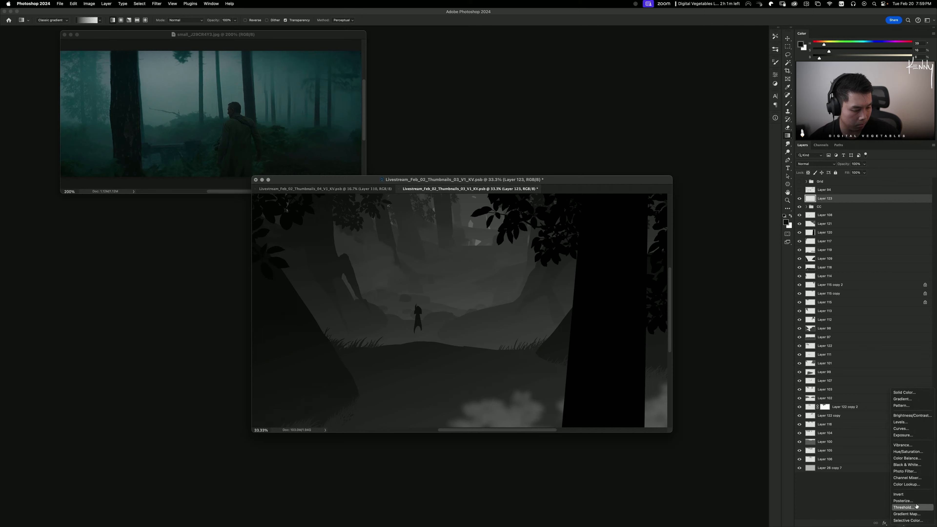
click(912, 514)
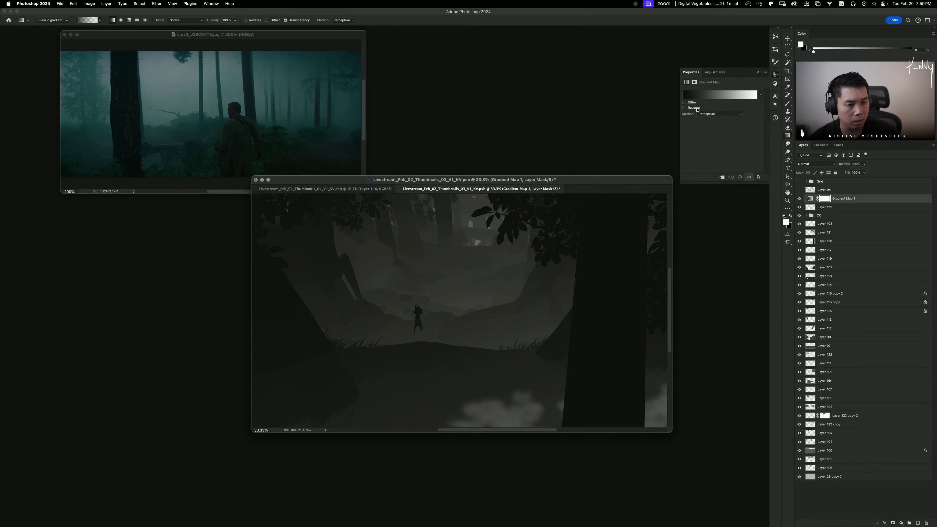
click(705, 97)
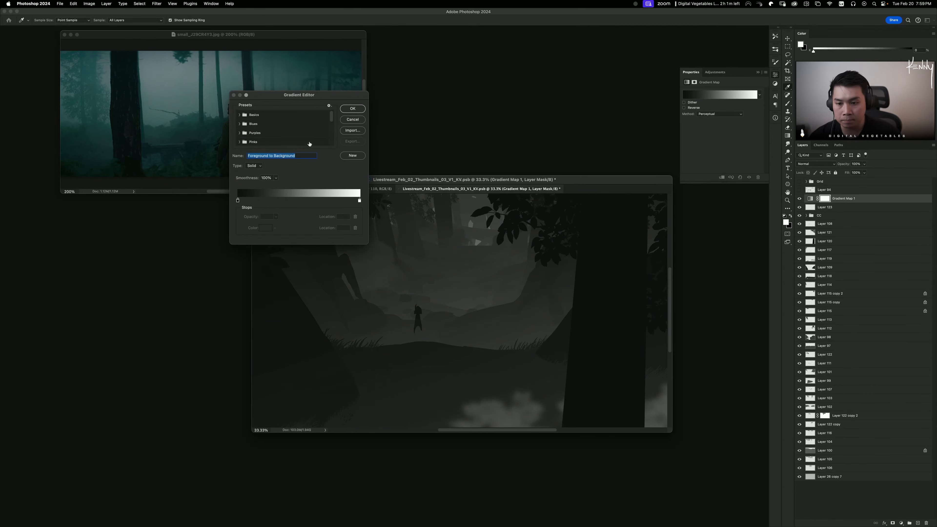
drag(299, 95, 494, 94)
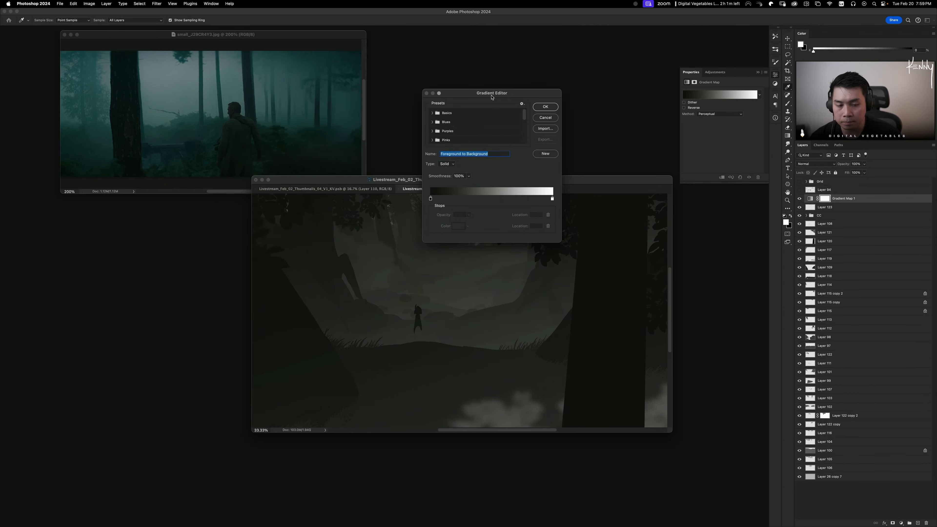
Step: Set the gradient map's dark end stop to a very dark teal, #000e12
click(431, 199)
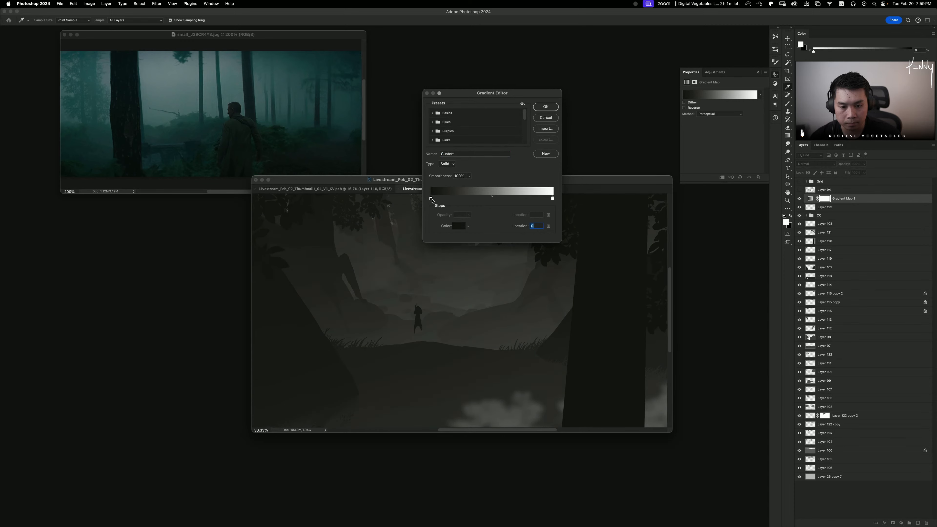
click(458, 226)
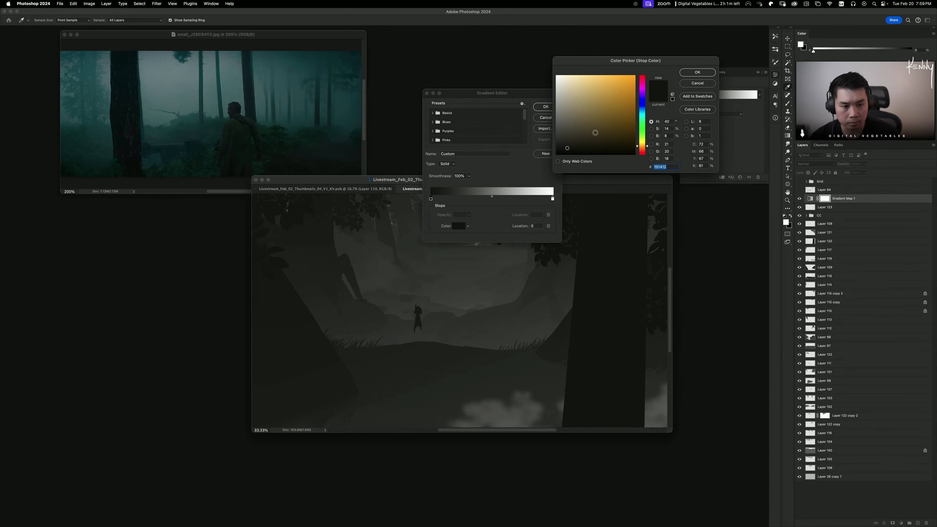
click(614, 98)
drag(620, 93, 569, 145)
click(642, 96)
mouse_move(642, 100)
mouse_down()
mouse_move(645, 108)
mouse_move(645, 100)
mouse_up()
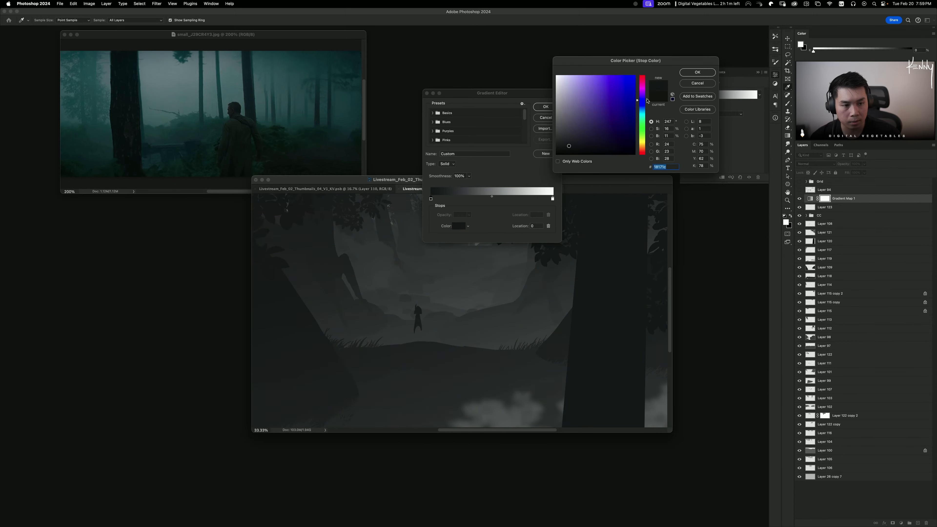
click(584, 149)
mouse_move(584, 148)
mouse_down()
mouse_move(610, 143)
mouse_move(596, 150)
mouse_move(611, 150)
mouse_move(614, 136)
mouse_up()
click(648, 106)
drag(647, 107, 648, 111)
mouse_move(614, 139)
mouse_down()
mouse_move(617, 149)
mouse_move(634, 149)
mouse_up()
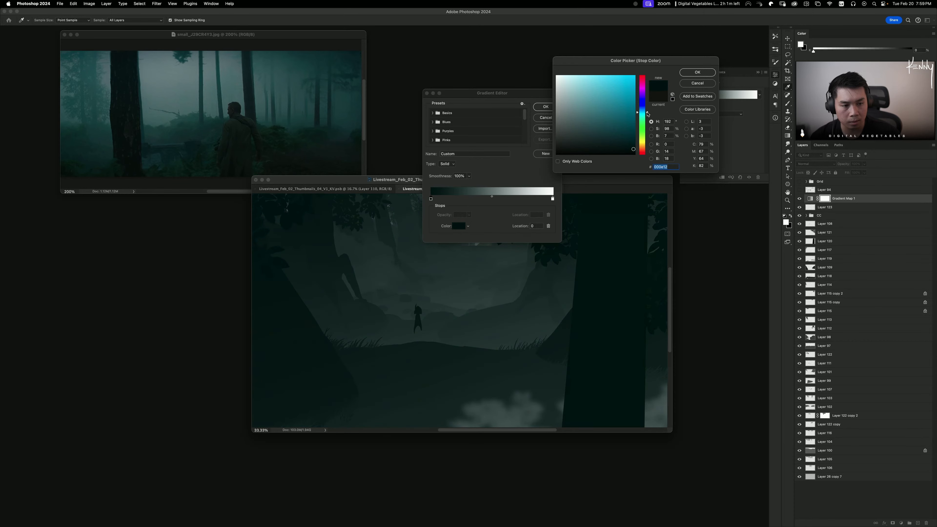
drag(647, 112, 648, 114)
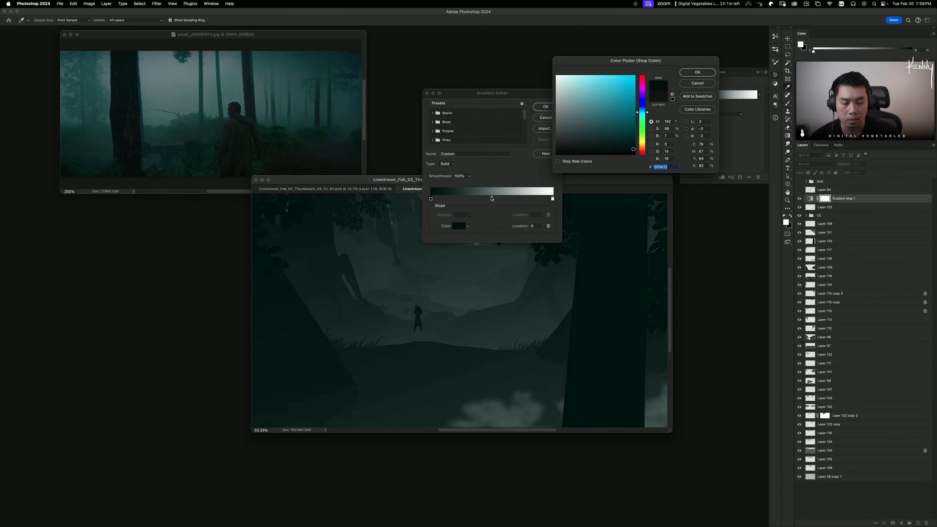
key(Return)
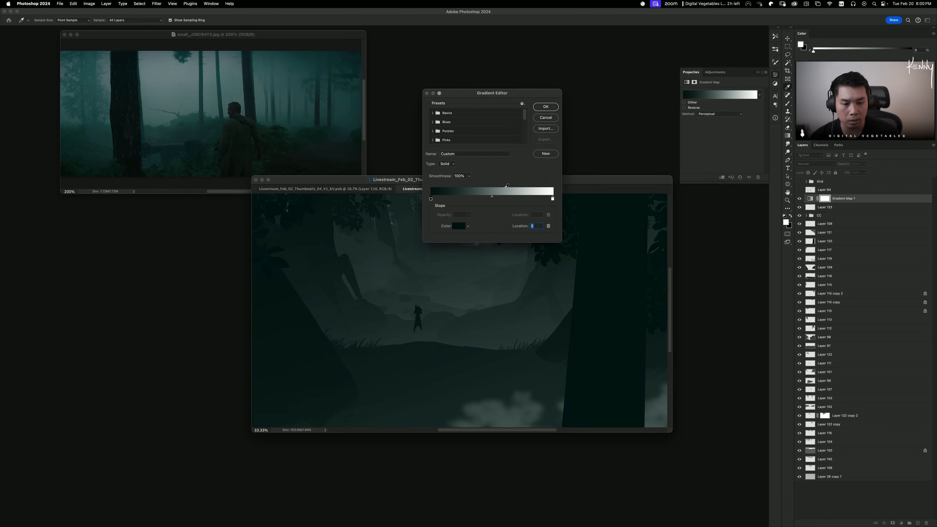
Step: Try an extra dark teal colour stop at 20%, 40% and 30% along the gradient, removing it each time
click(458, 199)
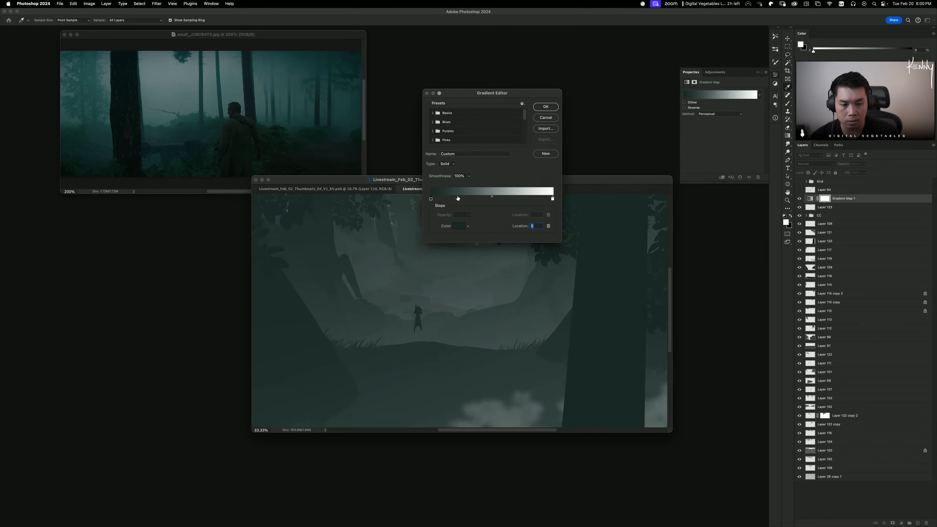
key(super+z)
click(455, 198)
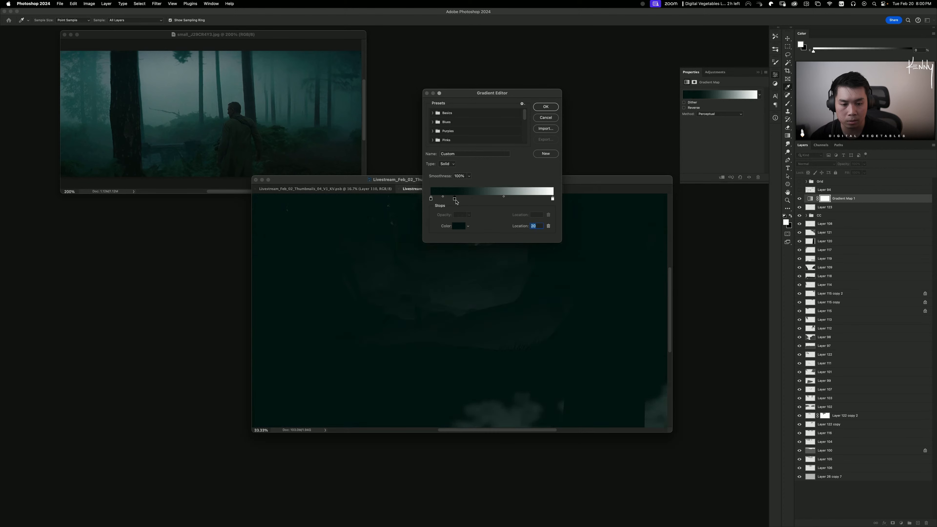
text(40)
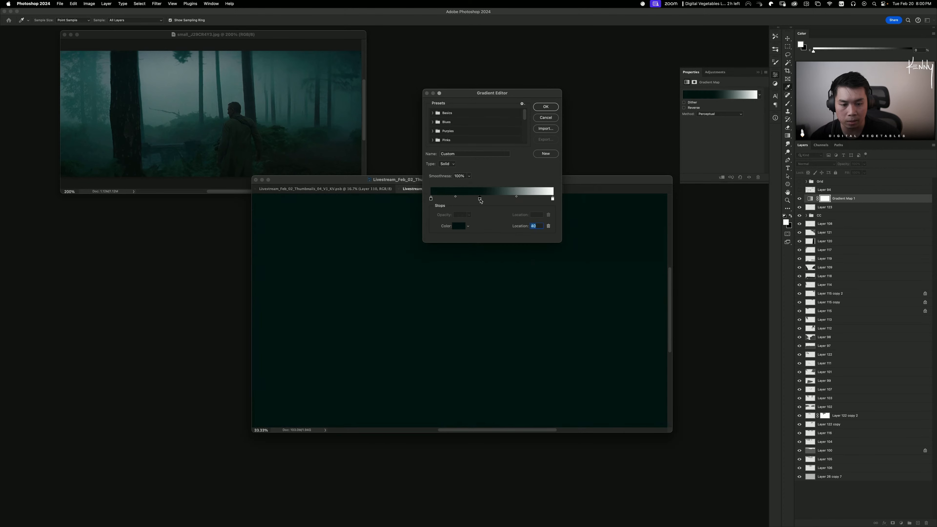
key(super+z)
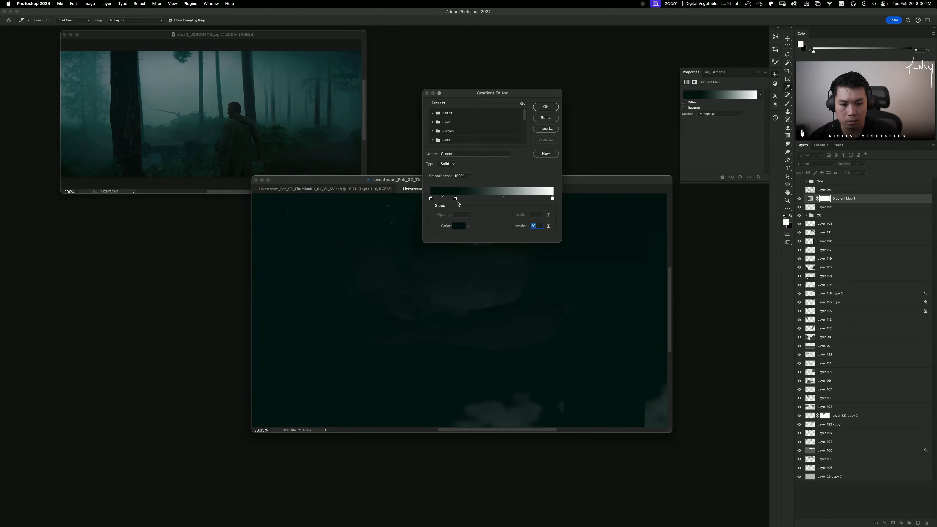
key(super+z)
key(super+z)
key(super+z)
key(super+z)
key(super+z)
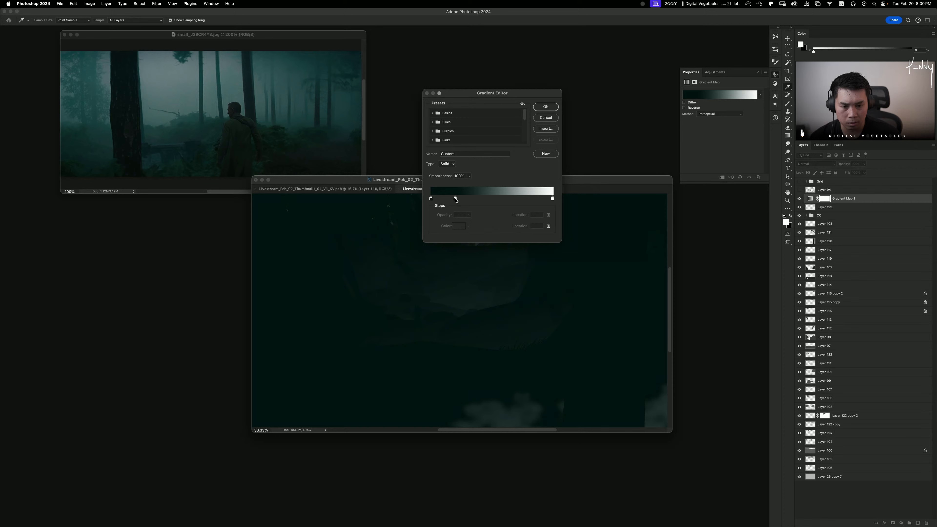
drag(455, 200, 458, 218)
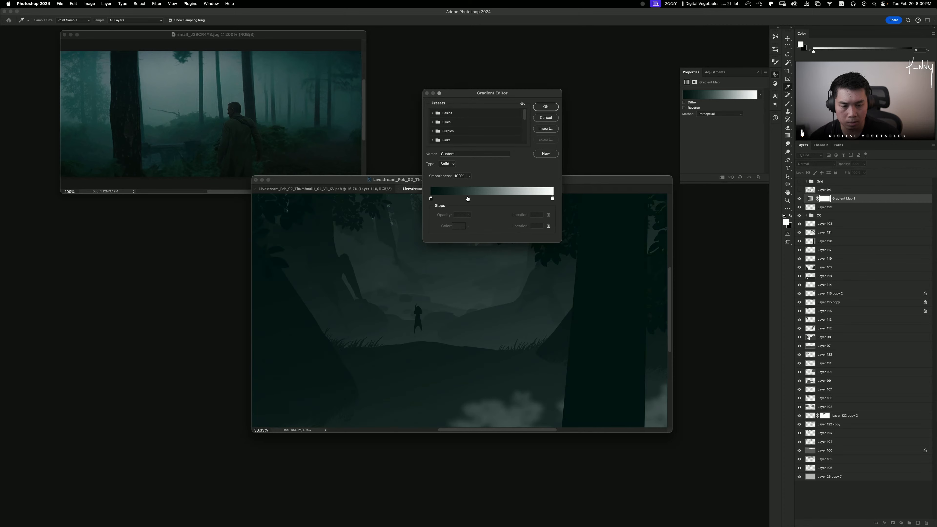
click(467, 199)
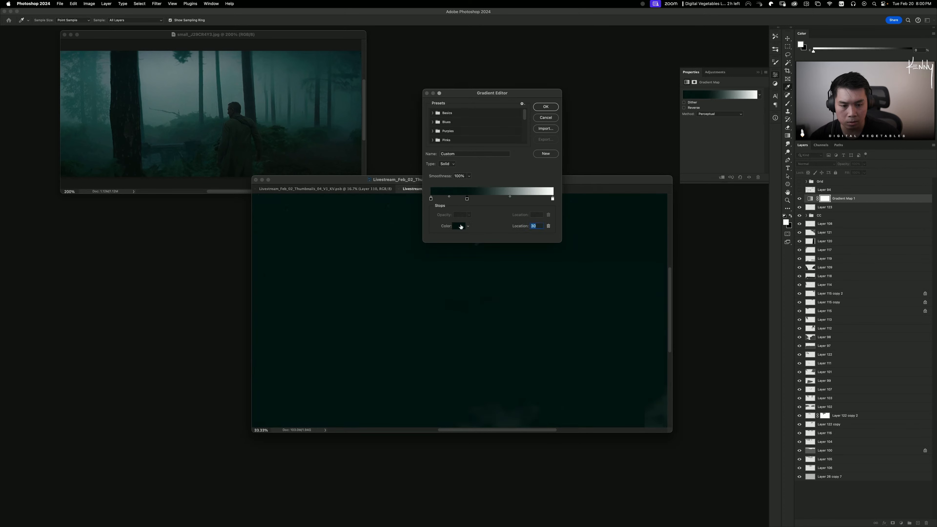
drag(466, 199, 460, 227)
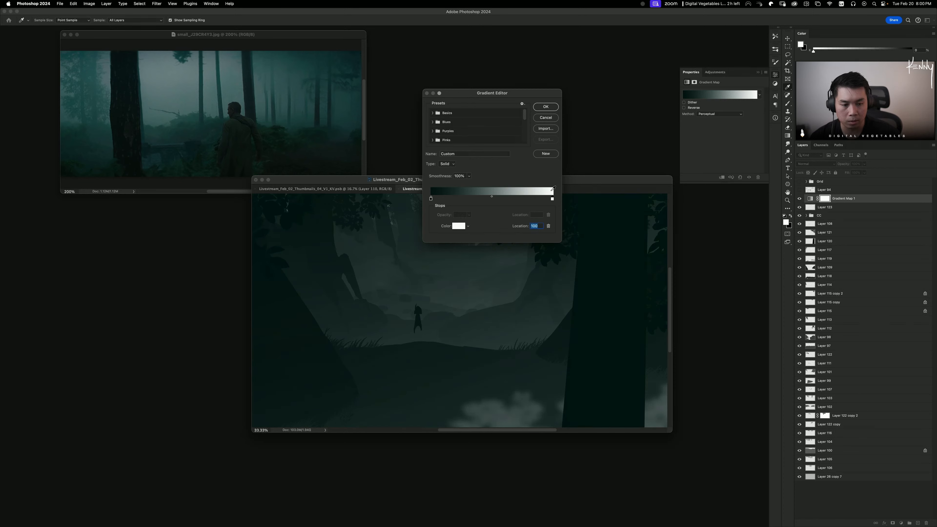
Step: Set the gradient map's light end stop to a pale cyan, #aae8fa
double_click(552, 199)
mouse_move(610, 114)
mouse_down()
mouse_move(673, 49)
mouse_move(636, 81)
mouse_up()
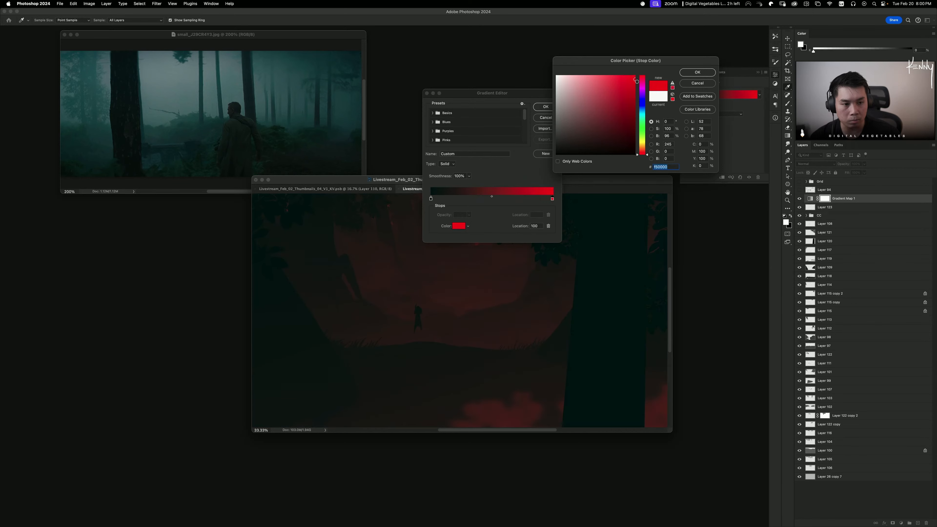
click(642, 114)
drag(643, 115, 646, 107)
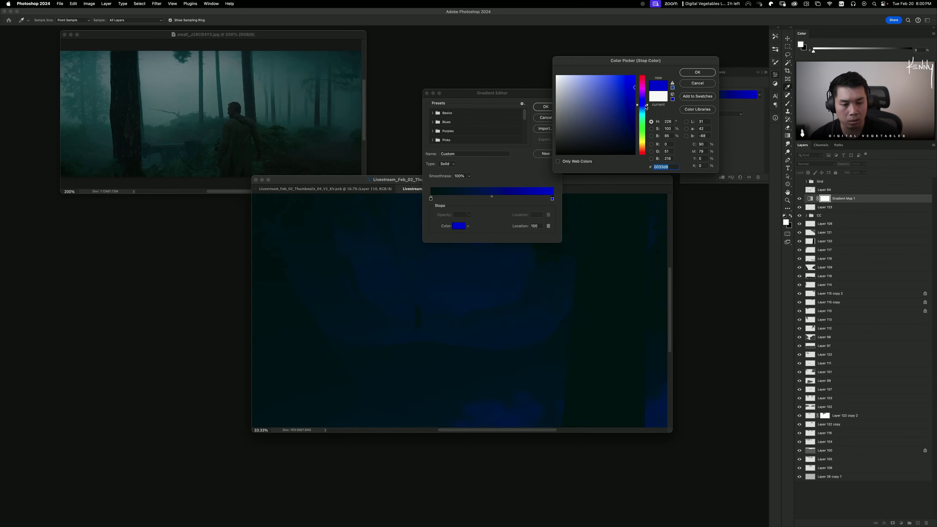
click(644, 112)
click(631, 90)
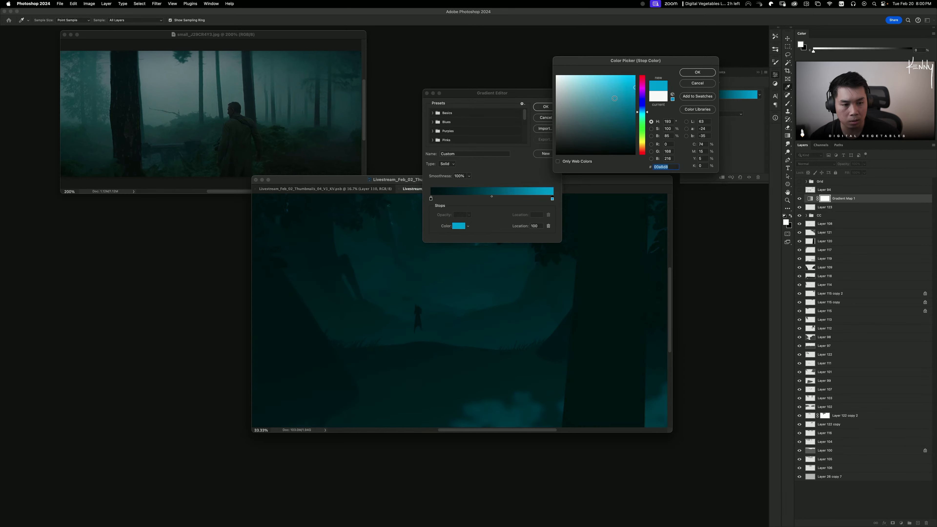
mouse_move(631, 90)
mouse_down()
mouse_move(632, 75)
mouse_move(582, 77)
mouse_up()
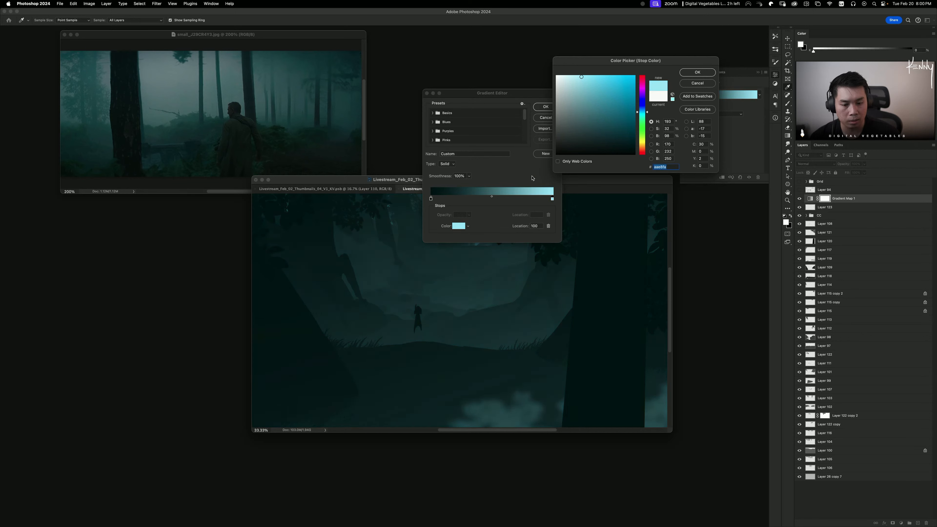
click(706, 72)
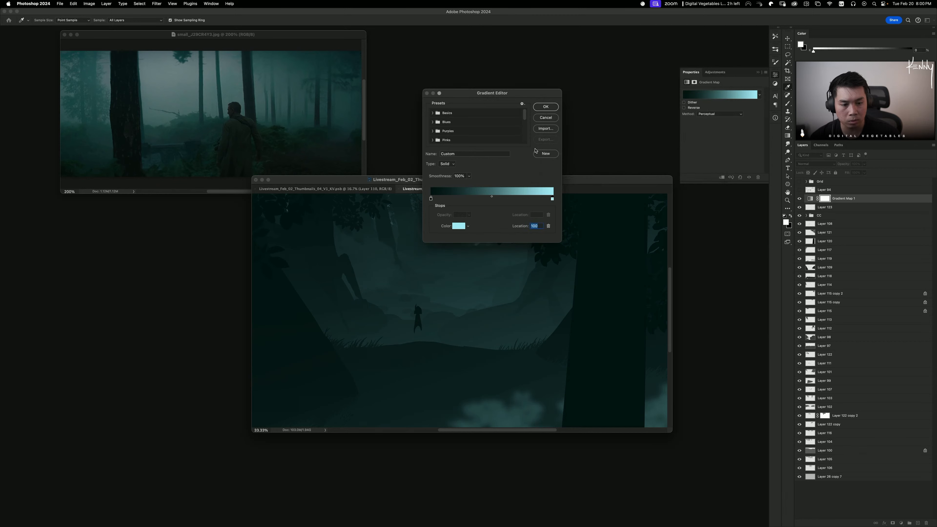
Step: Resample the light end stop as muted teal from the gradient, and add a stop at 64% recoloured to a muted mid green
click(512, 191)
click(510, 200)
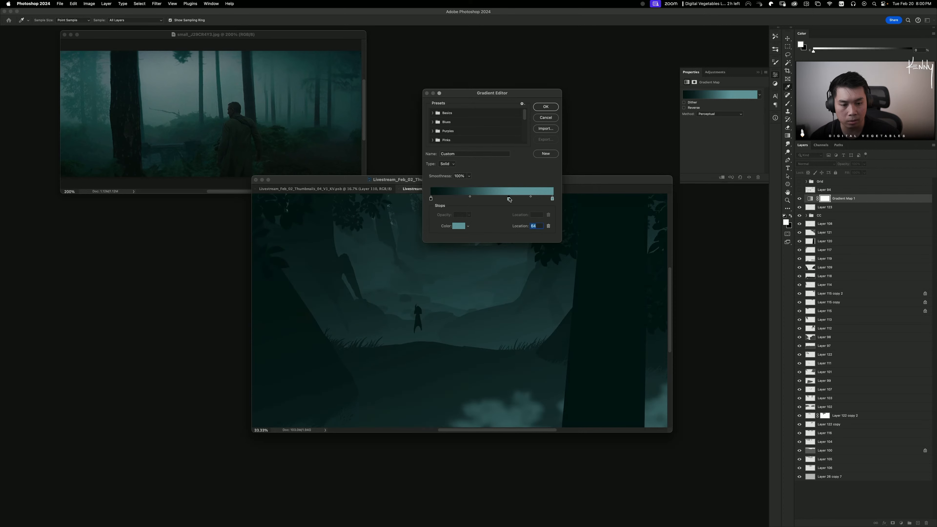
double_click(508, 199)
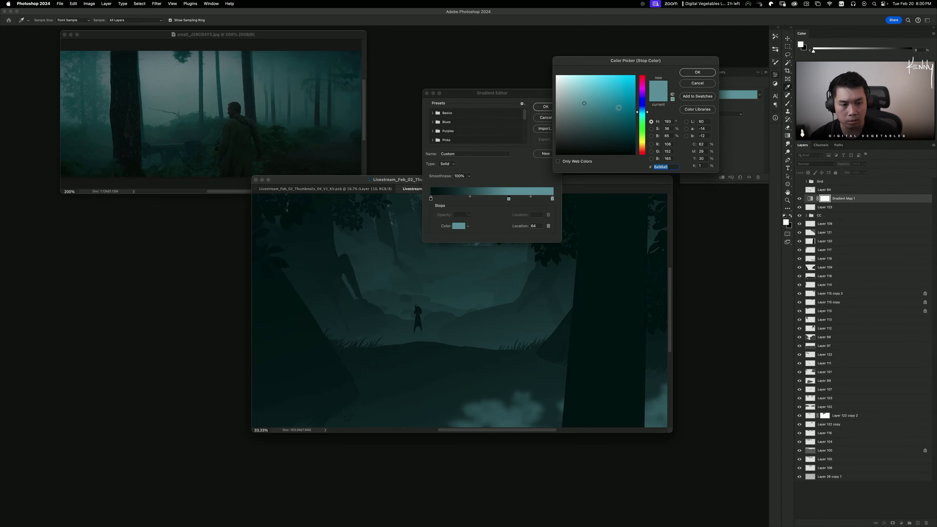
click(645, 118)
drag(646, 120, 646, 123)
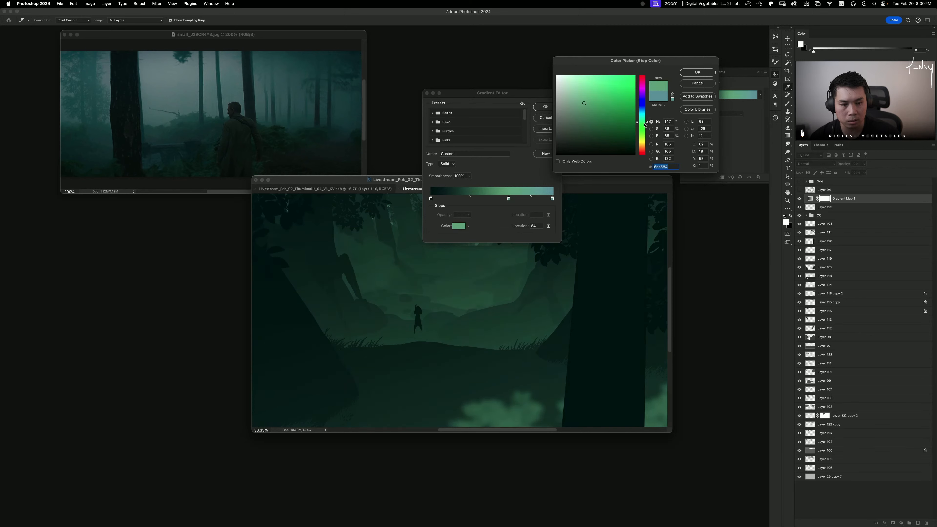
click(594, 104)
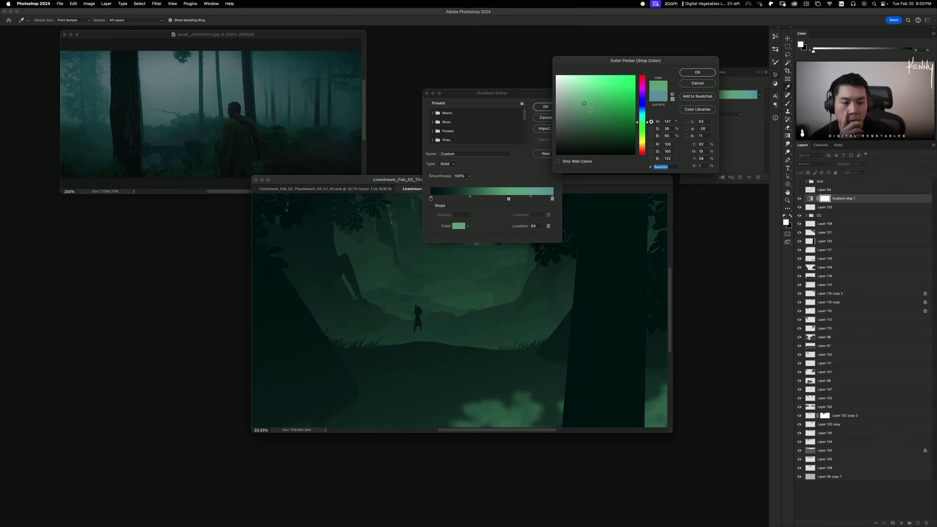
drag(594, 104, 592, 120)
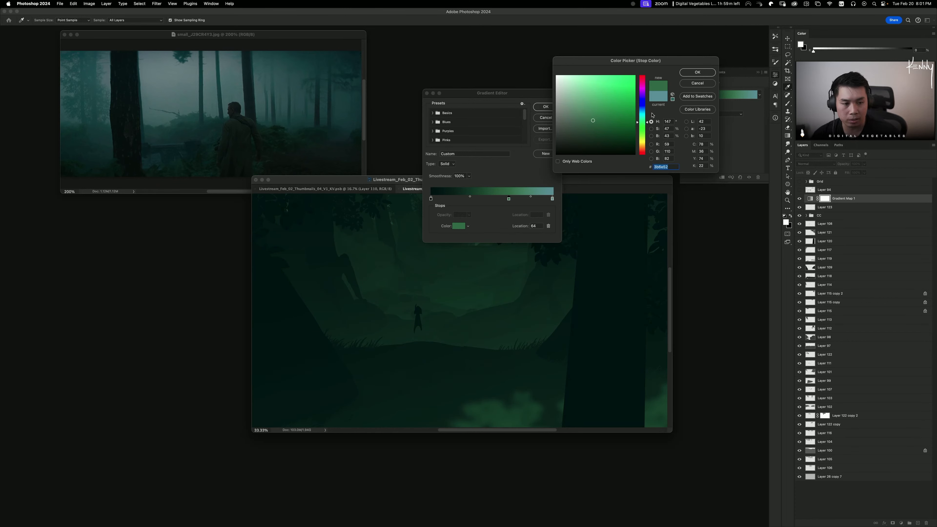
drag(592, 120, 585, 115)
click(697, 70)
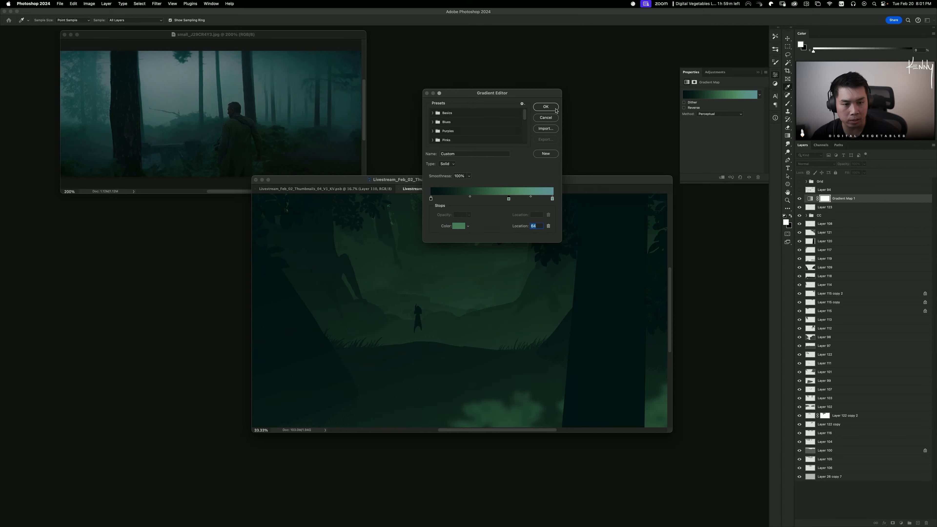
Step: Accept the edited gradient and try the Multiply blend mode on the Gradient Map 1 layer
click(546, 107)
click(816, 164)
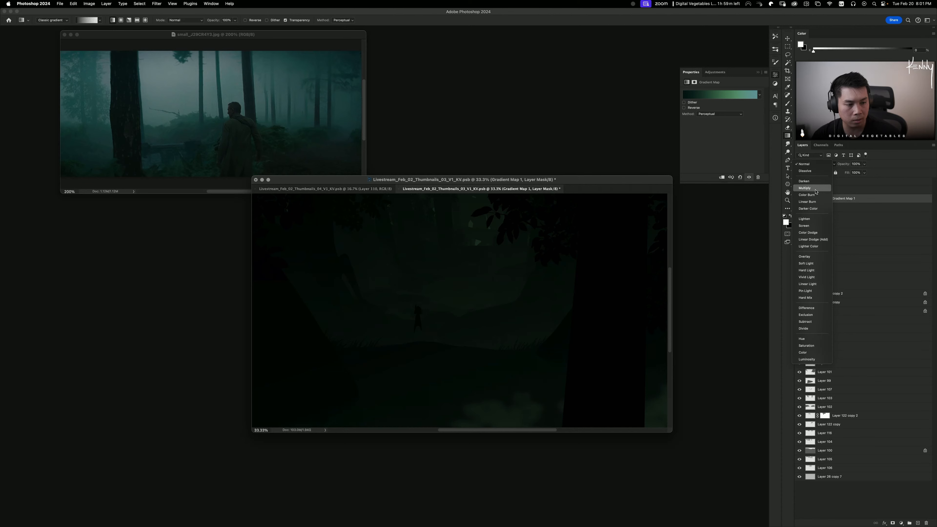
click(816, 190)
click(799, 199)
click(799, 198)
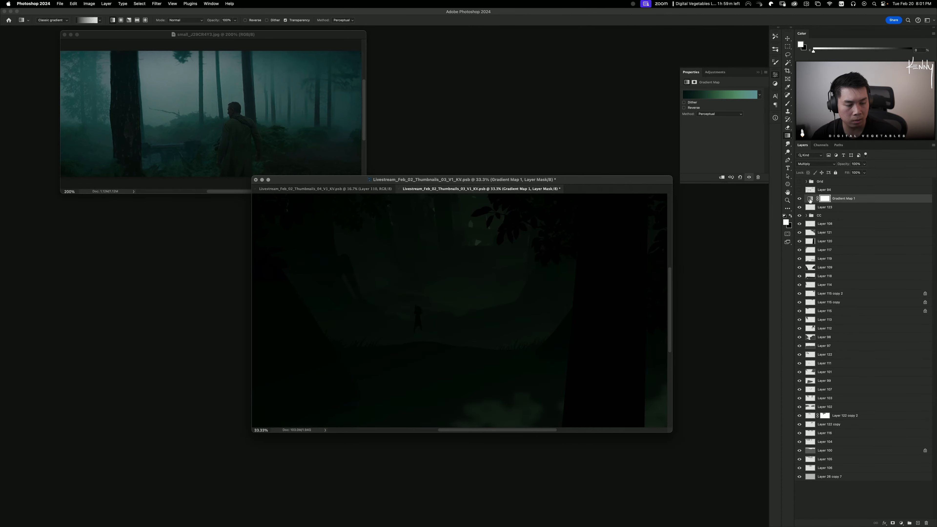
Step: Set the Gradient Map 1 layer's blend mode to Overlay
click(810, 198)
click(809, 165)
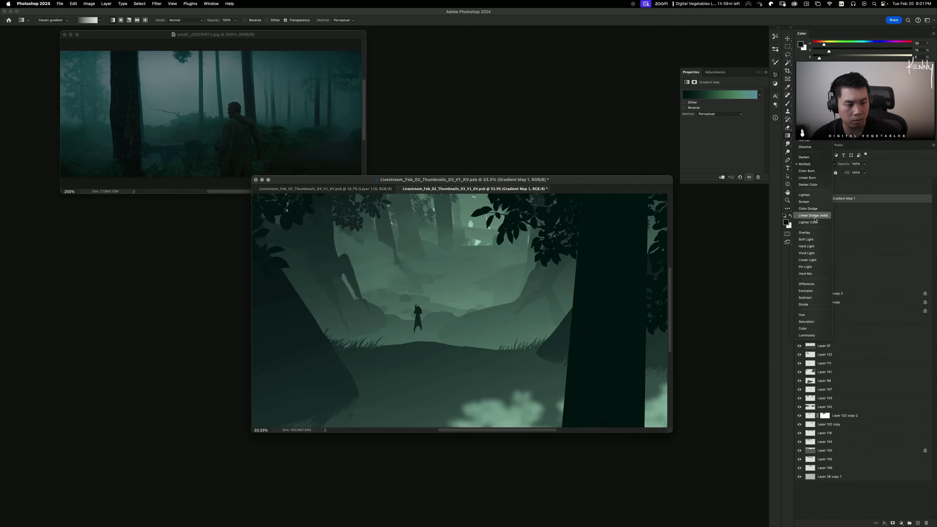
click(809, 232)
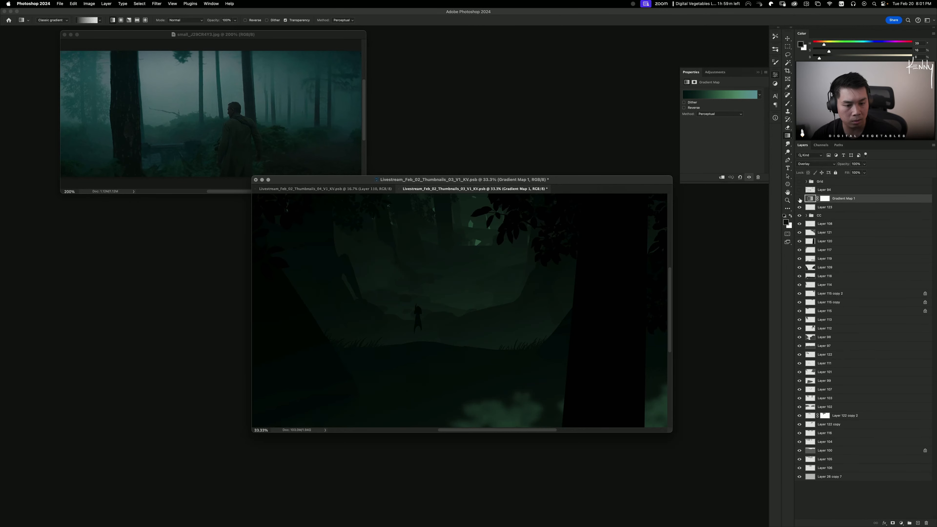
Step: Compare the forest scene with and without the Gradient Map 1 adjustment by repeatedly toggling its visibility
click(800, 198)
click(799, 198)
click(799, 198)
click(799, 199)
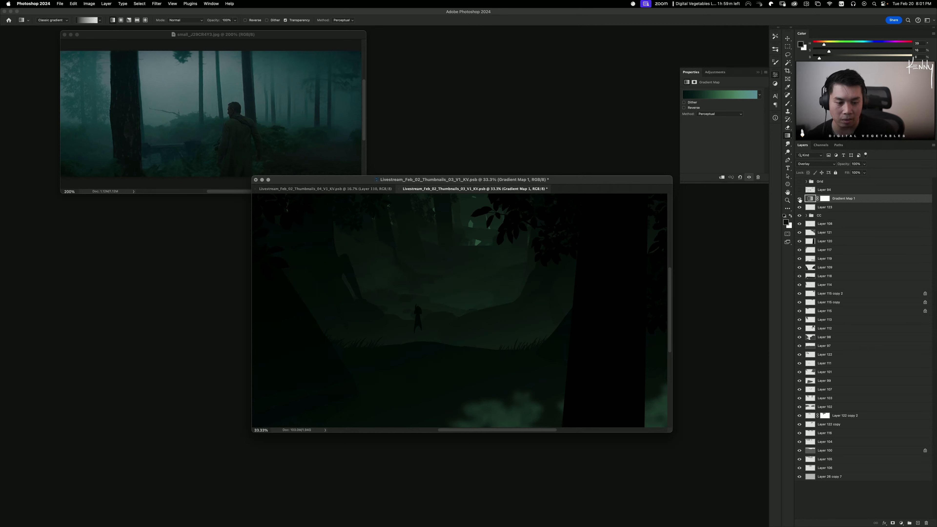
click(799, 198)
click(799, 199)
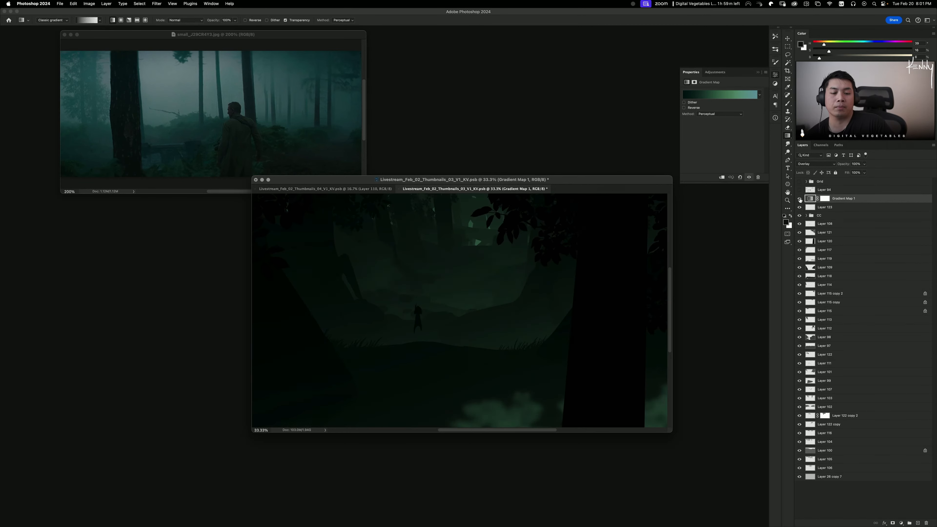
click(799, 198)
click(799, 198)
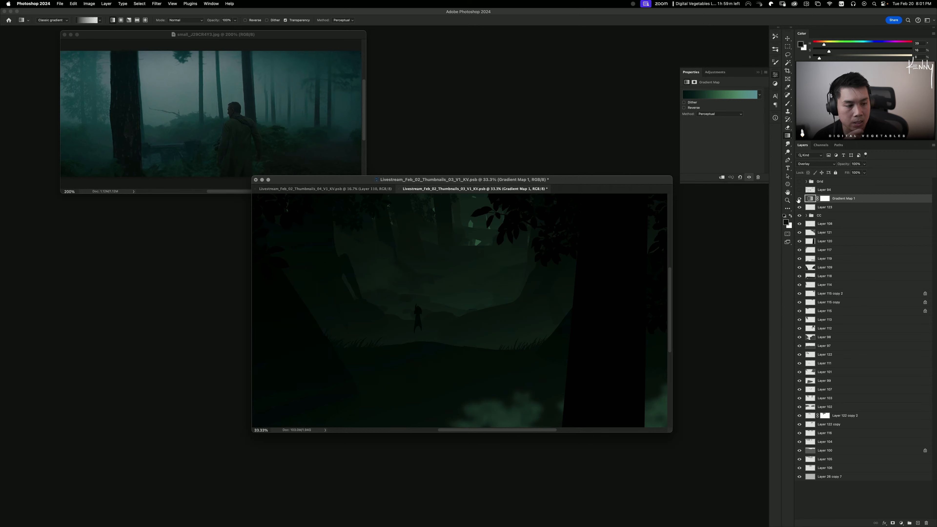
click(800, 199)
click(798, 199)
click(798, 199)
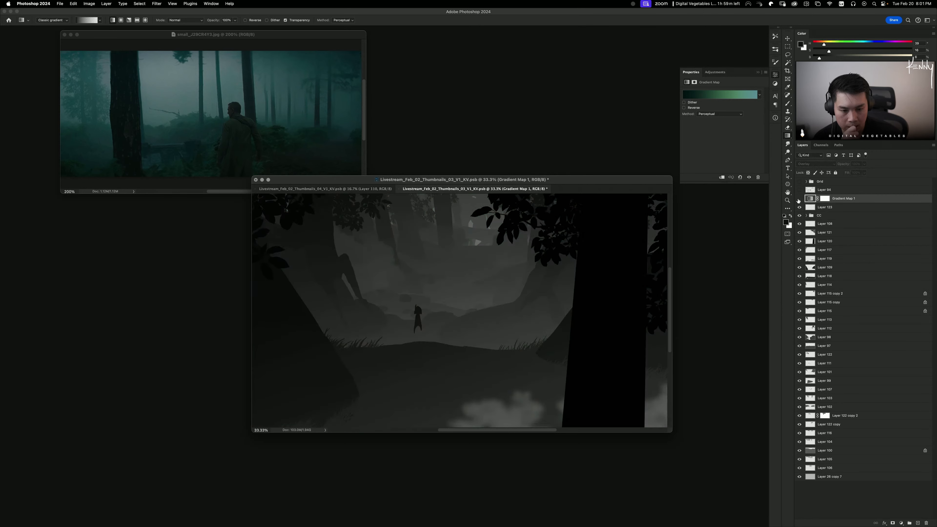
click(798, 199)
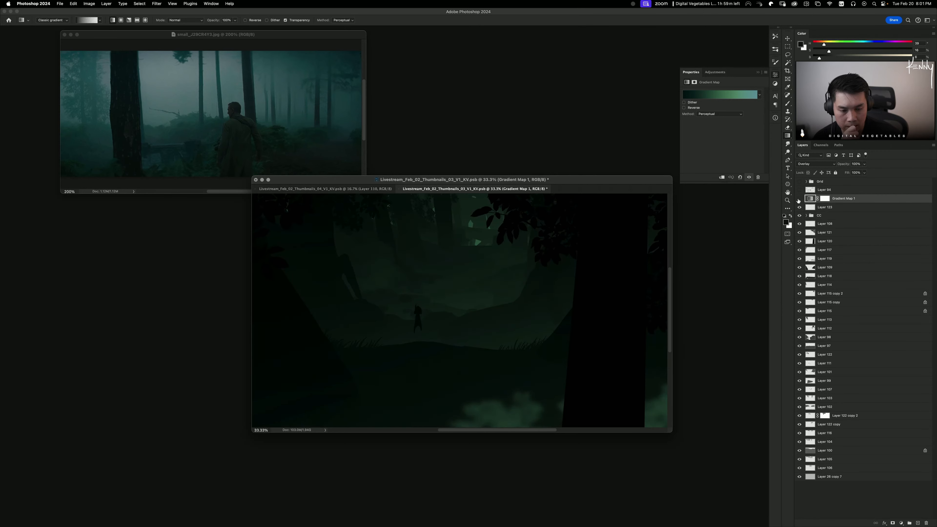
click(799, 198)
click(799, 198)
click(799, 199)
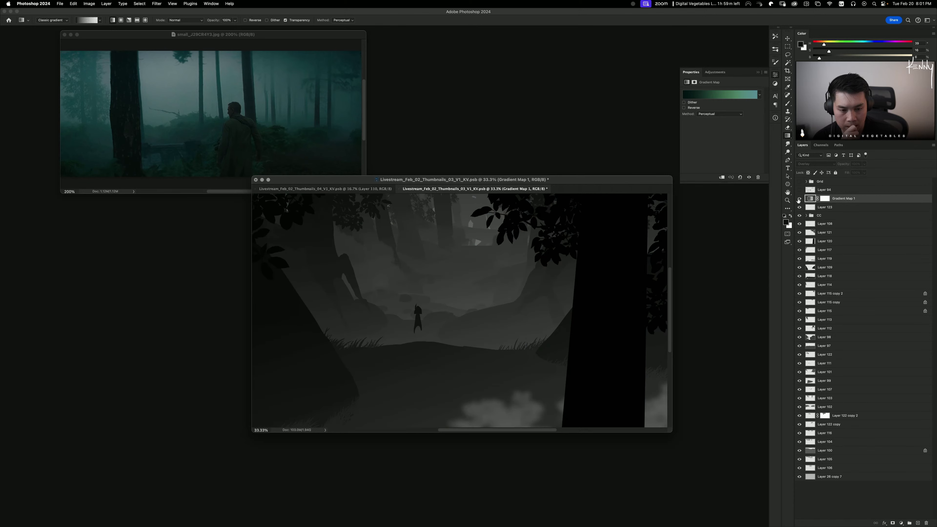
click(799, 198)
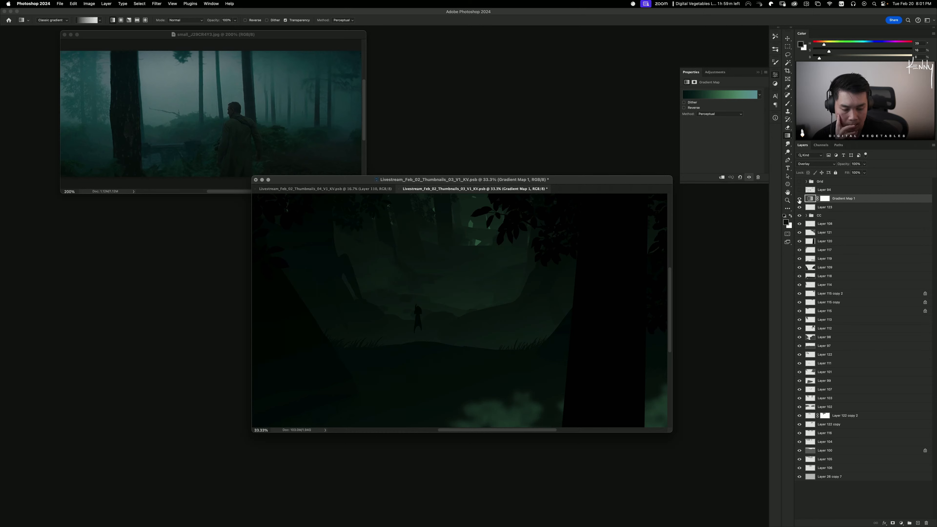
click(800, 200)
click(799, 199)
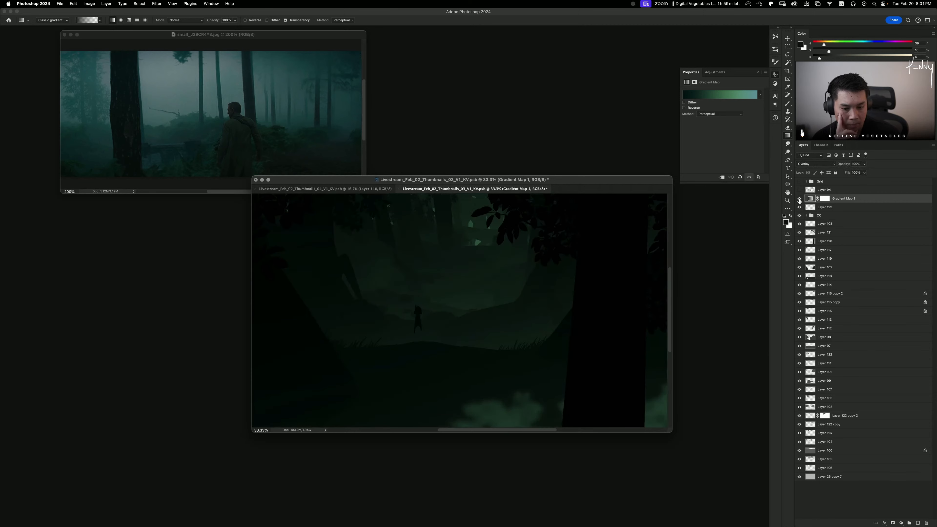
click(799, 199)
click(799, 200)
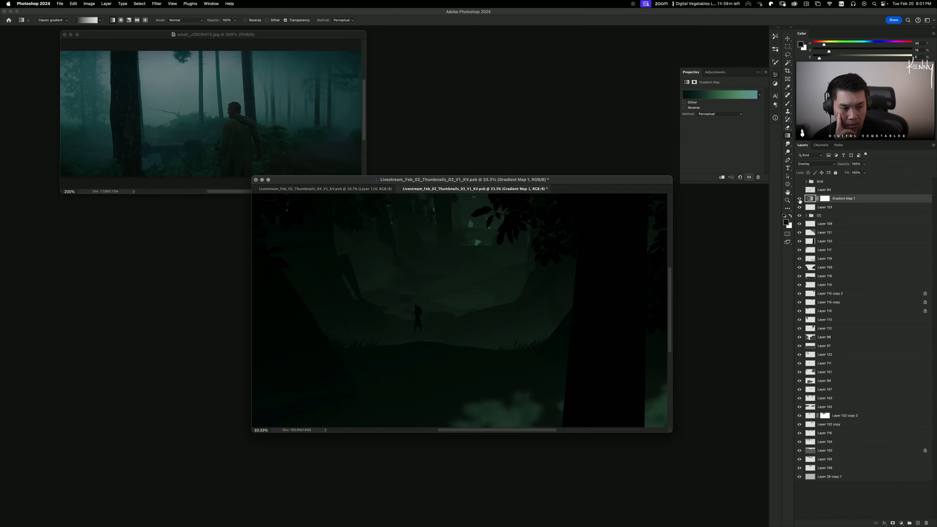
click(799, 200)
click(800, 200)
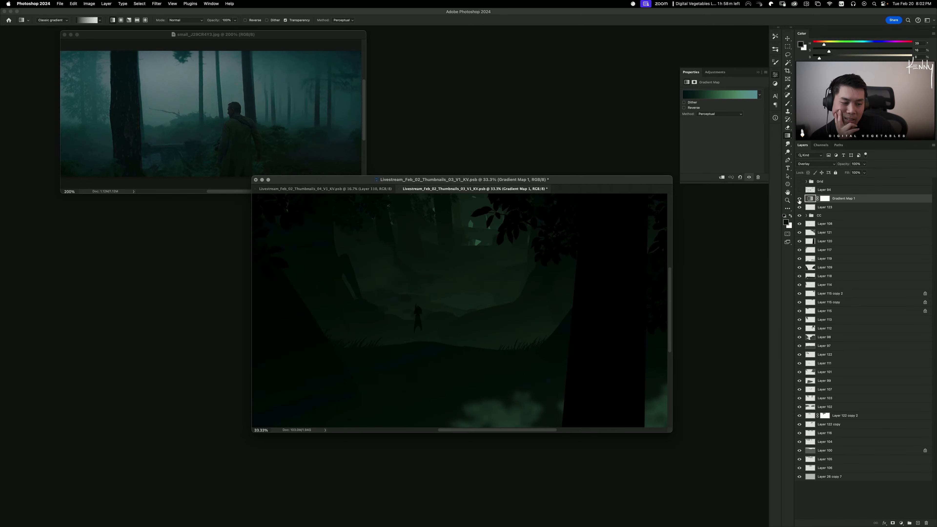
click(799, 200)
click(800, 199)
click(799, 200)
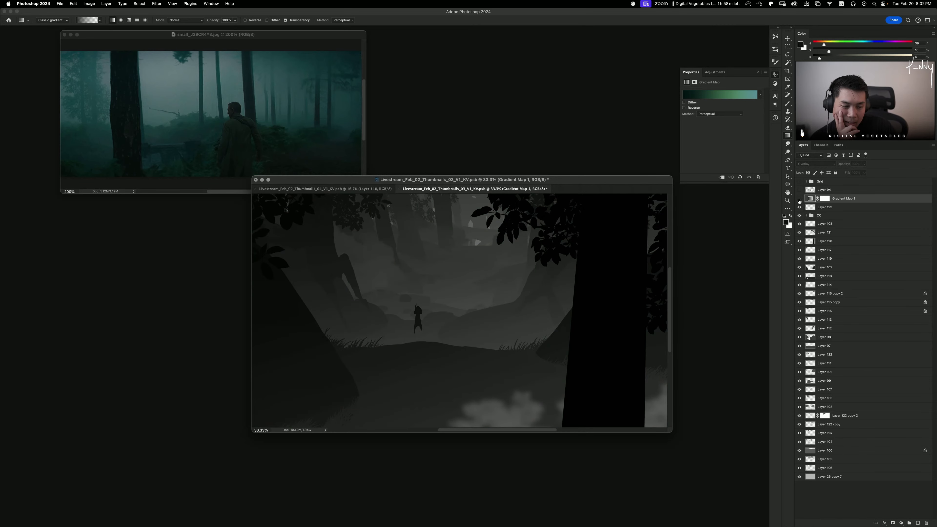
click(799, 200)
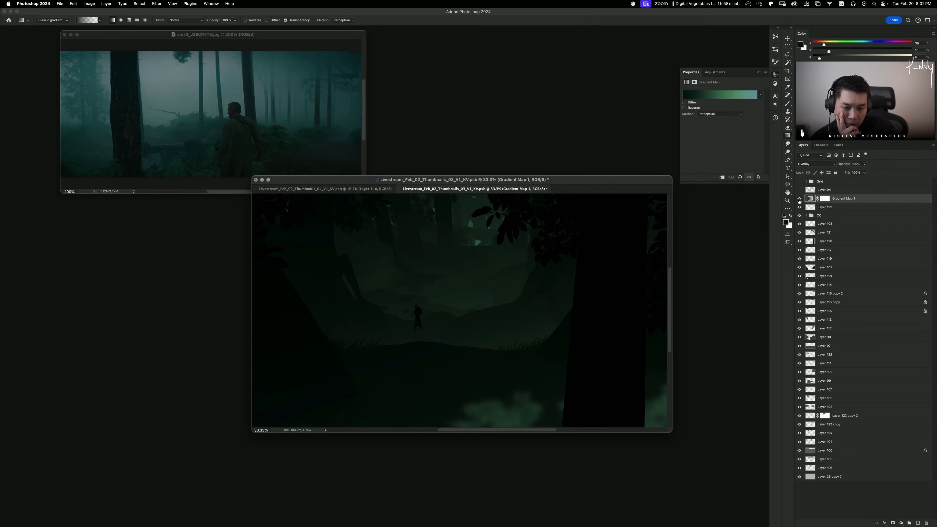
click(799, 200)
click(799, 200)
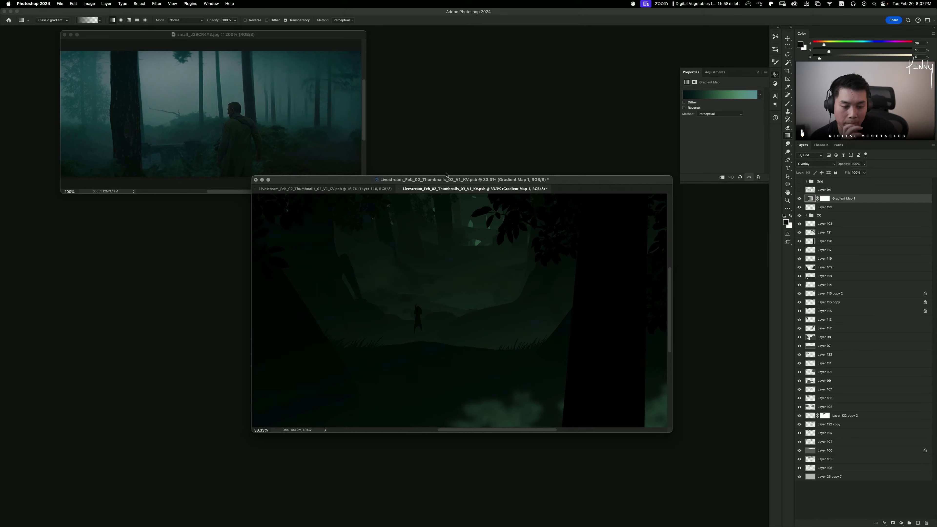
Step: Hide the Gradient Map 1 layer and pick the Paint Brush 1 preset for the Brush tool
click(800, 200)
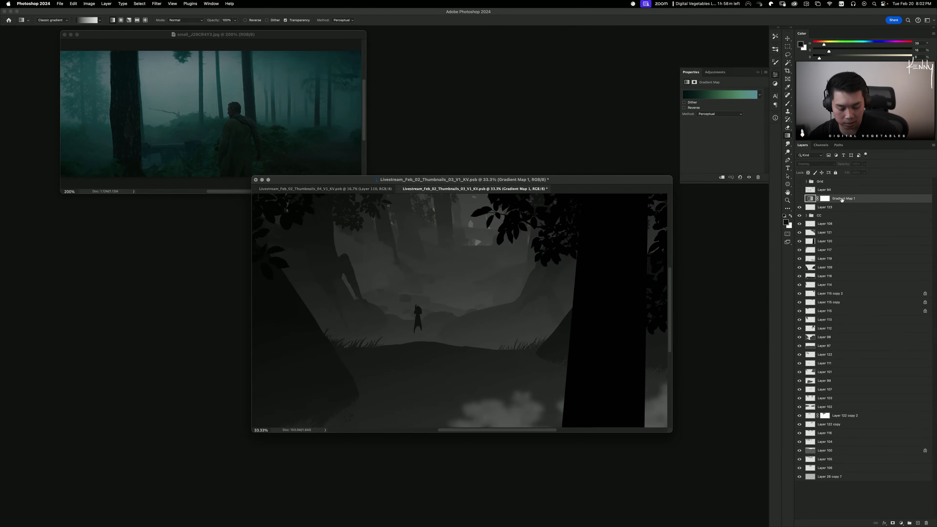
key(b)
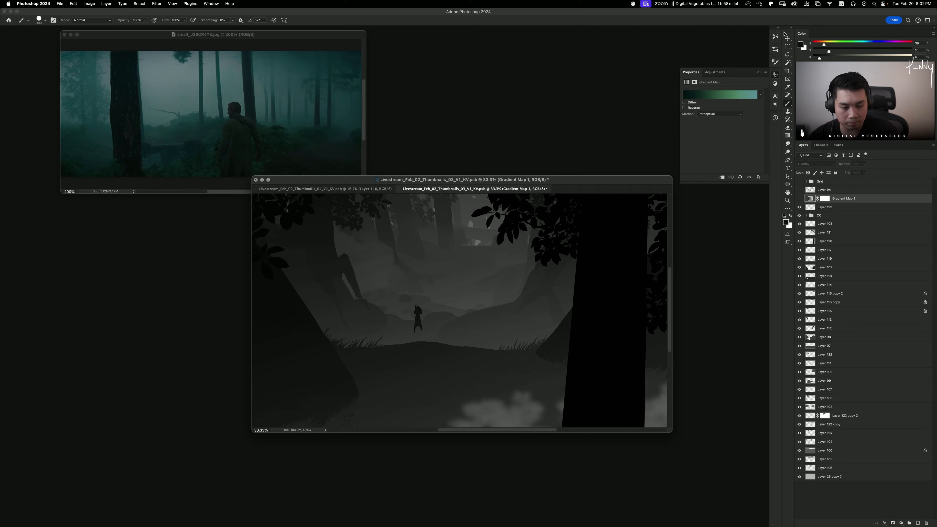
click(775, 36)
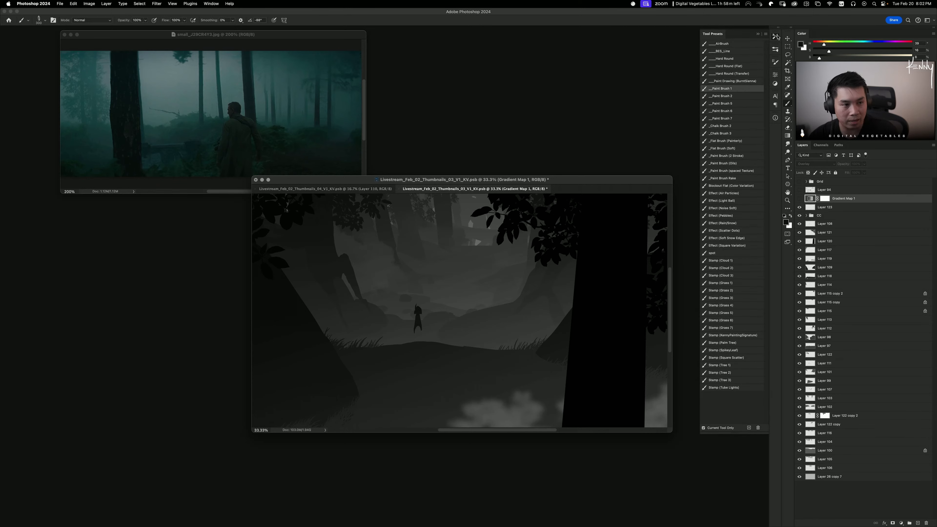
click(776, 36)
Step: Set the foreground color to pure red at full saturation and brightness
click(911, 55)
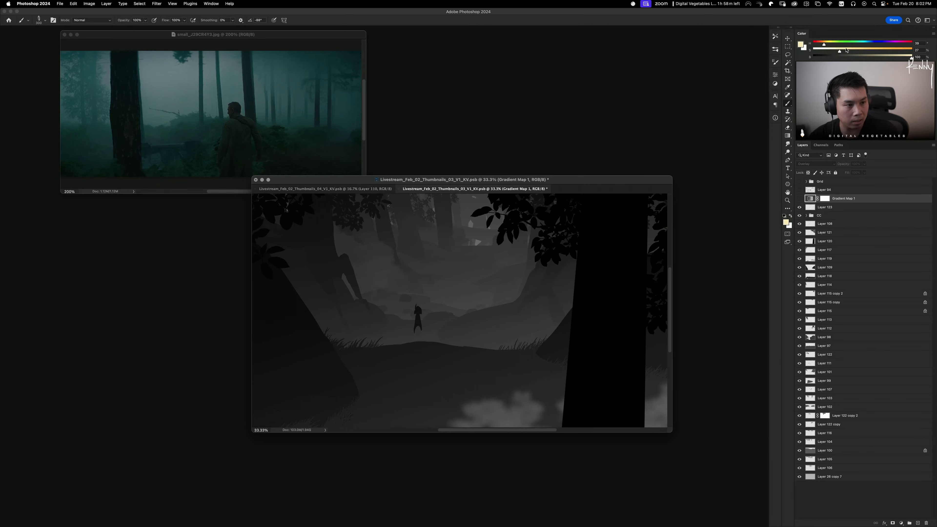
drag(845, 51, 912, 51)
click(813, 43)
Step: Try to circle the bright gap between the background trees in red on a new layer, reducing the brush size
super+click(505, 200)
key(ctrl+alt+shift+n)
mouse_move(517, 230)
mouse_down()
mouse_move(498, 211)
mouse_move(480, 226)
mouse_up()
key(super+z)
mouse_move(493, 223)
mouse_down()
mouse_move(451, 220)
mouse_move(454, 202)
mouse_move(479, 224)
mouse_move(463, 230)
mouse_move(479, 242)
mouse_up()
key([)
key([)
key([)
key([)
key([)
key([)
key(super+z)
key(super+z)
key(super+z)
key(super+shift+z)
key(super+z)
key(super+z)
key(super+z)
key(super+z)
Step: Try to mark the pale foliage in the foreground in red on a new layer
super+click(500, 388)
key(ctrl+alt+shift+n)
scroll(516, 384, right, 6)
mouse_move(489, 386)
mouse_down()
mouse_move(480, 390)
mouse_move(607, 377)
mouse_move(418, 402)
mouse_move(474, 382)
mouse_up()
scroll(565, 374, left, 5)
key(super+z)
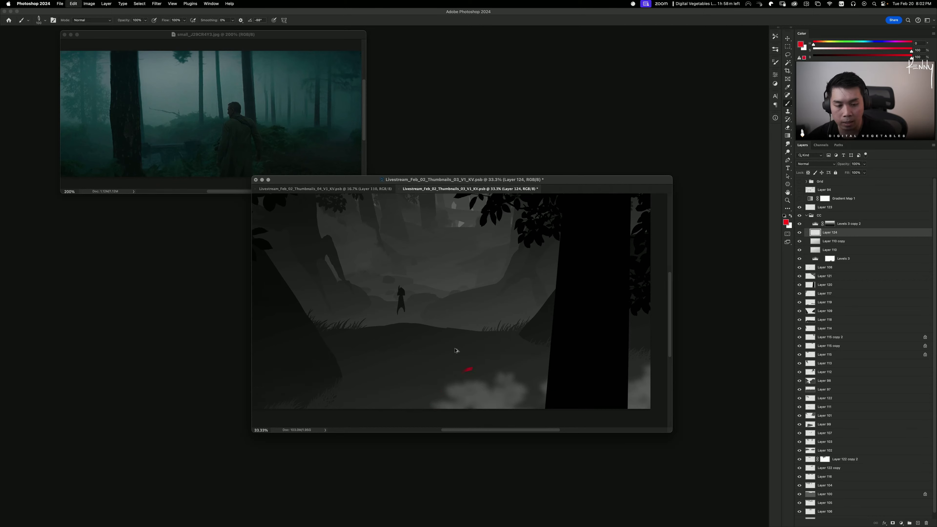
key(super+z)
key(super+z)
Step: Try wider red circles around the bright background gap and the pale foreground foliage on a new layer
scroll(468, 314, up, 2)
super+click(470, 254)
key(super+alt+shift+n)
mouse_move(465, 203)
mouse_down()
mouse_move(469, 235)
mouse_move(475, 217)
mouse_move(458, 209)
mouse_up()
key(super+z)
key(super+z)
super+click(476, 255)
key(super+alt+shift+n)
mouse_move(557, 370)
mouse_down()
mouse_move(551, 408)
mouse_move(524, 378)
mouse_up()
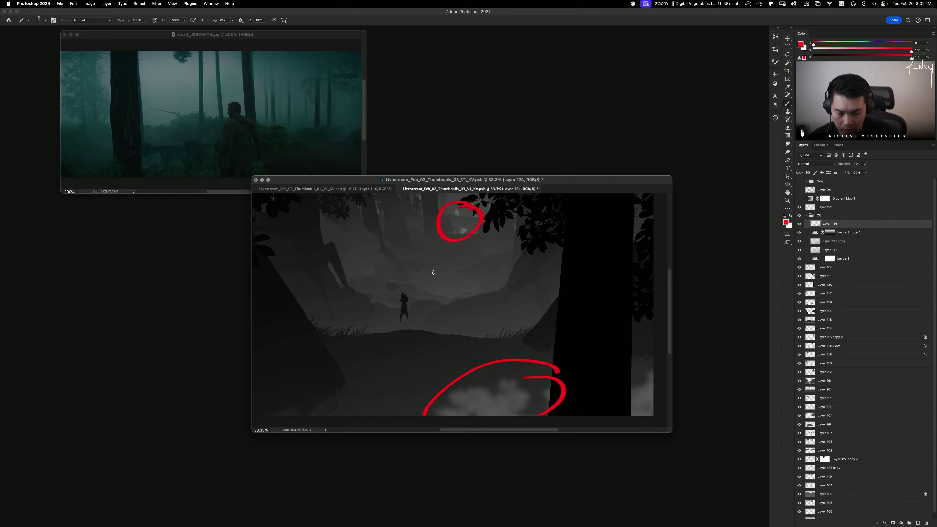
key(super+z)
key(super+z)
key(super+z)
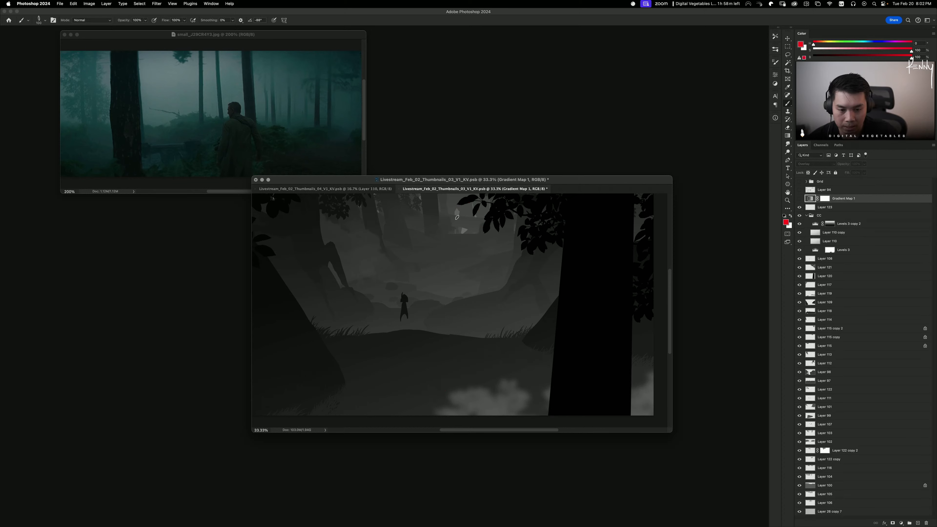
Step: Circle the background light spot and both pale foreground foliage patches in red on a new layer, and delete that layer
super+click(465, 253)
key(super+alt+shift+n)
mouse_move(457, 199)
mouse_down()
mouse_move(465, 219)
mouse_move(459, 201)
mouse_up()
drag(531, 378, 522, 375)
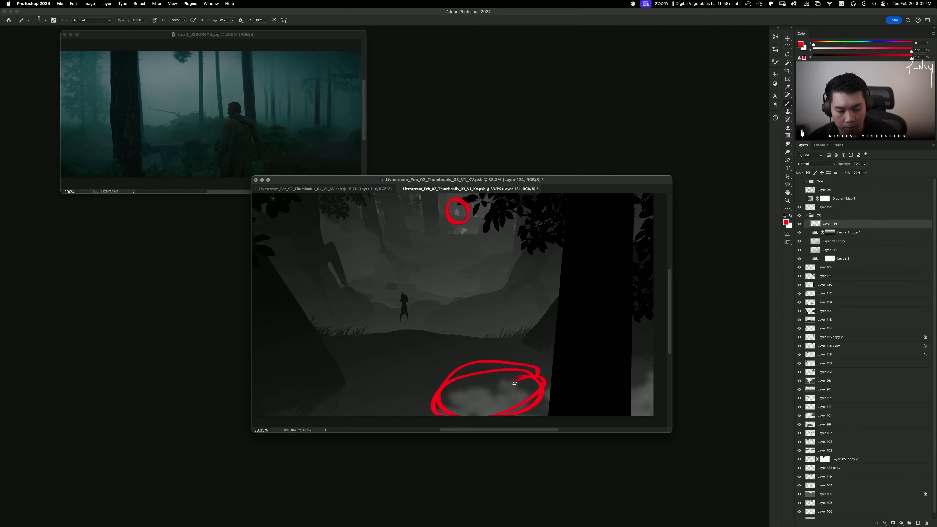
drag(651, 413, 633, 348)
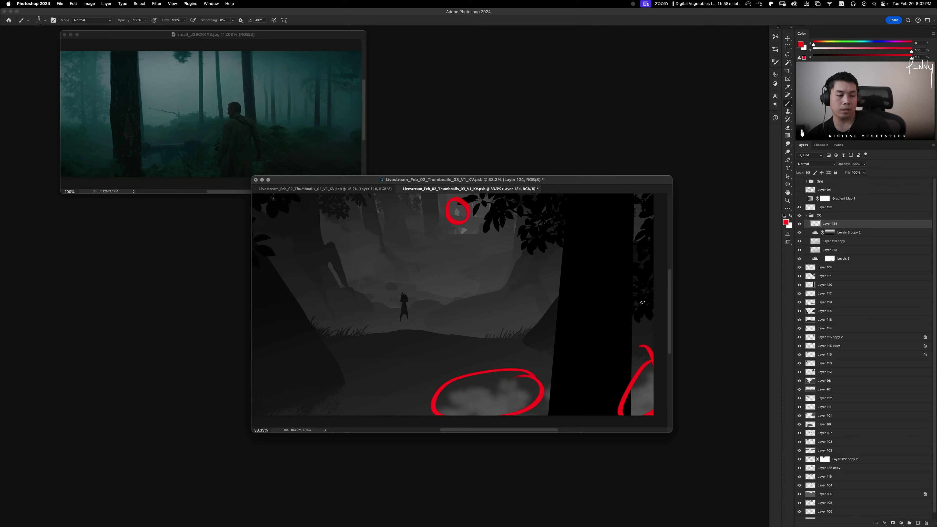
key(BackSpace)
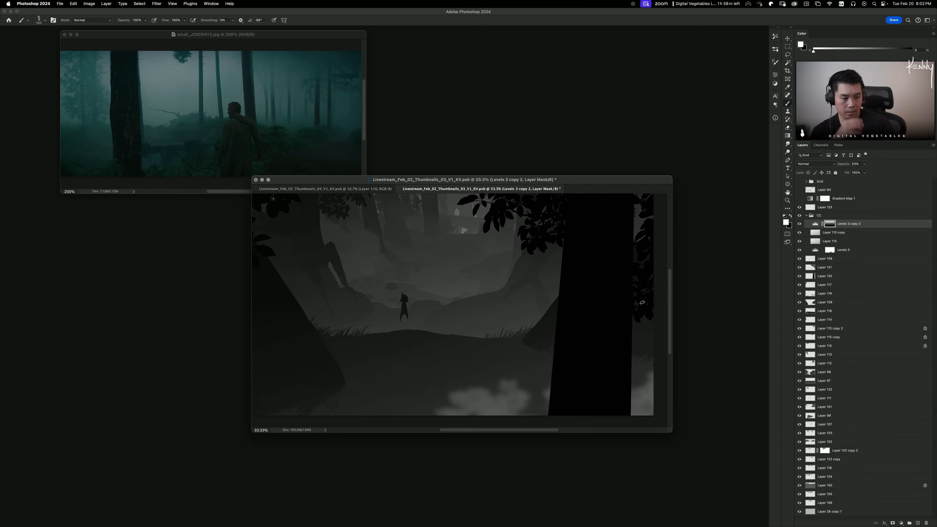
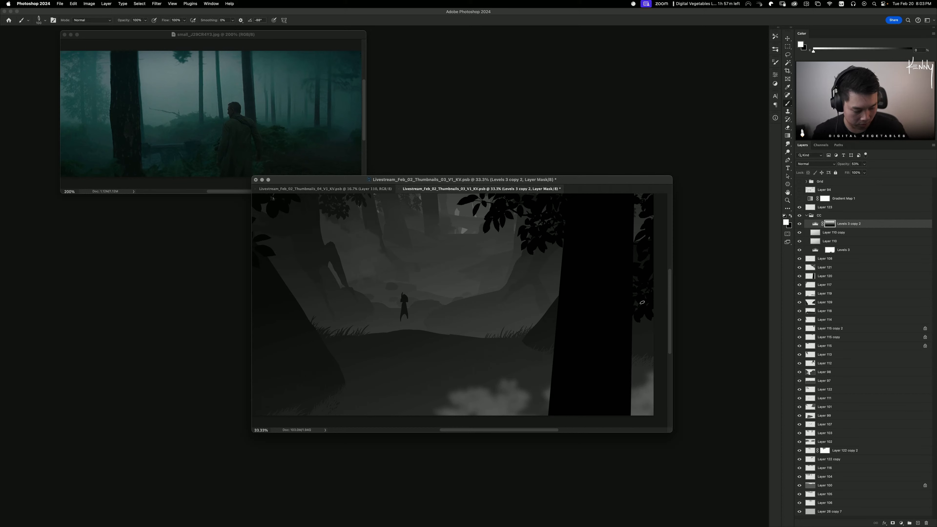
Step: Switch to the Livestream_Feb_02_Thumbnails_04_V1_KV.psb document and check Layer 101's contribution by toggling its visibility
click(312, 189)
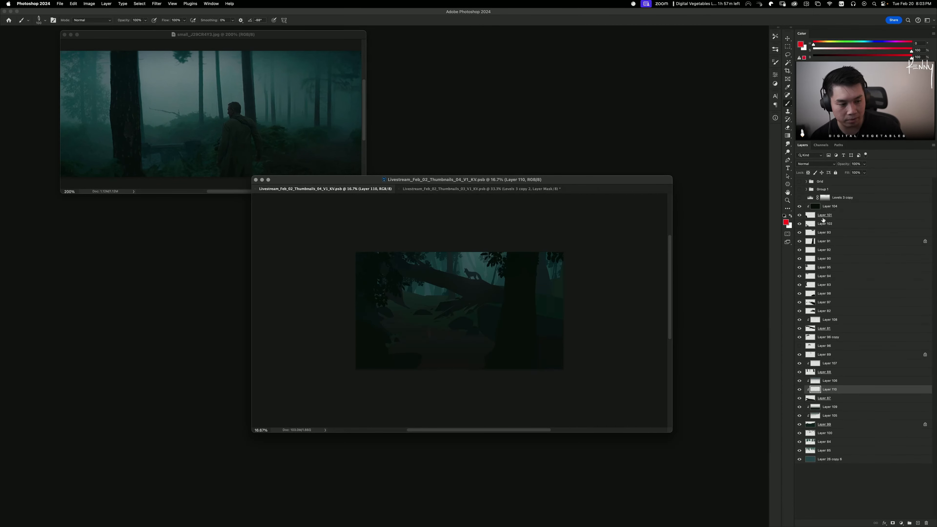
click(800, 216)
click(801, 216)
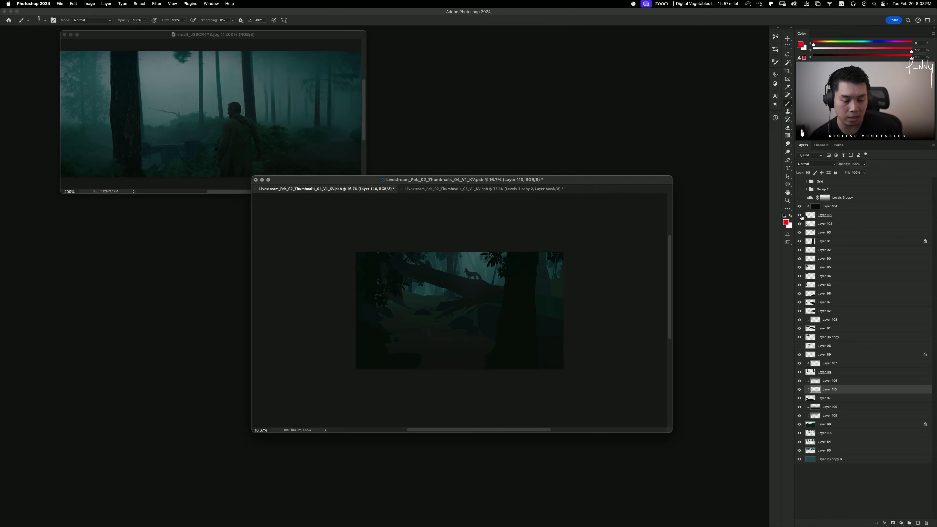
click(800, 206)
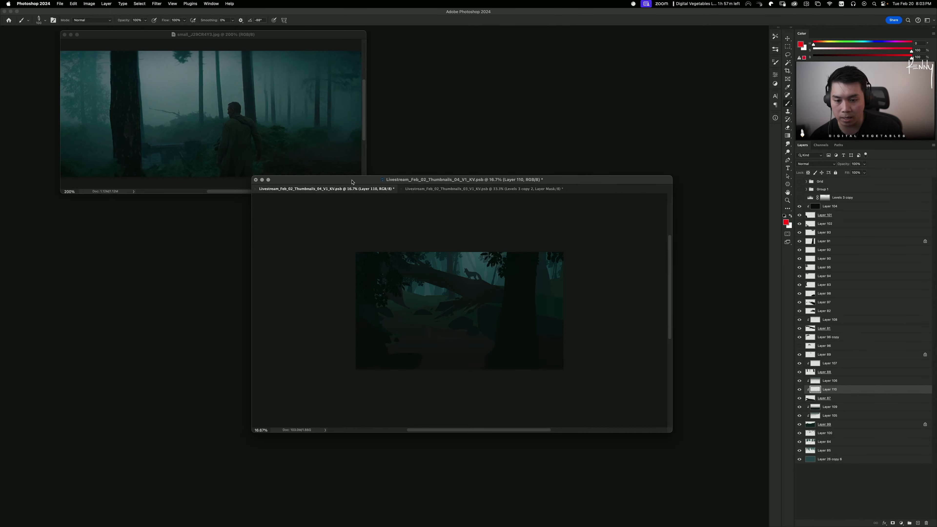
Step: Examine the fox on the fallen trunk by hiding and showing its layer
drag(352, 182, 364, 180)
key(super+equal)
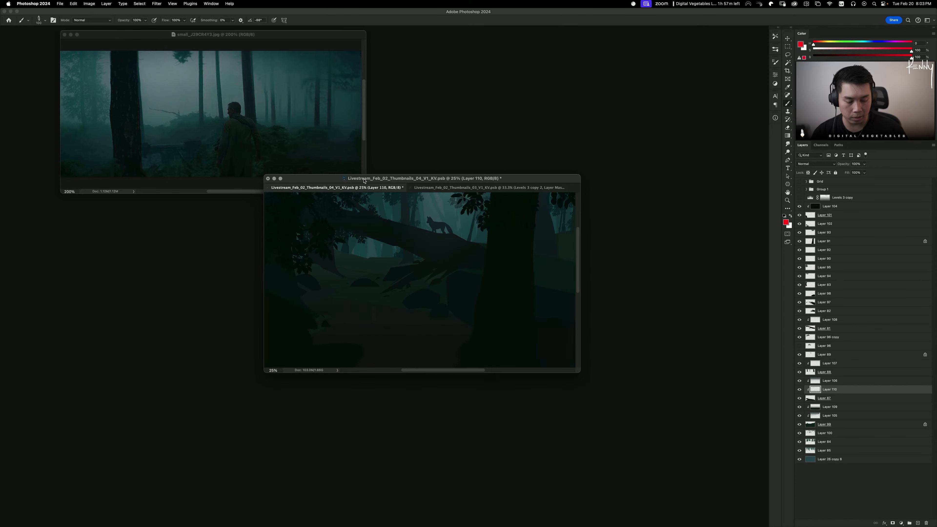
key(super+equal)
drag(363, 180, 383, 166)
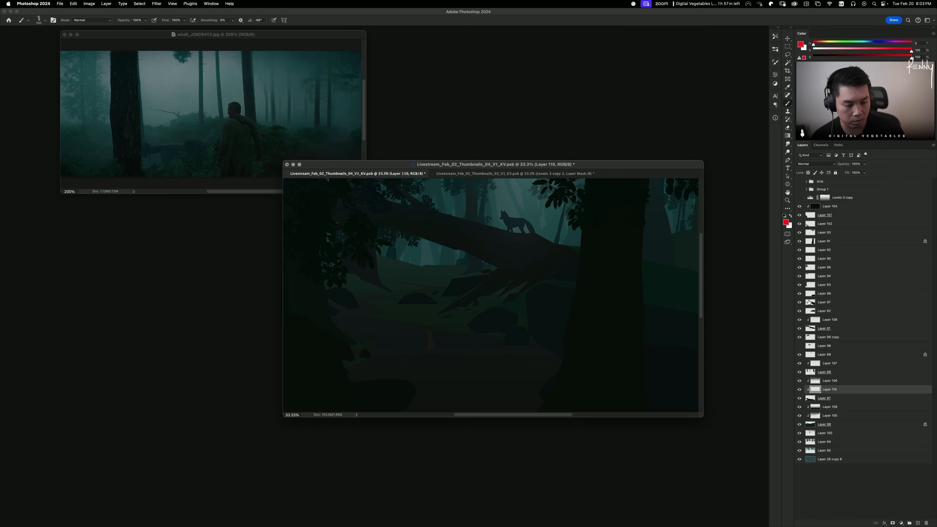
click(800, 355)
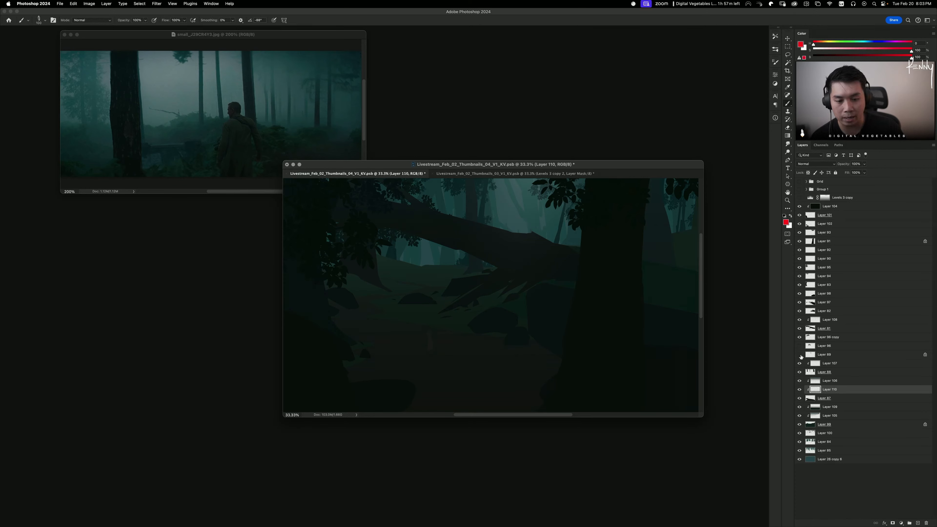
click(800, 355)
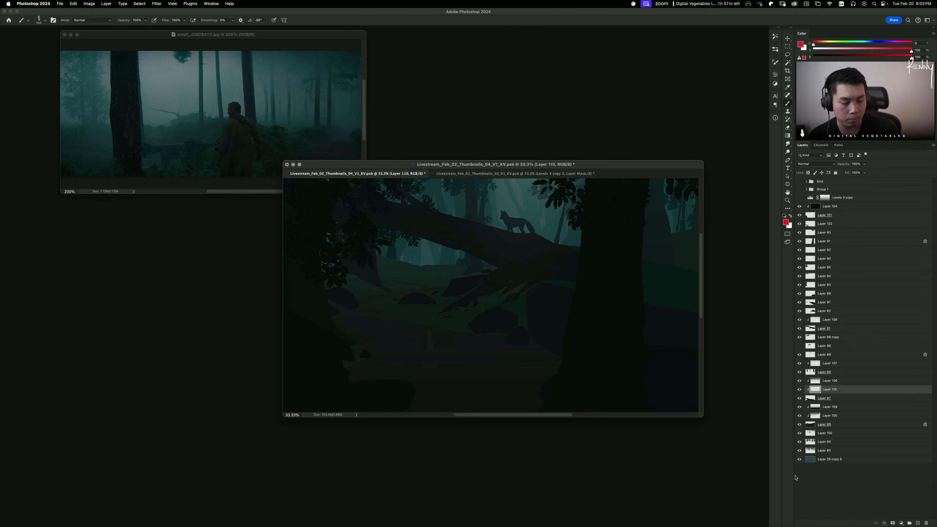
Step: Check Layer 99's contribution to the forest ground by toggling its visibility, and select that layer
click(801, 425)
click(800, 424)
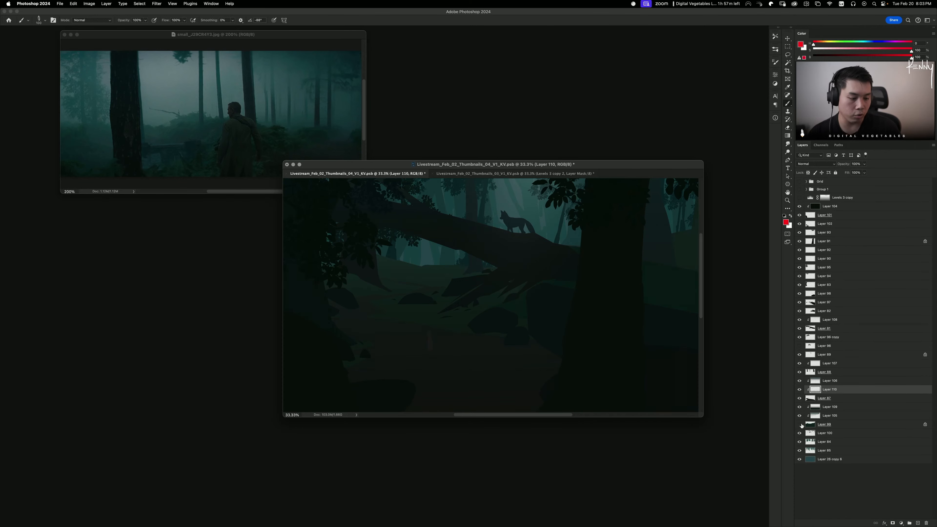
click(801, 425)
click(800, 424)
click(805, 424)
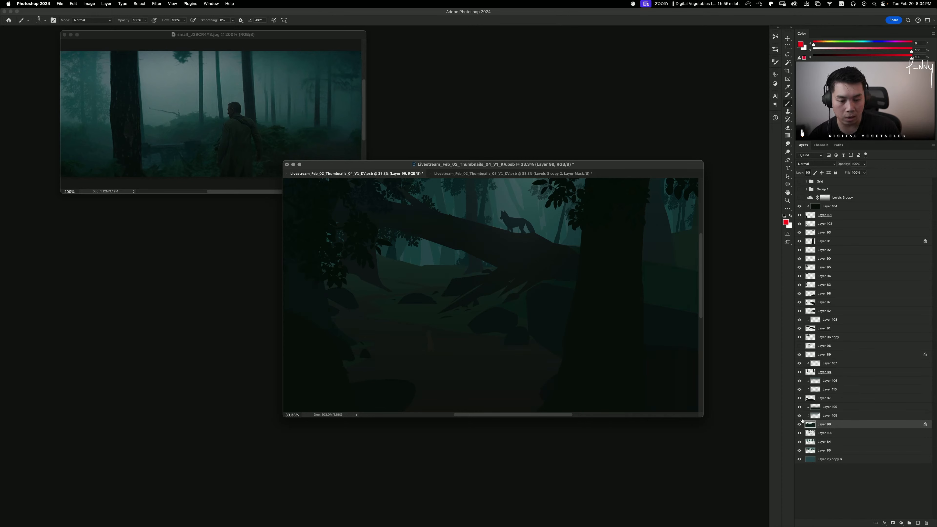
Step: Try shifting Layer 99's hue with a Hue/Saturation adjustment
key(super+u)
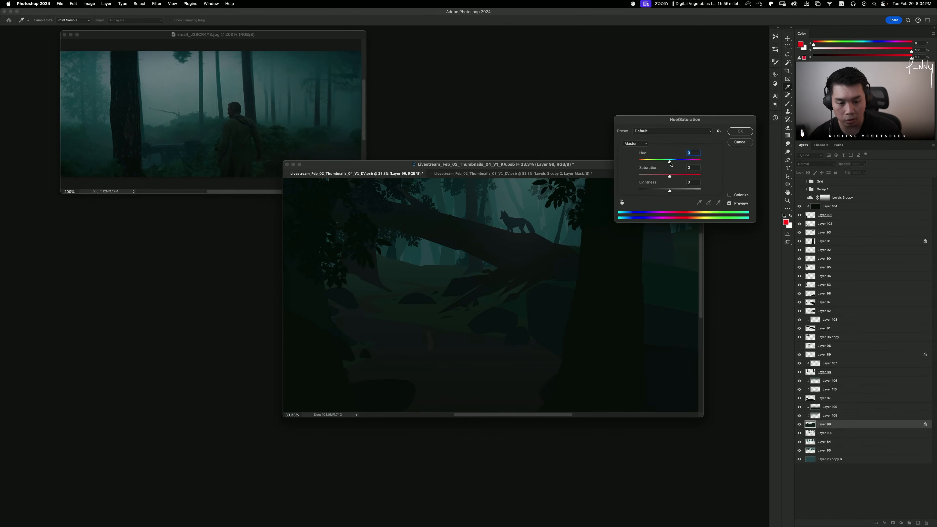
drag(670, 161, 693, 161)
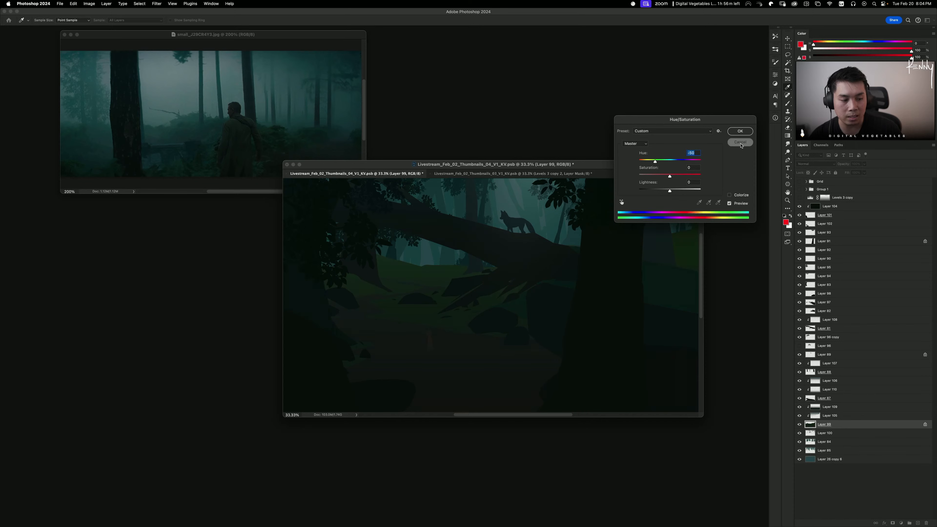
click(740, 142)
Step: Hide the two layers clipped to Layer 99 and check the layer alone by toggling its visibility
click(800, 407)
click(799, 416)
click(799, 424)
click(800, 425)
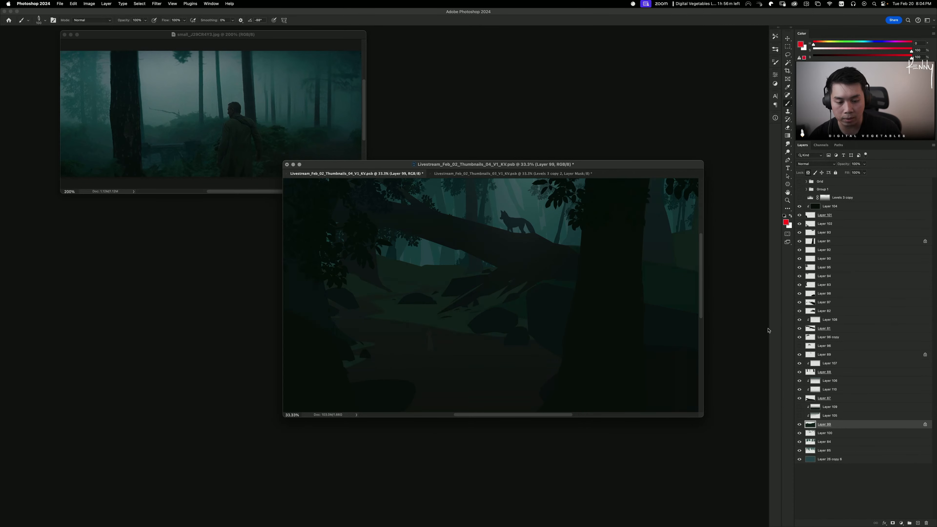
Step: Try a hue shift of +180 on Layer 99 to reveal which ground areas it covers
key(super+u)
drag(670, 161, 737, 164)
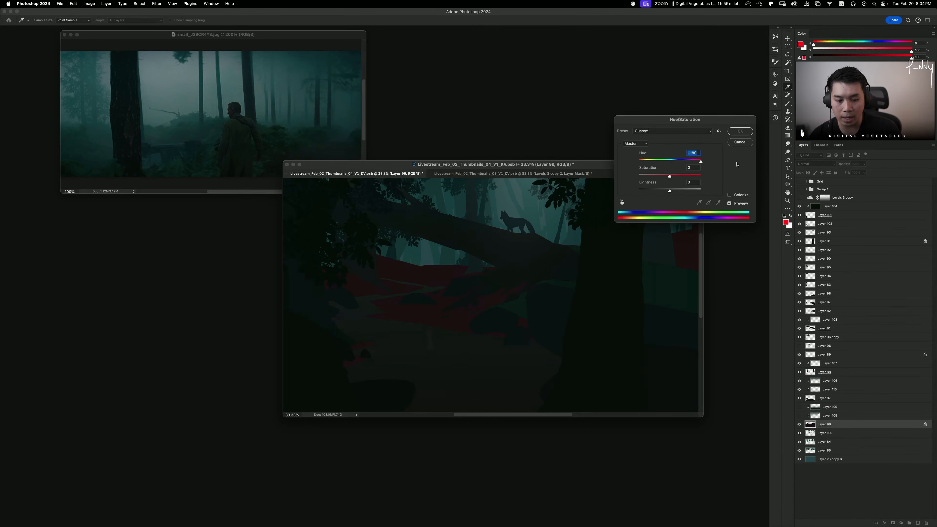
click(745, 144)
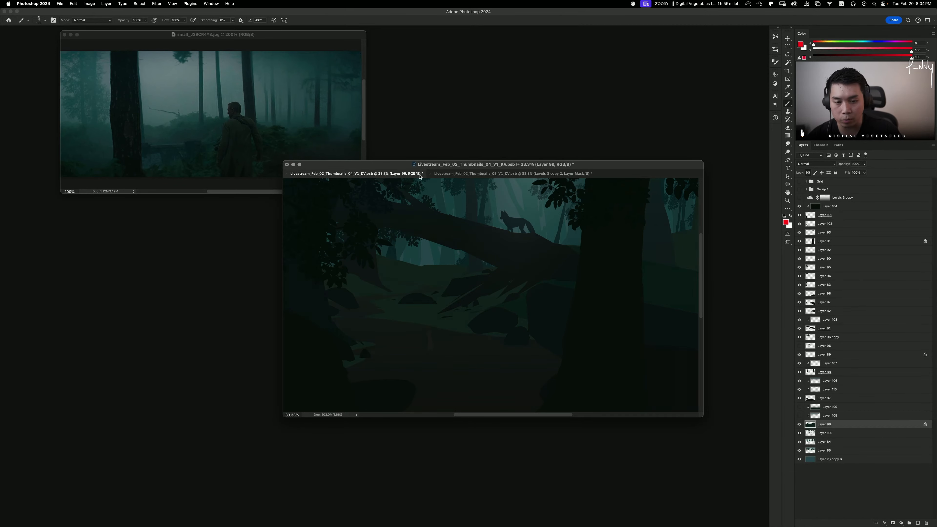
Step: Switch to Livestream_Feb_02_Thumbnails_03_V1_KV.psb, show and select Gradient Map 1, and collapse the CC group
click(466, 175)
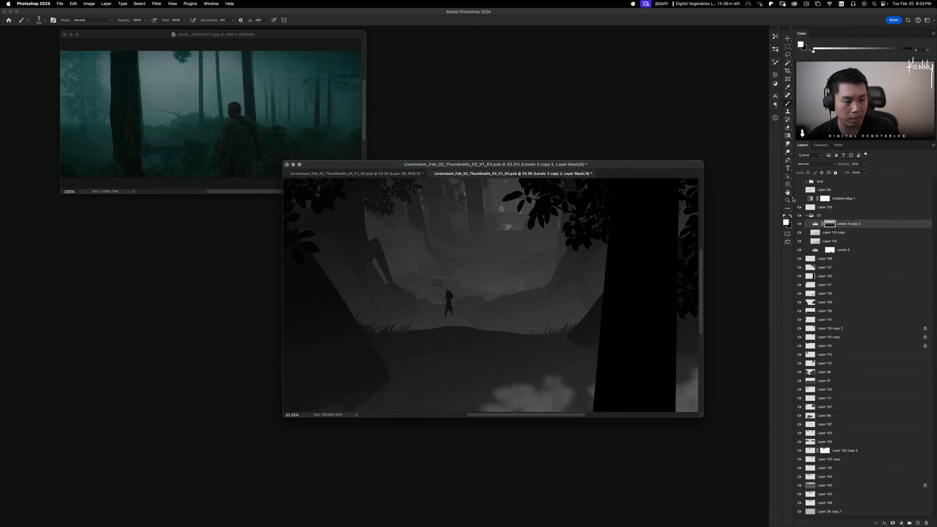
click(799, 198)
click(810, 198)
click(806, 215)
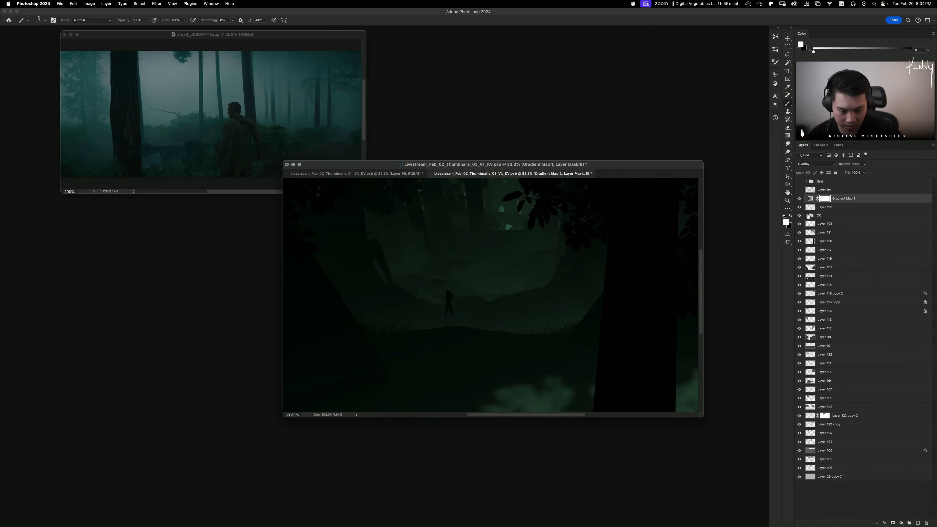
Step: Compare the thumbnail with and without Gradient Map 1, and delete that adjustment layer
click(799, 198)
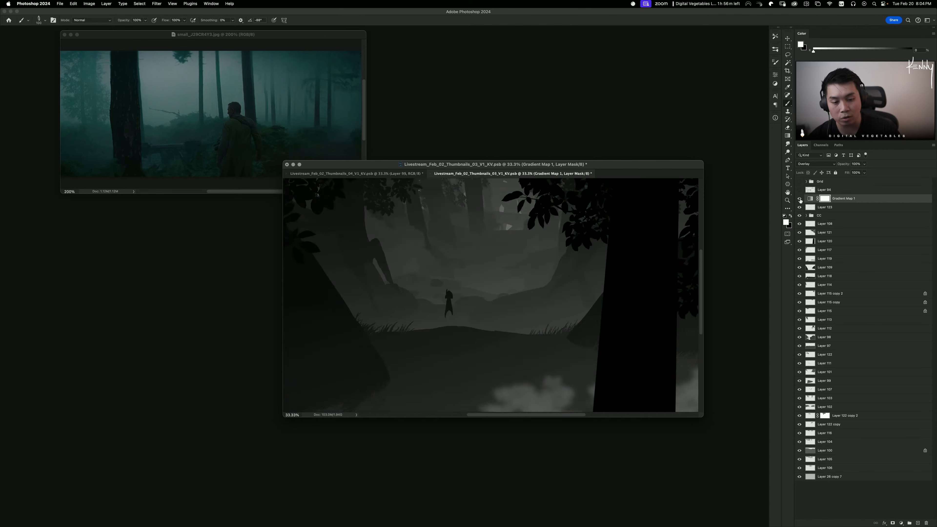
click(799, 199)
click(799, 199)
click(800, 199)
click(800, 198)
click(800, 199)
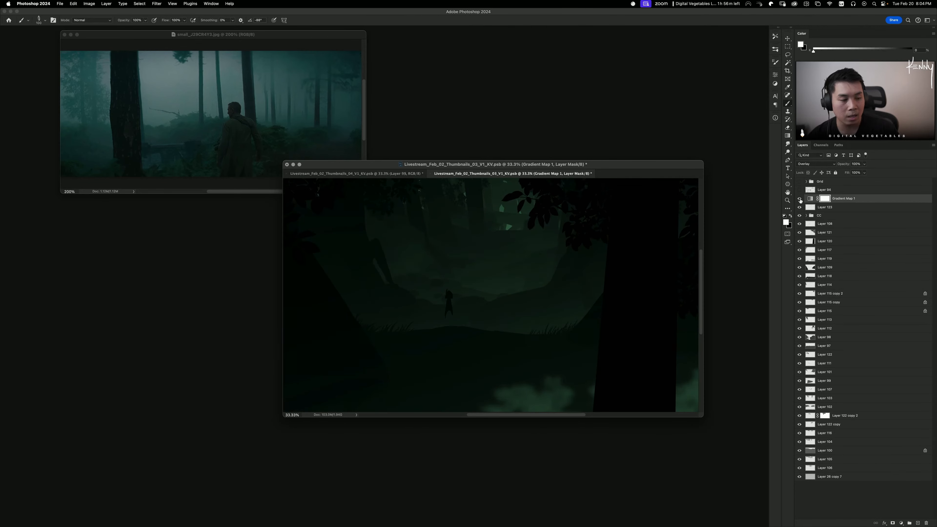
key(Delete)
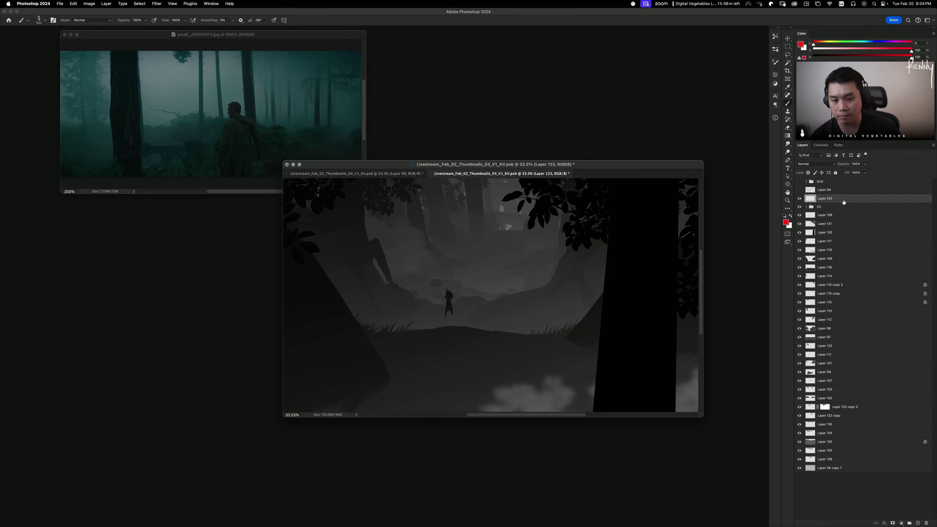
Step: Compare the grayscale thumbnail 03 with the color thumbnail 04 by switching between them, ending on thumbnail 04
click(362, 173)
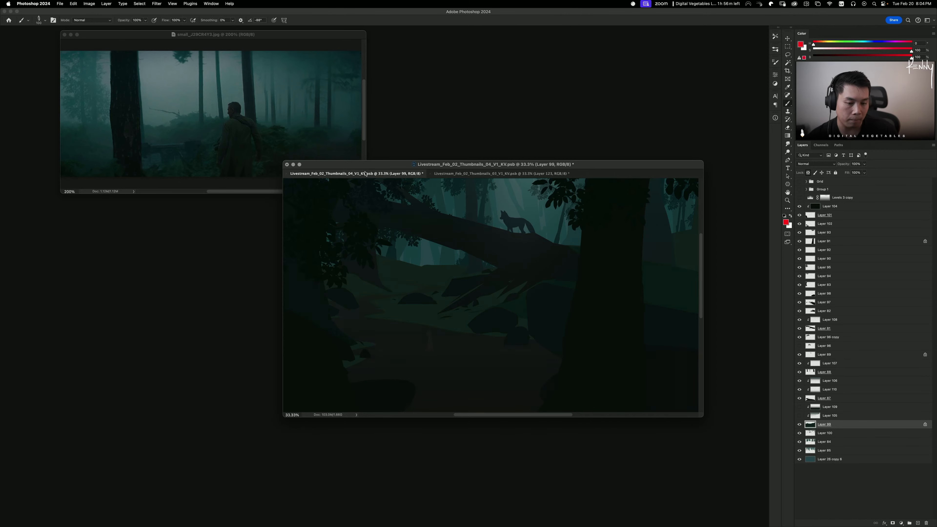
click(471, 173)
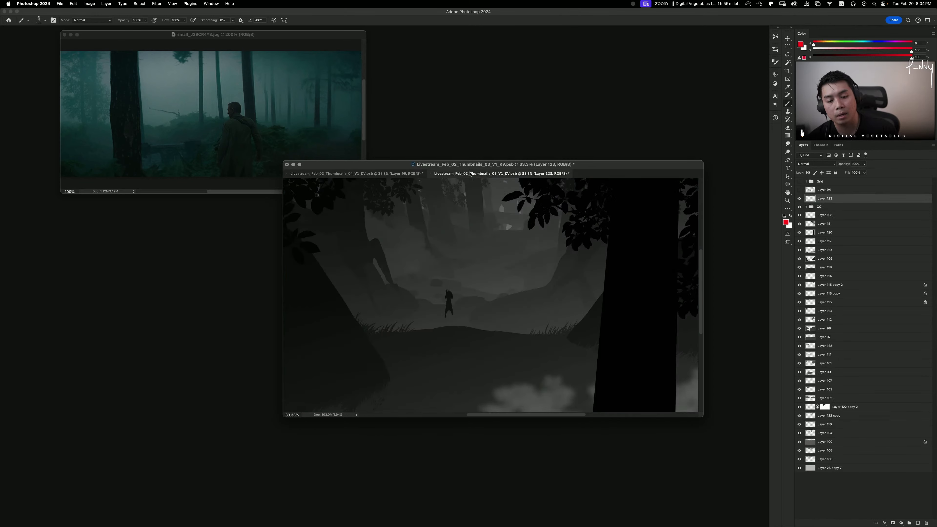
click(353, 175)
click(442, 174)
key(super+z)
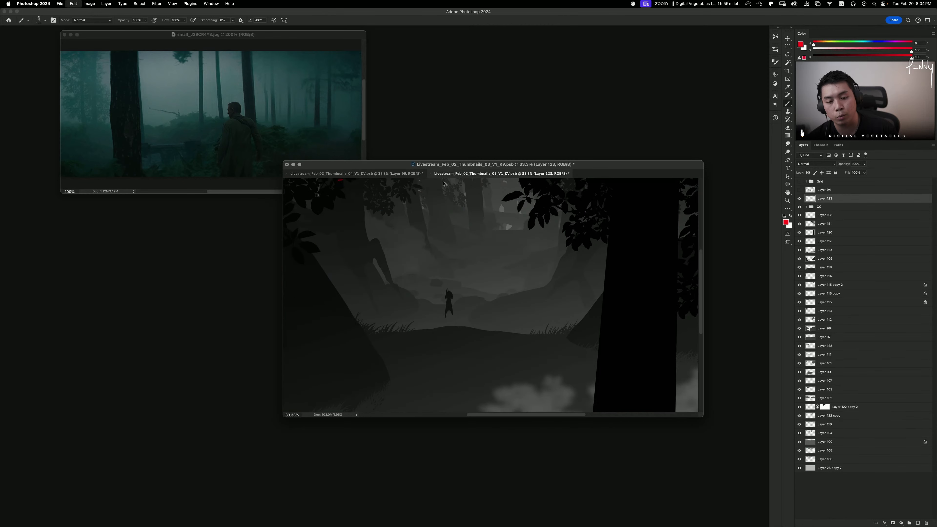
click(366, 174)
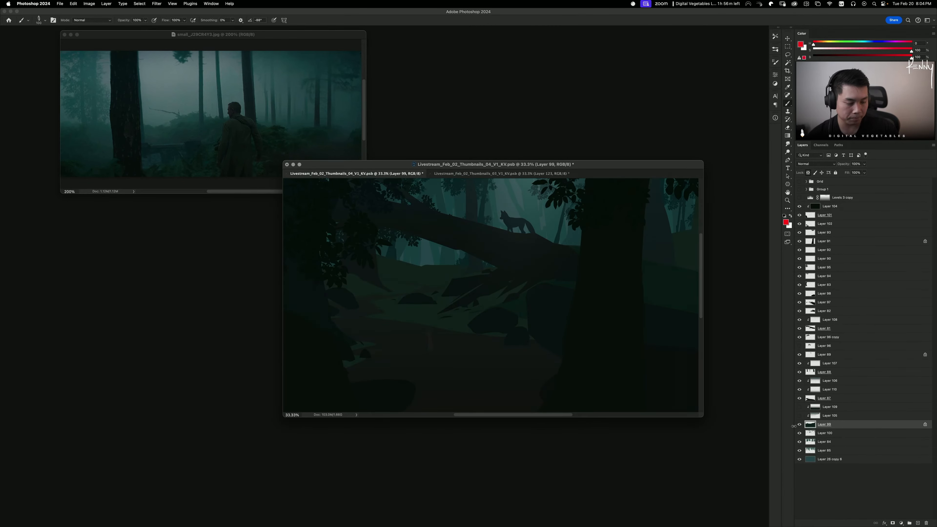
Step: Check Layer 99 by toggling its visibility, and lasso its upper area across the distant ground behind the trunk
click(799, 425)
click(799, 425)
key(l)
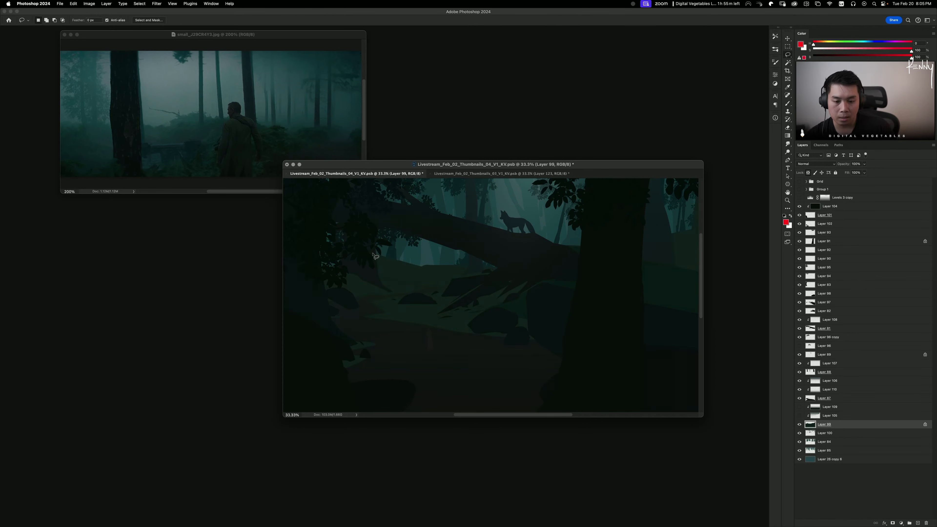
mouse_move(321, 258)
mouse_down()
mouse_move(448, 284)
mouse_move(583, 249)
mouse_move(480, 195)
mouse_move(321, 257)
mouse_up()
mouse_move(357, 231)
mouse_down()
mouse_move(350, 211)
mouse_move(264, 259)
mouse_move(327, 258)
mouse_up()
Step: Adjust the selected distant ground with Hue/Saturation, shifting hue and saturation and setting Lightness to +5, and deselect
key(super+u)
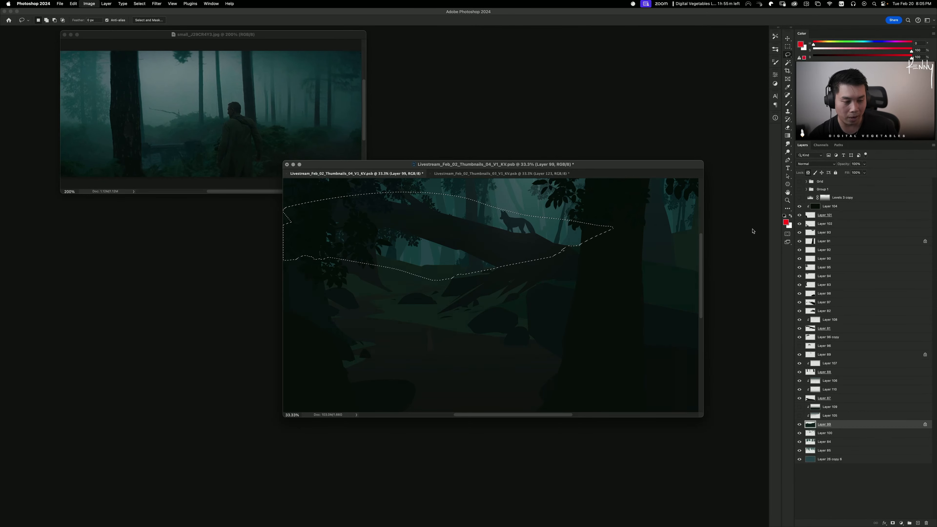
drag(669, 190, 672, 195)
drag(669, 162, 671, 193)
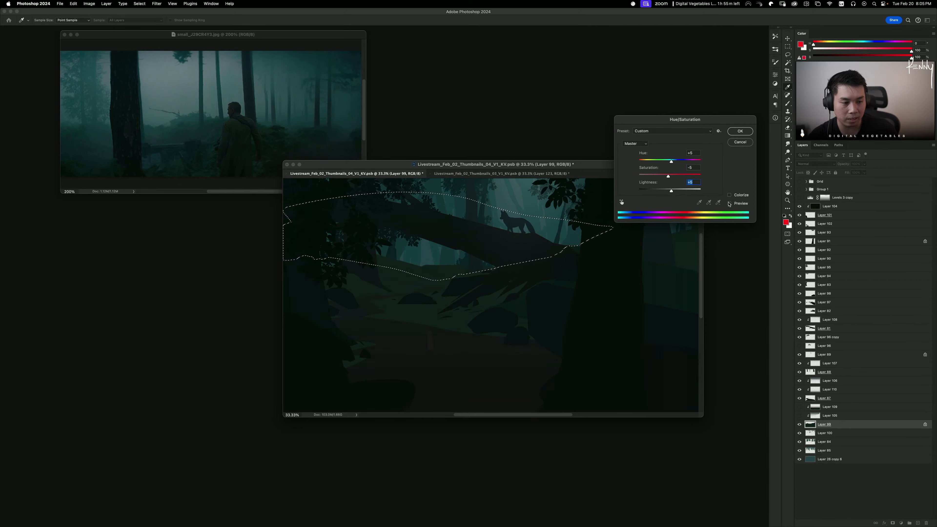
drag(668, 176, 678, 176)
click(736, 132)
key(super+d)
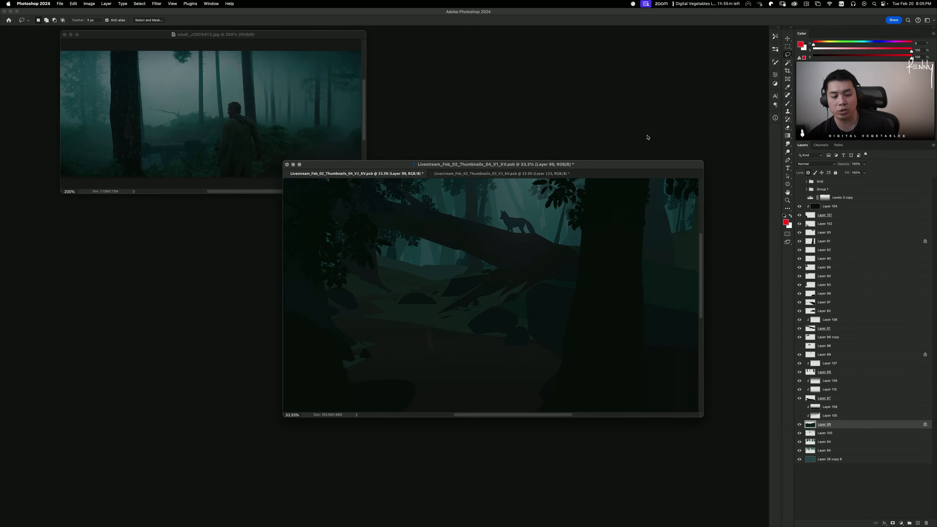
Step: Undo back to the lasso selection, raise the distant ground's hue slightly with Hue/Saturation, and deselect
key(super+z)
key(super+u)
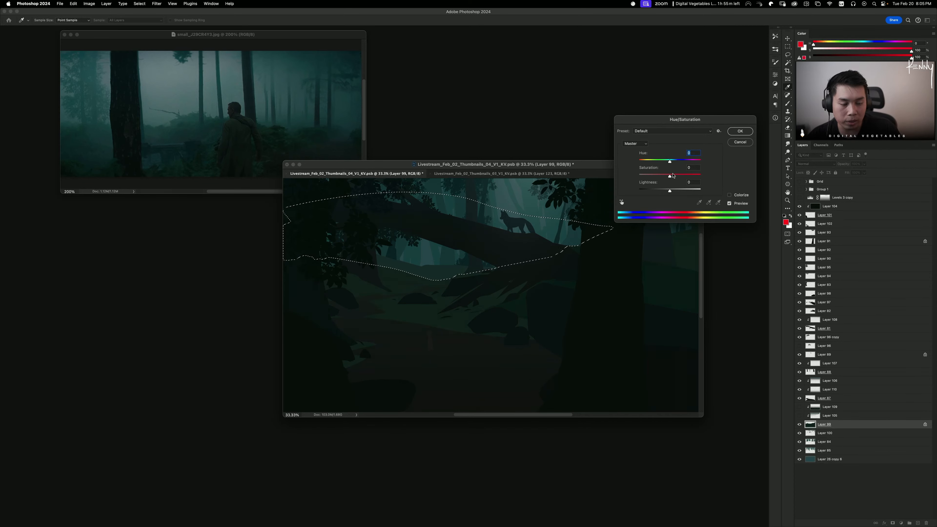
drag(670, 161, 673, 162)
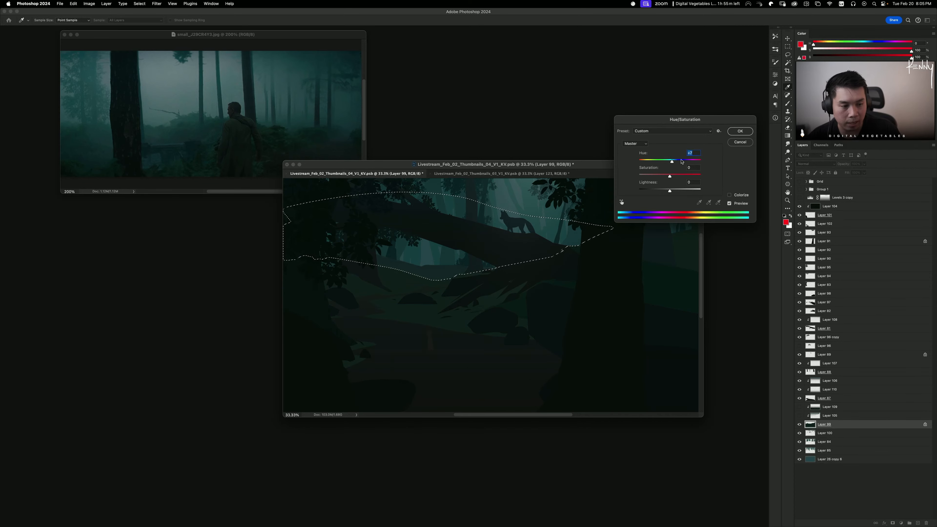
click(740, 133)
key(super+d)
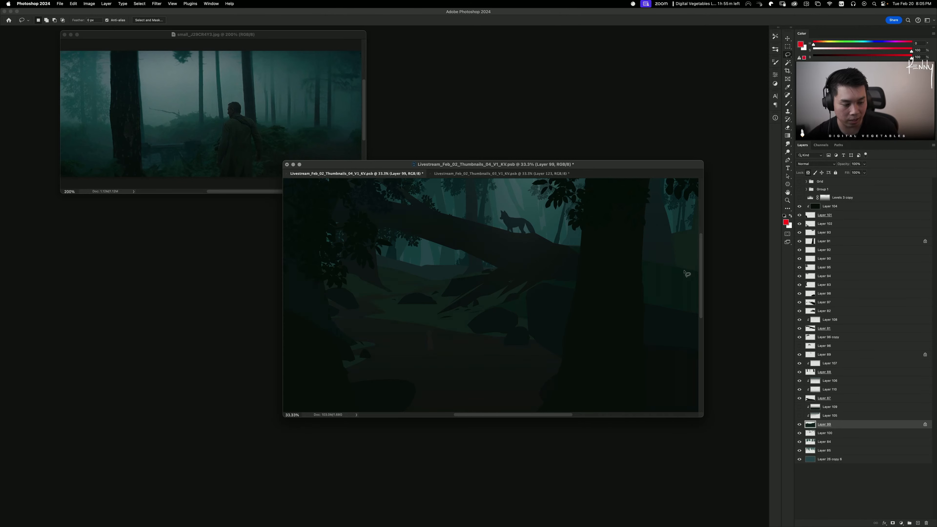
Step: Sample the dark green of the distant ground for the Brush tool and choose the Paint Brush 1 preset
key(b)
alt+click(399, 276)
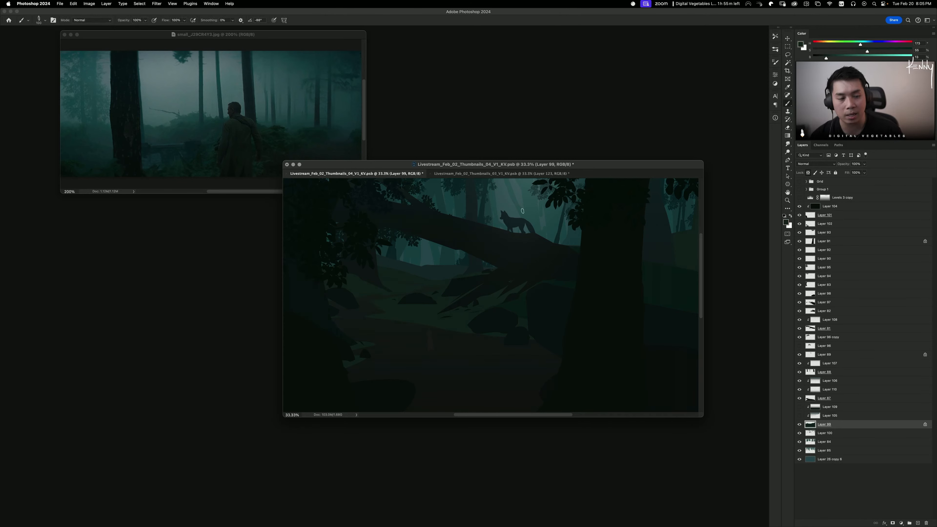
click(776, 36)
click(716, 89)
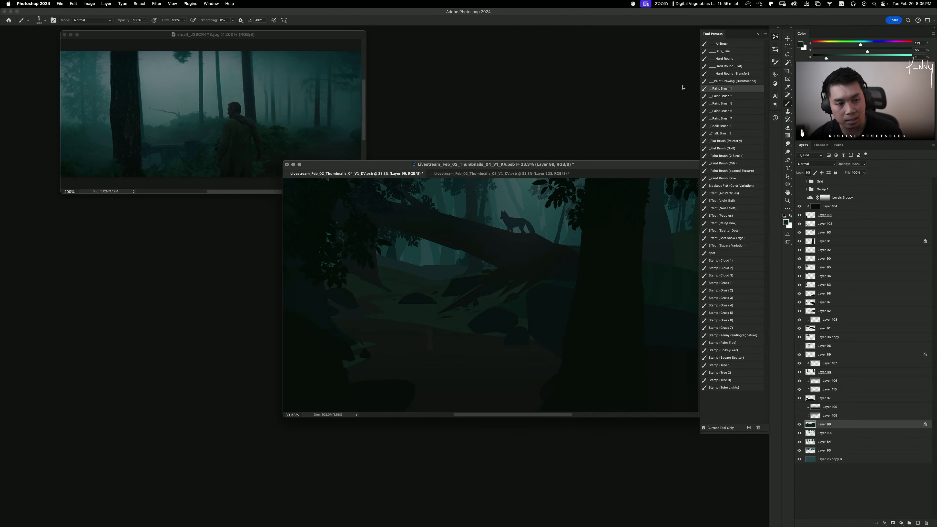
click(778, 36)
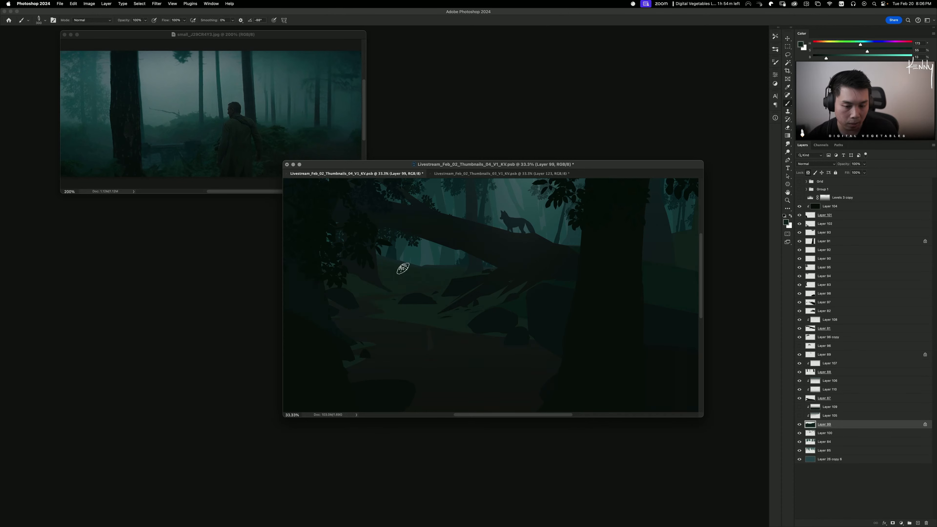
Step: Try a brush stroke in a sampled background teal along the distant ground's upper edge
alt+click(392, 255)
drag(433, 272, 456, 270)
key(super+z)
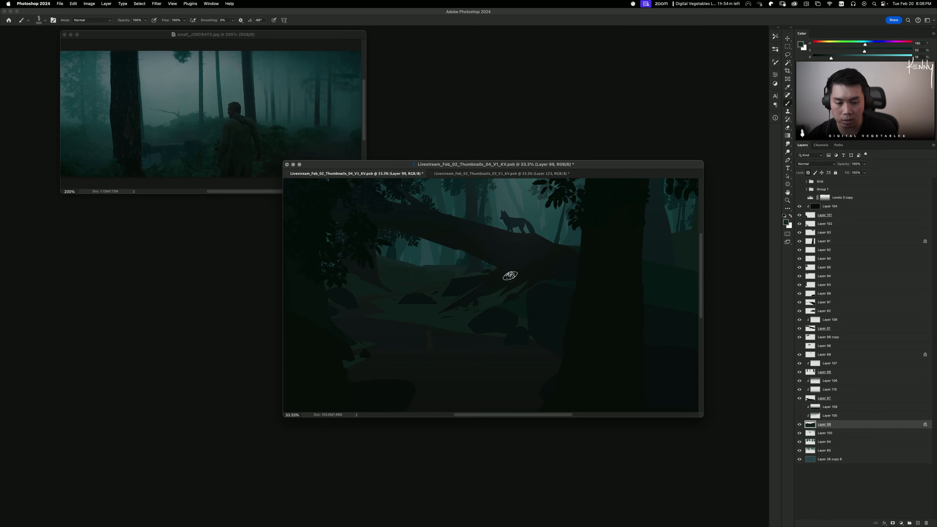
Step: Check the brush's Shape Dynamics, leave it off, and turn off Color Dynamics
click(775, 62)
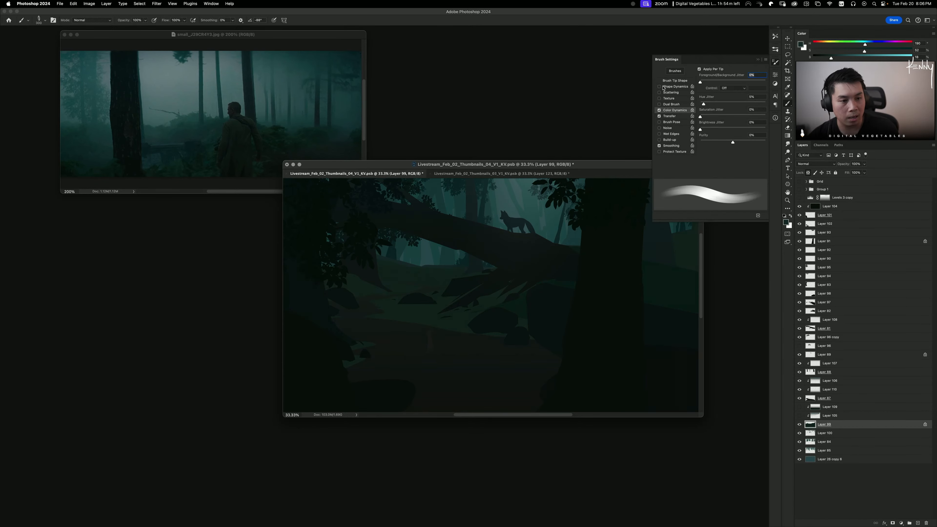
click(674, 86)
click(660, 87)
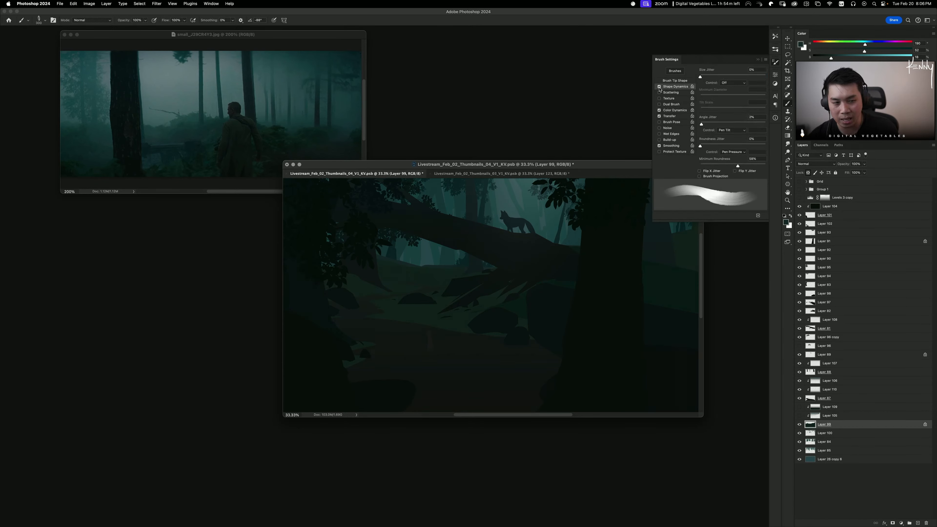
click(676, 112)
click(659, 110)
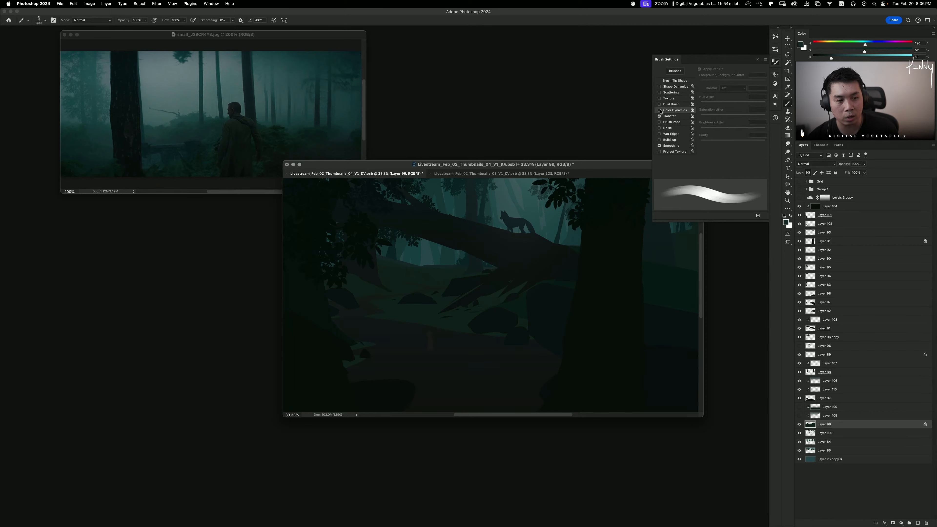
click(758, 60)
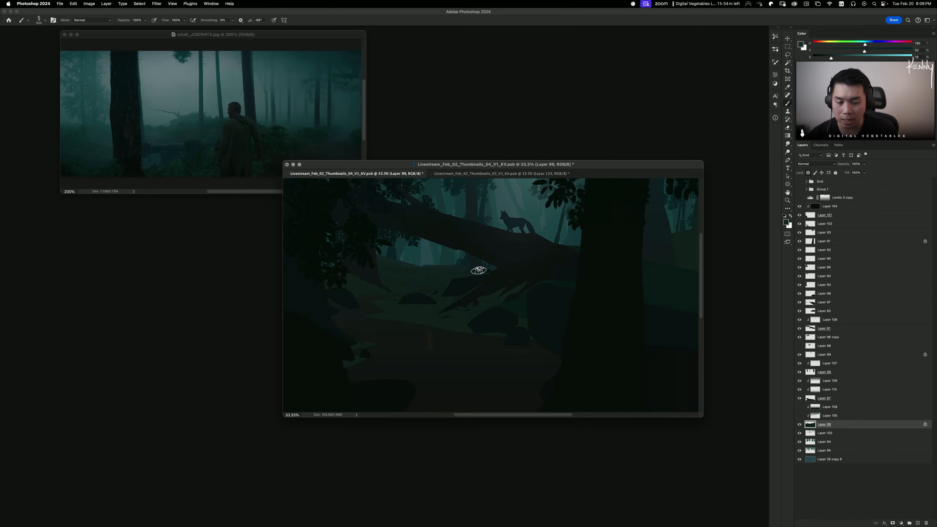
Step: Try a brush stroke over the distant ground beneath the fallen trunk, undo it, and review the whole thumbnail
mouse_move(479, 271)
mouse_down()
mouse_move(421, 265)
mouse_move(479, 269)
mouse_move(440, 264)
mouse_up()
key(super+z)
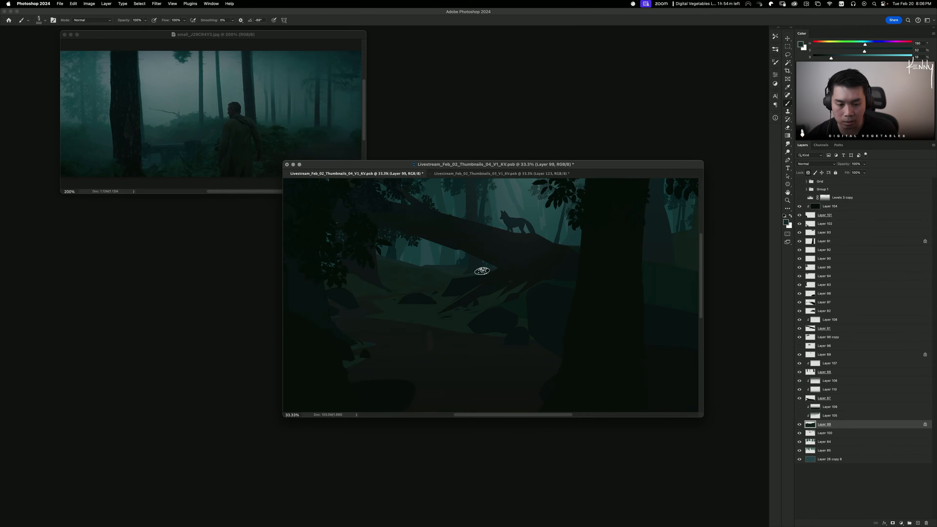
key(super+minus)
key(super+minus)
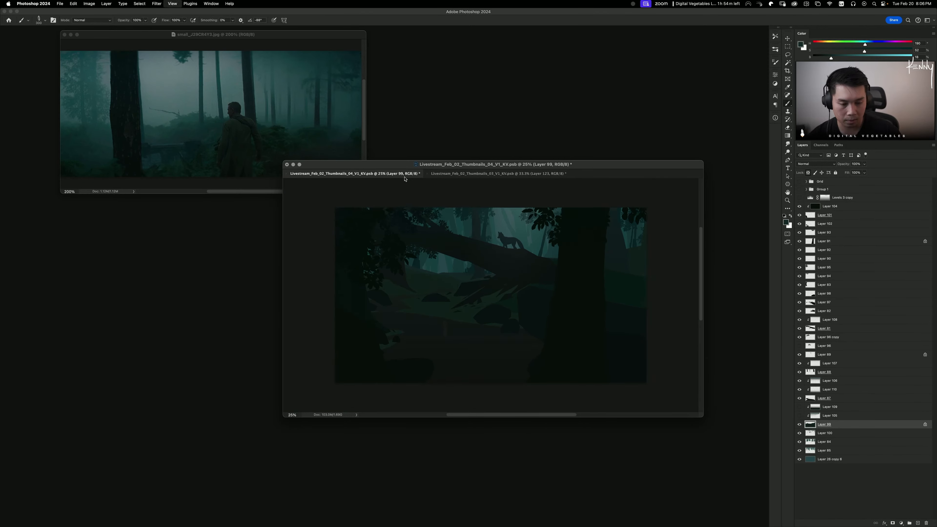
key(super+equal)
key(super+equal)
Step: Sample the dark green ground color beneath the fallen trunk and move the thumbnail window slightly toward the reference image
alt+click(440, 277)
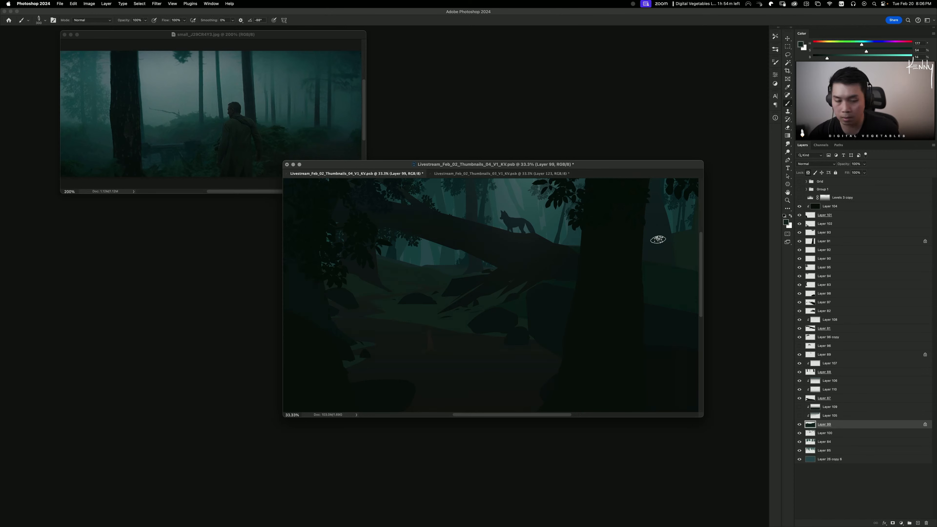
drag(580, 163, 552, 161)
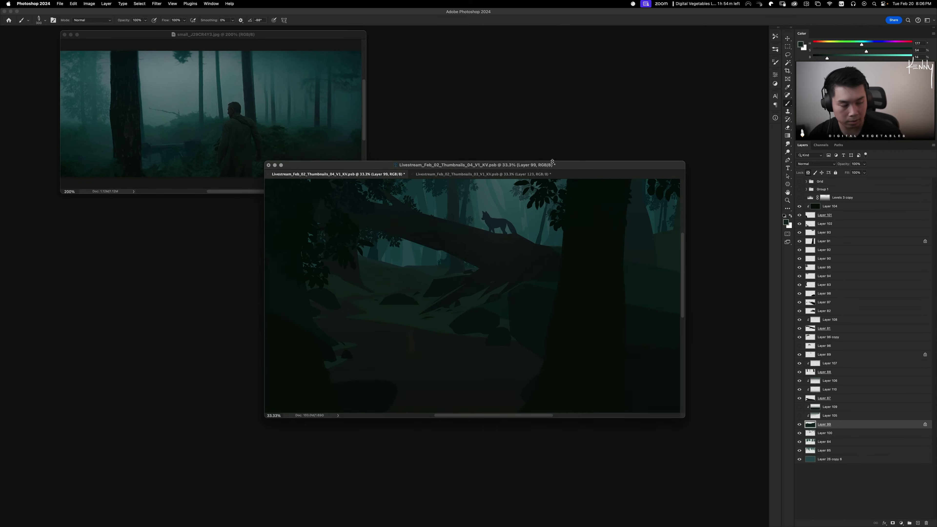
Step: Reposition the thumbnail window beside the reference image, review the whole forest picture at 25%, and select Layer 109
key(super+minus)
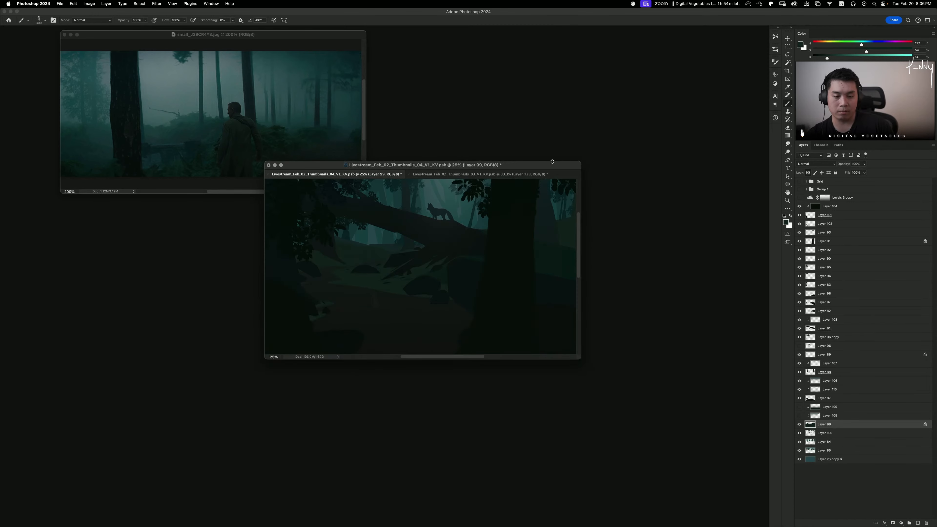
key(super+equal)
key(super+equal)
key(super+minus)
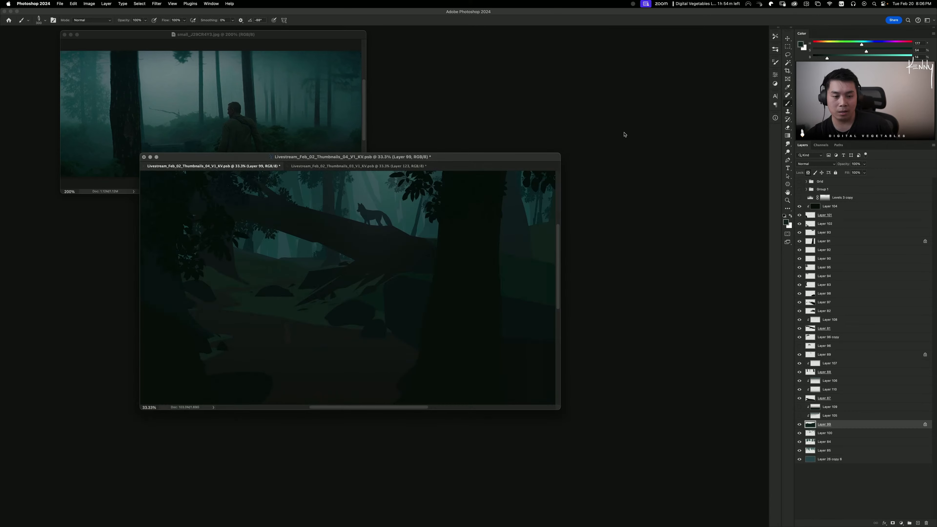
drag(527, 154, 631, 140)
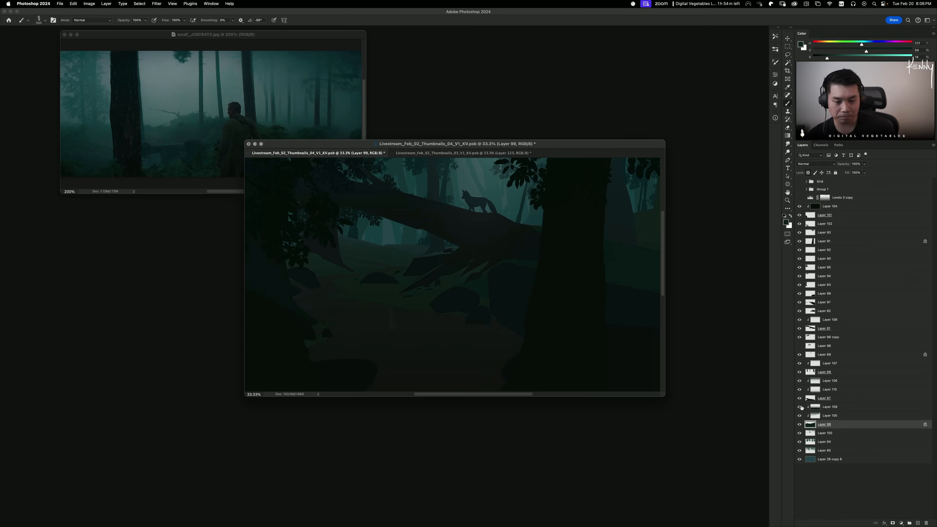
key(super+minus)
key(super+minus)
key(super+equal)
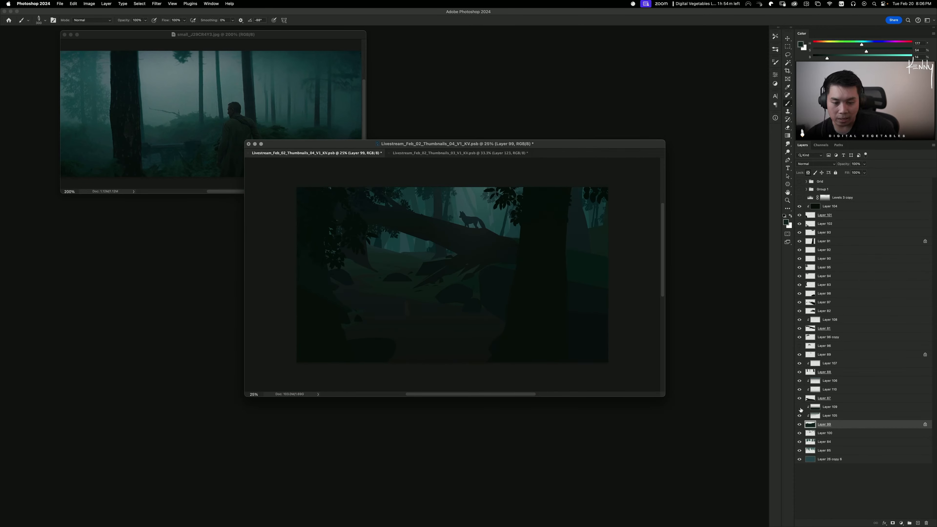
click(840, 408)
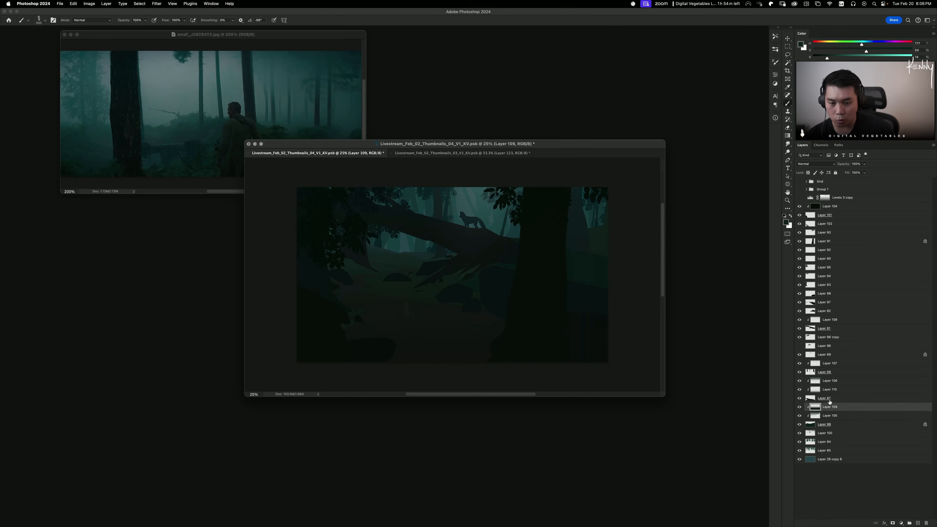
Step: Compare the grayscale Thumbnails_03 document with the colored Thumbnails_04 document, and glance at the ColorKeyLayout overview
click(444, 154)
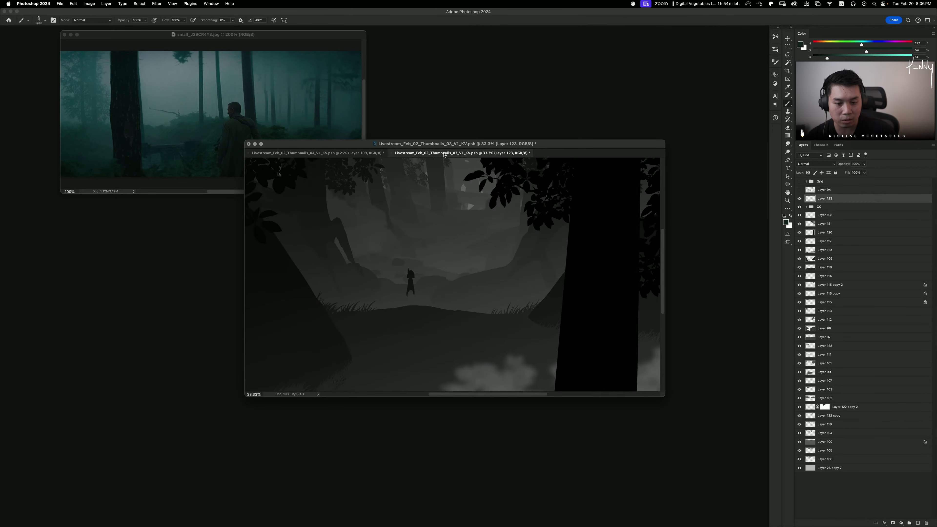
click(325, 153)
drag(0, 31, 240, 81)
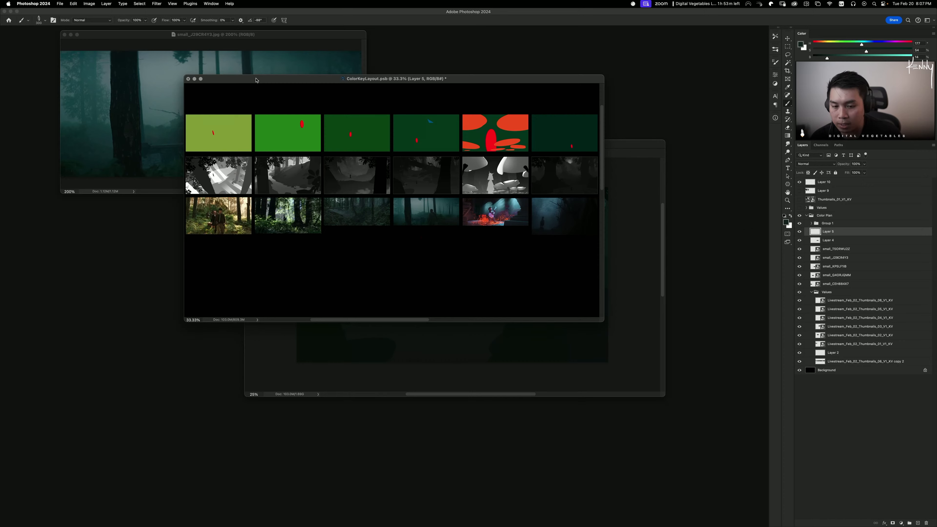
drag(256, 78, 936, 105)
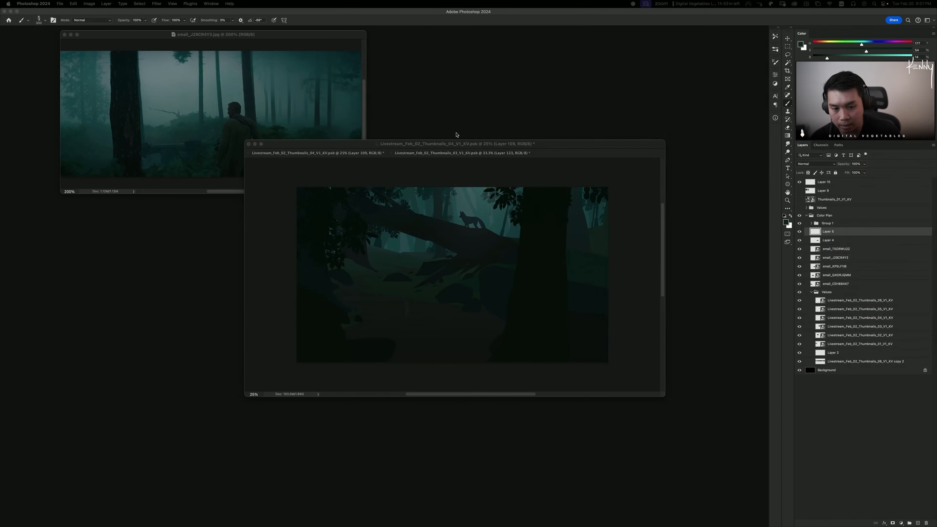
mouse_move(393, 143)
mouse_down()
mouse_move(402, 140)
mouse_move(386, 146)
mouse_up()
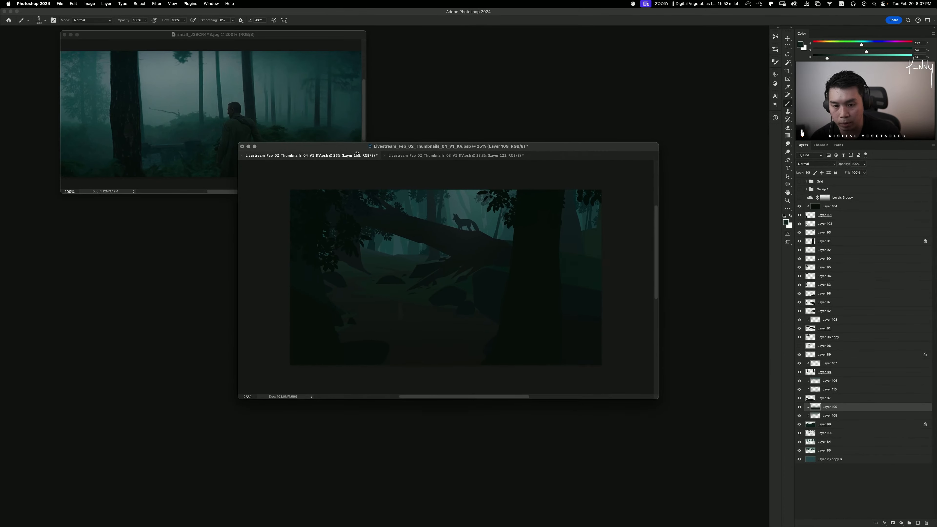
click(428, 156)
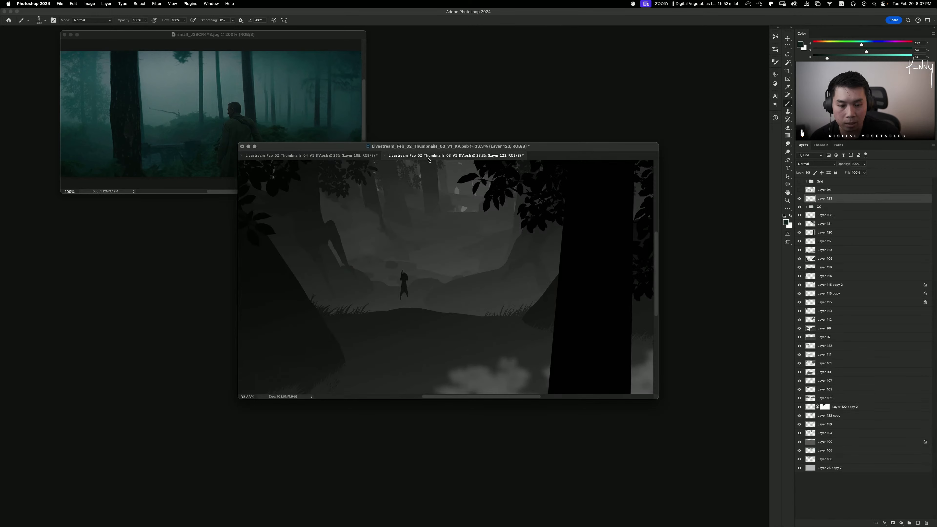
click(324, 156)
click(439, 156)
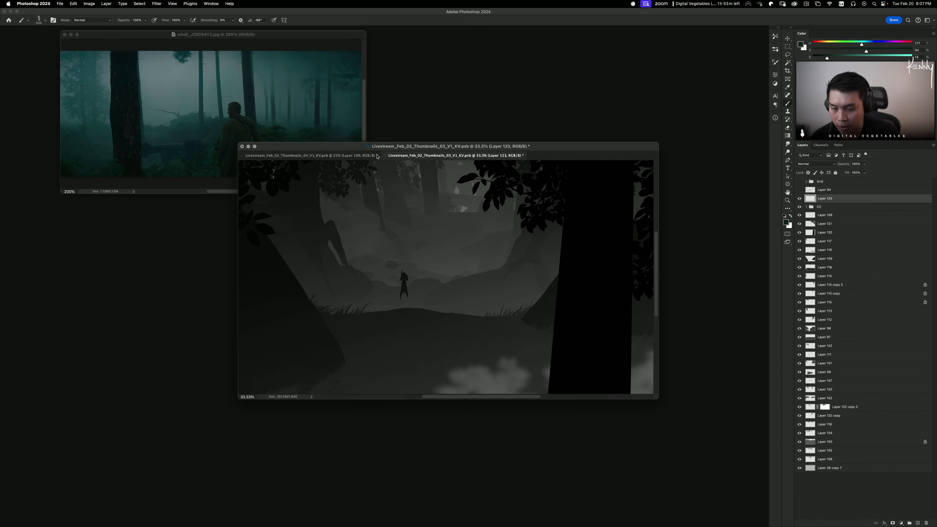
click(348, 155)
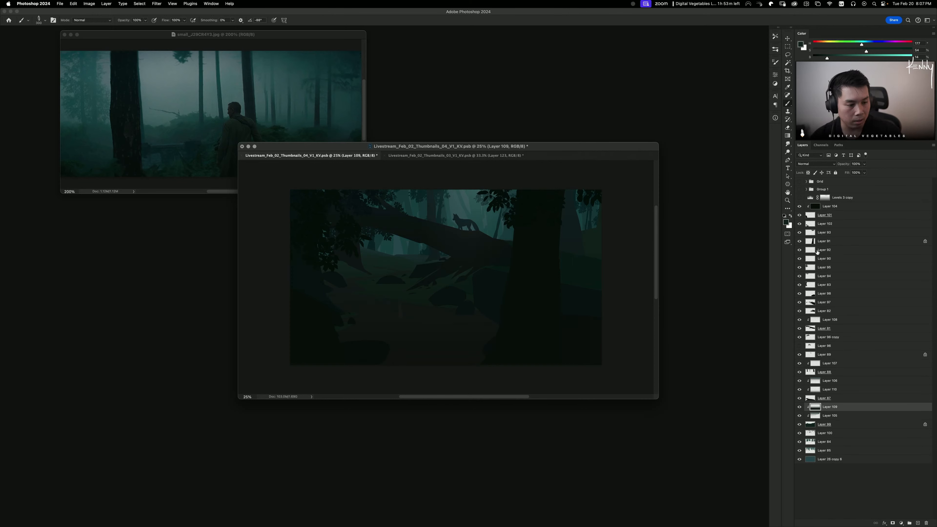
Step: Colorize Layer 92 with Hue/Saturation, using hue 167, saturation 84 and lightness -32
click(837, 254)
key(ctrl+u)
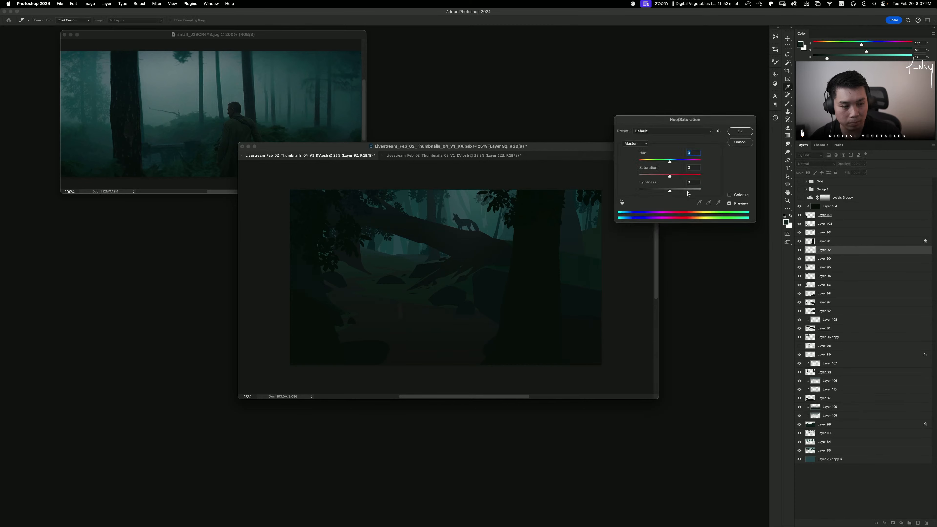
click(729, 195)
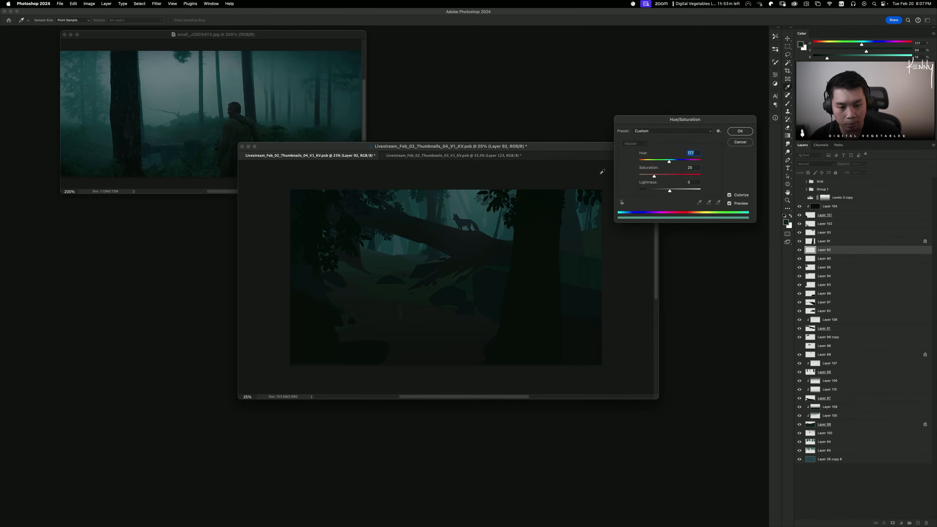
click(663, 190)
drag(655, 177, 668, 161)
drag(701, 176, 660, 191)
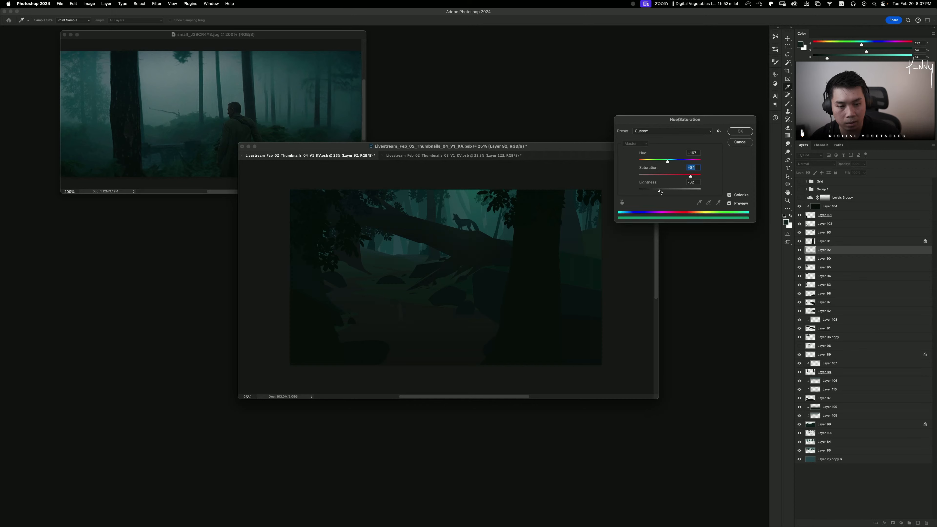
click(741, 131)
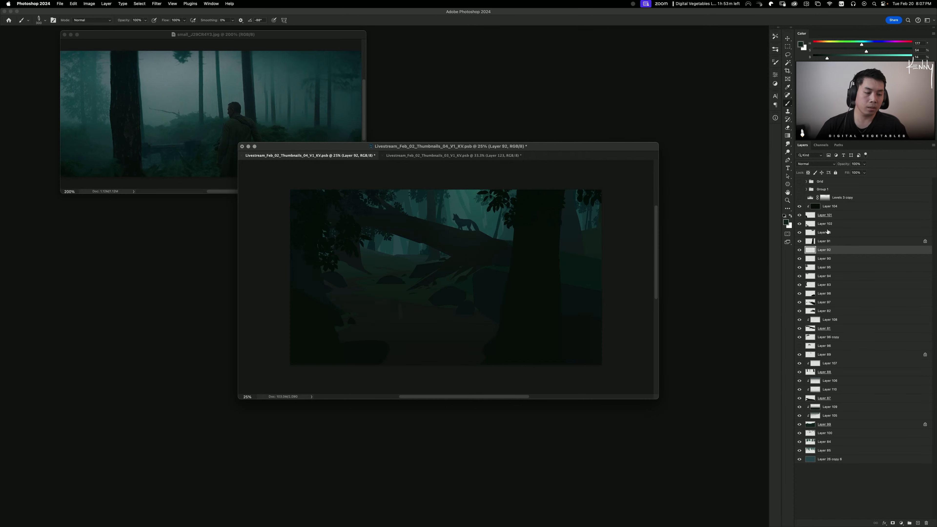
Step: Toggle the Levels 3 copy adjustment to examine its effect on the thumbnail next to the reference image
click(829, 242)
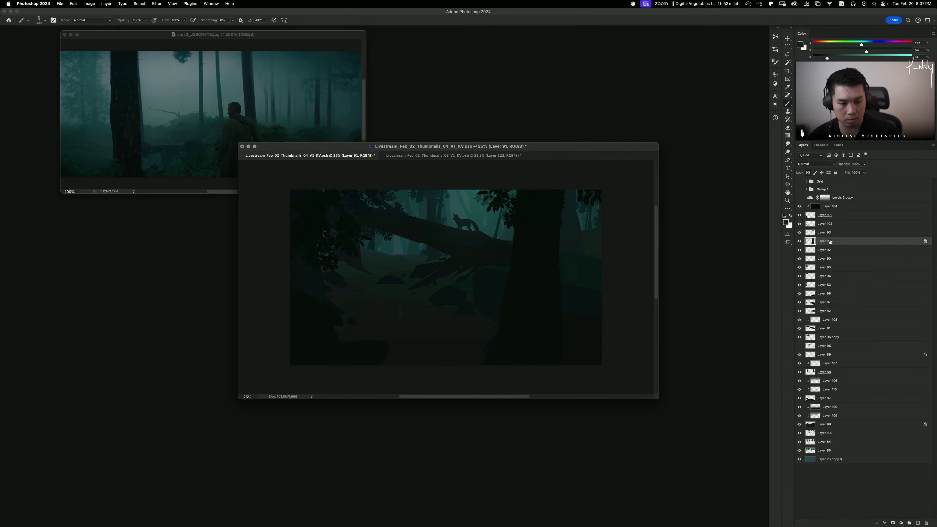
click(799, 199)
click(799, 199)
click(849, 199)
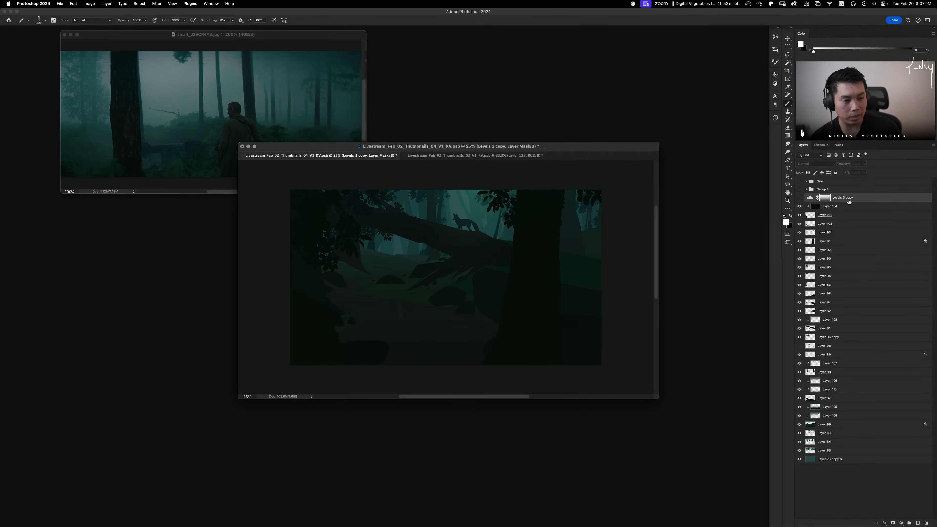
key(super+minus)
key(super+minus)
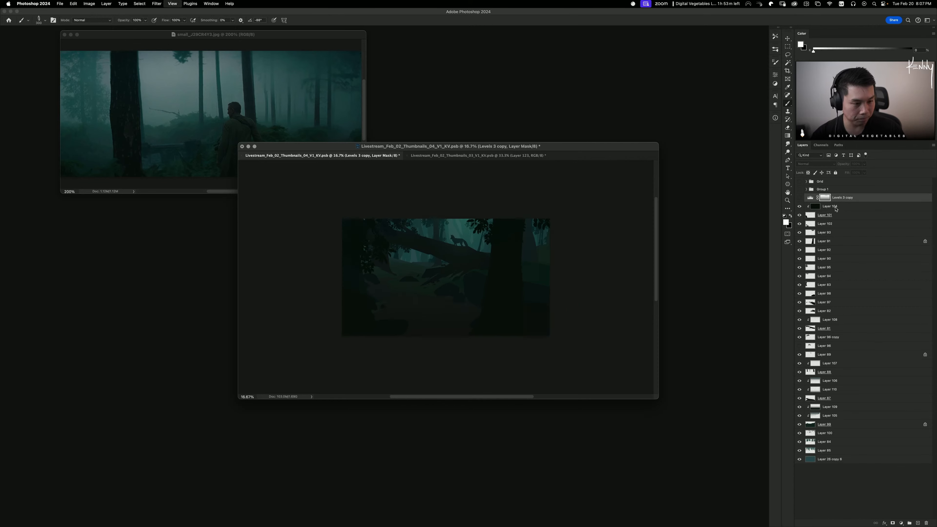
key(super+equal)
key(super+equal)
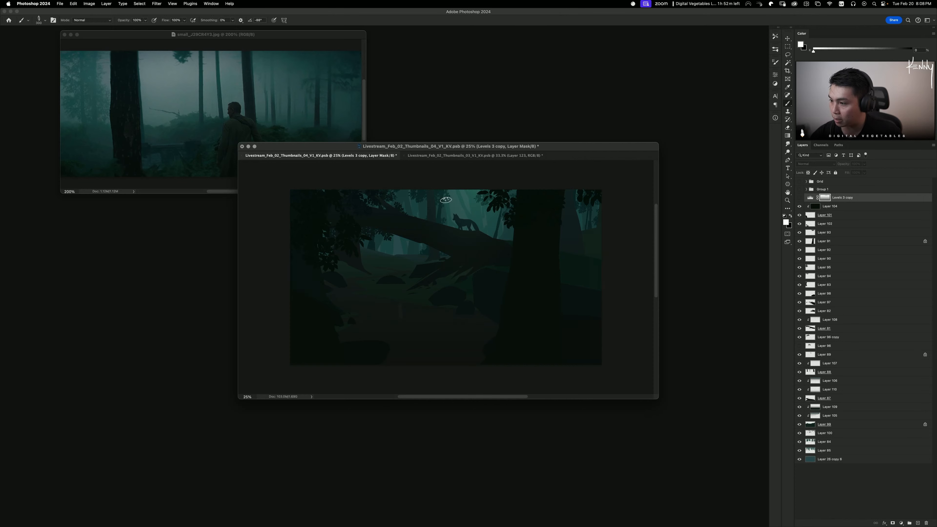
drag(430, 149, 482, 158)
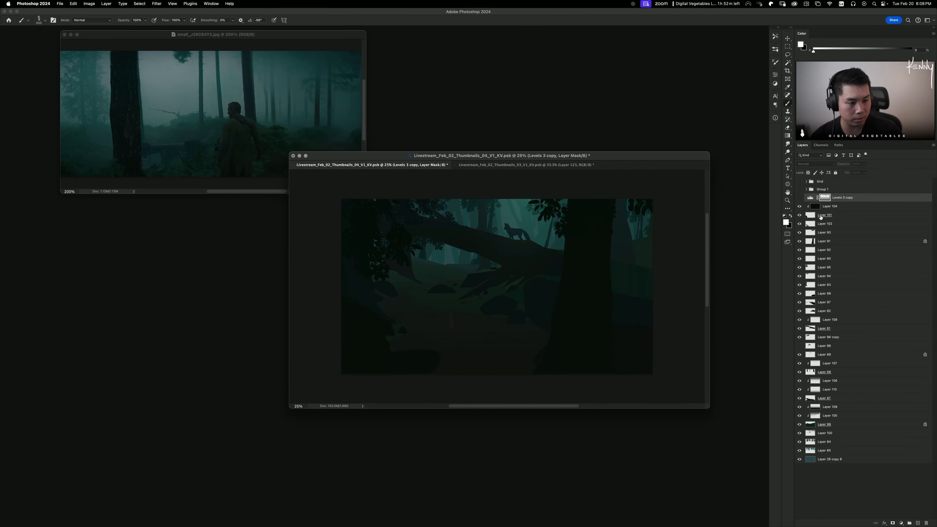
click(800, 192)
click(801, 192)
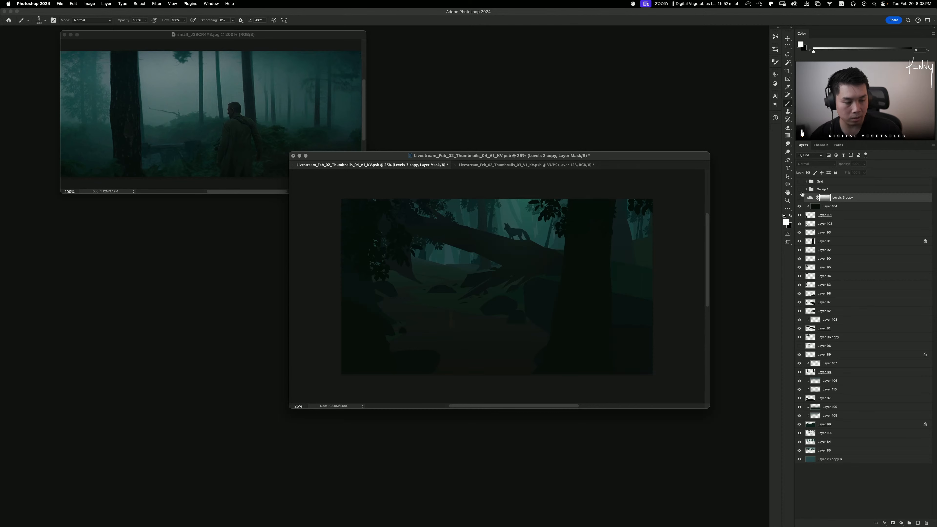
click(852, 198)
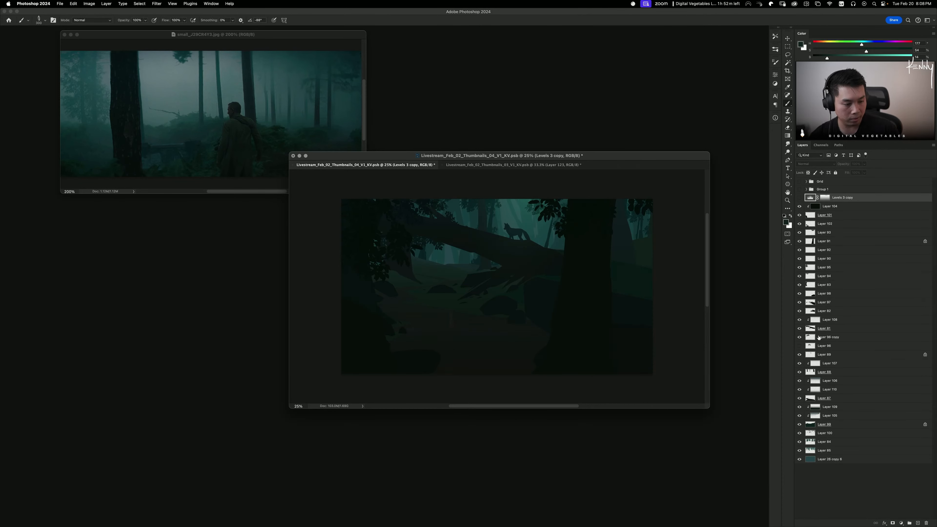
Step: Show the hidden background foliage on Layer 96 and check it against the copy layer directly above it
click(799, 346)
click(799, 346)
click(799, 346)
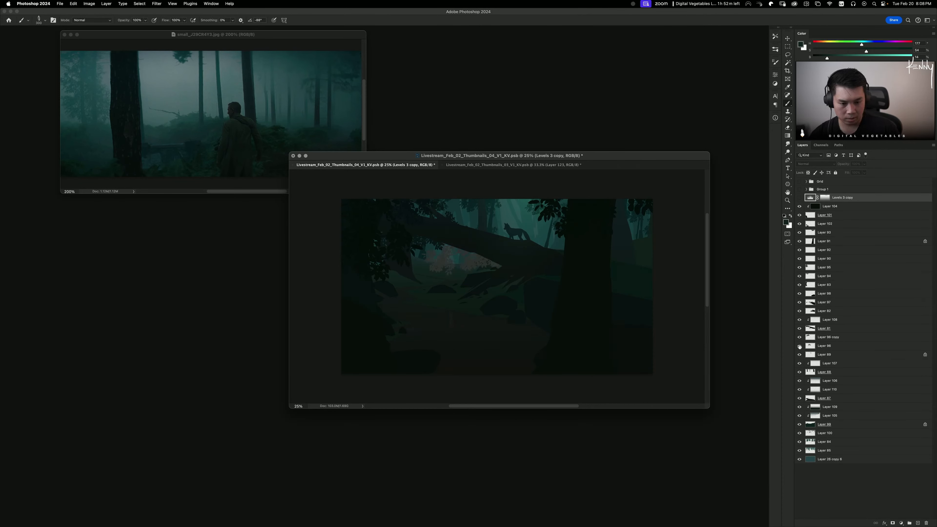
click(816, 346)
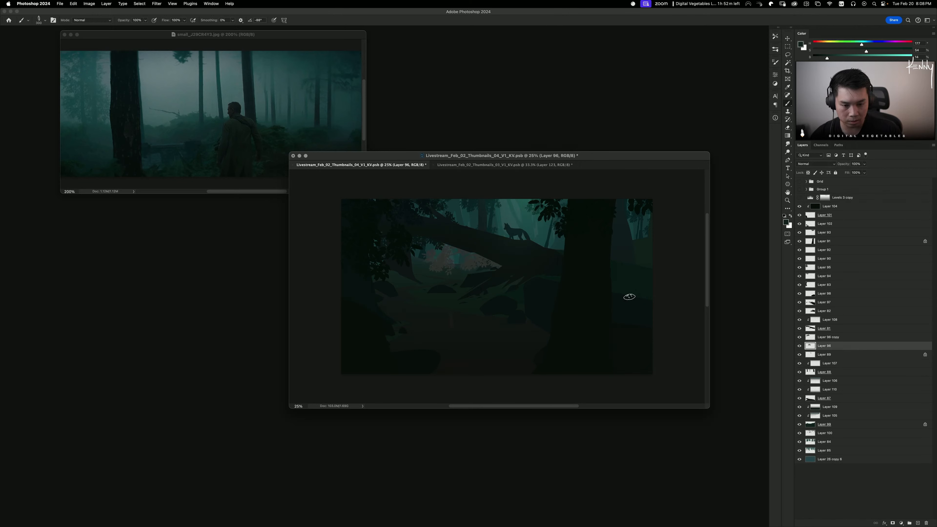
click(799, 337)
click(800, 337)
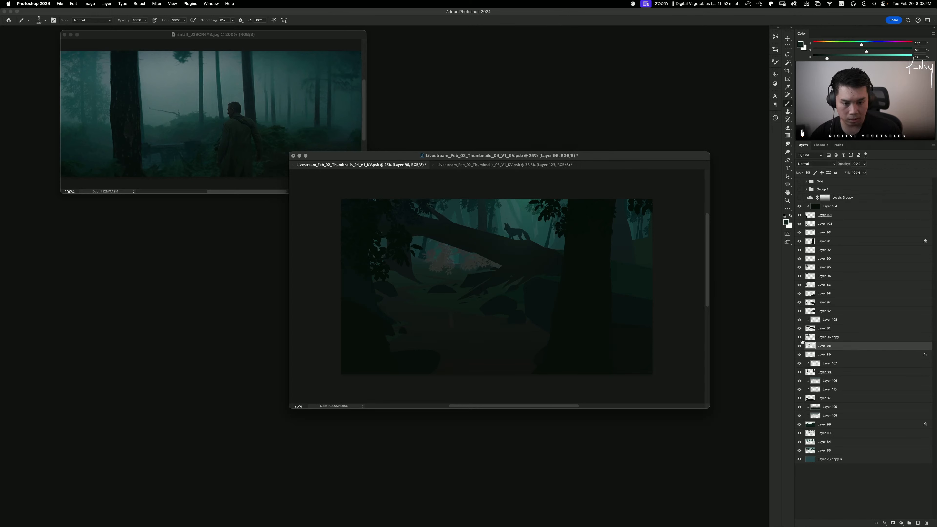
click(824, 337)
click(825, 346)
click(800, 338)
click(800, 338)
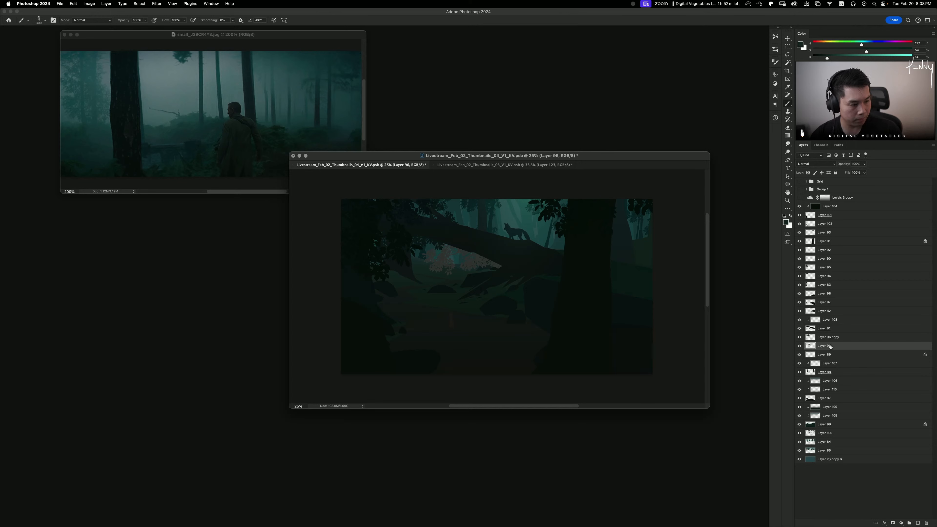
Step: Fill a new layer clipped to the Layer 96 foliage with a dark teal sampled near the fallen trunk, and merge it down
key(shift+super+n)
key(Return)
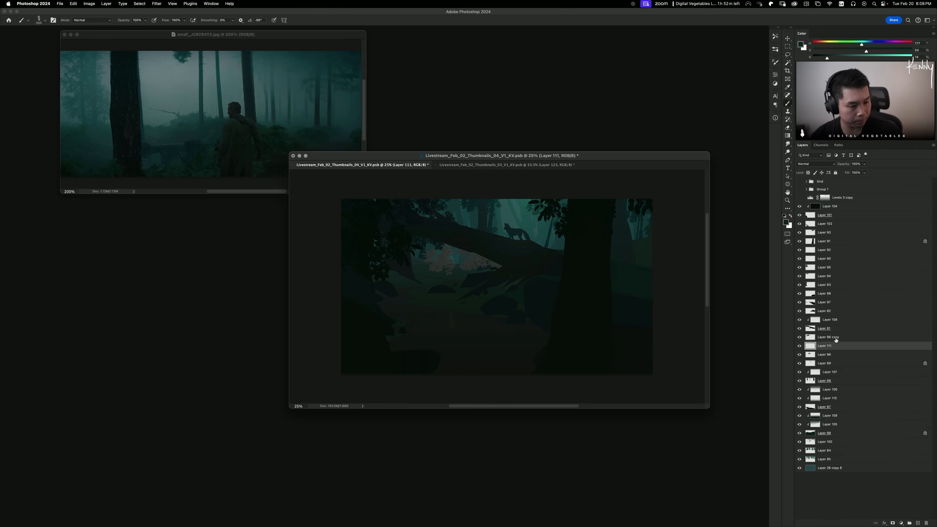
alt+click(826, 350)
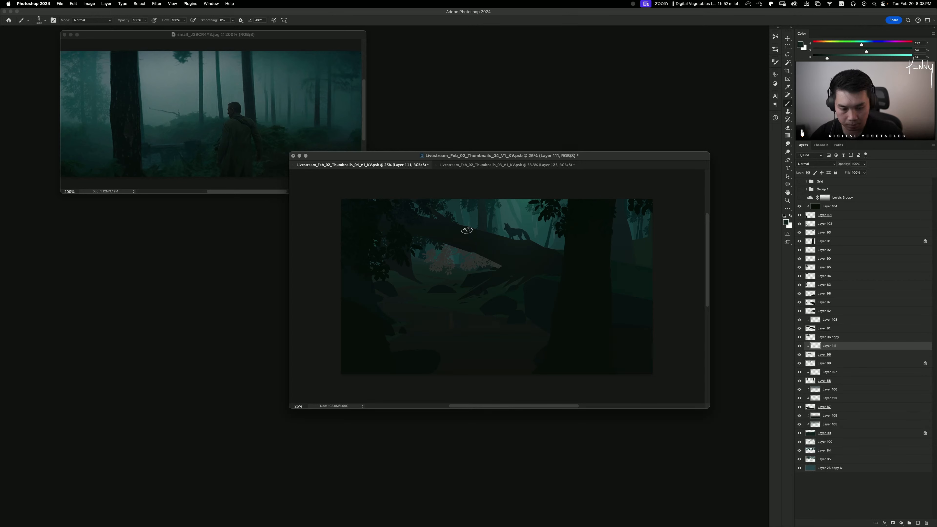
alt+click(452, 217)
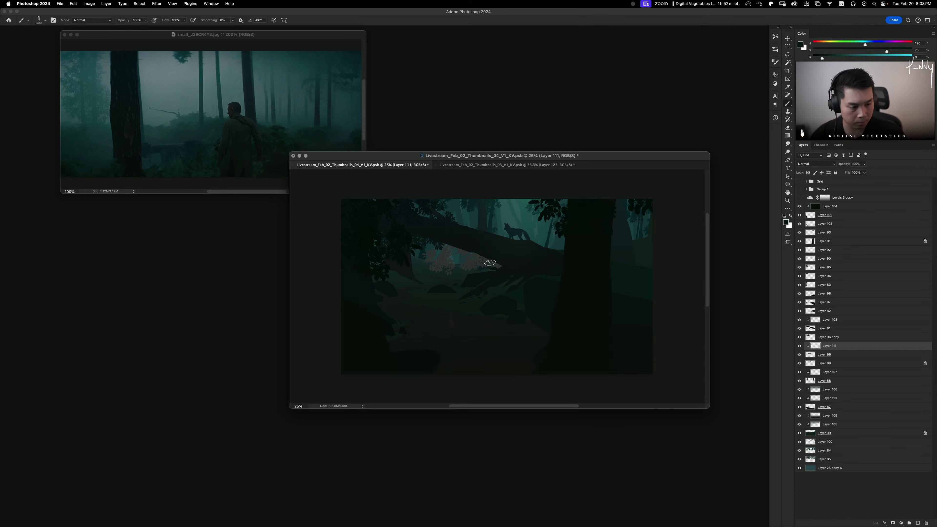
key(g)
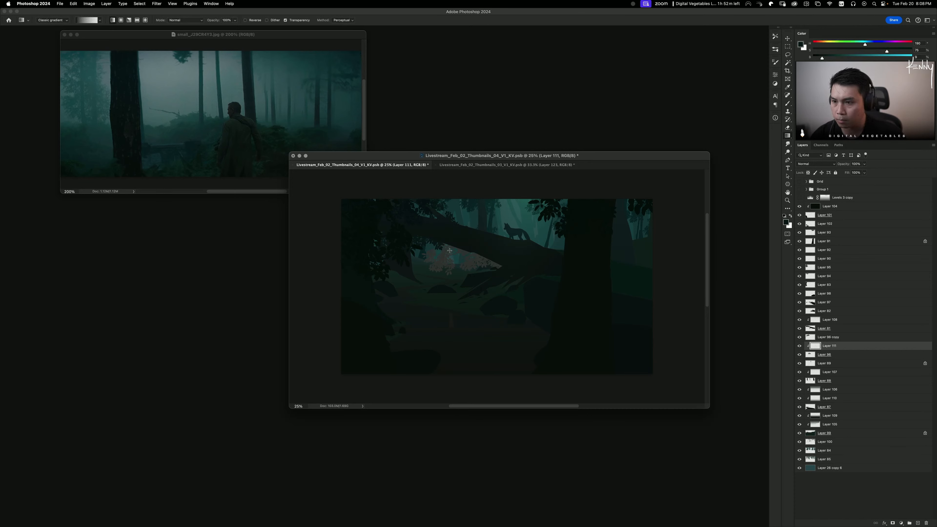
key(shift+g)
click(453, 254)
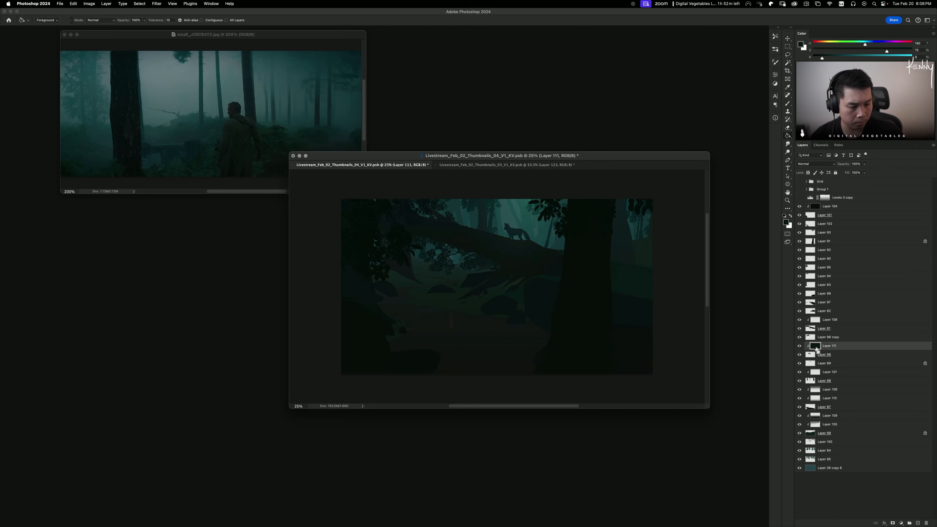
key(super+e)
Step: Lighten the Layer 96 foliage with Hue/Saturation at lightness +5, and return to the Brush tool
key(super+u)
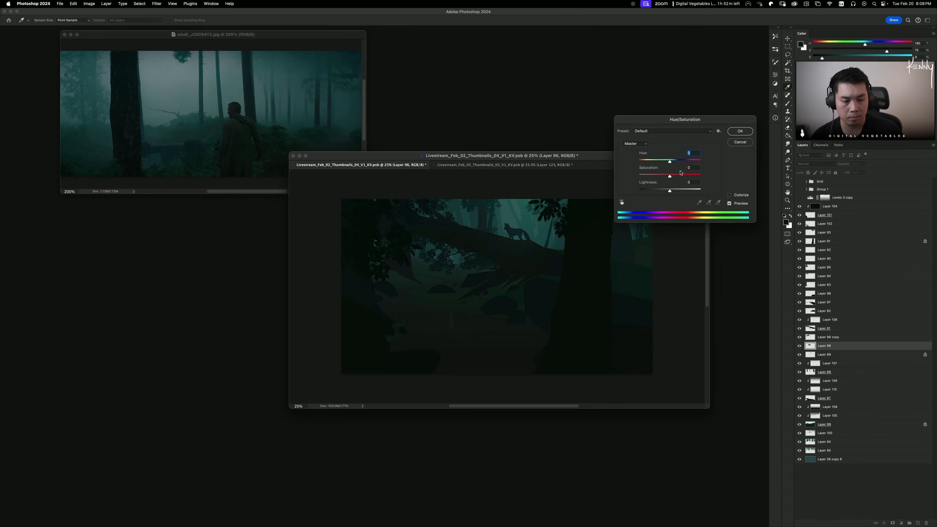
click(671, 191)
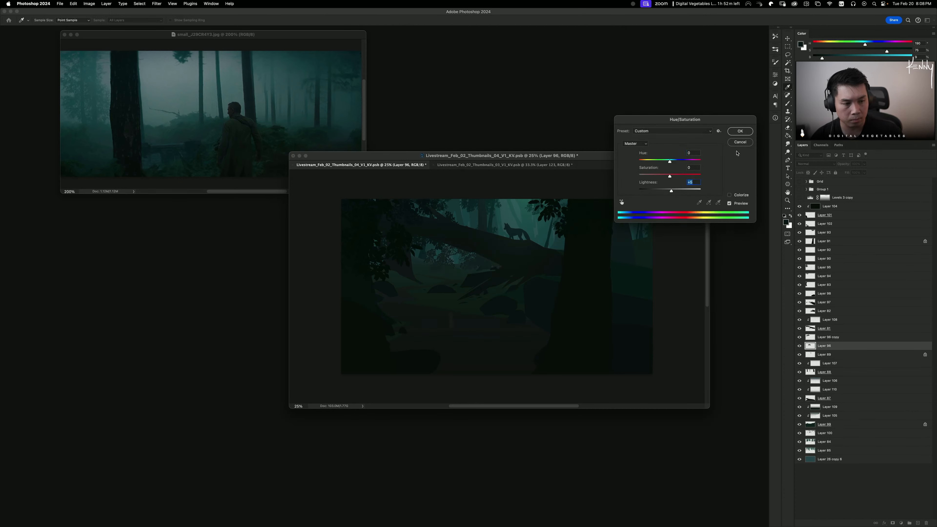
key(Return)
key(b)
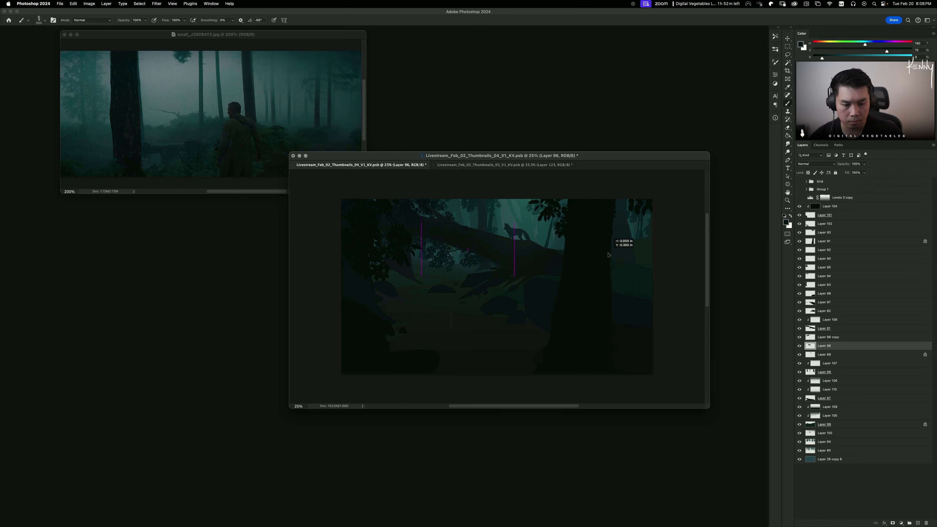
Step: Reposition the Layer 96 background foliage behind the fallen trunk and the wolf, and apply a Free Transform to it
drag(608, 254, 634, 251)
key(super+t)
key(Return)
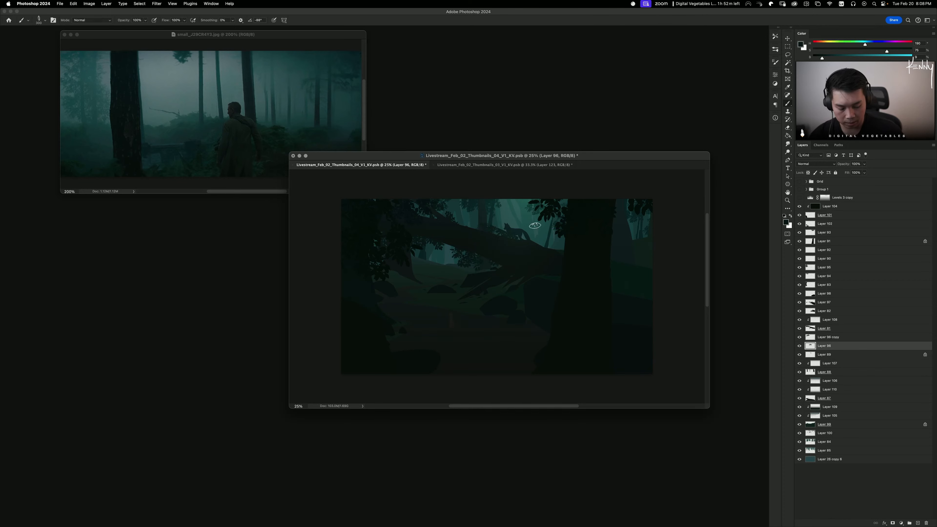
key(l)
mouse_move(399, 192)
mouse_down()
mouse_move(416, 226)
mouse_move(604, 282)
mouse_move(705, 377)
mouse_move(703, 387)
mouse_up()
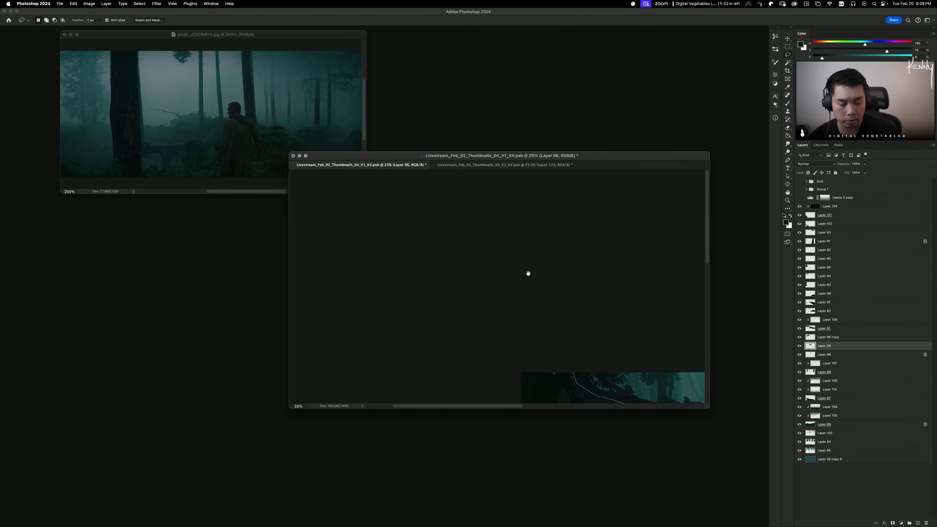
drag(651, 401, 453, 232)
click(458, 232)
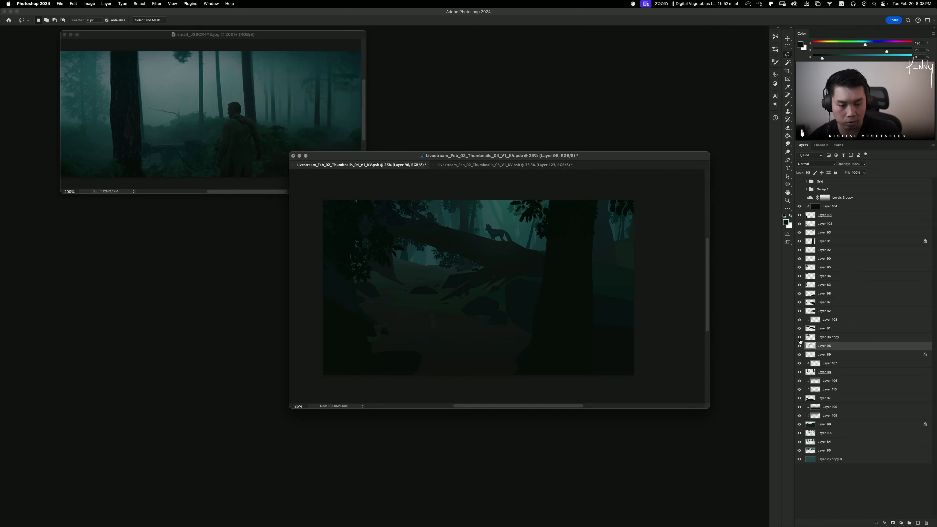
Step: Merge the Layer 96 copy down into Layer 96, checking the foliage by toggling its visibility
click(825, 339)
key(super+e)
click(799, 337)
click(799, 338)
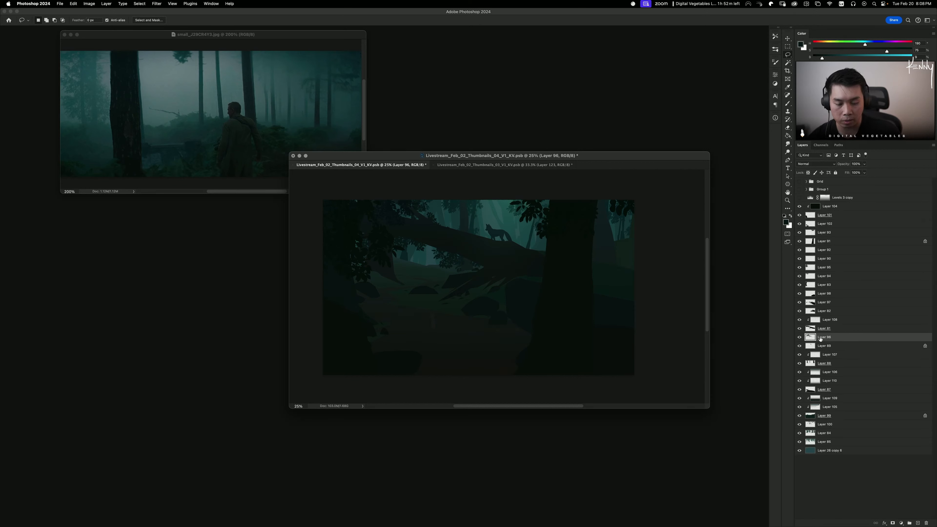
Step: Add an empty layer, place it directly above the layer clipped to Layer 81, and switch to the Brush tool
key(super+shift+alt+n)
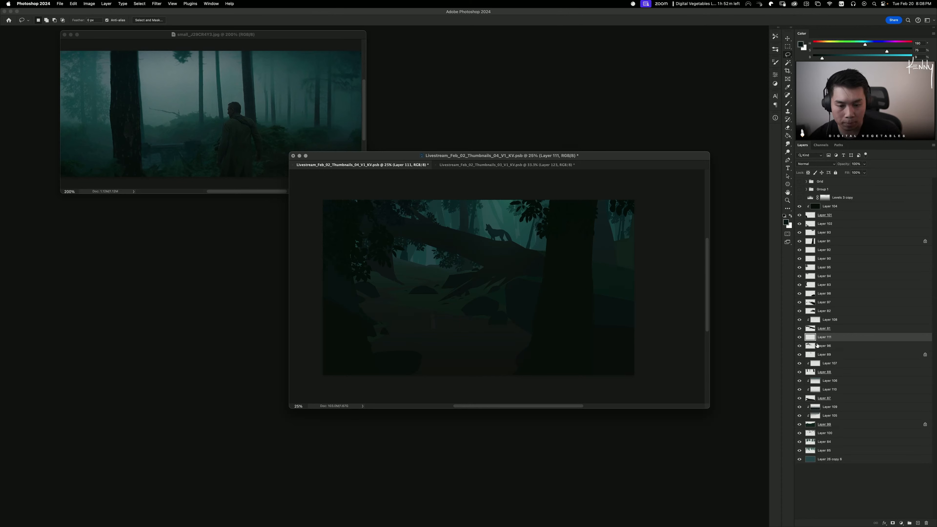
drag(820, 336, 821, 315)
key(b)
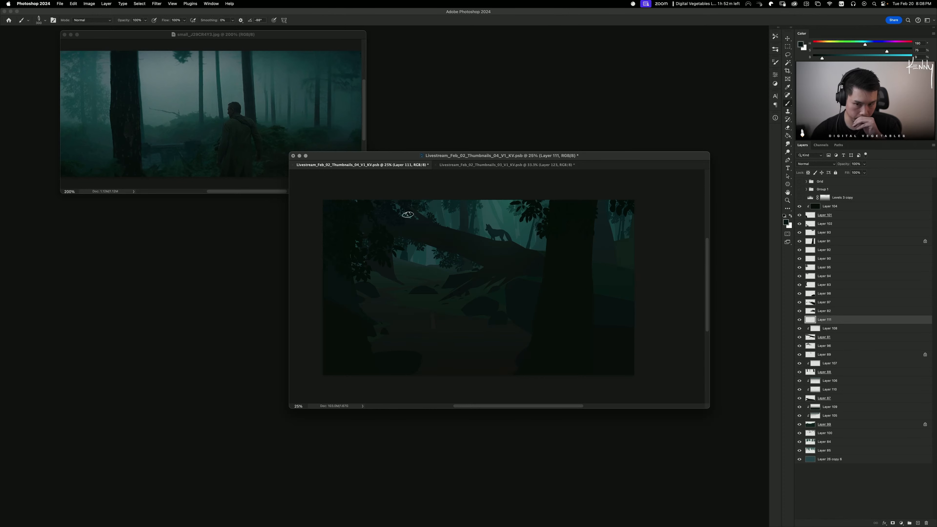
Step: Arrange the forest reference image window directly above the thumbnail window and make the thumbnail document active again
mouse_move(271, 35)
mouse_down()
mouse_move(432, 54)
mouse_move(285, 39)
mouse_move(356, 35)
mouse_move(319, 59)
mouse_move(294, 50)
mouse_move(321, 33)
mouse_move(268, 47)
mouse_up()
drag(389, 157, 299, 211)
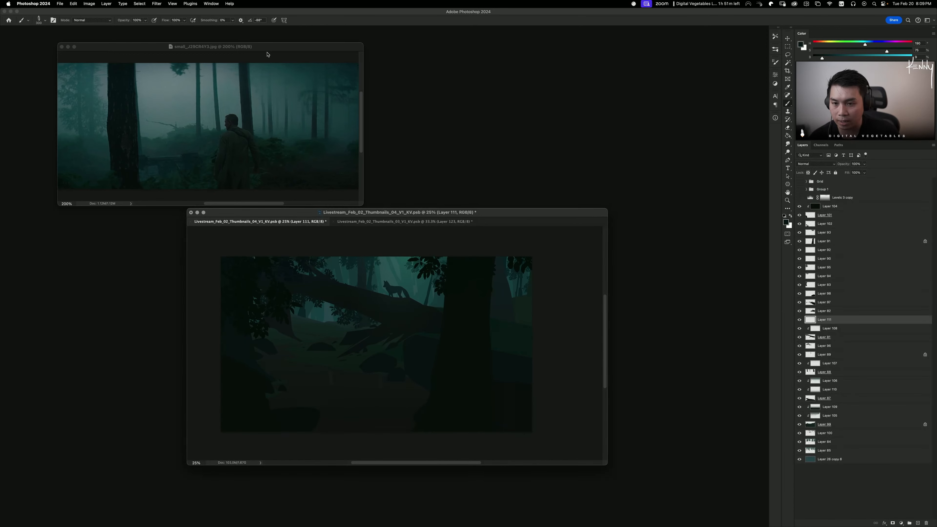
drag(267, 55, 447, 49)
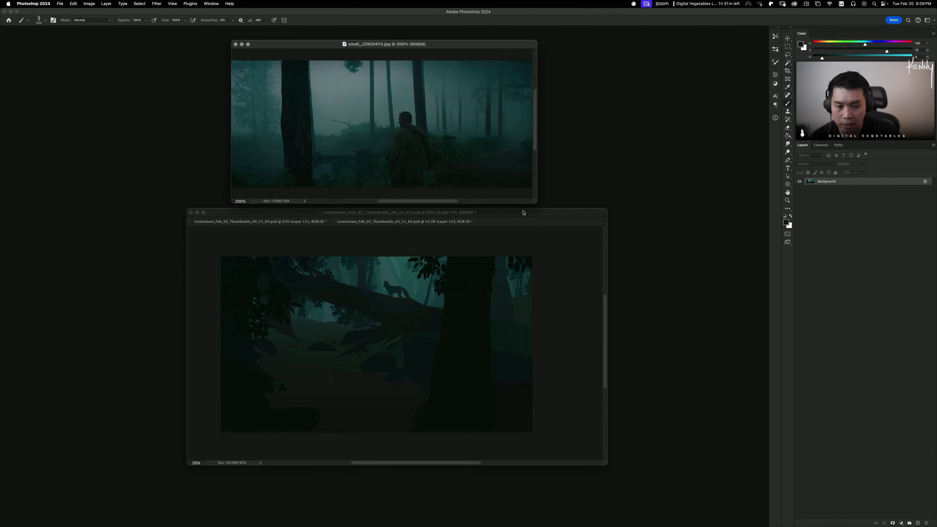
click(529, 220)
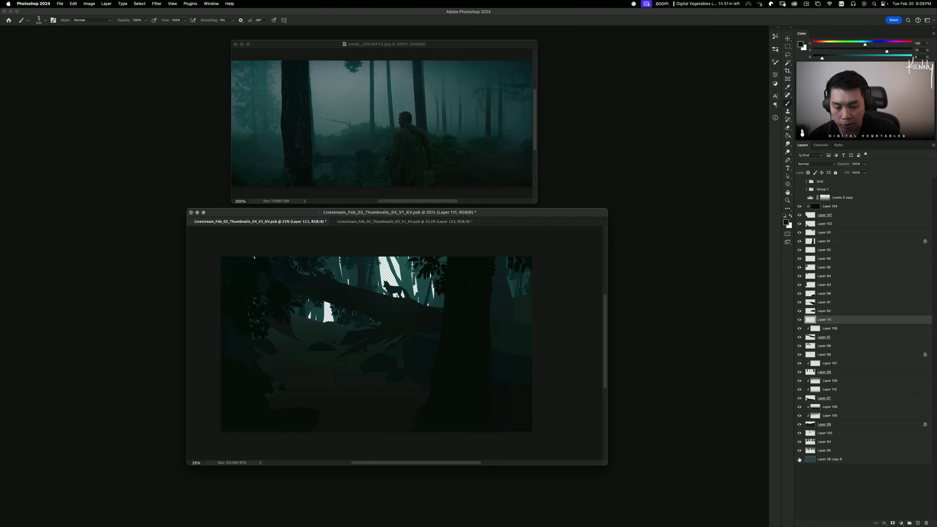
Step: Adjust the lightness and hue of the Layer 26 copy 6 background fill with Hue/Saturation
click(812, 459)
key(ctrl+u)
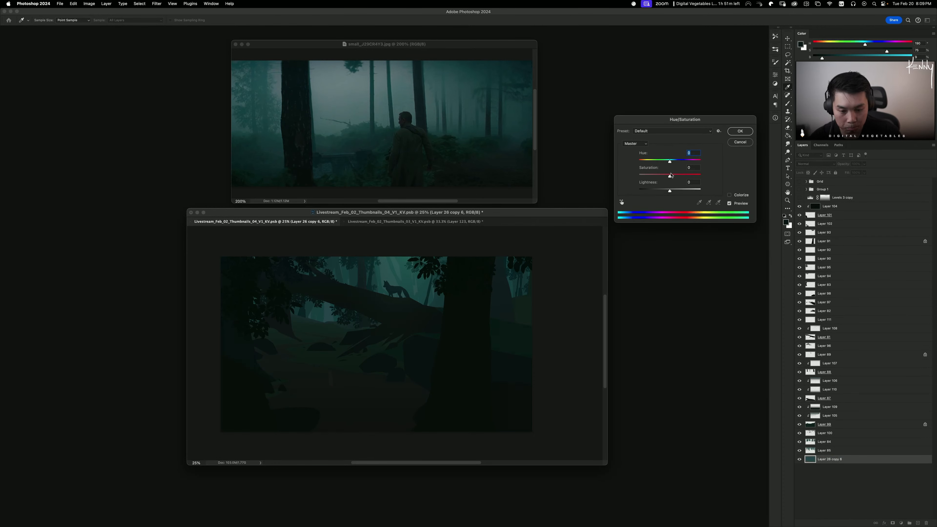
drag(670, 190, 668, 162)
click(732, 134)
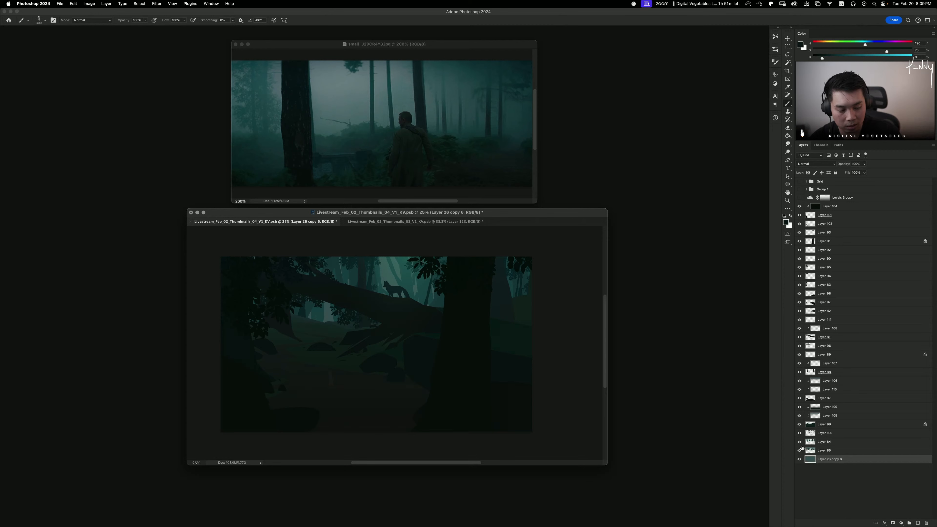
Step: Adjust the distant trees on Layer 85 with Hue/Saturation at hue +1, saturation -2 and lightness +7
click(822, 450)
key(ctrl+u)
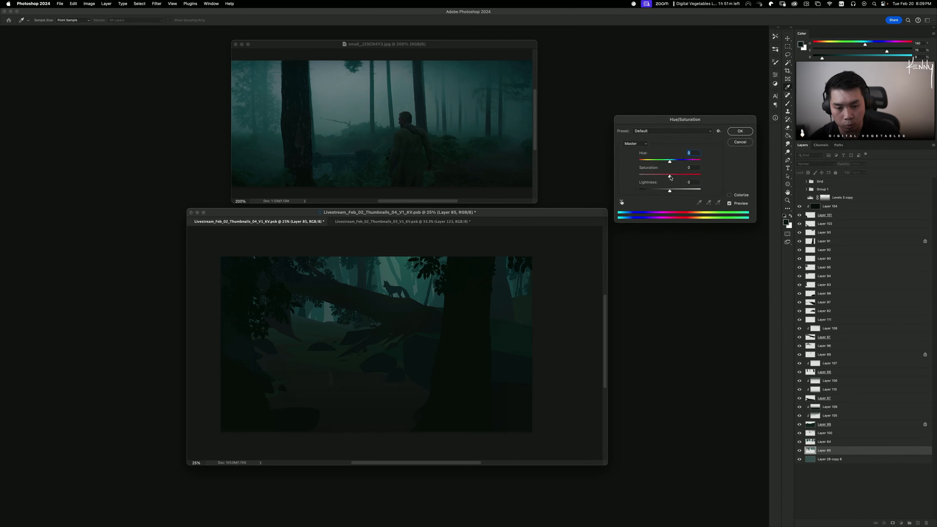
mouse_move(670, 176)
mouse_down()
mouse_move(672, 191)
mouse_move(672, 161)
mouse_up()
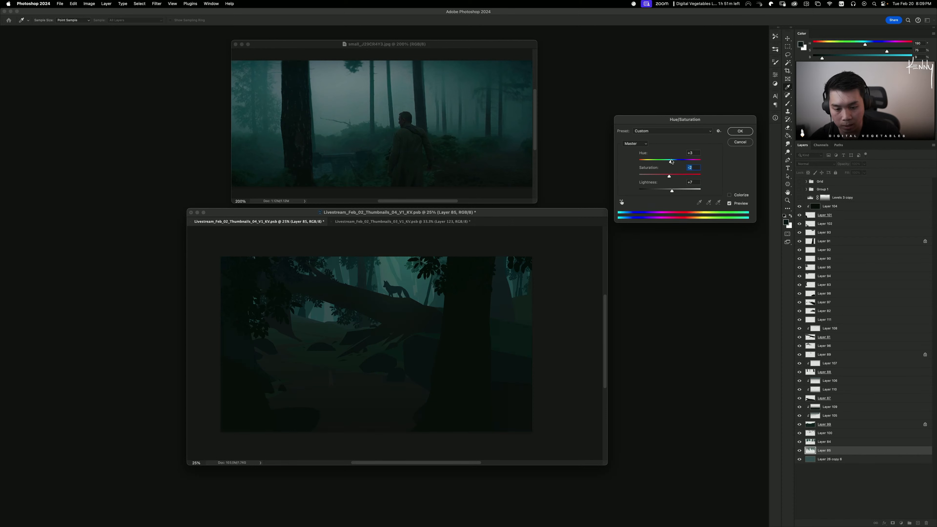
key(Return)
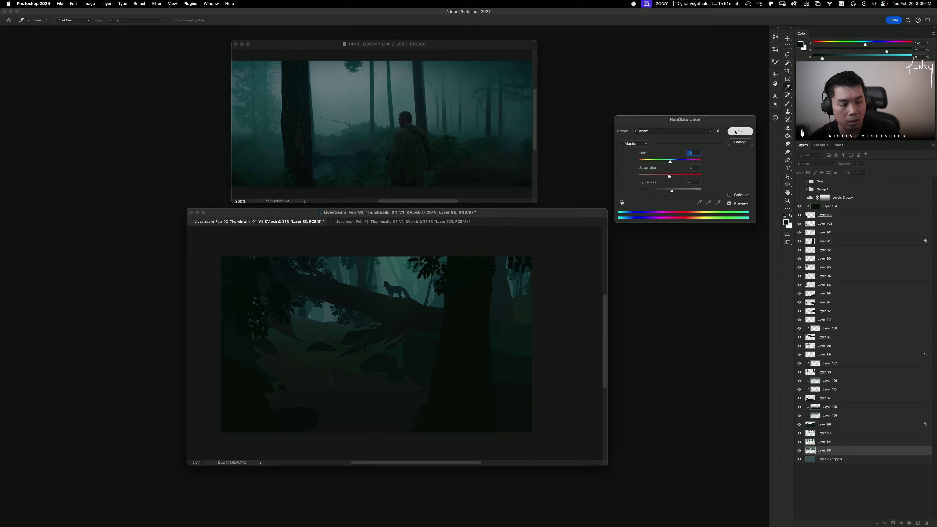
Step: Shift the hue of the Layer 84 trees slightly to the negative side with Hue/Saturation
click(798, 442)
key(ctrl+u)
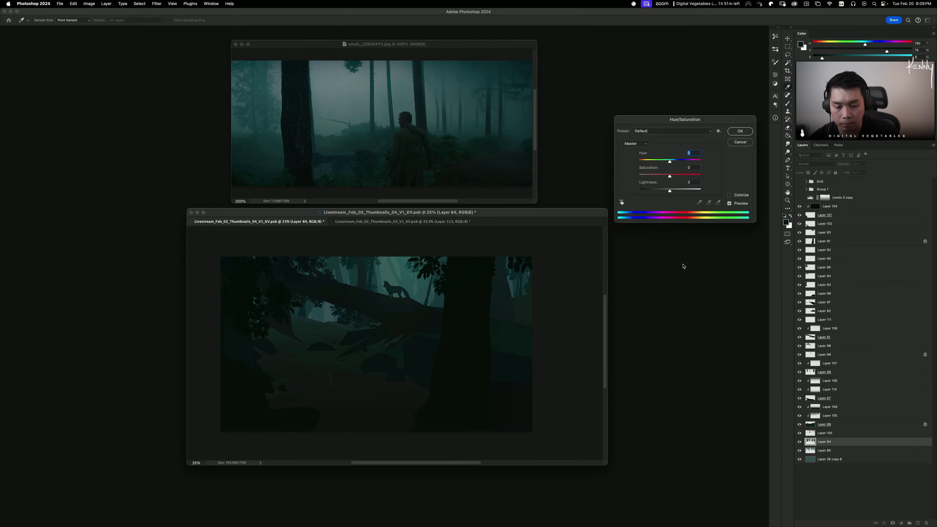
drag(670, 162, 669, 162)
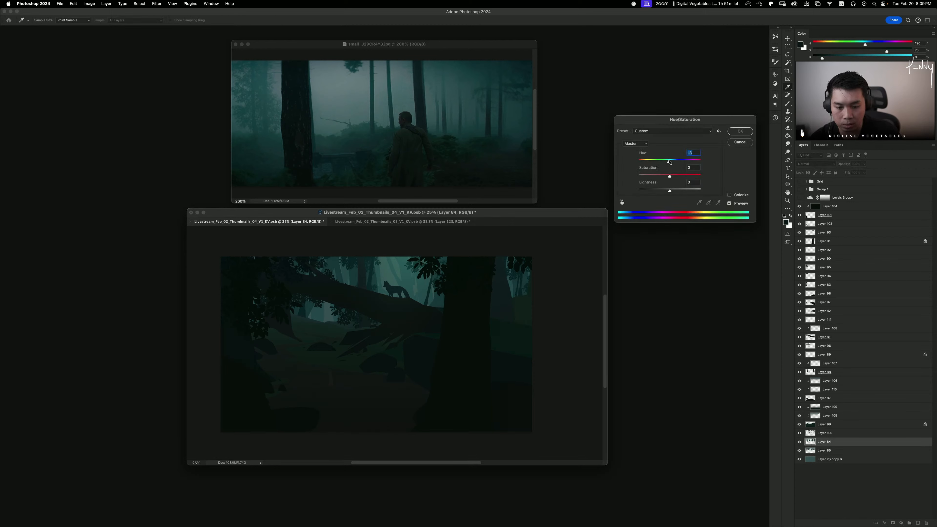
click(739, 132)
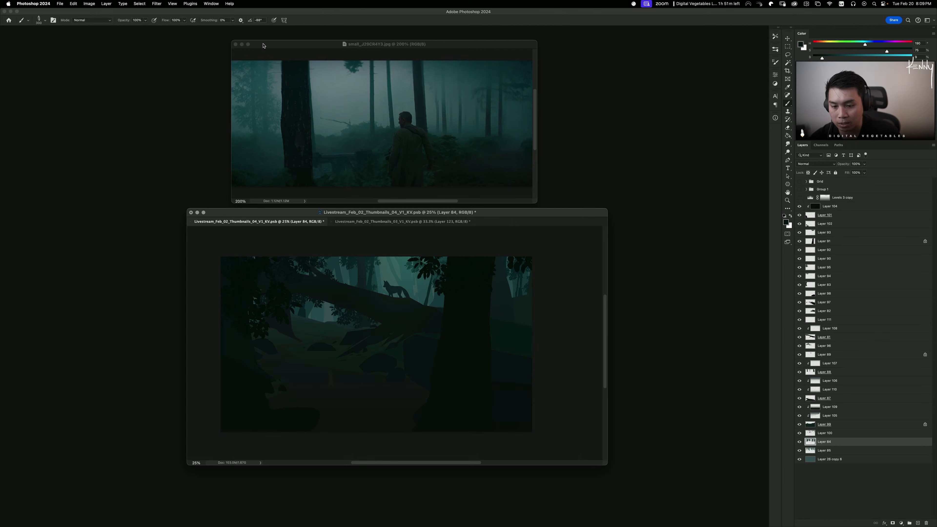
Step: Nudge the reference window sideways and view the Thumbnails_03 document briefly before returning to Thumbnails_04
drag(264, 45, 274, 45)
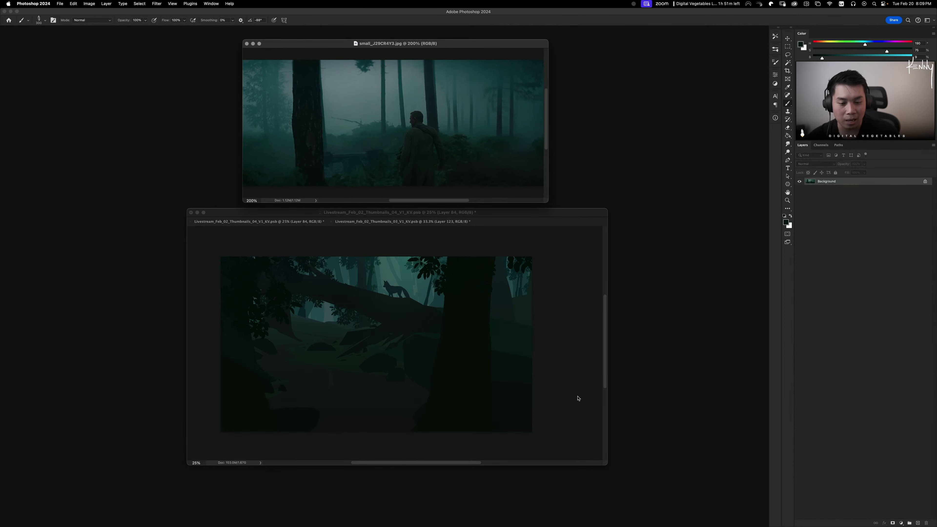
click(398, 220)
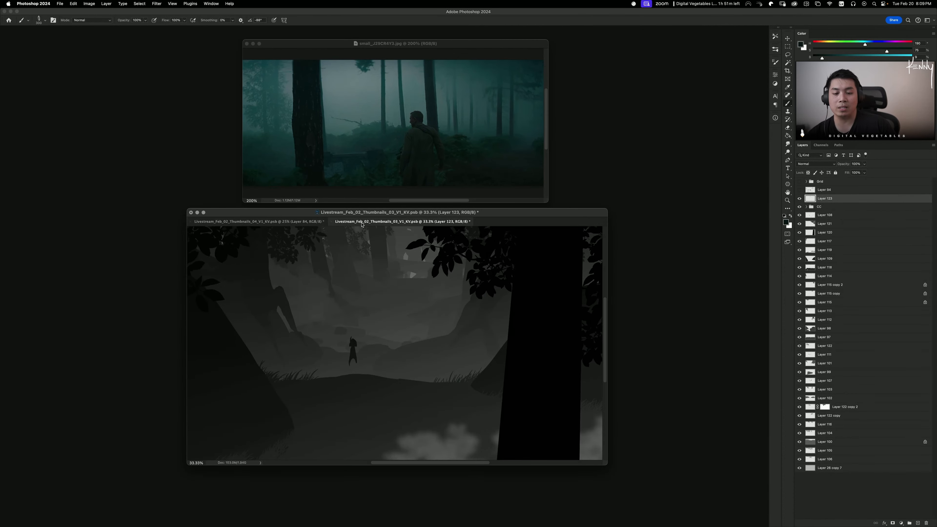
click(320, 221)
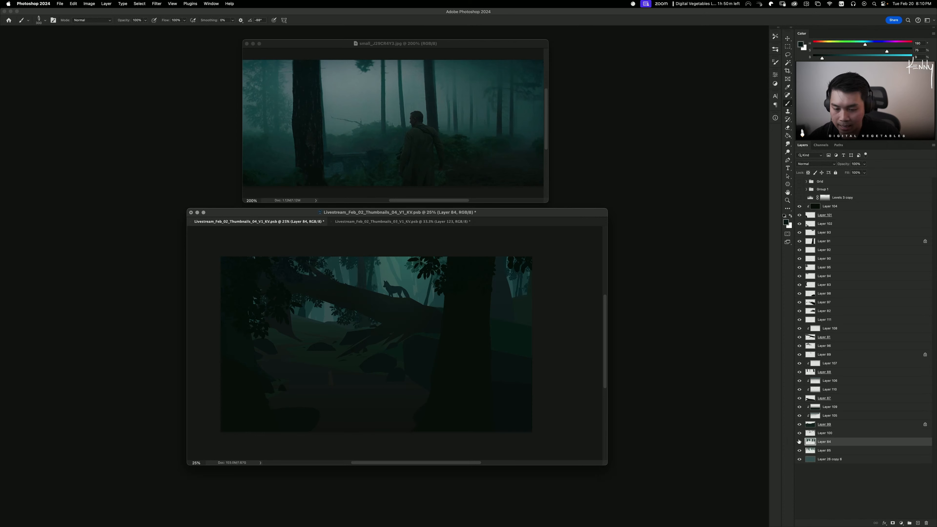
Step: Add a new layer above Layer 84 and load the Stamp (Tree 1) brush tool preset
key(super+shift+n)
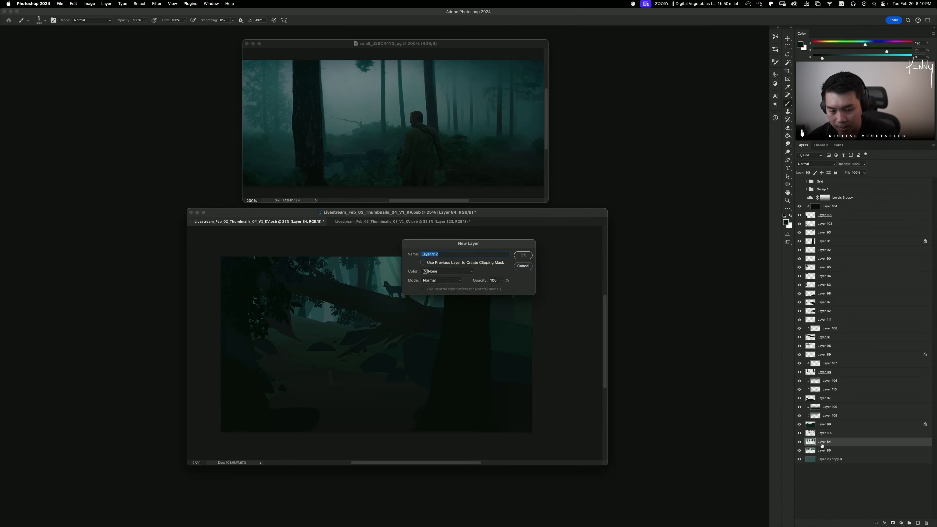
key(Return)
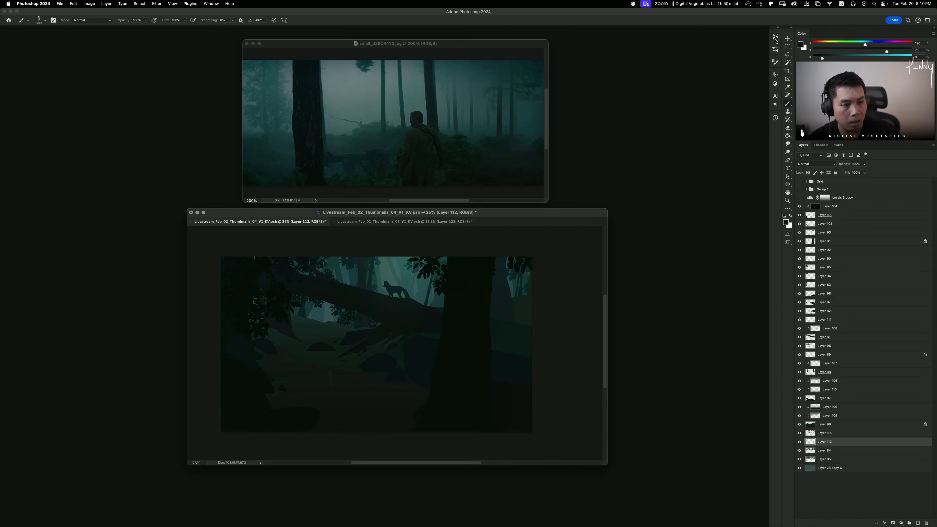
click(776, 38)
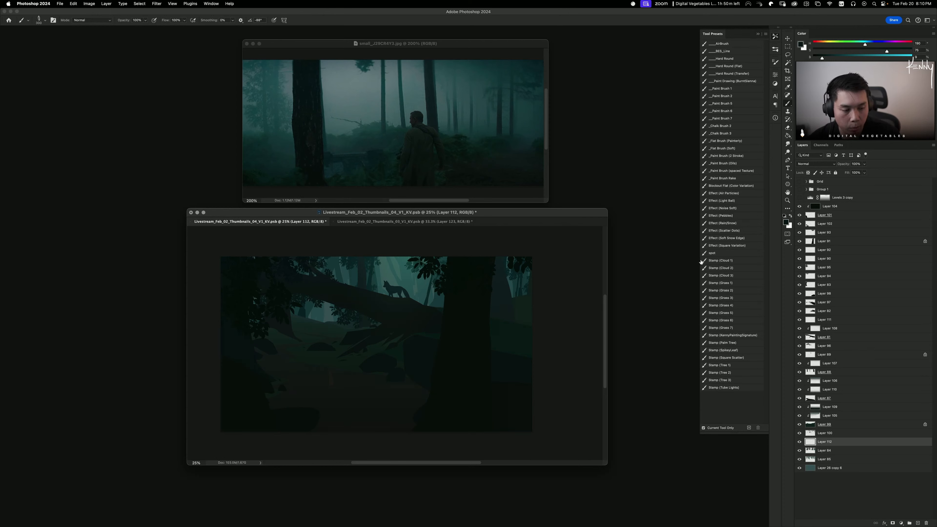
click(730, 275)
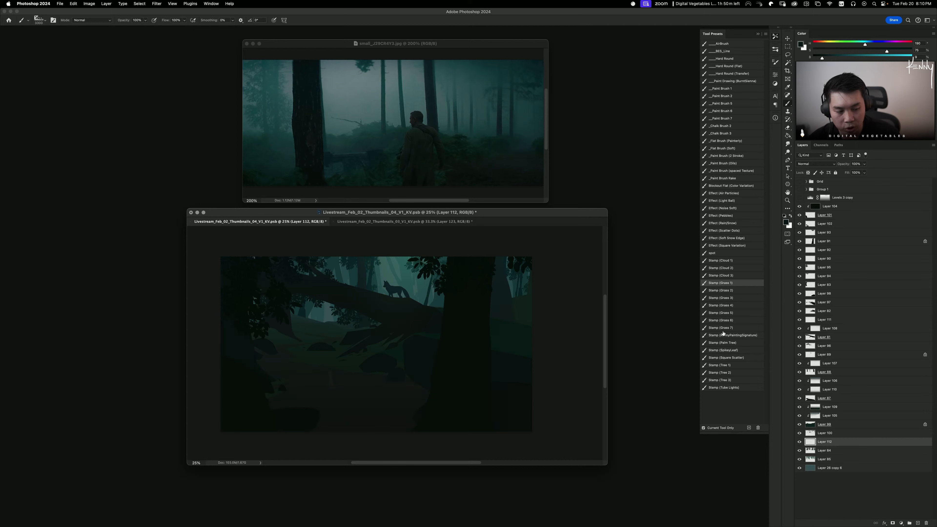
click(726, 366)
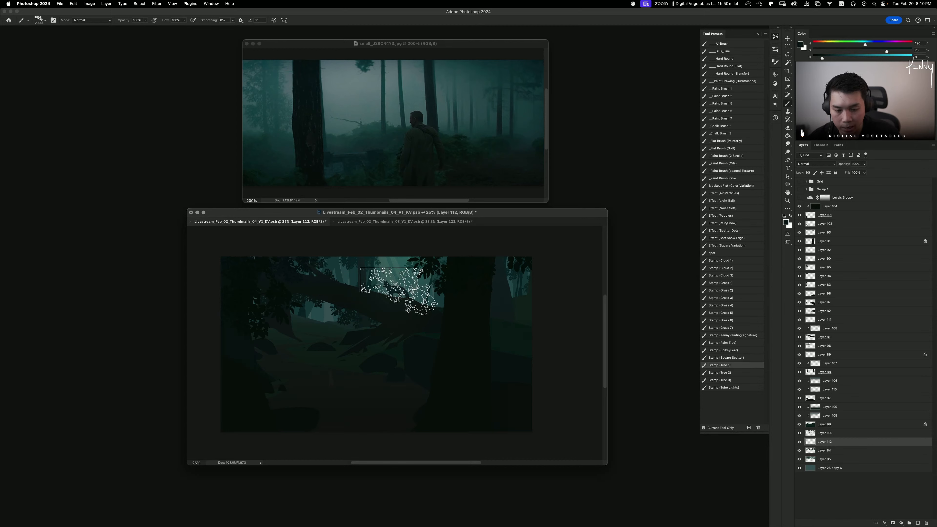
Step: Sample a muted teal from the misty background trees and stamp foliage on the new layer with a reduced Tree 1 brush
alt+click(400, 262)
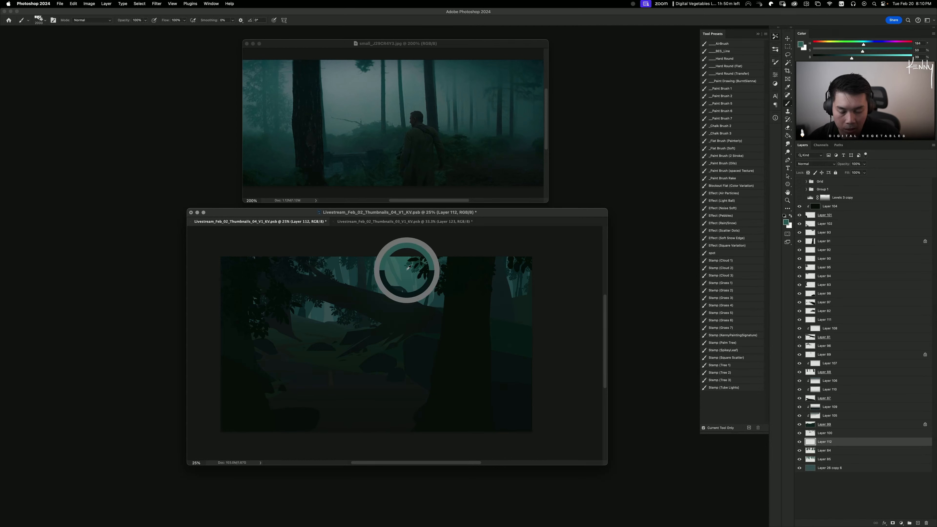
alt+click(405, 259)
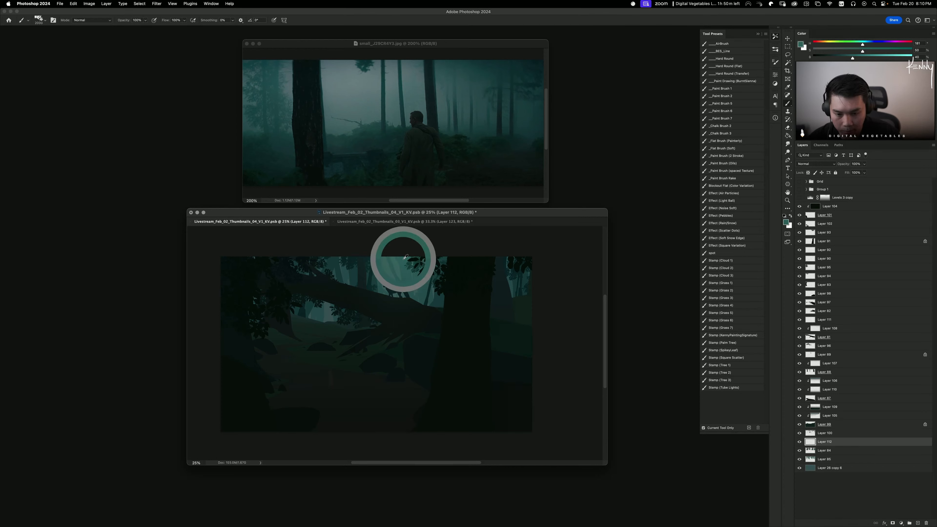
alt+click(344, 269)
key(bracketleft)
key(bracketleft)
key(bracketleft)
key(bracketleft)
key(bracketleft)
key(bracketleft)
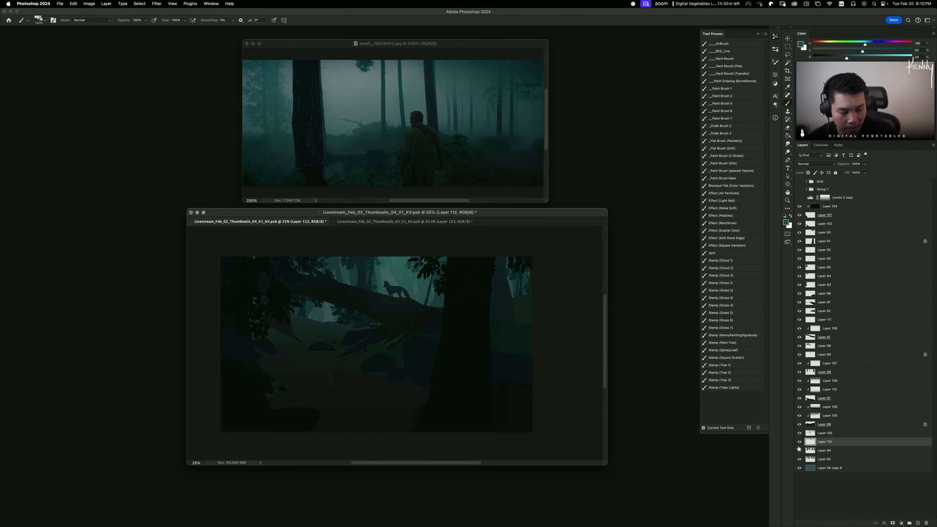
Step: Move the stamped foliage layer beneath Layer 84, after checking which trees belong to Layer 85
click(800, 460)
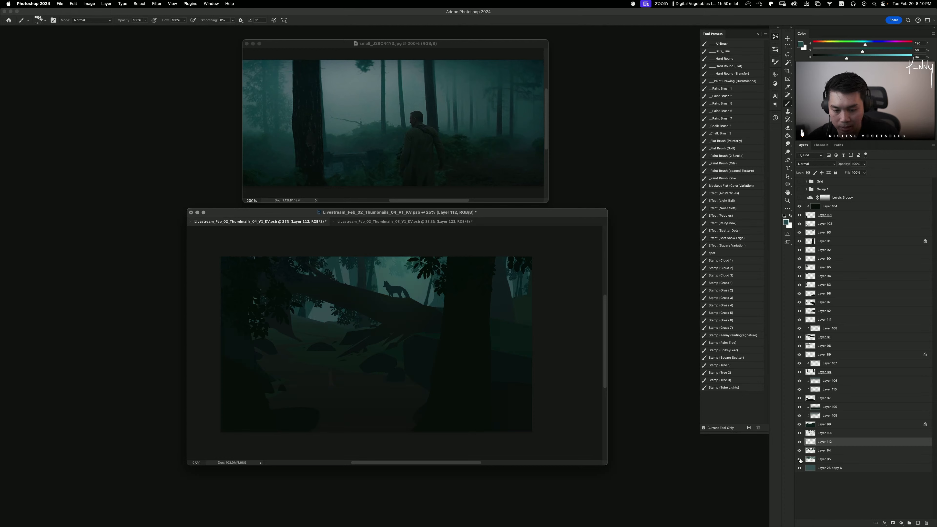
click(800, 461)
drag(831, 442, 831, 456)
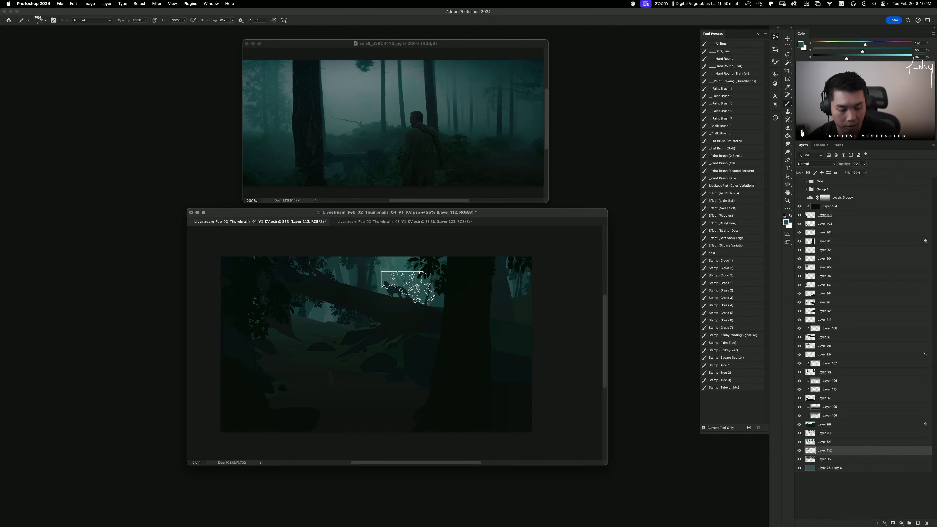
Step: Stamp another foliage cluster on a new layer, flip it horizontally, and move it up beside the hanging leaves behind the wolf
key(super+shift+n)
key(Return)
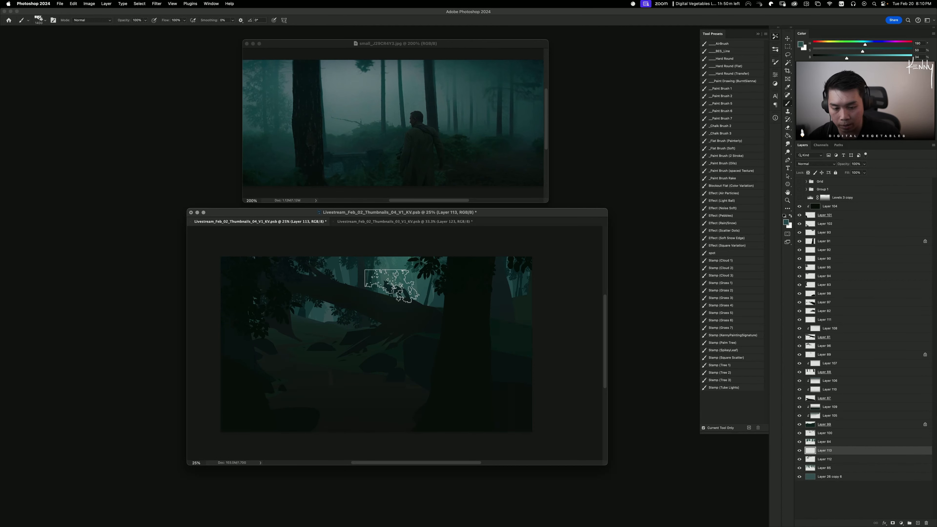
key(super+t)
right_click(398, 287)
click(432, 435)
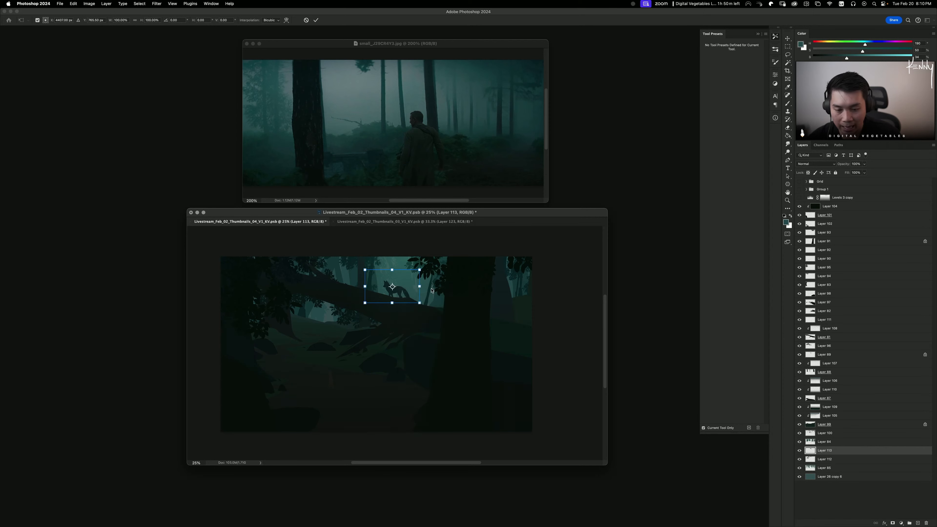
drag(410, 289, 431, 280)
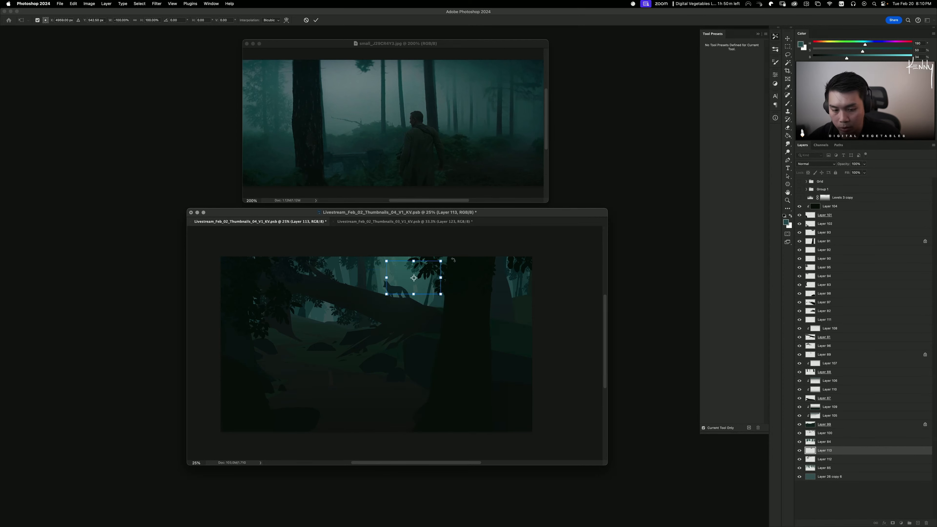
key(Return)
key(b)
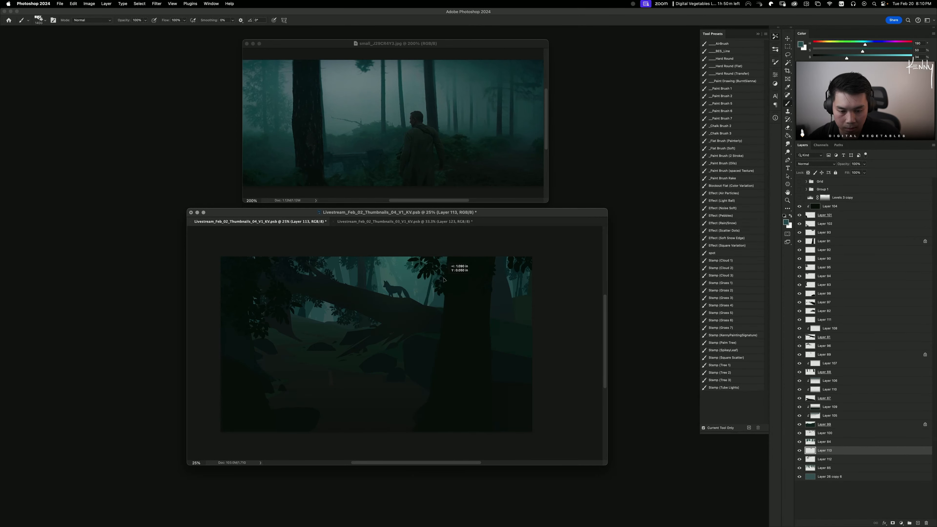
Step: Duplicate the flipped foliage twice, position and transform the copies among the background trees, and return to the Brush tool
mouse_move(457, 283)
mouse_down()
mouse_move(431, 292)
mouse_move(454, 302)
mouse_move(445, 307)
mouse_move(388, 285)
mouse_move(365, 325)
mouse_move(373, 327)
mouse_up()
key(ctrl+t)
key(Return)
key(b)
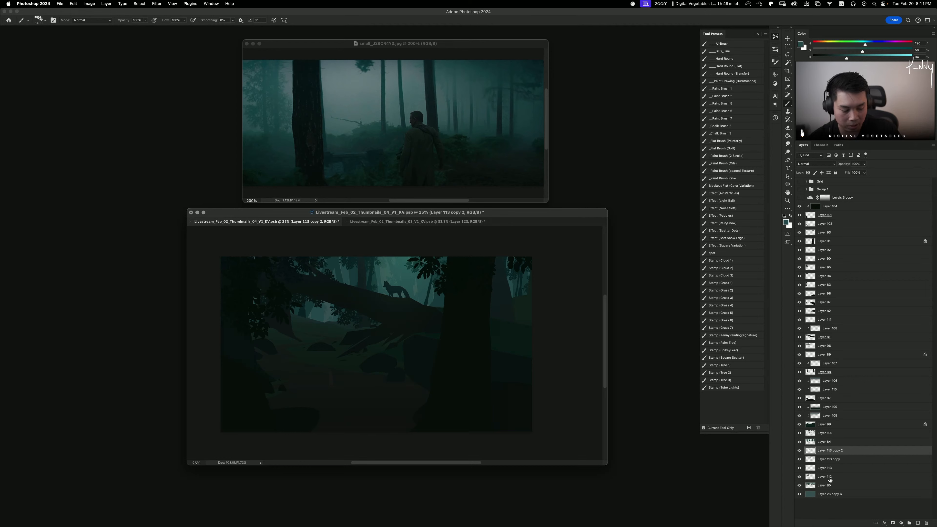
Step: Merge the stamped foliage layers from Layer 113 copy 2 through Layer 112 and combine them into Layer 85
shift+click(830, 479)
key(ctrl+e)
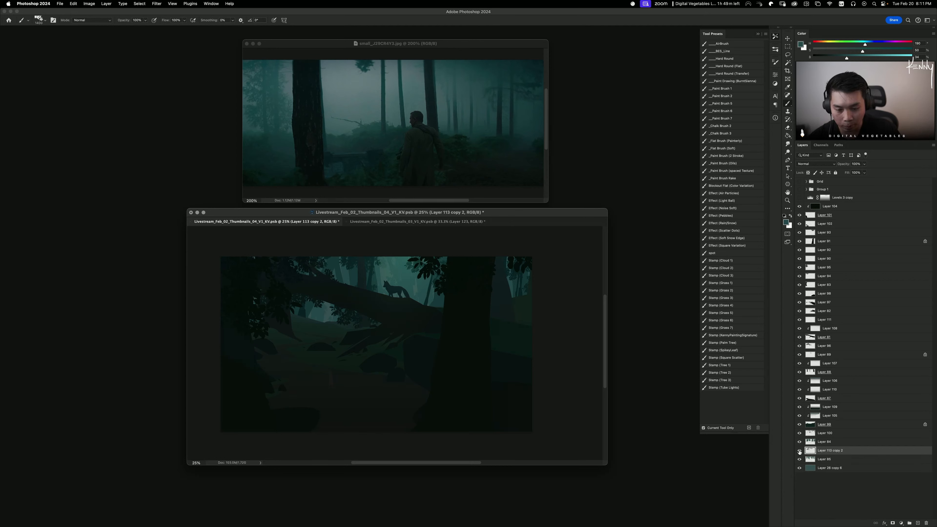
key(ctrl+e)
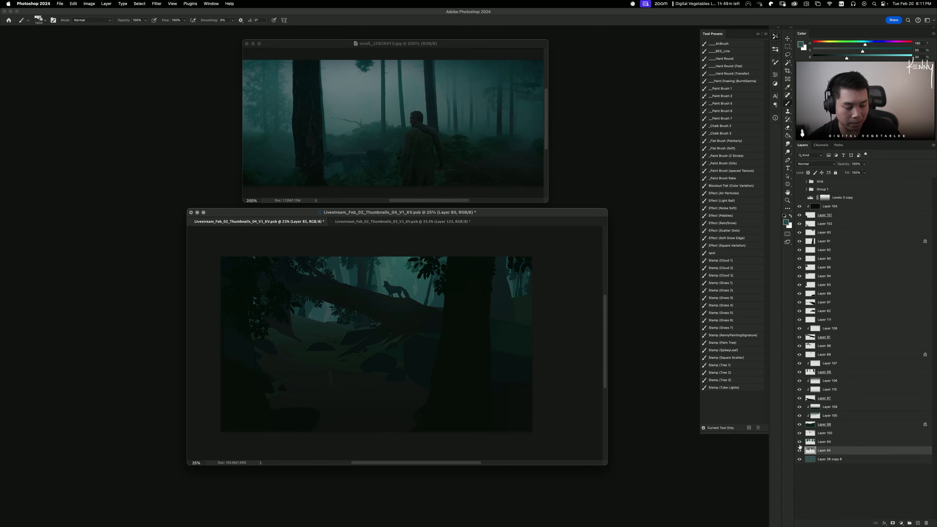
Step: Add a new layer above Layer 84 and sample a darker teal from the background trees
click(839, 444)
key(ctrl+shift+n)
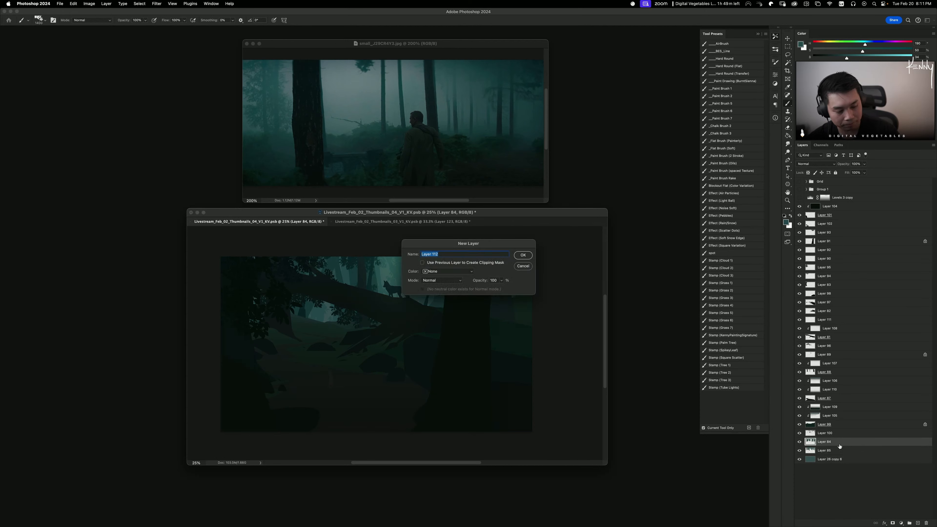
key(Return)
alt+click(351, 269)
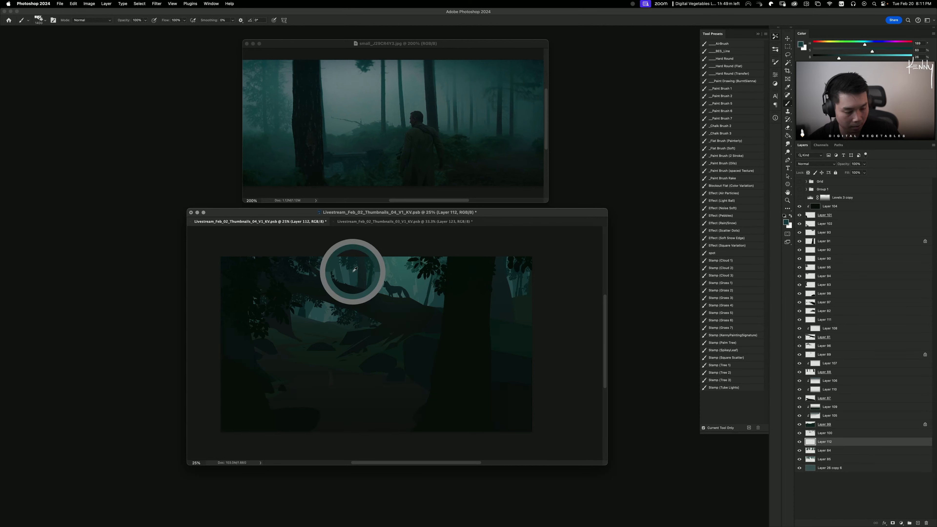
key(ctrl+shift+n)
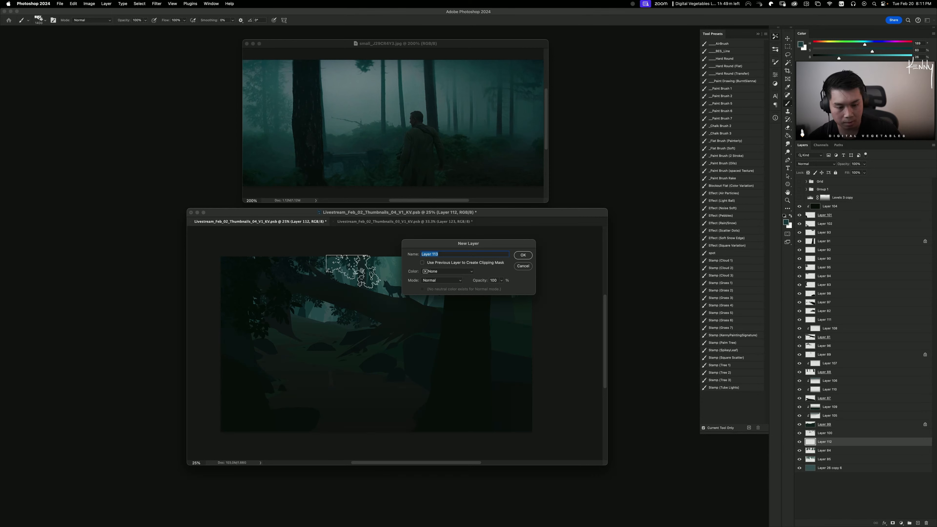
key(Escape)
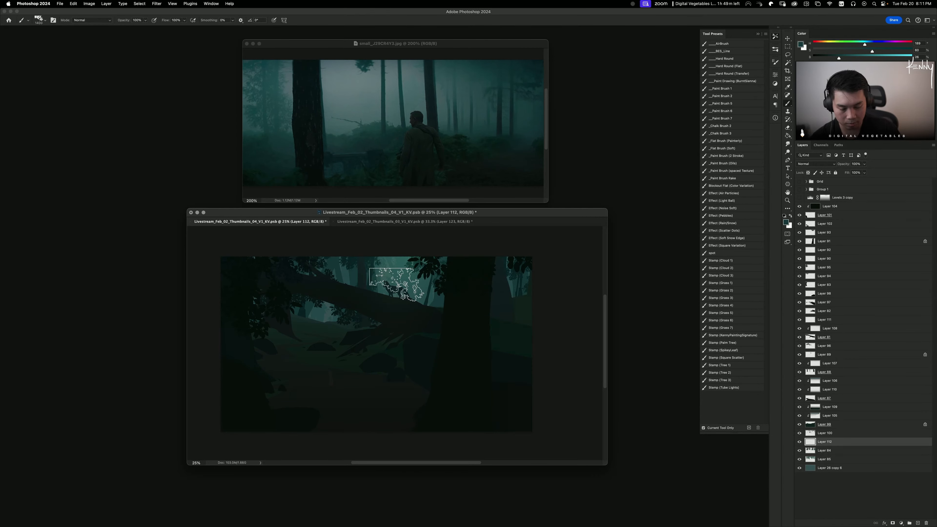
Step: Stamp a foliage cluster near the wolf on the new layer and move it up among the treetops above the fallen trunk
click(397, 285)
key(super+t)
drag(415, 292, 339, 266)
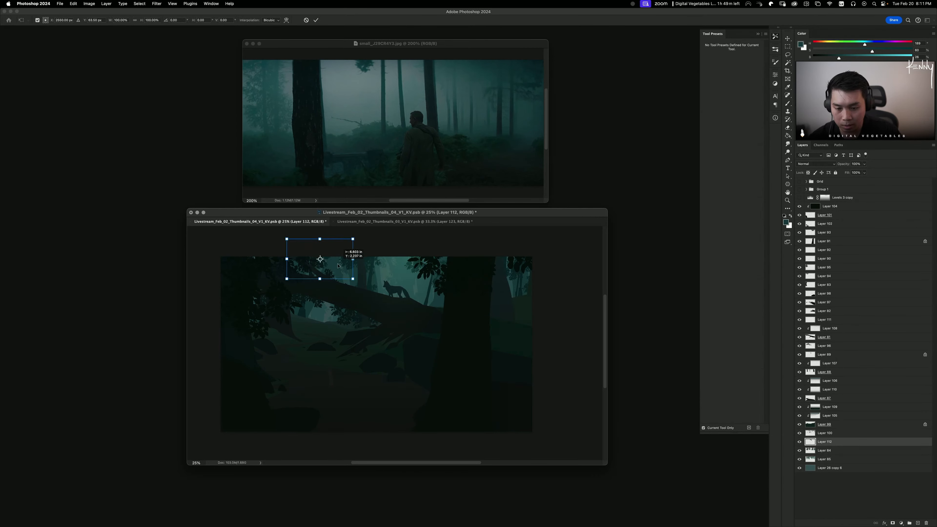
key(Return)
key(b)
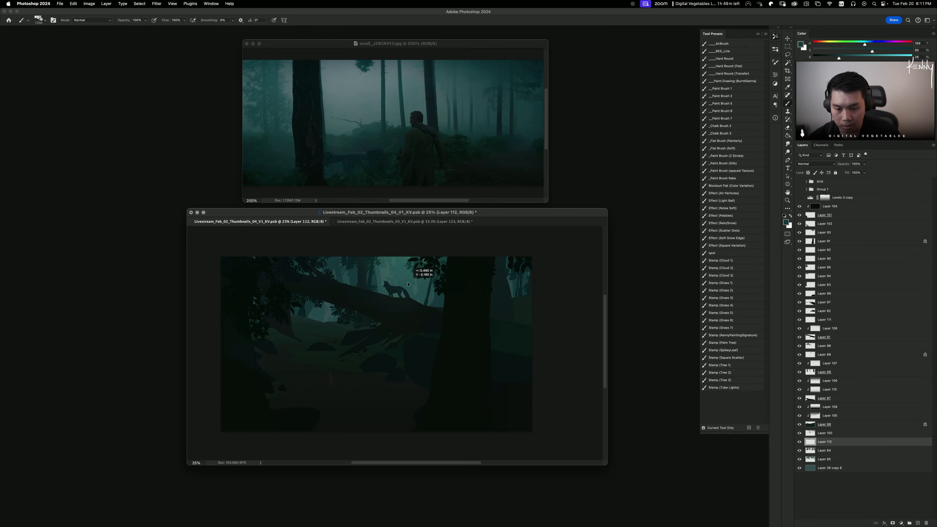
Step: Duplicate the new foliage cluster twice, scaling the first copy to about 82% and placing the copies along the treetops
key(super+j)
key(super+t)
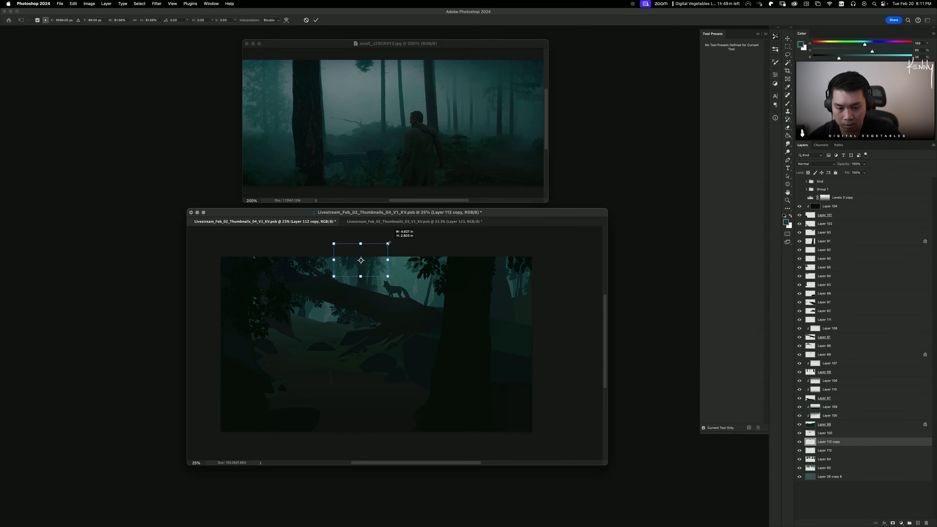
key(Return)
key(b)
key(super+j)
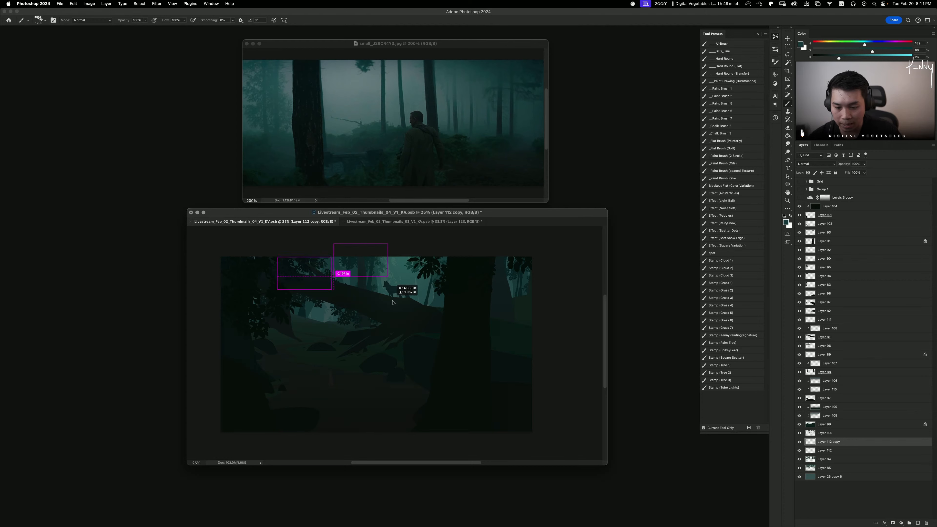
key(super+t)
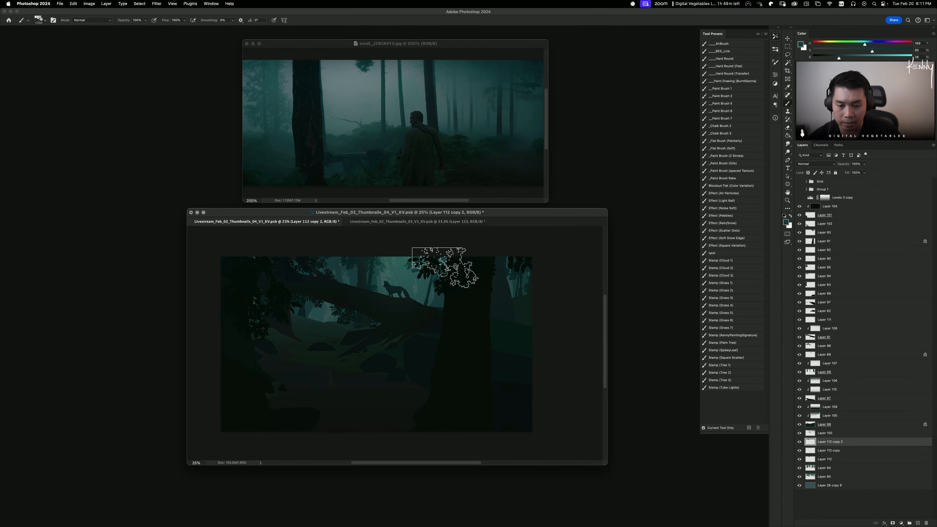
Step: Check the Livestream_Feb_02_Thumbnails_03_V1_KV document and close it without saving
click(407, 222)
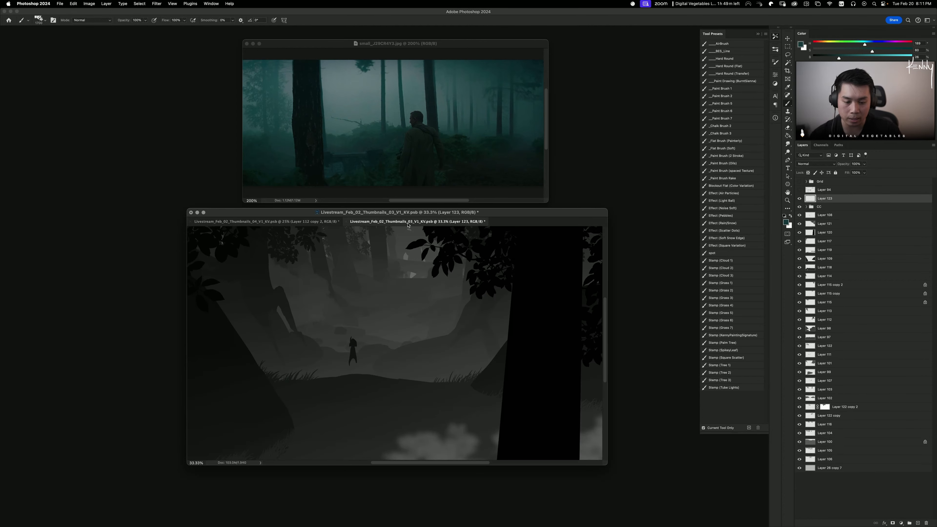
click(348, 222)
key(super+d)
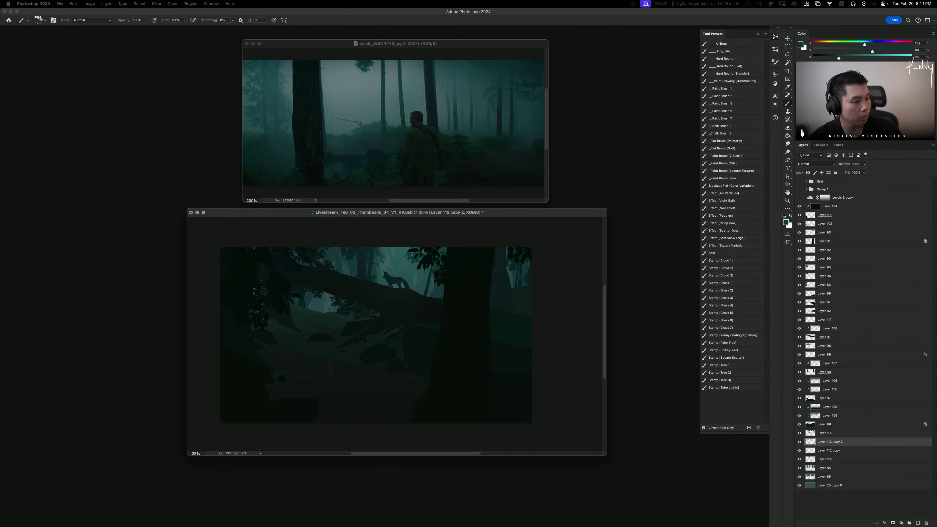
Step: Examine the value thumbnails and their color reference images in ColorKeyLayout.psb, particularly the mushroom scene and the last dark forest scene
drag(296, 100, 274, 107)
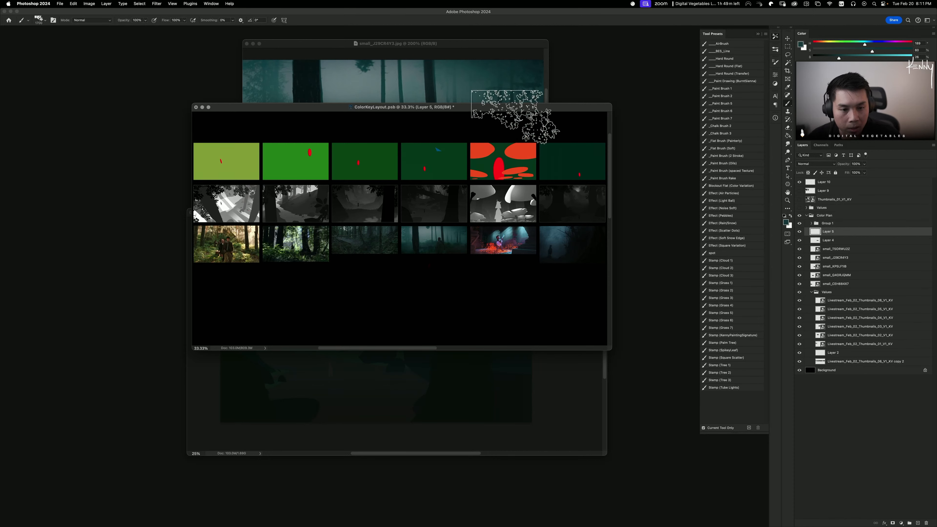
drag(522, 108, 522, 118)
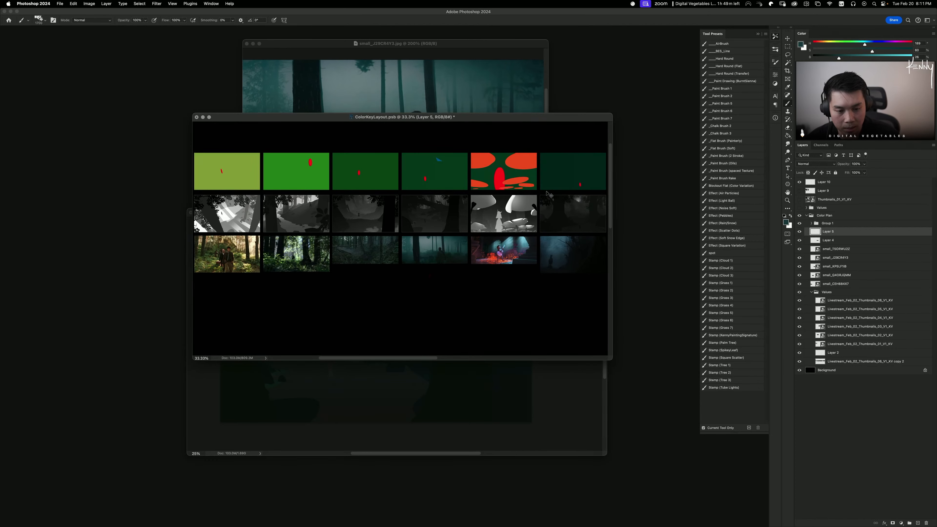
key(super+equal)
key(super+equal)
drag(485, 207, 484, 235)
key(super+equal)
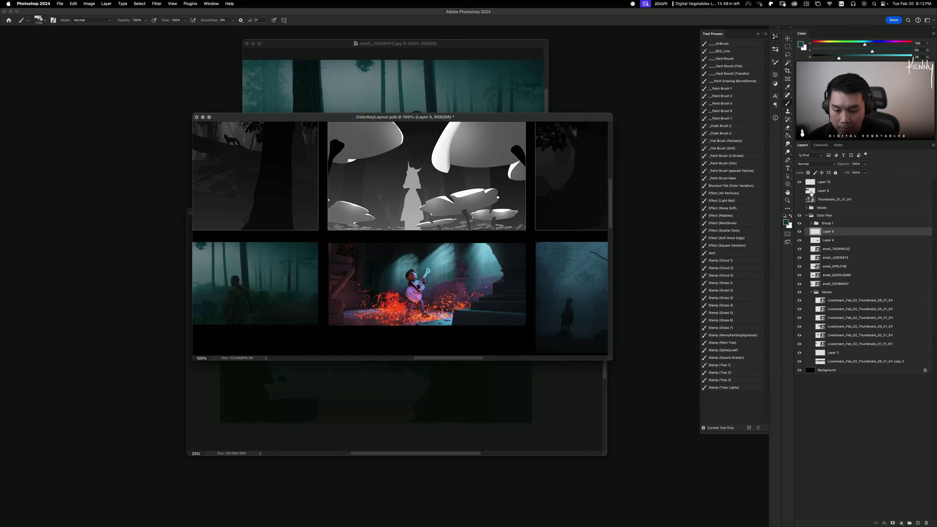
key(super+minus)
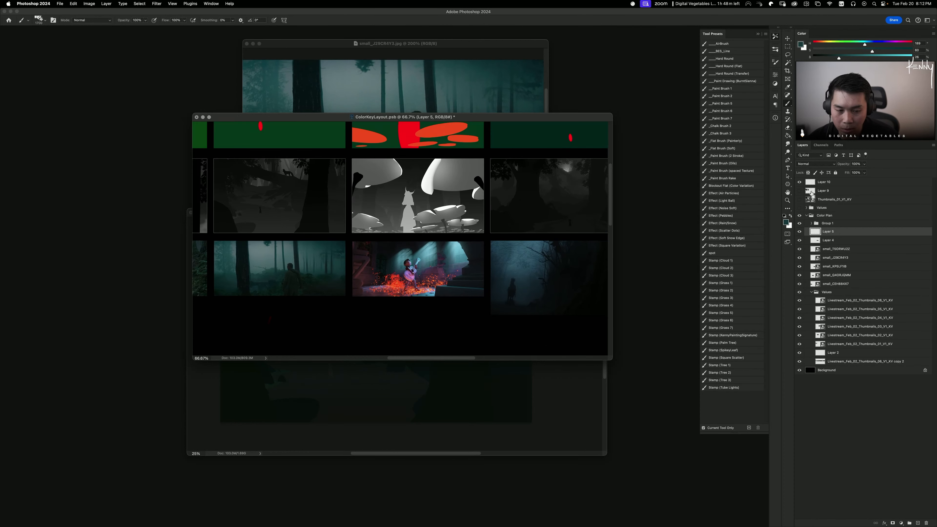
key(super+minus)
key(super+plus)
key(super+plus)
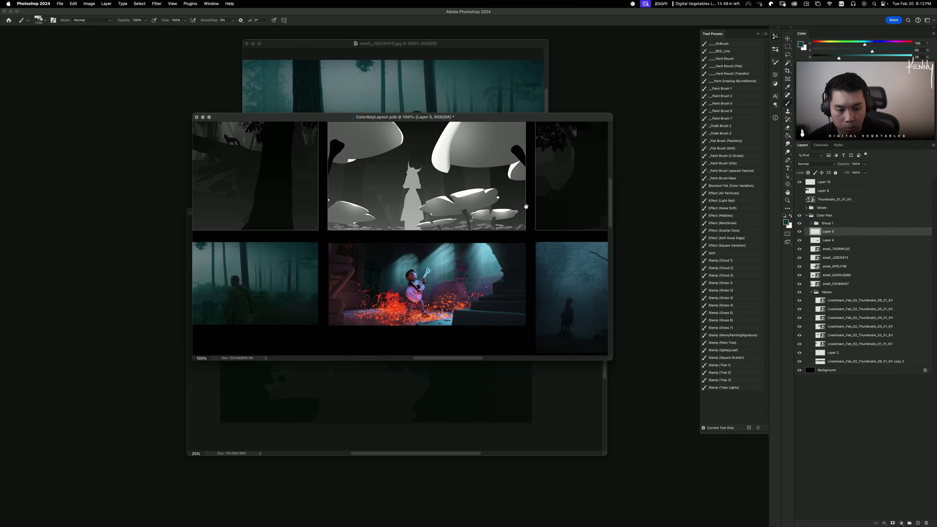
scroll(526, 207, right, 8)
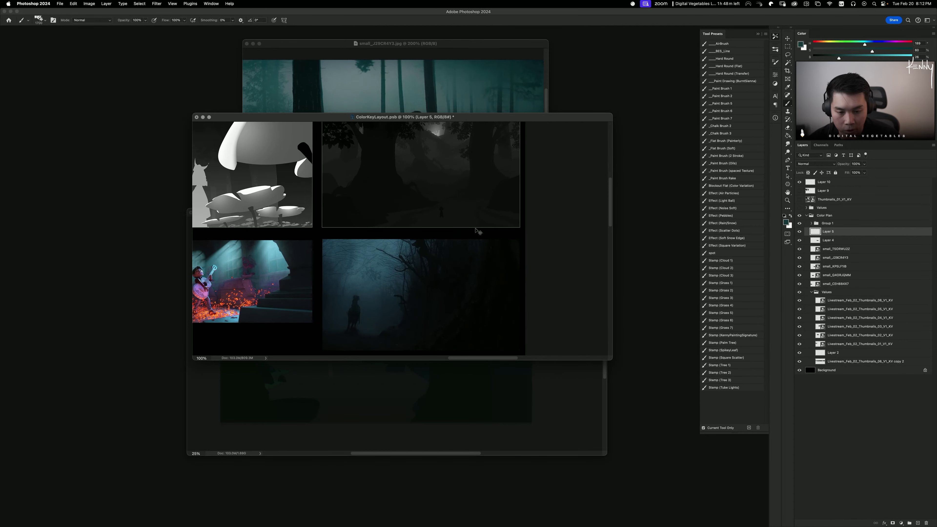
key(super+minus)
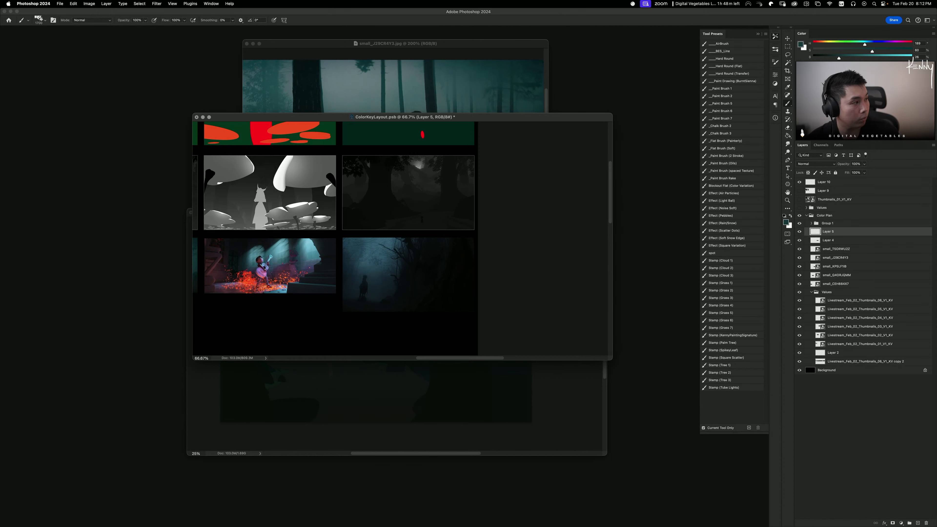
Step: Switch to the ShotDeck page in Chrome, enlarge its window, and remove the flower and glow search terms
drag(936, 229, 239, 28)
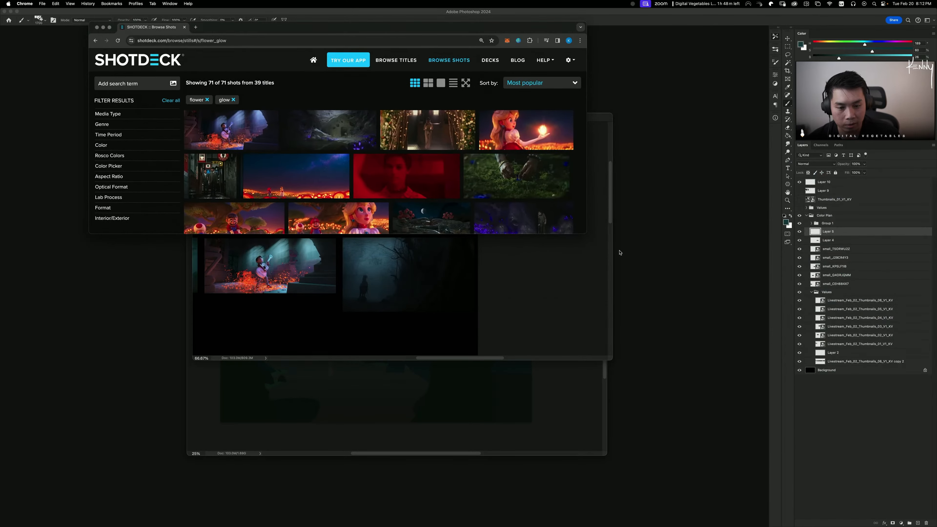
drag(586, 234, 829, 465)
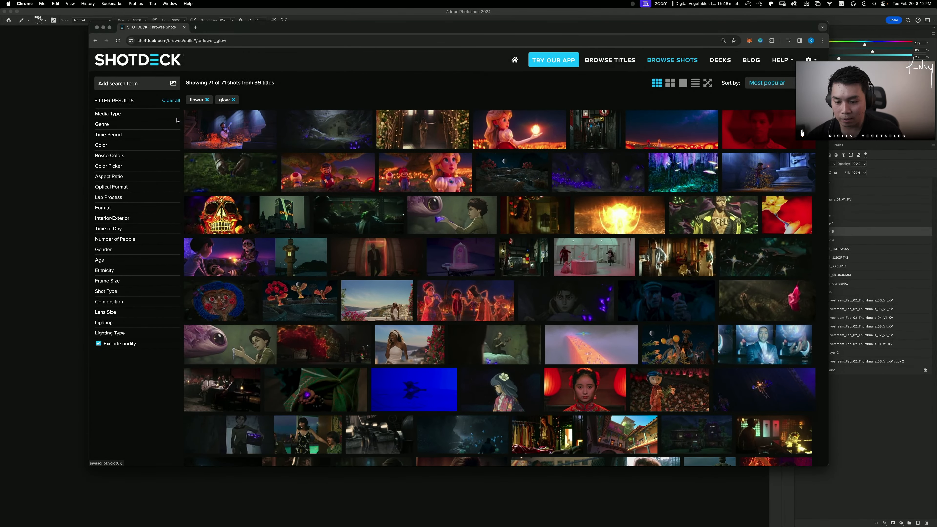
click(136, 84)
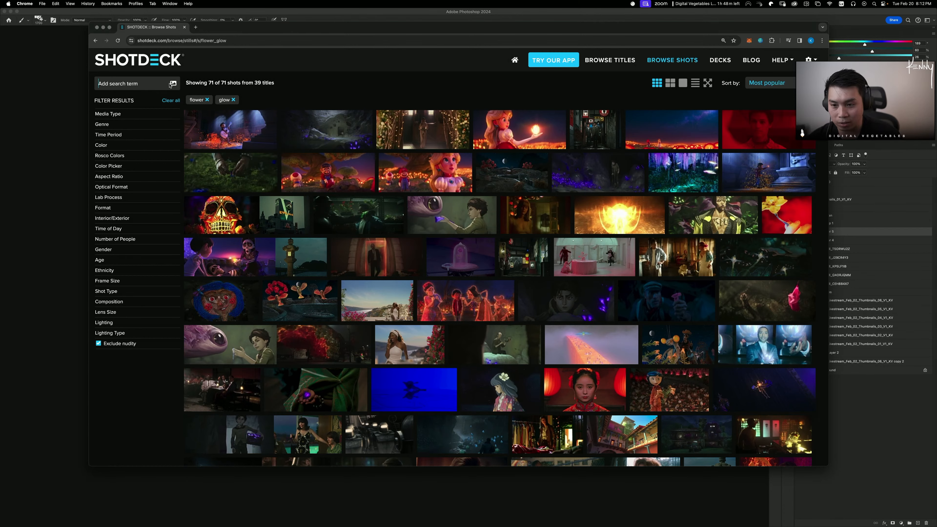
click(208, 101)
click(207, 100)
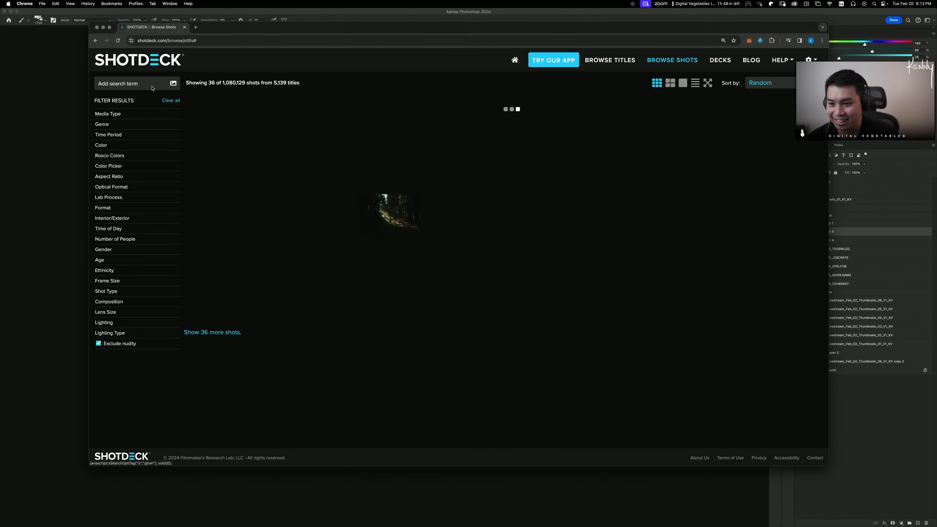
Step: Search ShotDeck for shots matching both forest and night
text(forest)
key(Return)
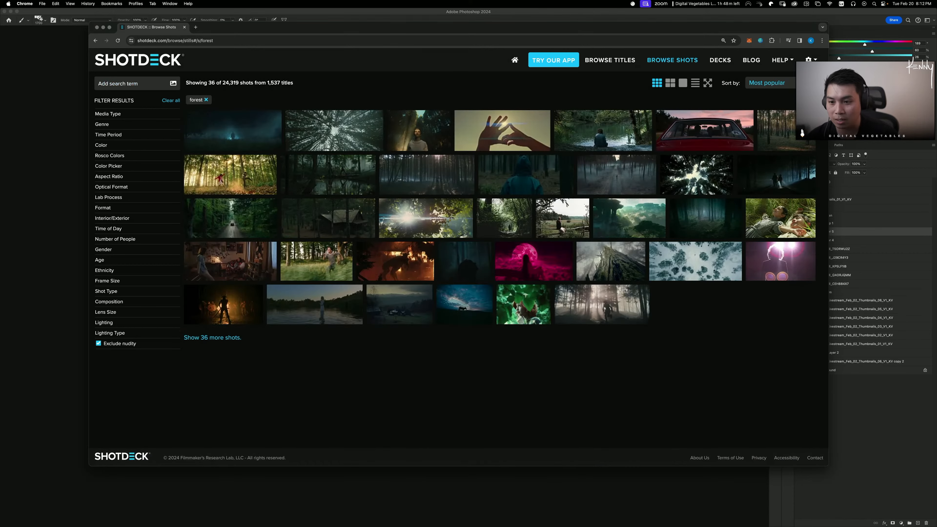
text(night)
key(Return)
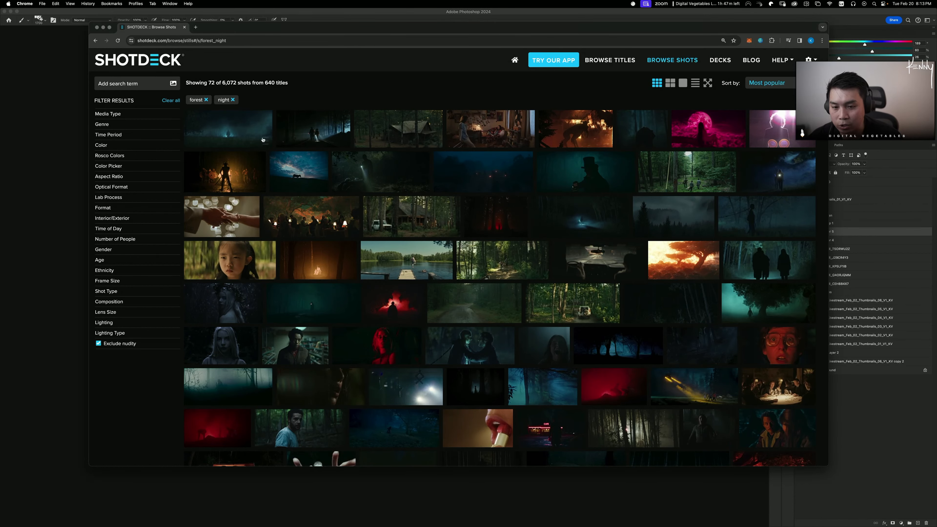
Step: Look through the forest and night search results for dark, moody woodland shots with a small light source
scroll(263, 140, down, 5)
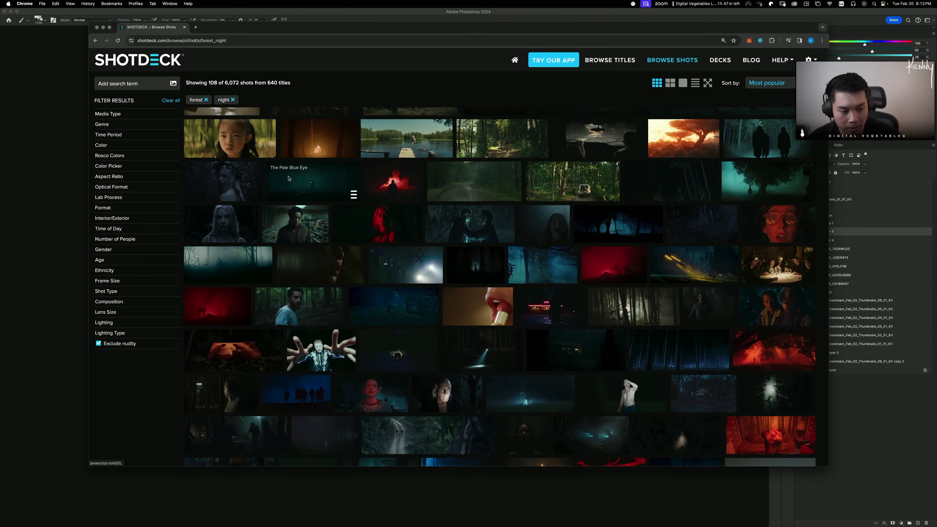
scroll(288, 179, down, 8)
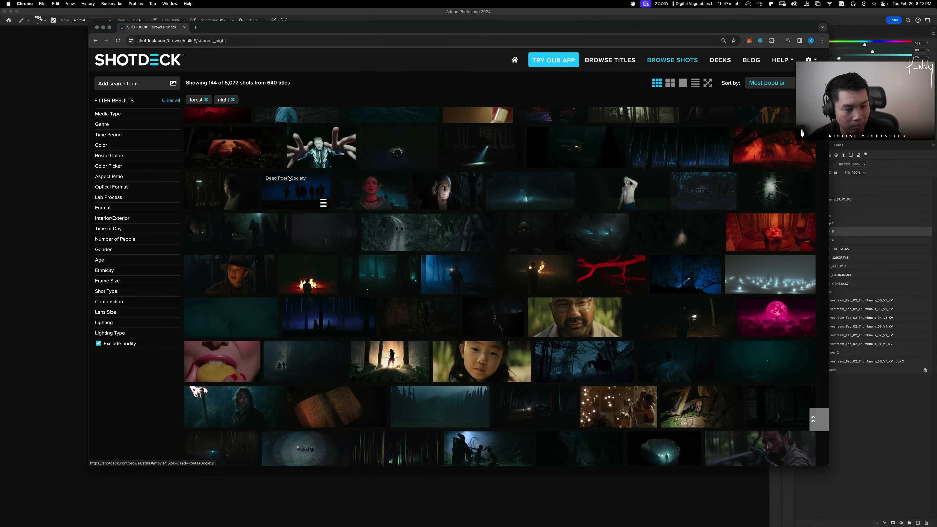
scroll(289, 178, down, 10)
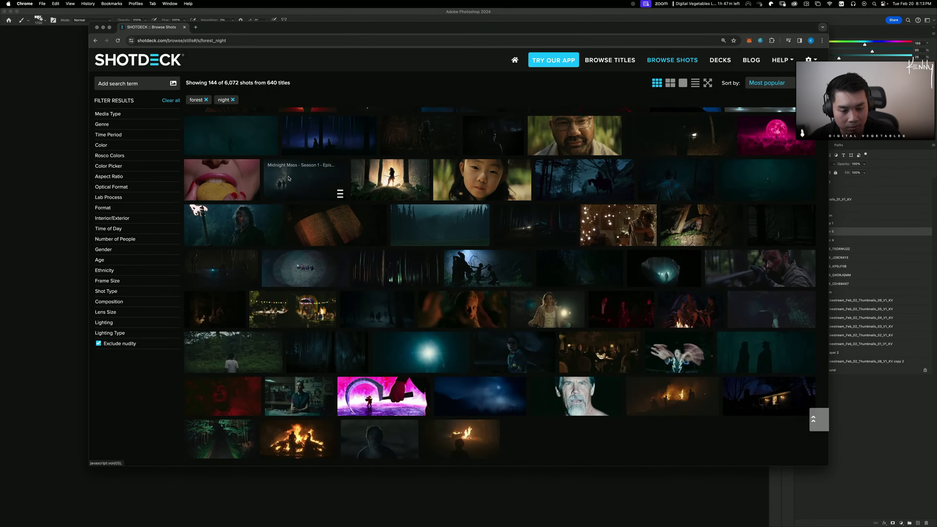
scroll(314, 262, down, 2)
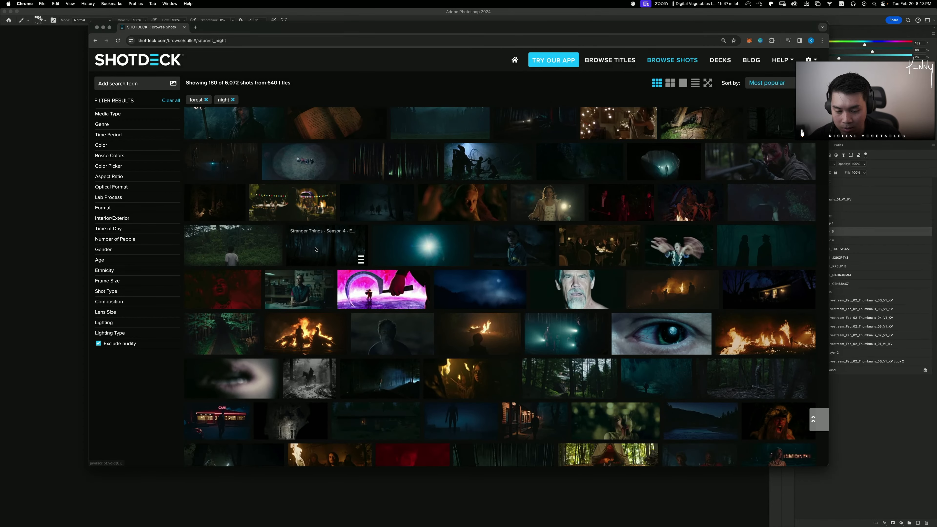
scroll(315, 263, down, 10)
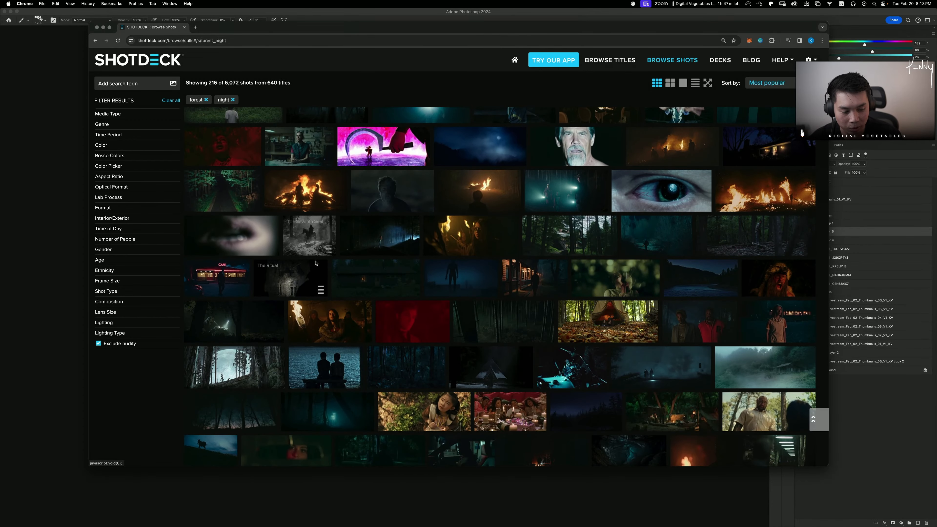
scroll(315, 263, down, 6)
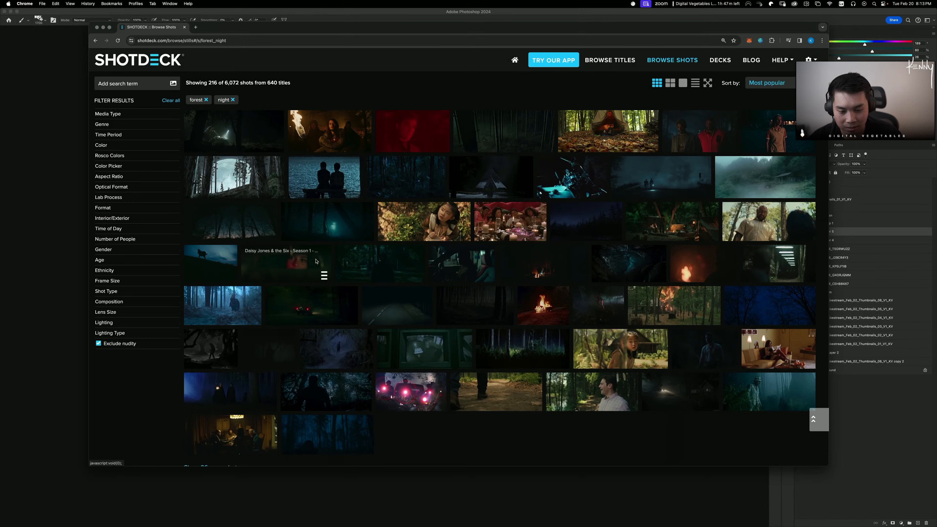
scroll(315, 260, down, 3)
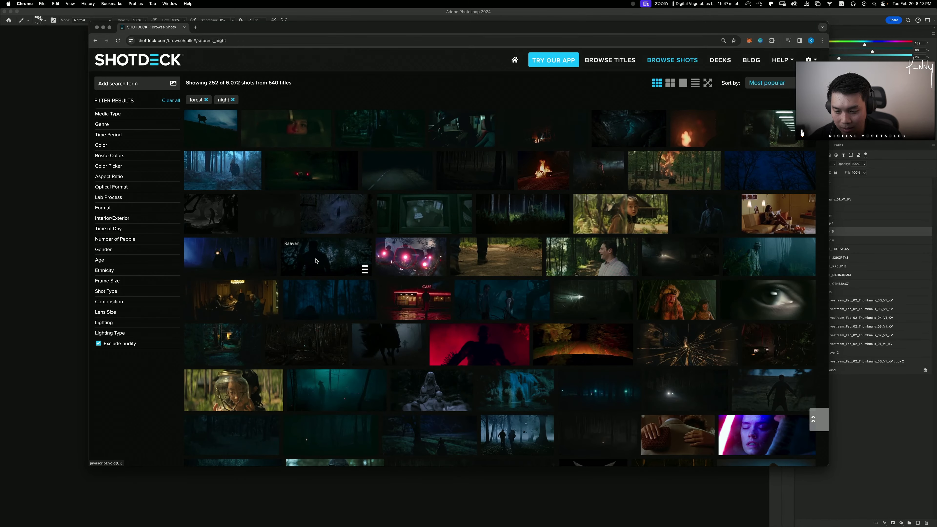
scroll(316, 260, down, 12)
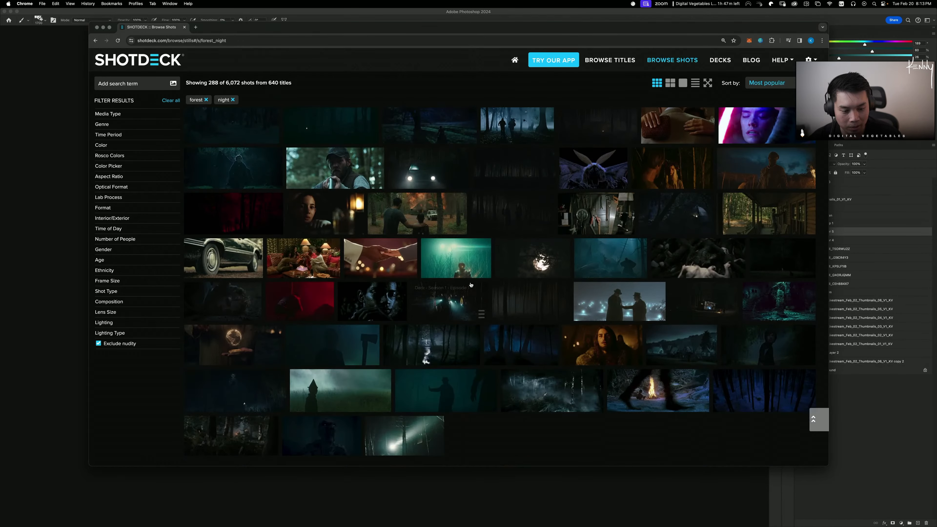
scroll(531, 285, down, 10)
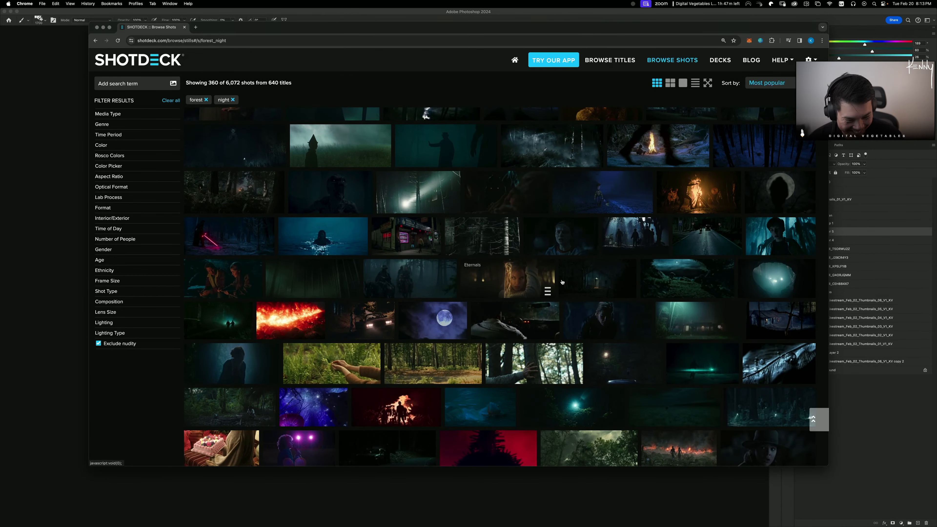
Step: Open the image of the Stranger Things Season 4 Episode 2 boat house shot in a new tab and close its details
click(594, 281)
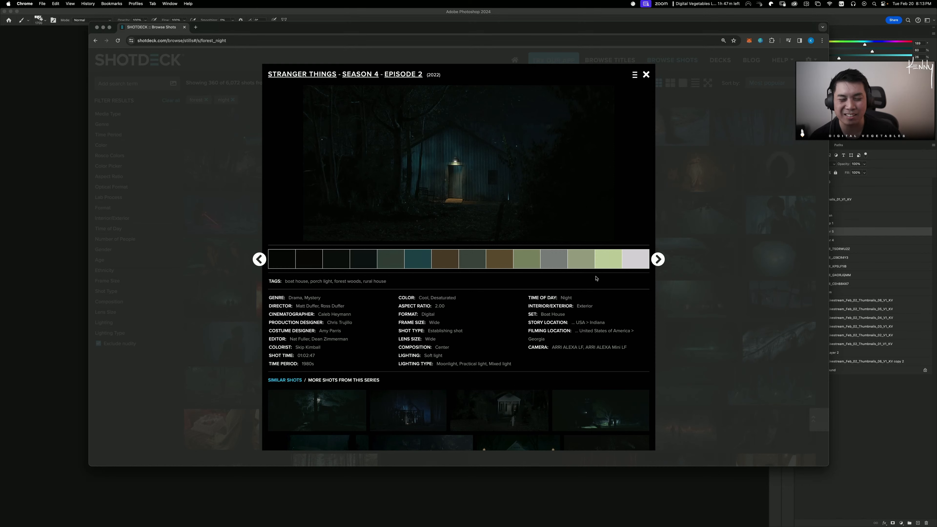
right_click(467, 203)
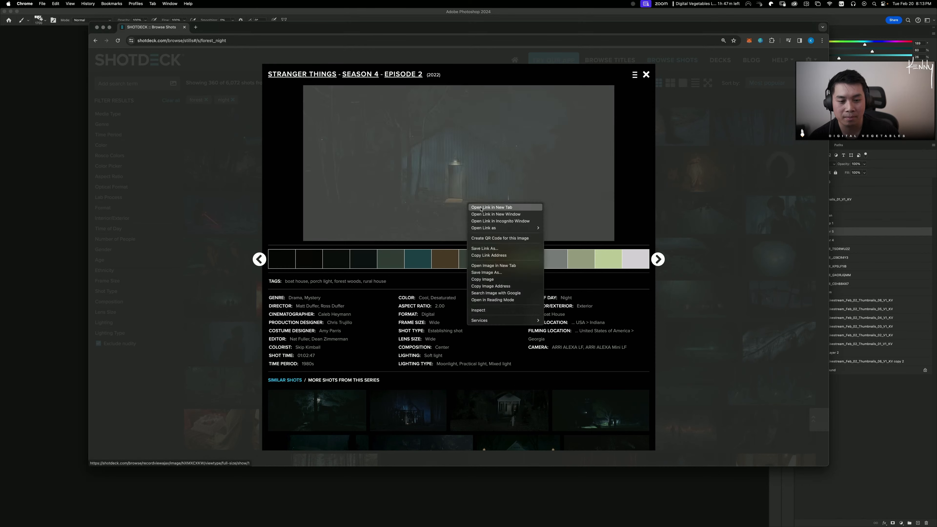
click(490, 266)
scroll(490, 287, down, 2)
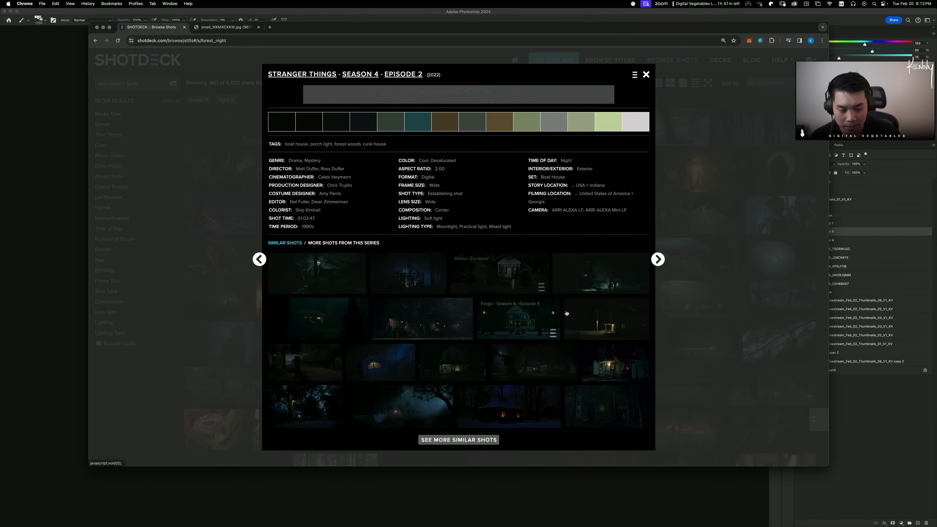
click(731, 246)
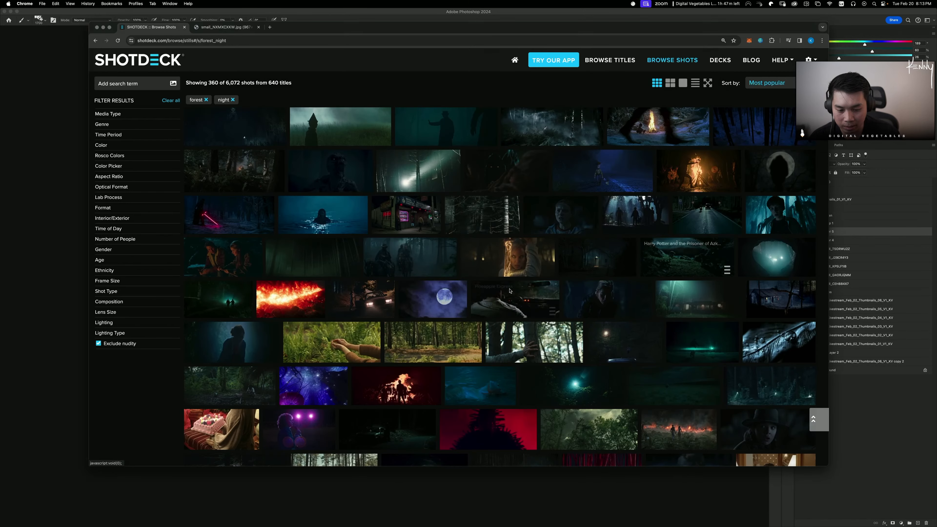
Step: Look further through the night forest shots and check the Knock at the Cabin forest path shot
scroll(504, 290, down, 3)
scroll(503, 290, down, 3)
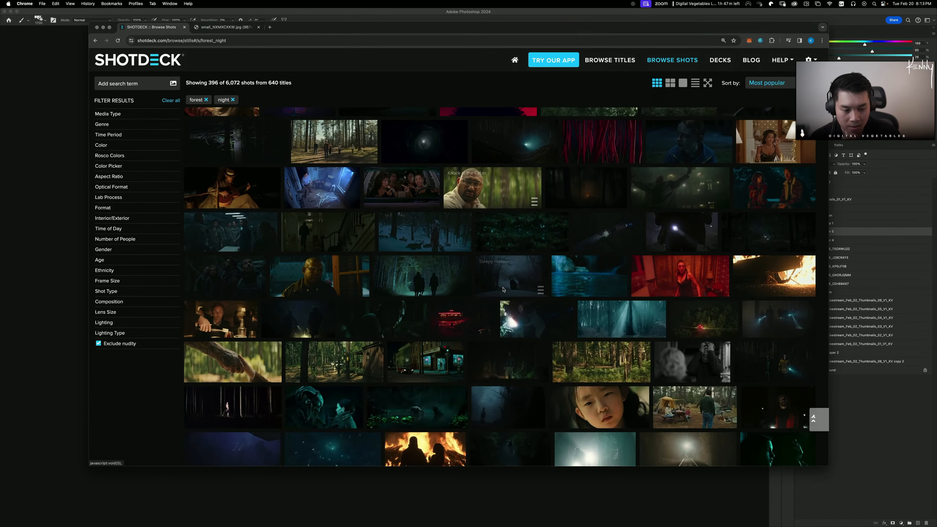
scroll(503, 290, down, 2)
scroll(503, 289, down, 5)
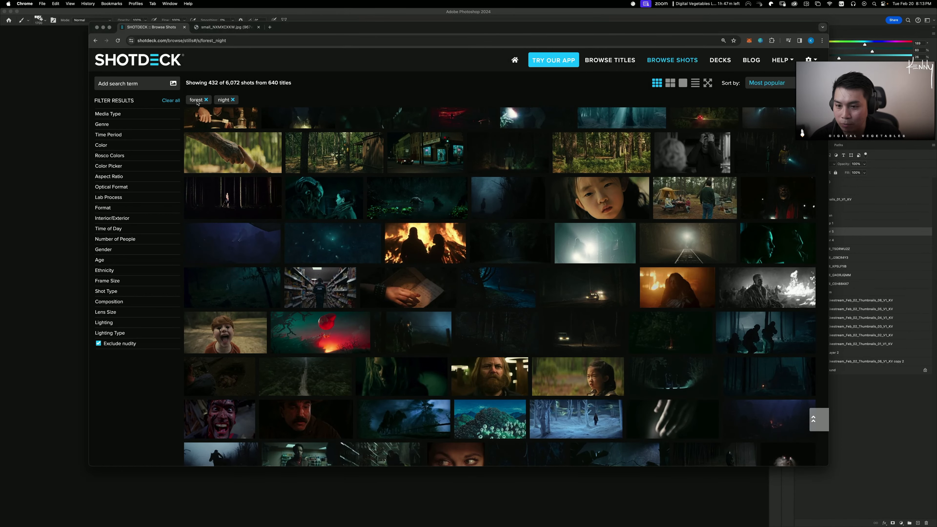
scroll(436, 293, down, 9)
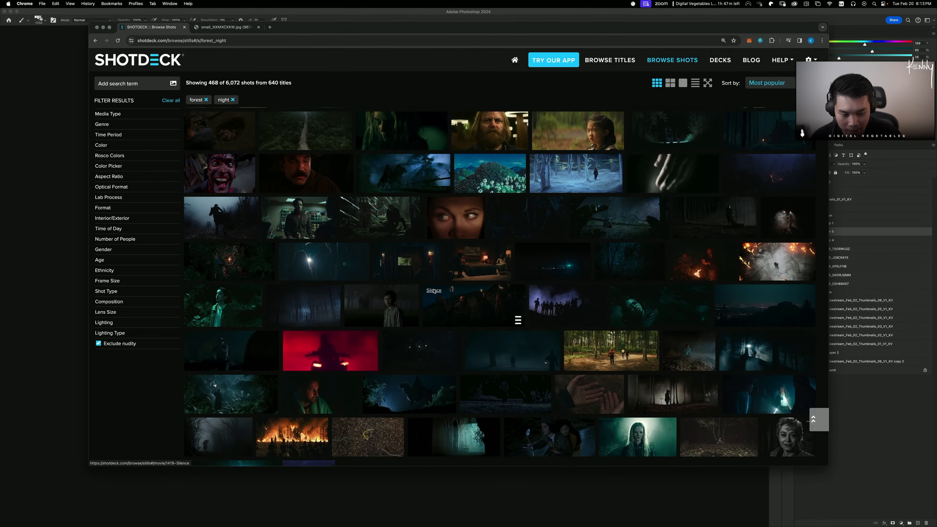
scroll(434, 291, down, 2)
click(627, 286)
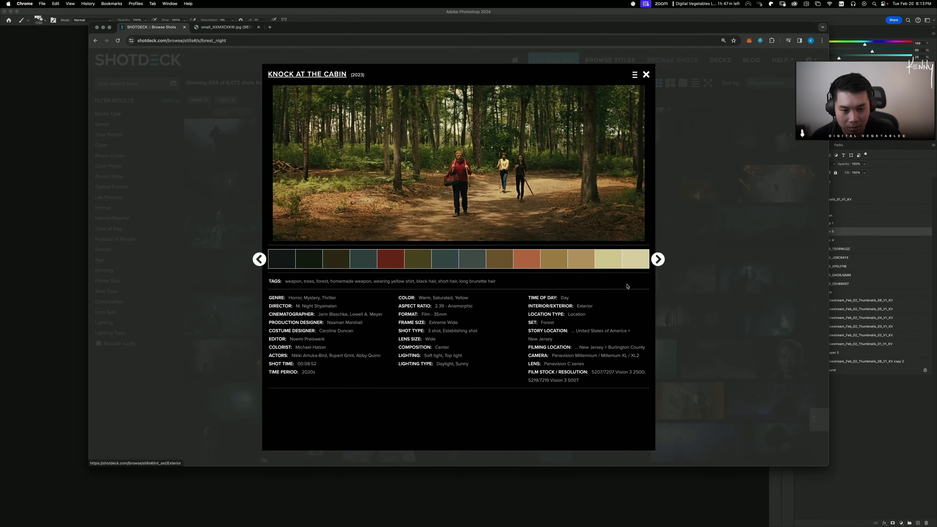
key(Escape)
Step: Check the Devs Season 1 halo light shot and the Narcos: Mexico gazebo shot among the results
scroll(489, 320, down, 4)
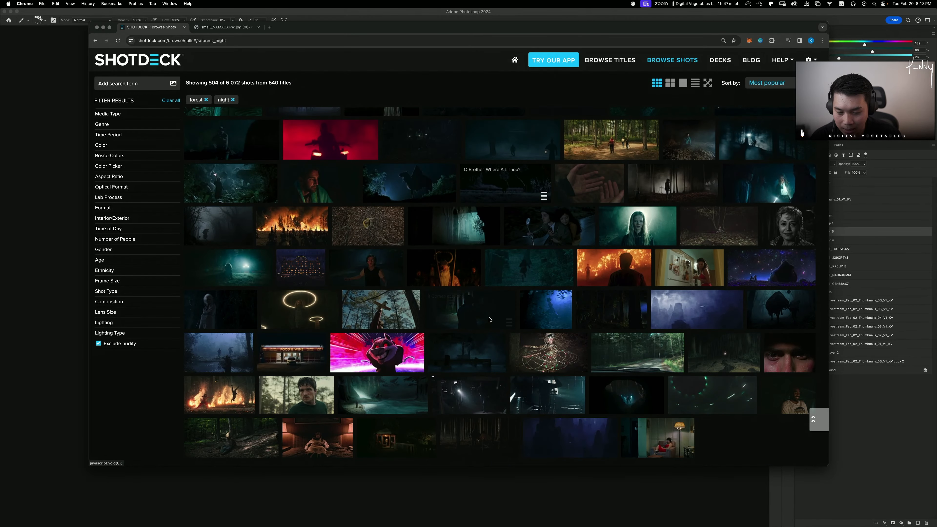
click(279, 259)
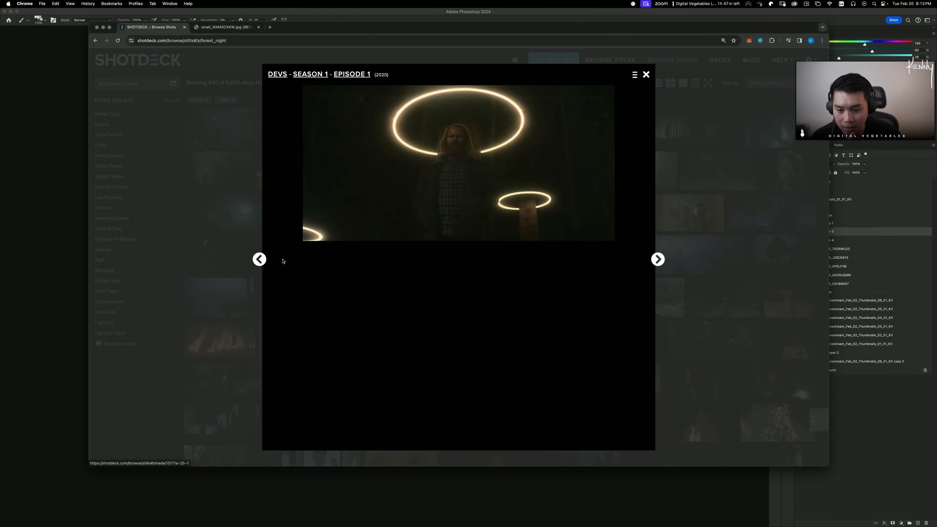
key(Escape)
scroll(393, 324, down, 3)
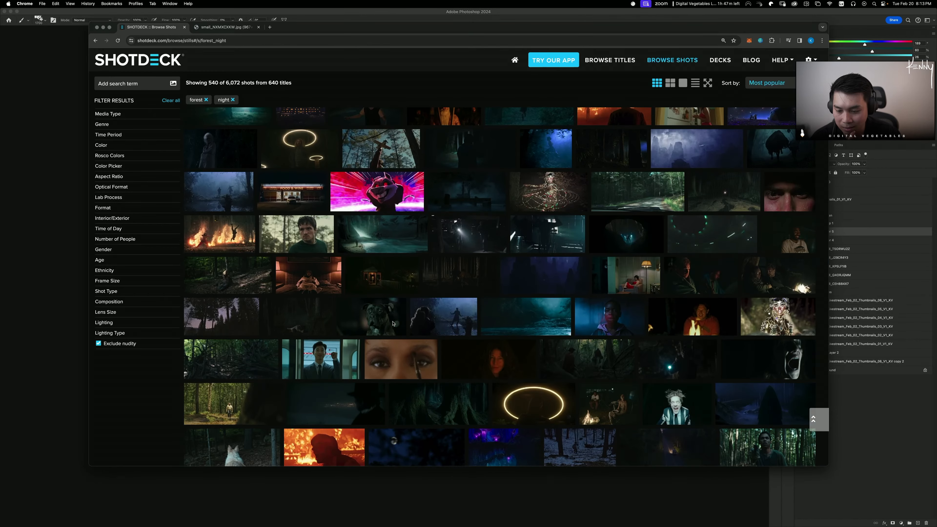
click(382, 282)
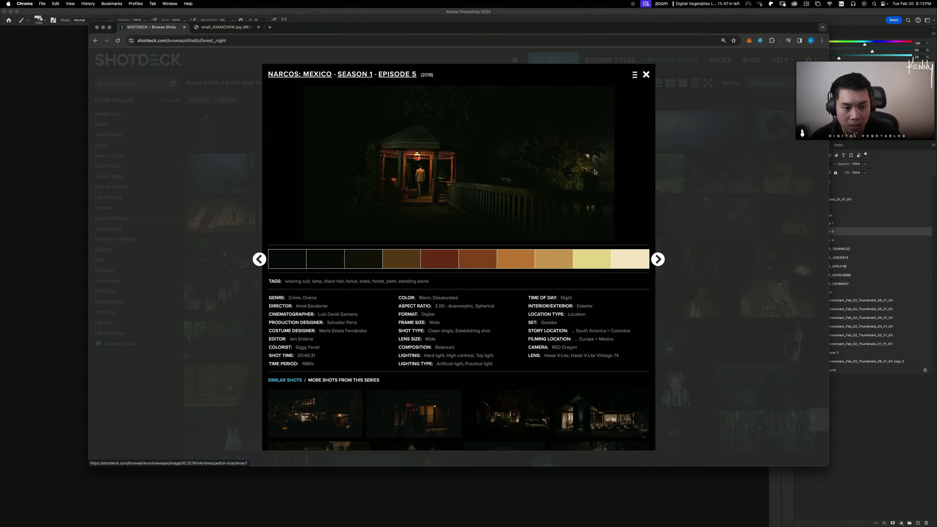
click(726, 195)
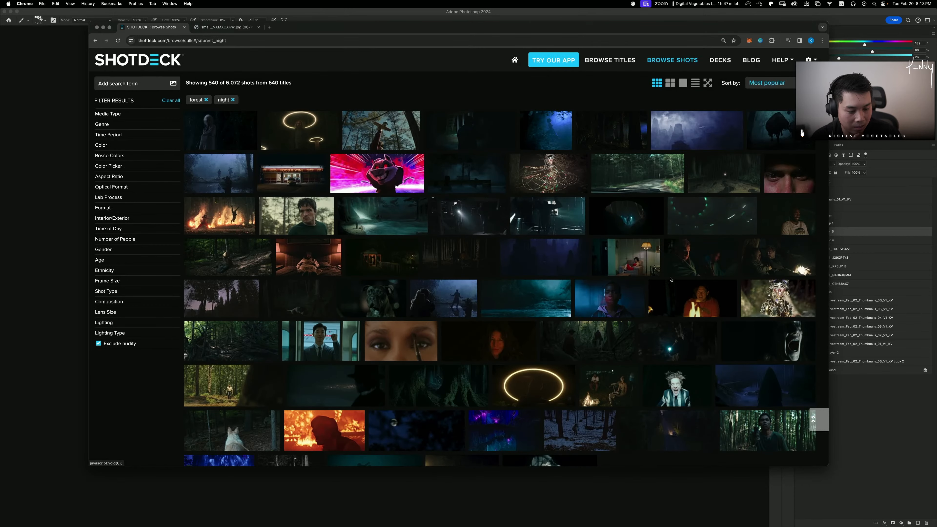
Step: Open the image of The Lost City of Z jungle horseback shot in a new tab and copy it
scroll(635, 267, down, 3)
click(634, 266)
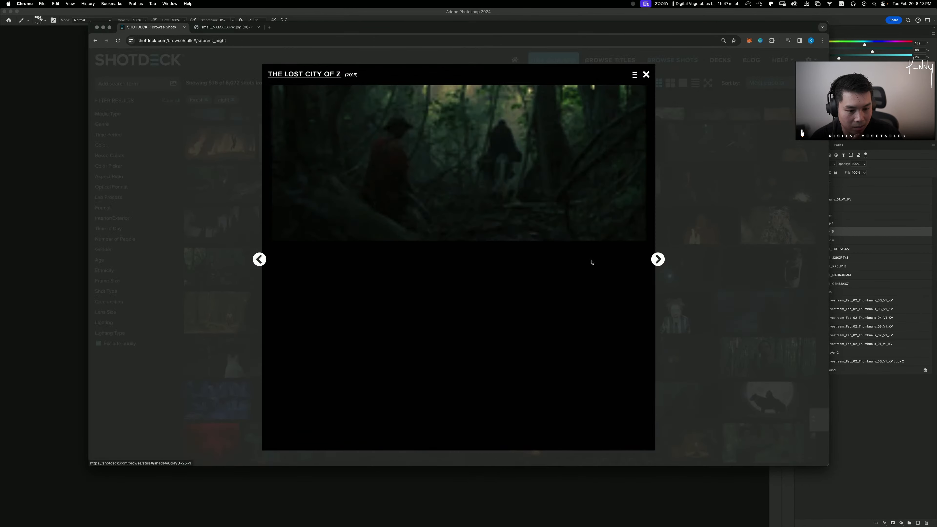
right_click(479, 133)
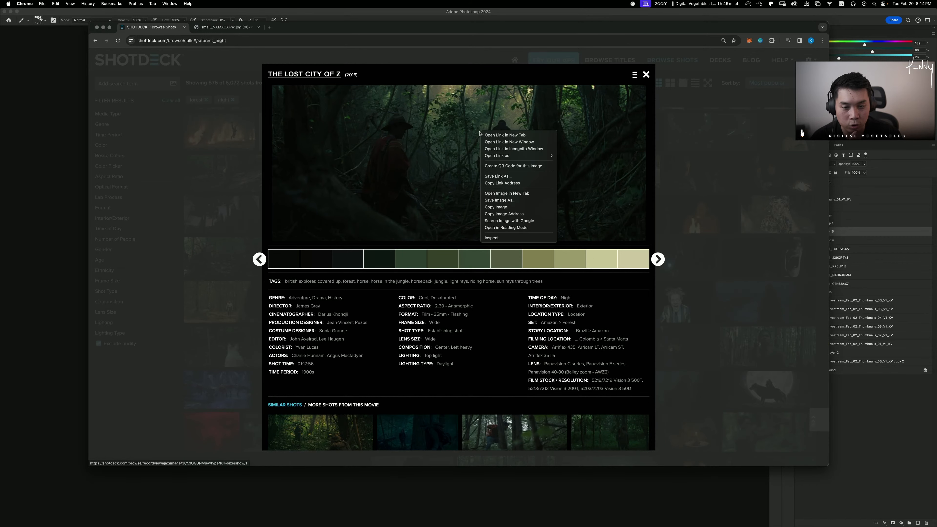
click(502, 193)
click(297, 27)
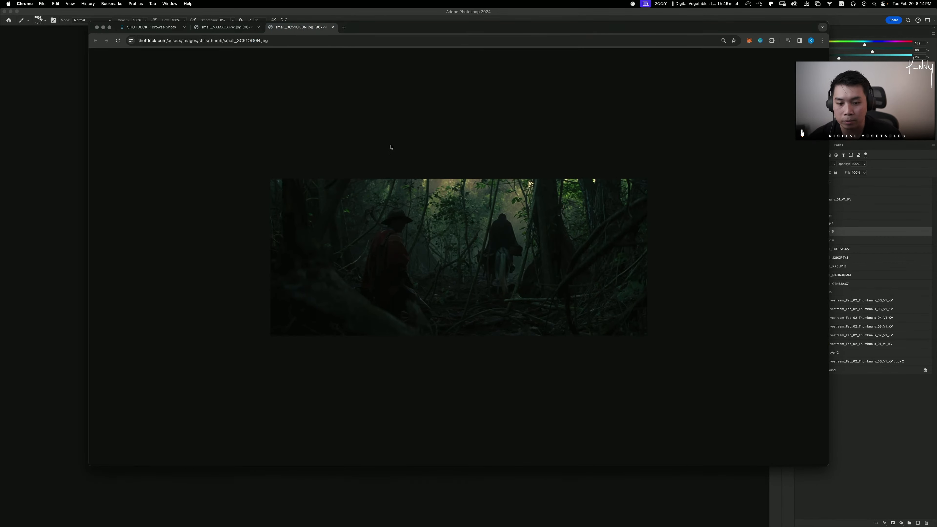
right_click(542, 294)
click(557, 312)
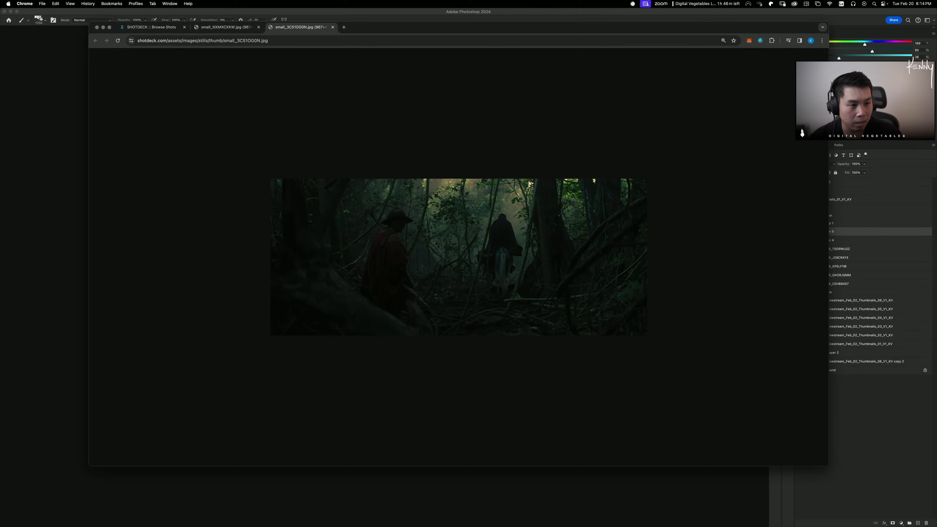
Step: Switch to Photoshop and paste the copied still into ColorKeyLayout.psb, placing it below the last blue dark forest reference
click(211, 13)
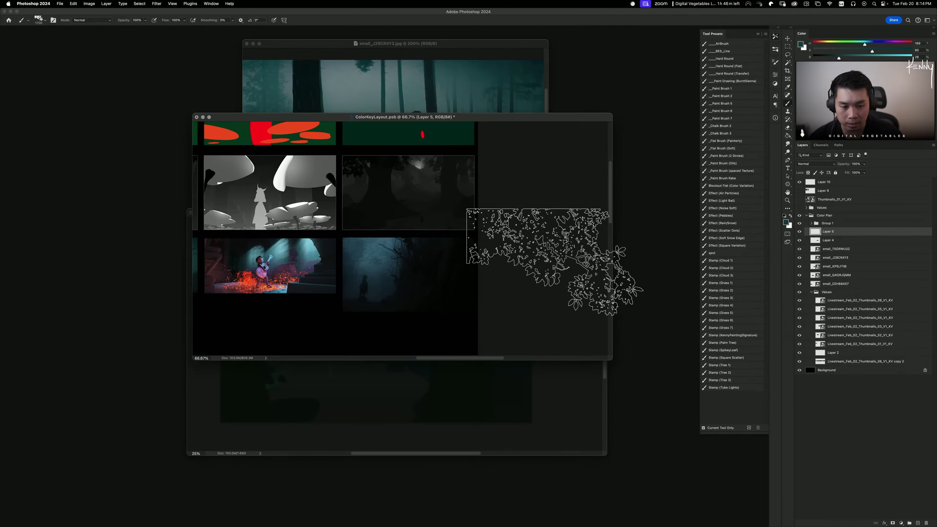
click(724, 90)
scroll(506, 186, down, 2)
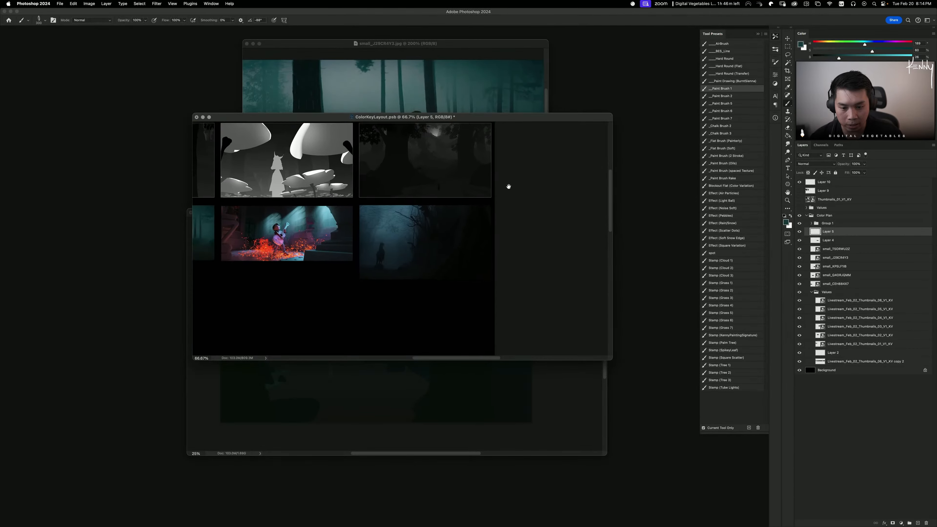
key(super+v)
key(super+t)
mouse_move(369, 224)
mouse_down()
mouse_move(474, 312)
mouse_move(546, 243)
mouse_move(399, 293)
mouse_move(425, 316)
mouse_up()
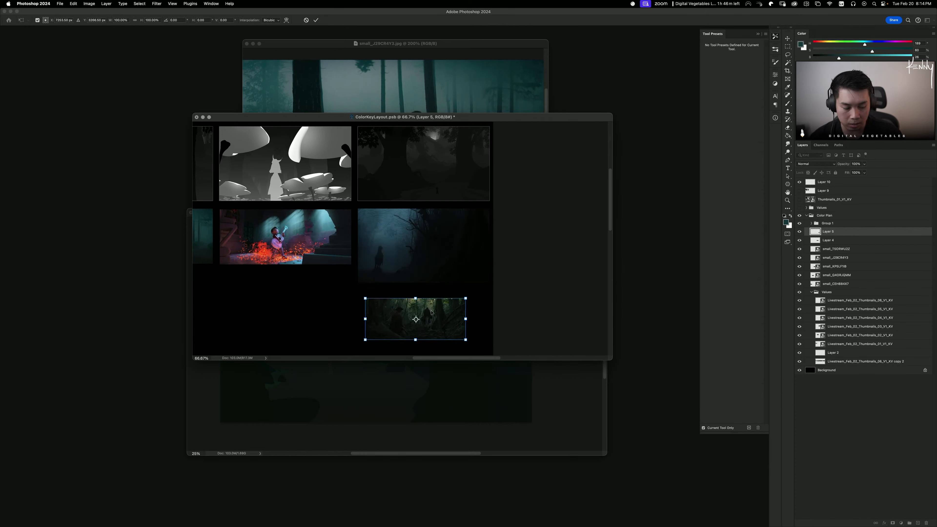
key(Return)
Step: On a new layer, circle the pasted still's light area with a small pure red brush and draw an arrow to the dark thumbnail's light
key(b)
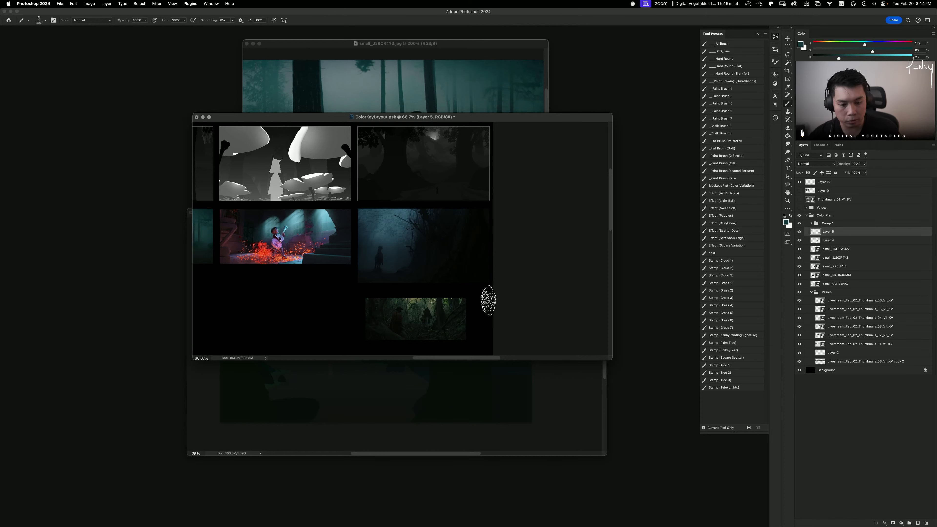
key(bracketleft)
key(bracketleft)
key(bracketleft)
key(bracketleft)
key(bracketleft)
key(bracketleft)
key(bracketleft)
key(bracketleft)
key(bracketleft)
key(bracketleft)
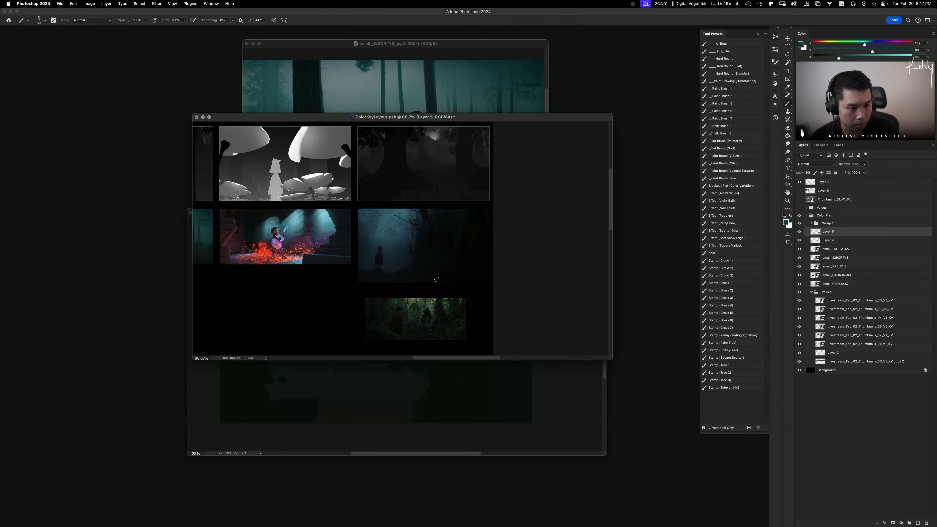
key(super+shift+n)
key(Return)
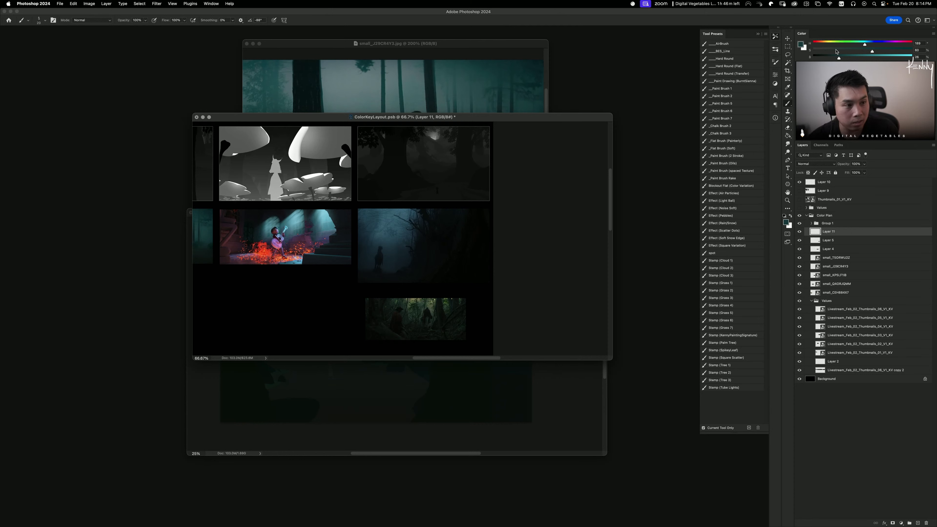
drag(865, 46, 913, 58)
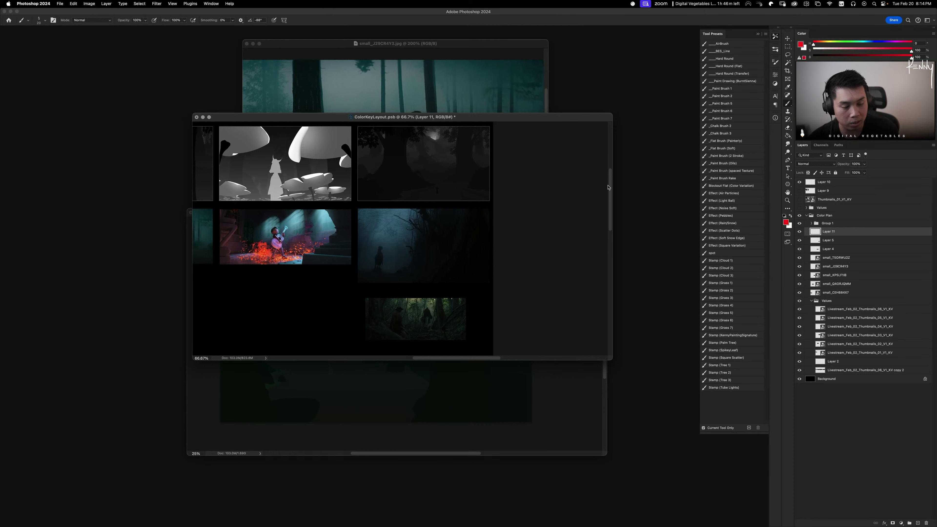
mouse_move(449, 298)
mouse_down()
mouse_move(430, 286)
mouse_move(414, 303)
mouse_move(423, 138)
mouse_up()
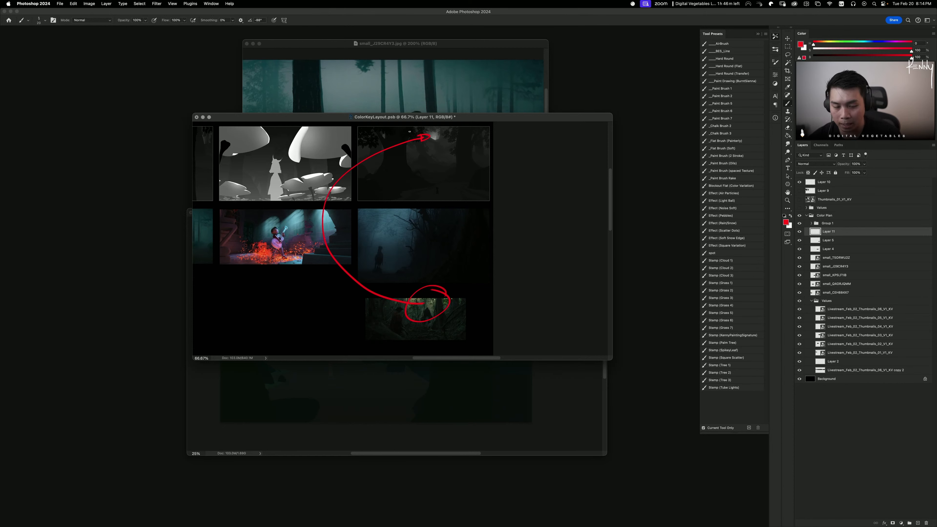
Step: Enlarge the ColorKeyLayout.psb window and show the whole set of color keys at 50% zoom
key(super+1)
key(super+minus)
key(super+minus)
key(super+minus)
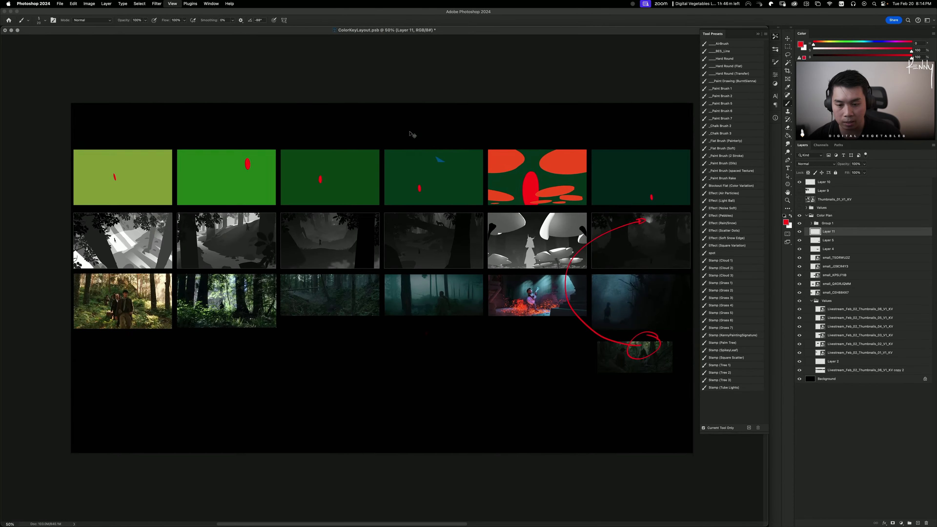
key(super+plus)
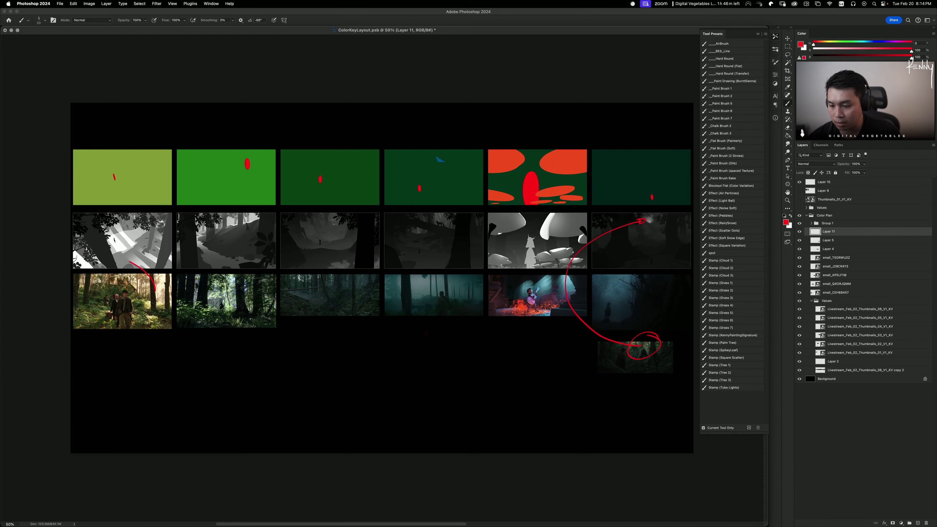
drag(73, 318, 162, 330)
key(super+z)
mouse_move(74, 299)
mouse_down()
mouse_move(168, 281)
mouse_move(75, 306)
mouse_up()
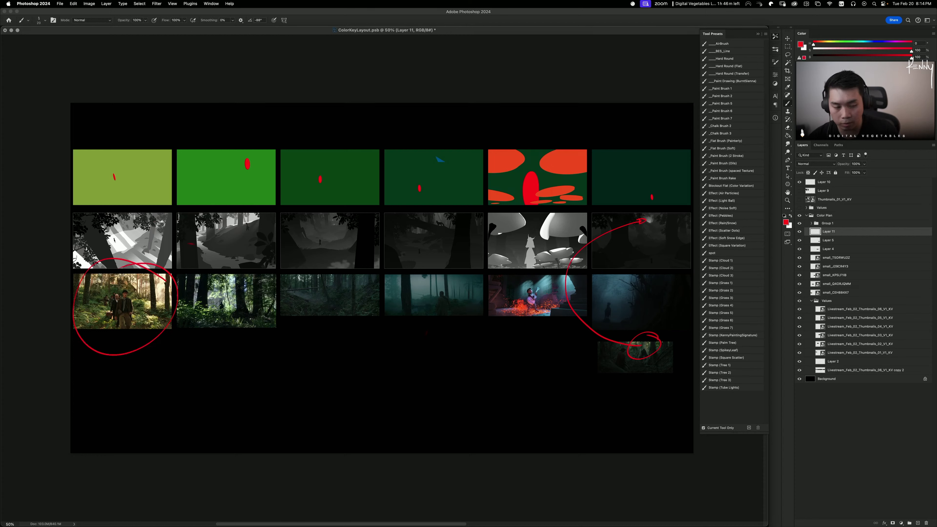
key(super+z)
mouse_move(661, 348)
mouse_down()
mouse_move(629, 344)
mouse_move(660, 348)
mouse_move(649, 226)
mouse_up()
key(super+z)
key(super+z)
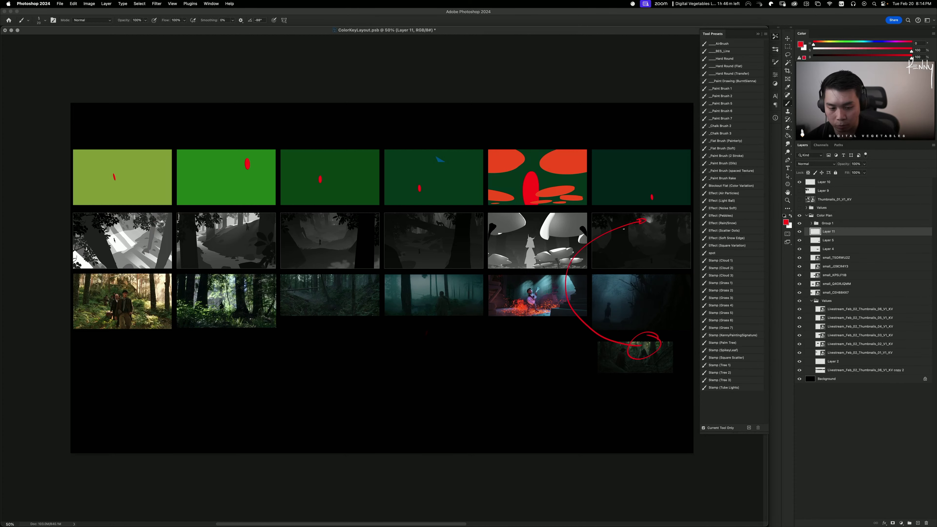
Step: Collapse the Color Plan layer group and move the ColorKeyLayout.psb window out of the workspace
key(super+minus)
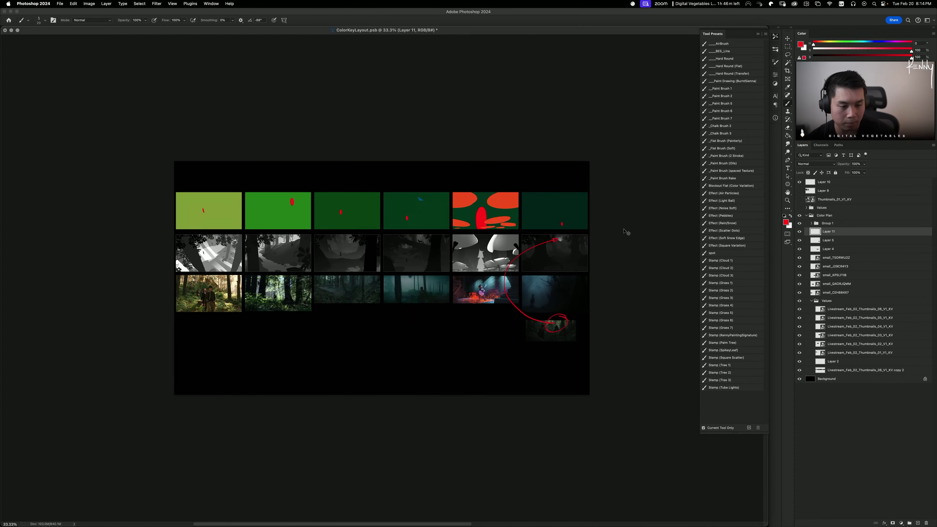
click(806, 217)
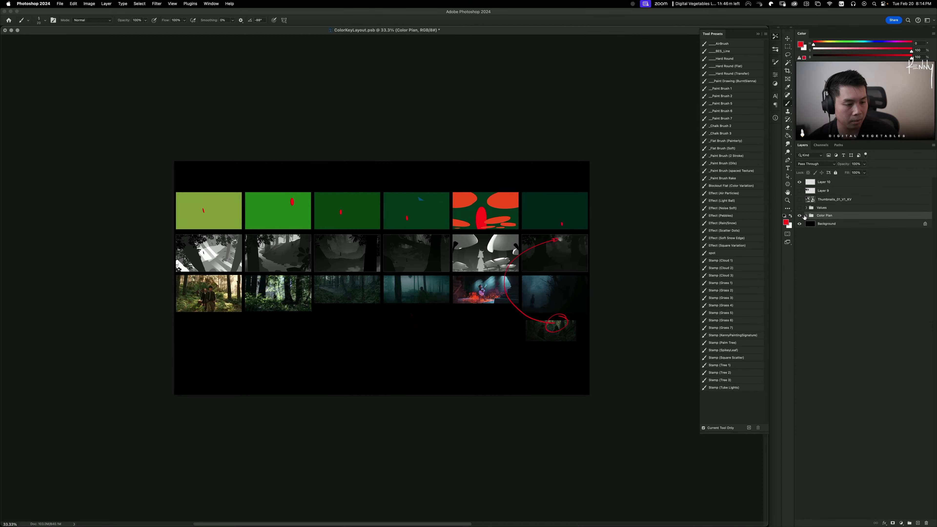
drag(284, 31, 936, 148)
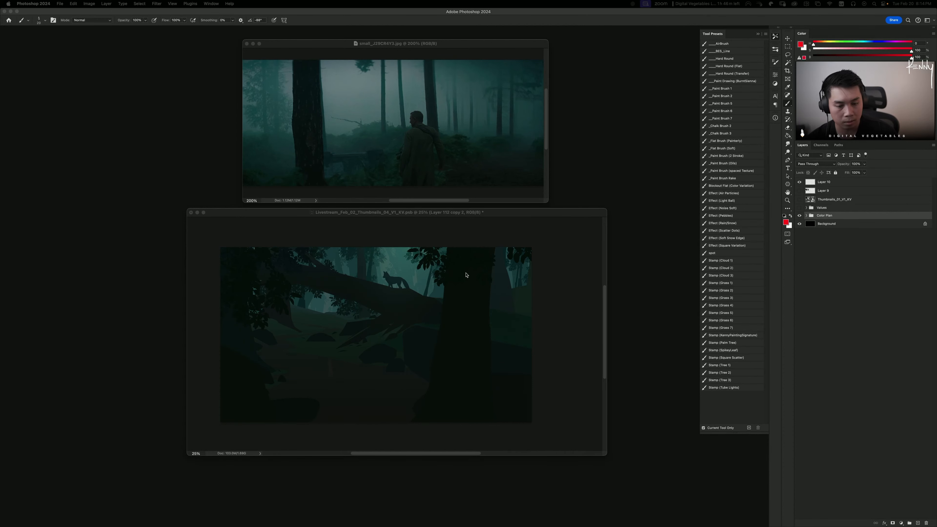
Step: Move the blue forest reference image away and dock Livestream_Feb_02_Thumbnails_04_V1_KV.psb so it fills the workspace
drag(396, 215, 447, 211)
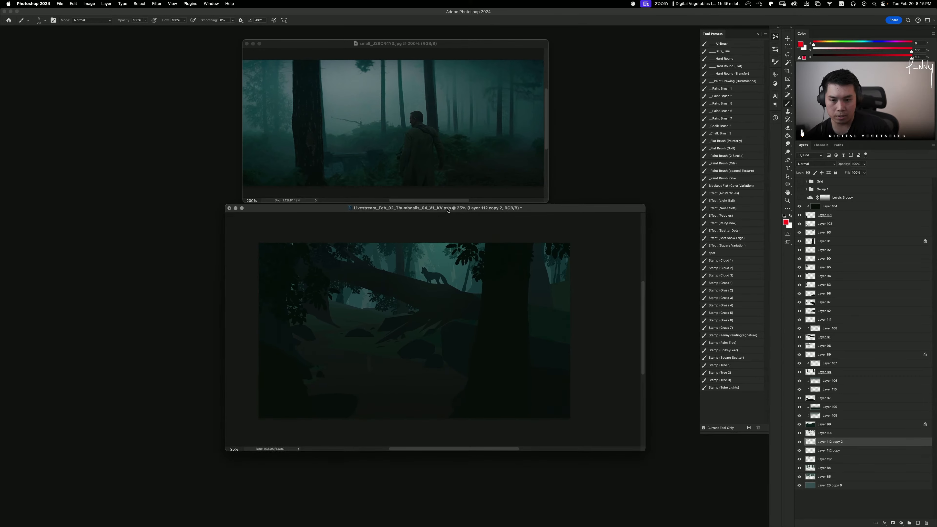
drag(450, 211, 463, 213)
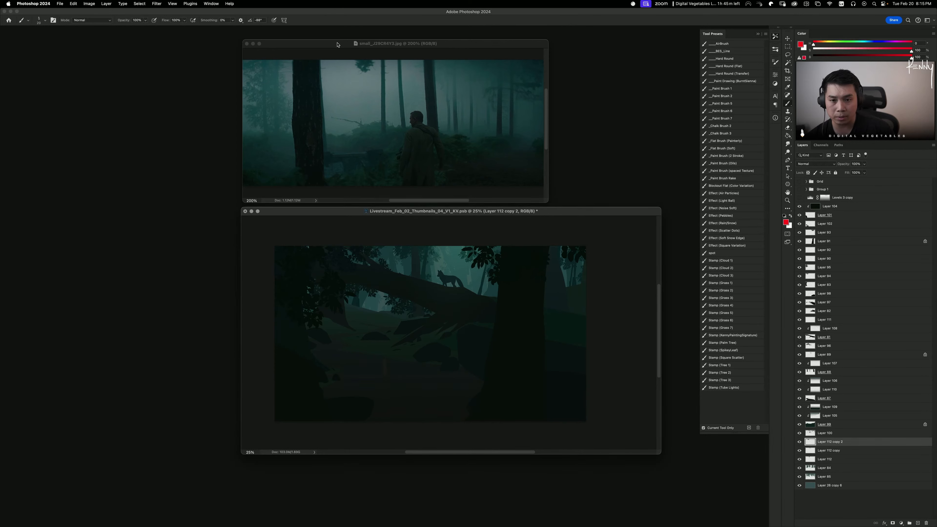
drag(337, 45, 802, 170)
drag(573, 215, 527, 30)
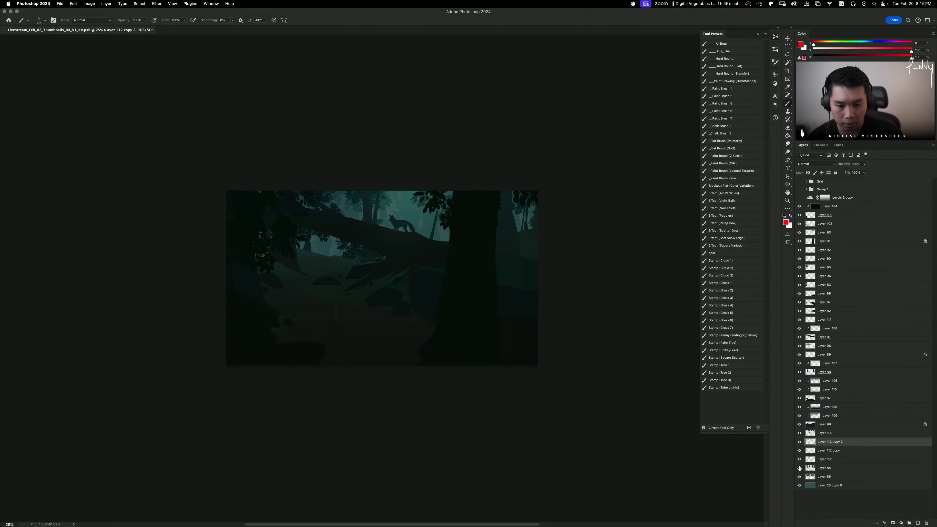
Step: Duplicate Layer 112 and transform the copy to fit among the background trees around the fox
click(823, 467)
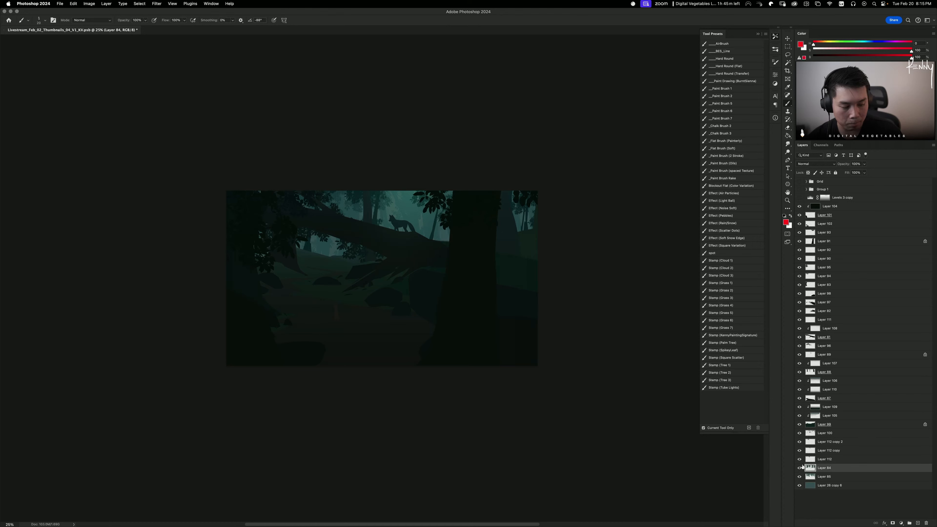
key(alt+bracketright)
drag(481, 333, 507, 338)
key(super+t)
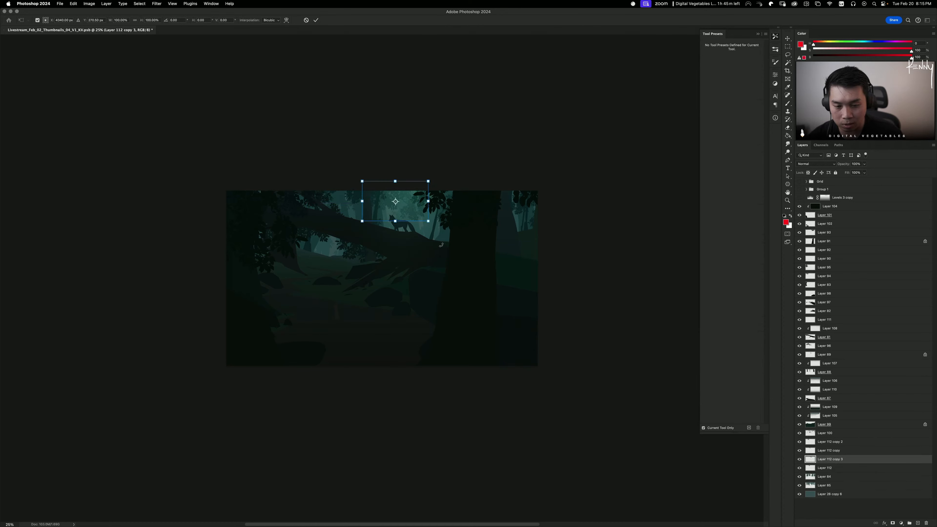
key(b)
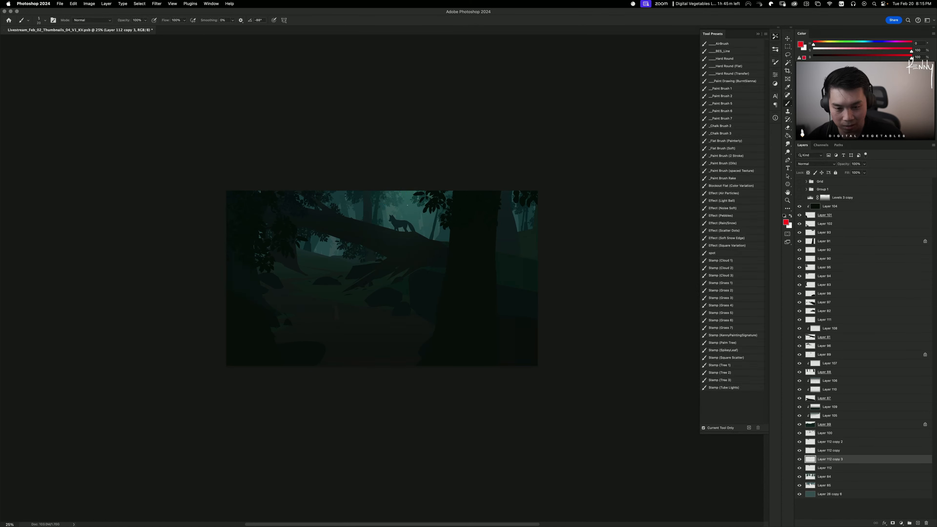
drag(486, 227, 473, 234)
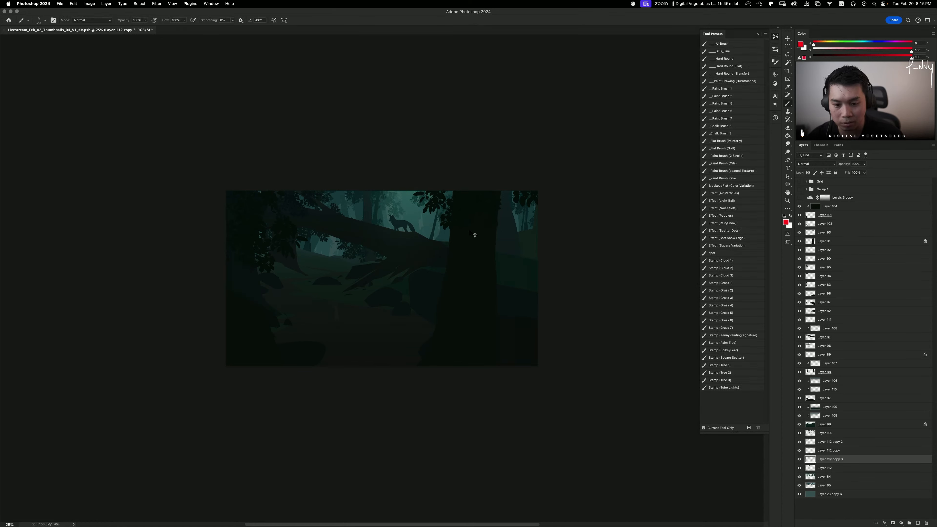
key(super+t)
drag(426, 202, 424, 200)
key(Return)
key(b)
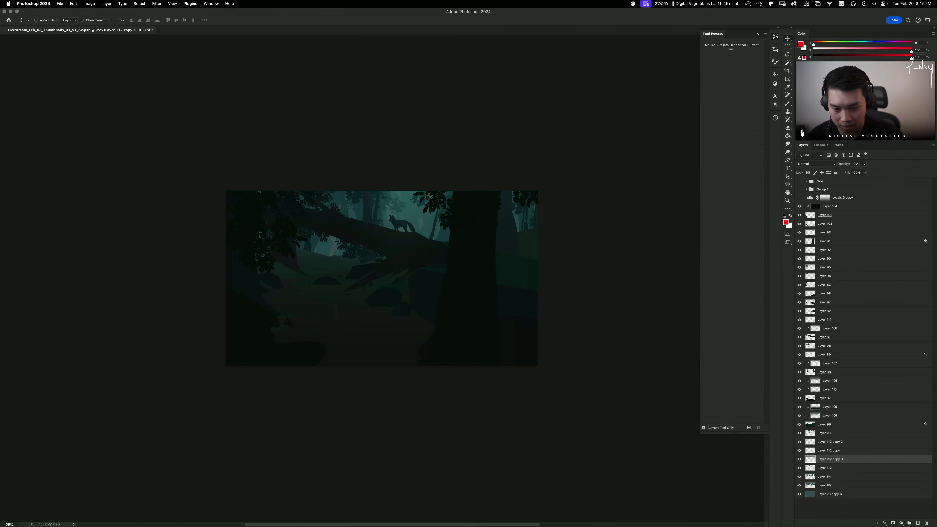
Step: Duplicate the transformed Layer 112 copy, flip the duplicate horizontally, and adjust its placement with Free Transform
drag(483, 264, 481, 255)
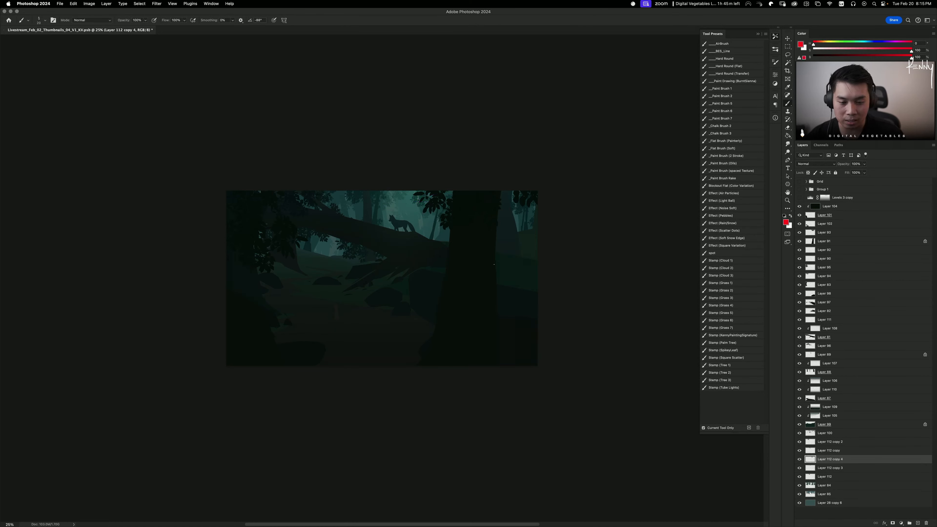
key(super+t)
right_click(436, 212)
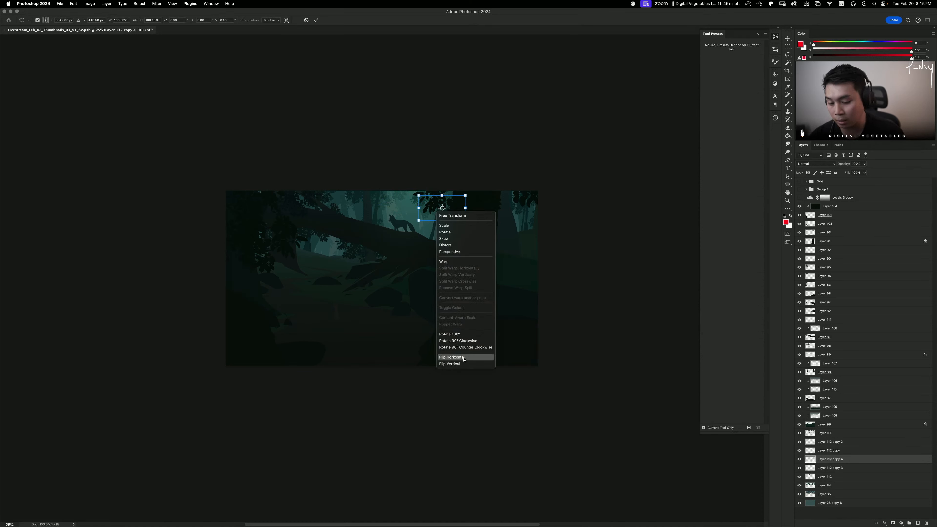
click(452, 357)
key(Return)
key(b)
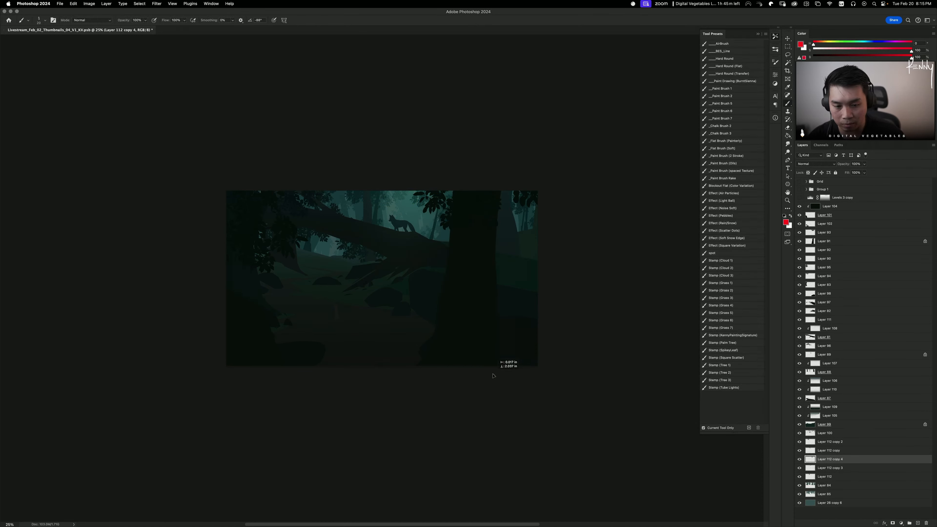
key(super+t)
mouse_move(475, 231)
mouse_down()
mouse_move(477, 241)
mouse_move(458, 222)
mouse_up()
key(Return)
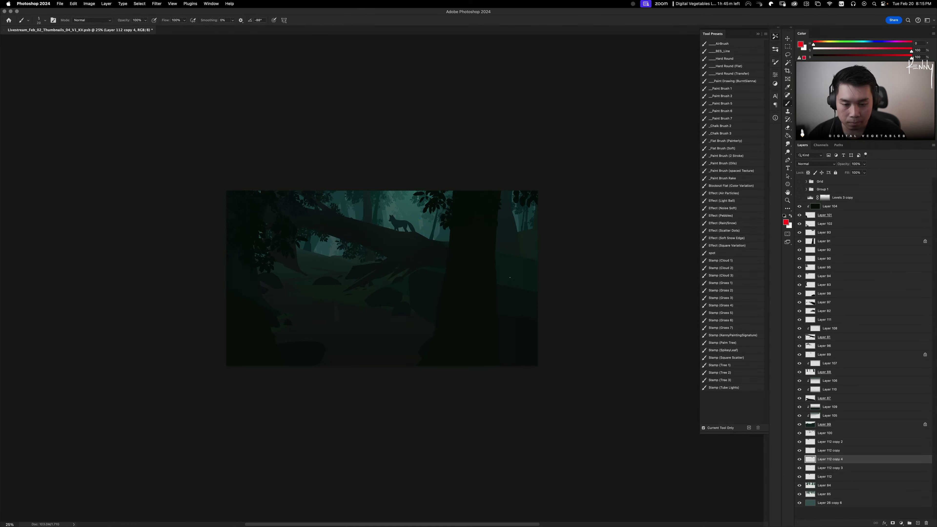
Step: Add two more duplicates of the Layer 112 shapes, placing the last among the background trees behind the fallen trunk
drag(511, 289, 512, 311)
drag(503, 311, 404, 289)
key(super+alt+t)
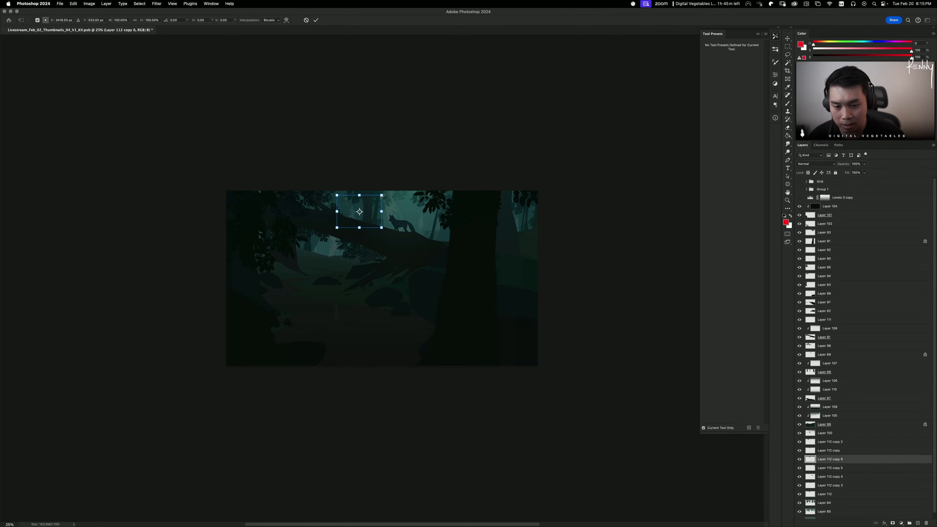
key(Return)
key(b)
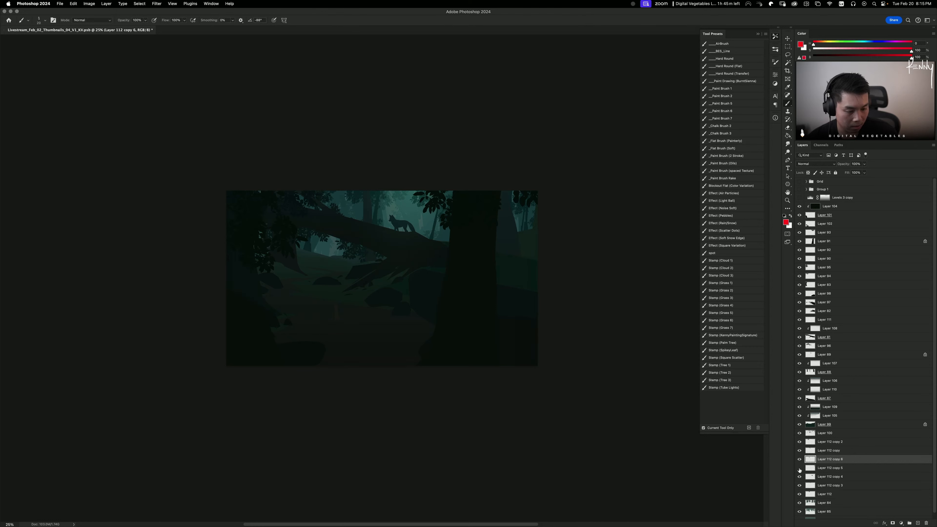
Step: Check the new Layer 112 copies' visibility and merge them, along with Layer 112 copy, into Layer 112
click(799, 459)
click(799, 459)
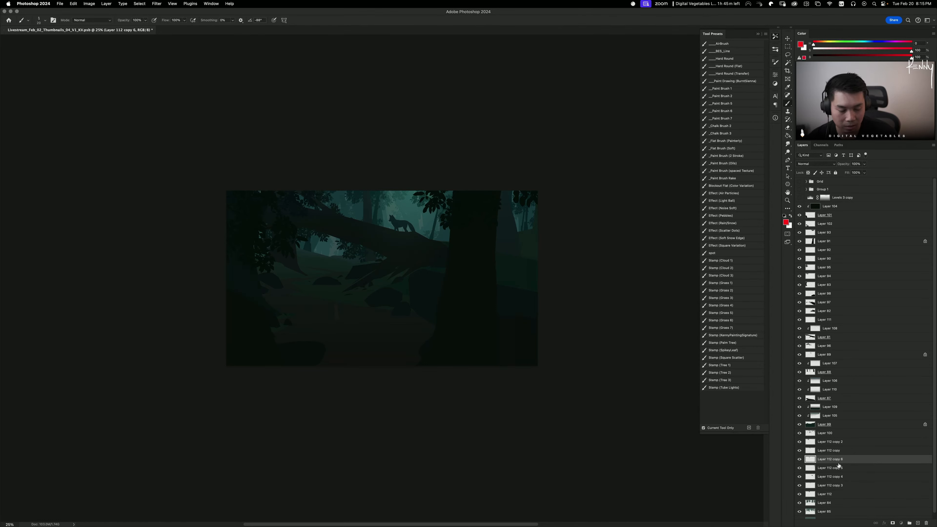
key(super+e)
click(800, 459)
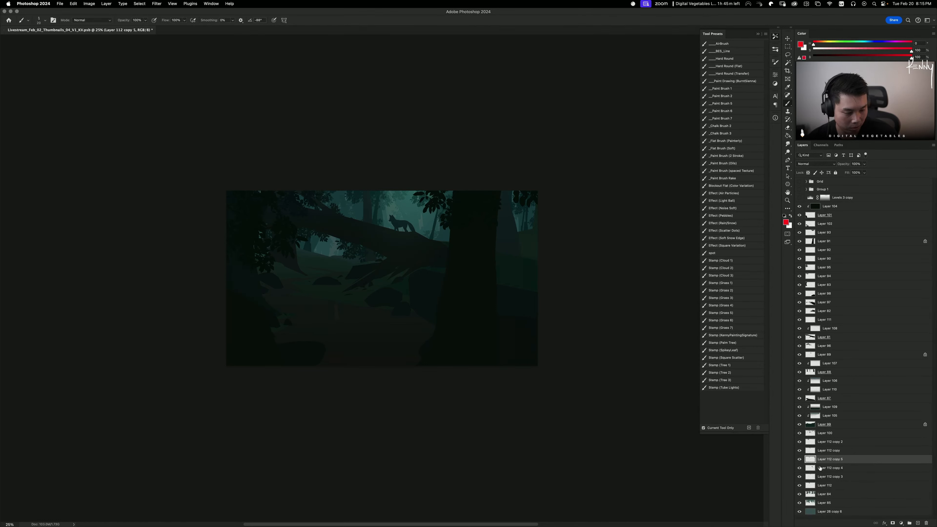
key(super+e)
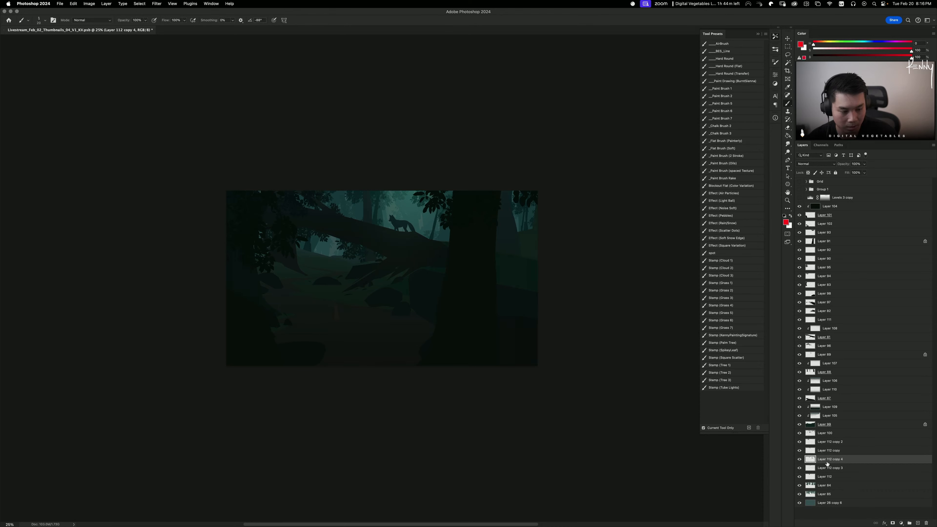
key(super+e)
click(799, 460)
click(799, 459)
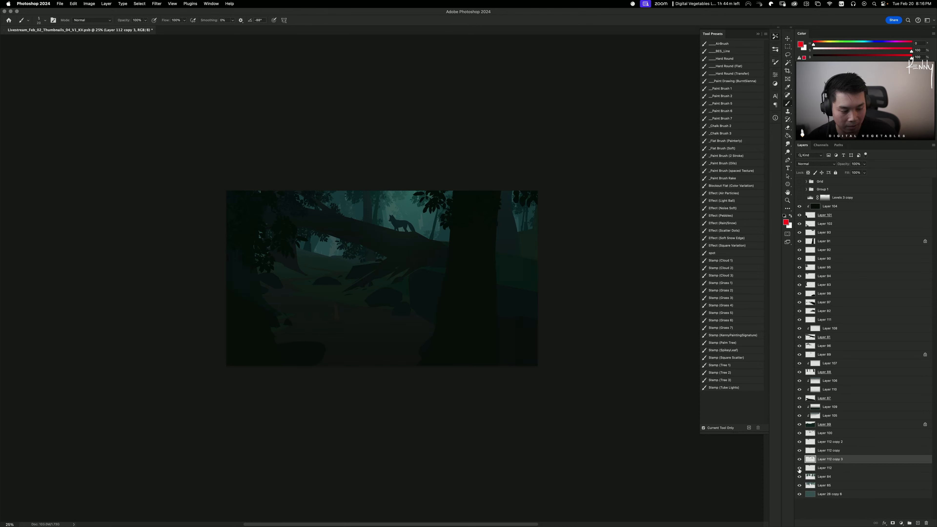
key(super+e)
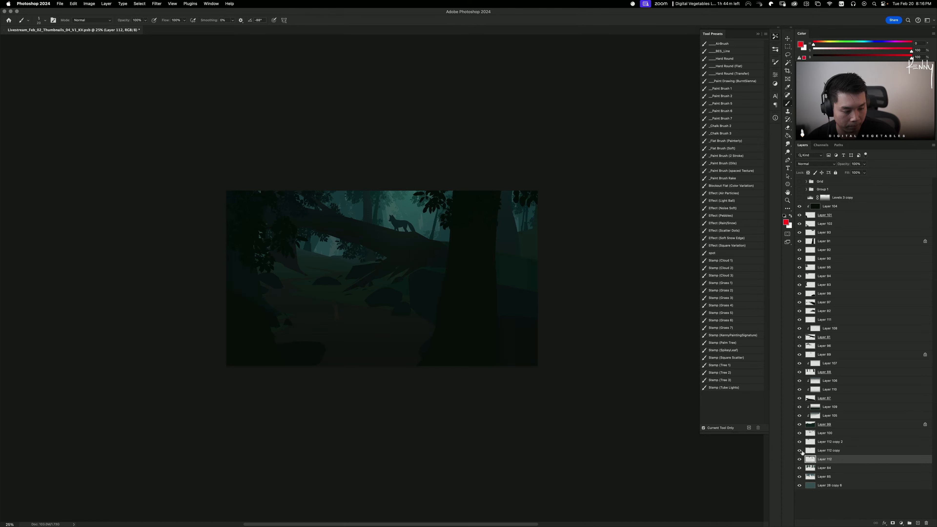
click(833, 451)
key(super+e)
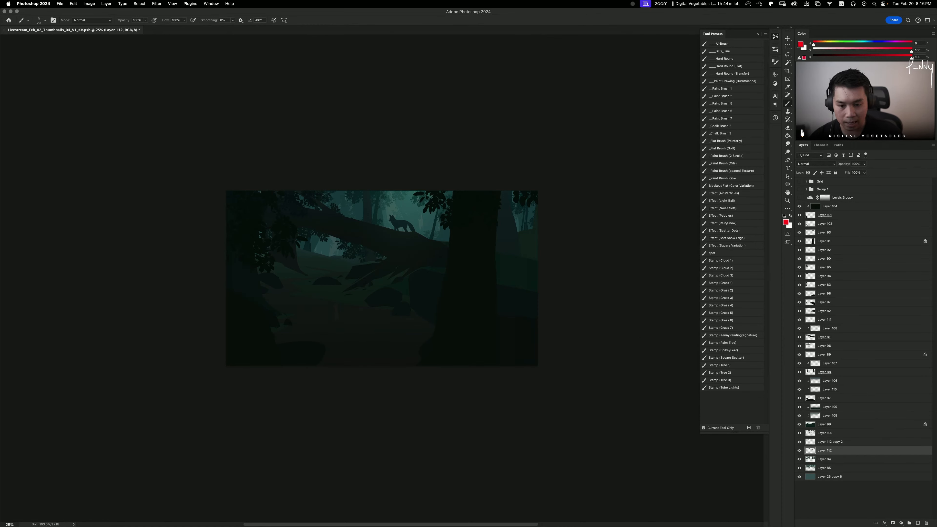
Step: Compare the scene with and without the Levels 3 copy adjustment, then delete it and the clipped Layer 104
key(super+equal)
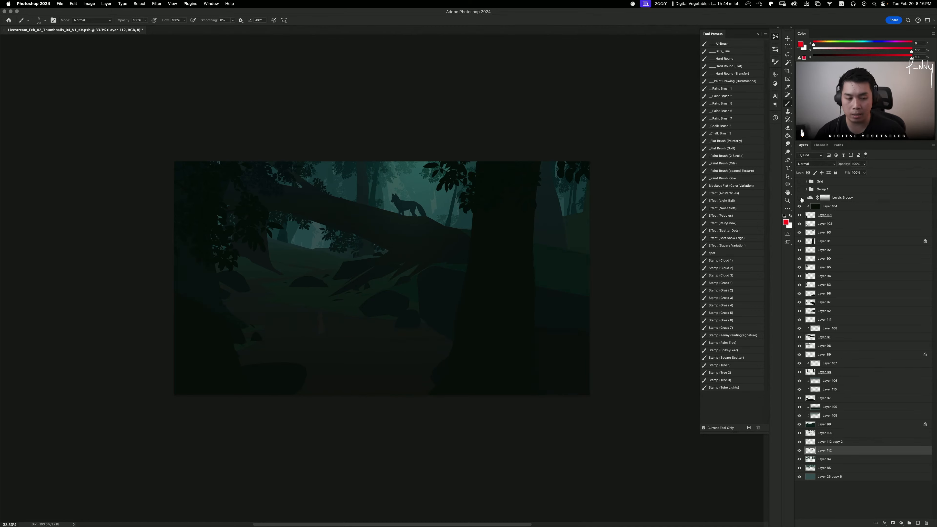
click(839, 201)
key(Delete)
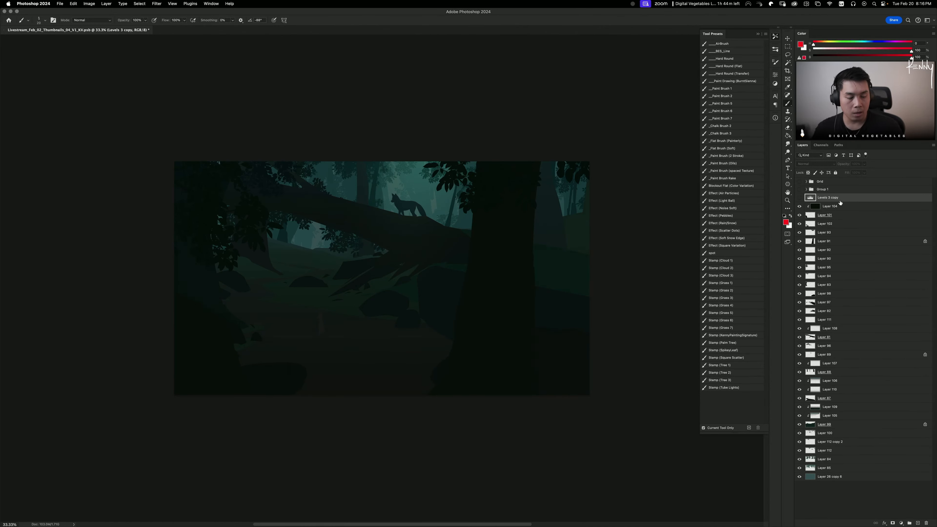
key(cmd+z)
click(799, 198)
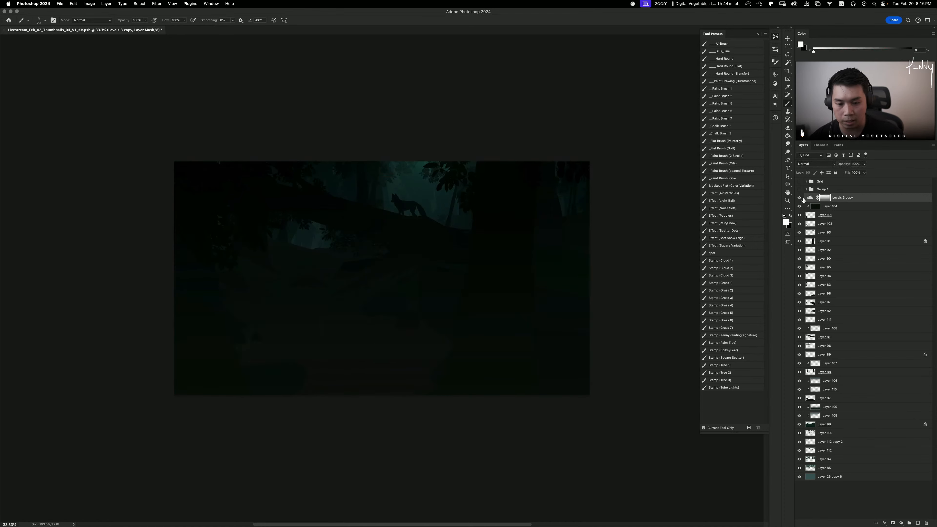
click(803, 198)
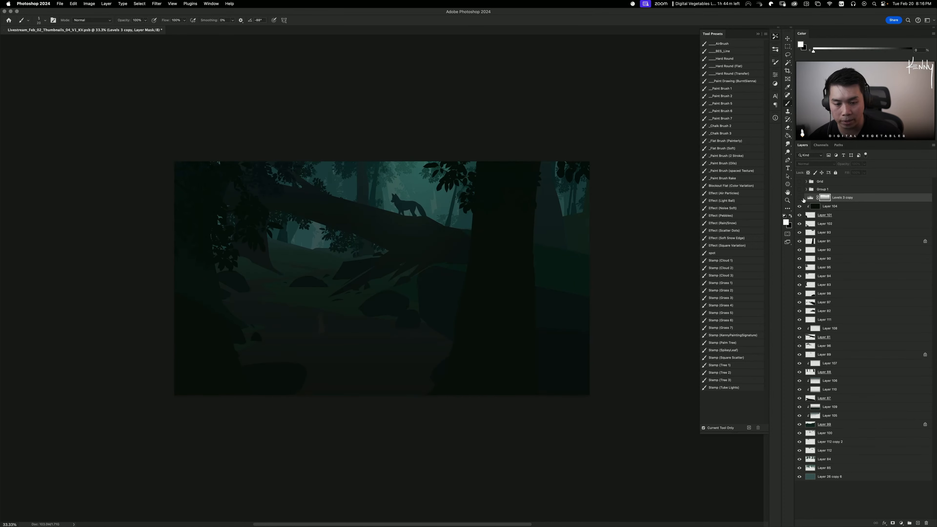
click(853, 198)
key(BackSpace)
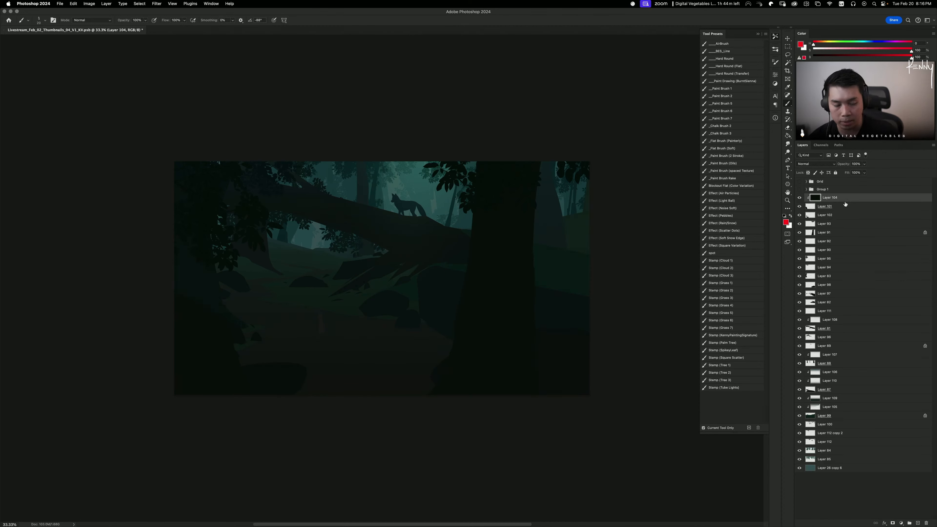
key(BackSpace)
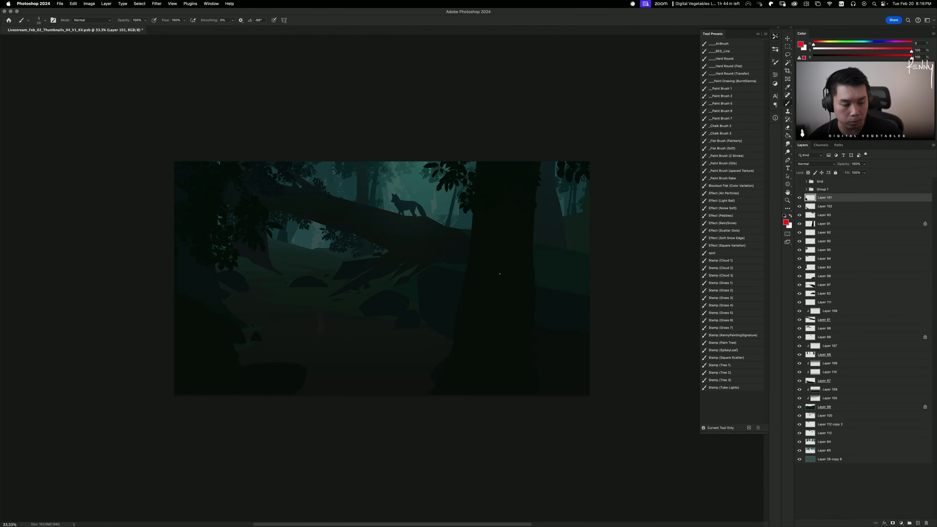
Step: Add a new layer above Layer 97, clip it to Layer 97, and switch to the Lasso tool
key(v)
super+click(465, 275)
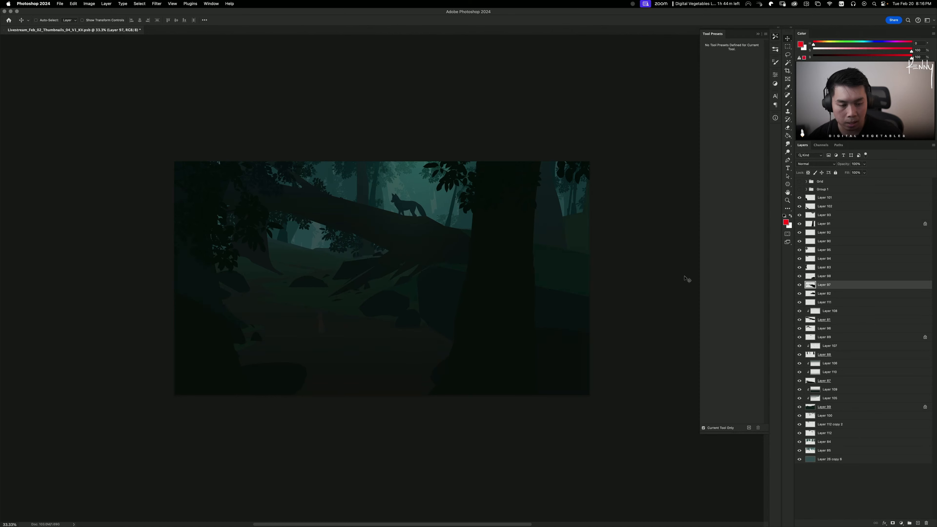
key(super+shift+n)
key(Return)
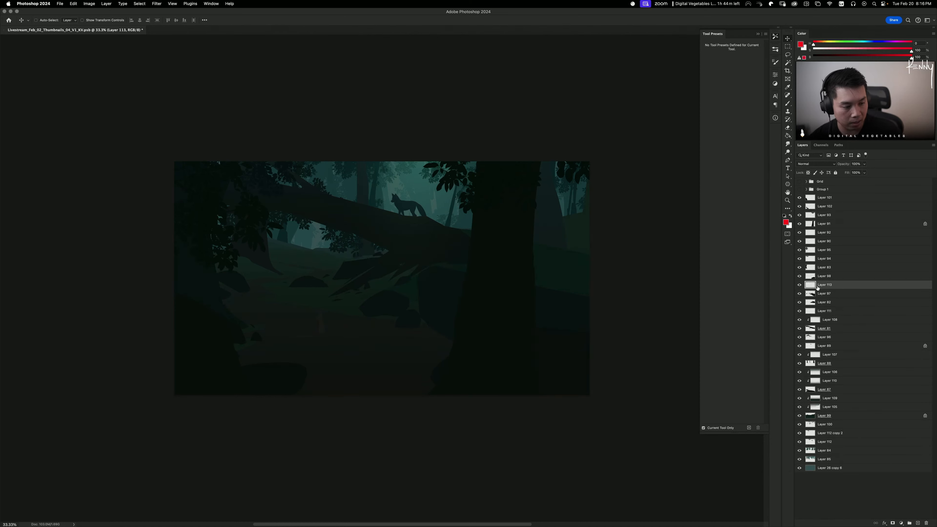
key(b)
key(l)
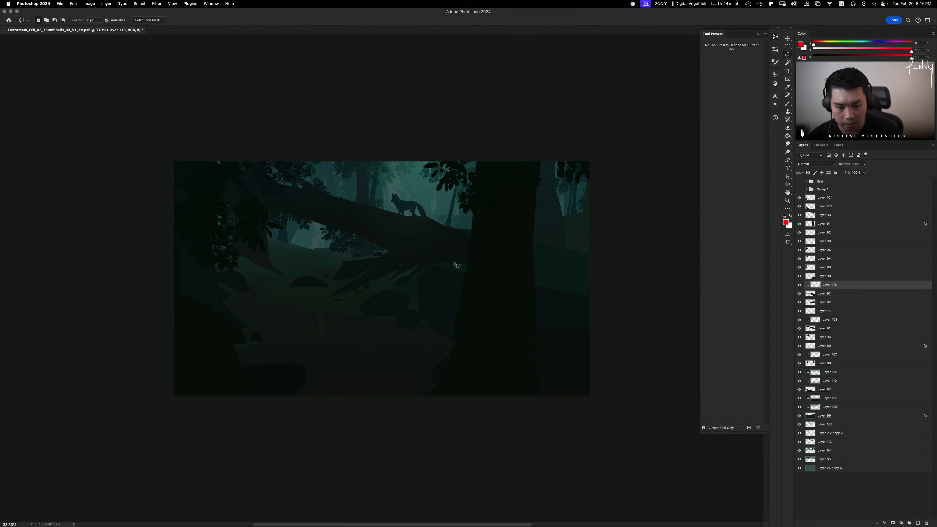
Step: Outline highlight areas on the rock tops, right-hand bank and left-hand ground with Lasso selections
mouse_move(457, 259)
mouse_down()
mouse_move(413, 283)
mouse_move(586, 314)
mouse_move(476, 265)
mouse_up()
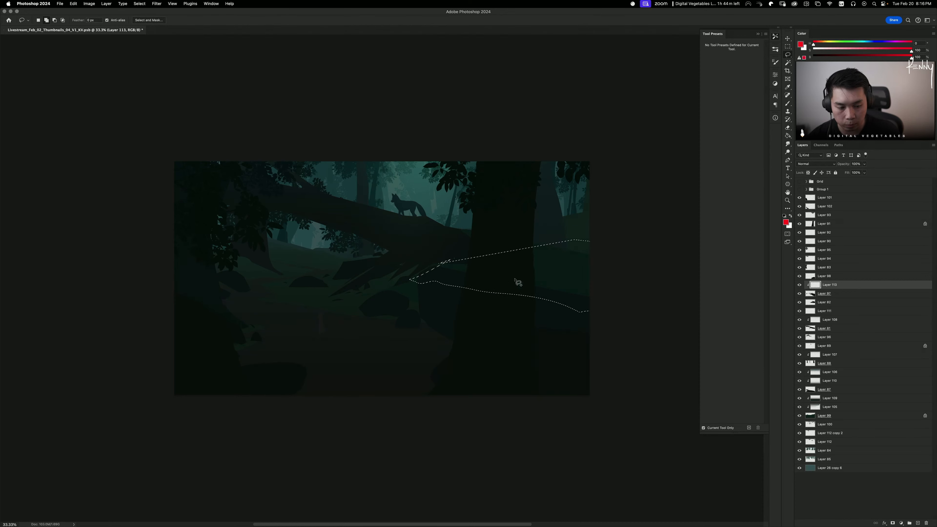
mouse_move(407, 285)
mouse_down()
mouse_move(367, 303)
mouse_move(412, 305)
mouse_move(401, 319)
mouse_move(420, 323)
mouse_move(412, 305)
mouse_move(436, 324)
mouse_move(413, 305)
mouse_up()
mouse_move(350, 272)
mouse_down()
mouse_move(337, 261)
mouse_move(384, 259)
mouse_move(355, 262)
mouse_move(363, 256)
mouse_move(313, 283)
mouse_move(334, 268)
mouse_up()
mouse_move(217, 275)
mouse_down()
mouse_move(255, 290)
mouse_move(232, 296)
mouse_move(197, 279)
mouse_up()
key(super+z)
drag(194, 290, 206, 284)
Step: Fill the selected highlights on Layer 113 with a teal sampled from the misty background, deselect, and compare the layer on and off
key(g)
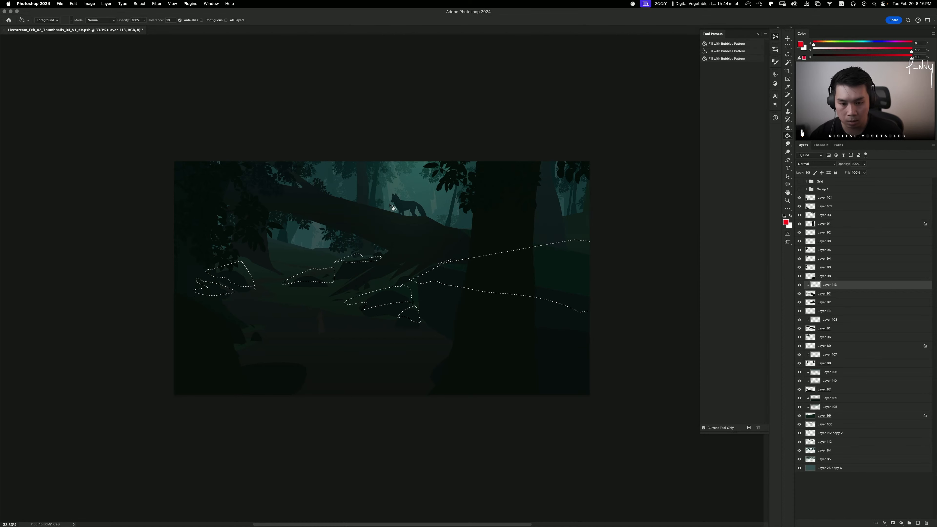
mouse_move(424, 185)
mouse_down()
mouse_move(345, 172)
mouse_move(418, 167)
mouse_up()
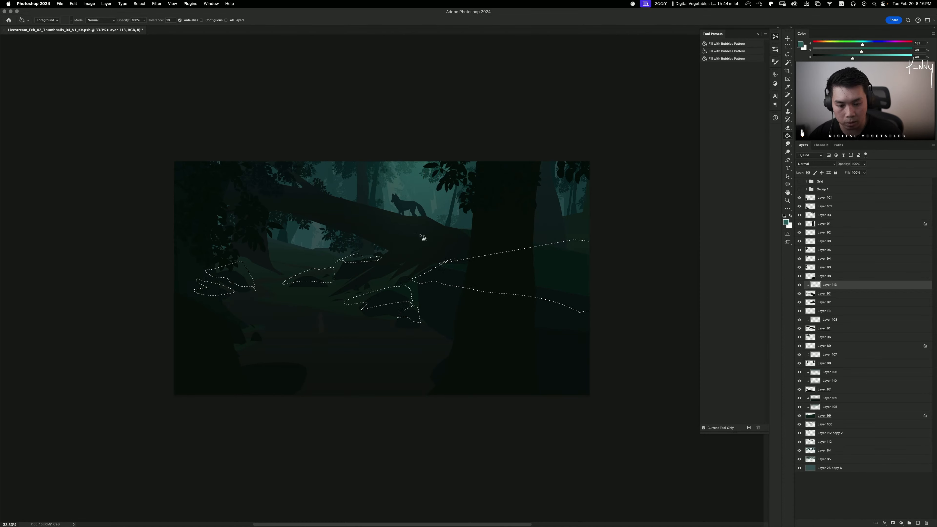
click(448, 280)
key(ctrl+d)
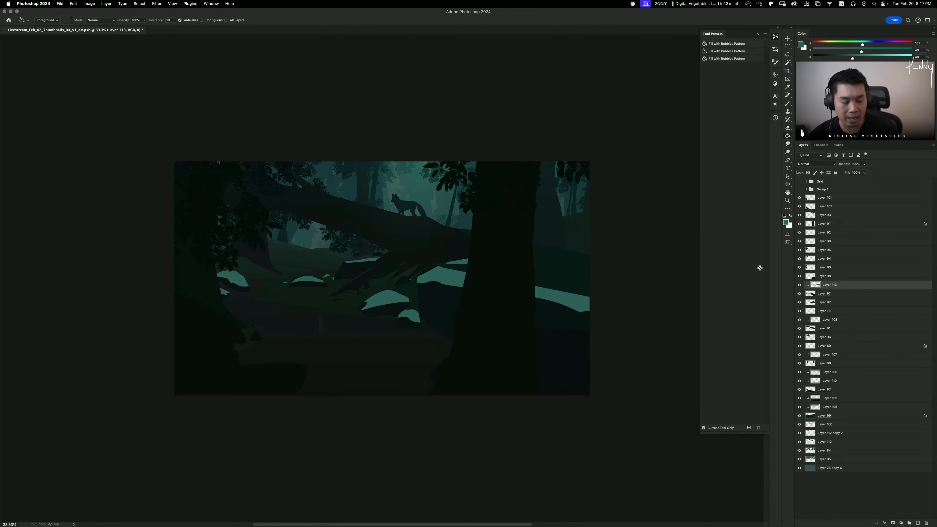
click(800, 286)
click(800, 285)
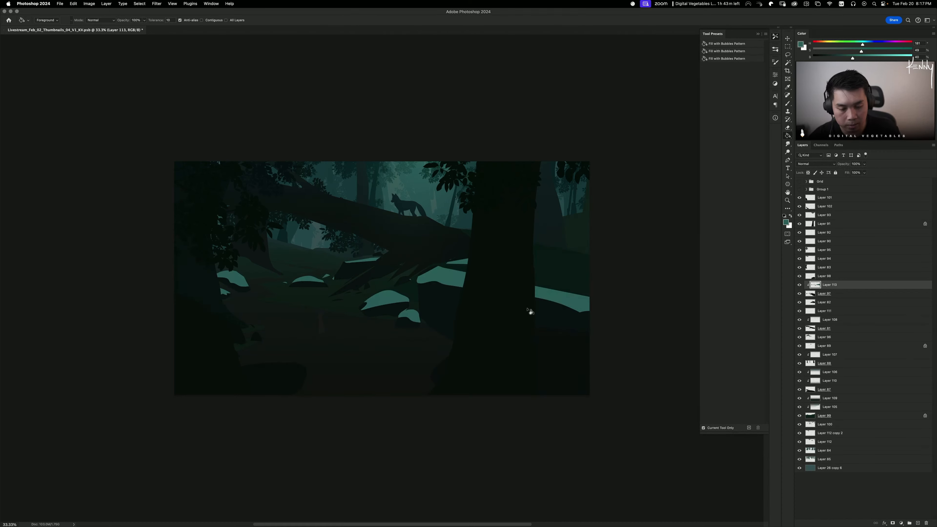
Step: Choose the Hard Round (Flat) brush preset and try teal highlight strokes around the rocks beside the large trunk, undoing them
key(b)
click(738, 66)
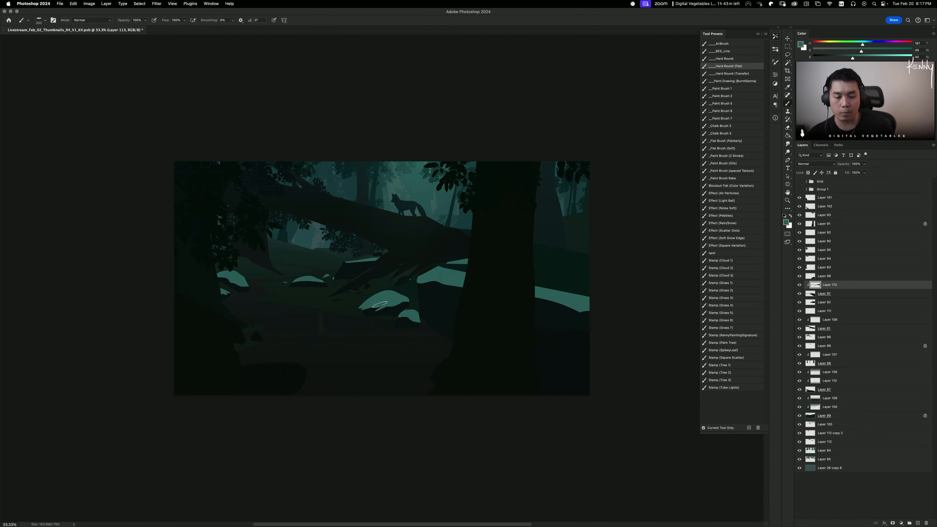
mouse_move(414, 276)
mouse_down()
mouse_move(479, 259)
mouse_move(404, 285)
mouse_up()
key(super+z)
key(super+z)
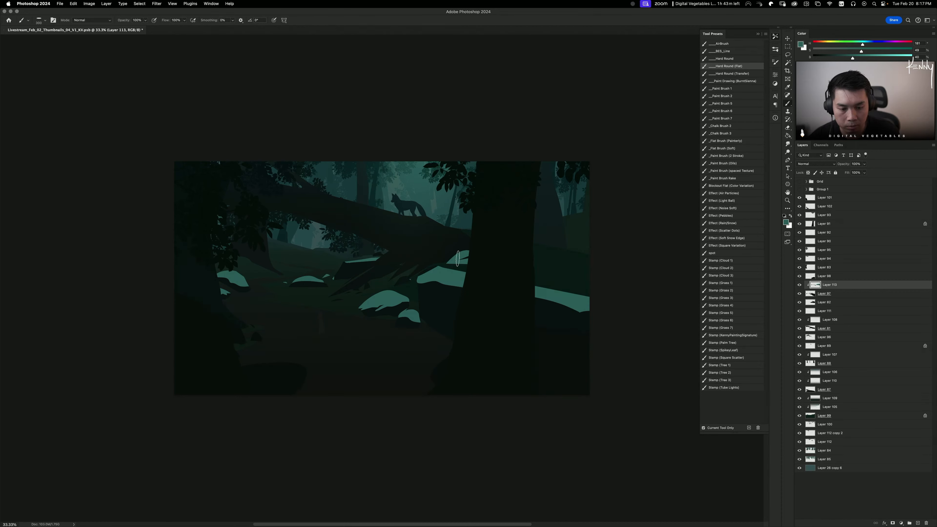
key(e)
key(super+z)
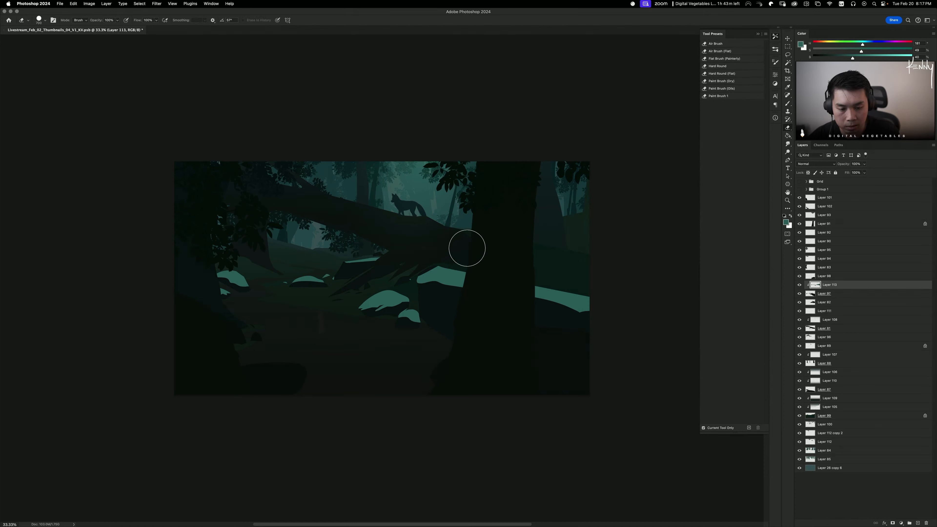
Step: Paint teal highlights on the rocks beside the large trunk and extend the highlight down the bank to its right
key(b)
mouse_move(453, 255)
mouse_down()
mouse_move(495, 253)
mouse_move(504, 262)
mouse_up()
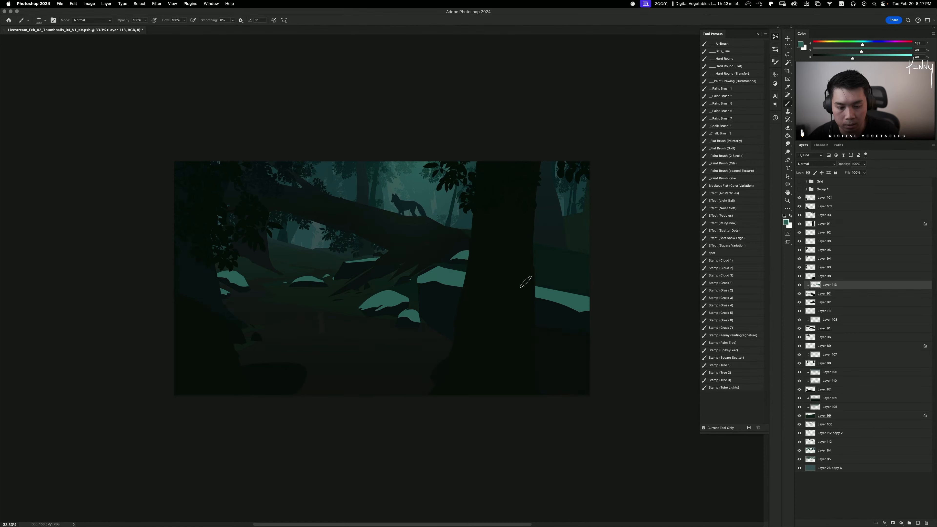
mouse_move(527, 310)
mouse_down()
mouse_move(594, 324)
mouse_move(613, 310)
mouse_up()
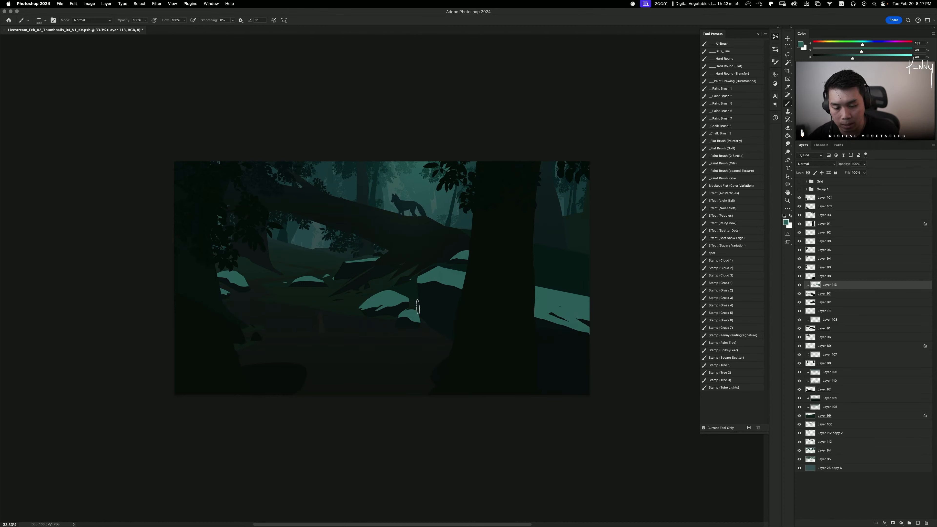
mouse_move(420, 308)
mouse_down()
mouse_move(466, 315)
mouse_move(503, 343)
mouse_move(502, 308)
mouse_move(491, 340)
mouse_move(445, 276)
mouse_move(407, 300)
mouse_move(467, 301)
mouse_move(444, 302)
mouse_move(476, 311)
mouse_up()
key(super+z)
key(super+z)
key(super+z)
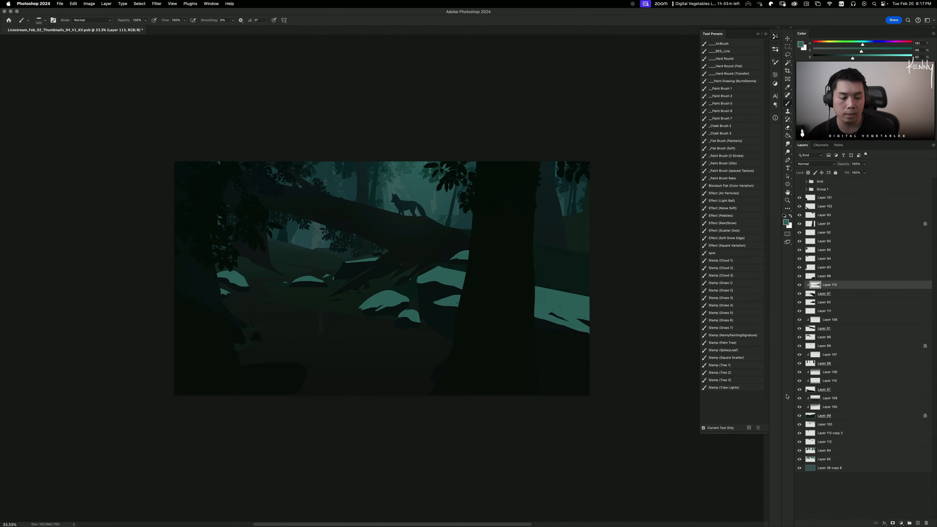
Step: Lower Layer 113's opacity to about 8%, sample the muted rock highlight color, and restore the opacity to 100%
drag(846, 164, 793, 192)
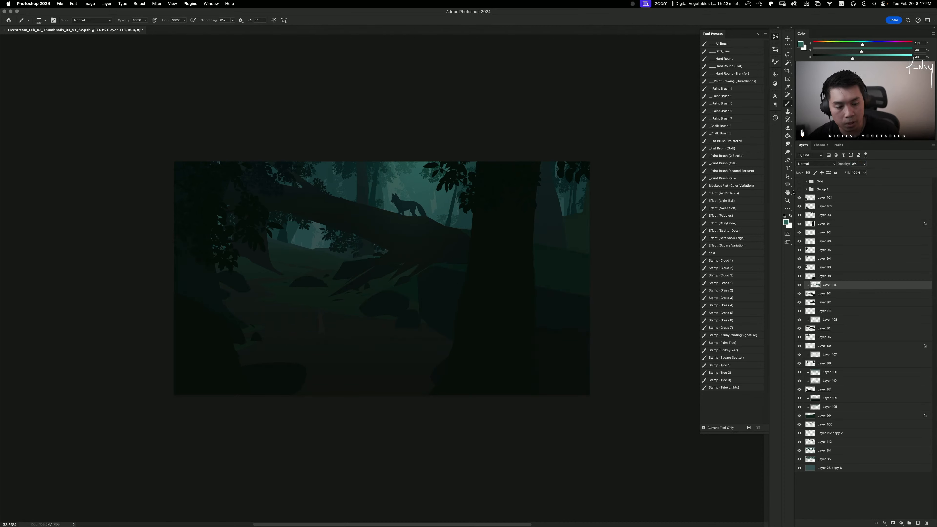
drag(845, 166, 842, 164)
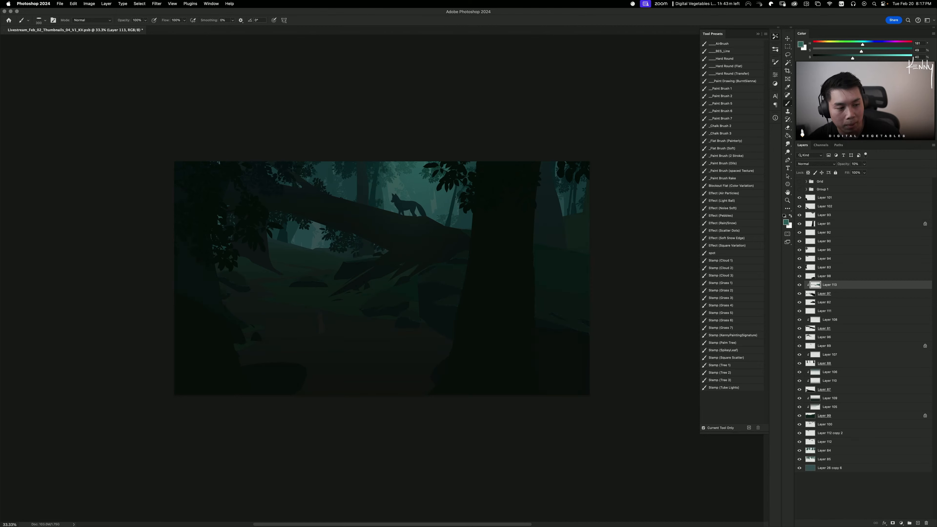
drag(845, 165, 842, 167)
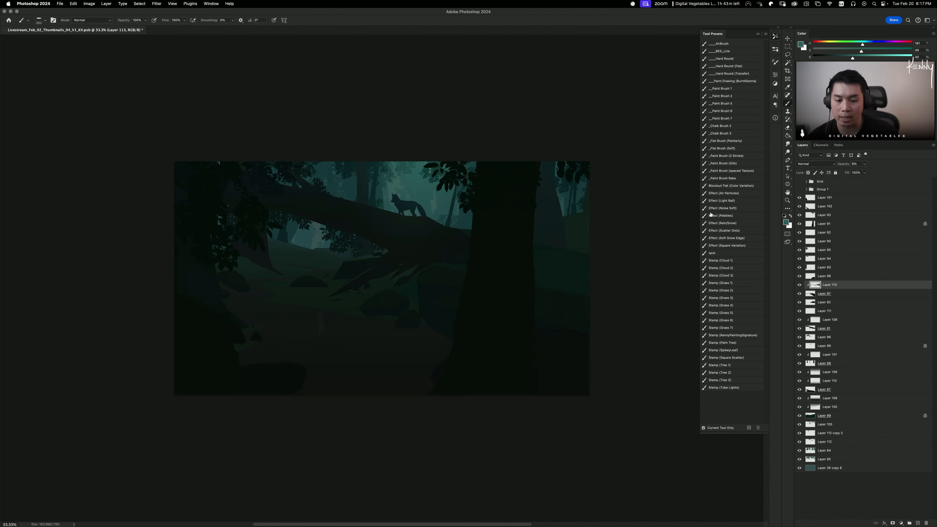
alt+click(451, 273)
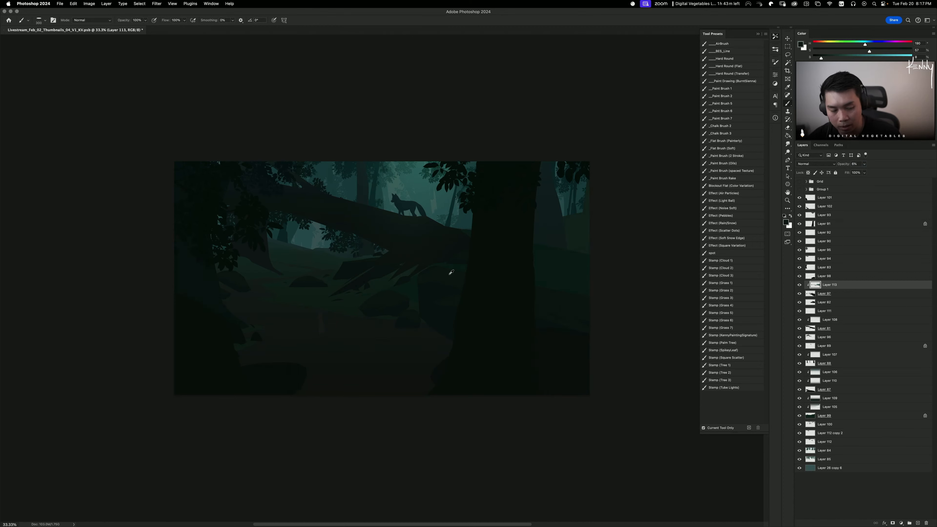
drag(841, 164, 876, 165)
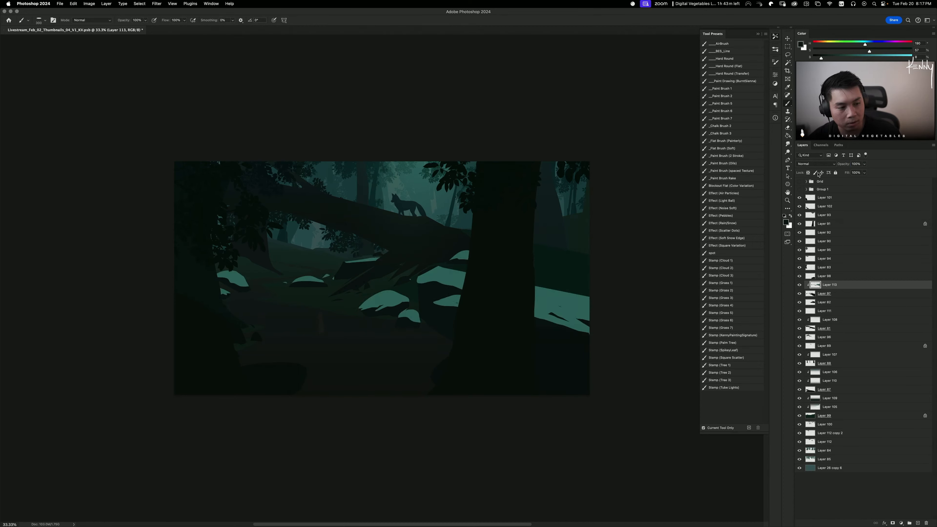
Step: Lock Layer 113's transparent pixels and try a vertical gradient over the highlights with the sampled dark color
click(808, 173)
key(g)
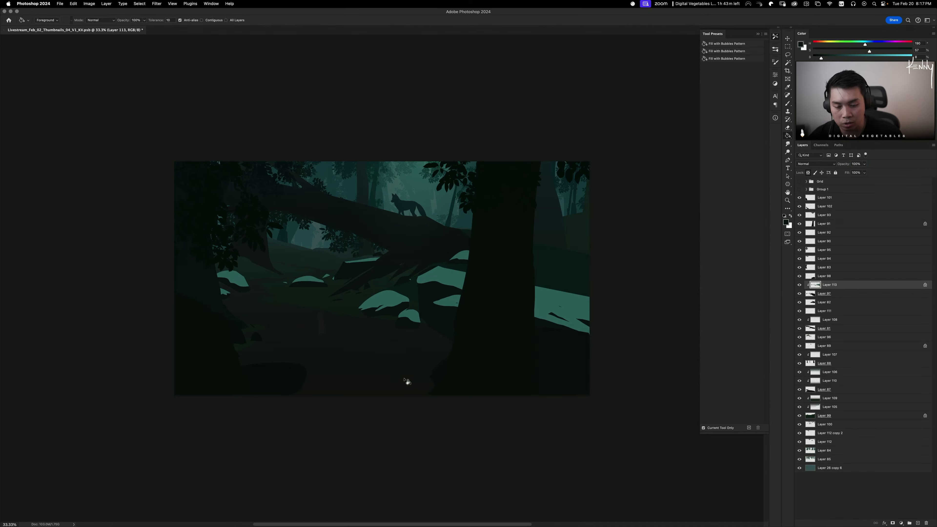
key(g)
drag(404, 384, 406, 456)
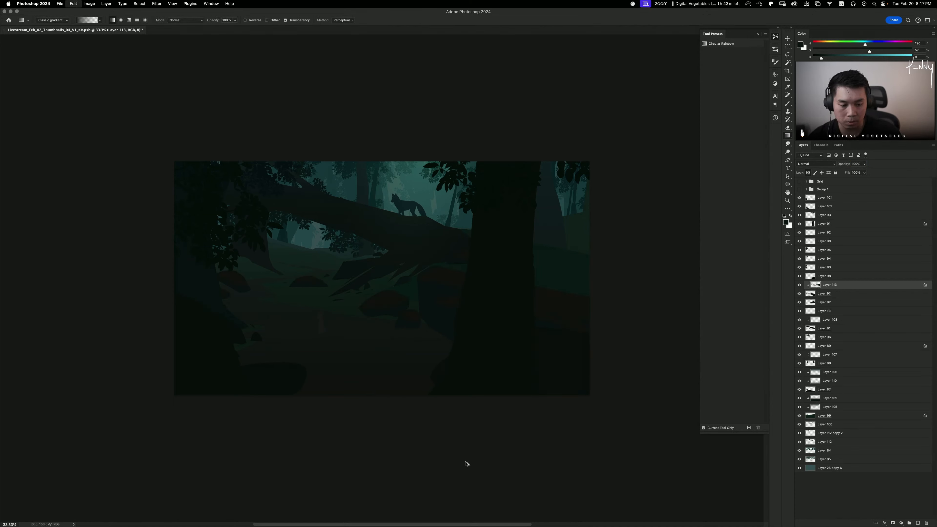
key(super+z)
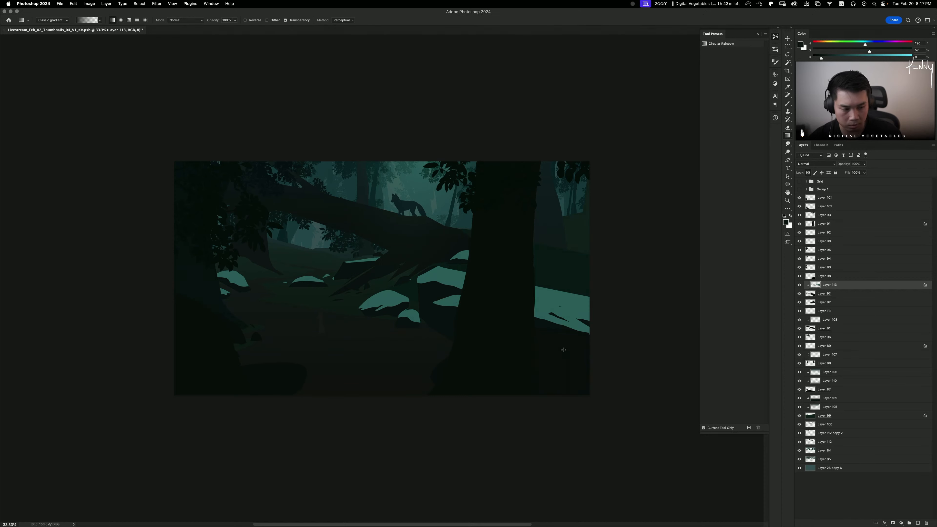
Step: Try Layer 113 at 63% and much lower opacity, then restore it to 100%
text(63)
key(Return)
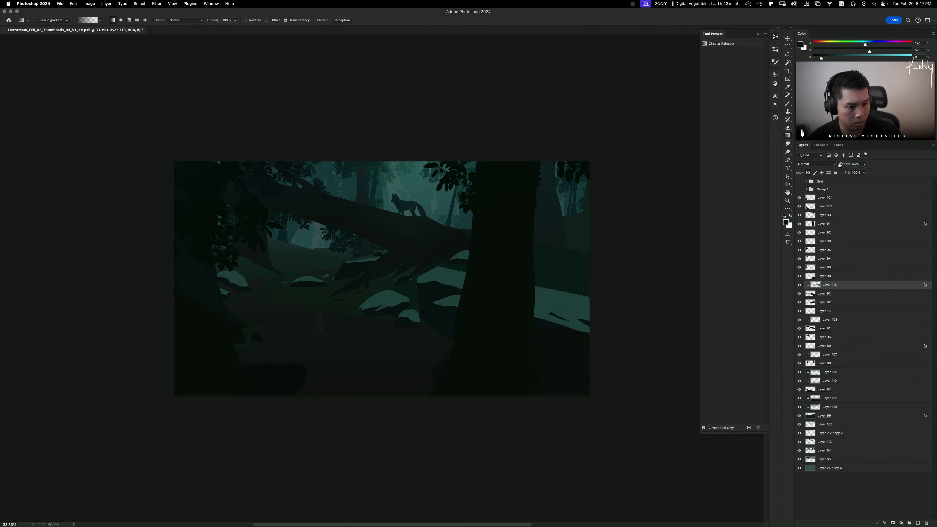
drag(831, 166, 829, 167)
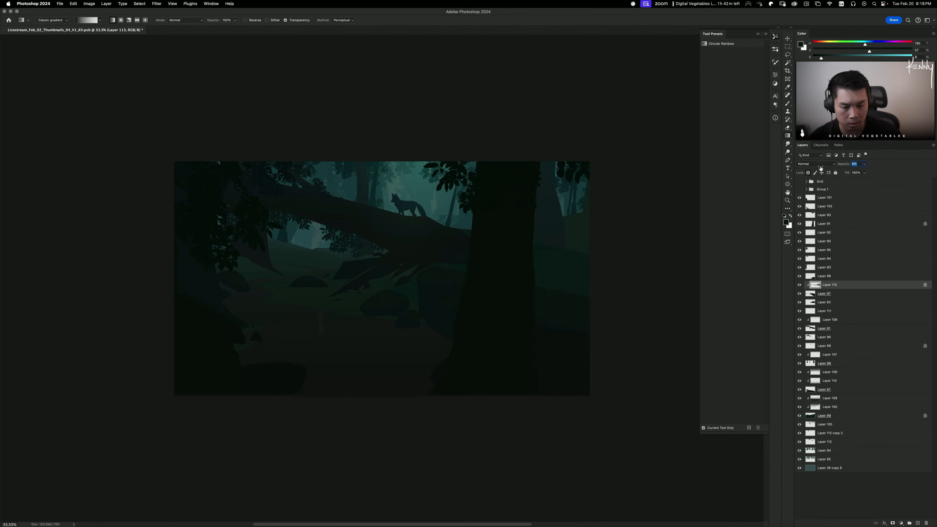
key(b)
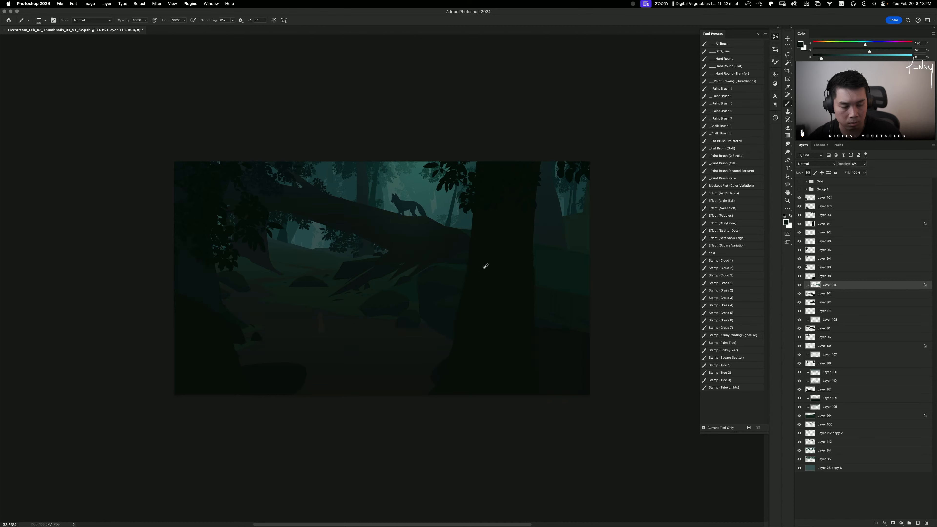
key(Return)
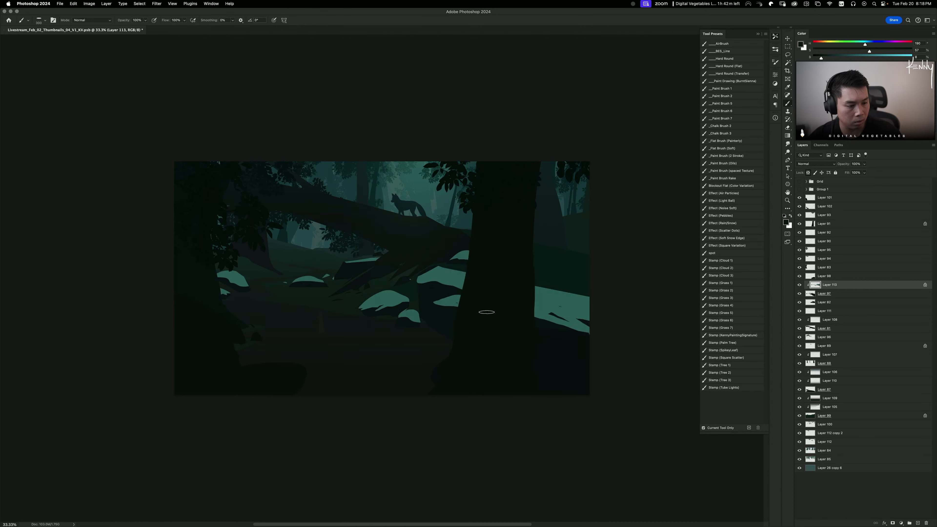
Step: Retry the vertical gradient over the Layer 113 highlights and undo it
key(g)
drag(423, 375, 427, 431)
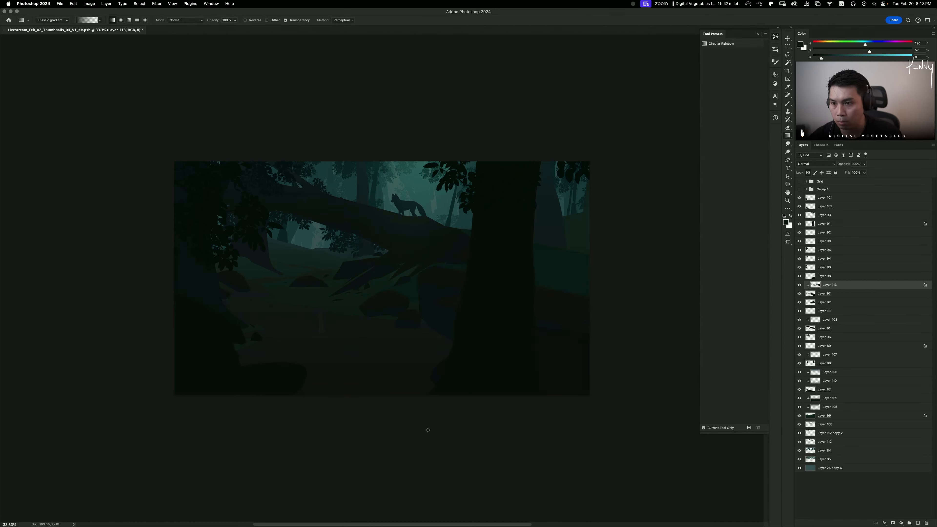
key(super+z)
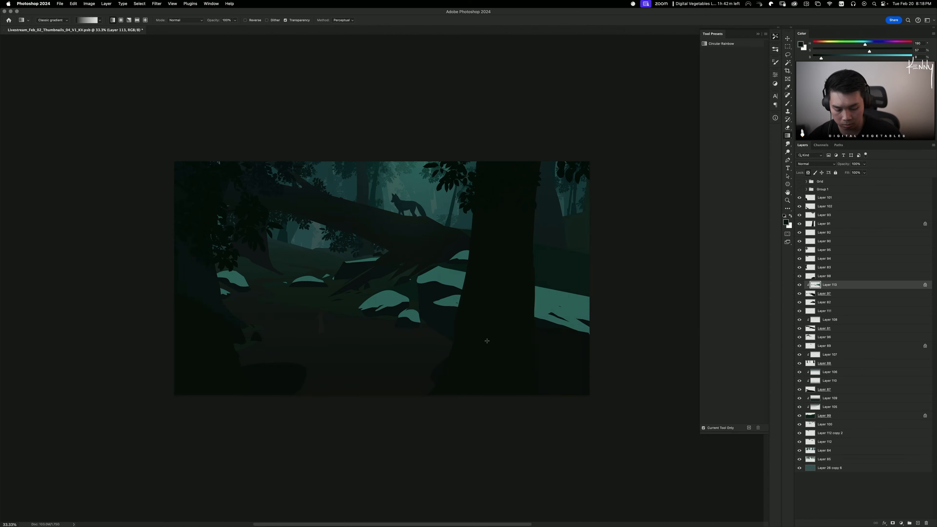
Step: Add a new layer above Layer 113, fill it with the sampled dark green, and clip it to Layer 113
key(super+shift+n)
key(Return)
key(shift+g)
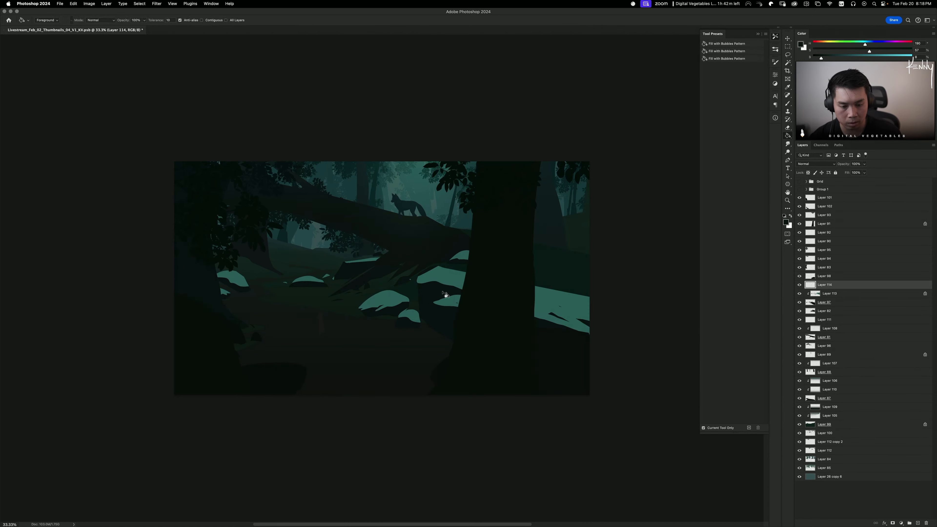
click(446, 293)
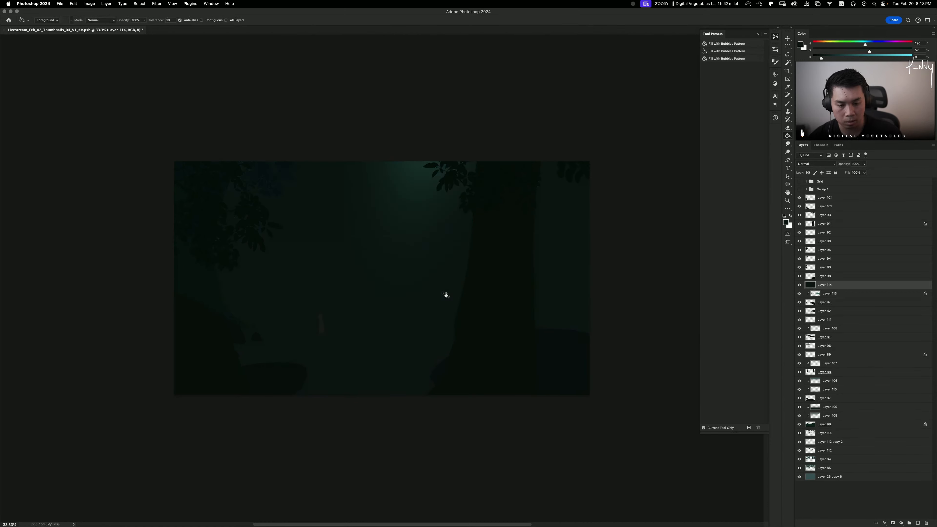
alt+click(823, 296)
alt+click(829, 289)
click(832, 287)
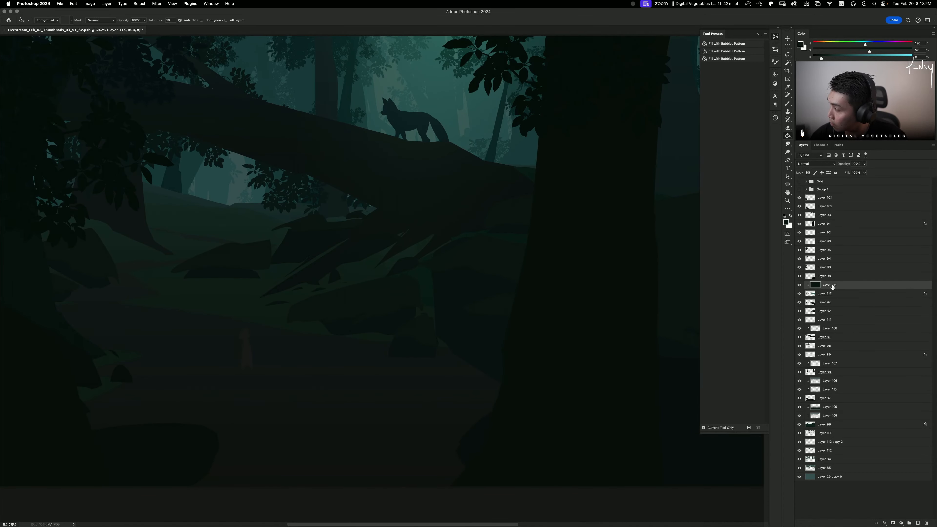
Step: Compare the scene with and without Layer 114, merge it into Layer 113, and clip the result to Layer 97
click(799, 287)
click(799, 286)
key(super+e)
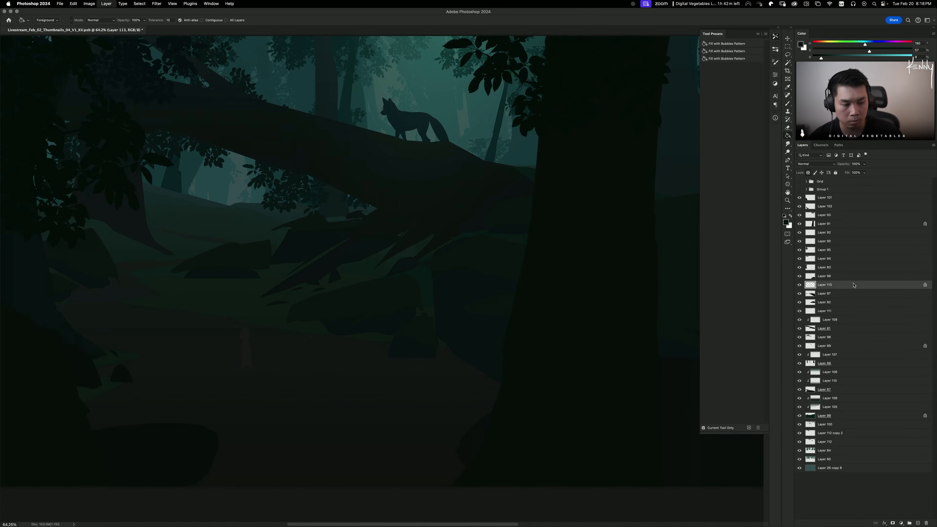
alt+click(828, 288)
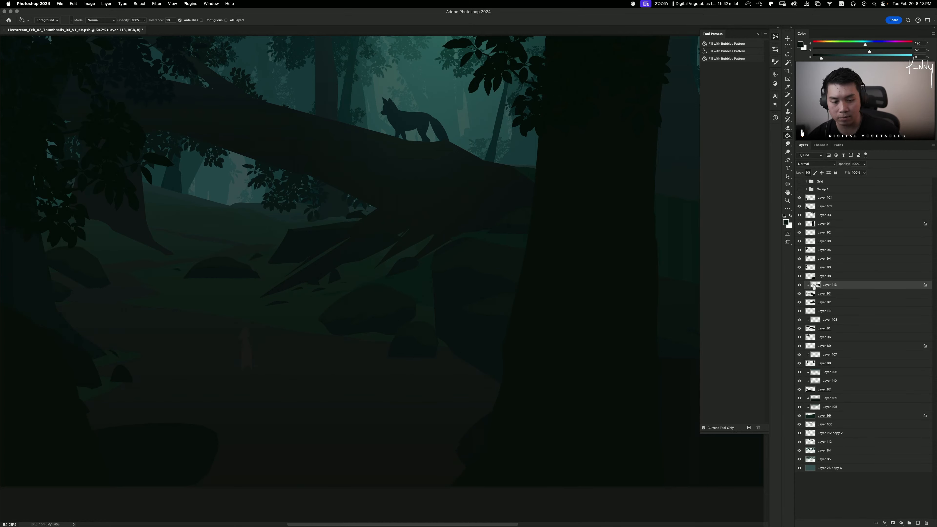
Step: Unlock Layer 113's transparent pixels and sample the dark color beneath the fallen trunk for the brush
key(super+minus)
key(super+minus)
key(super+minus)
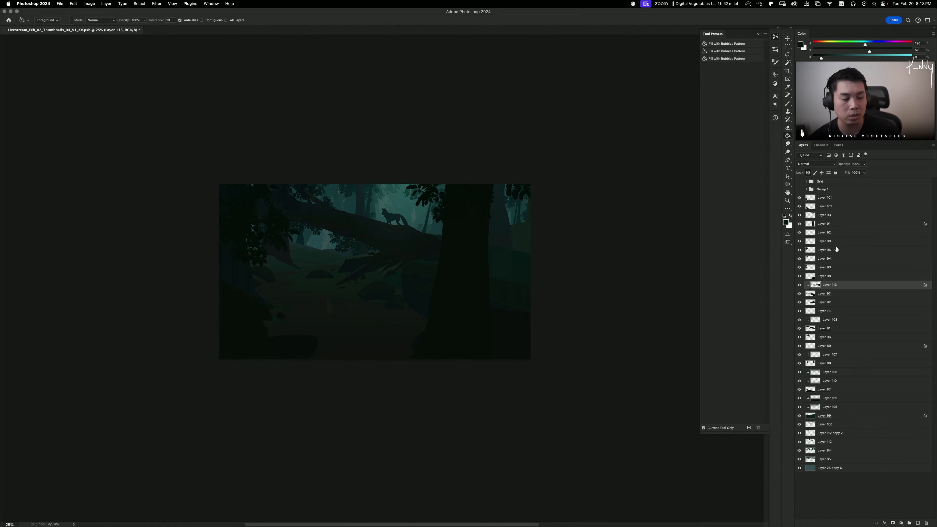
key(b)
key(super+plus)
key(super+plus)
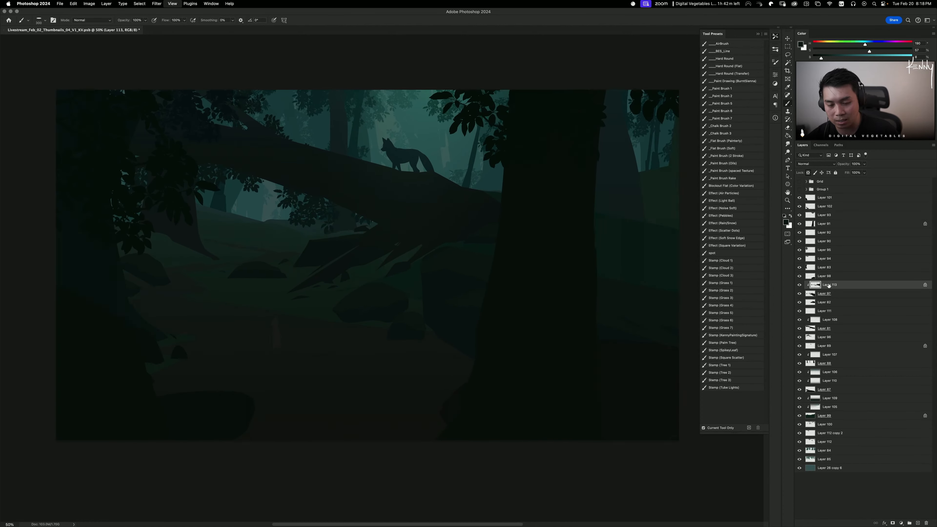
alt+click(446, 259)
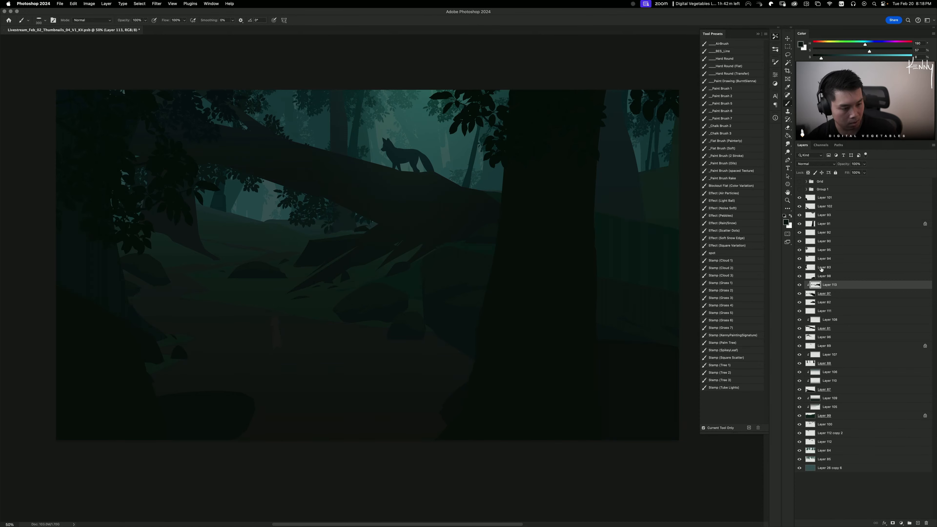
Step: Try filling a lassoed area at the large tree's base on Layer 113, then undo it
key(l)
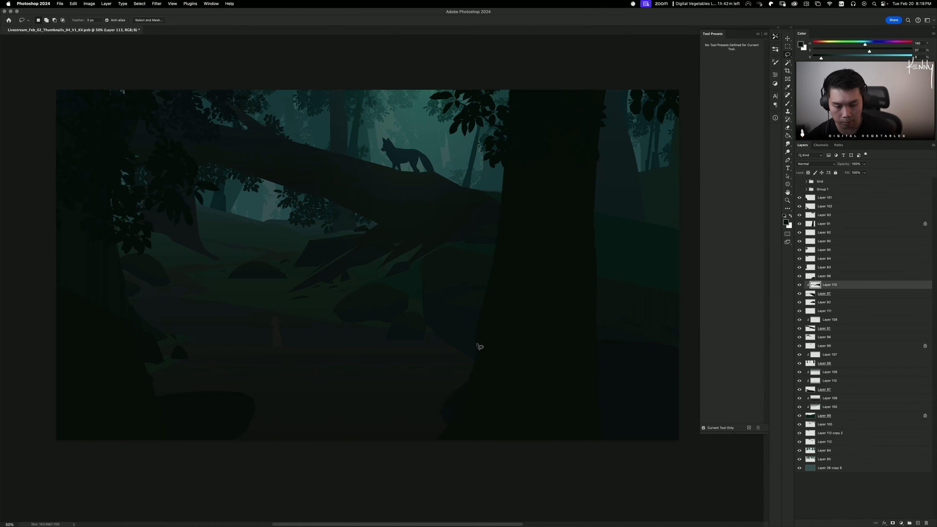
mouse_move(429, 346)
mouse_down()
mouse_move(468, 338)
mouse_move(466, 473)
mouse_up()
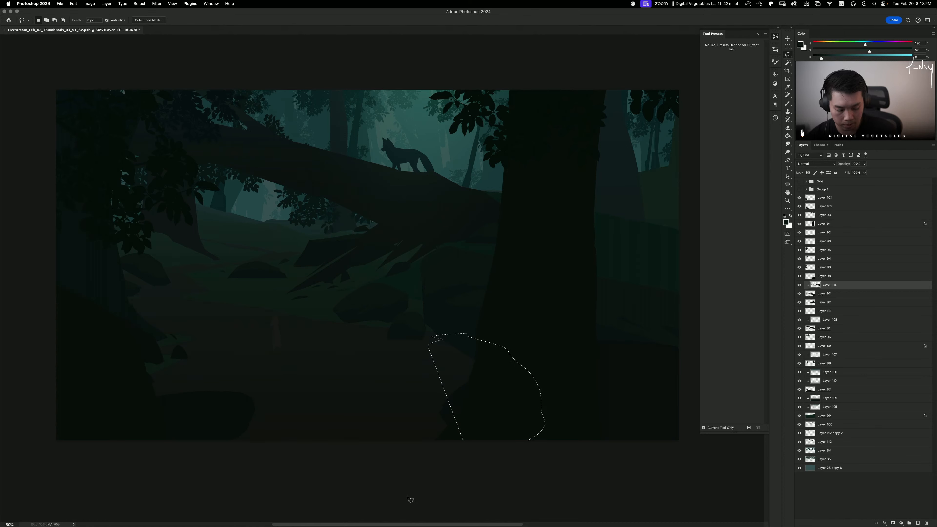
key(alt+BackSpace)
key(super+d)
key(super+z)
Step: Select Layer 97 and lasso shapes along the edge between the trunk's broken roots and the large tree
click(833, 294)
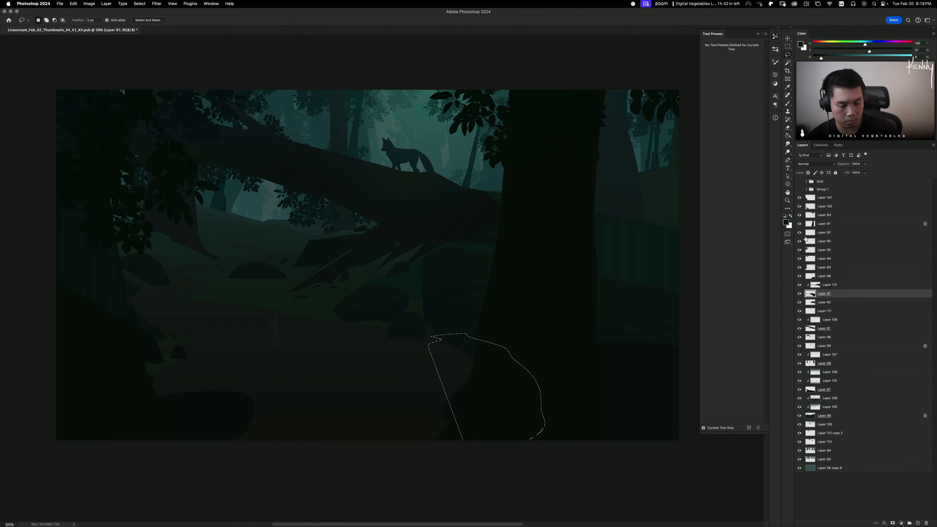
key(super+d)
key(super+z)
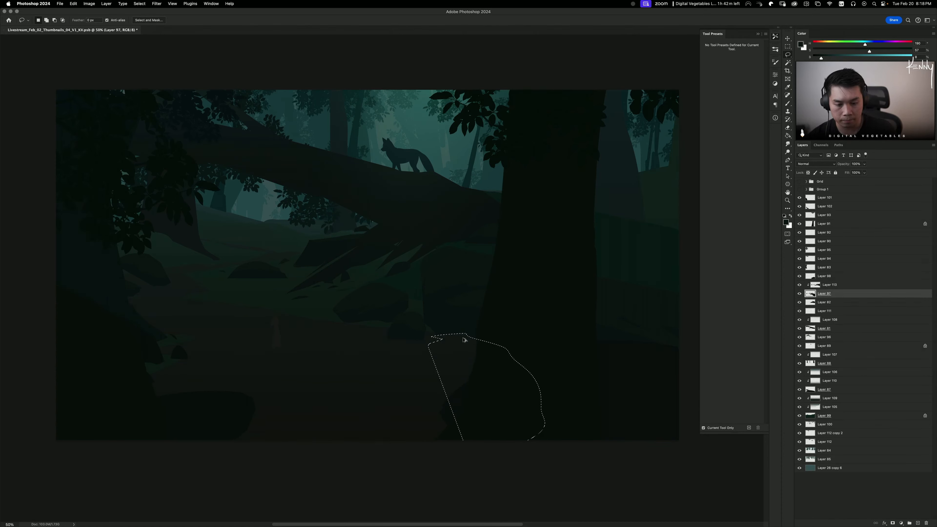
key(super+d)
mouse_move(412, 285)
mouse_down()
mouse_move(520, 253)
mouse_move(453, 243)
mouse_move(422, 252)
mouse_move(401, 287)
mouse_up()
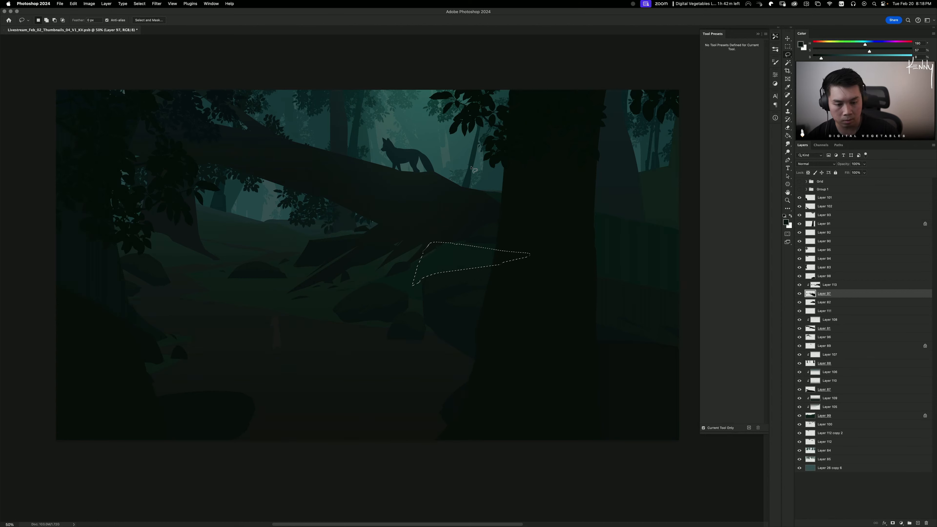
mouse_move(445, 265)
mouse_down()
mouse_move(416, 294)
mouse_move(420, 257)
mouse_up()
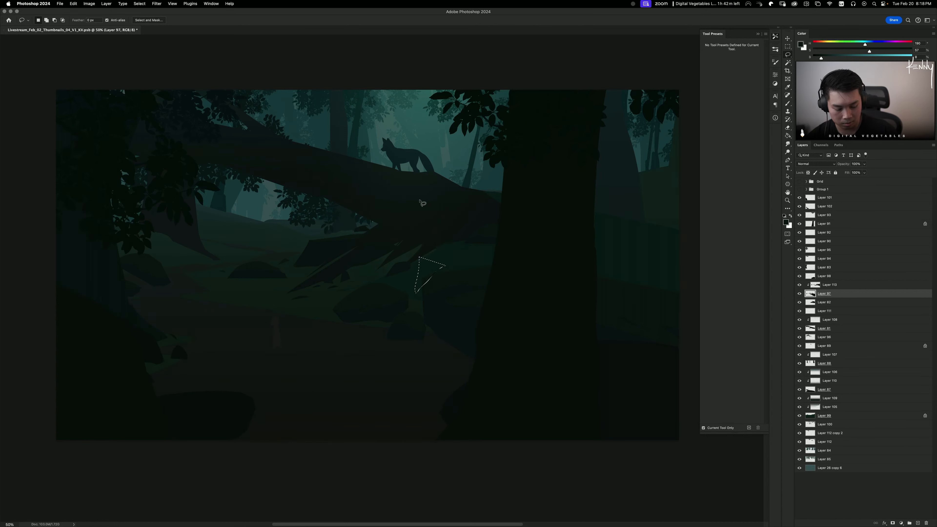
Step: Redraw the lassoed shape on Layer 97 along the ground just beside the large tree and deselect
key(super+d)
mouse_move(448, 257)
mouse_down()
mouse_move(414, 287)
mouse_move(497, 252)
mouse_up()
key(super+z)
mouse_move(437, 255)
mouse_down()
mouse_move(447, 272)
mouse_move(482, 254)
mouse_up()
key(super+d)
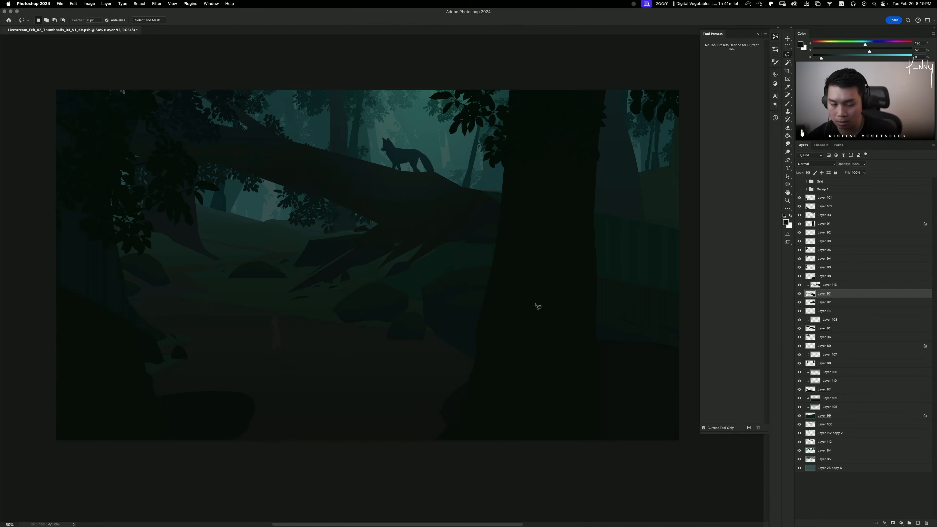
Step: Rework the ground strip behind the large tree on Layer 97 with lasso selections and sample the nearby dark teal
scroll(505, 300, left, 2)
key(super+minus)
key(super+minus)
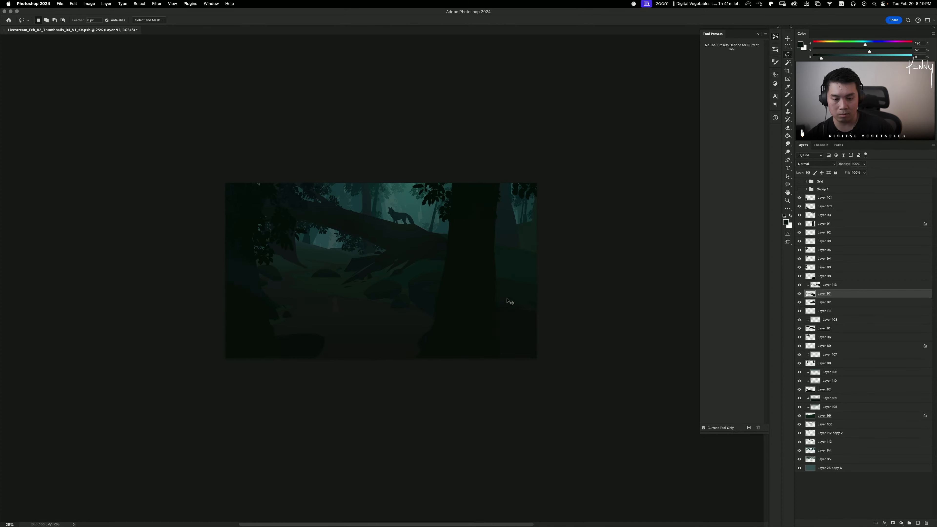
key(super+equal)
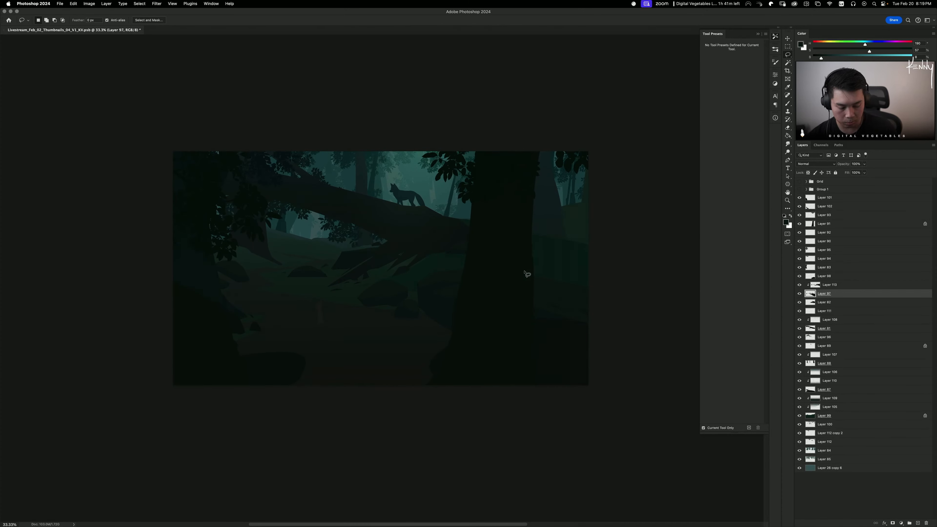
mouse_move(464, 274)
mouse_down()
mouse_move(594, 256)
mouse_move(537, 281)
mouse_move(464, 273)
mouse_up()
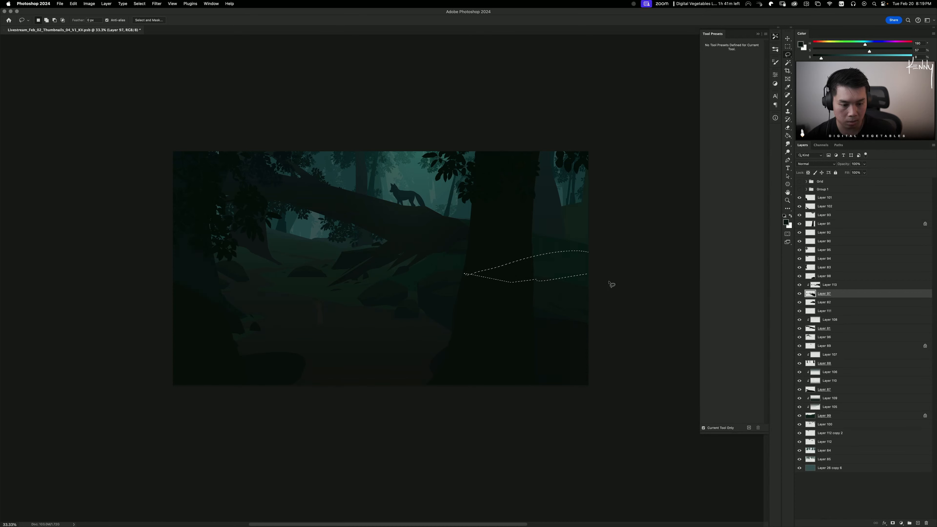
mouse_move(606, 276)
mouse_down()
mouse_move(528, 266)
mouse_move(521, 289)
mouse_move(647, 290)
mouse_up()
mouse_move(477, 272)
mouse_down()
mouse_move(621, 268)
mouse_move(576, 300)
mouse_move(531, 288)
mouse_up()
mouse_move(488, 276)
mouse_down()
mouse_move(603, 258)
mouse_move(541, 288)
mouse_move(467, 274)
mouse_move(613, 274)
mouse_move(571, 295)
mouse_move(553, 291)
mouse_up()
key(g)
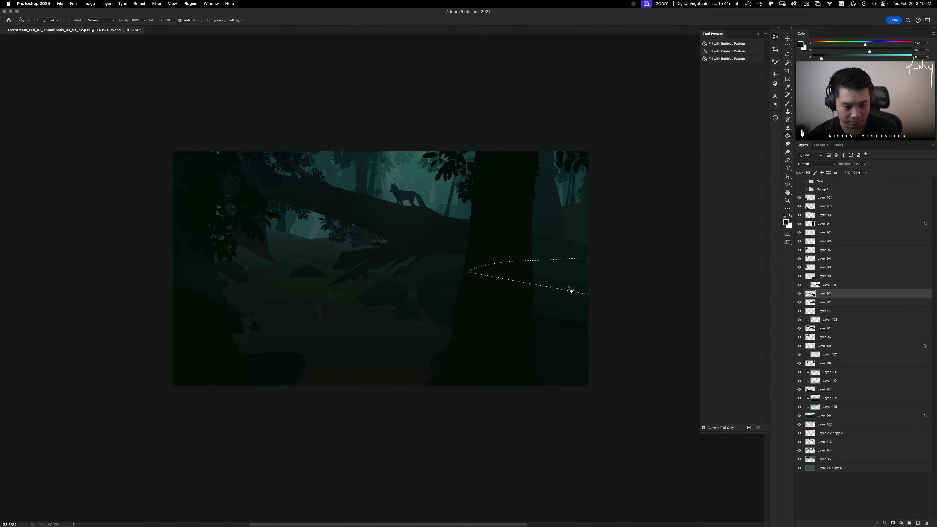
alt+click(450, 302)
key(super+d)
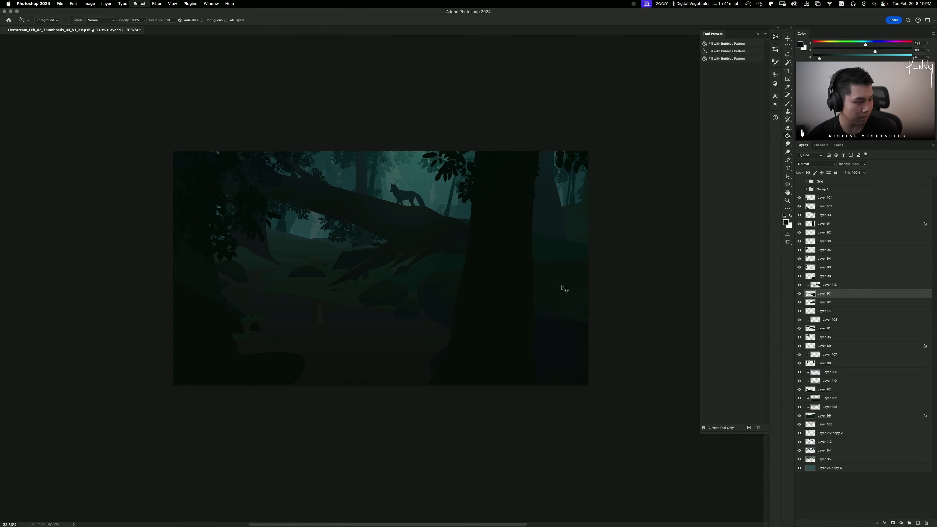
key(super+Tab)
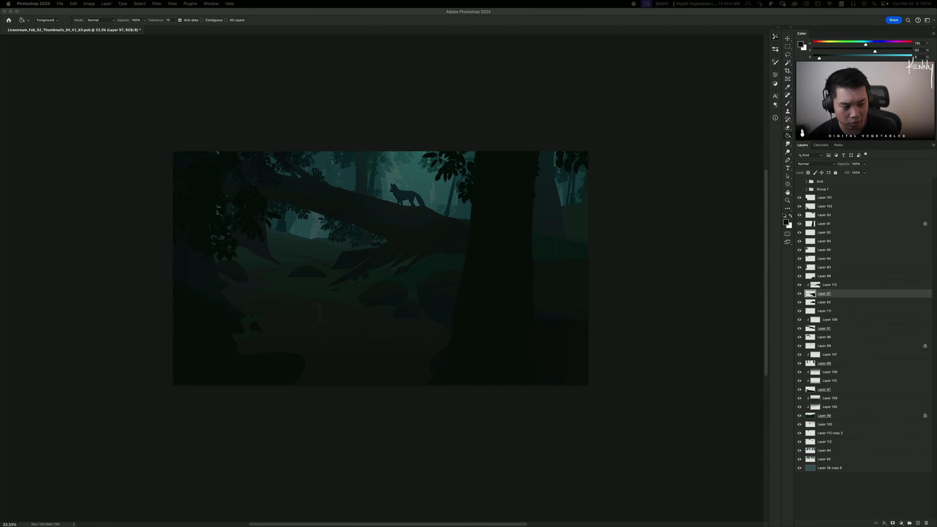
key(super+Tab)
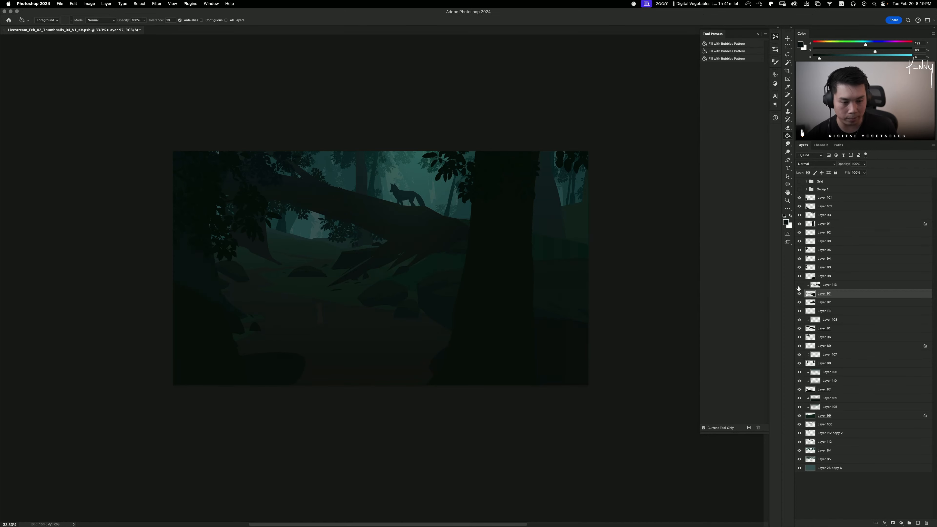
Step: Select Layer 113 and shrink the Eraser brush for touching up the fallen trunk
click(811, 284)
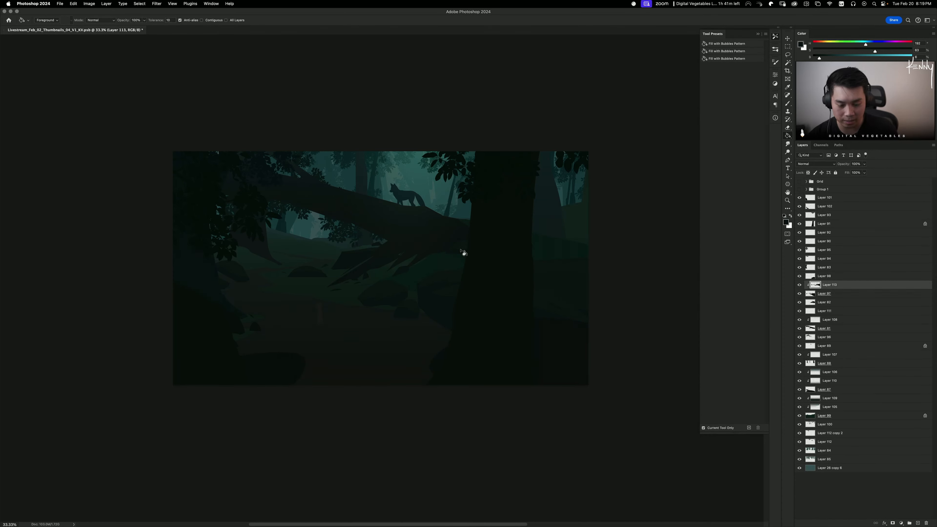
key(e)
key(bracketleft)
key(bracketleft)
key(bracketleft)
key(bracketleft)
key(bracketleft)
key(bracketleft)
key(bracketleft)
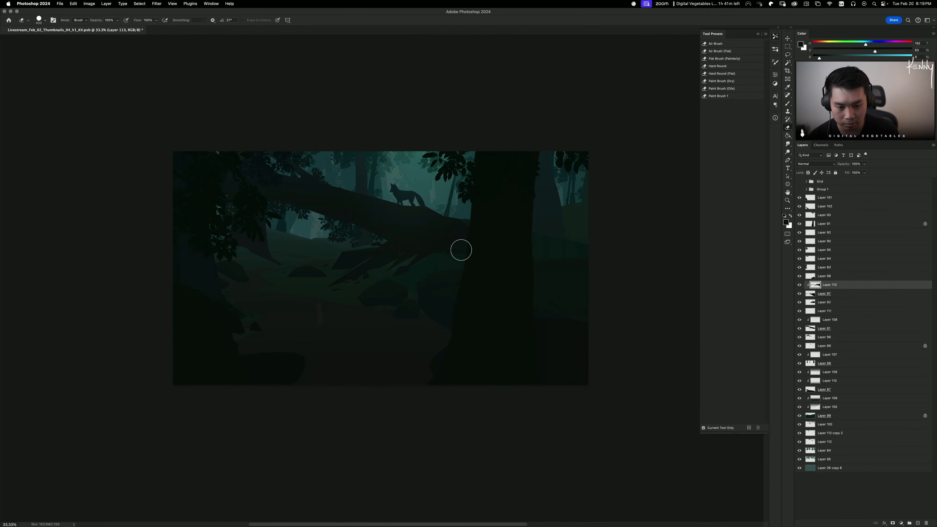
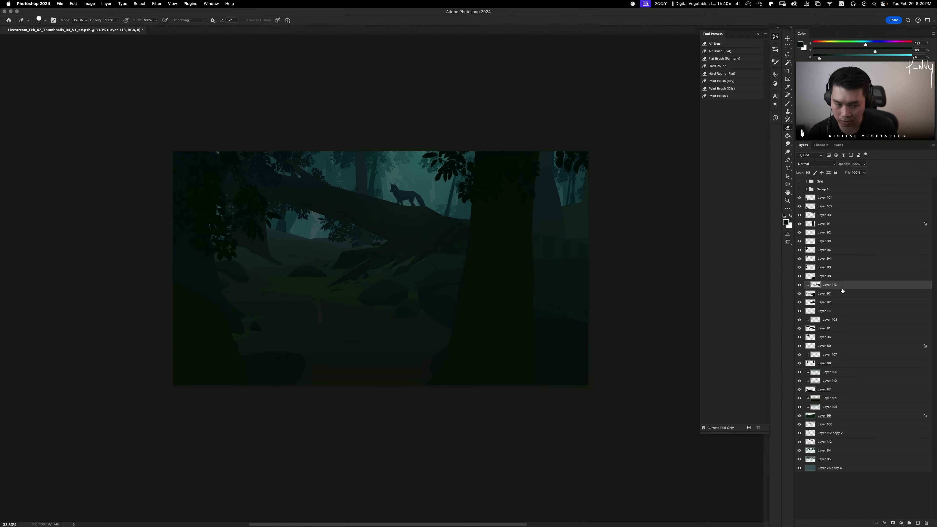
key(l)
mouse_move(433, 316)
mouse_down()
mouse_move(520, 328)
mouse_move(475, 333)
mouse_move(487, 313)
mouse_move(558, 338)
mouse_move(591, 331)
mouse_move(562, 356)
mouse_move(585, 340)
mouse_up()
key(super+z)
key(super+z)
key(b)
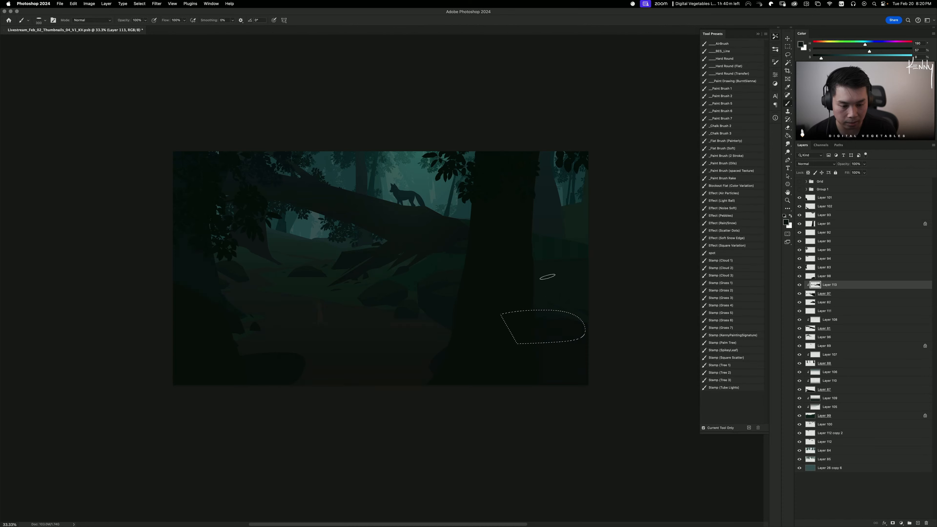
key(ctrl+d)
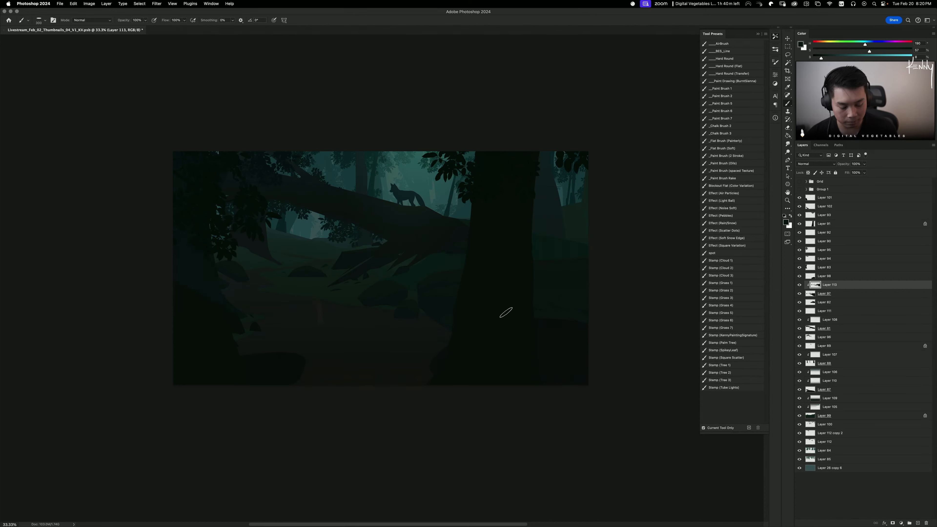
Step: Fill a lassoed area at the large tree's base on Layer 97 with the dark foreground color and deselect
key(l)
click(823, 294)
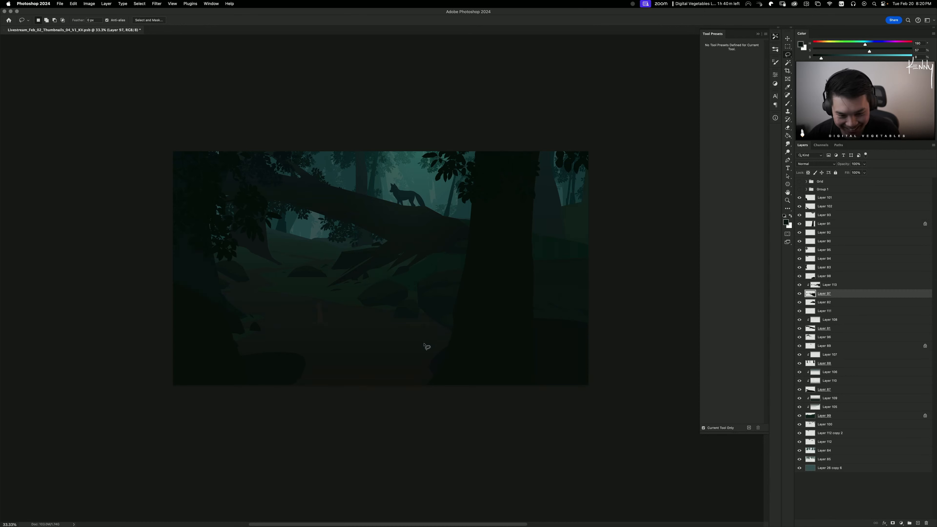
mouse_move(431, 344)
mouse_down()
mouse_move(445, 315)
mouse_move(422, 315)
mouse_move(406, 343)
mouse_up()
key(alt+BackSpace)
key(super+d)
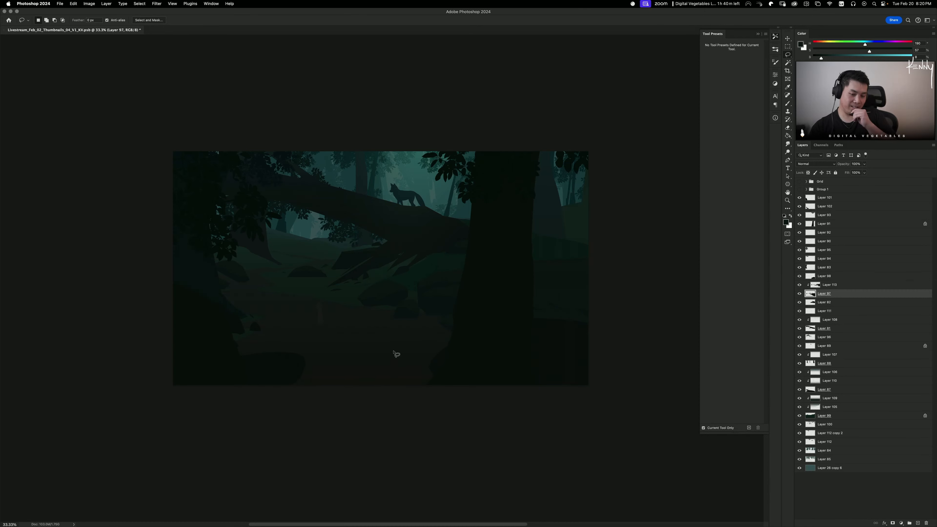
Step: Shape the rocky ground edge below the trunk on Layer 97 with two small lassoed areas
mouse_move(414, 294)
mouse_down()
mouse_move(424, 311)
mouse_move(463, 306)
mouse_move(421, 323)
mouse_move(404, 287)
mouse_up()
key(super+d)
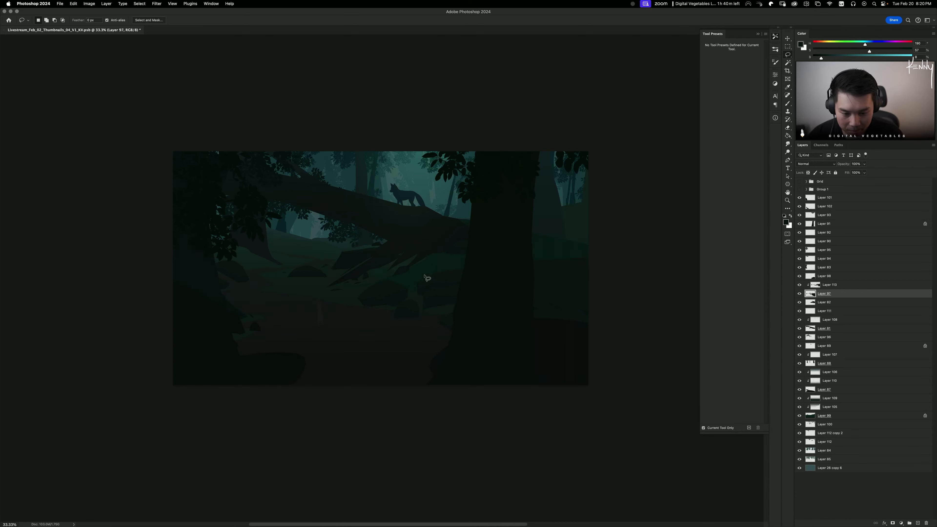
mouse_move(412, 276)
mouse_down()
mouse_move(425, 296)
mouse_move(459, 265)
mouse_move(436, 265)
mouse_up()
key(super+d)
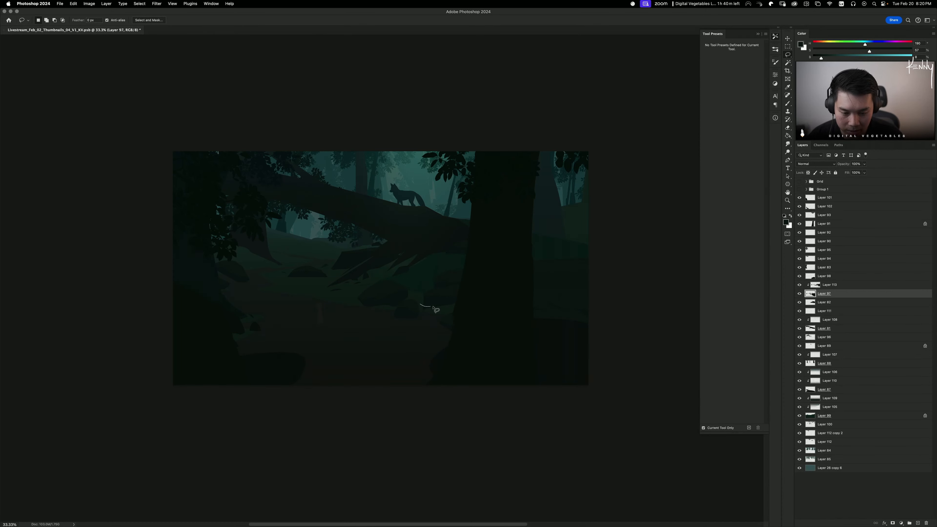
Step: Try deleting a lassoed notch from Layer 97 beside the large tree, then undo it
mouse_move(435, 310)
mouse_down()
mouse_move(449, 307)
mouse_move(422, 310)
mouse_move(439, 317)
mouse_up()
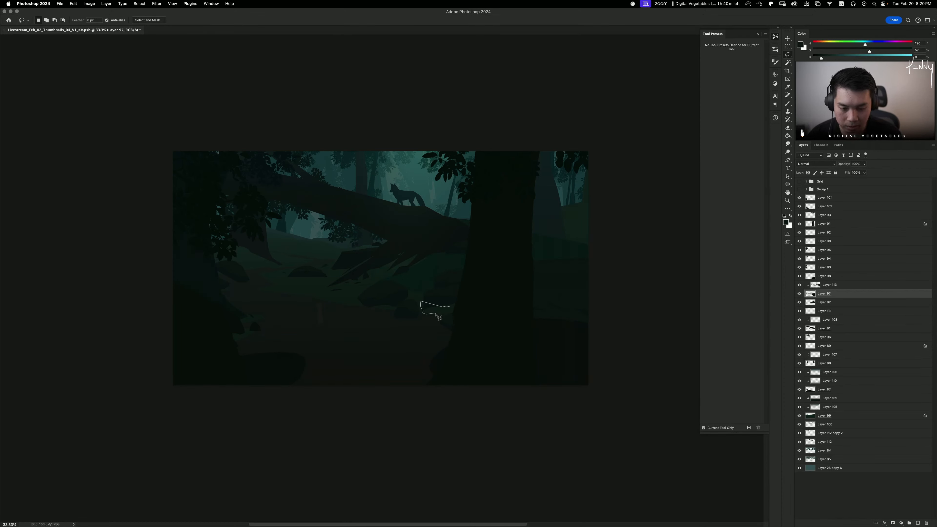
key(BackSpace)
key(super+d)
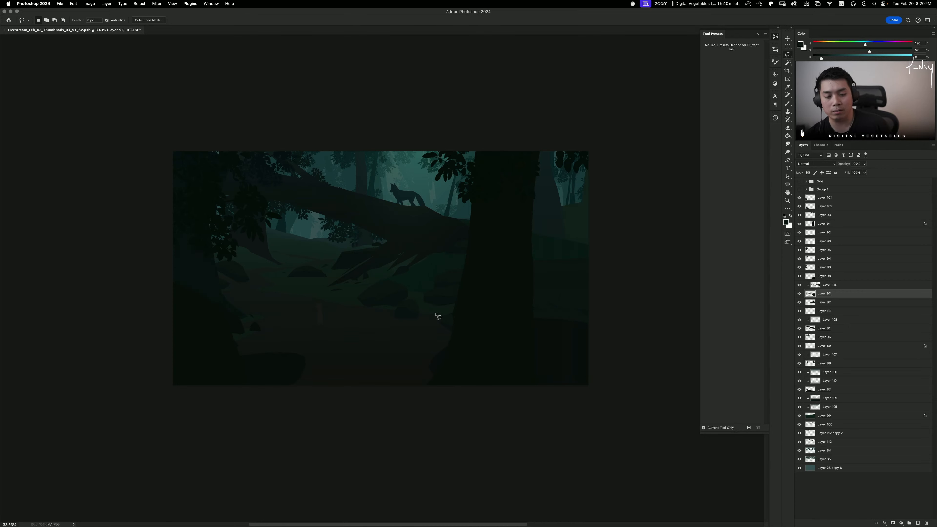
key(super+z)
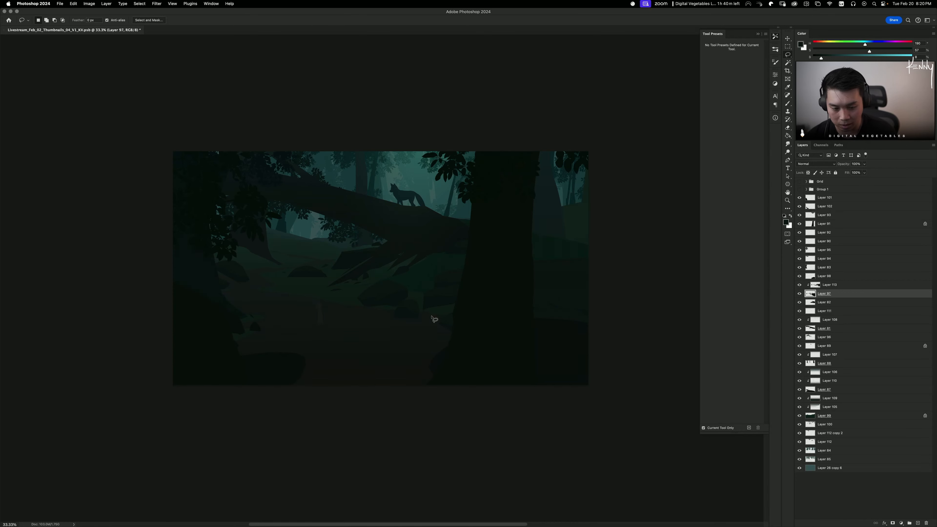
key(super+z)
Step: Delete a redrawn lassoed area of Layer 97 next to the small rock and deselect
mouse_move(420, 301)
mouse_down()
mouse_move(441, 309)
mouse_move(431, 315)
mouse_move(402, 304)
mouse_up()
key(Delete)
key(super+d)
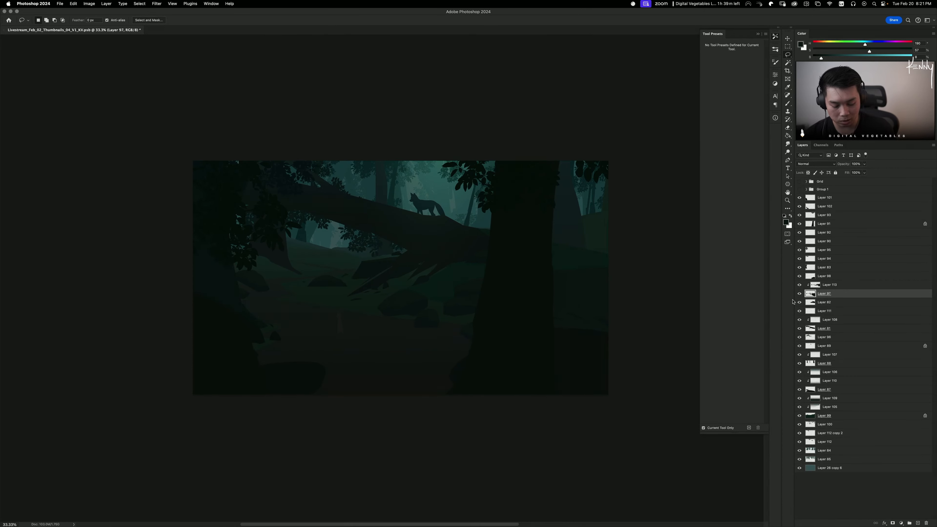
Step: Try lassoed changes around the trunk's broken root tips on Layer 97, undo them, and return to the Brush tool
drag(379, 270, 353, 284)
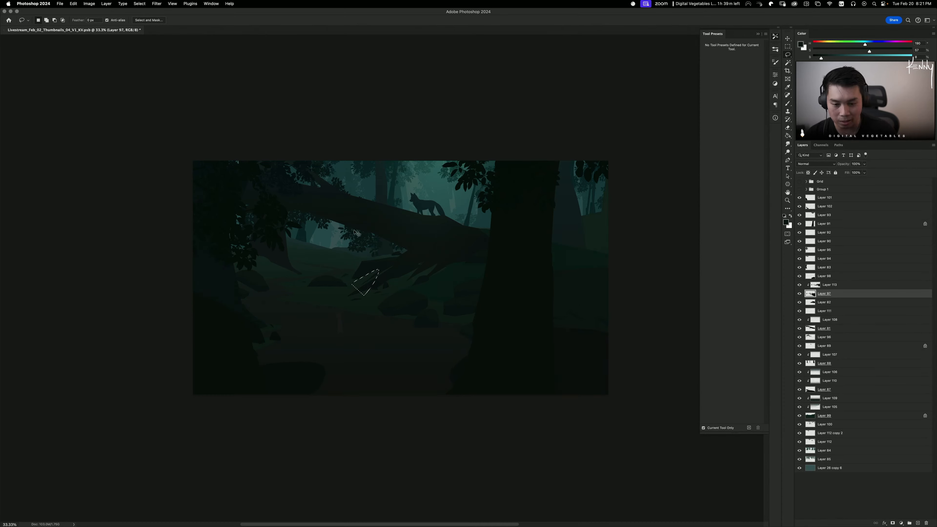
key(super+z)
drag(352, 281, 358, 288)
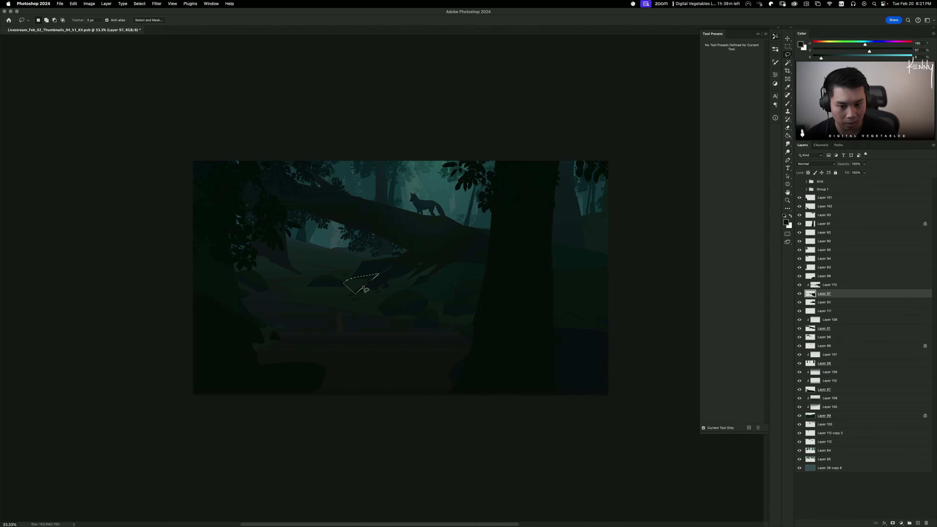
mouse_move(357, 291)
mouse_down()
mouse_move(348, 290)
mouse_move(355, 281)
mouse_move(351, 290)
mouse_up()
key(super+z)
key(super+z)
key(super+z)
key(super+z)
key(super+z)
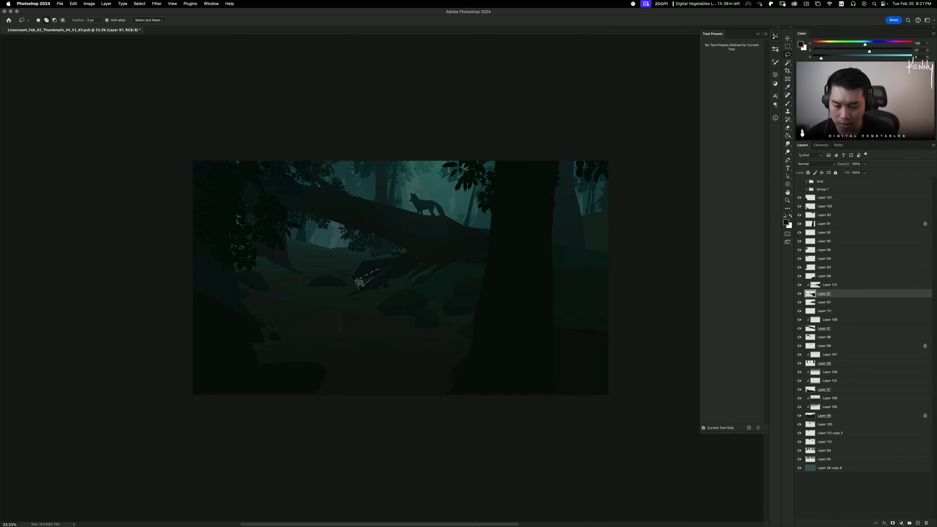
key(super+z)
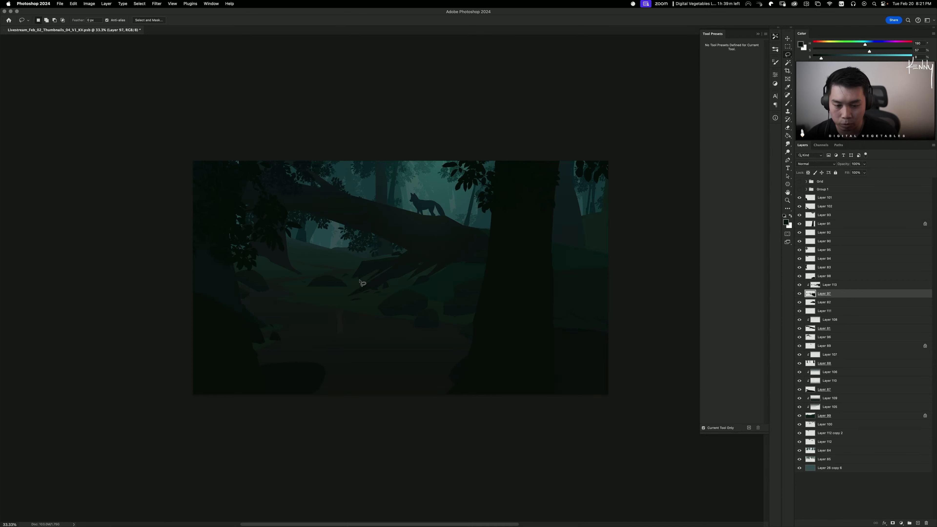
key(b)
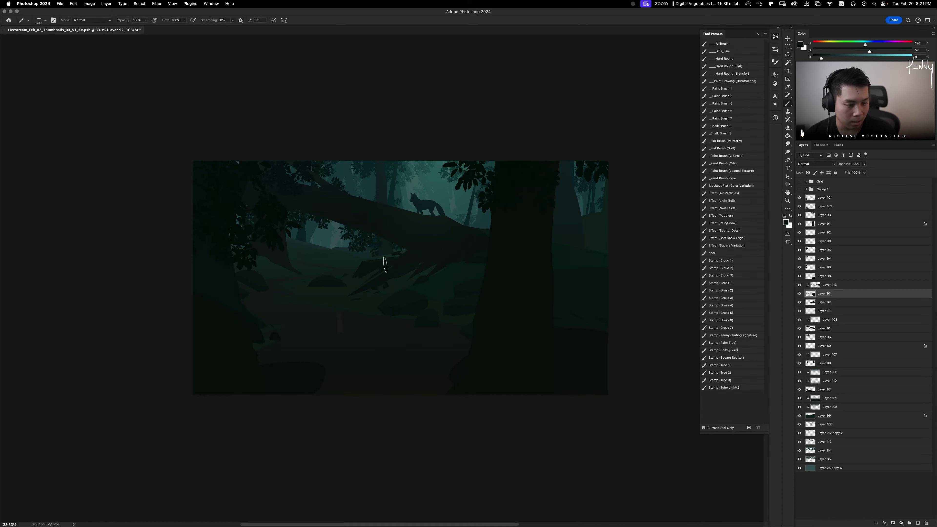
Step: Reduce the brush size for small touch-ups around the trunk's broken root tips, and switch to the Eraser on Layer 97
key(bracketleft)
key(bracketleft)
key(bracketleft)
key(bracketleft)
key(bracketleft)
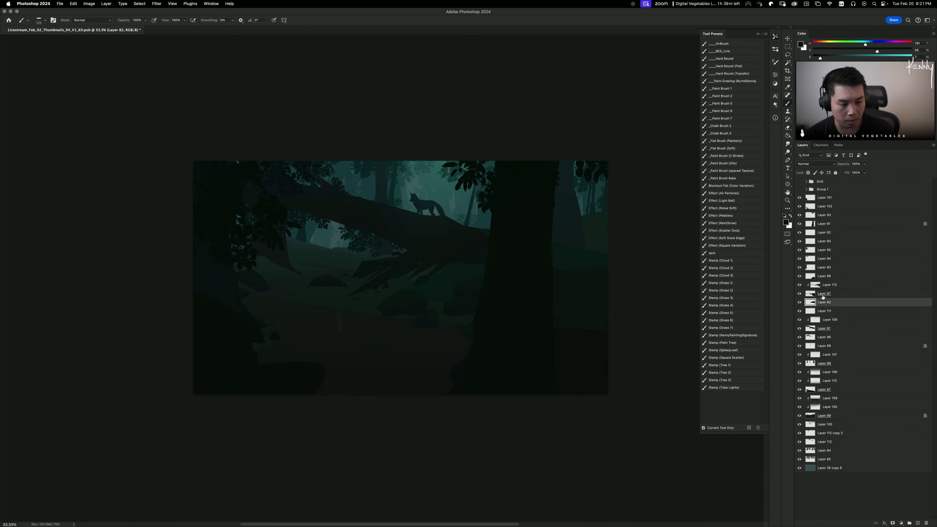
key(e)
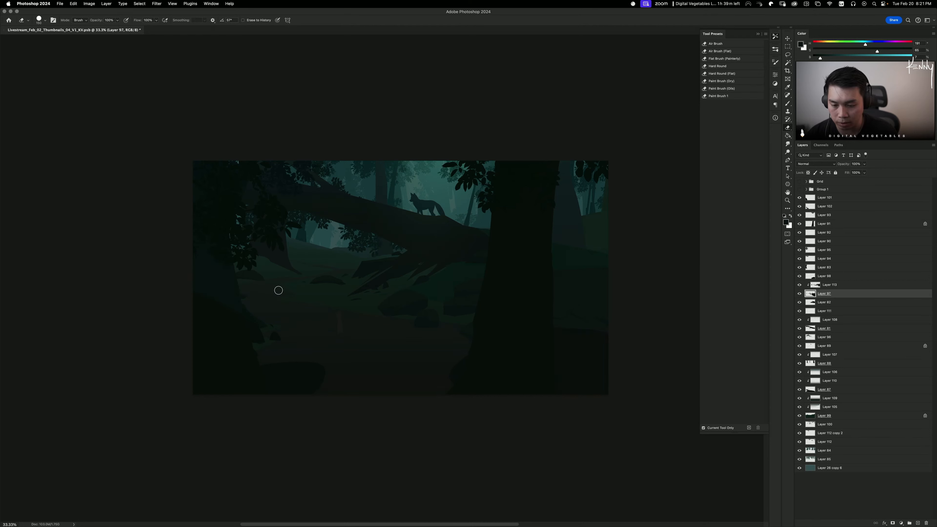
Step: Try erasing parts of the ground on Layer 97 and its clipped Layer 113, and undo the attempts
key(super+z)
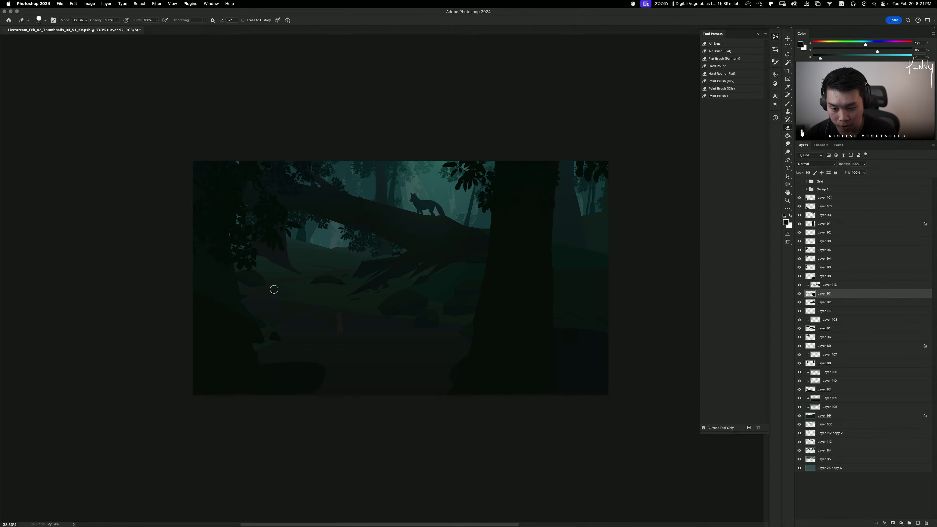
key(super+z)
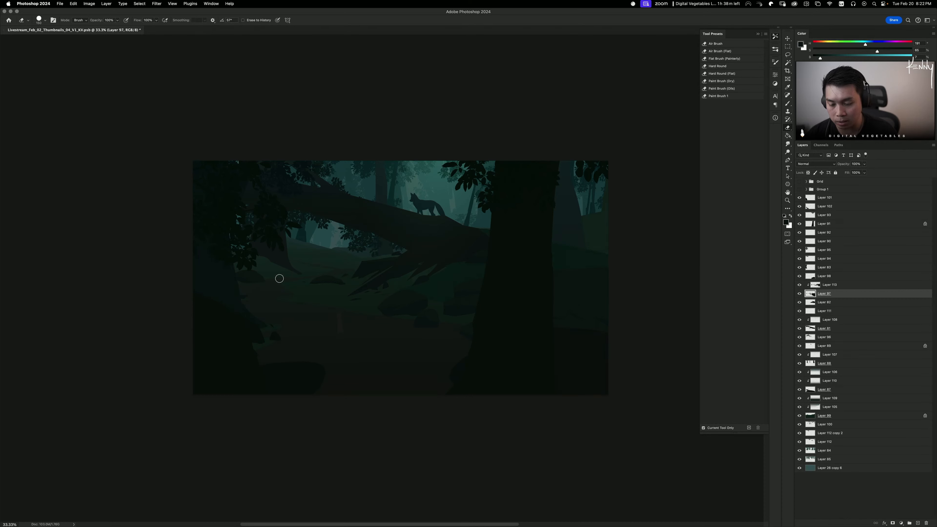
click(813, 285)
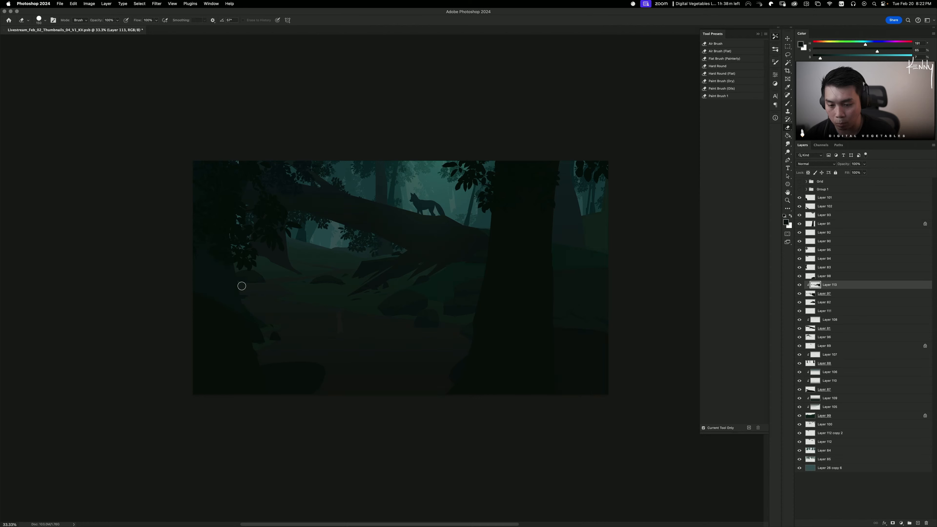
key(super+z)
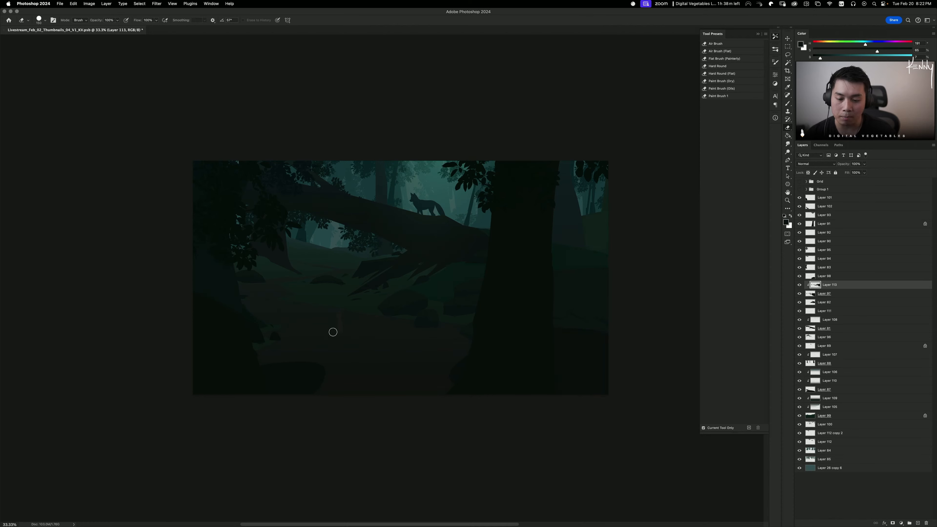
key(super+z)
key(super+z)
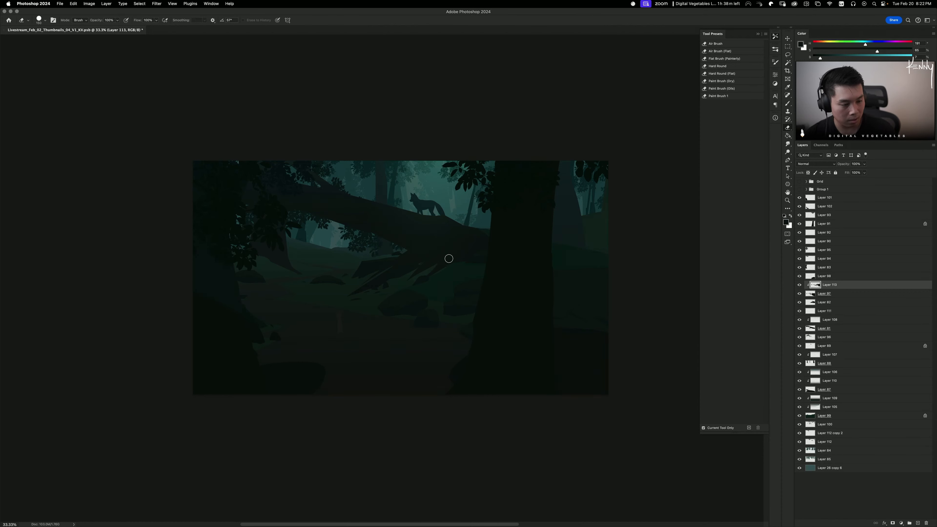
Step: Toggle the visibility of Layer 113 and the foreground ground layer above it to check which shapes they hold
click(798, 284)
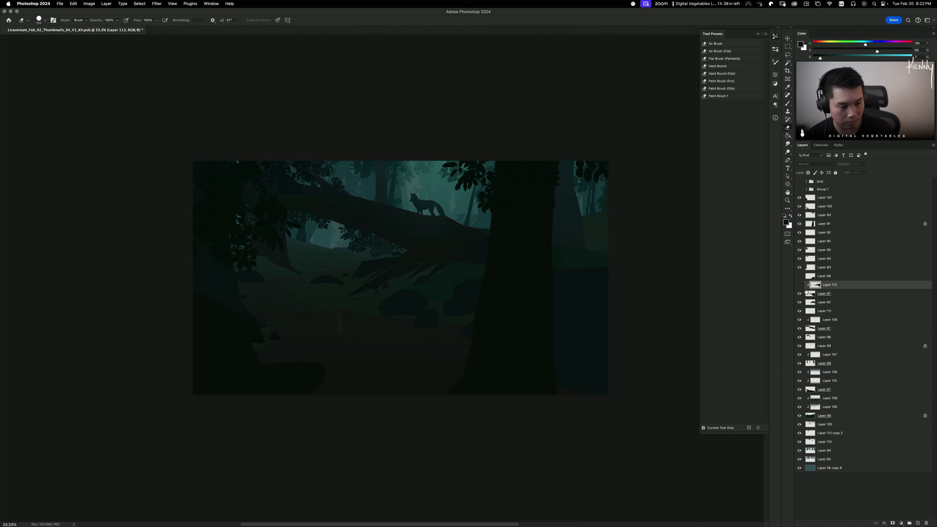
click(800, 285)
click(801, 276)
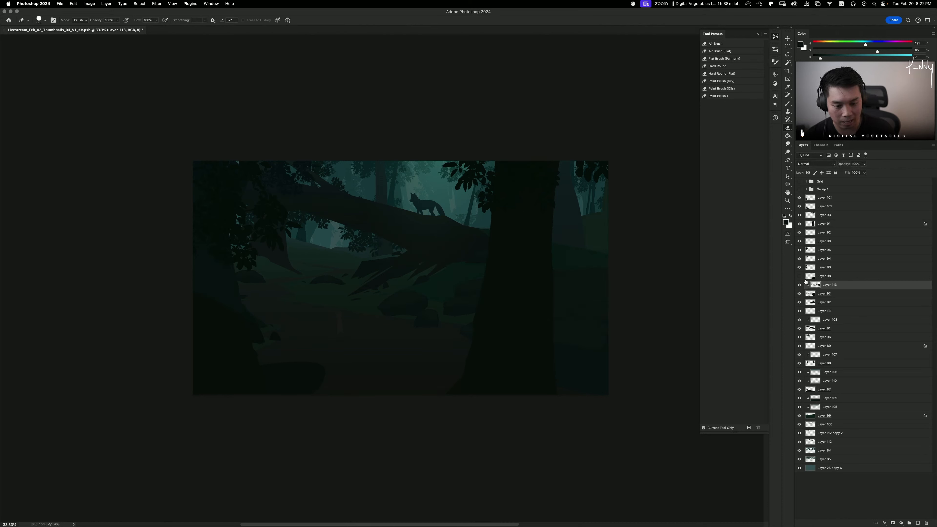
click(800, 276)
Step: Add a new layer clipped to Layer 98 and fill a lassoed area of ground around the large tree's base with dark green
click(817, 278)
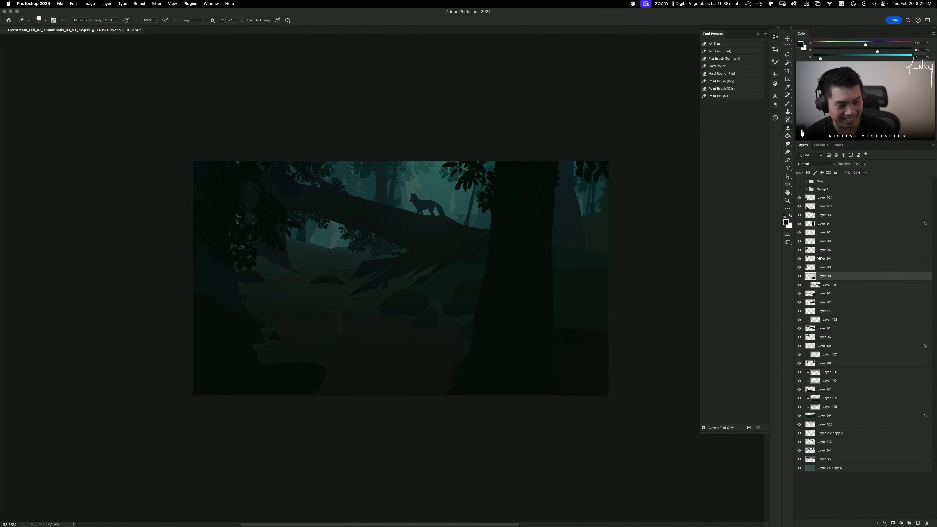
key(super+shift+alt+n)
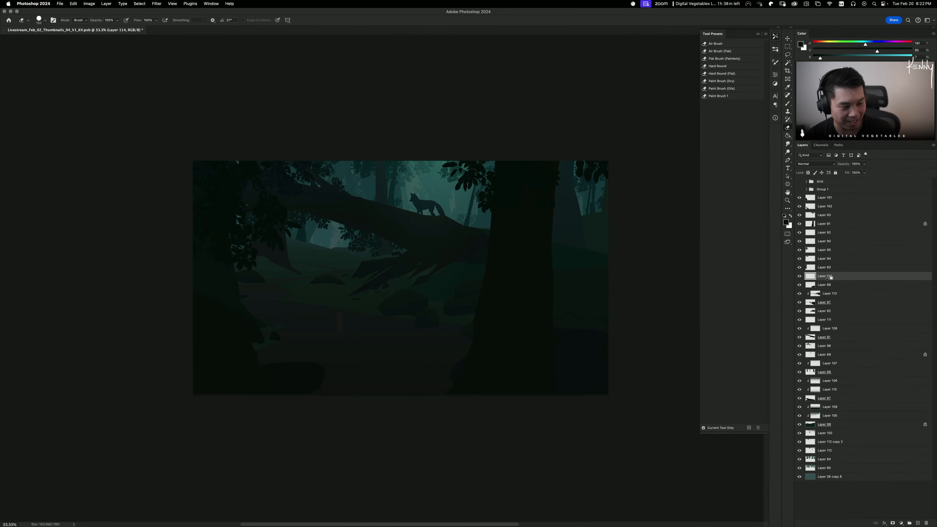
alt+click(829, 280)
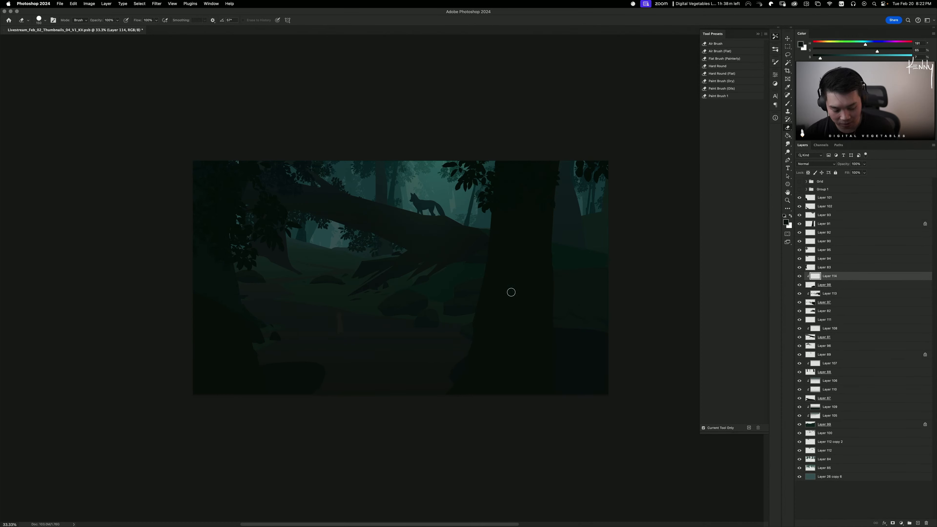
key(l)
mouse_move(561, 307)
mouse_down()
mouse_move(463, 365)
mouse_move(653, 379)
mouse_up()
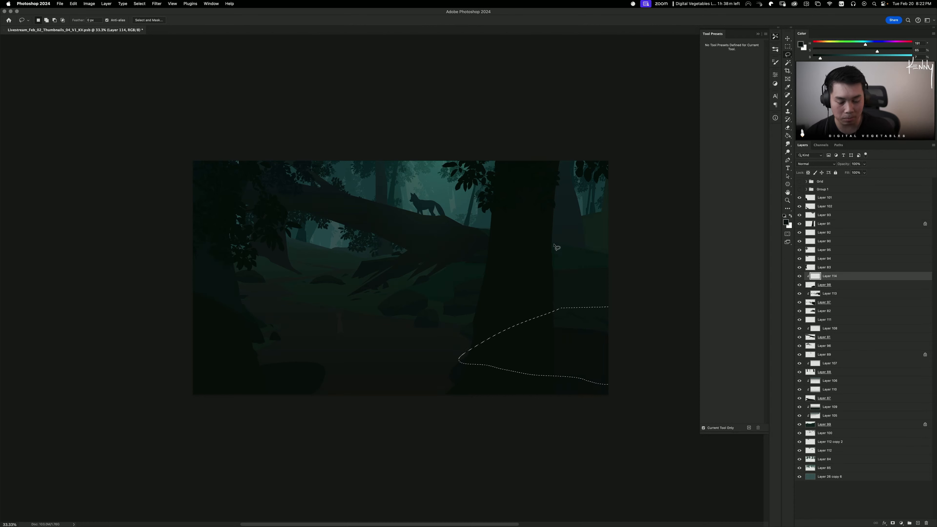
key(g)
key(super+d)
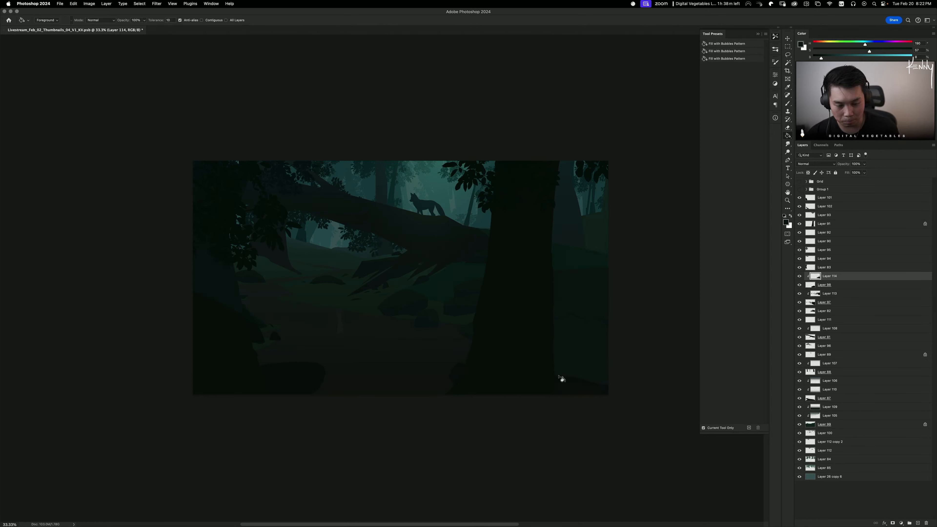
key(b)
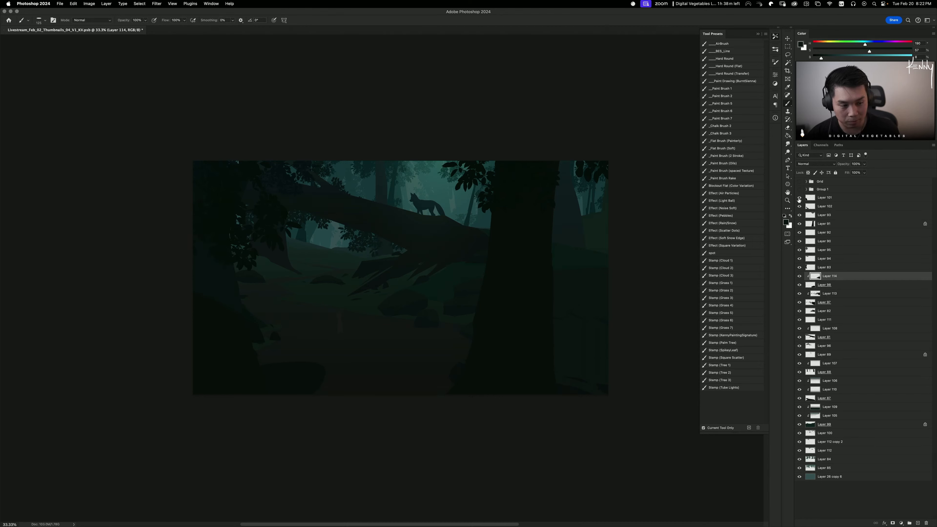
Step: Create a new layer above Layer 101 and clip it to that layer, undoing an unneeded layer duplication
click(824, 198)
key(super+shift+alt+n)
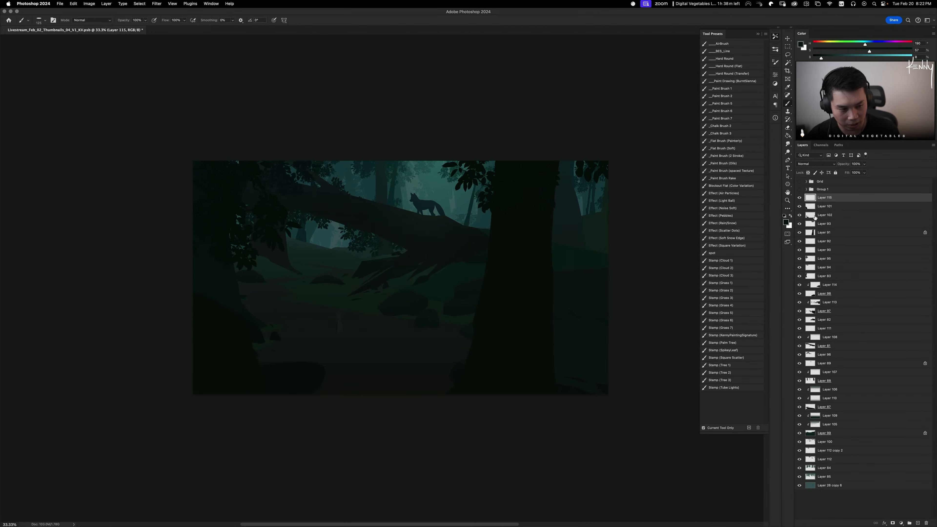
click(827, 205)
key(super+j)
key(super+z)
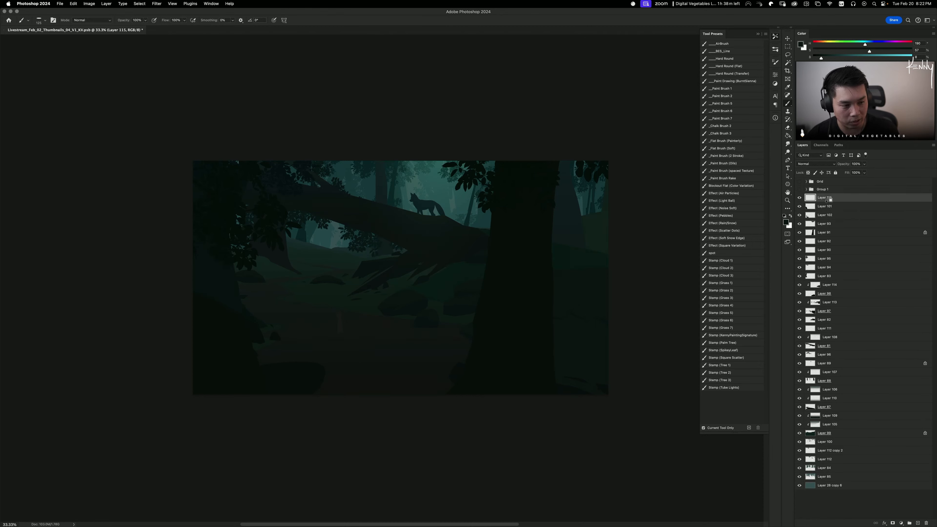
alt+click(828, 202)
Step: Fill a lassoed area over the left foreground bank with dark green on the clipped Layer 115, and deselect
key(l)
mouse_move(189, 273)
mouse_down()
mouse_move(142, 306)
mouse_move(279, 365)
mouse_move(203, 192)
mouse_up()
key(g)
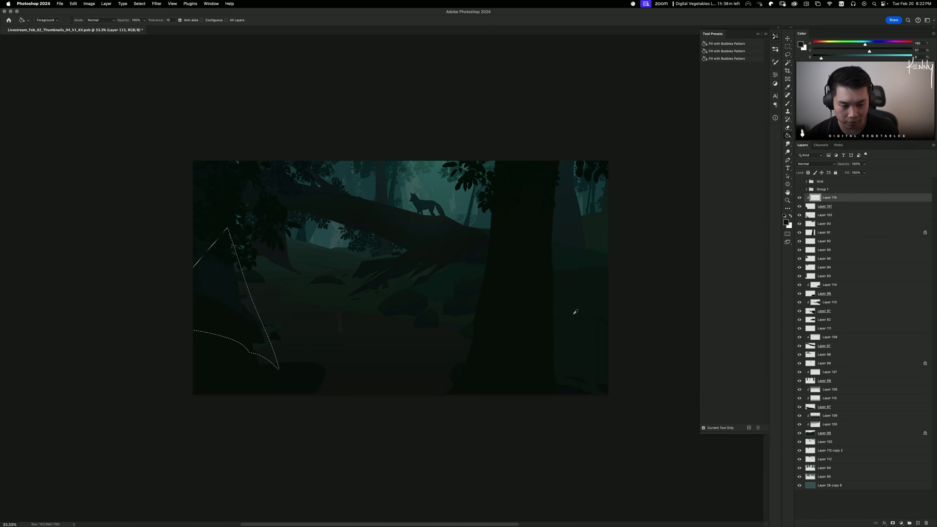
key(super+d)
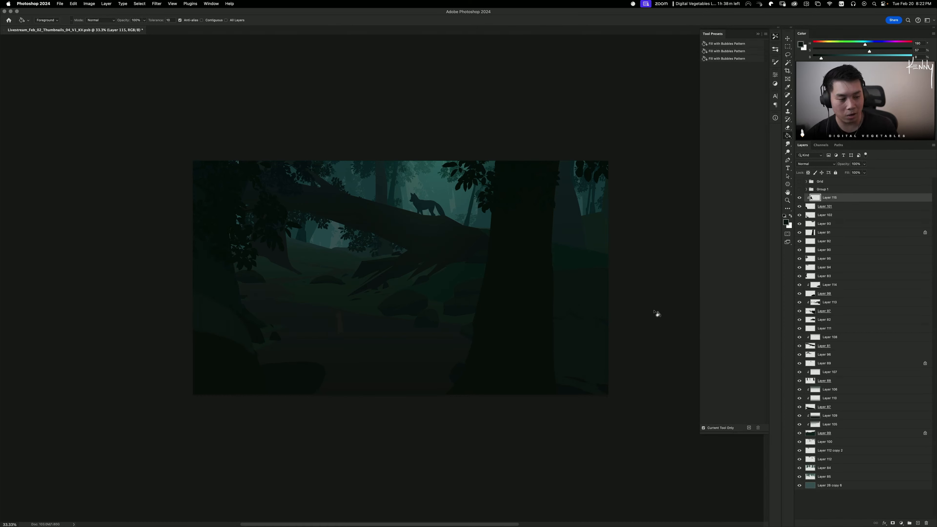
Step: Adjust Layer 115 with Hue/Saturation to saturation -32 and lightness -25
key(super+u)
mouse_move(670, 191)
mouse_down()
mouse_move(660, 193)
mouse_move(670, 164)
mouse_move(661, 179)
mouse_up()
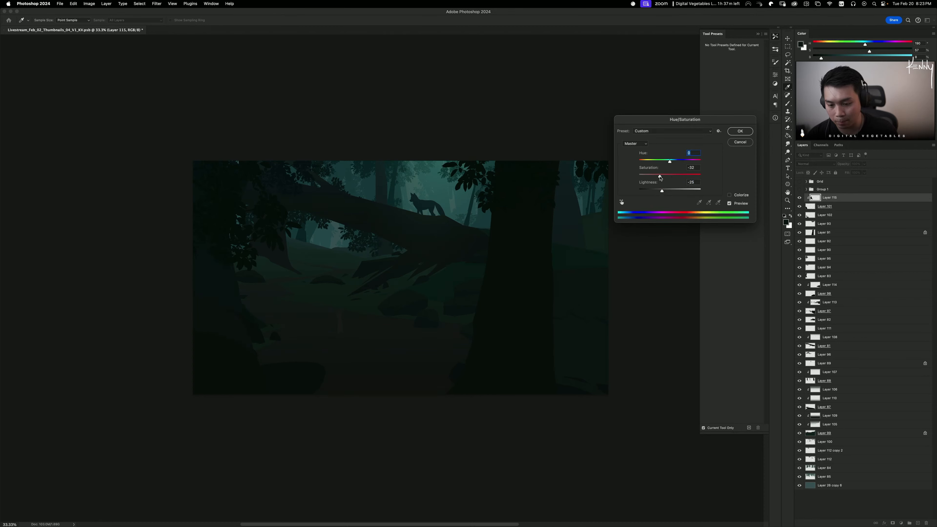
click(739, 131)
key(g)
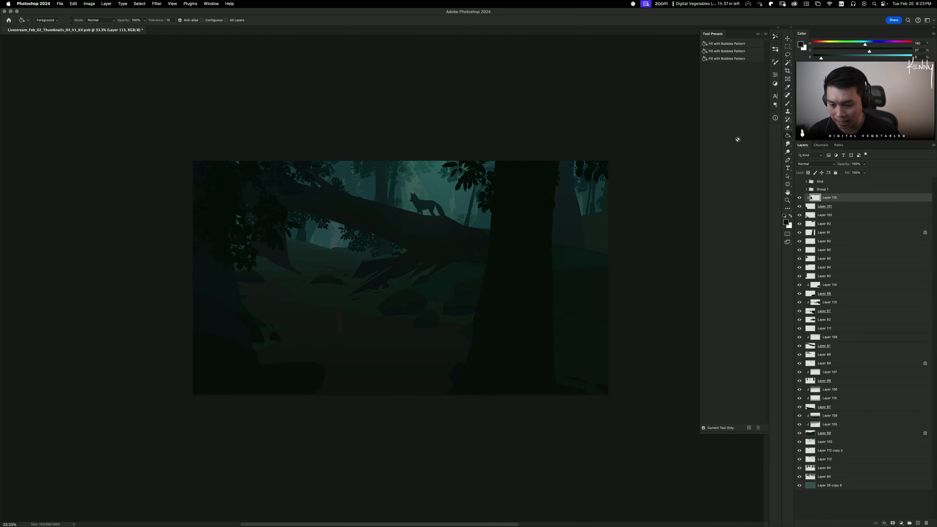
Step: Adjust Layer 82, the ground behind the fallen trunk, with Hue/Saturation to hue -7, saturation -16 and lightness 0
key(b)
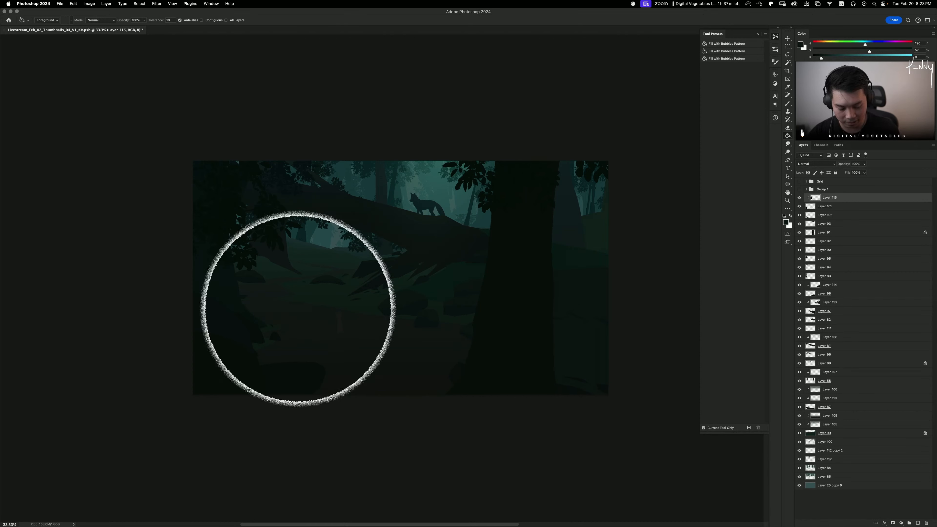
key(super+minus)
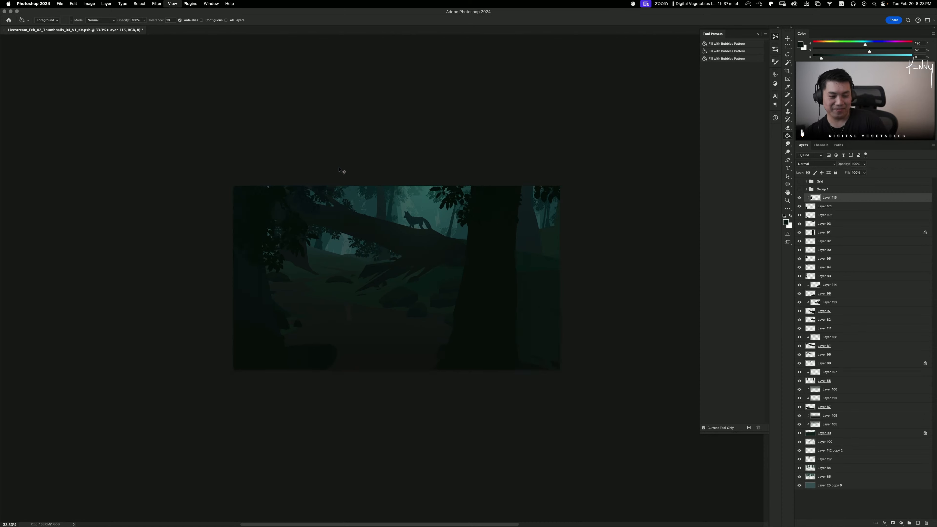
key(super+minus)
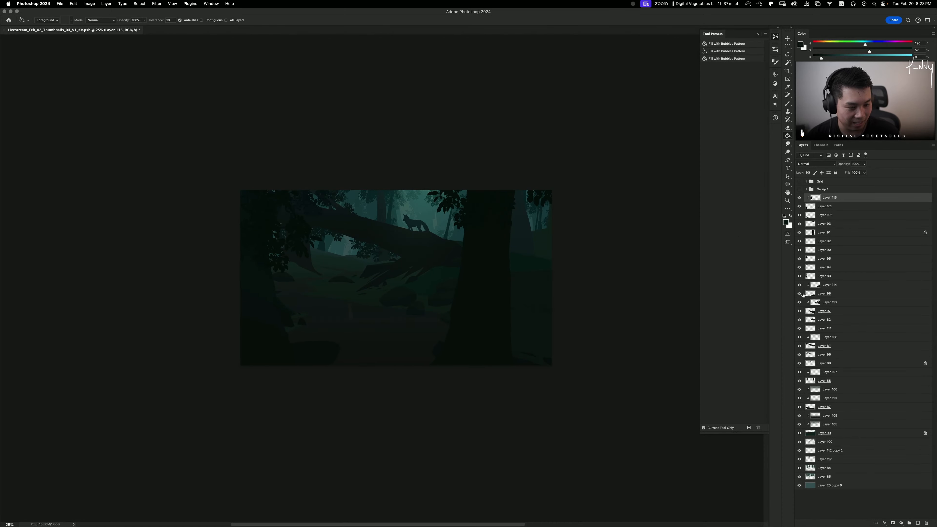
click(799, 312)
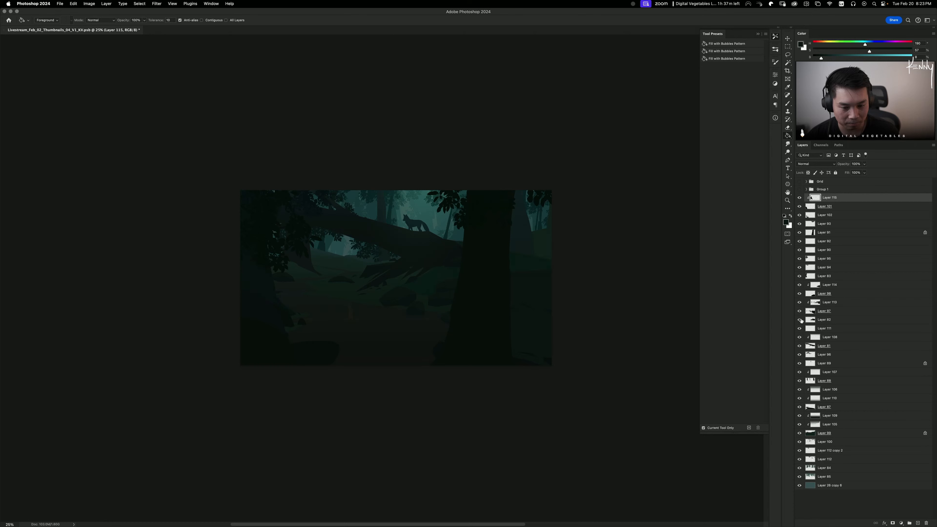
click(830, 320)
key(super+u)
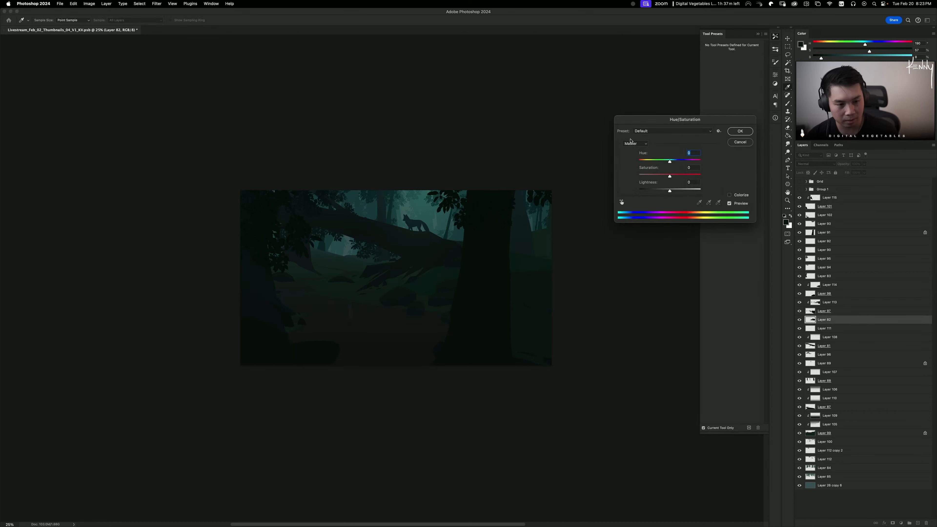
drag(670, 190, 665, 193)
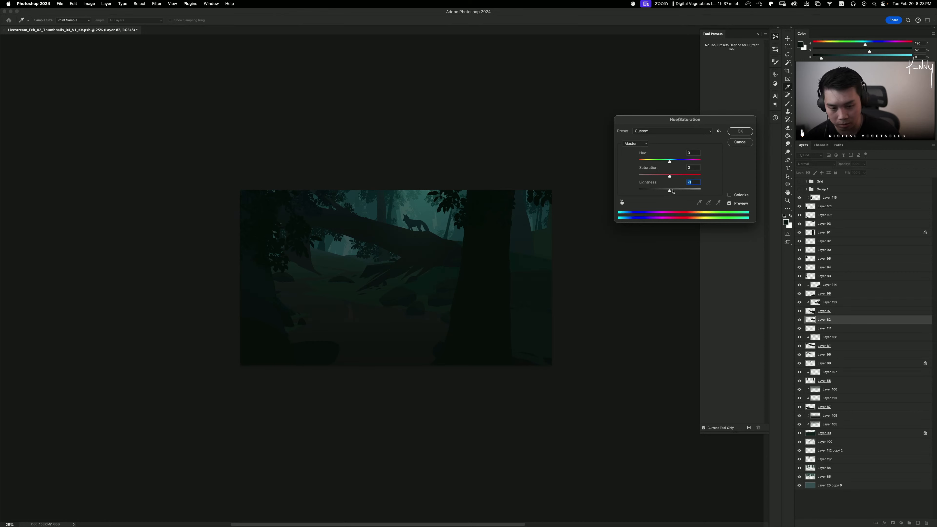
drag(670, 192, 669, 193)
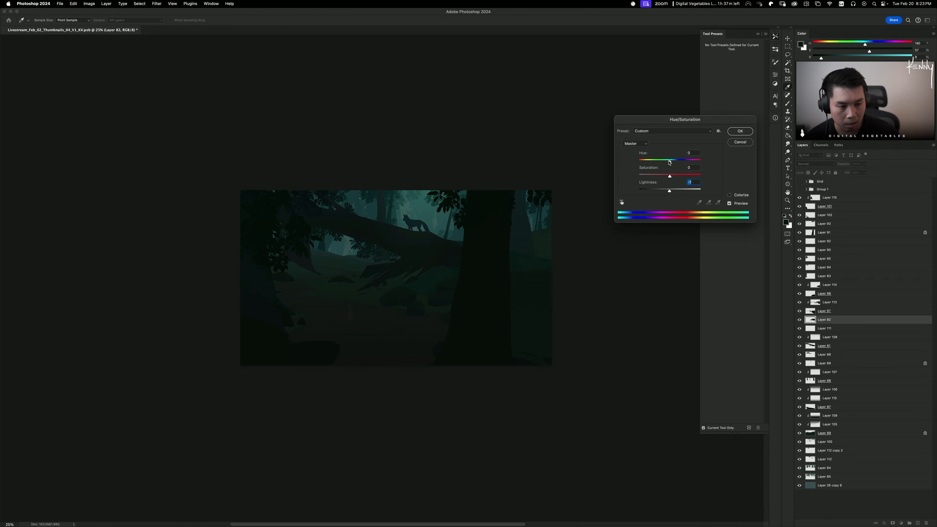
drag(670, 162, 665, 176)
click(670, 191)
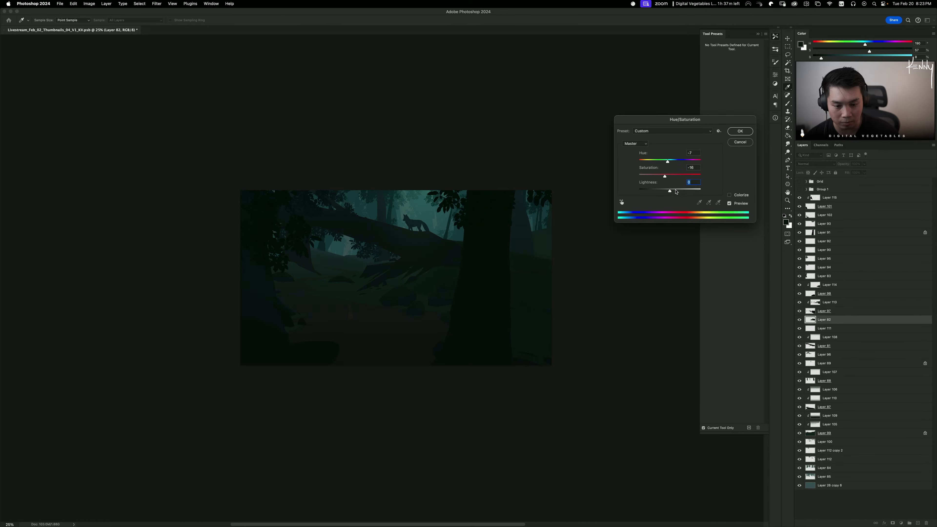
click(740, 131)
key(g)
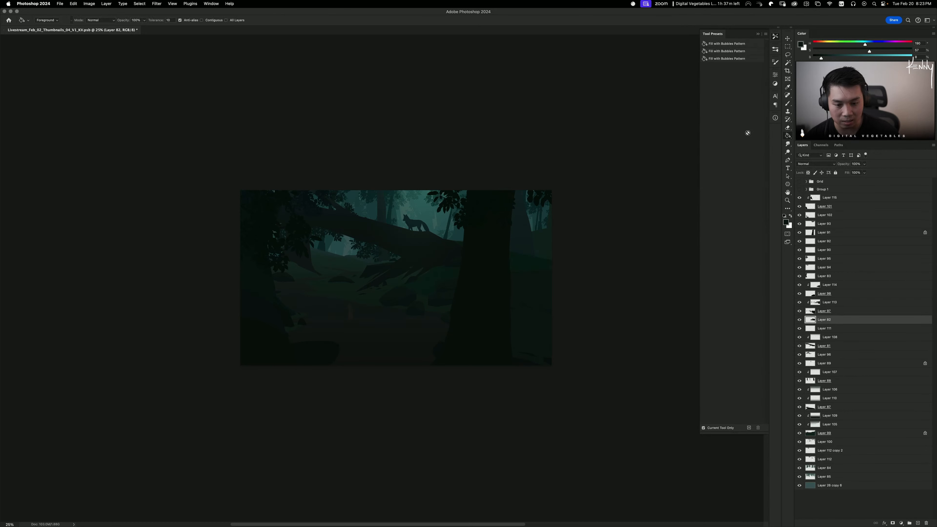
Step: Apply a second Hue/Saturation adjustment to Layer 82 with saturation -9 and lightness +1
key(super+u)
drag(670, 177, 667, 177)
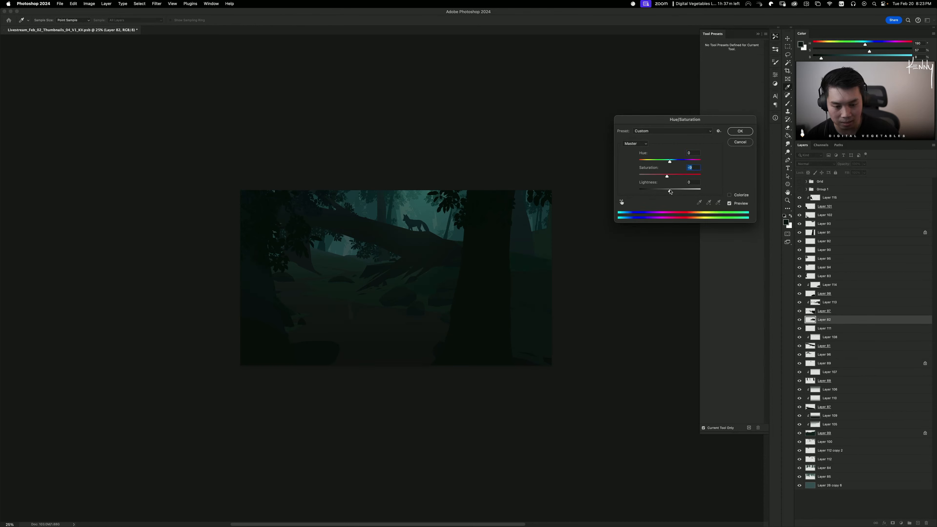
drag(671, 192, 670, 191)
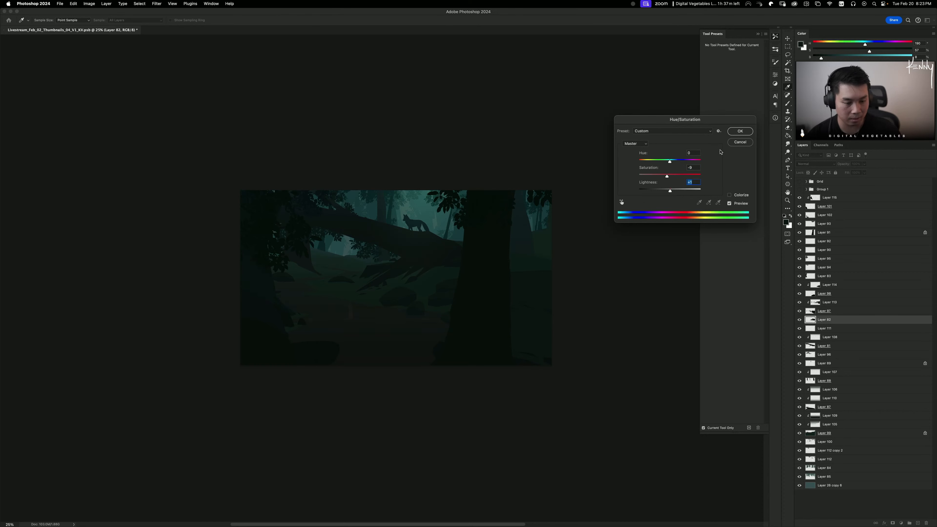
click(740, 131)
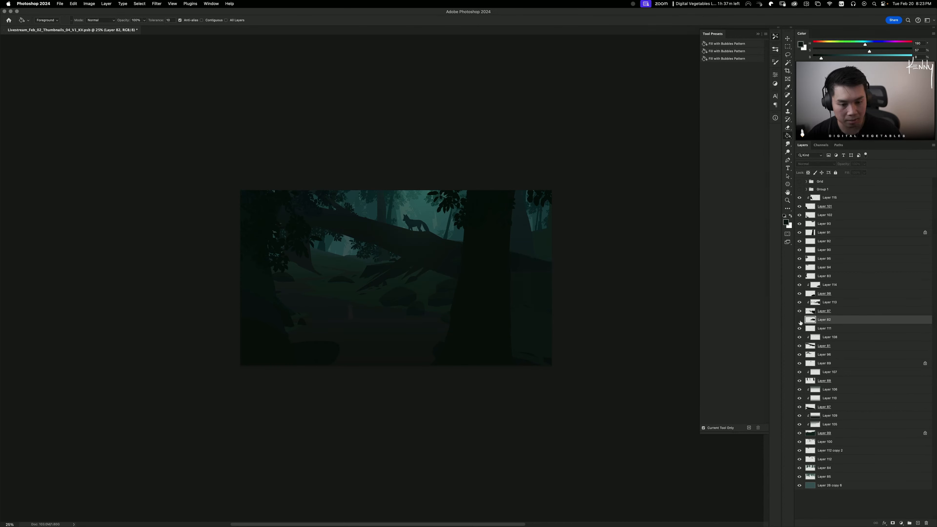
Step: Check Layer 82's extent by loading its outline as a selection and toggling it and Layer 81, then deselect
super+click(810, 320)
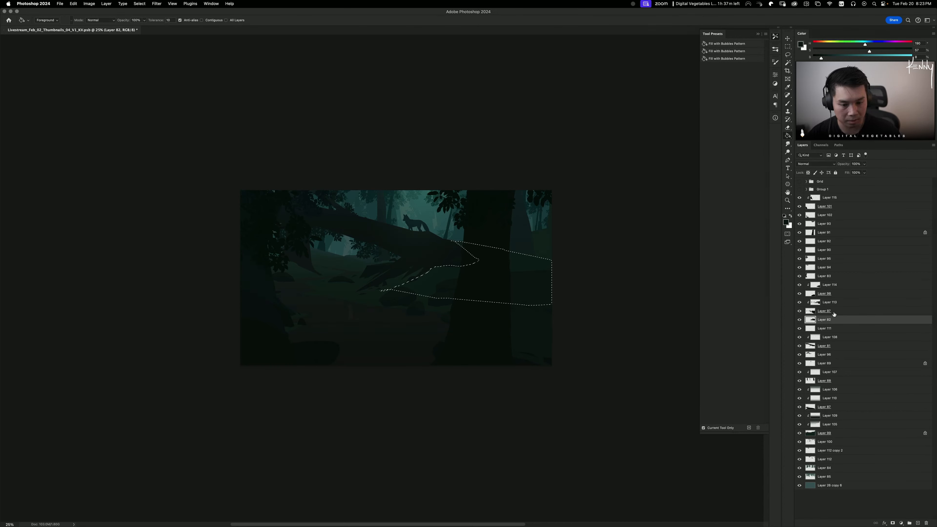
click(821, 311)
click(799, 319)
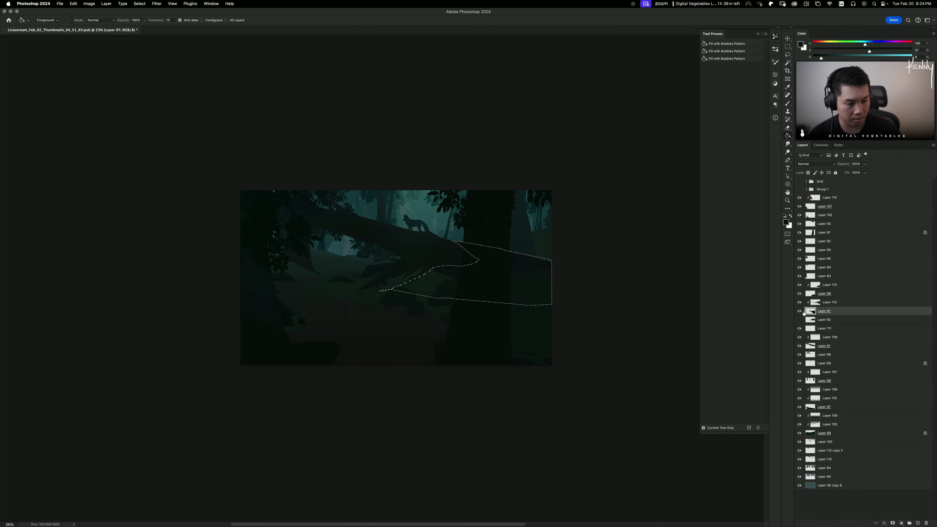
click(799, 346)
click(799, 346)
click(826, 346)
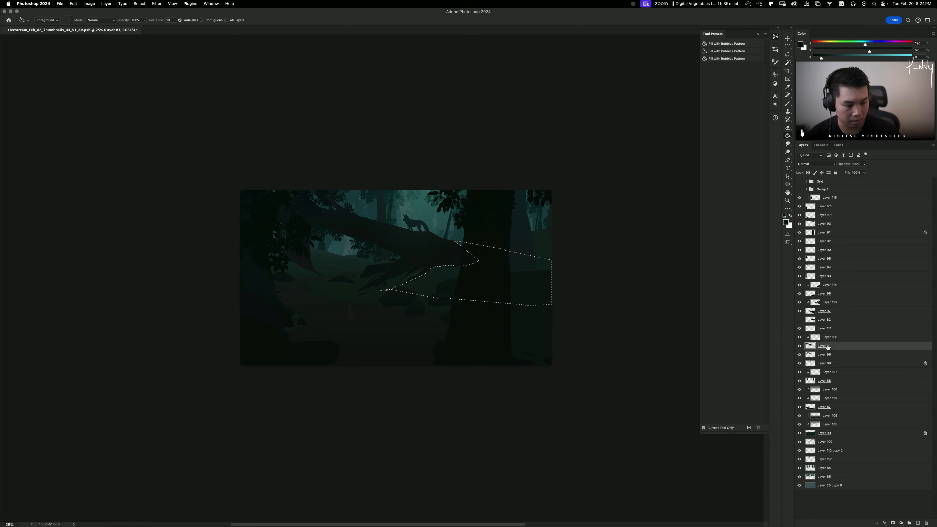
key(super+d)
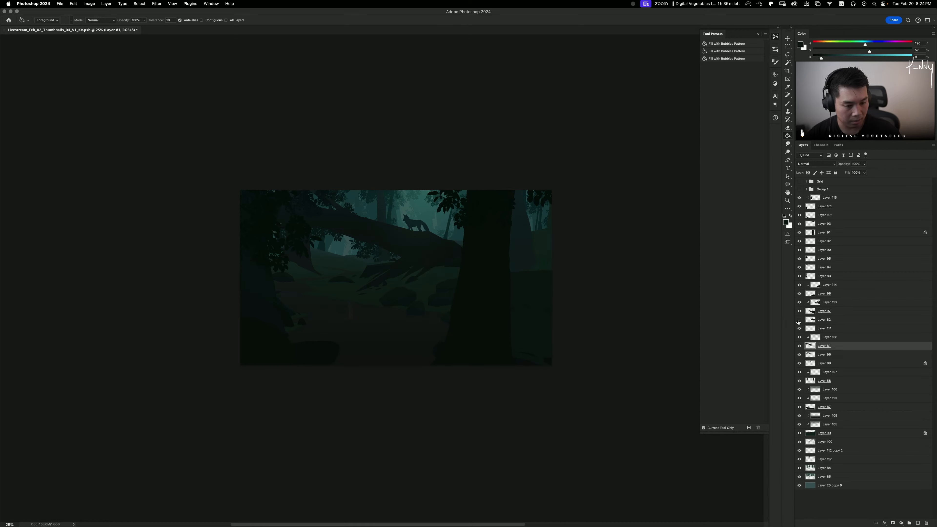
Step: Compare Layer 82's outline with the locked ground layer and the tree layers by toggling their visibility, then deselect
click(829, 324)
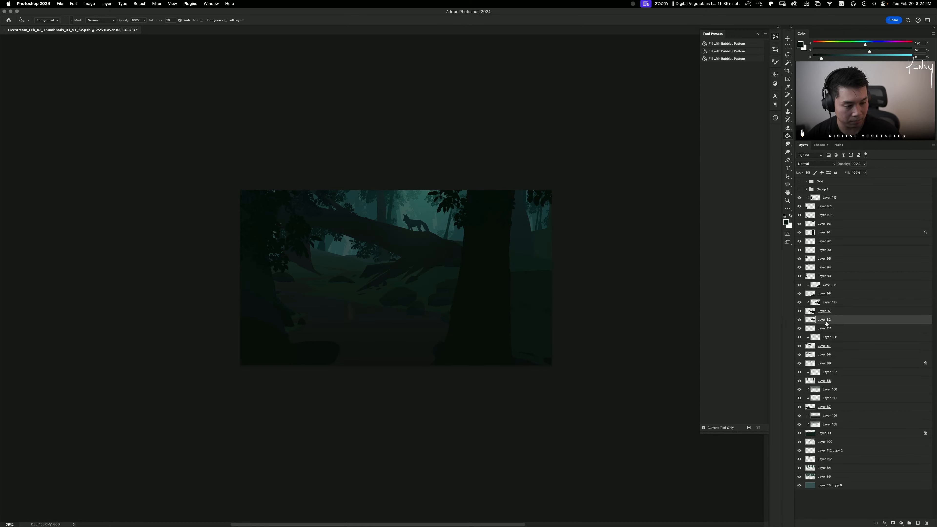
mouse_move(828, 324)
mouse_down()
mouse_move(830, 400)
mouse_move(828, 321)
mouse_up()
click(800, 433)
click(800, 432)
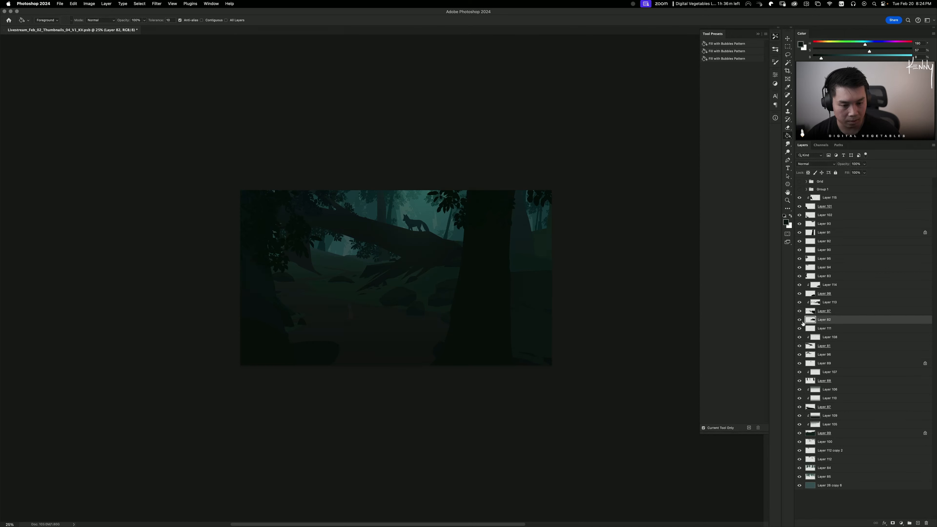
super+click(812, 323)
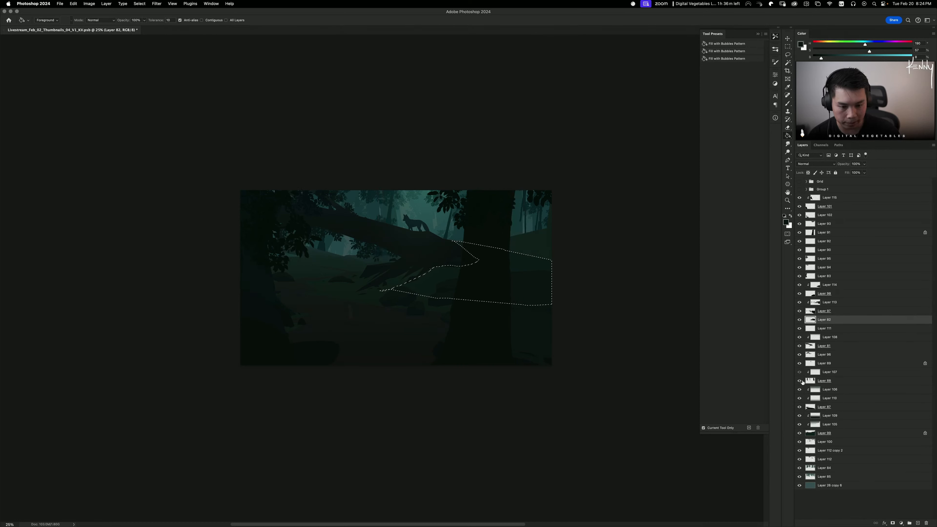
click(826, 381)
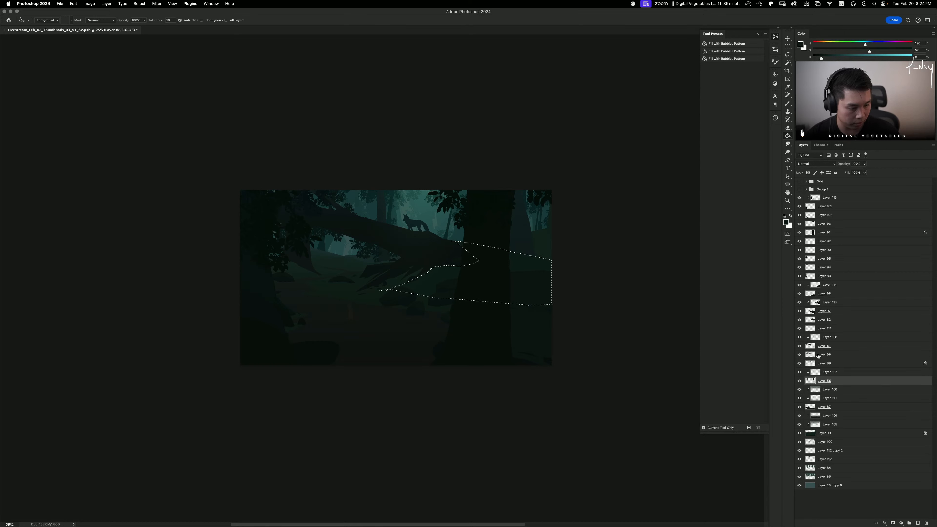
key(super+d)
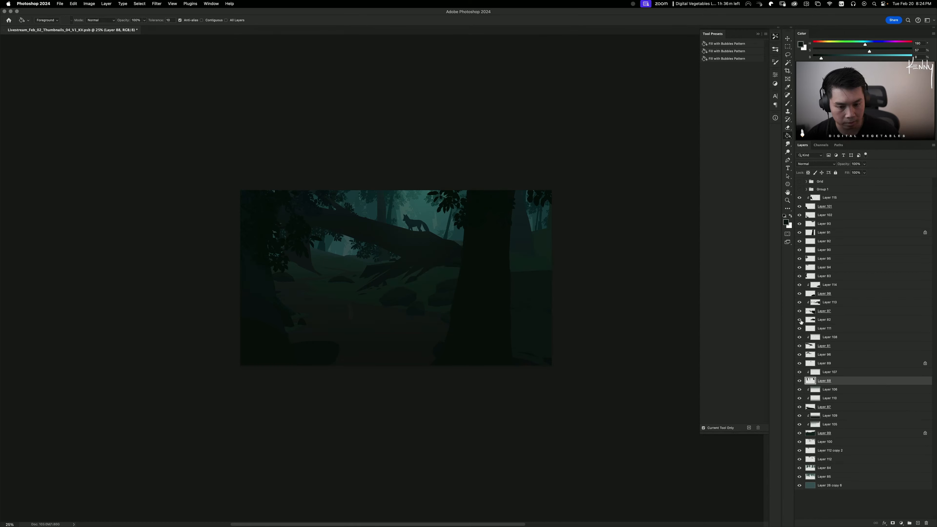
click(845, 321)
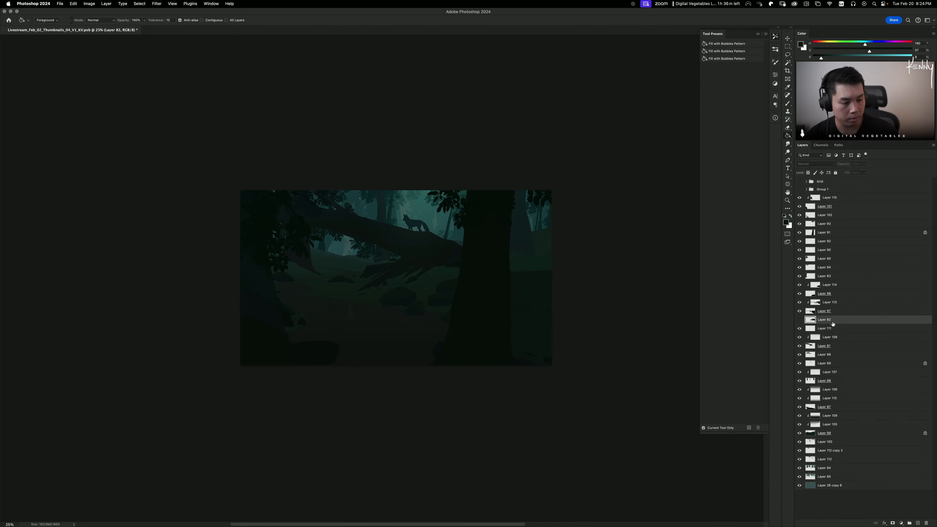
Step: Try moving Layer 82 beneath the locked ground layer and toggle both layers' visibility to compare them
click(798, 320)
drag(831, 322, 828, 435)
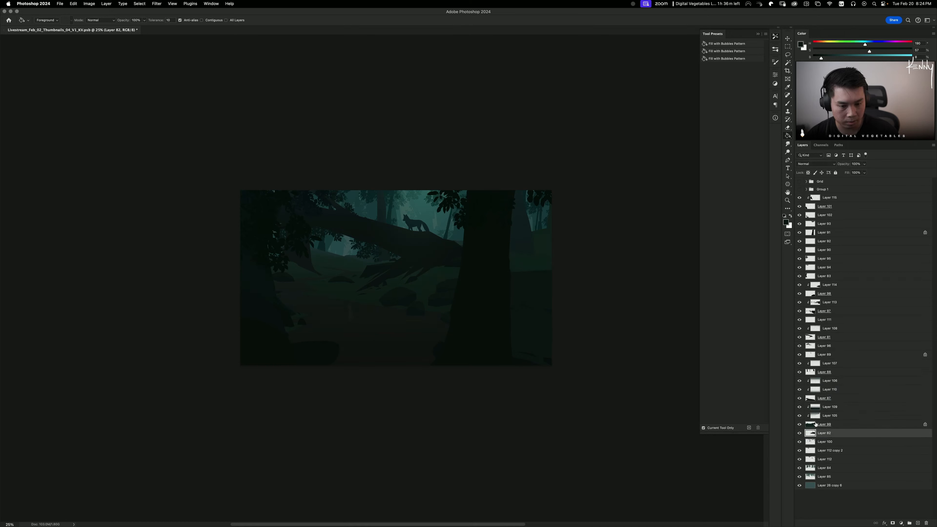
click(800, 433)
click(799, 433)
click(799, 434)
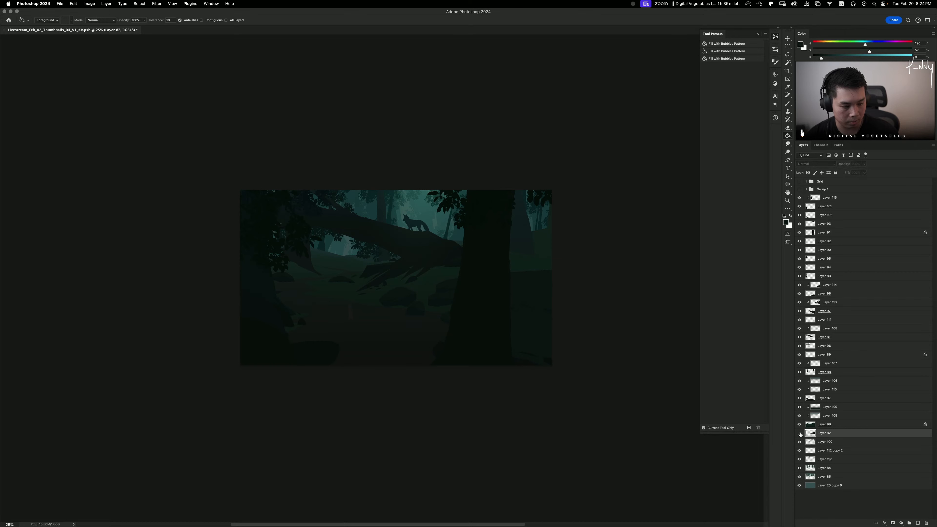
click(799, 433)
click(799, 433)
click(800, 433)
click(799, 425)
click(799, 425)
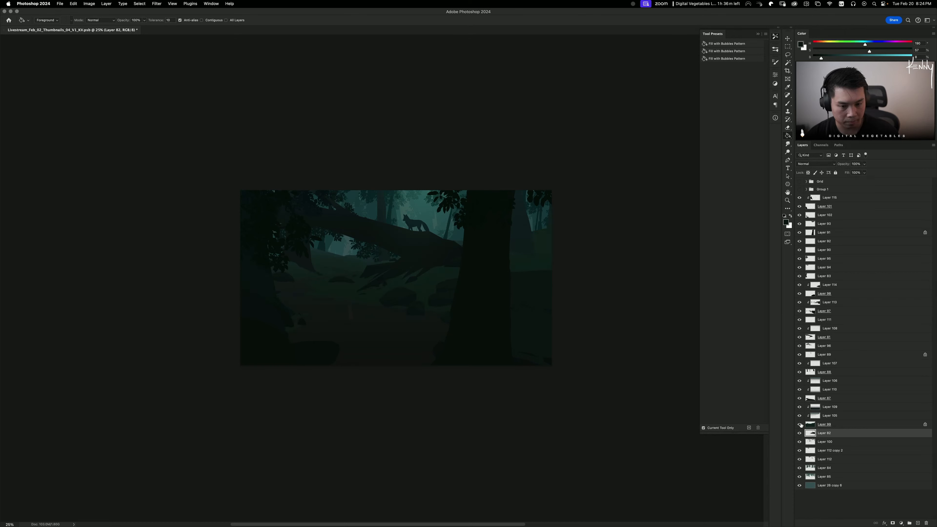
Step: Move Layer 82 directly above the locked ground layer, hide the ground's two clipped layers, and clip Layer 82 to the ground
drag(826, 407, 835, 408)
click(799, 416)
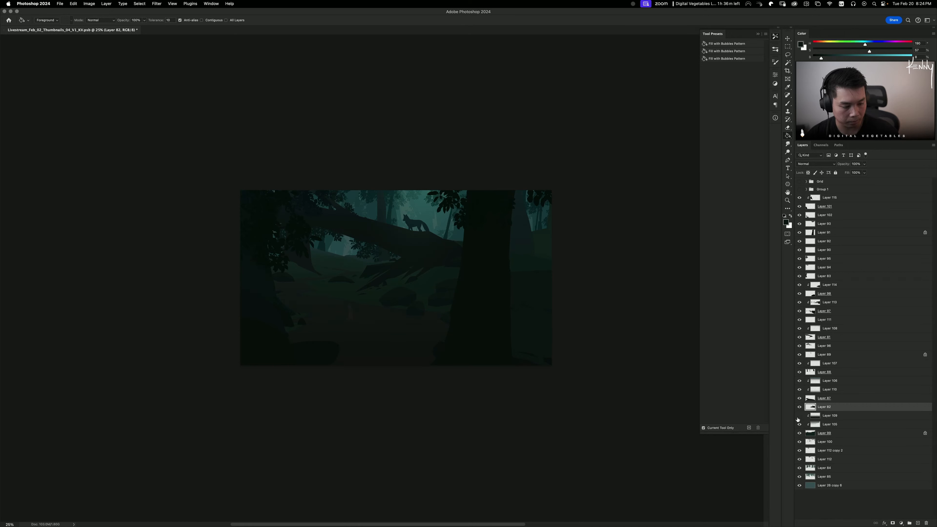
click(799, 424)
click(821, 427)
drag(822, 408, 823, 429)
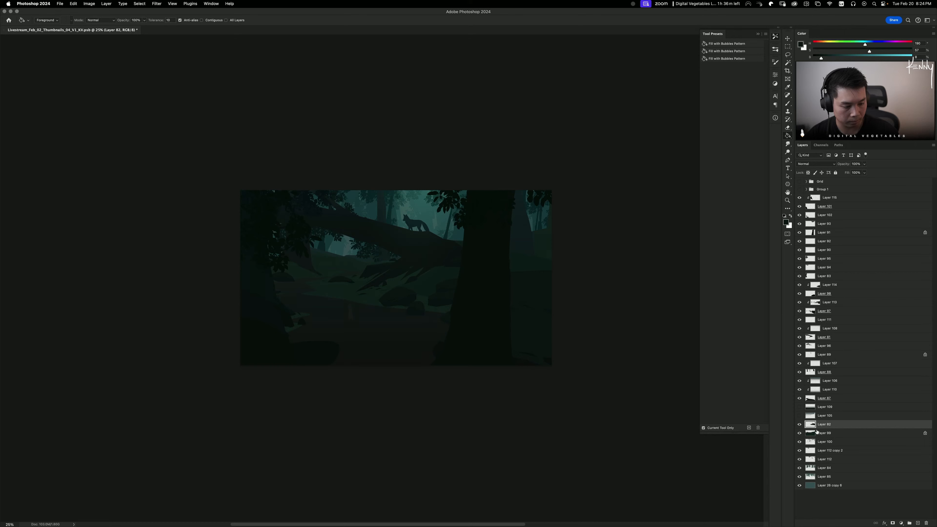
alt+click(821, 430)
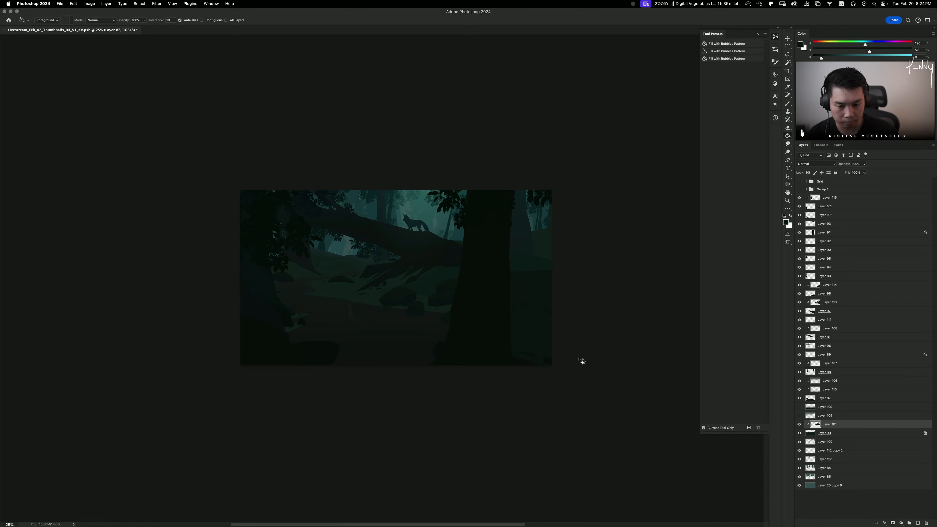
Step: Sample dark green from the ground beside the big tree and lock Layer 82's transparent pixels for filling
key(b)
alt+click(424, 303)
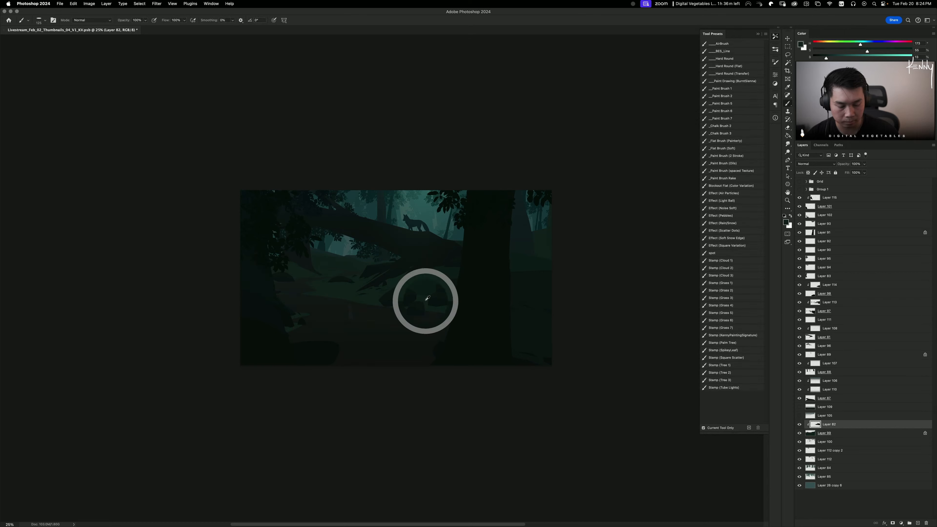
click(809, 173)
key(g)
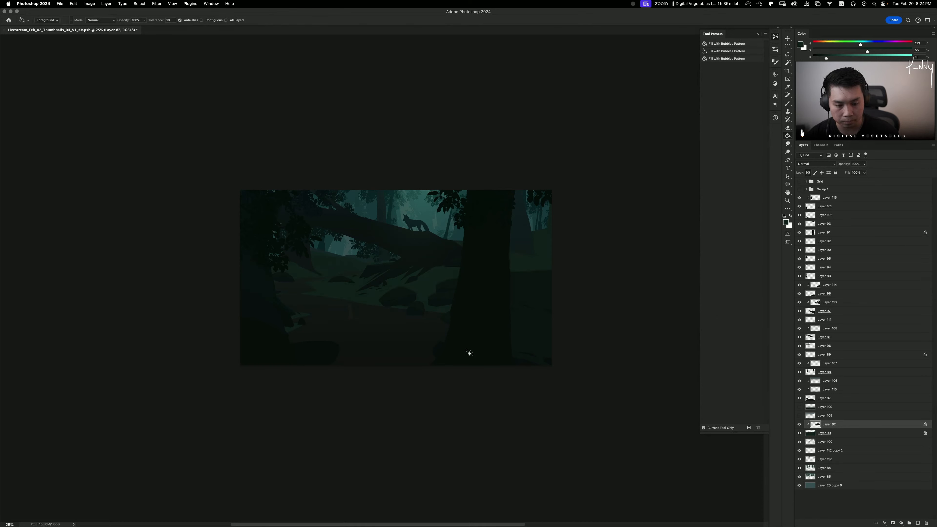
Step: Delete Layer 82, then show the two hidden layers above the locked ground layer and clip them to it again
key(Delete)
click(800, 416)
click(799, 407)
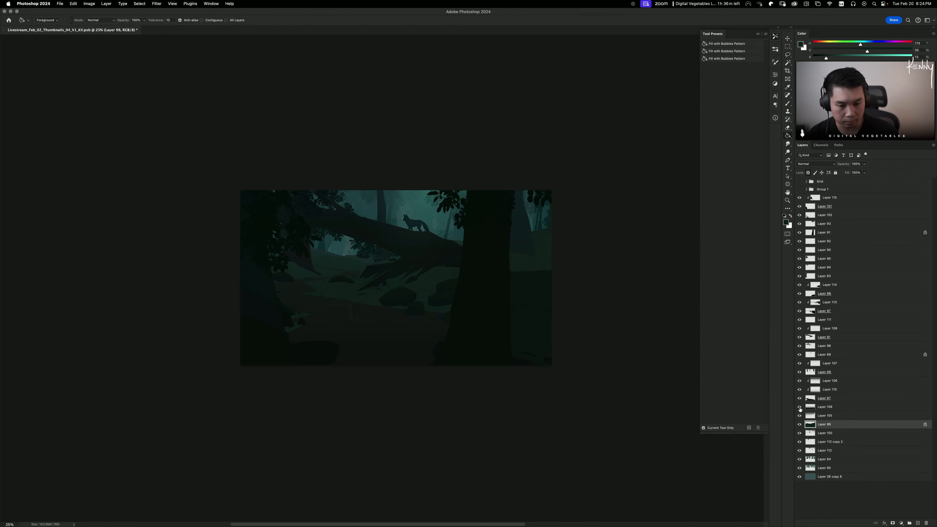
alt+click(827, 419)
alt+click(828, 411)
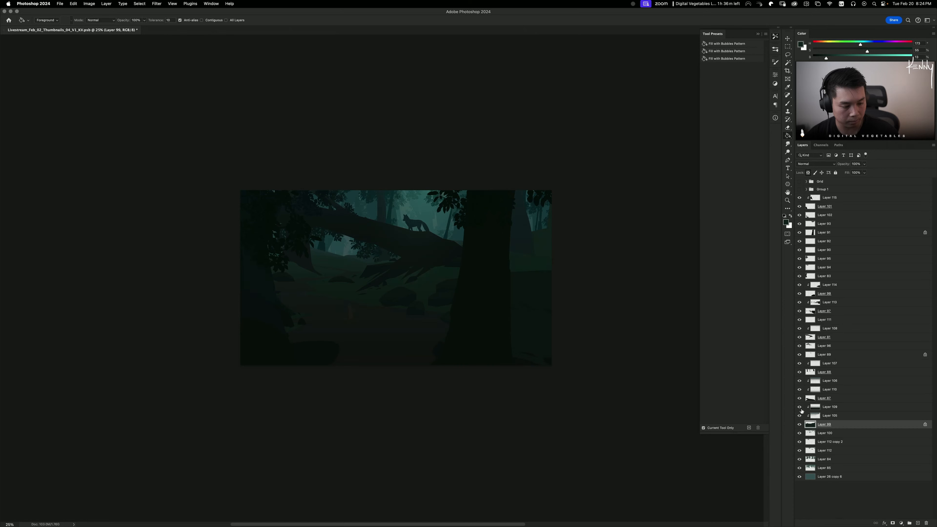
click(800, 408)
Step: Examine the whole thumbnail at a smaller size and toggle Layer 97 to judge its contribution
click(849, 416)
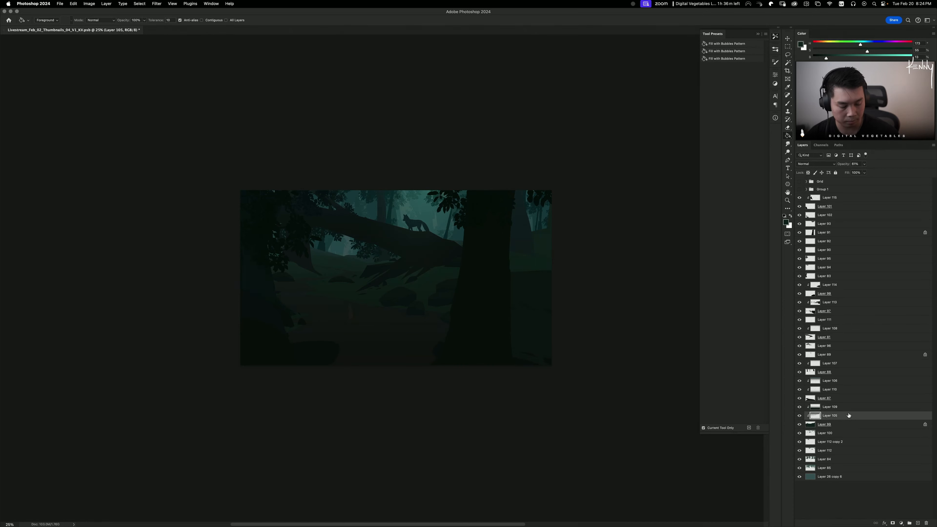
key(super+minus)
key(super+minus)
key(super+equal)
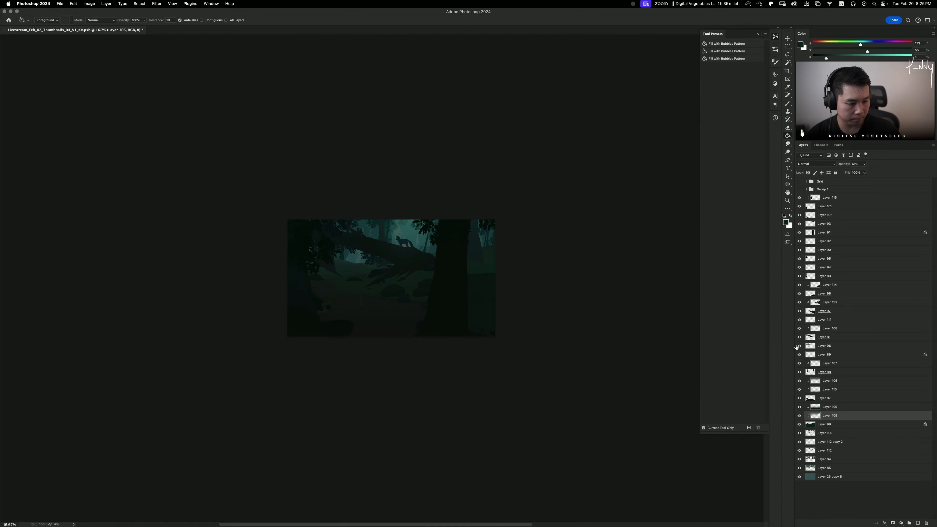
click(824, 337)
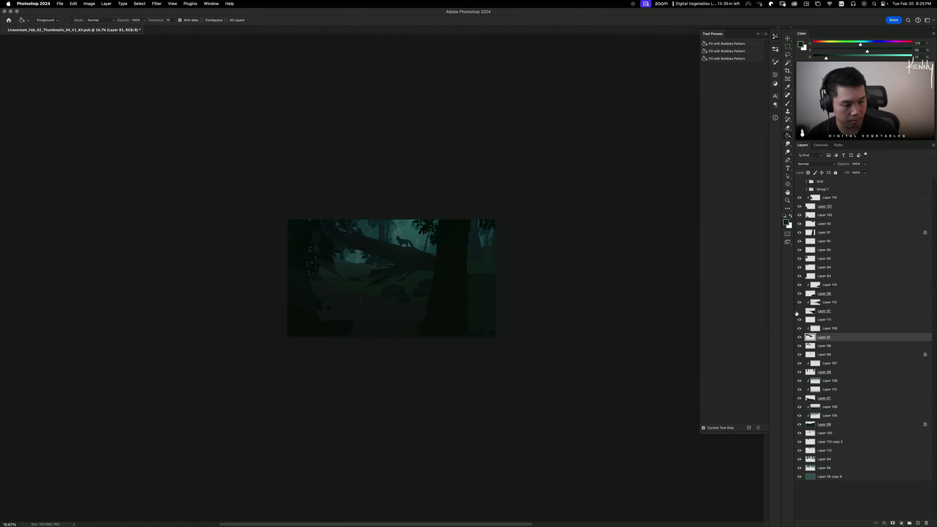
click(798, 312)
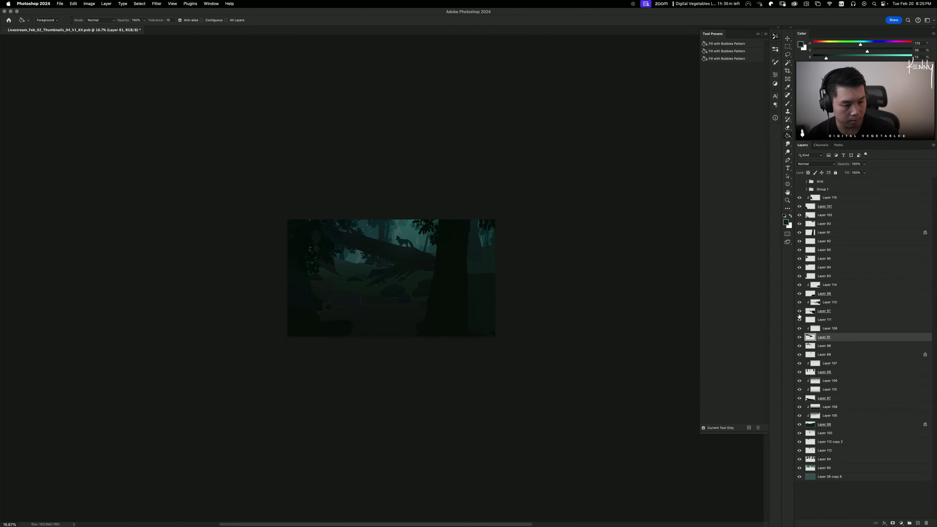
click(810, 398)
key(ctrl+l)
drag(771, 221, 752, 221)
click(793, 175)
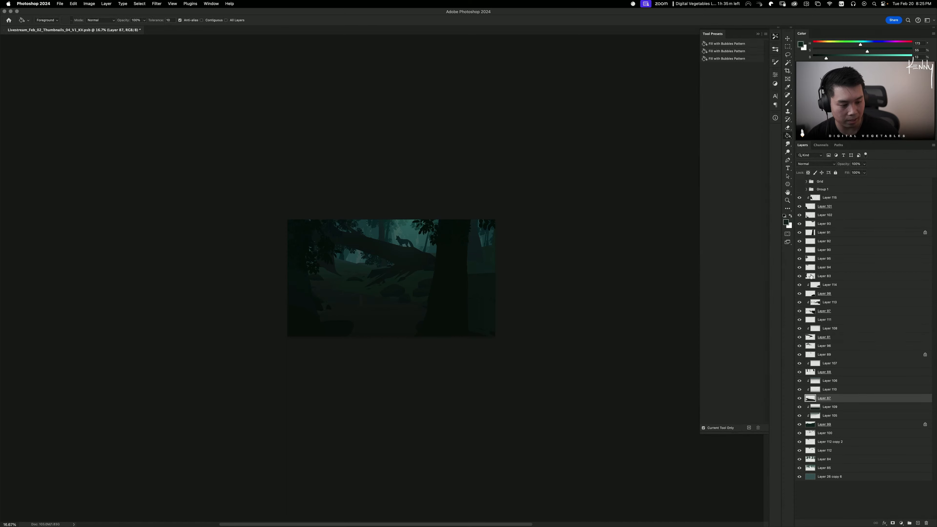
Step: Hide the two layers clipped to Layer 87, the path, and brighten it with Levels, setting the white input to about 145
click(799, 384)
key(ctrl+l)
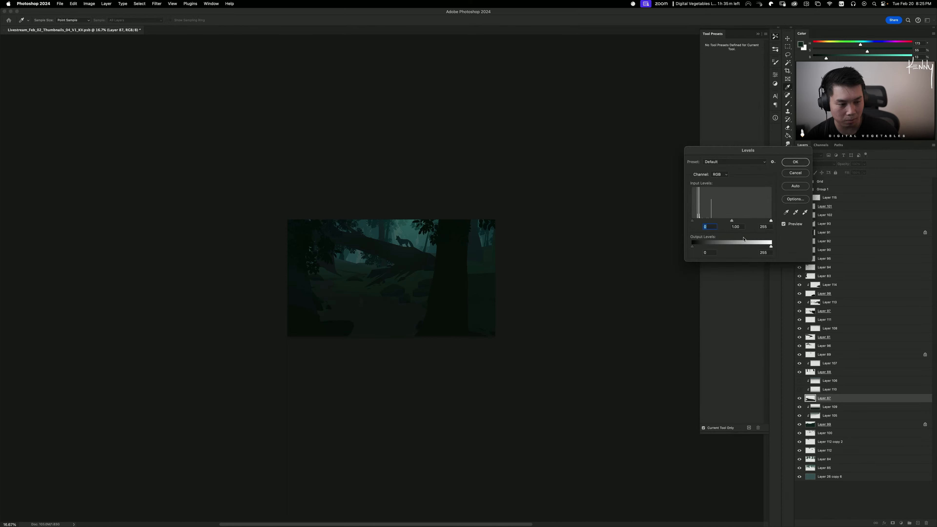
drag(770, 222, 737, 221)
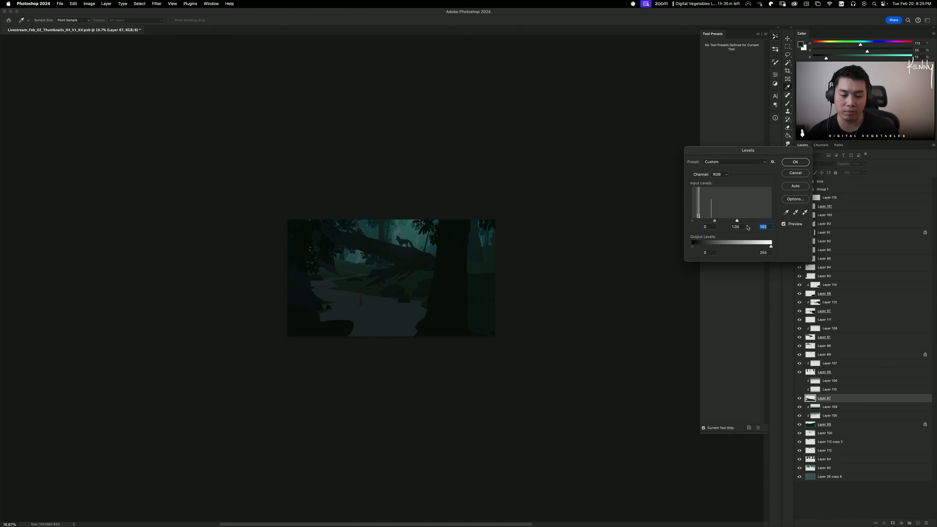
key(Return)
Step: Warm the path on Layer 87 with a midtone Color Balance of +16 toward red and a slight shift toward yellow
key(ctrl+b)
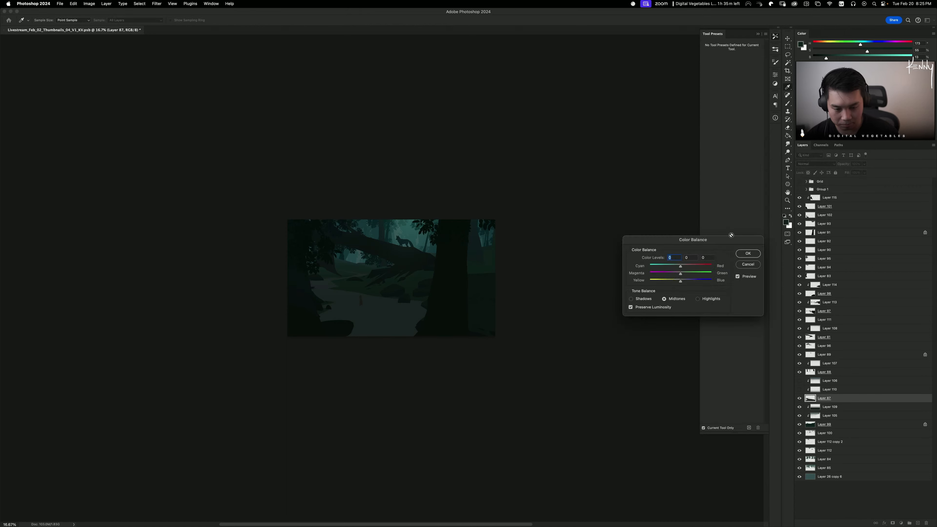
drag(681, 268, 686, 266)
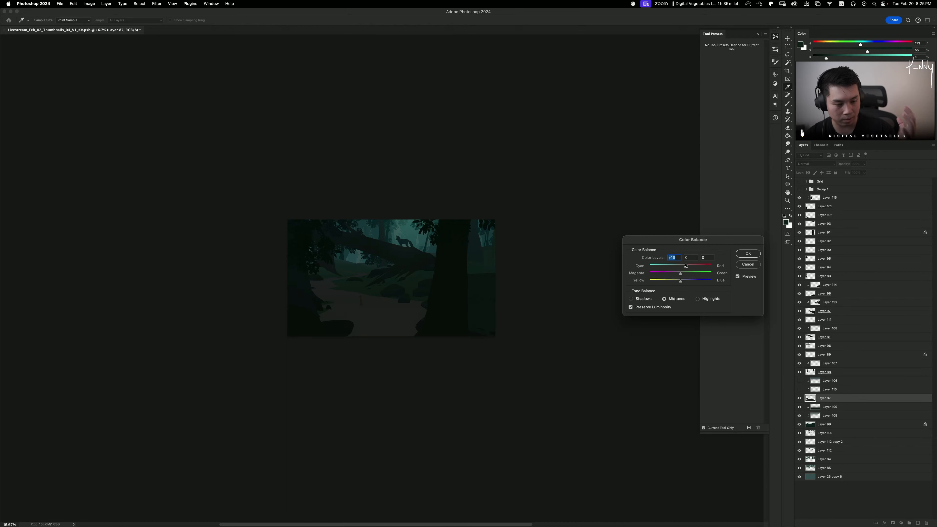
drag(687, 265, 680, 269)
key(super+z)
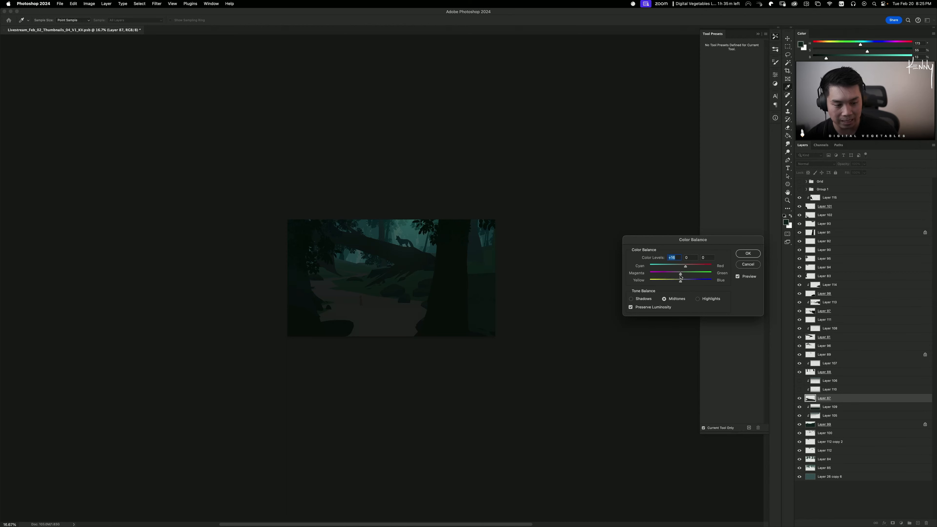
drag(681, 280, 678, 283)
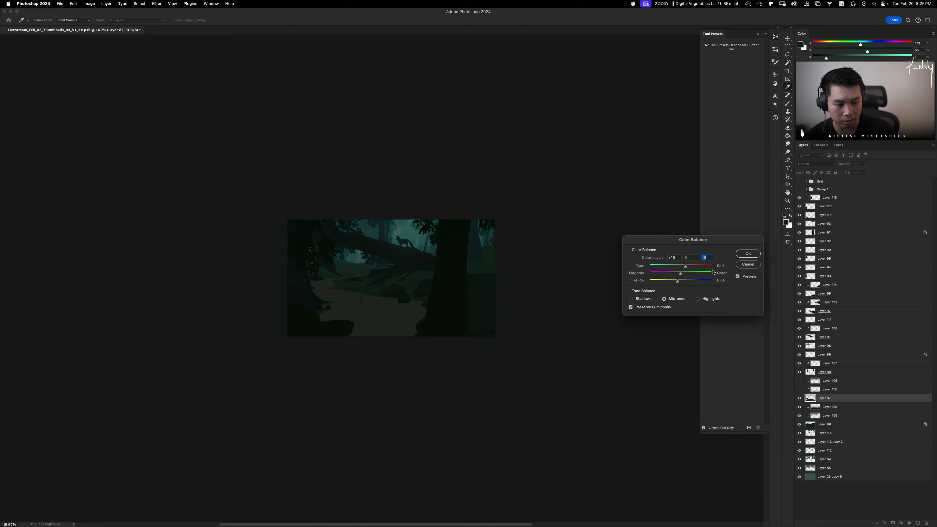
click(748, 254)
Step: Darken the path on Layer 87 with Hue/Saturation, lowering lightness to about -16
key(super+u)
drag(671, 190, 665, 192)
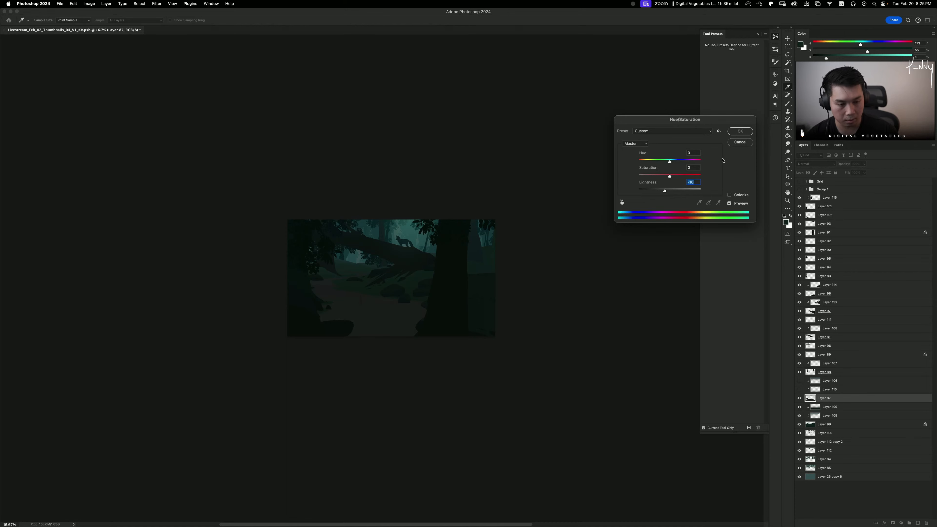
click(740, 131)
Step: Apply a second midtone Color Balance to Layer 87, shifting the path slightly further toward yellow and red
key(super+b)
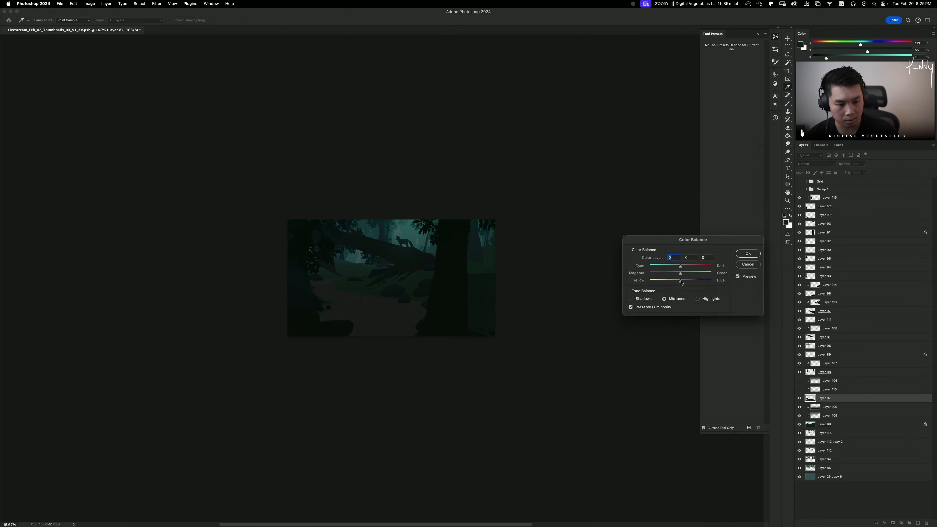
drag(680, 283, 684, 267)
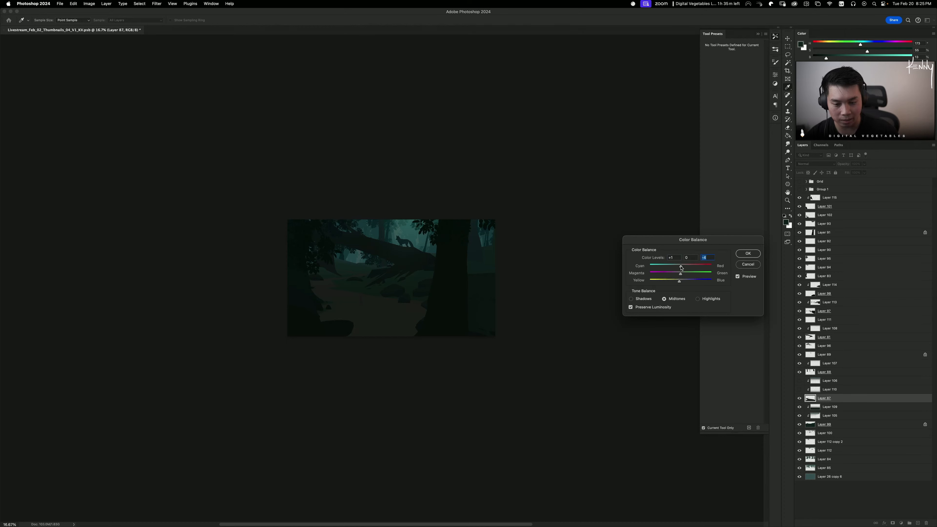
click(681, 268)
click(748, 254)
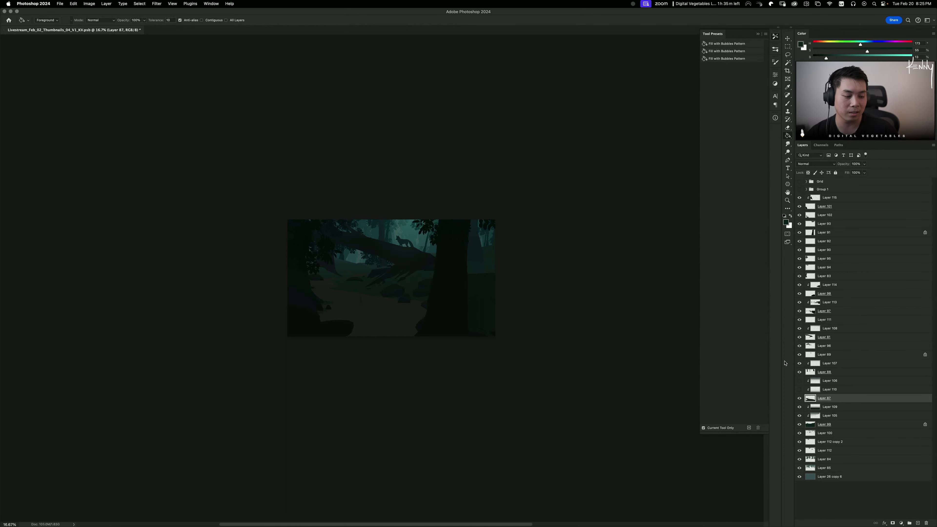
Step: Show the two hidden layers clipped to Layer 87, the path, again
click(800, 391)
click(801, 389)
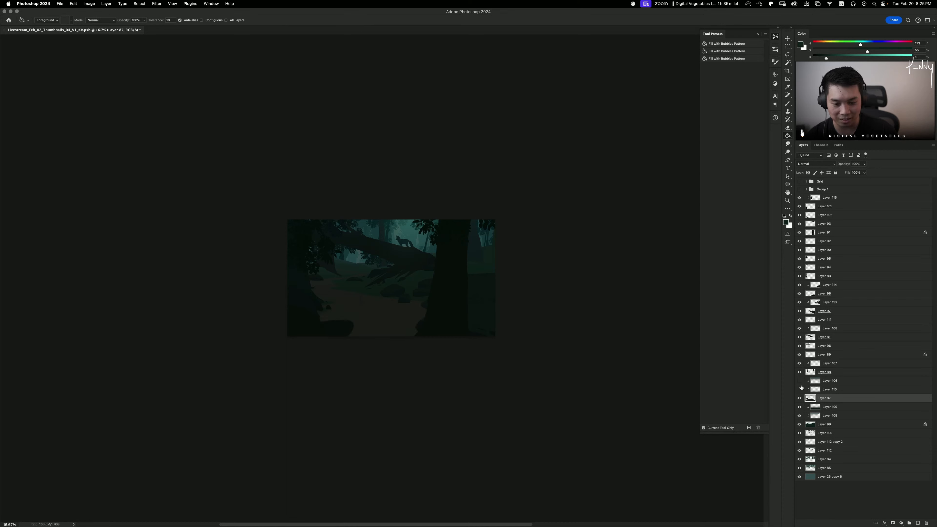
click(800, 388)
click(801, 380)
Step: Lower the opacity of Layer 110, clipped directly above the path, to about 39% and merge it down into Layer 87
click(828, 380)
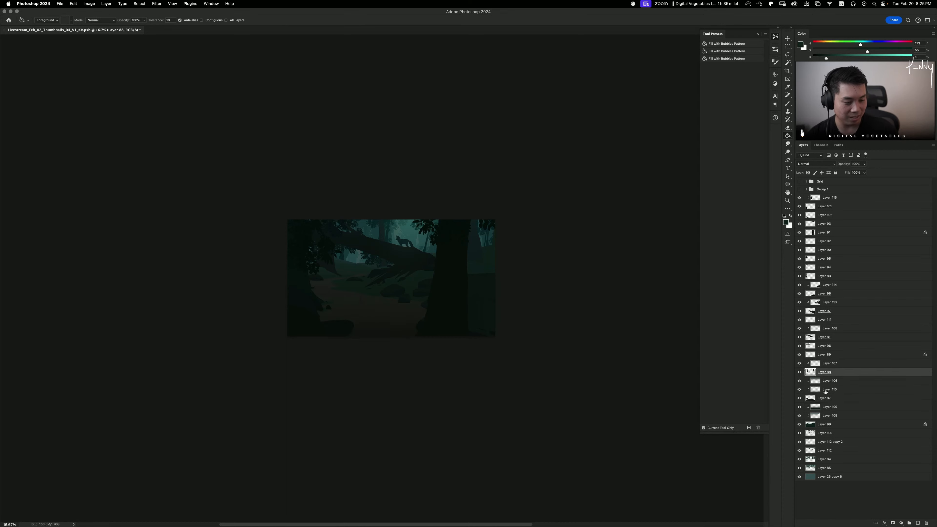
click(837, 390)
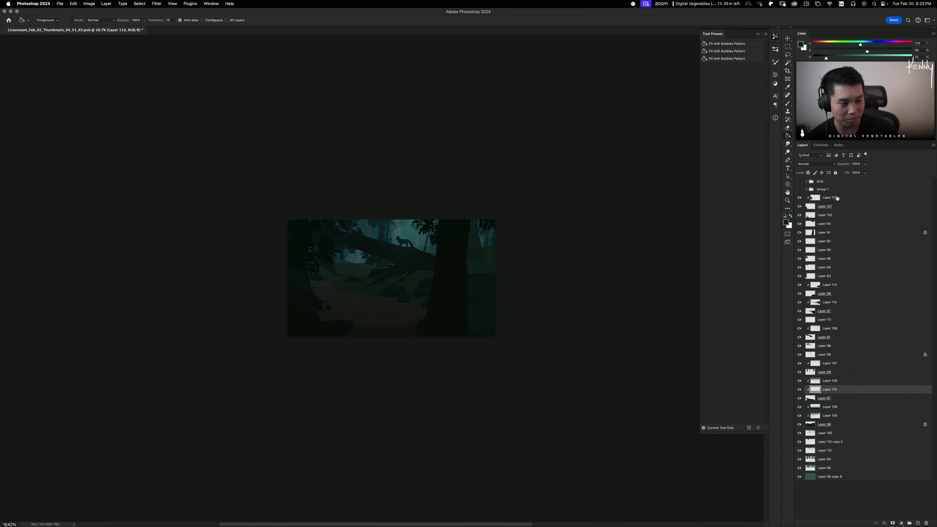
drag(844, 167, 836, 167)
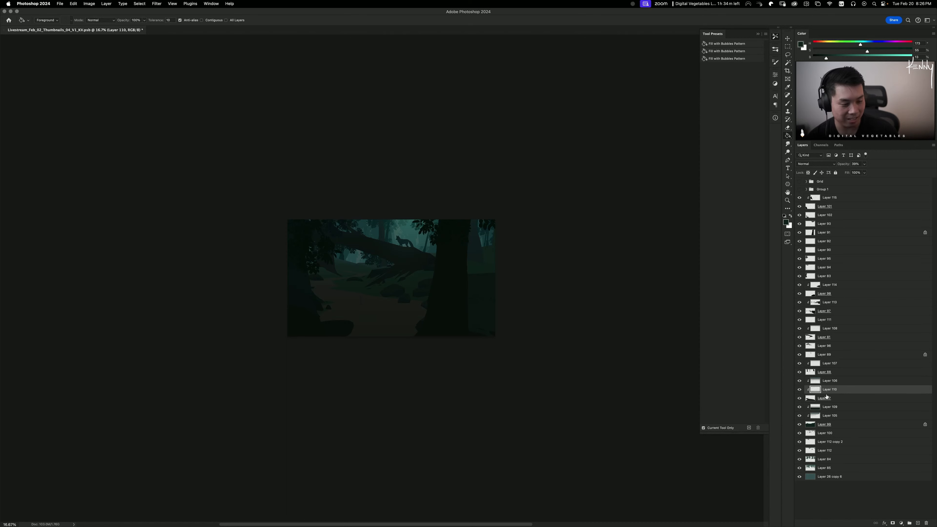
key(super+e)
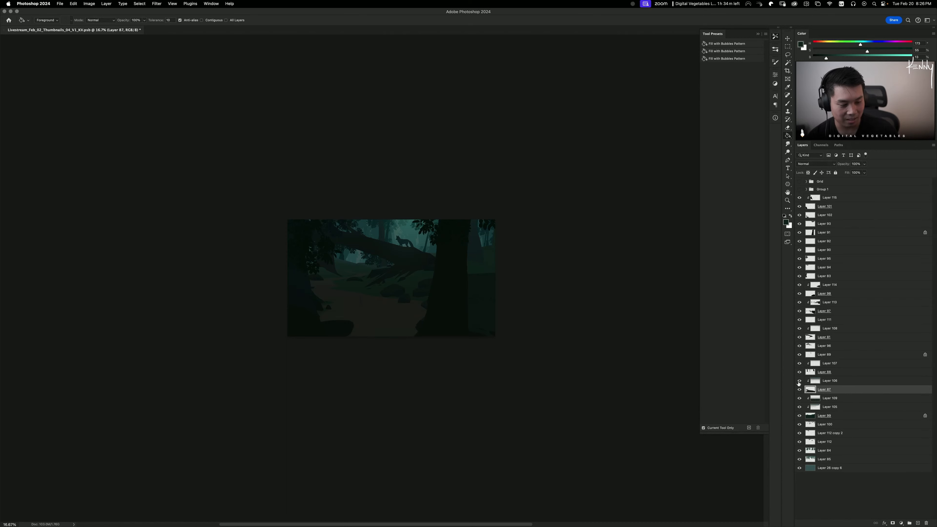
Step: Check the effect of Layer 107 and its clipping base on the thumbnail, and desaturate Layer 107 with Hue/Saturation to about -34
click(840, 382)
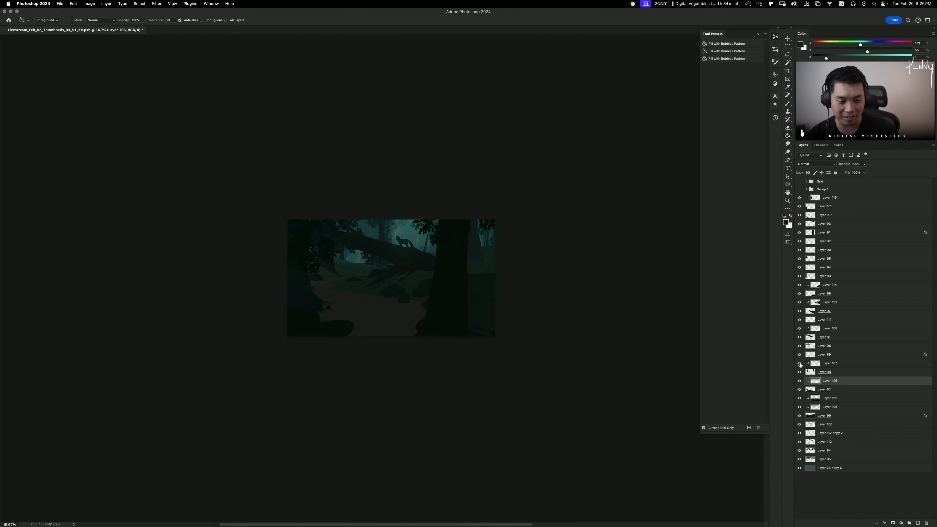
click(829, 365)
click(800, 364)
click(799, 363)
click(822, 373)
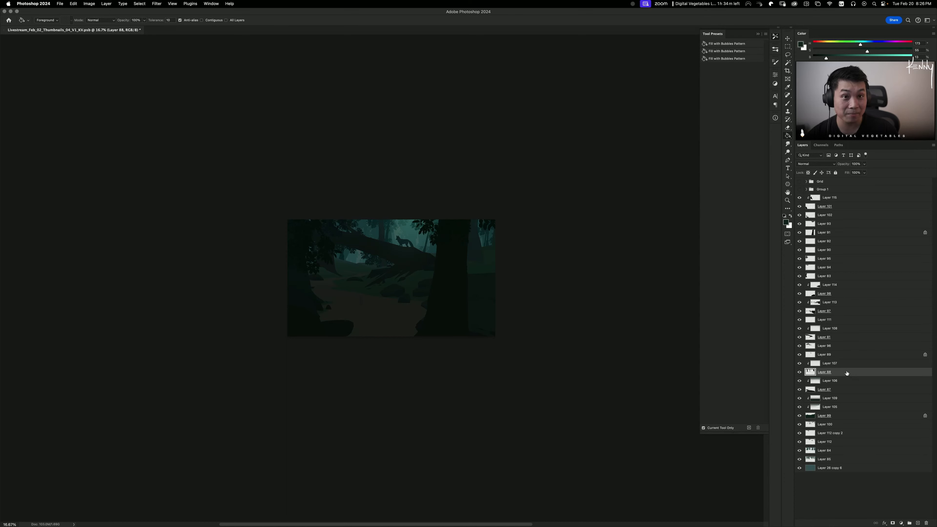
click(836, 365)
click(801, 373)
click(801, 373)
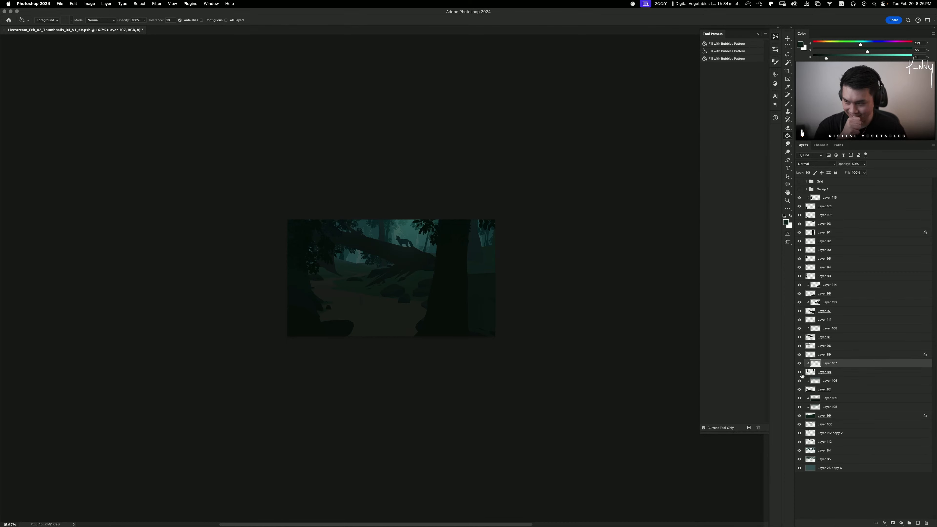
key(super+u)
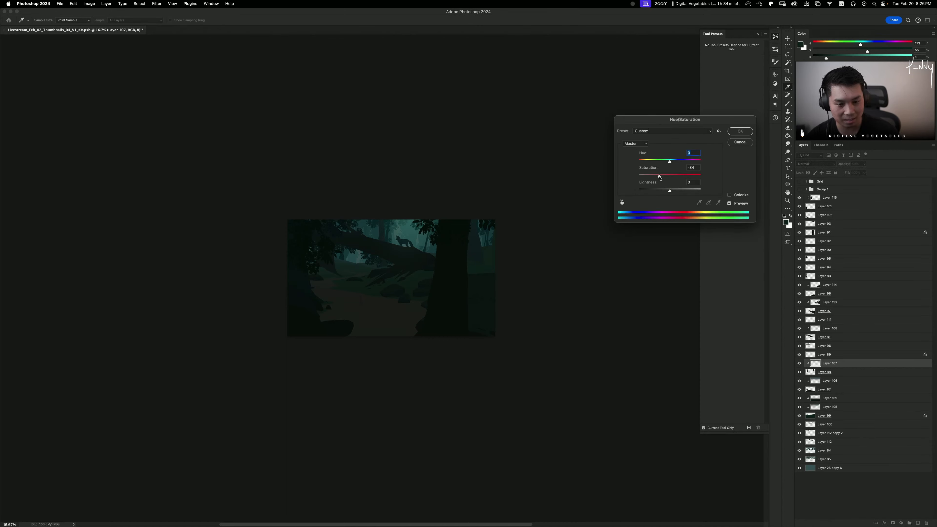
key(Escape)
key(super+u)
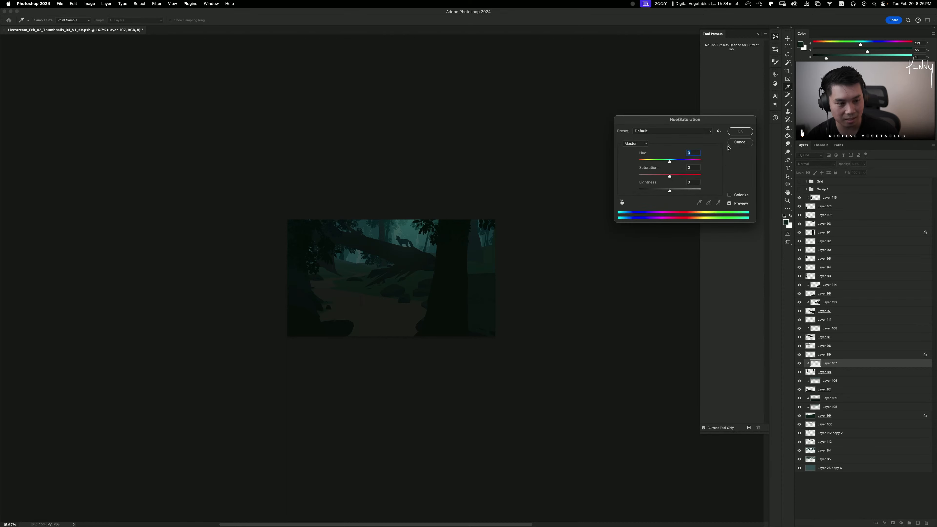
key(Escape)
click(805, 345)
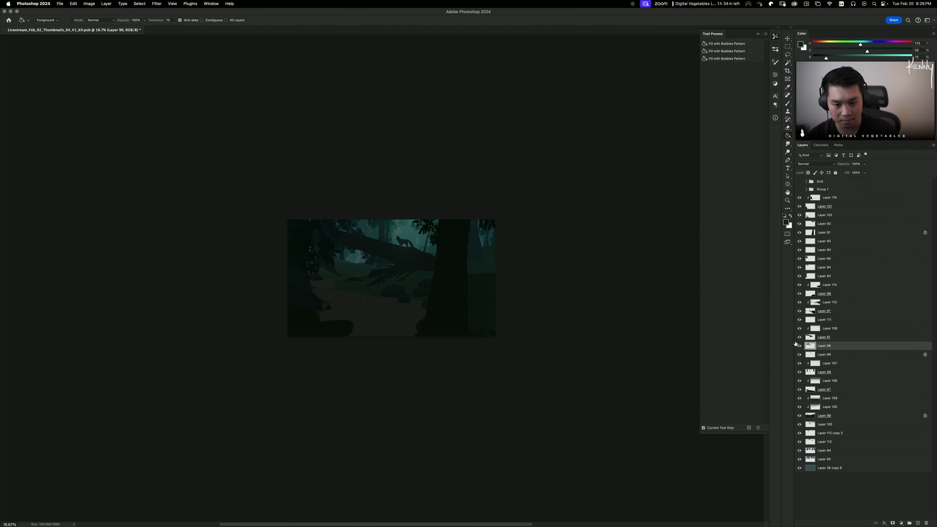
key(super+u)
drag(670, 188, 671, 191)
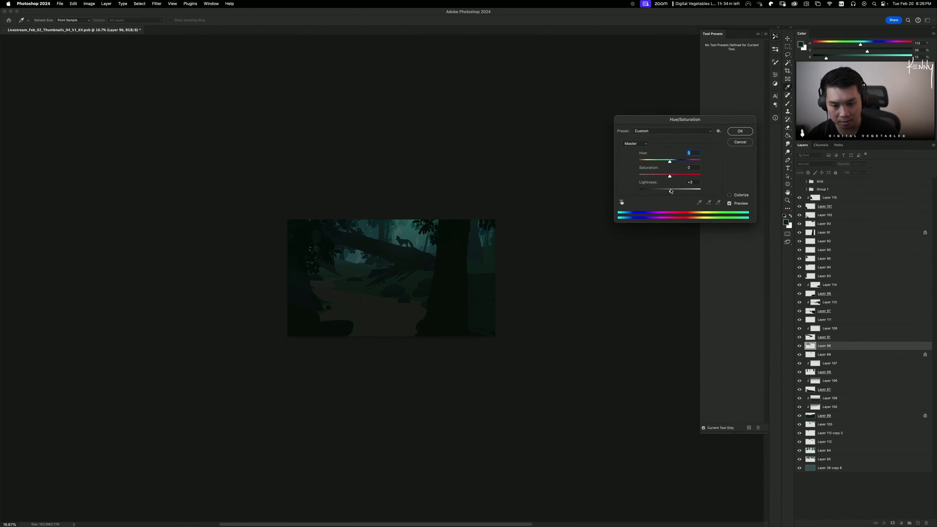
key(Escape)
key(g)
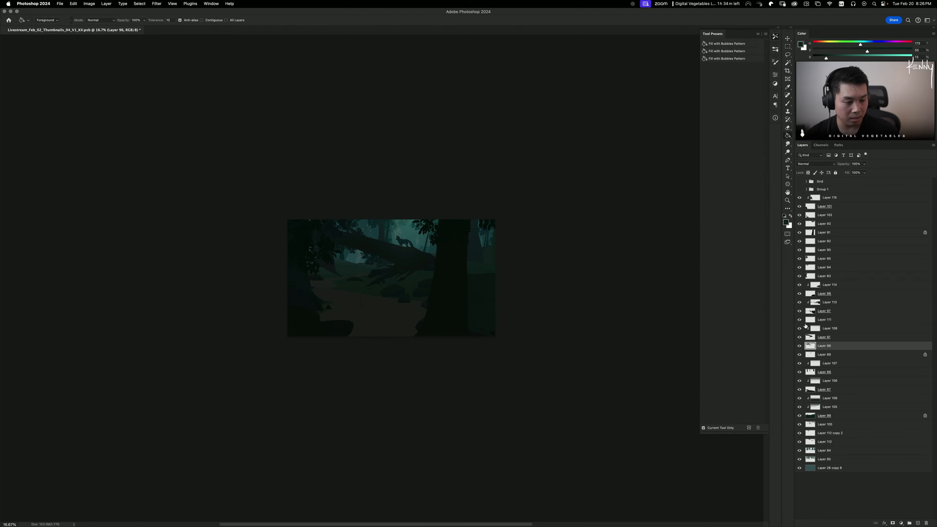
Step: Add a layer above Layer 108 and stamp dark foliage over the fallen log with the Stamp (Tree 1) brush in a sampled scene colour
click(831, 331)
key(alt+shift+super+n)
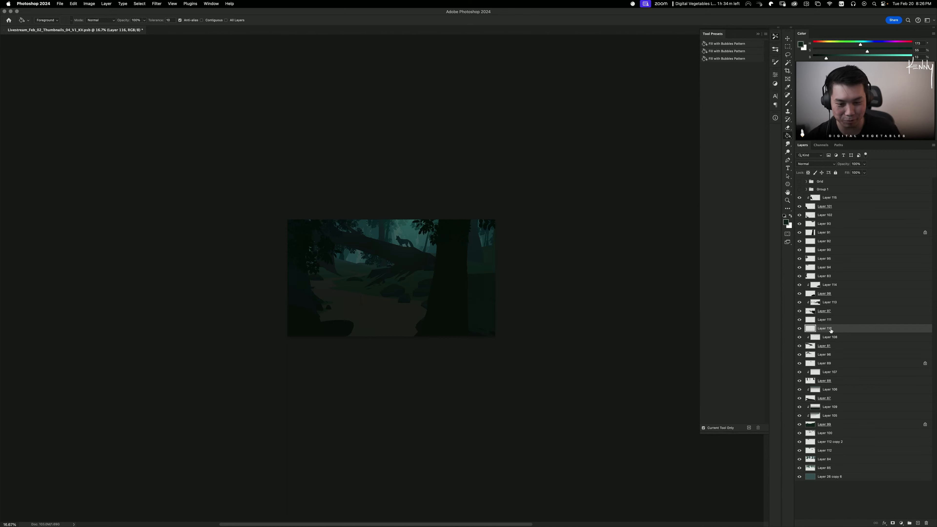
key(b)
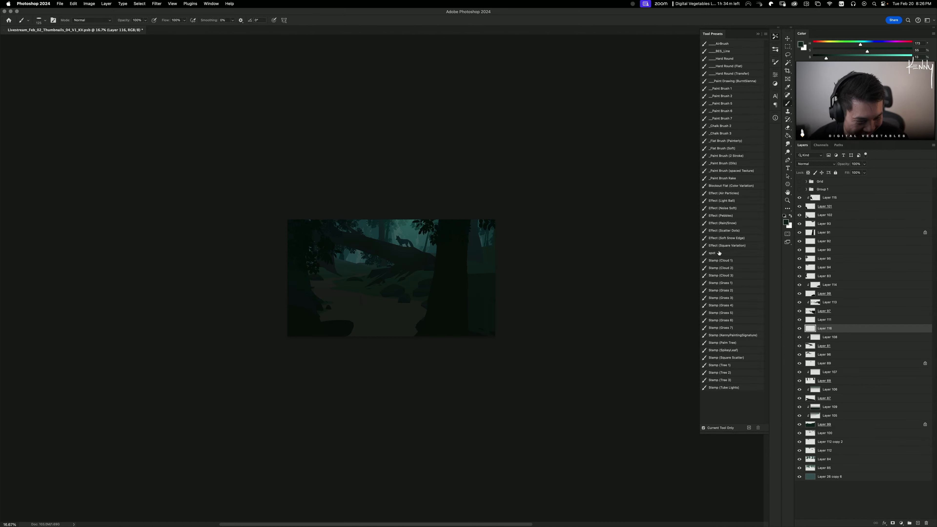
click(720, 365)
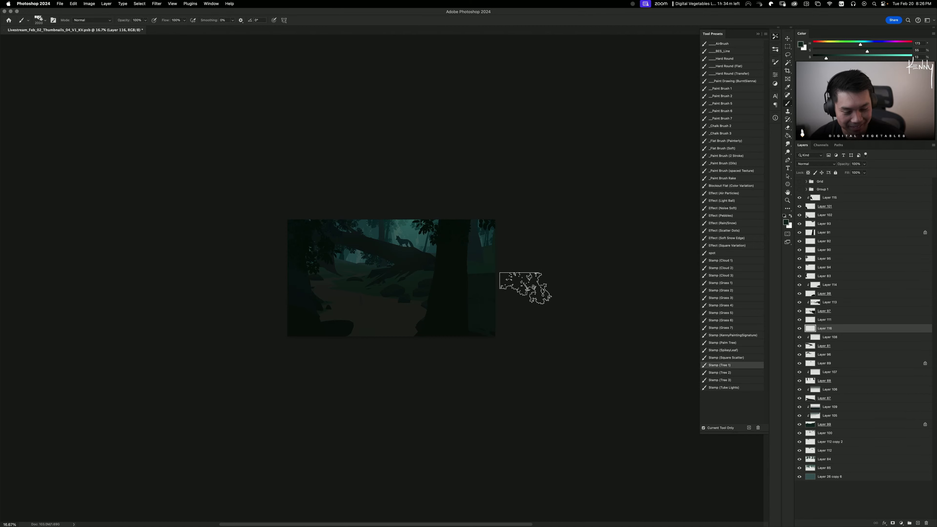
key(super+equal)
alt+click(334, 234)
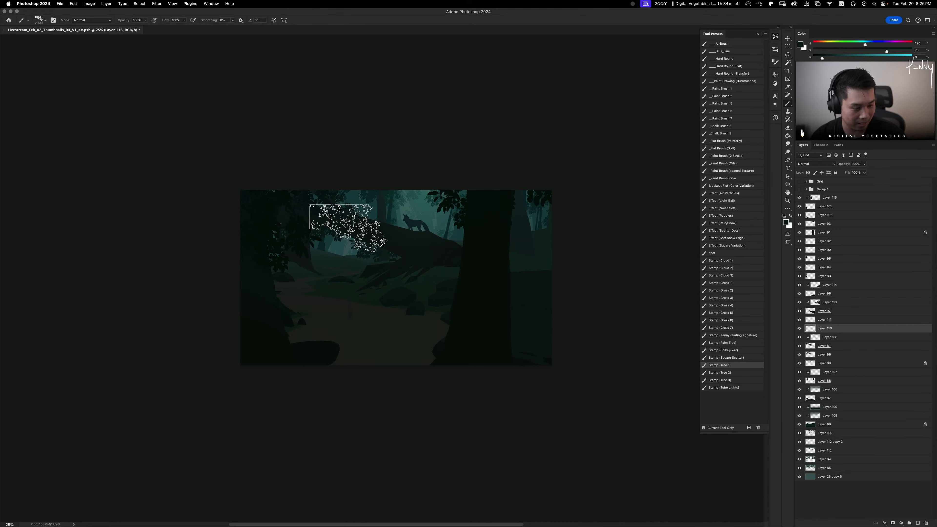
click(349, 228)
Step: Rotate the stamped foliage nearly upside down and move it over the upper-left end of the fallen log
key(super+t)
mouse_move(413, 223)
mouse_down()
mouse_move(286, 277)
mouse_move(262, 238)
mouse_up()
drag(405, 243, 348, 233)
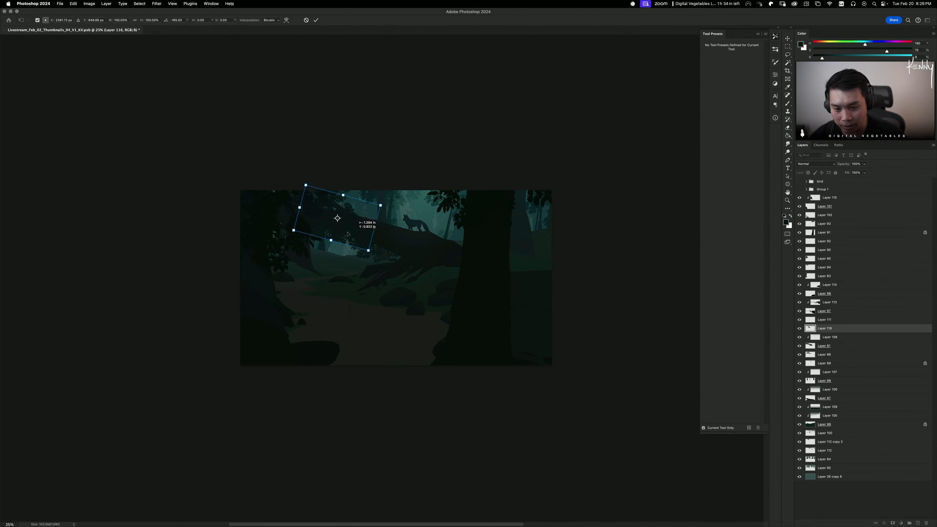
key(Return)
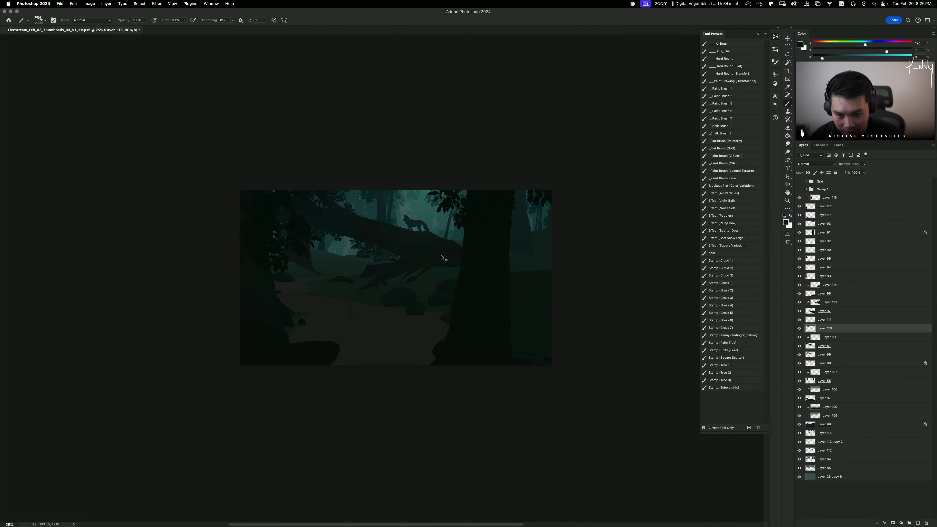
Step: Duplicate part of the foliage onto its own layer and scale the copy down to about 81% over the log
mouse_move(461, 281)
mouse_down()
mouse_move(476, 291)
mouse_move(435, 270)
mouse_move(455, 278)
mouse_up()
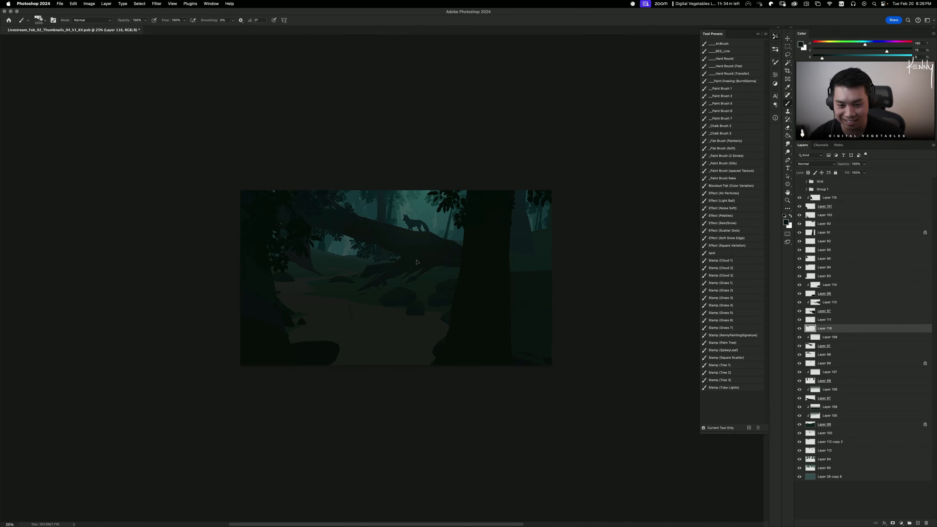
drag(336, 216, 394, 237)
key(super+t)
drag(400, 202, 357, 217)
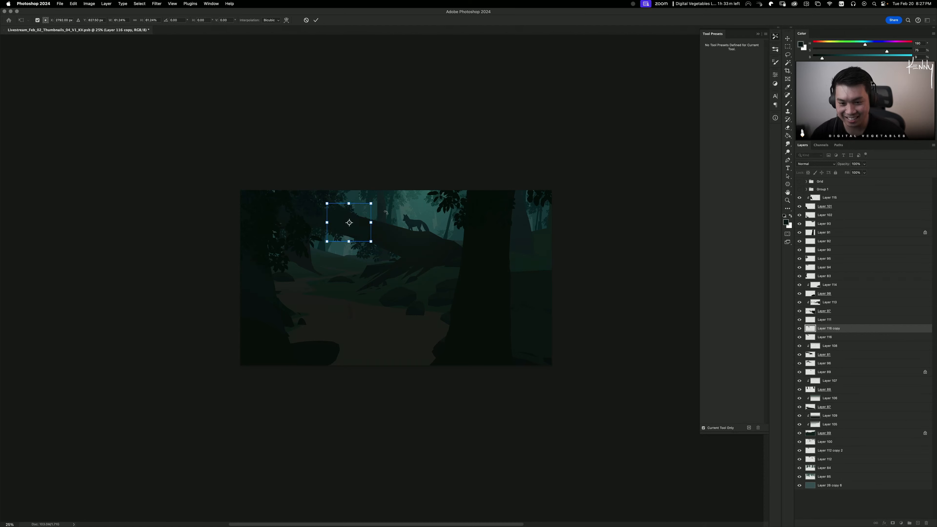
key(Return)
key(b)
Step: Rotate the foliage copy, move it up into the upper-left canopy, and merge it into Layer 116
mouse_move(428, 275)
mouse_down()
mouse_move(441, 288)
mouse_move(429, 285)
mouse_move(432, 251)
mouse_move(439, 253)
mouse_move(430, 289)
mouse_up()
key(ctrl+t)
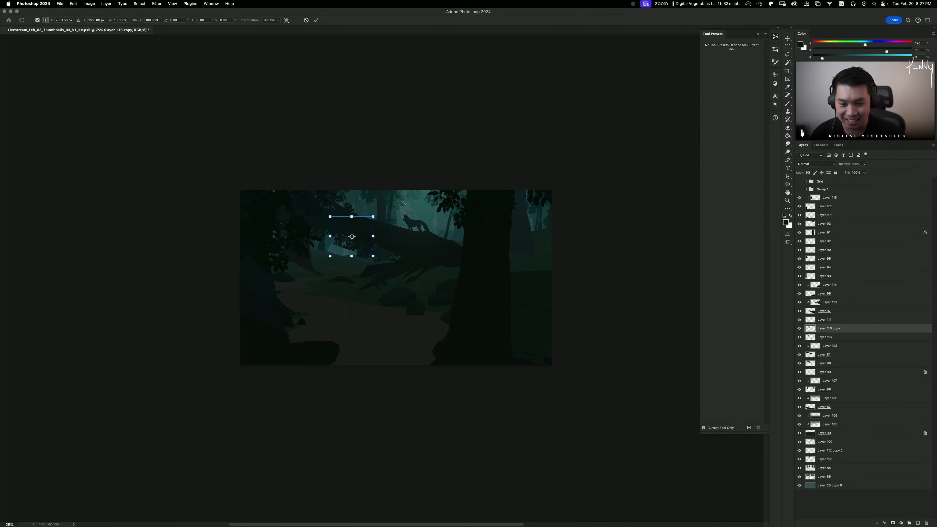
drag(383, 260, 334, 264)
drag(359, 231, 343, 198)
key(Return)
key(b)
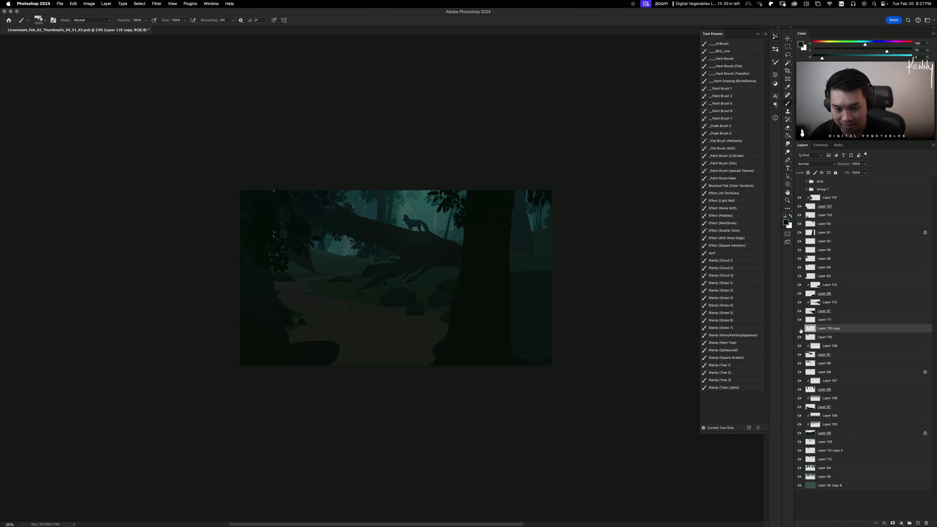
key(super+e)
Step: Darken the merged foliage on Layer 116 slightly by lowering its lightness with Hue/Saturation
key(super+u)
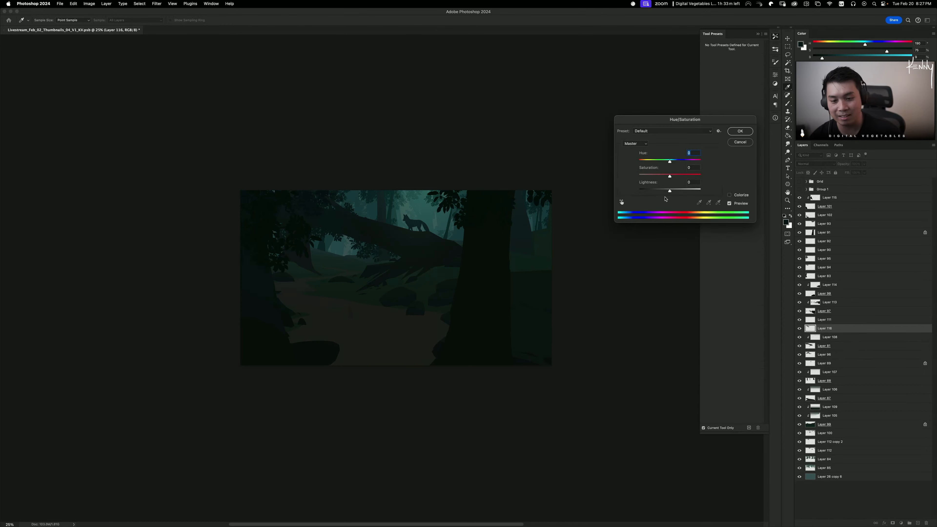
drag(668, 191, 665, 192)
click(739, 132)
key(super+t)
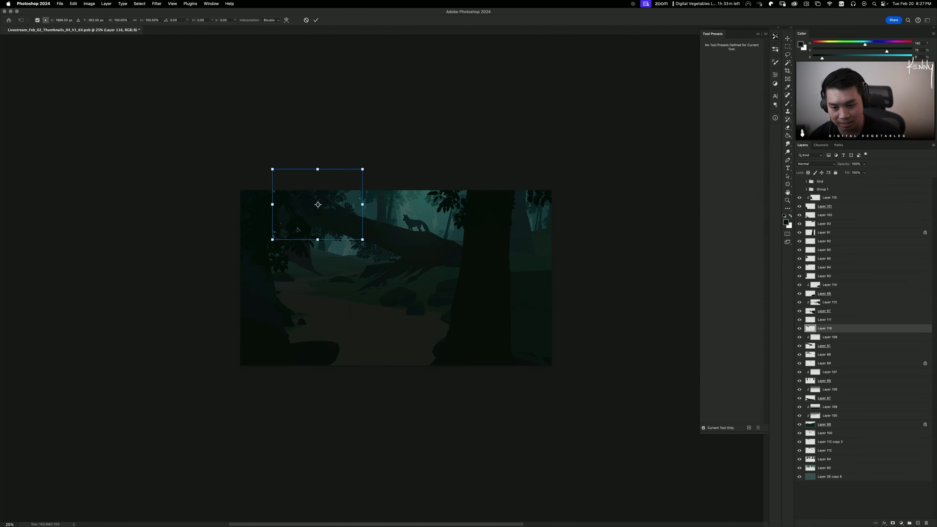
key(b)
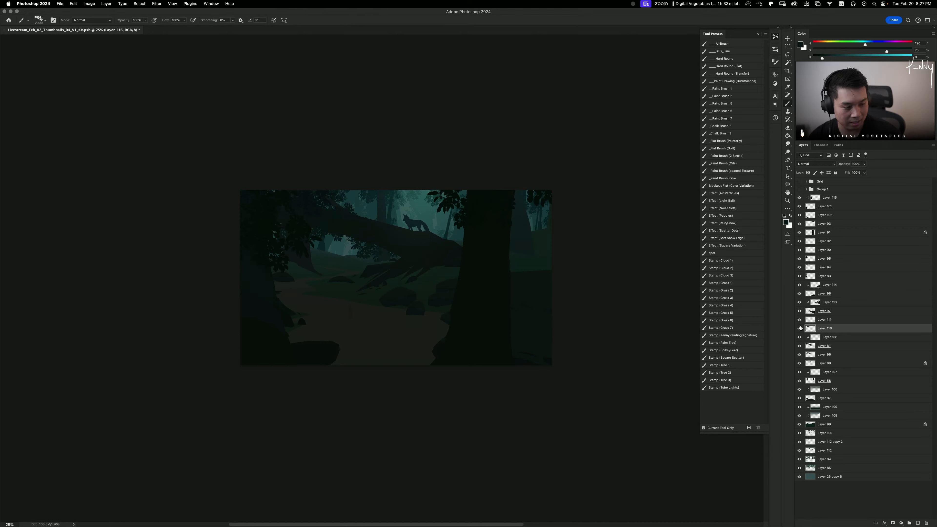
click(800, 346)
click(799, 346)
click(827, 346)
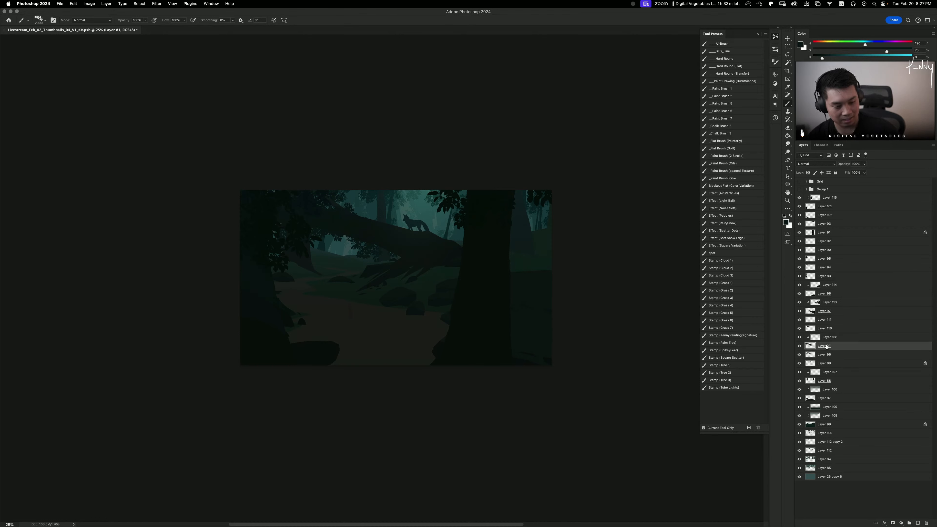
key(super+shift+n)
key(Return)
key(super+z)
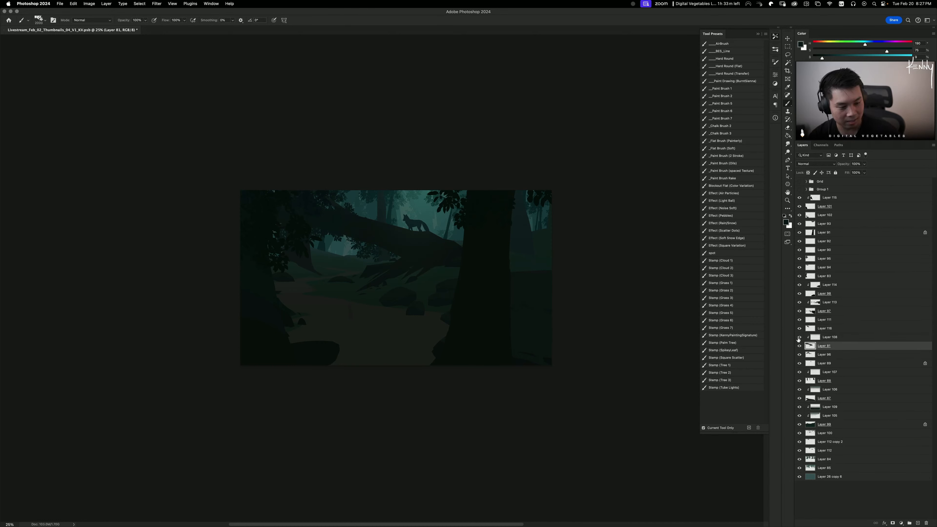
Step: Check what Layer 81 contains by hiding and showing it, and add a new clipped layer directly above it
click(846, 337)
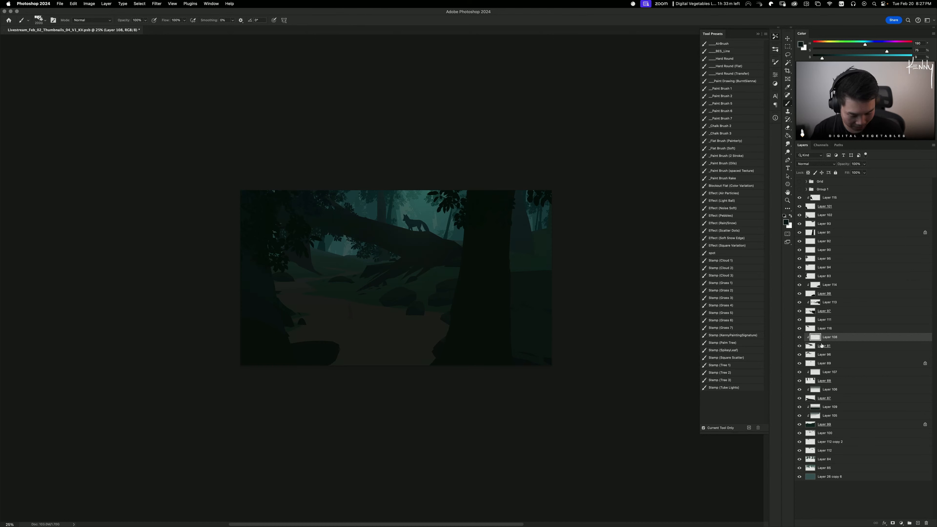
click(799, 346)
click(799, 346)
click(827, 347)
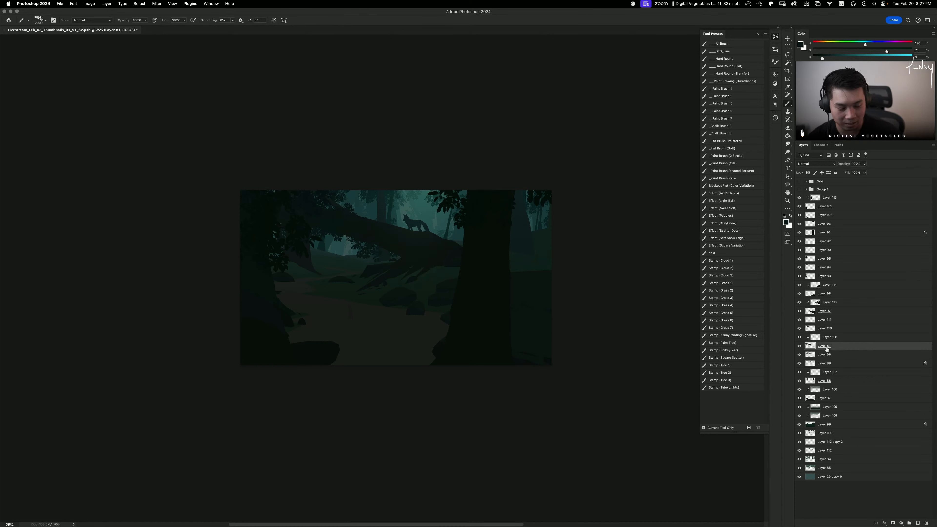
click(800, 347)
click(801, 347)
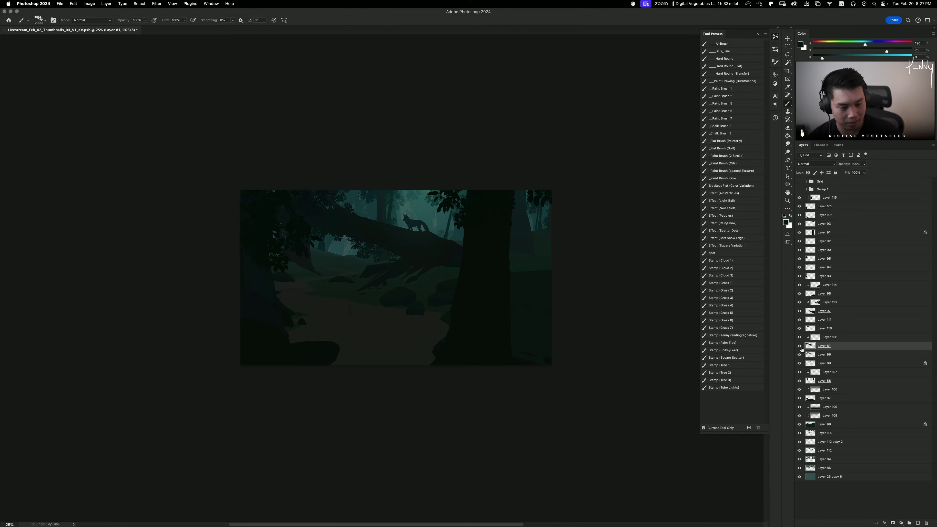
key(super+shift+n)
key(Return)
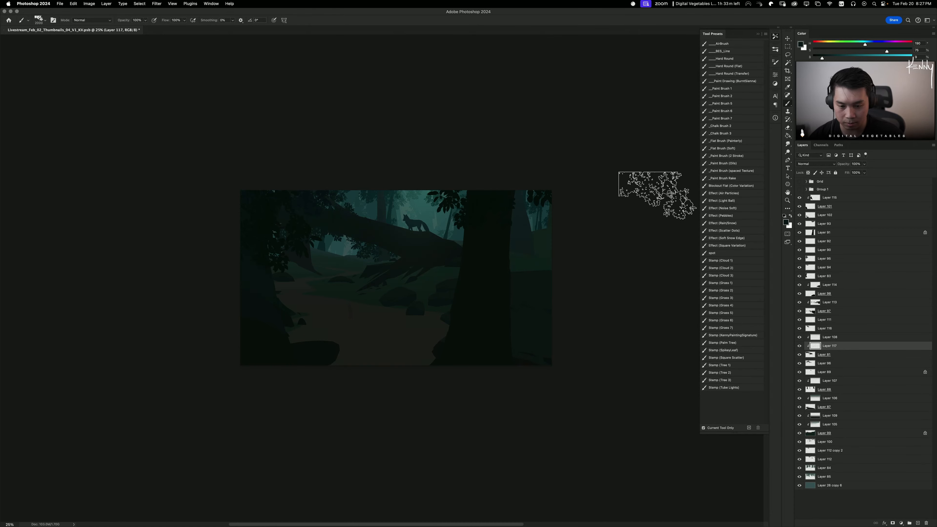
Step: Lasso a slender branch shape running down-left from the underside of the fallen log on Layer 81
click(808, 354)
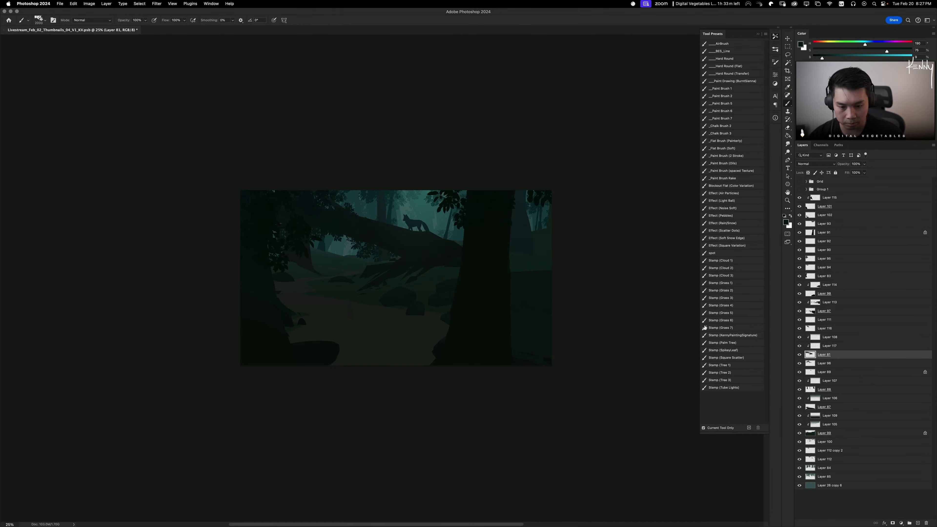
key(l)
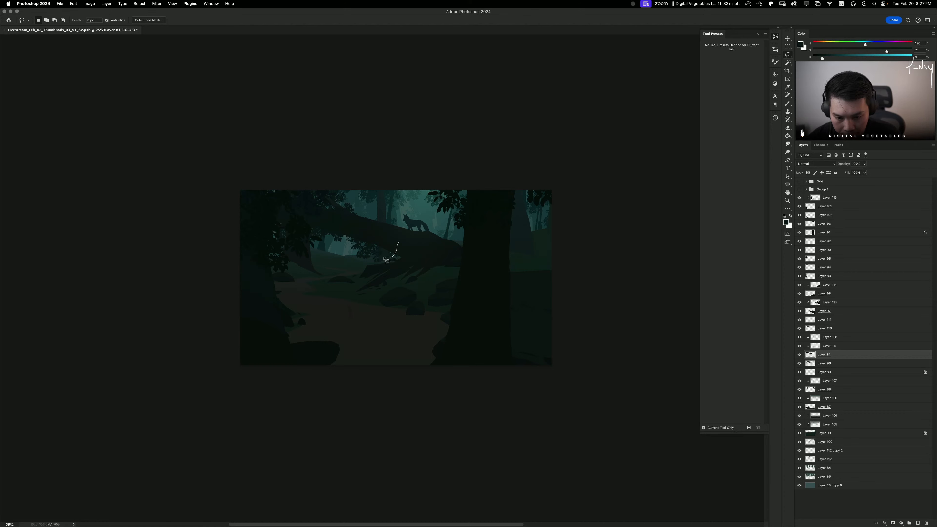
mouse_move(384, 258)
mouse_down()
mouse_move(373, 281)
mouse_move(405, 256)
mouse_up()
key(b)
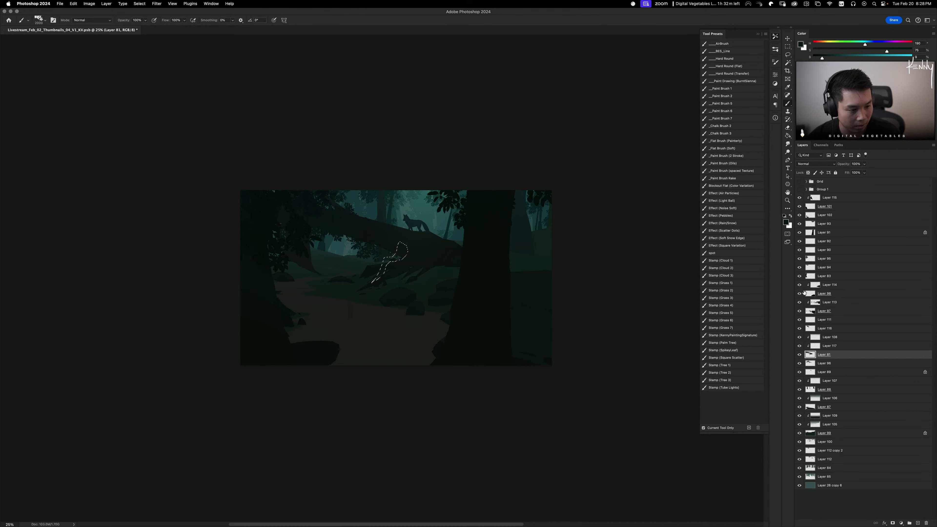
Step: Clear the branch selection and merge Layer 111 down into the foliage on Layer 116
click(802, 319)
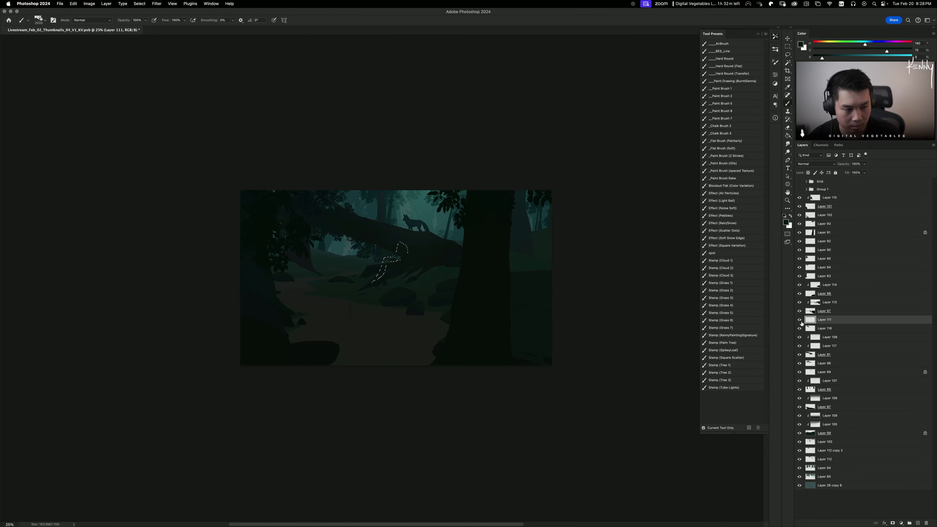
key(F6)
click(405, 170)
key(ctrl+d)
key(b)
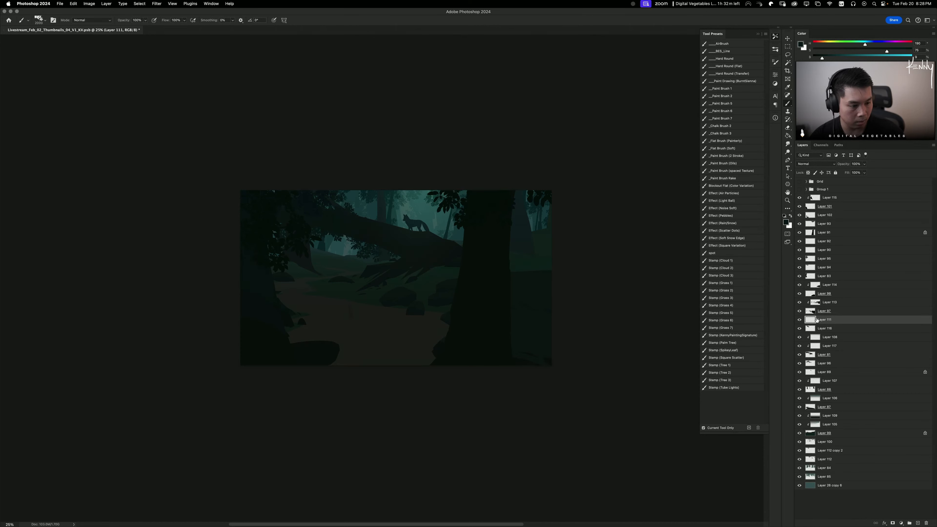
key(ctrl+e)
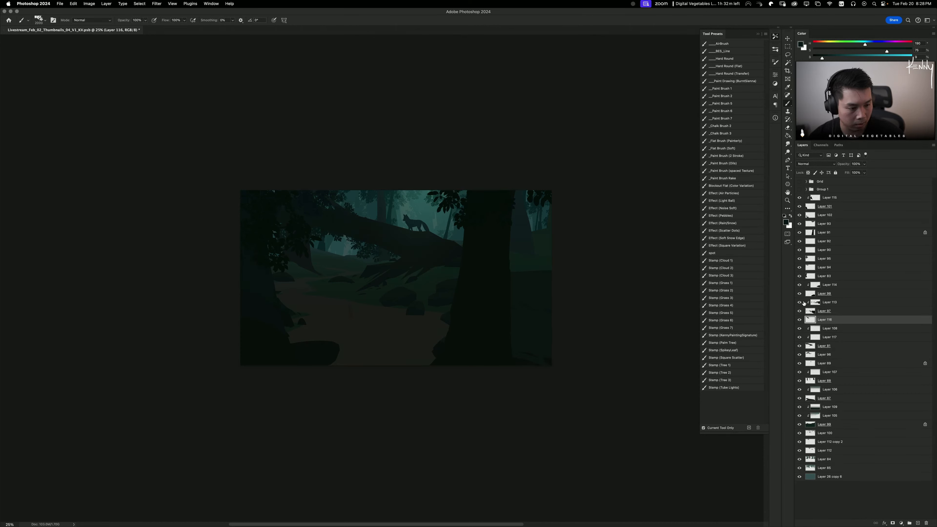
Step: Toggle the visibility of Layer 92 and leave that layer hidden
click(800, 242)
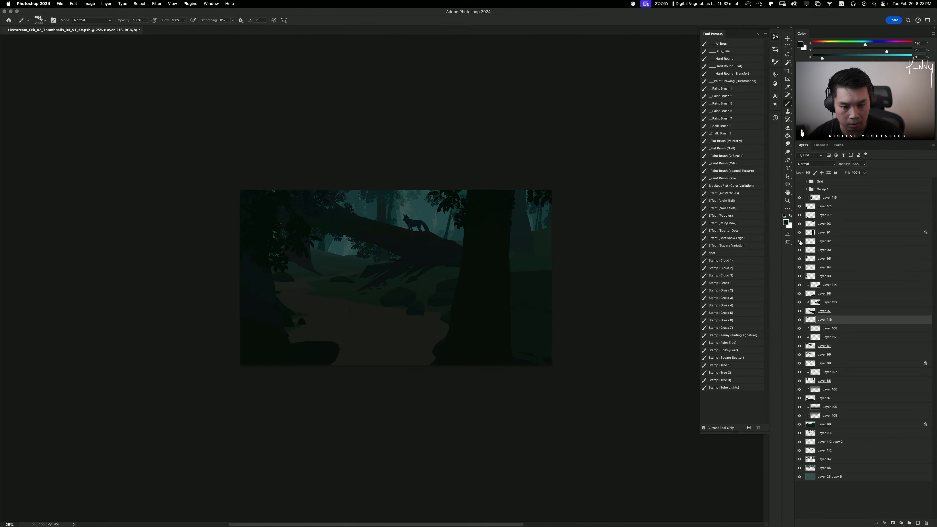
click(799, 242)
click(800, 242)
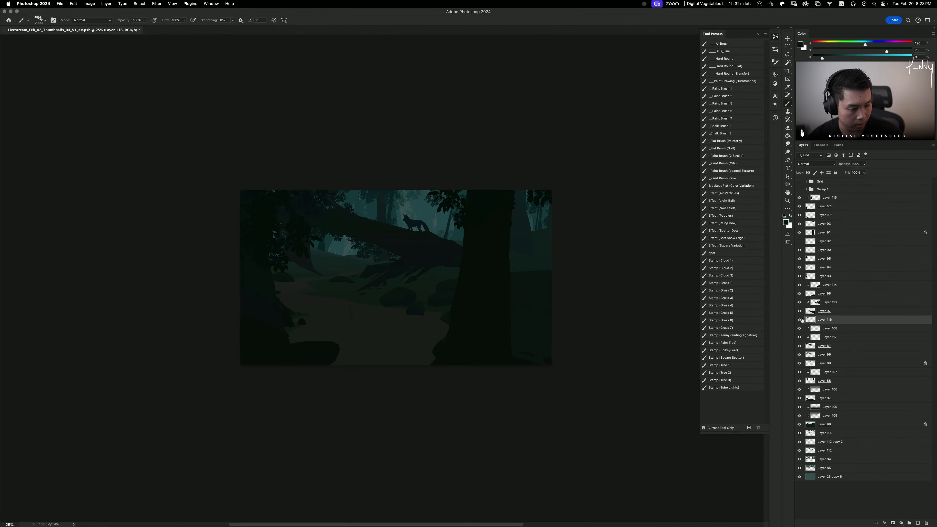
Step: On Layer 81, lasso a small patch on the fallen log's underside and paint it with a colour sampled from the log
click(820, 347)
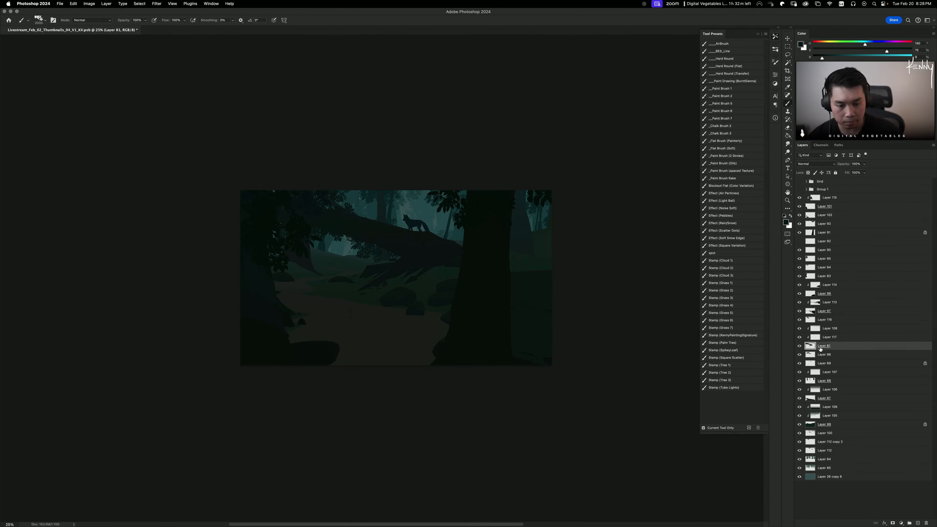
key(l)
mouse_move(400, 242)
mouse_down()
mouse_move(372, 280)
mouse_move(417, 246)
mouse_move(376, 276)
mouse_move(394, 251)
mouse_up()
key(b)
alt+click(410, 253)
key(super+d)
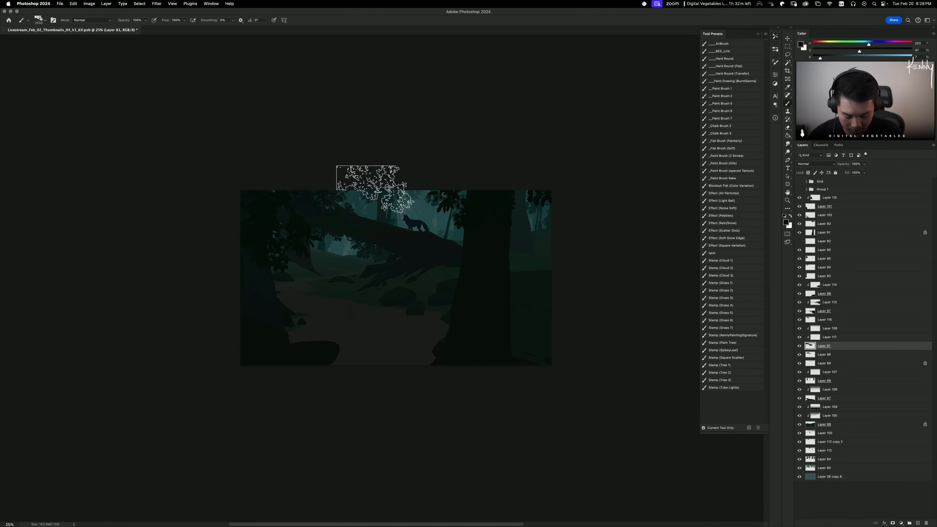
Step: Clear the patch selection, and lasso and paint another small shape along the middle of the log's underside
key(l)
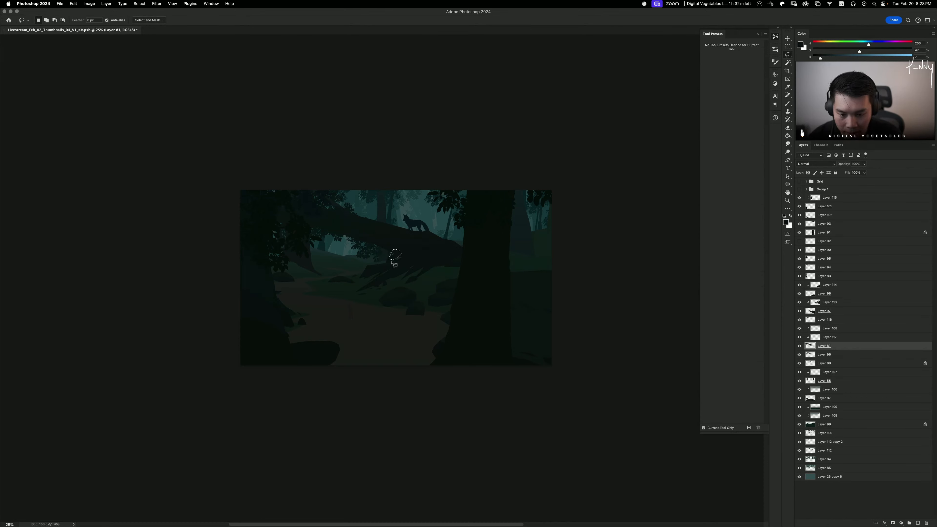
key(b)
key(super+d)
key(l)
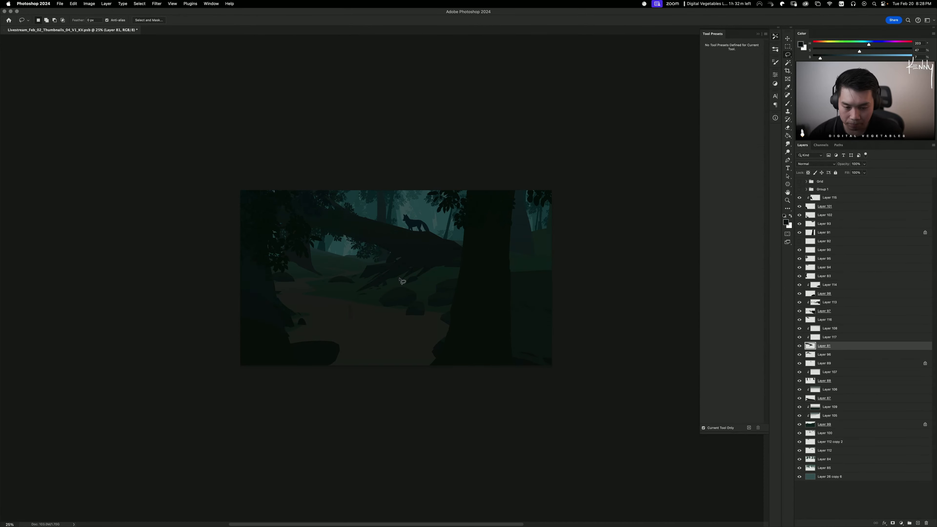
mouse_move(389, 260)
mouse_down()
mouse_move(373, 270)
mouse_move(390, 262)
mouse_move(374, 270)
mouse_move(395, 259)
mouse_up()
key(b)
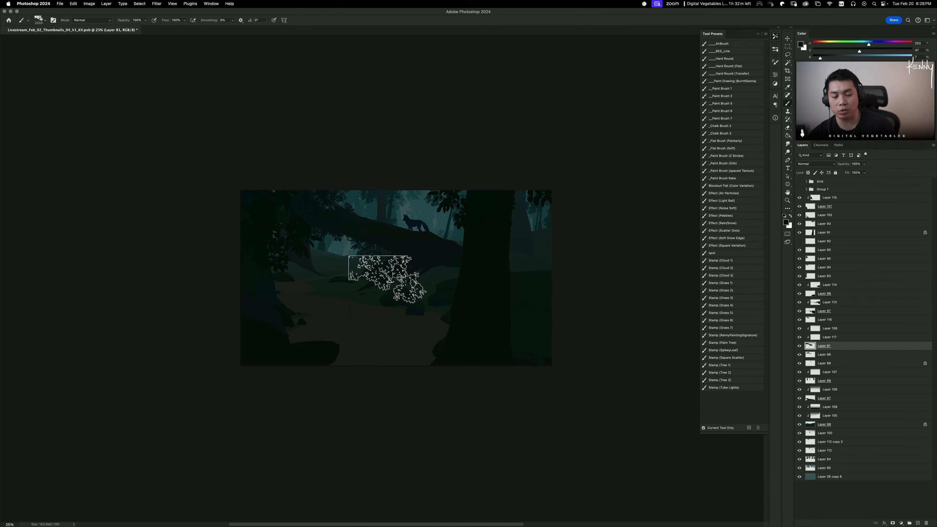
Step: Lasso and paint a slender branch under the log's right half, and check Layer 81 by hiding and showing it
key(l)
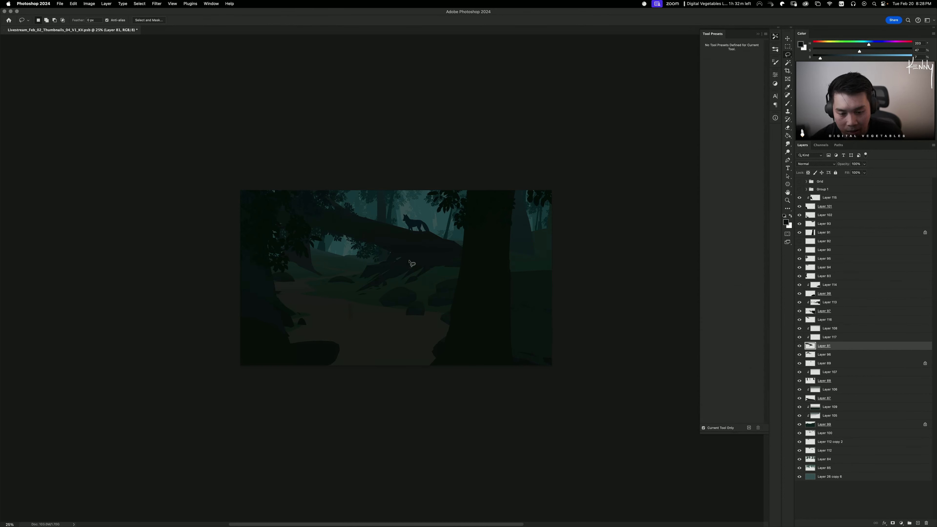
key(e)
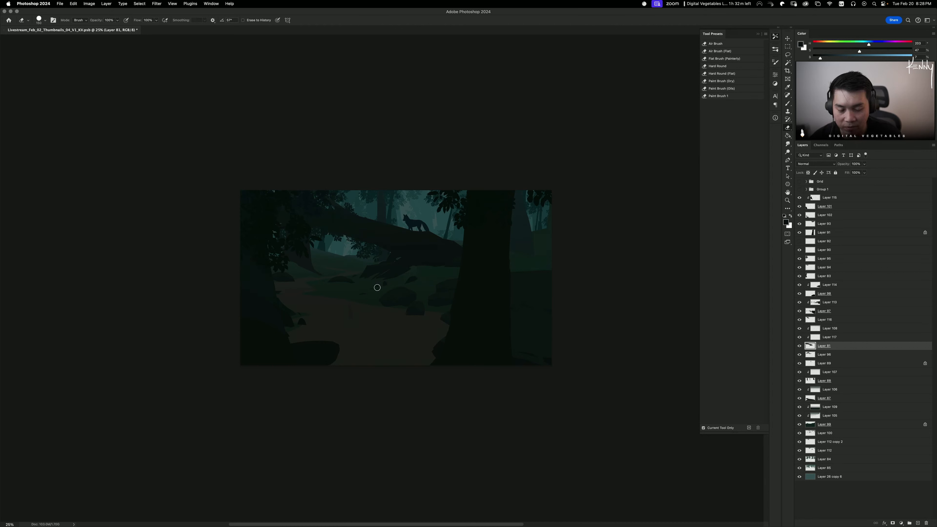
key(l)
mouse_move(428, 262)
mouse_down()
mouse_move(400, 283)
mouse_move(437, 262)
mouse_up()
key(b)
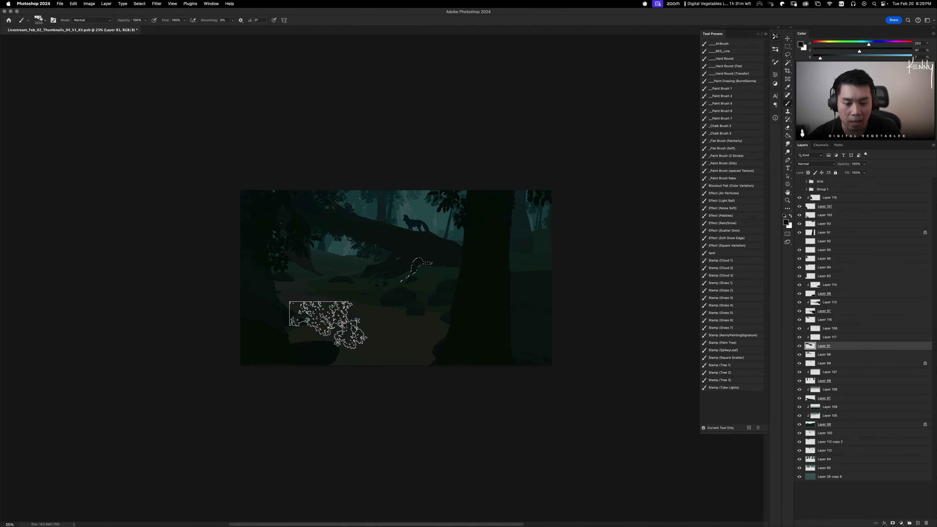
key(e)
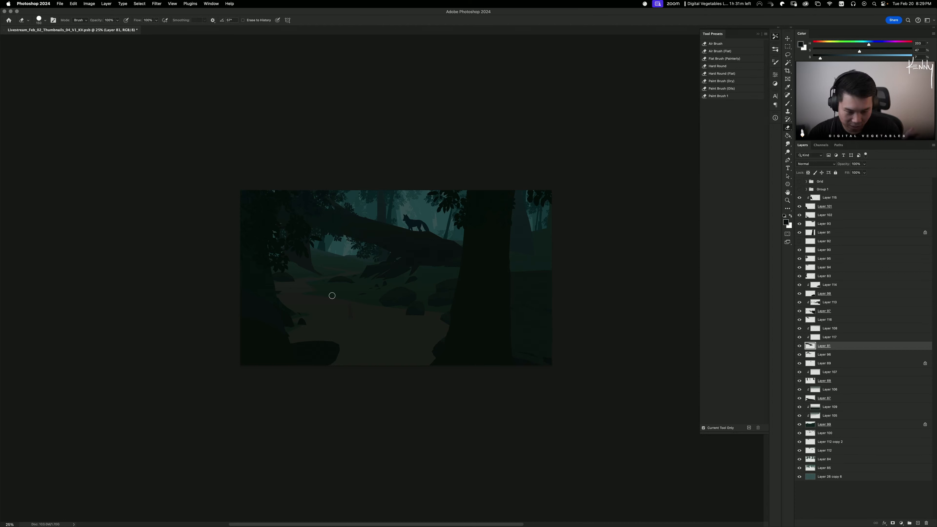
click(800, 347)
click(800, 347)
Step: Try reshaping the log's right half with two lasso selections and undo both attempts
key(l)
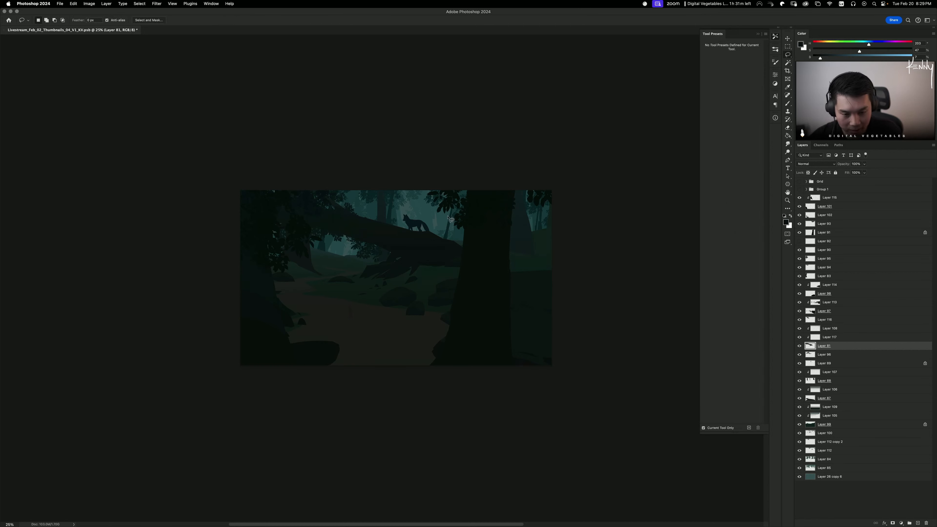
mouse_move(432, 242)
mouse_down()
mouse_move(465, 236)
mouse_move(485, 248)
mouse_up()
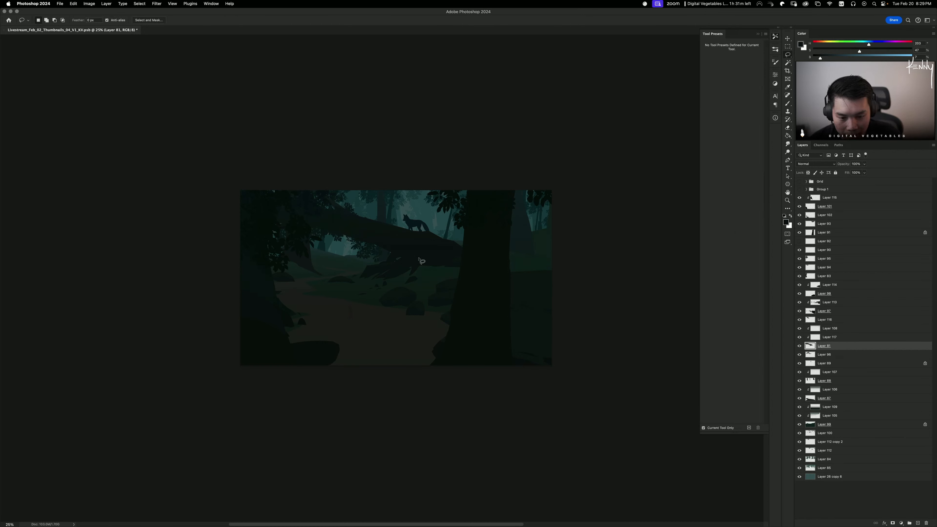
mouse_move(418, 258)
mouse_down()
mouse_move(458, 270)
mouse_move(424, 257)
mouse_move(445, 277)
mouse_move(451, 261)
mouse_move(428, 254)
mouse_move(449, 274)
mouse_move(442, 259)
mouse_move(408, 243)
mouse_up()
key(super+z)
key(super+z)
key(b)
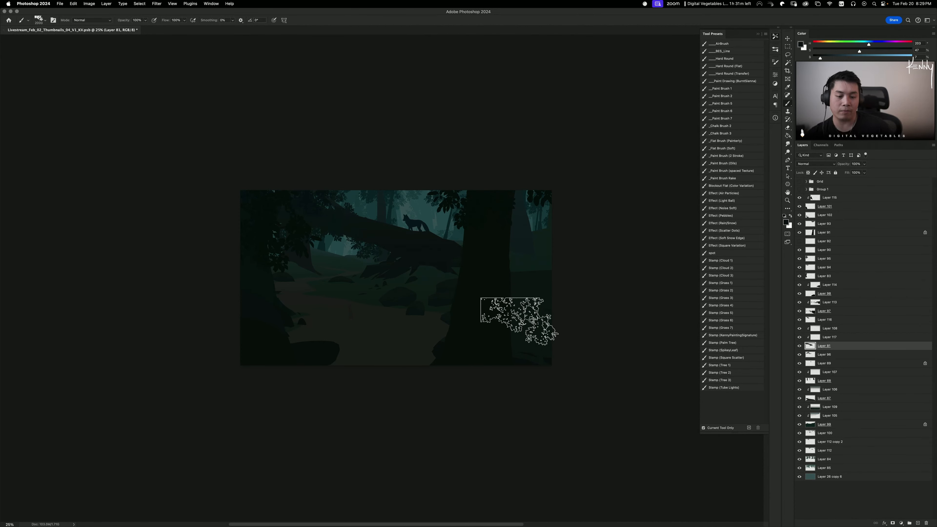
key(e)
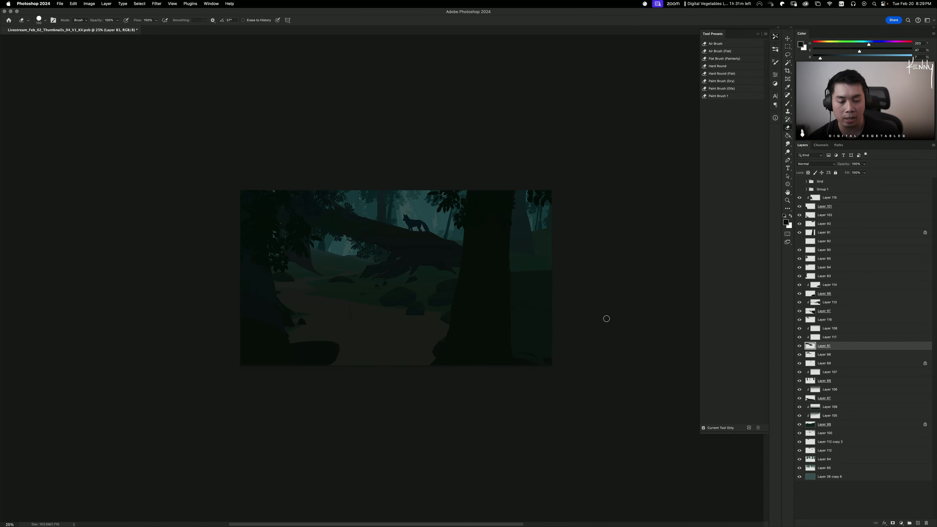
Step: Compare the painting with Layer 81 hidden and shown, and undo clipping it to the layer below
click(800, 346)
click(800, 346)
key(alt+super+g)
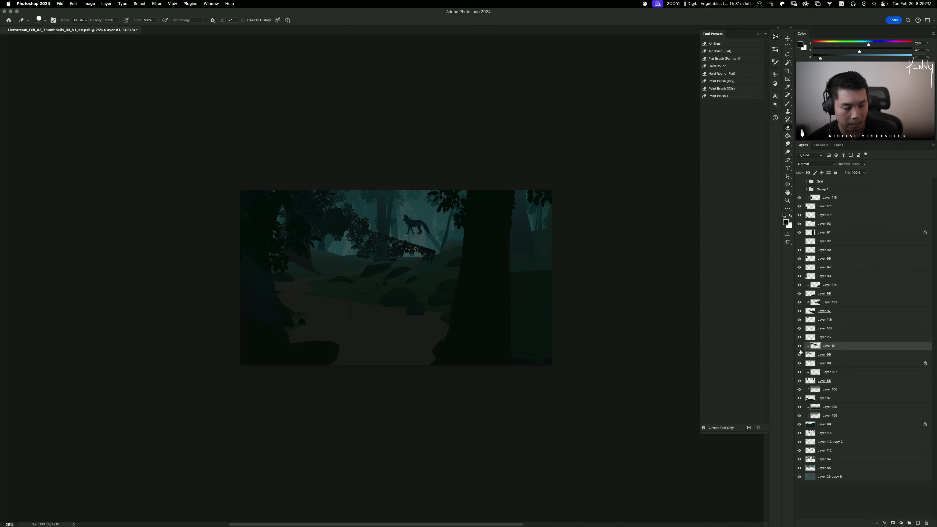
key(super+z)
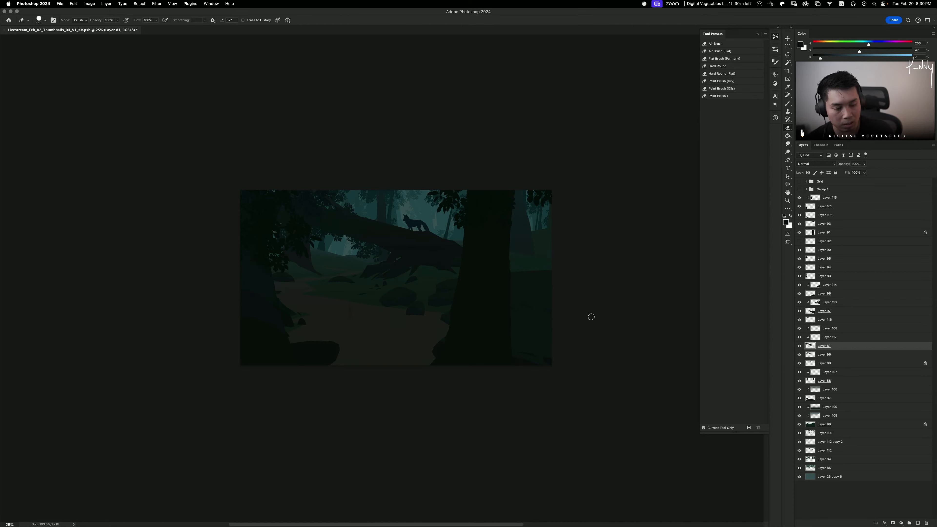
click(799, 346)
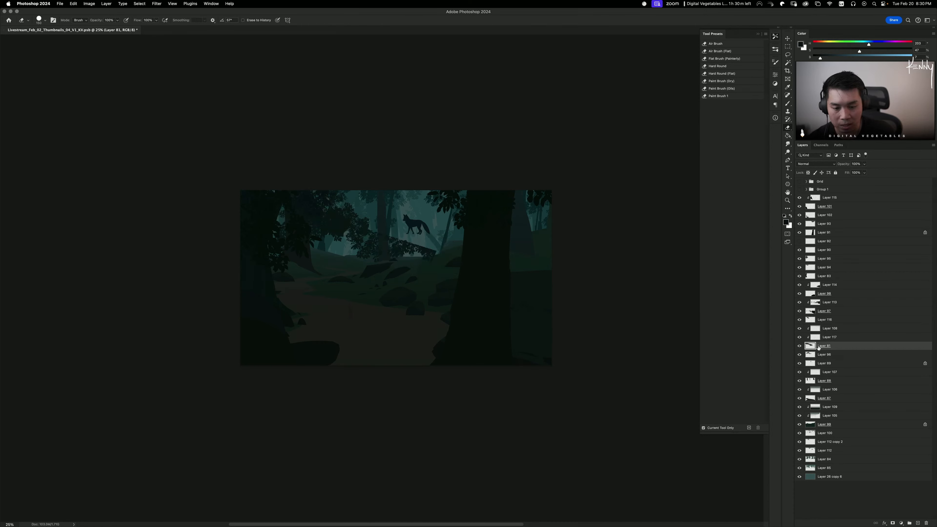
click(800, 345)
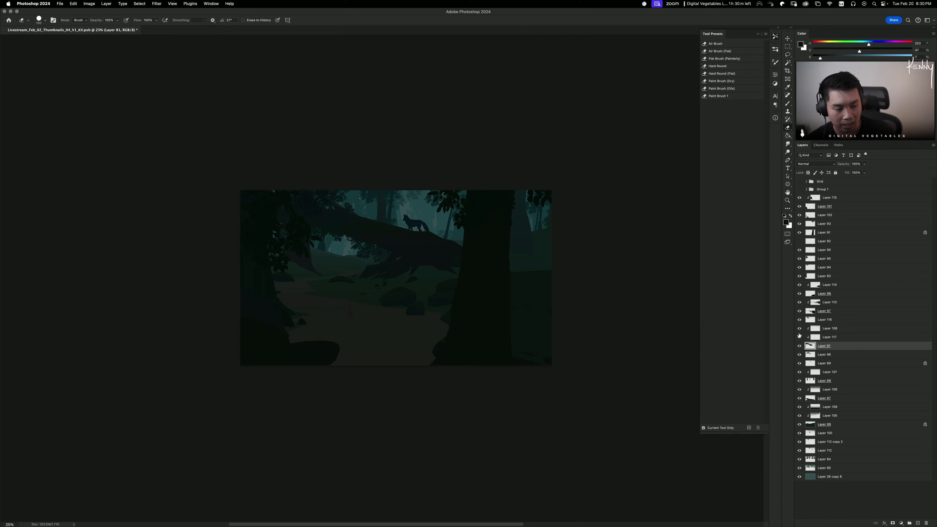
Step: Select Layer 97 and check what it contains by hiding and showing it
click(800, 312)
click(799, 312)
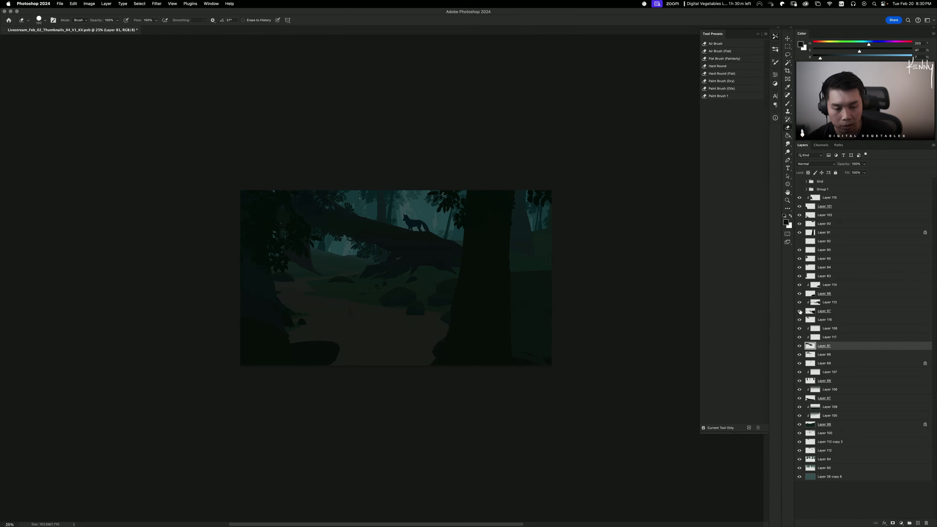
click(818, 313)
click(800, 312)
click(800, 311)
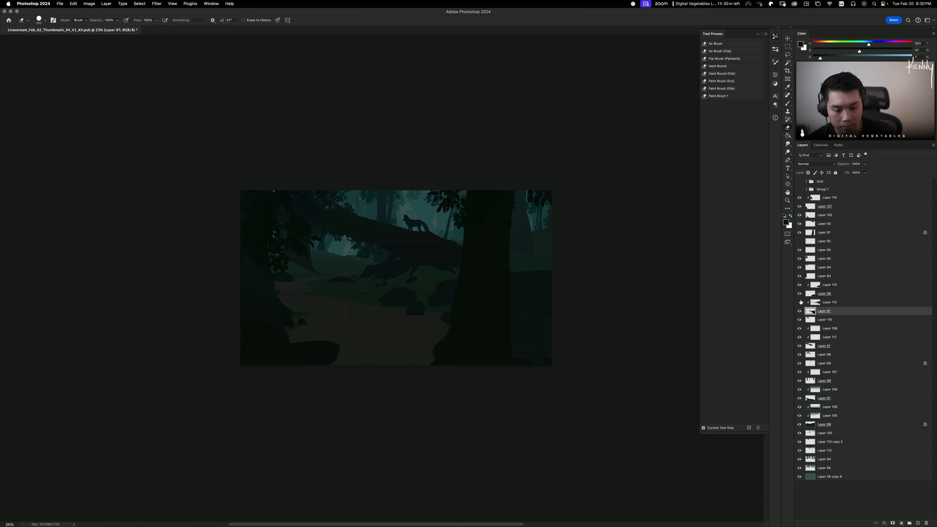
Step: Add a new layer directly above Layer 113 and choose the Stamp (Tree 1) brush preset
click(833, 304)
key(super+shift+alt+n)
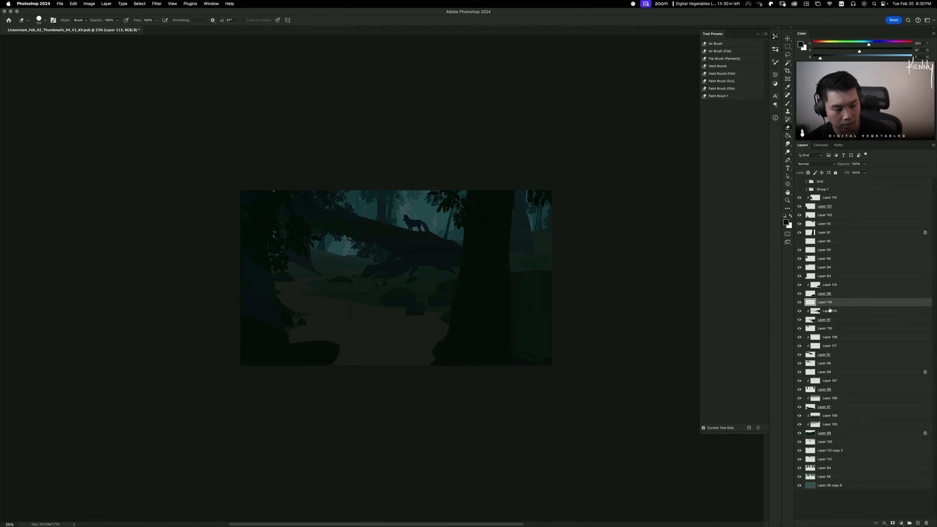
key(b)
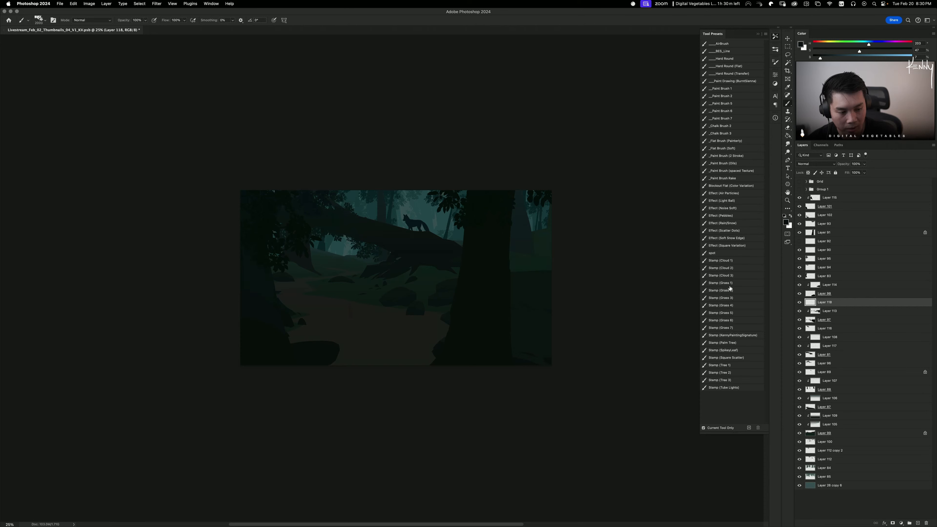
click(730, 276)
click(732, 344)
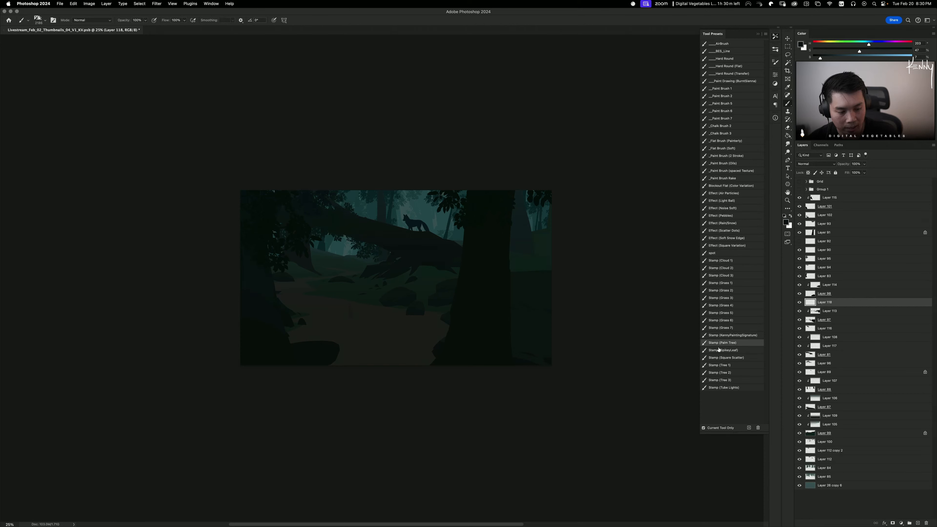
click(725, 365)
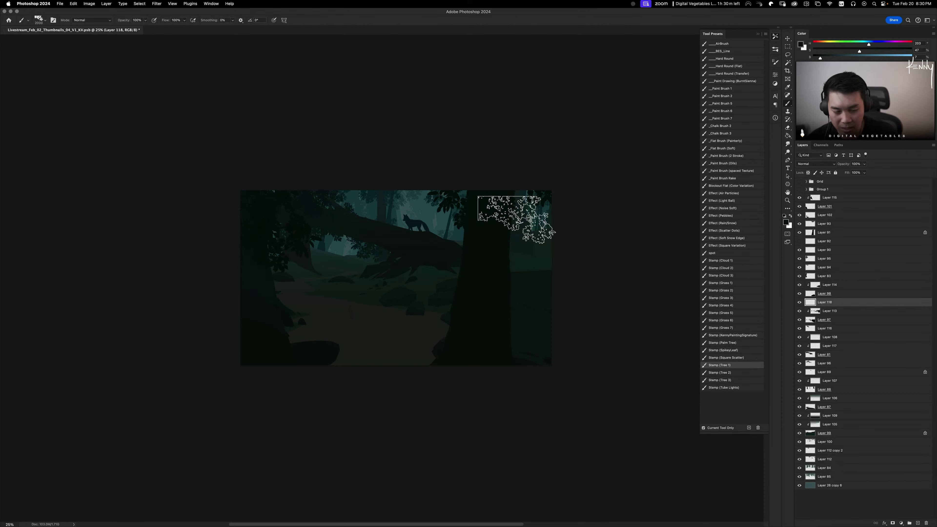
Step: Sample the dark green from the upper-right area, enlarge the brush greatly, and stamp one foliage cluster over the painting's centre
alt+click(535, 200)
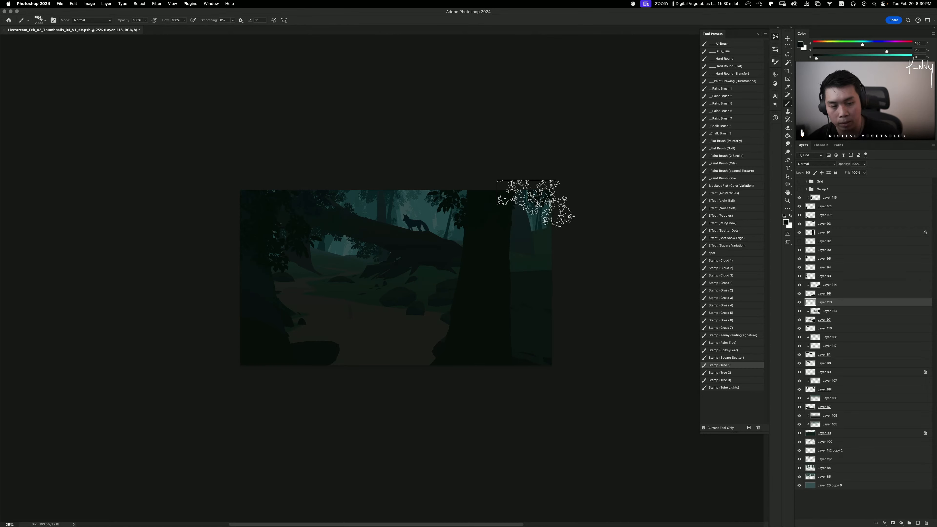
key(bracketright)
key(bracketright)
key(bracketright)
key(bracketright)
key(bracketright)
key(bracketright)
key(bracketright)
key(bracketright)
key(bracketright)
key(bracketright)
key(bracketright)
key(bracketright)
key(bracketright)
key(bracketright)
key(bracketright)
key(bracketright)
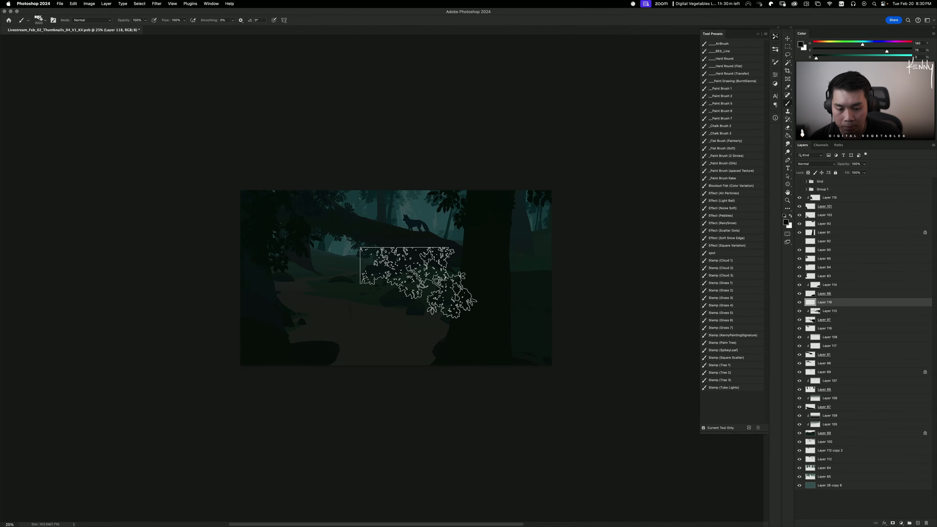
key(bracketright)
key(bracketright)
key(bracketright)
key(bracketright)
key(bracketright)
key(bracketright)
key(bracketright)
key(bracketright)
key(bracketright)
key(bracketright)
key(bracketright)
key(bracketright)
key(bracketright)
key(bracketright)
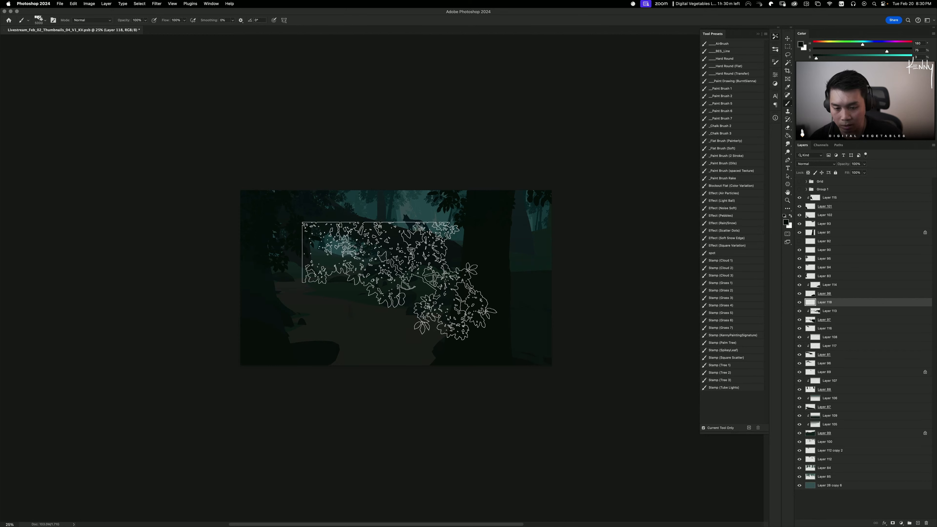
click(399, 281)
Step: Flip the stamped foliage horizontally, scale it down to about half, and move it behind the large right-hand trunk
key(super+t)
mouse_move(500, 292)
mouse_down()
mouse_move(452, 348)
mouse_move(297, 300)
mouse_up()
drag(423, 306, 563, 319)
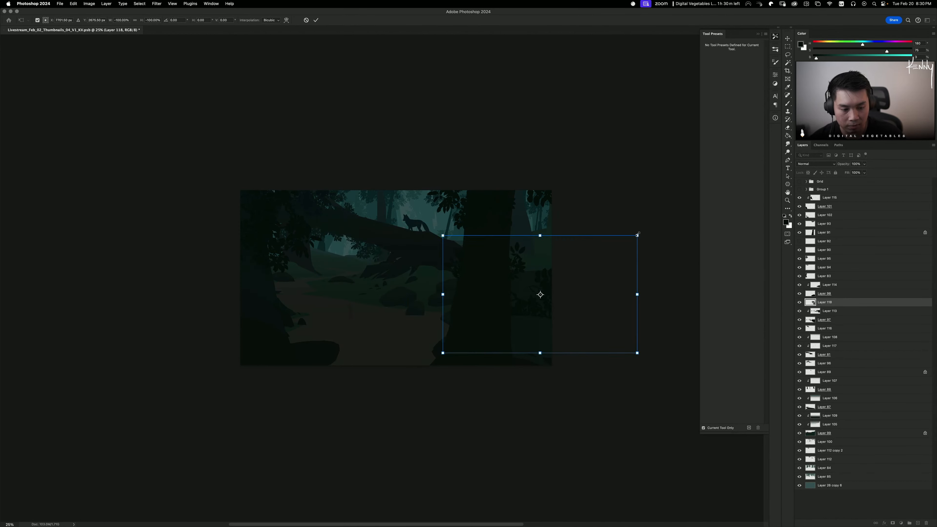
drag(637, 234, 592, 261)
mouse_move(543, 283)
mouse_down()
mouse_move(484, 293)
mouse_move(501, 306)
mouse_move(488, 308)
mouse_up()
key(b)
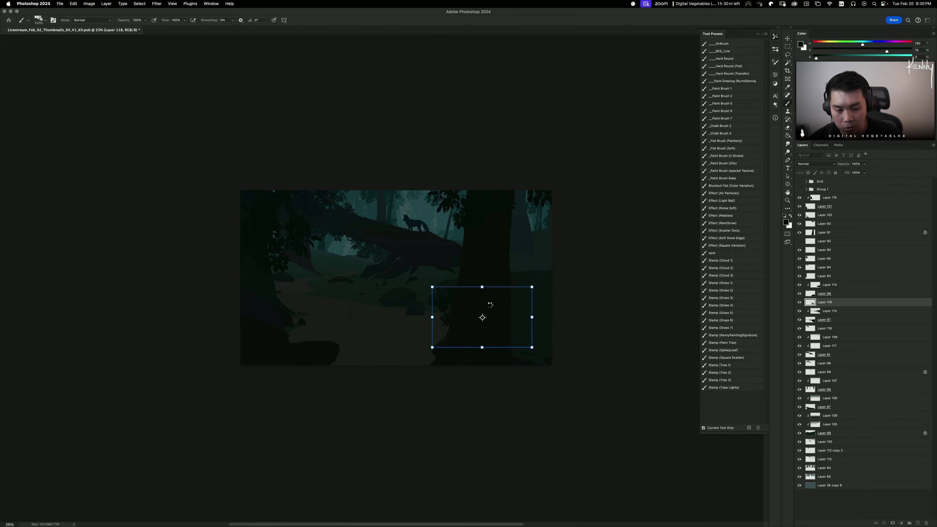
Step: Rotate the foliage by 105° and place it hanging from the painting's upper-right edge beside the large trunk
key(t)
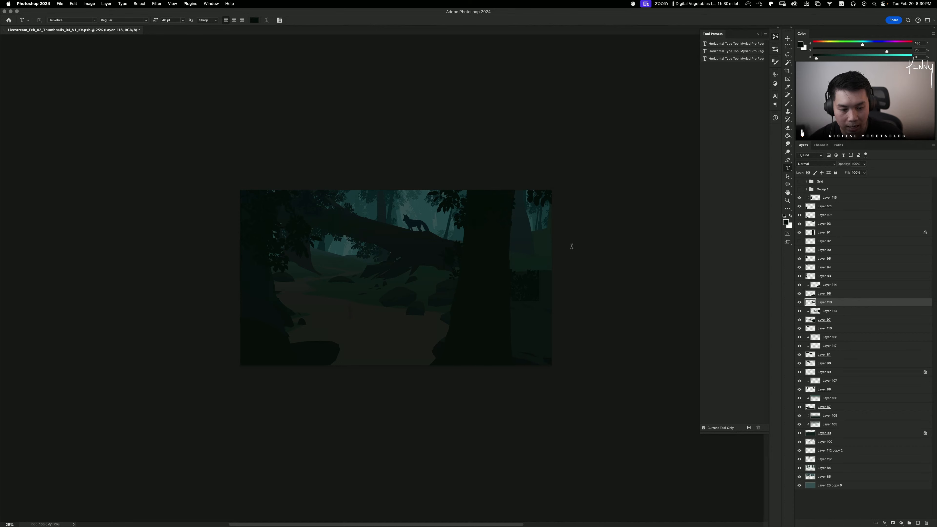
click(572, 246)
click(291, 20)
key(ctrl+t)
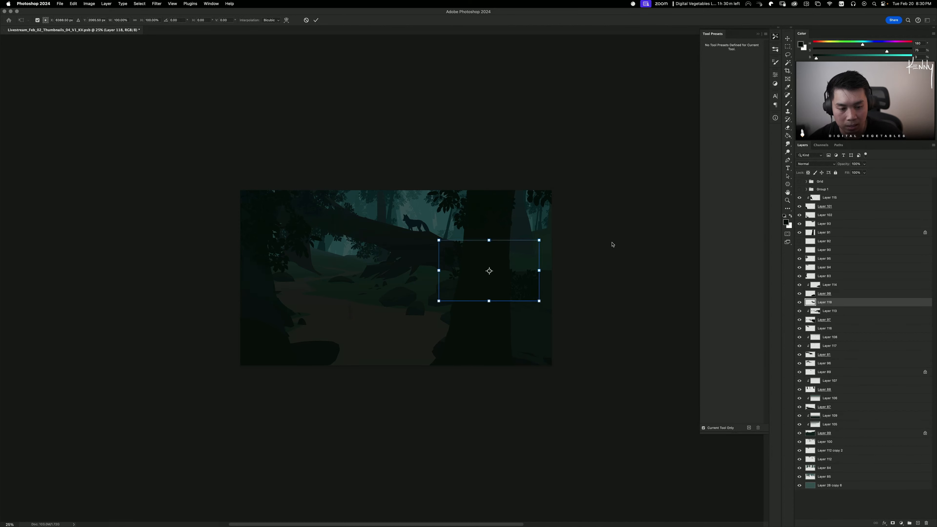
mouse_move(542, 263)
mouse_down()
mouse_move(517, 317)
mouse_move(499, 320)
mouse_move(542, 262)
mouse_up()
drag(547, 192, 571, 223)
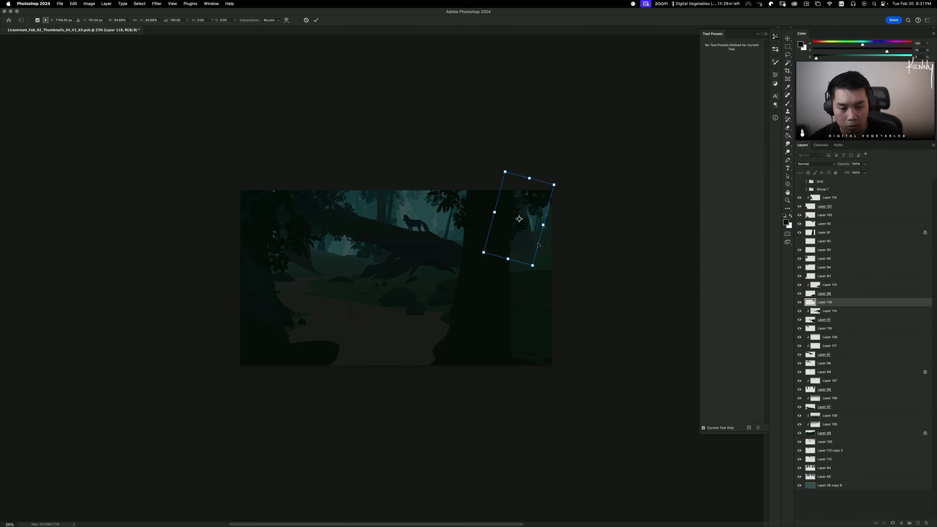
mouse_move(534, 266)
mouse_down()
mouse_move(552, 278)
mouse_move(547, 251)
mouse_move(539, 254)
mouse_up()
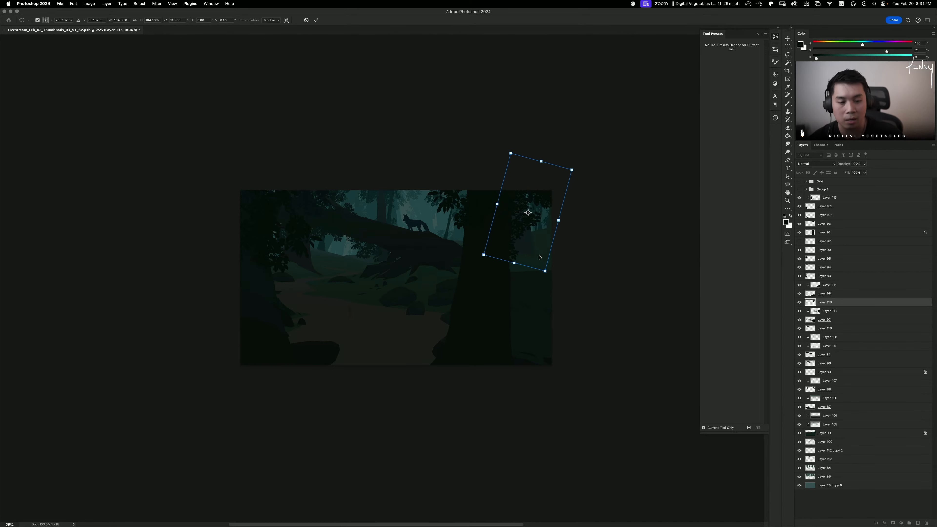
key(t)
key(b)
Step: Choose the Hard Round (Flat) brush preset, reduce its size slightly and sample the dark green from the large right-hand trunk
key(e)
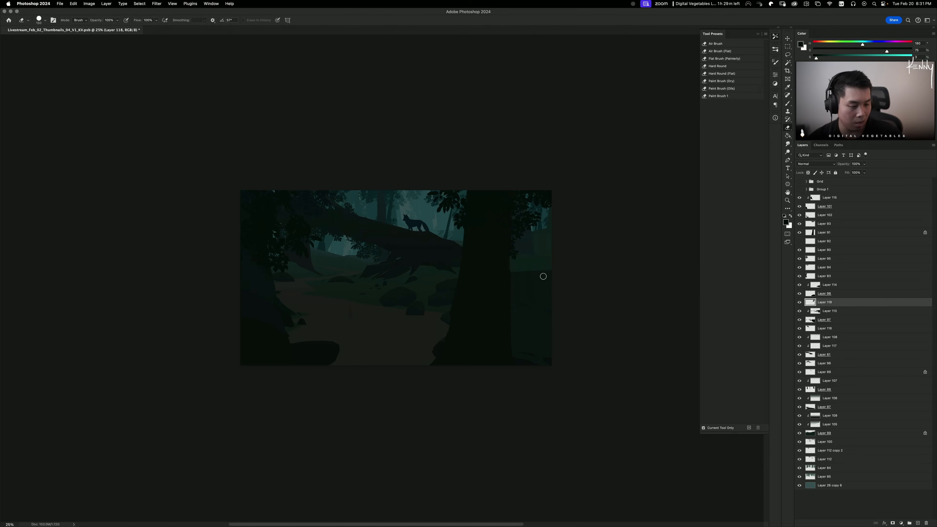
key(b)
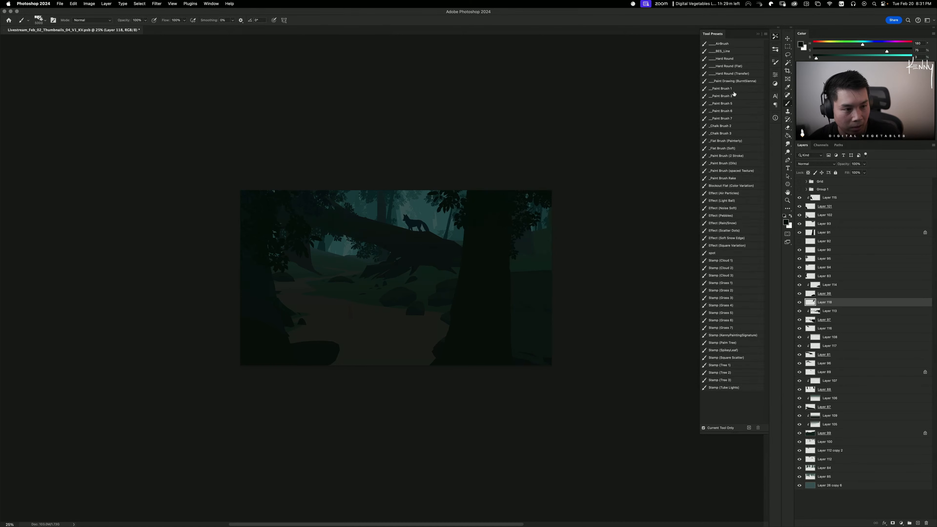
click(749, 74)
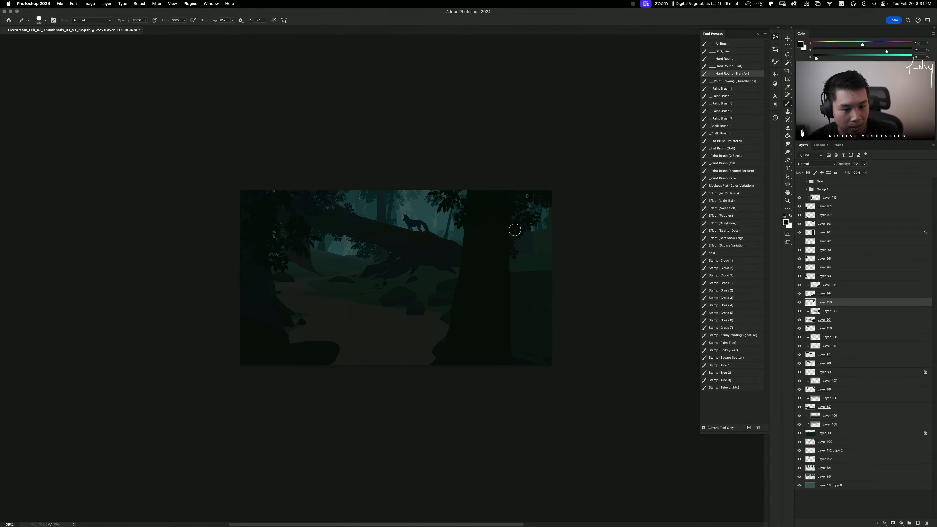
click(743, 66)
key(bracketleft)
key(bracketleft)
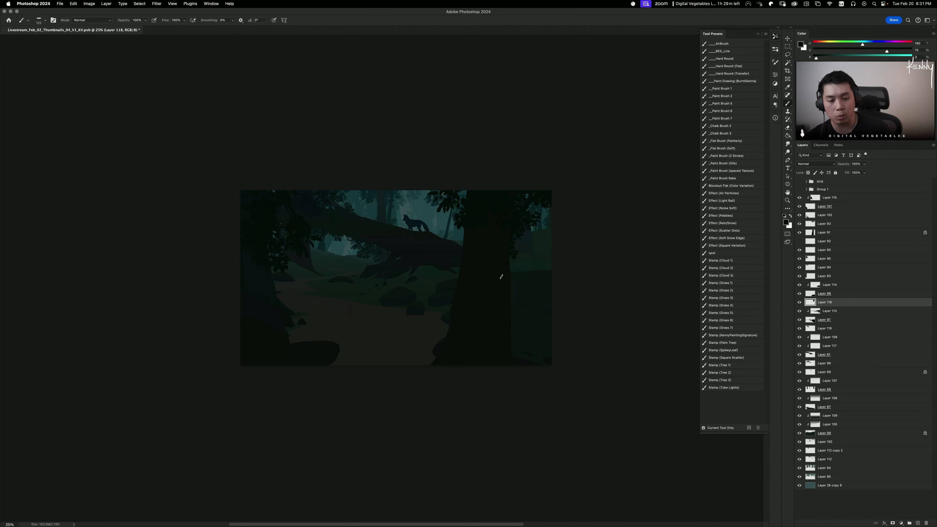
alt+click(500, 239)
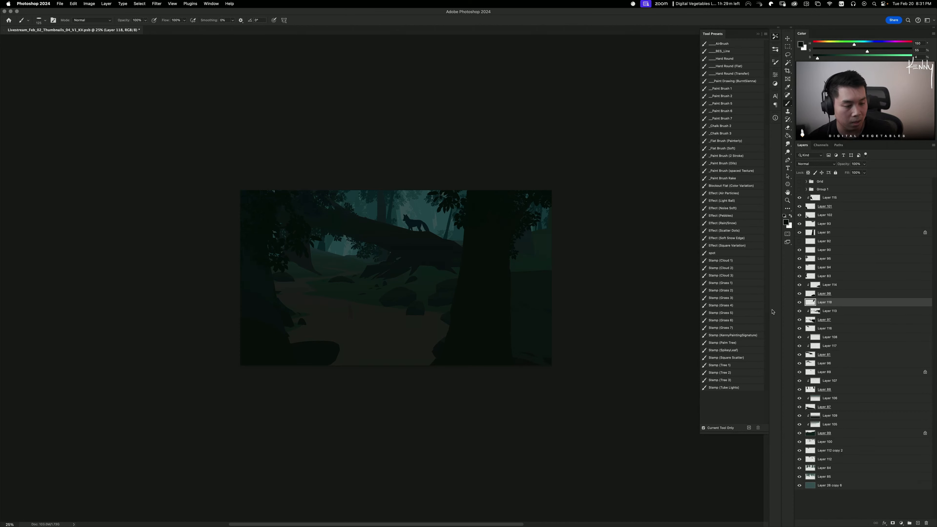
Step: Move the right-hand foliage layer, Layer 118, directly beneath Layer 91, using layer visibility to check what the foliage and trunk layers contain
click(800, 303)
click(800, 303)
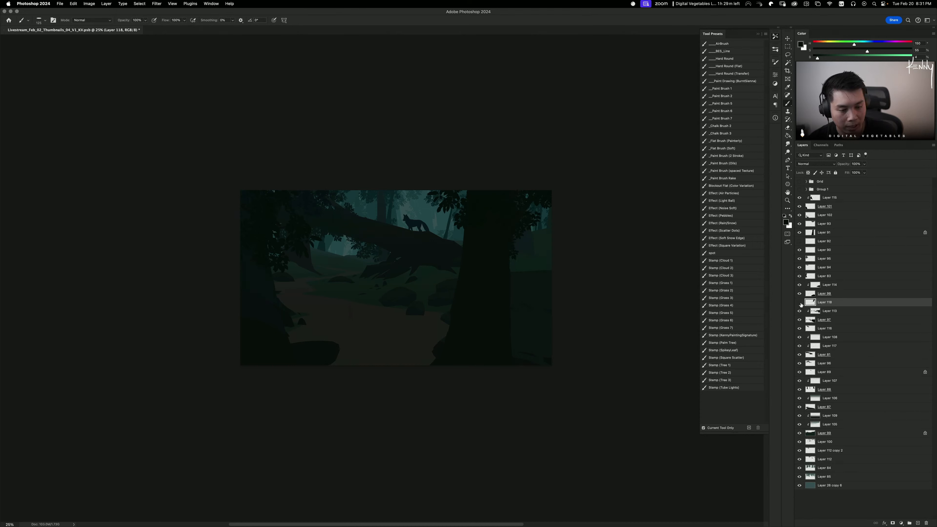
click(800, 303)
click(800, 303)
click(800, 328)
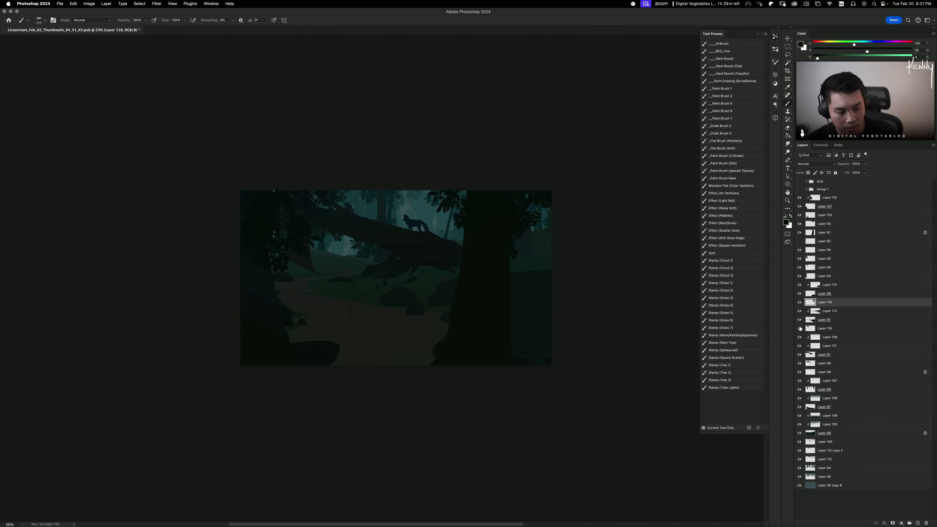
click(800, 328)
drag(821, 303, 814, 242)
click(799, 232)
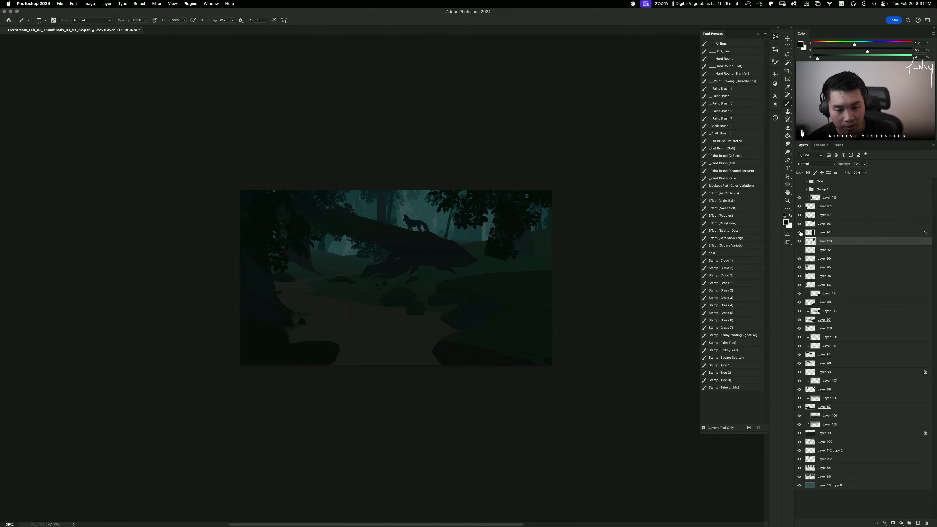
click(799, 232)
click(819, 236)
click(819, 240)
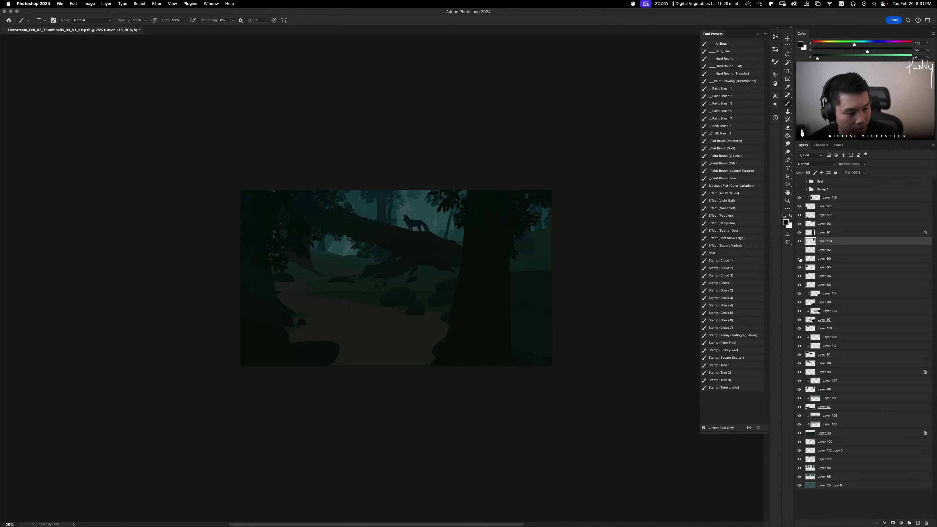
Step: Identify Layer 83 by toggling visibility and lower its saturation to -41 with Hue/Saturation, comparing the painting with and without it
click(800, 207)
click(800, 206)
click(800, 285)
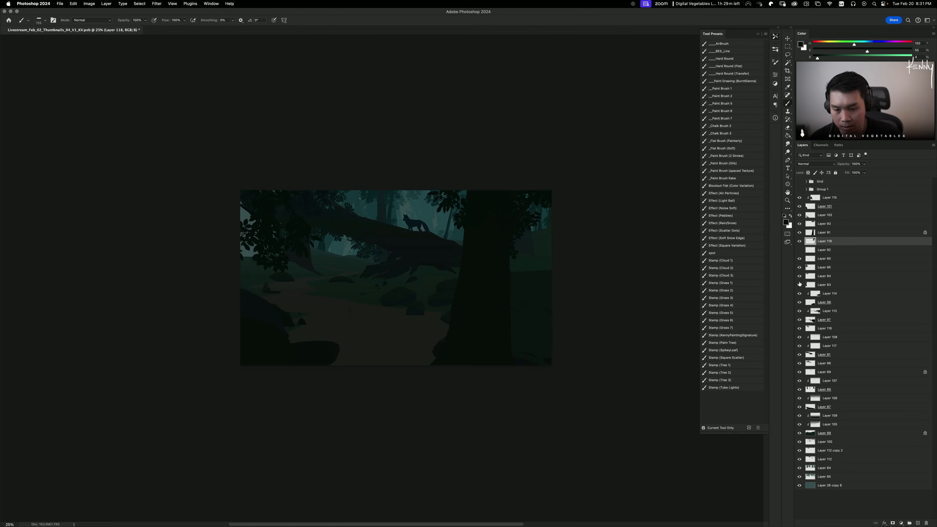
click(799, 285)
click(824, 284)
key(ctrl+u)
drag(663, 179, 657, 178)
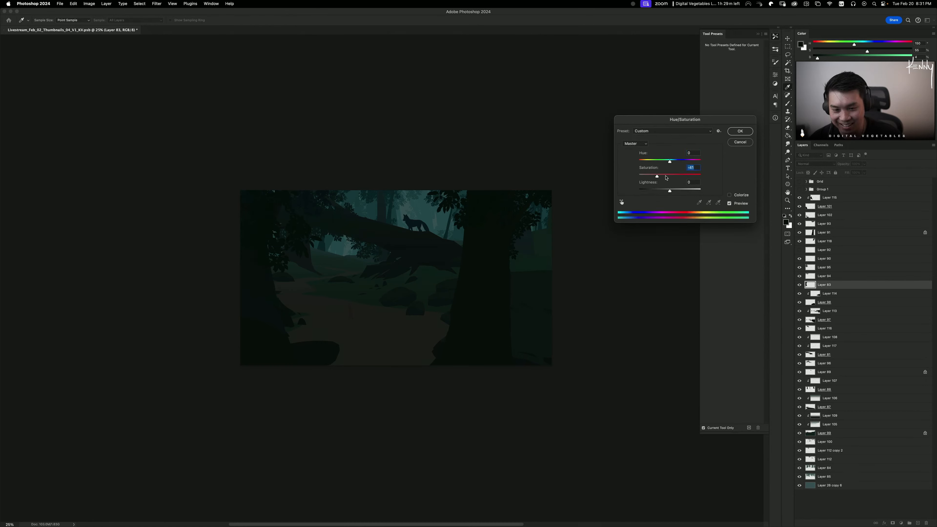
click(749, 133)
key(b)
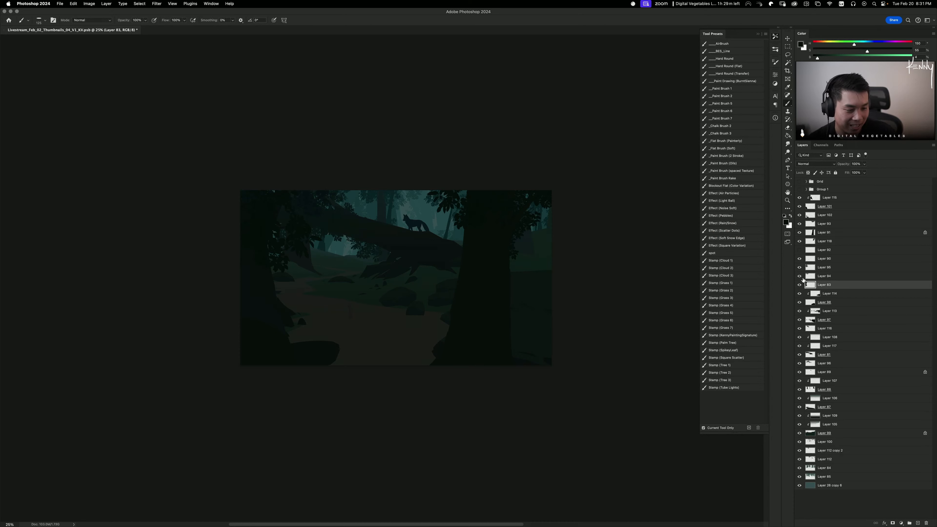
click(800, 285)
click(799, 284)
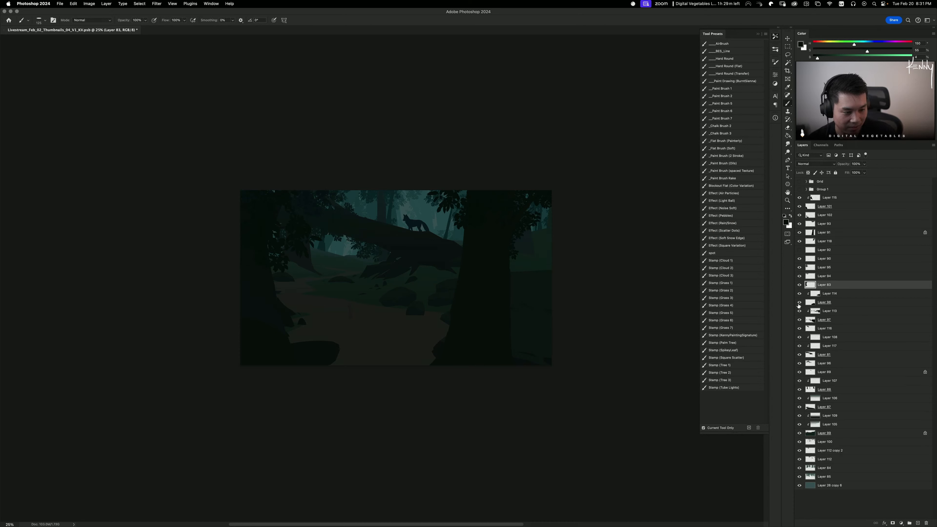
Step: Identify Layer 114 on the lower-right ground and warp its shape outward toward the painting's right edge
click(799, 302)
click(799, 303)
click(799, 303)
click(800, 302)
click(800, 294)
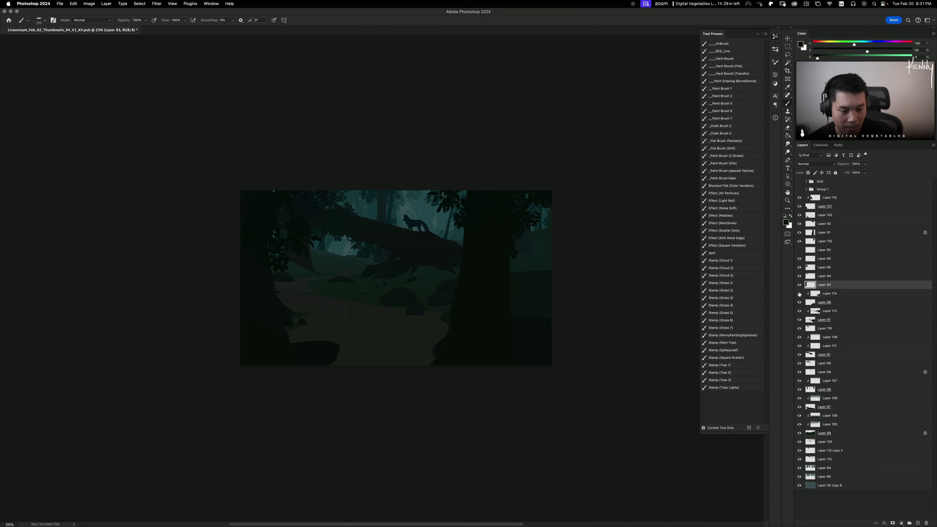
click(832, 295)
key(ctrl+t)
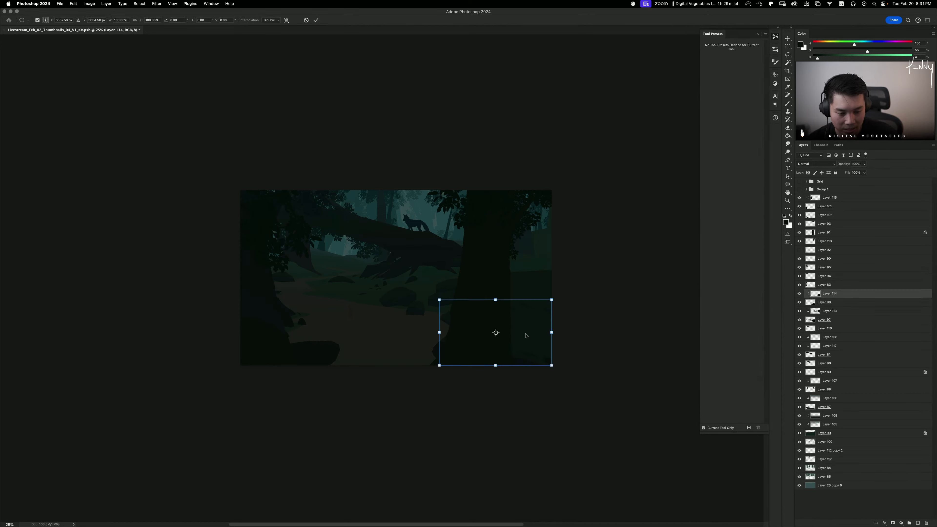
right_click(539, 328)
click(550, 377)
drag(524, 343, 549, 346)
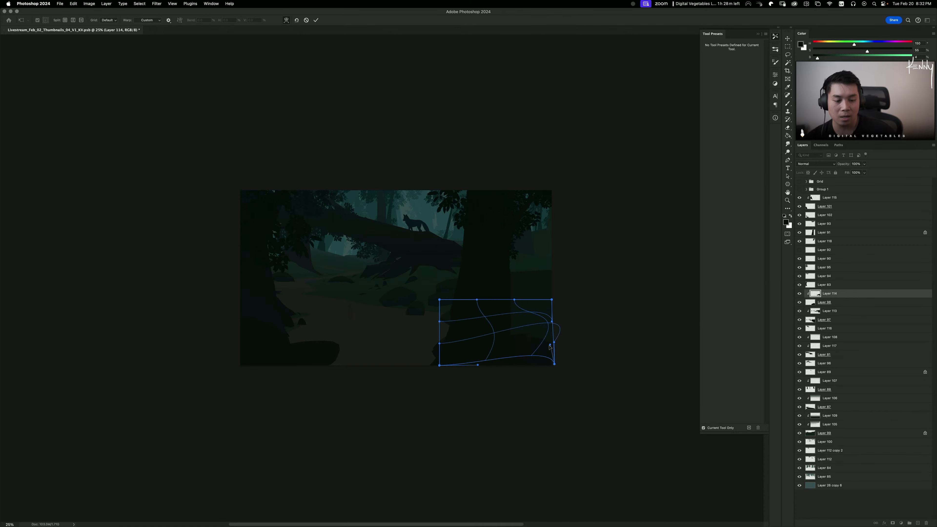
key(Return)
Step: Rotate Layer 114's shape slightly counterclockwise and shift it a little upward
key(ctrl+t)
mouse_move(618, 335)
mouse_down()
mouse_move(614, 313)
mouse_move(615, 321)
mouse_up()
drag(518, 331, 521, 325)
key(Return)
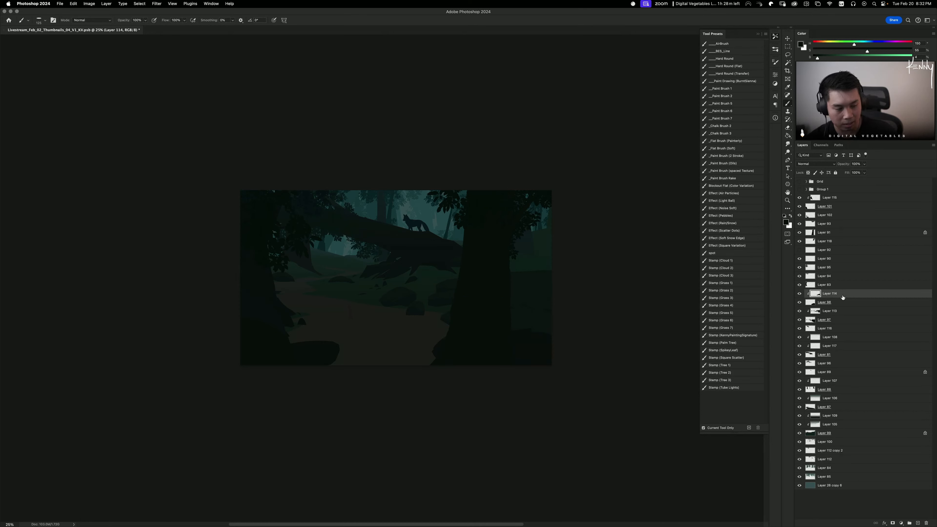
Step: Lower Layer 114's lightness slightly with Hue/Saturation, discarding the first adjustment and reopening the dialog for another
key(ctrl+u)
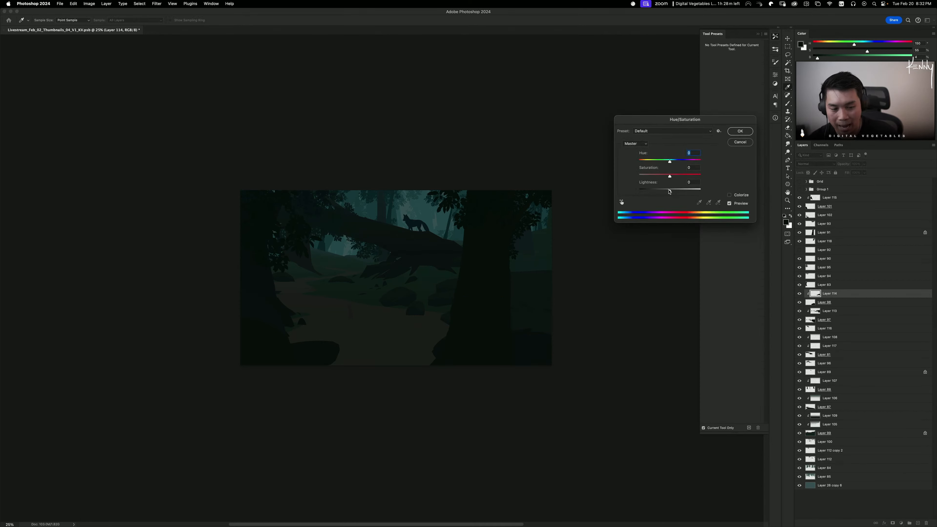
drag(669, 190, 665, 191)
click(740, 142)
key(ctrl+u)
click(742, 132)
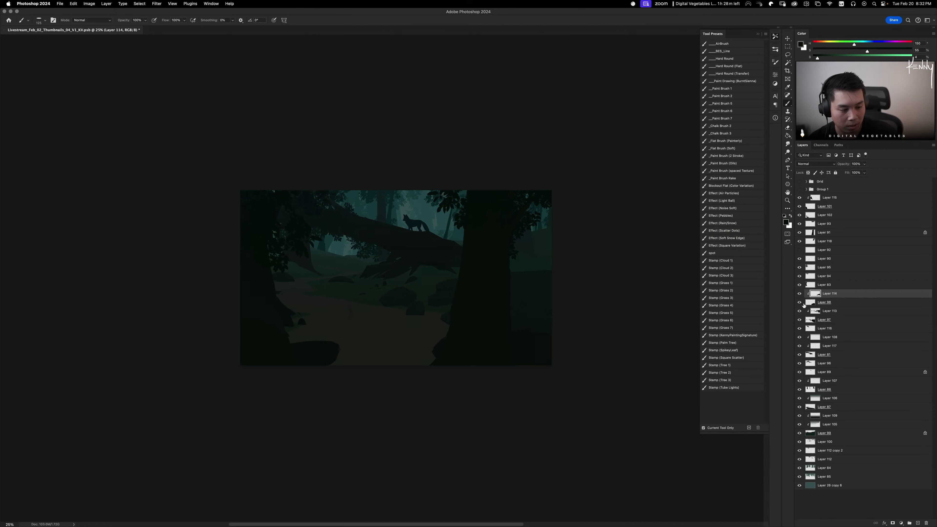
Step: On Layer 98, lasso a wedge of lower-right ground behind the large trunk, paint across it with a much larger brush, and deselect
click(812, 303)
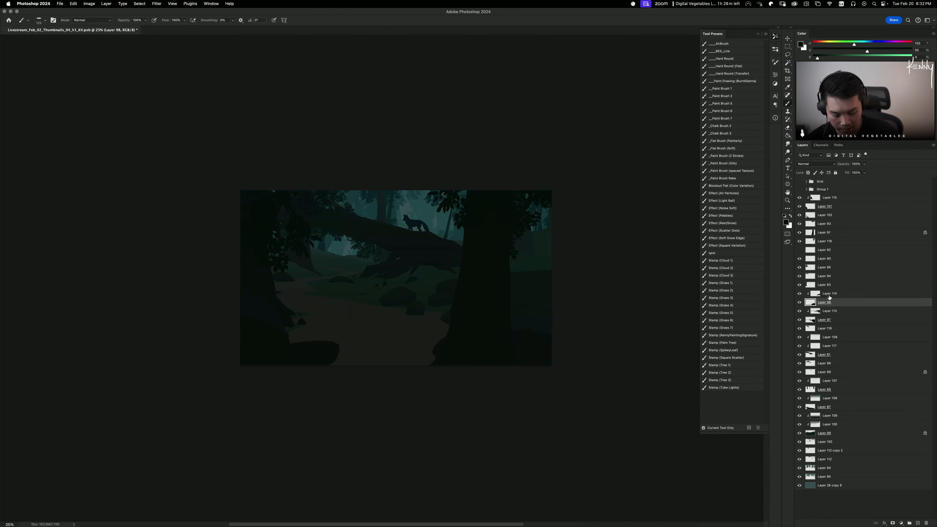
key(l)
mouse_move(449, 343)
mouse_down()
mouse_move(557, 295)
mouse_move(570, 357)
mouse_move(527, 343)
mouse_up()
key(b)
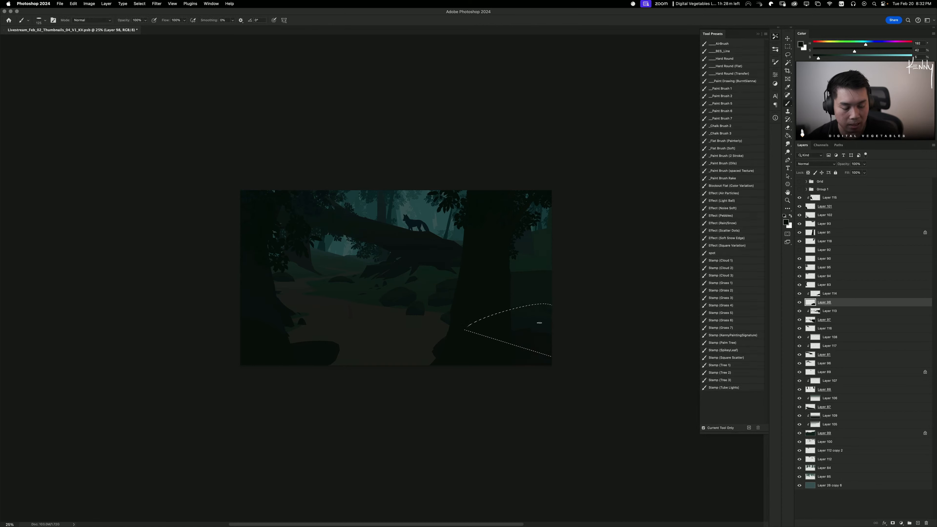
key(bracketright)
key(bracketright)
key(bracketright)
key(bracketright)
key(bracketright)
key(bracketright)
key(bracketright)
key(bracketright)
key(bracketright)
key(bracketright)
key(bracketright)
key(bracketright)
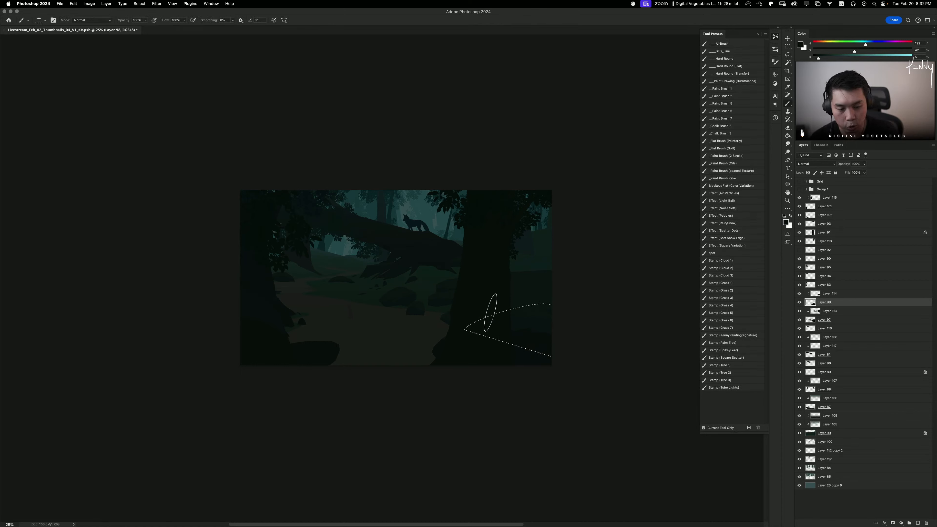
drag(490, 313, 627, 328)
key(ctrl+d)
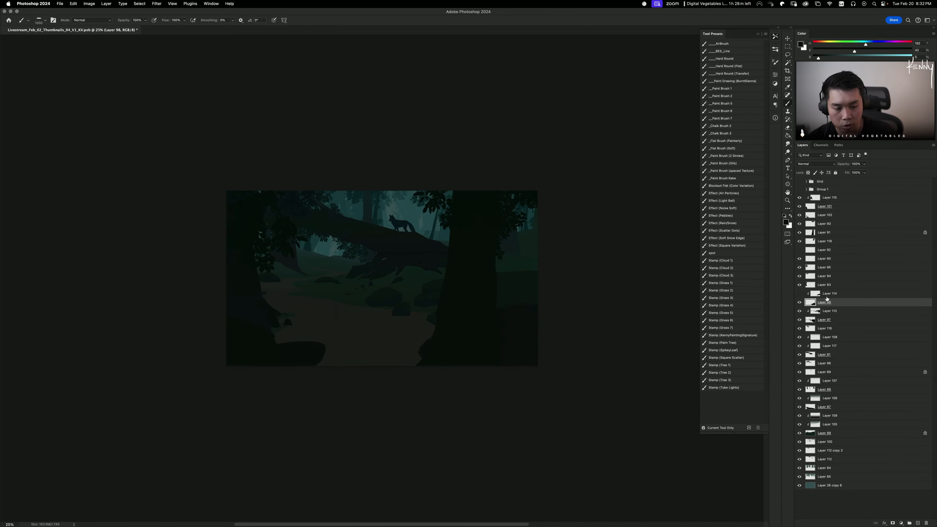
Step: Paint a broad dark blue-green stroke on Layer 114 across the lower-right ground beside the large trunk
click(797, 296)
click(800, 295)
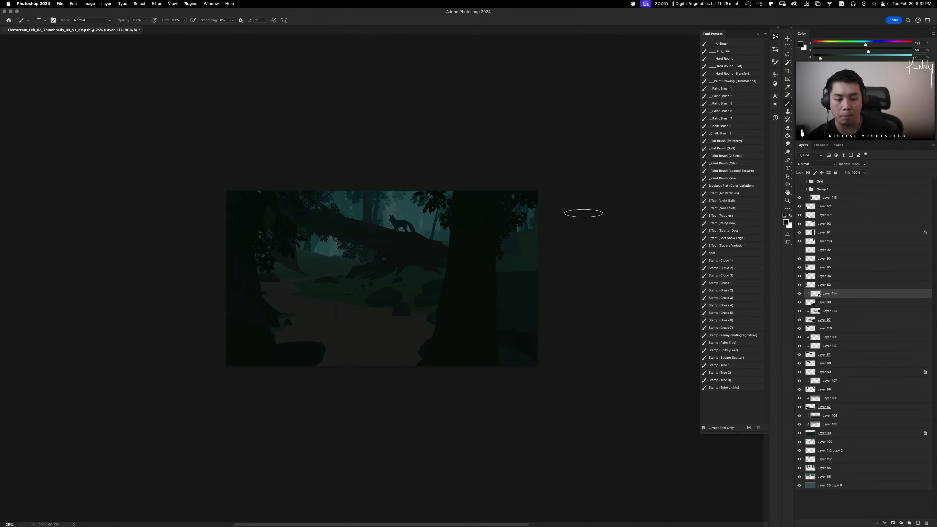
drag(506, 308, 592, 319)
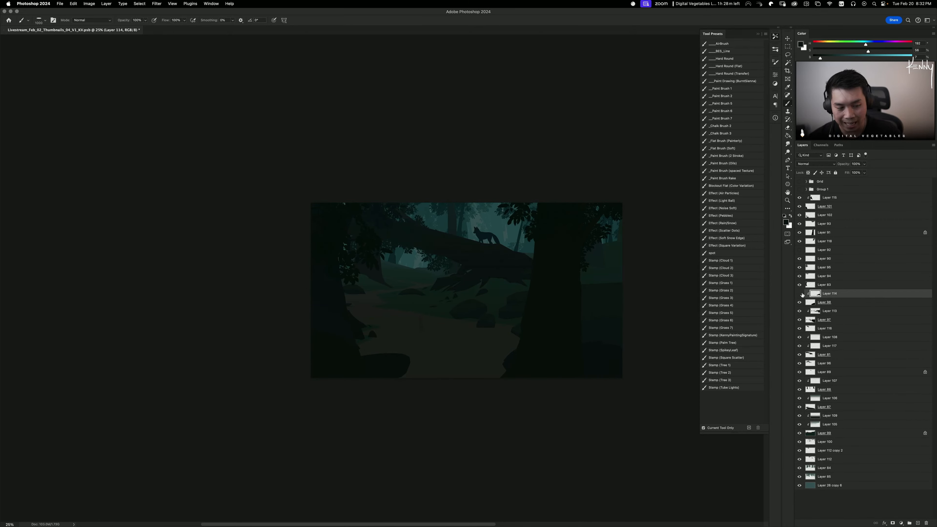
Step: Check the whole painting at a smaller scale and choose the Stamp (Grass 3) brush preset
key(super+minus)
key(super+minus)
key(super+equal)
key(super+equal)
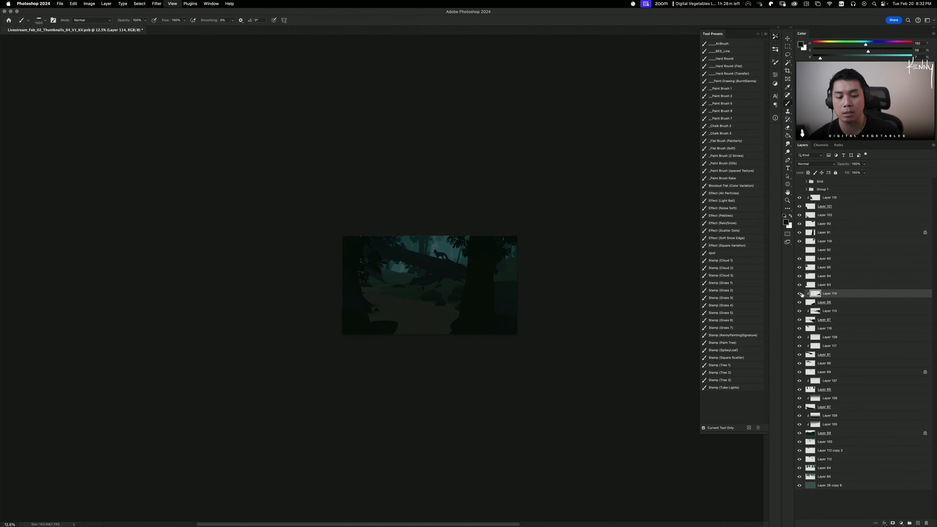
click(717, 296)
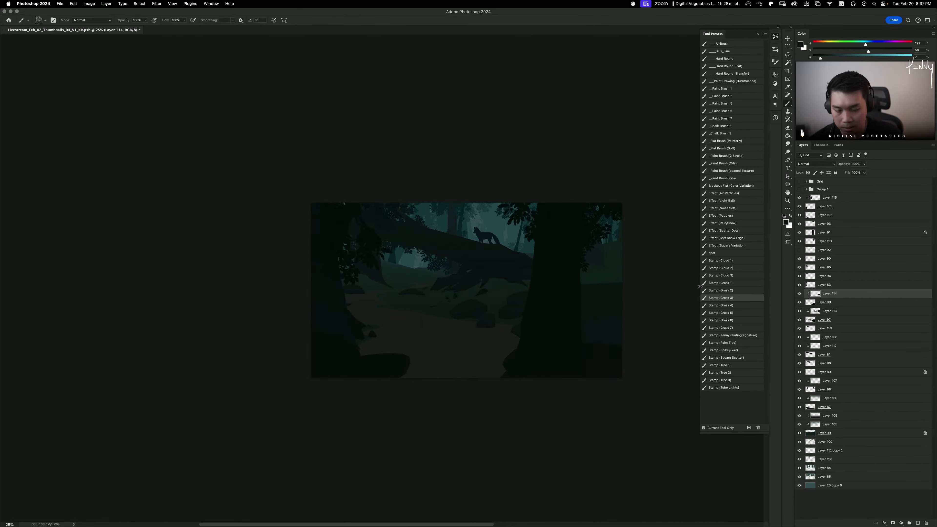
scroll(590, 292, right, 3)
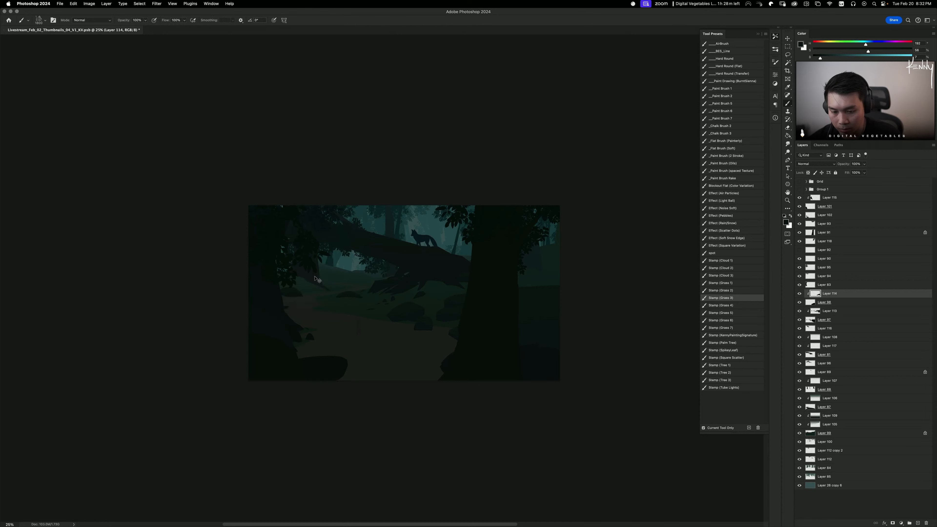
Step: Shift the background tree shapes behind the left trunk slightly and save the painting
key(v)
click(314, 285)
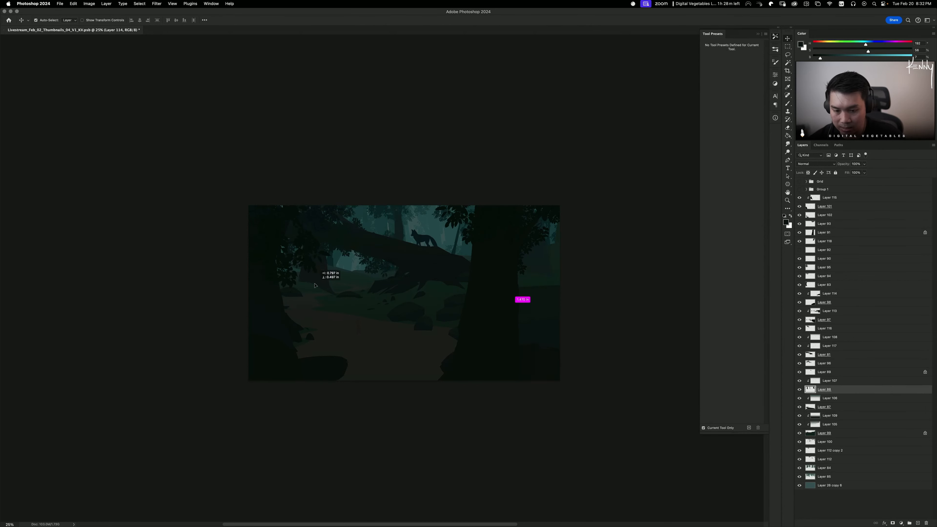
key(e)
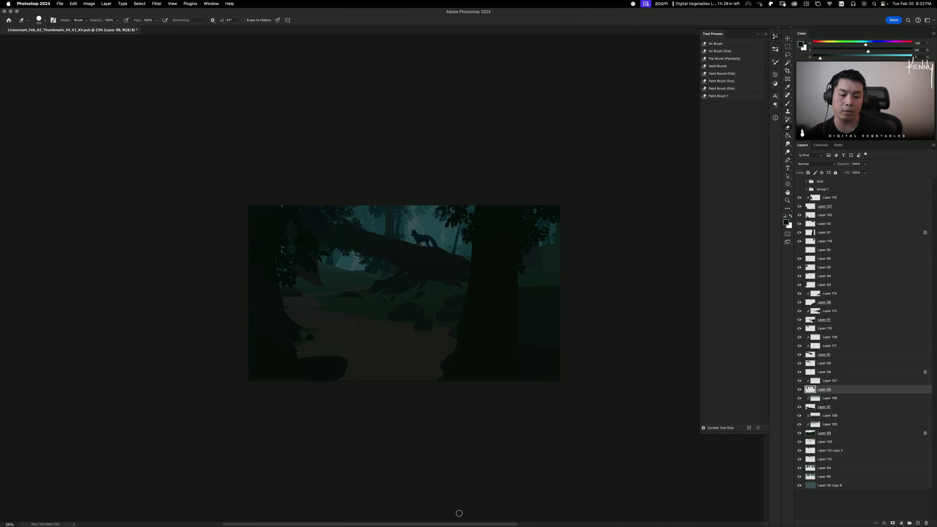
key(super+minus)
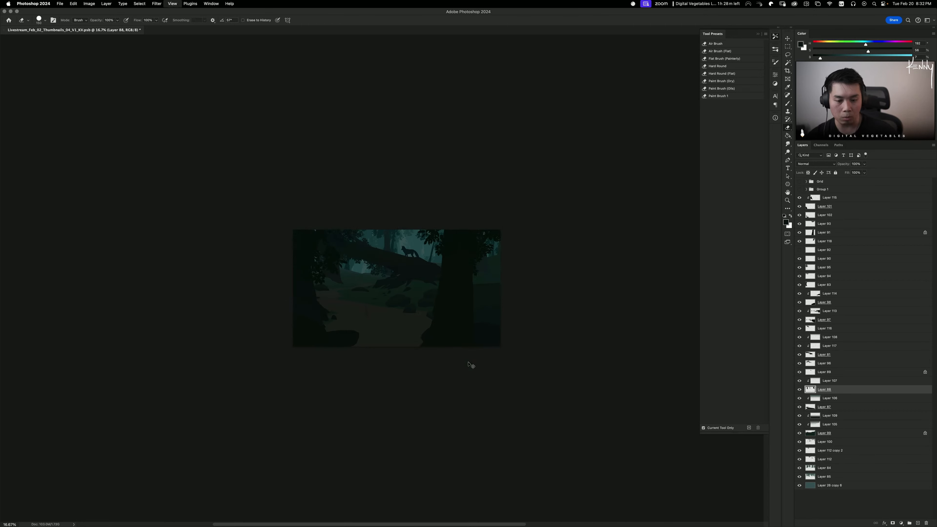
key(super+equal)
key(super+s)
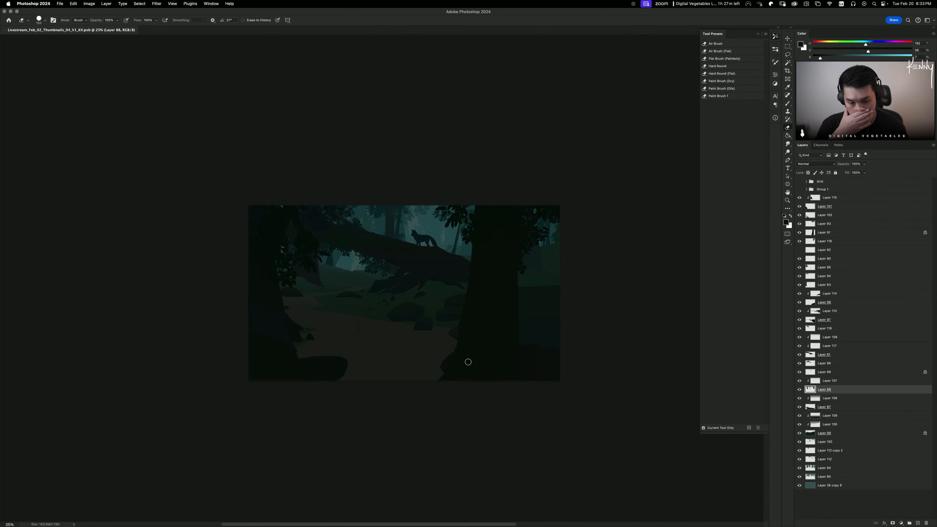
Step: Select the fallen log's layer, undo its accidental shift, and toggle its visibility to check what it covers
key(v)
drag(437, 270, 440, 270)
key(super+z)
click(799, 355)
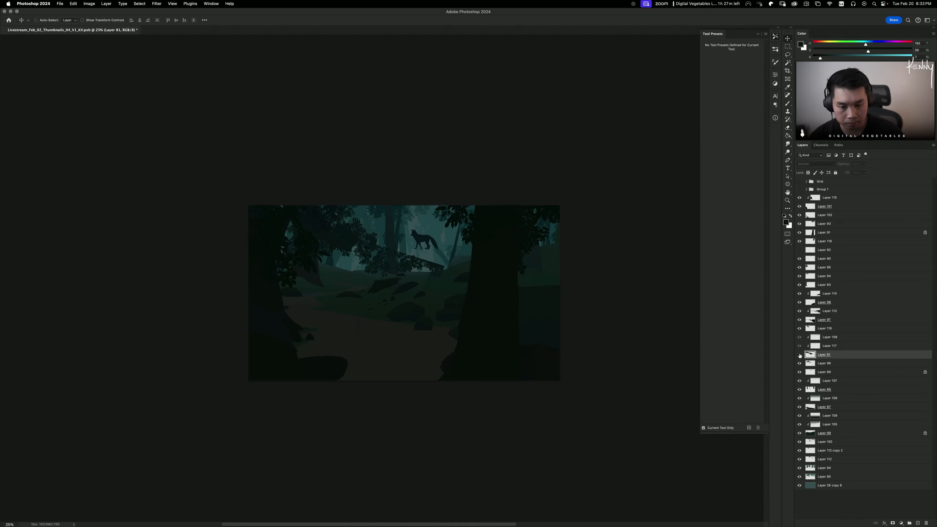
click(799, 355)
Step: Try adding a clipped layer directly above the fallen log's layer, undo it, and check Layer 108's visibility
key(shift+super+n)
key(Return)
key(super+z)
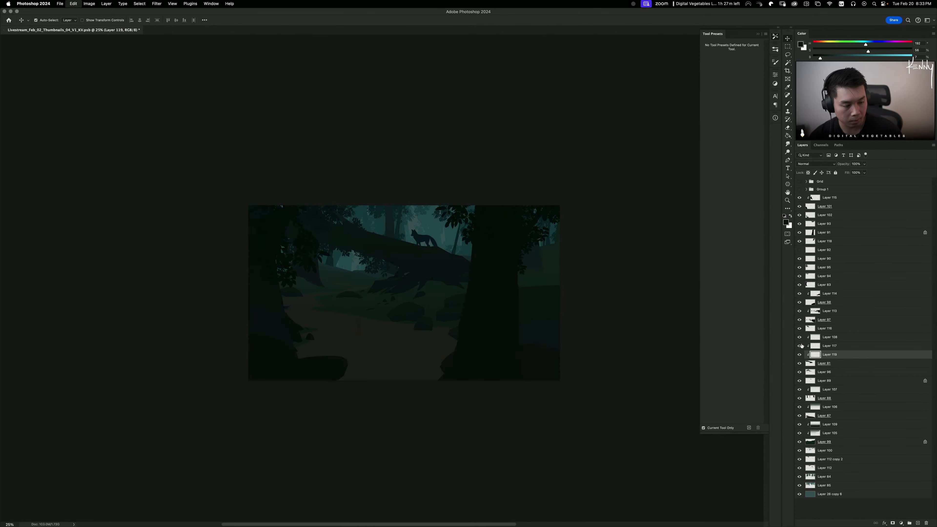
click(800, 338)
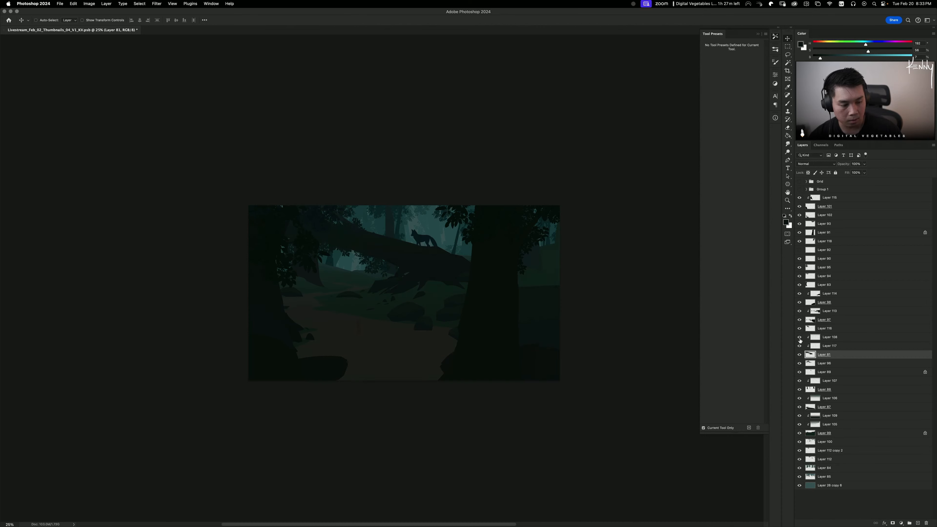
Step: Select Layer 108, choose the AirBrush brush preset, and add a layer mask to the layer
click(820, 339)
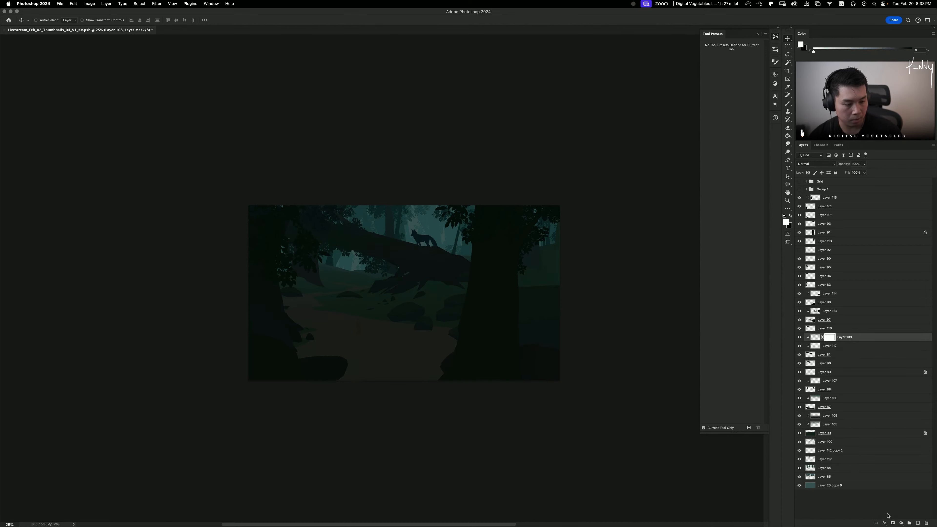
key(b)
click(738, 46)
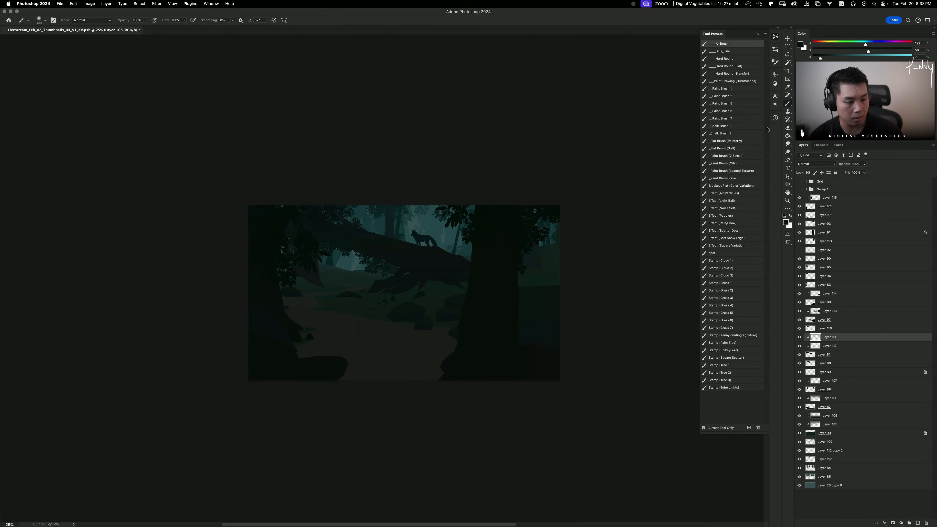
click(893, 523)
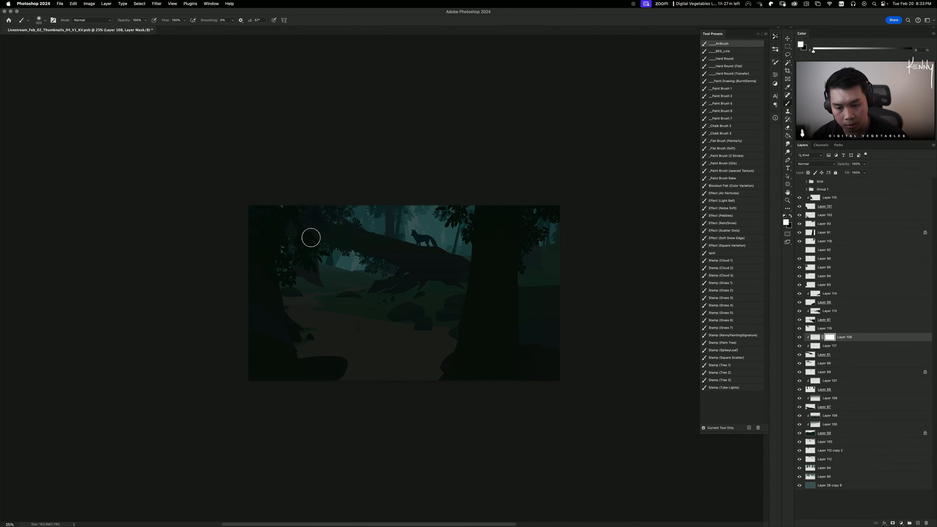
Step: Paint black on Layer 108's mask with a much larger airbrush, hiding the layer's content along the fallen log and its roots
key(bracketright)
key(bracketright)
key(bracketright)
key(bracketright)
key(bracketright)
key(bracketright)
key(bracketright)
key(bracketright)
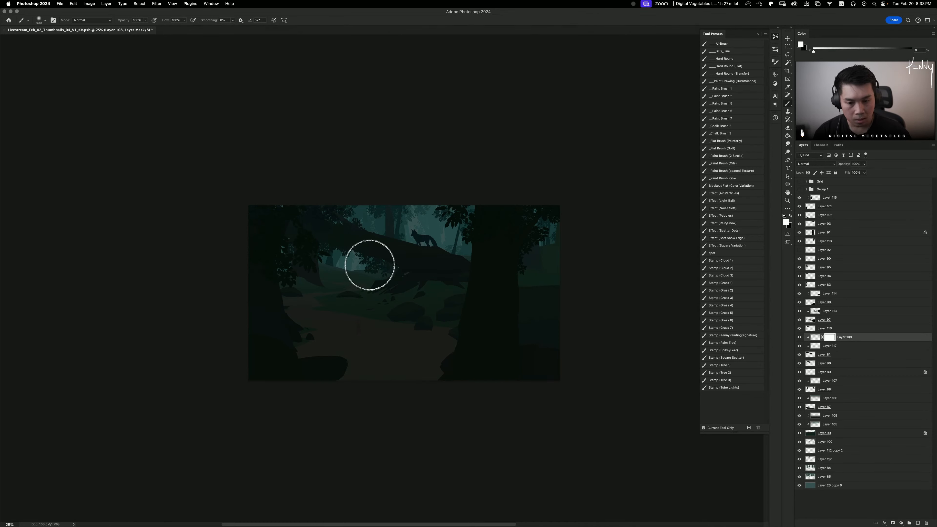
key(x)
drag(339, 264, 446, 287)
key(super+z)
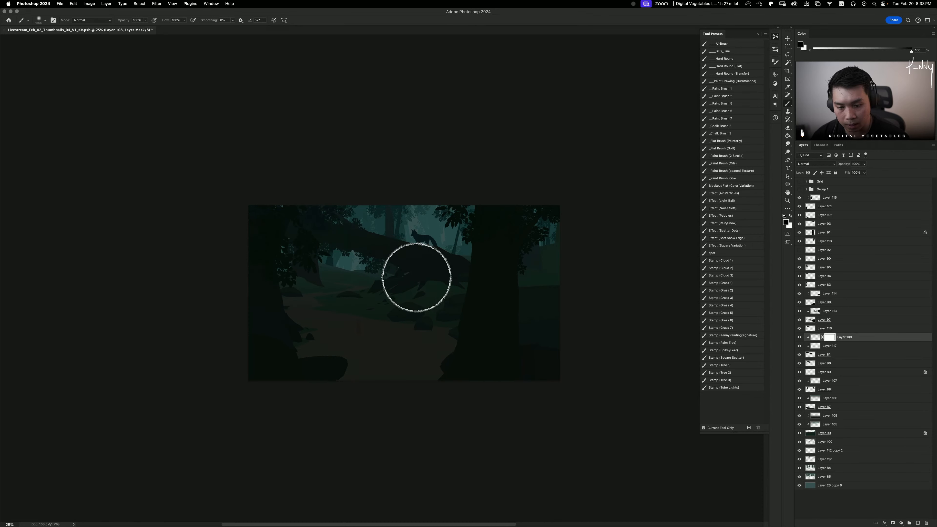
key(super+shift+z)
drag(257, 240, 483, 287)
drag(304, 240, 468, 294)
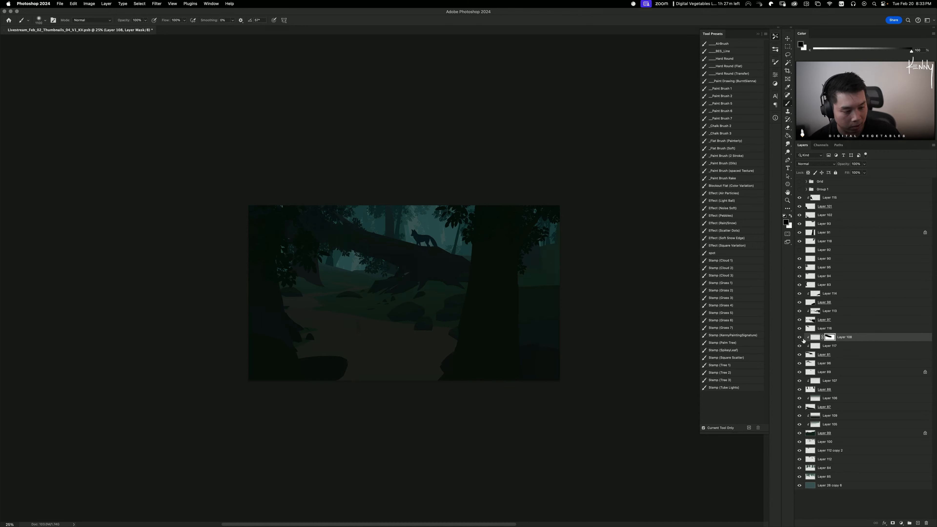
Step: Toggle the fallen log's layer to check it and create a new layer clipped directly to it
click(816, 337)
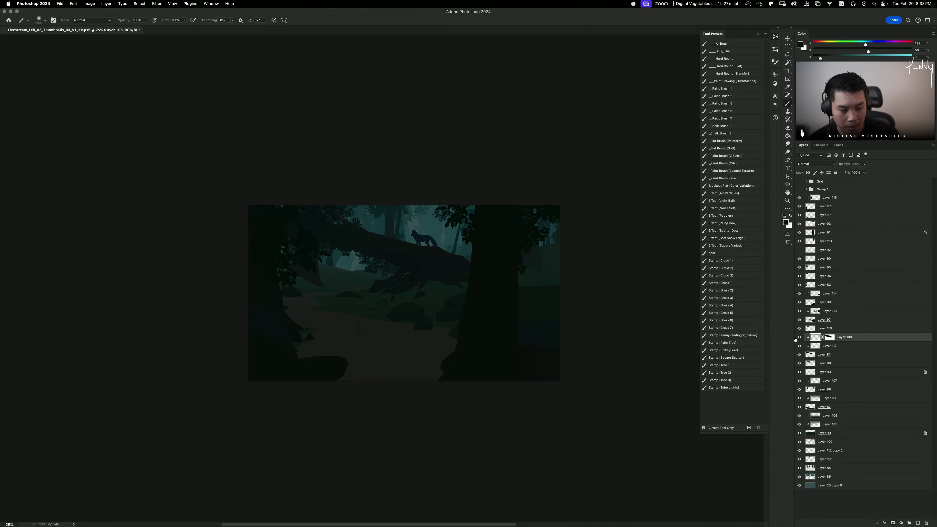
click(799, 355)
click(799, 355)
click(825, 355)
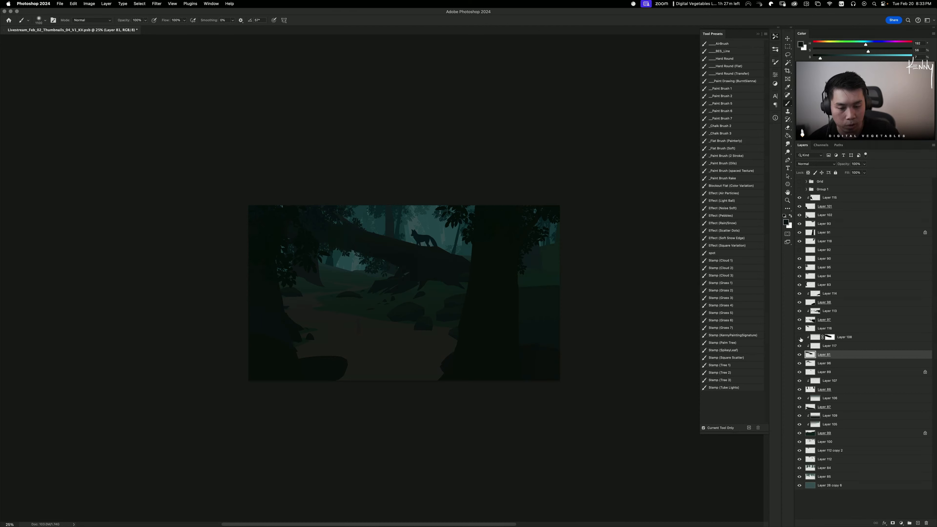
key(super+shift+n)
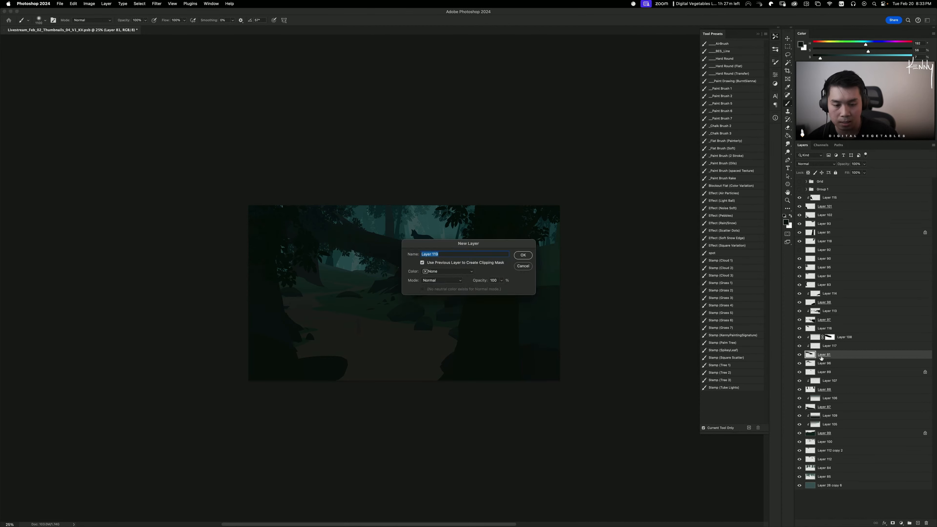
key(Return)
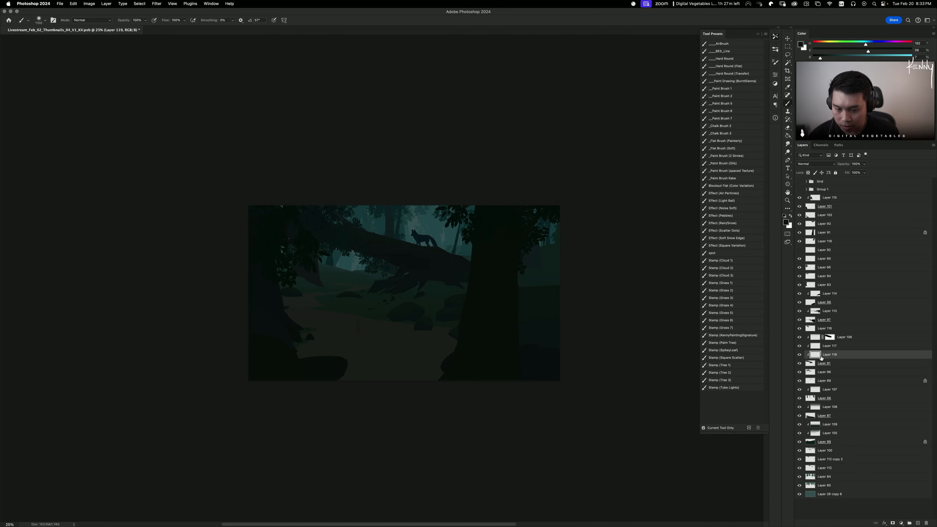
Step: Lasso several angular shadow shapes between the roots at the fallen log's right end
key(l)
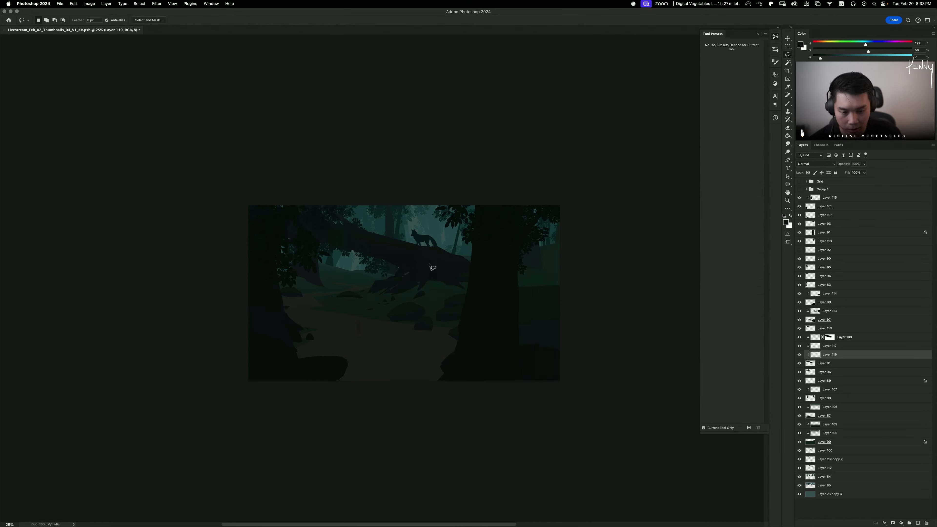
mouse_move(426, 278)
mouse_down()
mouse_move(428, 267)
mouse_move(453, 285)
mouse_move(421, 272)
mouse_move(400, 296)
mouse_move(466, 272)
mouse_move(473, 279)
mouse_move(457, 285)
mouse_move(463, 276)
mouse_up()
key(super+d)
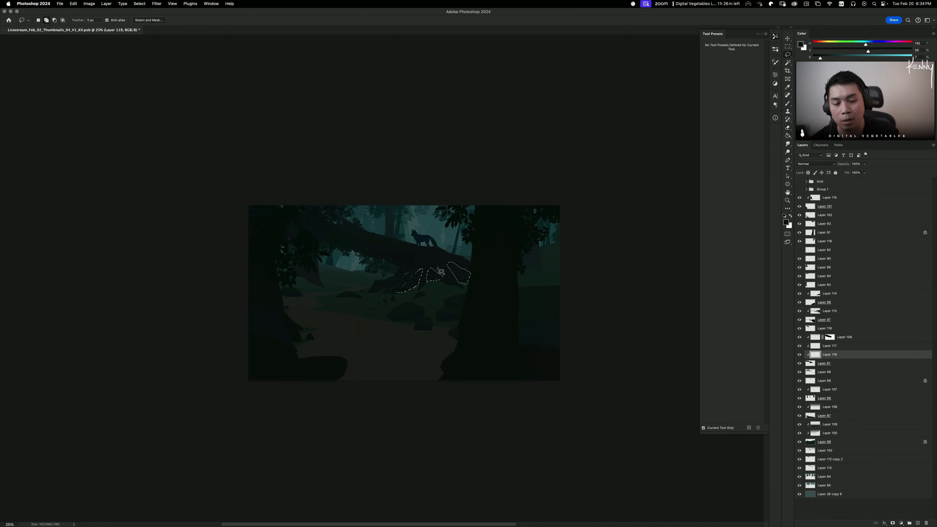
mouse_move(414, 266)
mouse_down()
mouse_move(428, 253)
mouse_move(403, 272)
mouse_move(429, 264)
mouse_move(405, 275)
mouse_up()
key(super+z)
key(super+z)
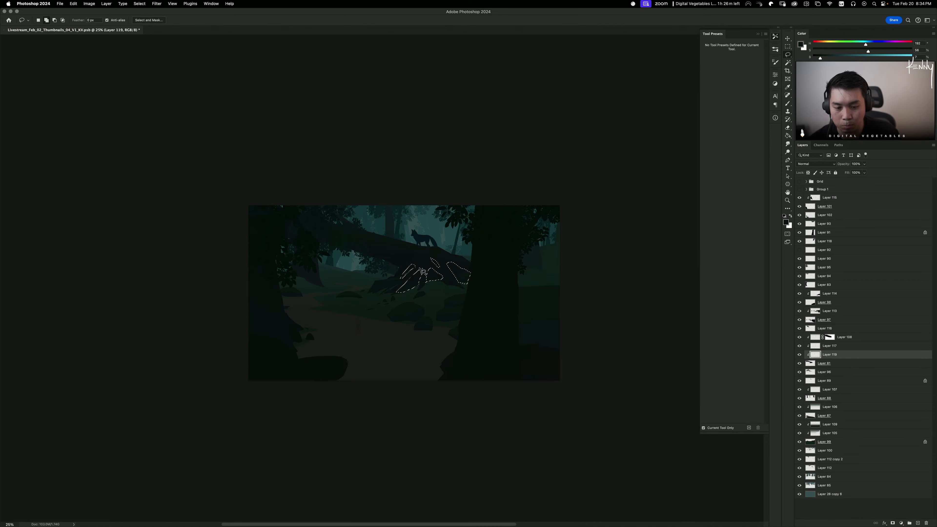
Step: Sample the dark colour of the right-hand trunk, airbrush it softly into the selected root shadows, and deselect
key(b)
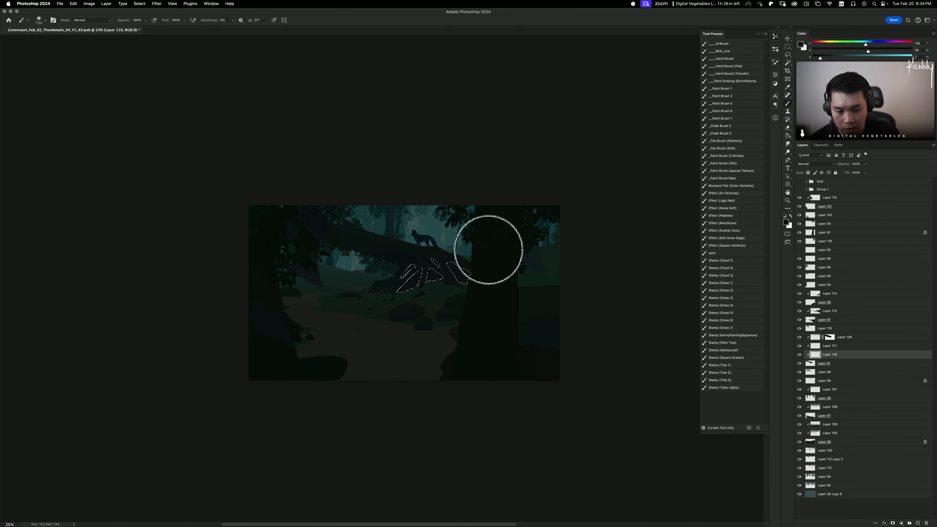
alt+click(491, 247)
key(g)
key(b)
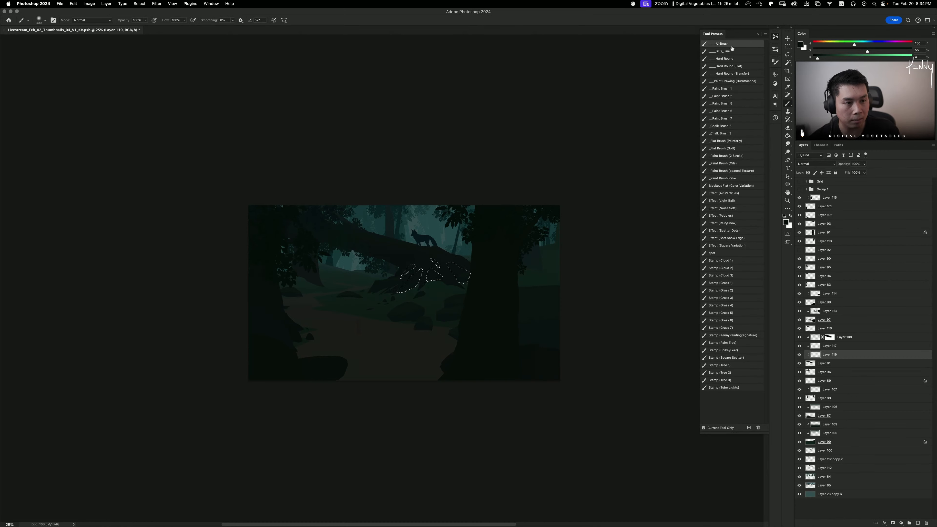
key(bracketright)
key(bracketright)
key(bracketright)
key(bracketright)
key(bracketright)
key(bracketright)
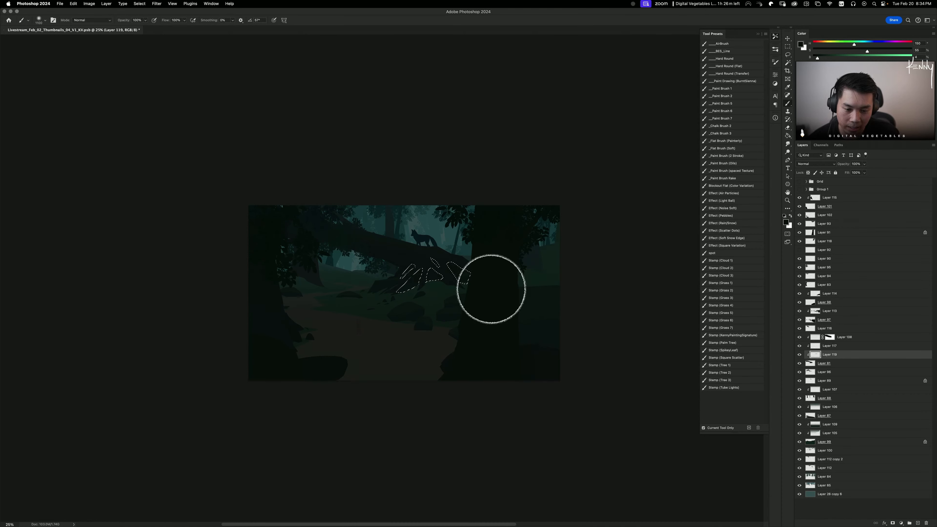
key(super+d)
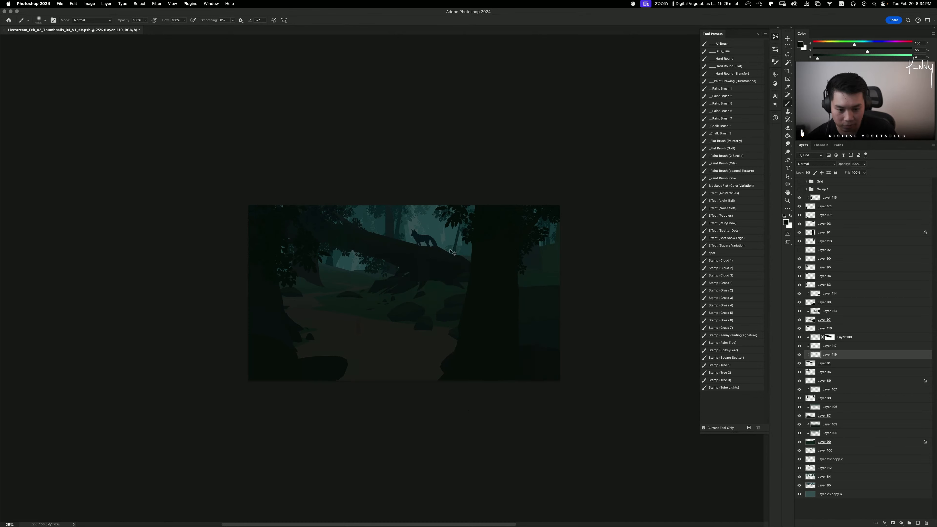
key(super+shift+d)
key(super+d)
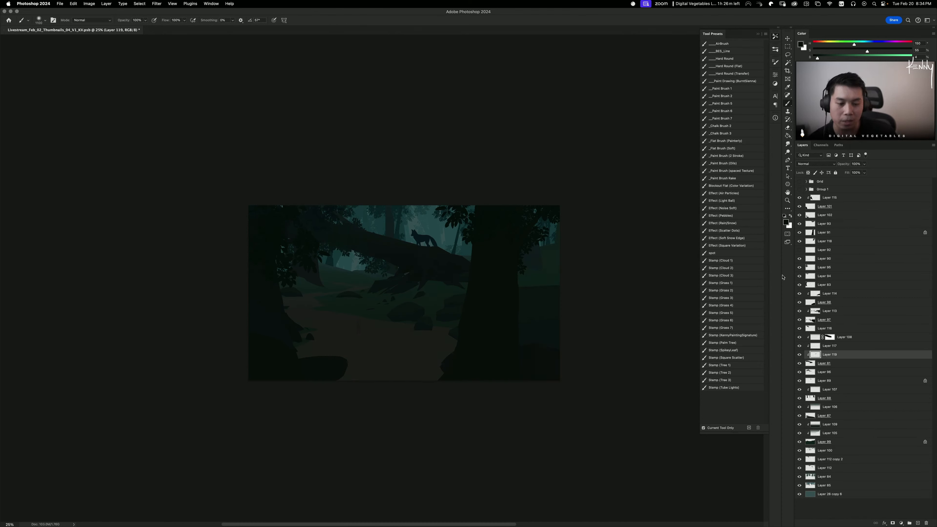
Step: Shift the root shadows' colour with Hue/Saturation, setting hue to -143 and saturation to -43
key(super+u)
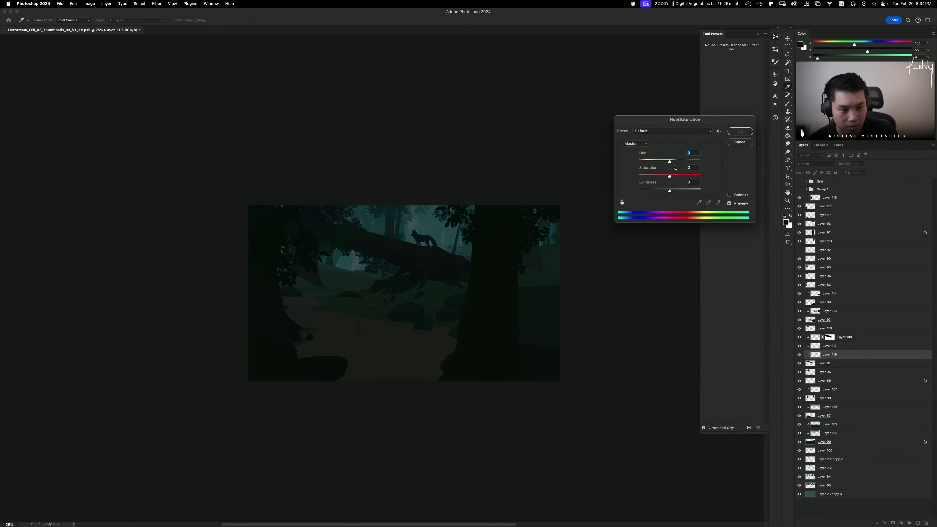
mouse_move(670, 191)
mouse_down()
mouse_move(677, 176)
mouse_move(693, 177)
mouse_move(641, 162)
mouse_move(660, 190)
mouse_move(657, 177)
mouse_move(672, 189)
mouse_up()
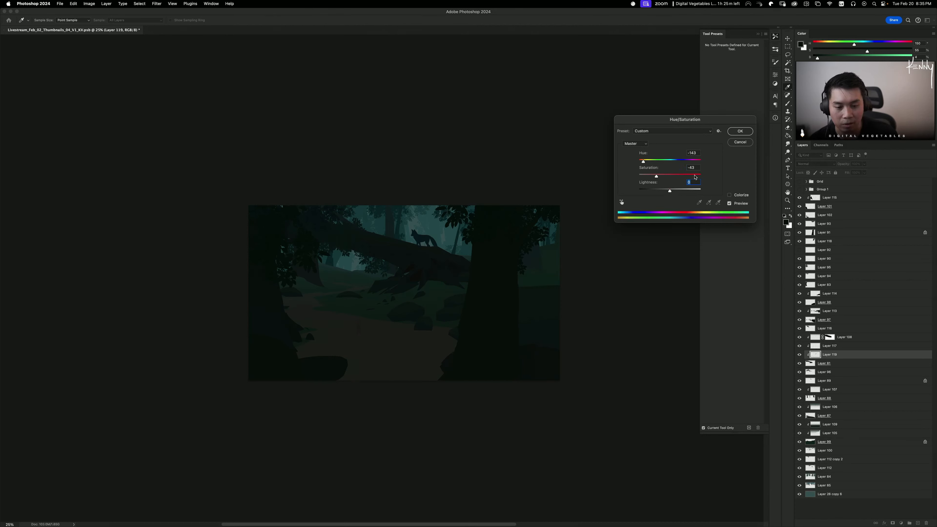
click(740, 131)
key(b)
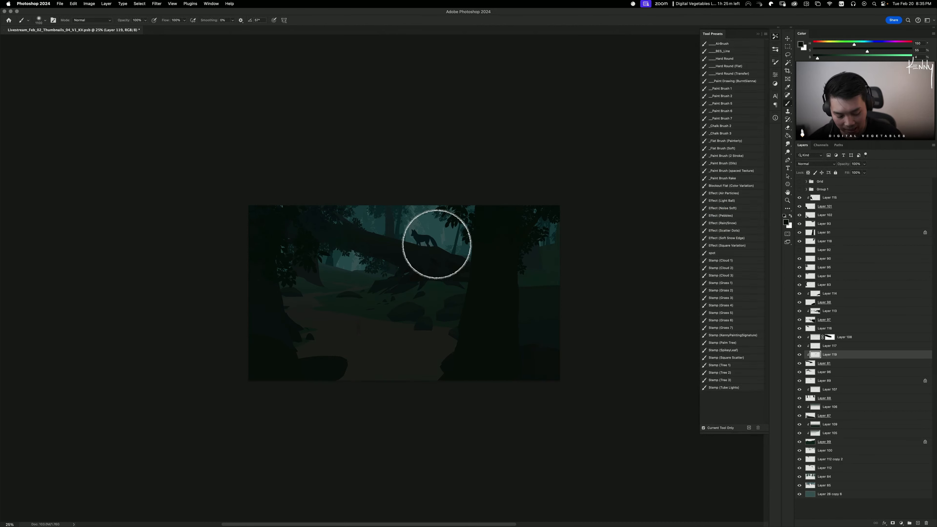
Step: Sample the adjusted shadow colour and add a narrow lassoed shadow strip on the log below the wolf
alt+click(422, 269)
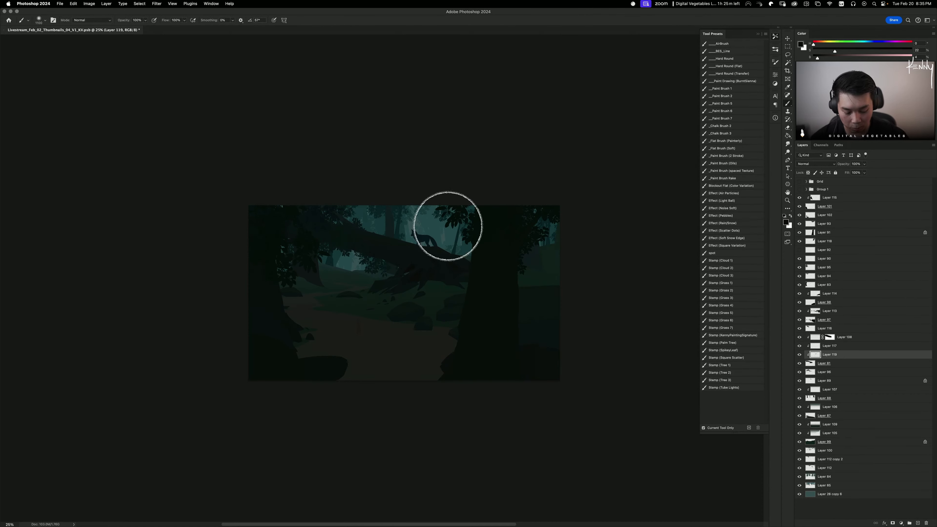
key(l)
drag(414, 254, 446, 266)
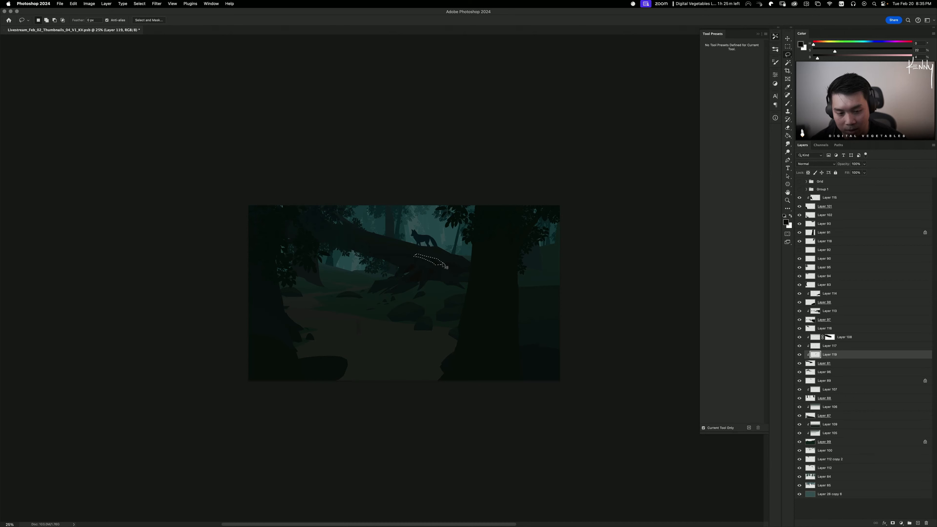
key(super+d)
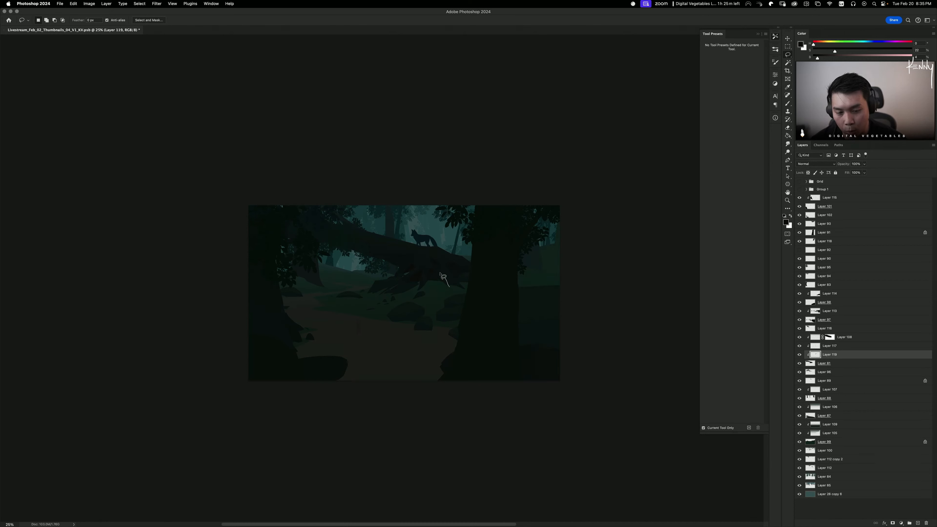
Step: Lasso more shadow shapes around the left and lower roots, fill them with the sampled dark colour, and deselect
mouse_move(440, 273)
mouse_down()
mouse_move(454, 295)
mouse_move(438, 275)
mouse_move(395, 297)
mouse_move(415, 291)
mouse_move(411, 266)
mouse_move(390, 281)
mouse_move(387, 269)
mouse_up()
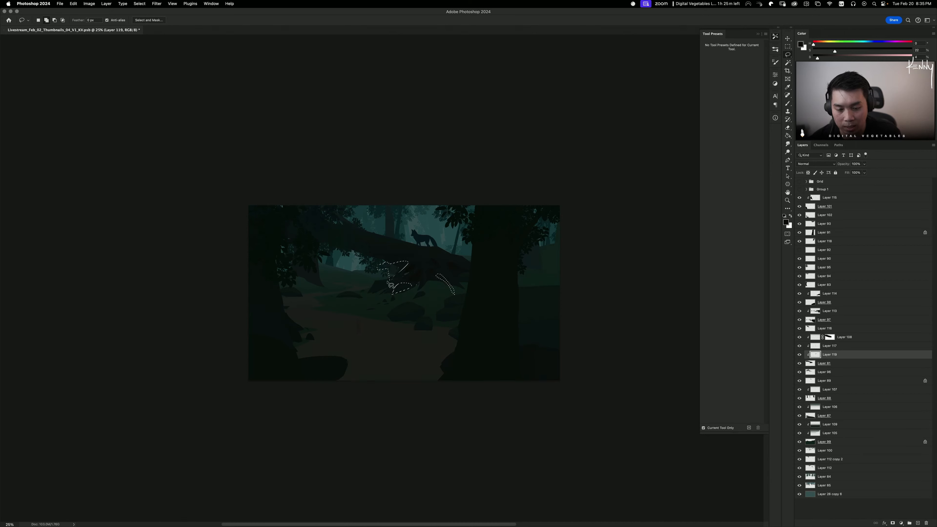
key(g)
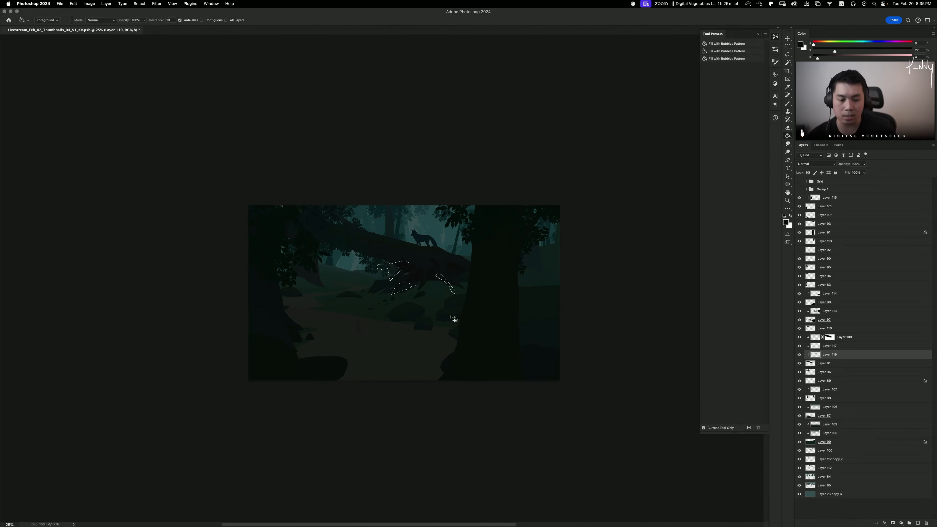
key(ctrl+d)
key(e)
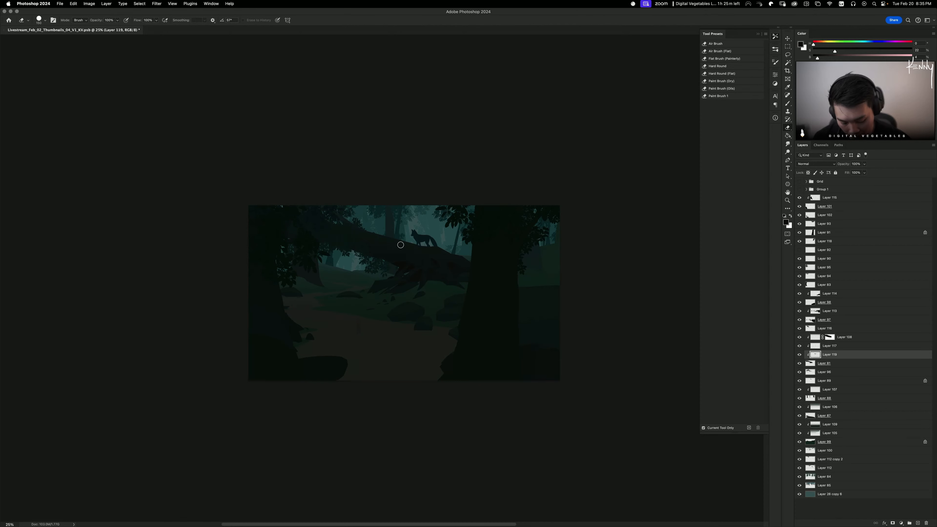
Step: Lasso long shadow shapes running from the roots up the log and along its upper edge, and shade them with the airbrush
key(l)
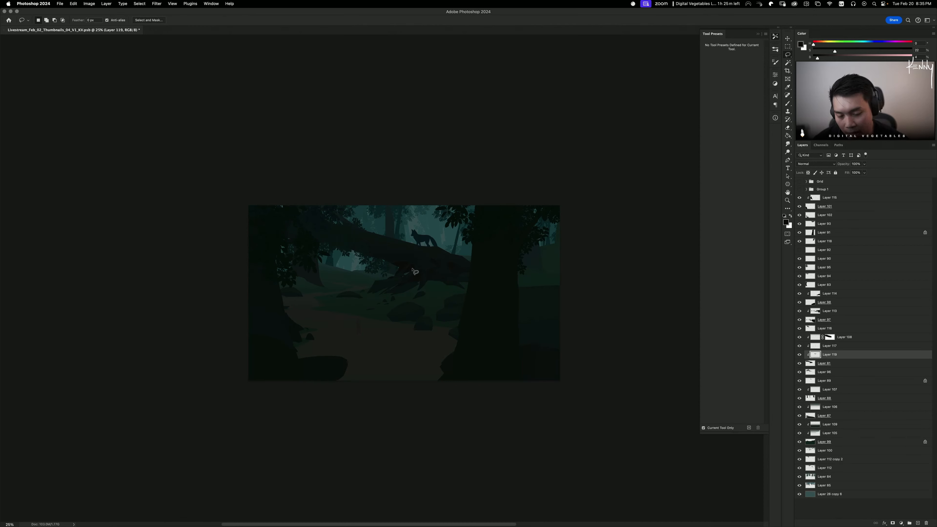
mouse_move(412, 269)
mouse_down()
mouse_move(387, 237)
mouse_move(415, 262)
mouse_move(400, 275)
mouse_move(403, 255)
mouse_move(394, 244)
mouse_move(397, 267)
mouse_move(360, 229)
mouse_up()
key(b)
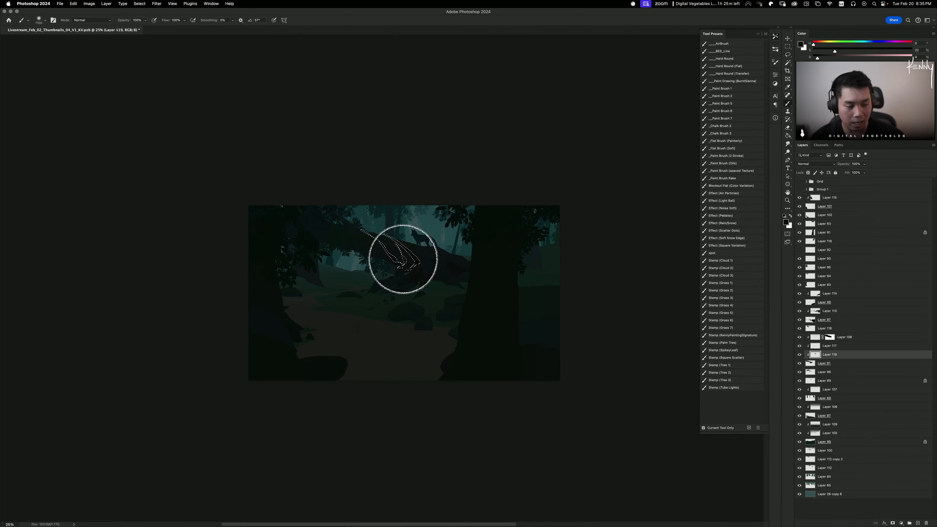
key(ctrl+d)
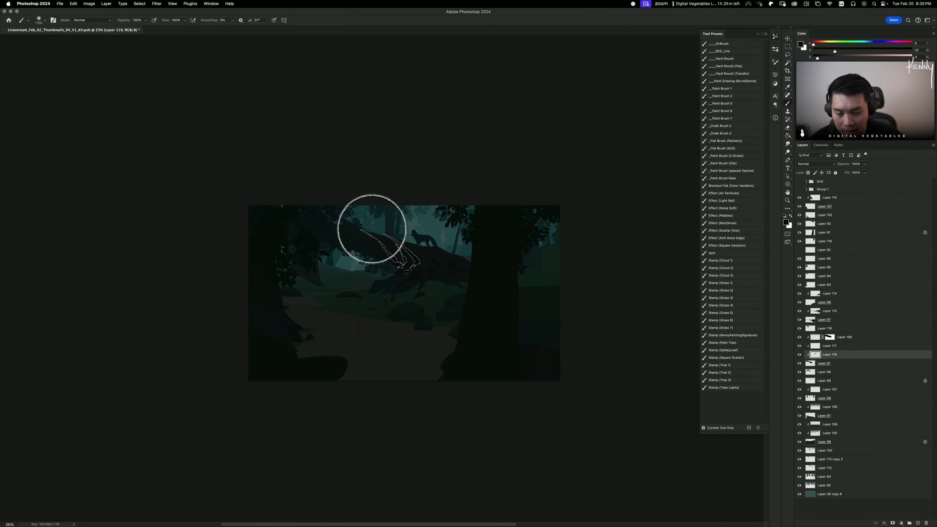
key(l)
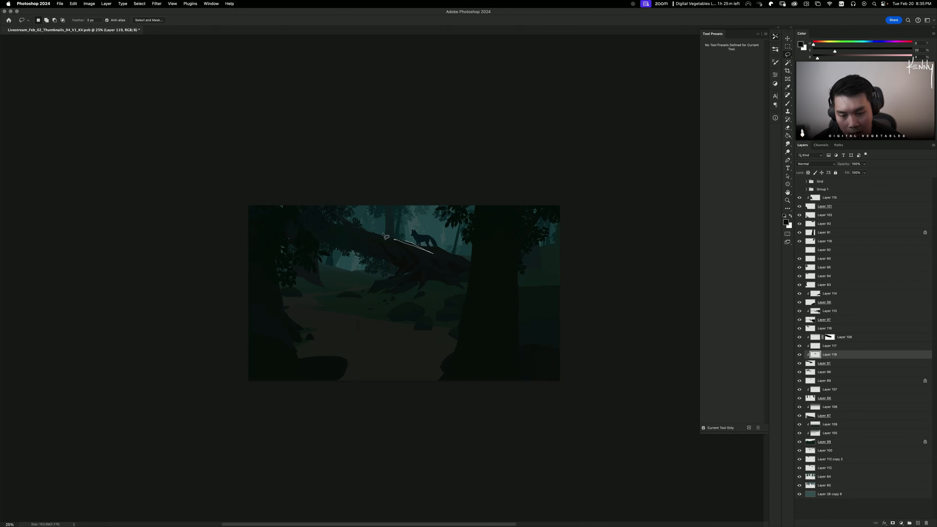
key(b)
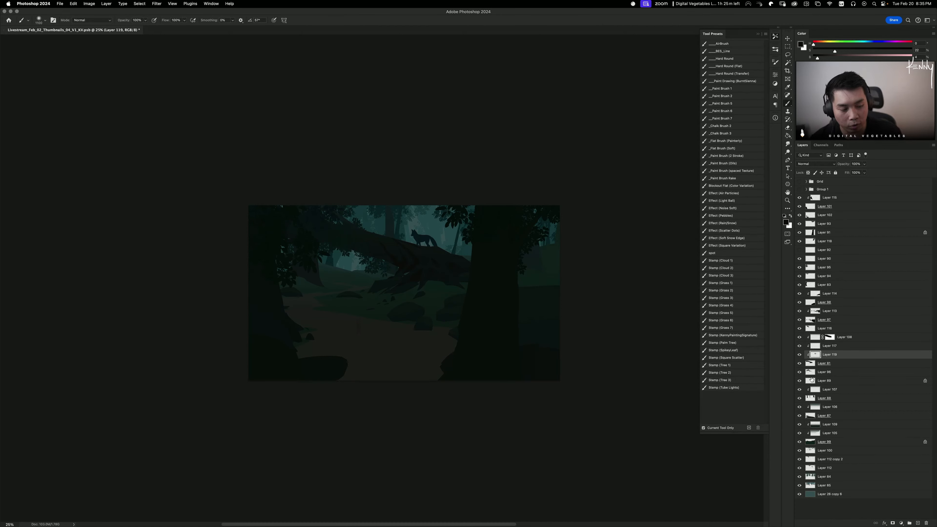
click(823, 363)
key(l)
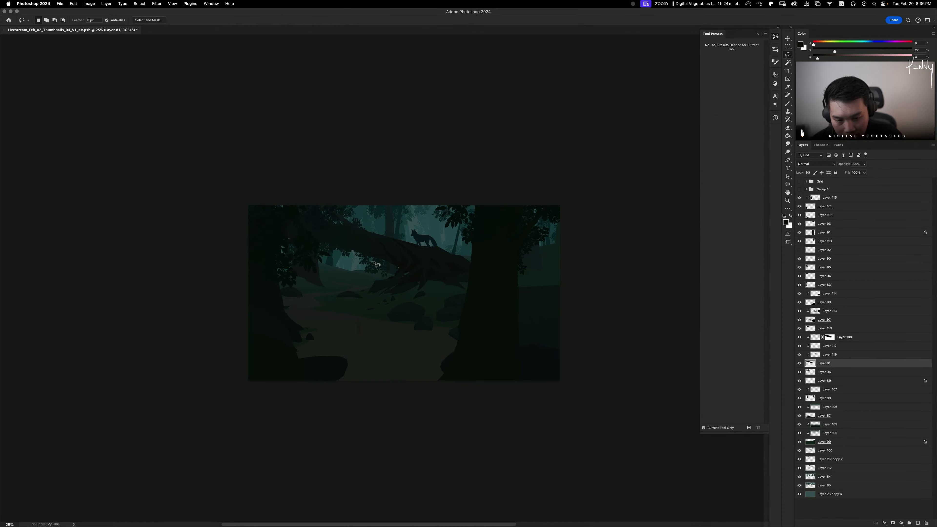
mouse_move(373, 262)
mouse_down()
mouse_move(403, 267)
mouse_move(369, 284)
mouse_up()
key(super+d)
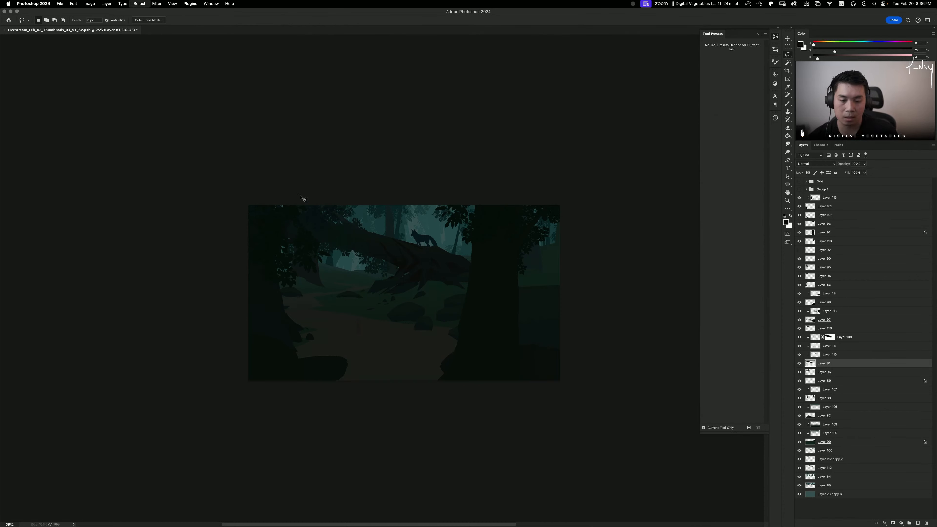
Step: Add a new layer beneath the log, sample the log's dark colour, and paint extra roots and branches behind it with a small flat brush
key(super+shift+alt+n)
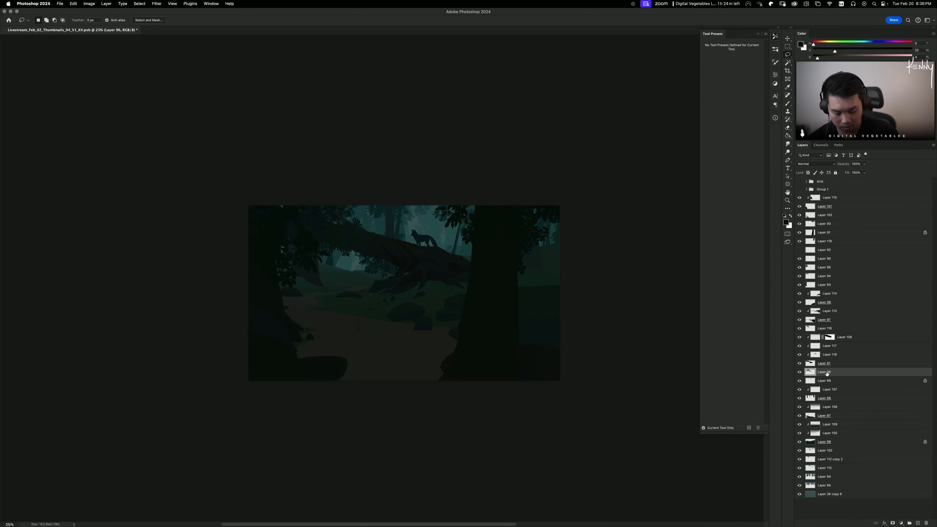
key(b)
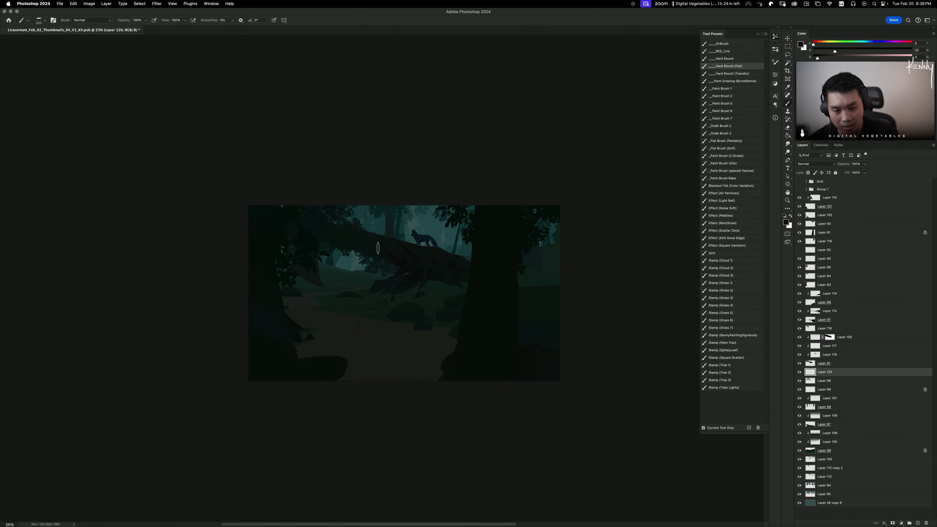
alt+click(389, 247)
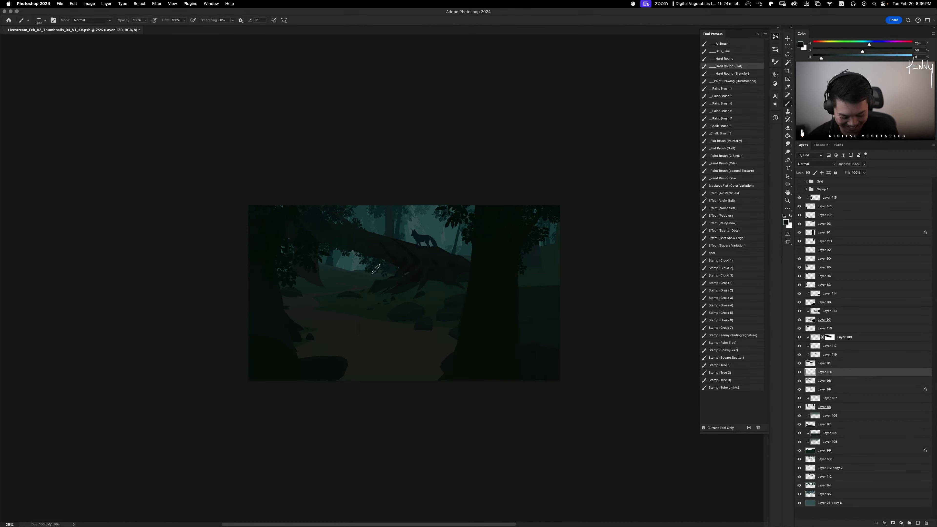
key(bracketleft)
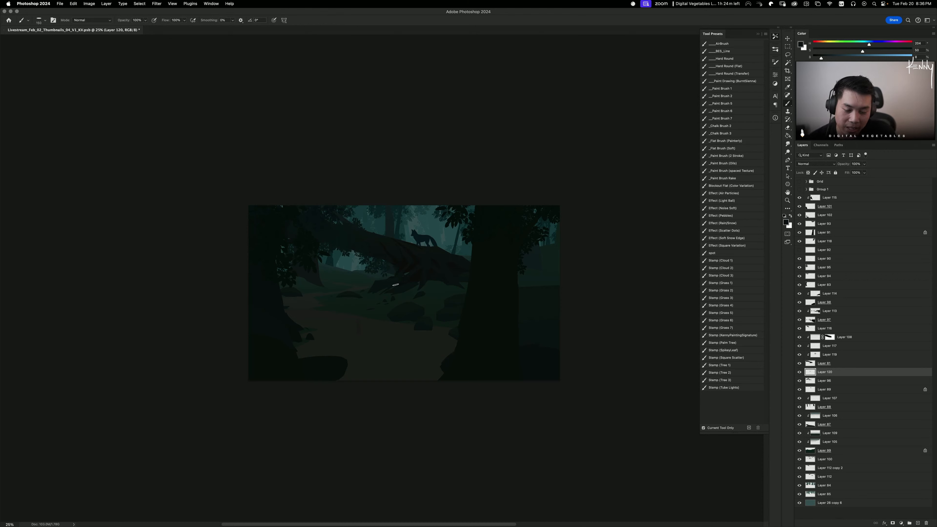
drag(398, 271, 374, 292)
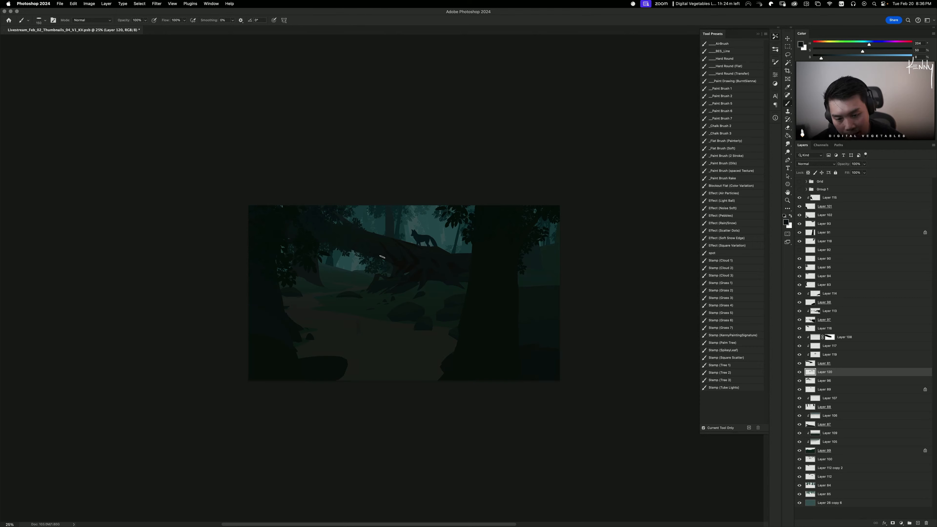
drag(382, 257, 259, 254)
key(super+z)
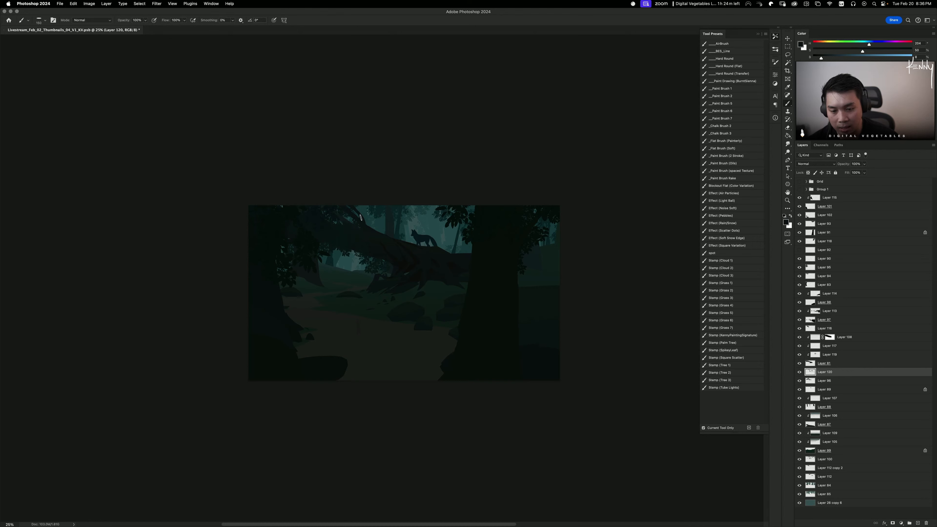
key(e)
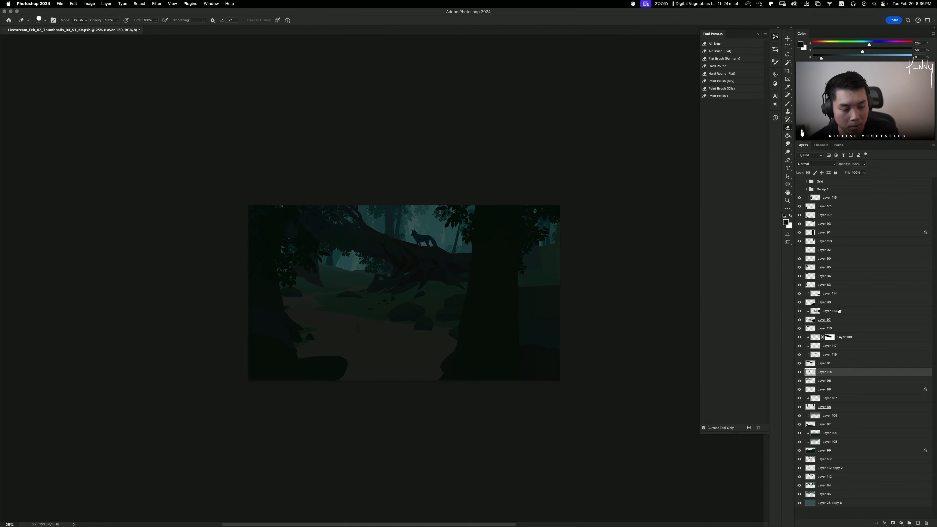
Step: Raise the lightness of the newly painted root layer to +2 with Hue/Saturation
click(800, 372)
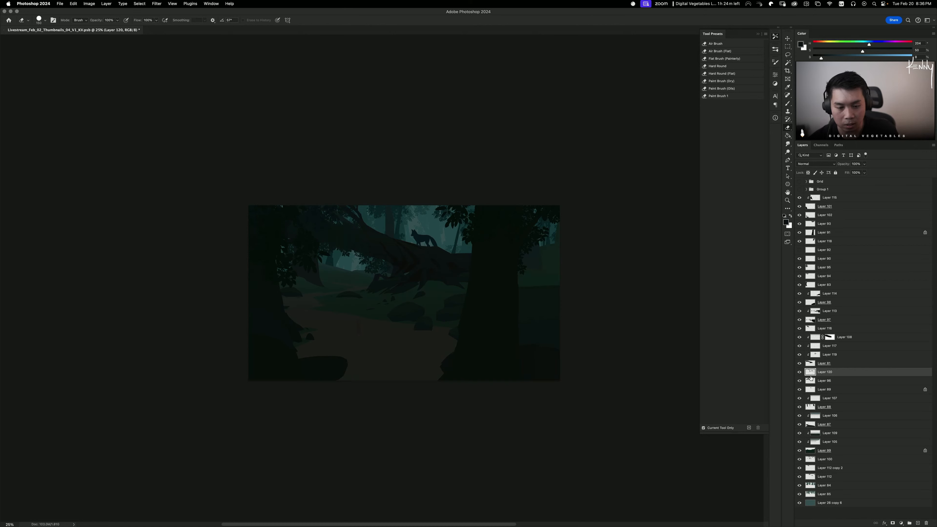
key(super+u)
drag(674, 189, 670, 190)
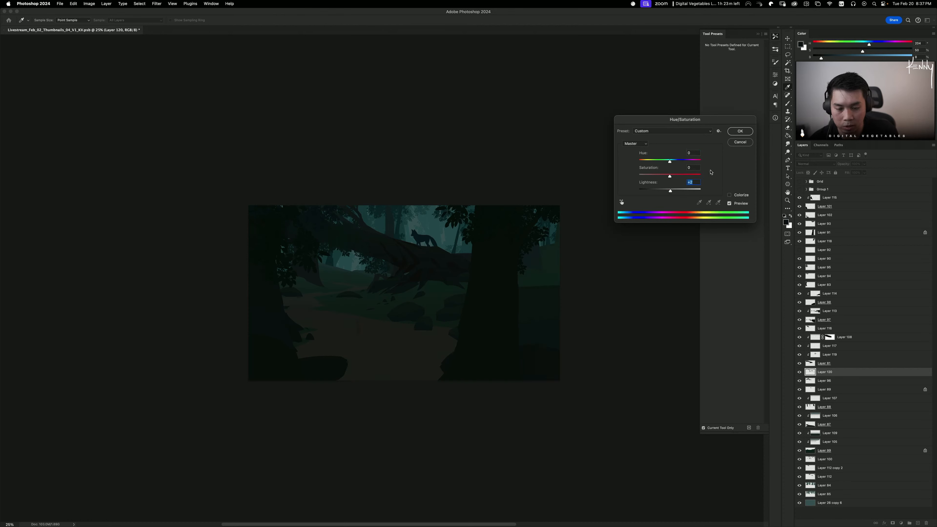
click(740, 132)
key(e)
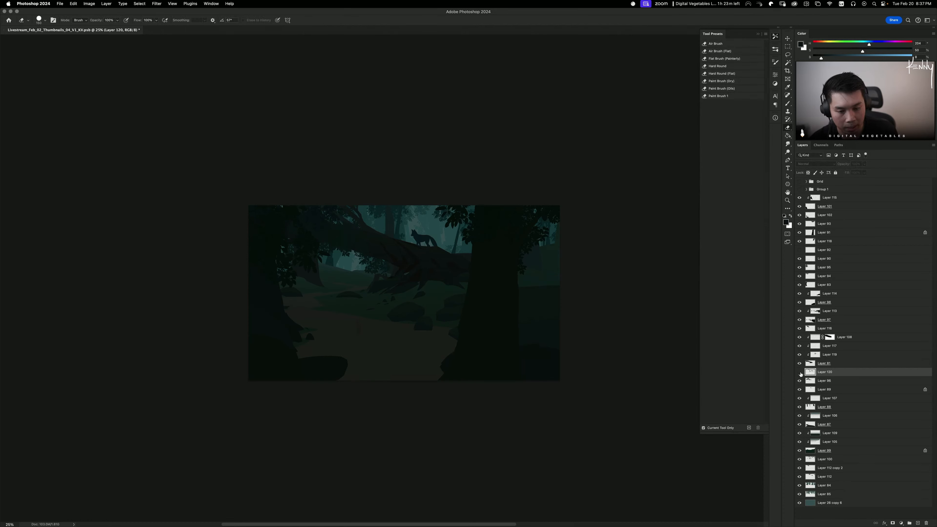
Step: Toggle the visibility of Layer 96 and Layer 89 to examine what each contributes behind the log
key(alt+bracketleft)
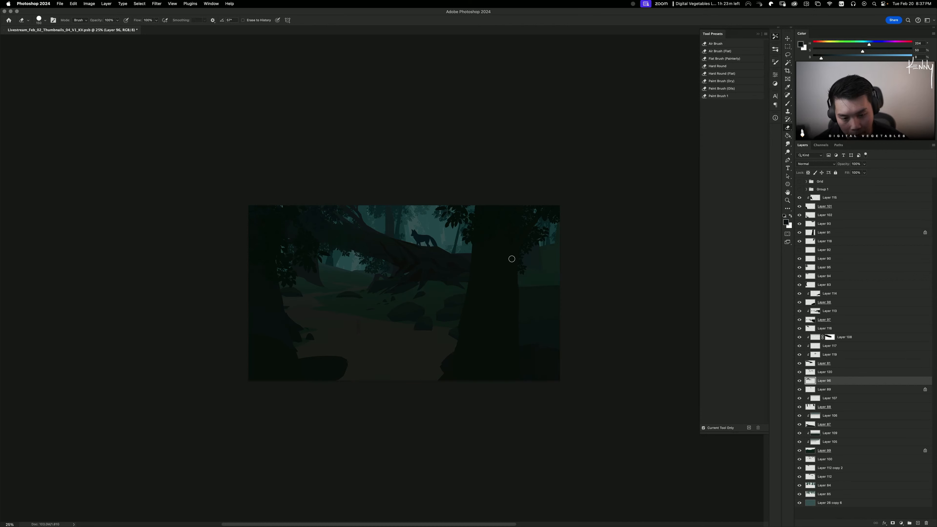
click(800, 380)
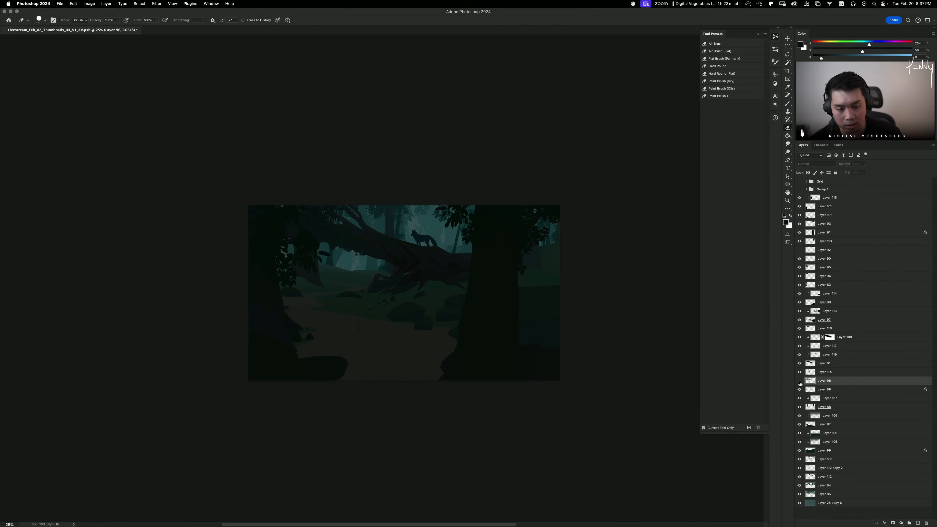
click(800, 381)
click(801, 381)
click(800, 380)
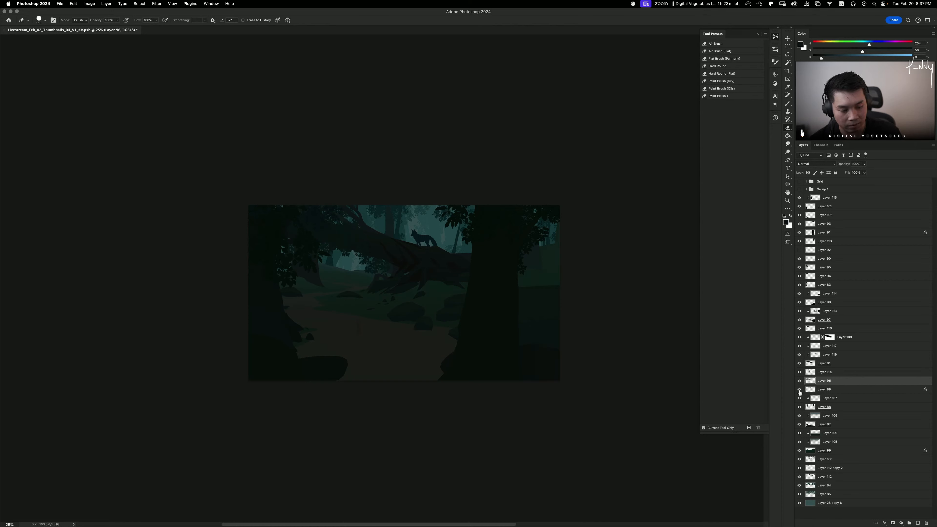
click(799, 389)
click(800, 390)
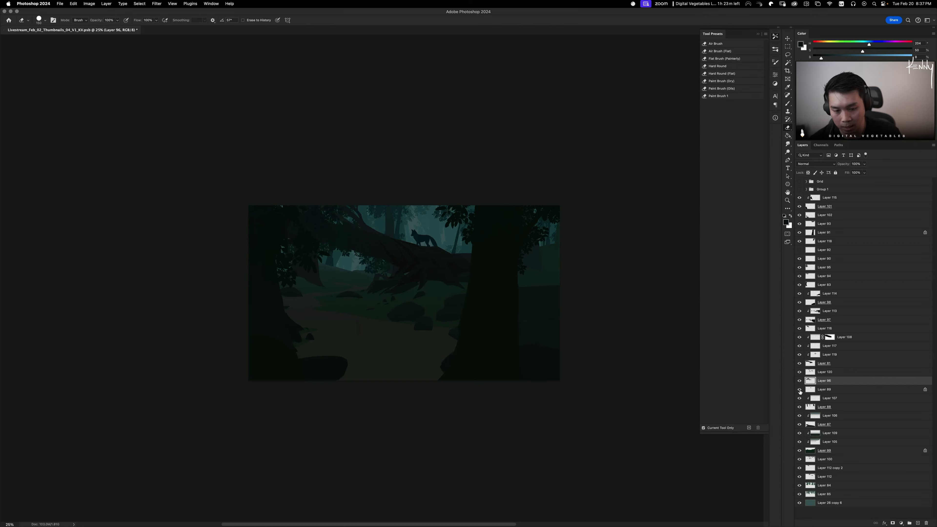
Step: Return to Layer 120, sample a dark colour from the roots, and paint further root shapes beneath the fallen log
click(825, 371)
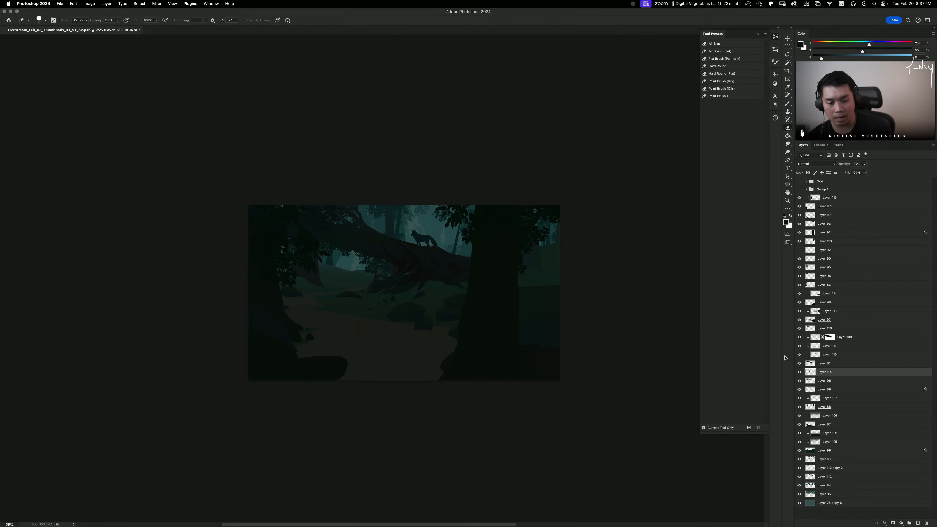
key(b)
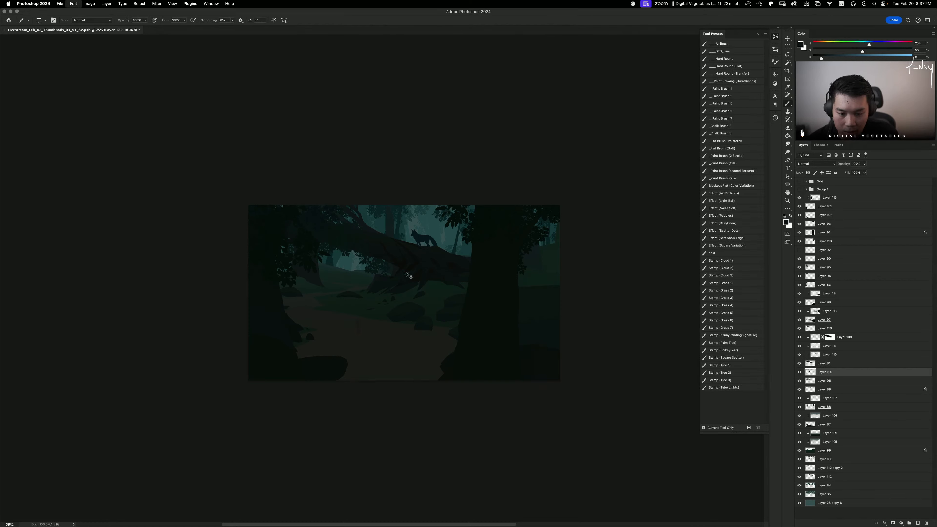
alt+click(395, 269)
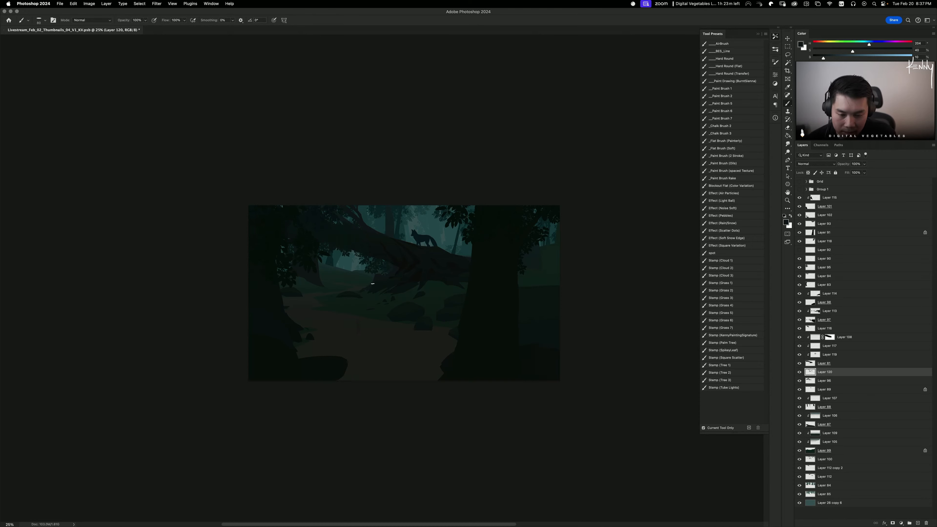
key(e)
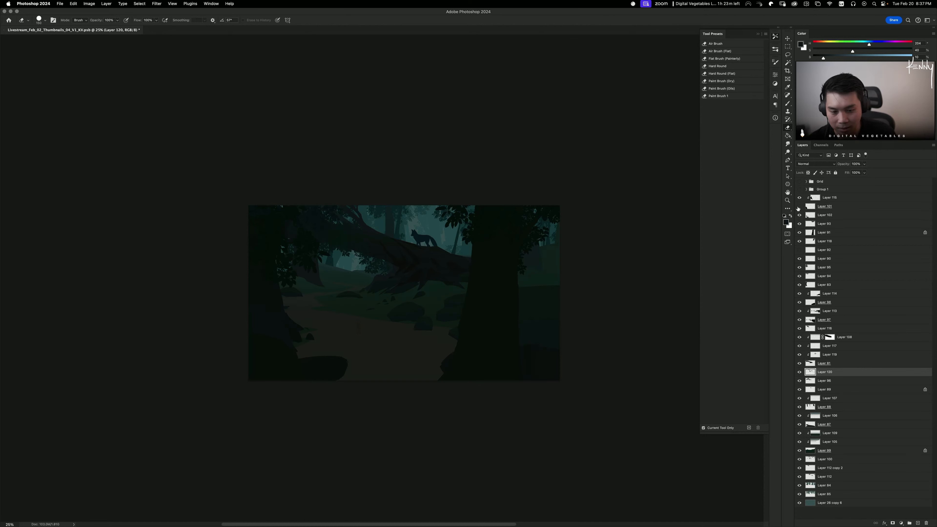
click(806, 206)
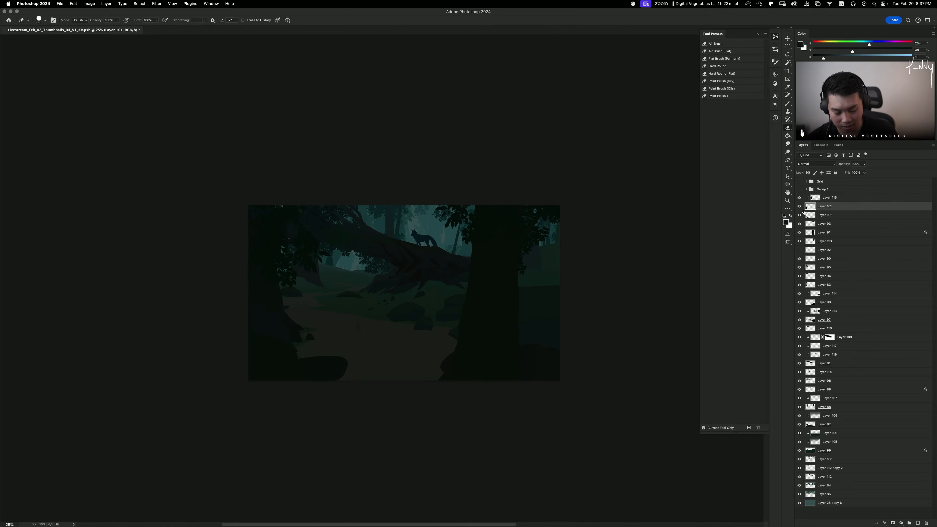
key(super+b)
click(747, 265)
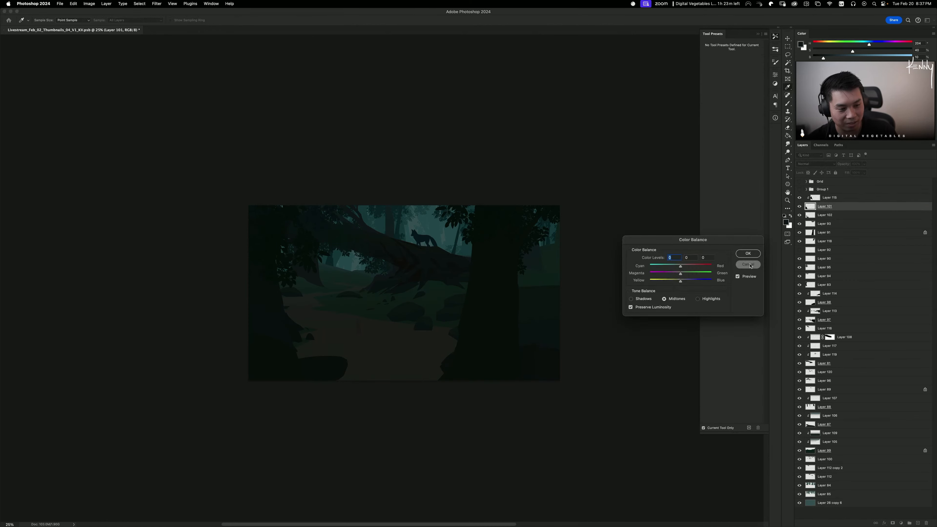
Step: Shift Layer 101's midtones toward red by +35 and slightly toward blue with Color Balance
click(799, 207)
click(800, 208)
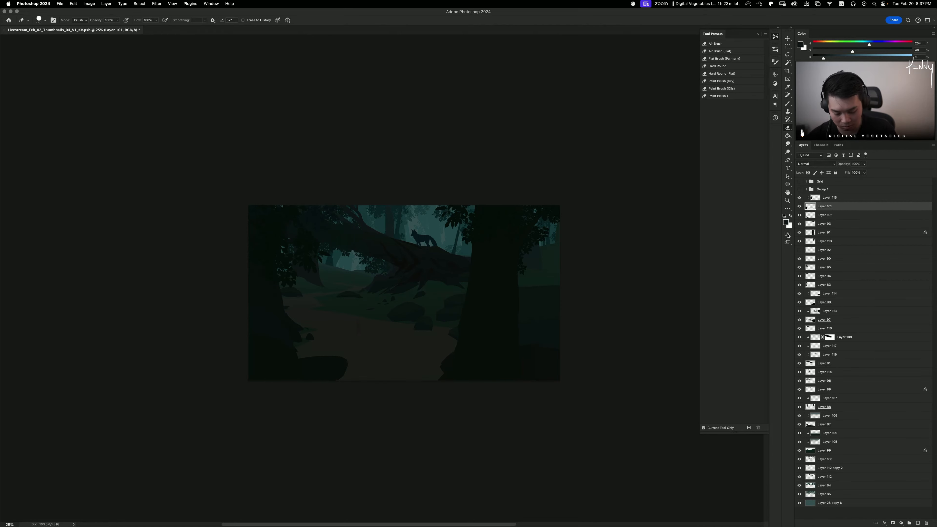
key(super+b)
drag(680, 281, 692, 266)
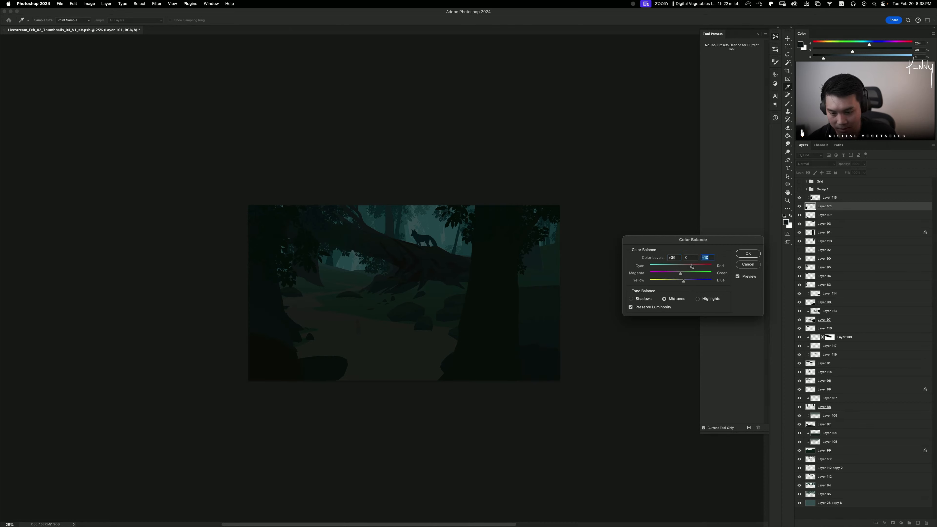
click(748, 253)
key(e)
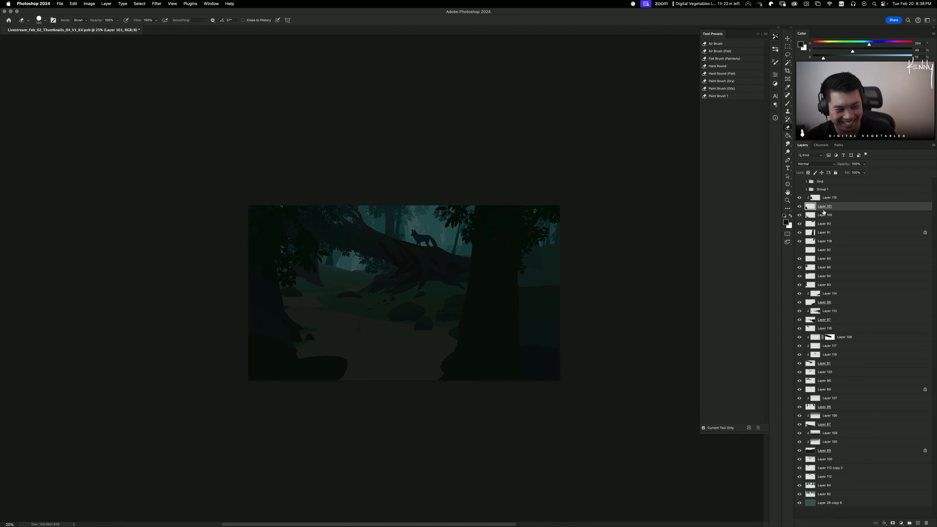
Step: Darken the clipped shading on Layer 115 with Hue/Saturation, setting lightness to -21
click(835, 198)
key(ctrl+u)
drag(669, 191, 663, 203)
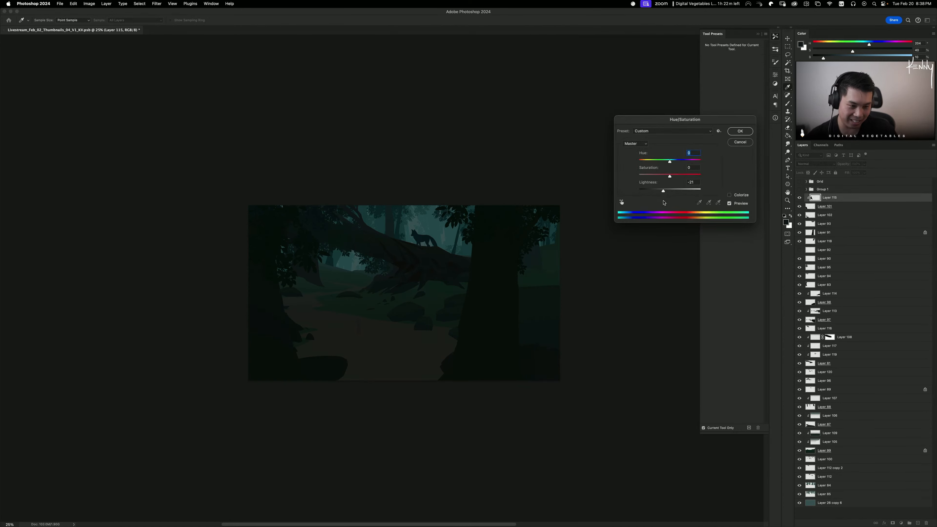
click(742, 131)
key(e)
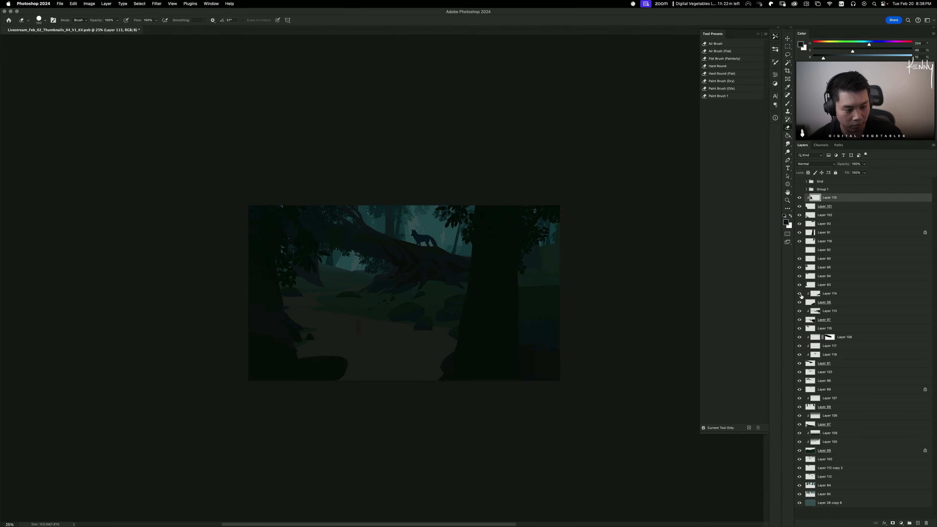
Step: Lower the opacity of the log's shadow shapes on Layer 119 and compare the painting with that layer hidden and shown
click(800, 380)
click(799, 381)
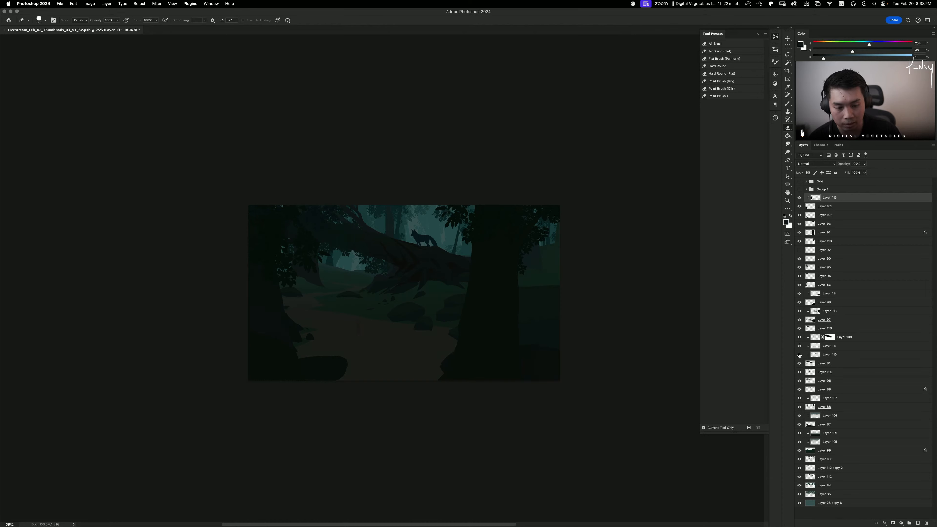
click(825, 355)
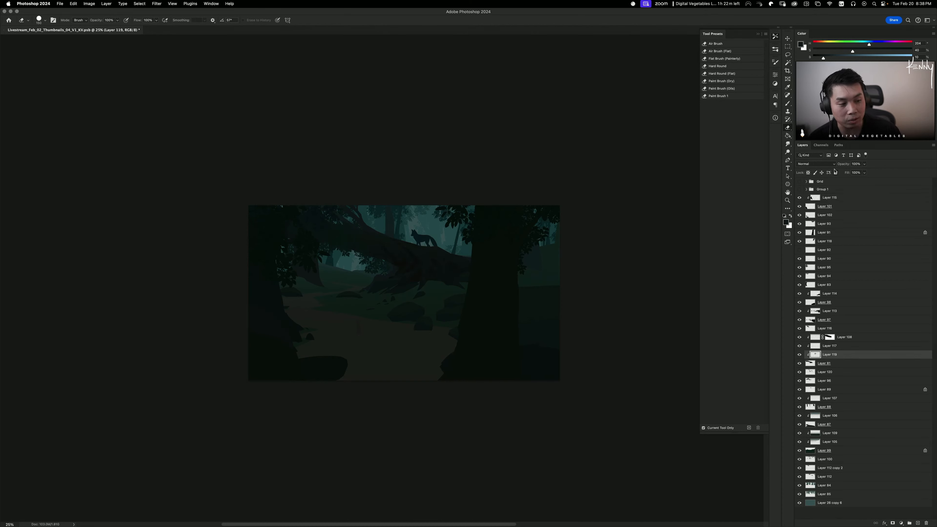
drag(837, 166, 830, 166)
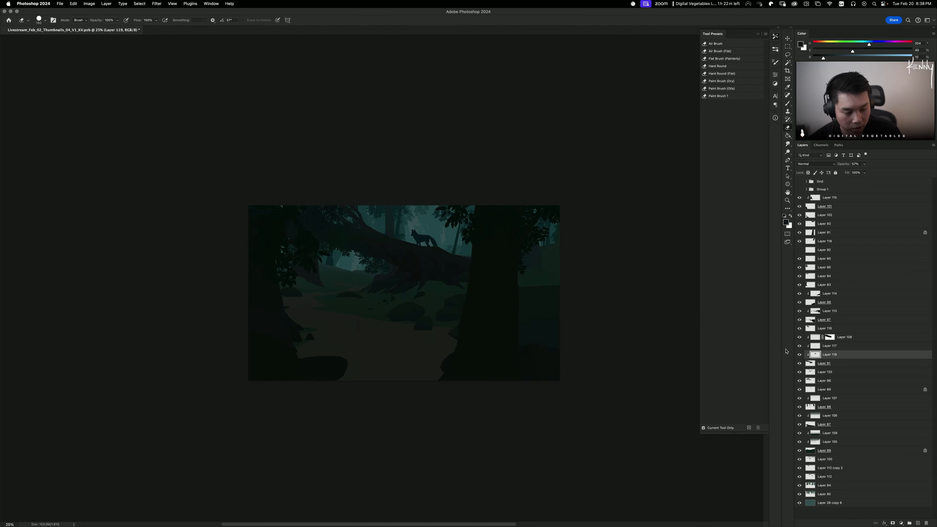
click(799, 355)
click(799, 355)
Step: Smudge the log's shadow shapes using the Smudge (Extrude 2) preset with an enlarged brush, and select the log's base layer
key(r)
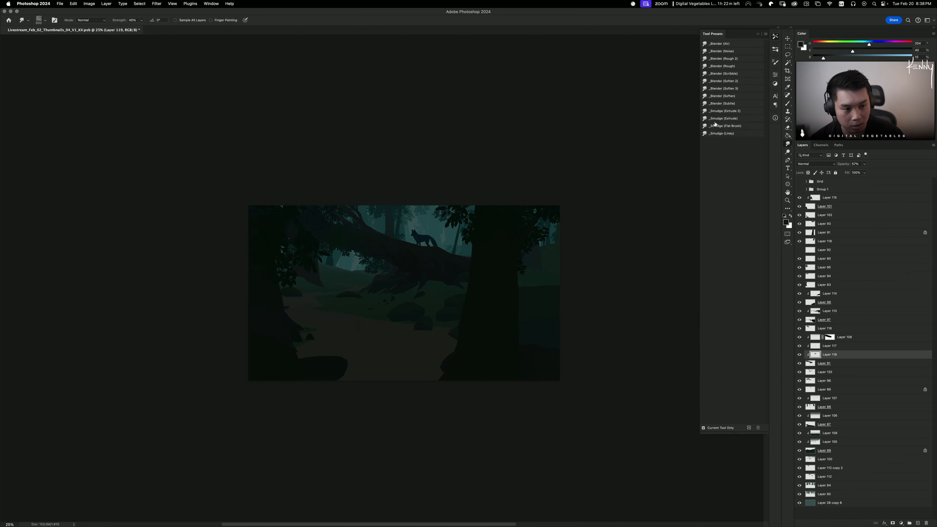
click(735, 111)
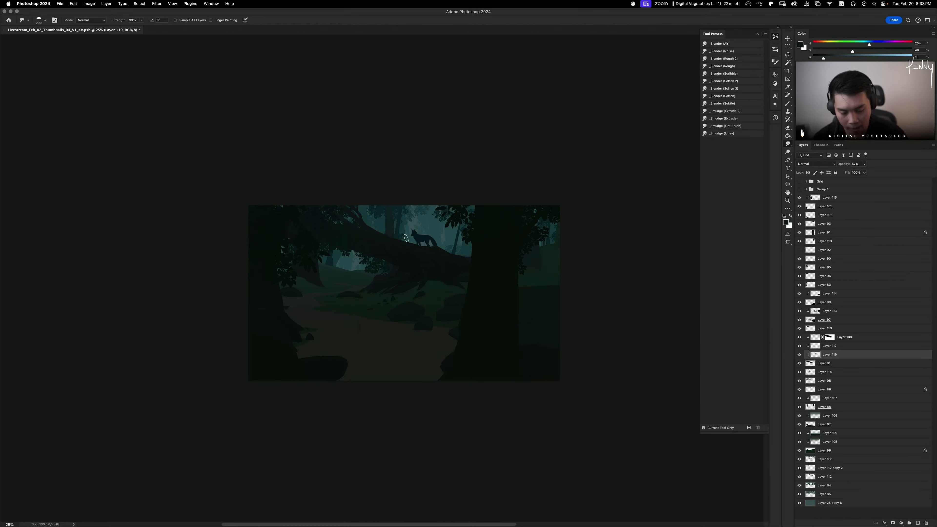
key(bracketright)
key(bracketright)
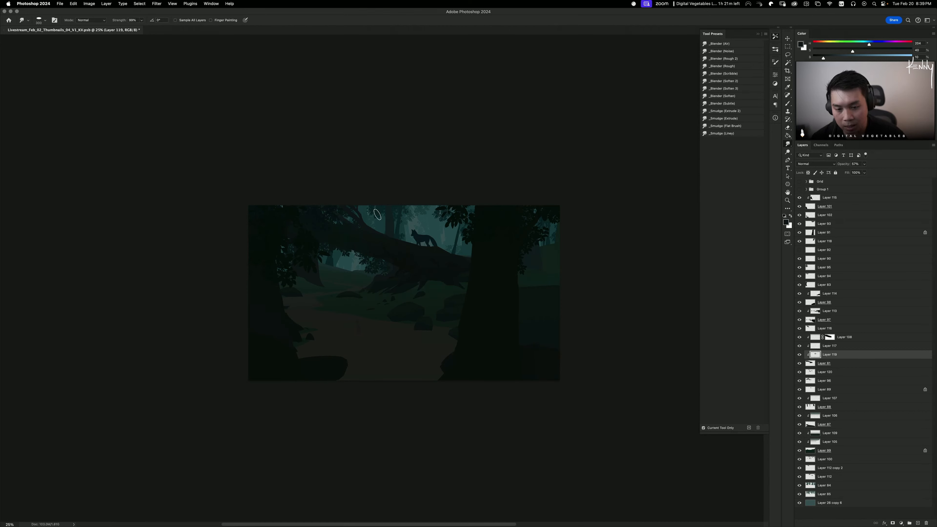
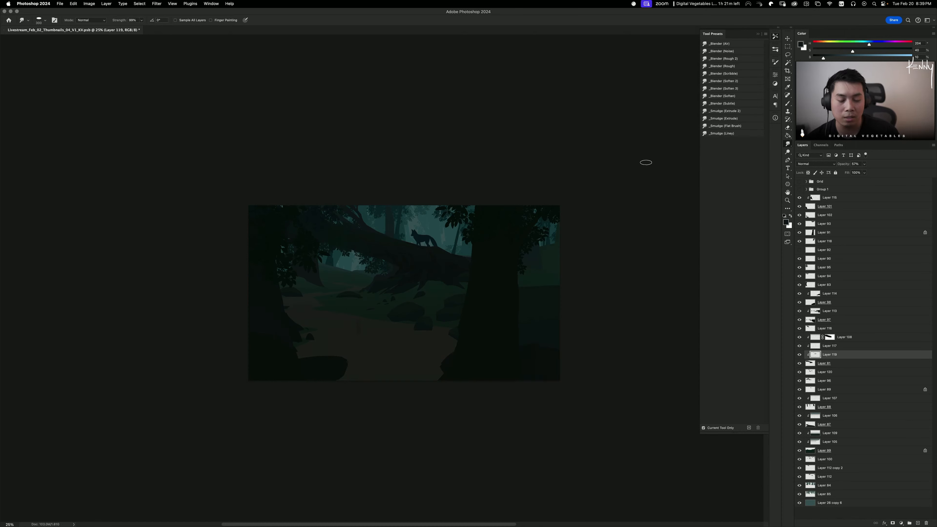
click(826, 365)
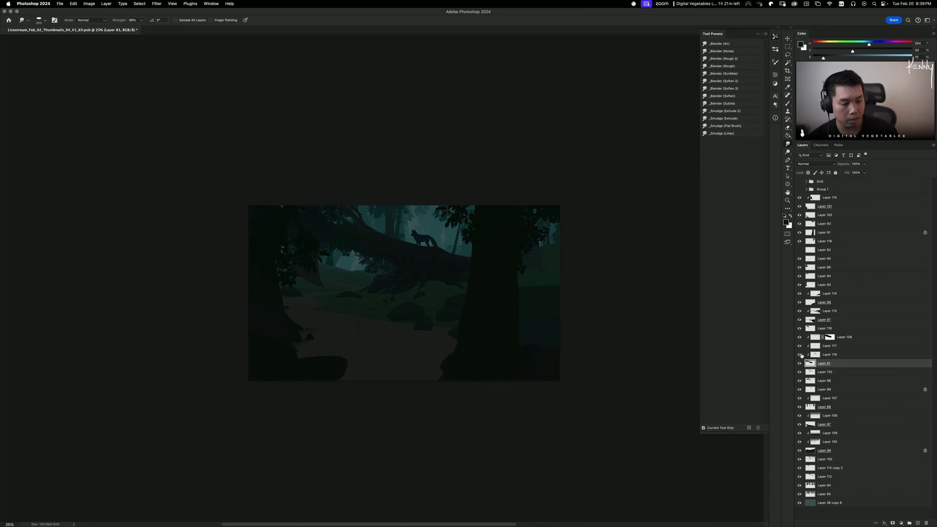
Step: Lower the opacity of Layer 108, the masked layer clipped over the log, slightly after checking its visibility
click(858, 338)
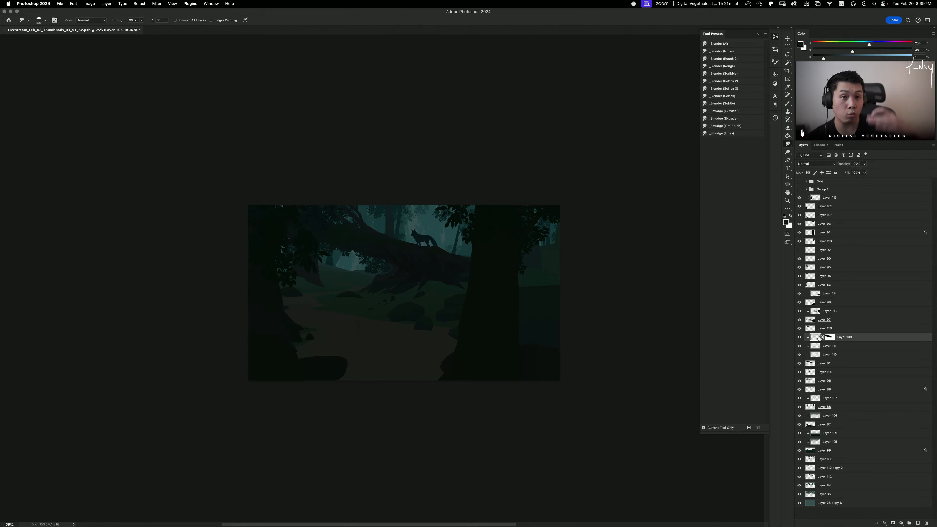
click(800, 337)
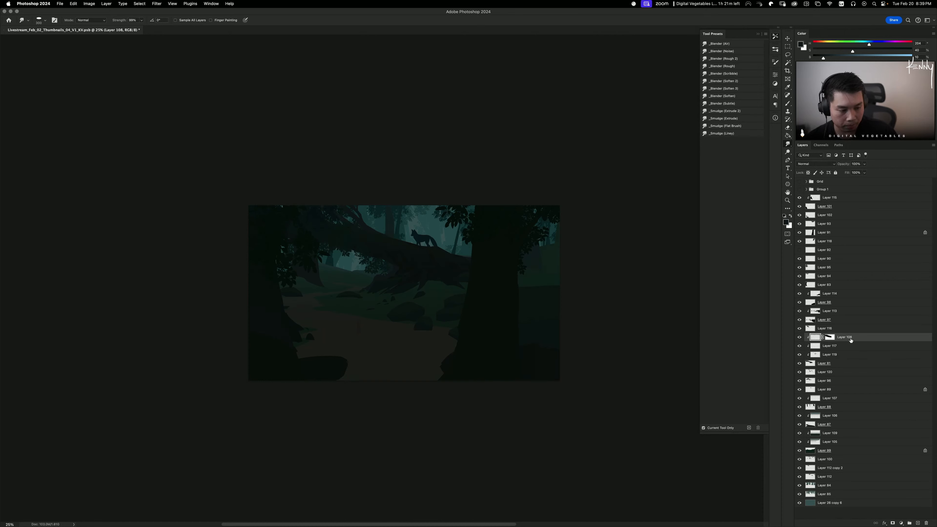
drag(845, 166, 840, 166)
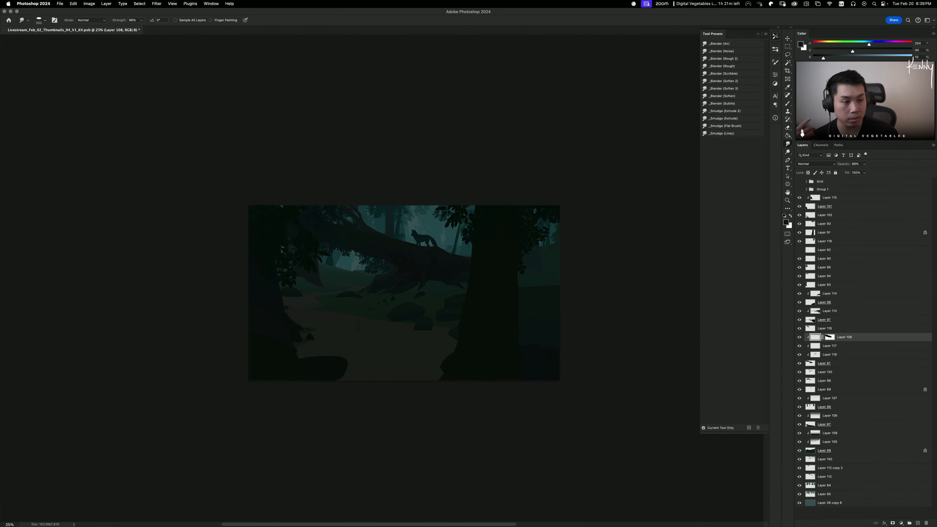
Step: Bring the ColorKeyLayout.psb window into view to examine the color plan thumbnails and references, and return to the forest painting
key(super+Tab)
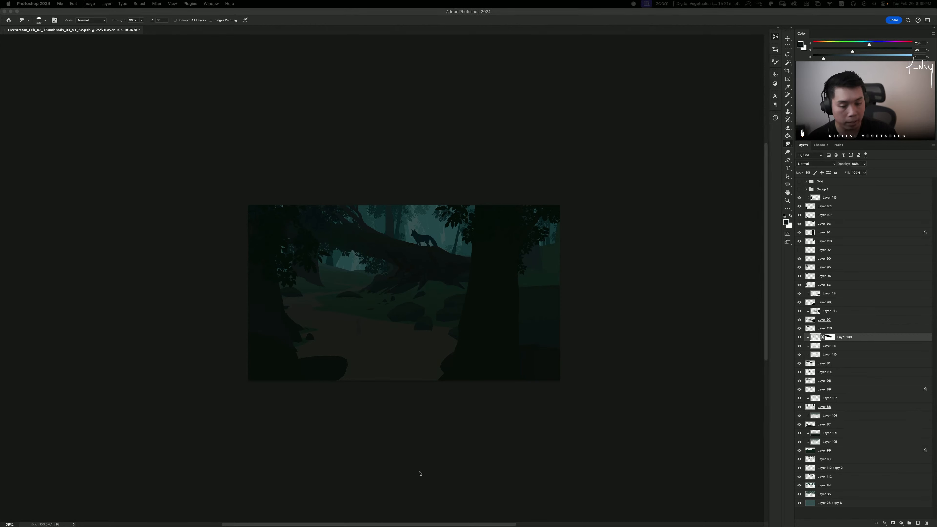
right_click(378, 516)
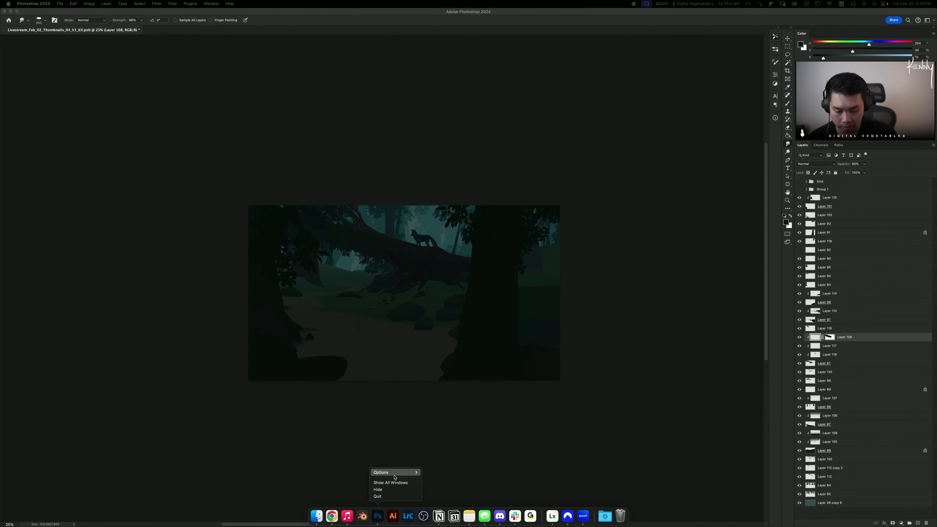
click(390, 486)
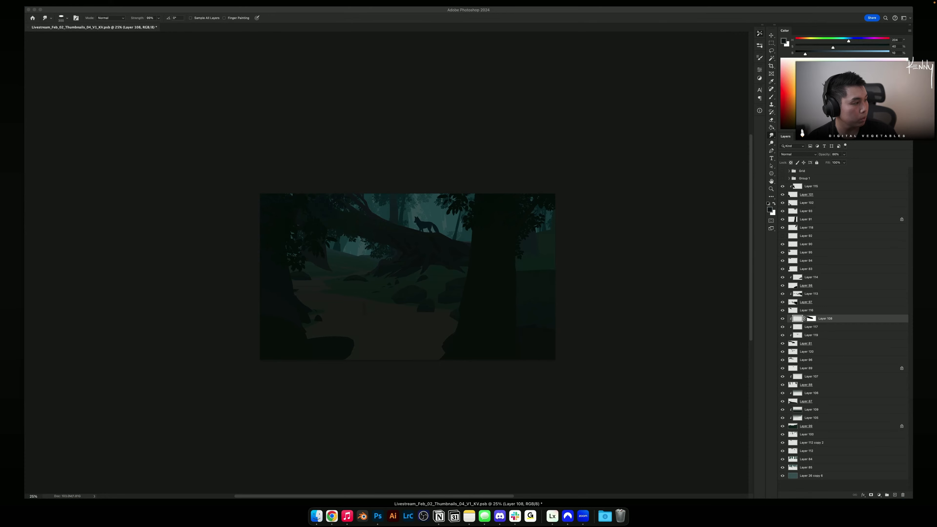
key(Escape)
drag(936, 218, 208, 55)
key(super+equal)
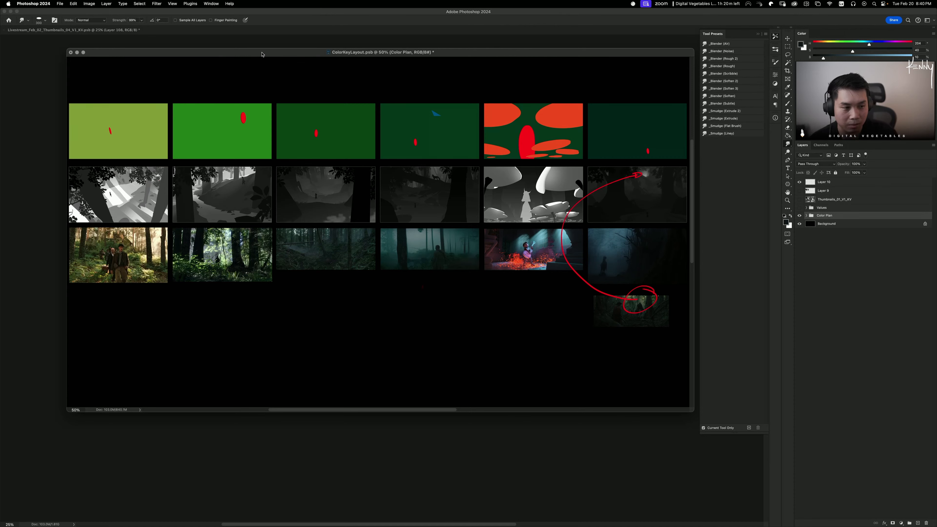
drag(262, 53, 936, 164)
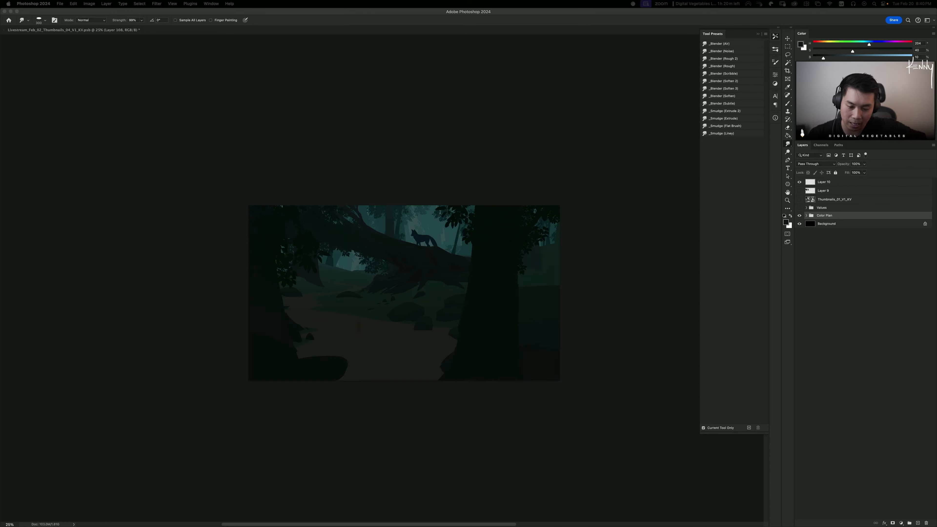
click(626, 176)
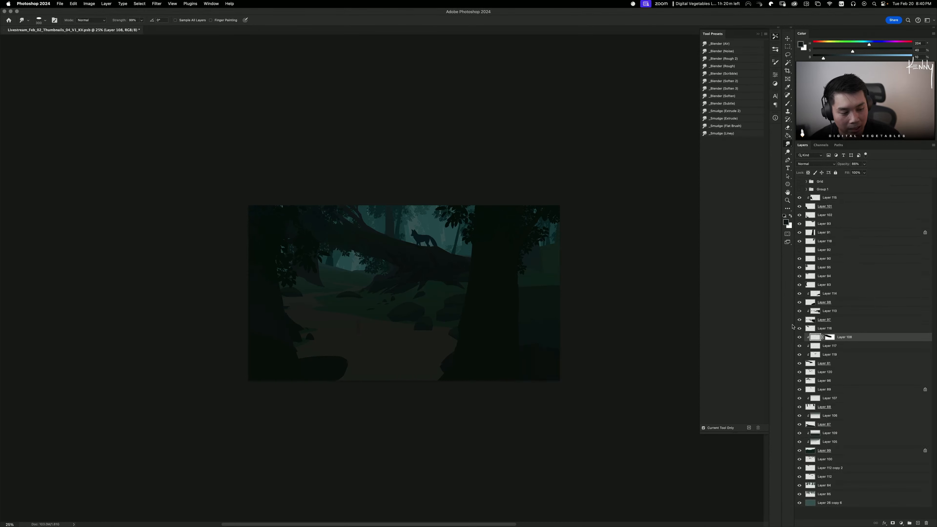
Step: Reduce Layer 108's opacity to 43%, checking the painting with the log's base layer hidden and shown
click(800, 364)
click(800, 364)
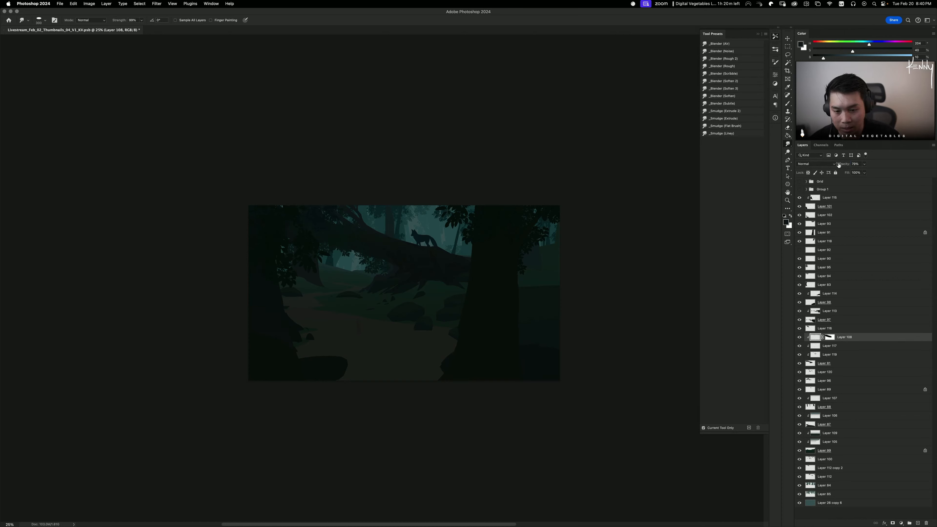
drag(843, 165, 827, 163)
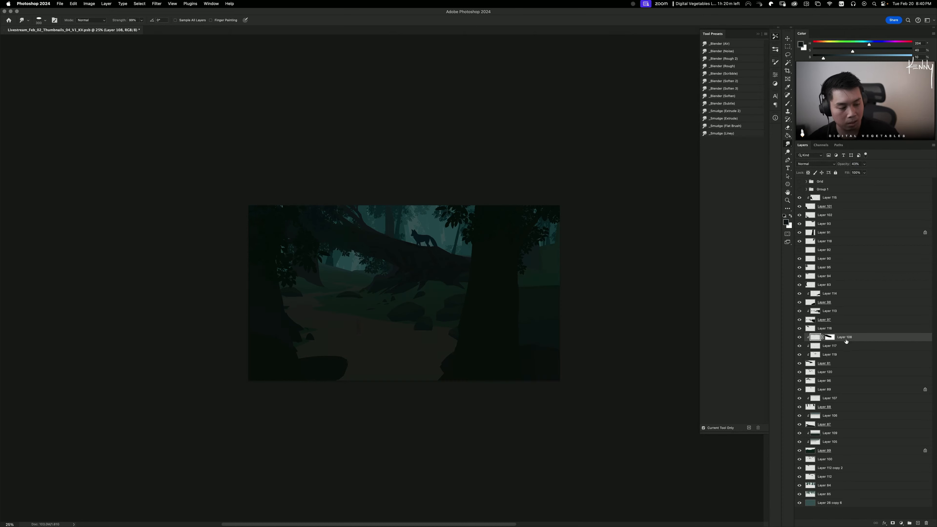
click(800, 364)
click(800, 363)
Step: Compare the painting with Layer 108, the log's base layer and Layer 113 each hidden and shown, ending on Layer 84
click(822, 365)
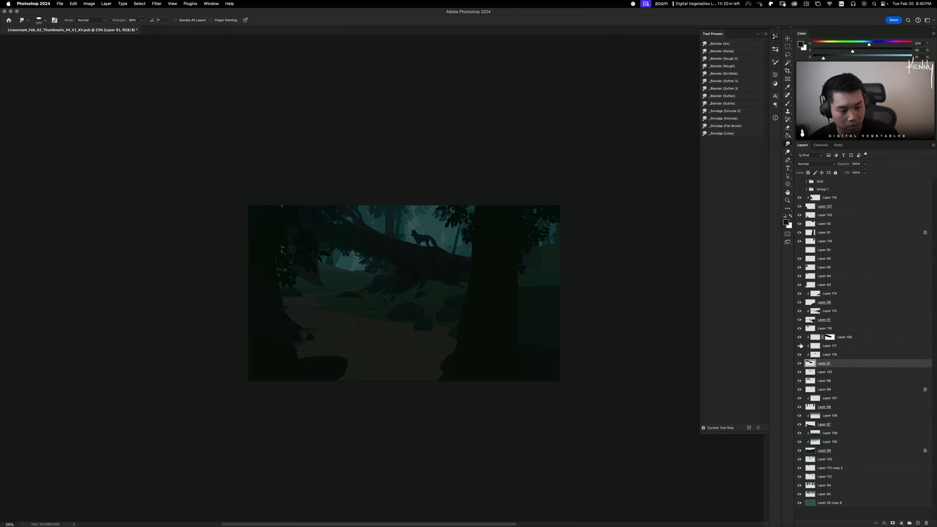
click(801, 337)
click(801, 337)
click(807, 338)
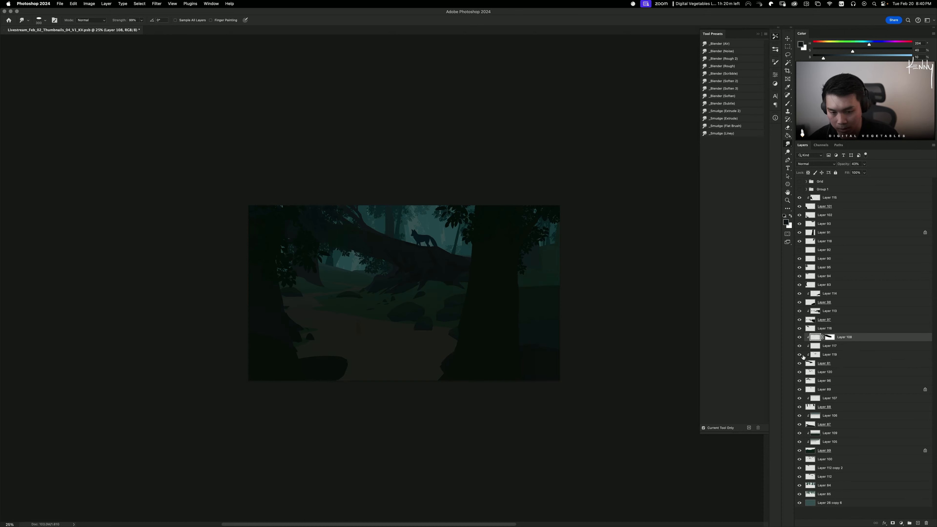
click(800, 363)
click(799, 363)
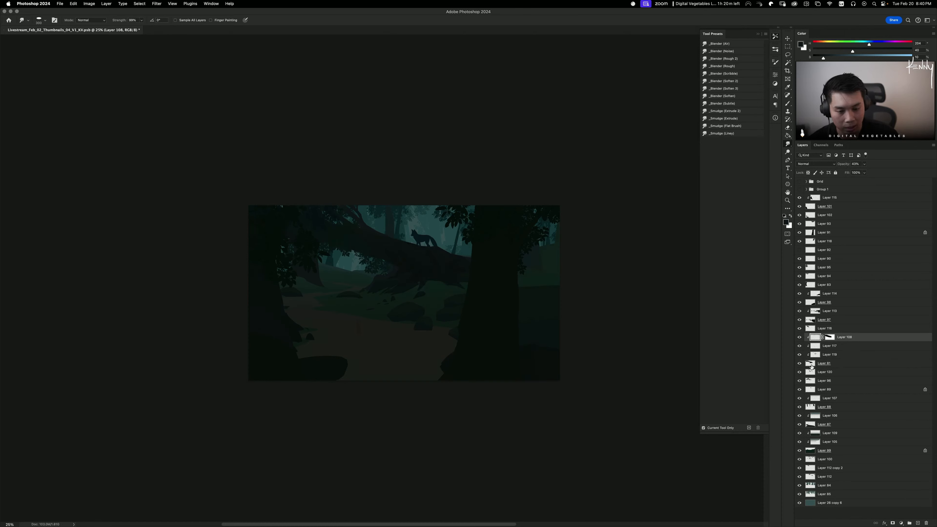
click(799, 477)
click(799, 477)
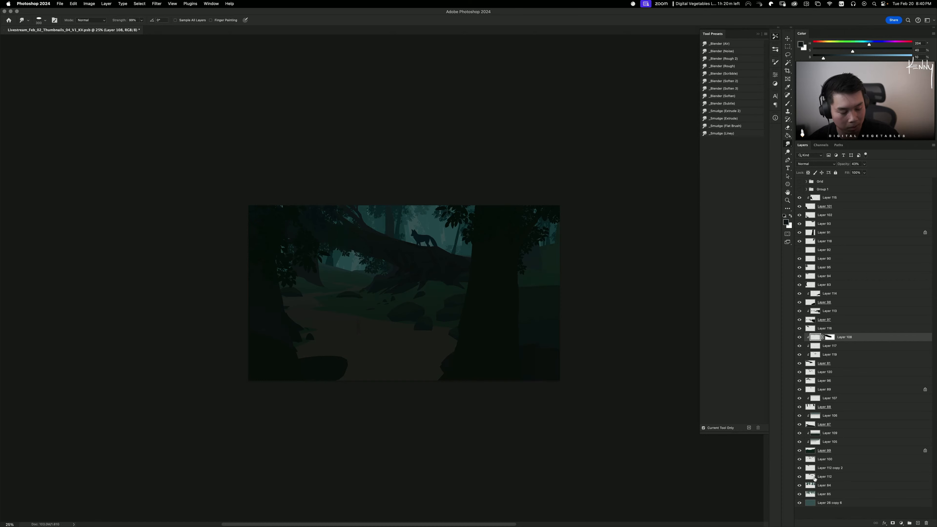
click(808, 485)
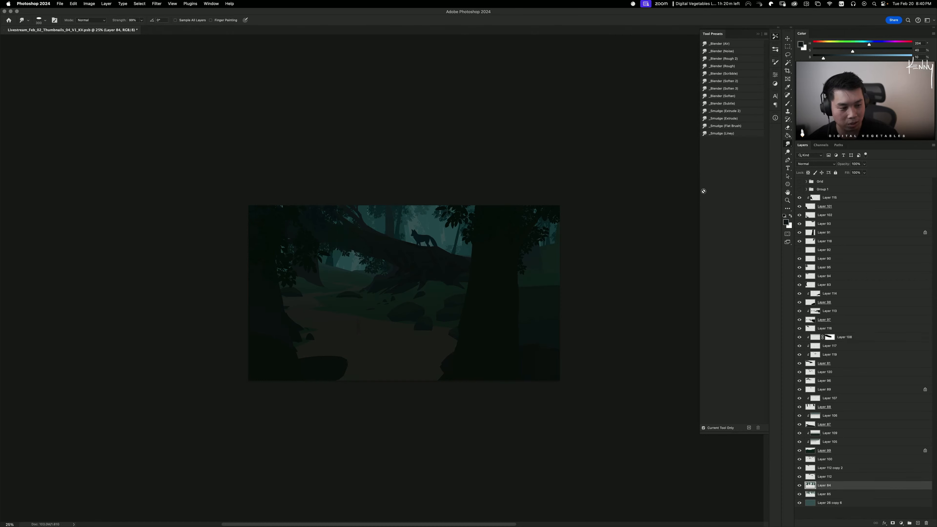
Step: Create a new empty layer above all the painting layers, below Group 1, and switch to the Brush tool
scroll(793, 205, up, 10)
mouse_move(588, 280)
mouse_down()
mouse_move(555, 200)
mouse_move(566, 204)
mouse_up()
click(833, 200)
key(super+shift+n)
key(Return)
key(b)
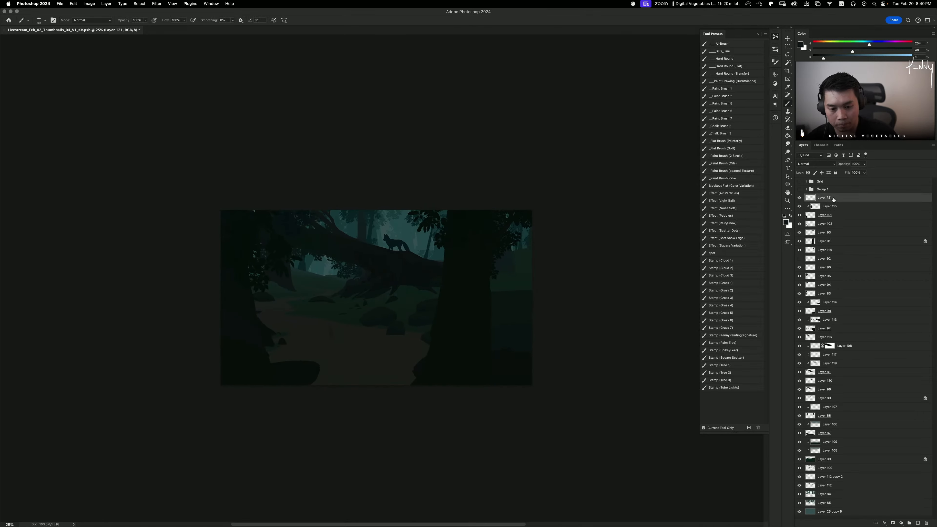
Step: Try circling the wolf silhouette on the log in pure red (hue 0, saturation 100, brightness 100) on the new layer
drag(413, 209, 445, 213)
key(super+z)
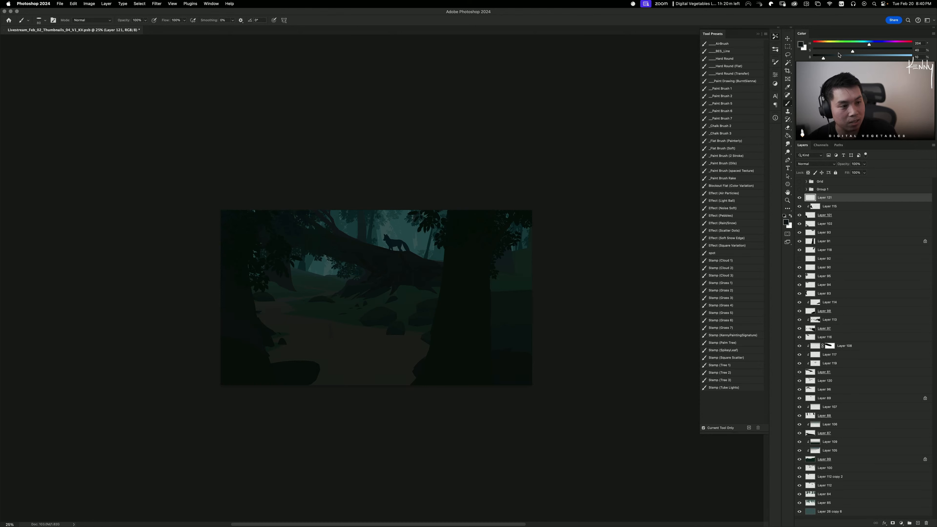
drag(870, 46, 936, 53)
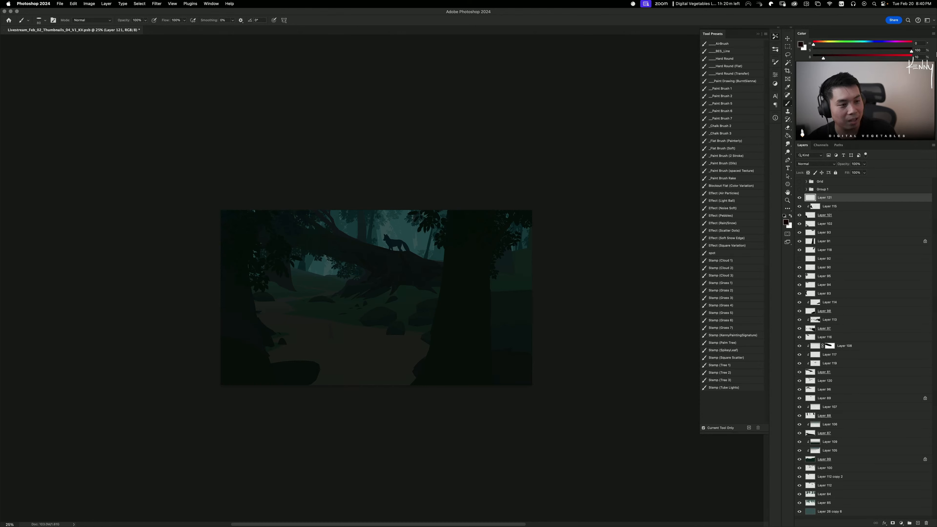
drag(824, 59, 915, 58)
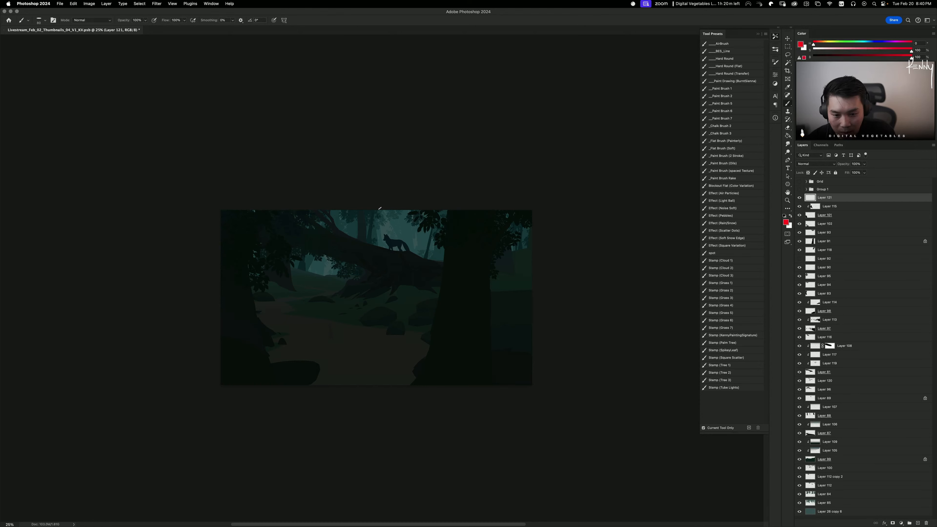
drag(380, 208, 386, 231)
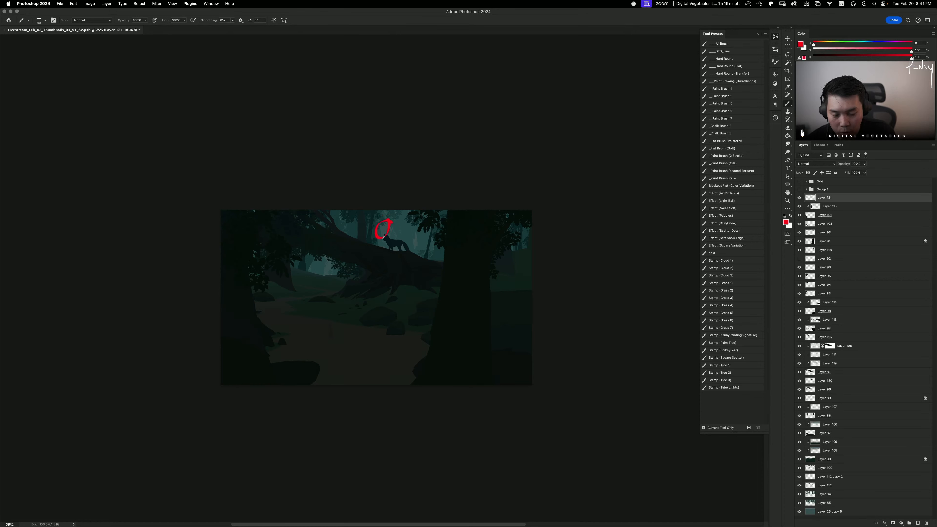
key(super+z)
key(super+equal)
key(super+equal)
drag(410, 208, 406, 232)
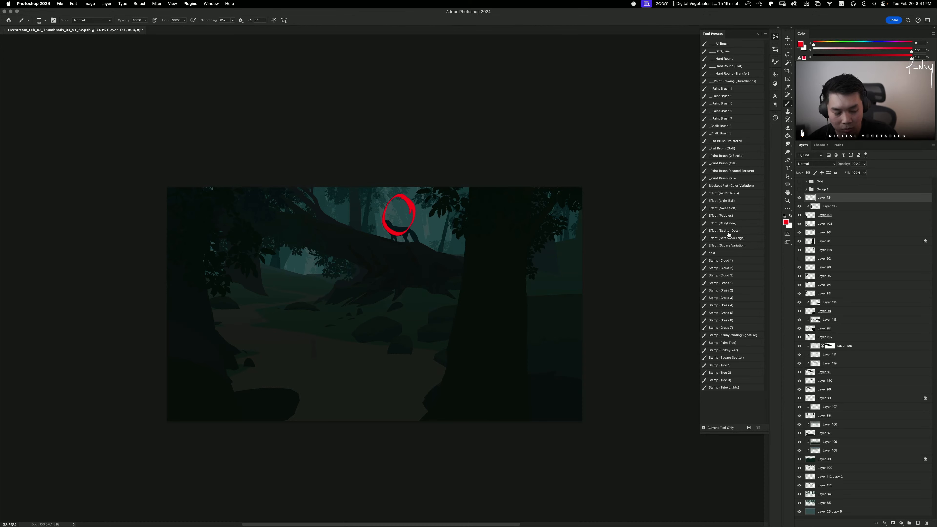
key(super+z)
drag(383, 204, 409, 242)
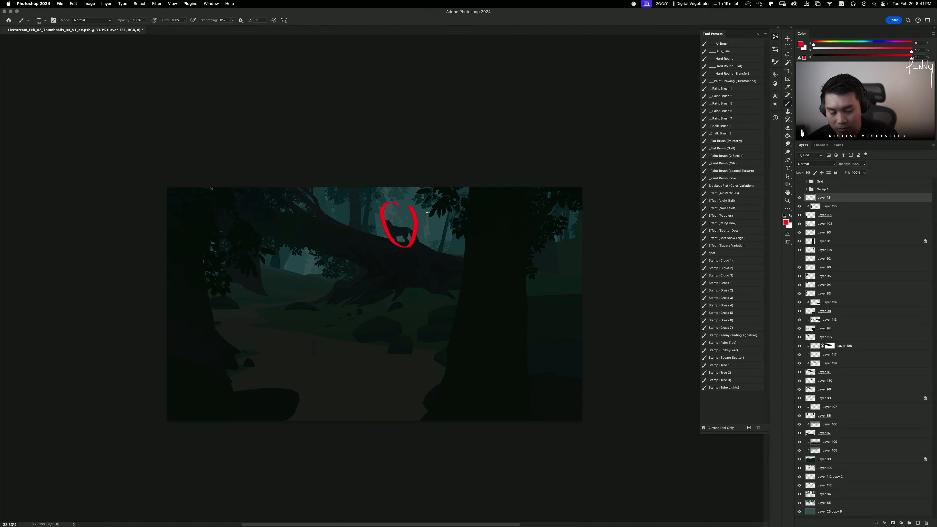
key(super+z)
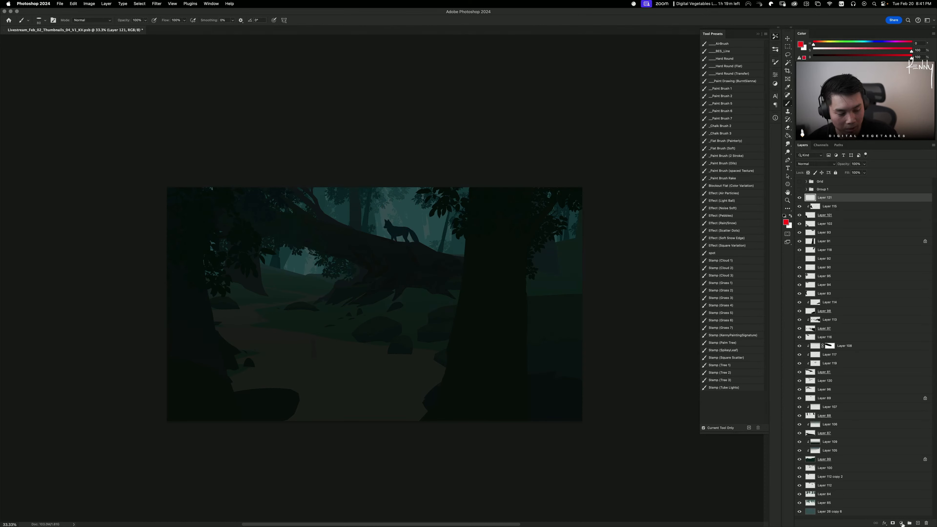
Step: Compare the distant background with Layer 85's trees repeatedly hidden and shown
click(799, 504)
click(799, 504)
click(799, 504)
click(799, 504)
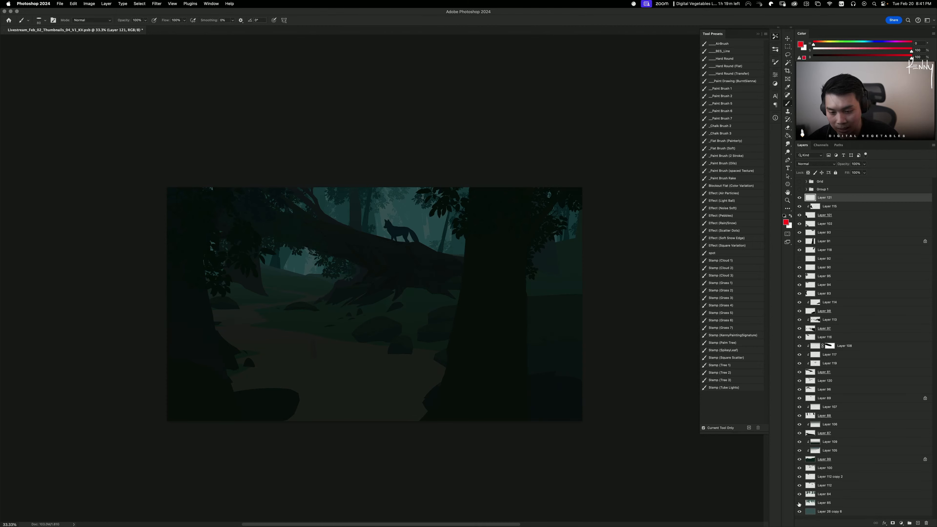
click(799, 504)
click(799, 503)
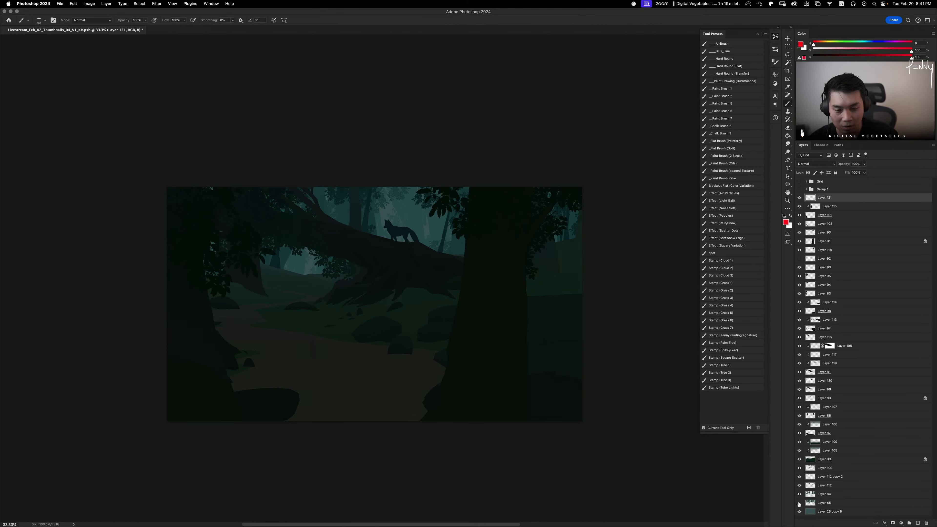
click(800, 503)
click(799, 503)
Step: Try scaling Layer 85's background trees to about 49% and moving them behind the wolf, and compare the layer hidden and shown
click(824, 503)
key(super+t)
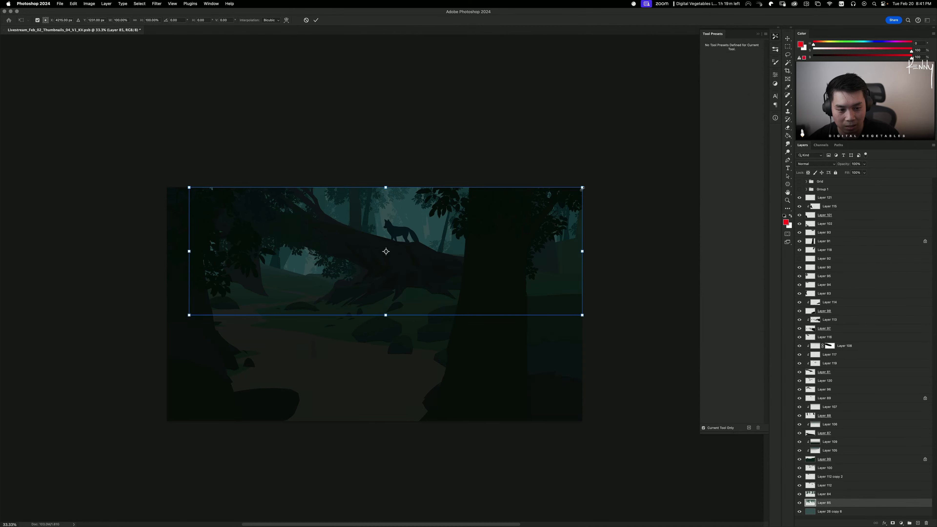
drag(582, 188, 483, 220)
drag(451, 253, 465, 221)
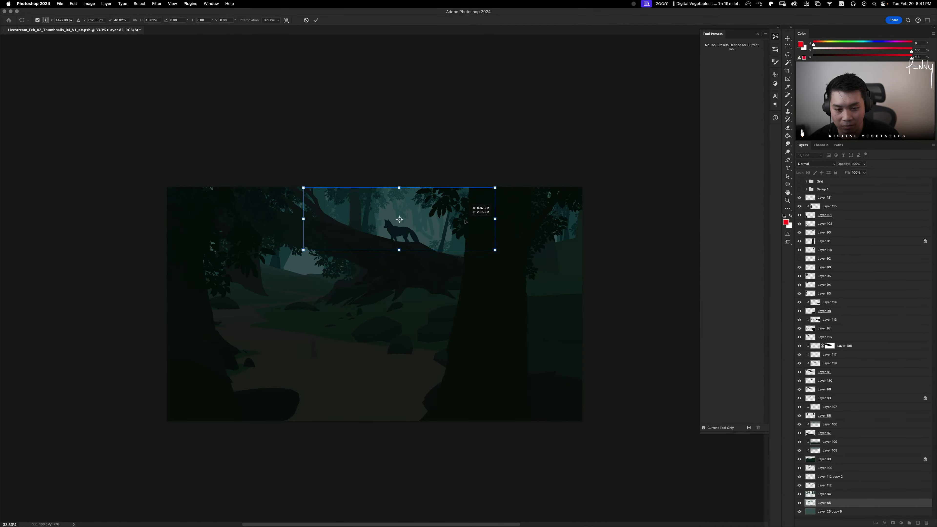
key(b)
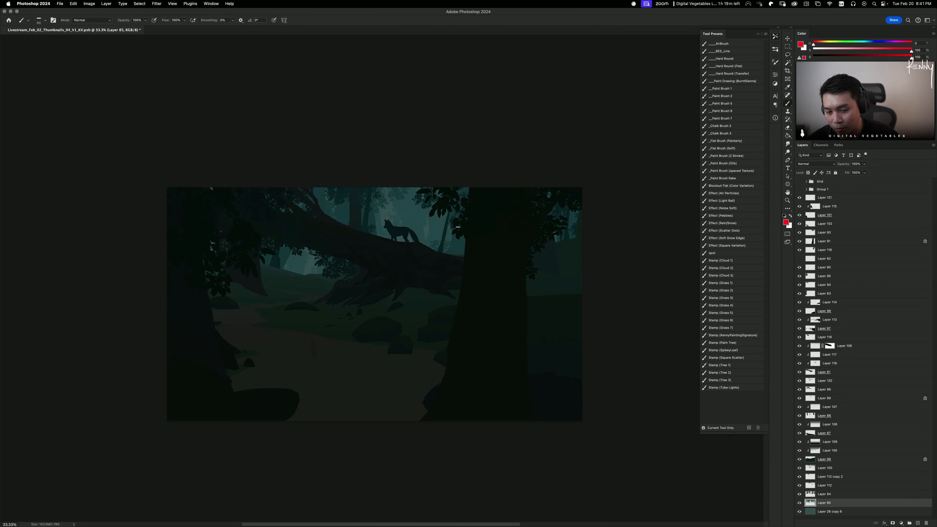
click(799, 504)
click(799, 503)
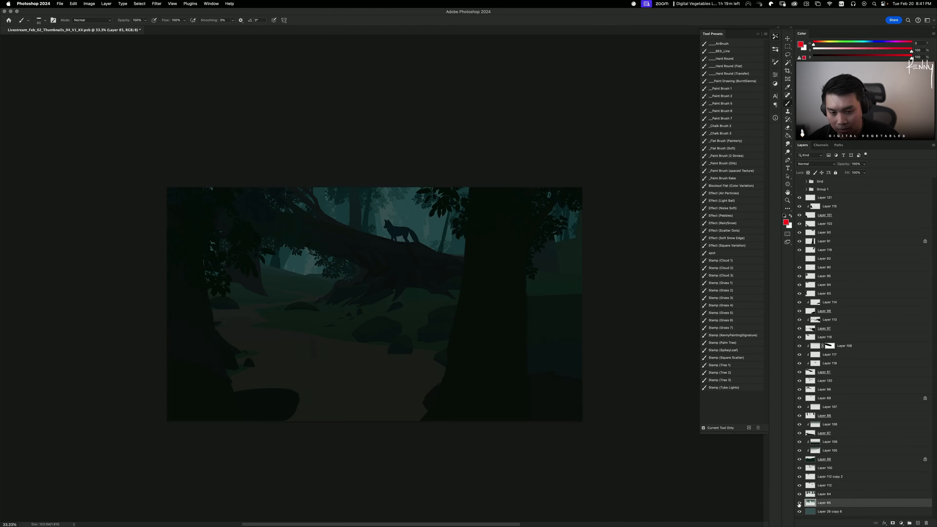
Step: Check the background trees on Layer 84 and create a new empty layer directly above it
click(799, 495)
click(825, 496)
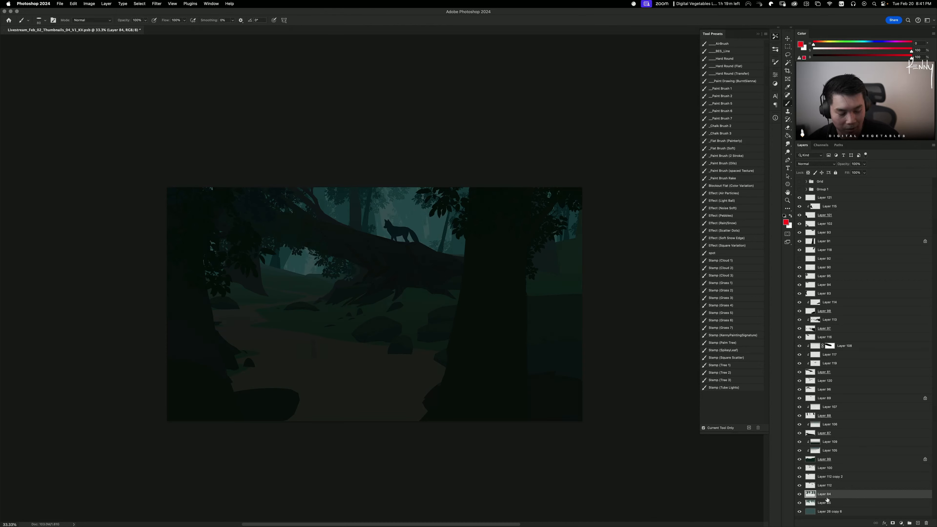
key(super+shift+n)
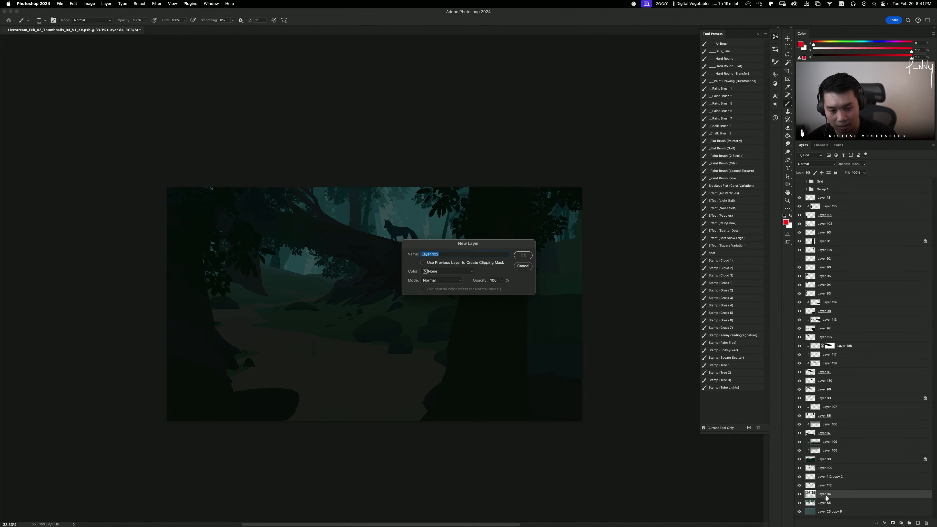
key(Return)
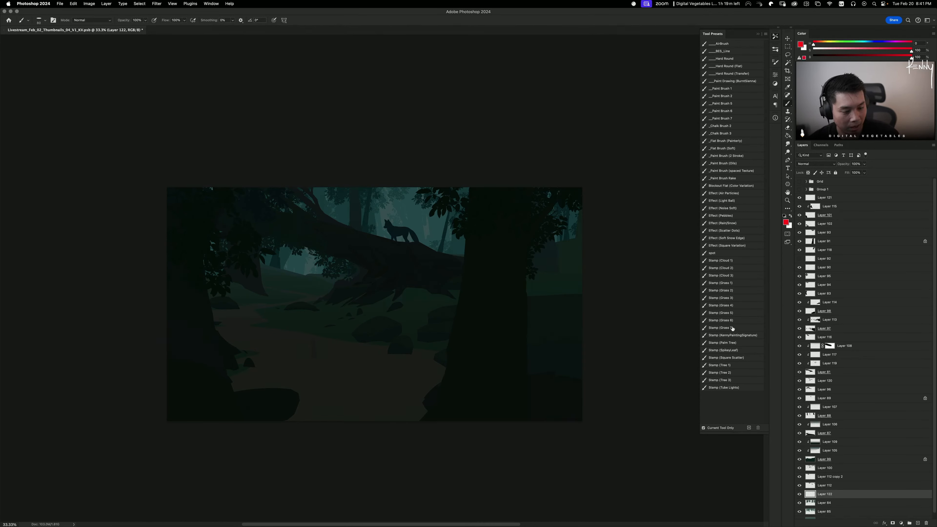
Step: Try stamping Tree 1 foliage around the wolf in a teal sampled from the background
click(730, 365)
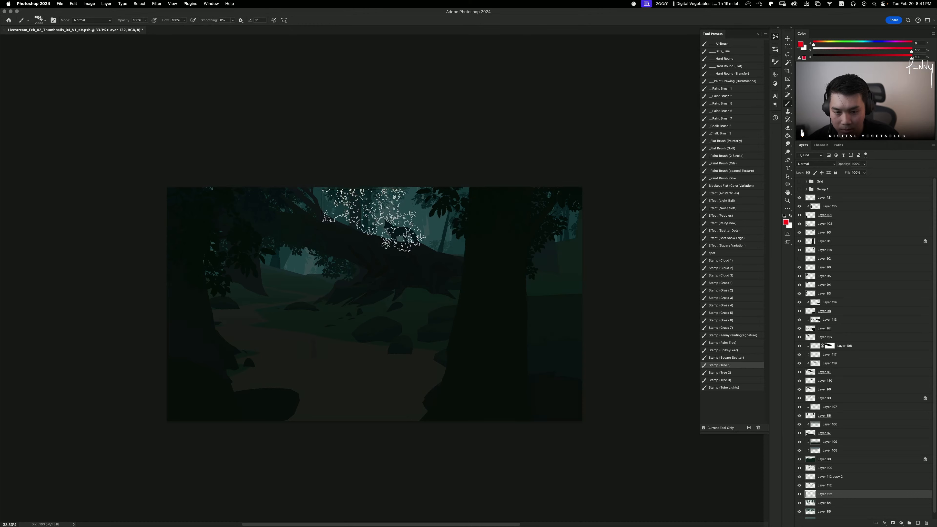
alt+click(364, 208)
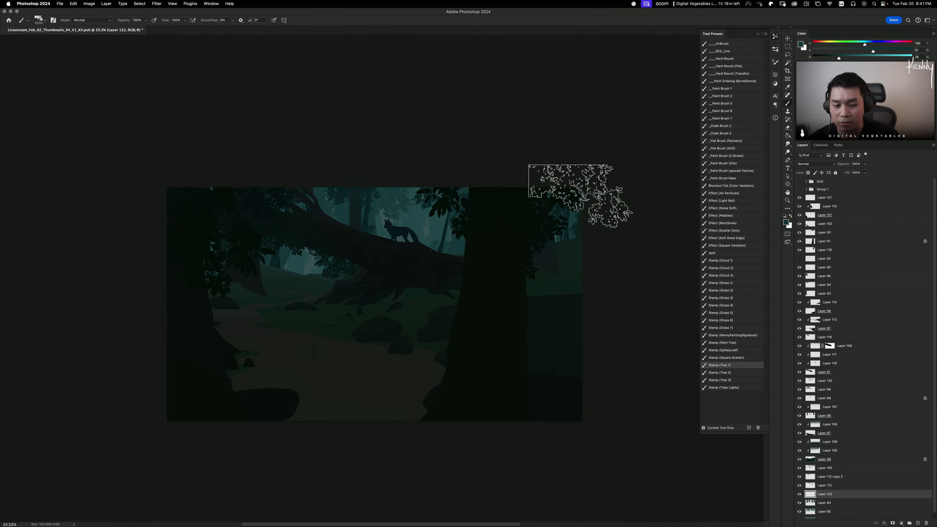
key(super+z)
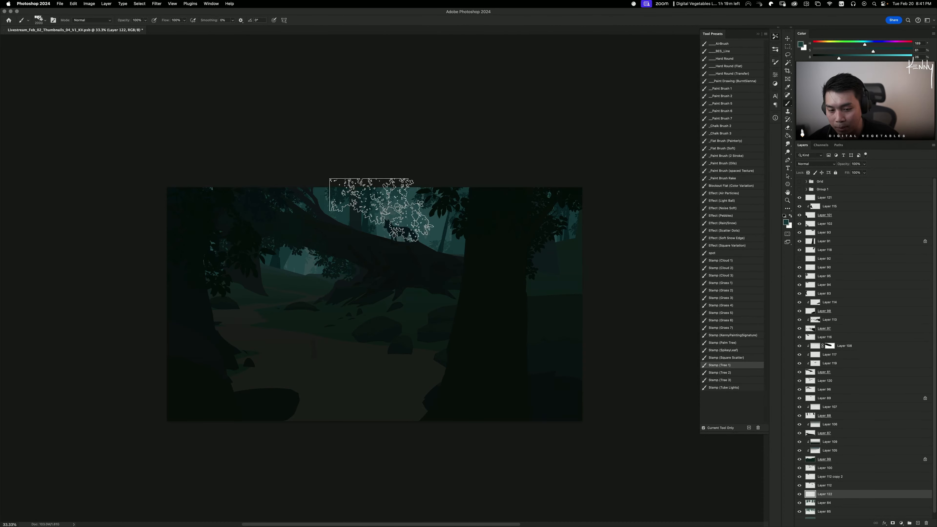
click(382, 210)
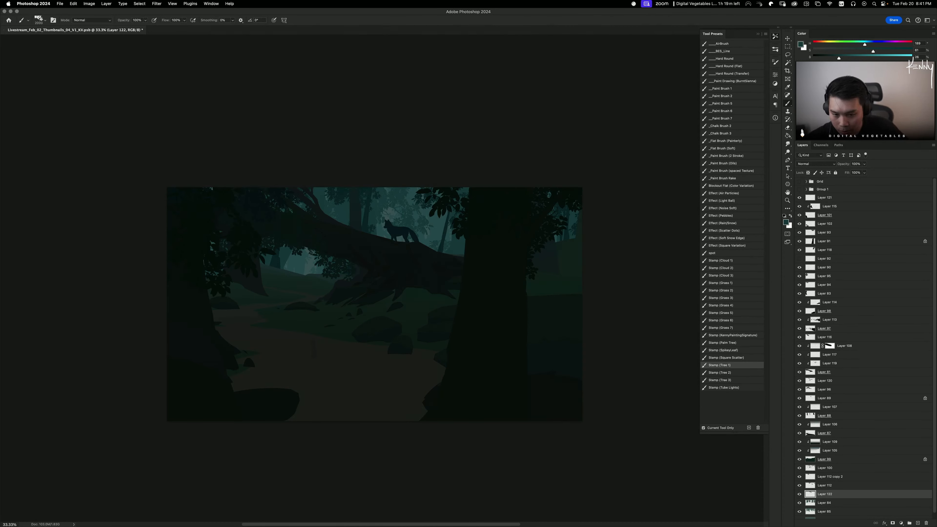
key(super+z)
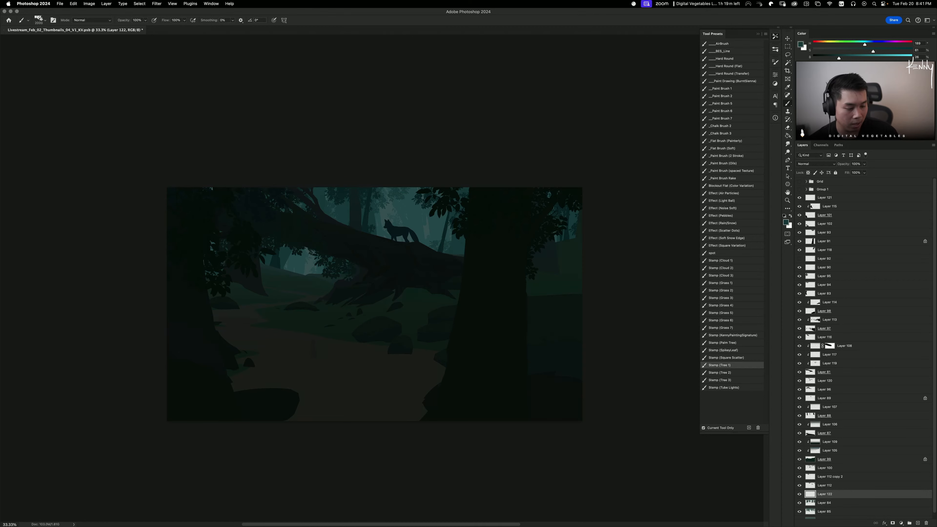
Step: Check which layers hold the log and mid-ground trees, and place a new unclipped layer directly below Layer 86
click(799, 469)
click(799, 470)
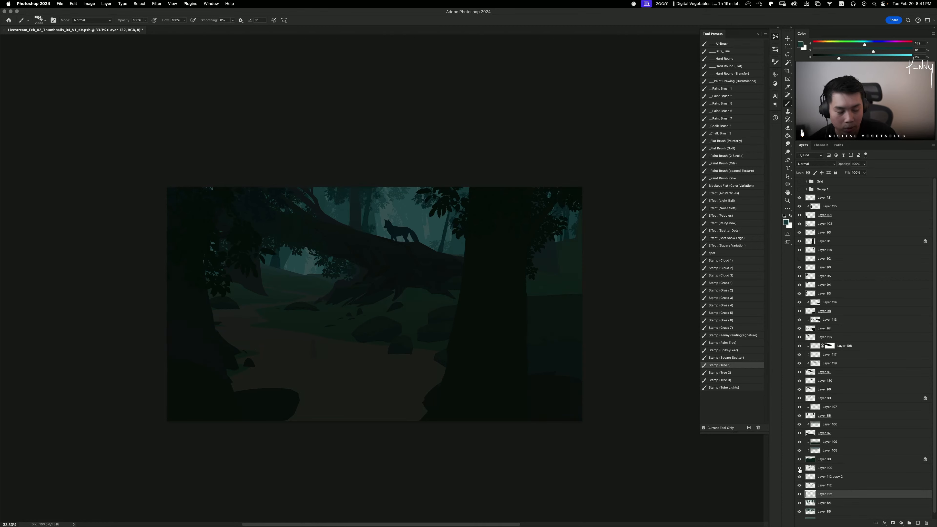
click(799, 372)
click(799, 372)
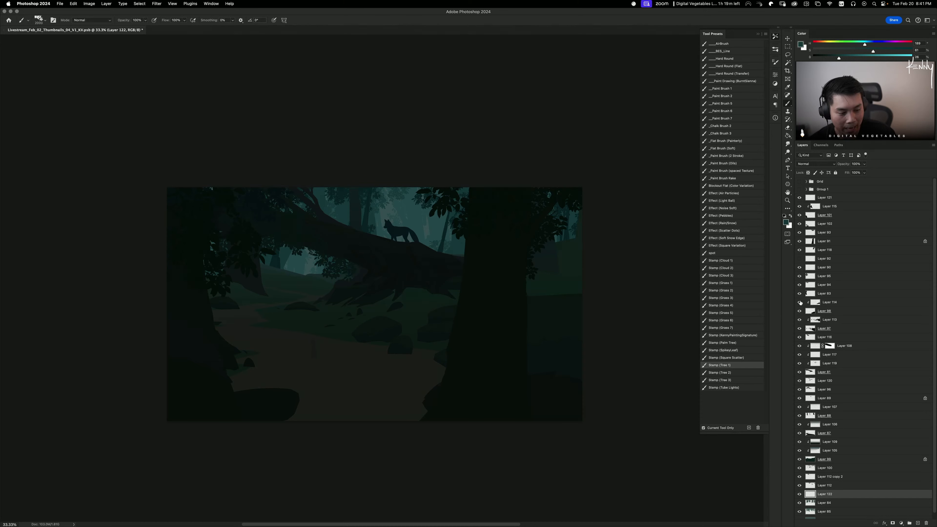
click(800, 415)
click(800, 415)
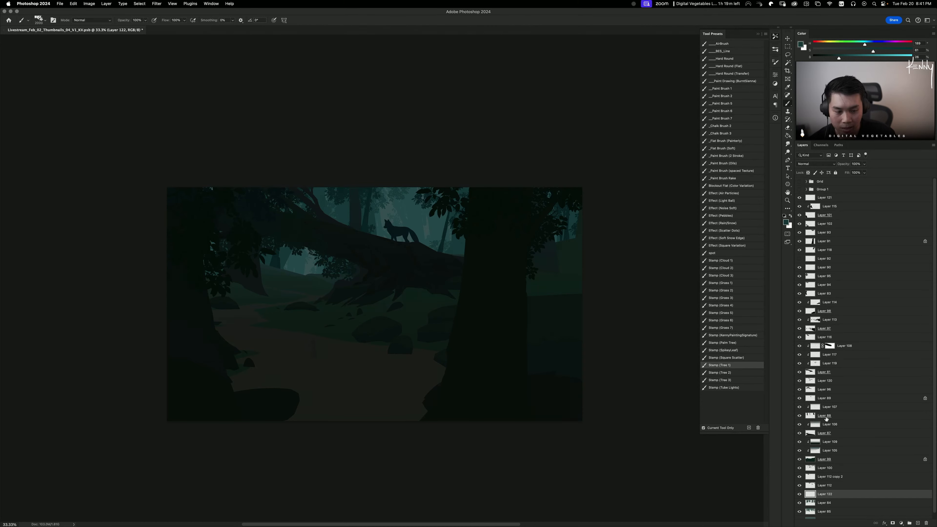
click(826, 416)
key(super+alt+shift+n)
key(super+alt+g)
double_click(828, 416)
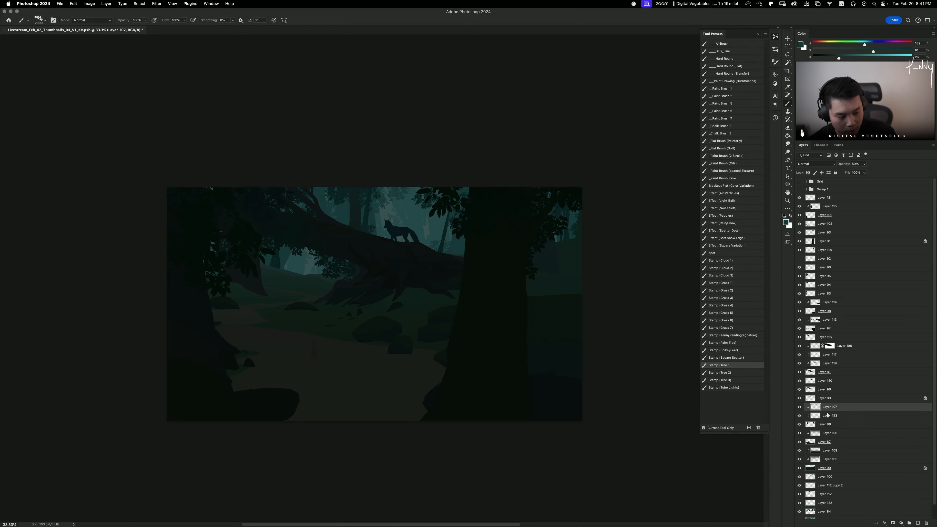
key(Escape)
drag(833, 417, 841, 430)
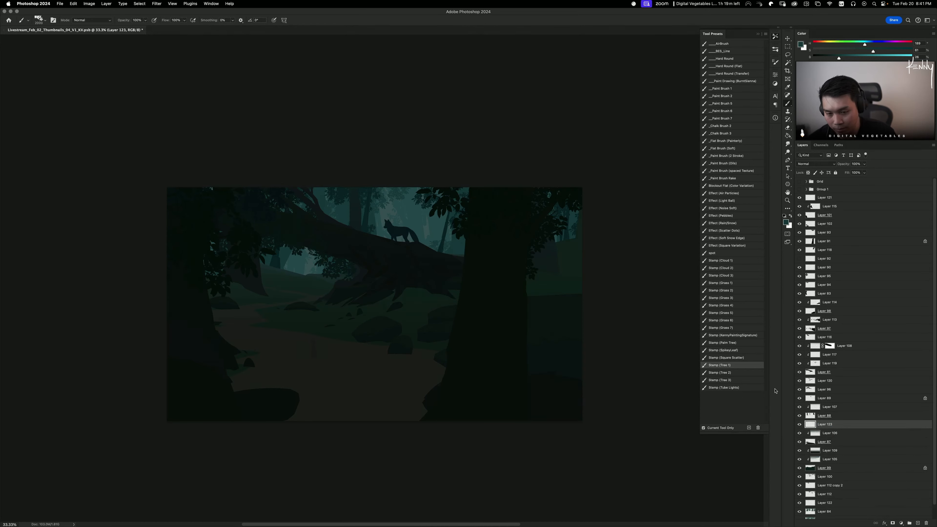
Step: Stamp smaller Tree 1 foliage in a sampled dark blue-green, rotate it about 25° clockwise and move it above the log beside the wolf
alt+click(356, 214)
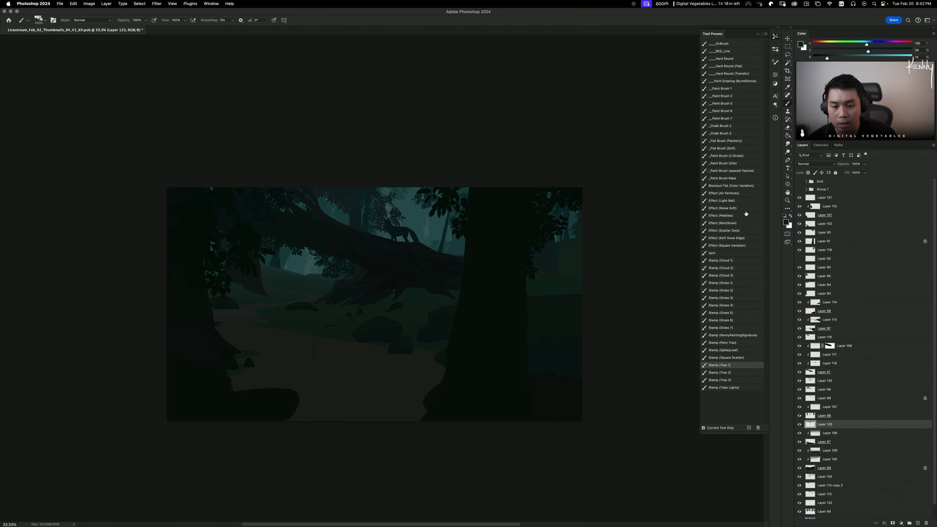
key(bracketleft)
key(bracketleft)
key(bracketleft)
key(bracketleft)
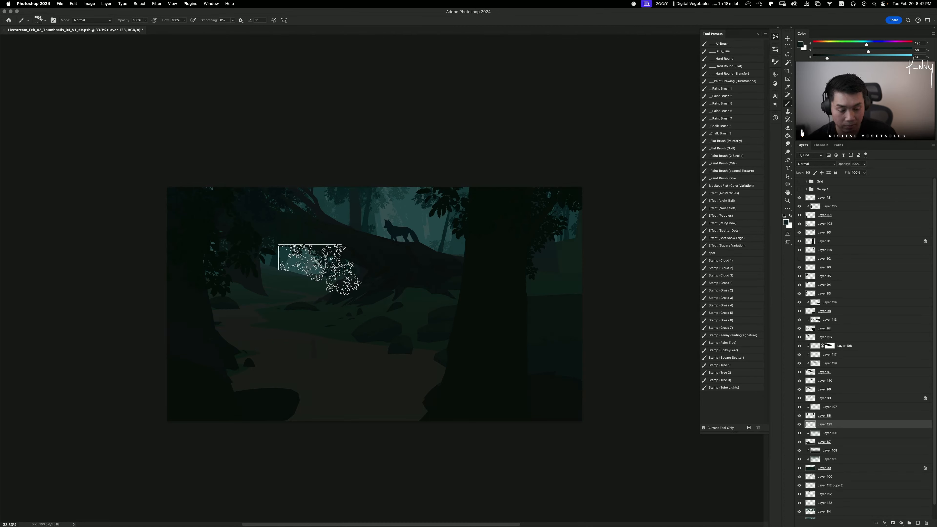
click(320, 270)
key(super+t)
mouse_move(369, 240)
mouse_down()
mouse_move(374, 266)
mouse_move(379, 187)
mouse_up()
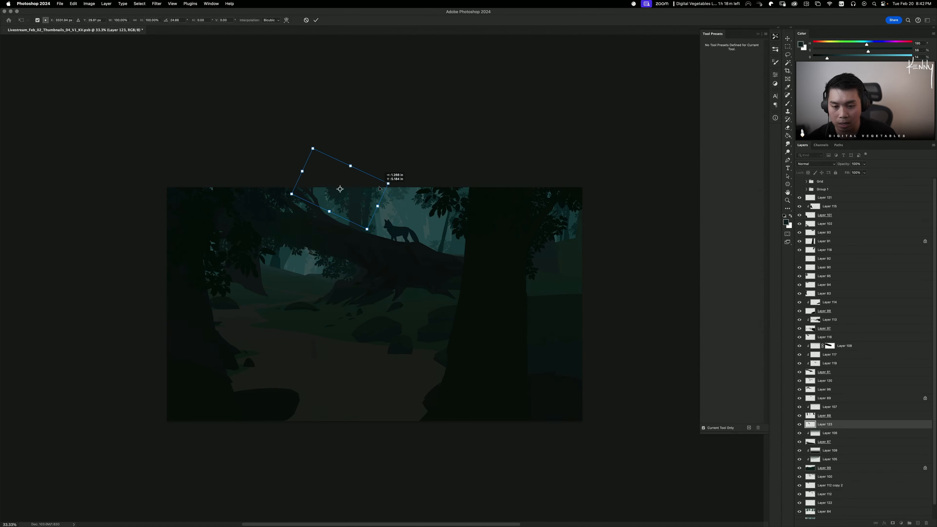
key(Return)
key(b)
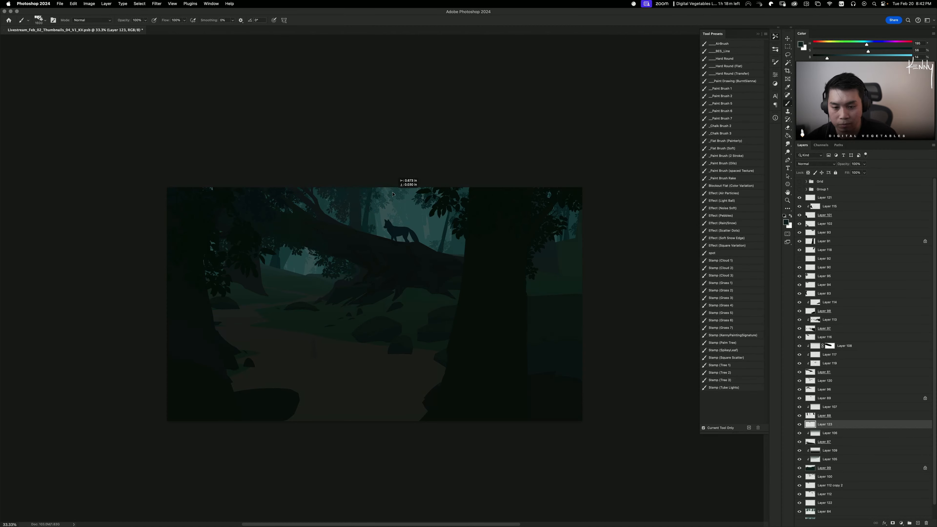
Step: Rotate the stamped foliage about 30° counterclockwise and shift it along the canvas's upper edge, above the log
key(super+t)
drag(392, 201, 391, 167)
drag(346, 179, 350, 187)
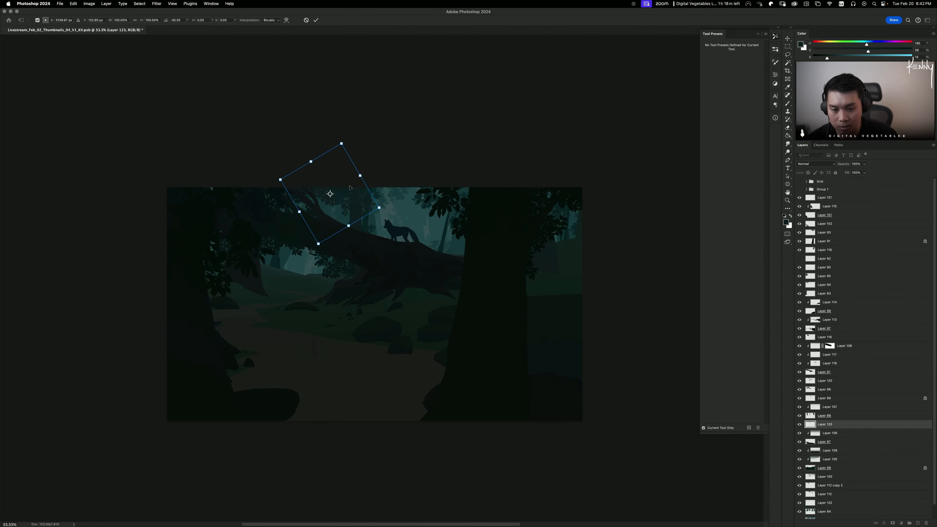
key(Return)
key(b)
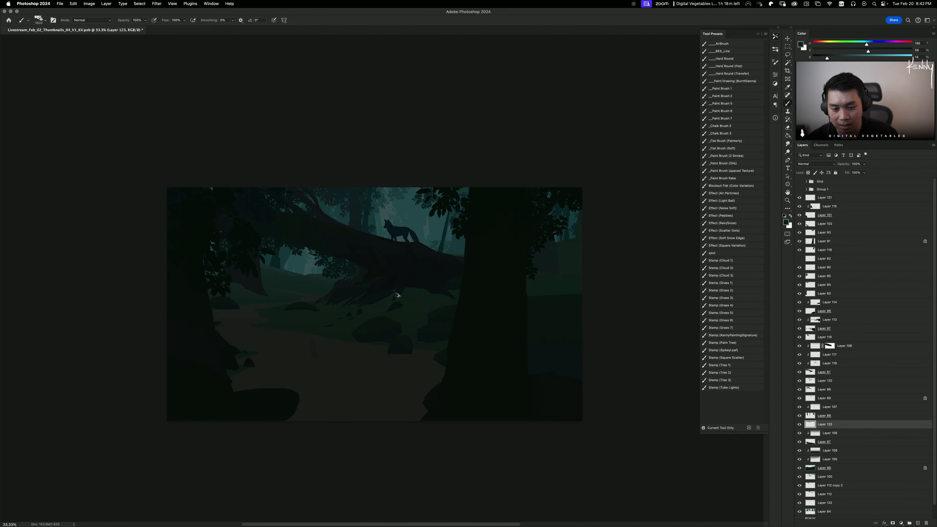
Step: Duplicate the foliage, flip the copy horizontally, scale it to about 60% and place it between the wolf and the right foreground tree
drag(397, 295, 475, 305)
key(super+t)
drag(464, 220, 495, 233)
right_click(445, 221)
click(457, 352)
drag(521, 189, 505, 199)
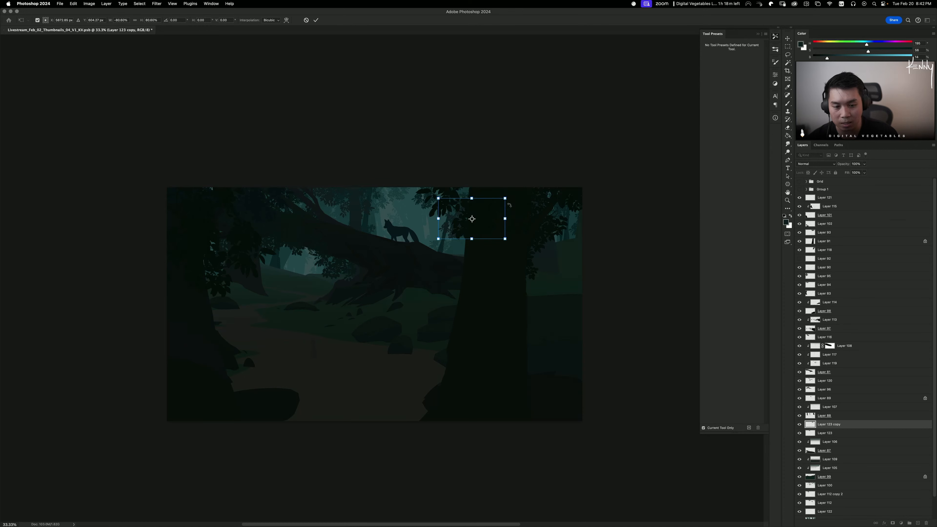
key(Return)
key(b)
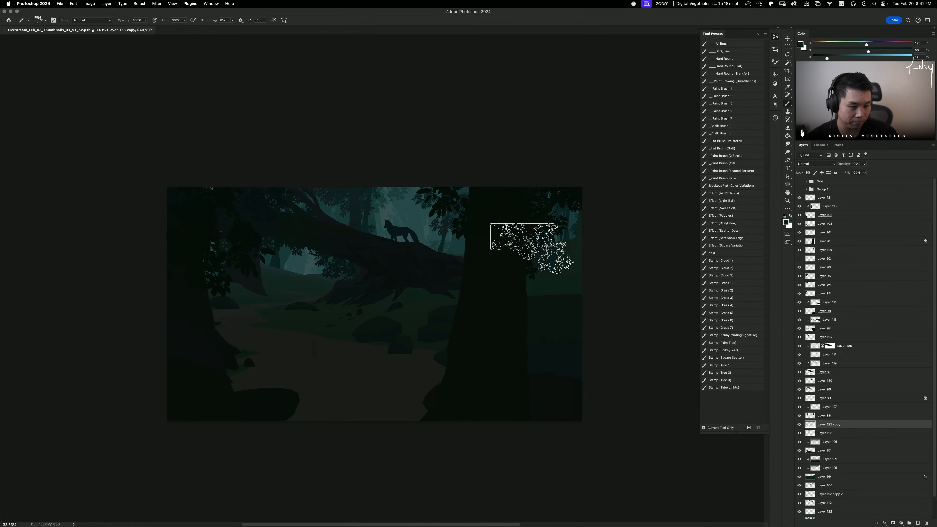
Step: Lock the foliage copy's transparent pixels and sample a dark teal from the area beside the right foreground tree
click(808, 172)
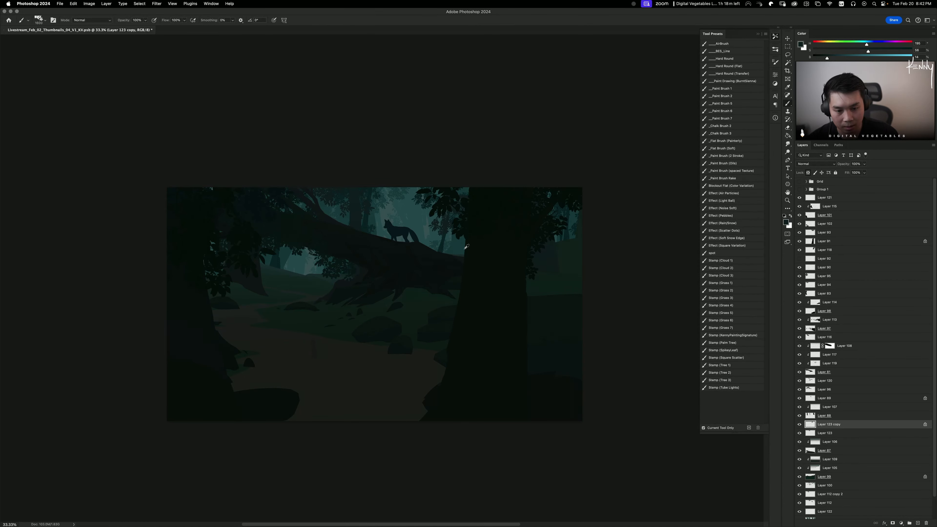
alt+click(465, 240)
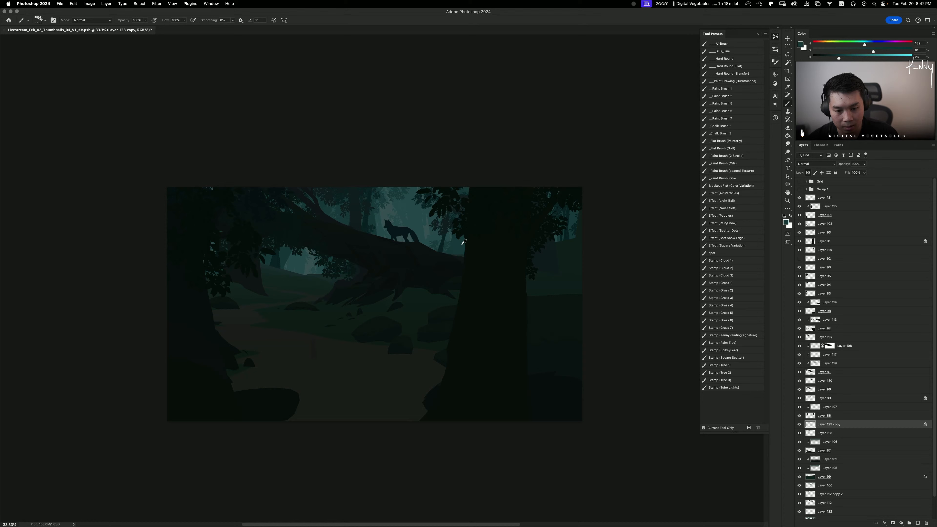
alt+click(444, 235)
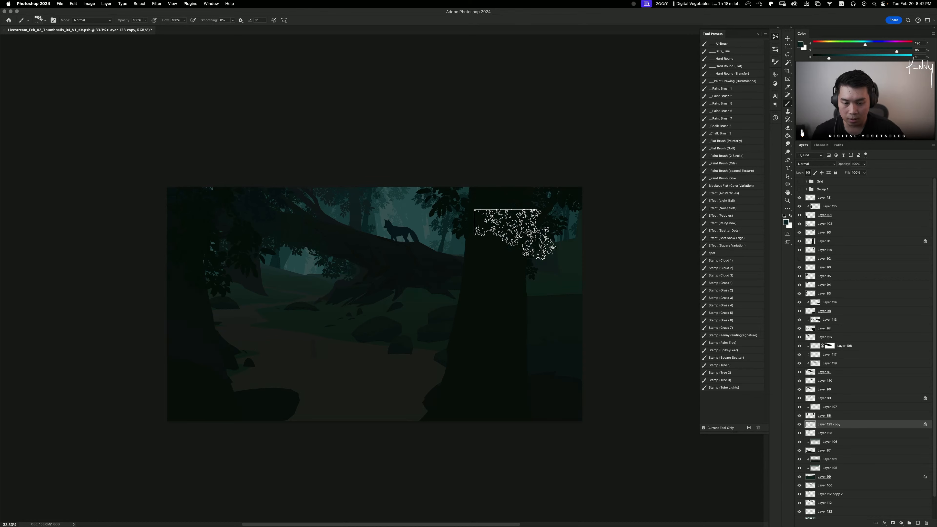
Step: Hide the shading on Layers 109 and 105, compare Layer 99 hidden and shown, and select it
key(super+minus)
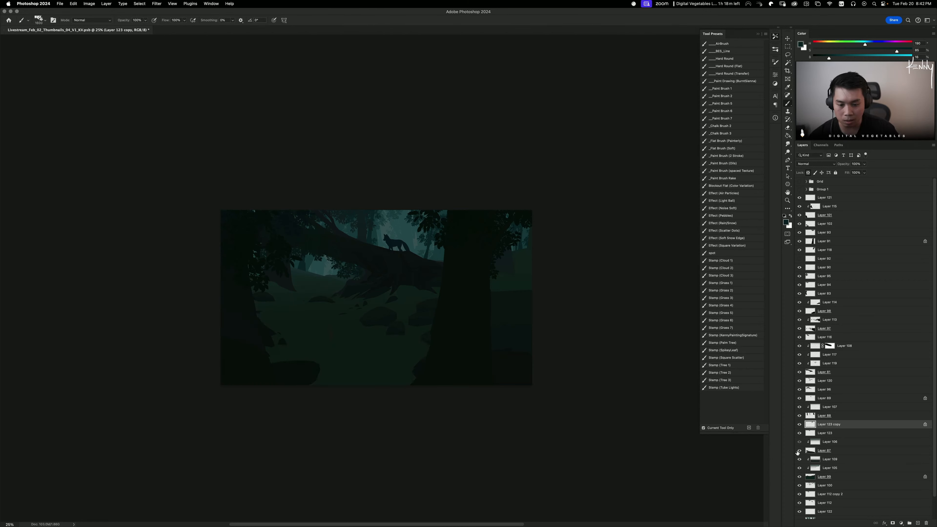
click(840, 459)
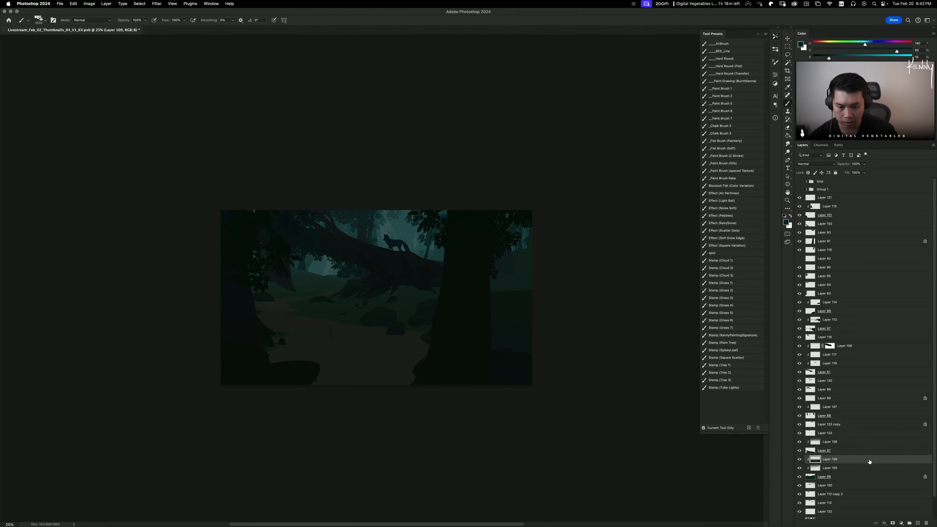
click(800, 460)
click(800, 461)
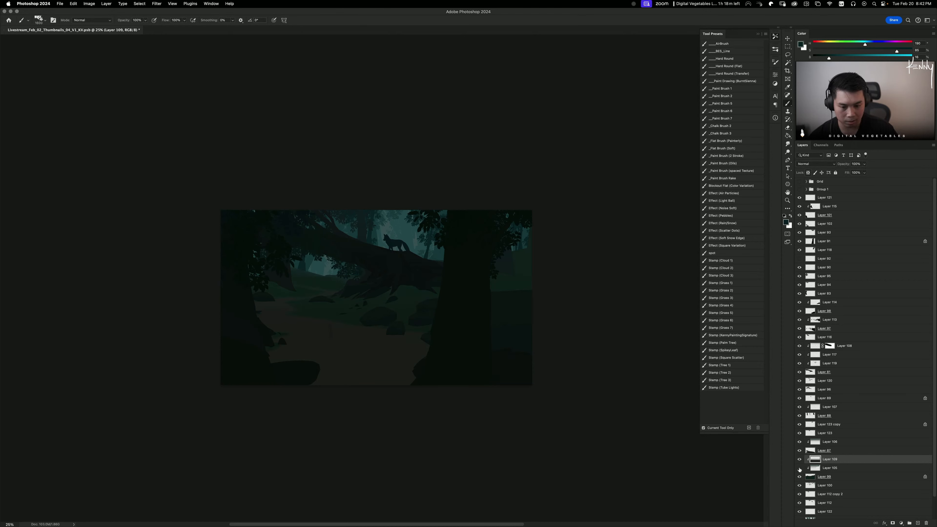
click(800, 468)
click(800, 460)
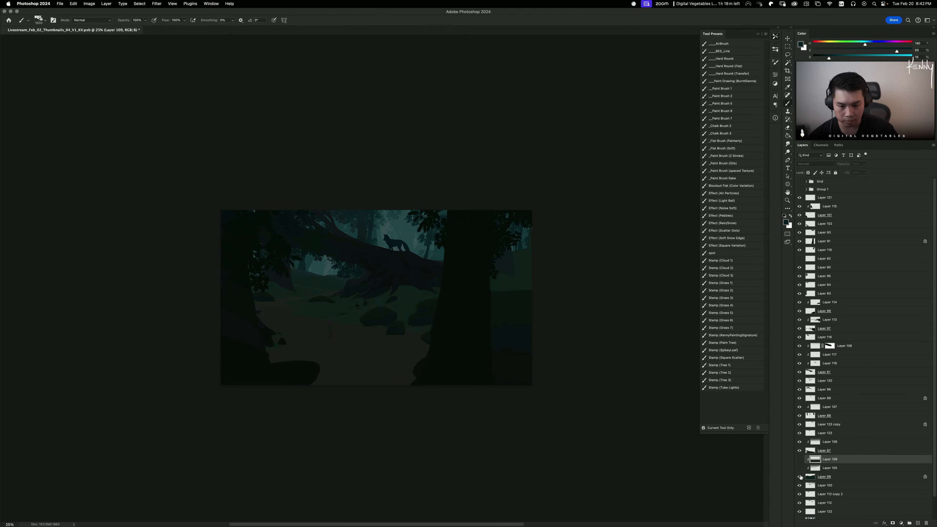
click(800, 477)
click(799, 477)
click(821, 477)
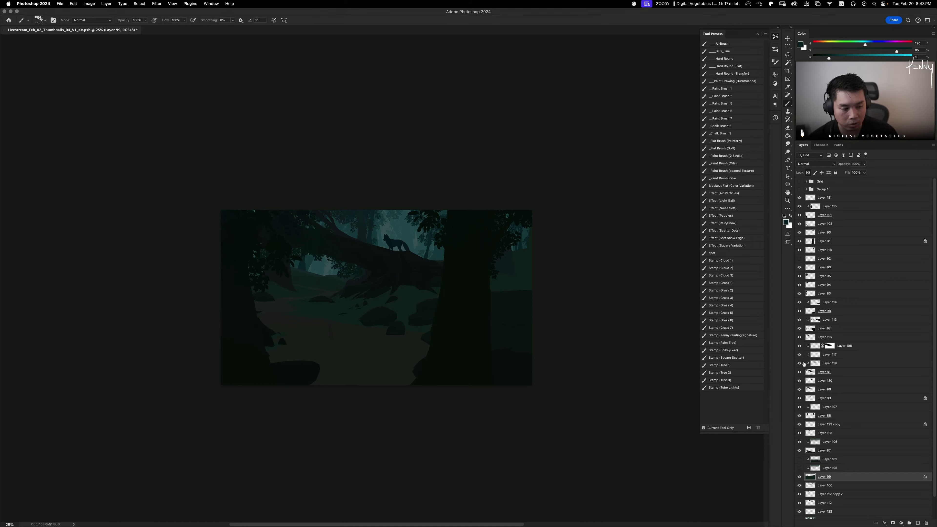
Step: Check the rock and ground layers and add a new empty layer directly above Layer 114
super+click(805, 327)
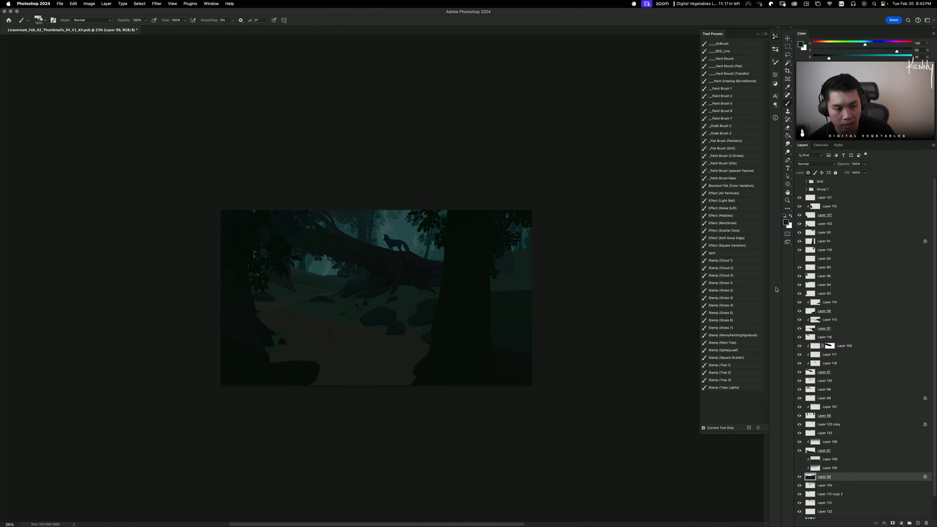
mouse_move(215, 1)
mouse_down()
mouse_move(228, 58)
mouse_move(193, 54)
mouse_move(201, 72)
mouse_move(206, 0)
mouse_up()
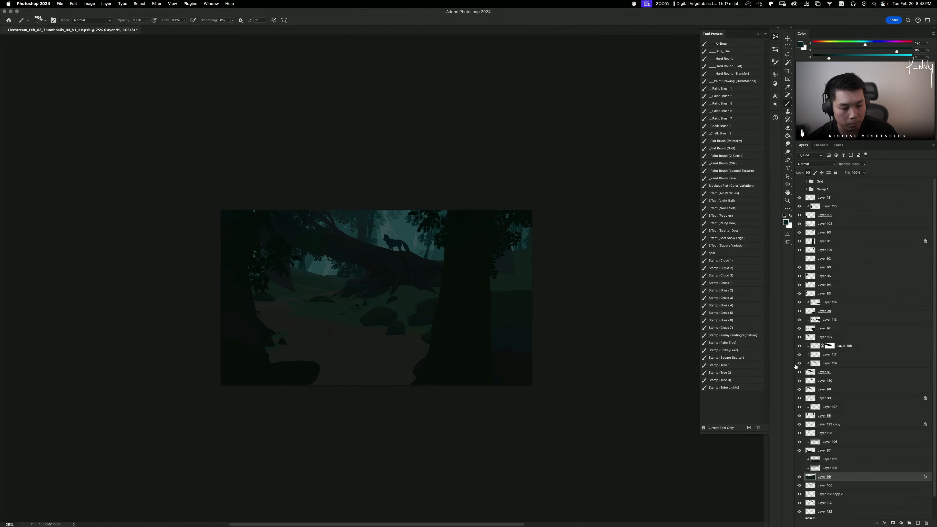
click(799, 329)
click(817, 329)
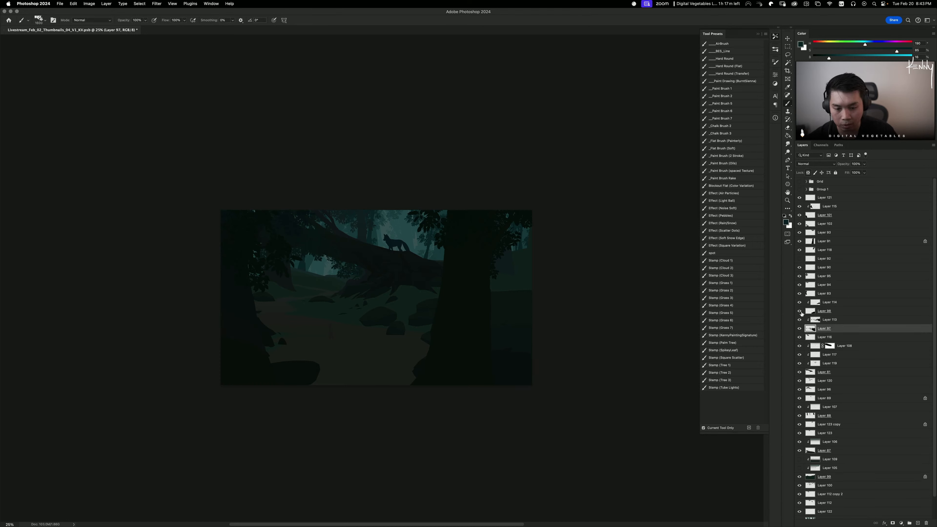
click(838, 303)
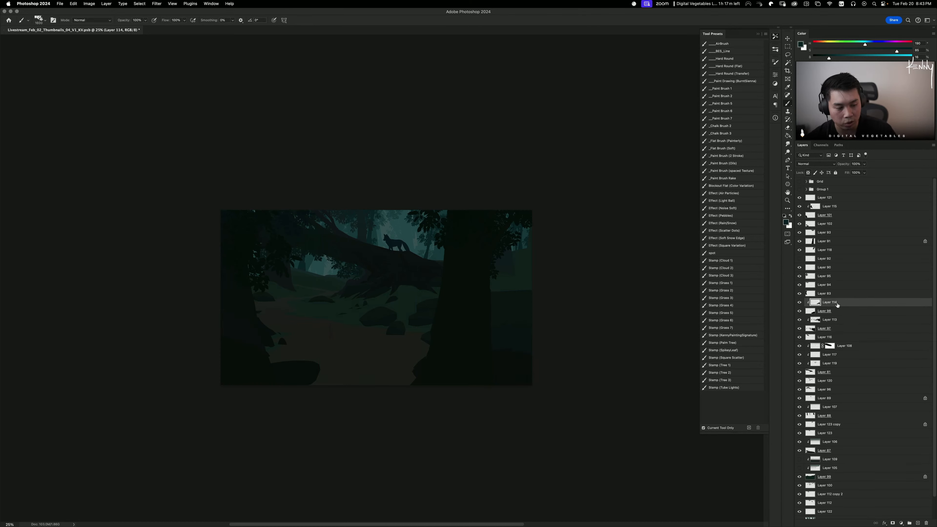
key(shift+super+n)
key(Return)
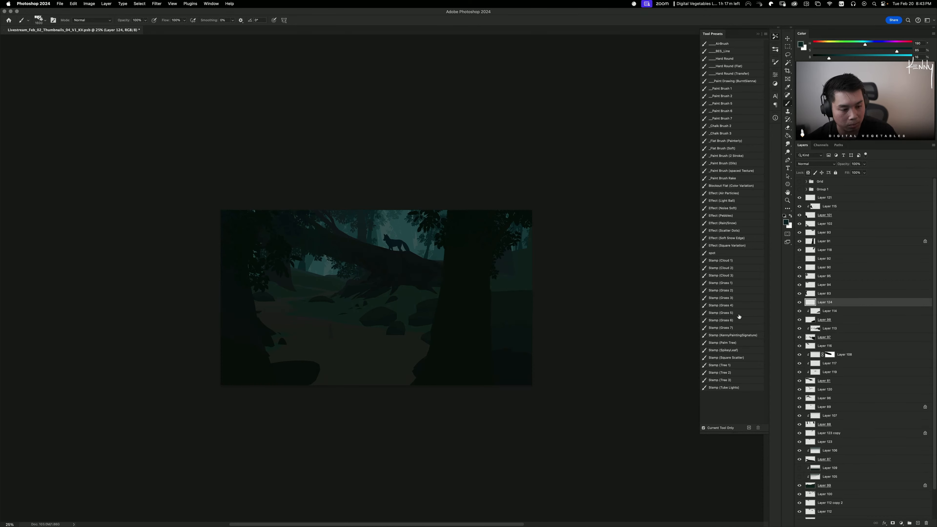
Step: Choose the Stamp (Grass 2) brush at a smaller size and sample a dark green from the ground beside the right foreground tree
click(721, 297)
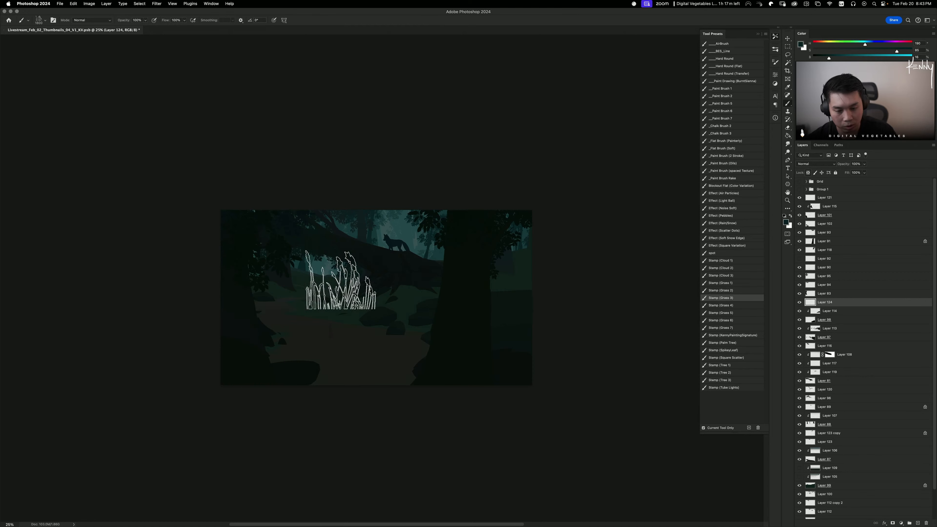
alt+click(412, 286)
alt+click(407, 292)
click(402, 281)
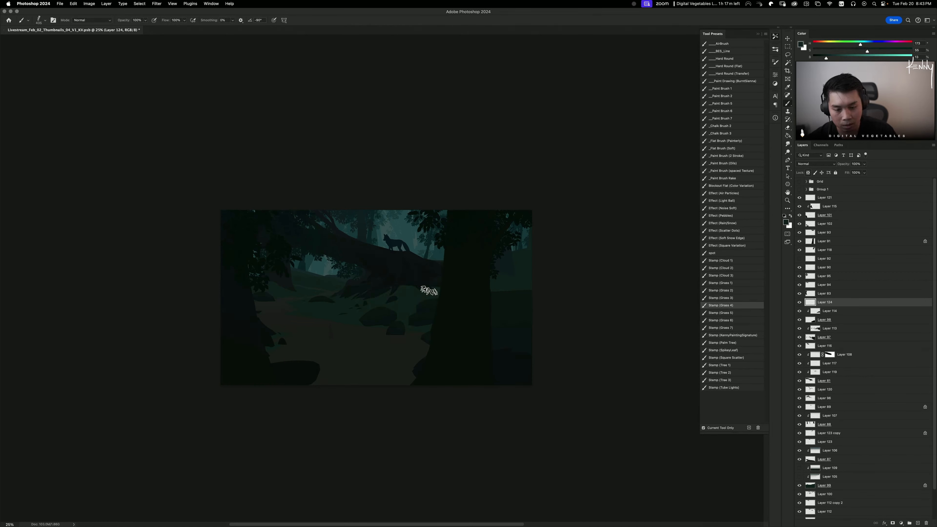
click(721, 290)
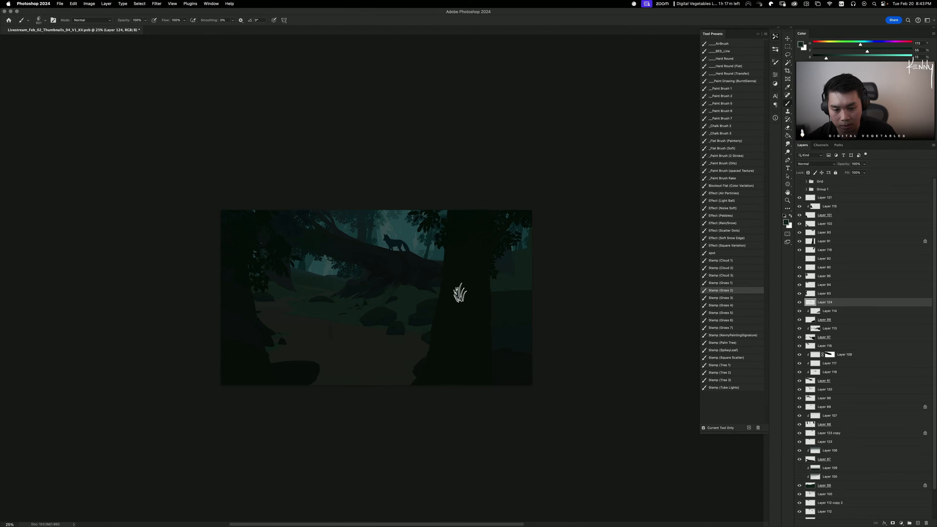
key(super+plus)
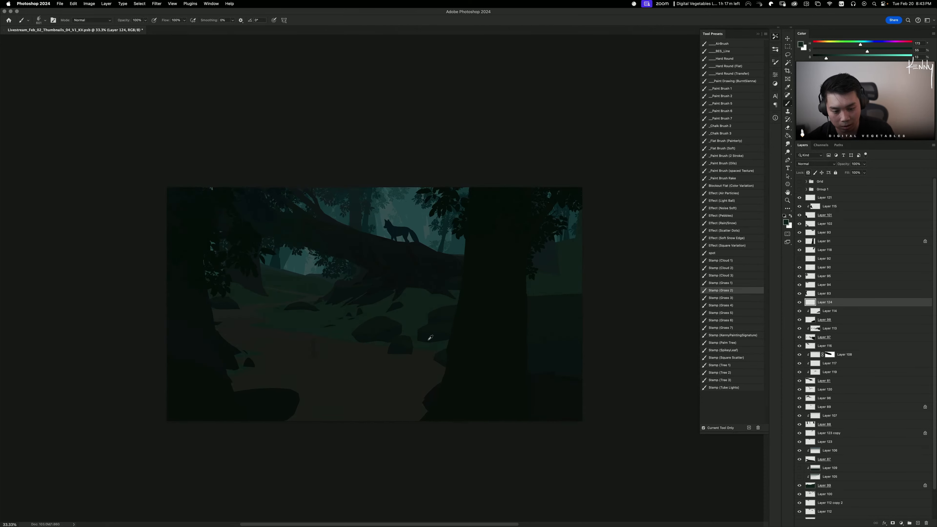
alt+click(434, 341)
key(bracketleft)
key(bracketleft)
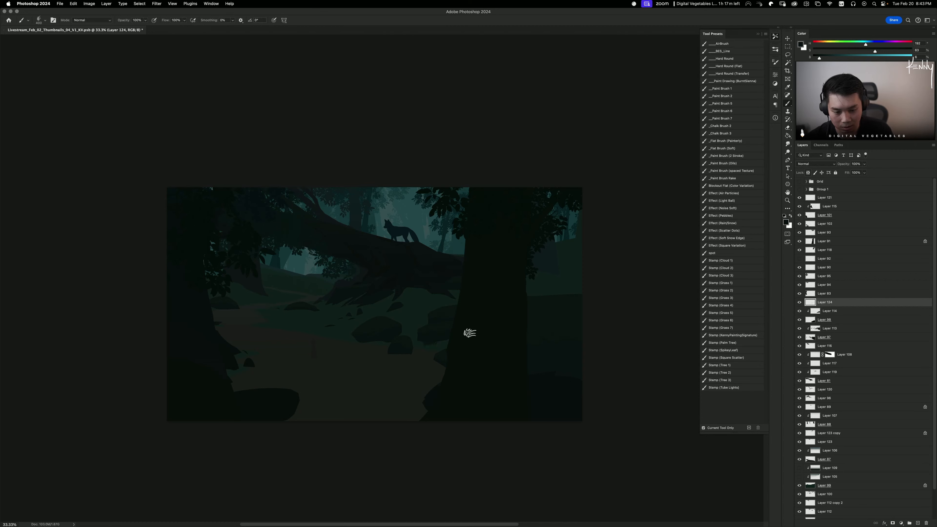
alt+click(440, 346)
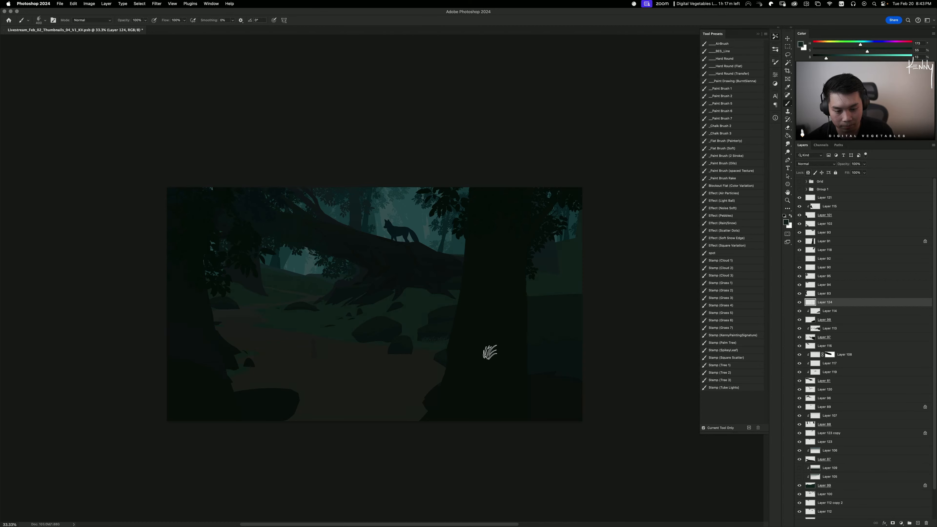
Step: Undo the last stamp and paint small grass along the base of the rocks beside the right foreground tree
key(super+z)
drag(425, 339, 466, 333)
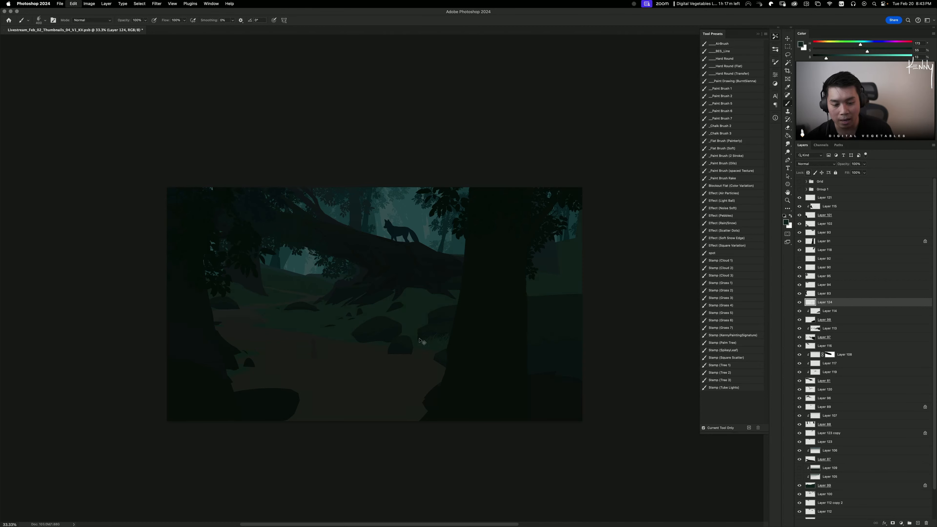
key(bracketleft)
key(bracketleft)
key(bracketleft)
key(bracketleft)
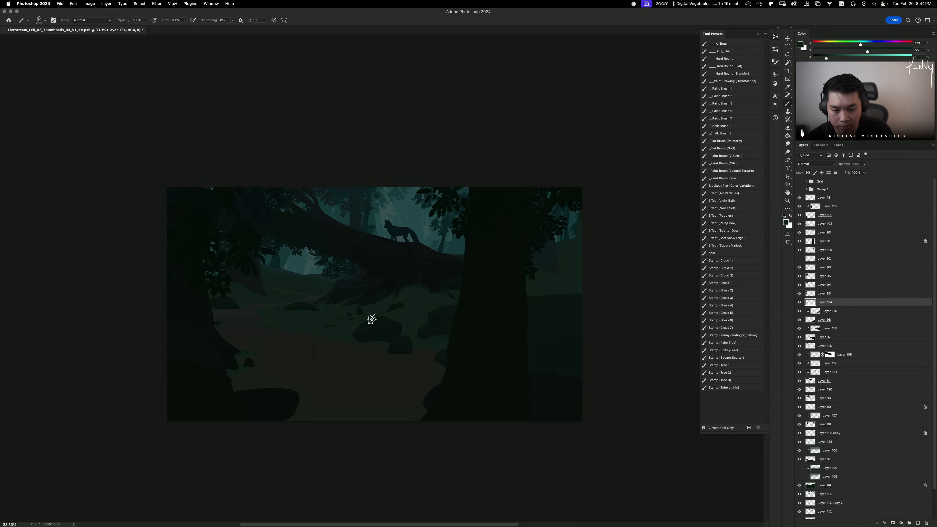
Step: Lasso the area above the ground line below the fallen log, stamp grass within it, and deselect
key(l)
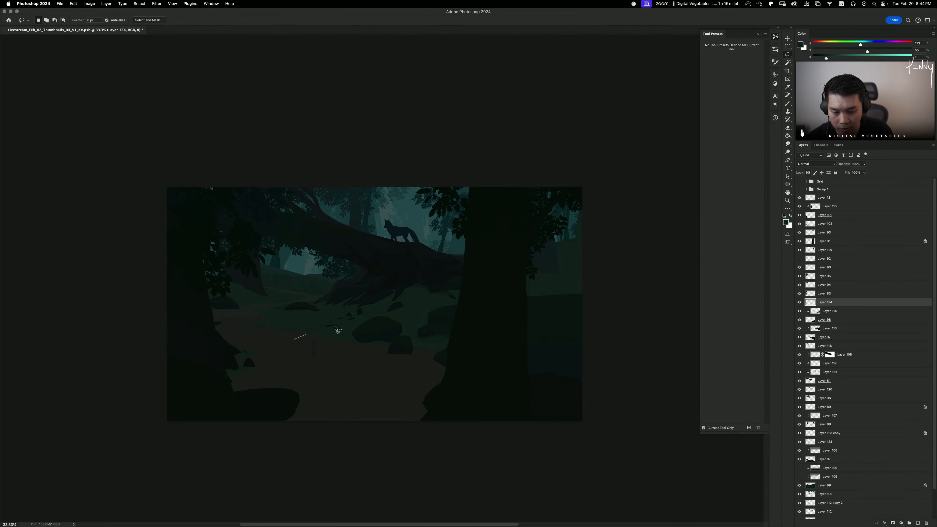
drag(335, 327, 369, 313)
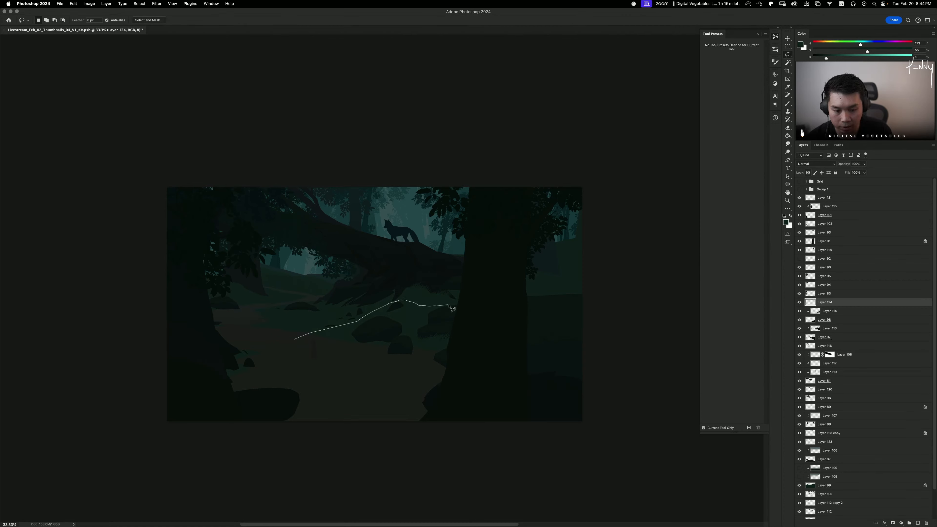
mouse_move(449, 306)
mouse_down()
mouse_move(591, 292)
mouse_move(631, 240)
mouse_move(476, 146)
mouse_move(245, 164)
mouse_move(240, 258)
mouse_move(260, 270)
mouse_move(225, 290)
mouse_move(211, 278)
mouse_move(262, 302)
mouse_move(294, 338)
mouse_up()
key(b)
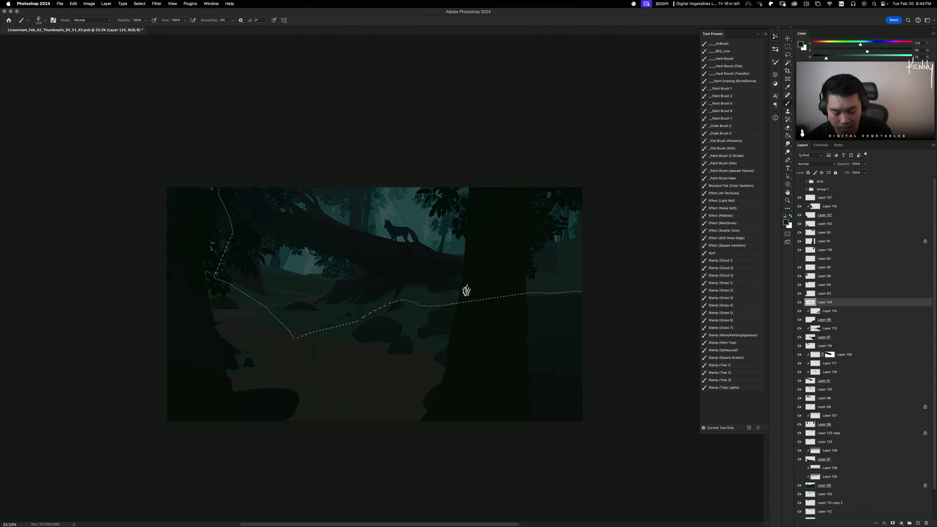
key(ctrl+d)
Step: Lasso the log's end beside the right foreground tree, stamp grass along its lower edge, and deselect
key(l)
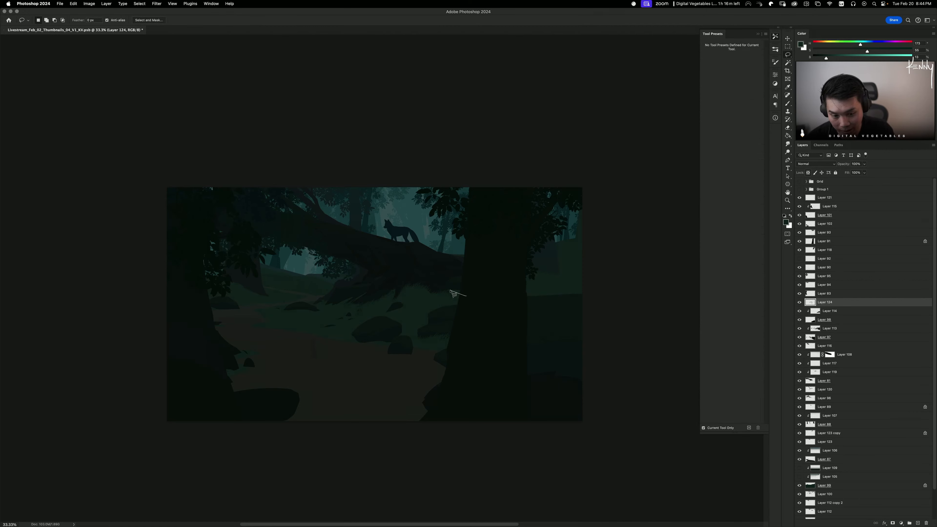
drag(416, 247, 460, 289)
key(b)
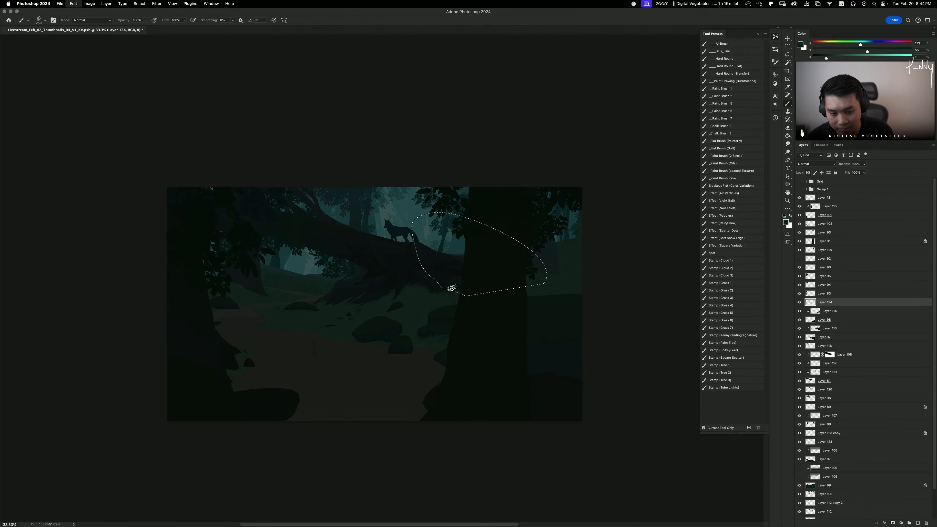
key(ctrl+d)
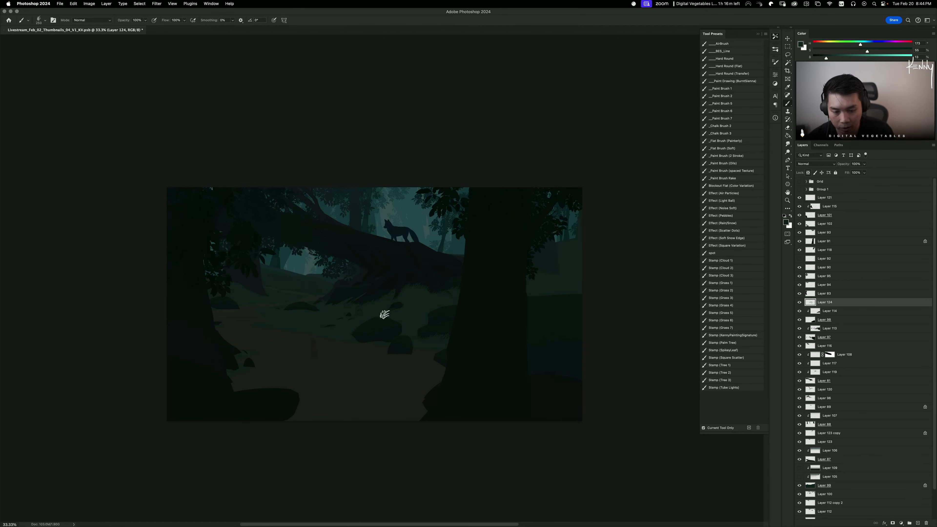
Step: Lasso the small rock above the large boulder, stamp grass around its base, and deselect
key(l)
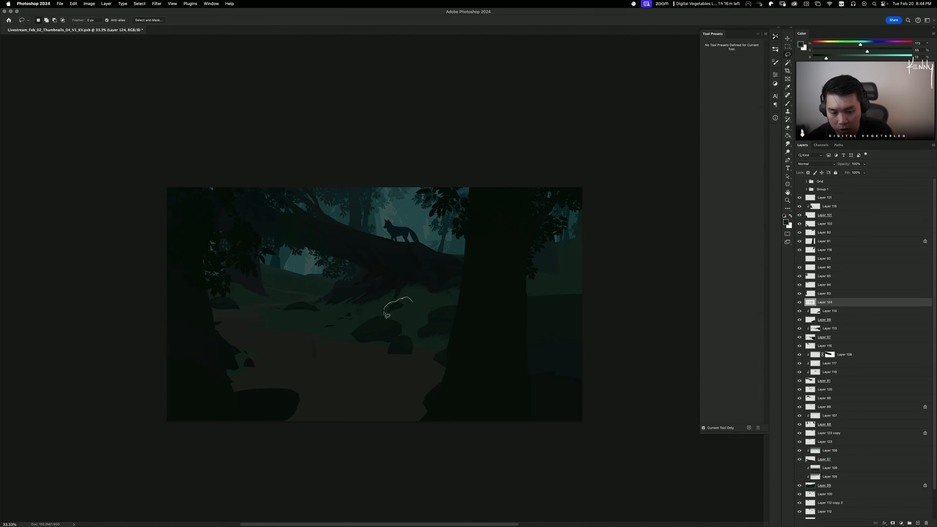
key(b)
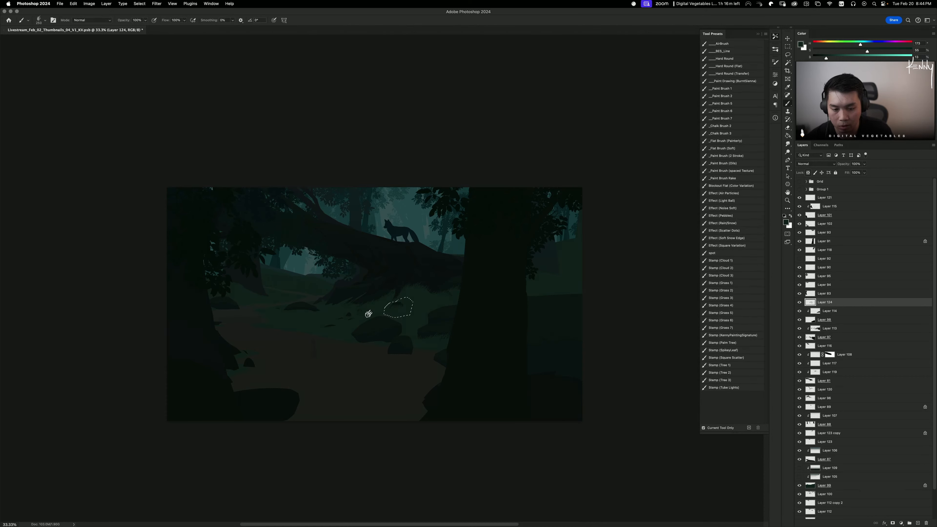
key(ctrl+d)
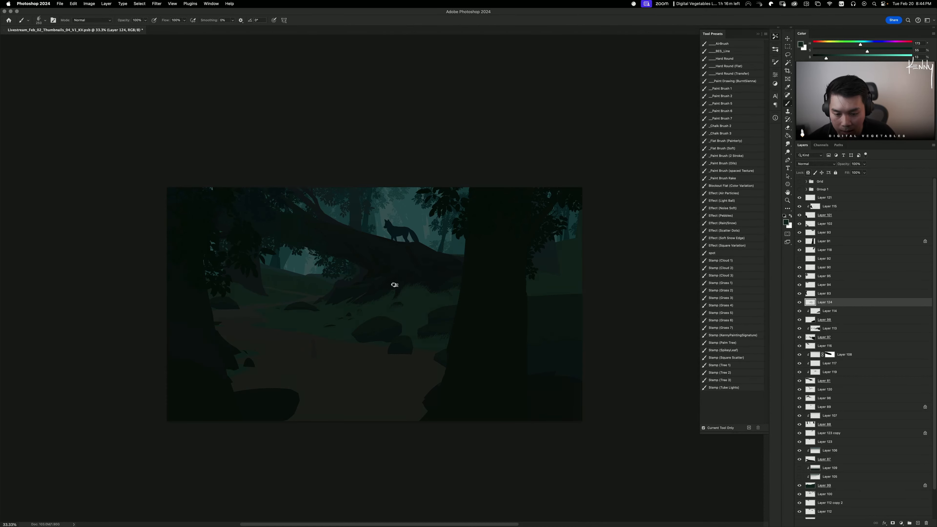
Step: Lasso around the fallen log's left root, stamp grass along its lower edge, and deselect
drag(394, 285, 418, 268)
key(super+plus)
key(super+plus)
key(super+plus)
drag(621, 311, 394, 293)
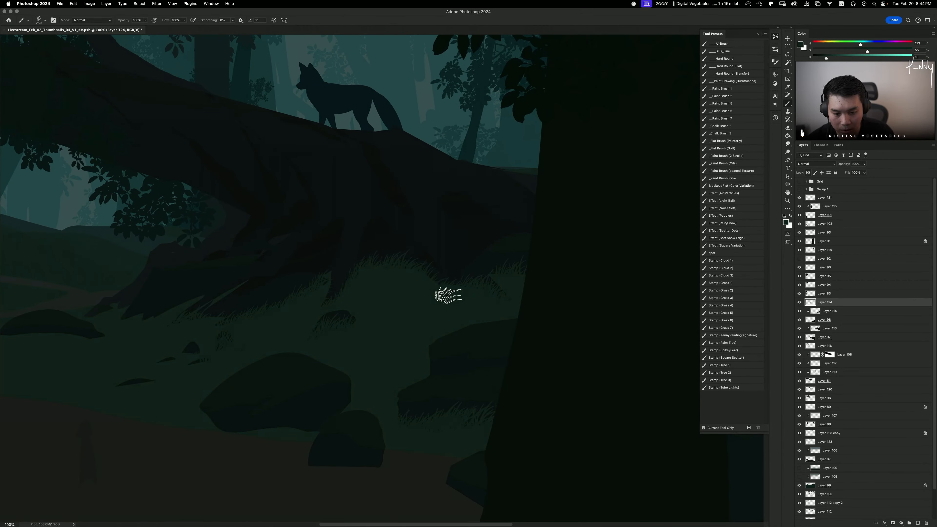
drag(391, 341, 452, 339)
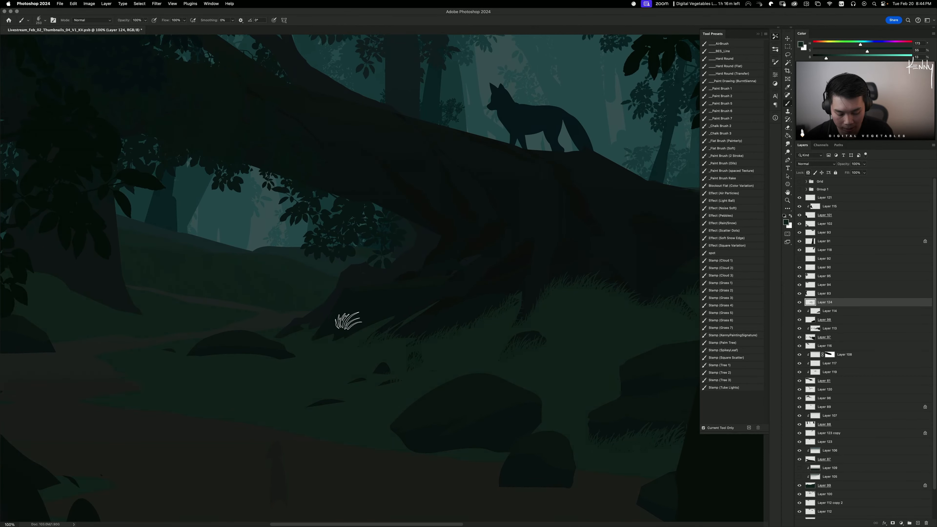
key(l)
mouse_move(310, 356)
mouse_down()
mouse_move(399, 311)
mouse_move(363, 264)
mouse_move(303, 327)
mouse_move(304, 354)
mouse_up()
key(b)
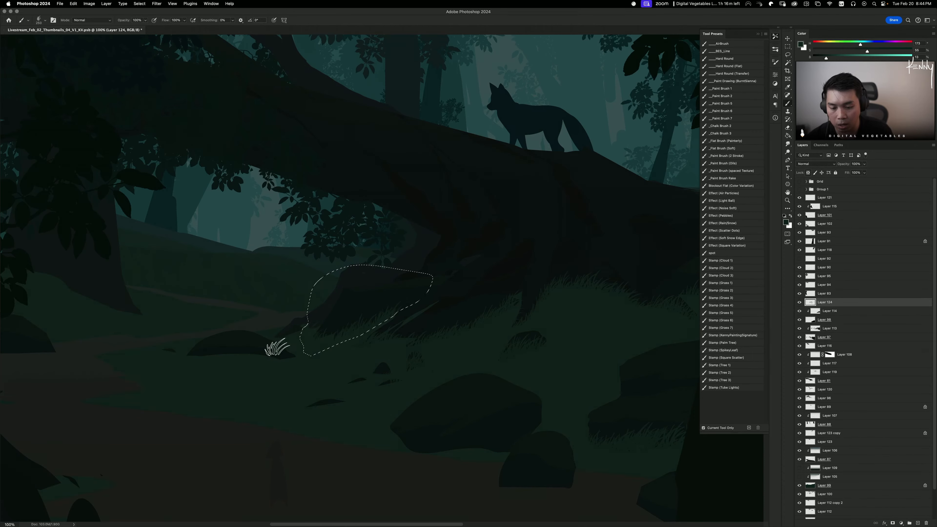
key(super+d)
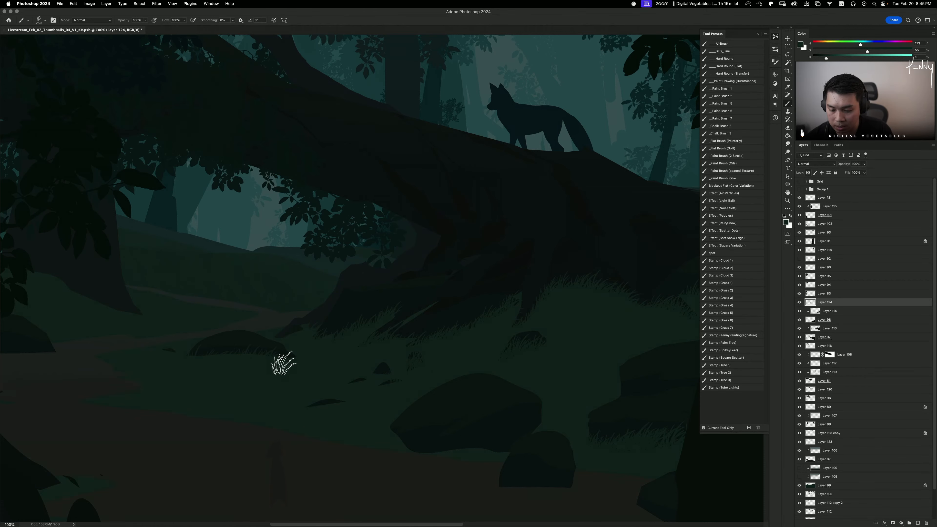
Step: Stamp smaller grass around the small stones below the log and, within a Lasso selection, along the large boulder's base
key(bracketleft)
key(bracketleft)
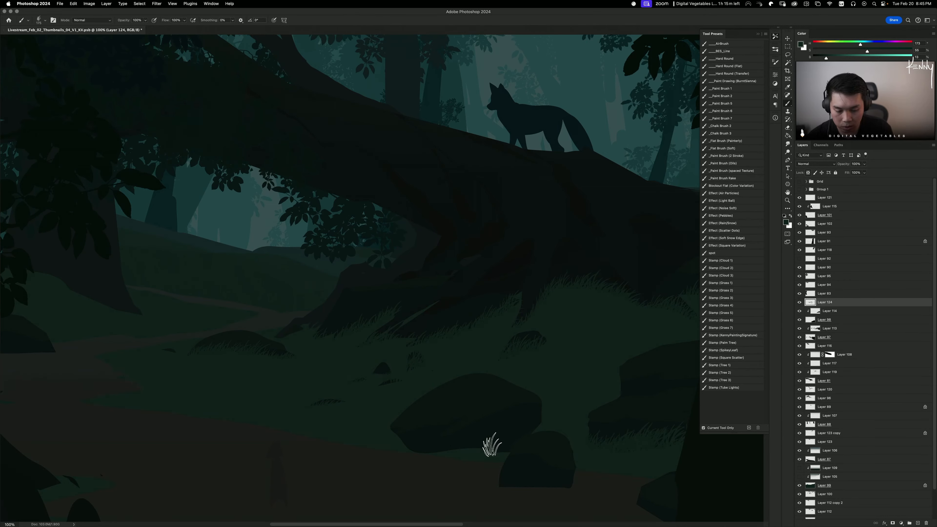
key(l)
mouse_move(458, 450)
mouse_down()
mouse_move(433, 455)
mouse_move(379, 440)
mouse_move(477, 362)
mouse_move(551, 382)
mouse_up()
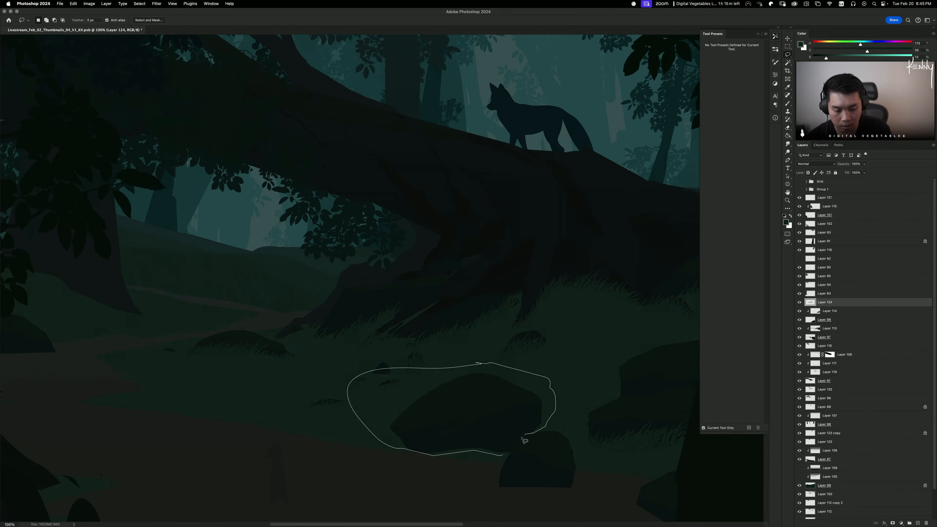
drag(499, 459, 502, 455)
key(b)
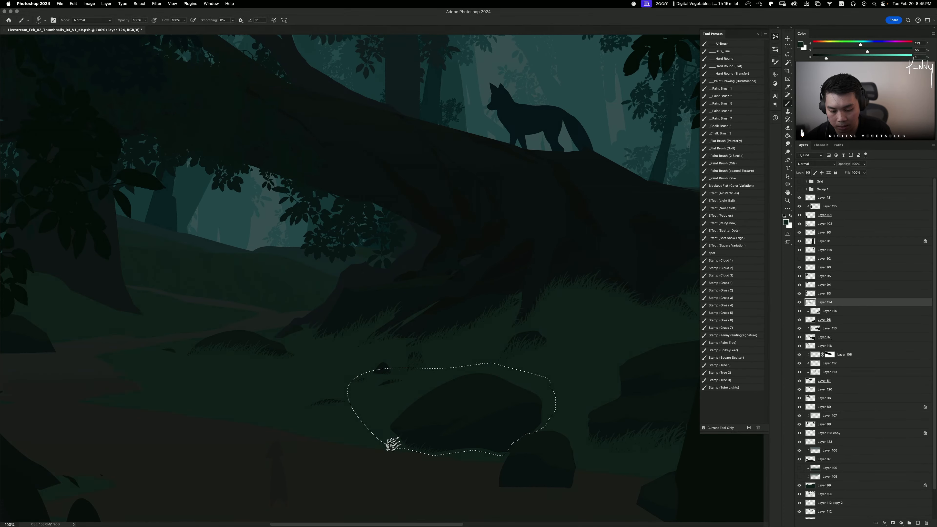
mouse_move(421, 451)
mouse_down()
mouse_move(493, 441)
mouse_move(479, 452)
mouse_move(532, 432)
mouse_move(517, 445)
mouse_move(534, 425)
mouse_up()
key(bracketright)
key(bracketright)
key(bracketright)
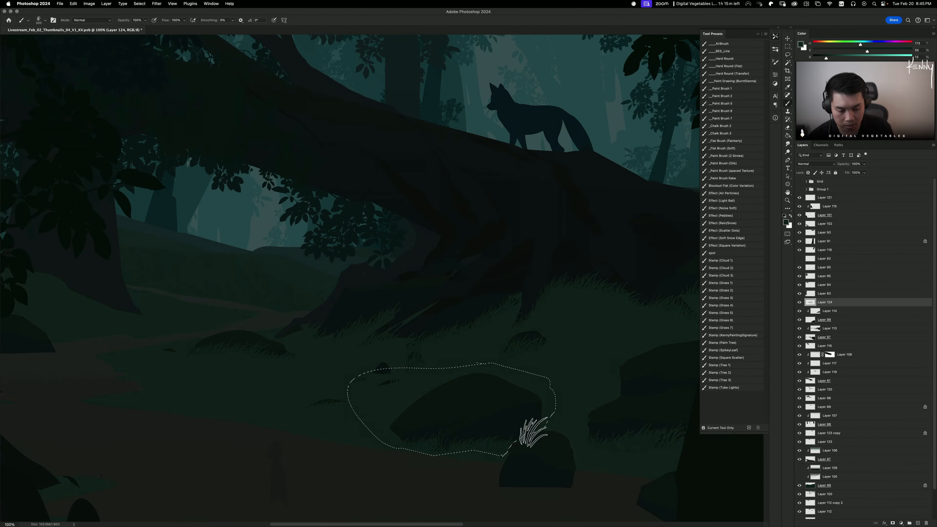
key(super+d)
Step: Review the whole painting and compare it with the grass on Layer 124 hidden and shown
key(super+minus)
key(super+minus)
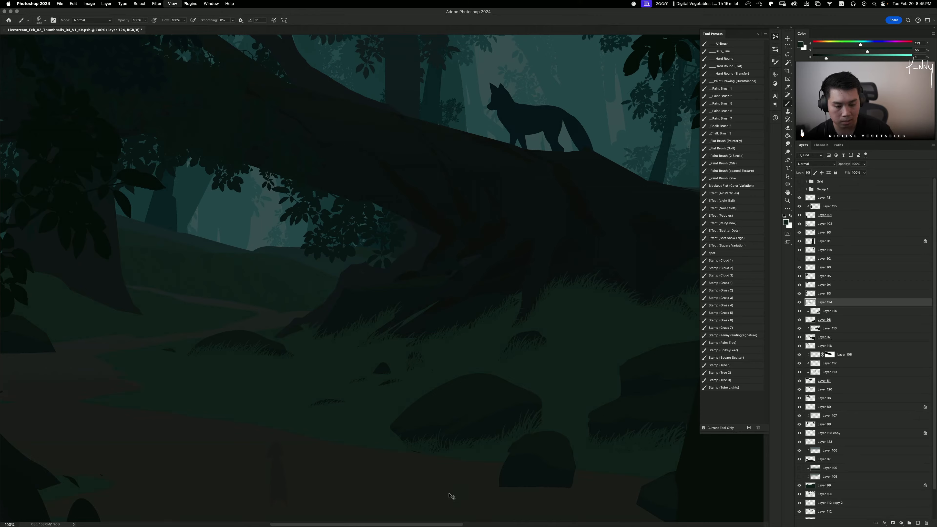
key(super+minus)
key(super+minus)
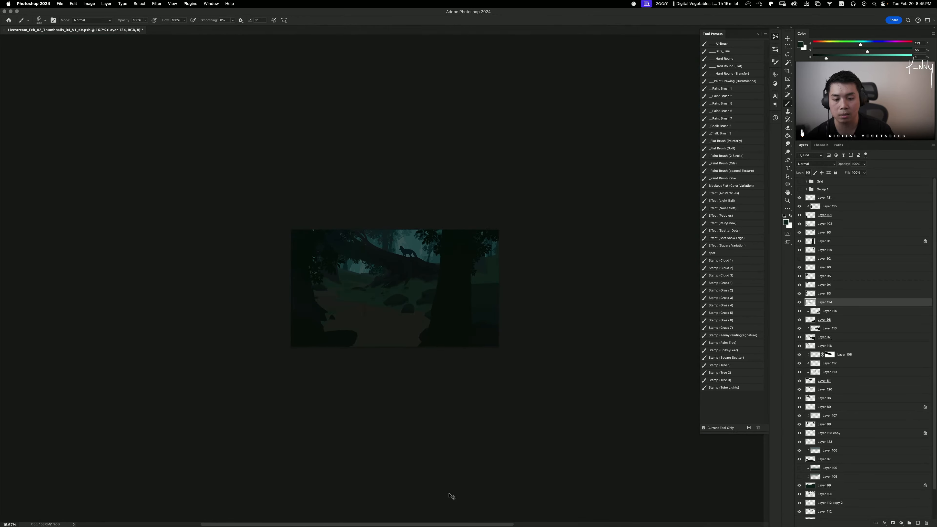
key(super+equal)
key(super+equal)
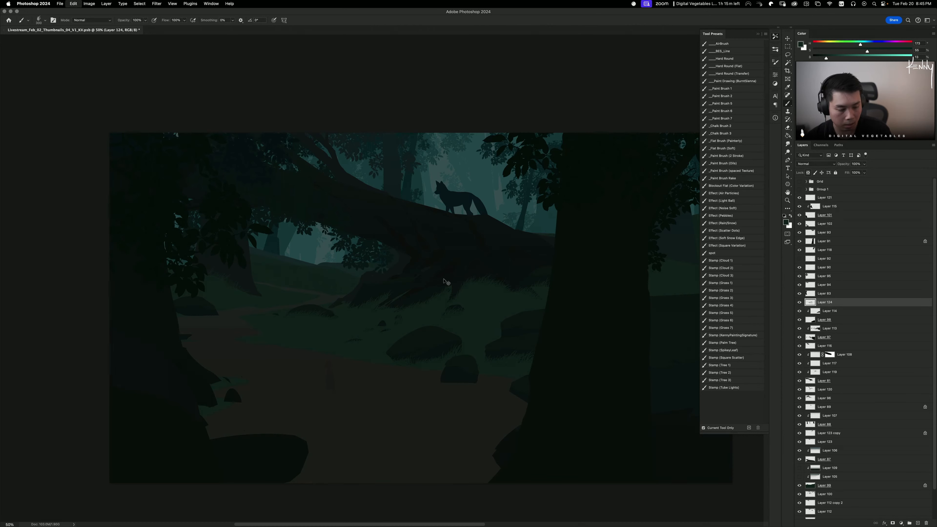
click(799, 302)
click(799, 302)
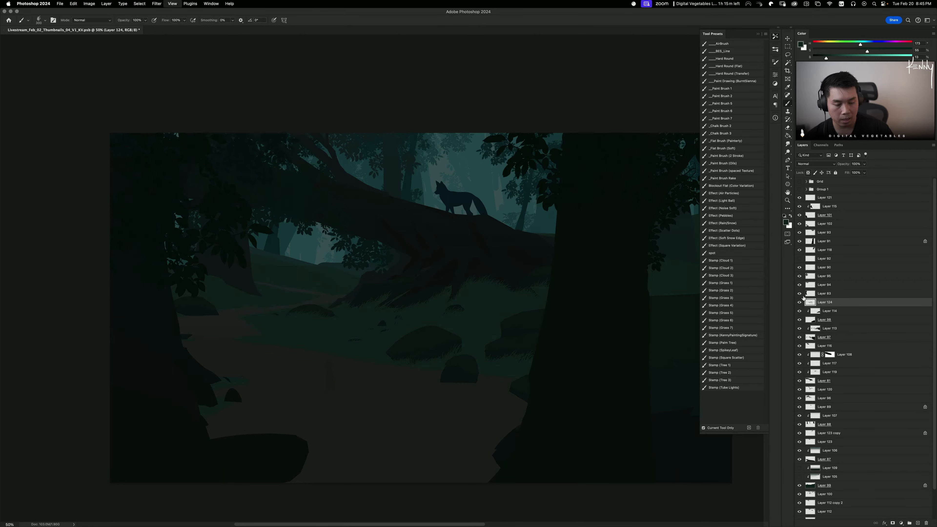
key(super+minus)
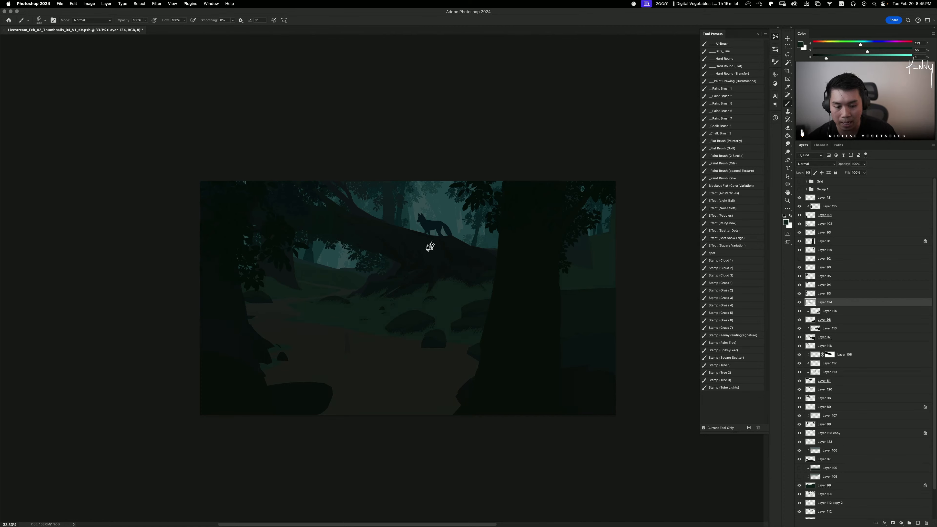
Step: Darken the small figure standing on the path by lowering its Hue/Saturation lightness to about -45
key(super+minus)
key(super+minus)
key(super+equal)
key(super+equal)
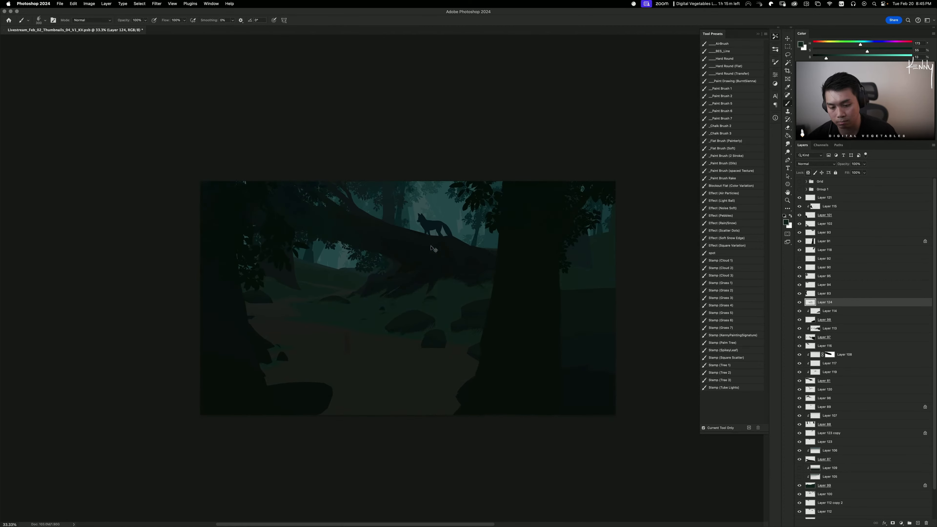
key(v)
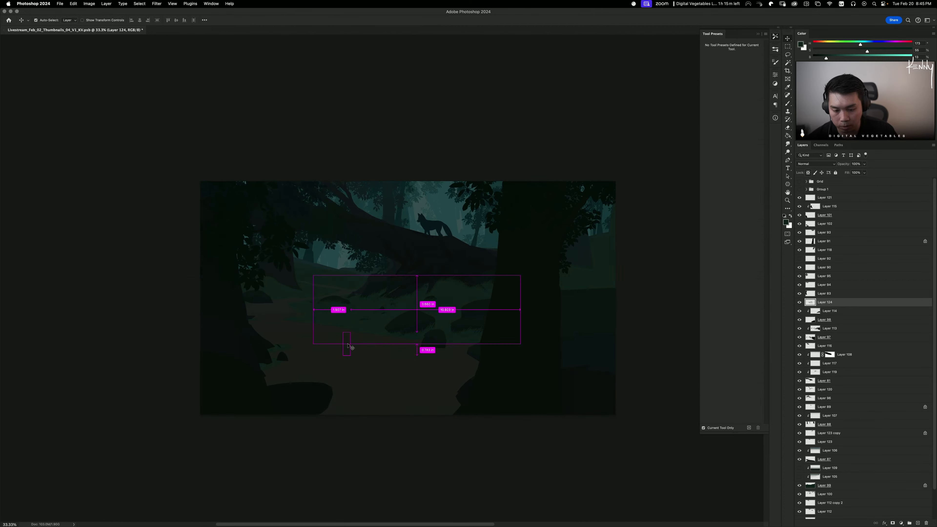
drag(349, 345, 349, 341)
key(super+u)
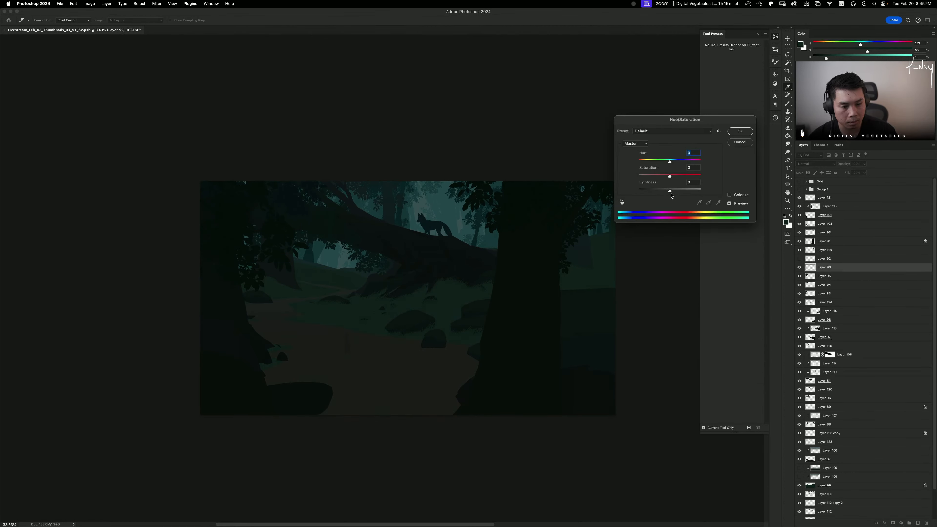
drag(669, 190, 657, 191)
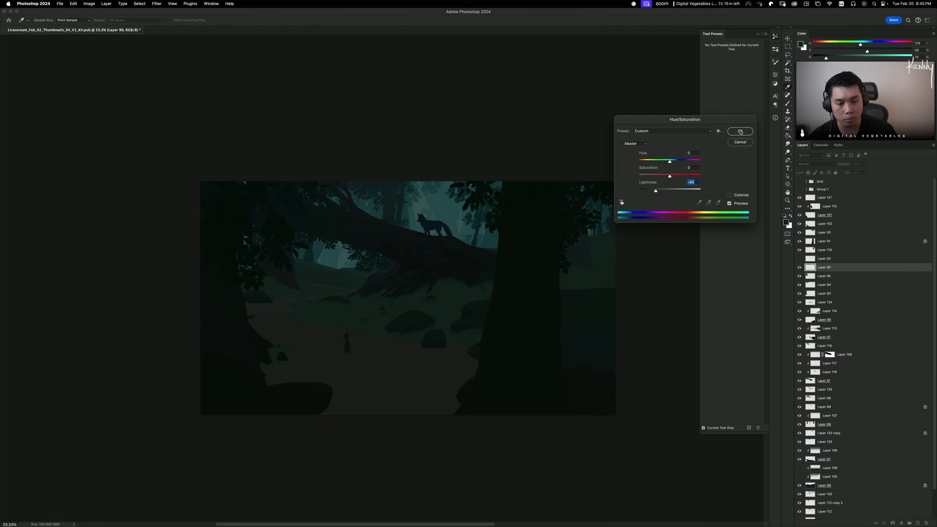
click(740, 131)
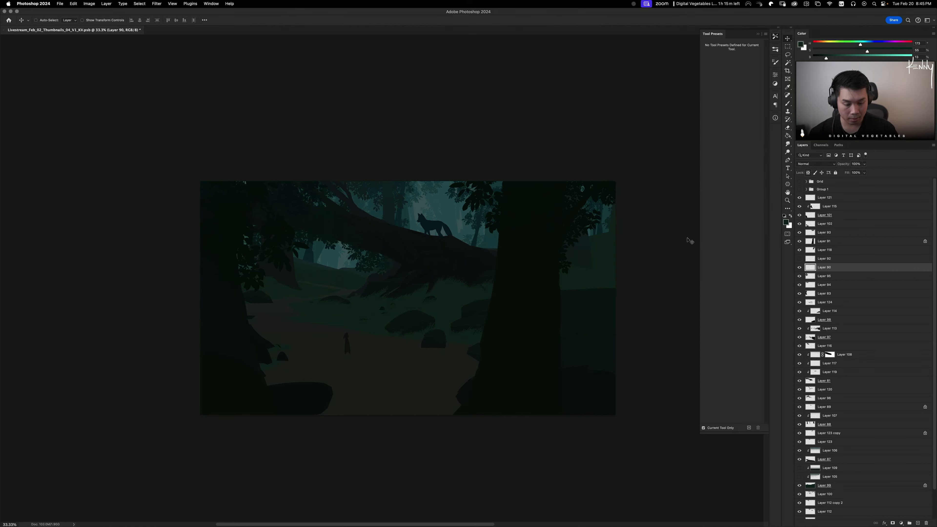
Step: Identify the path's layer by toggling layer visibility, and add a new layer clipped to it
key(super+minus)
click(800, 381)
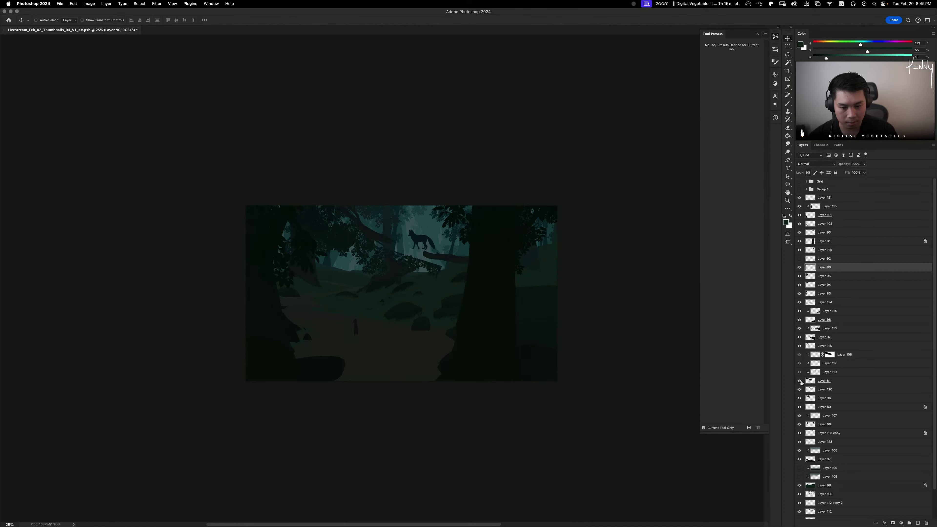
click(799, 380)
click(836, 380)
click(799, 320)
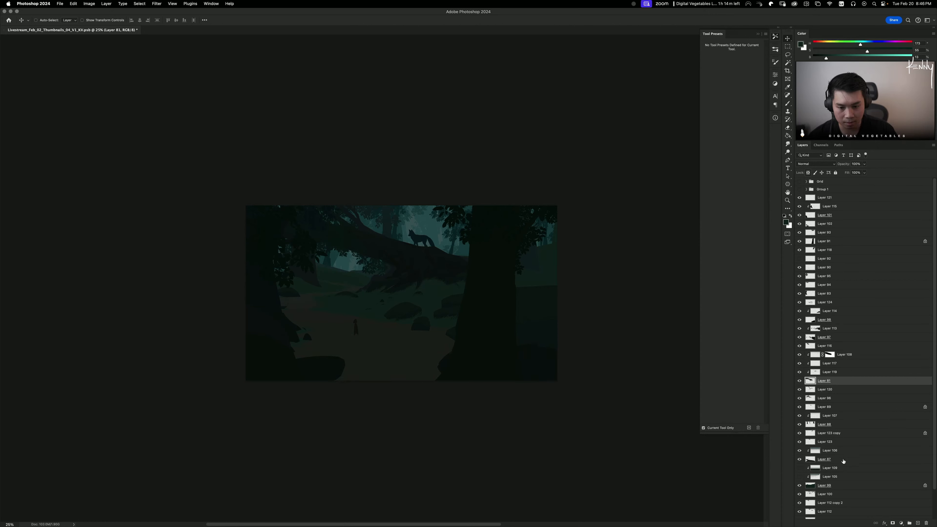
click(834, 461)
key(super+alt+shift+n)
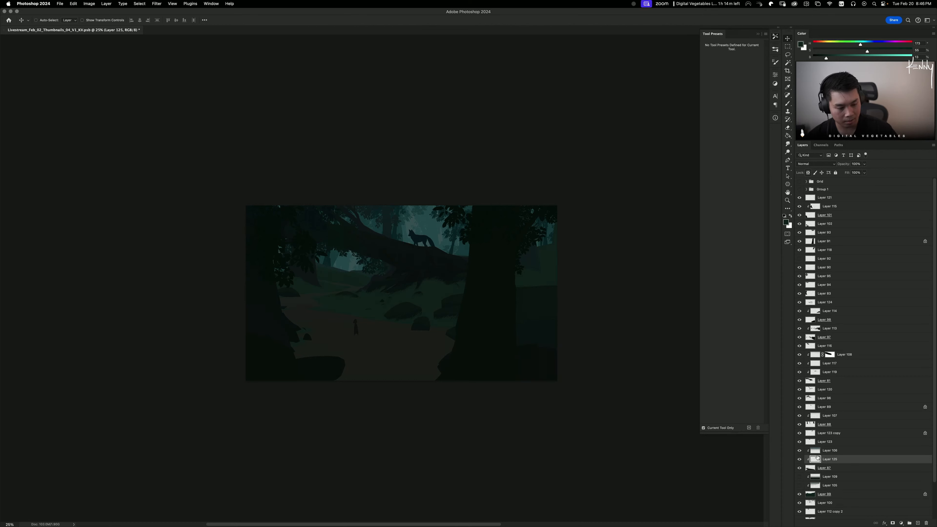
Step: Lasso zigzag shadow shapes across the path, fill them with a darker shade of the sampled path color, and deselect
key(b)
key(l)
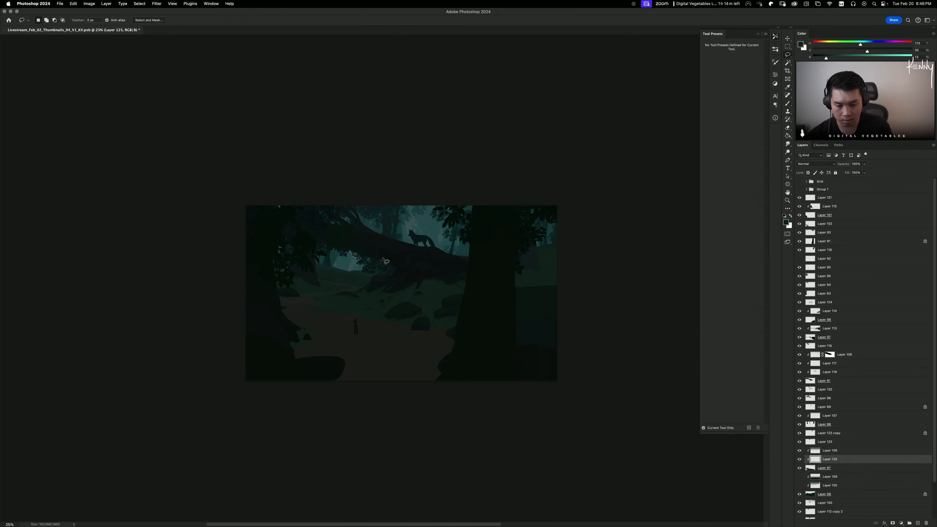
mouse_move(344, 298)
mouse_down()
mouse_move(335, 320)
mouse_move(363, 330)
mouse_move(270, 362)
mouse_move(305, 374)
mouse_move(448, 384)
mouse_move(301, 357)
mouse_move(384, 328)
mouse_move(249, 311)
mouse_move(349, 294)
mouse_up()
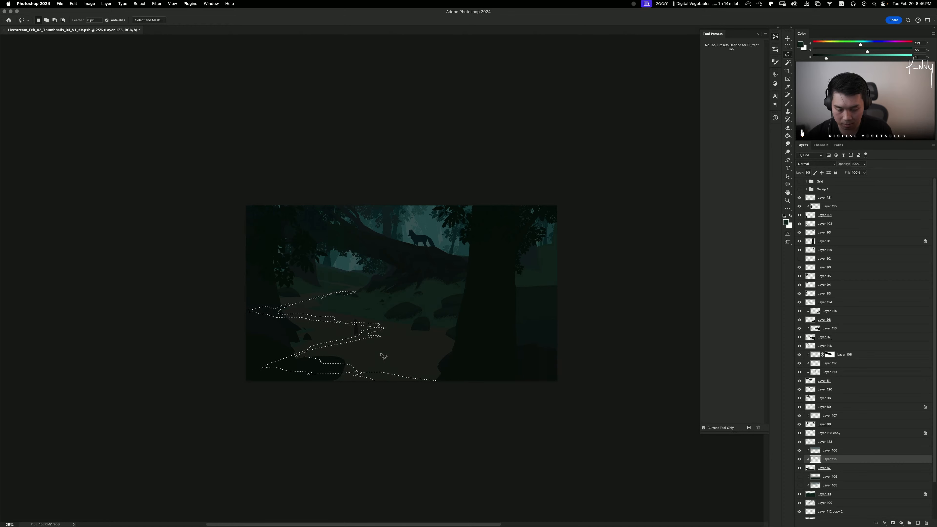
key(g)
alt+click(424, 360)
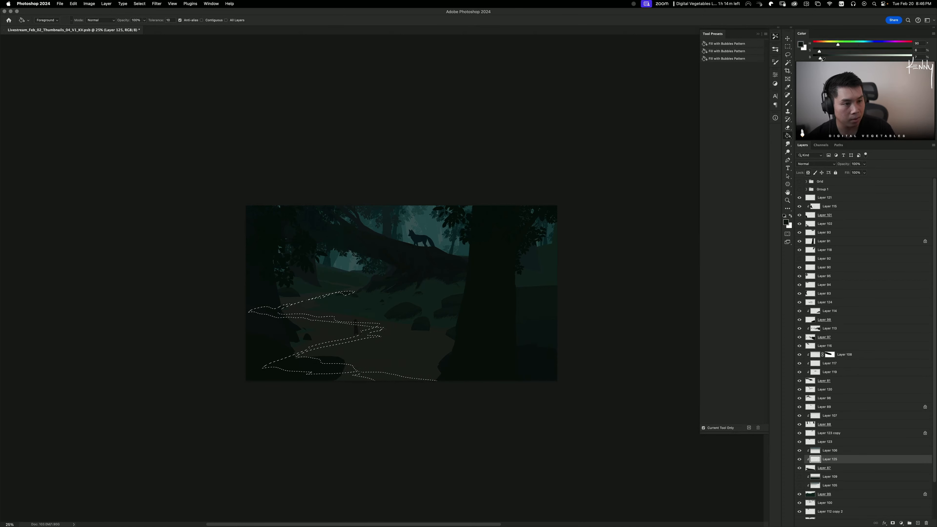
click(362, 323)
key(super+d)
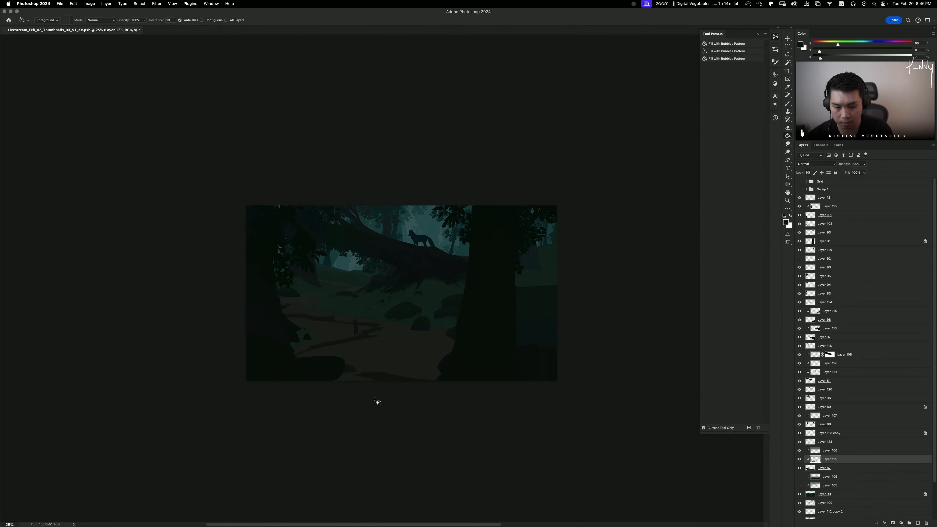
Step: Erase parts of the dark shadow shapes on the path to thin them out
key(super+u)
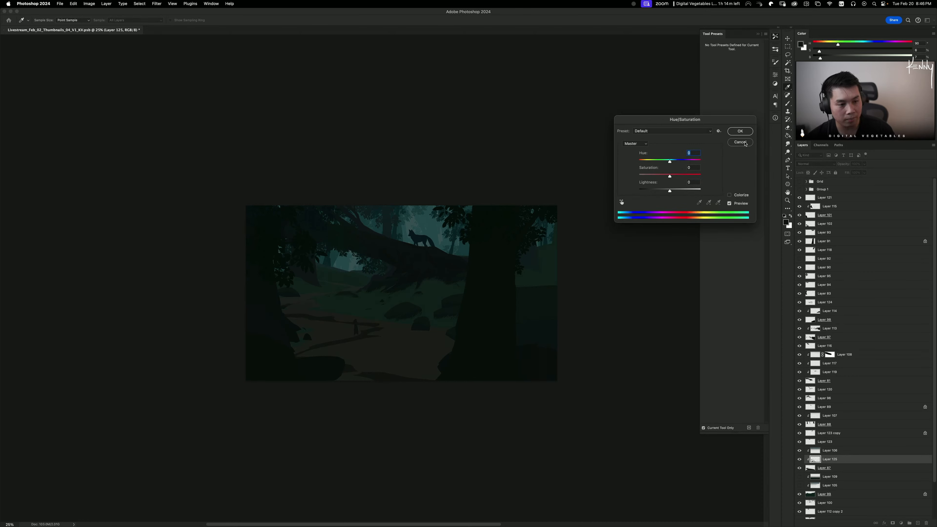
click(740, 143)
key(e)
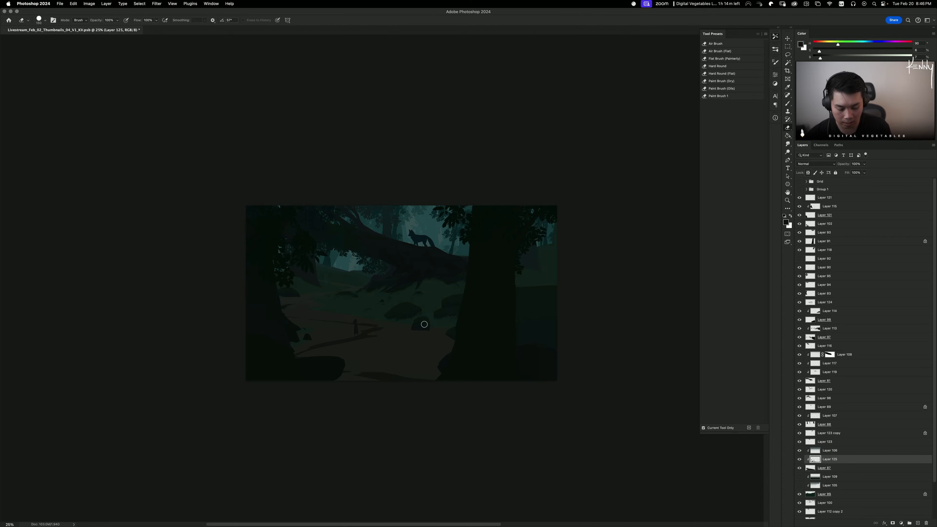
Step: Lasso a narrow band from the figure's feet to the large tree, paint it dark with the Hard Round brush, and deselect
key(l)
key(super+z)
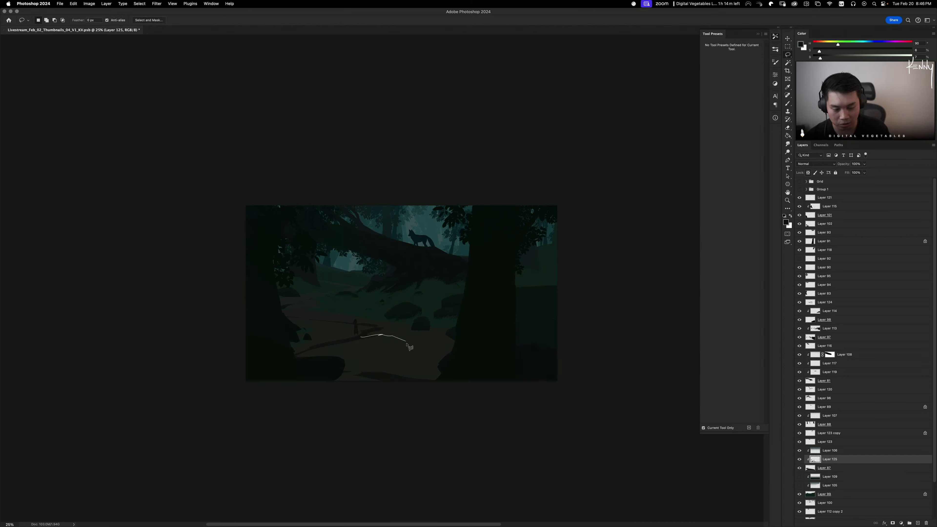
mouse_move(409, 346)
mouse_down()
mouse_move(406, 335)
mouse_move(495, 330)
mouse_up()
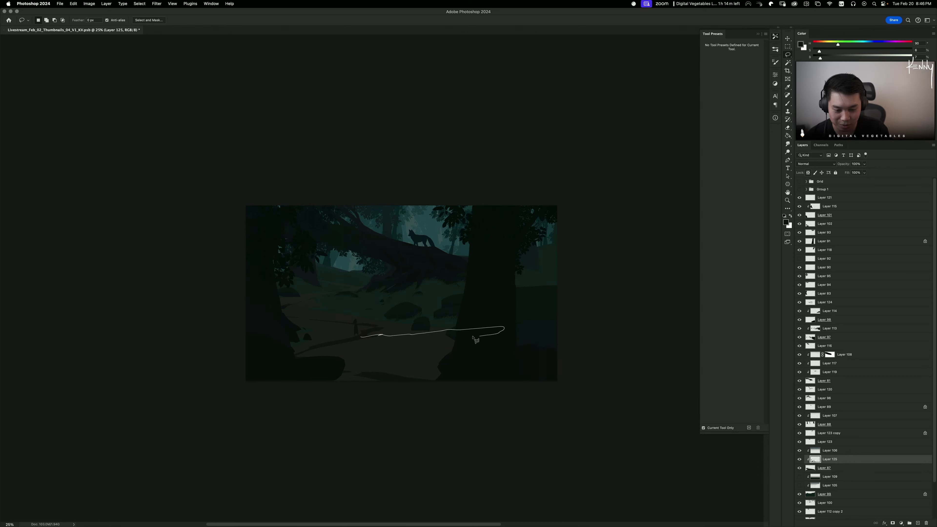
drag(422, 338, 350, 337)
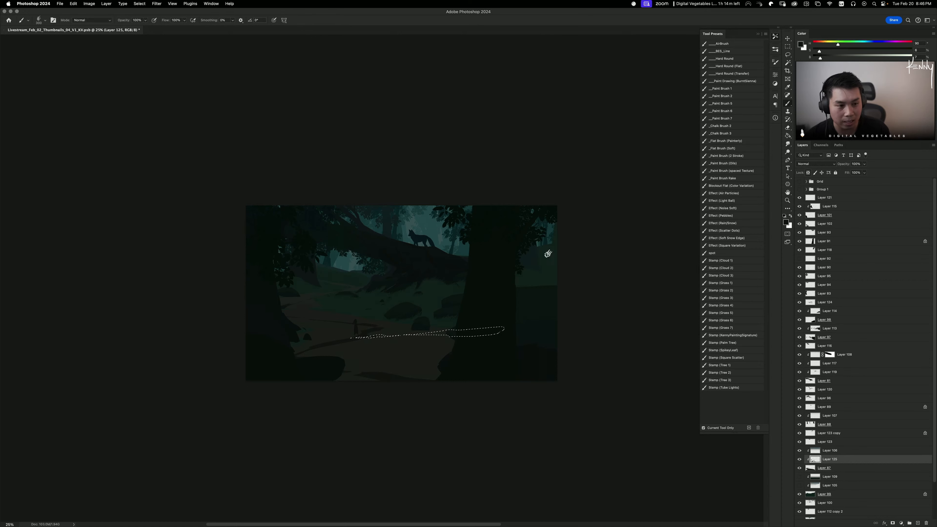
click(723, 58)
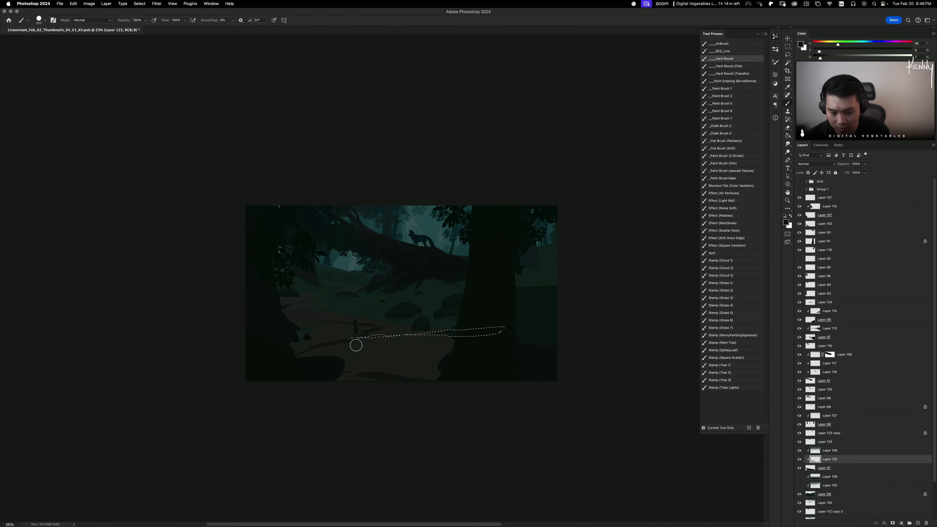
key(super+d)
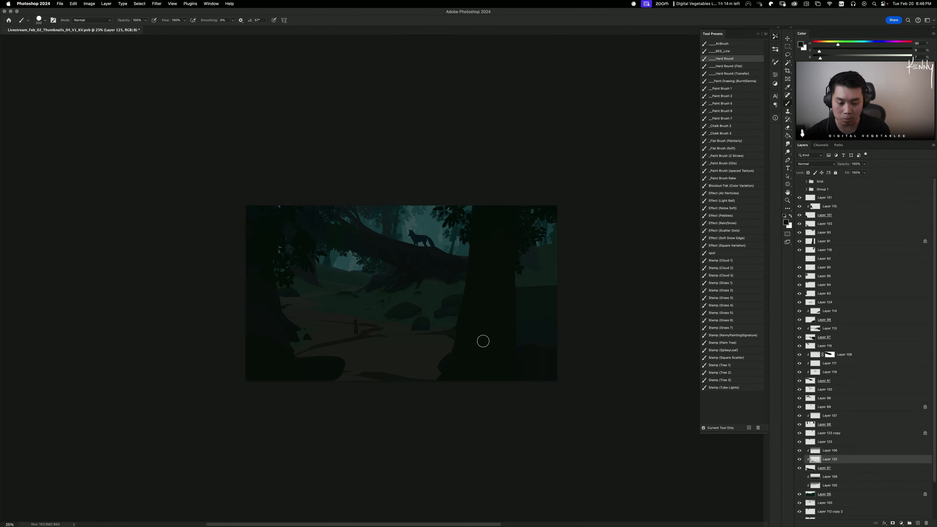
Step: Trim the path shadows near the foreground rock with the Eraser, undoing unwanted strokes
key(e)
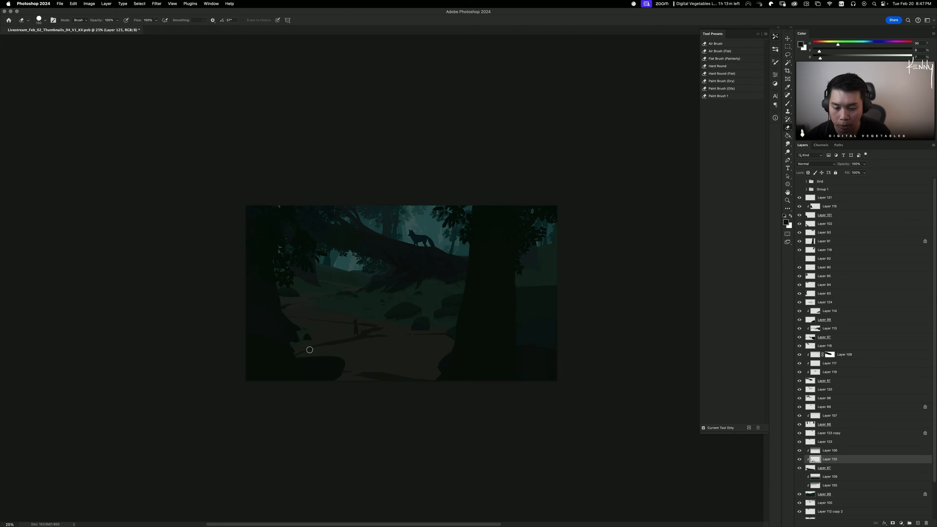
key(super+z)
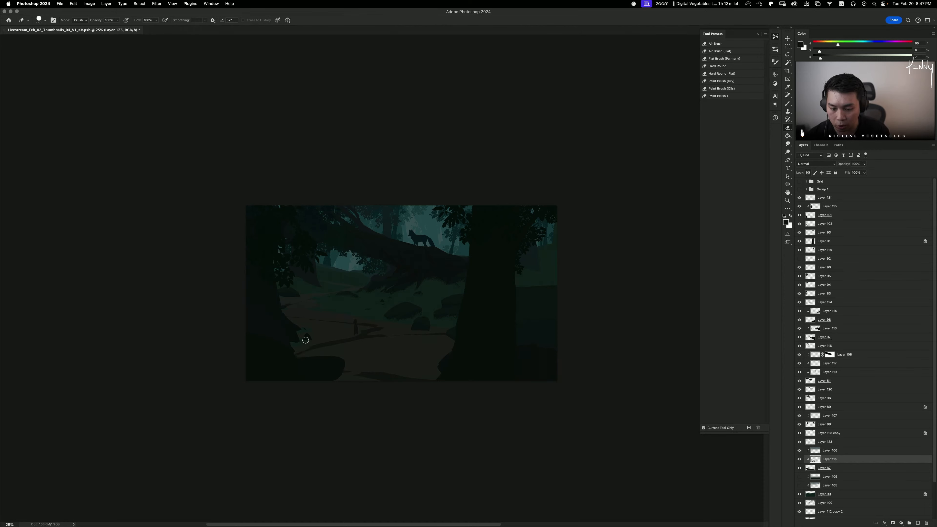
key(super+z)
key(super+z)
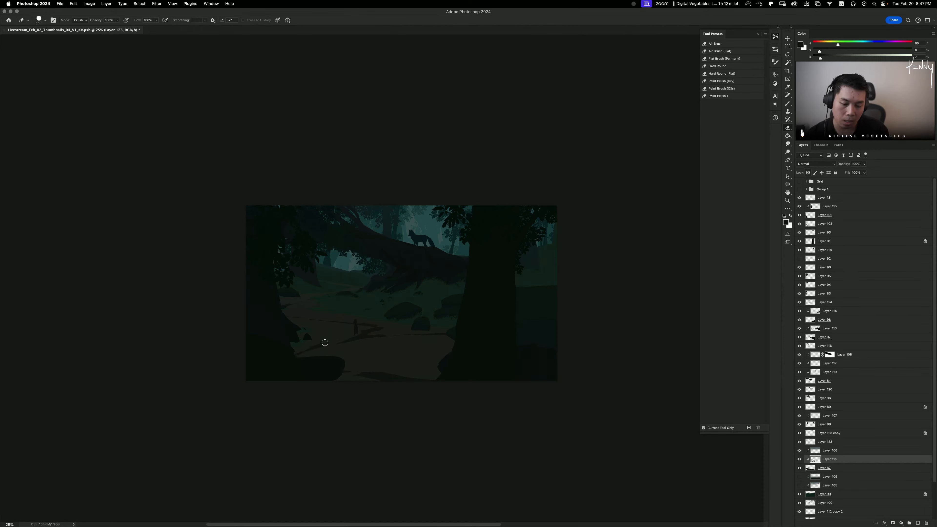
key(super+z)
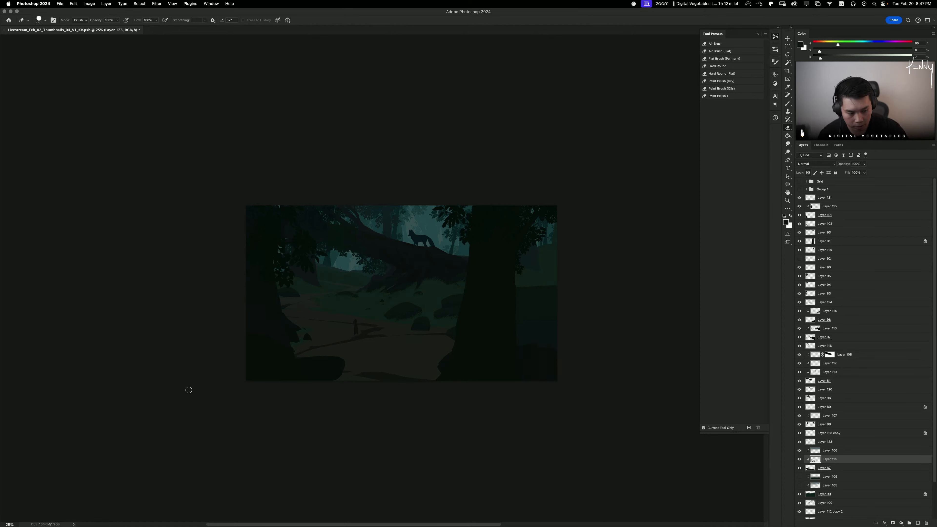
Step: Shift the path shadows with Hue/Saturation to a hue of about -85, saturation +63 and lightness +4
key(i)
key(super+u)
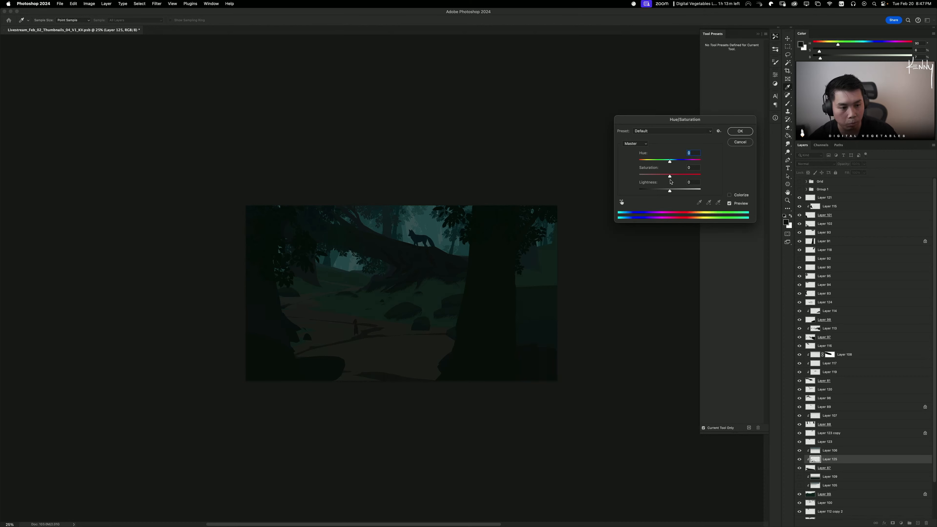
drag(669, 191, 703, 176)
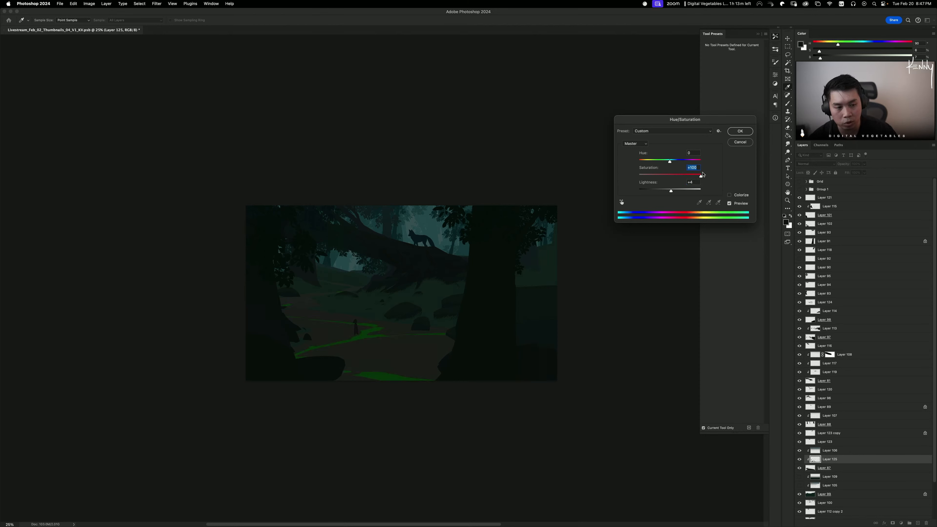
drag(699, 177, 655, 162)
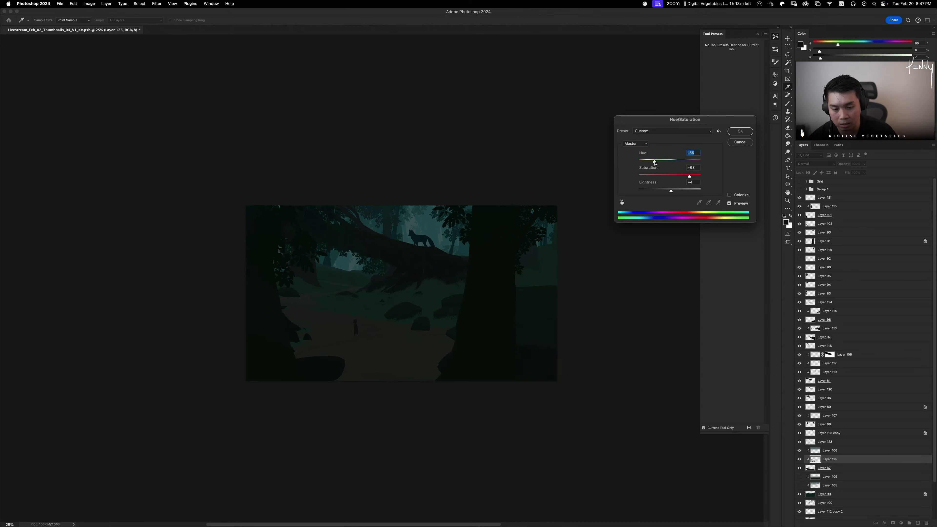
click(740, 131)
Step: Refine the shading around the figure by erasing, then painting a sampled path color inside a Lasso selection, and deselect
key(e)
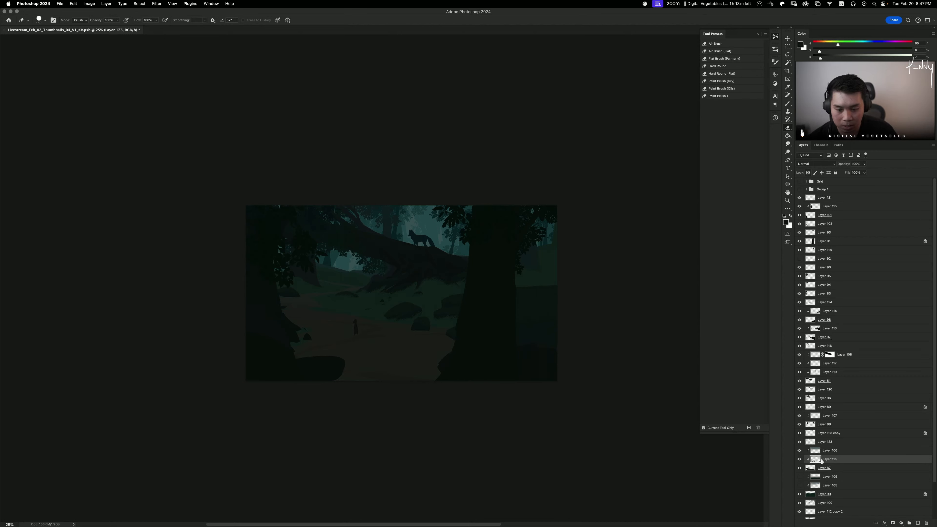
key(l)
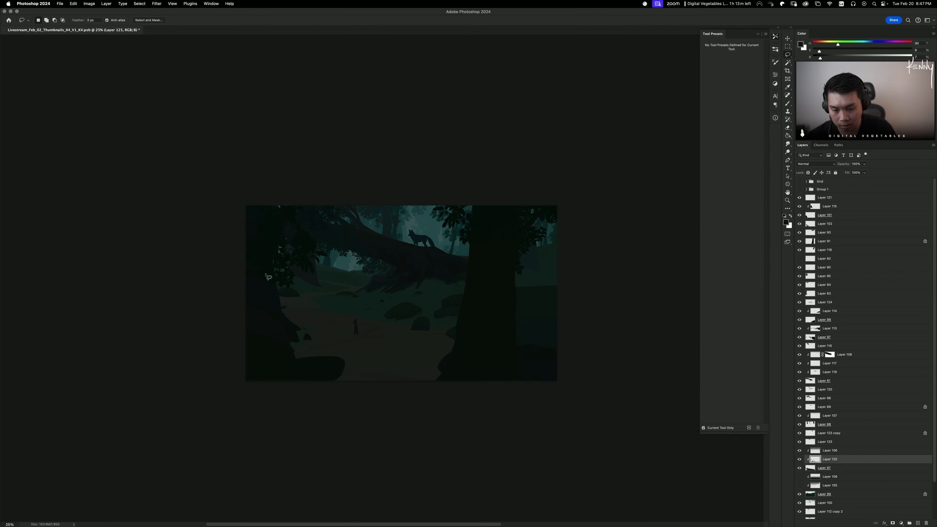
mouse_move(322, 306)
mouse_down()
mouse_move(290, 313)
mouse_move(343, 321)
mouse_move(280, 313)
mouse_move(317, 305)
mouse_move(292, 310)
mouse_move(317, 304)
mouse_move(317, 316)
mouse_move(349, 324)
mouse_up()
key(super+z)
key(super+z)
key(b)
alt+click(365, 331)
key(super+d)
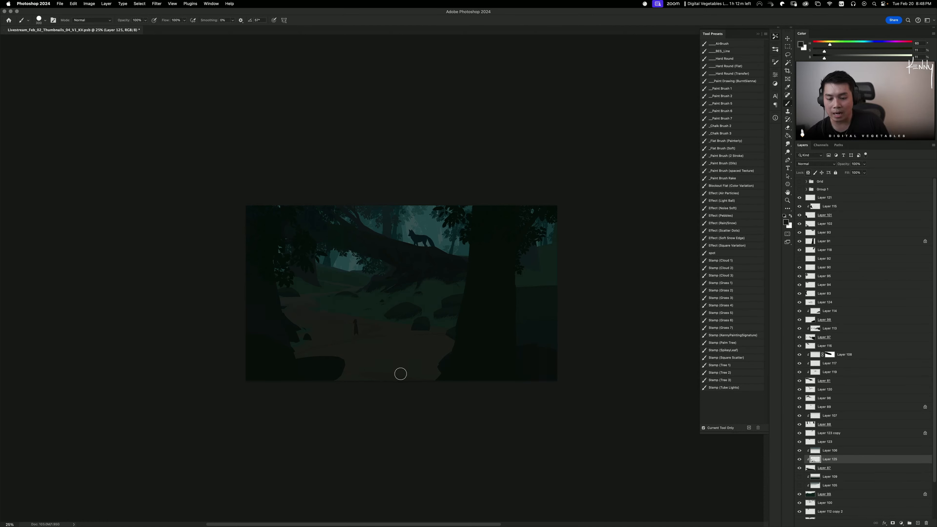
Step: Lasso zigzag bands across the foreground of the path, paint them with an enlarged Hard Round brush, and deselect
key(l)
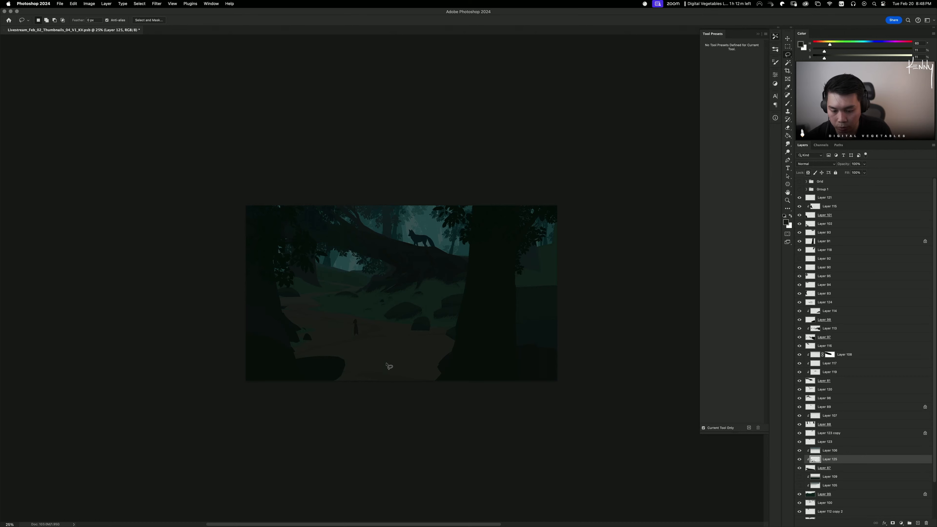
key(e)
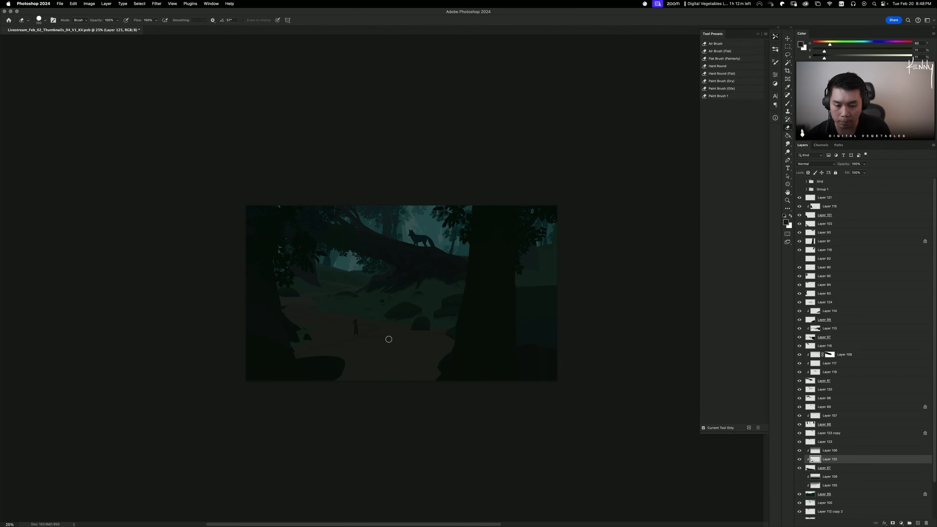
key(l)
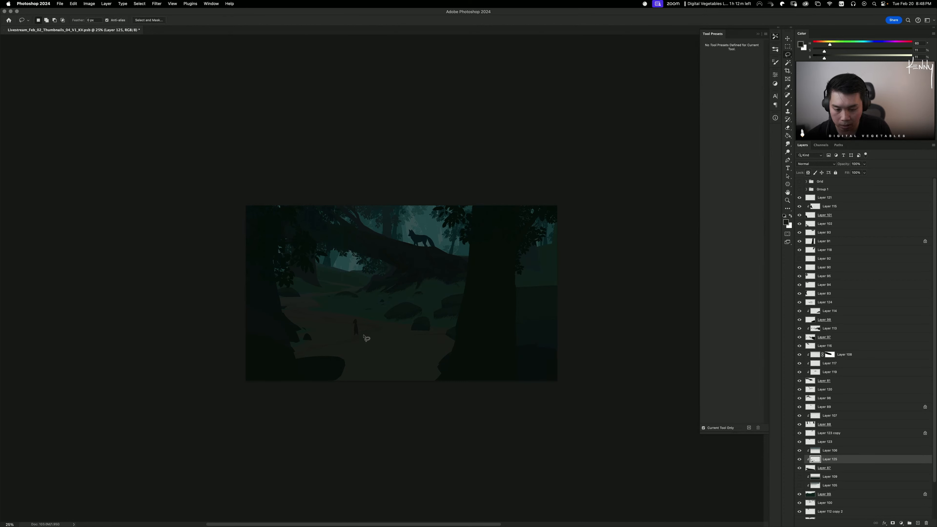
mouse_move(368, 338)
mouse_down()
mouse_move(344, 370)
mouse_move(463, 390)
mouse_move(458, 374)
mouse_move(356, 365)
mouse_move(396, 355)
mouse_up()
key(b)
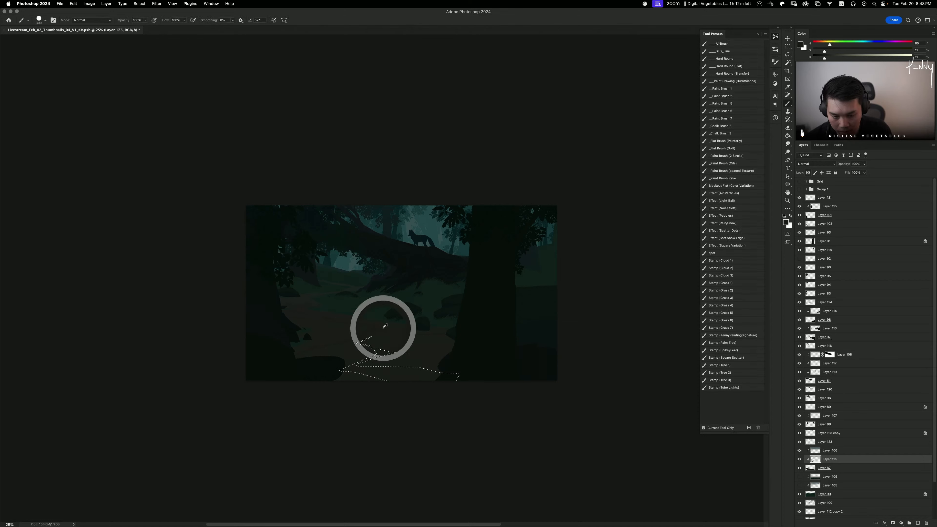
key(bracketright)
key(bracketright)
key(bracketright)
key(bracketright)
key(bracketright)
key(bracketright)
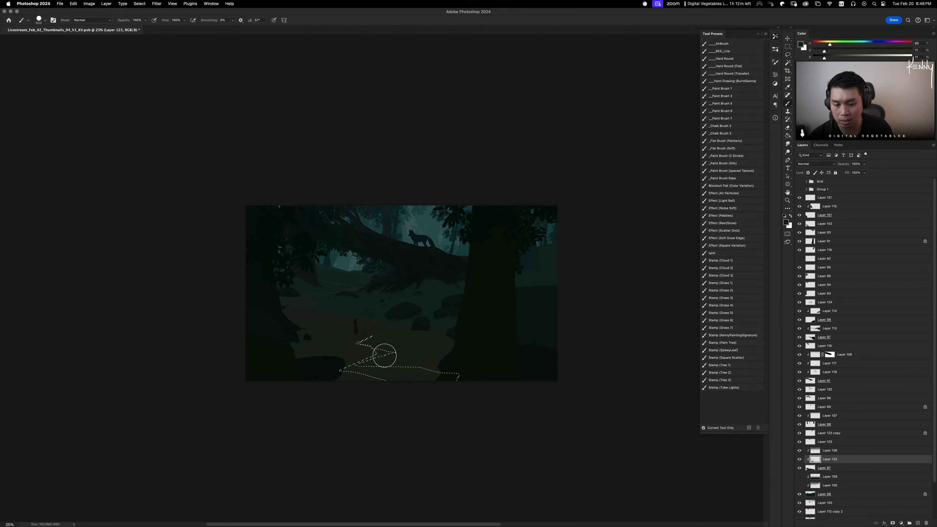
key(ctrl+d)
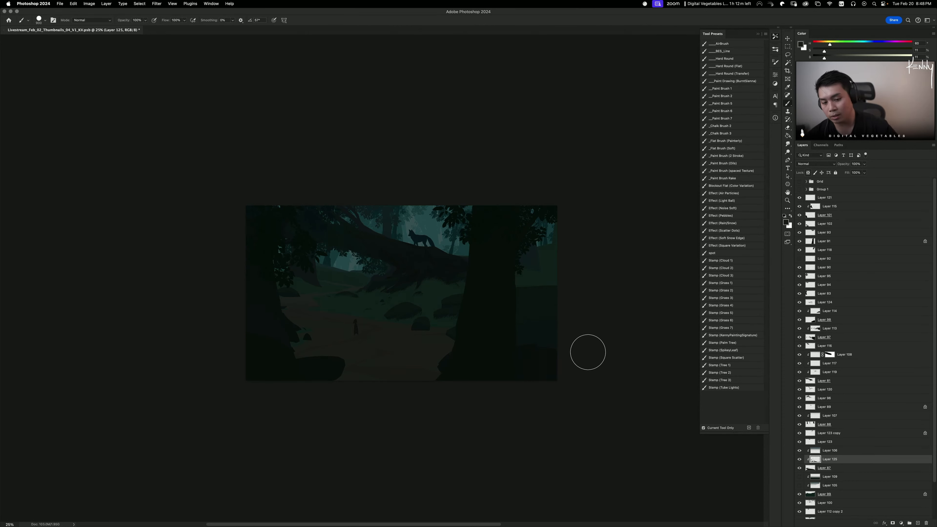
Step: Review the path by toggling the visibility of Layer 87, and save the document
key(super+minus)
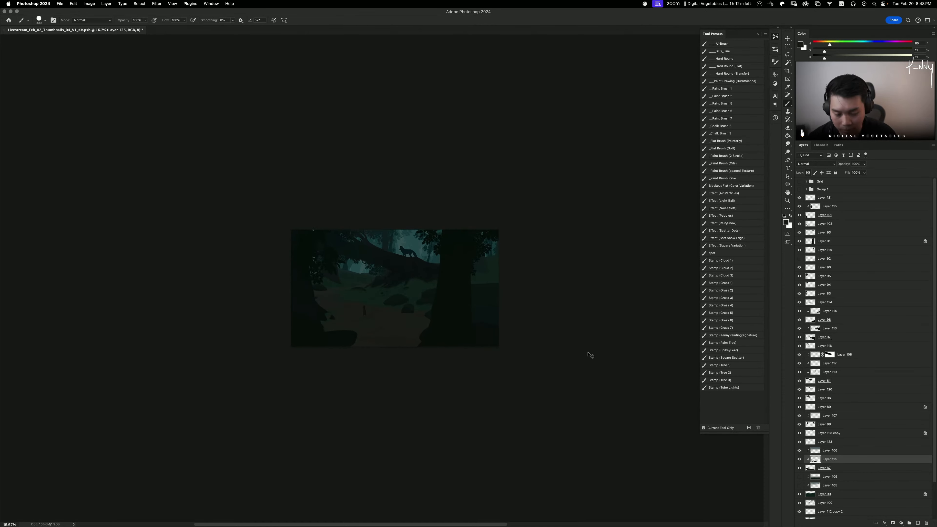
key(super+plus)
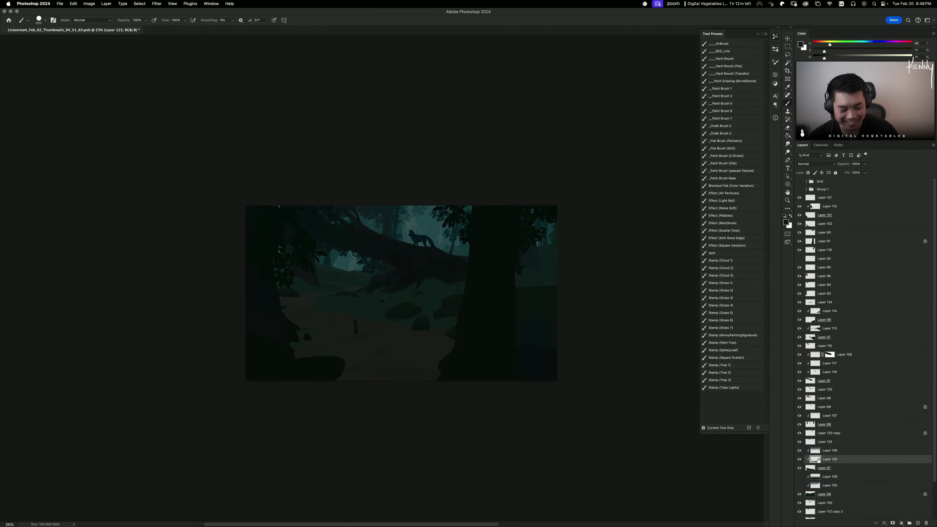
click(866, 468)
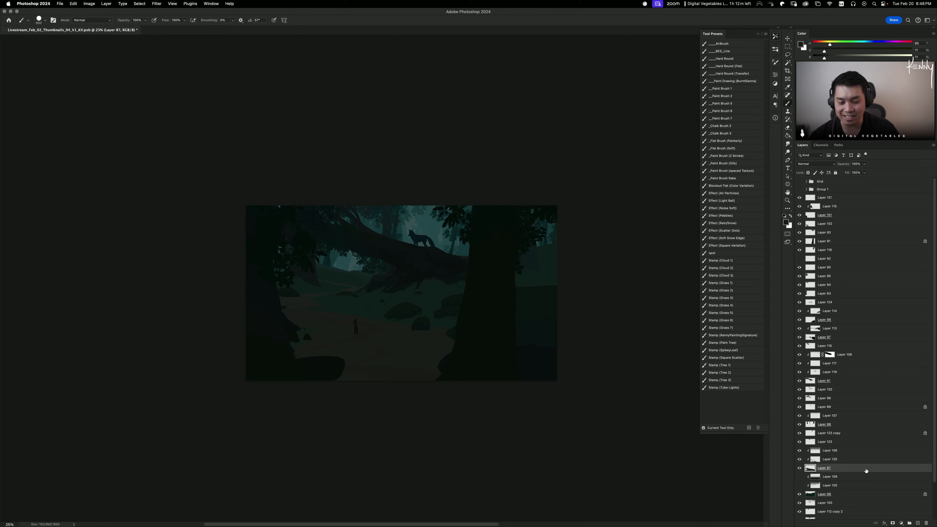
click(800, 468)
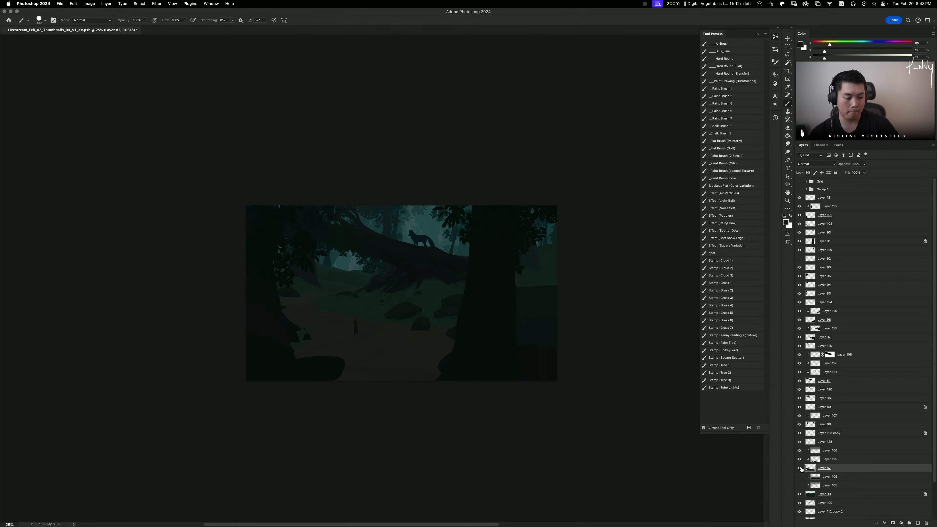
key(super+s)
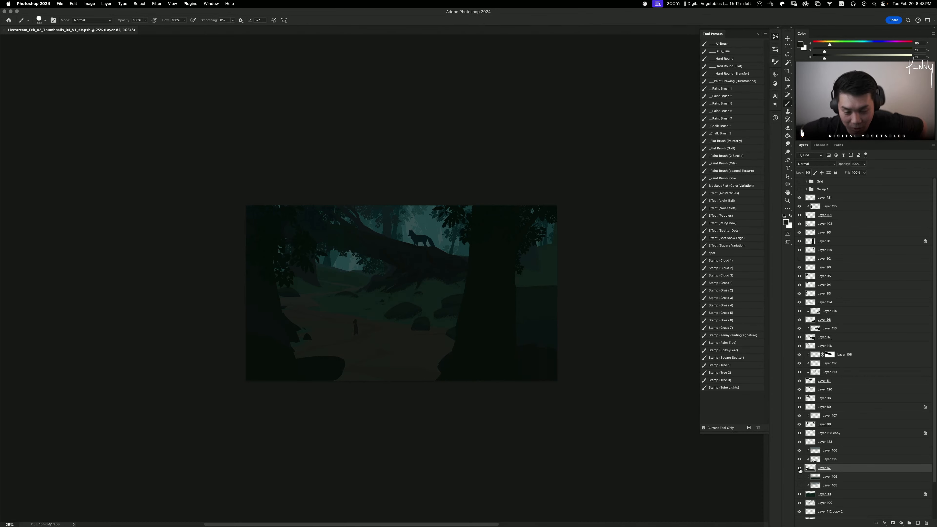
Step: Select the foliage layer behind the fallen log and inspect its extent with Free Transform
key(v)
drag(391, 271, 392, 273)
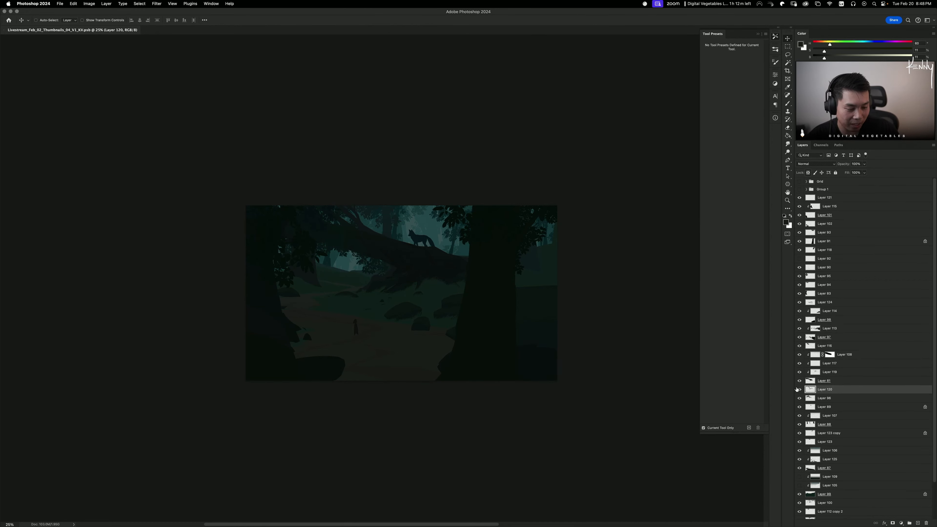
key(super+t)
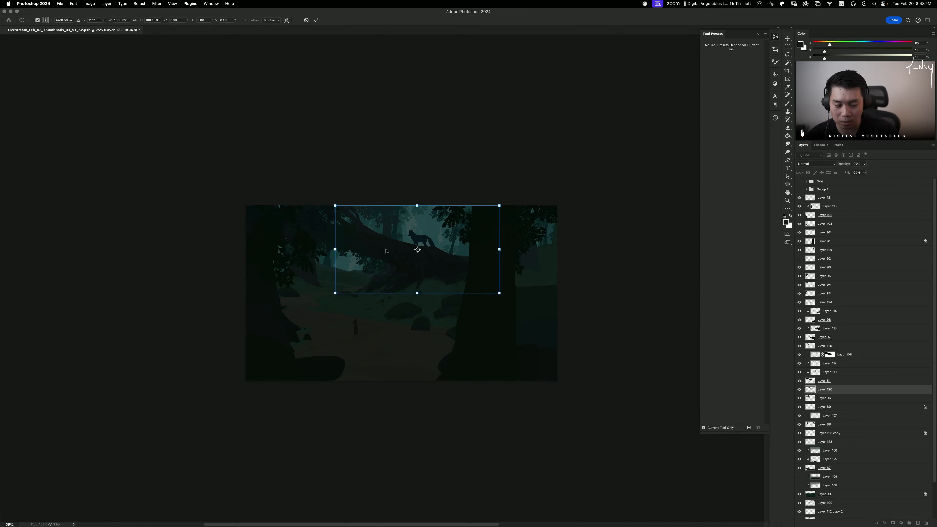
key(Return)
Step: Add a layer directly above Layer 96 and choose the Hard Round (Flat) brush preset
click(832, 400)
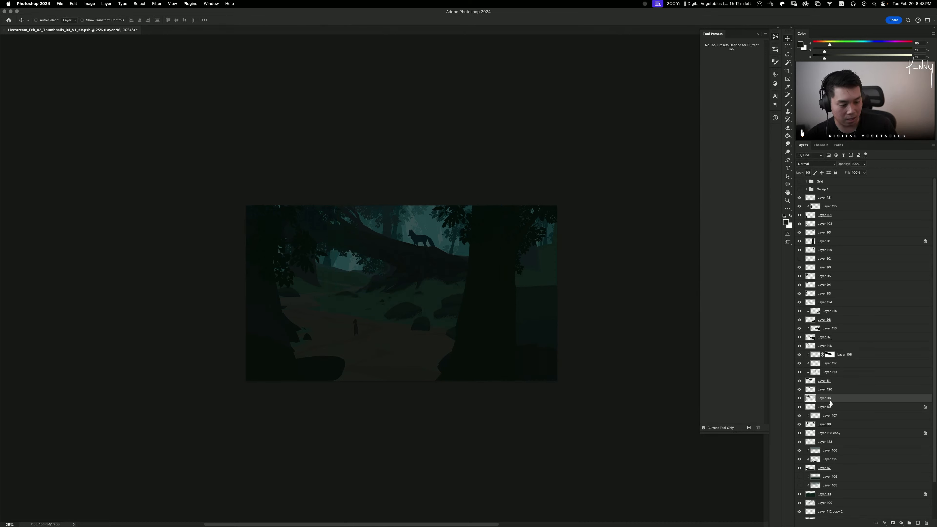
key(super+shift+alt+n)
key(b)
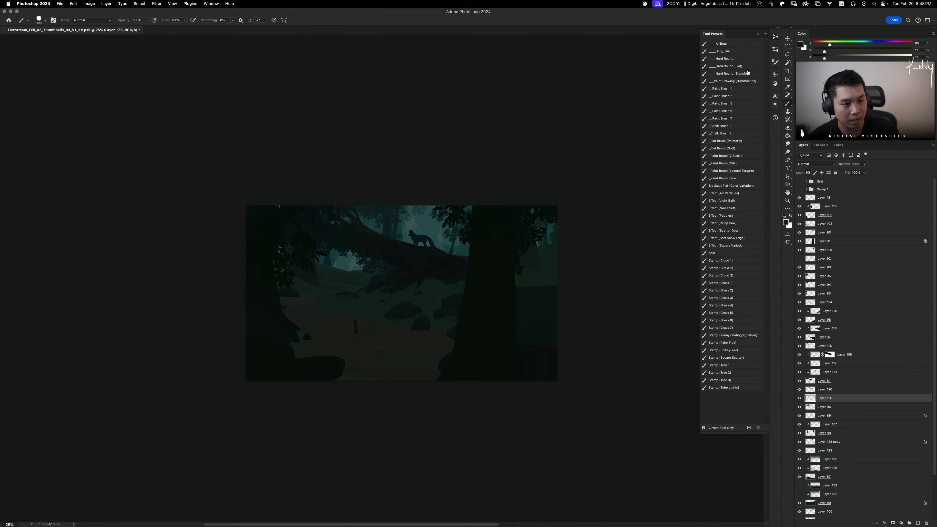
click(734, 73)
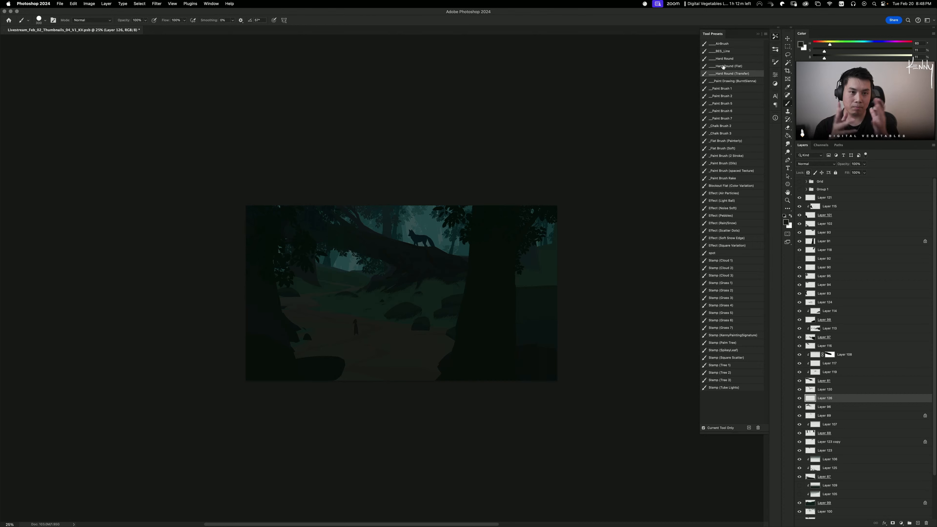
click(739, 65)
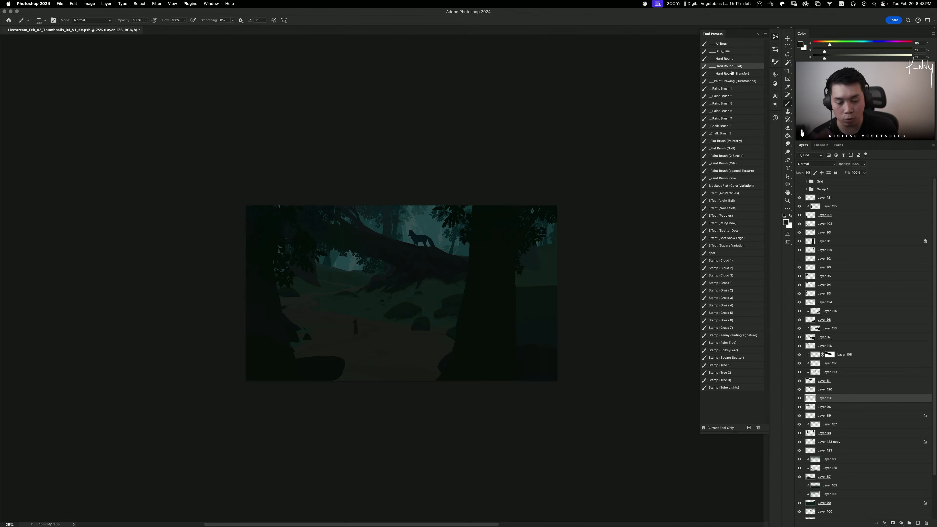
Step: Paint dark branches rising behind the fallen log in a color sampled from it, undoing unwanted strokes
alt+click(366, 231)
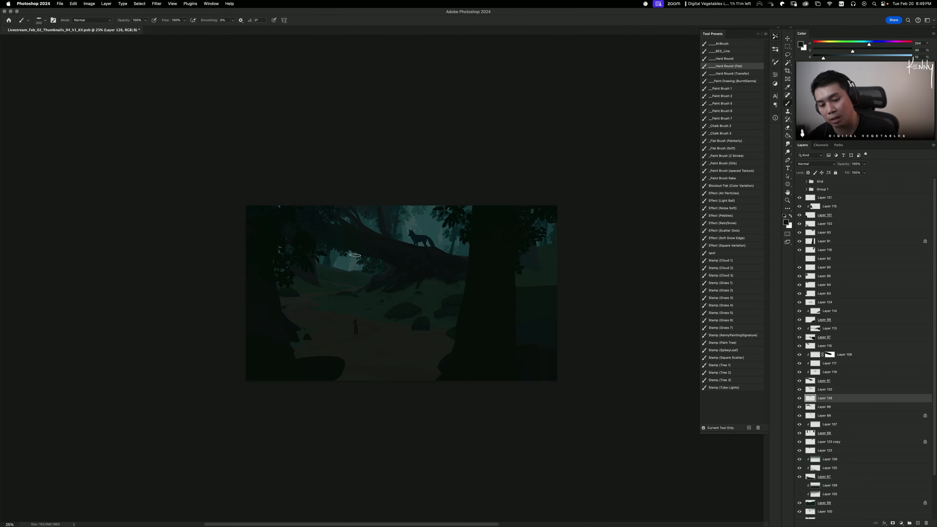
key(super+z)
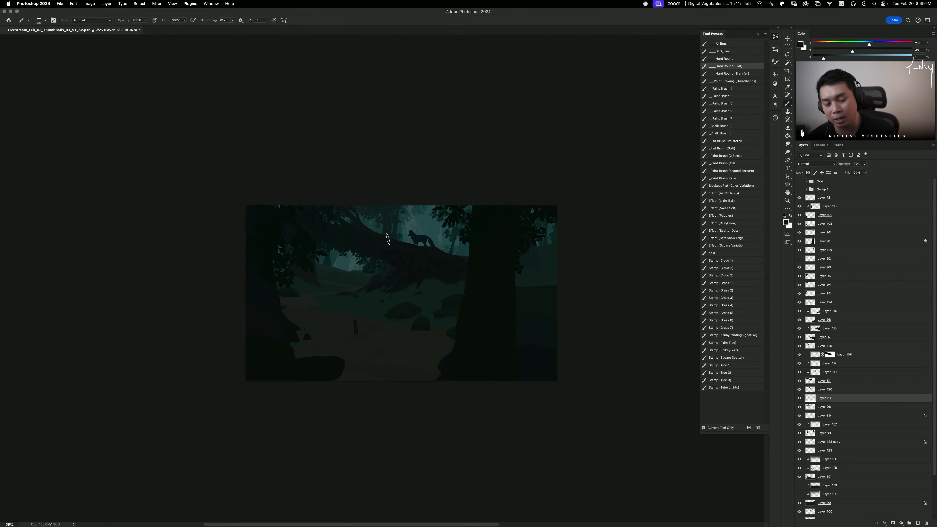
drag(381, 233, 370, 205)
key(super+z)
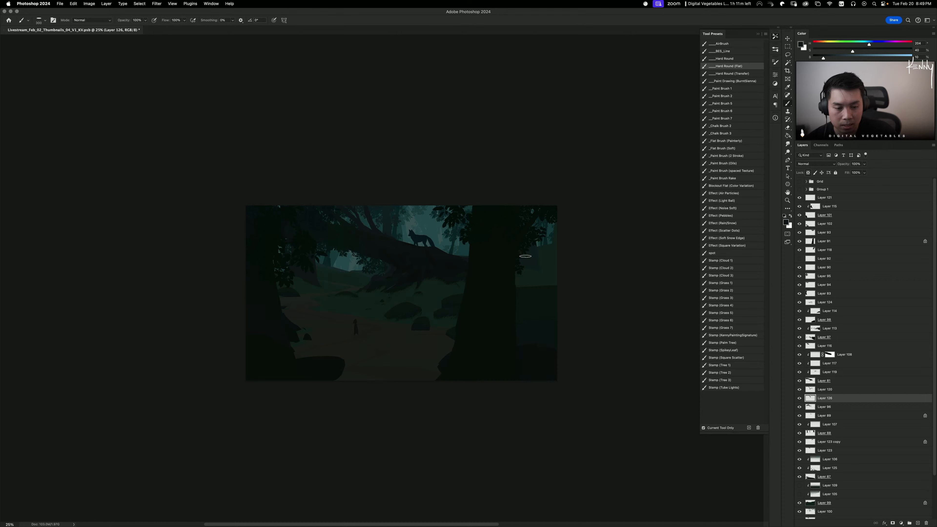
Step: Add a layer above the background tree layer and its clipped shading, and choose the Stamp (Grass 2) brush preset
key(super)
super+click(539, 266)
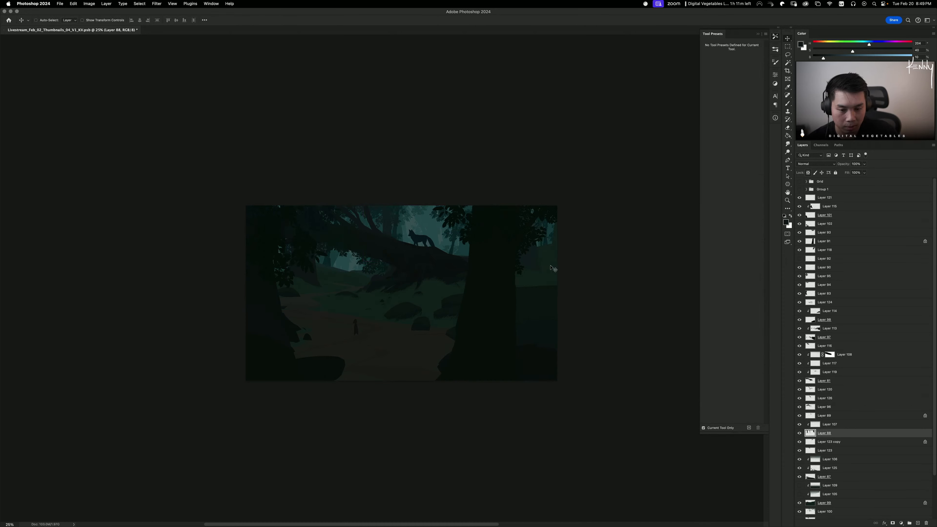
key(super+shift+alt+n)
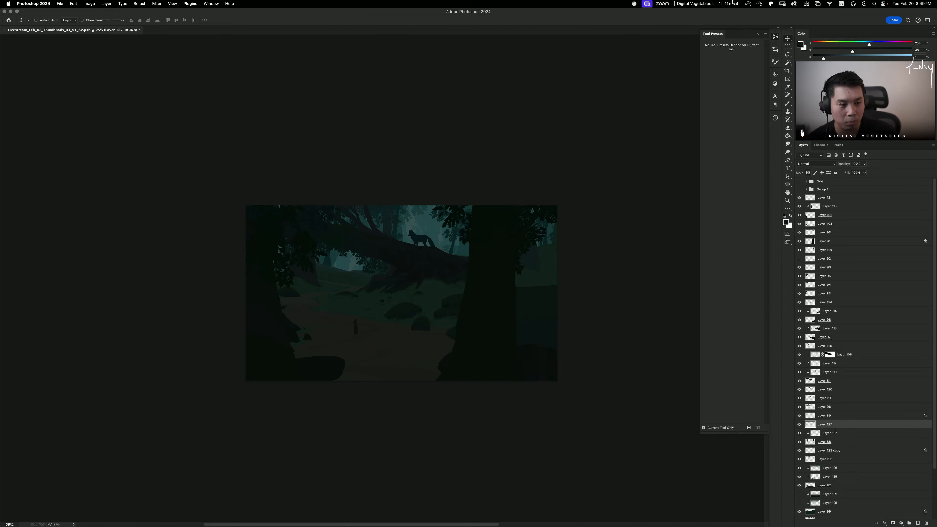
key(b)
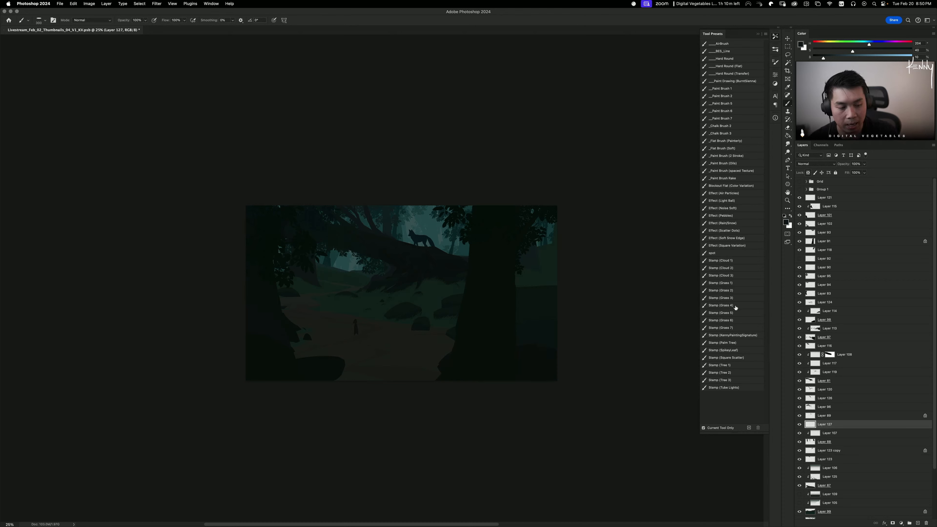
click(733, 298)
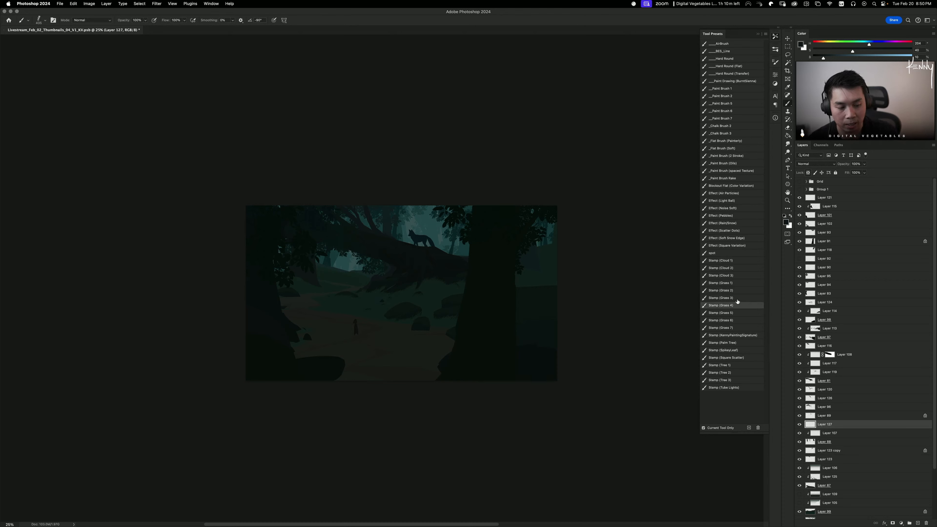
click(754, 282)
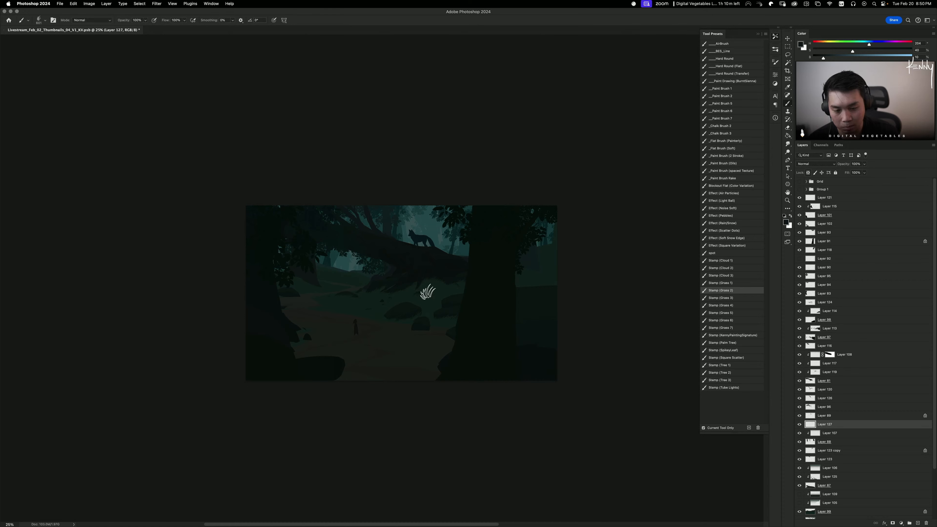
Step: Sample the dark green of the distant bank and shrink the grass stamp to a small size
key(super+equal)
drag(435, 273, 464, 293)
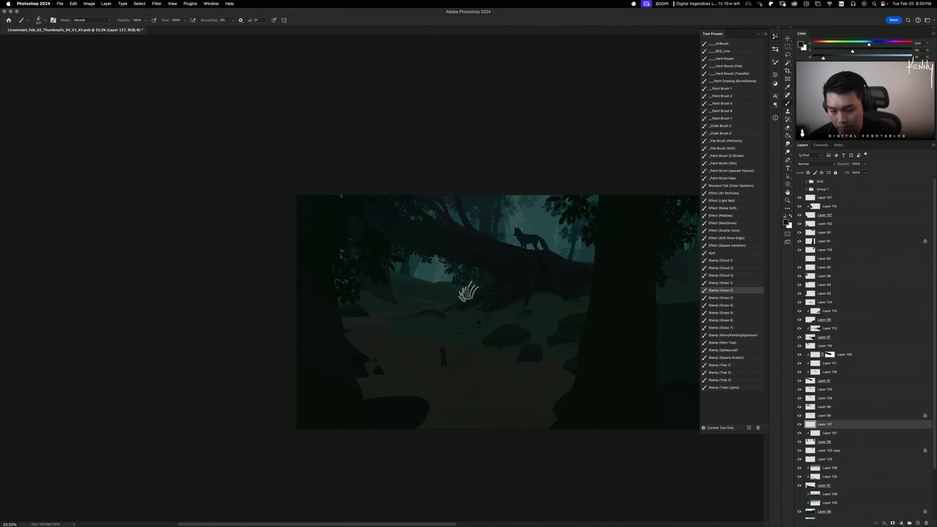
alt+click(370, 300)
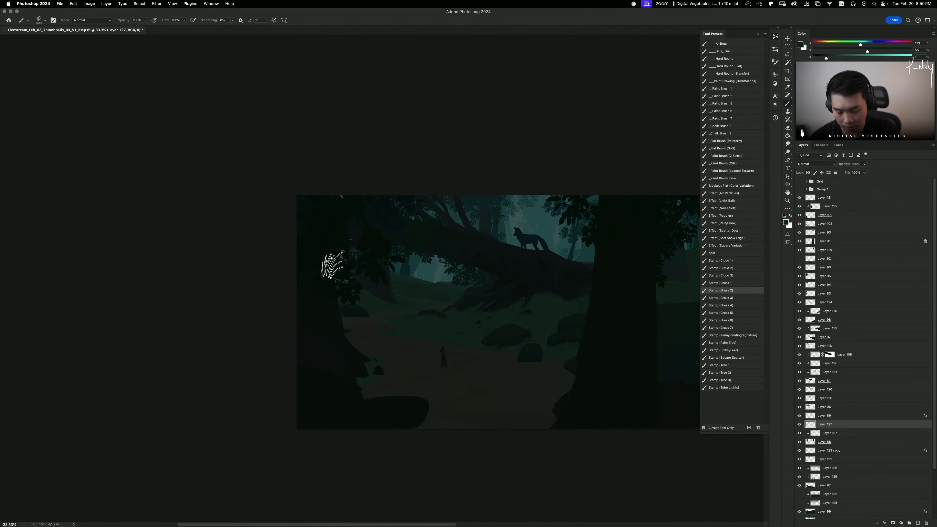
key(bracketleft)
key(bracketleft)
key(bracketleft)
key(bracketleft)
key(bracketleft)
key(bracketleft)
key(bracketleft)
key(bracketleft)
key(bracketleft)
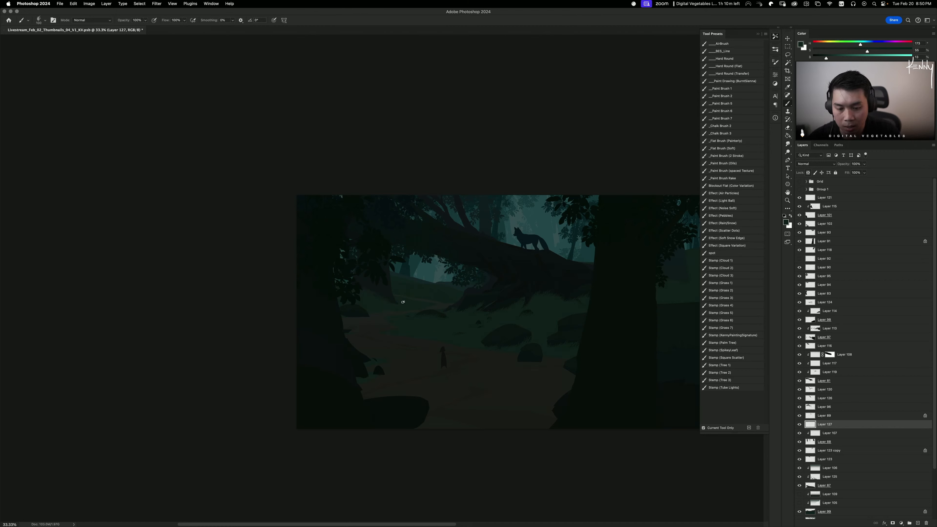
key(bracketright)
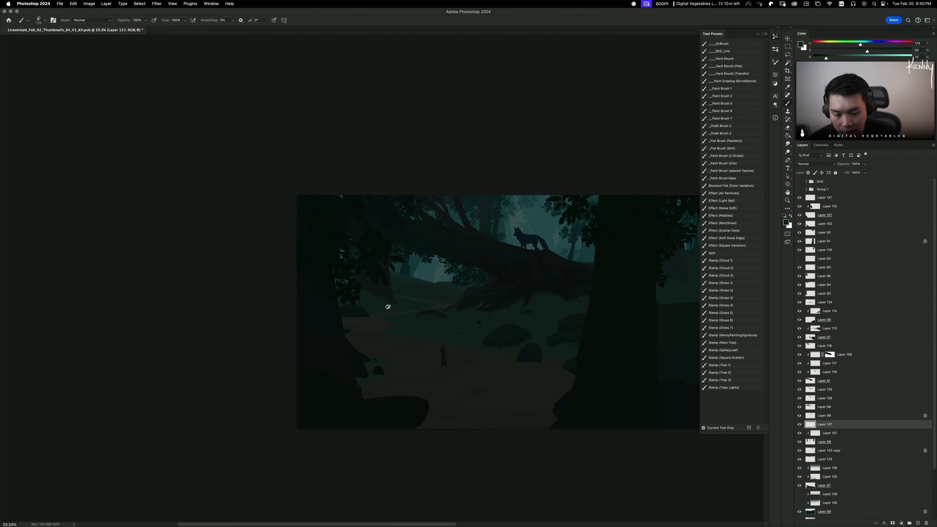
Step: Stamp small grass along the distant bank beside the foreground tree, undoing unwanted strokes
drag(374, 295, 399, 305)
key(super+z)
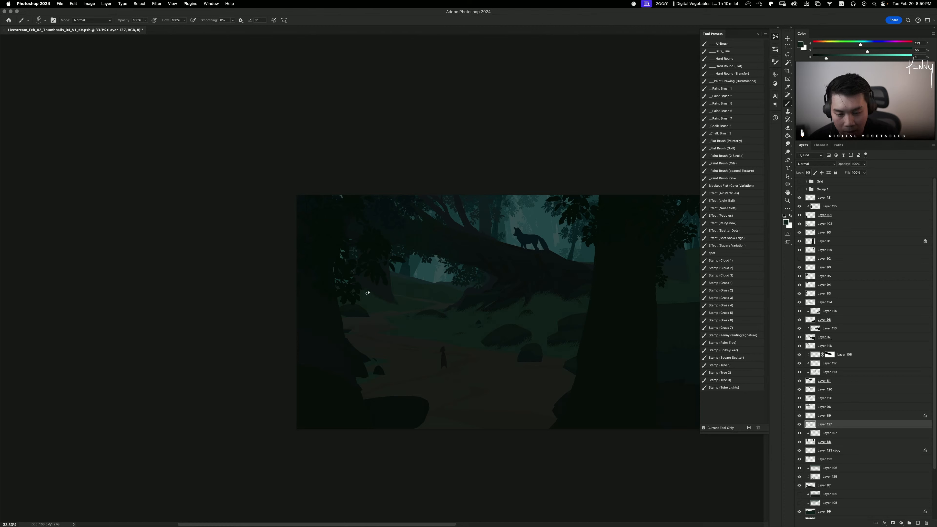
key(super+z)
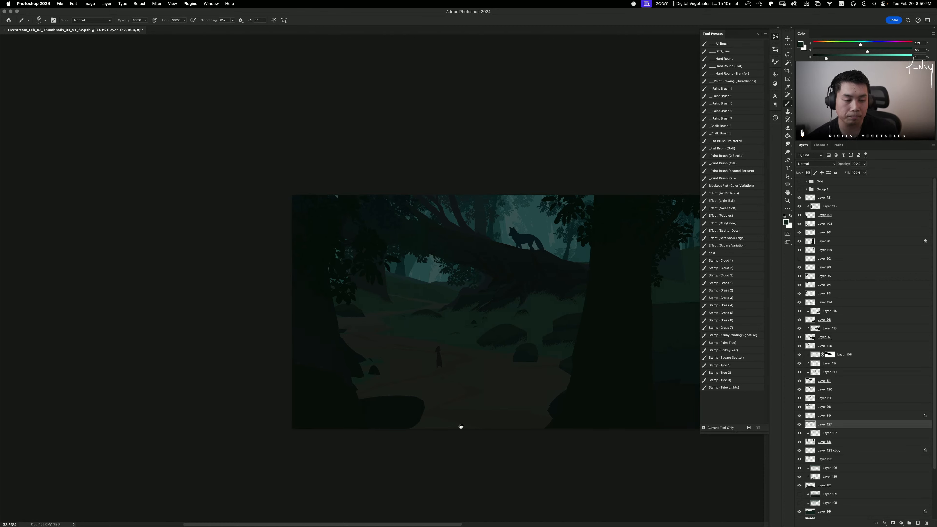
Step: Enlarge the grass stamp slightly and dab grass along the distant hillside toward the base of the log
scroll(531, 353, right, 5)
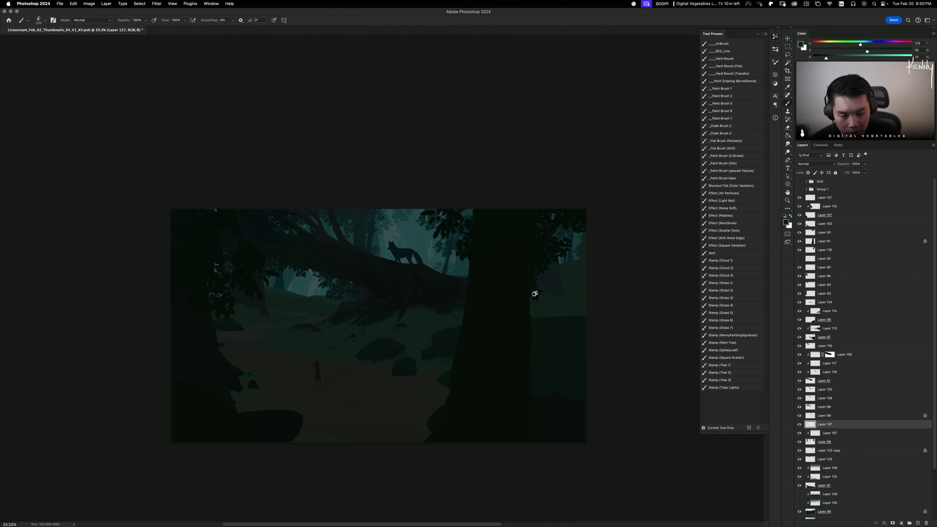
key(bracketright)
key(bracketright)
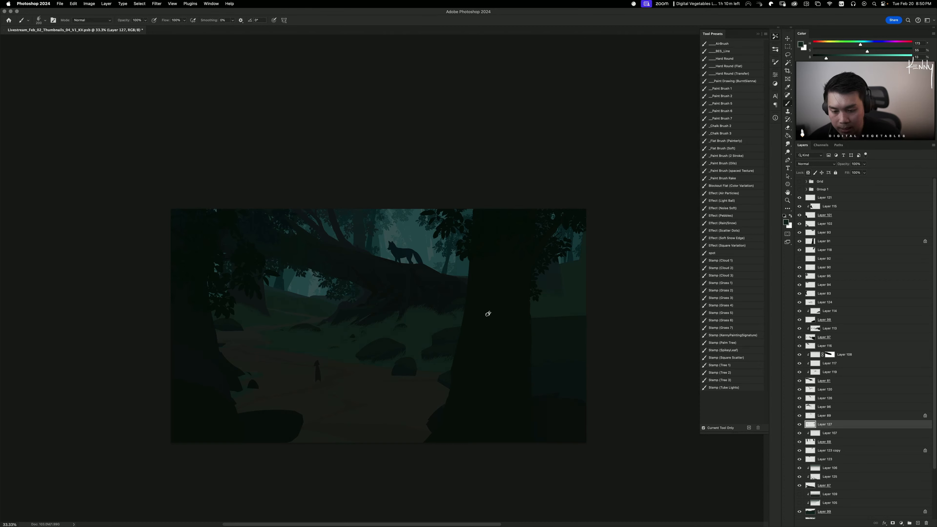
drag(293, 296, 362, 309)
key(super+minus)
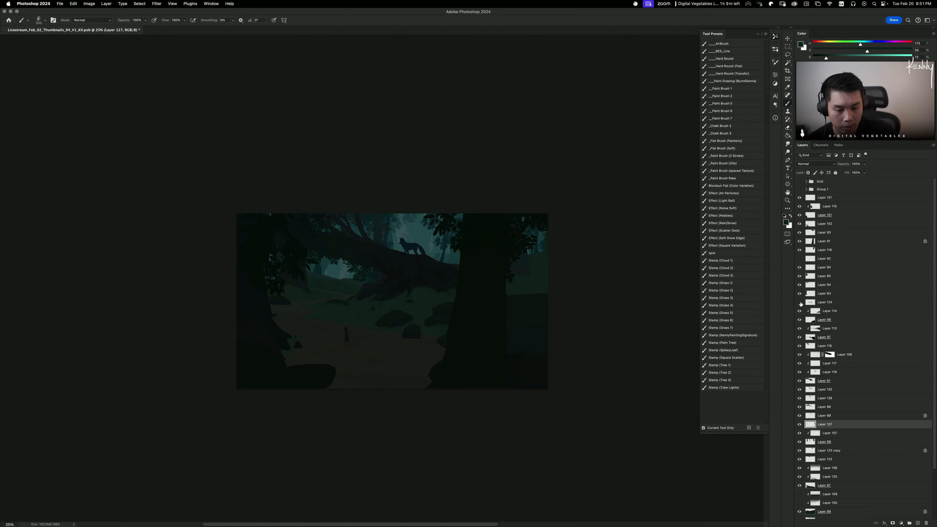
Step: On Layer 124, Lasso the area above the rock beside the large trunk, stamp small grass along its lower edge, and deselect
click(825, 303)
key(super+equal)
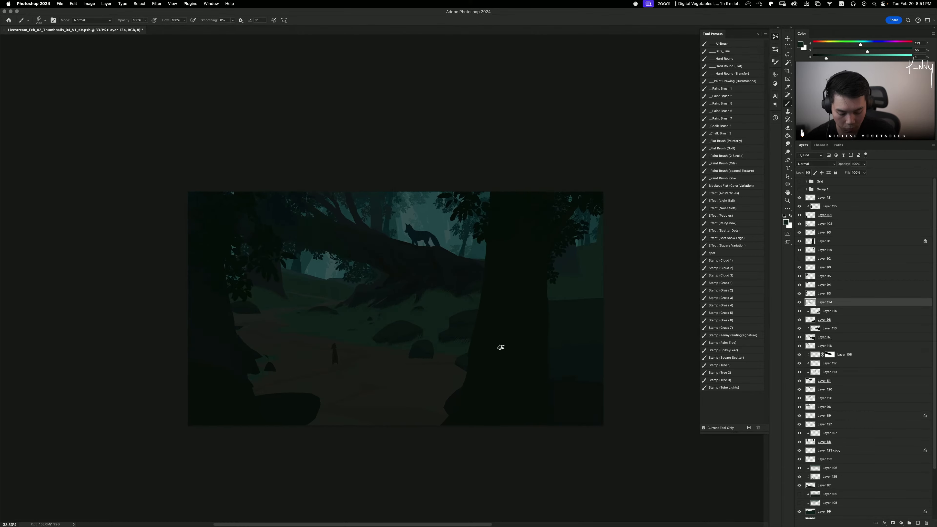
key(l)
mouse_move(442, 321)
mouse_down()
mouse_move(517, 307)
mouse_move(444, 281)
mouse_move(441, 324)
mouse_up()
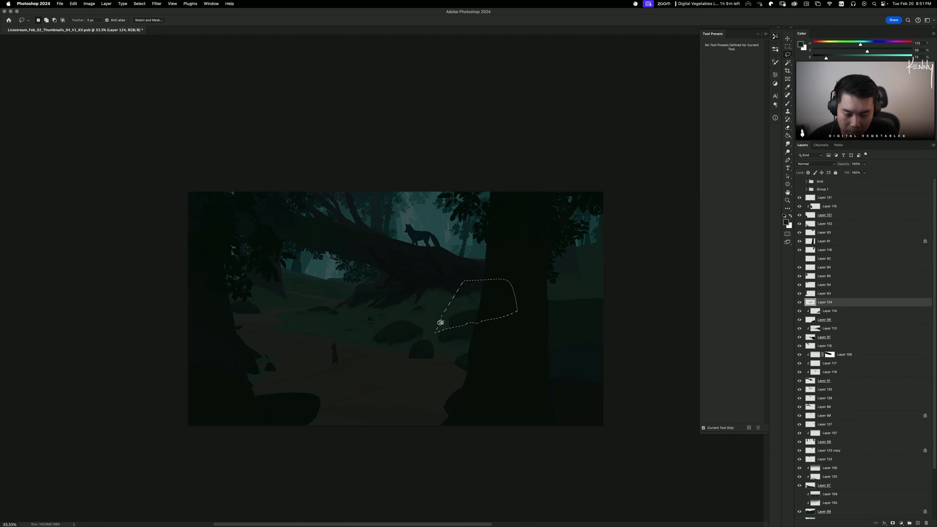
key(b)
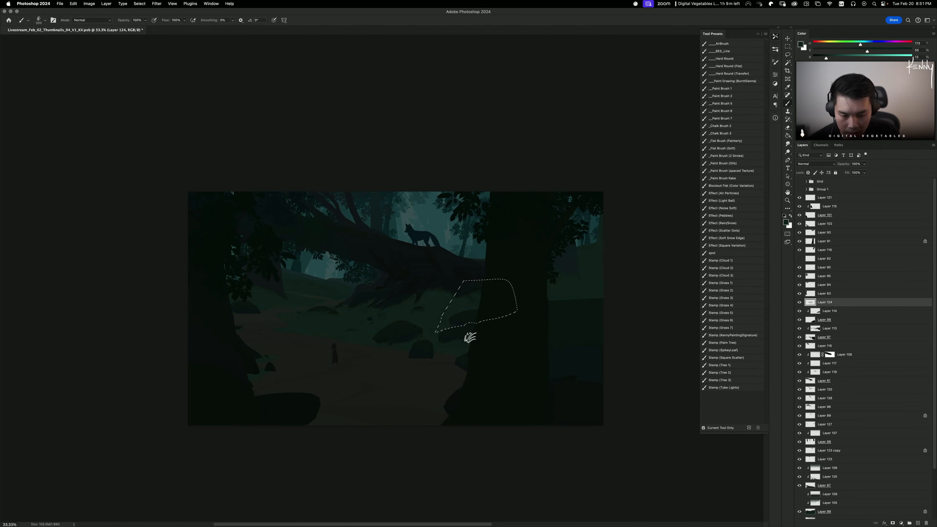
key(bracketright)
key(bracketright)
key(bracketleft)
key(bracketleft)
key(bracketleft)
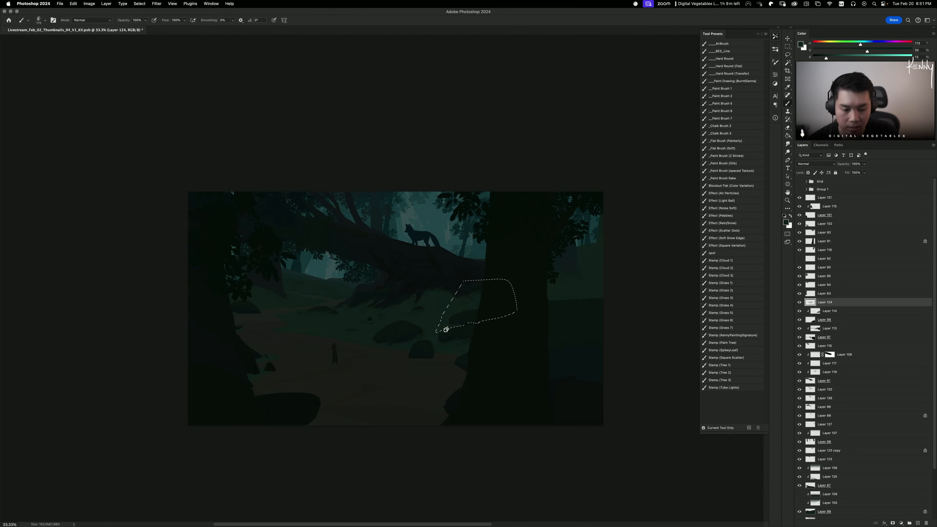
key(ctrl+d)
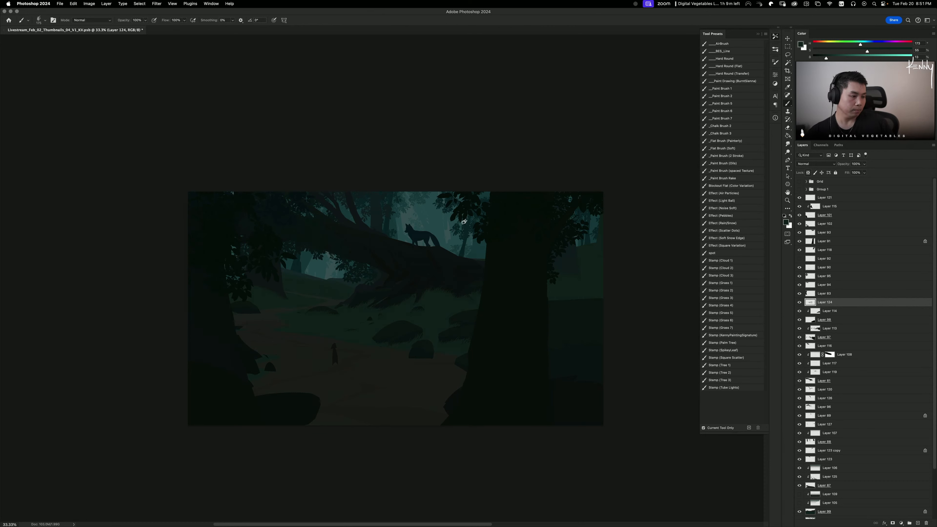
Step: Compare the painting with and without the grass stamped on Layer 124
key(super+minus)
key(super+minus)
key(super+plus)
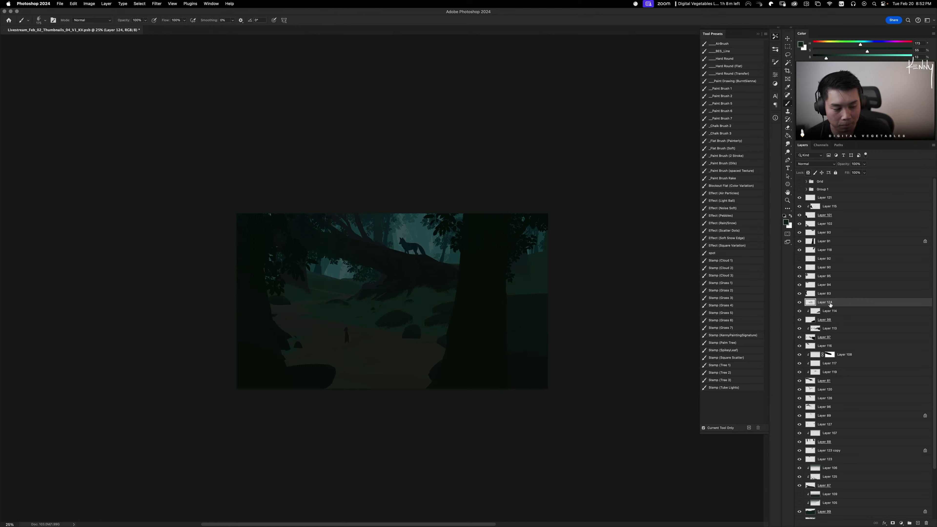
click(808, 311)
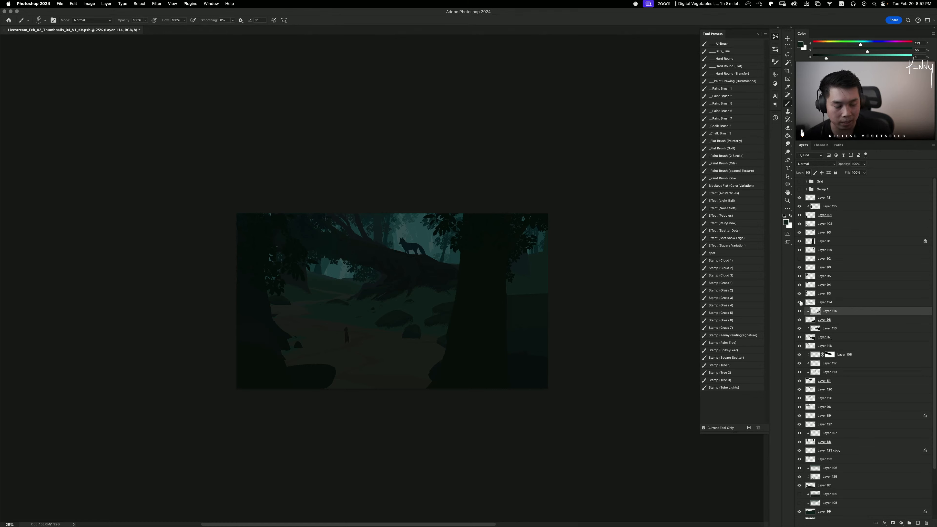
click(799, 303)
click(799, 302)
click(817, 305)
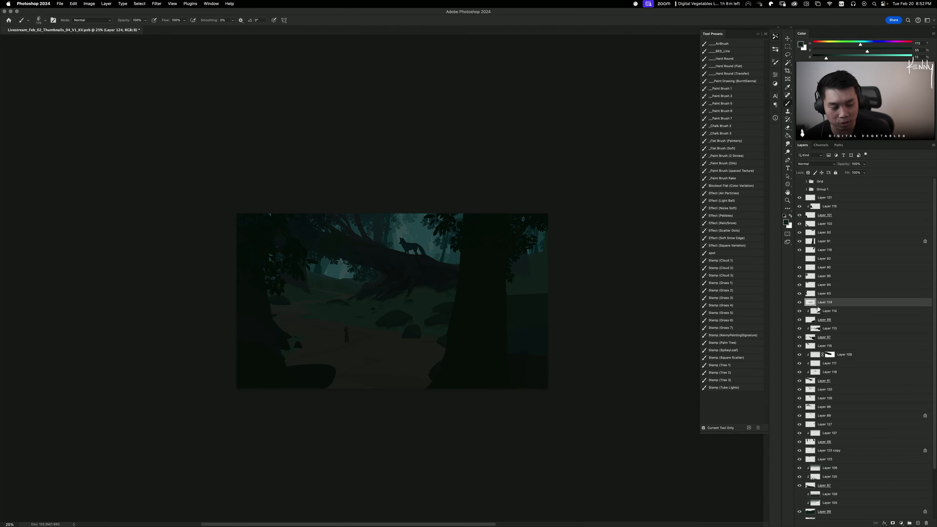
click(799, 303)
click(799, 302)
click(800, 302)
click(800, 303)
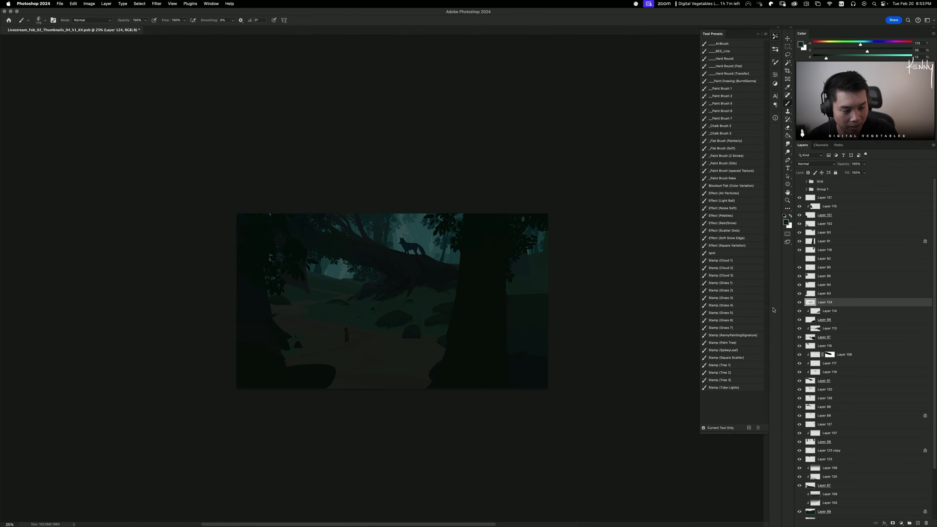
Step: Add a new layer above Layer 83, which holds the foreground tree and bank, and clip it to that layer
click(800, 294)
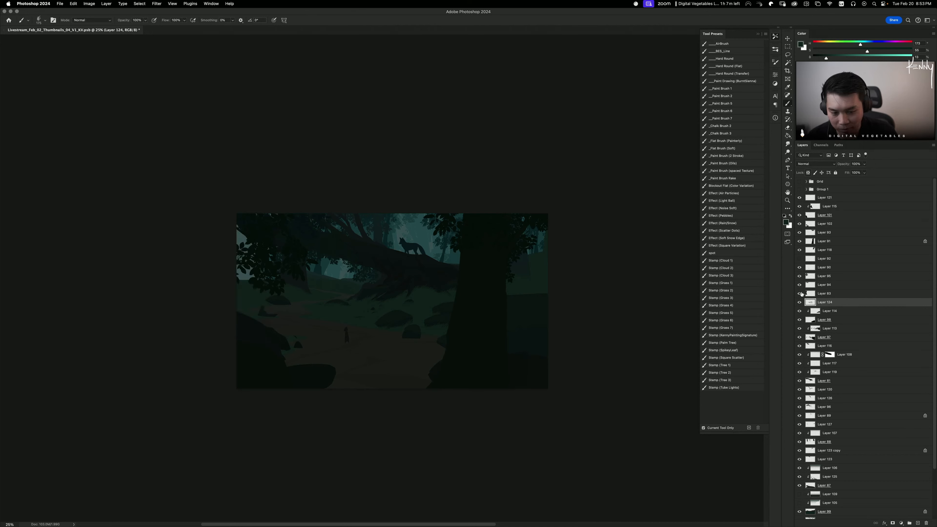
click(800, 294)
click(811, 294)
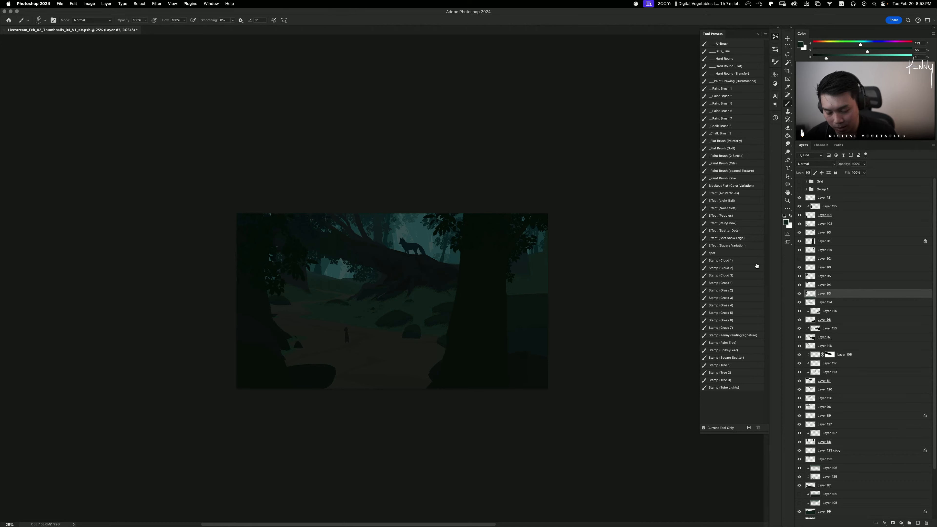
key(super+alt+shift+n)
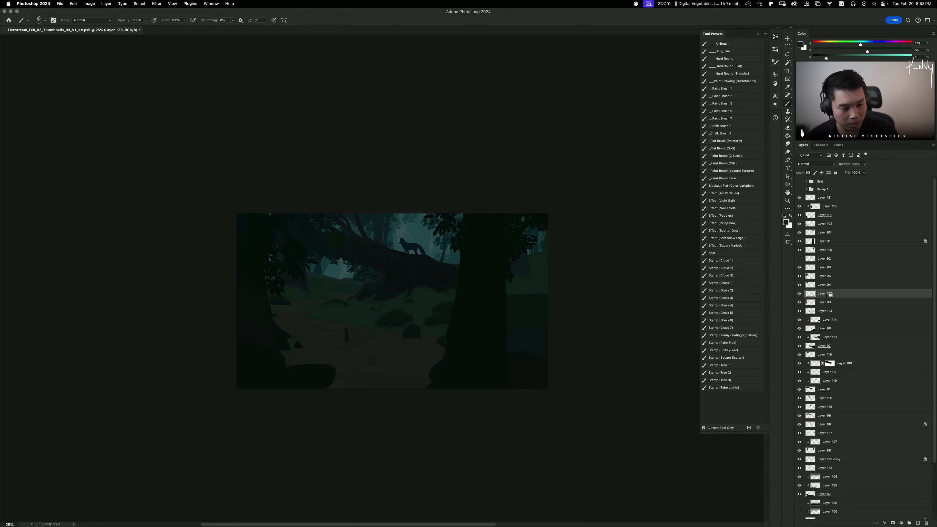
click(828, 300)
key(super+j)
key(super+z)
alt+click(827, 297)
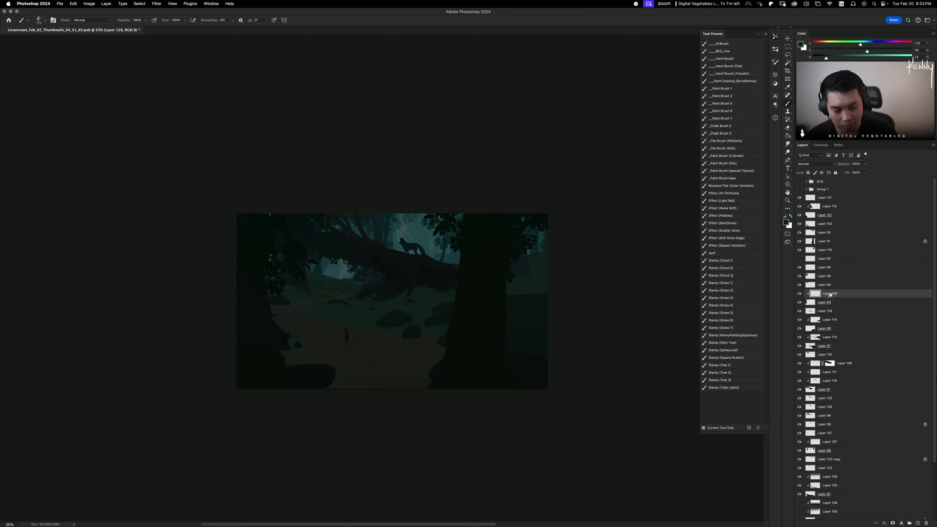
key(l)
mouse_move(267, 290)
mouse_down()
mouse_move(281, 351)
mouse_move(330, 329)
mouse_move(334, 295)
mouse_up()
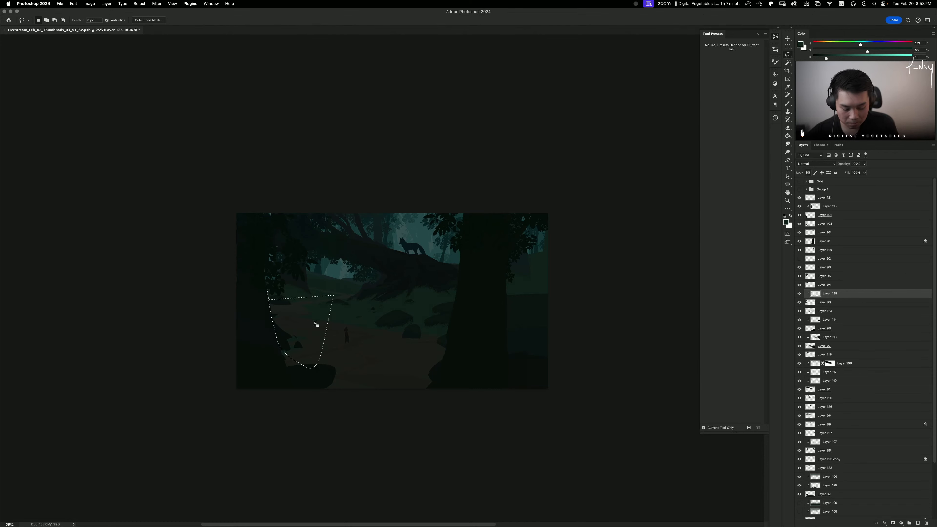
key(o)
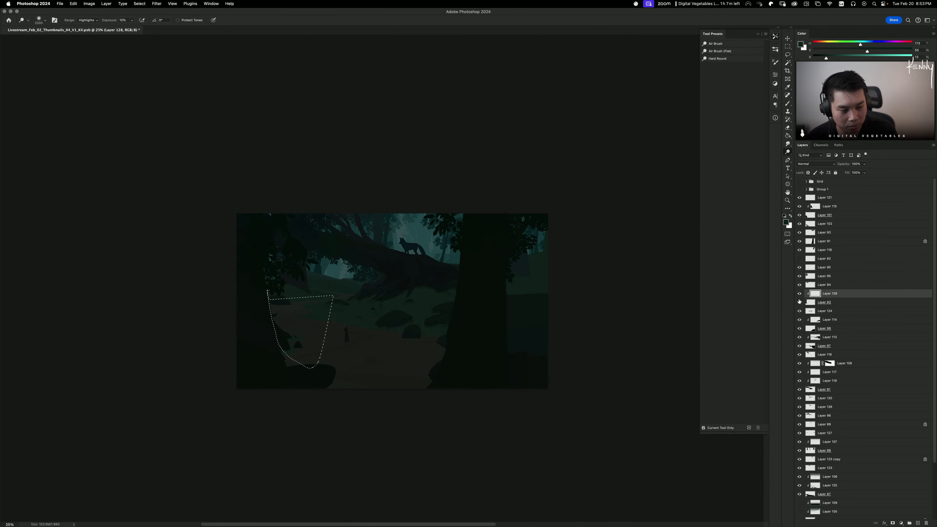
click(799, 302)
click(799, 302)
click(824, 302)
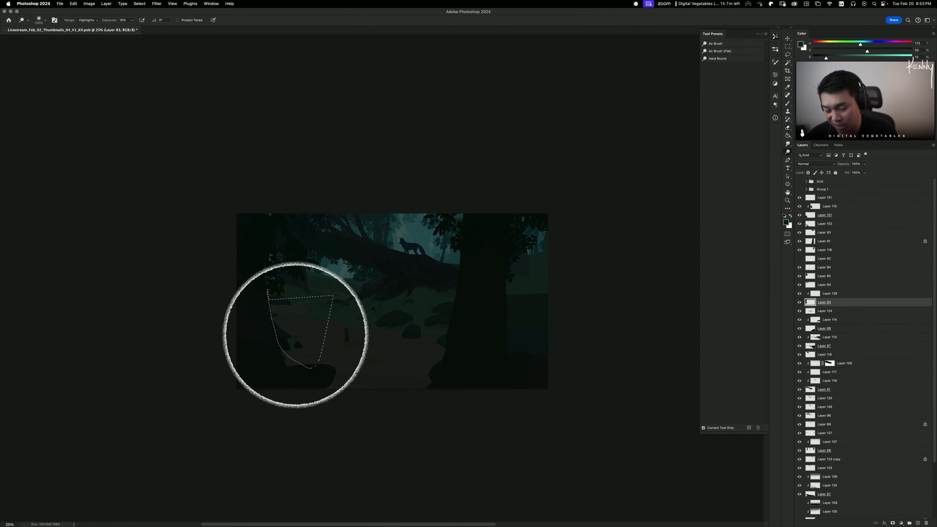
key(ctrl+d)
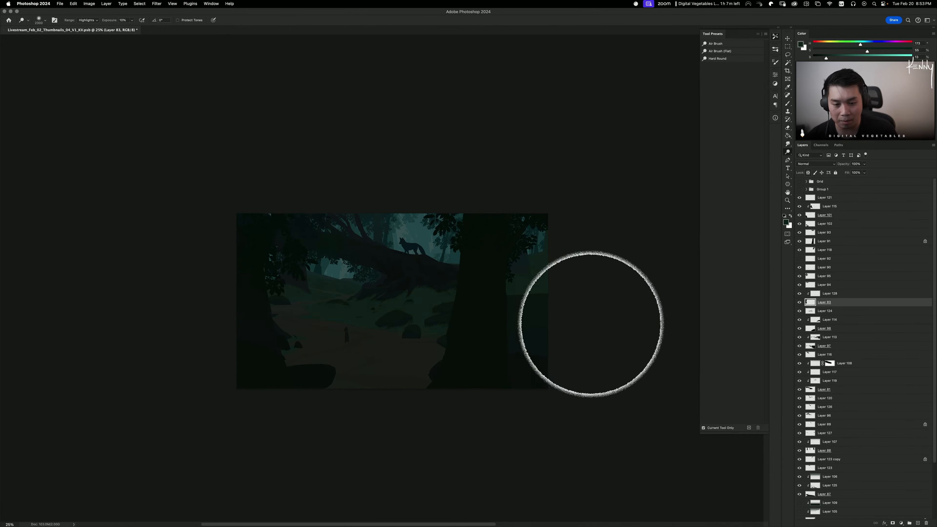
Step: Find the layer holding the stamped grass on the distant ground and create a new layer above Layer 124
drag(517, 307, 542, 310)
key(super+minus)
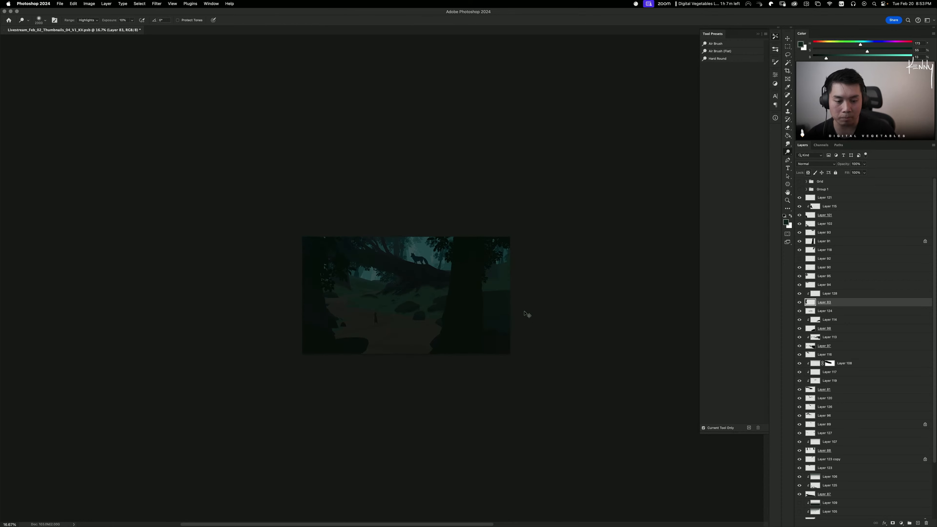
key(super+equal)
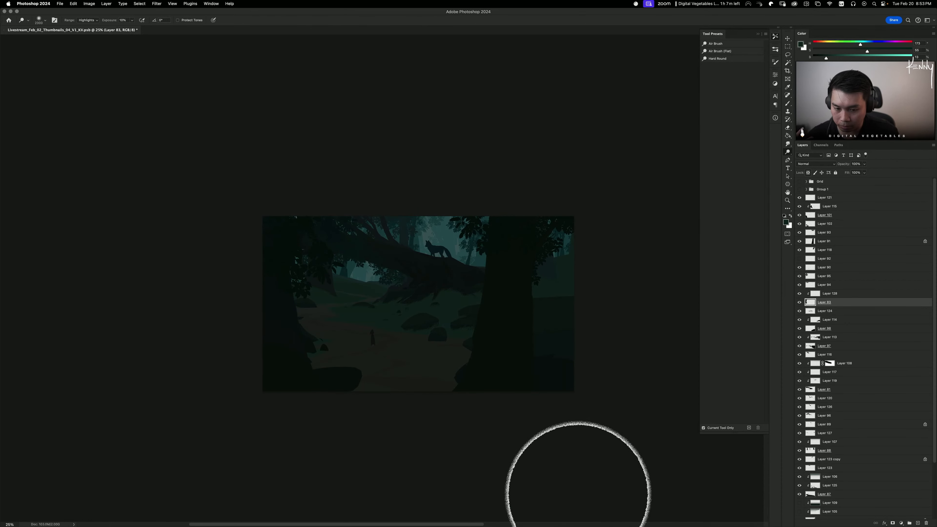
drag(554, 432, 527, 408)
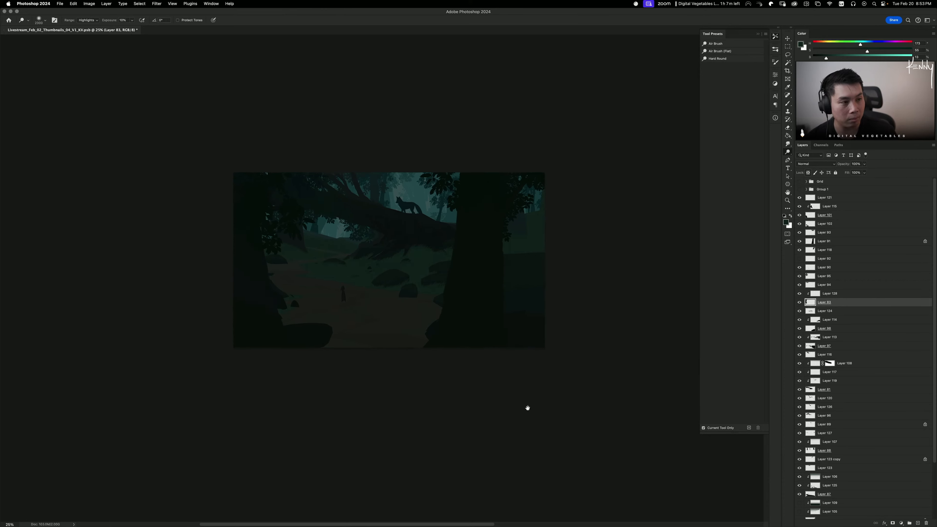
key(v)
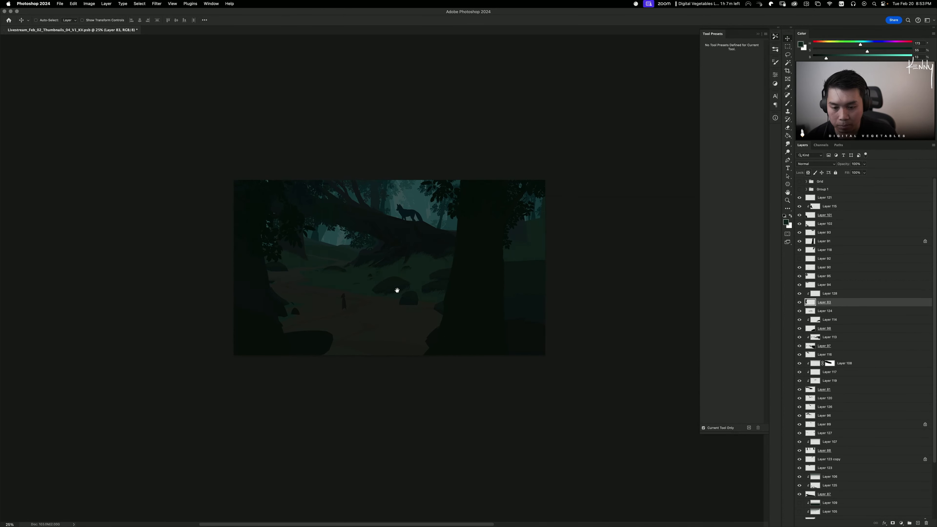
drag(397, 290, 431, 296)
super+click(375, 270)
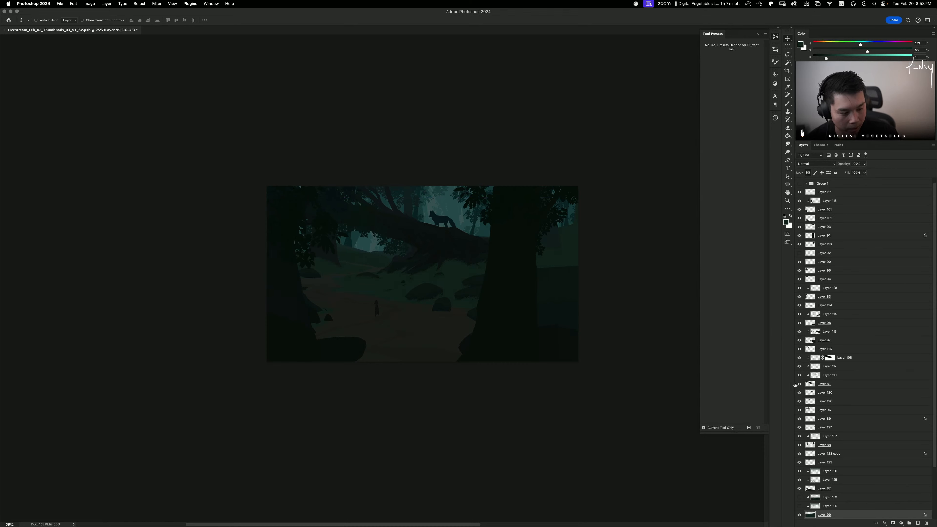
click(819, 305)
click(797, 305)
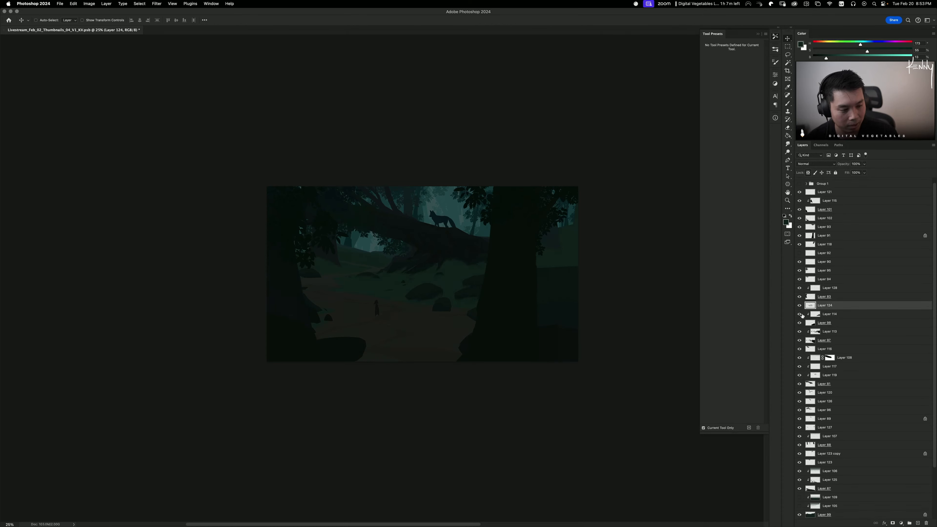
key(alt+shift+super+n)
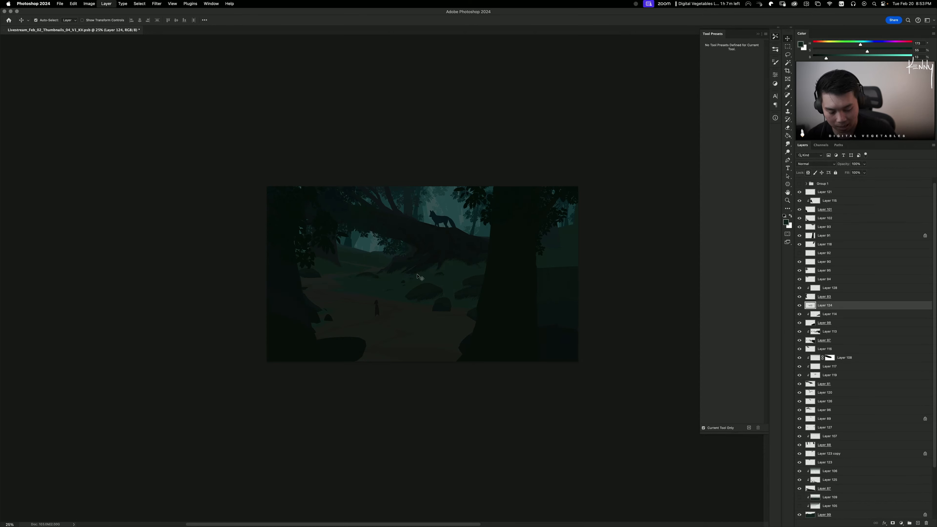
Step: Try several grass stamp presets and choose the Stamp (Grass 2) brush
key(b)
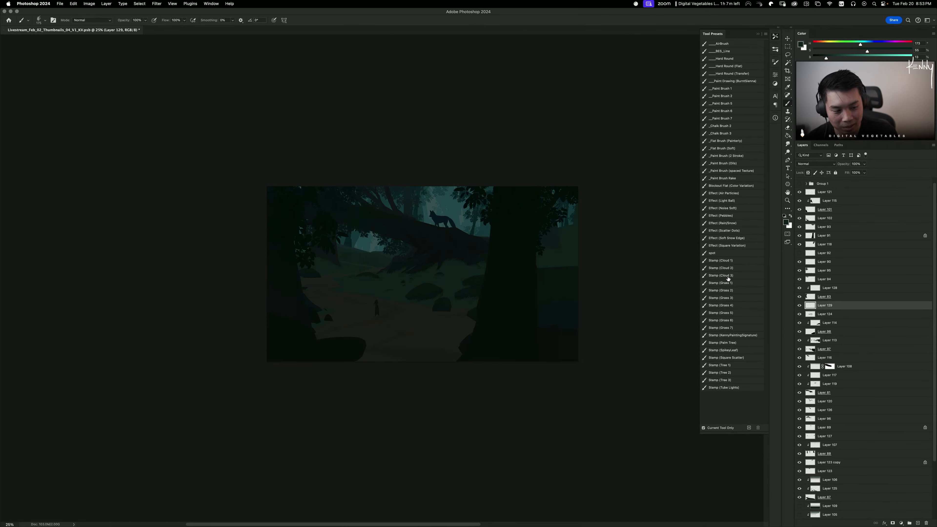
click(735, 283)
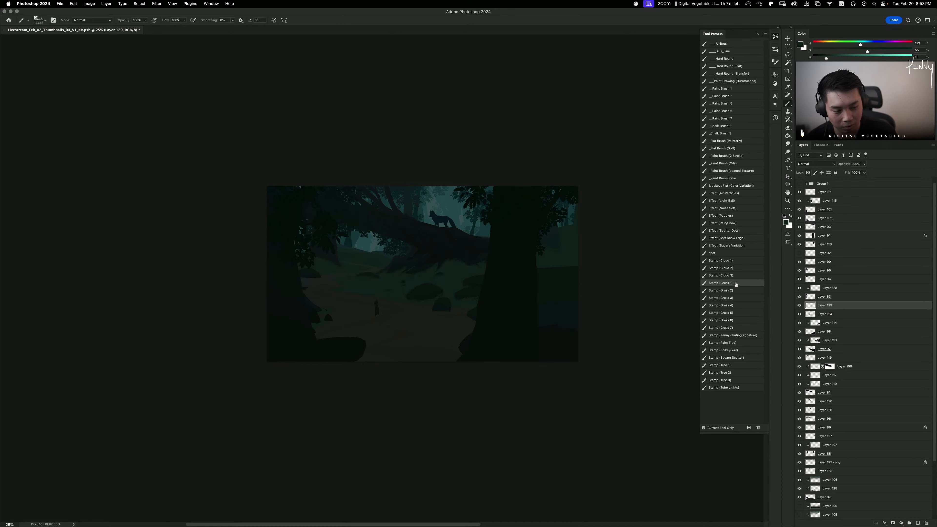
click(731, 312)
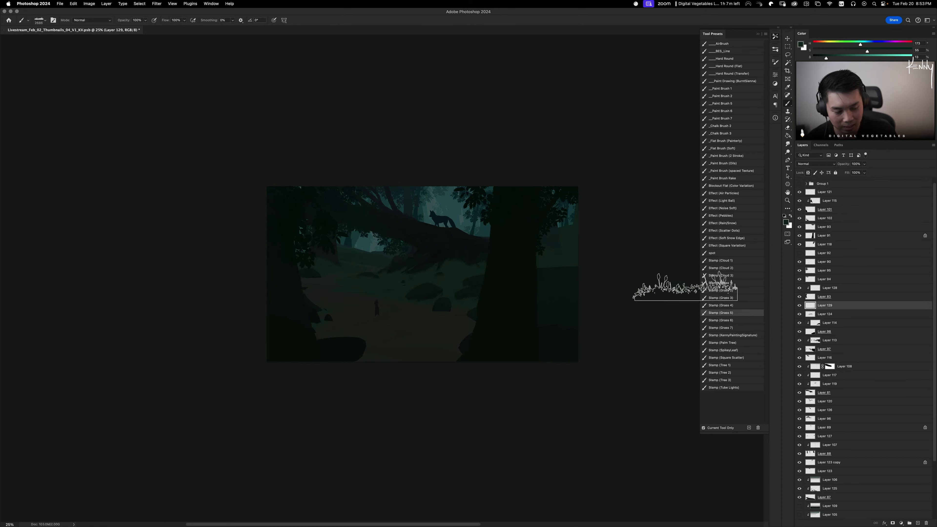
click(726, 320)
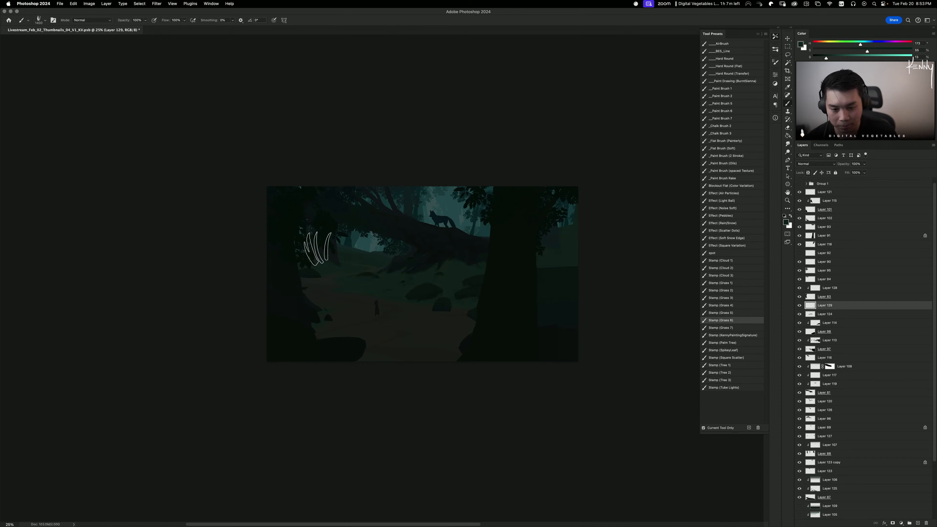
click(735, 289)
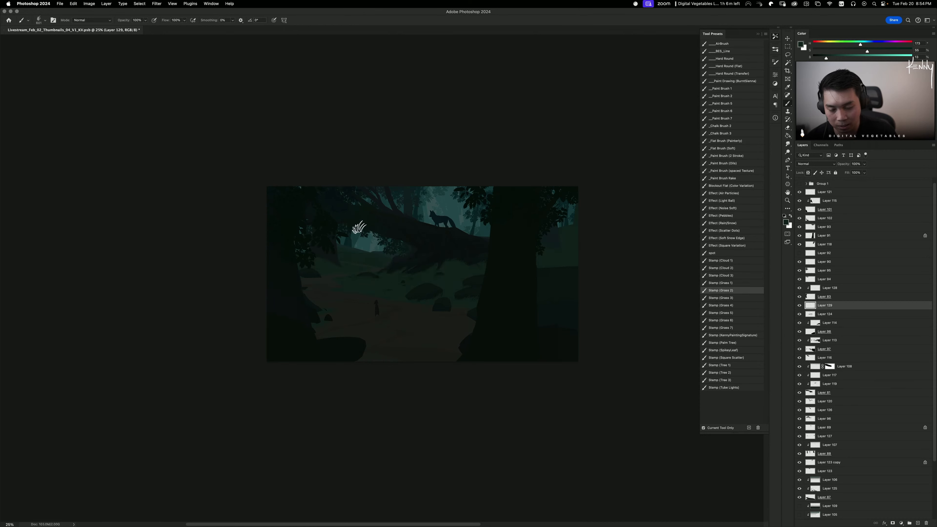
Step: Shrink the Stamp (Grass 2) brush to suit the far end of the path near the log's base
key(super+equal)
key(super+equal)
key(super+equal)
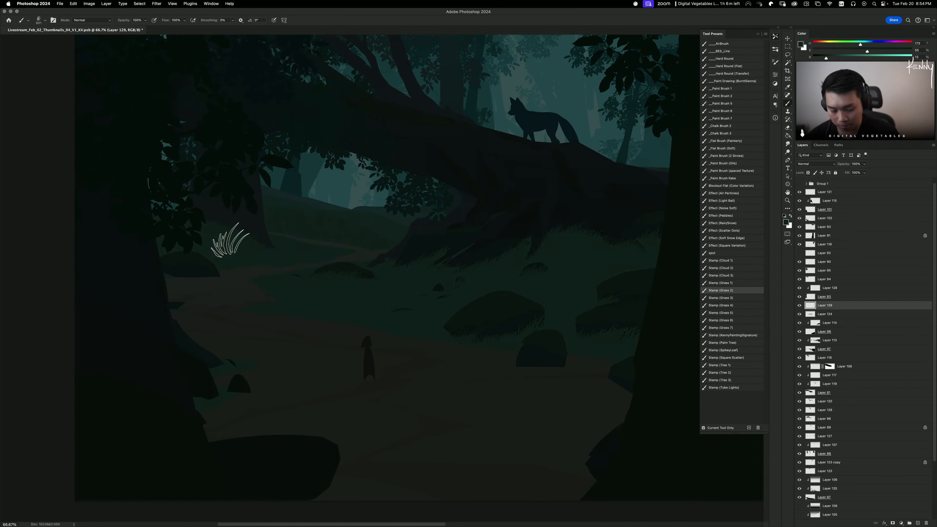
key(bracketleft)
key(bracketleft)
key(bracketleft)
key(bracketleft)
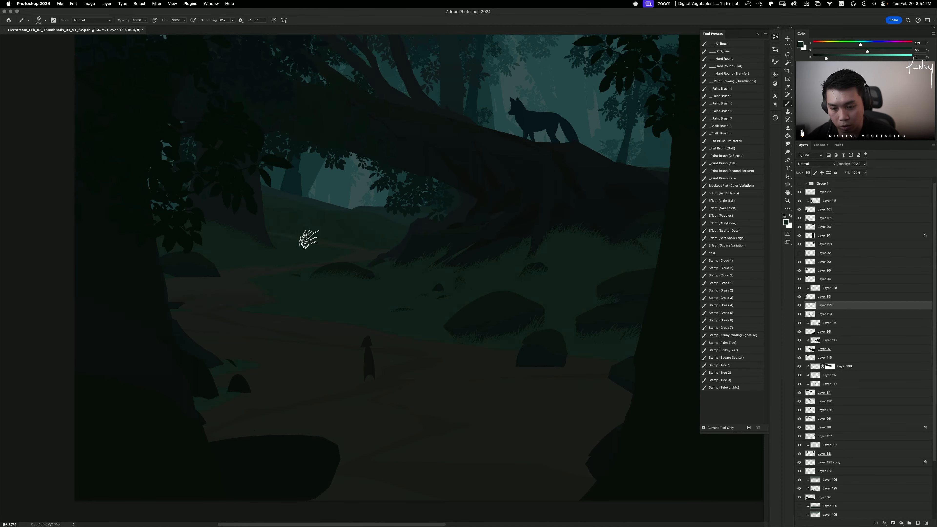
key(bracketleft)
key(bracketleft)
key(bracketleft)
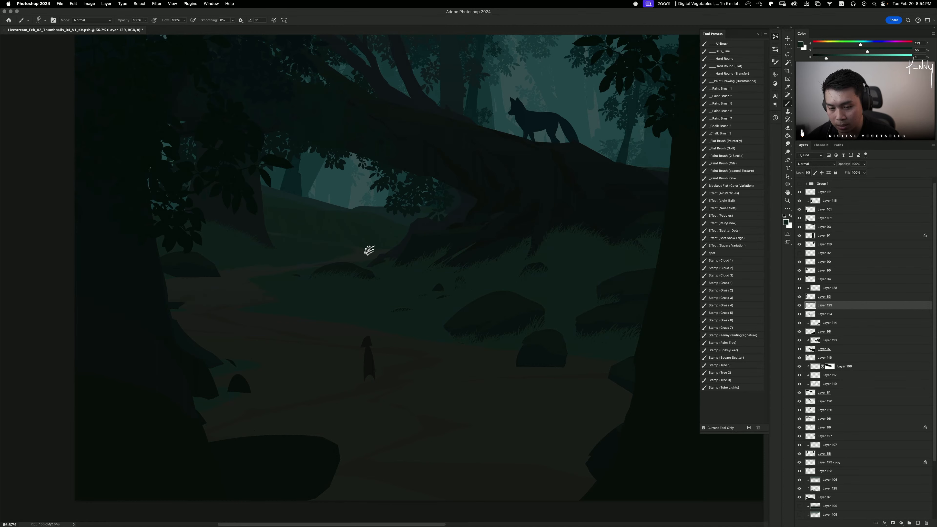
Step: Undo the last grass dabs beside the far end of the path and shrink the grass stamp further
key(super+z)
key(super+z)
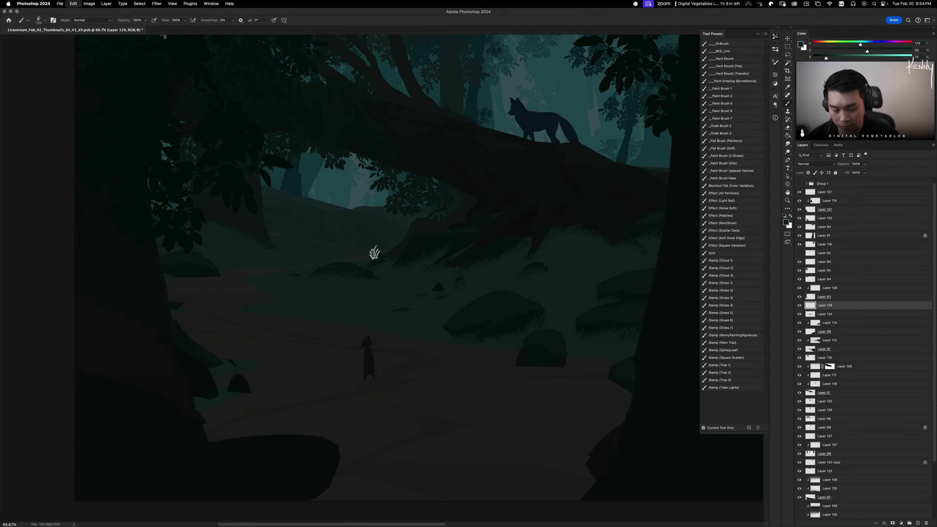
key(bracketleft)
key(bracketleft)
key(bracketleft)
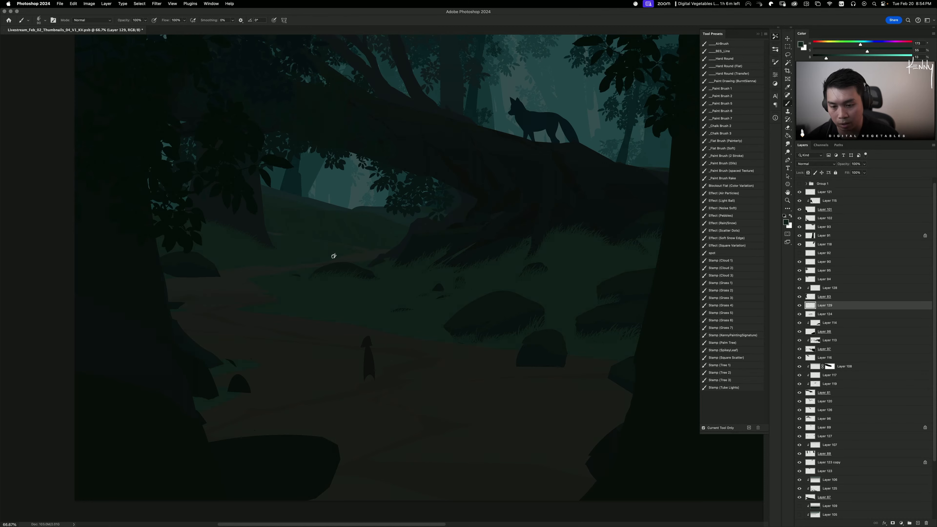
key(super+minus)
key(super+minus)
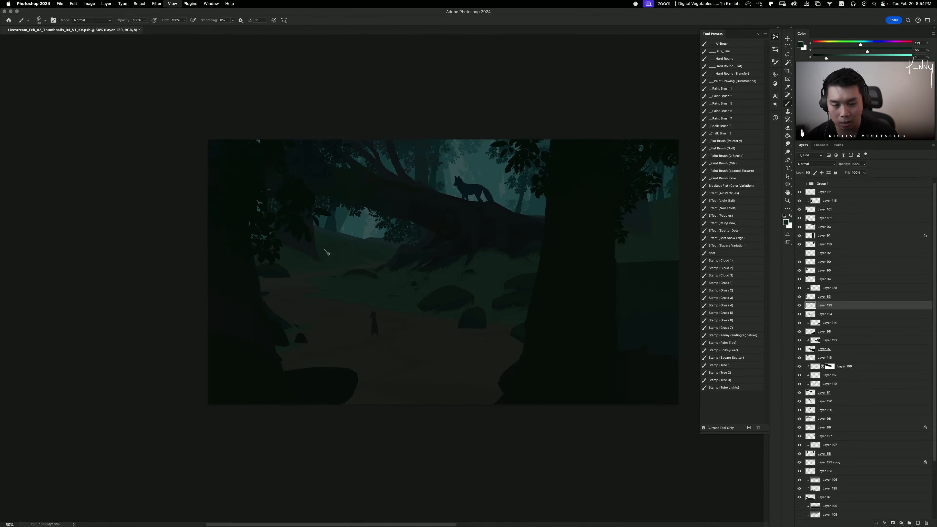
key(super+equal)
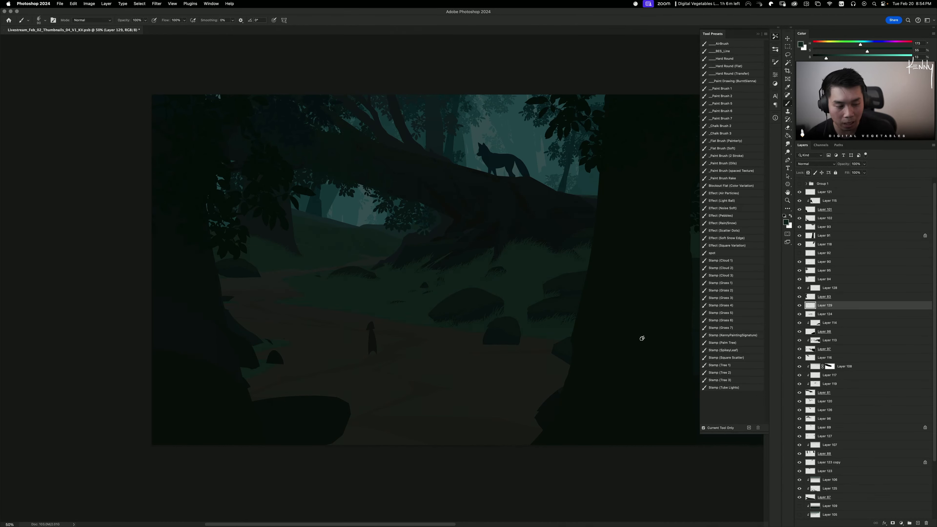
Step: Identify the ground layer by toggling layer visibility and add a new layer above the shading layers clipped to Layer 87
click(799, 393)
click(799, 394)
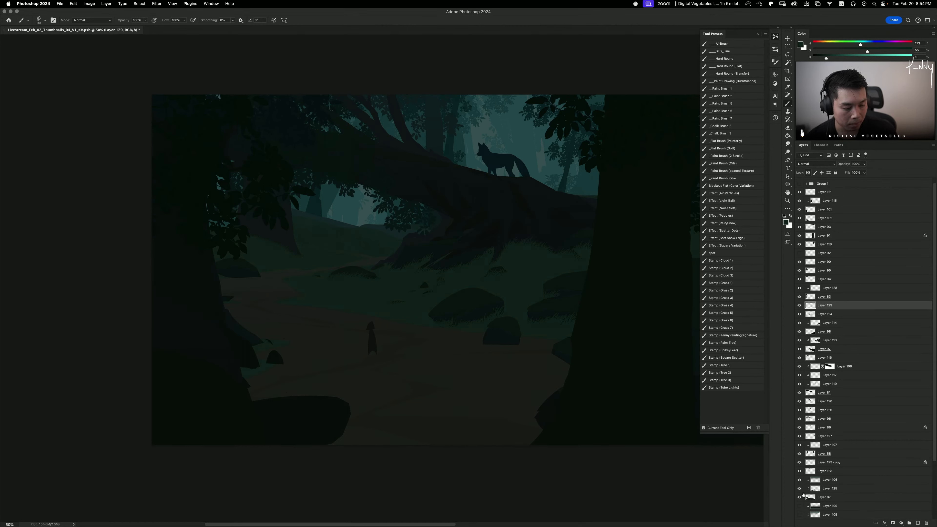
click(814, 498)
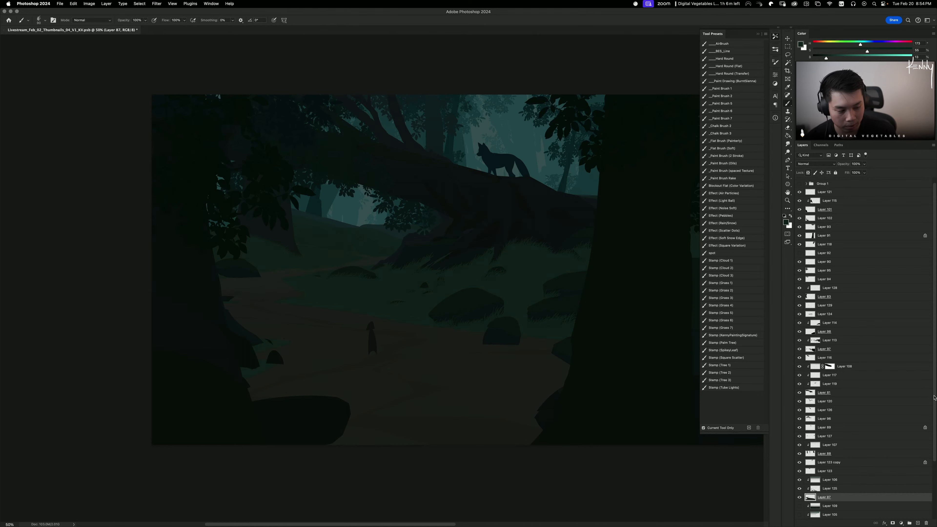
scroll(915, 406, down, 4)
click(800, 466)
click(800, 466)
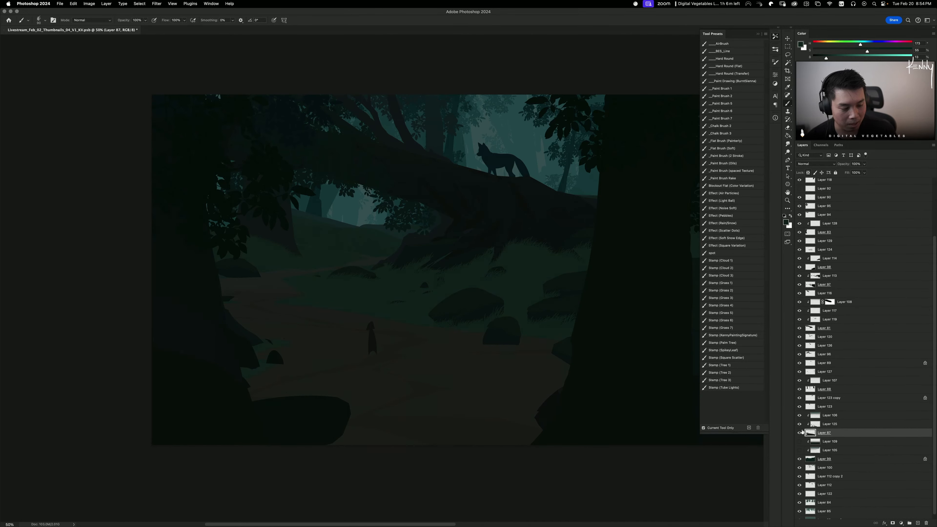
click(822, 416)
key(super+shift+n)
key(Return)
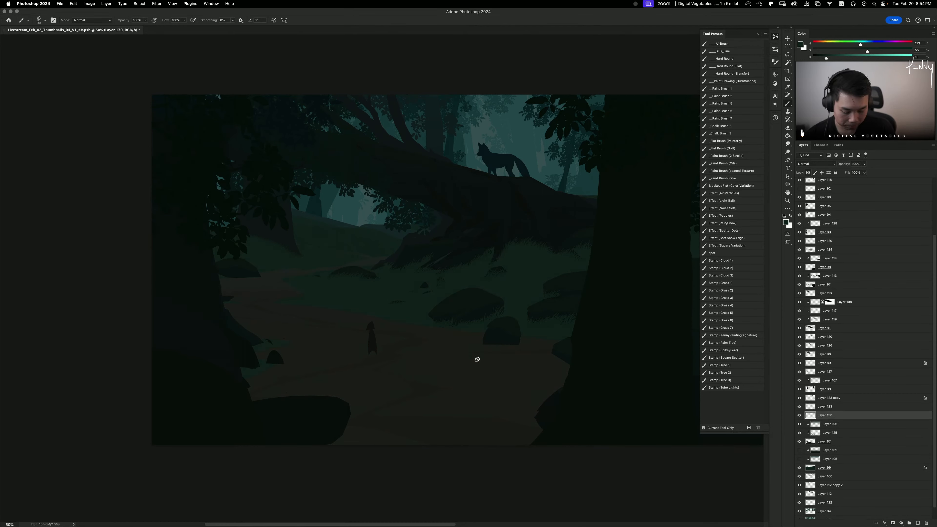
Step: Outline a slender tree with a flared base and forking branches above the distant bank, using freehand Lasso selections
key(l)
mouse_move(340, 228)
mouse_down()
mouse_move(380, 124)
mouse_move(363, 222)
mouse_move(385, 150)
mouse_move(396, 94)
mouse_move(383, 94)
mouse_move(376, 149)
mouse_move(378, 156)
mouse_move(380, 74)
mouse_move(390, 64)
mouse_move(383, 140)
mouse_move(402, 71)
mouse_move(403, 94)
mouse_move(381, 234)
mouse_move(345, 233)
mouse_up()
key(super+z)
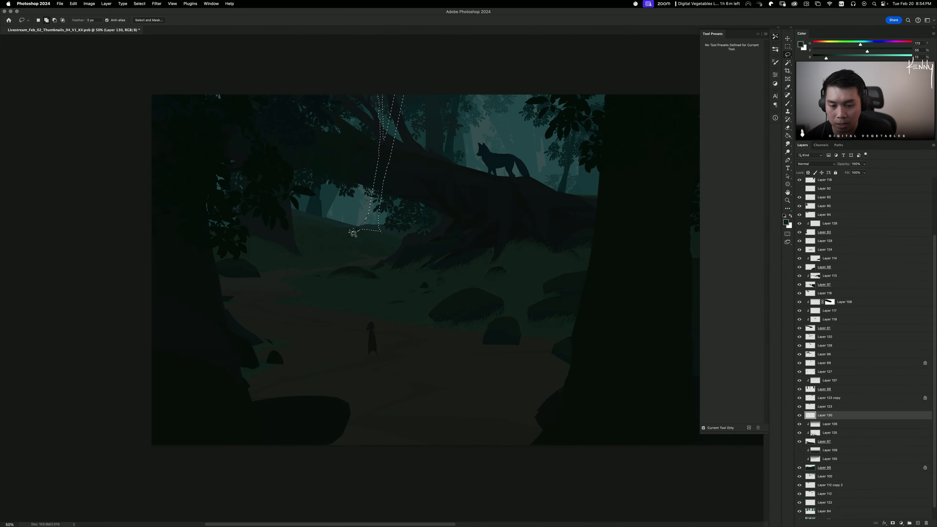
drag(350, 233, 377, 223)
drag(390, 144, 377, 218)
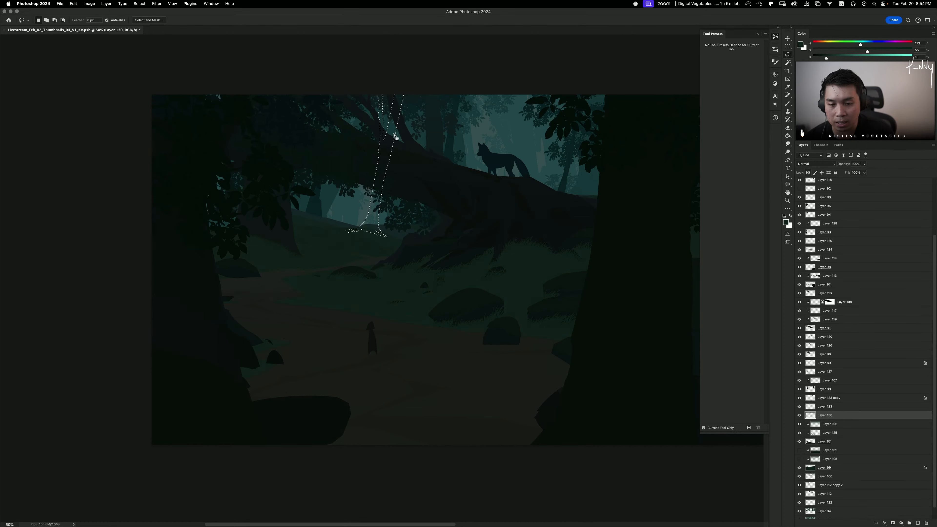
mouse_move(386, 193)
mouse_down()
mouse_move(401, 112)
mouse_move(418, 84)
mouse_move(410, 87)
mouse_up()
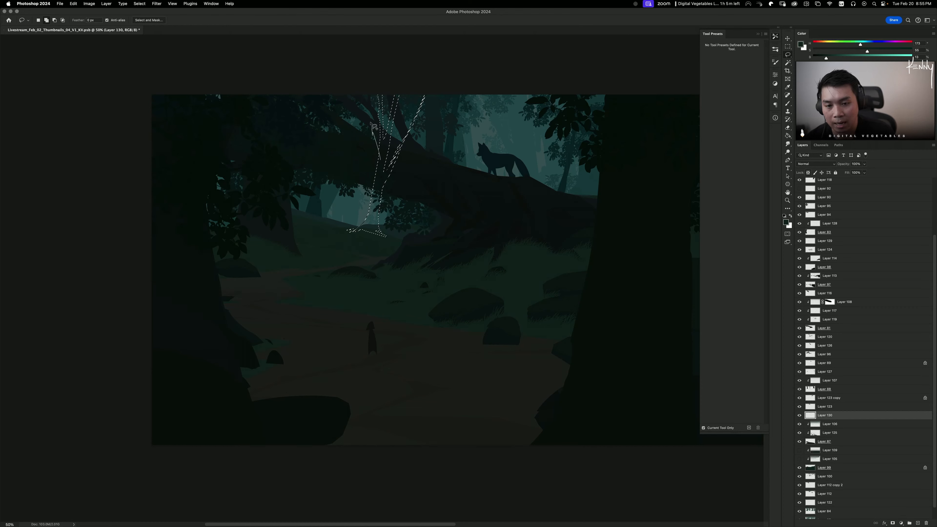
key(super+z)
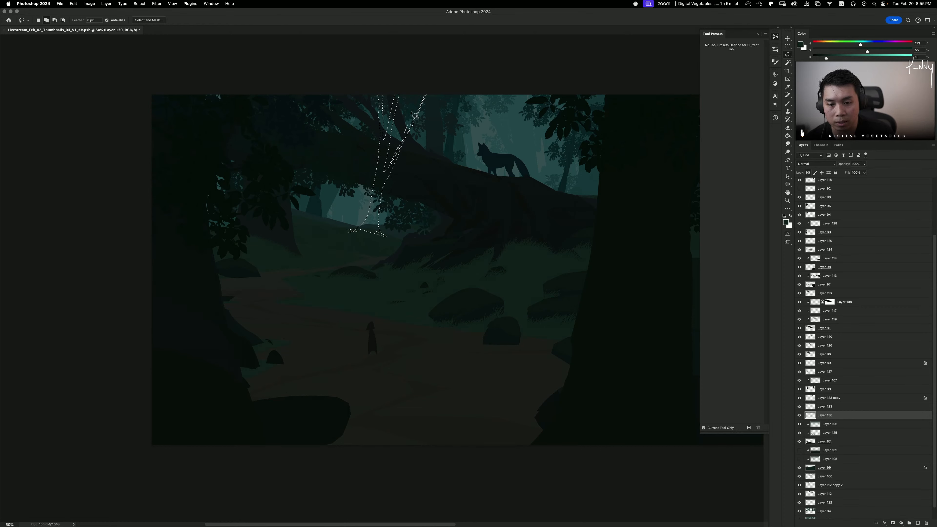
mouse_move(417, 88)
mouse_down()
mouse_move(417, 123)
mouse_move(396, 151)
mouse_move(470, 94)
mouse_move(399, 163)
mouse_move(368, 208)
mouse_up()
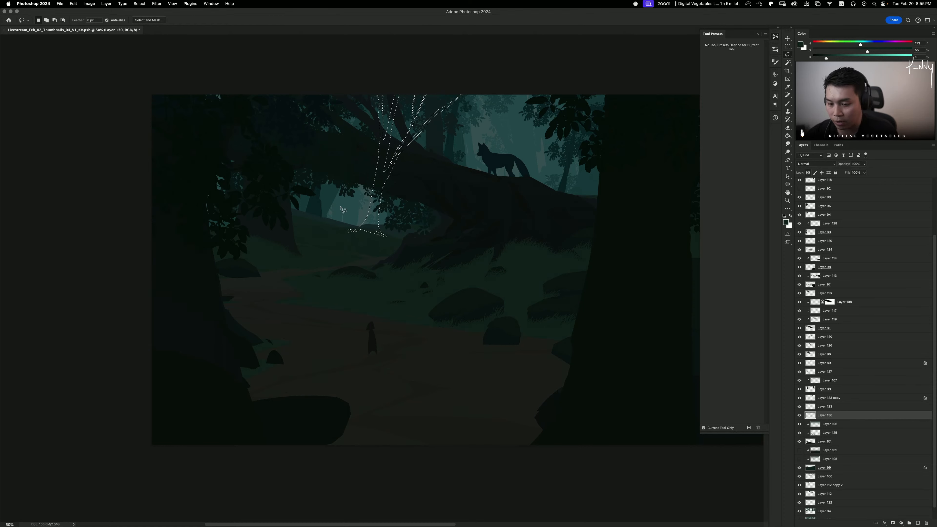
Step: Fill the tree selection with a dark teal sampled from the background trees and deselect it
key(b)
alt+click(316, 210)
key(g)
click(374, 223)
key(super+d)
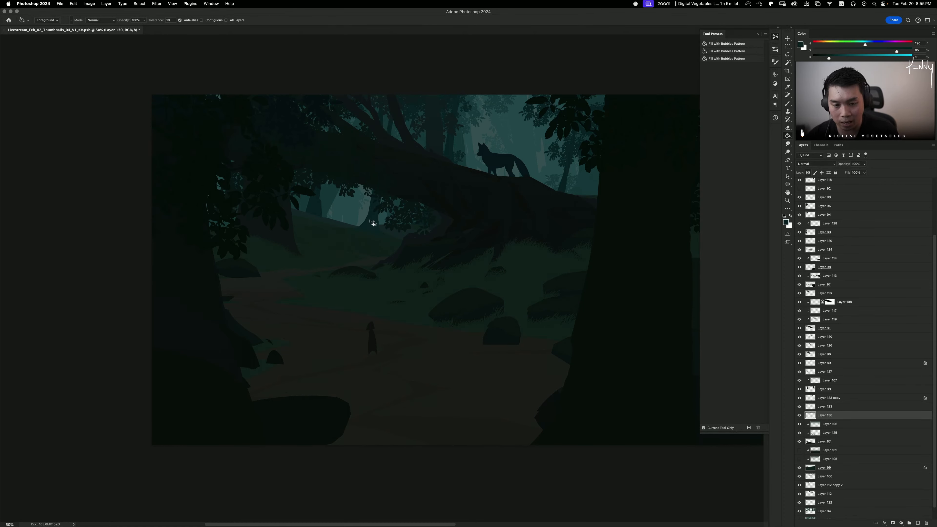
Step: Reduce the new tree's saturation to -37 with Hue/Saturation
key(super+u)
drag(670, 177, 659, 177)
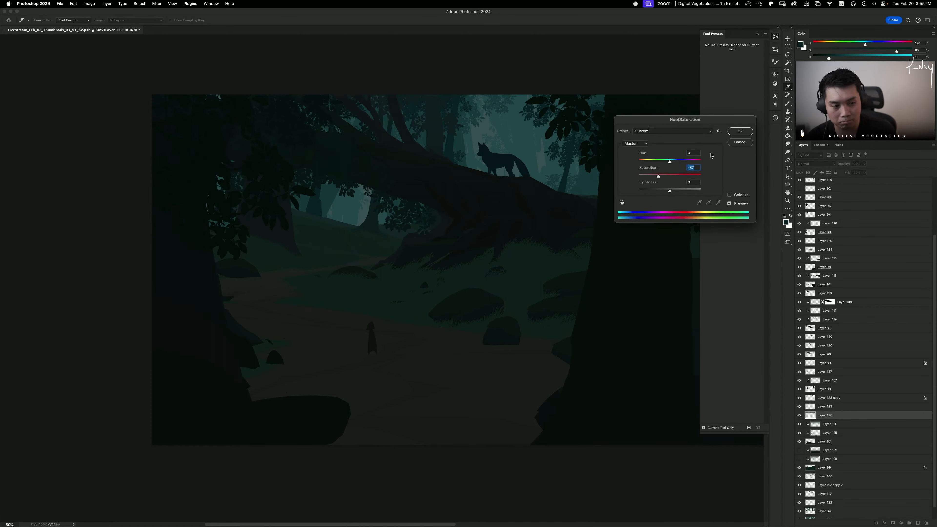
click(742, 134)
Step: Choose the Hard Round (Flat) brush, shrink it for fine work, and sample the grass colour at the new tree's base
key(b)
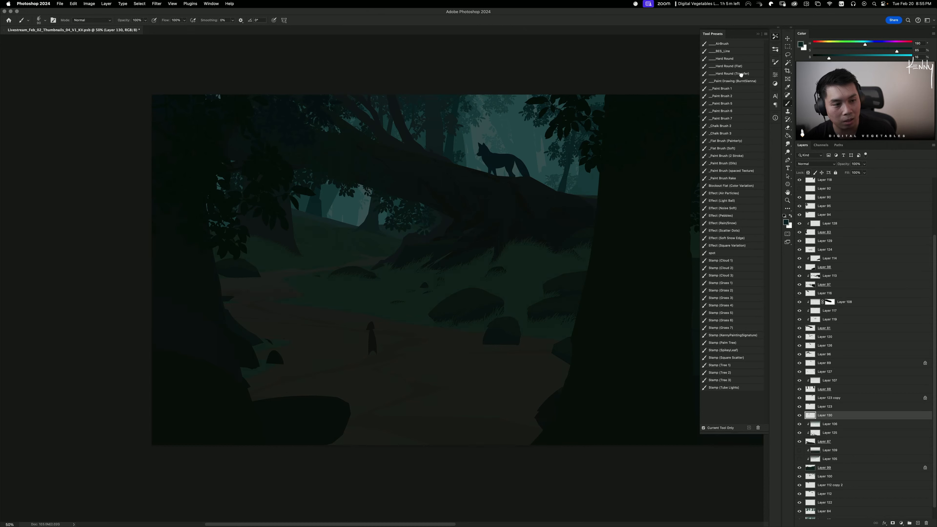
click(741, 74)
double_click(738, 67)
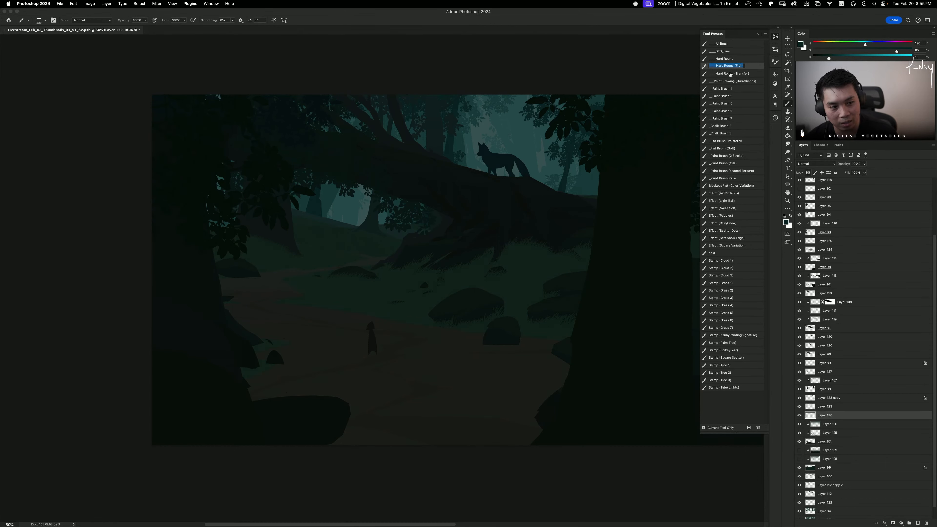
key(Escape)
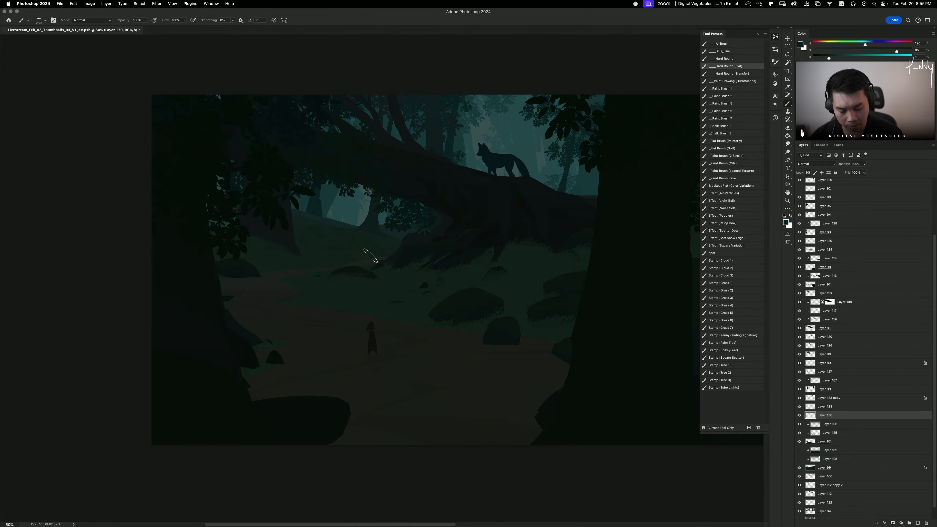
key(bracketleft)
key(bracketleft)
key(bracketleft)
key(bracketleft)
key(bracketleft)
key(bracketleft)
key(bracketleft)
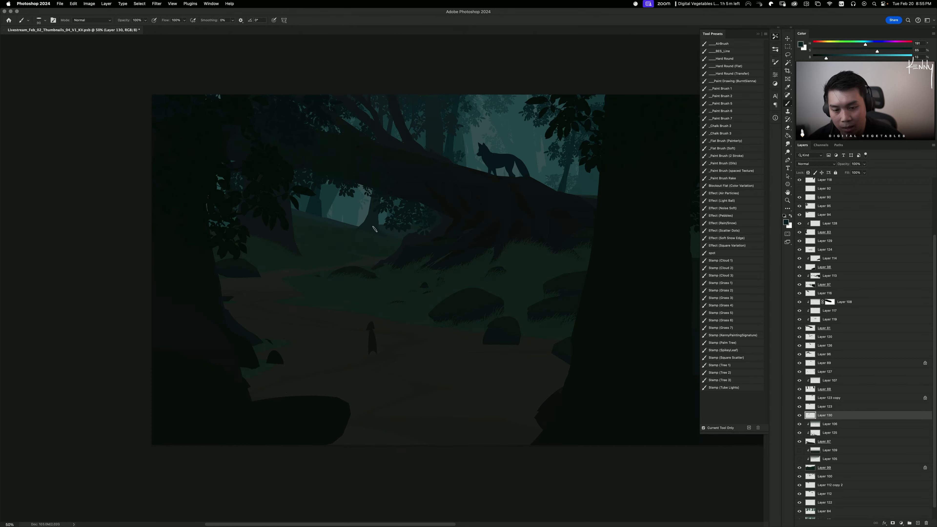
alt+click(382, 232)
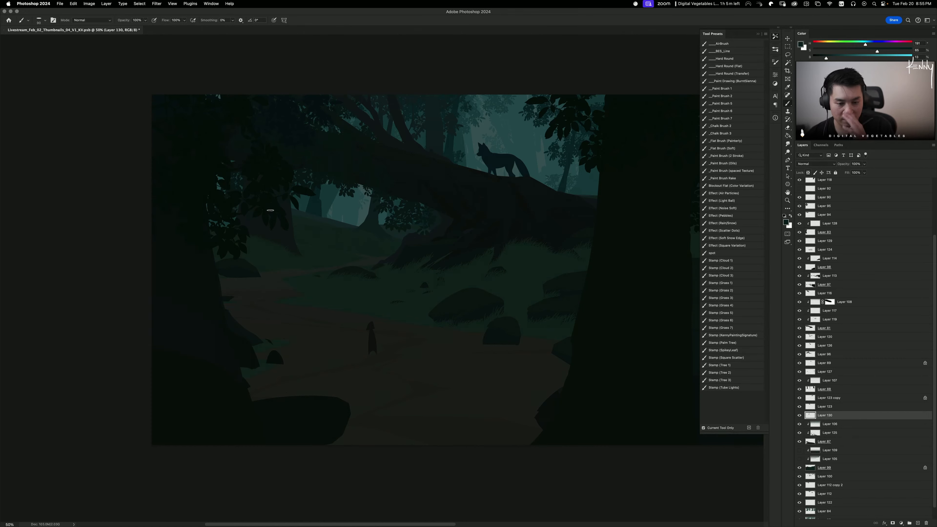
Step: Select Layer 100 from the distant background and sample a dark teal near the log's far end for the brush
key(super+minus)
key(super+minus)
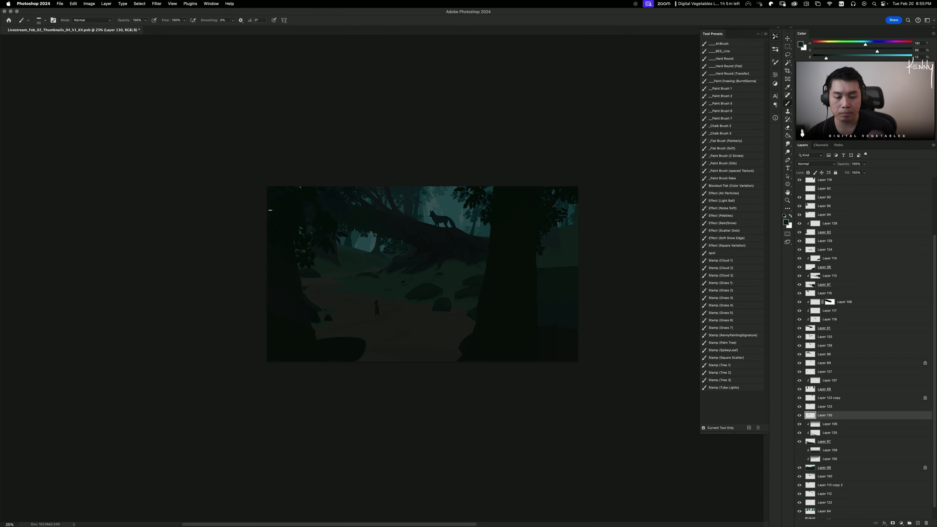
key(super+plus)
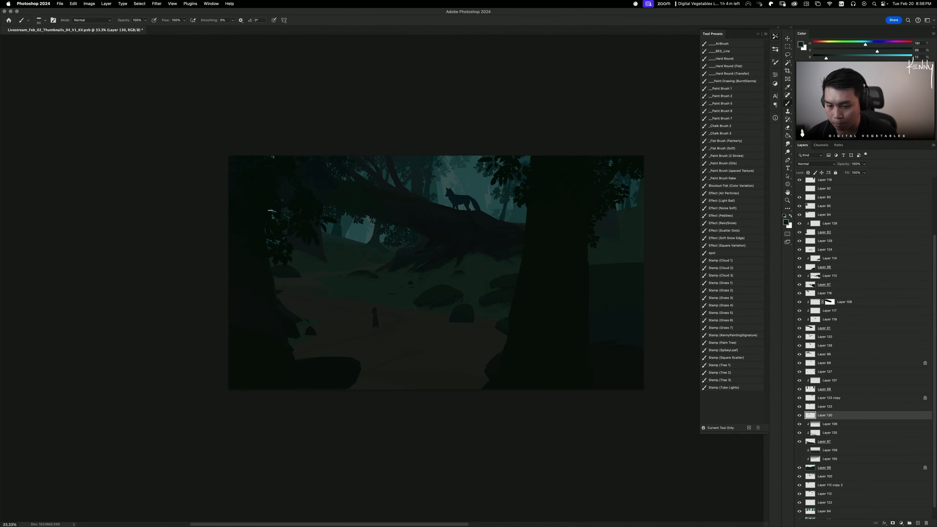
key(v)
super+click(306, 233)
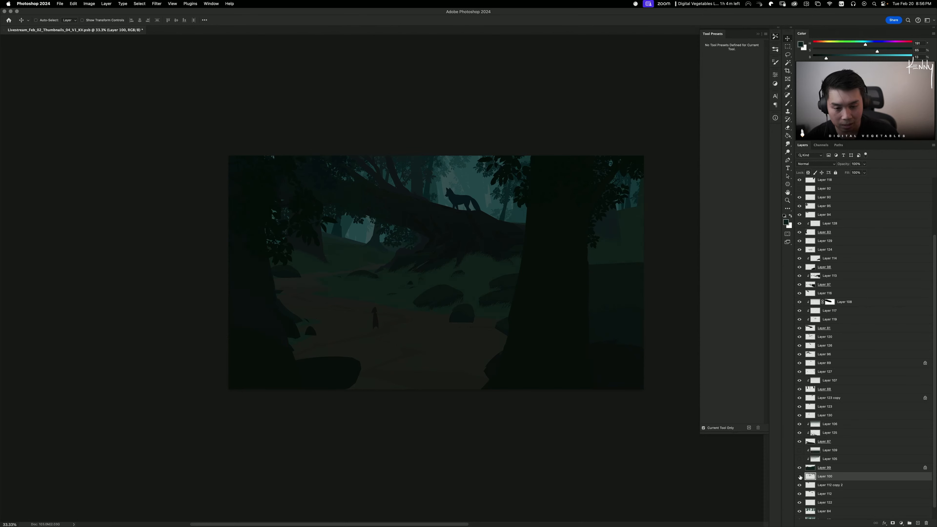
key(b)
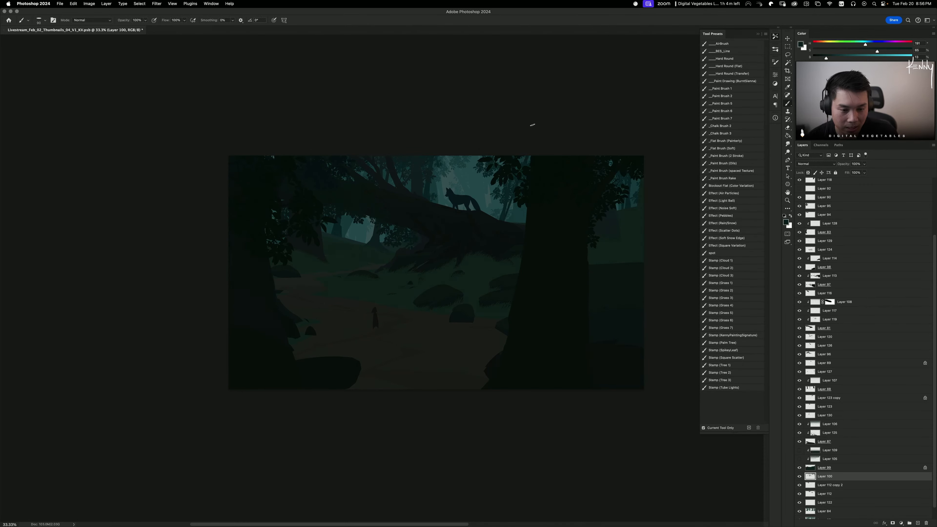
alt+click(502, 218)
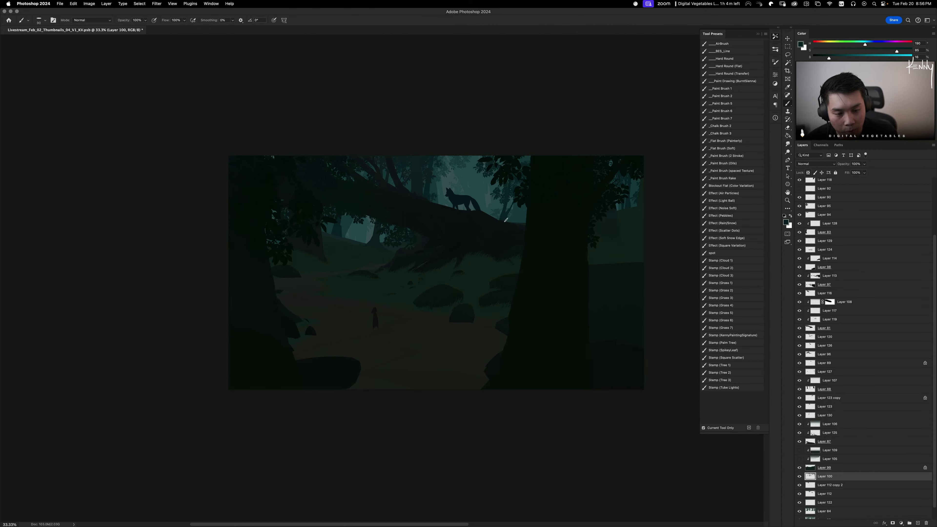
drag(525, 203, 522, 224)
key(super+z)
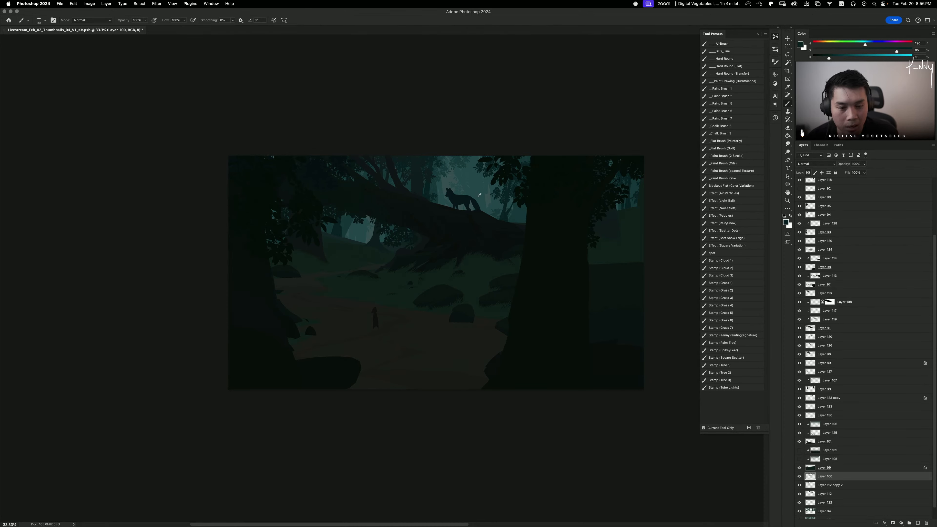
drag(484, 160, 497, 225)
key(super+z)
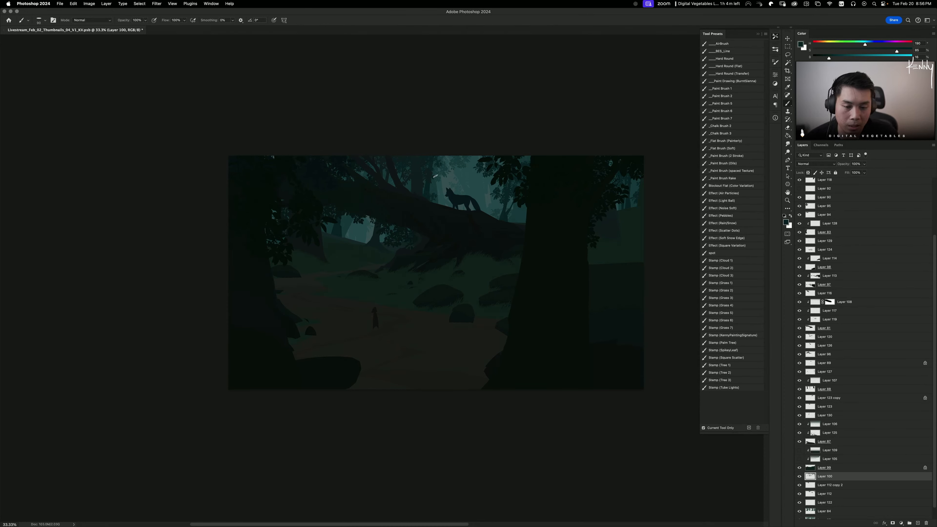
drag(442, 158, 445, 218)
key(super+z)
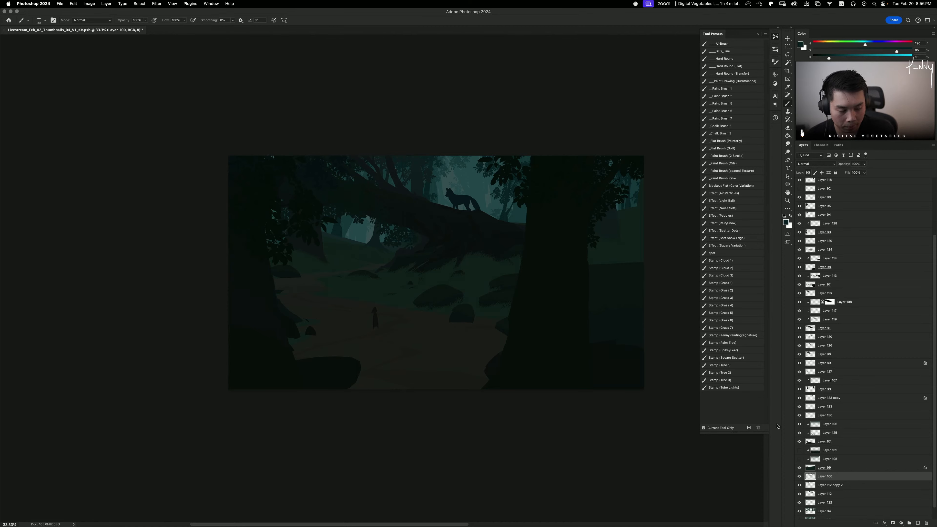
Step: Create a new layer directly beneath Layer 100 and paint a thin background tree trunk beside the large right-hand trunk
click(799, 476)
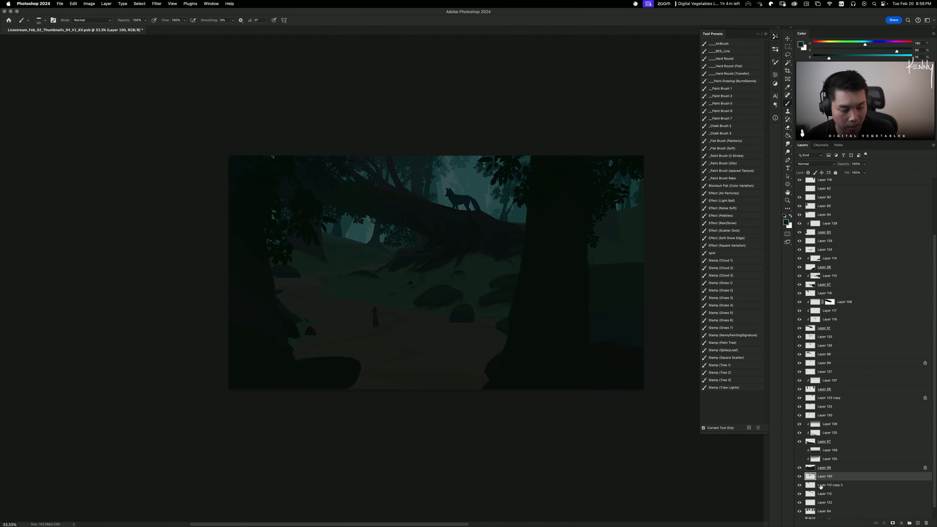
click(820, 486)
key(shift+super+n)
key(Return)
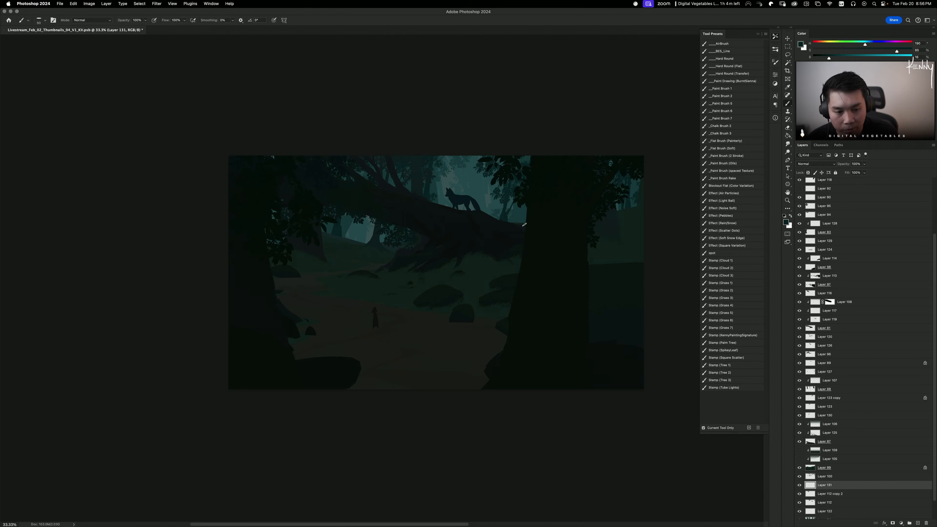
drag(524, 224, 519, 184)
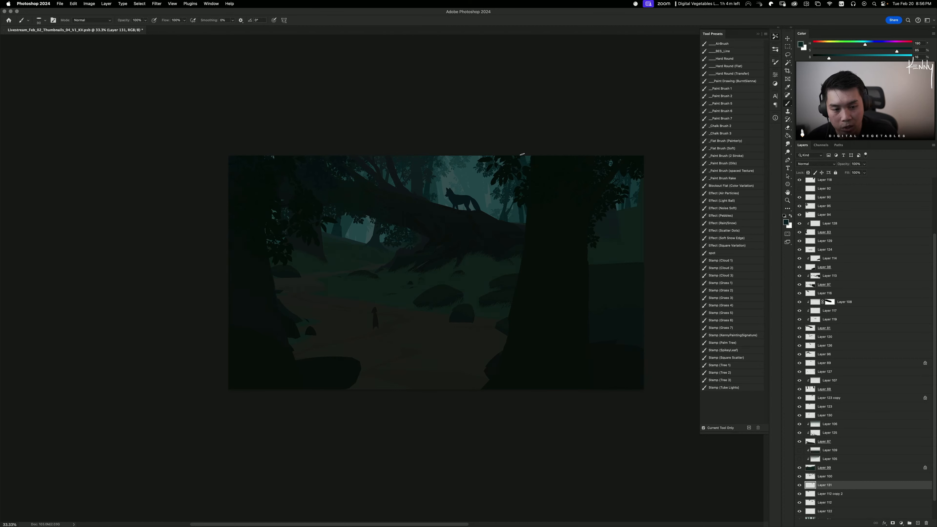
mouse_move(518, 196)
mouse_down()
mouse_move(518, 254)
mouse_move(518, 192)
mouse_move(518, 203)
mouse_up()
key(super+z)
key(super+z)
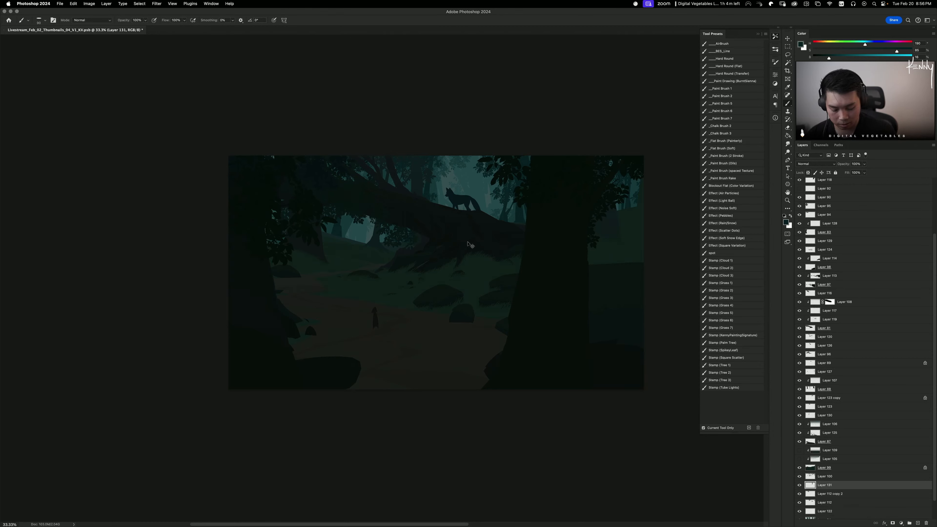
Step: Stamp a foliage cluster over the wolf area on a new layer, using the Stamp (Tree 1) brush preset
key(super+shift+alt+n)
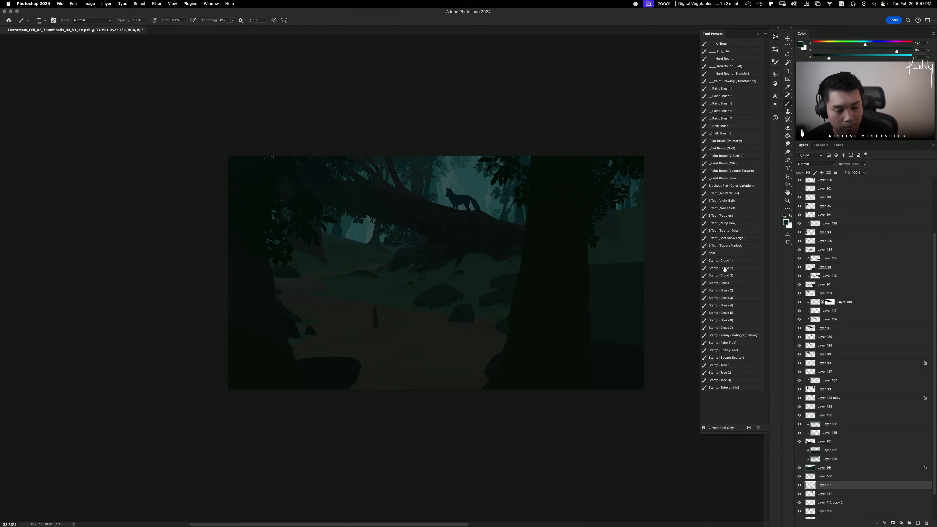
click(732, 290)
click(732, 283)
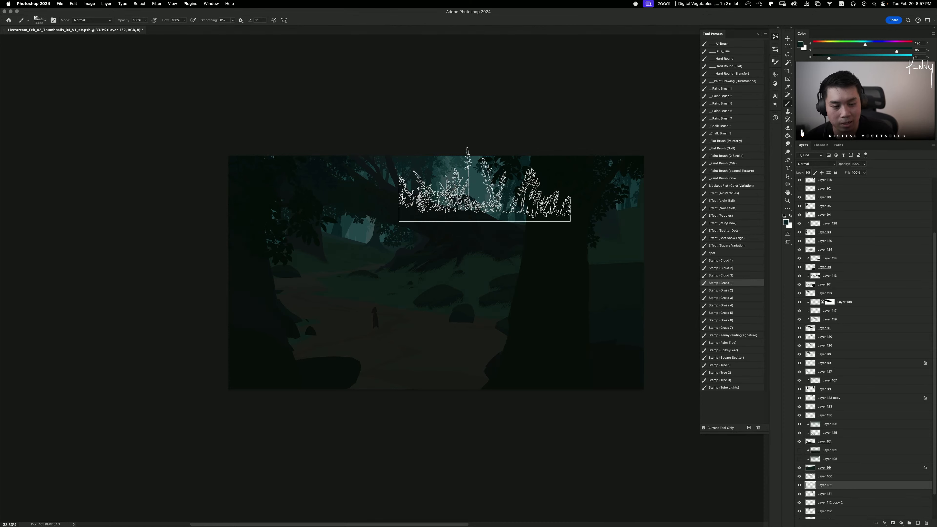
click(726, 365)
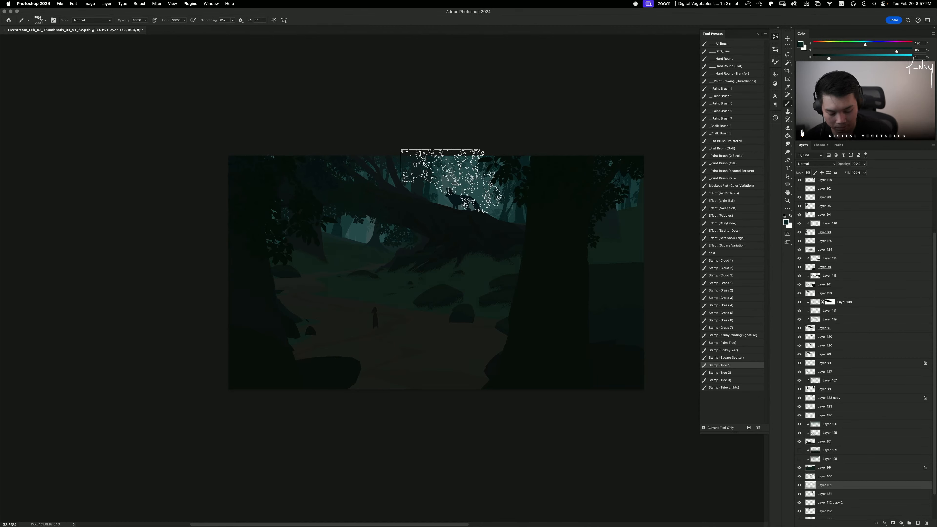
key(shift+super+n)
key(Return)
click(457, 194)
Step: Flip the stamped foliage horizontally, scale it to about 45%, and move it to the top of the background trunk
key(super+t)
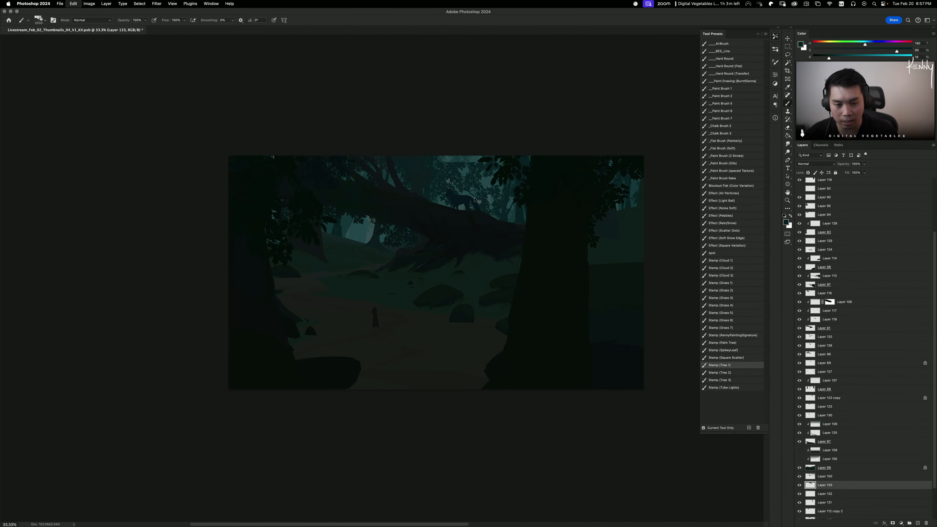
right_click(476, 200)
click(490, 332)
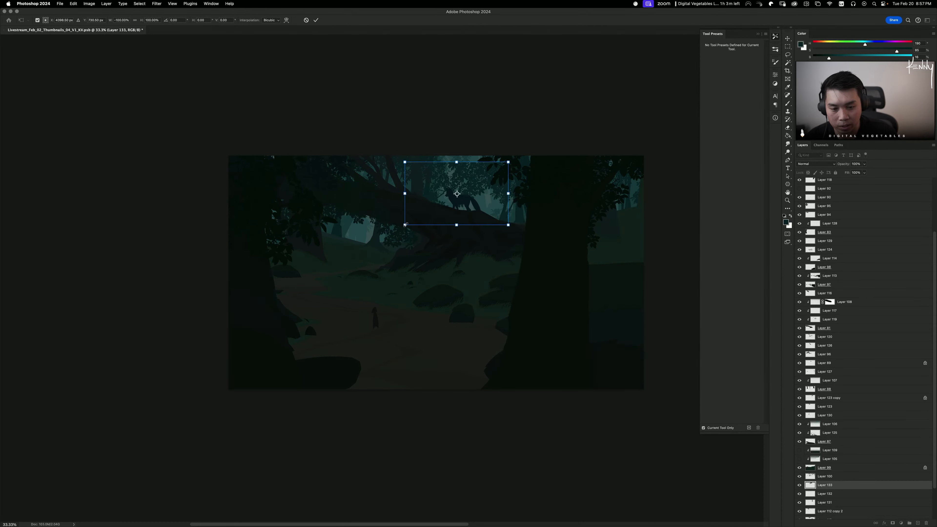
drag(405, 224, 543, 171)
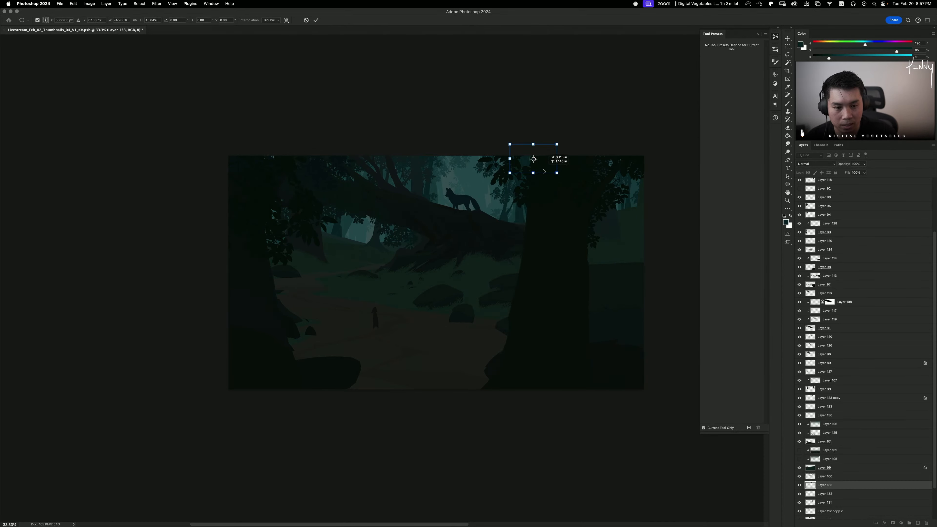
key(Return)
key(b)
Step: Merge the stamped foliage layers down into Layer 131
key(super+e)
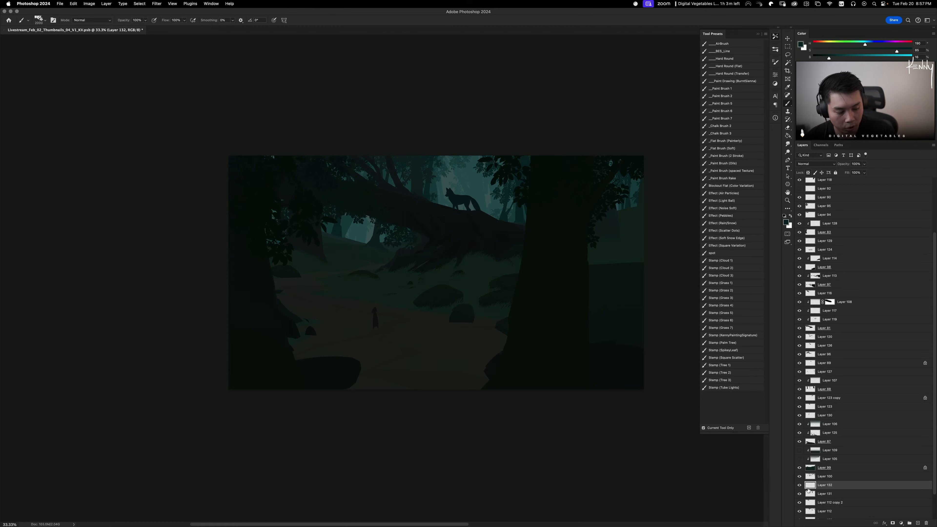
click(798, 485)
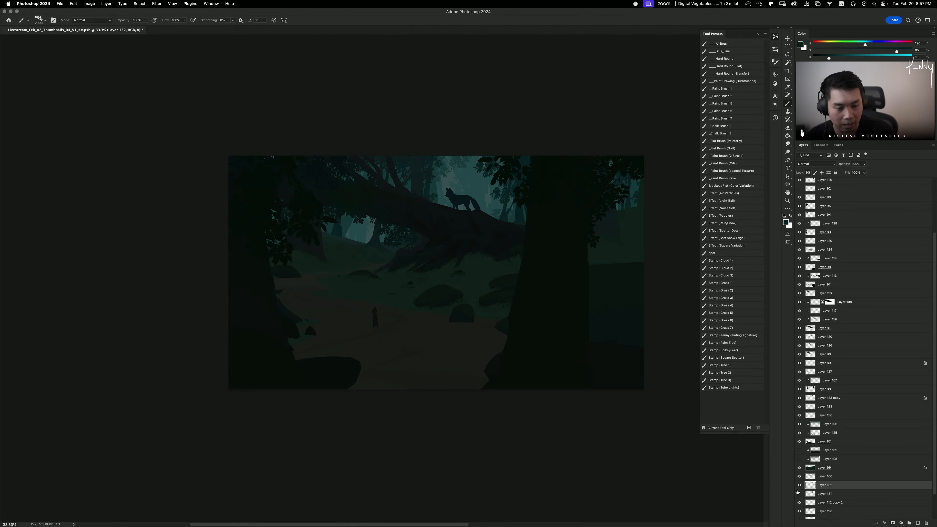
key(super+e)
Step: Slightly raise the lightness of Layer 131 with a Hue/Saturation adjustment
key(super+u)
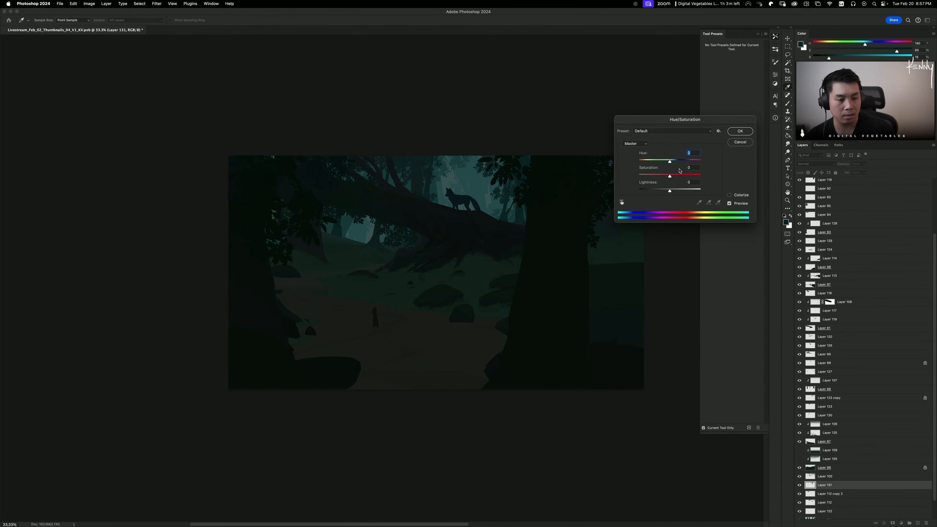
drag(669, 190, 672, 191)
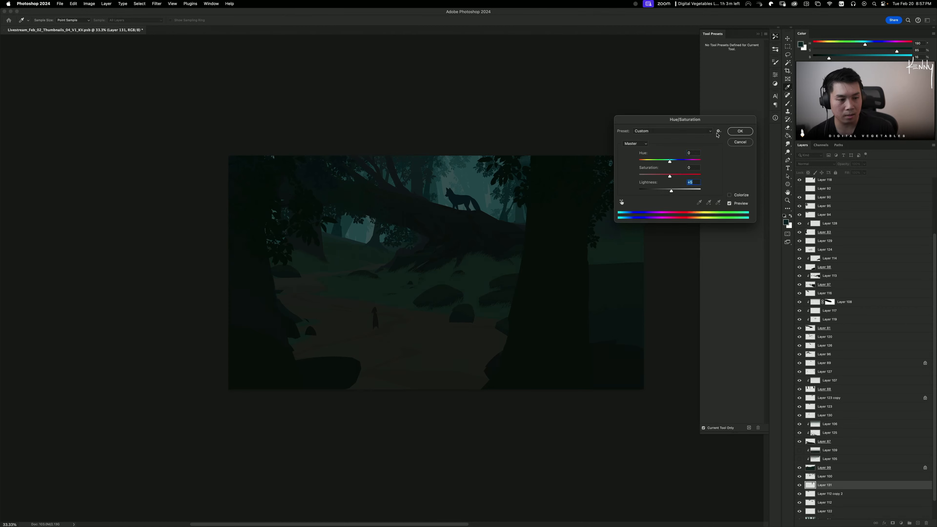
key(Return)
key(b)
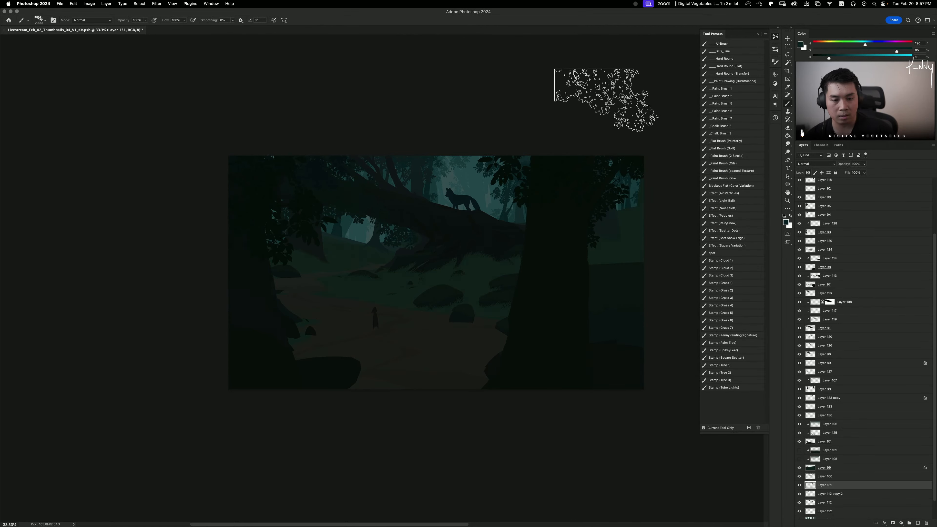
Step: Stretch, slant and reposition the Layer 92 content over the scene with Free Transform
key(super+minus)
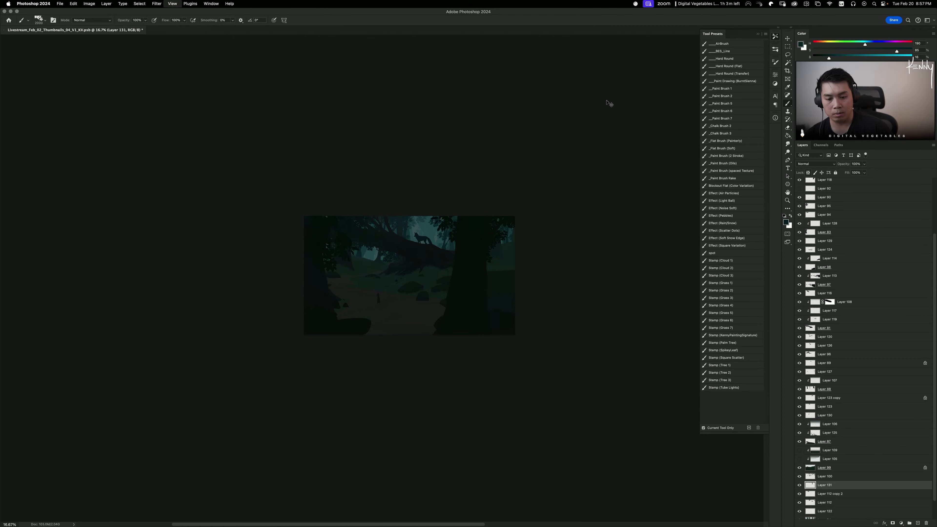
key(super+plus)
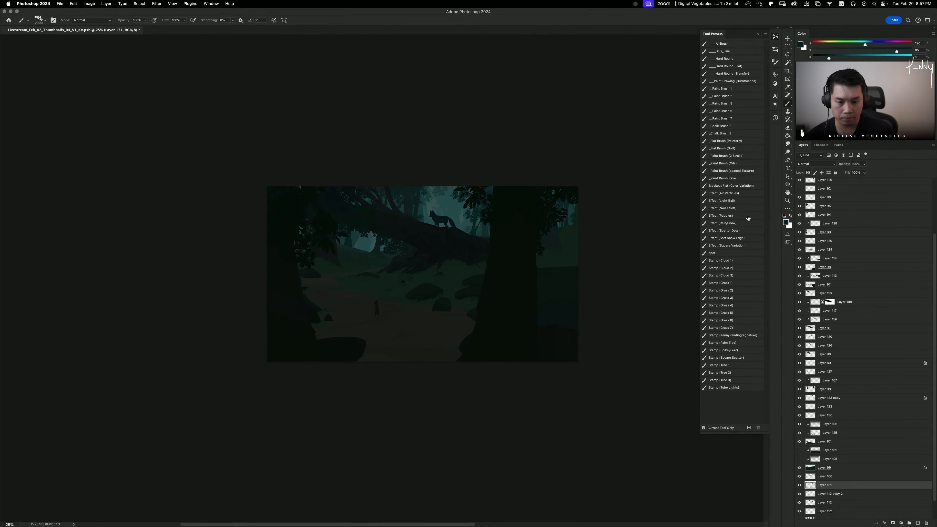
key(super+minus)
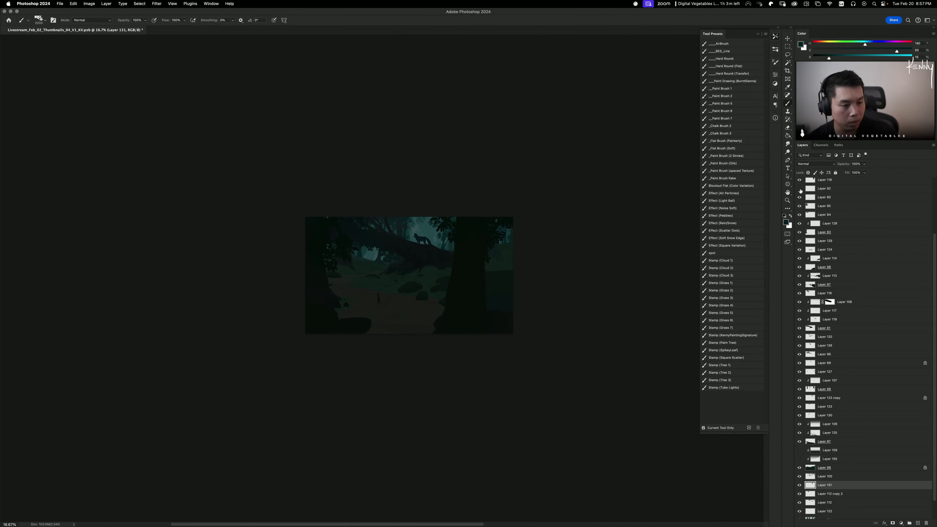
click(822, 188)
key(super+t)
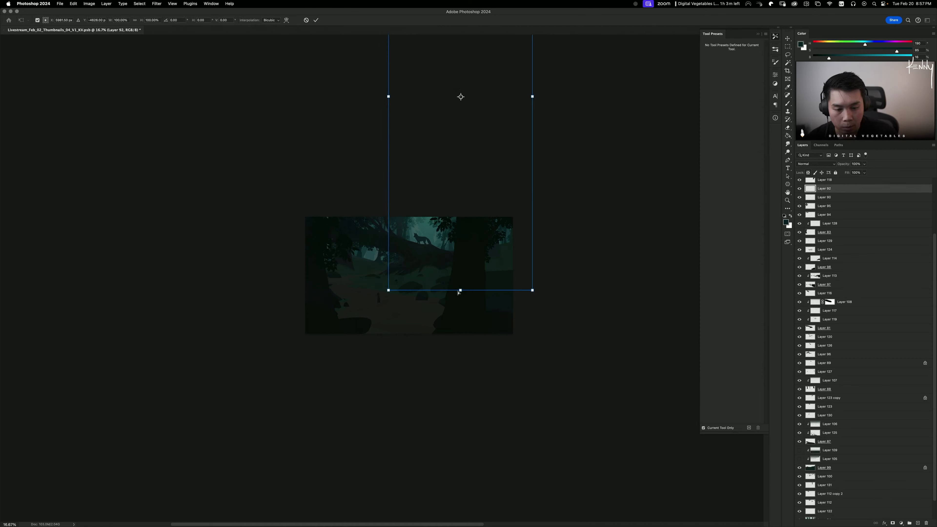
drag(459, 291, 441, 311)
drag(631, 185, 624, 195)
drag(458, 170, 476, 162)
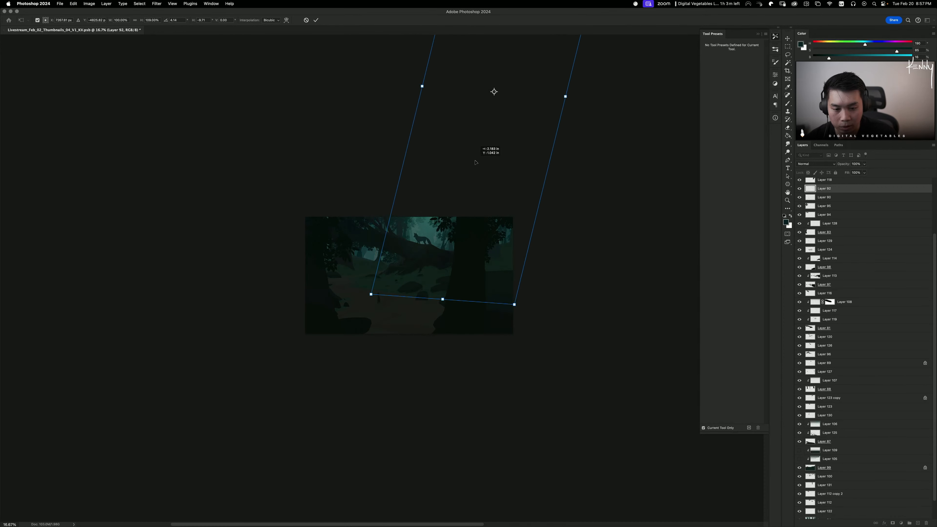
key(b)
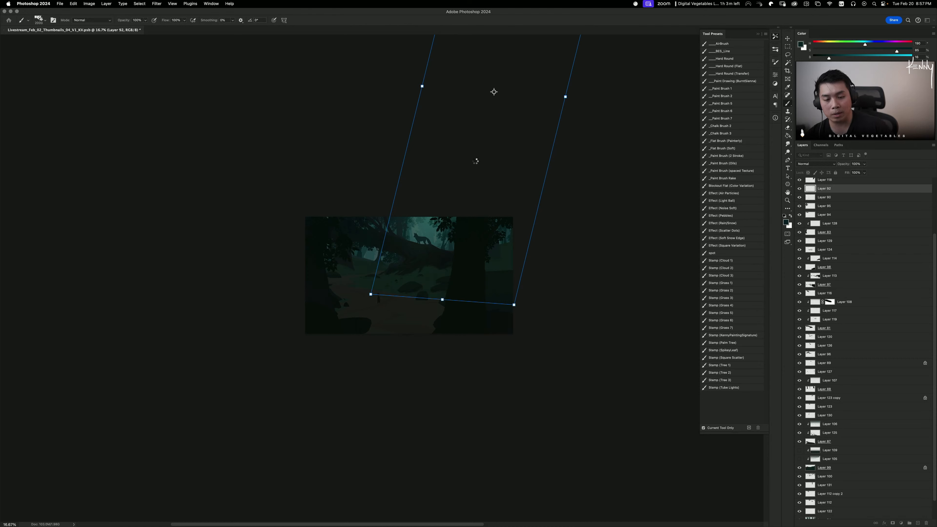
Step: Add a new layer above the top painting layer, below Group 1, and set its blend mode to Soft Light
scroll(803, 211, up, 4)
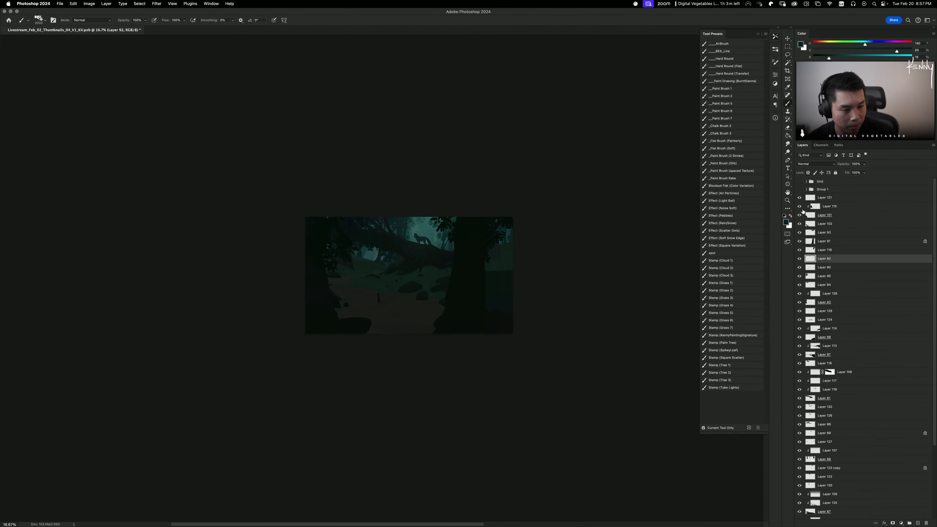
click(835, 199)
key(super+shift+alt+n)
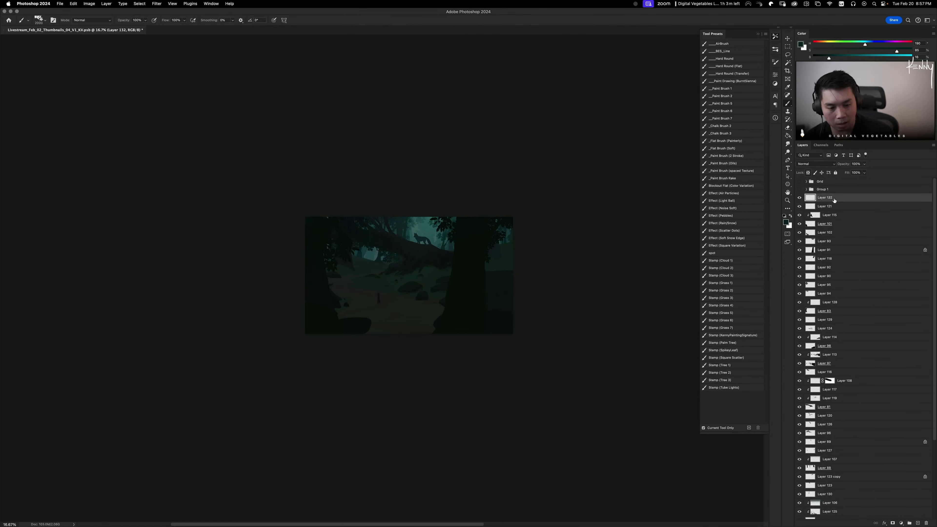
click(810, 166)
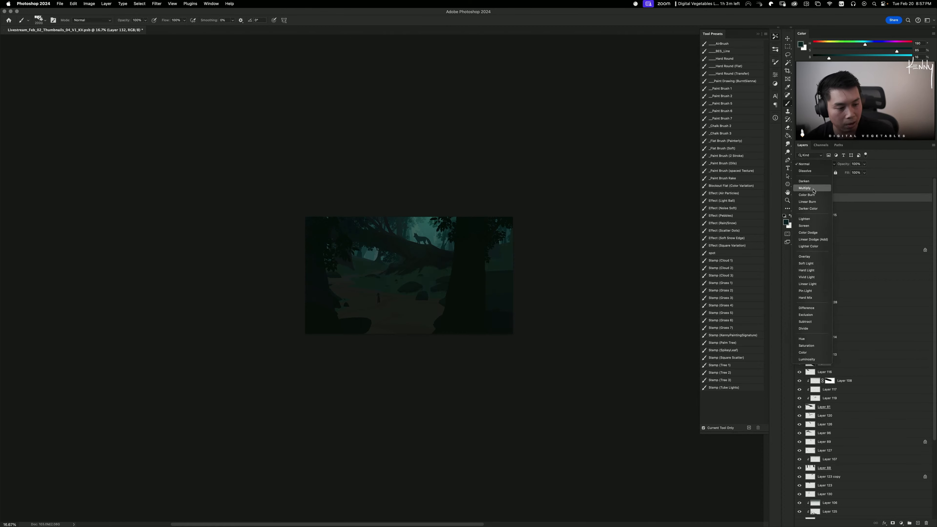
click(808, 264)
Step: Try a downward gradient on the Soft Light layer in a teal sampled from the background
alt+click(422, 226)
key(g)
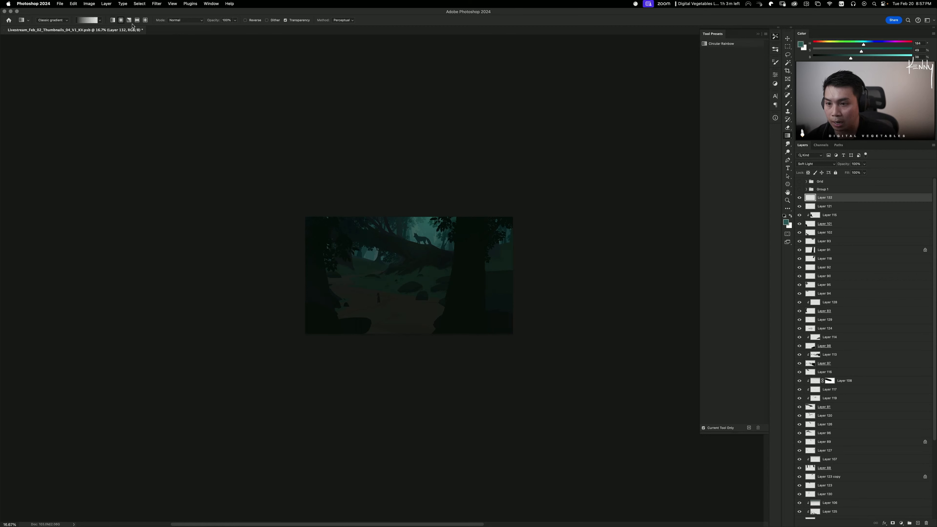
drag(424, 184, 429, 420)
key(super+z)
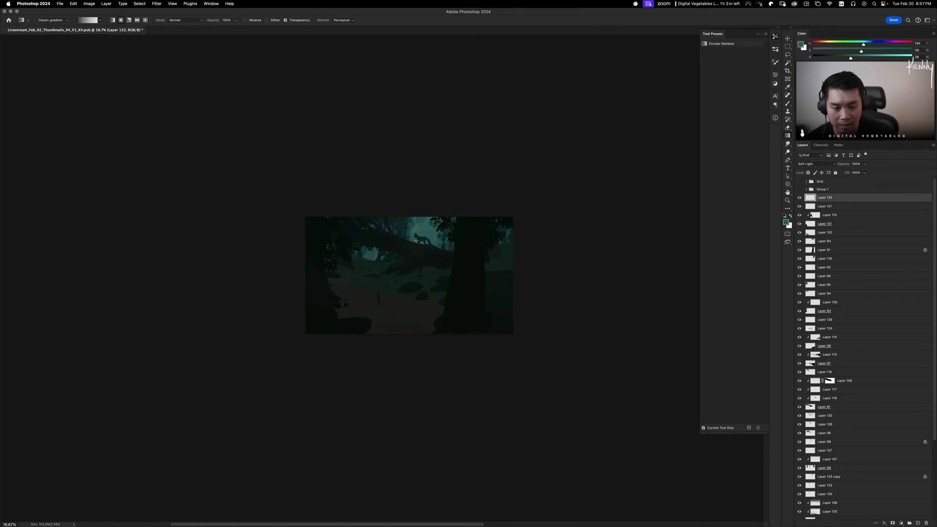
Step: Resample the background teal, raise its brightness to 100, and apply a downward gradient from above the canvas on the Soft Light layer
alt+click(428, 224)
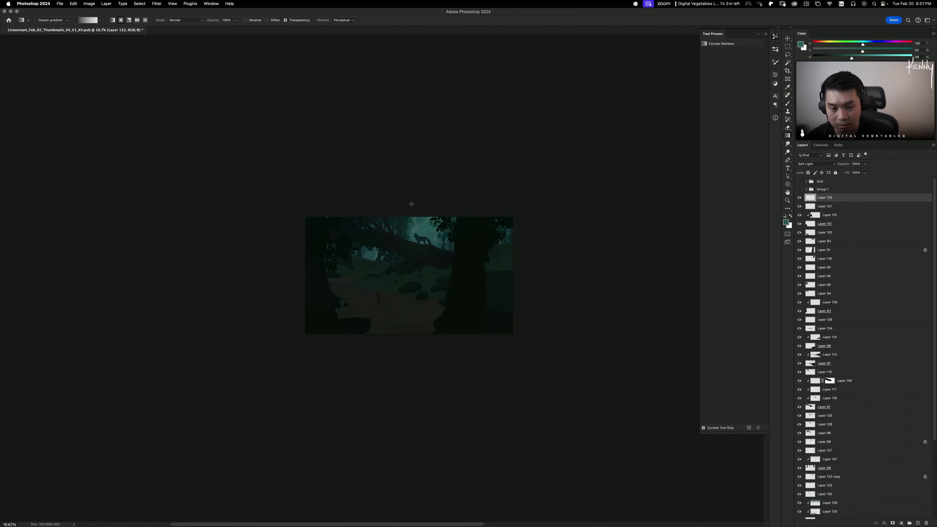
key(shift+g)
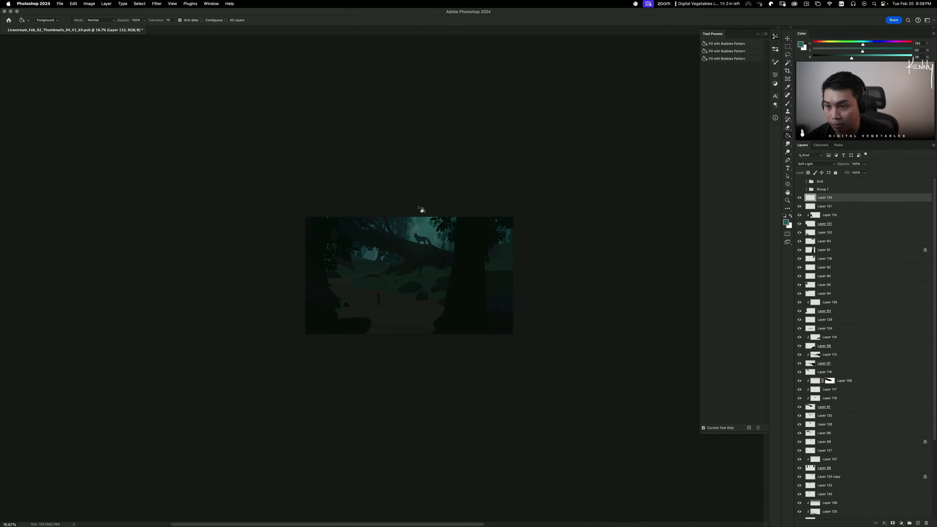
key(shift+g)
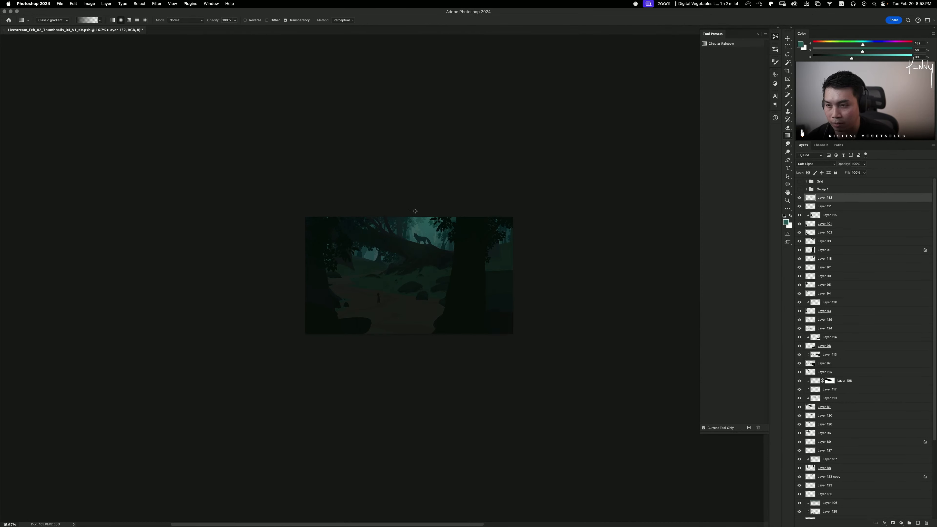
drag(424, 193, 424, 312)
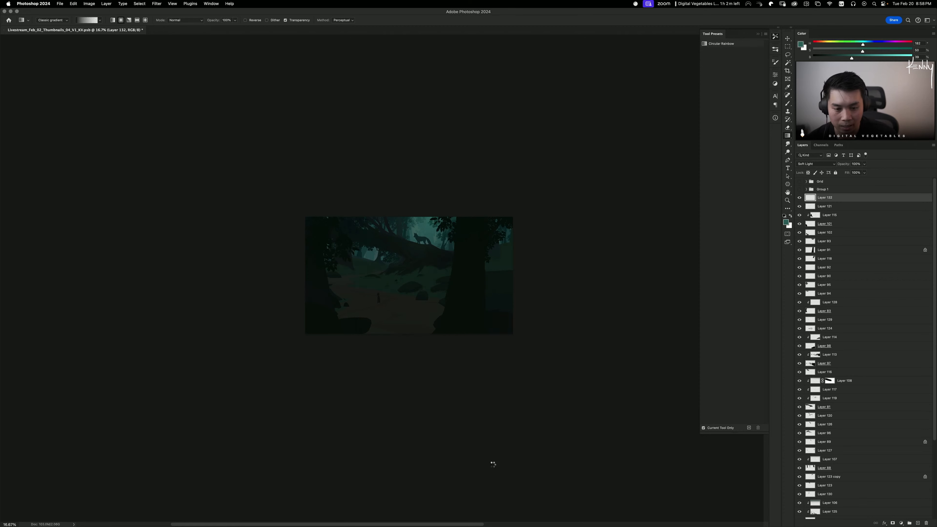
key(super+z)
drag(856, 59, 913, 58)
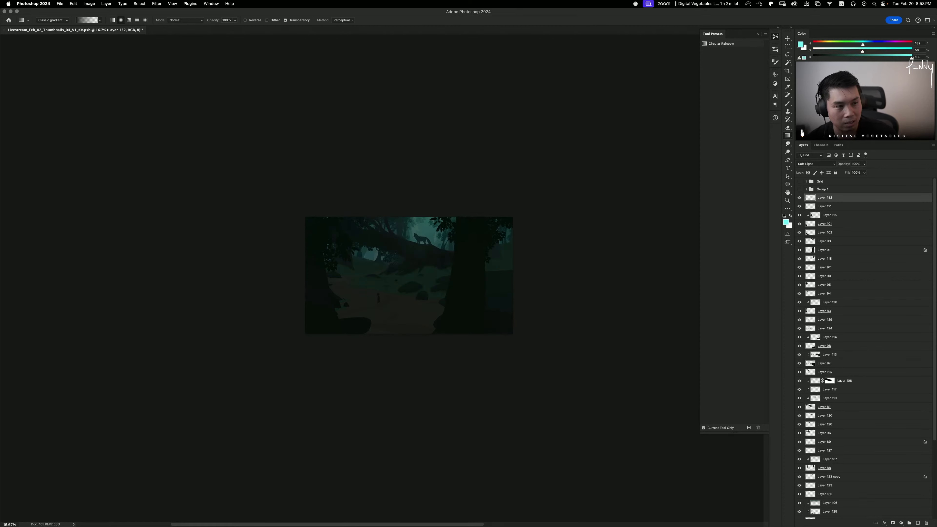
drag(419, 201, 419, 302)
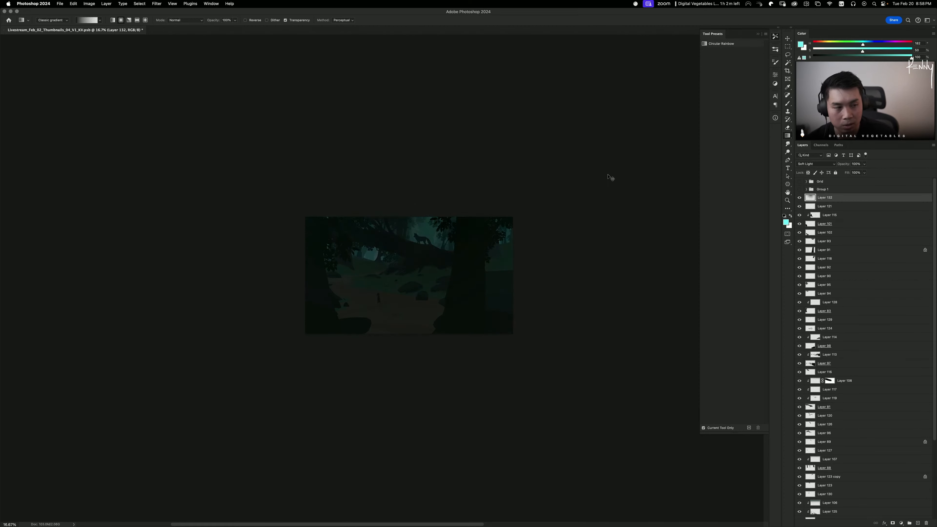
Step: Undo the teal gradient on the Soft Light layer and try a shorter downward one over the forest scene
key(super+z)
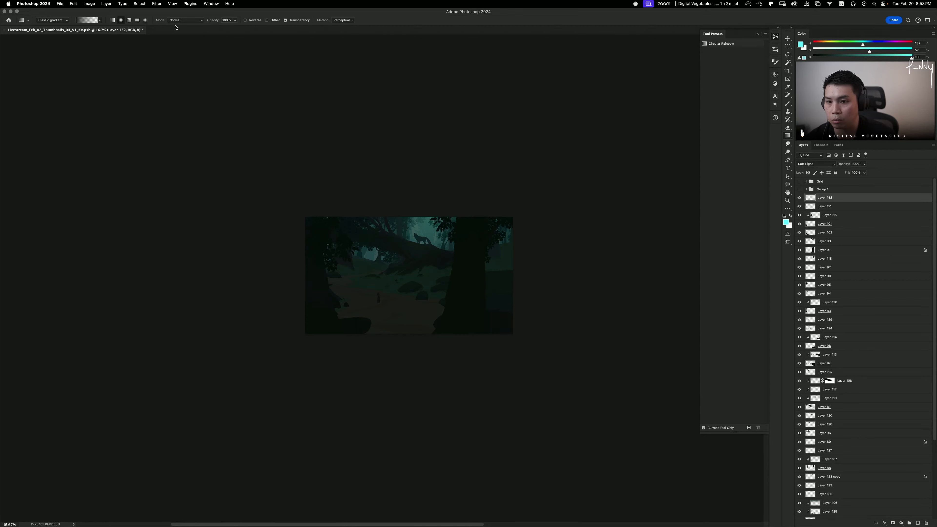
drag(385, 263, 384, 326)
key(cmd+z)
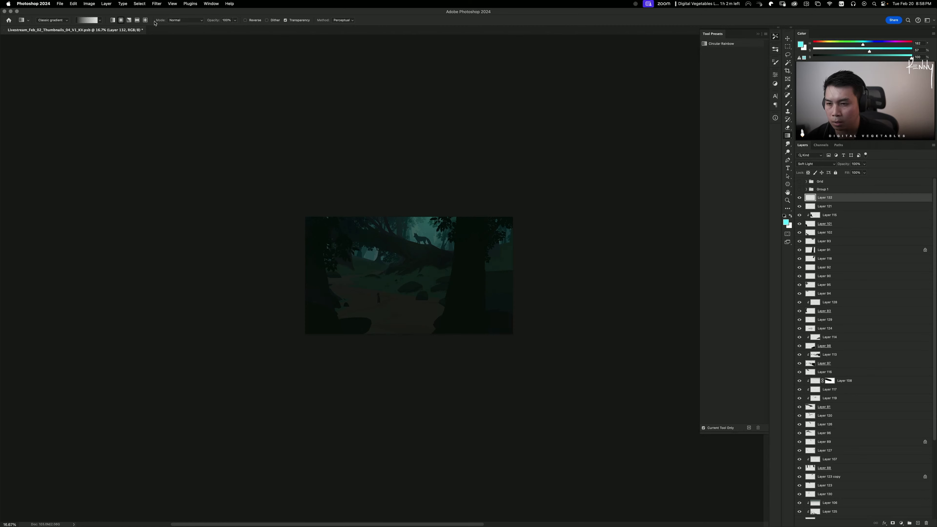
Step: Switch the gradient type to Radial and check the gradient's own blending mode options
click(121, 20)
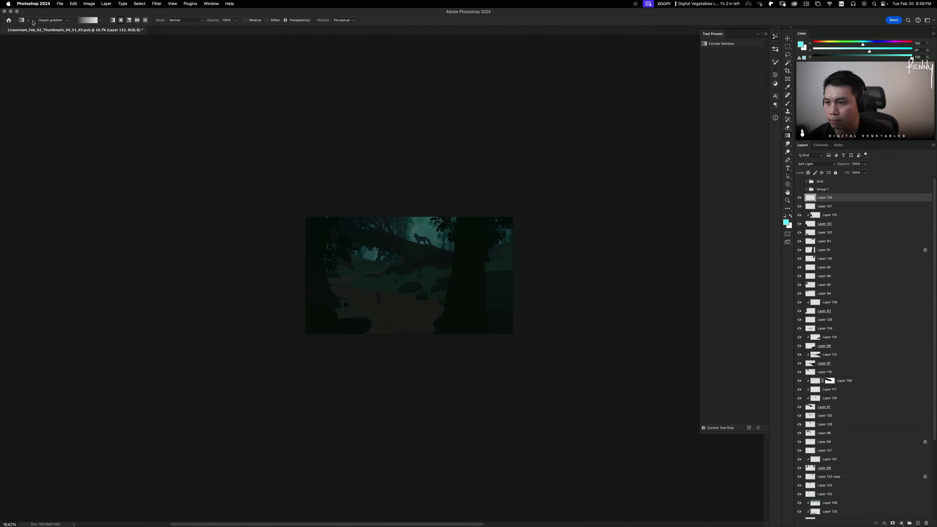
click(52, 20)
click(194, 20)
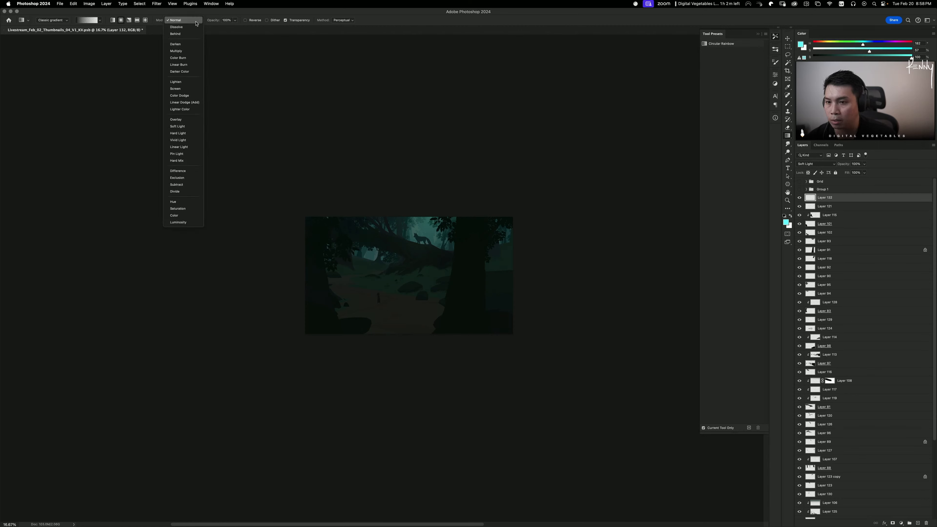
click(190, 20)
Step: Set Layer 132's blend mode to Normal and reset the colours to a white foreground with a black background
click(807, 164)
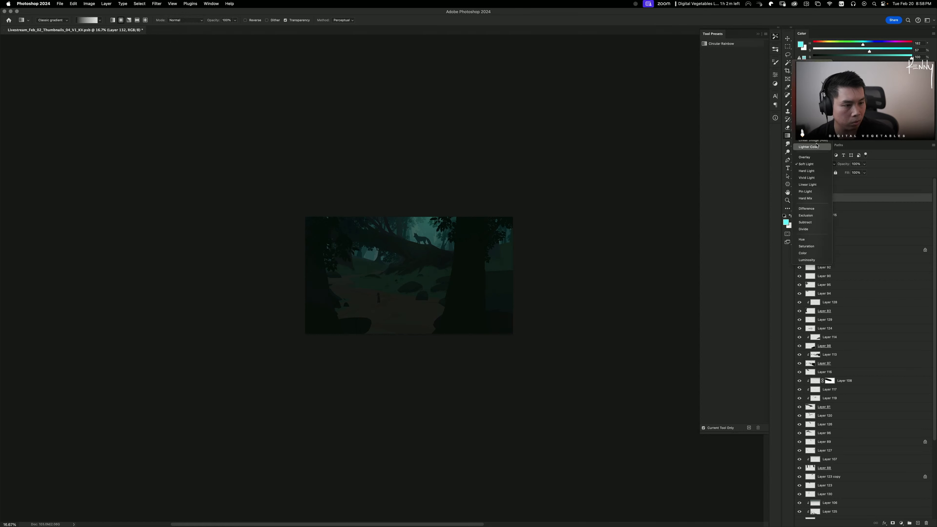
click(807, 65)
key(d)
key(x)
Step: Try several radial gradients with the white and black colours from the scene's centre downward on Layer 132
drag(408, 258, 413, 346)
key(super+z)
drag(438, 250, 441, 364)
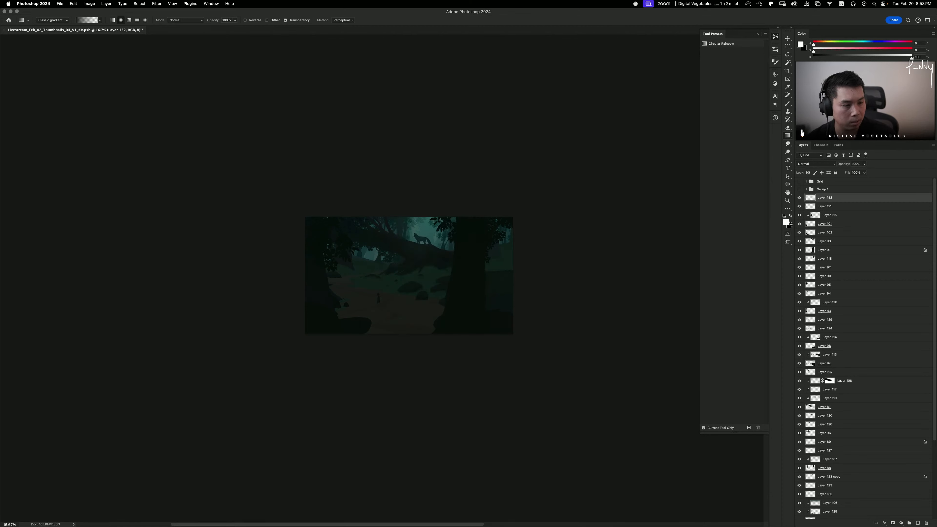
key(b)
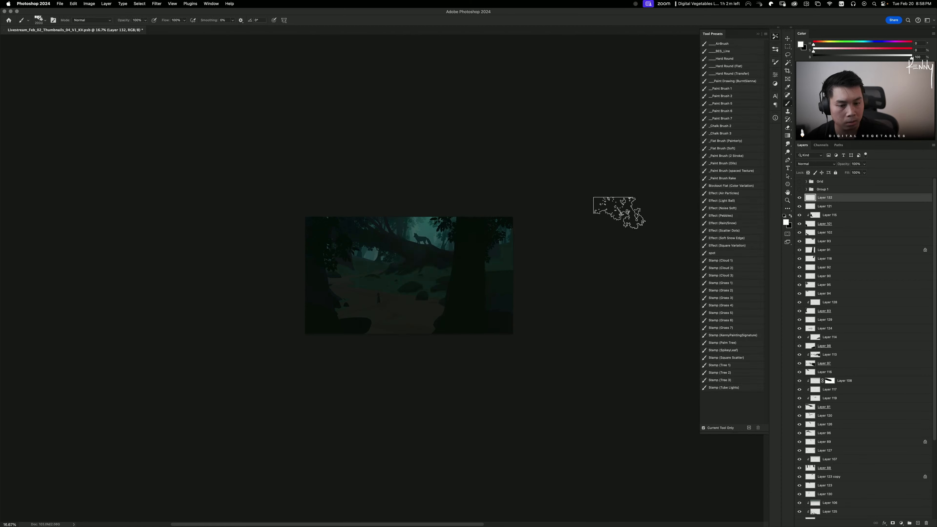
key(g)
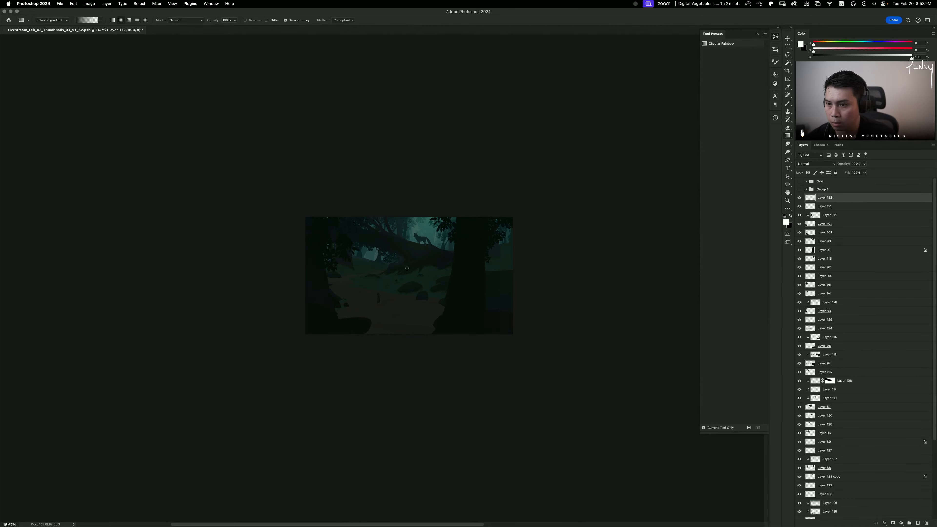
drag(404, 267, 425, 357)
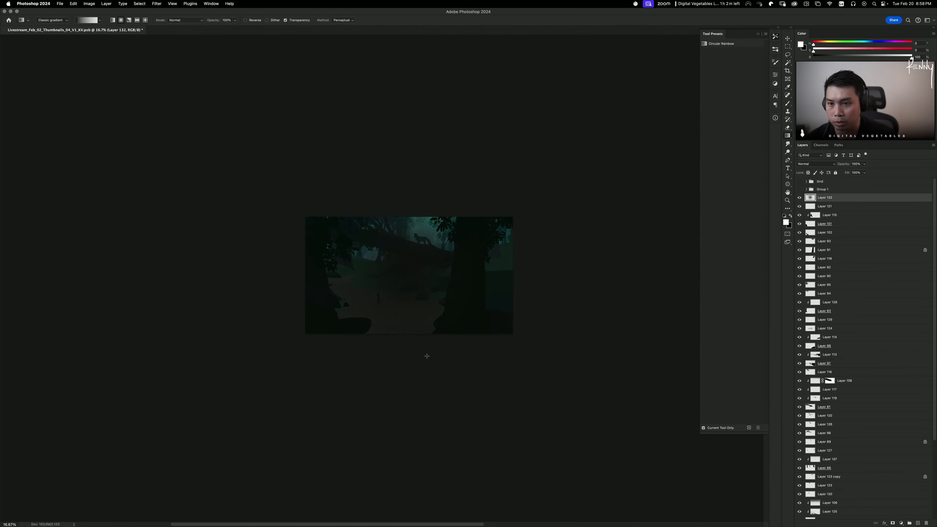
key(super+z)
drag(418, 287, 418, 360)
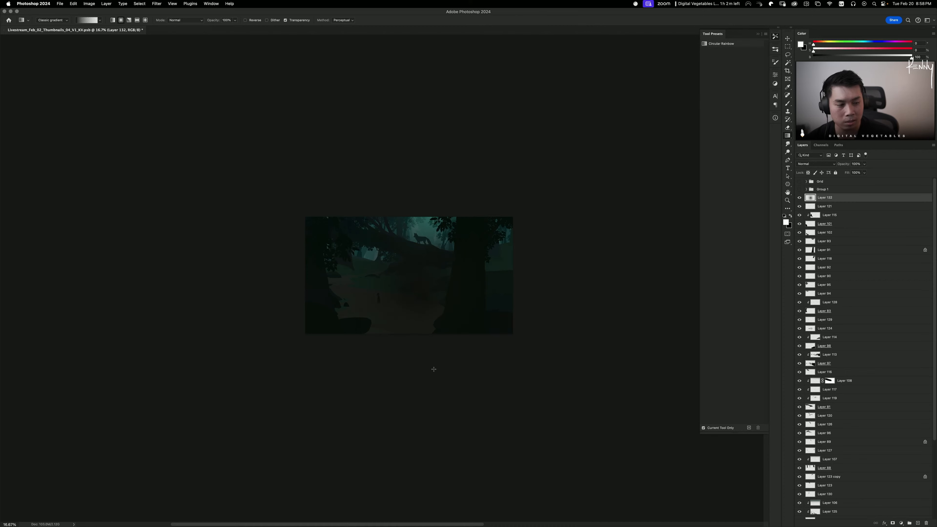
key(super+plus)
key(super+plus)
key(super+z)
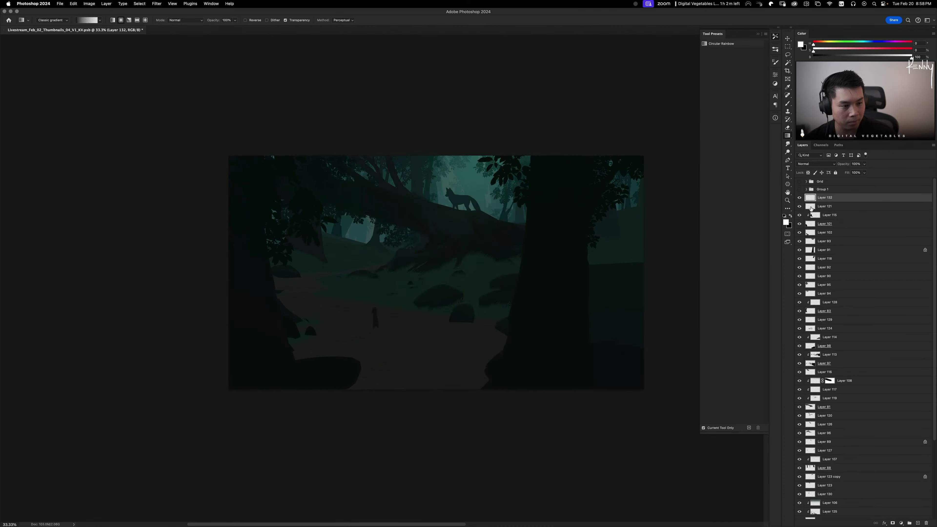
Step: Add a new layer above Layer 132 and try a radial gradient over the fallen tree on it
click(799, 198)
click(800, 198)
key(super+e)
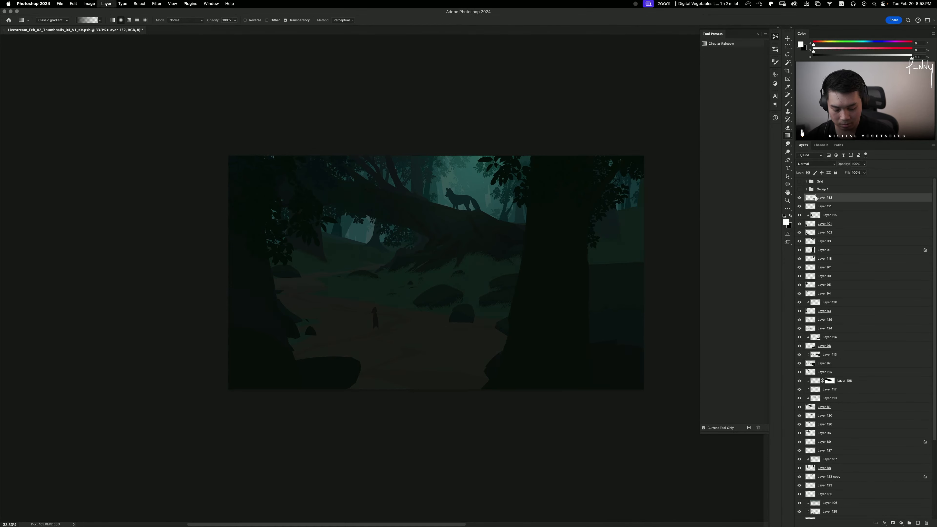
key(super+shift+alt+n)
drag(353, 227, 353, 328)
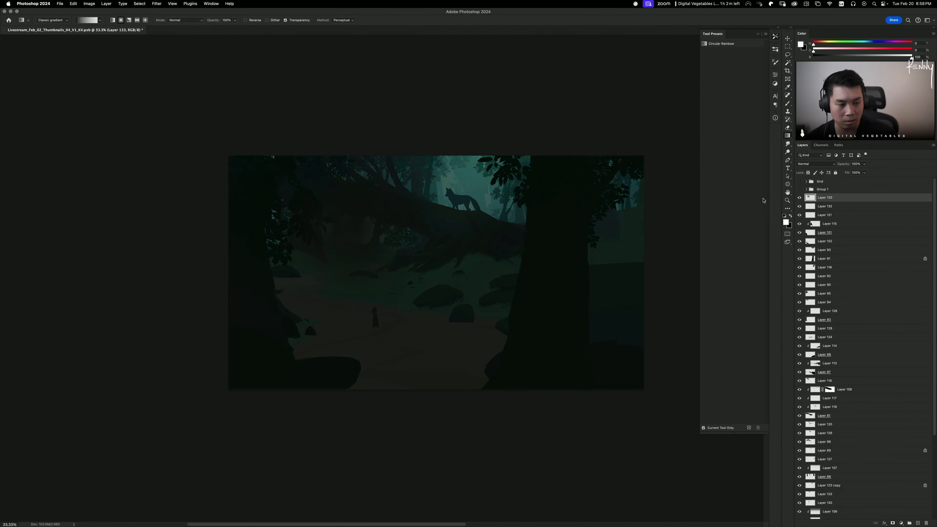
key(super+z)
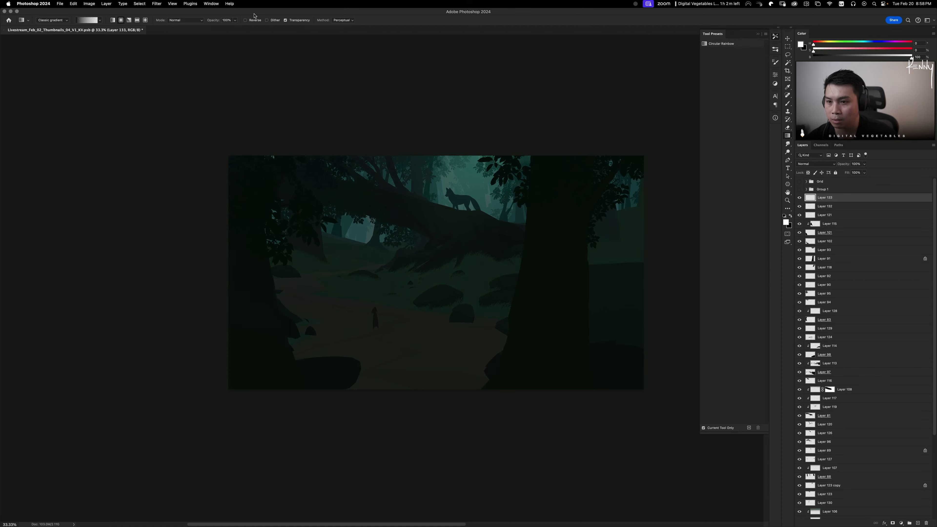
Step: Switch the gradient type to Linear and try two downward gradients on Layer 133
click(115, 22)
drag(404, 218, 405, 354)
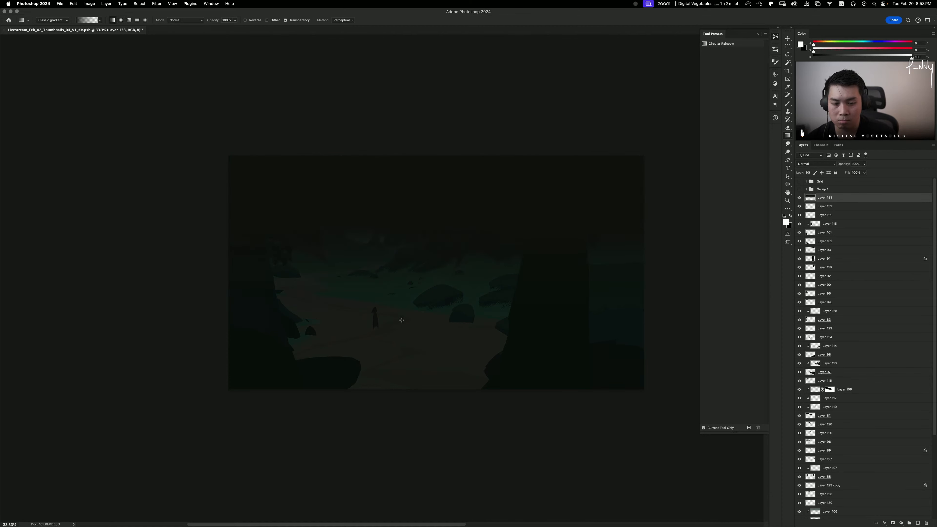
key(super+z)
drag(456, 258, 463, 511)
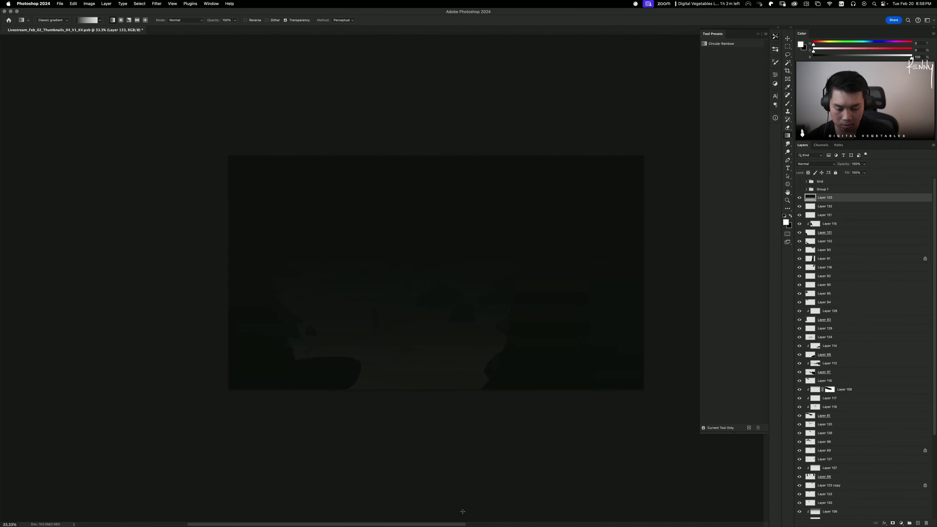
key(super+z)
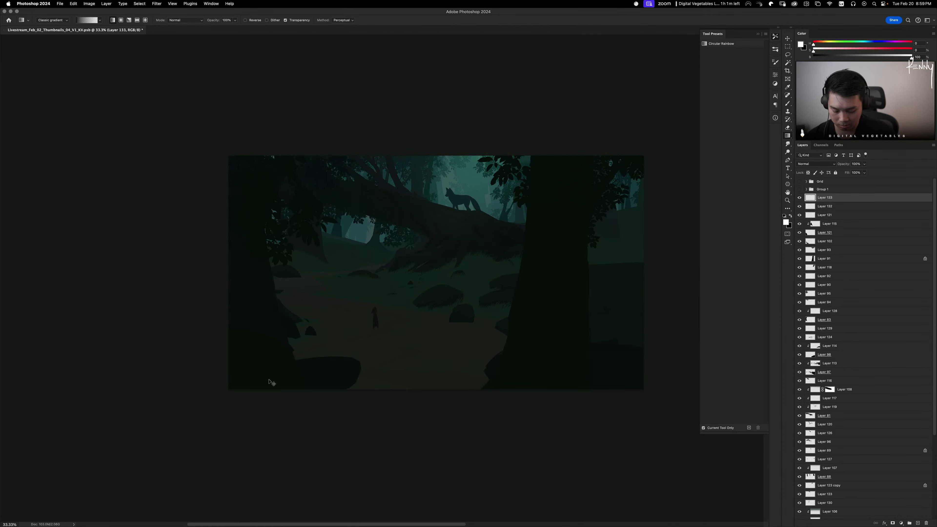
Step: Save the forest thumbnail document
key(super+s)
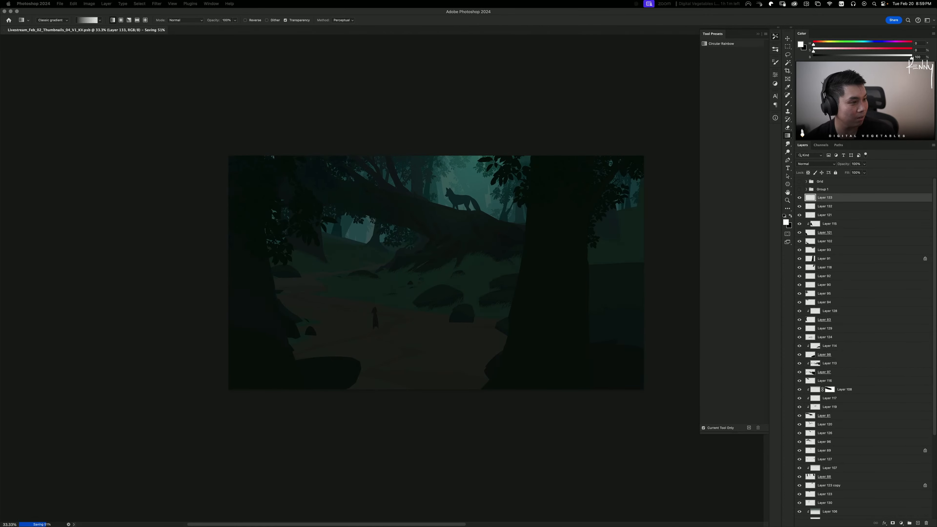
key(super+grave)
key(super+grave)
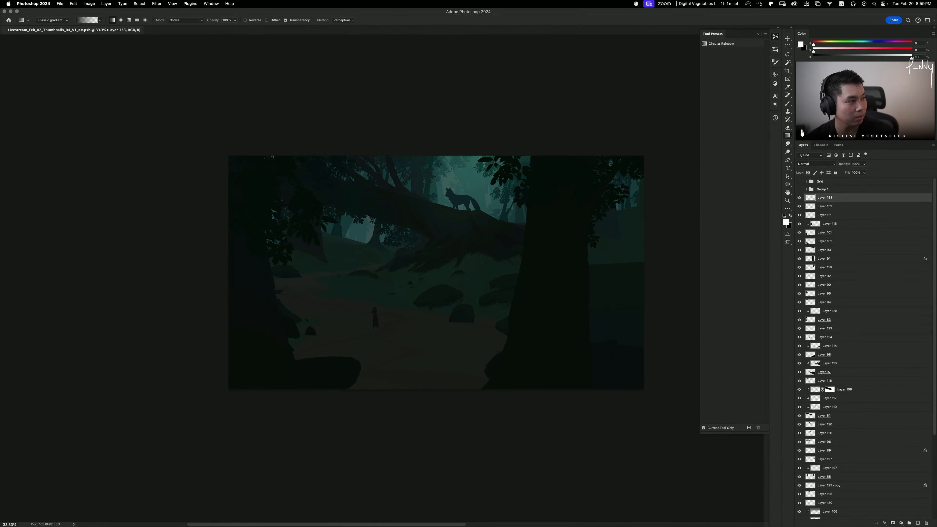
Step: Switch from the browser with the forest reference still back to Photoshop and restart it
click(3, 30)
click(4, 12)
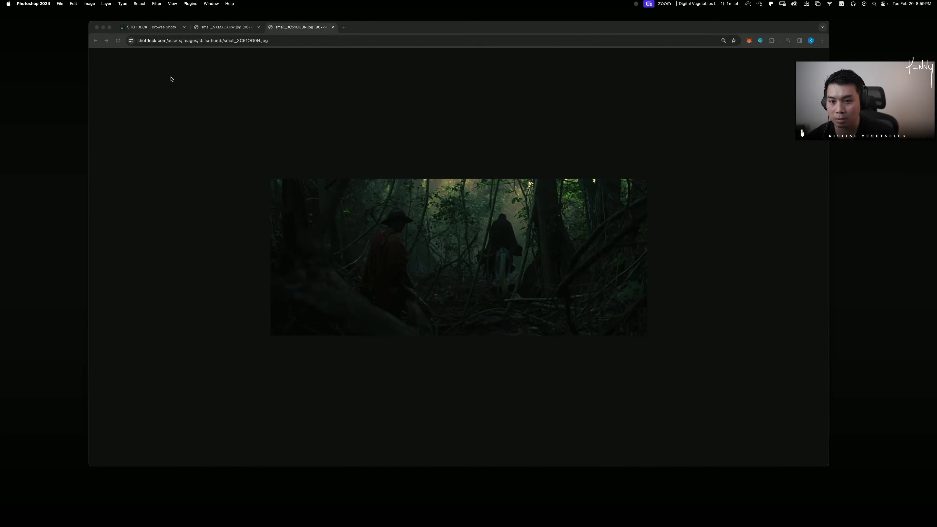
drag(371, 25, 369, 22)
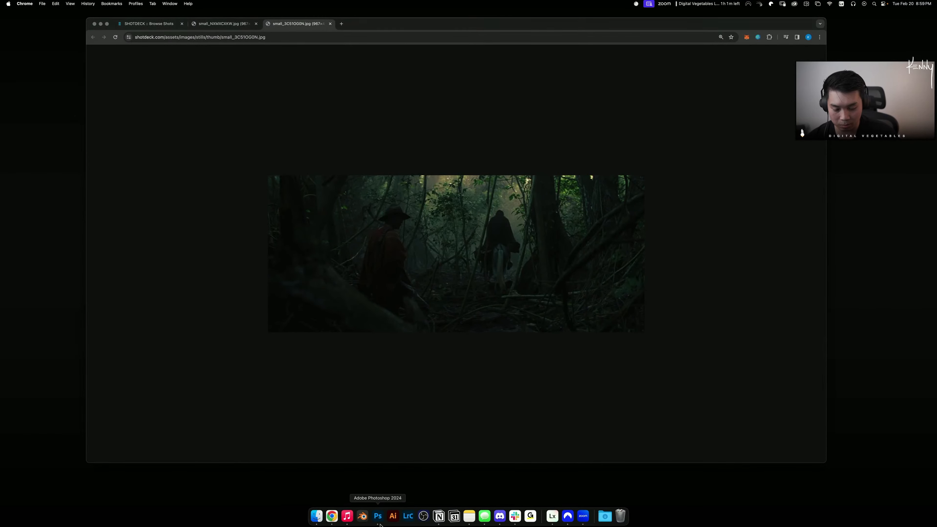
right_click(380, 514)
click(378, 515)
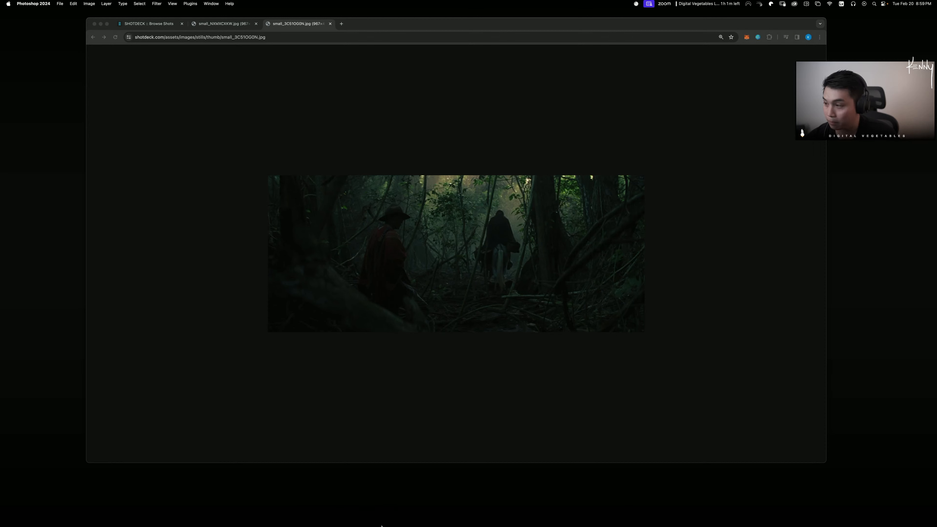
mouse_move(378, 525)
key(super+q)
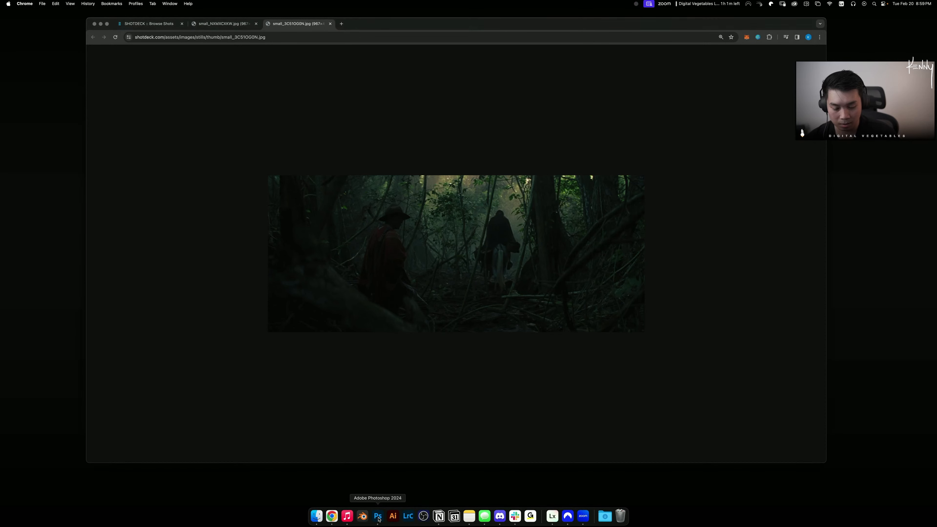
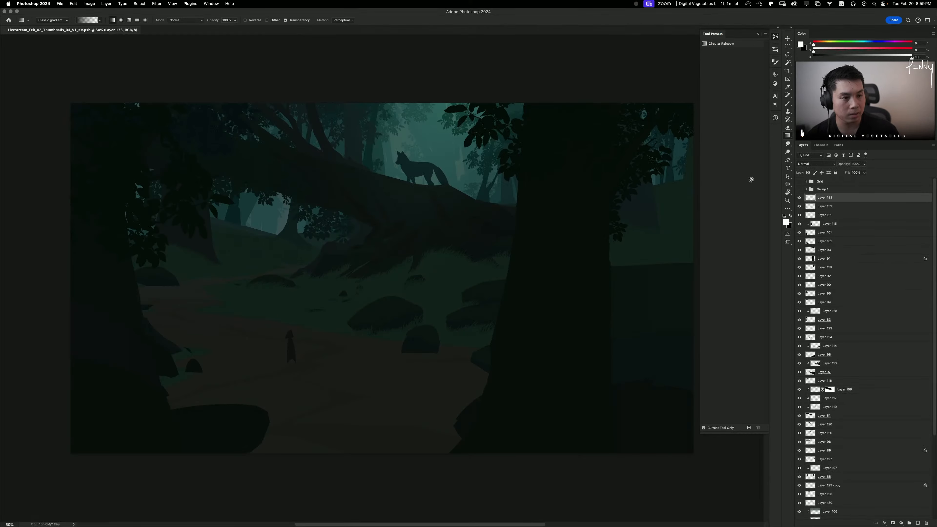
Step: Try a diagonal linear gradient from the scene's centre to below the canvas on Layer 133
key(super+minus)
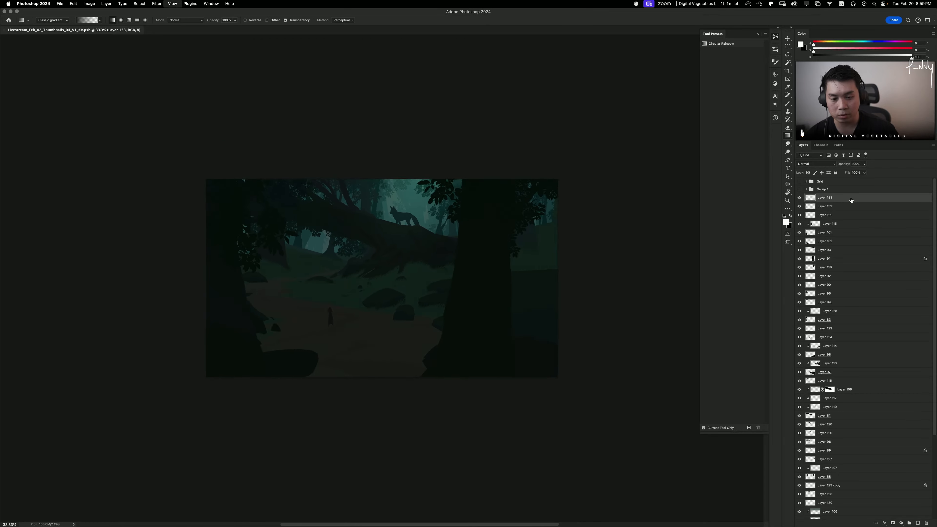
key(super+minus)
drag(386, 257, 463, 441)
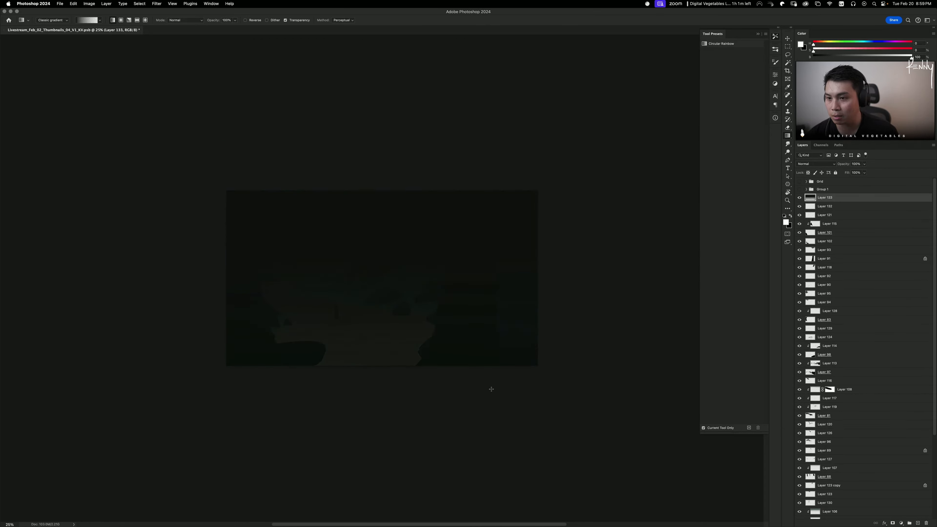
key(super+z)
Step: Try a gradient in the non-classic Gradient mode, undo it and return to Classic gradient
click(34, 20)
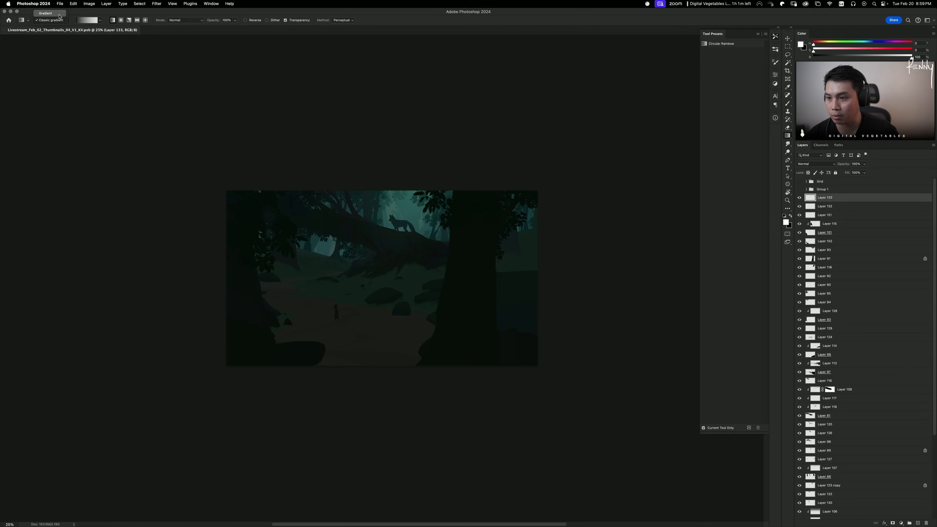
click(44, 13)
drag(392, 266, 434, 381)
key(super+z)
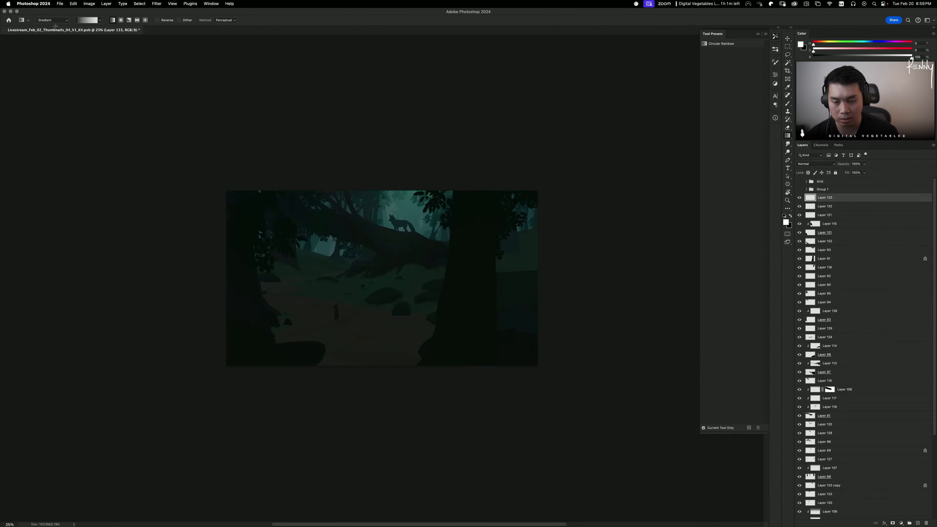
click(63, 20)
click(59, 28)
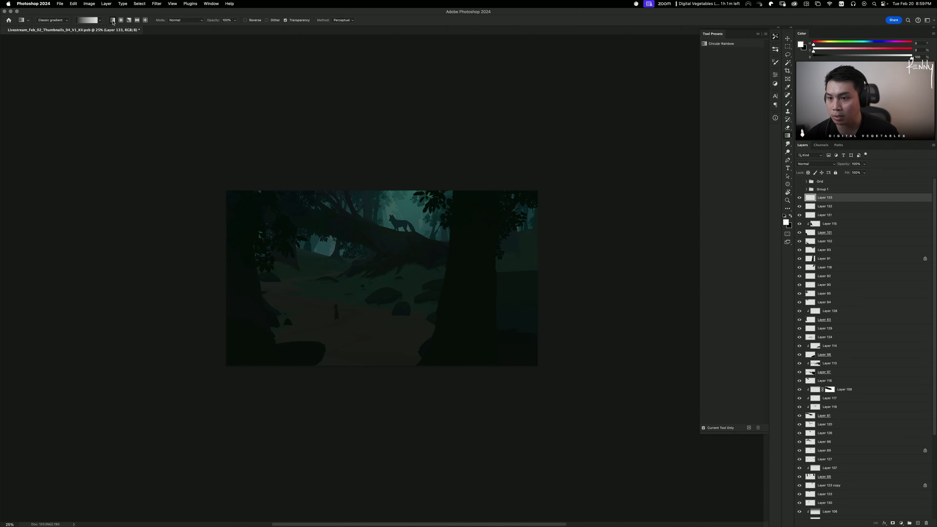
Step: Choose the foreground-to-transparent preset from the Basics gradients and test it with a white downward gradient on Layer 133
click(99, 20)
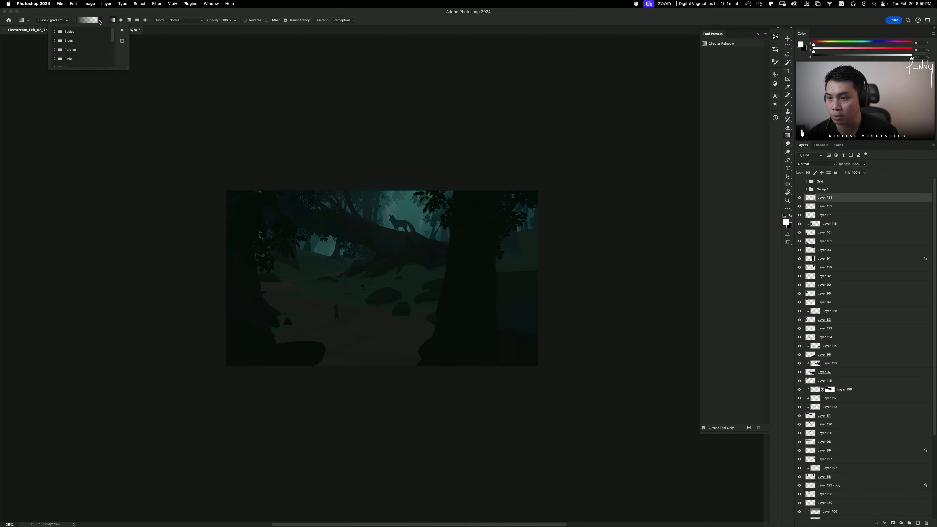
click(100, 20)
click(99, 21)
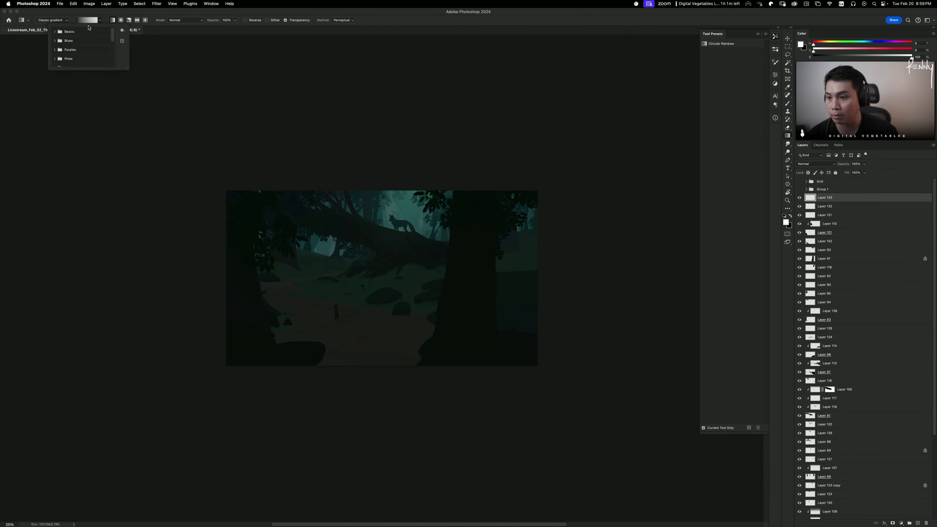
click(55, 32)
click(71, 40)
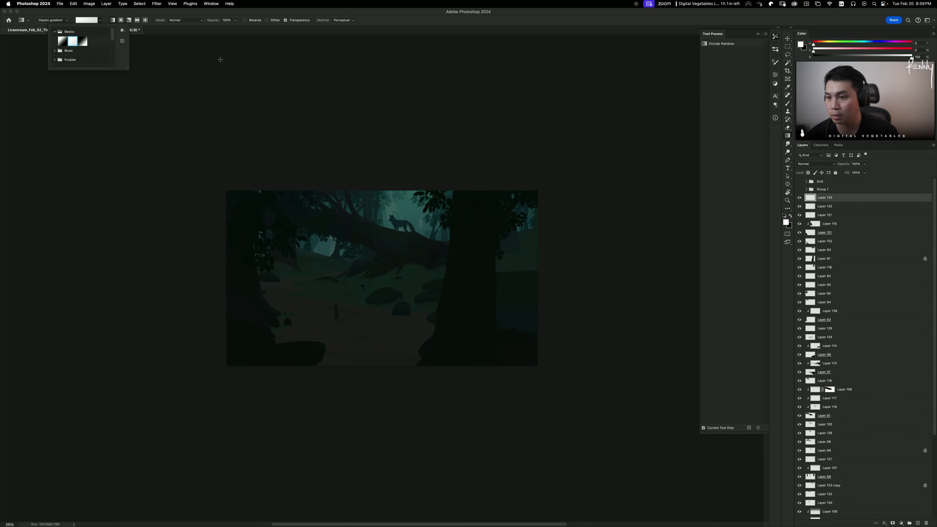
click(220, 59)
drag(401, 263, 403, 319)
key(super+z)
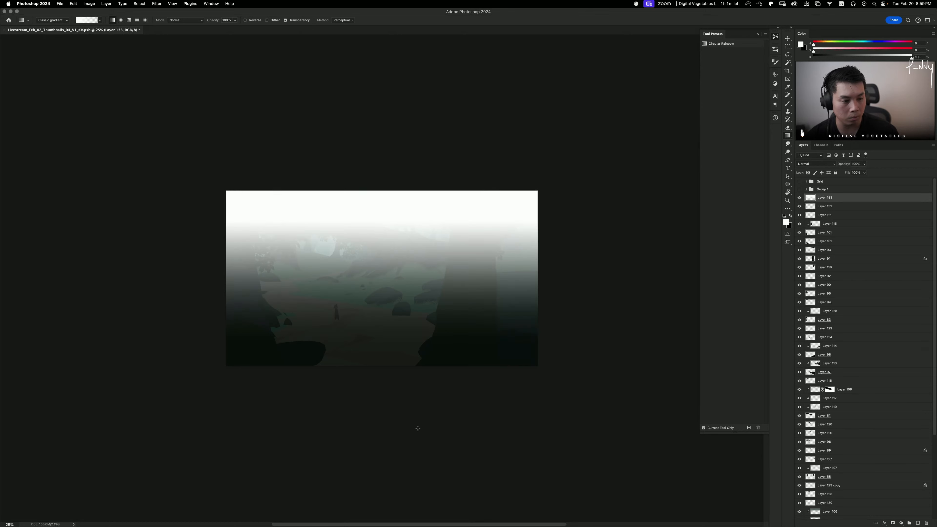
Step: Sample a teal from the misty background as the foreground colour and set Layer 133's blend mode to Overlay
alt+click(405, 208)
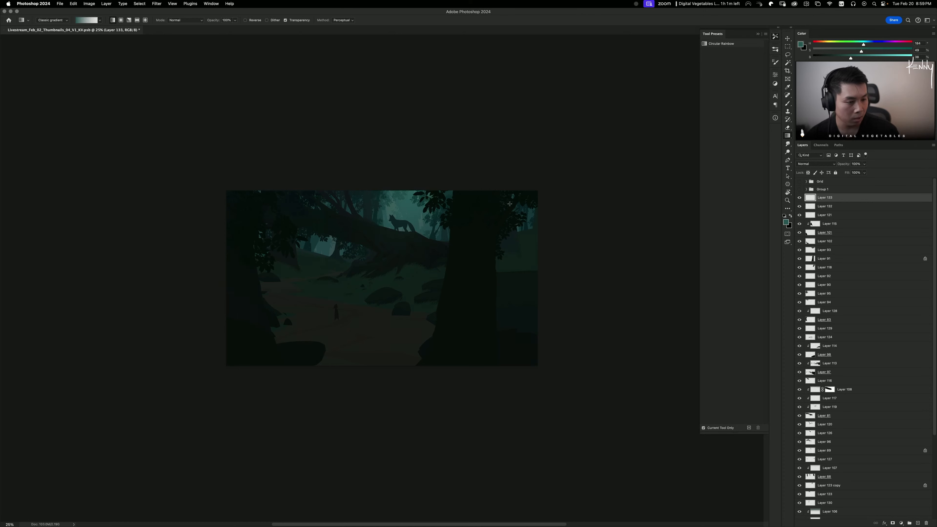
click(815, 164)
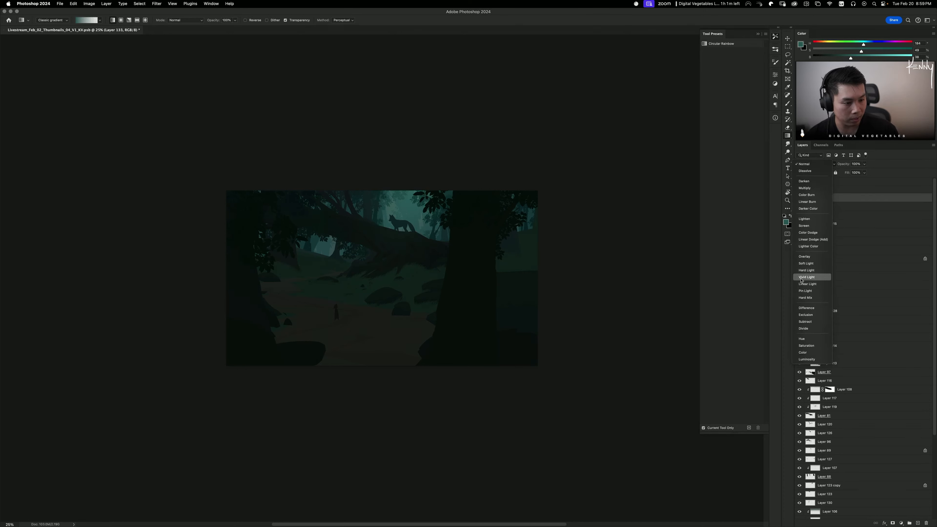
click(811, 275)
key(Up)
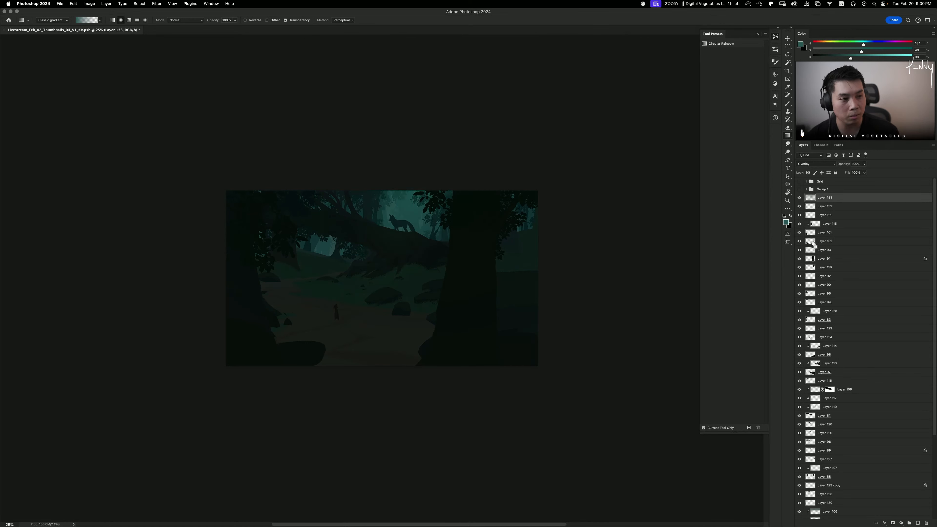
Step: Raise the foreground colour's brightness to 100%, try a long downward gradient across the canvas on Layer 133, and undo it
drag(863, 55, 914, 58)
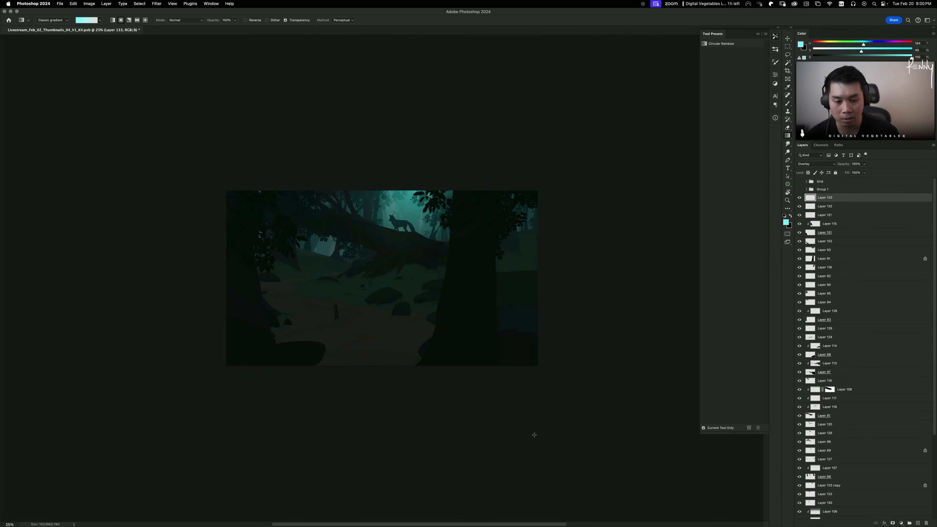
drag(394, 118, 395, 523)
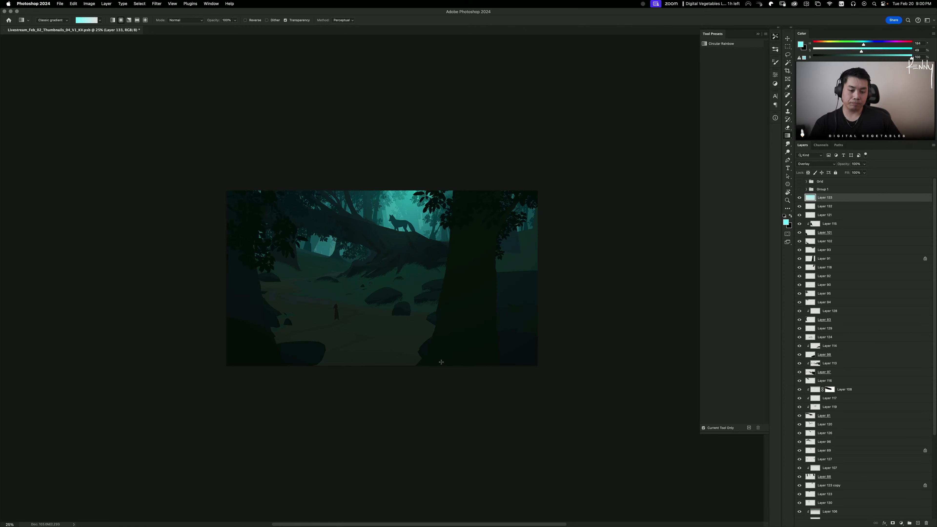
key(super+z)
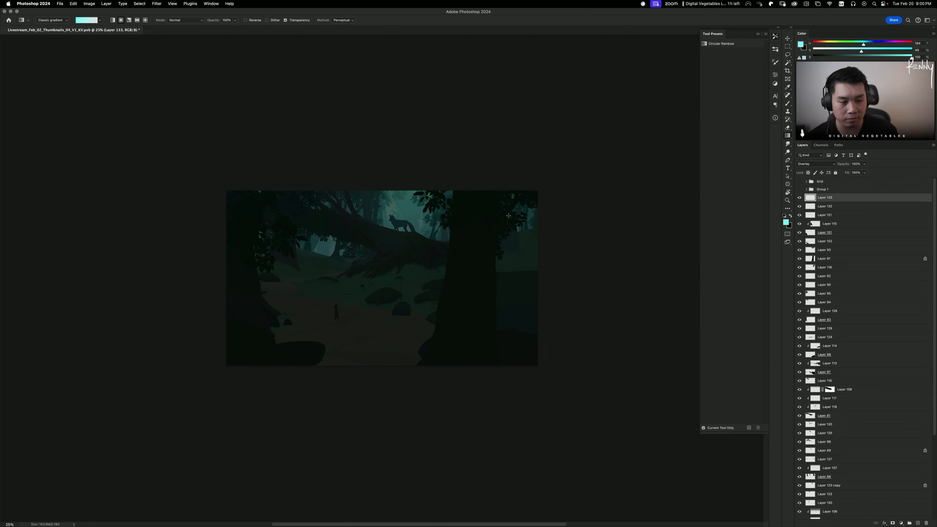
Step: Mute the foreground teal to about 24% saturation and 75% brightness, and test downward gradients on Layer 133 until one is kept
drag(861, 51, 840, 54)
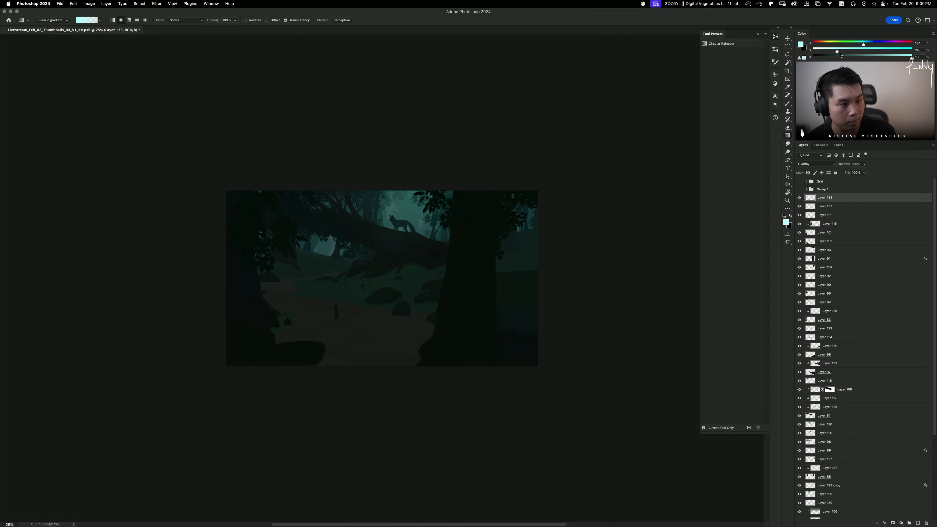
drag(908, 60, 865, 60)
drag(413, 134, 412, 353)
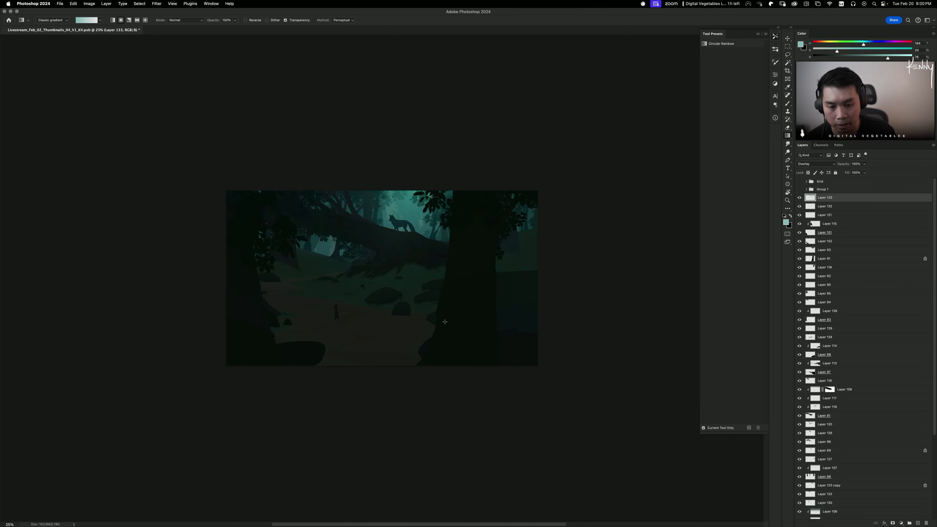
key(super+z)
drag(400, 130, 400, 346)
key(super+z)
drag(373, 185, 446, 407)
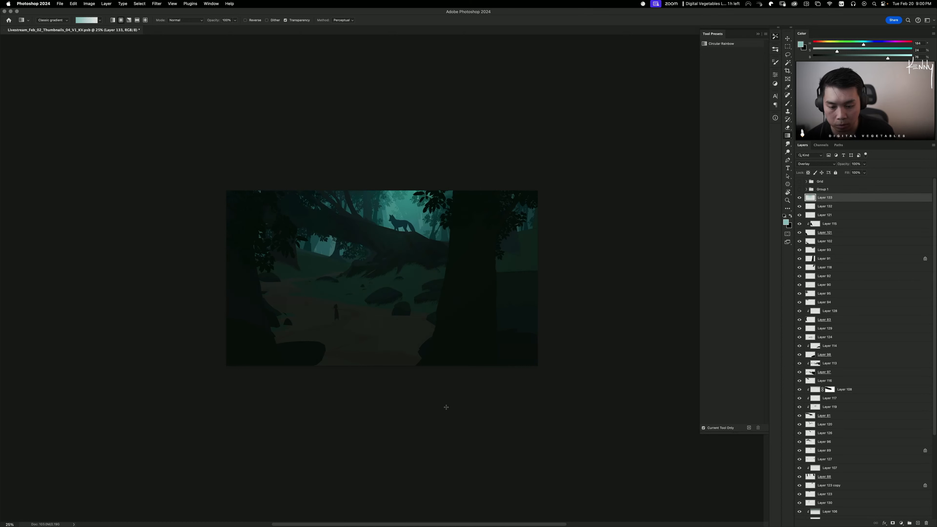
key(super+z)
drag(393, 157, 456, 471)
key(super+z)
drag(404, 118, 460, 450)
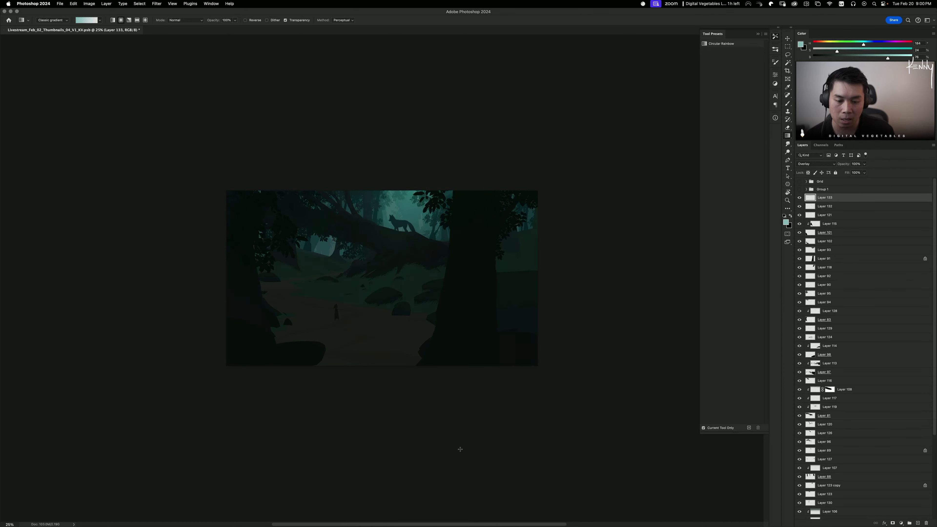
key(super+z)
mouse_move(424, 526)
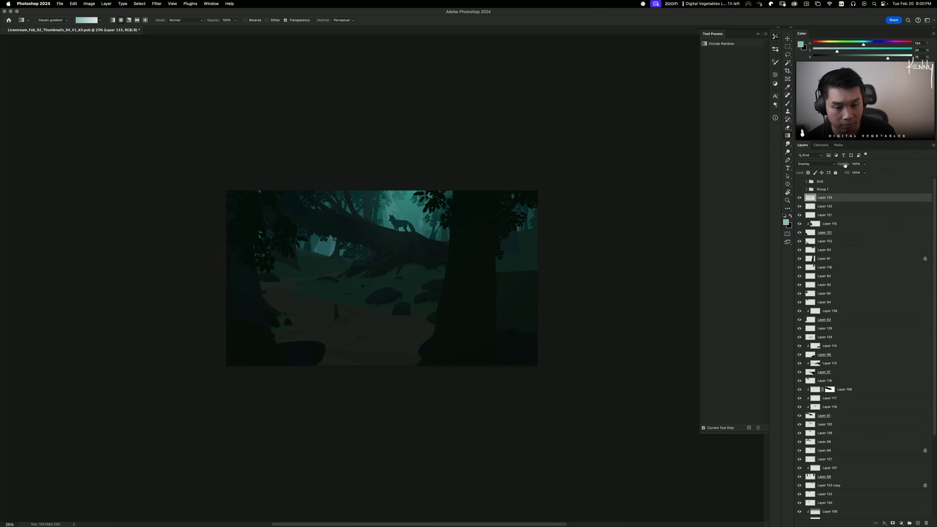
Step: Lower Layer 133's opacity and compare the painting with and without the gradient layer
drag(844, 165, 839, 165)
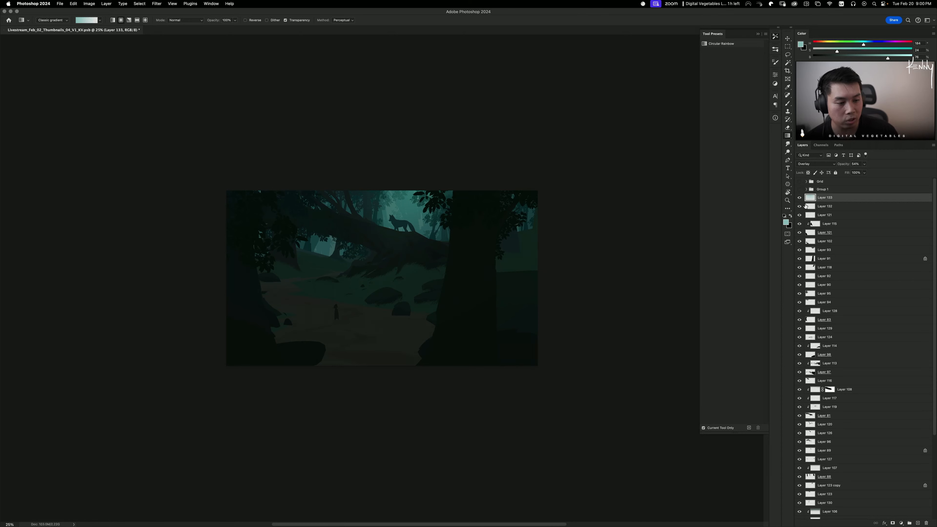
click(800, 198)
click(800, 198)
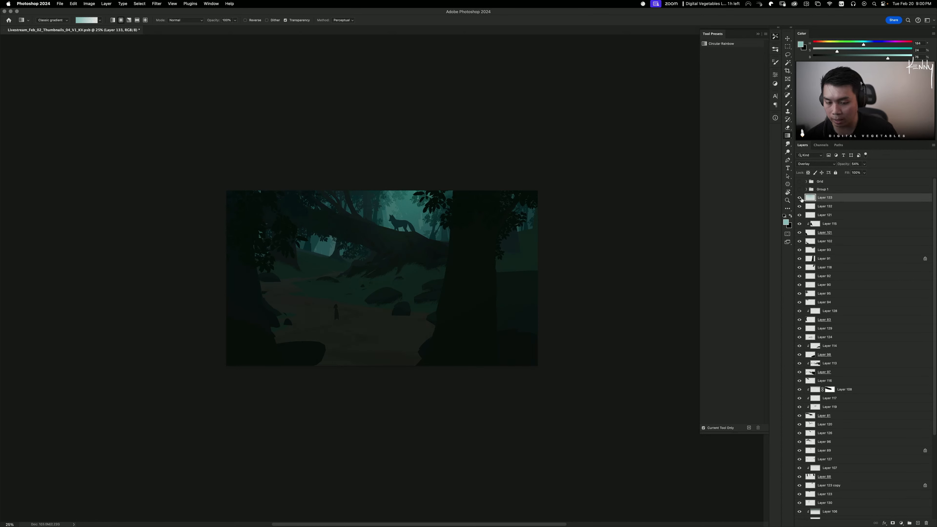
click(800, 199)
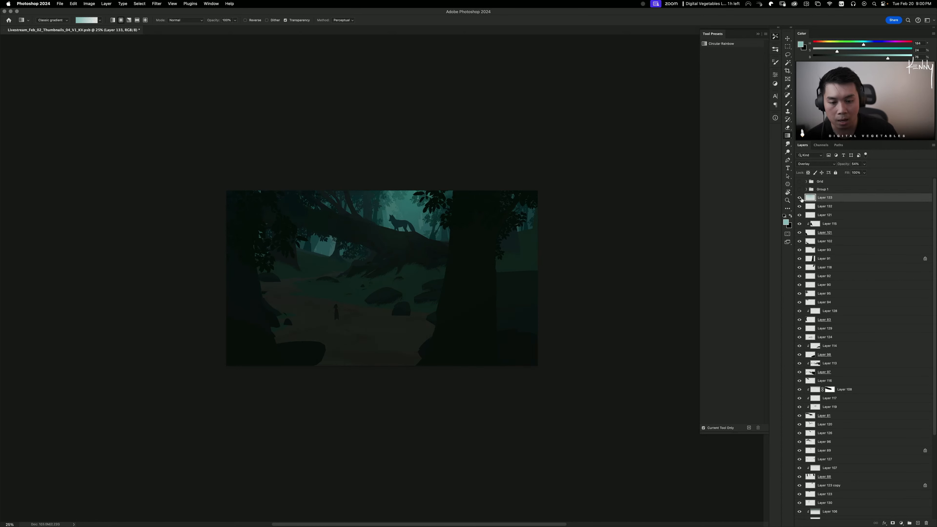
click(801, 198)
click(801, 199)
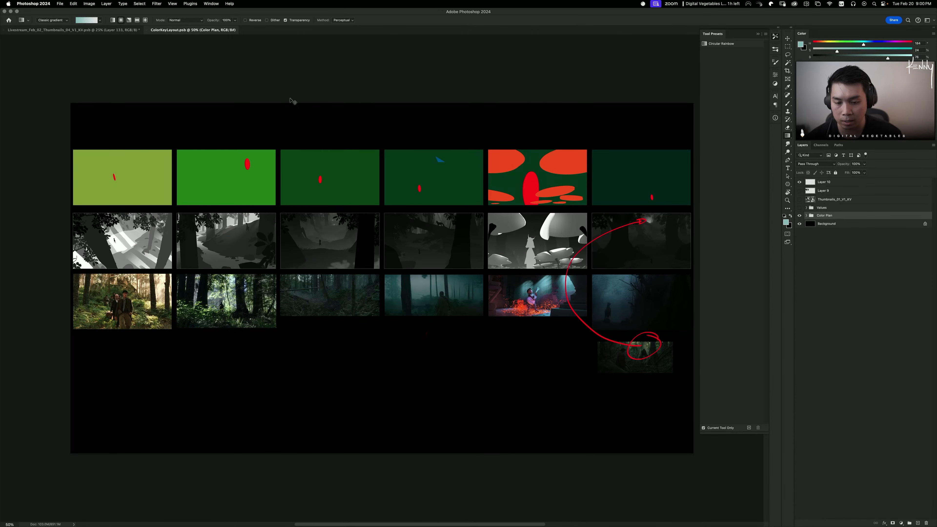
Step: Examine the greyscale fox forest thumbnail up close in ColorKeyLayout.psb and return to the forest painting
key(super+plus)
key(super+plus)
key(super+plus)
key(super+plus)
drag(307, 96, 253, 206)
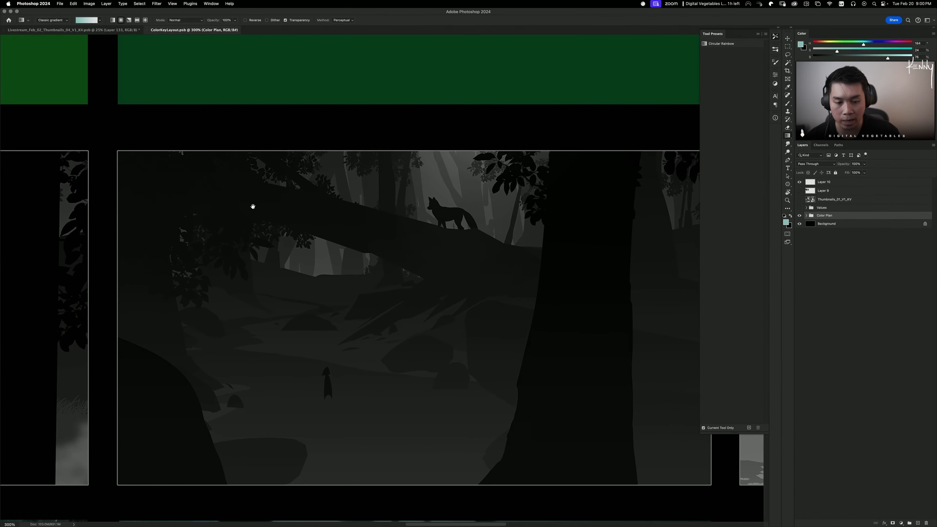
key(super+minus)
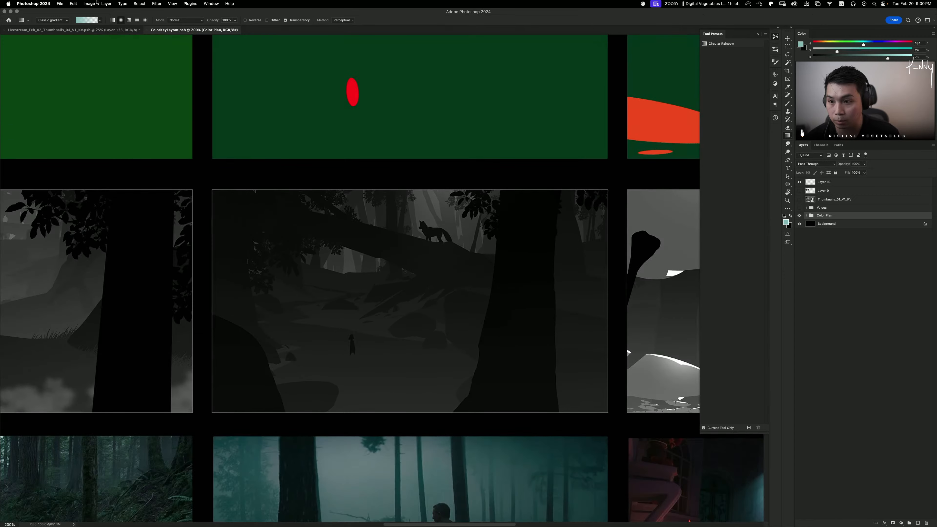
click(75, 30)
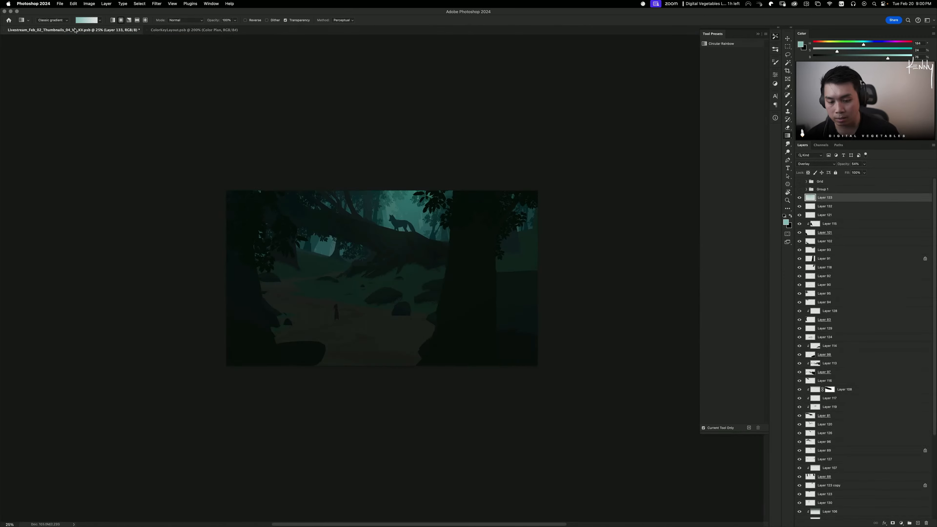
key(super+minus)
key(super+plus)
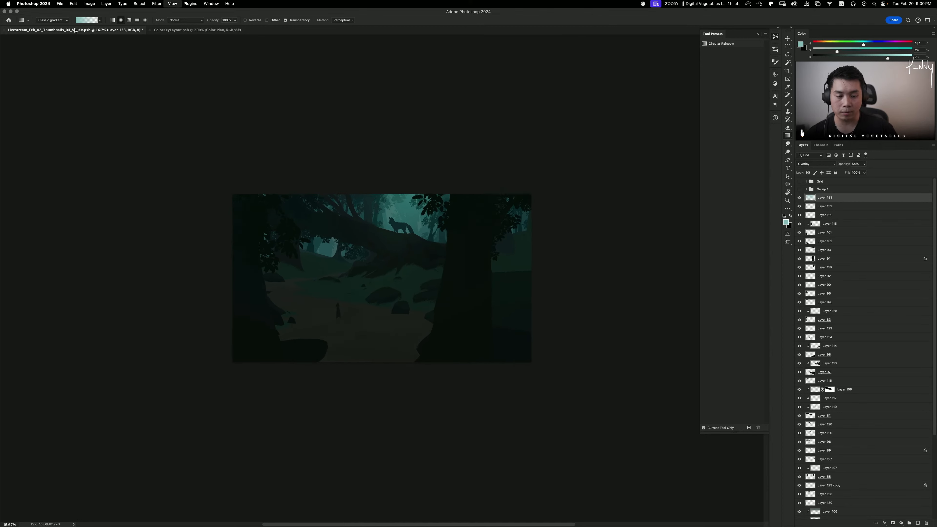
Step: Compare the painting with Layer 133 hidden and shown, and change the layer's blend mode to Soft Light
click(798, 197)
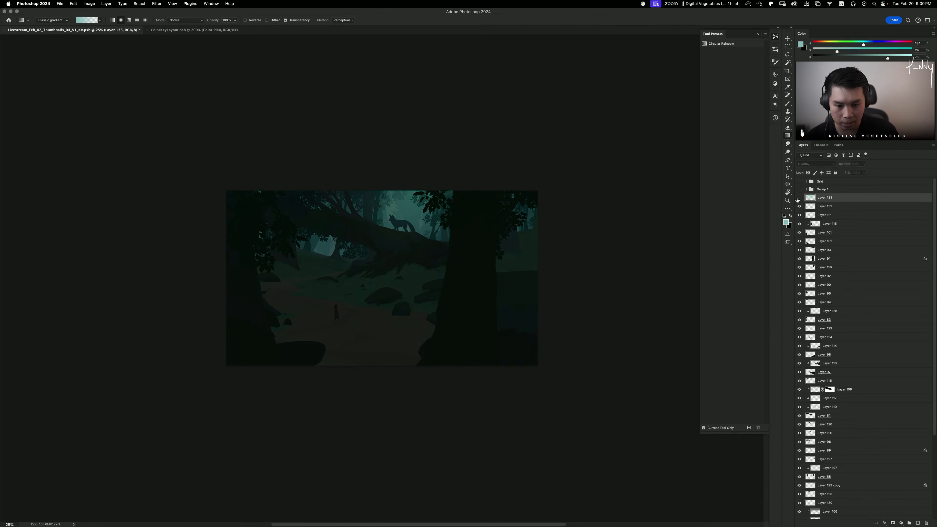
click(798, 198)
click(800, 198)
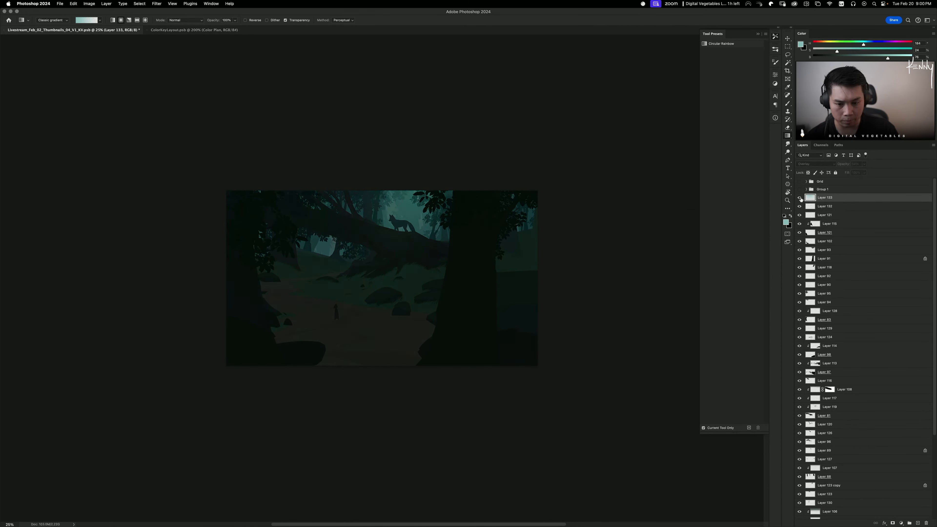
click(799, 198)
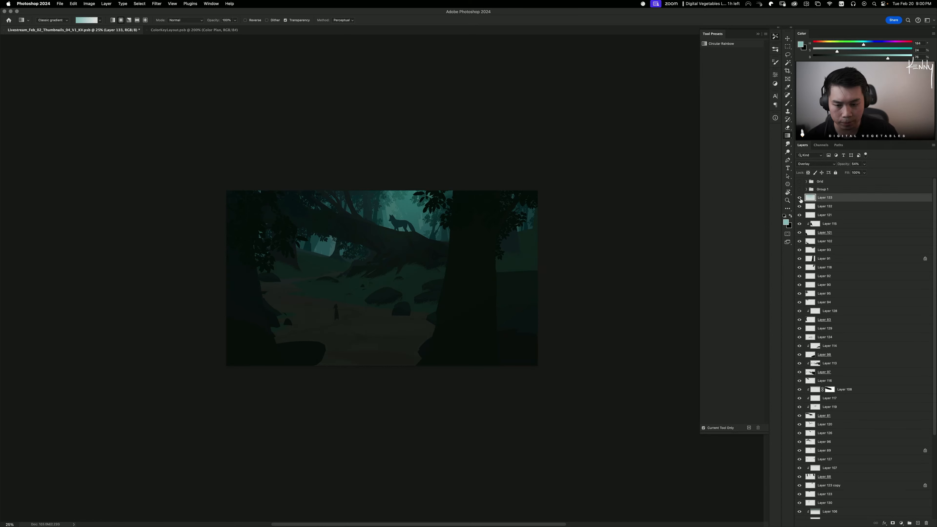
click(819, 164)
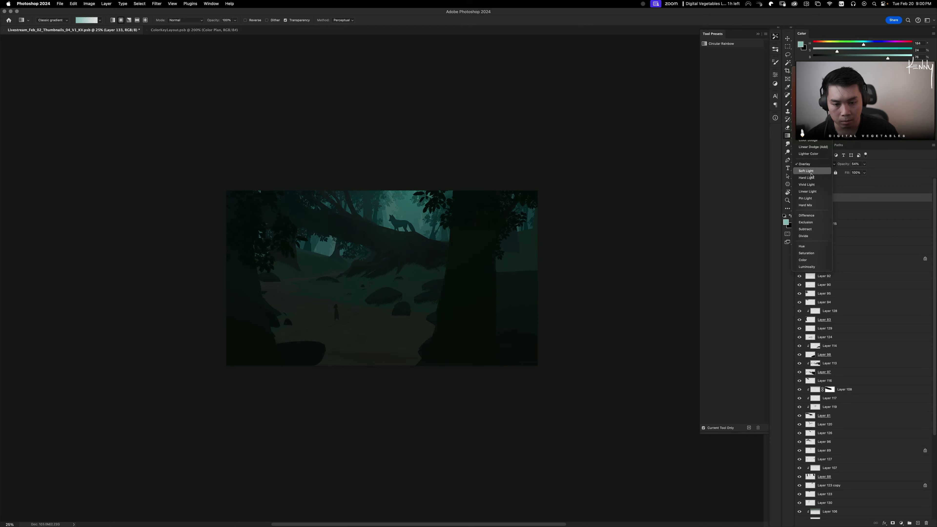
click(808, 170)
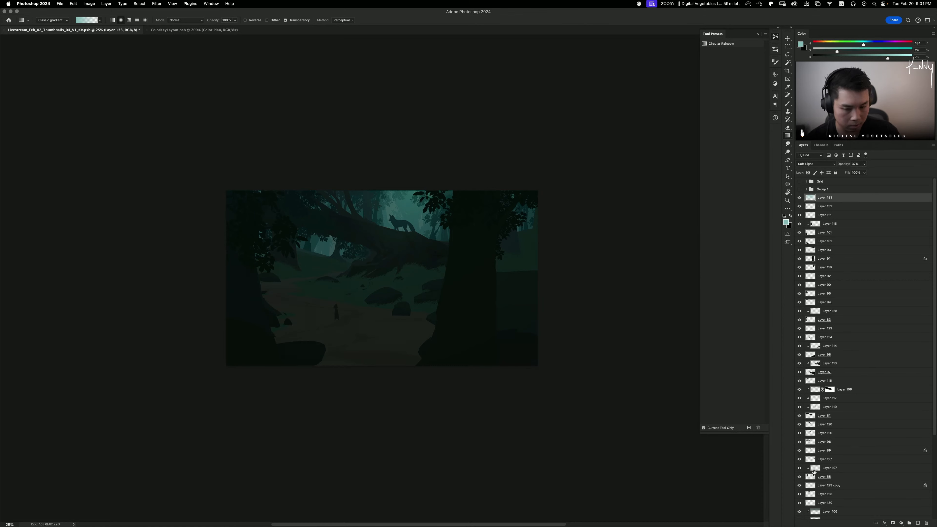
Step: Detach the teal forest reference image into a floating window, move it off the canvas to another display, and return to the painting
scroll(814, 471, down, 10)
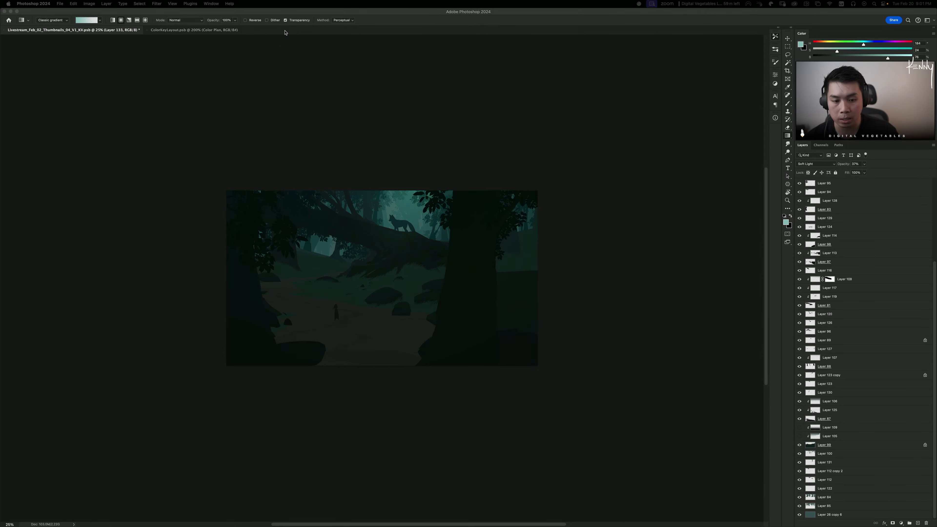
drag(285, 32, 313, 32)
drag(256, 29, 270, 119)
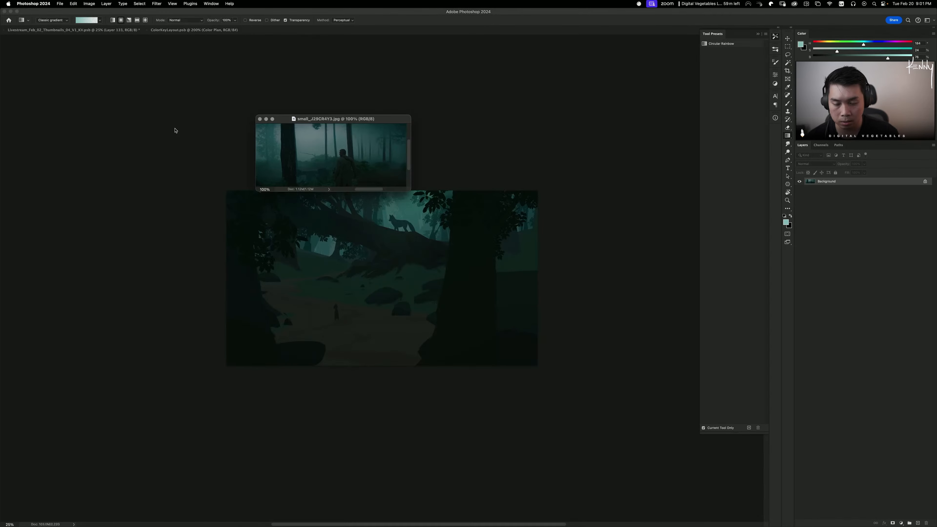
drag(377, 120, 473, 96)
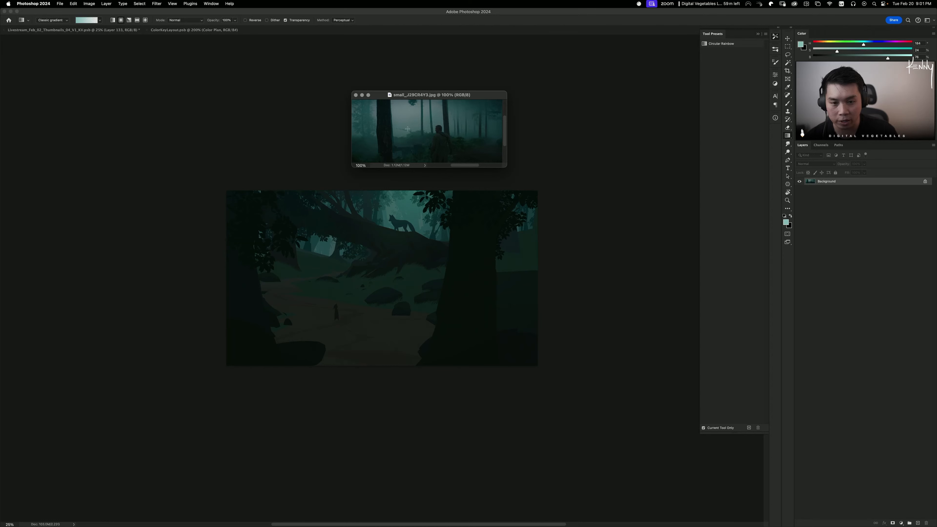
drag(450, 98, 936, 100)
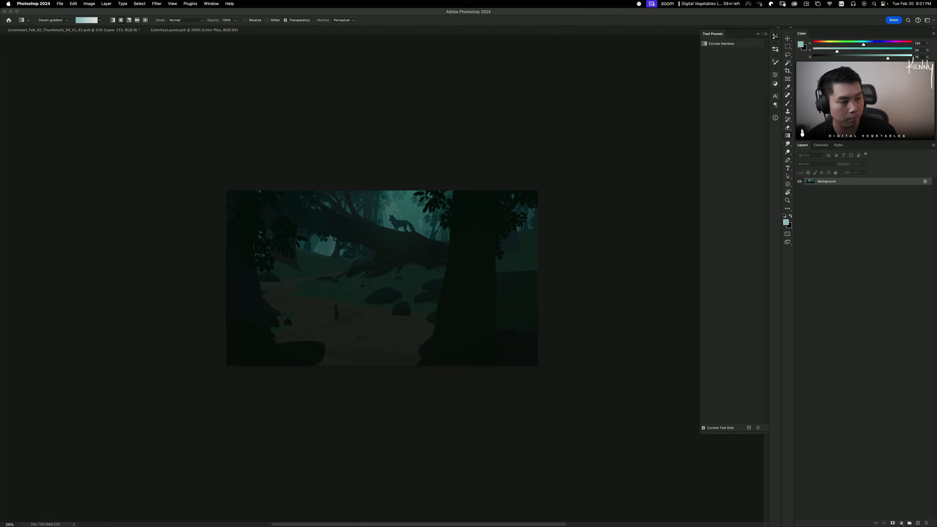
click(460, 151)
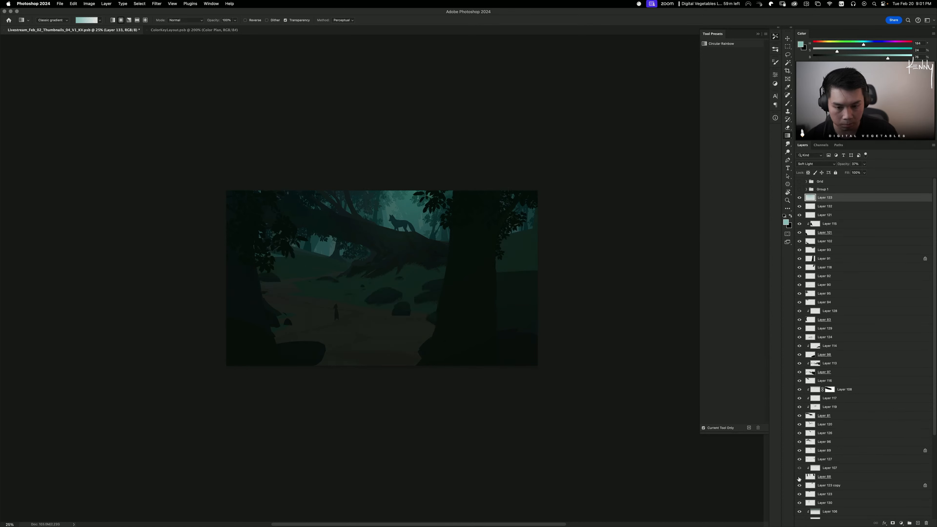
Step: Identify Layer 99 by switching its visibility off and on, and add a new layer beneath it, directly above Layer 100
scroll(801, 473, down, 4)
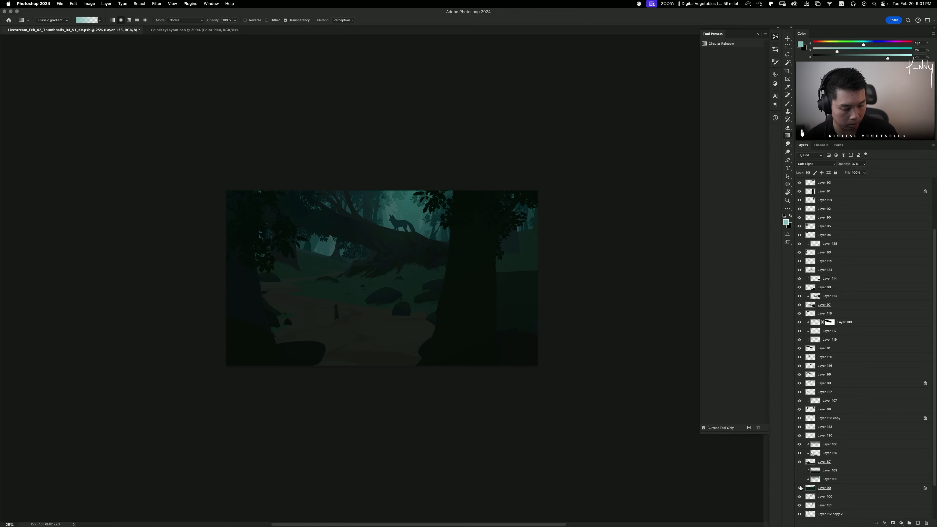
click(800, 488)
click(800, 488)
click(800, 488)
click(800, 488)
click(824, 489)
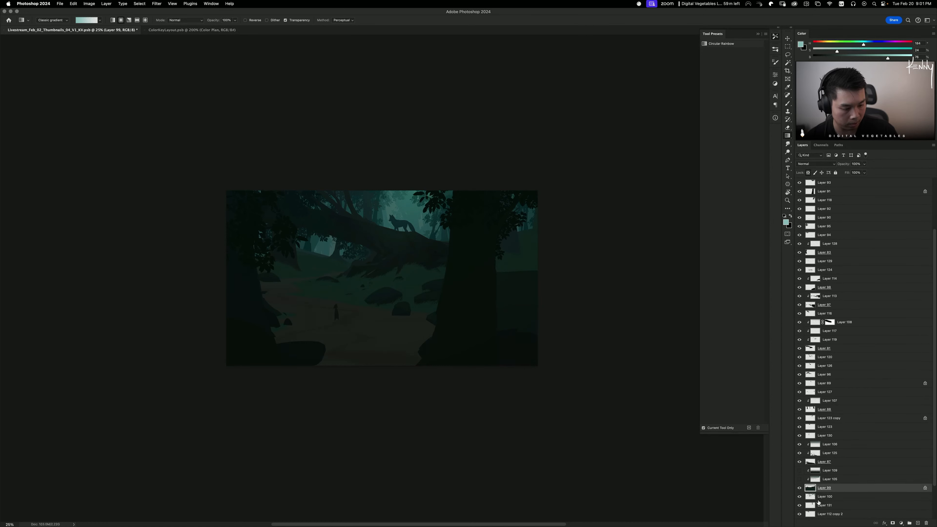
click(820, 497)
key(super+shift+n)
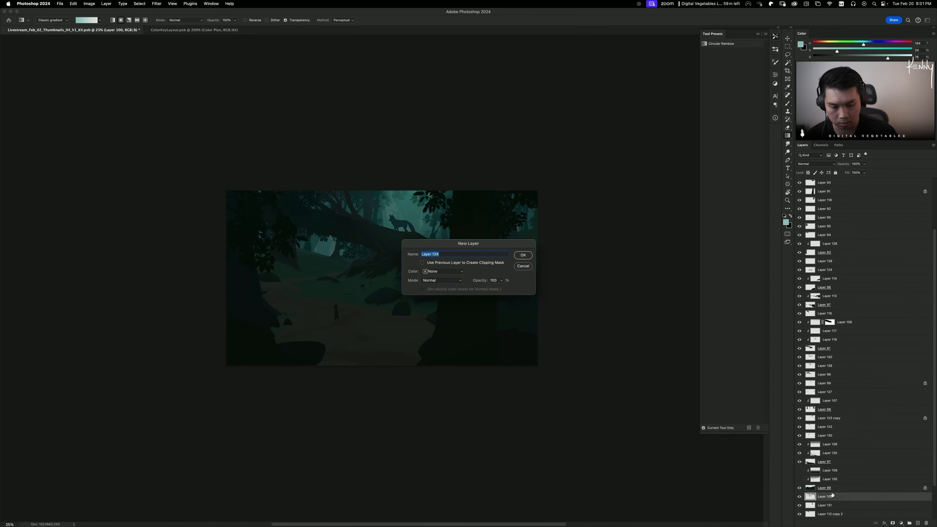
key(Return)
Step: Sample a background teal and test upward gradients on the new layer below Layer 99, keeping one behind the scene's hills
alt+click(415, 222)
alt+click(329, 251)
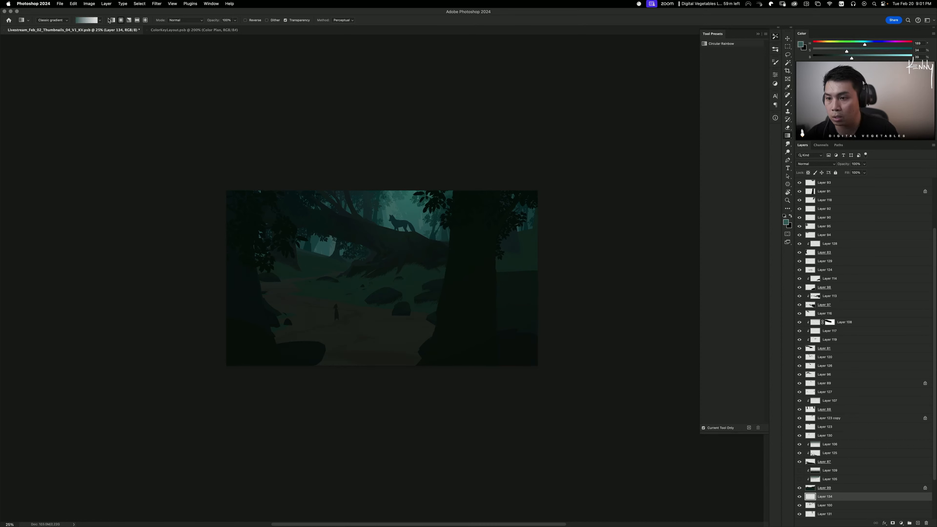
drag(414, 42, 414, 40)
key(super+z)
drag(384, 262, 390, 66)
key(super+z)
mouse_move(387, 299)
mouse_down()
mouse_move(399, 65)
mouse_move(388, 128)
mouse_up()
key(super+z)
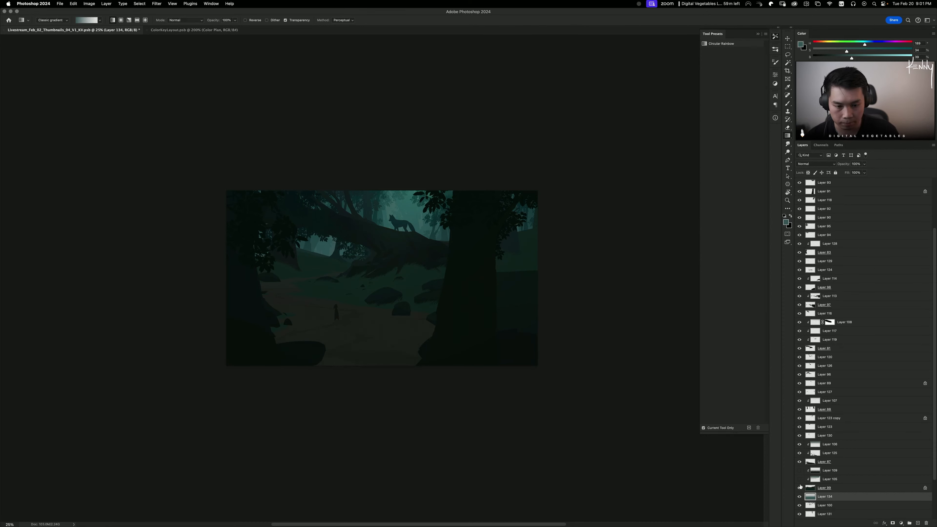
scroll(820, 306, up, 3)
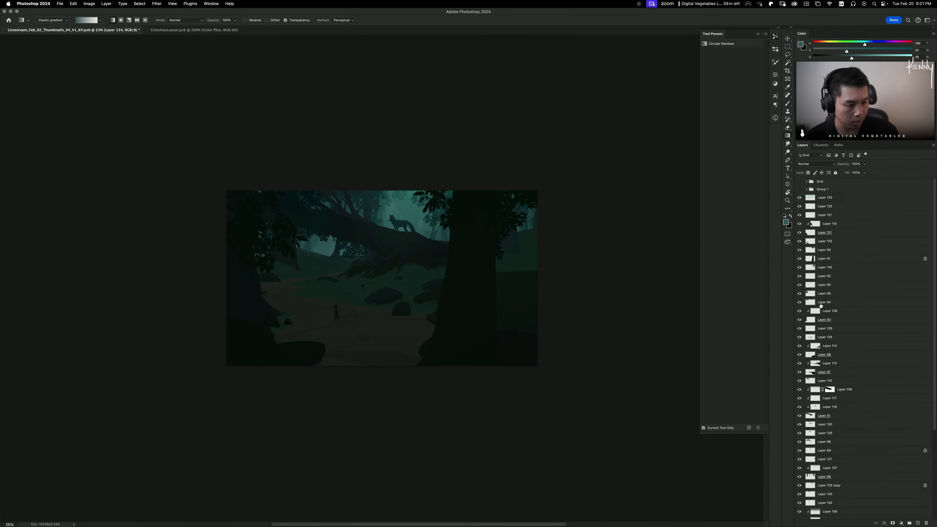
Step: Group the three layers that make up the large tree in the right foreground and name the group Right Tree
click(793, 261)
shift+click(824, 268)
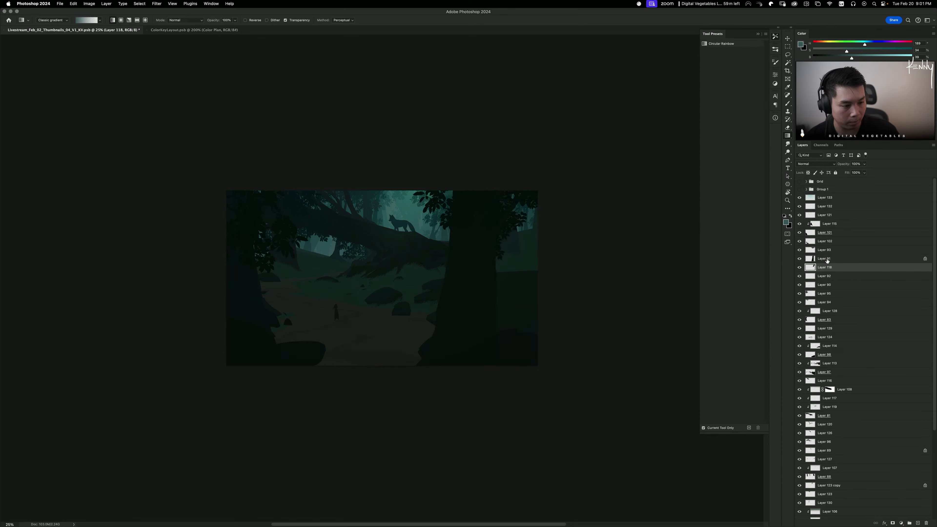
shift+click(819, 254)
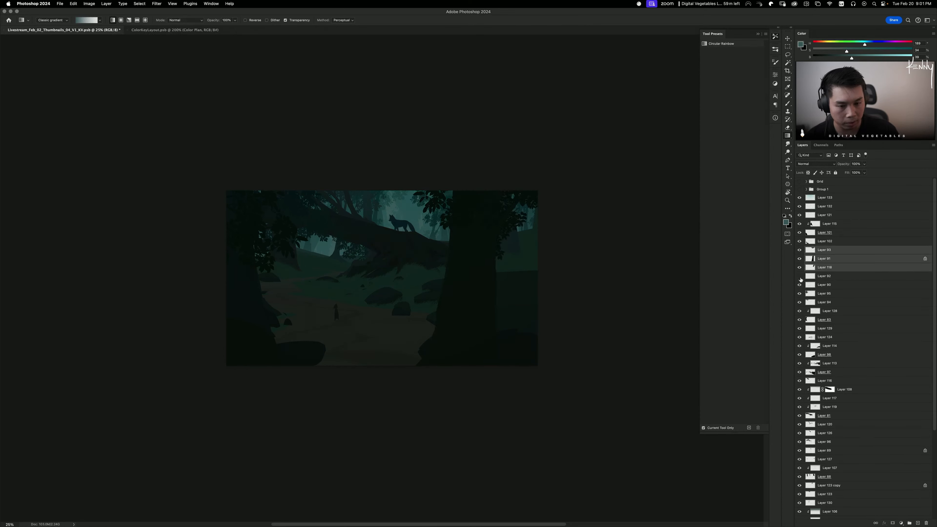
key(super+g)
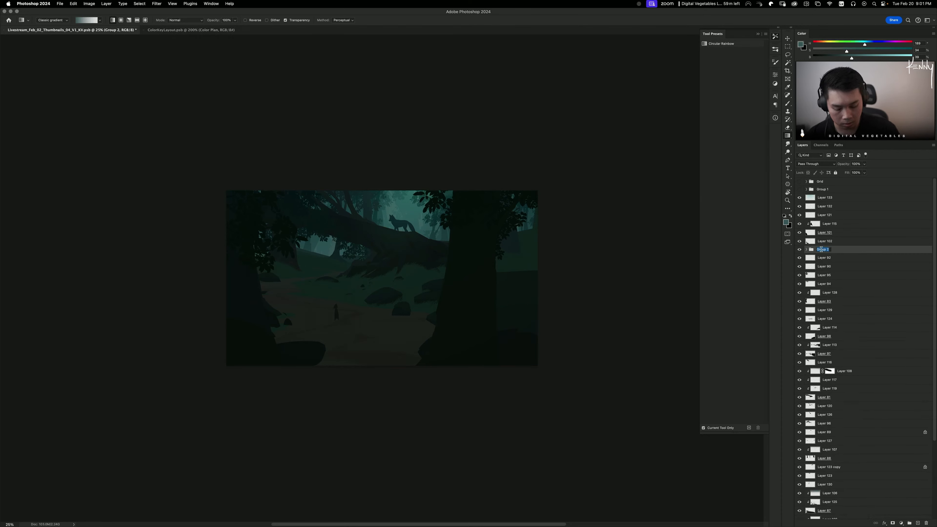
text(Right Tree)
key(Return)
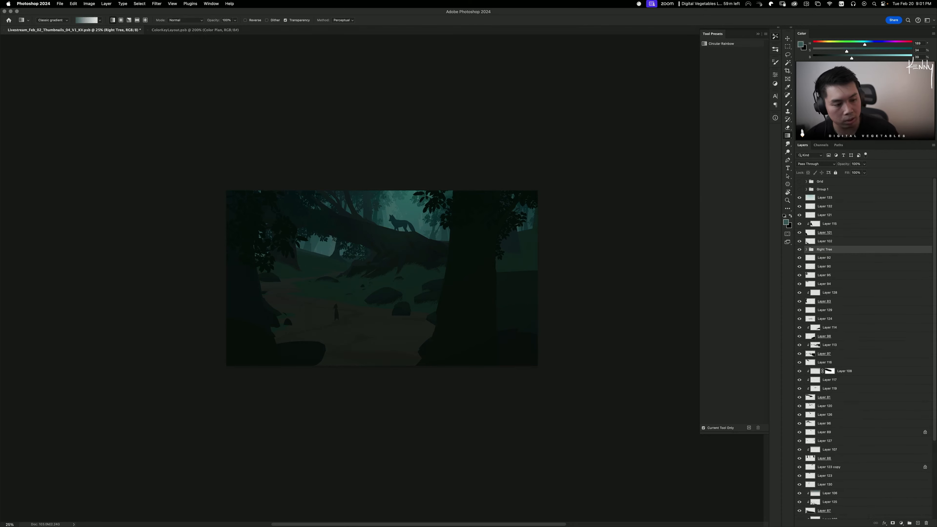
Step: Add a new layer directly below the Right Tree group and stamp a sampled teal cloud behind the trunk using Stamp (Cloud 3)
key(shift+super+n)
key(Return)
key(b)
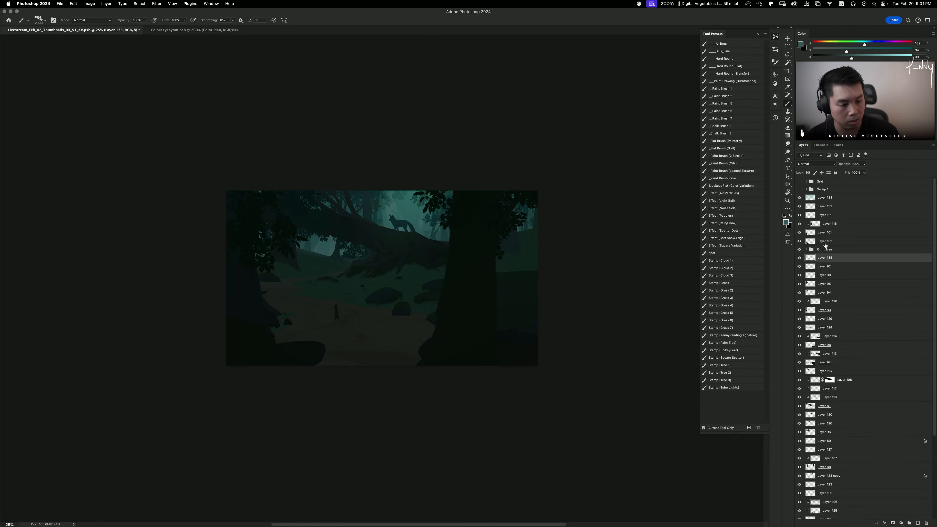
click(727, 275)
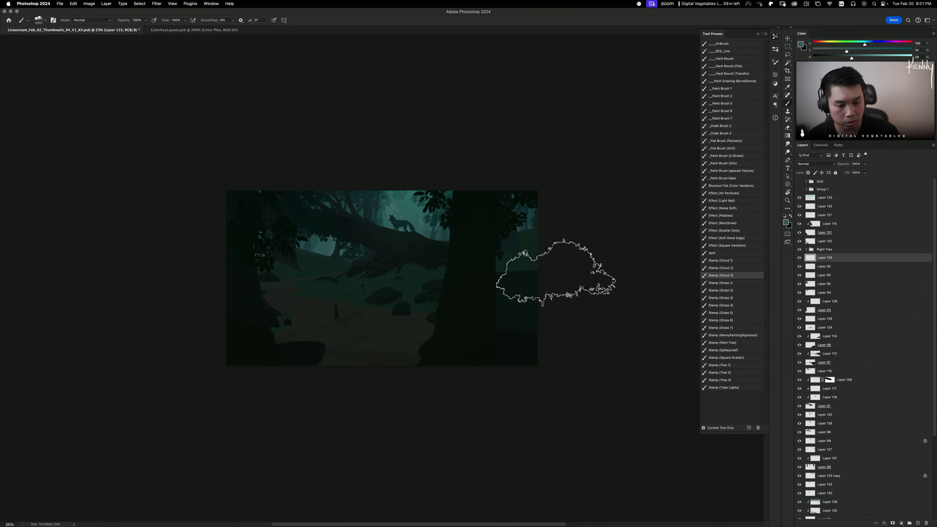
alt+click(442, 240)
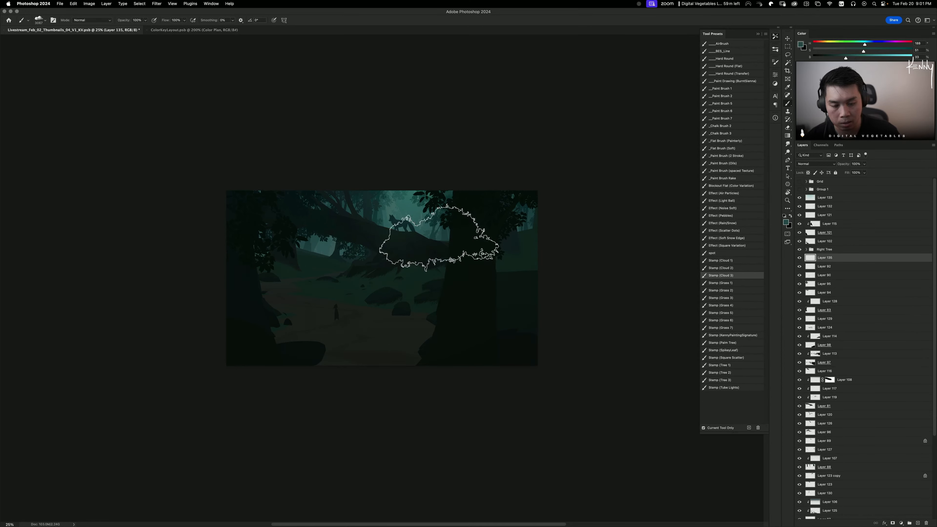
click(440, 240)
Step: Transform the stamped cloud so it stretches behind the right tree and past the painting's right edge
key(super+t)
drag(498, 203, 545, 191)
mouse_move(492, 236)
mouse_down()
mouse_move(585, 254)
mouse_move(550, 247)
mouse_up()
key(Return)
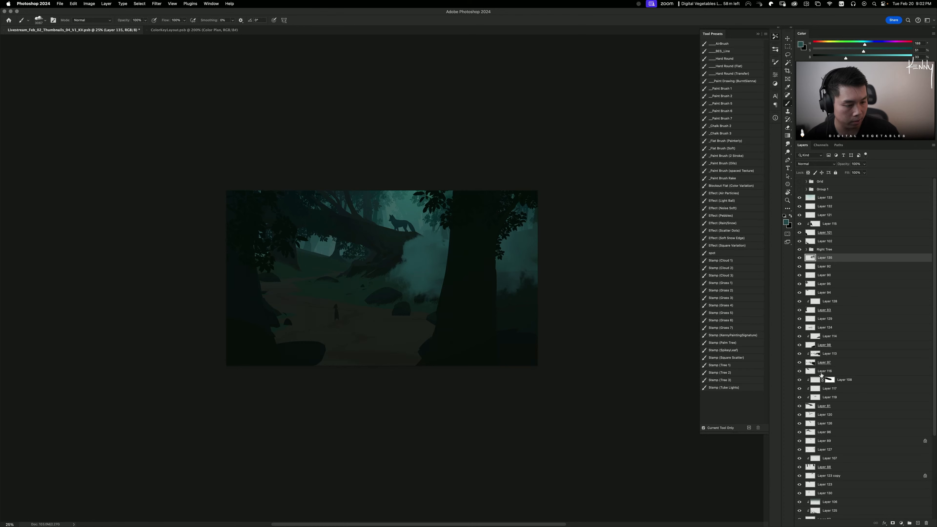
Step: Add a layer mask to the mist layer and fade the cloud's lower and right parts with a large black AirBrush
click(893, 522)
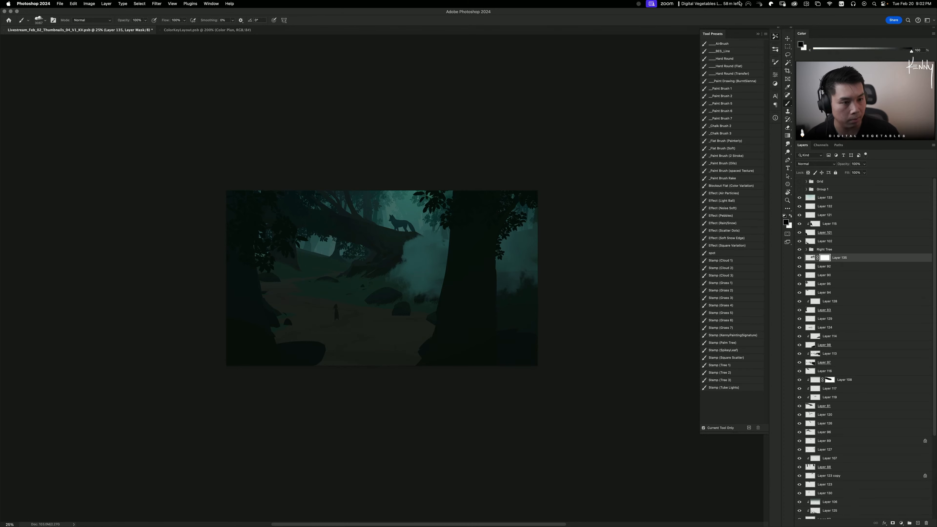
click(722, 43)
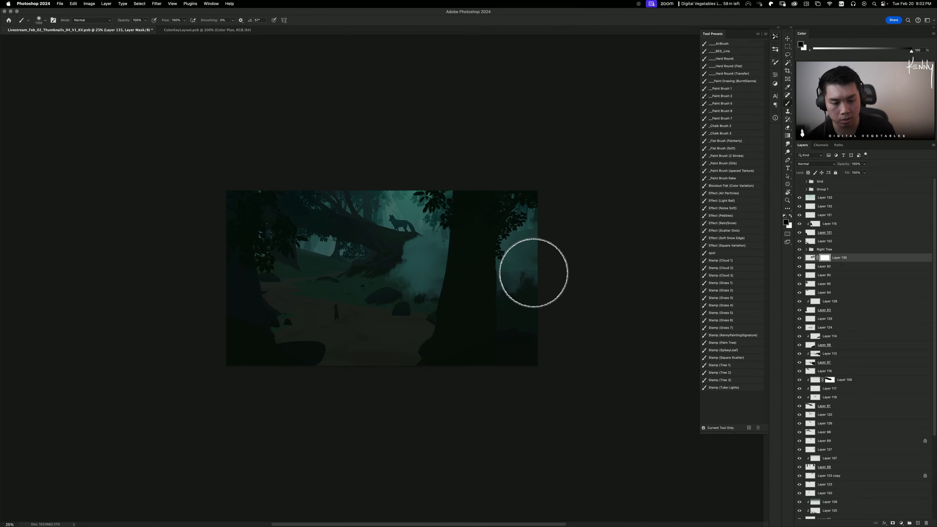
key(bracketright)
key(bracketright)
key(bracketright)
key(bracketright)
key(bracketright)
key(bracketright)
key(bracketright)
drag(524, 274, 516, 285)
mouse_move(435, 294)
mouse_down()
mouse_move(400, 284)
mouse_move(412, 233)
mouse_move(437, 232)
mouse_move(432, 284)
mouse_up()
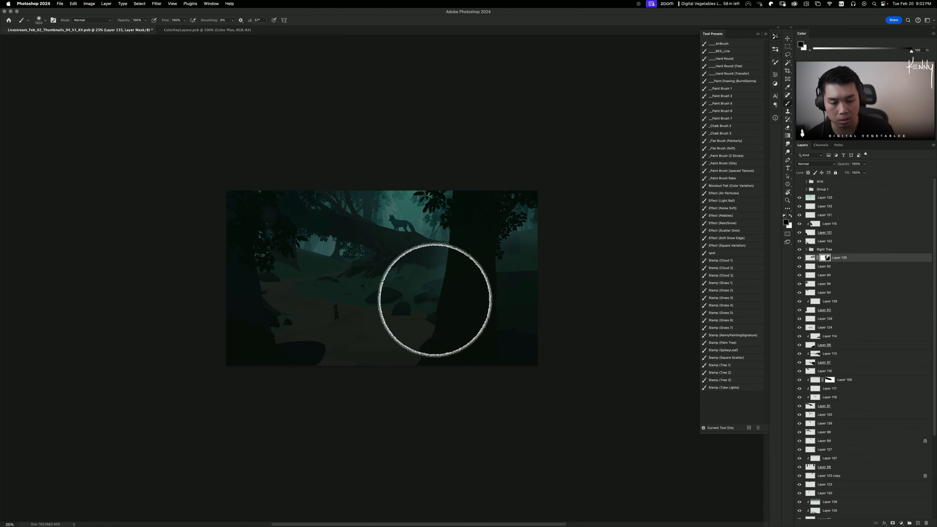
Step: Reveal some mist beside the right trunk by painting white on the layer's mask, undoing an unwanted stroke
key(x)
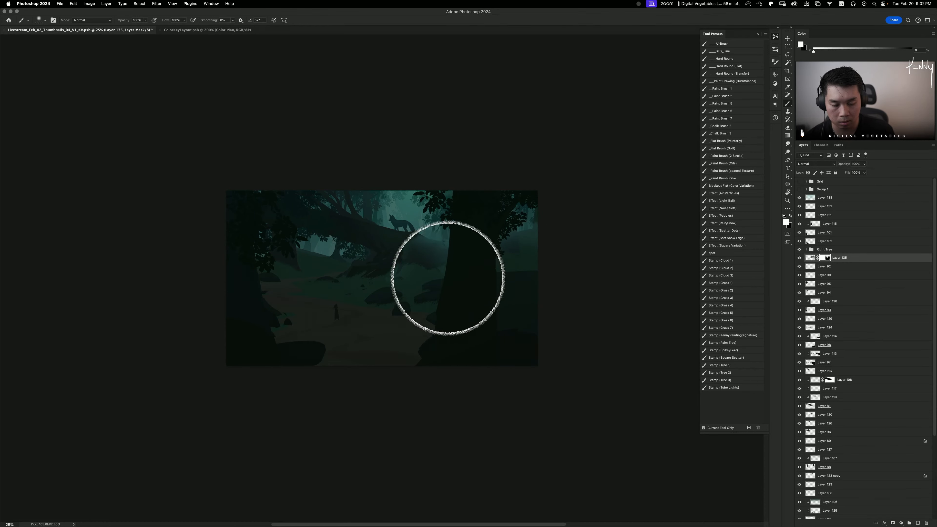
drag(578, 328, 592, 342)
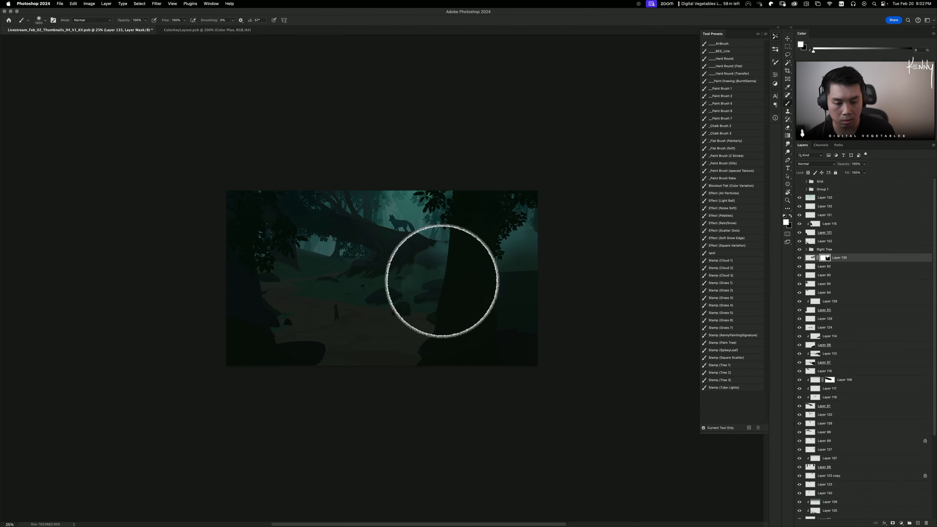
mouse_move(397, 262)
mouse_down()
mouse_move(419, 260)
mouse_move(393, 253)
mouse_up()
key(super+z)
key(x)
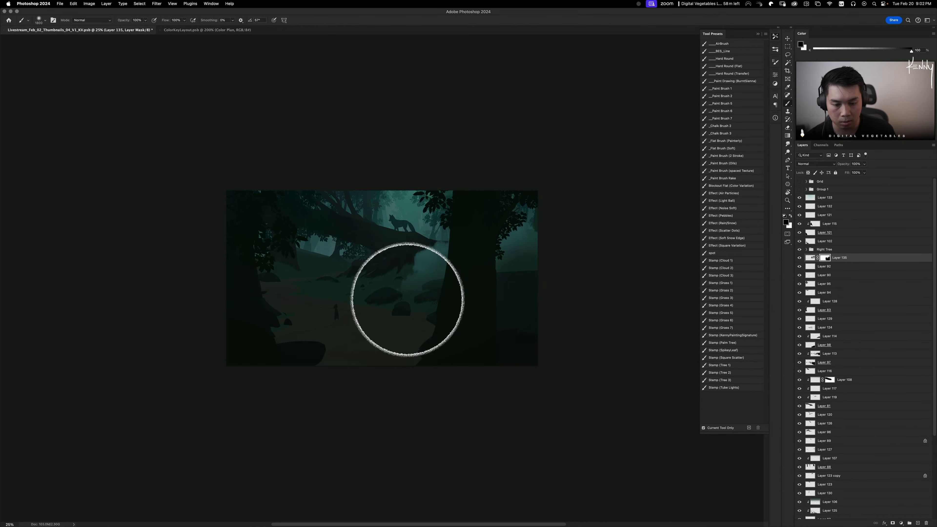
Step: Fade the mist over the rocks and right of the trunk by painting black on the mask with a smaller airbrush
mouse_move(403, 299)
mouse_down()
mouse_move(397, 343)
mouse_move(433, 288)
mouse_move(449, 303)
mouse_move(441, 285)
mouse_move(450, 283)
mouse_move(407, 310)
mouse_move(388, 307)
mouse_up()
key(bracketleft)
key(bracketleft)
key(bracketleft)
key(super+z)
key(super+z)
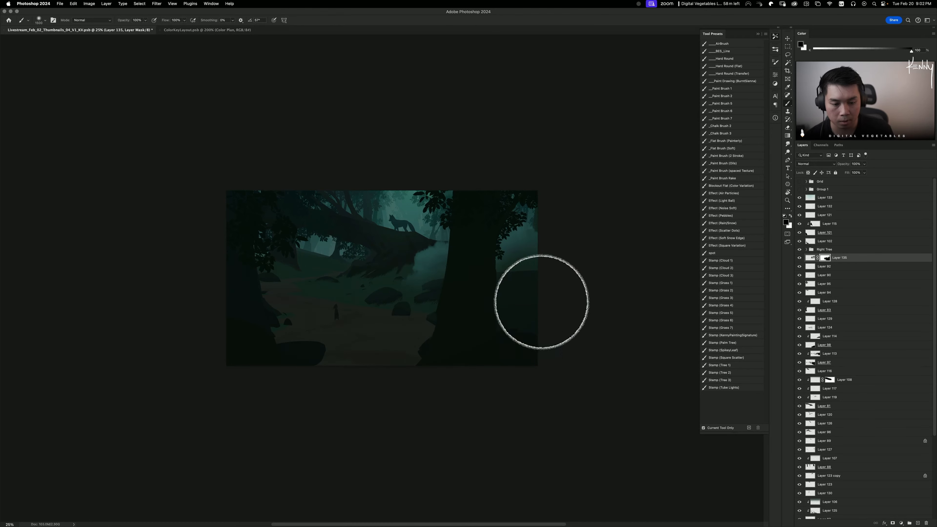
mouse_move(542, 302)
mouse_down()
mouse_move(594, 260)
mouse_move(518, 238)
mouse_move(556, 251)
mouse_up()
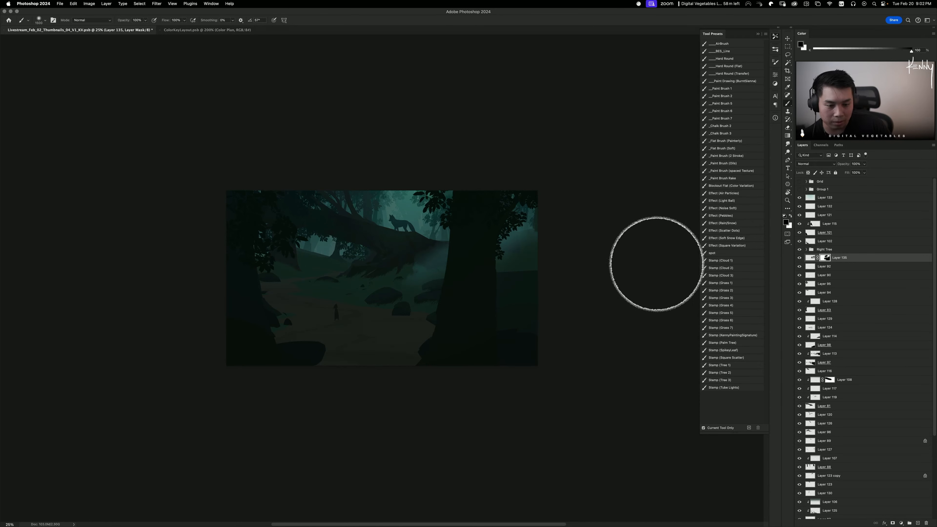
Step: Compare the painting with the masked mist layer hidden and shown
click(799, 258)
click(800, 259)
click(811, 257)
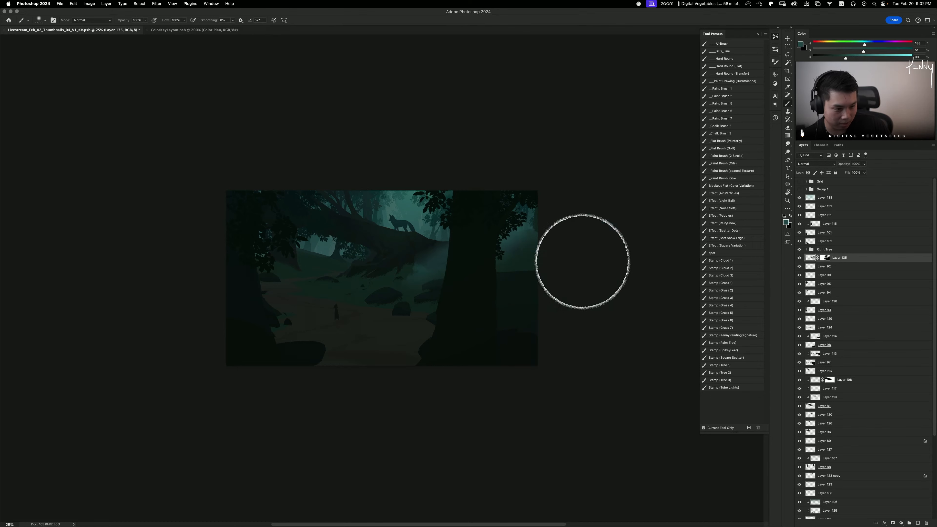
Step: Try white airbrush strokes on the mist mask right of the trunk and undo the excess ones
click(824, 258)
mouse_move(535, 249)
mouse_down()
mouse_move(533, 265)
mouse_move(529, 256)
mouse_up()
key(x)
key(super+z)
drag(579, 237, 542, 283)
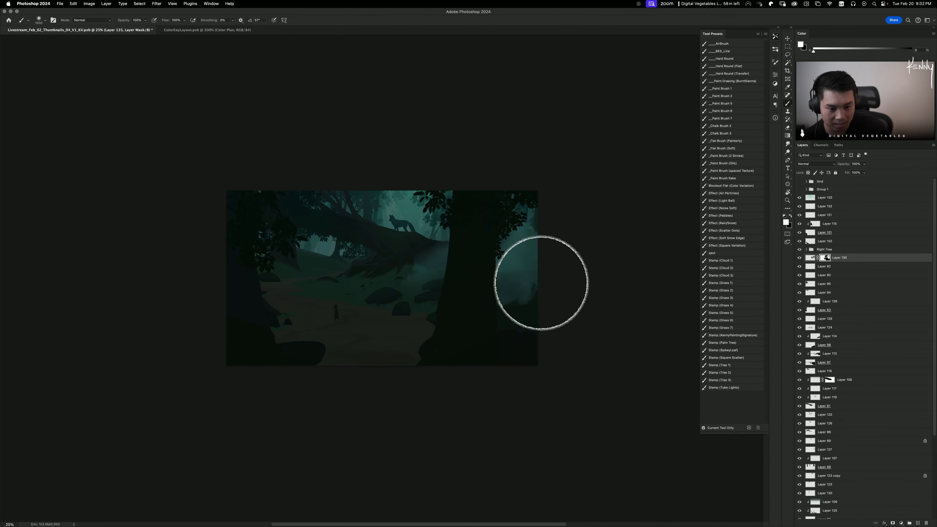
key(super+z)
key(super+z)
key(super+z)
key(super+z)
key(super+z)
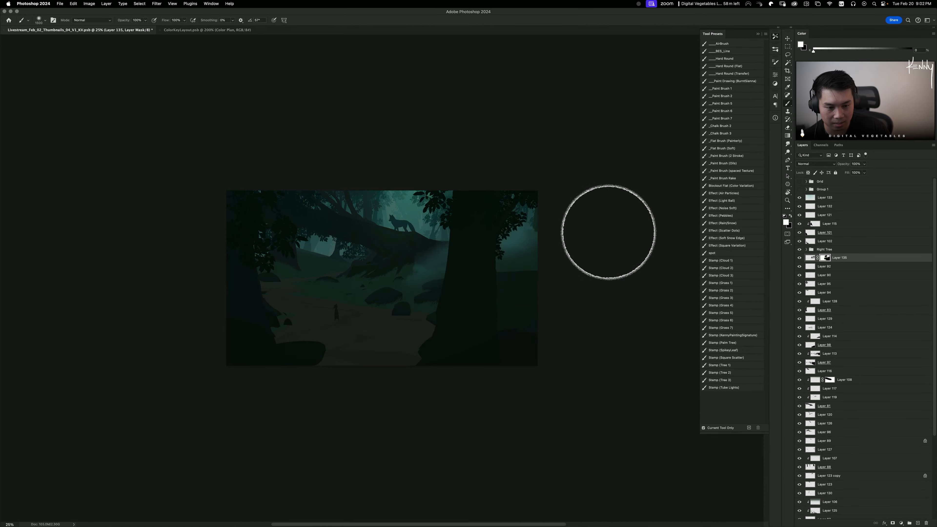
key(super+z)
Step: Try revealing more mist around the right tree with a larger airbrush on the mask, and undo the strokes
key(bracketright)
key(bracketright)
key(bracketright)
mouse_move(542, 217)
mouse_down()
mouse_move(512, 222)
mouse_move(544, 224)
mouse_move(514, 215)
mouse_move(528, 199)
mouse_move(513, 269)
mouse_up()
key(super+z)
key(super+z)
key(super+z)
key(super+z)
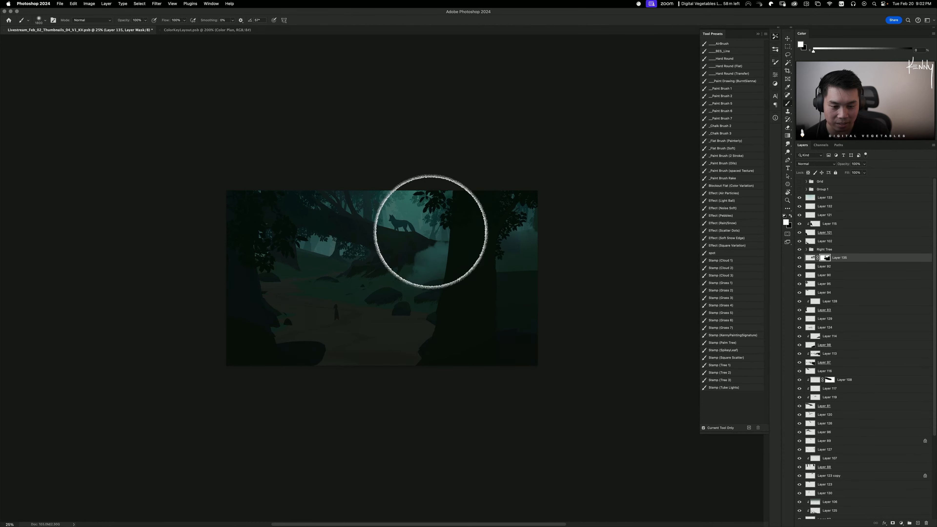
key(super+z)
mouse_move(421, 229)
mouse_down()
mouse_move(445, 224)
mouse_move(460, 197)
mouse_up()
key(super+z)
Step: Touch up the mist mask around the right tree with a smaller airbrush, undoing strokes that do not suit the scene
key(bracketleft)
key(bracketleft)
key(bracketleft)
key(bracketleft)
key(bracketleft)
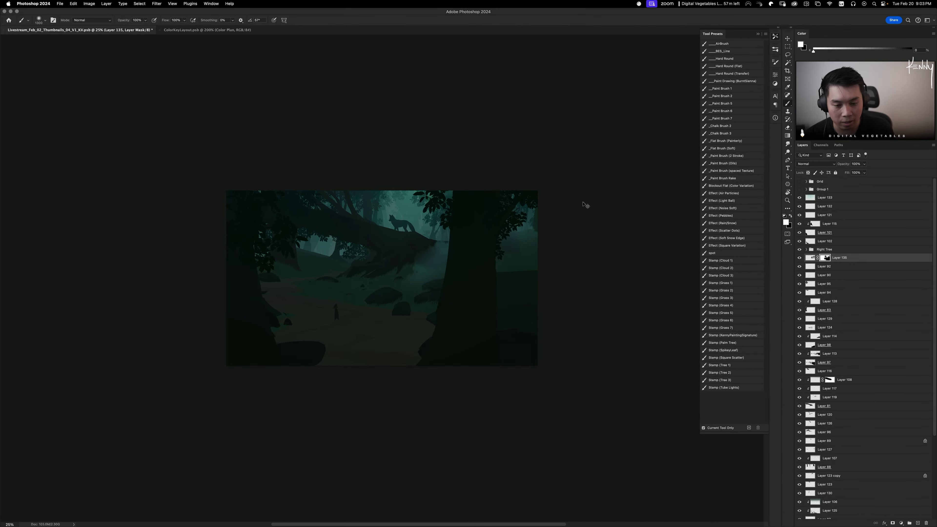
mouse_move(586, 202)
mouse_down()
mouse_move(586, 211)
mouse_move(589, 196)
mouse_up()
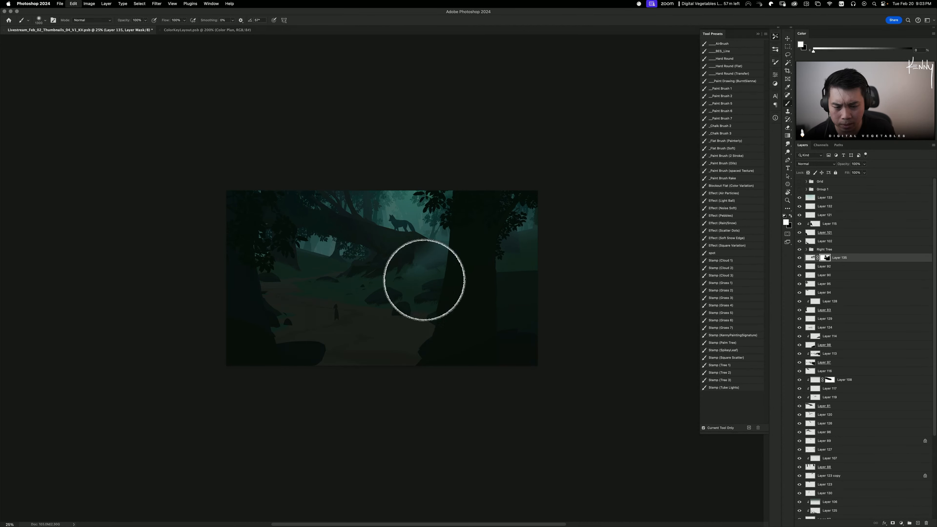
key(x)
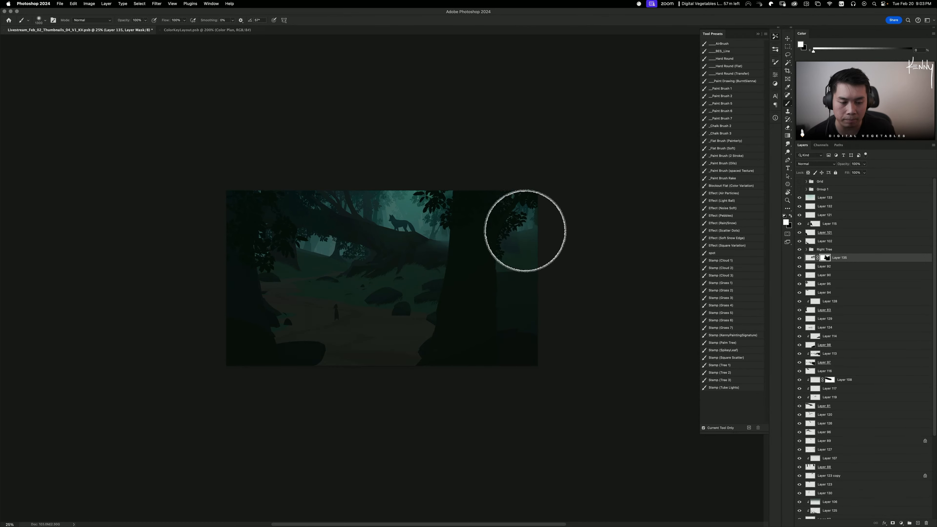
key(x)
key(super+z)
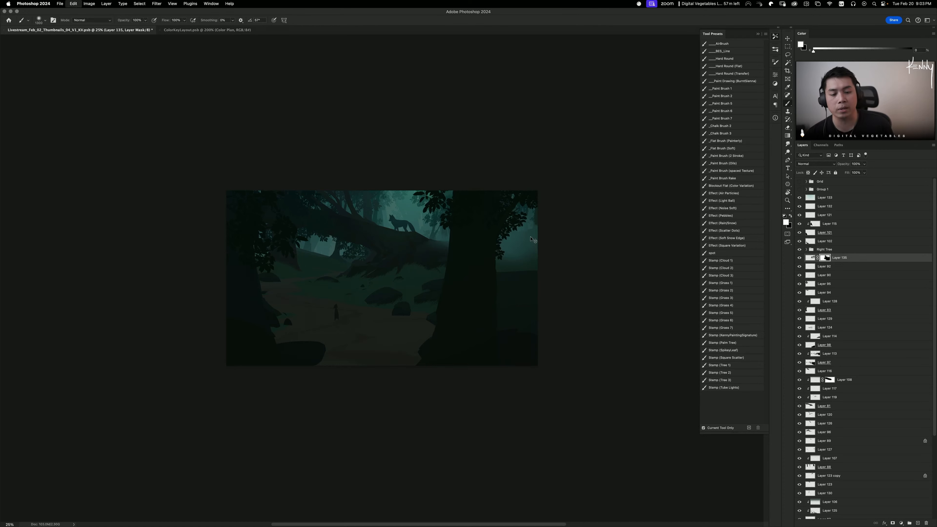
drag(533, 220, 572, 220)
key(super+z)
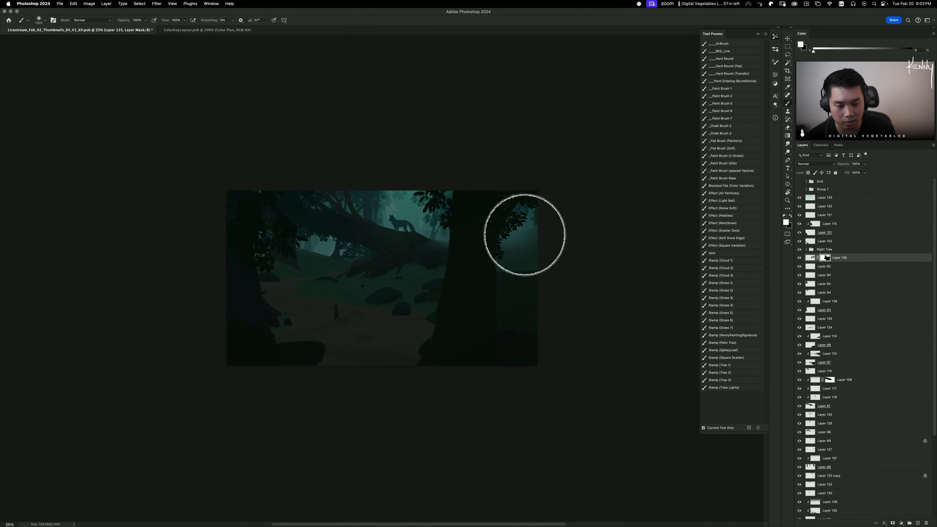
key(x)
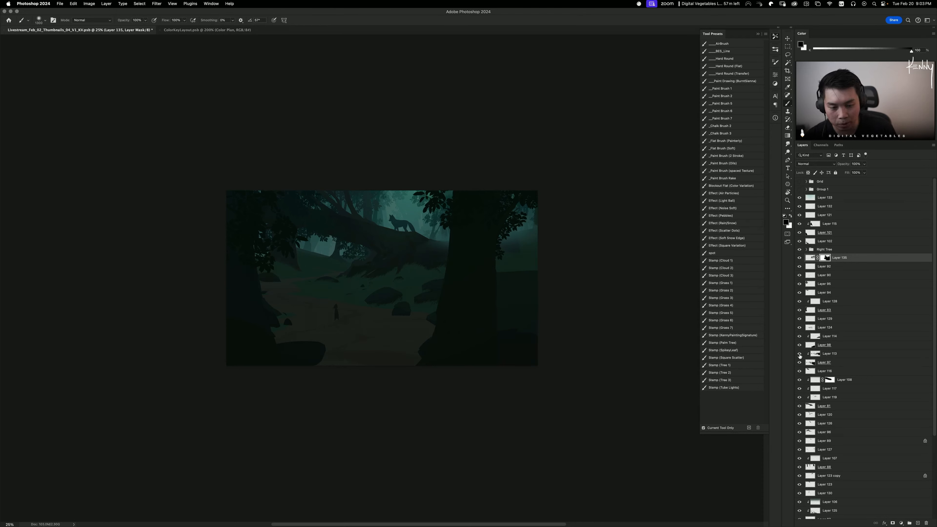
Step: Examine which layers hold the ground, the fallen tree and the background trees by switching their visibility off and on
click(802, 364)
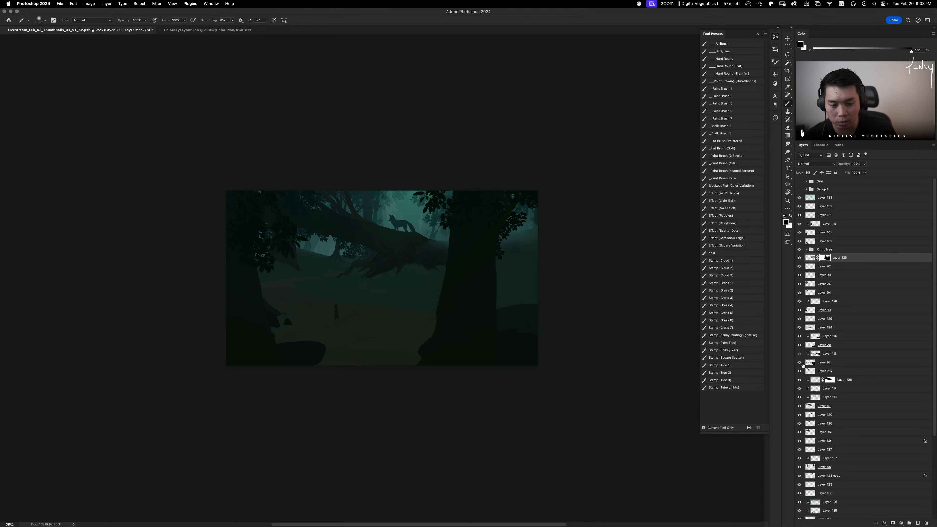
click(802, 365)
click(799, 406)
click(799, 406)
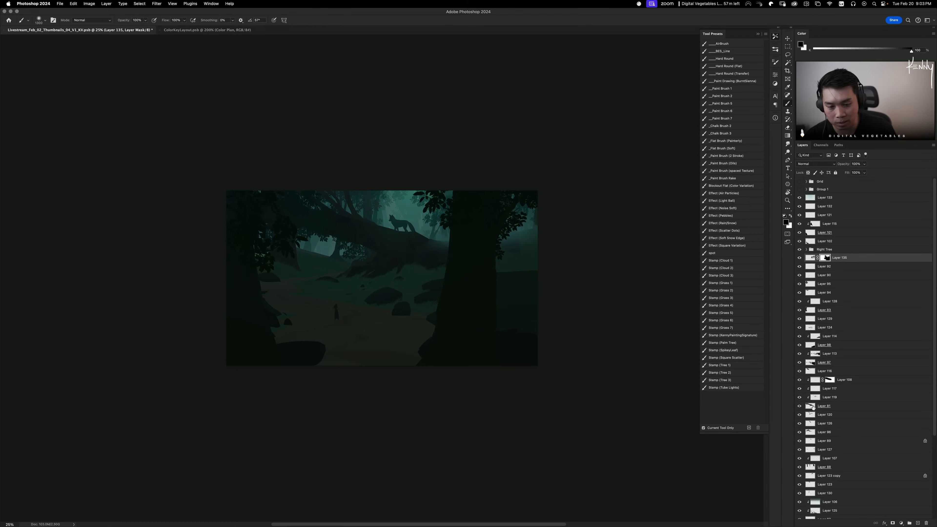
click(818, 406)
click(800, 432)
click(800, 432)
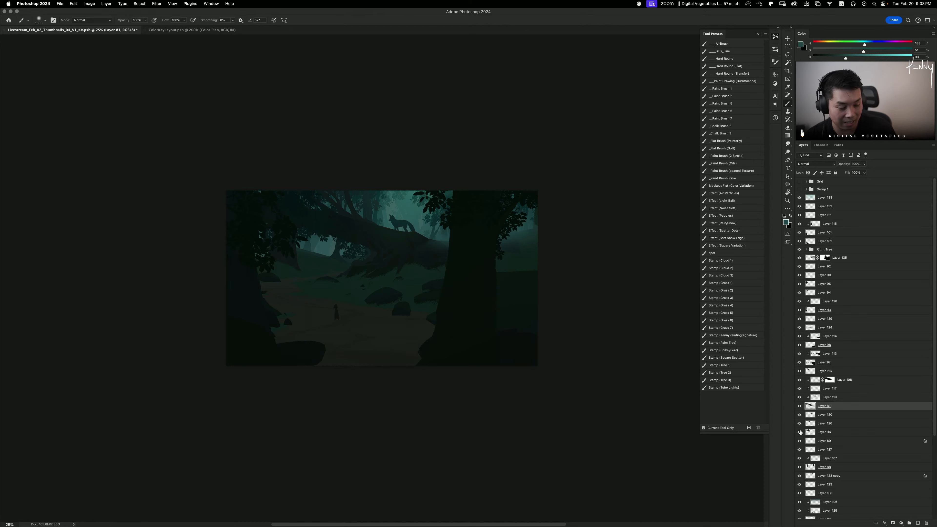
click(800, 432)
click(800, 431)
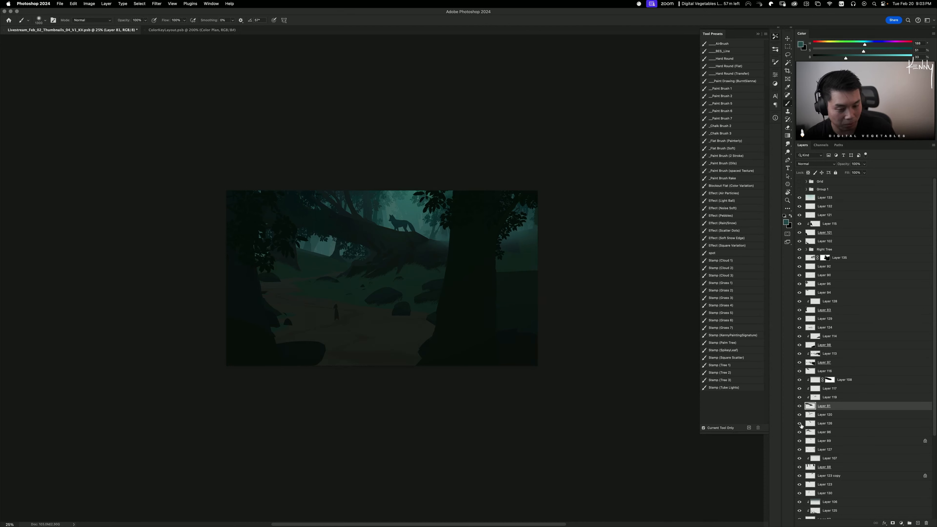
click(799, 423)
click(800, 423)
scroll(804, 426, down, 2)
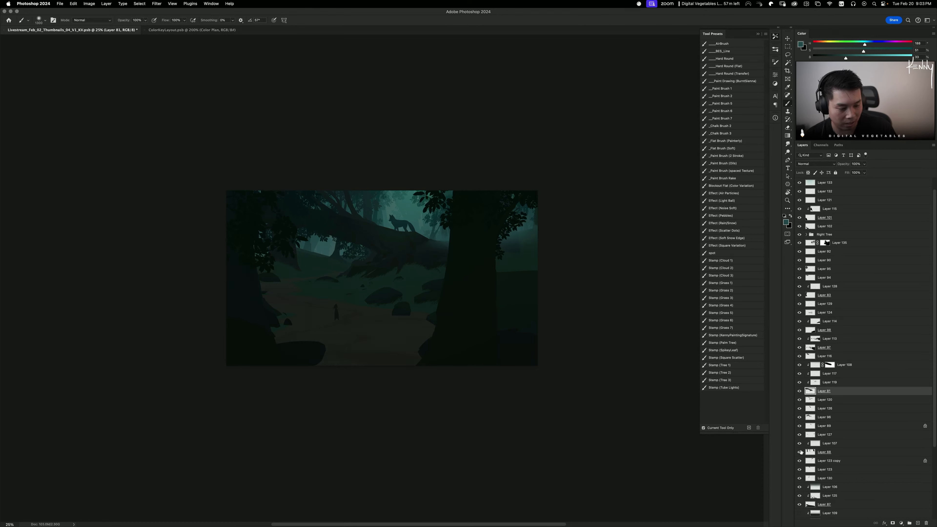
click(800, 452)
click(799, 452)
Step: Add a new empty layer directly above Layer 107, the layer clipped to the background trees
click(847, 437)
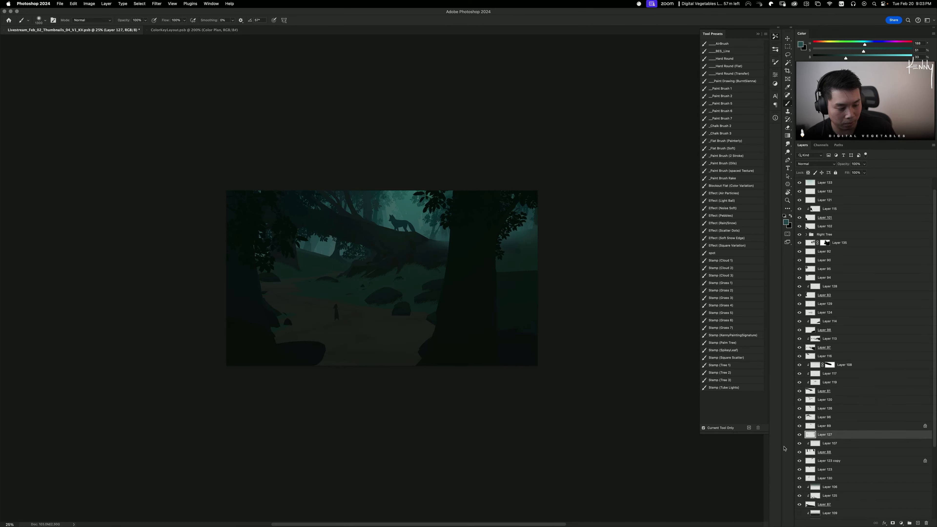
click(800, 452)
click(800, 452)
double_click(834, 444)
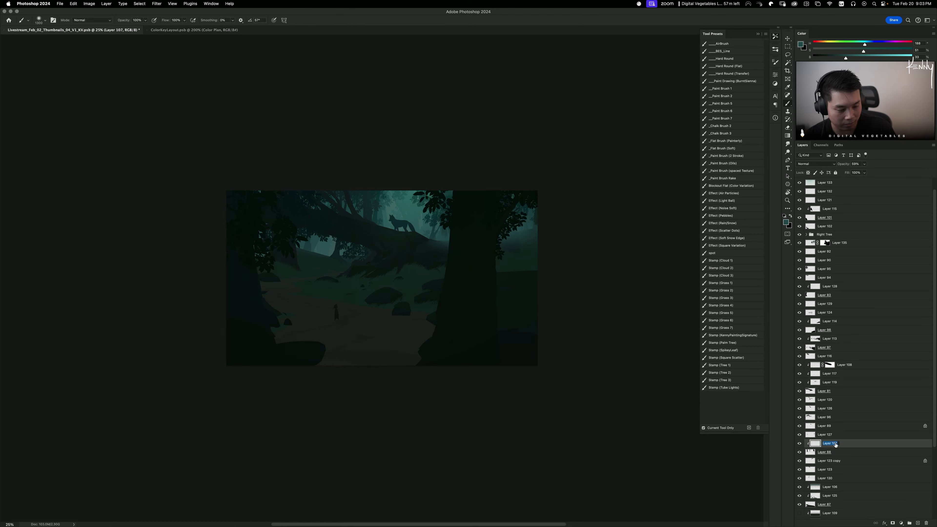
key(ctrl+shift+n)
key(Return)
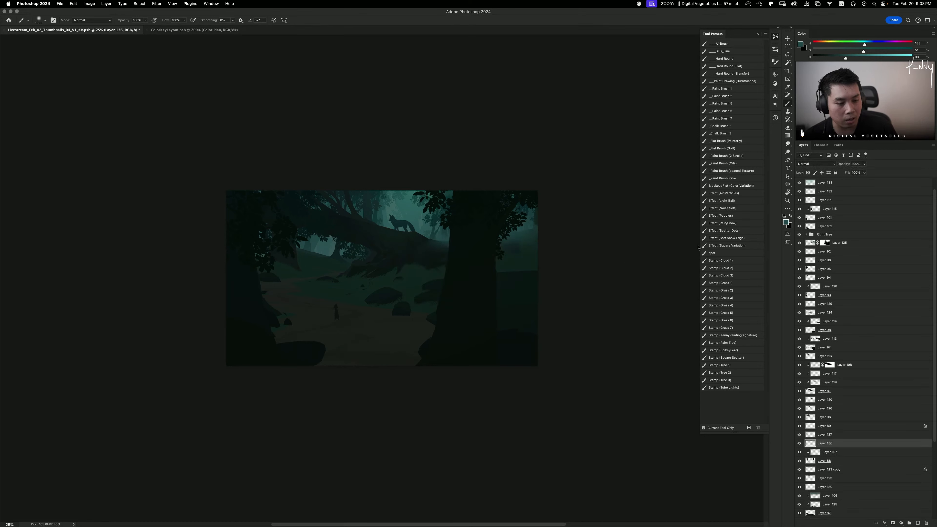
Step: Stamp a Cloud 3 shape in sampled teal behind the fallen trunk and scale it down to about 82%
click(728, 261)
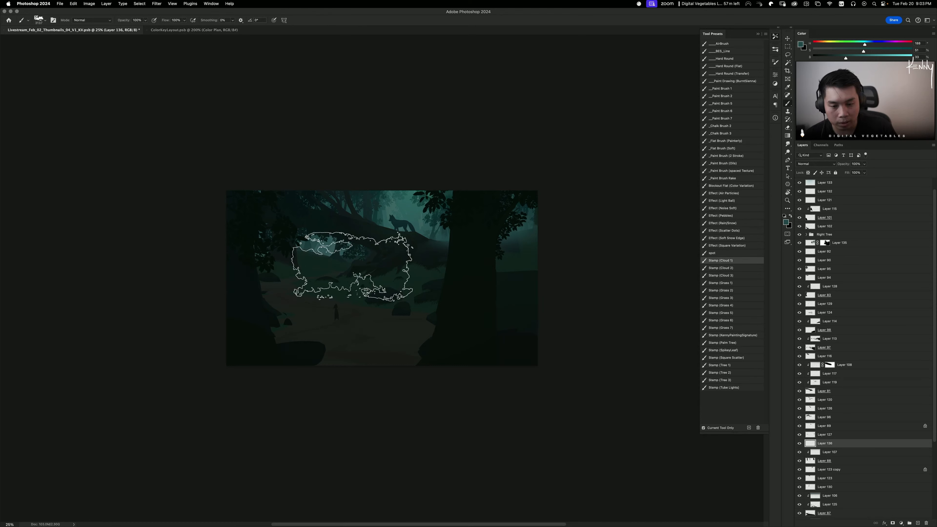
click(729, 275)
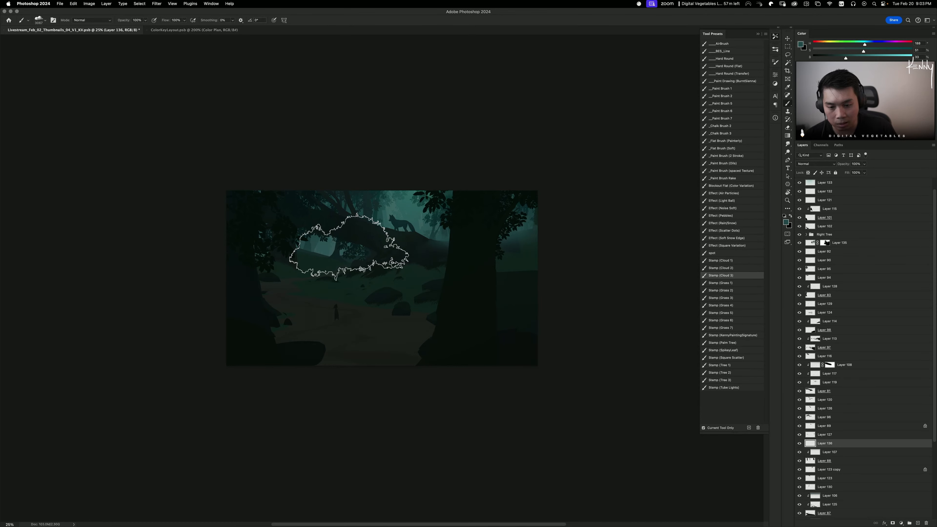
alt+click(315, 241)
click(361, 243)
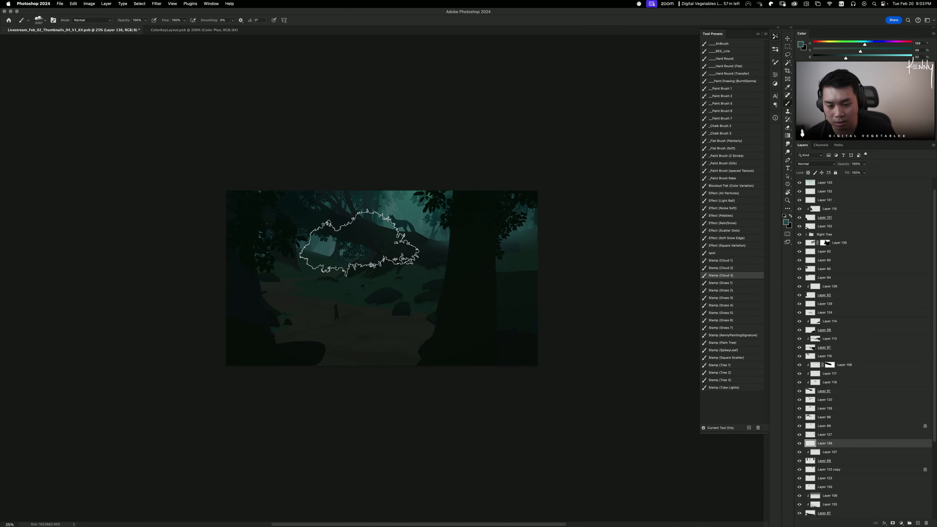
key(ctrl+t)
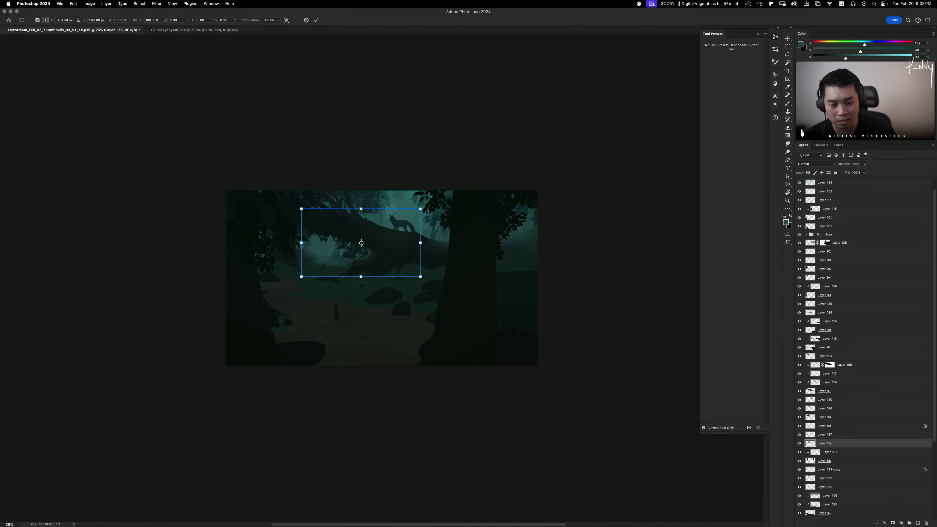
drag(426, 213, 391, 233)
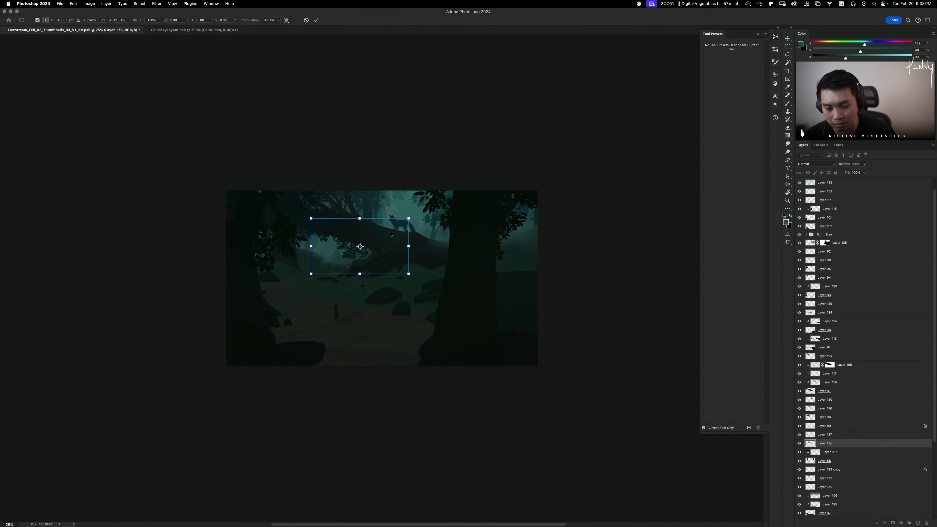
key(Return)
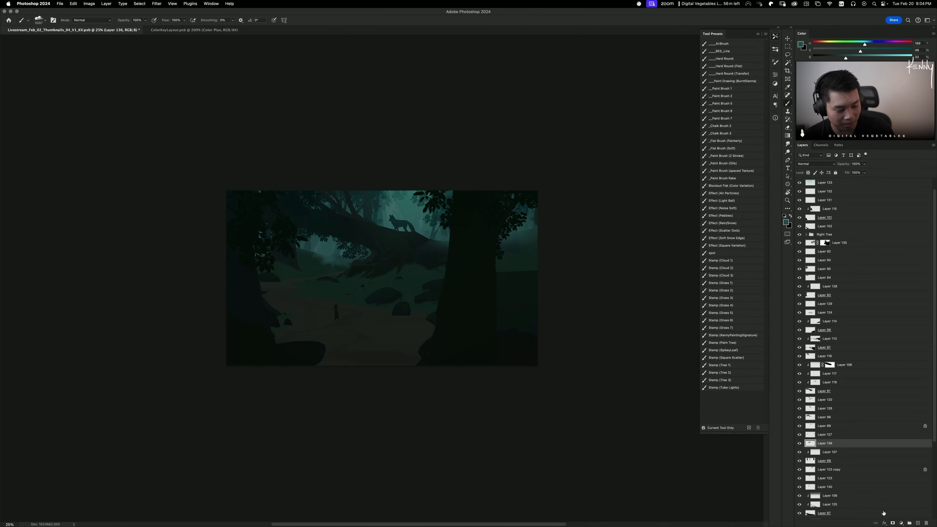
Step: Add a layer mask to the new cloud and fade parts of it with a larger black airbrush, undoing unwanted strokes
click(892, 522)
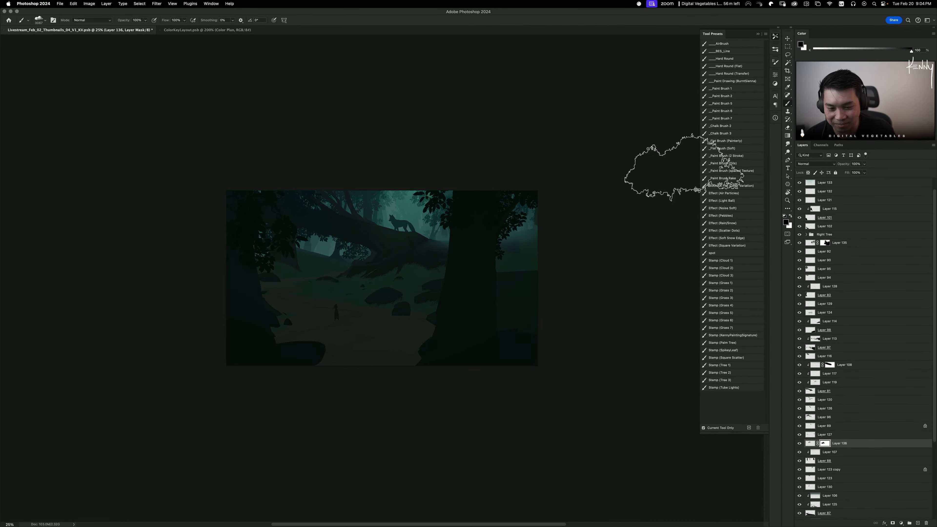
click(741, 44)
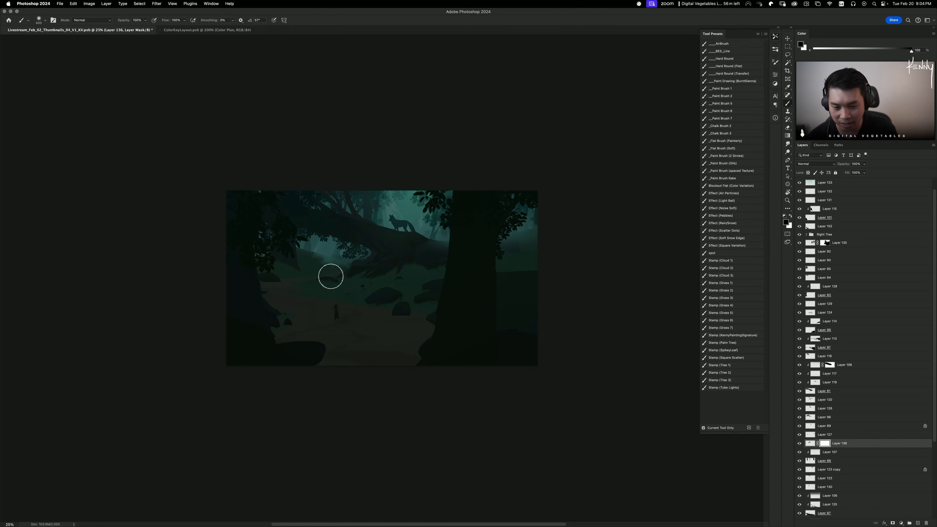
key(])
click(337, 275)
key(super+z)
click(336, 282)
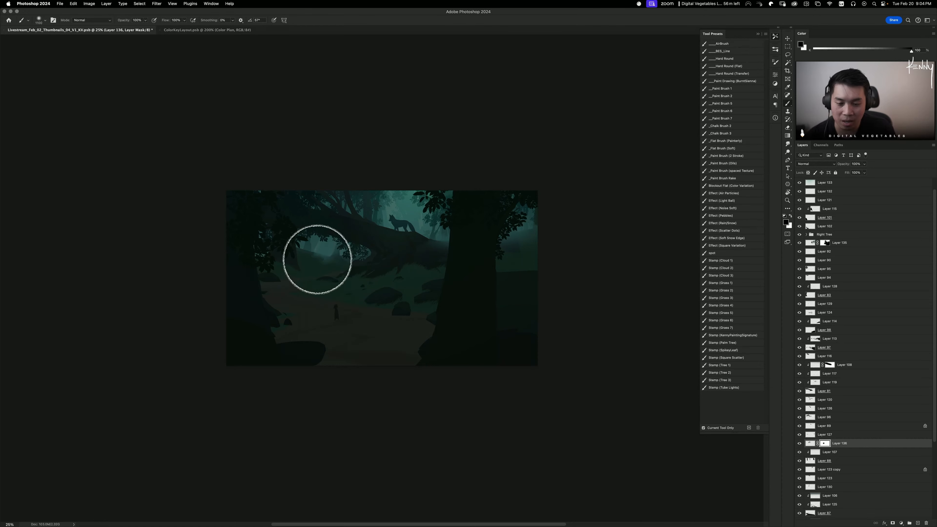
key(super+z)
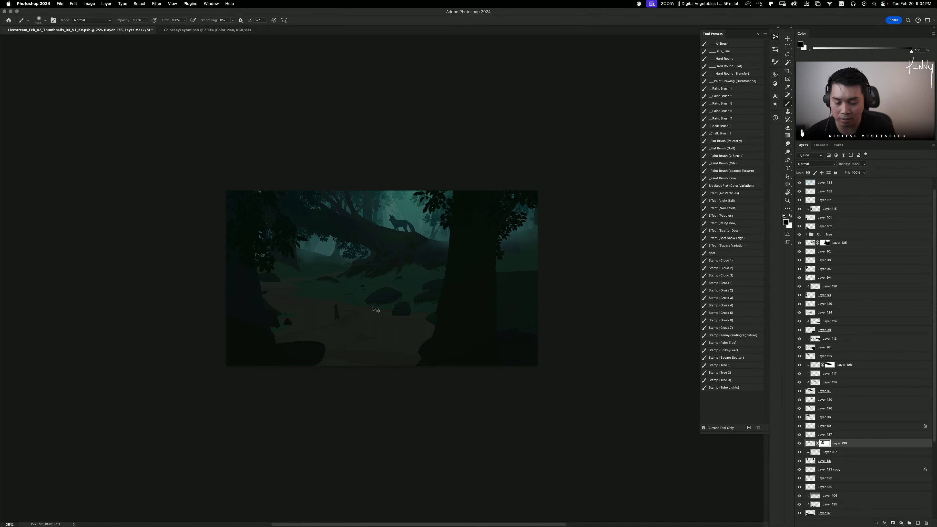
Step: Reposition and resize the masked cloud mist behind the fallen trunk
key(super+t)
drag(391, 237, 419, 238)
drag(420, 202, 423, 206)
key(Return)
key(b)
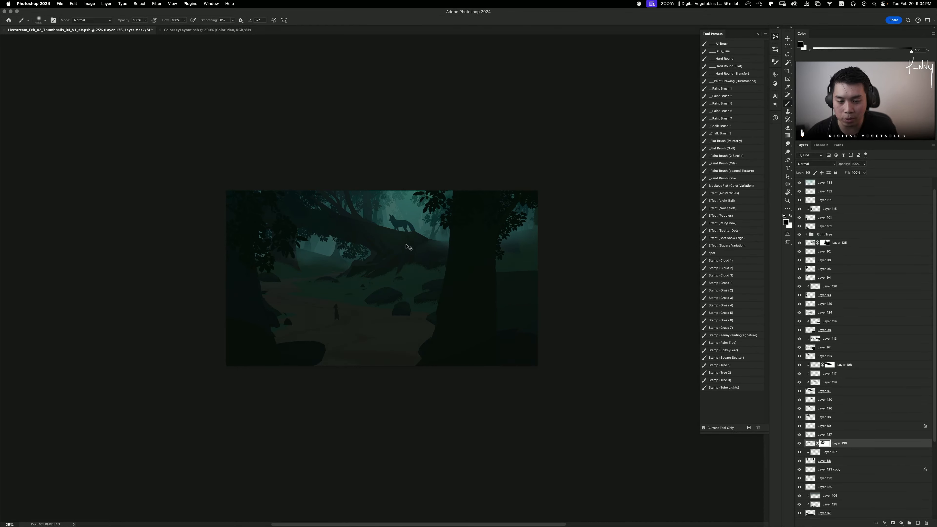
key(super+t)
drag(409, 241, 387, 252)
key(Return)
key(b)
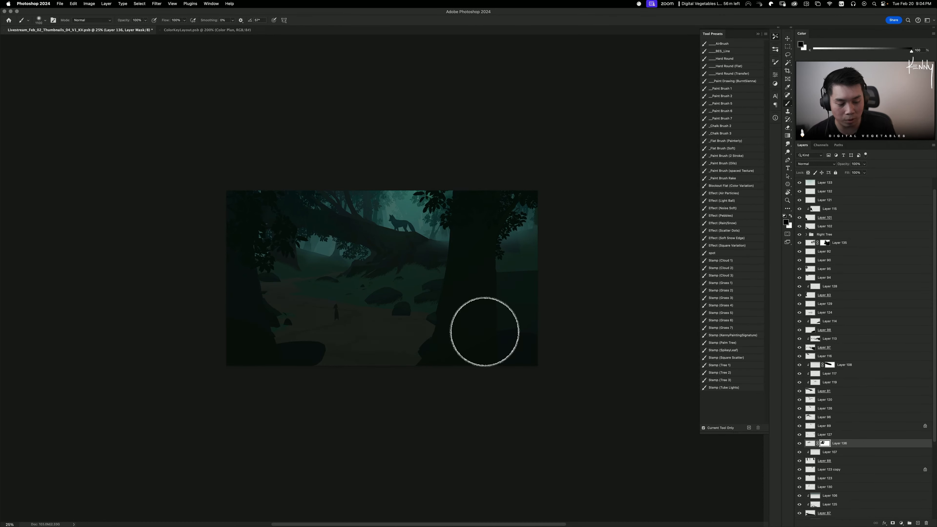
Step: Examine the two masked mist layers, toggling Layer 135's visibility and briefly loading the background tree shapes as a selection
click(810, 443)
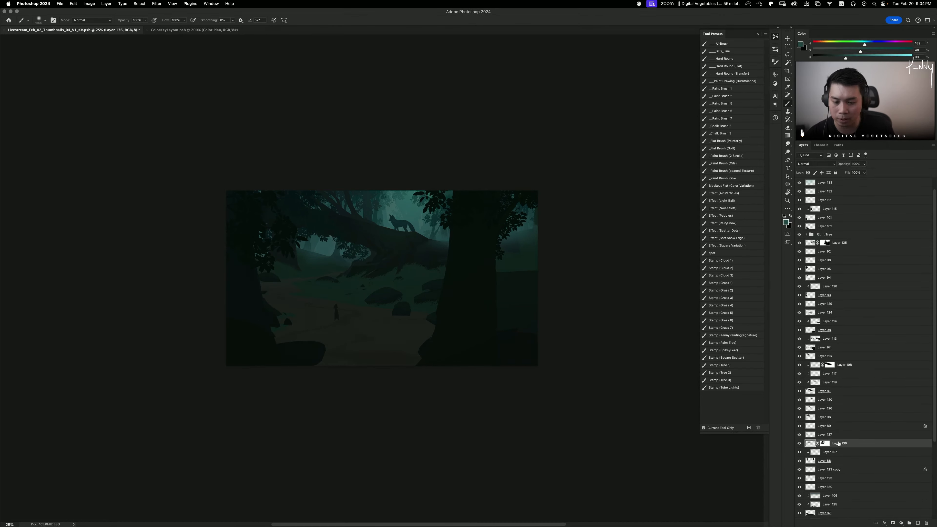
click(825, 444)
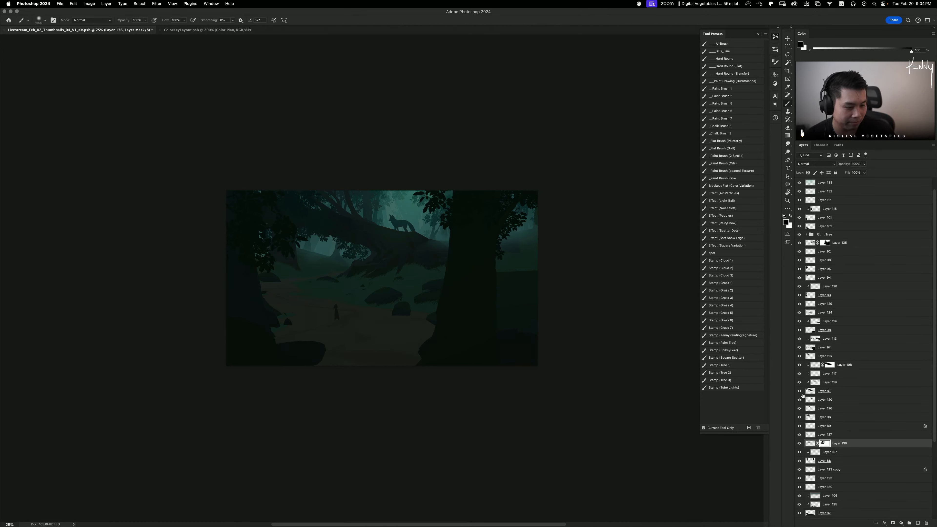
click(802, 313)
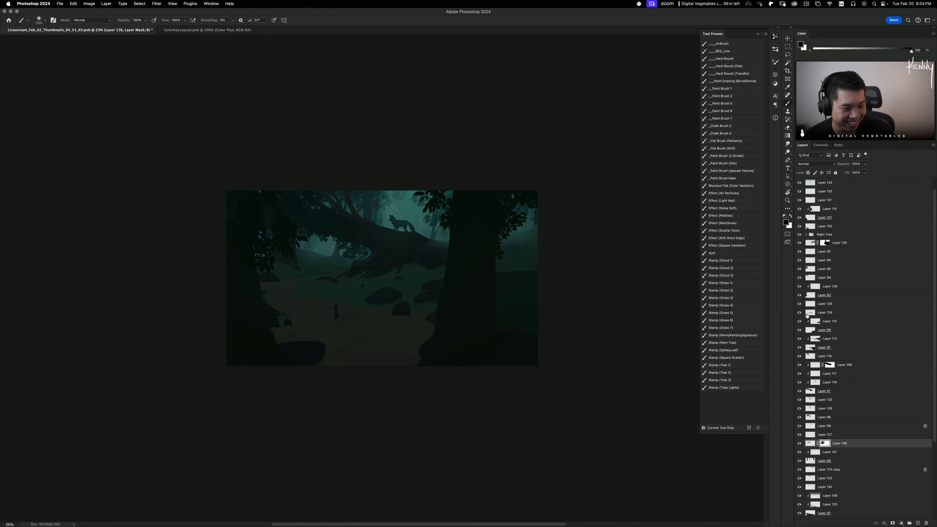
click(800, 242)
click(800, 243)
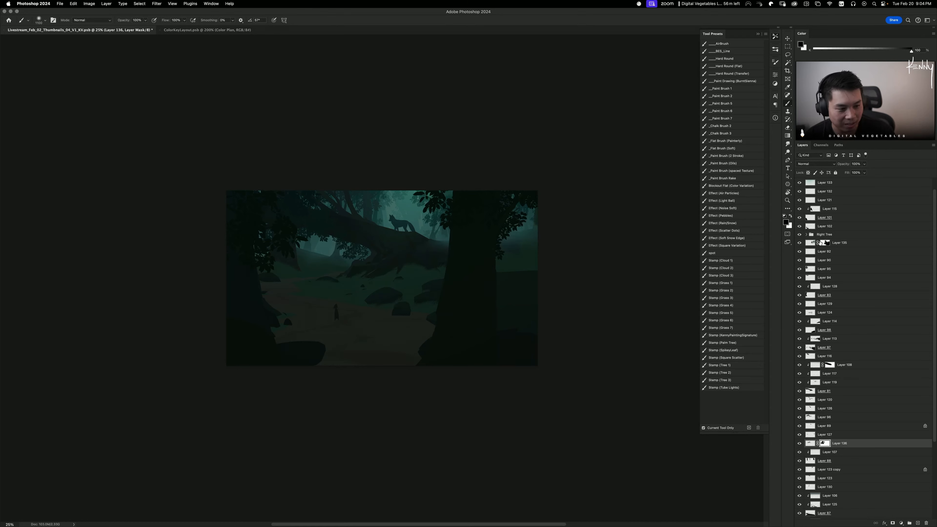
click(825, 243)
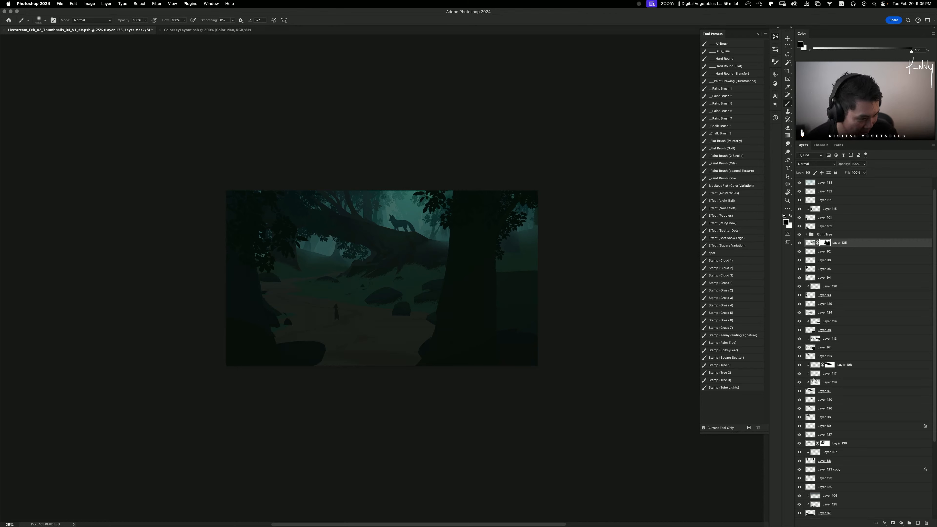
super+click(813, 451)
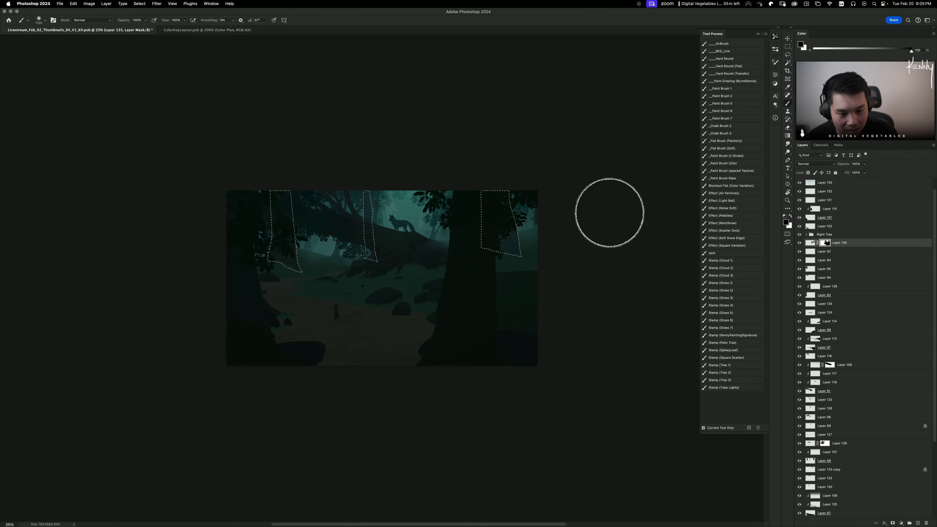
key(super+d)
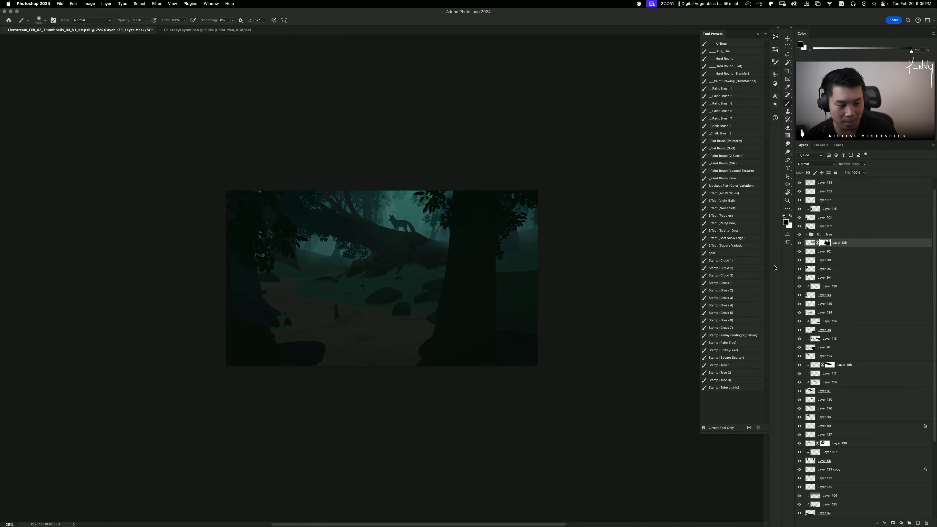
Step: Add two empty layers above the masked mist on Layer 135, beneath the Right Tree group
click(810, 242)
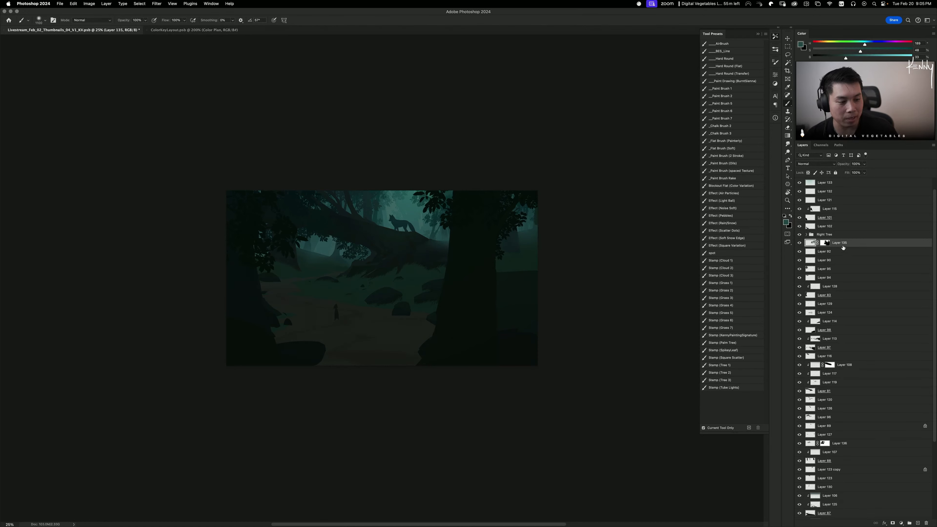
key(super+shift+n)
key(Return)
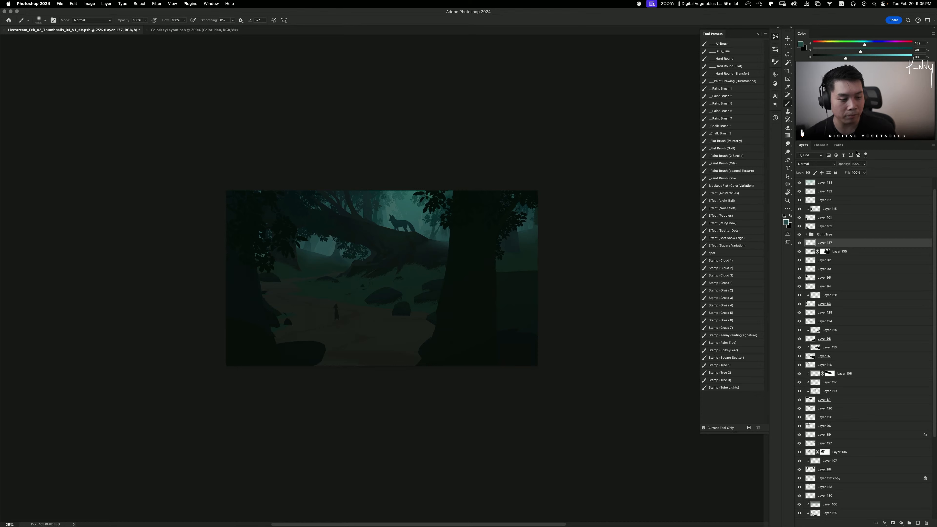
click(809, 258)
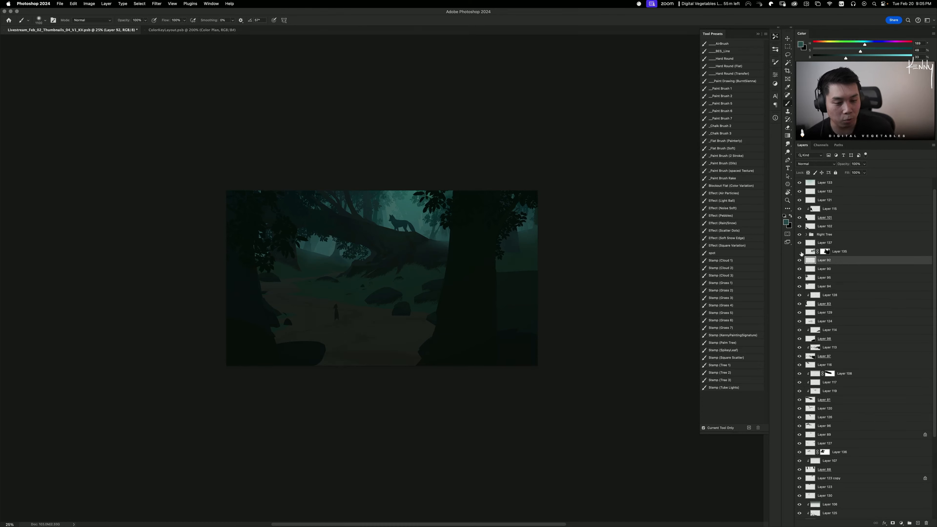
click(842, 254)
key(super+alt+shift+n)
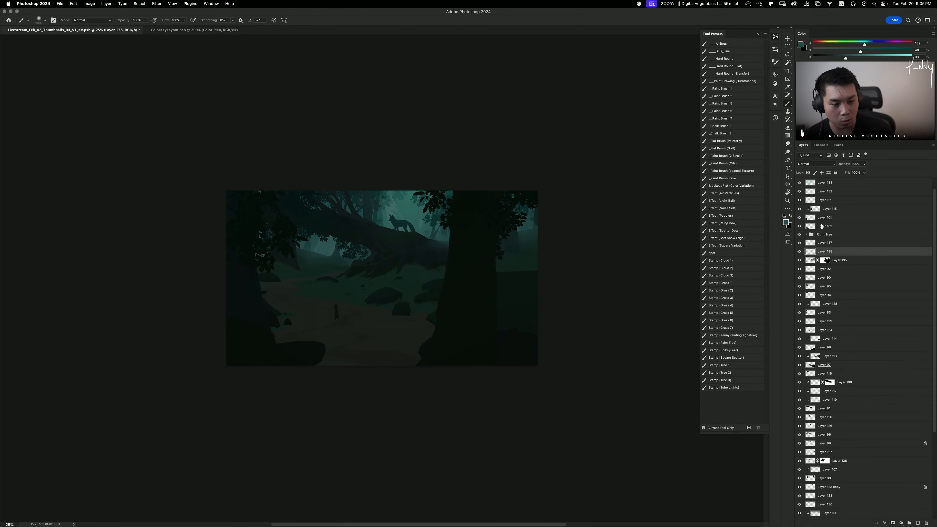
Step: Stamp a Cloud 3 shape in a brighter sampled teal over the fallen trunk, undoing the first placement
click(727, 276)
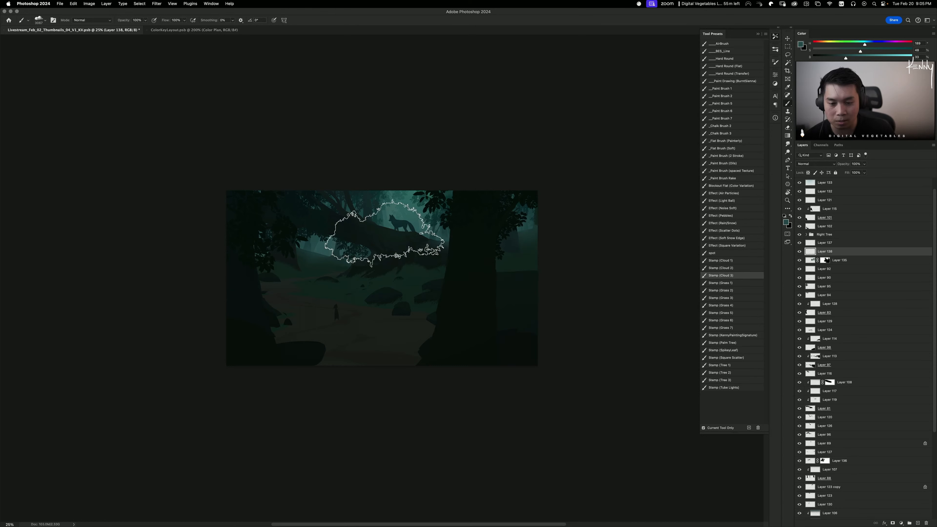
alt+click(363, 205)
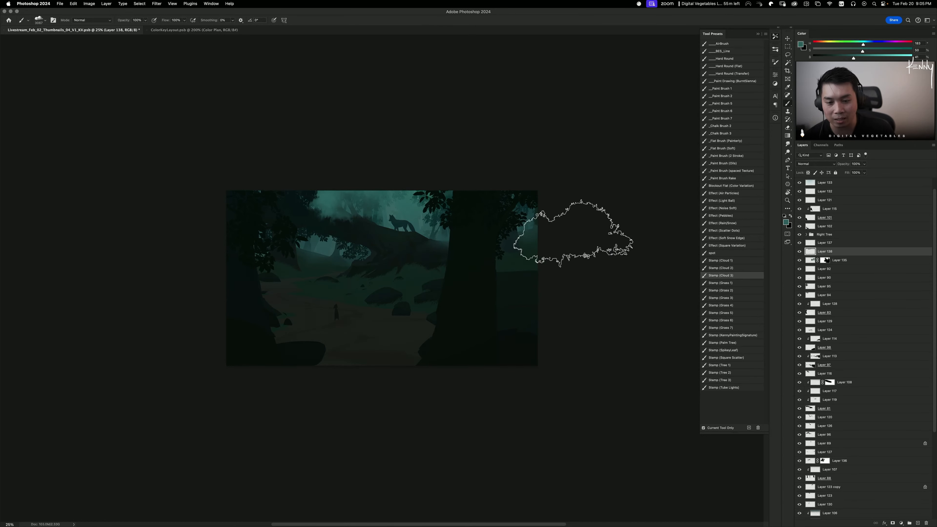
key(super+z)
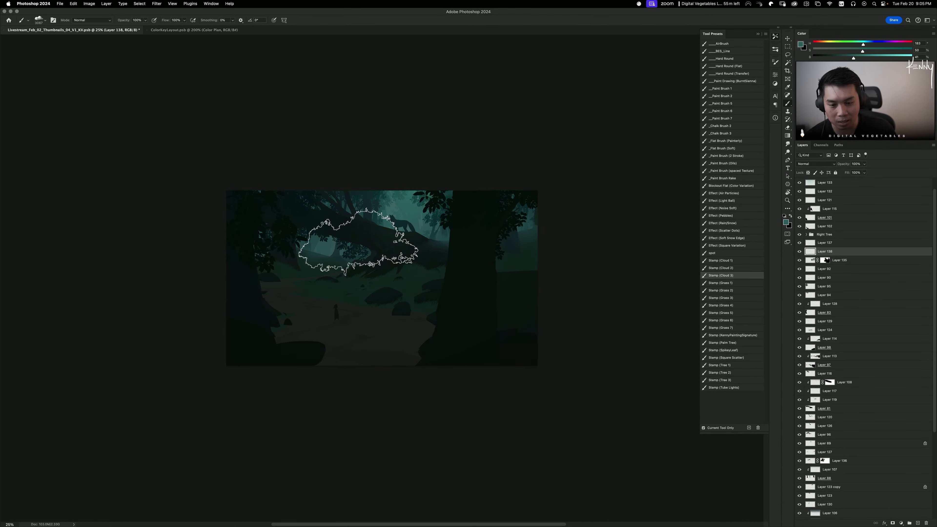
click(357, 242)
Step: Flip the bright cloud horizontally, rotate it and move it up to the upper edge of the painting
key(super+t)
right_click(372, 230)
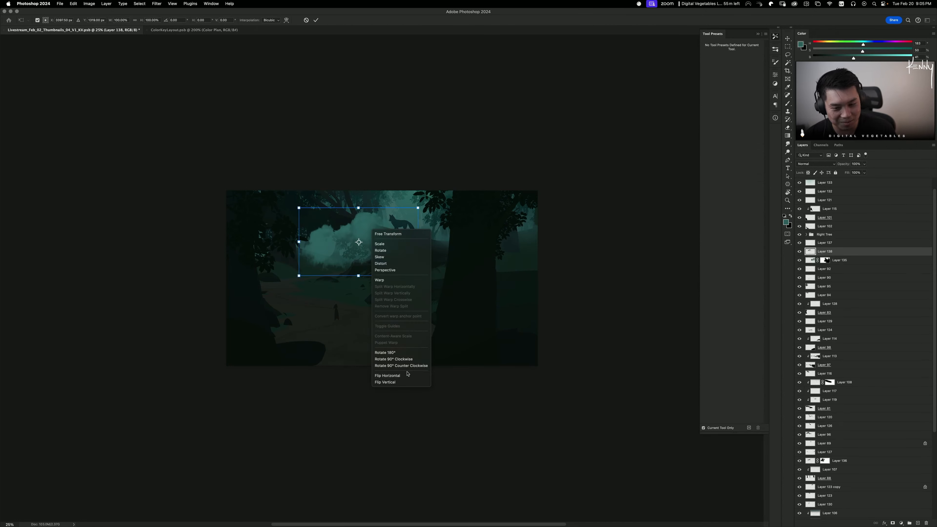
click(398, 375)
drag(393, 232, 414, 206)
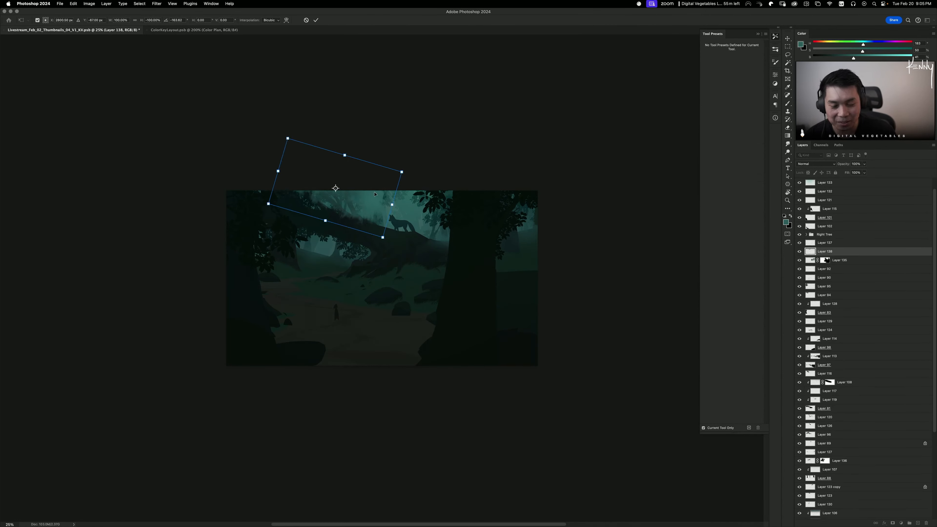
key(b)
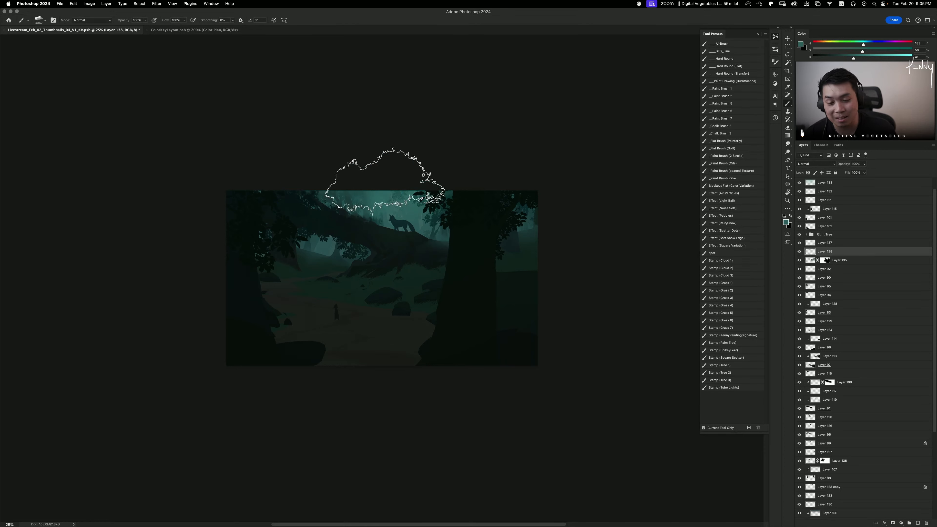
Step: Place the bright cloud's layer beneath the fallen trunk's layer, and reposition and rotate the cloud at the canvas's upper edge
drag(829, 254, 837, 413)
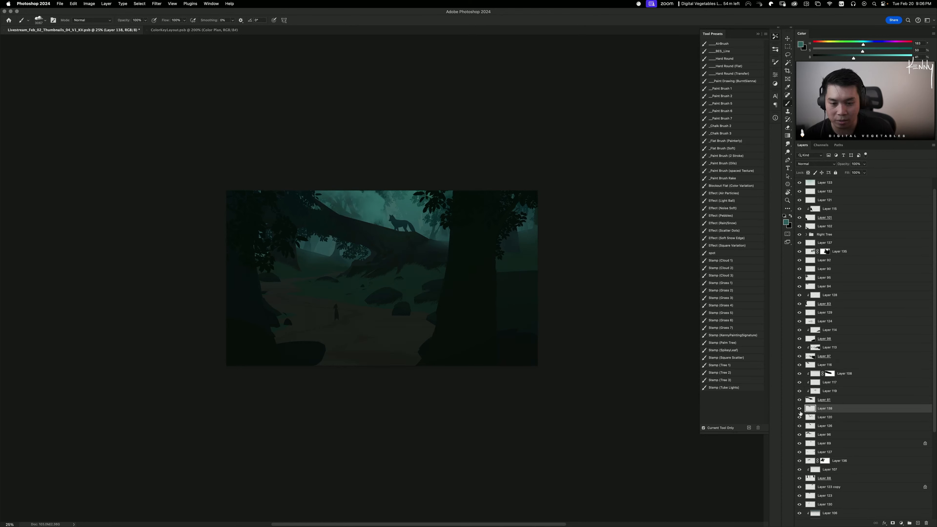
drag(565, 334, 566, 309)
key(ctrl+t)
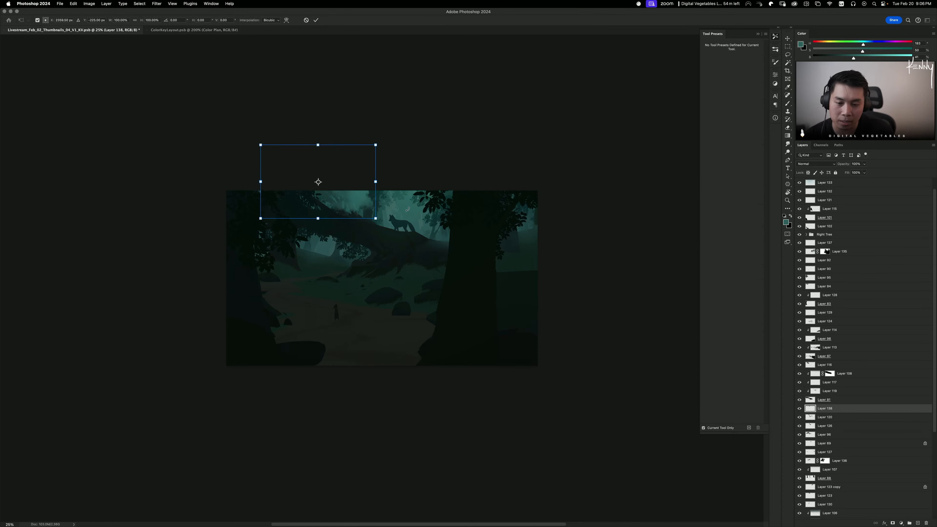
drag(389, 202, 392, 186)
drag(348, 160, 373, 167)
drag(378, 204, 363, 184)
key(Return)
Step: Darken the bright cloud at the canvas's upper edge with Hue/Saturation, setting its saturation to -21 and lowering its lightness
key(ctrl+u)
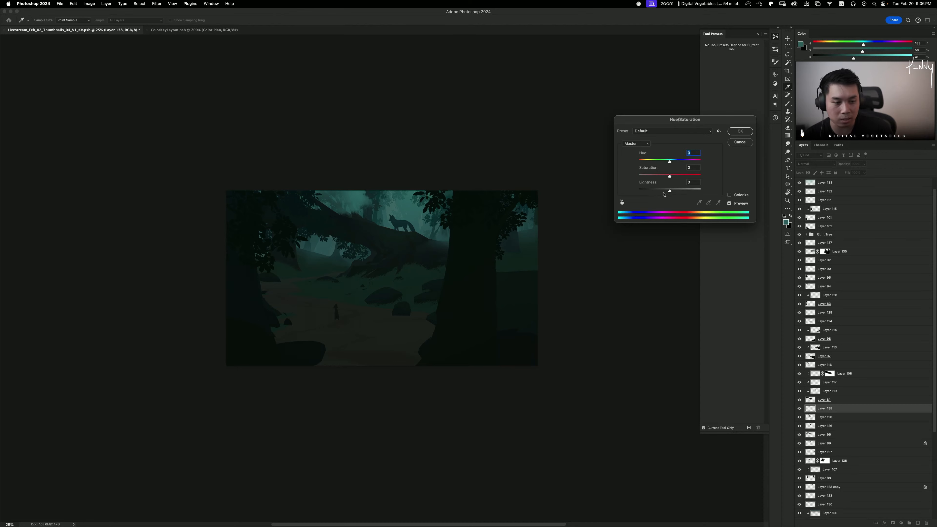
mouse_move(669, 191)
mouse_down()
mouse_move(650, 191)
mouse_move(664, 177)
mouse_up()
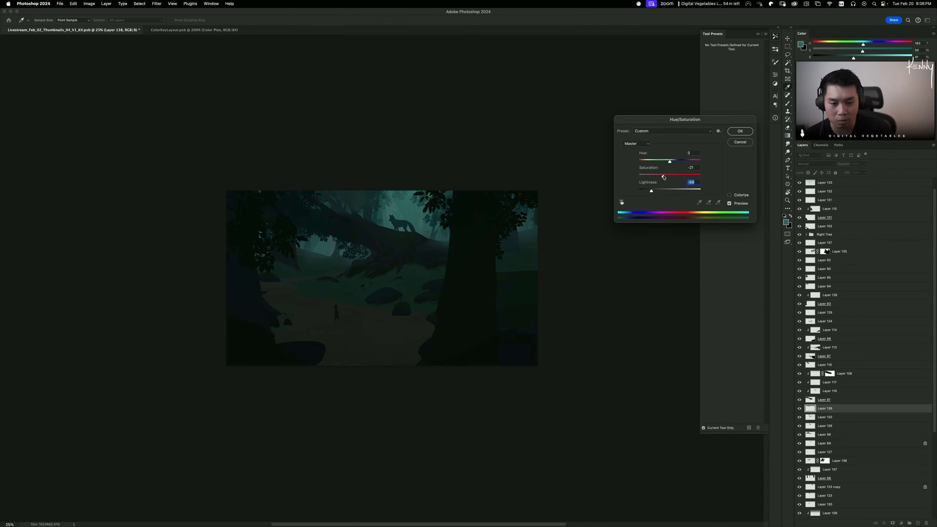
click(740, 131)
key(b)
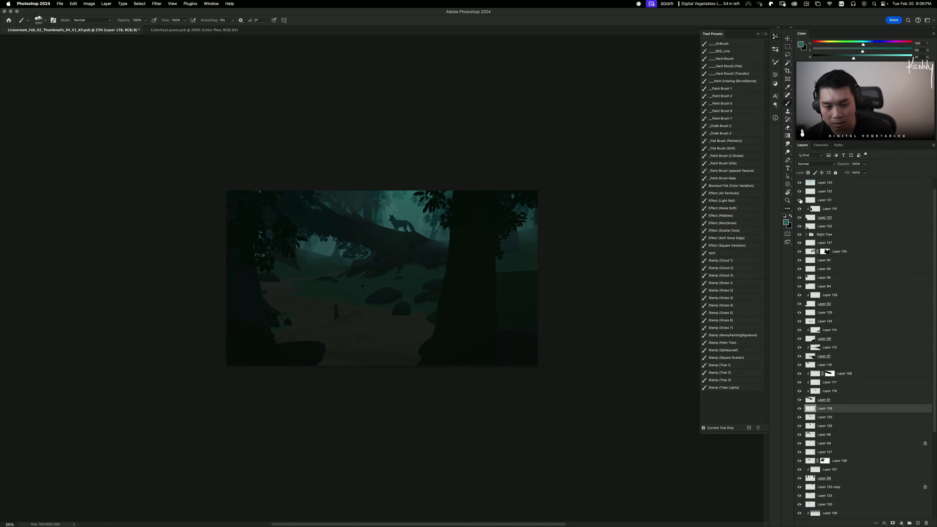
Step: Try the Lighter Color blend mode on the cloud's layer, and restore it to Normal
click(816, 164)
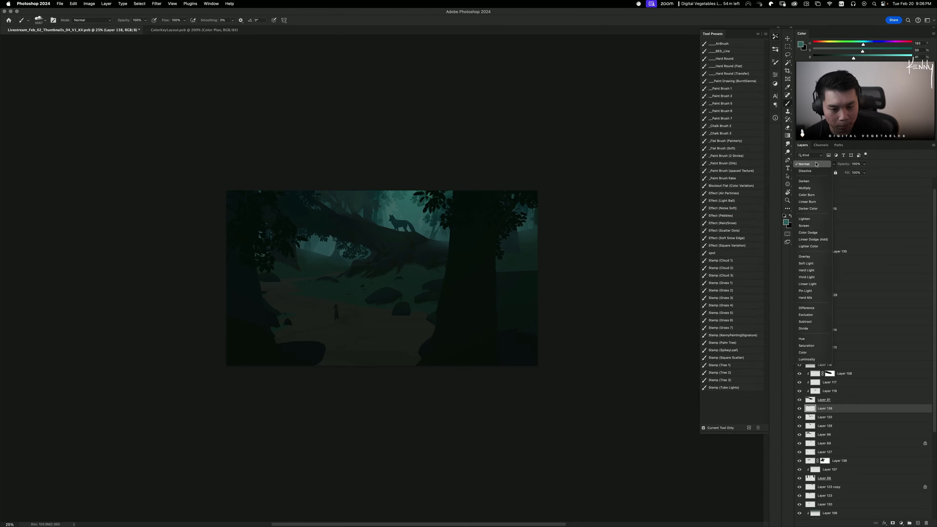
click(817, 247)
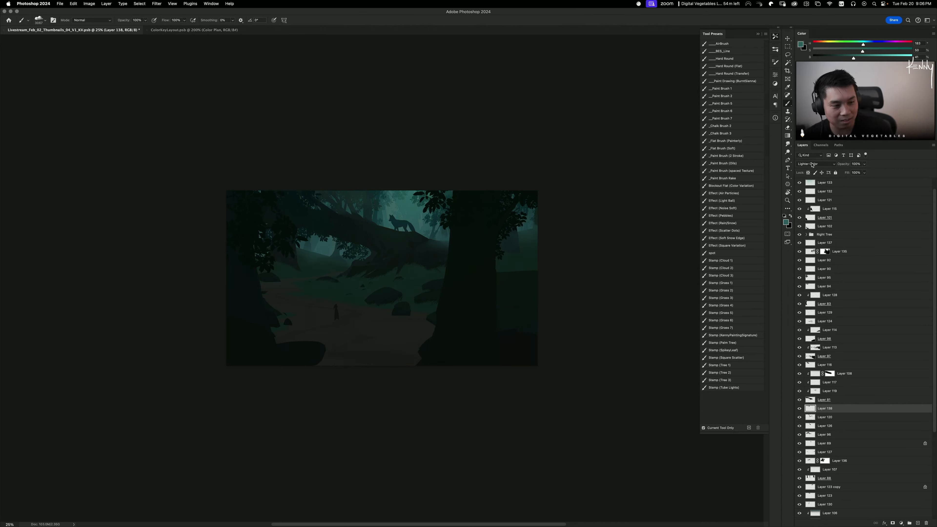
click(812, 165)
click(807, 82)
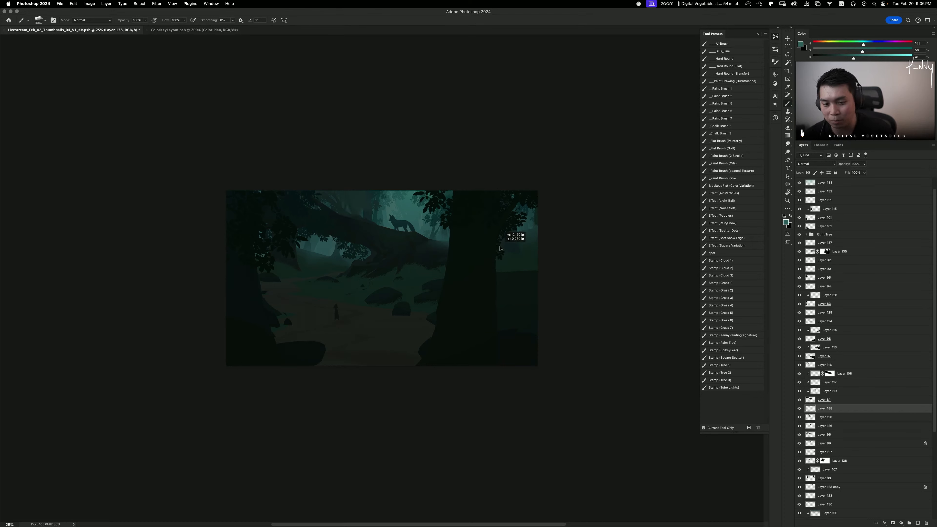
Step: Transform the cloud to reposition it slightly lower and further right along the painting's upper edge
key(super+t)
drag(325, 160, 353, 195)
key(Return)
key(b)
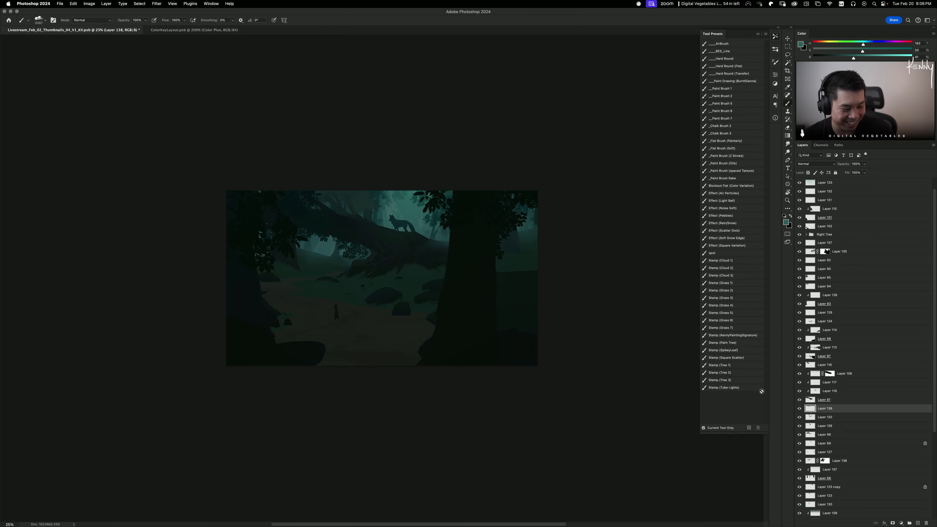
Step: Add a layer mask to Layer 138 and load the fallen trunk's branch shapes as a selection
super+click(810, 410)
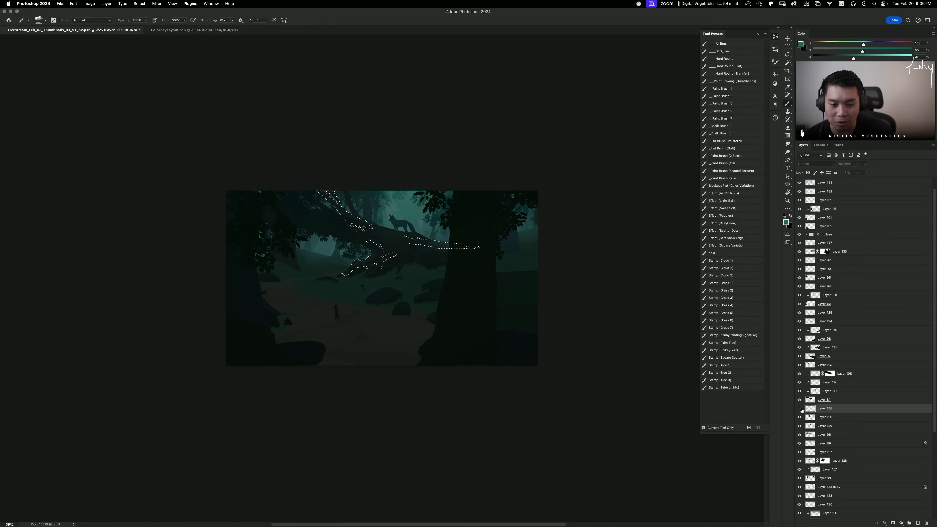
key(super+d)
click(892, 523)
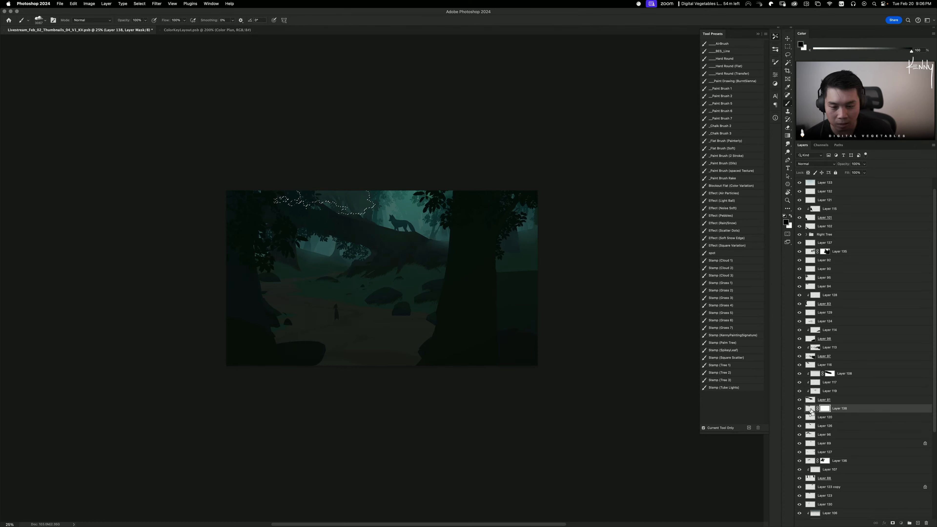
key(super+d)
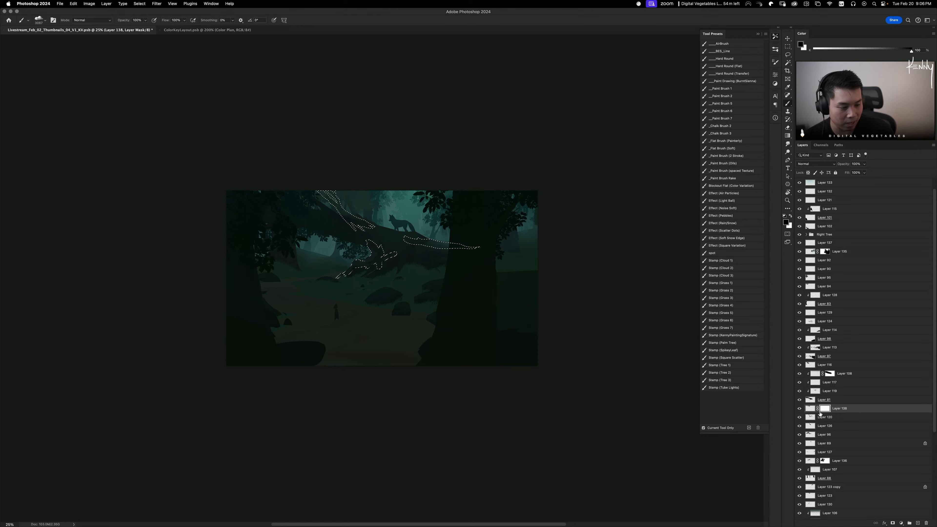
Step: Mask the cloud inside the branch selection with a much larger black AirBrush, and clear the selection
click(725, 44)
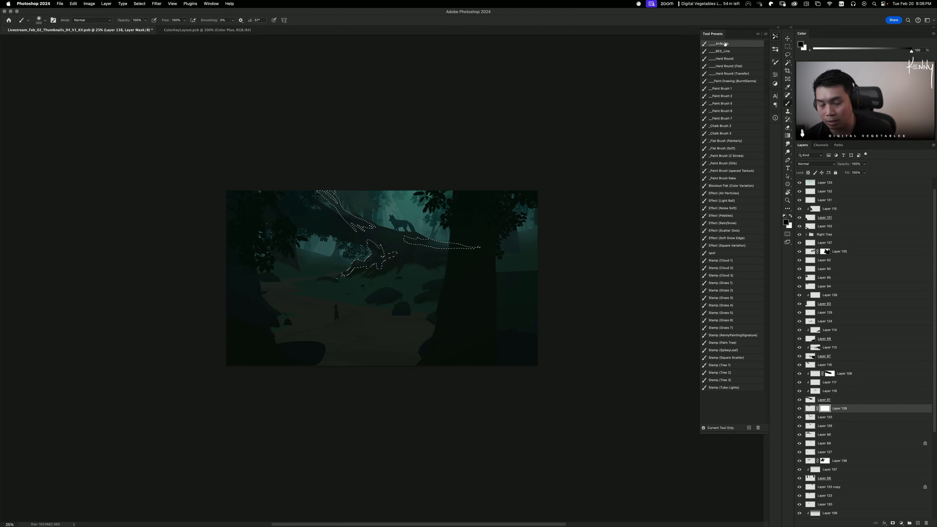
key(bracketright)
key(bracketright)
key(bracketright)
key(bracketright)
key(bracketright)
key(bracketright)
key(bracketright)
key(bracketright)
key(bracketright)
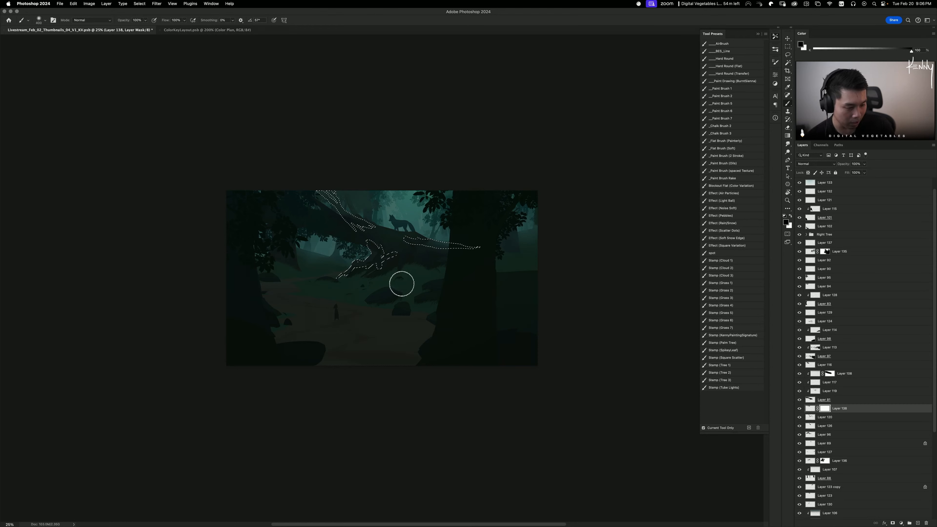
key(super+z)
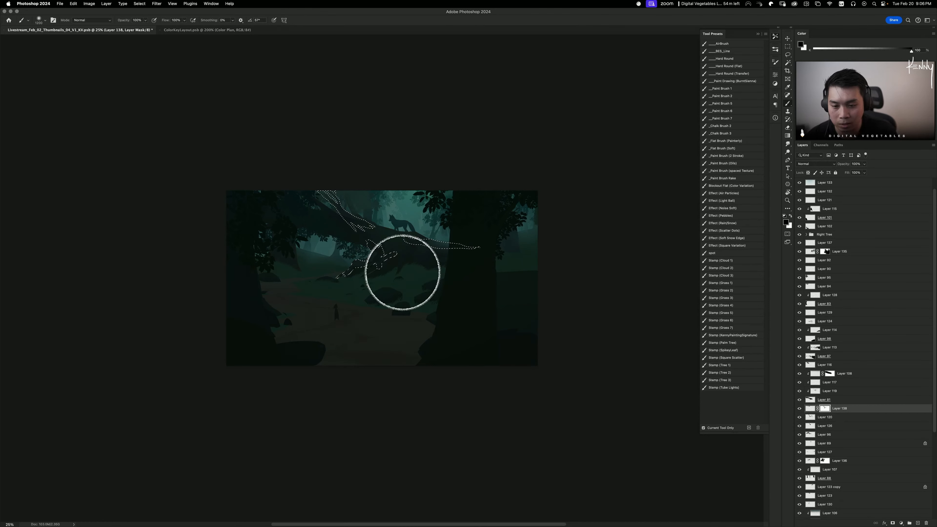
drag(404, 272, 347, 249)
key(super+d)
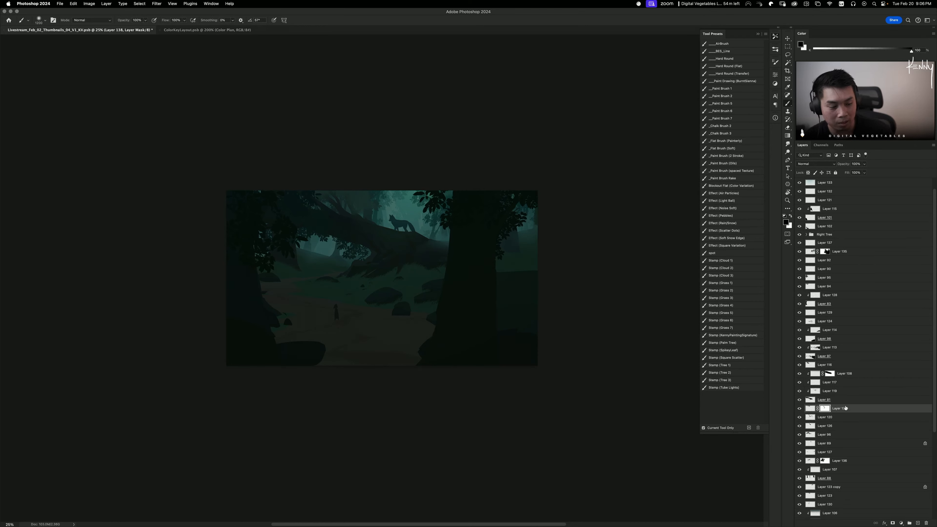
Step: Shift the hue of Layer 138's cloud slightly toward blue, and brighten it by lowering the white input in Levels
click(809, 409)
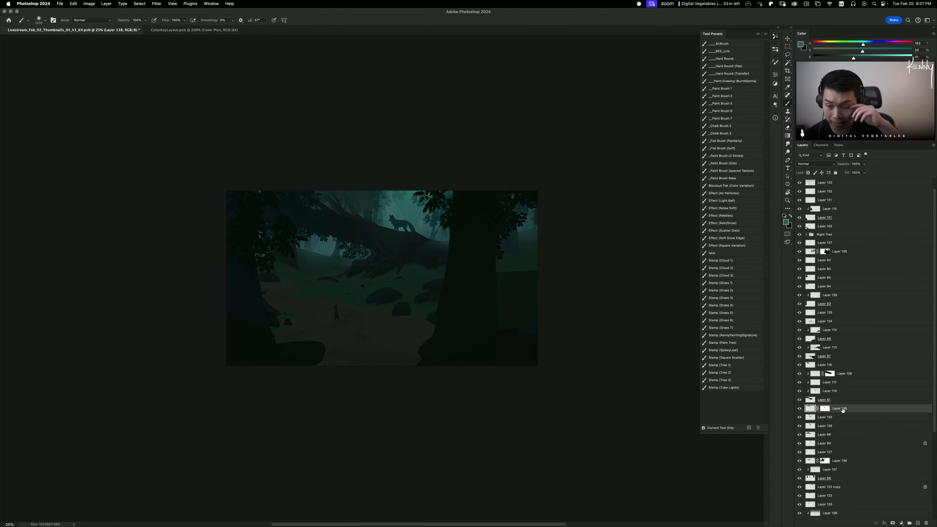
key(super+u)
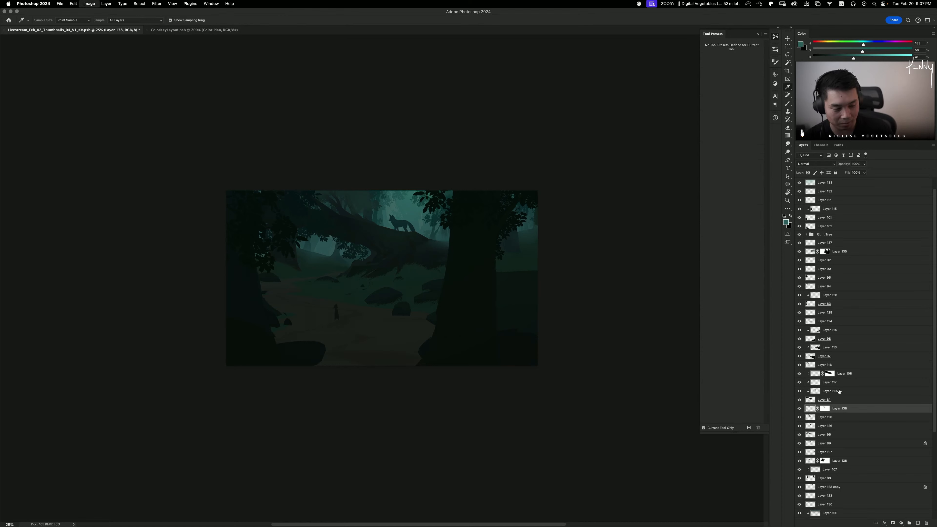
drag(673, 162, 674, 162)
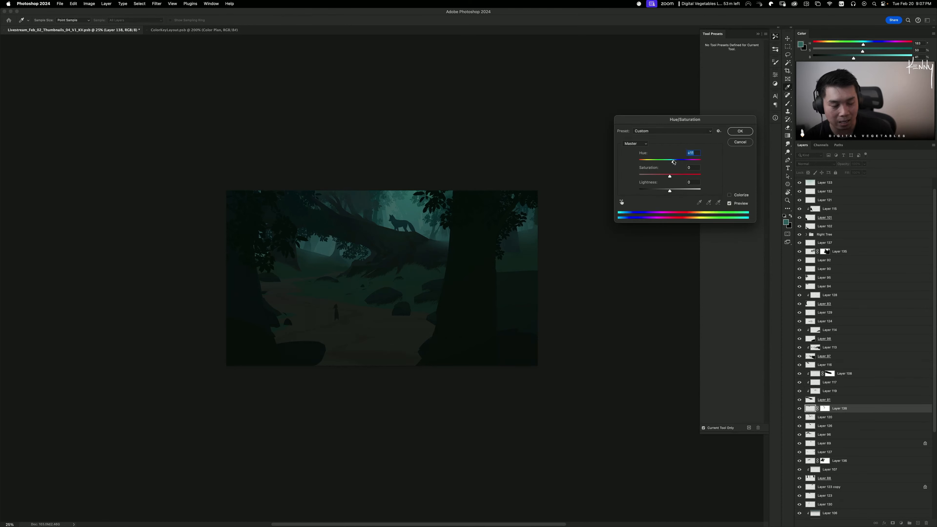
click(739, 131)
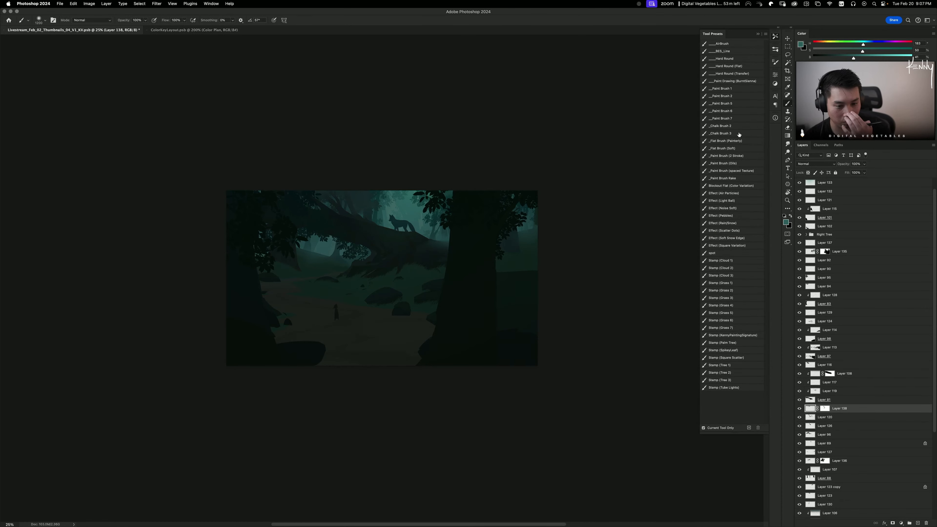
key(super+l)
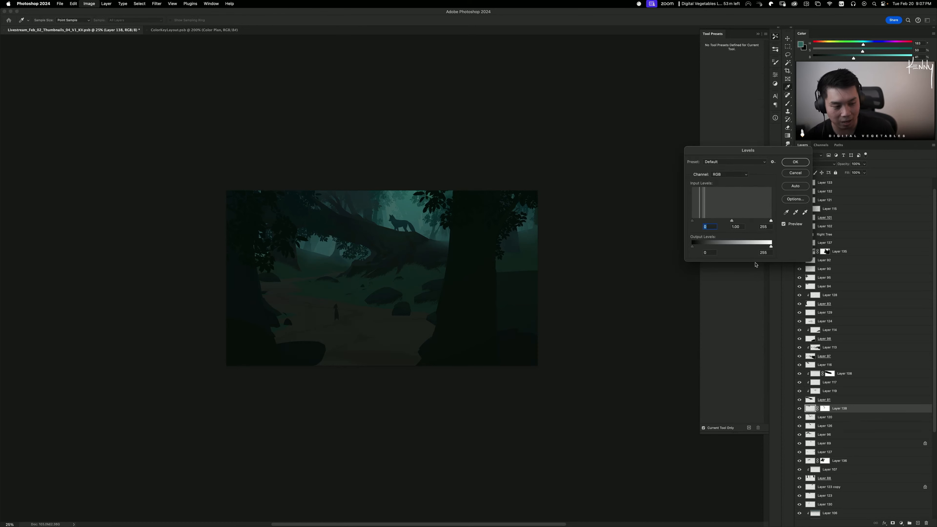
drag(770, 221, 759, 220)
click(795, 162)
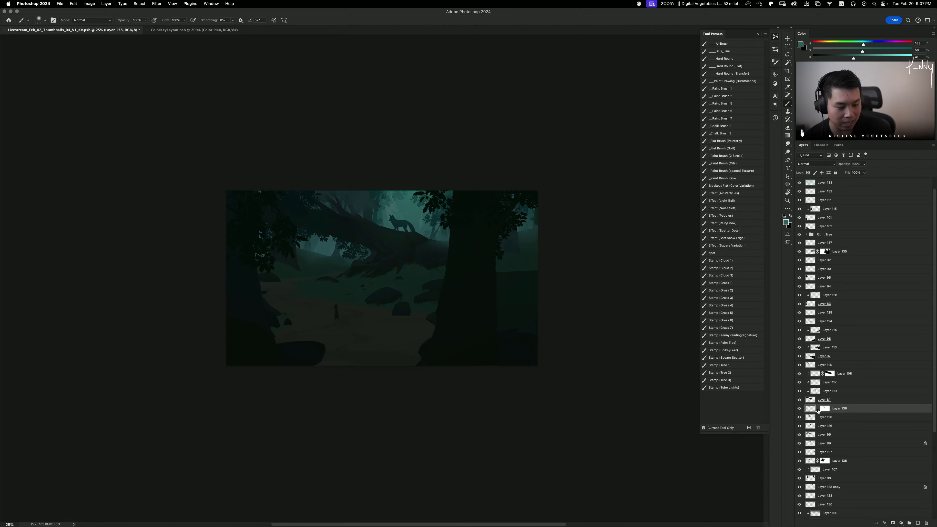
Step: Nudge the cloud independently of its mask, and adjust its Hue/Saturation to saturation +44 and lightness -12
drag(571, 349, 562, 344)
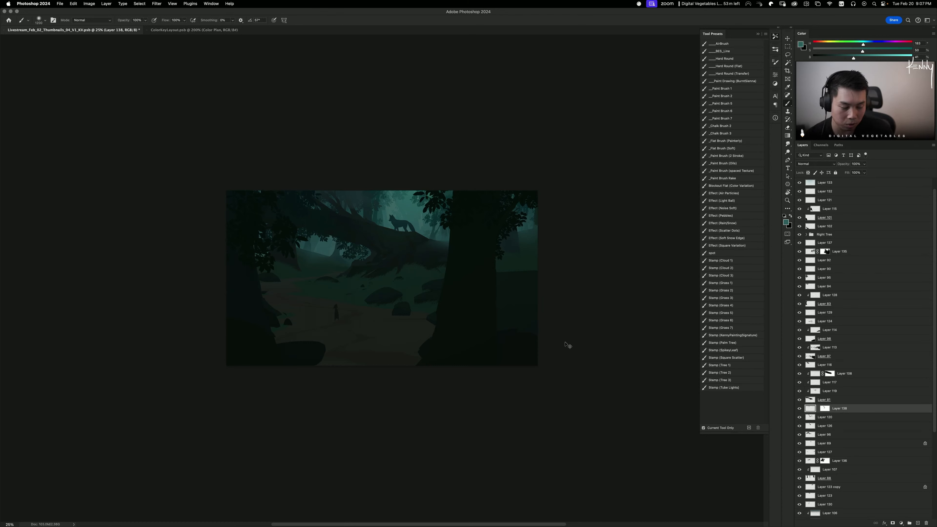
key(ctrl+u)
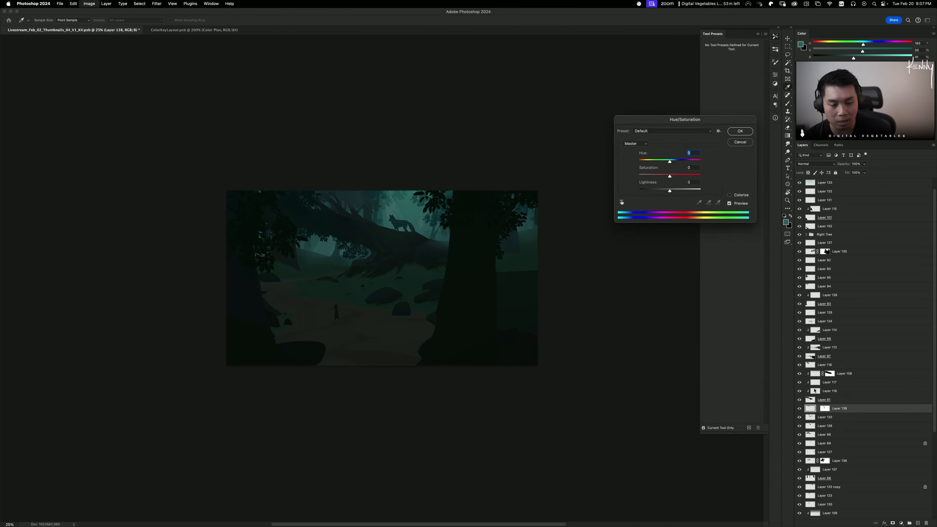
drag(668, 191, 683, 176)
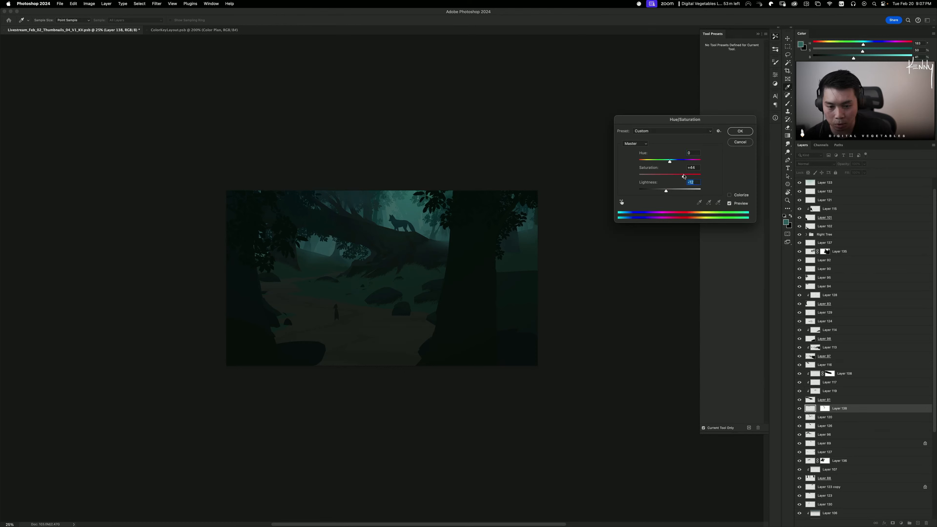
click(741, 131)
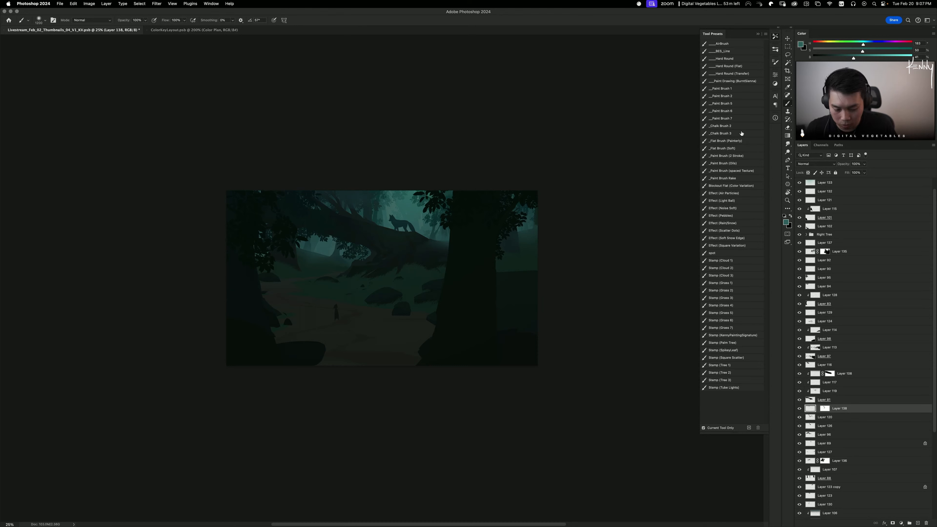
mouse_move(585, 255)
mouse_down()
mouse_move(601, 261)
mouse_move(594, 259)
mouse_up()
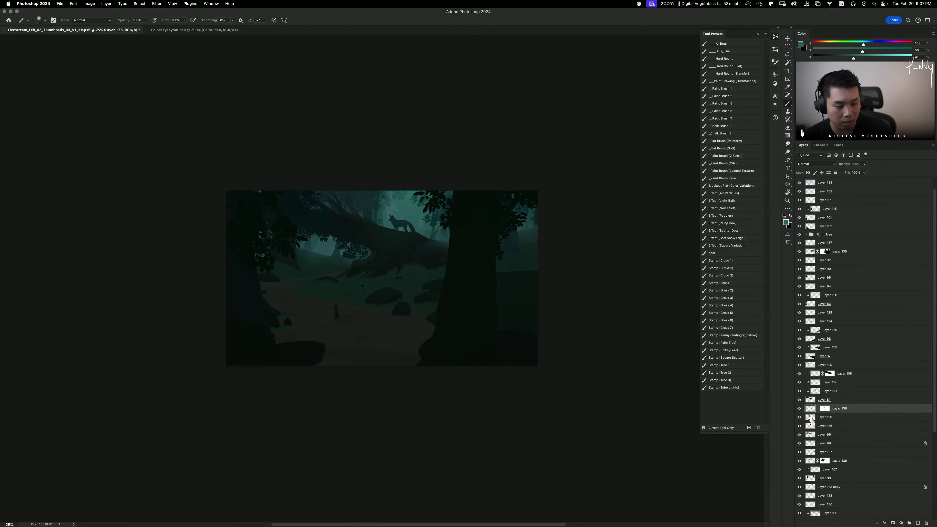
Step: Load the outlines of the layers beneath Layer 138 as selections one after another to look for the branch shape
super+click(810, 434)
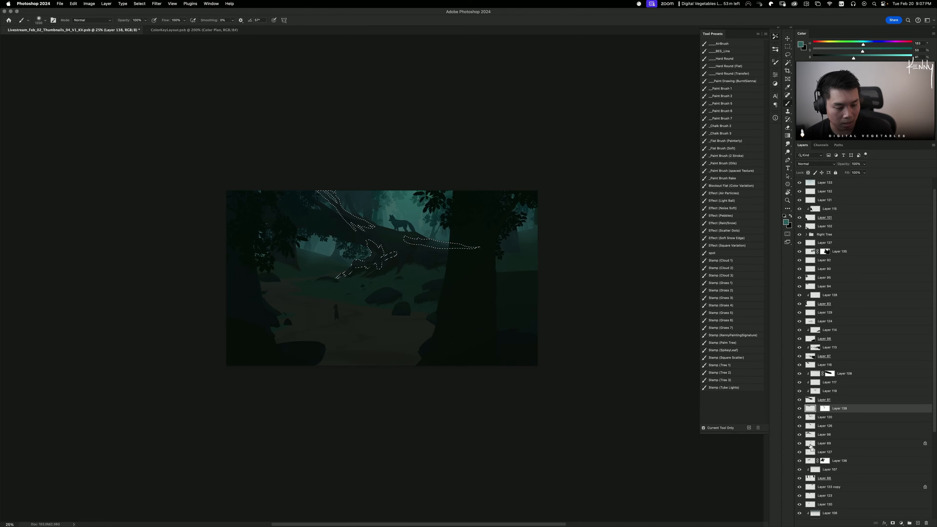
super+click(809, 478)
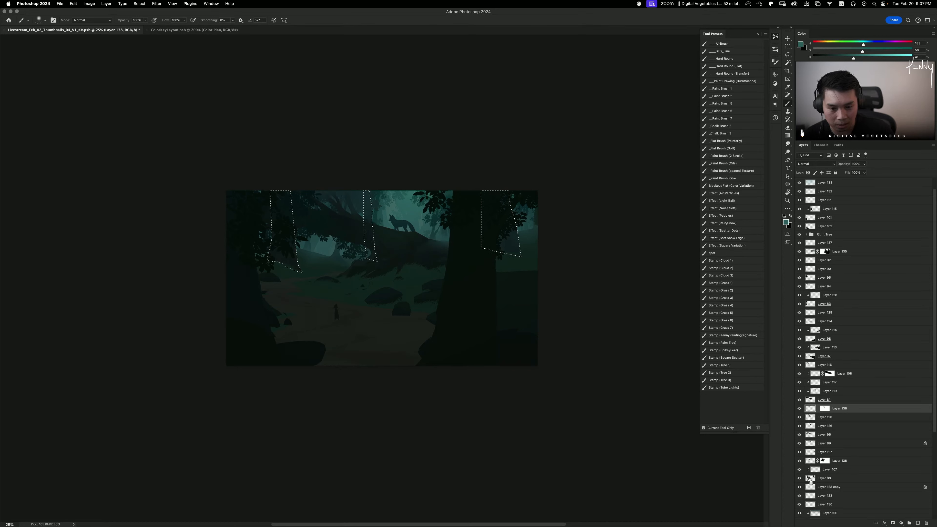
super+click(811, 435)
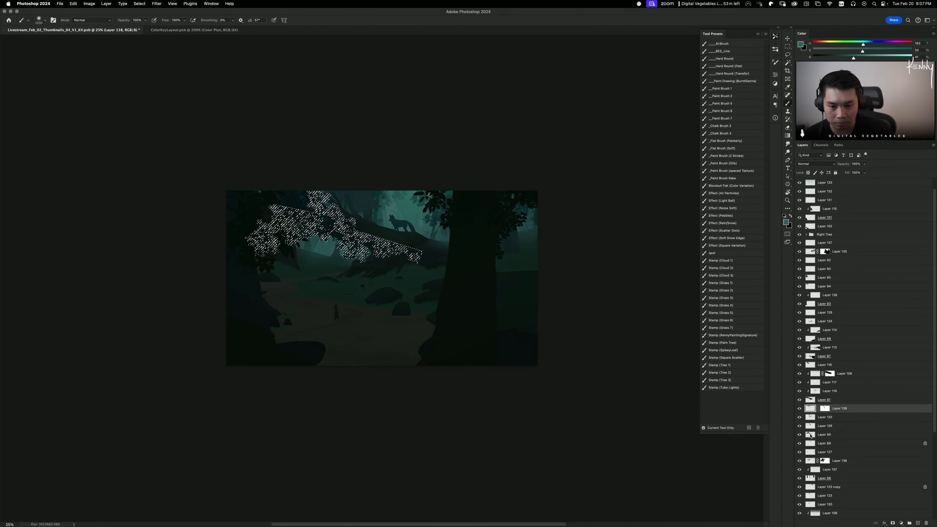
key(super+d)
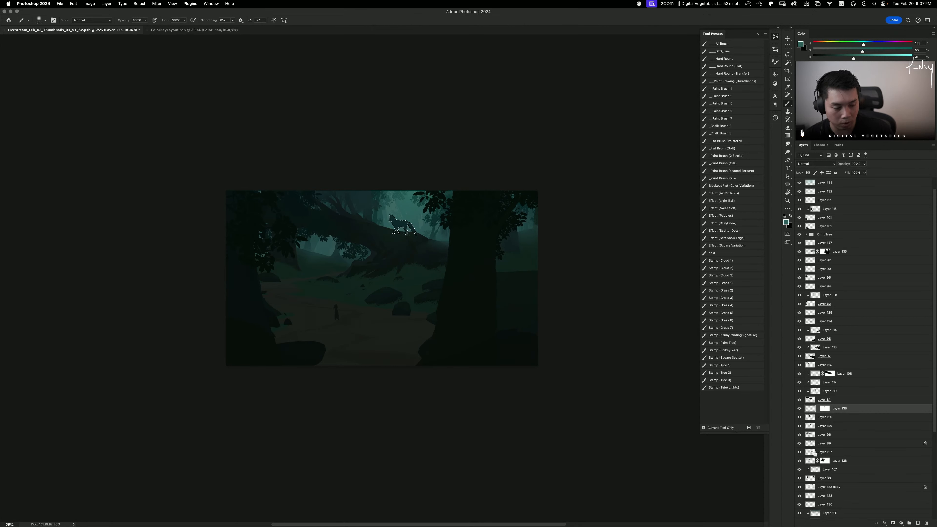
super+click(813, 454)
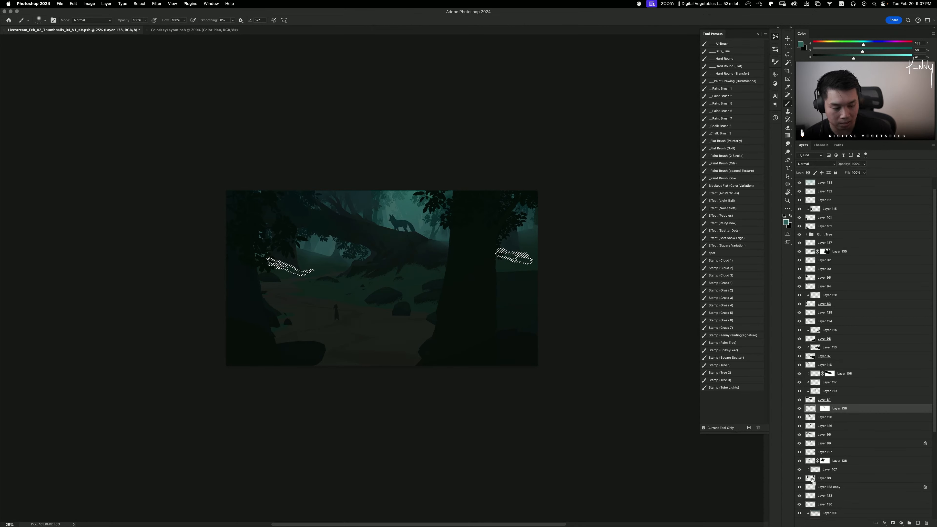
scroll(812, 496, down, 2)
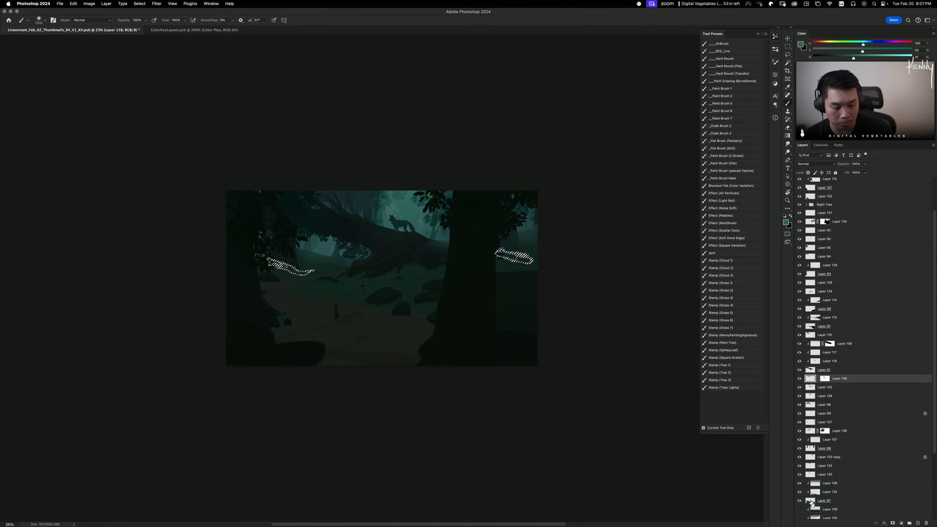
super+click(811, 502)
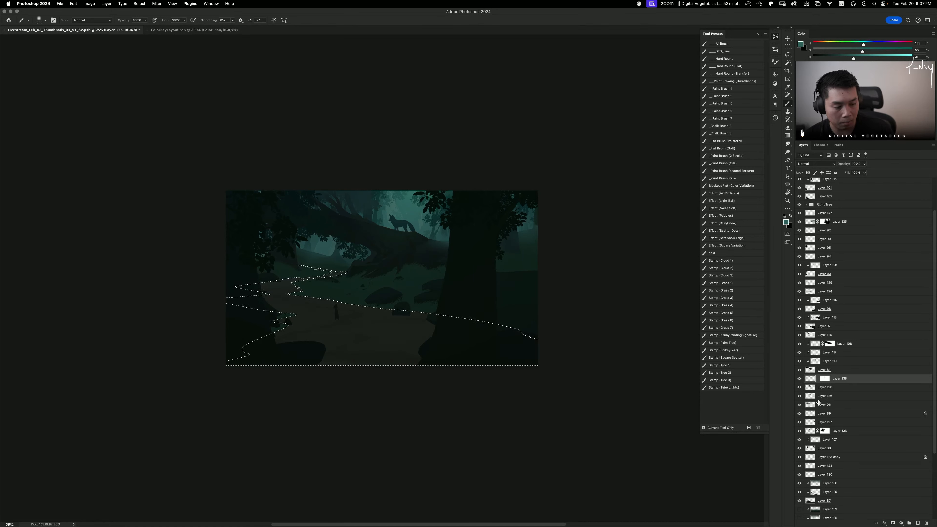
super+click(813, 448)
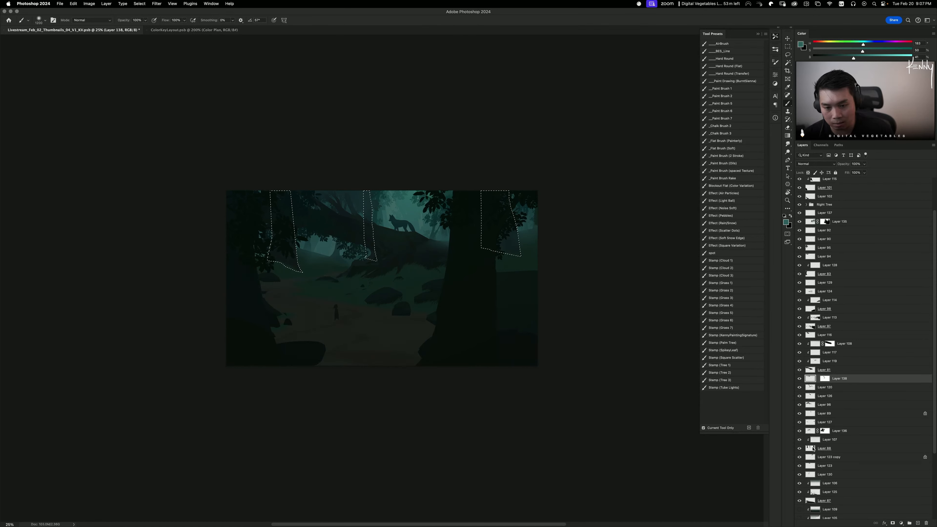
super+click(814, 458)
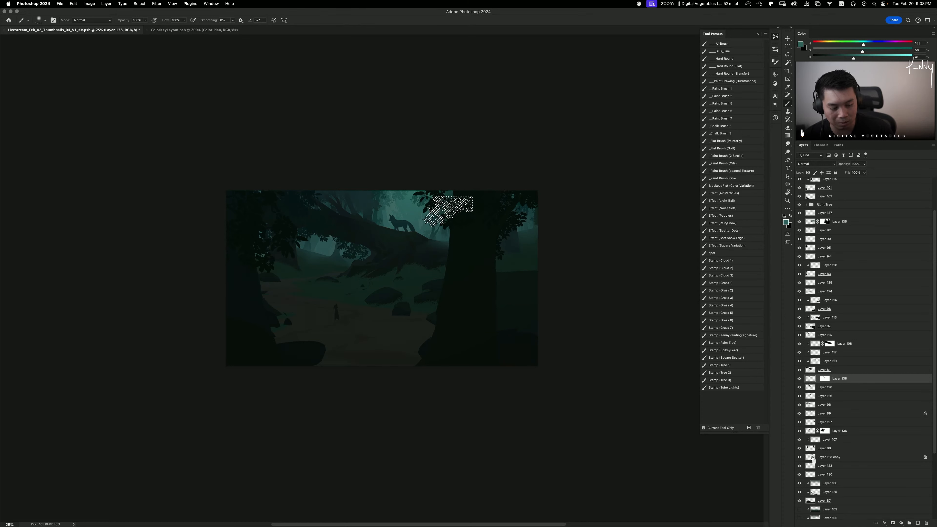
super+click(813, 449)
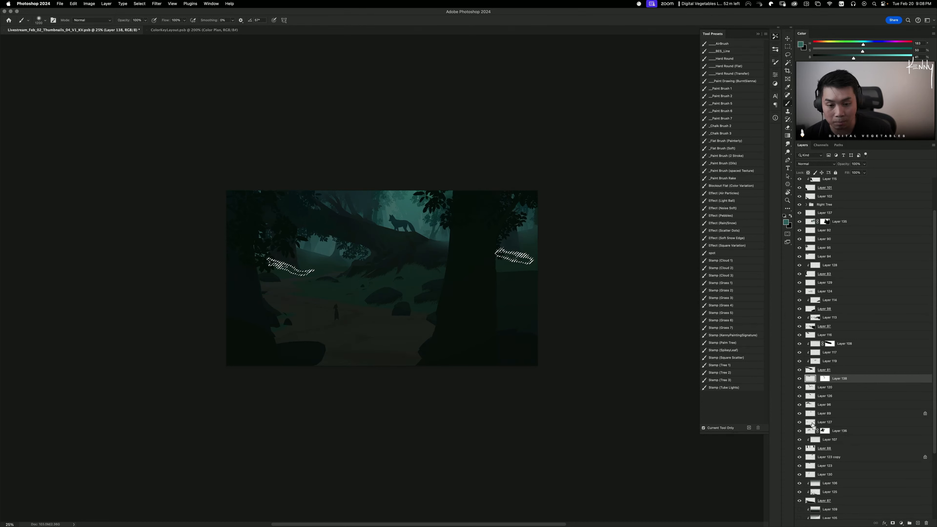
super+click(811, 405)
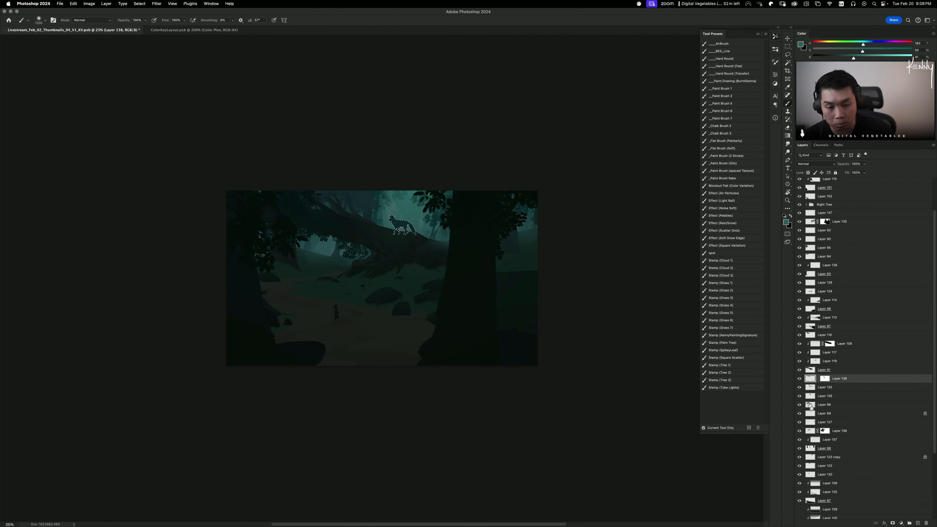
Step: Load the branch beside the wolf as a selection, mask Layer 138's cloud inside it with a much larger black AirBrush, and deselect
super+click(811, 405)
super+click(811, 396)
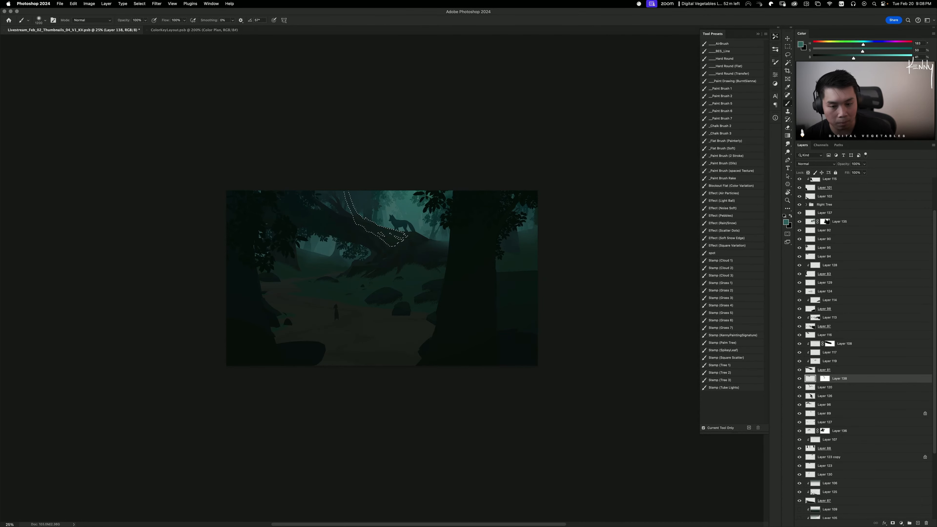
click(824, 378)
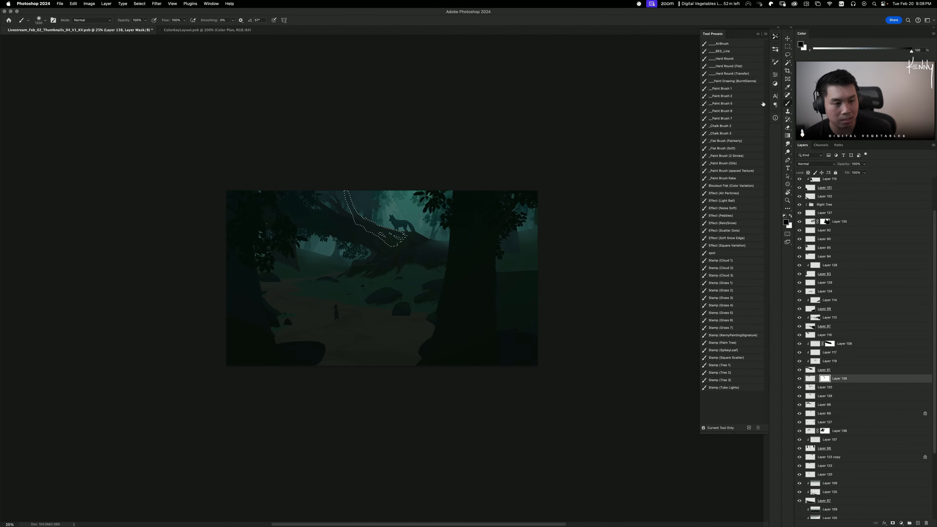
click(738, 43)
key(])
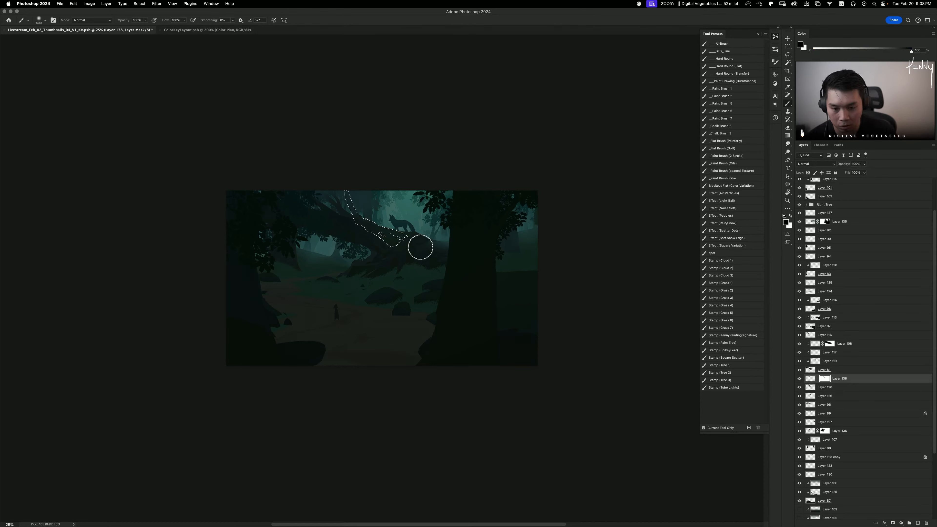
key(])
key(])
key(])
key(])
key(])
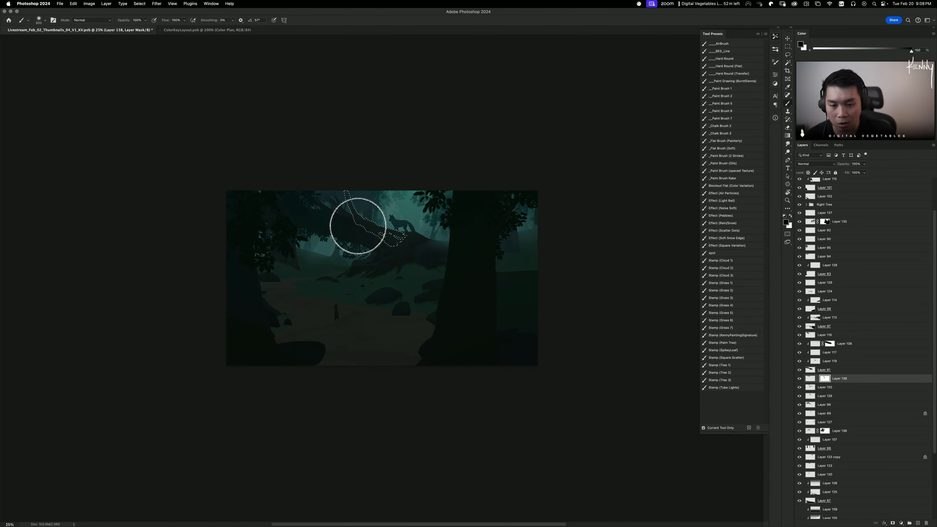
key(ctrl+d)
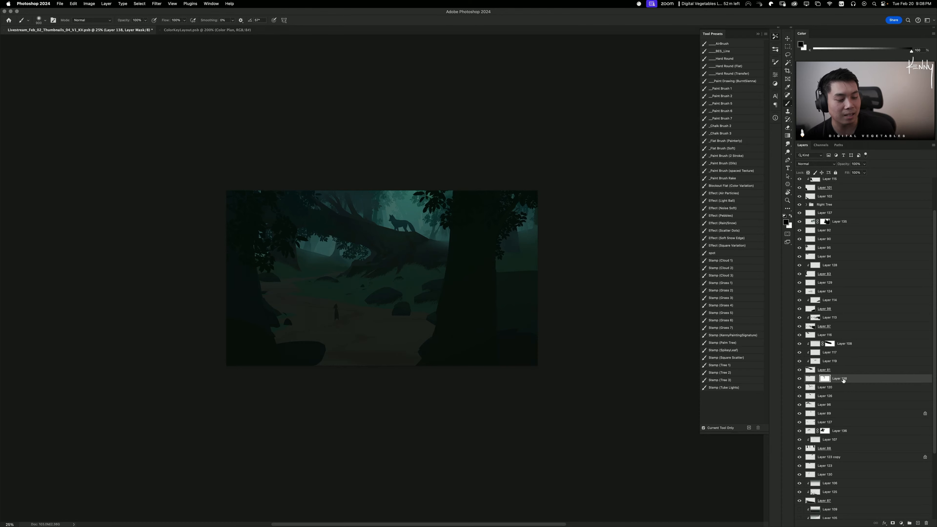
Step: Shift the hue of Layer 138's cloud slightly toward green with Hue/Saturation
key(super+2)
key(super+u)
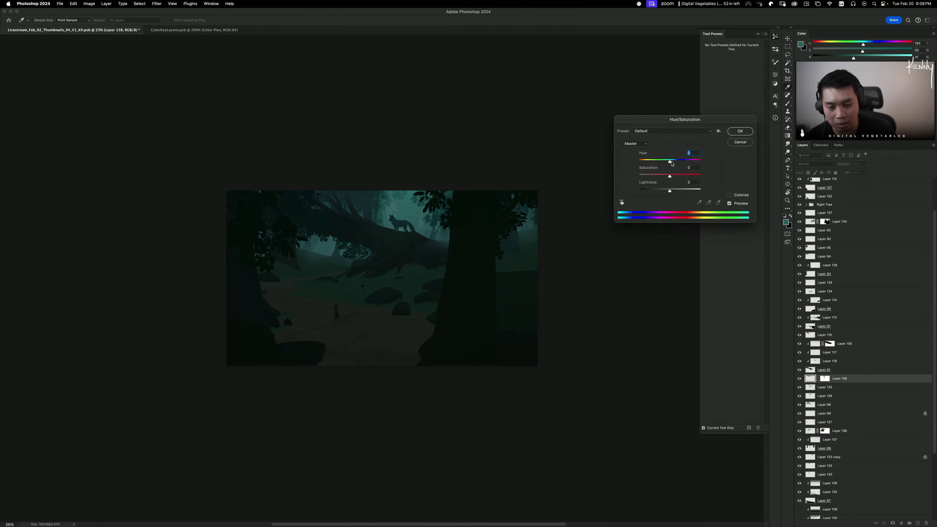
drag(671, 162, 666, 160)
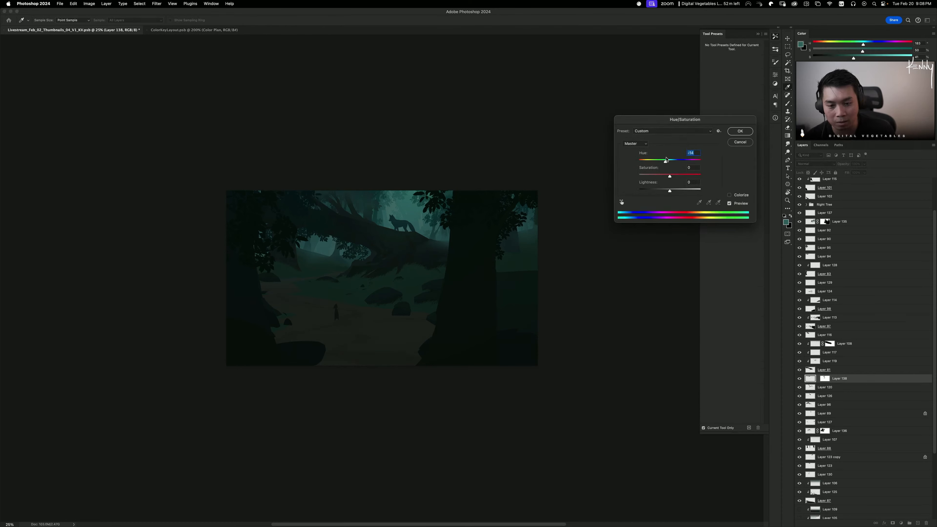
click(740, 131)
key(b)
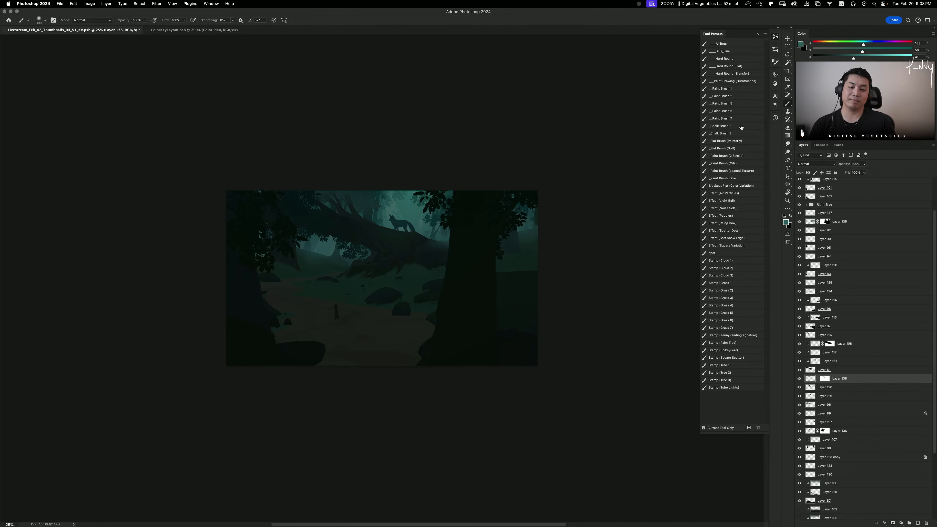
Step: Toggle the visibility of individual layers around Layer 138 off and on to compare the painting with and without them
click(800, 372)
click(800, 372)
click(799, 387)
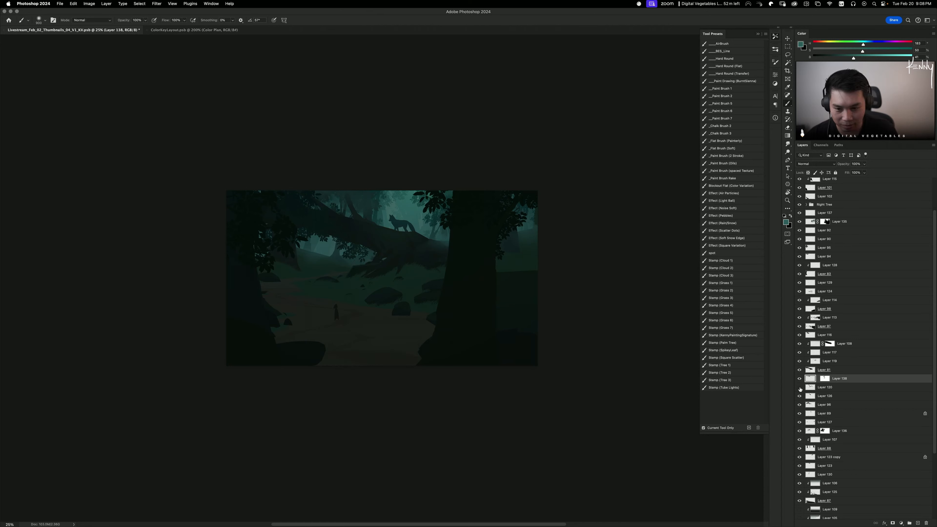
click(799, 388)
click(800, 404)
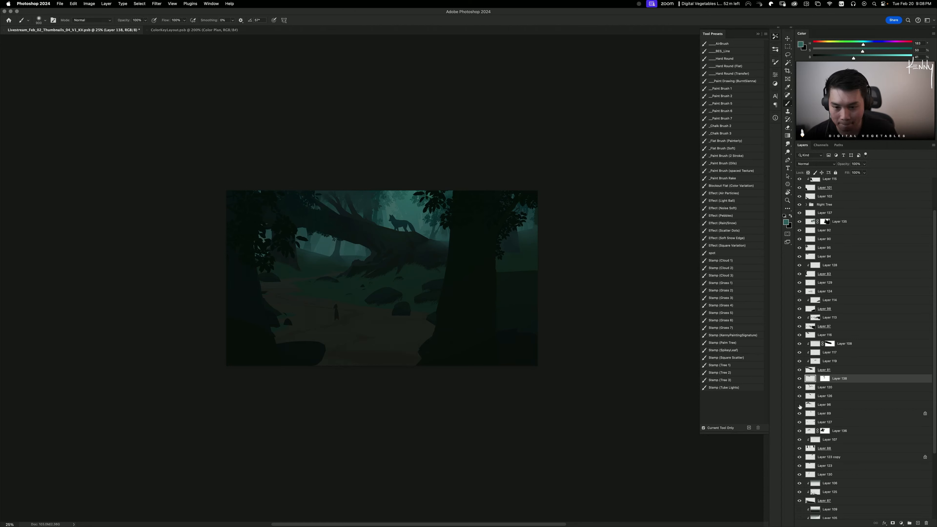
click(800, 405)
Step: Create a new layer above Layer 89 and place one Stamp (Cloud 3) cloud in dark teal sampled from the background mist
click(808, 405)
click(806, 413)
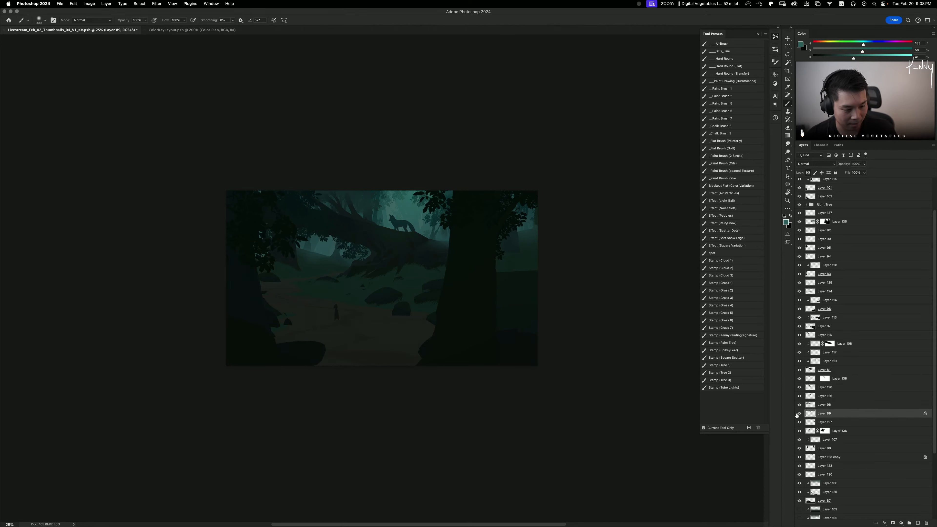
key(super+shift+n)
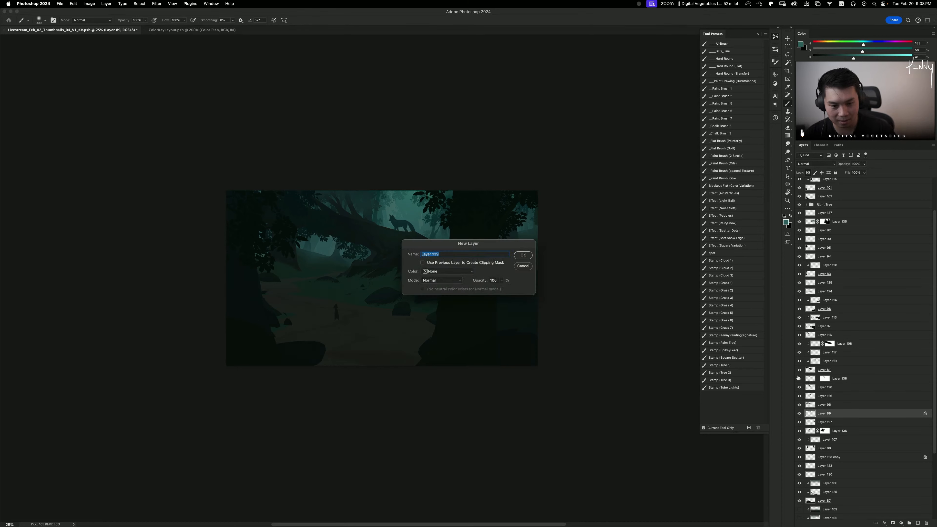
key(Return)
click(735, 276)
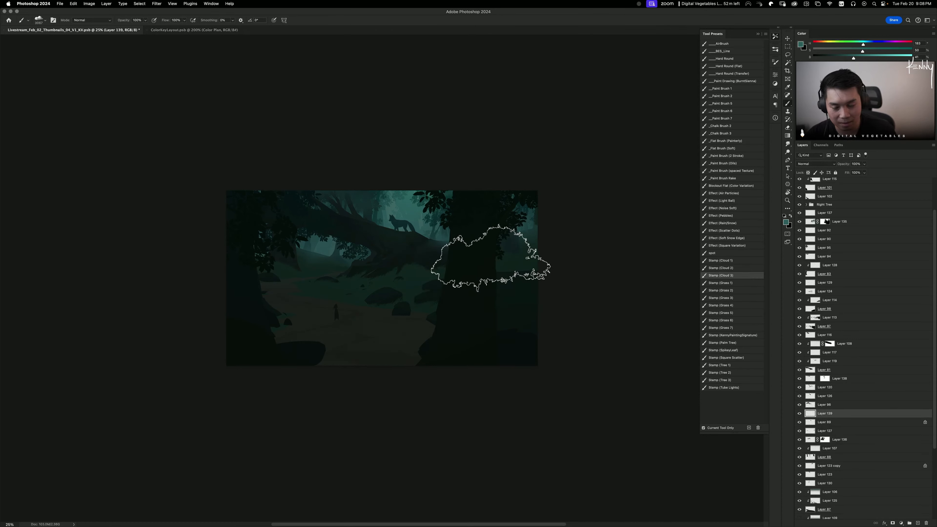
alt+click(310, 237)
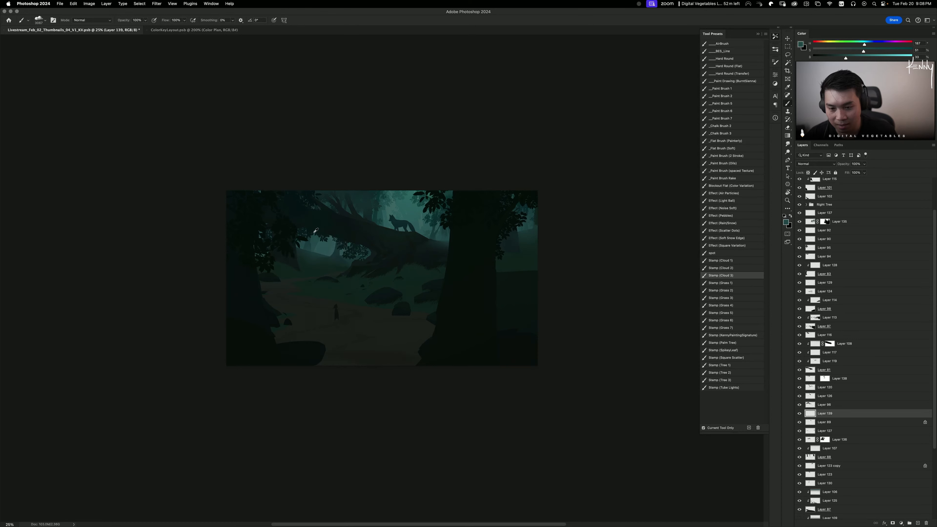
click(353, 263)
Step: Scale the new cloud down and move it beside the background trunk in the painting's upper-left area
key(super+t)
drag(353, 263, 307, 230)
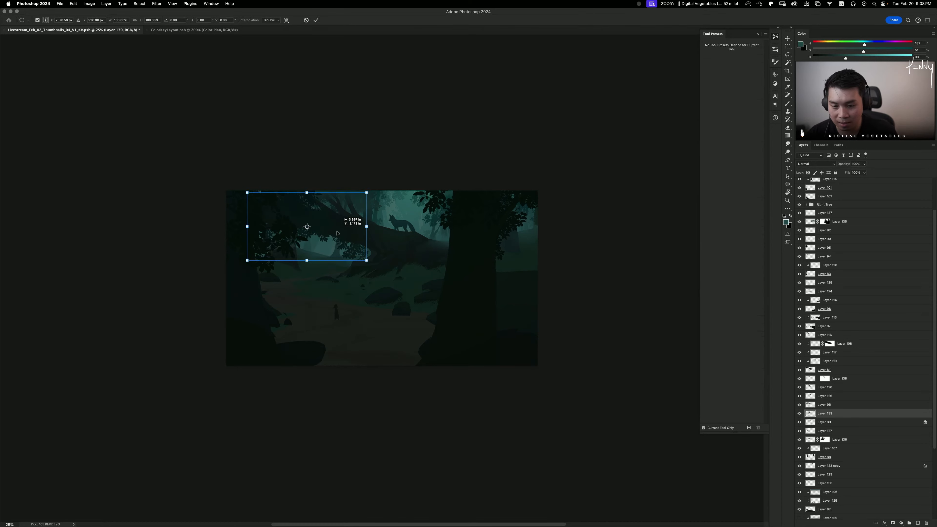
drag(372, 194, 346, 208)
drag(335, 217, 304, 228)
key(Return)
key(b)
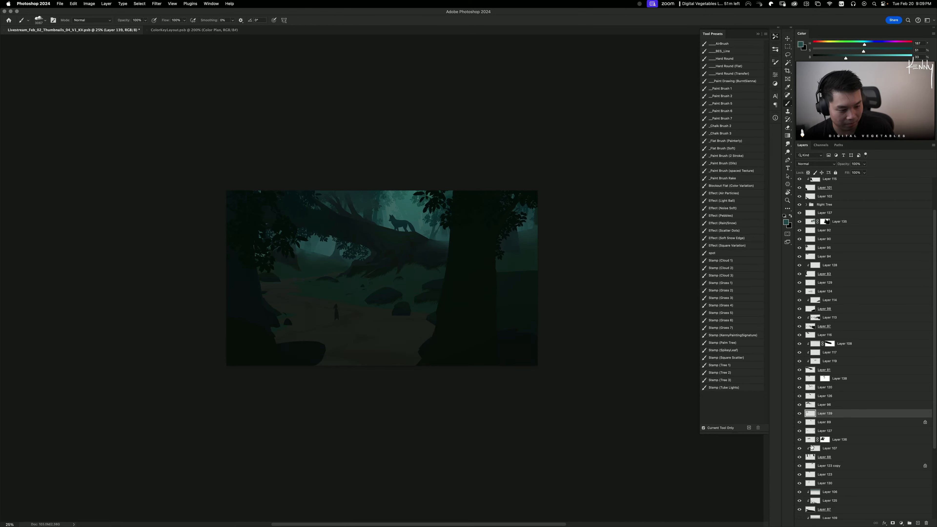
Step: Add a layer mask to Layer 139 and load the background tree trunks as a selection
super+click(811, 456)
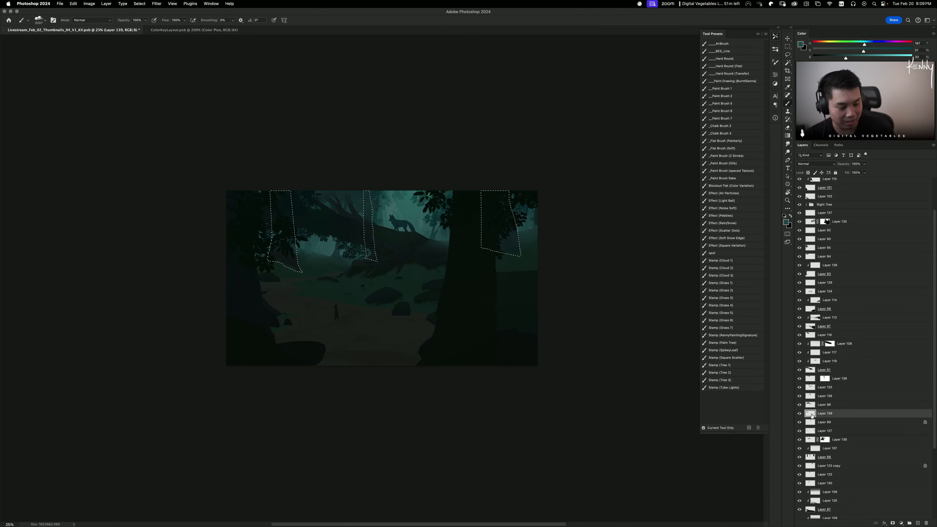
key(super+d)
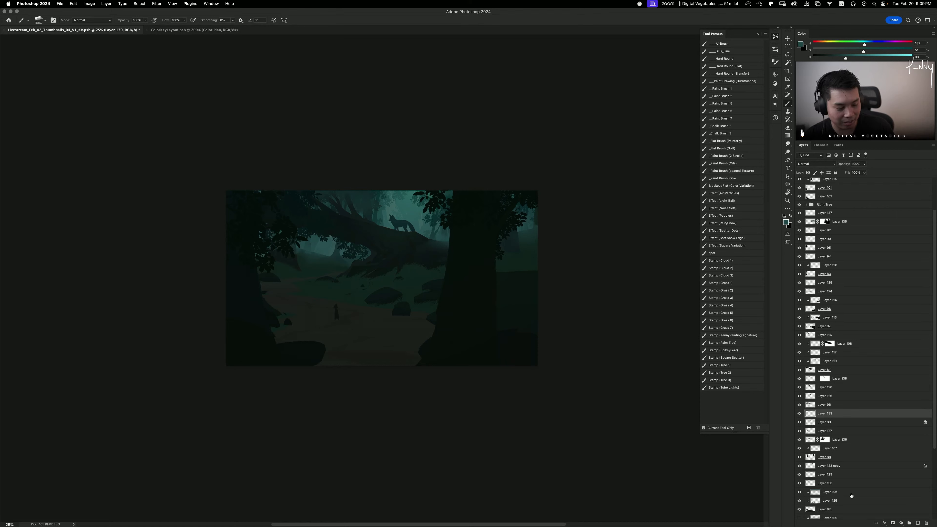
click(893, 523)
super+click(810, 457)
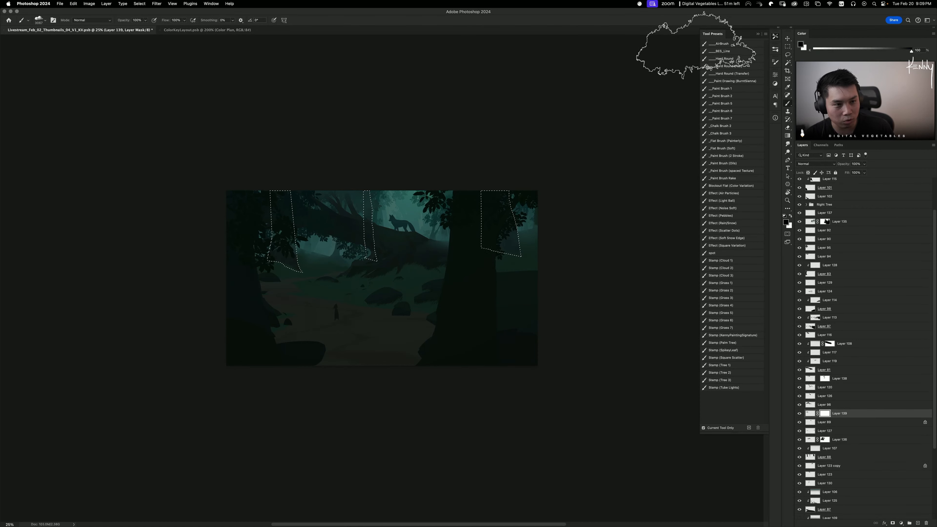
Step: Mask Layer 139's cloud inside the trunk selection with a much larger black AirBrush, clear the selection, and target the cloud again
click(722, 45)
key(bracketright)
key(bracketright)
key(bracketright)
key(bracketright)
key(bracketright)
key(bracketright)
key(bracketright)
key(bracketright)
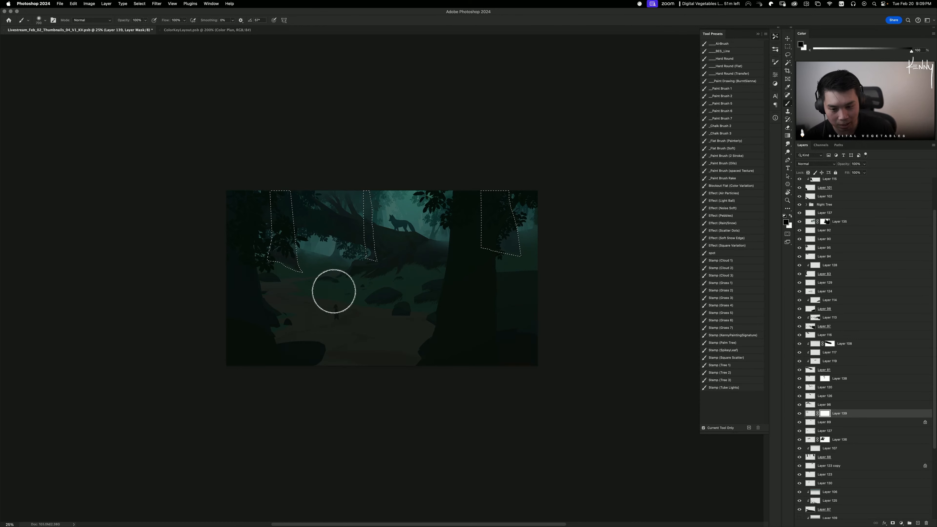
key(super+z)
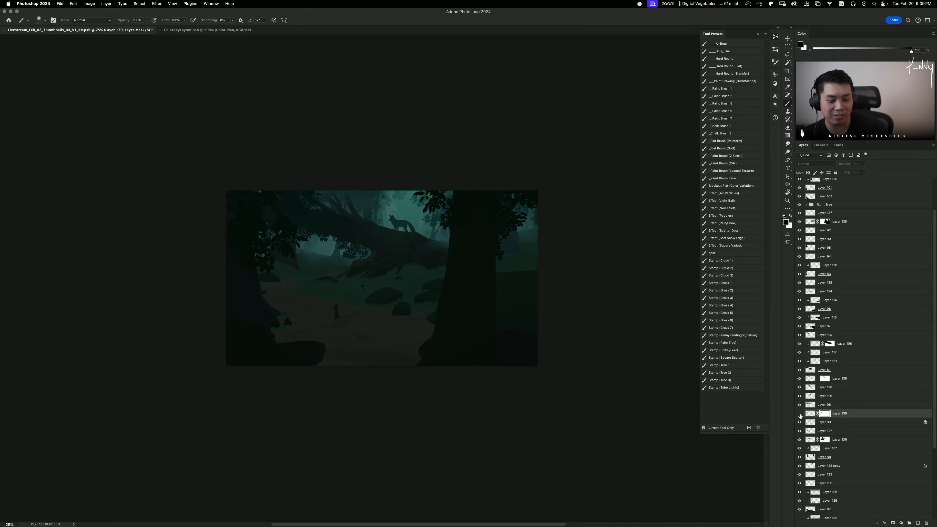
click(810, 414)
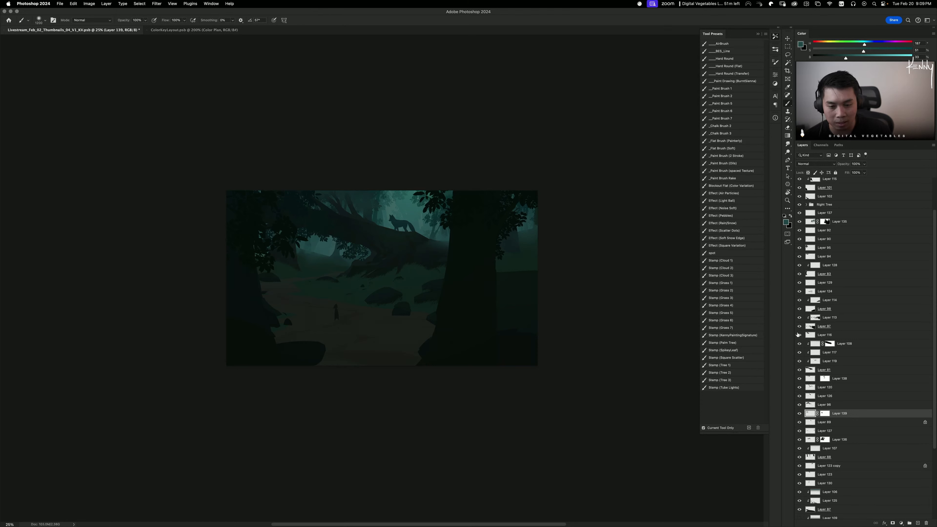
Step: Darken Layer 116 slightly by lowering its lightness with a Hue/Saturation adjustment
click(821, 336)
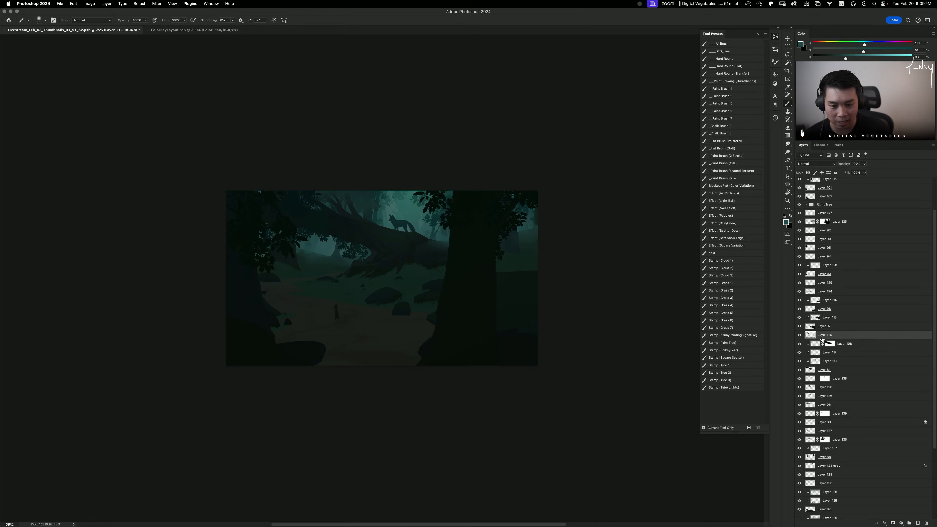
key(super+u)
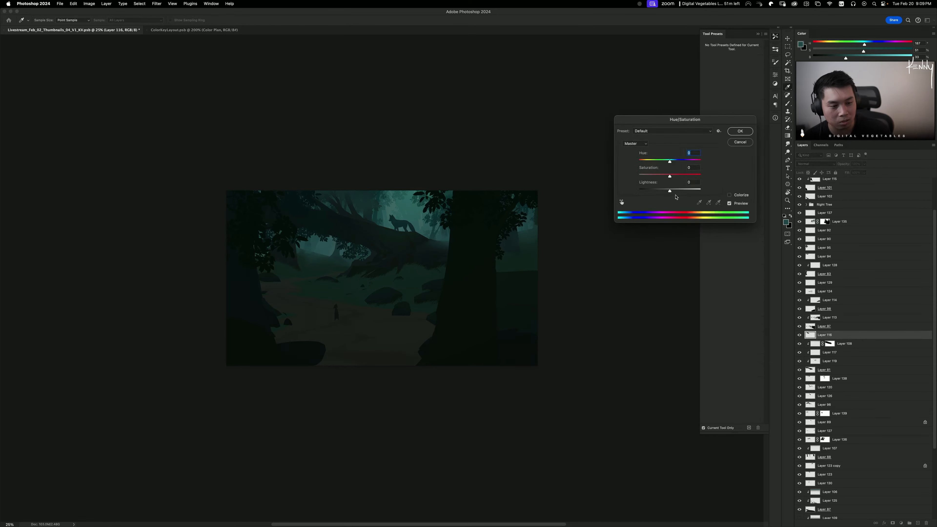
drag(670, 192, 657, 190)
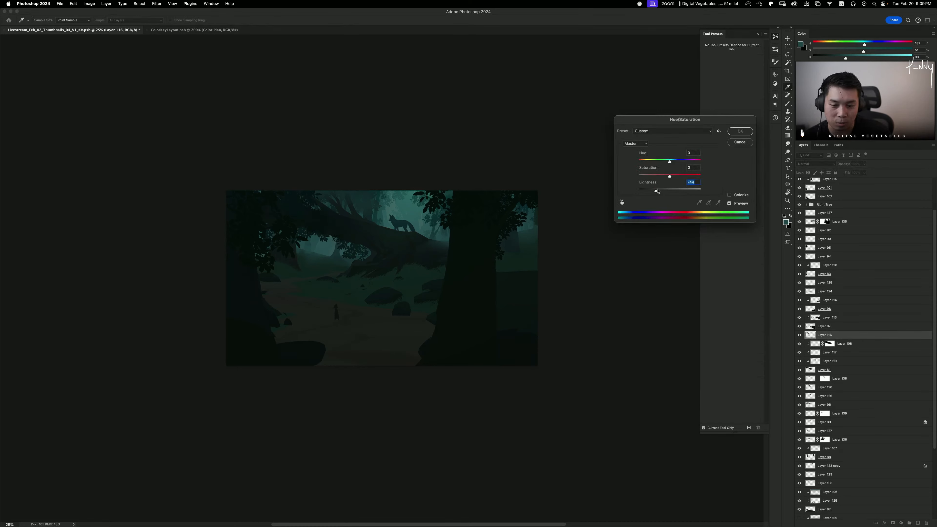
click(739, 142)
key(super+u)
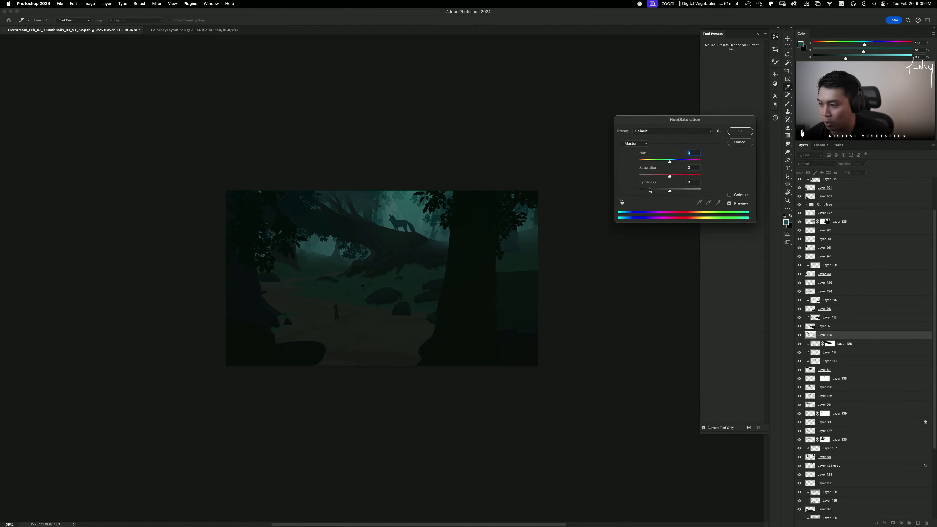
drag(669, 191, 662, 192)
click(735, 135)
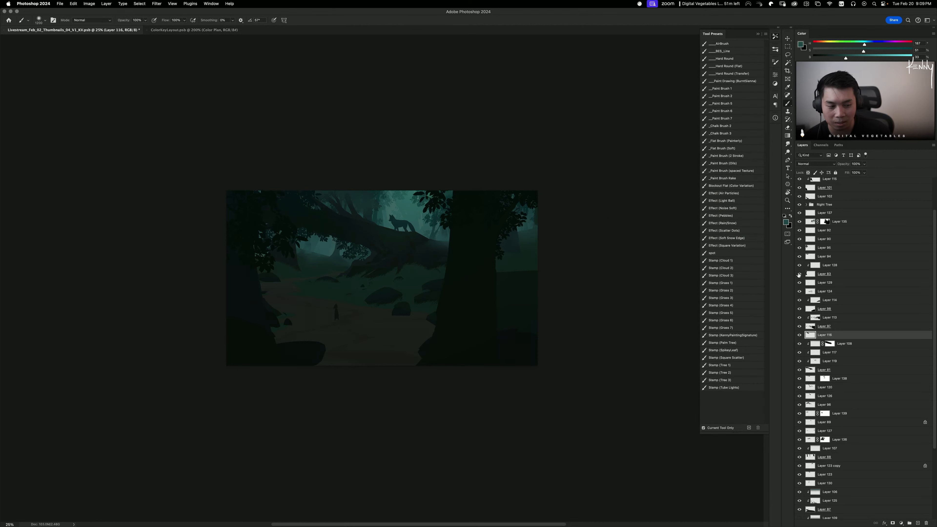
Step: Toggle the visibility of individual layers up to Layers 94 and 95 to examine which foliage and foreground parts each one holds
click(800, 328)
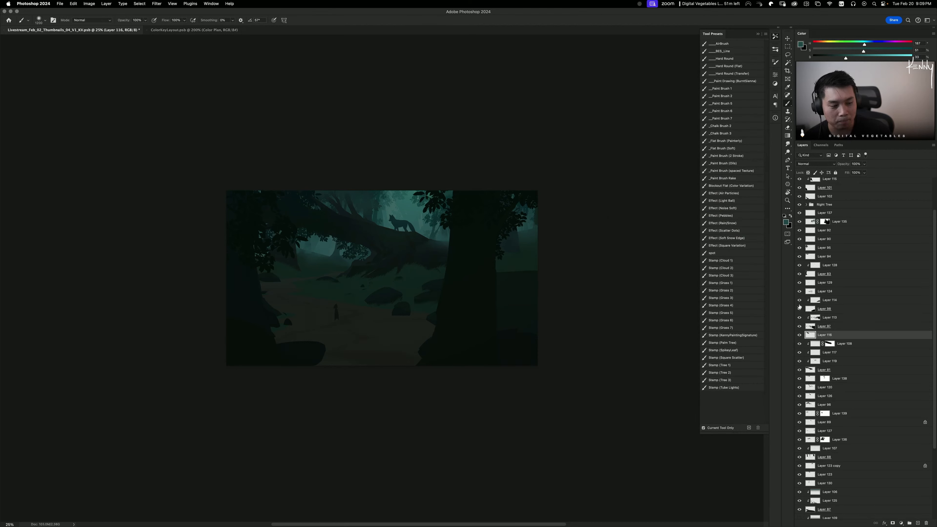
click(837, 291)
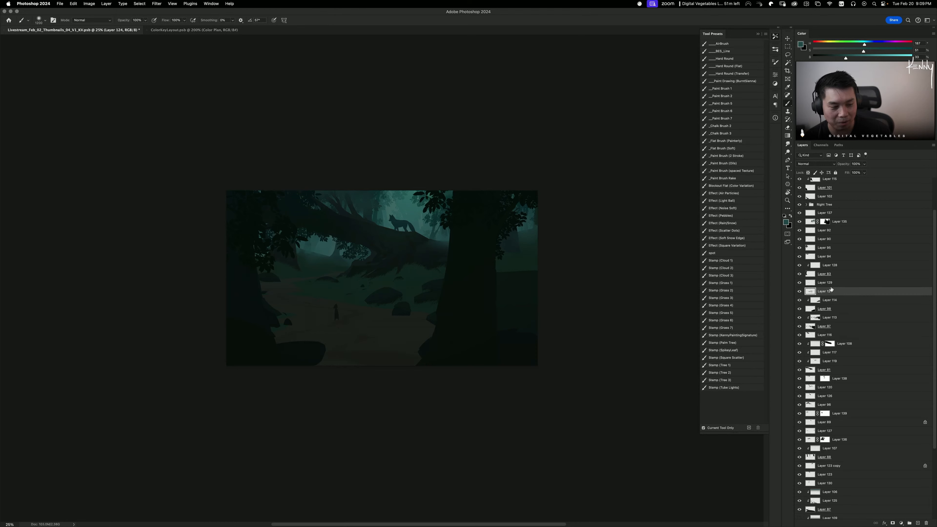
click(800, 223)
click(800, 222)
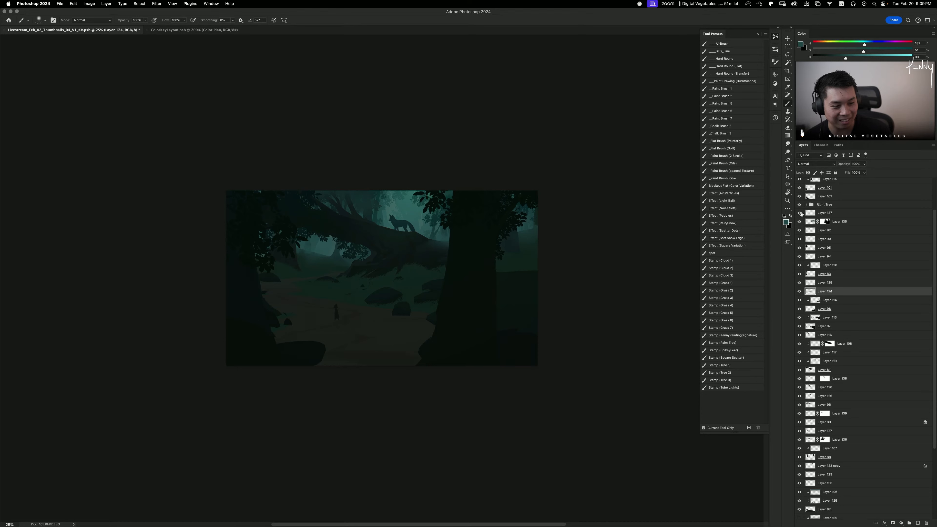
scroll(800, 205, up, 3)
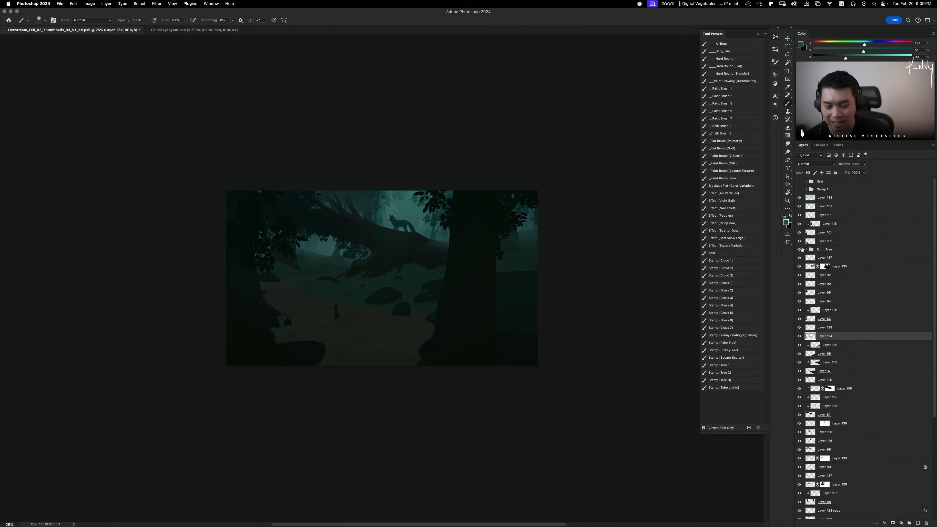
click(800, 293)
click(800, 293)
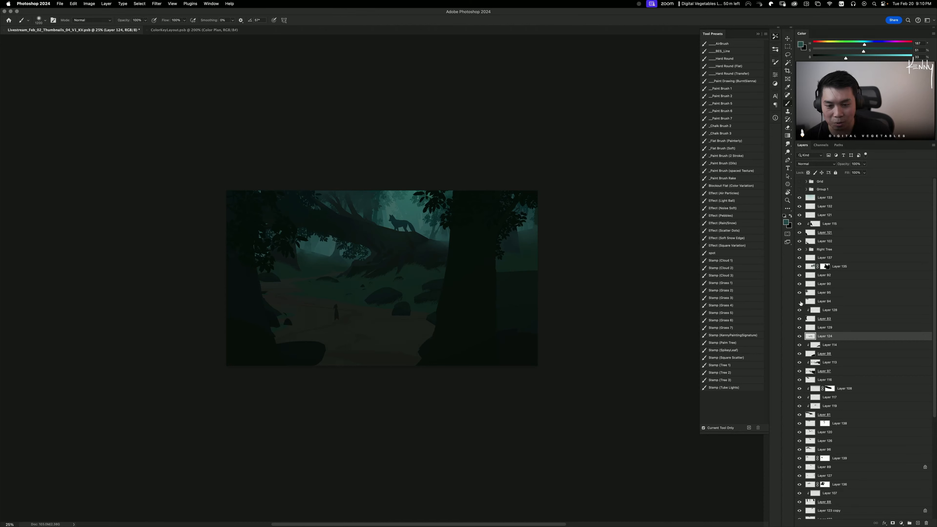
click(800, 301)
click(801, 301)
click(800, 301)
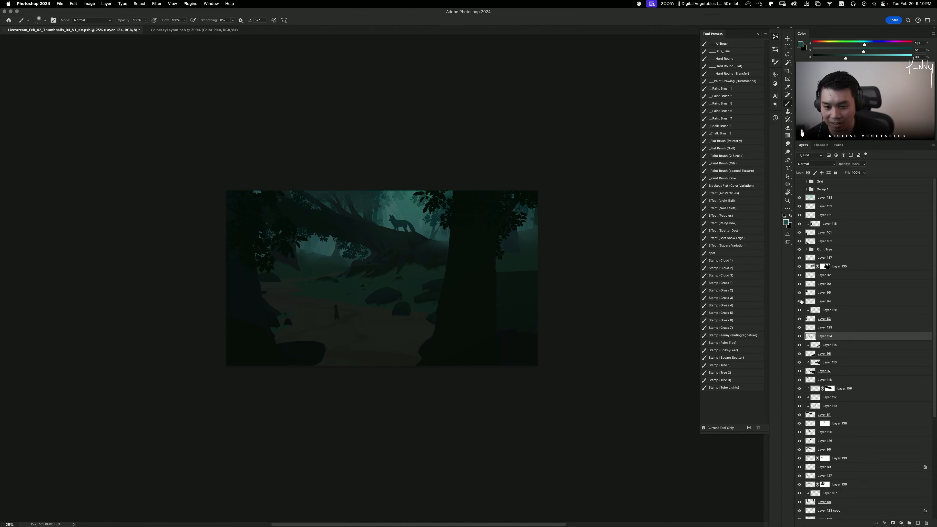
click(800, 301)
Step: Darken Layer 94 with Hue/Saturation at lightness -29, and shift its hue slightly in the negative direction
click(824, 302)
key(ctrl+u)
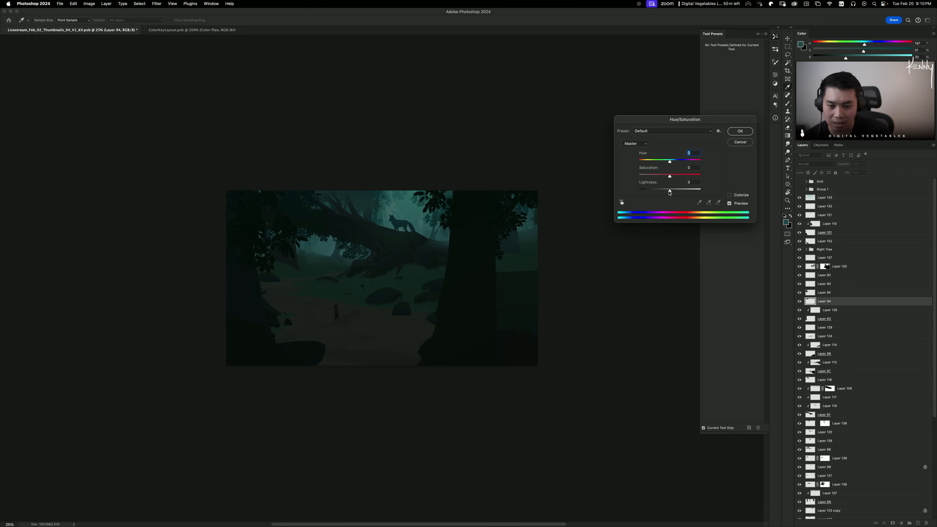
drag(669, 192, 660, 192)
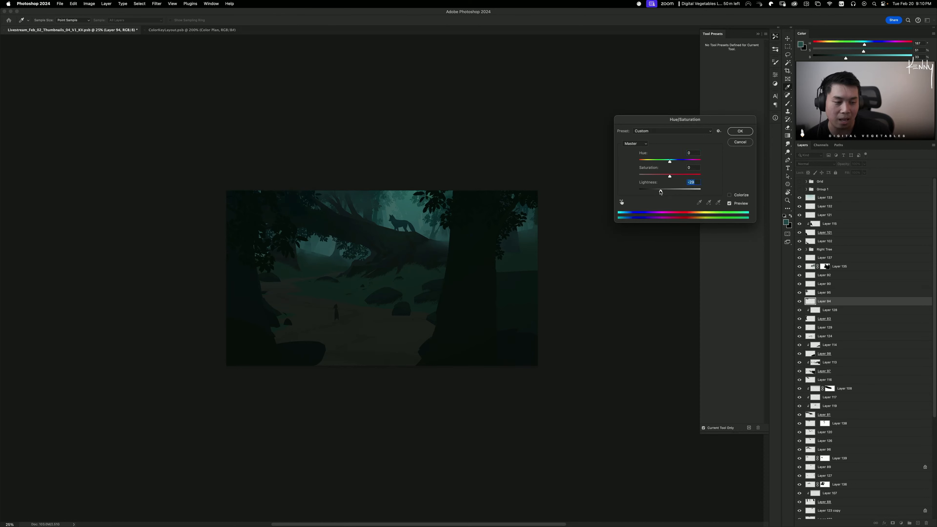
click(733, 132)
key(b)
key(super+u)
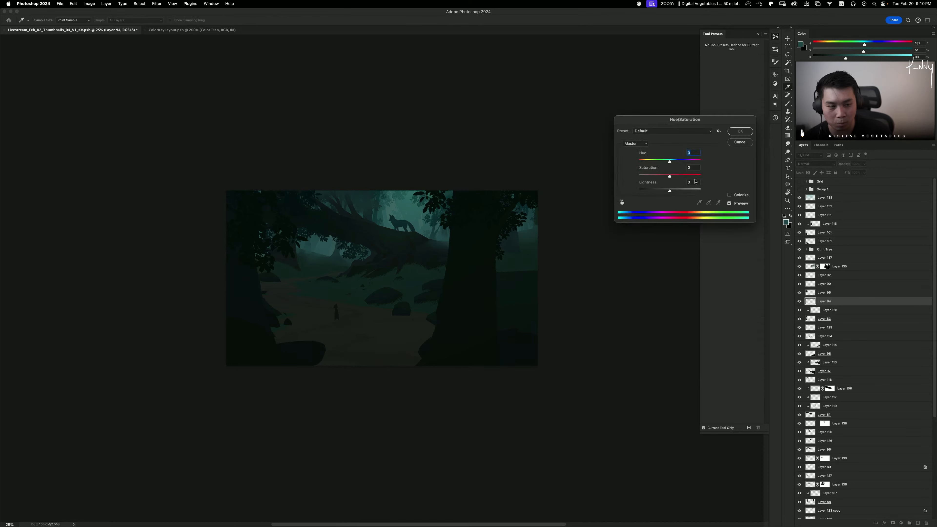
drag(673, 163, 667, 163)
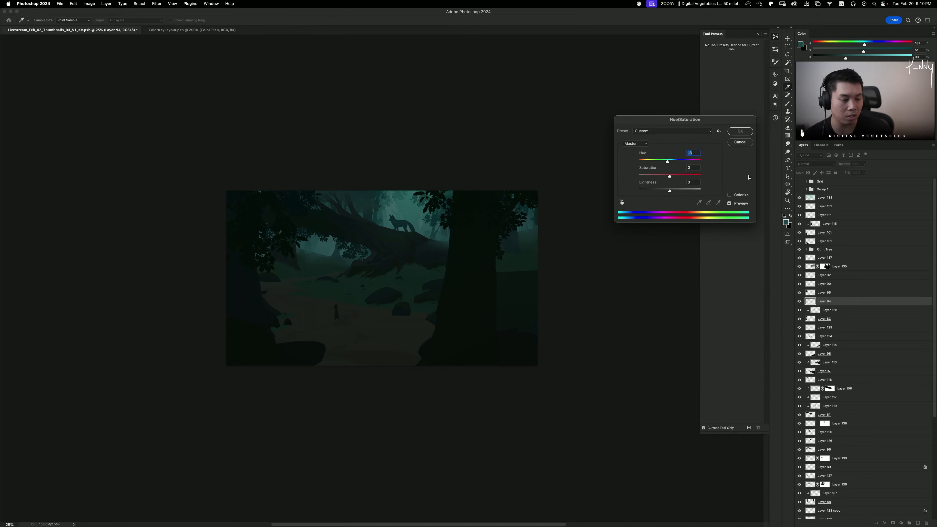
click(740, 131)
key(b)
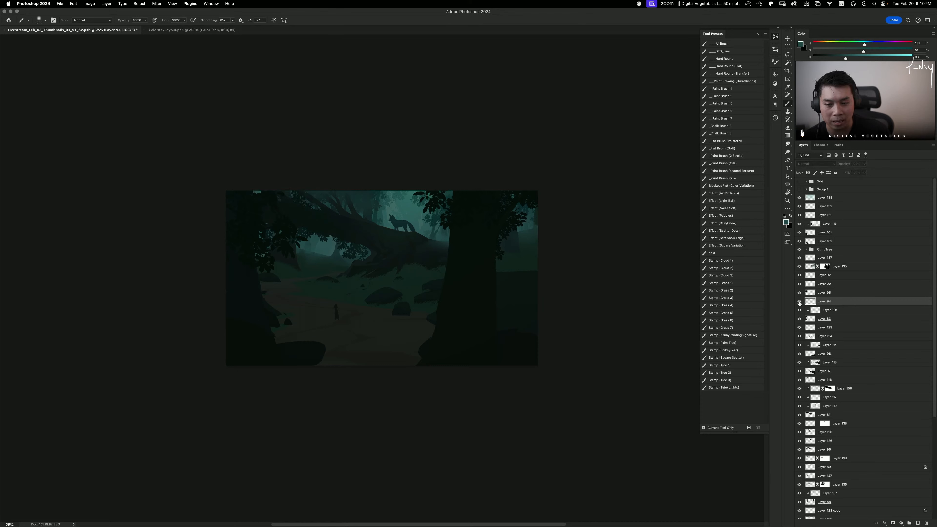
Step: Compare the painting with Layers 128, 94, 95 and 124 hidden and shown to examine what each contributes
click(821, 312)
click(800, 311)
click(800, 310)
click(801, 304)
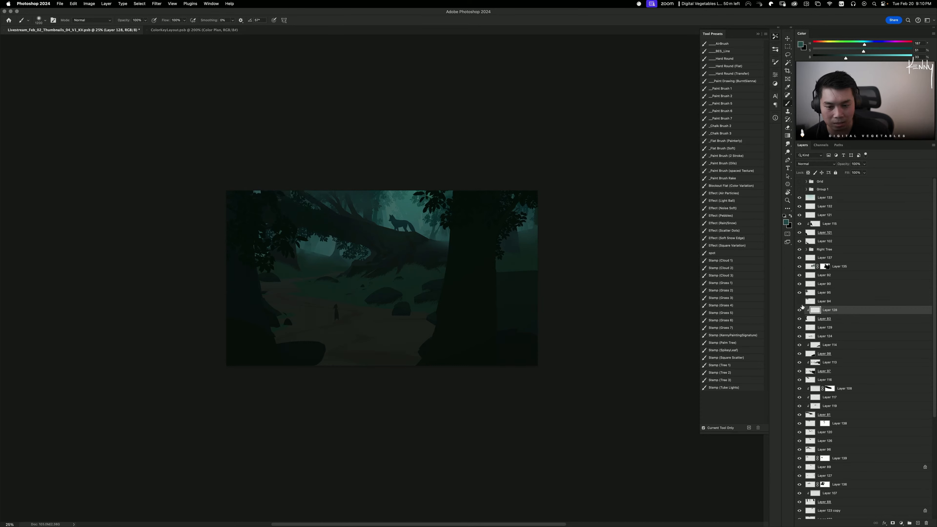
click(800, 303)
click(799, 294)
click(799, 294)
click(800, 338)
click(800, 337)
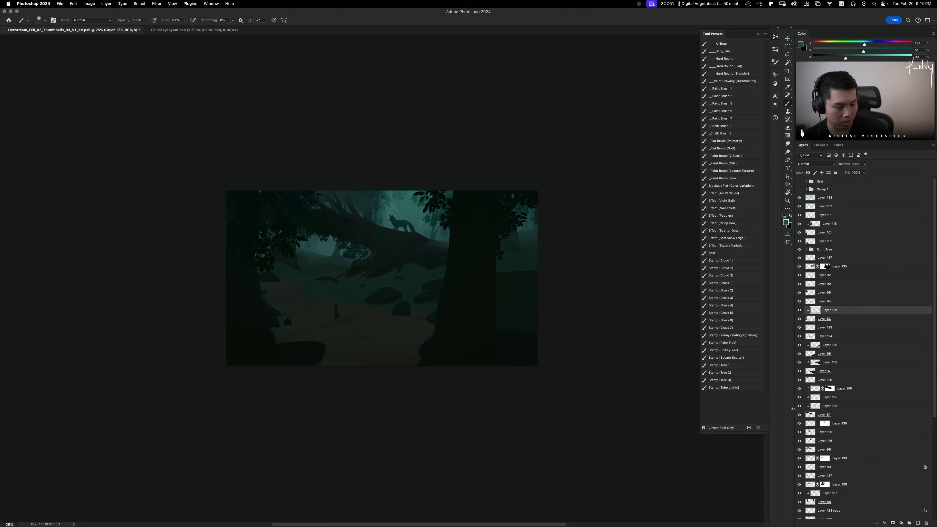
Step: Examine the contents of Layer 138 and the layers just beneath it by toggling their visibility, and select Layer 96
click(799, 424)
click(799, 423)
click(850, 424)
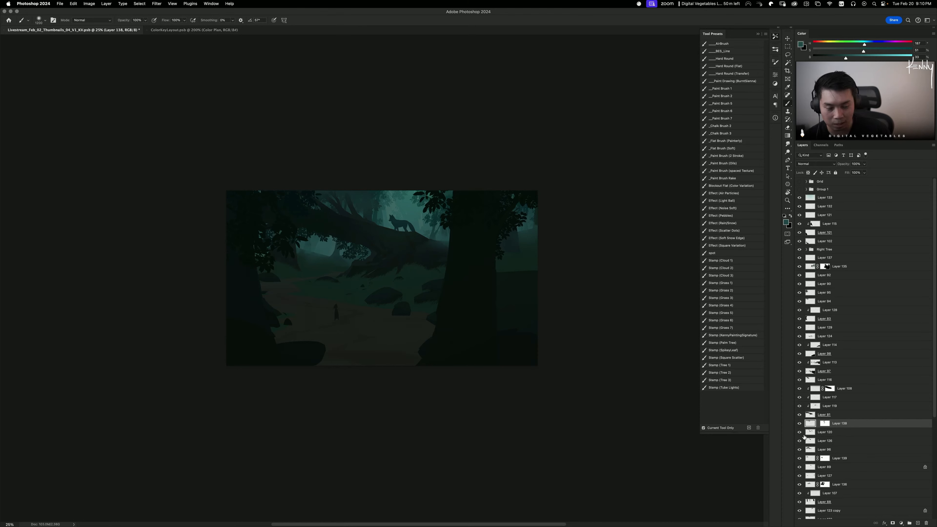
click(800, 433)
click(799, 442)
click(799, 442)
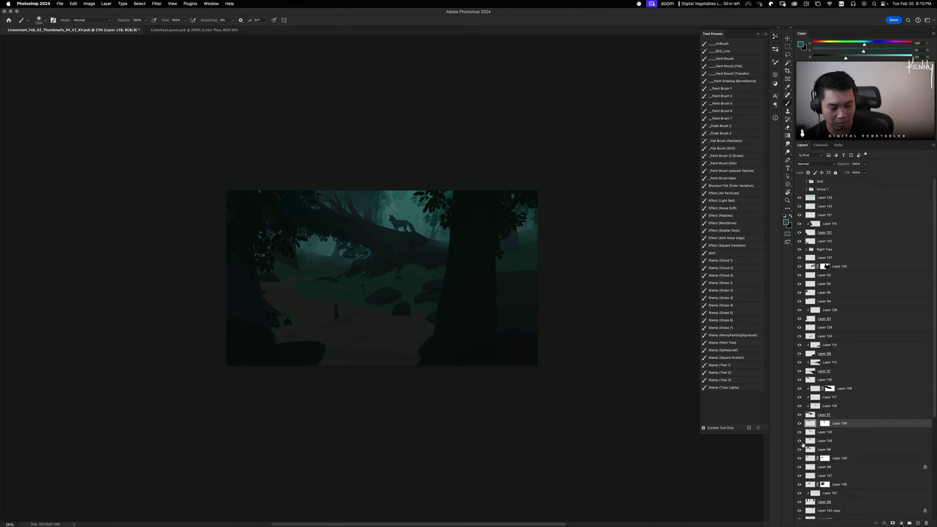
click(812, 449)
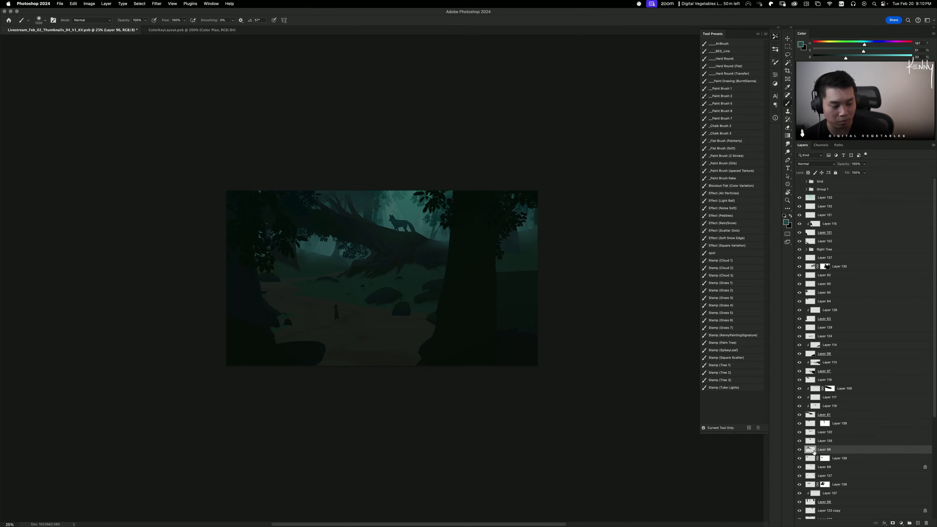
click(800, 450)
click(800, 449)
key(ctrl+u)
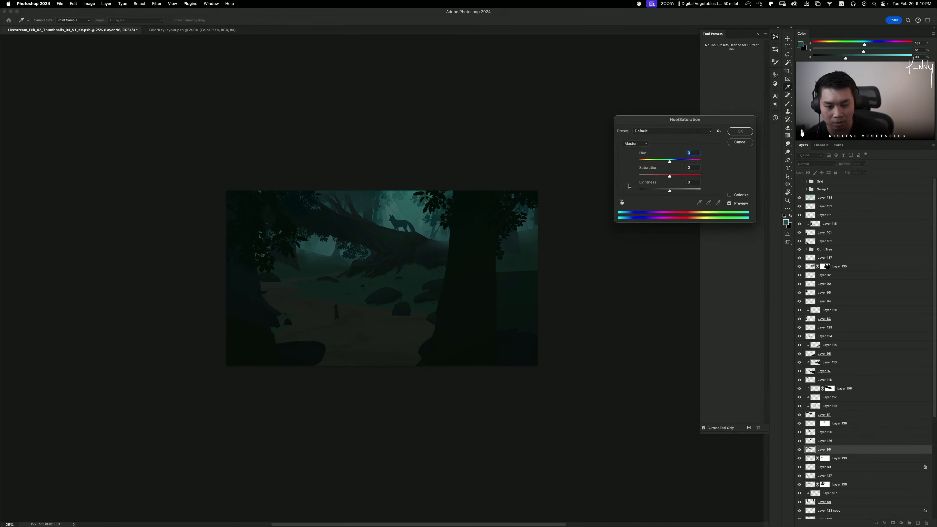
drag(670, 191, 671, 192)
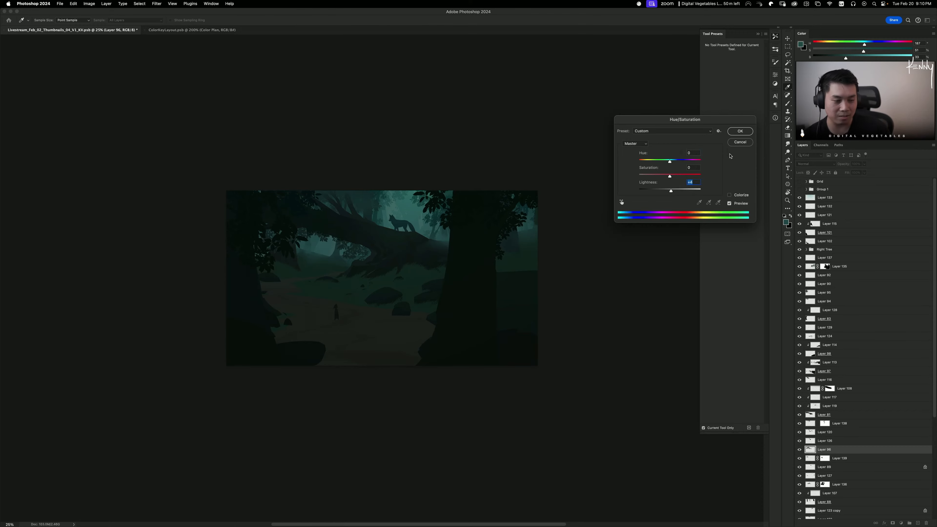
click(740, 142)
Step: Try to brighten Layer 96's foliage under the fallen trunk using the Dodge tool with a smaller brush, and undo the strokes
key(o)
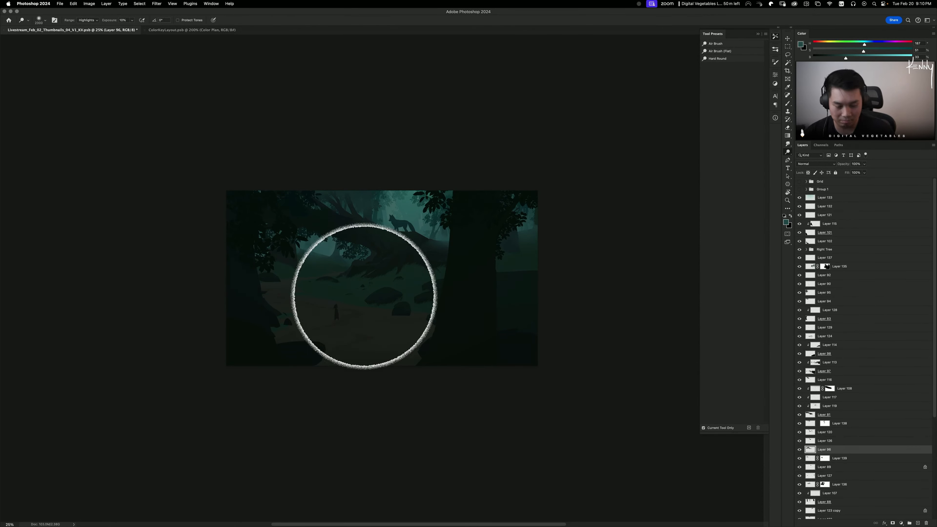
key(bracketleft)
key(bracketleft)
key(bracketleft)
key(bracketleft)
key(bracketleft)
key(bracketleft)
key(bracketleft)
key(bracketleft)
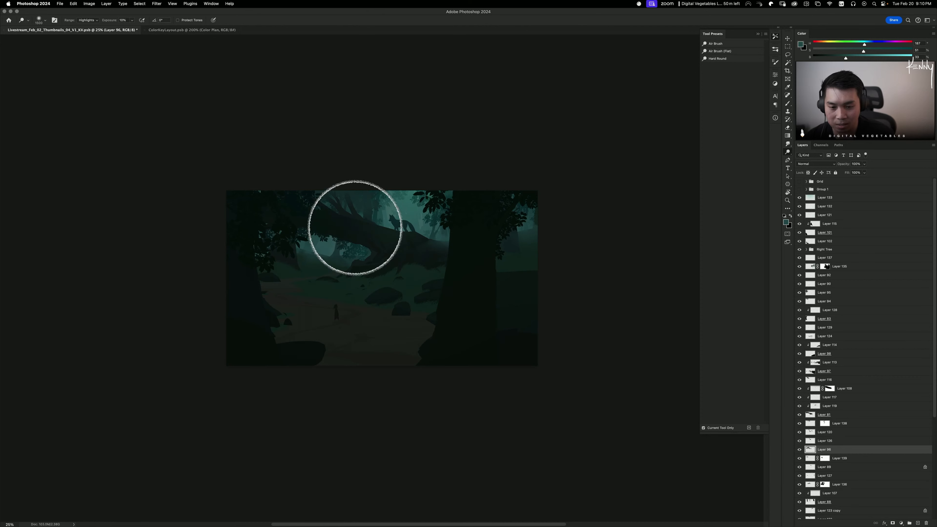
key(super+z)
key(super+z)
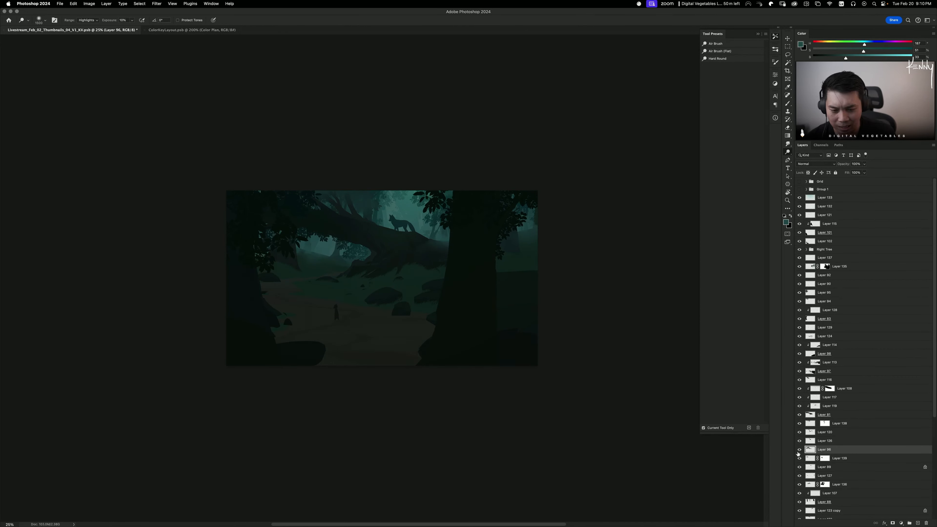
key(super+z)
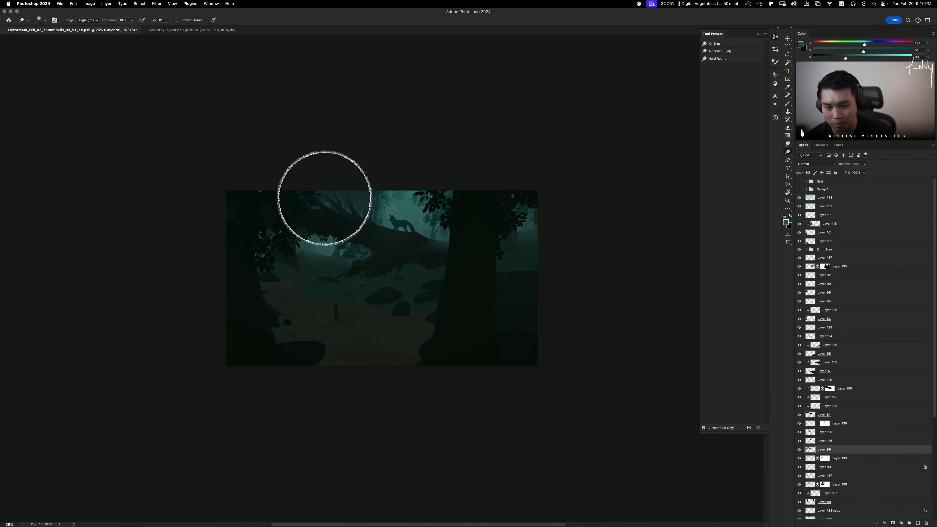
key(super+minus)
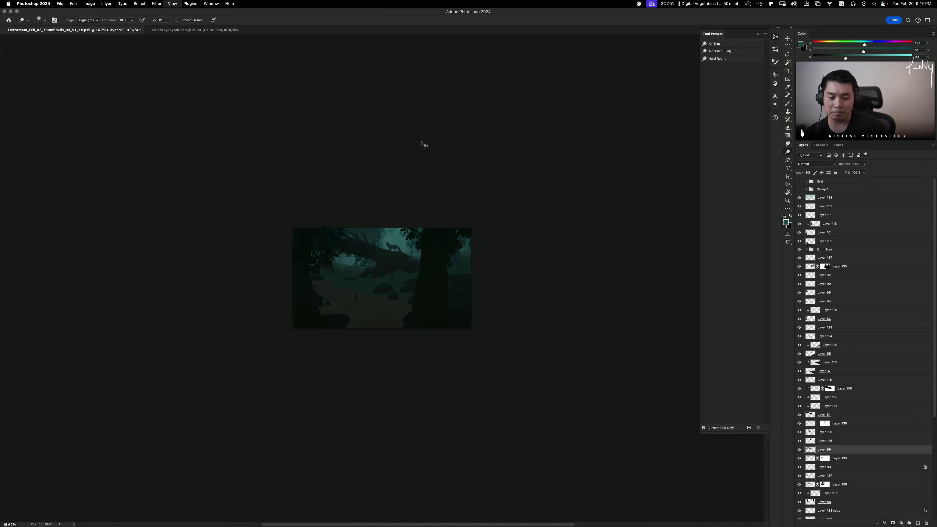
key(super+equal)
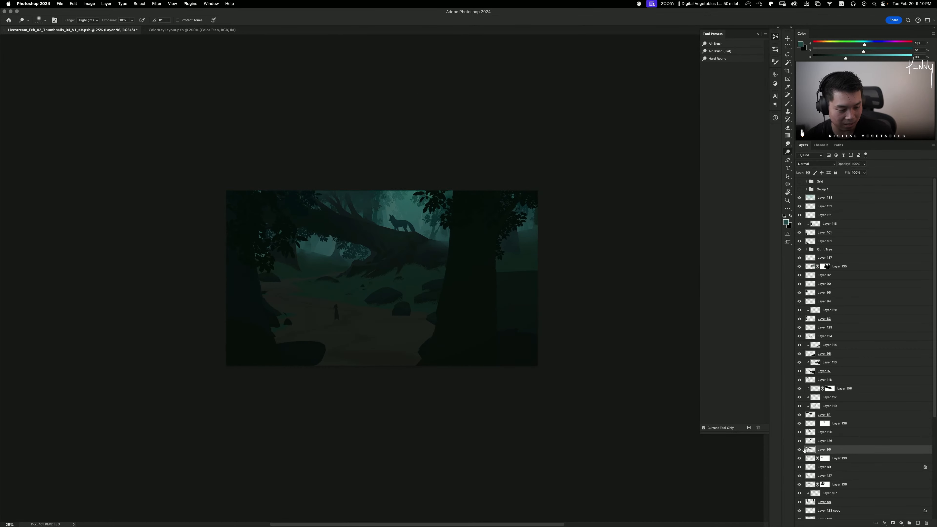
Step: Lasso Layer 96's hanging foliage beneath the fallen trunk, scale it down, move it up and to the left, and deselect
key(l)
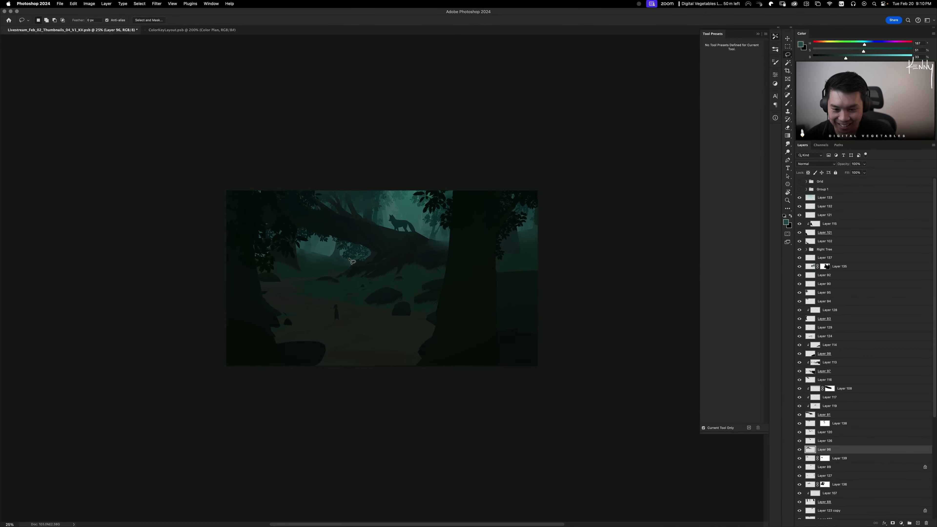
mouse_move(347, 269)
mouse_down()
mouse_move(333, 266)
mouse_move(331, 240)
mouse_move(506, 240)
mouse_move(476, 371)
mouse_up()
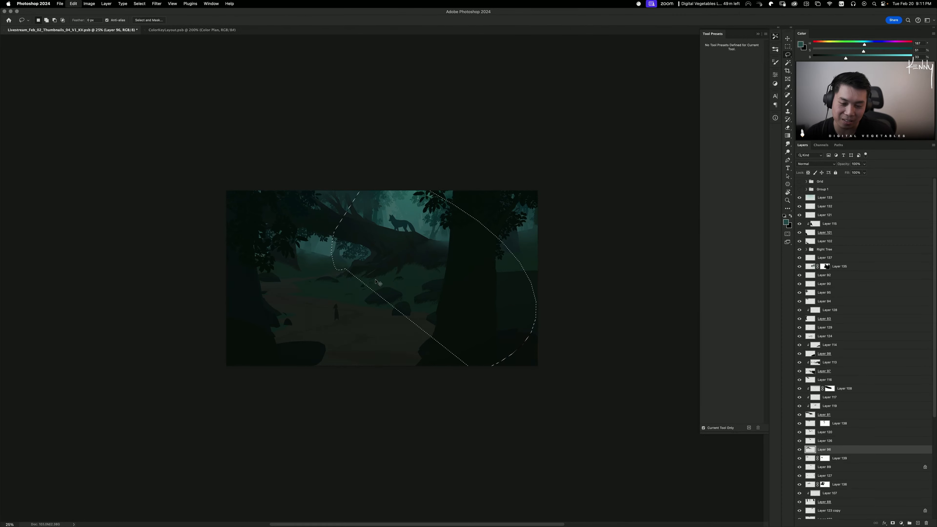
key(super+t)
drag(433, 276, 446, 270)
key(super+z)
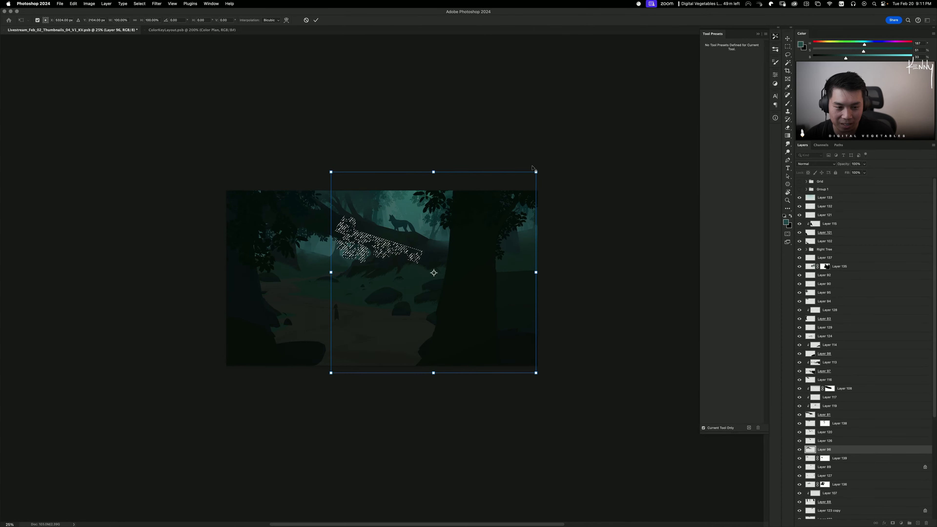
drag(533, 168, 508, 190)
mouse_move(487, 229)
mouse_down()
mouse_move(469, 215)
mouse_move(475, 219)
mouse_up()
key(Return)
key(super+d)
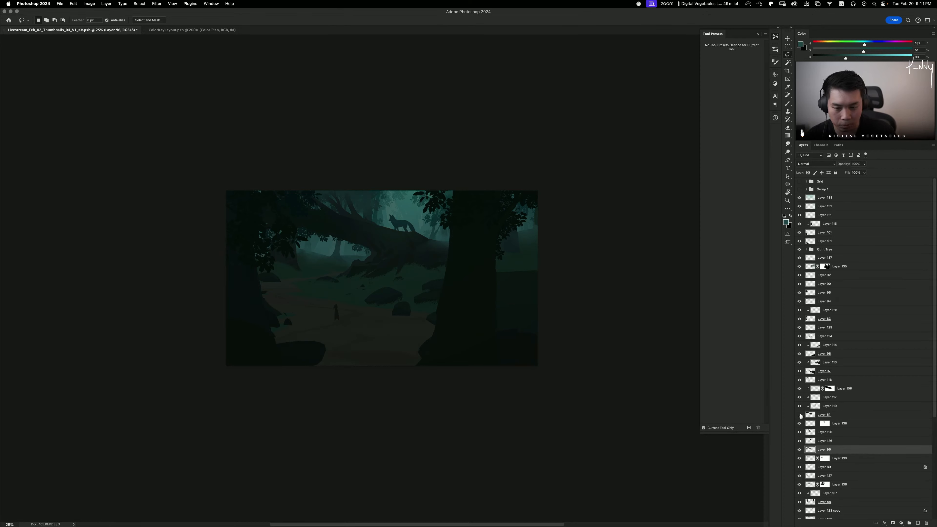
Step: Create a new layer directly above Layer 138, beneath the fallen trunk's layer, and ready the Brush tool
click(827, 425)
click(816, 418)
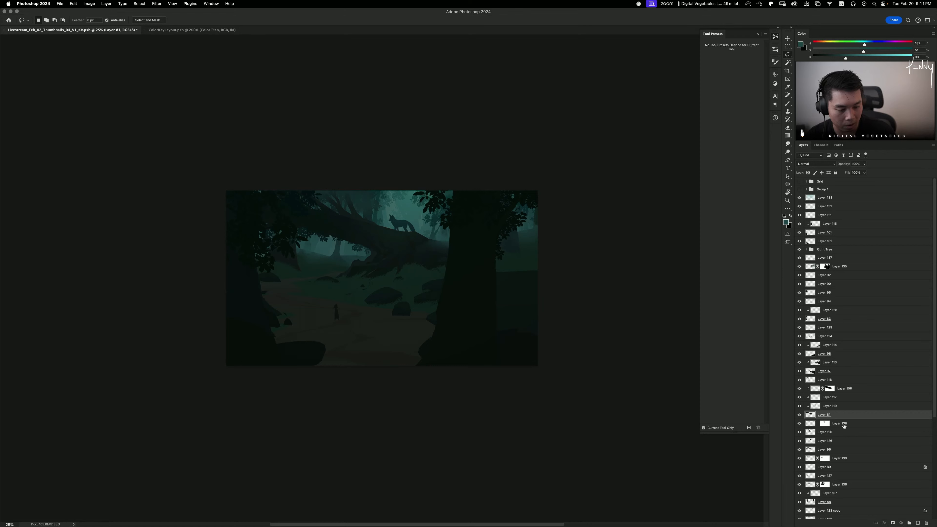
key(super+shift+n)
key(Return)
key(b)
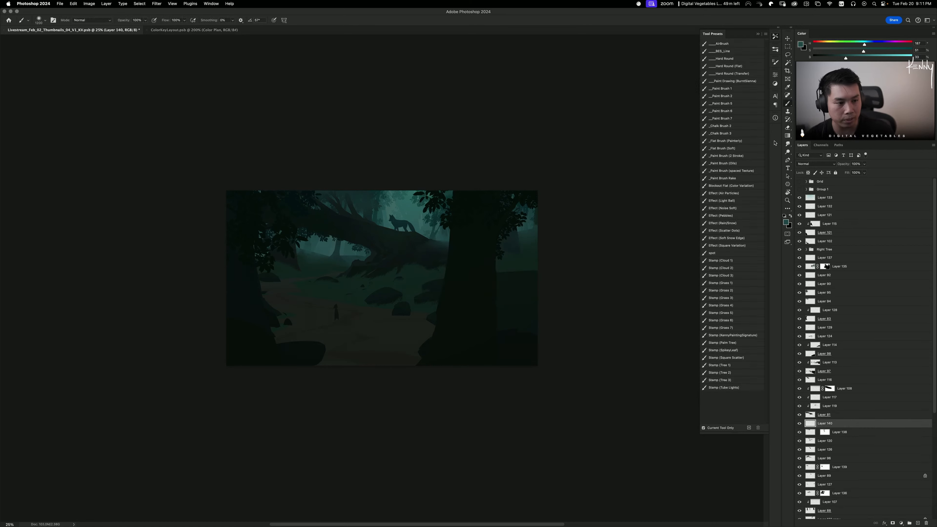
Step: Paint thin dark vines hanging beneath the fallen trunk on Layer 140, using a small Paint Brush 1 and a color sampled from the trunk
click(720, 88)
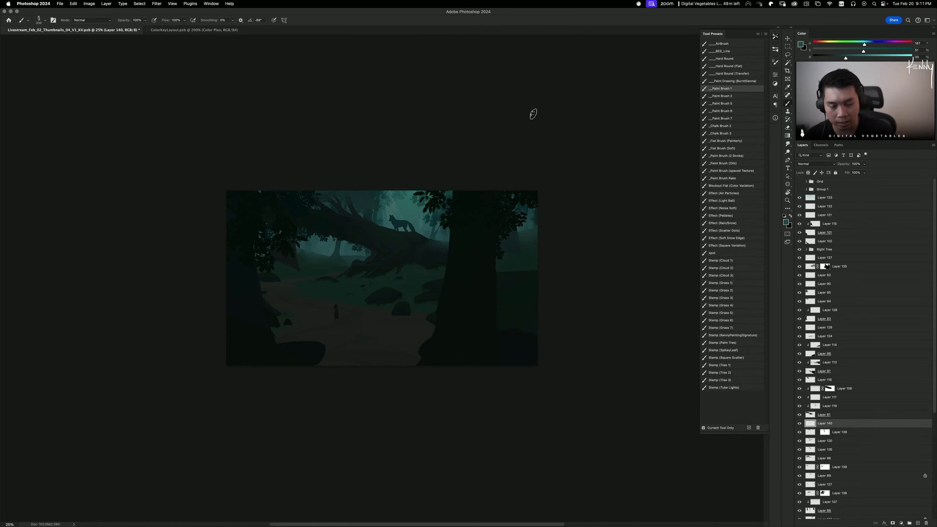
alt+click(368, 240)
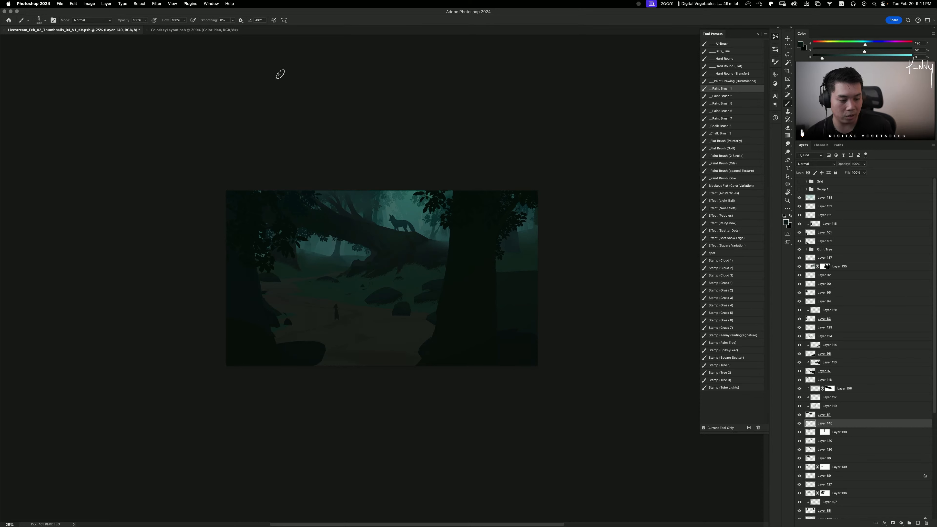
key(bracketleft)
key(bracketleft)
key(bracketleft)
key(bracketleft)
key(bracketleft)
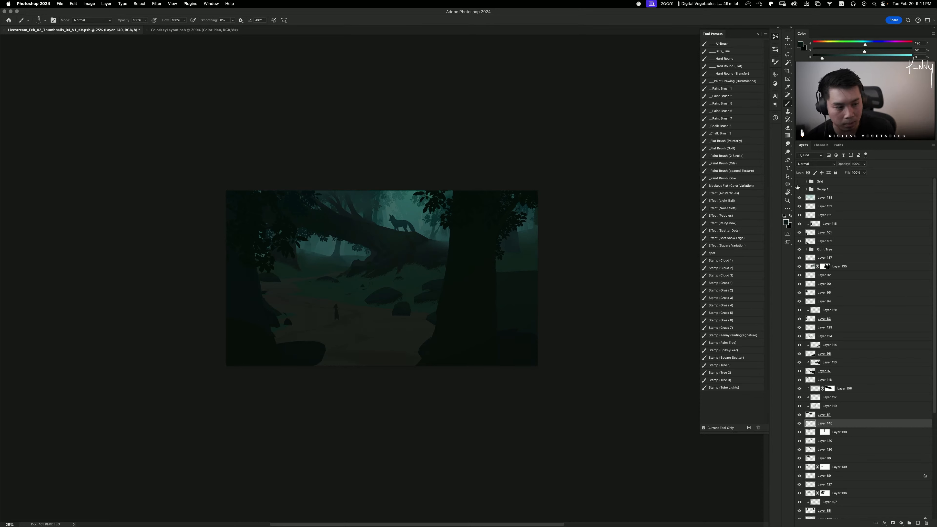
click(798, 181)
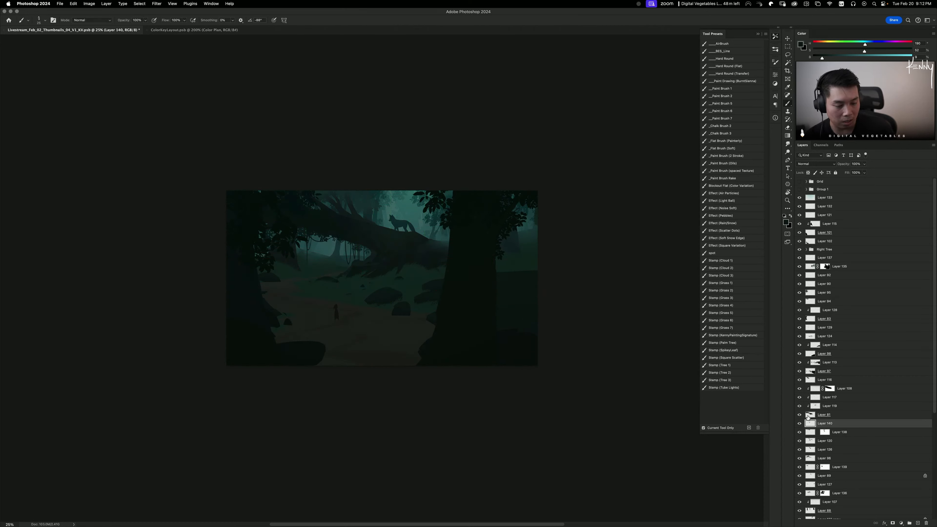
Step: Adjust the lightness of Layer 140's hanging vines with Hue/Saturation
key(super+u)
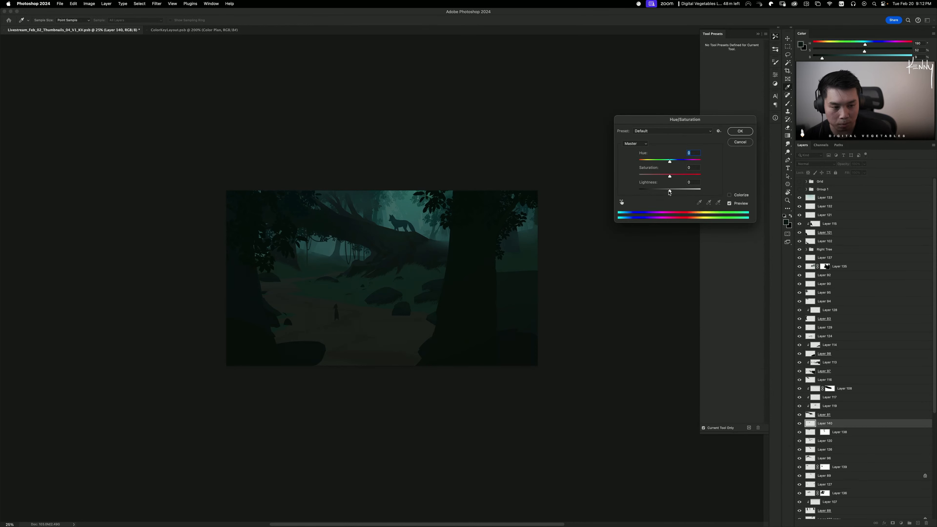
drag(669, 191, 671, 191)
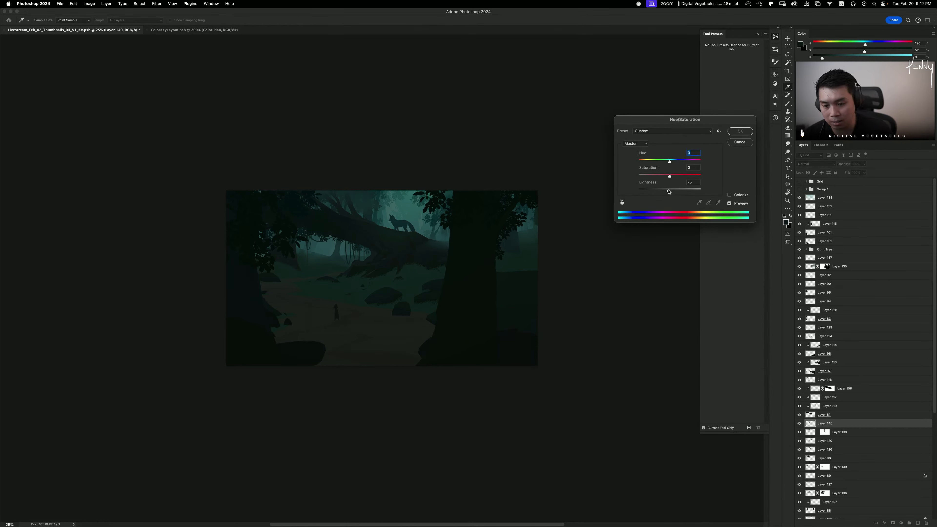
click(740, 131)
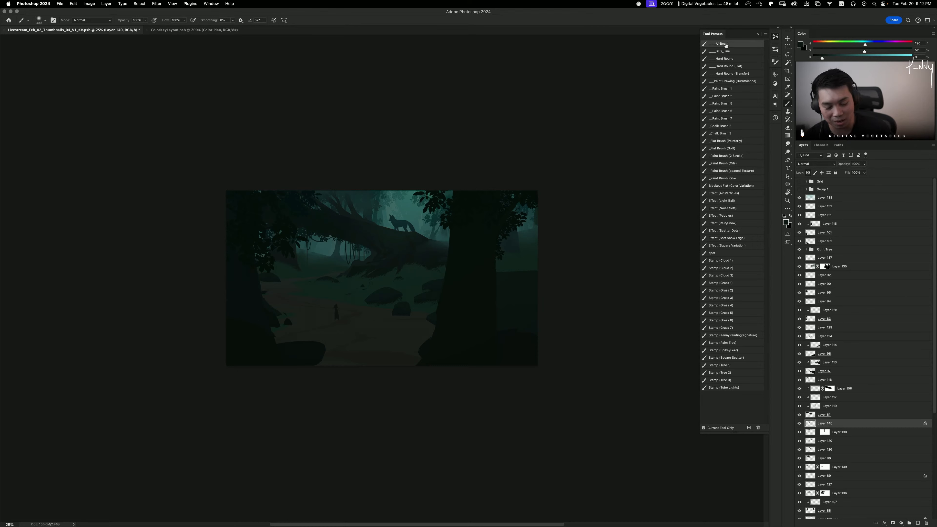
Step: Lasso a narrow strip of the vines nearest the roots, airbrush it with teal sampled from the mist at a reduced brush size, and deselect
key(l)
mouse_move(362, 227)
mouse_down()
mouse_move(357, 265)
mouse_move(361, 223)
mouse_up()
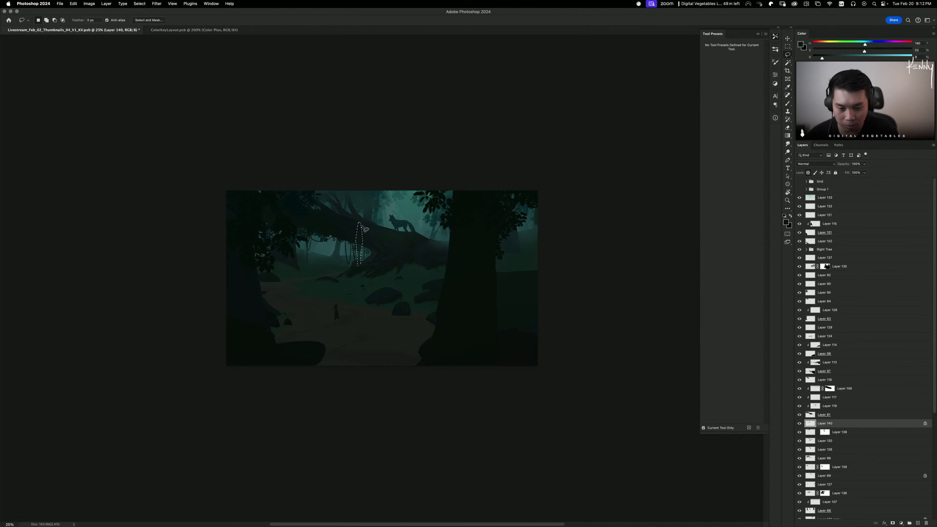
key(b)
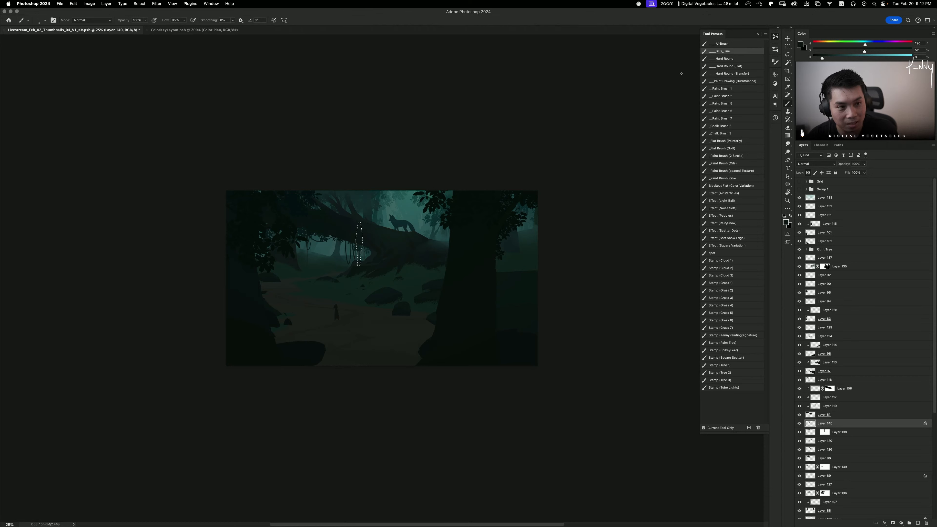
click(718, 44)
alt+click(367, 251)
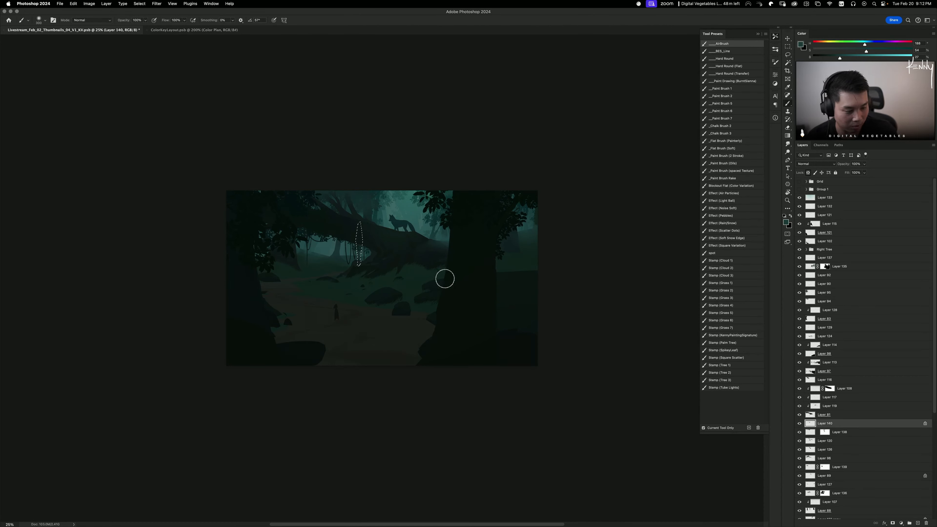
key(super+equal)
key(super+equal)
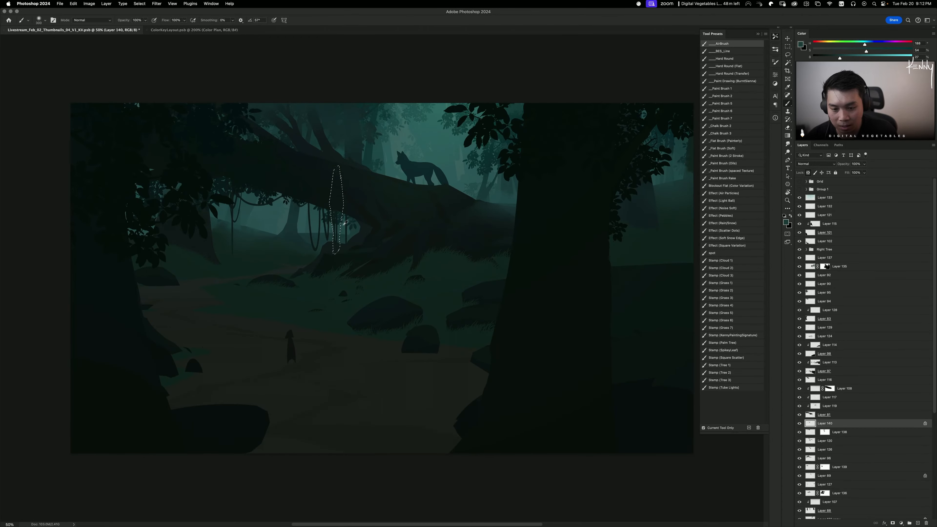
alt+click(345, 238)
drag(344, 213, 339, 266)
key(super+z)
key(bracketleft)
key(bracketleft)
key(bracketleft)
key(bracketleft)
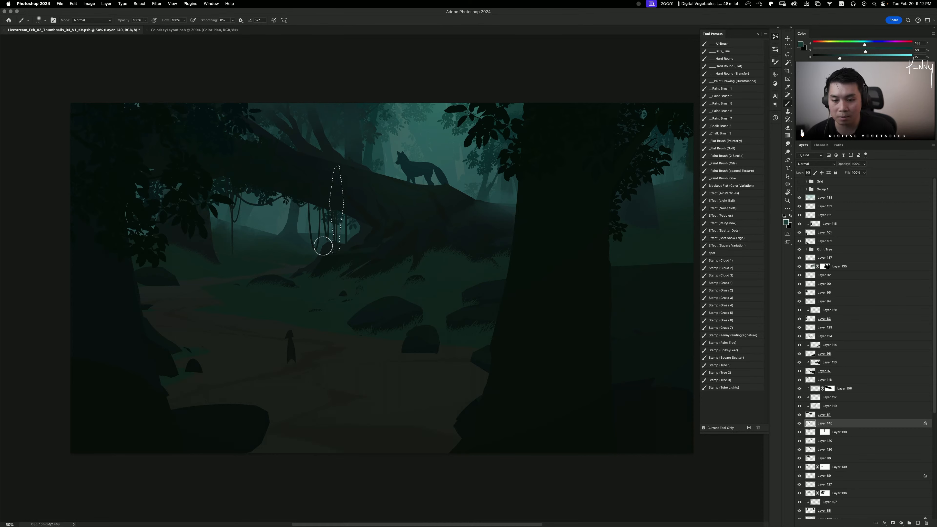
key(super+d)
Step: Try to airbrush teal mist over a lassoed area around the cluster's leftmost vines, undo the stroke, and deselect
key(l)
mouse_move(306, 272)
mouse_down()
mouse_move(321, 254)
mouse_move(323, 205)
mouse_move(306, 272)
mouse_up()
key(b)
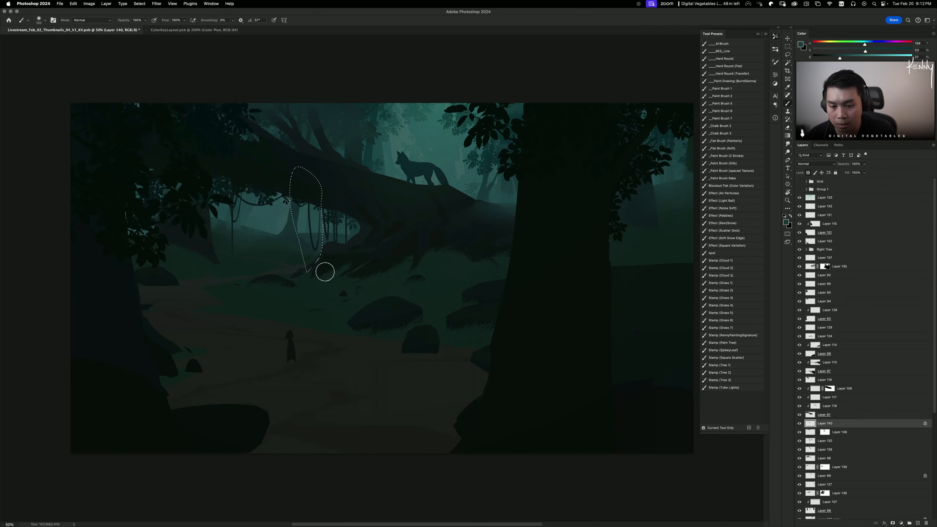
key(super+z)
key(super+d)
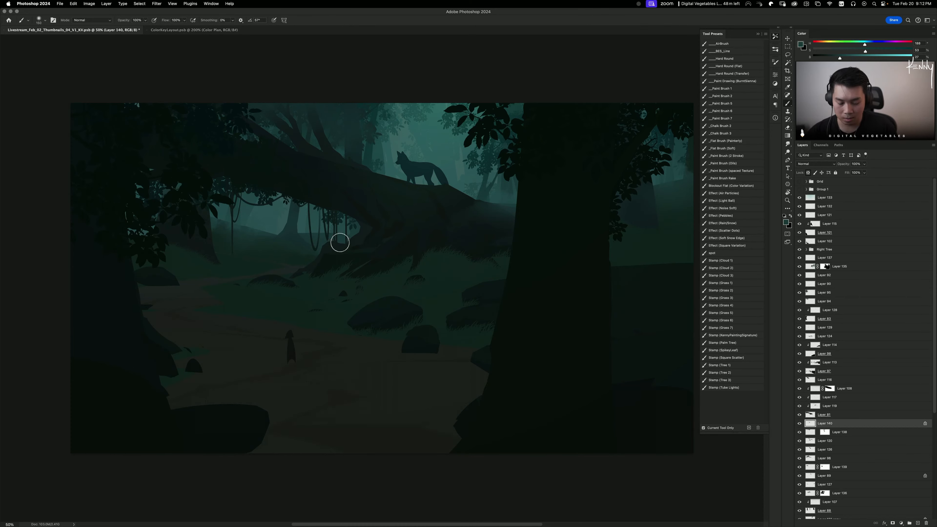
Step: Lasso the middle vines of the cluster beneath the trunk, soften them with the teal airbrush, and deselect
key(l)
mouse_move(321, 192)
mouse_down()
mouse_move(328, 252)
mouse_move(334, 189)
mouse_up()
key(b)
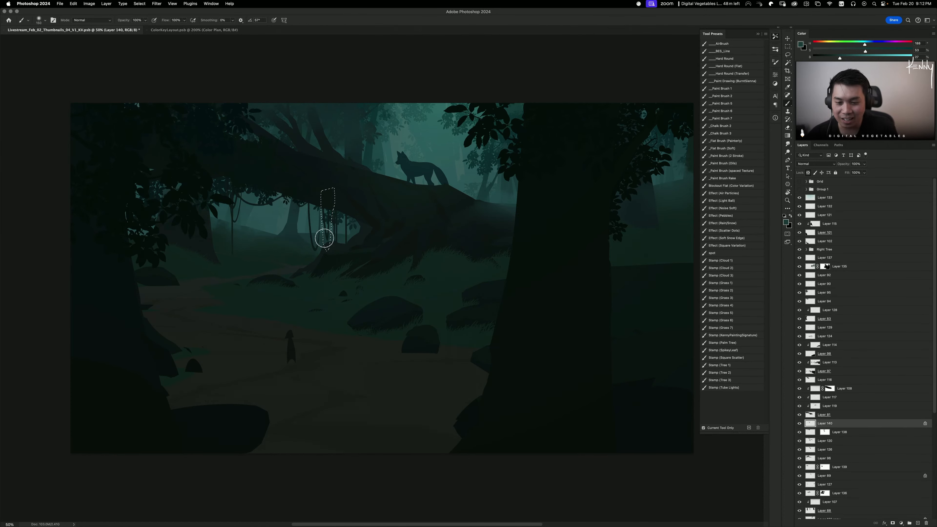
key(ctrl+d)
key(super+minus)
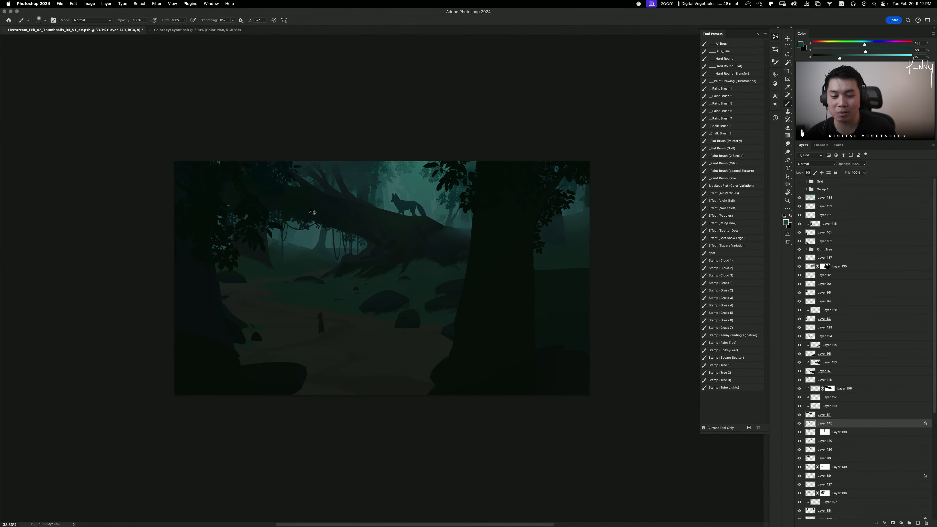
drag(354, 306, 409, 315)
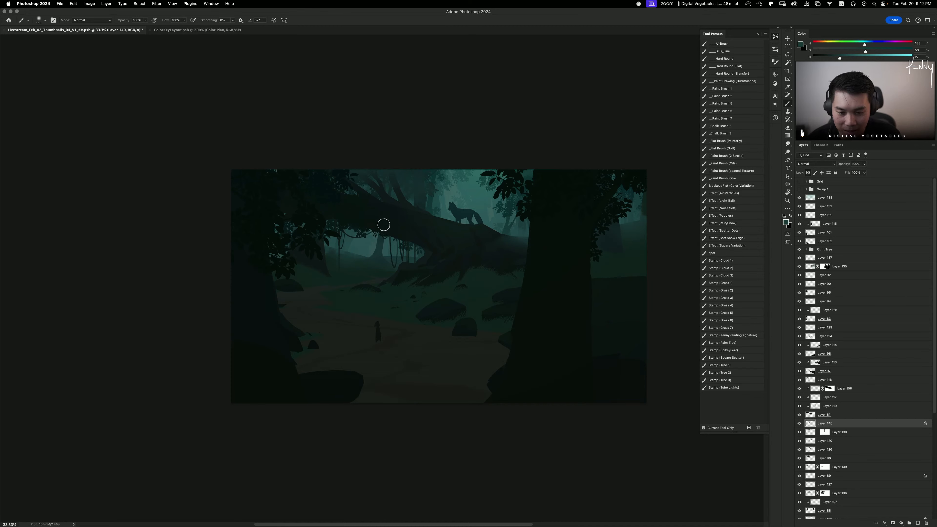
Step: Enlarge the airbrush, lasso the vines beside the distant tree under the trunk, and soften them with teal mist
key(bracketright)
key(bracketright)
key(bracketright)
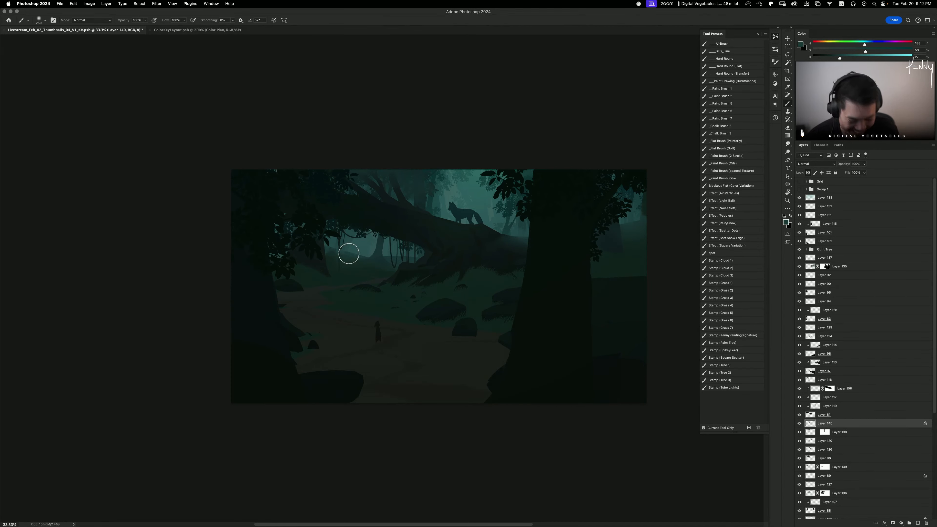
key(super+plus)
key(l)
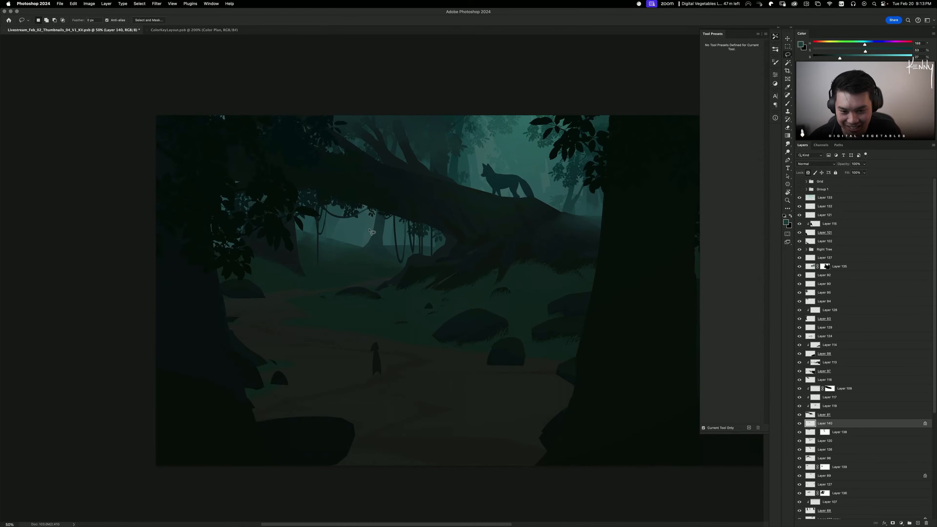
mouse_move(370, 229)
mouse_down()
mouse_move(398, 188)
mouse_move(393, 216)
mouse_move(376, 239)
mouse_up()
key(b)
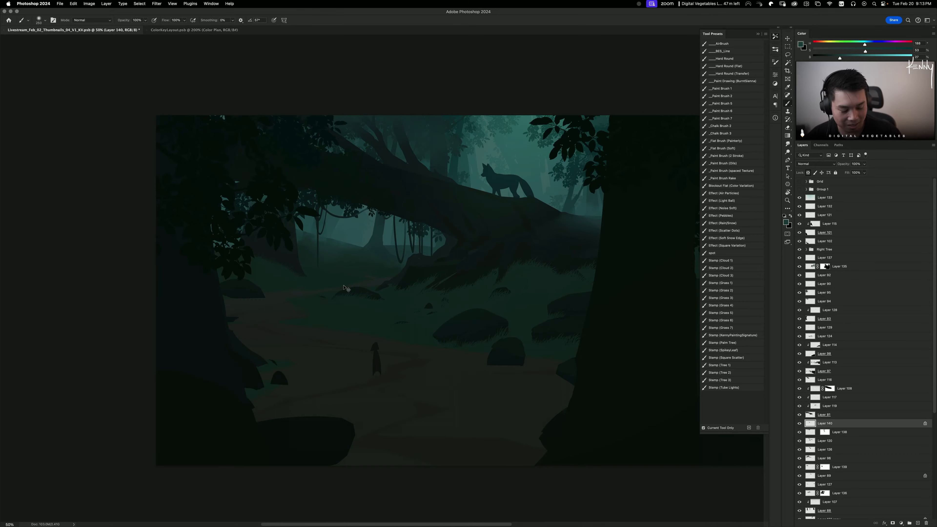
key(super+minus)
key(super+minus)
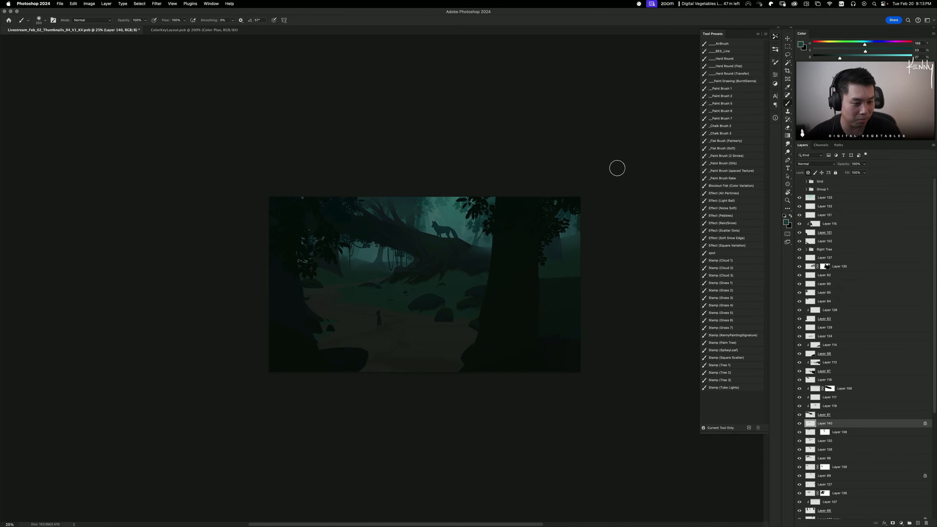
Step: Examine the contributions of Layer 133 and Layer 129 to the painting by selecting them and toggling Layer 129's visibility
click(825, 198)
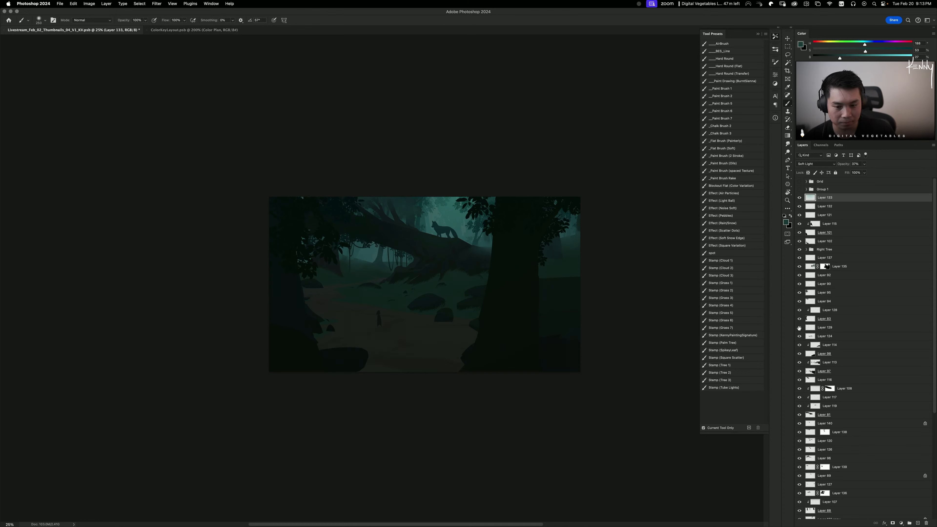
click(821, 328)
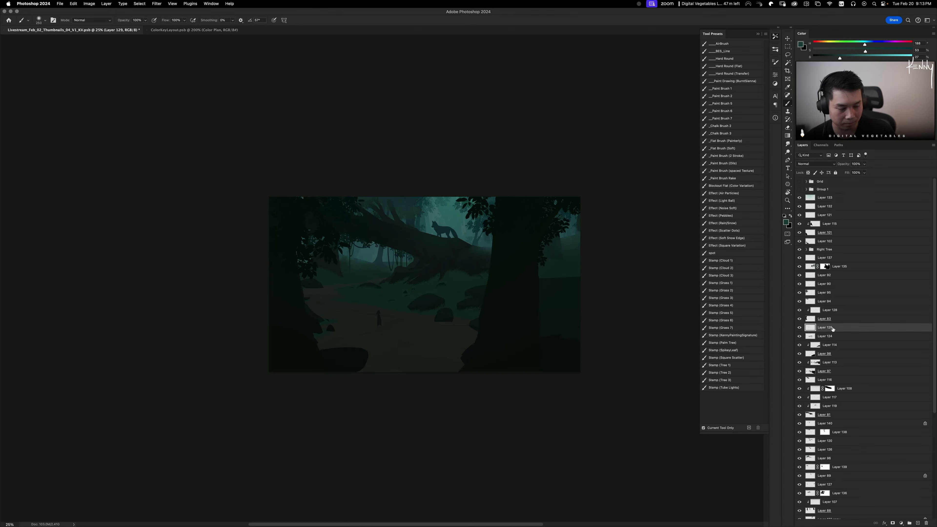
click(800, 327)
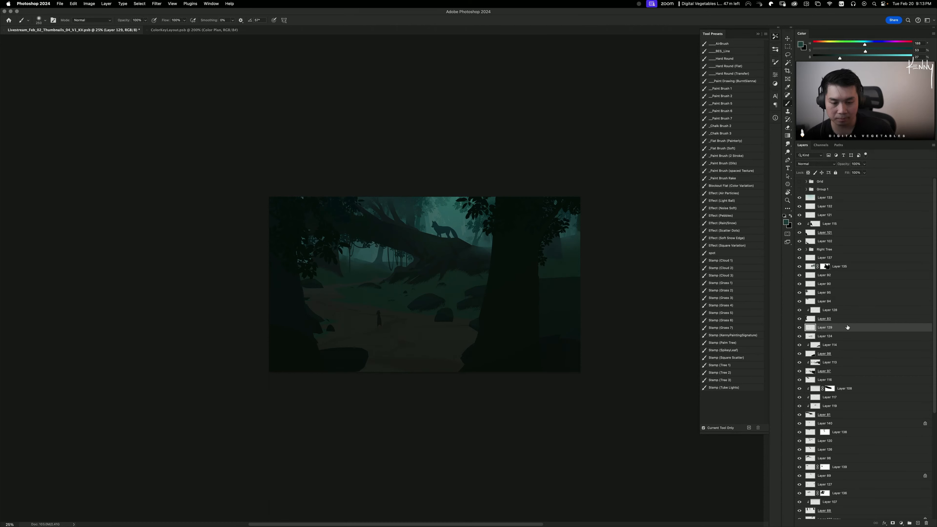
key(super+minus)
key(super+equal)
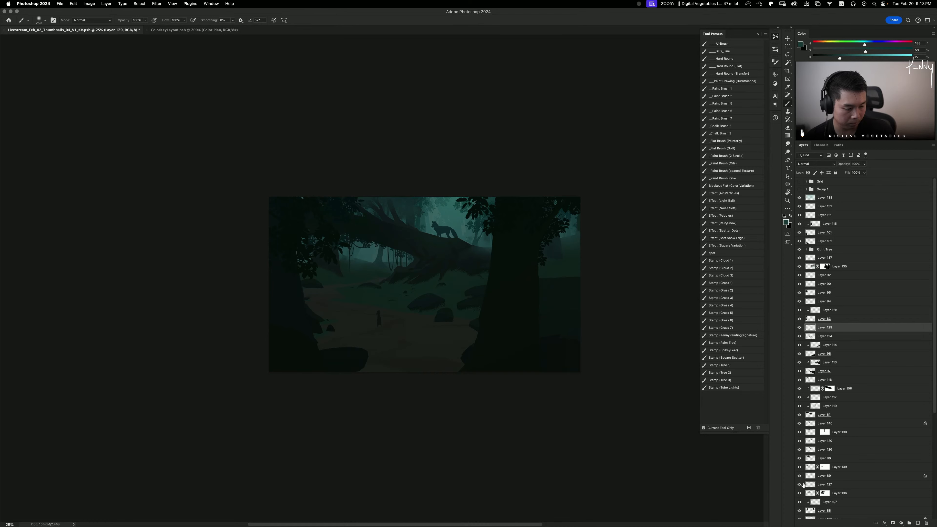
Step: Delete the two layers clipped to Layer 99
scroll(804, 485, down, 8)
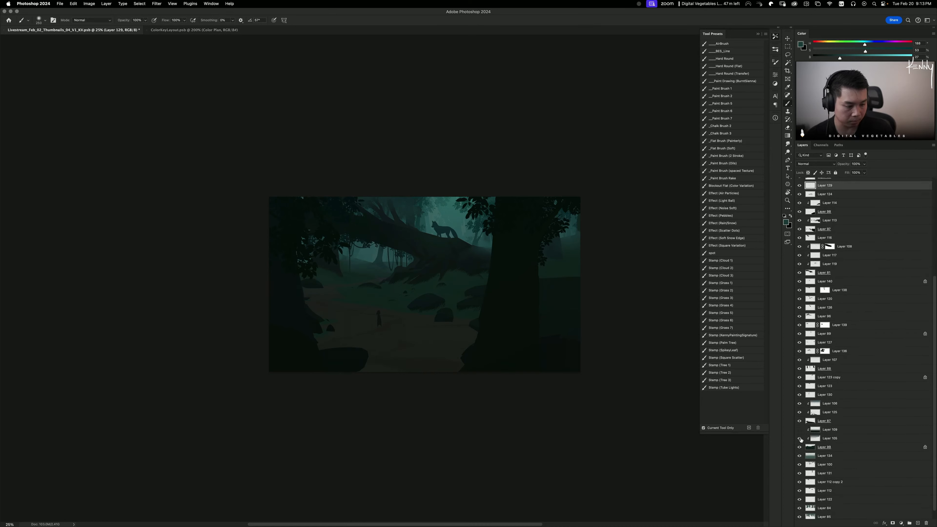
click(831, 439)
key(BackSpace)
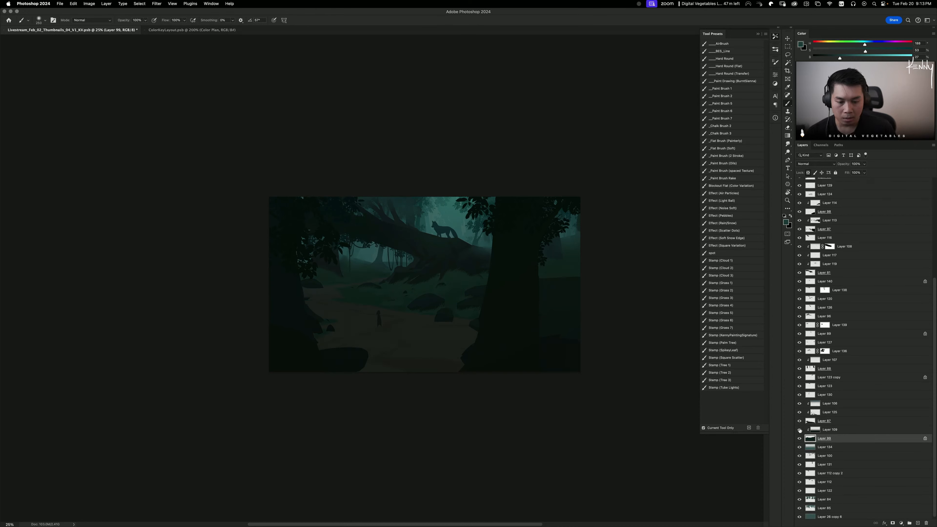
click(836, 431)
key(BackSpace)
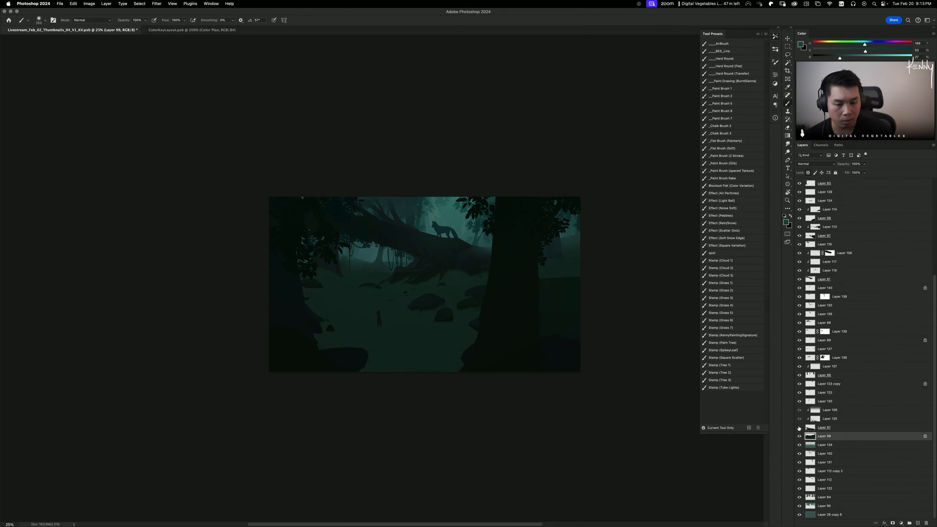
Step: Check the contents of the Right Tree group by toggling its visibility, and expand the group
scroll(823, 273, up, 5)
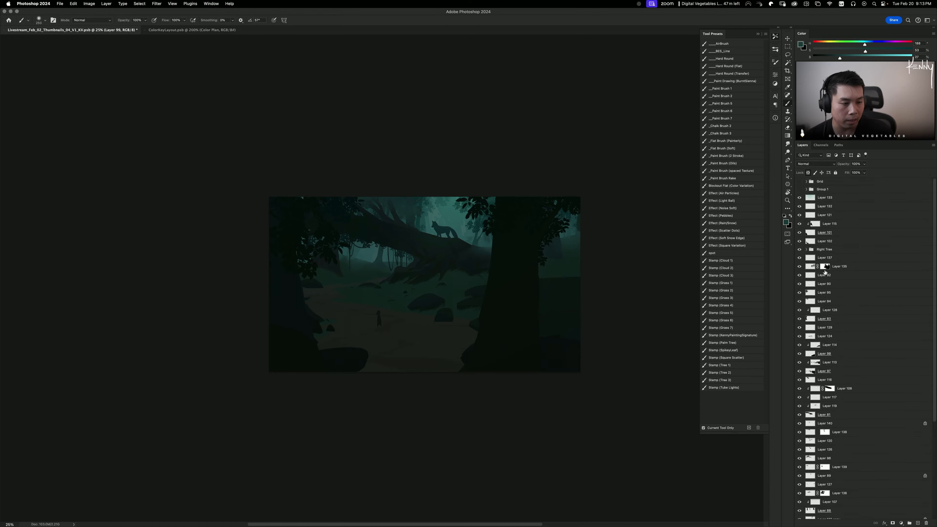
click(800, 250)
click(800, 249)
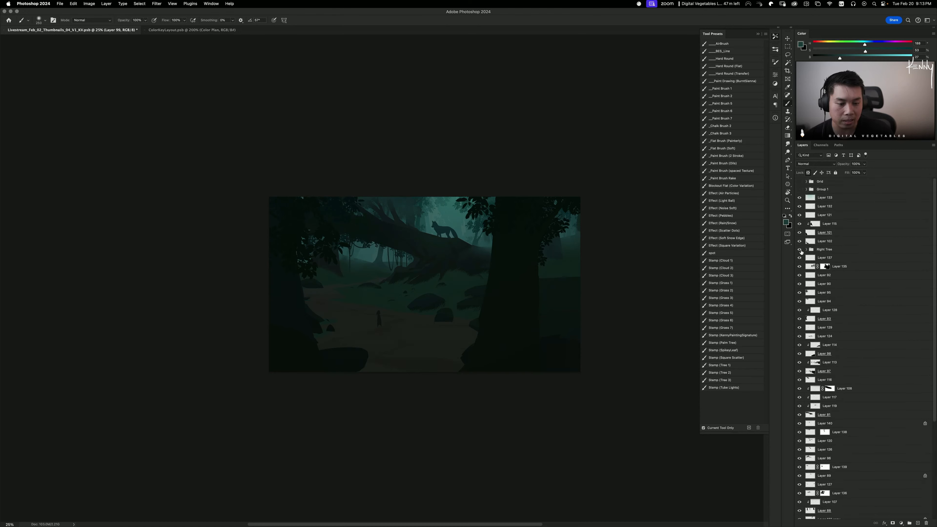
click(800, 249)
click(800, 250)
click(825, 251)
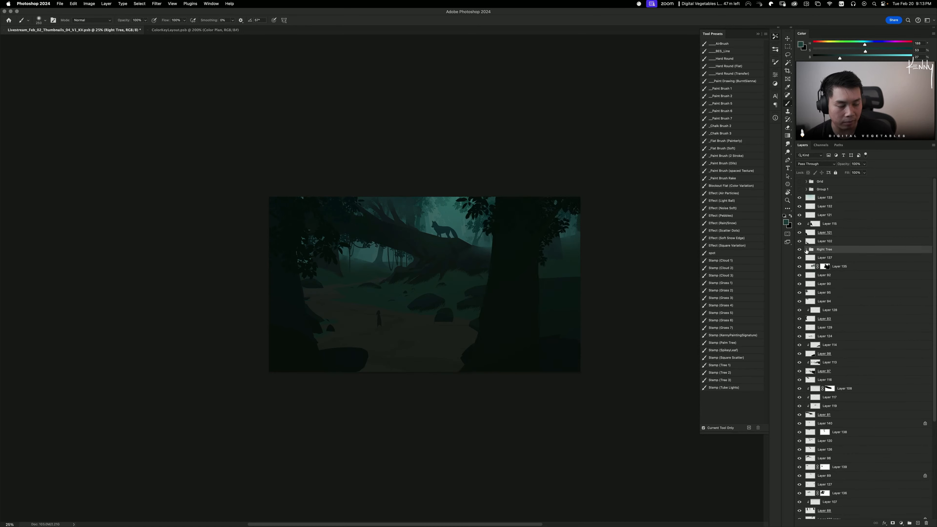
click(807, 249)
Step: Add a new layer clipped to Layer 91 in the Right Tree group
click(829, 268)
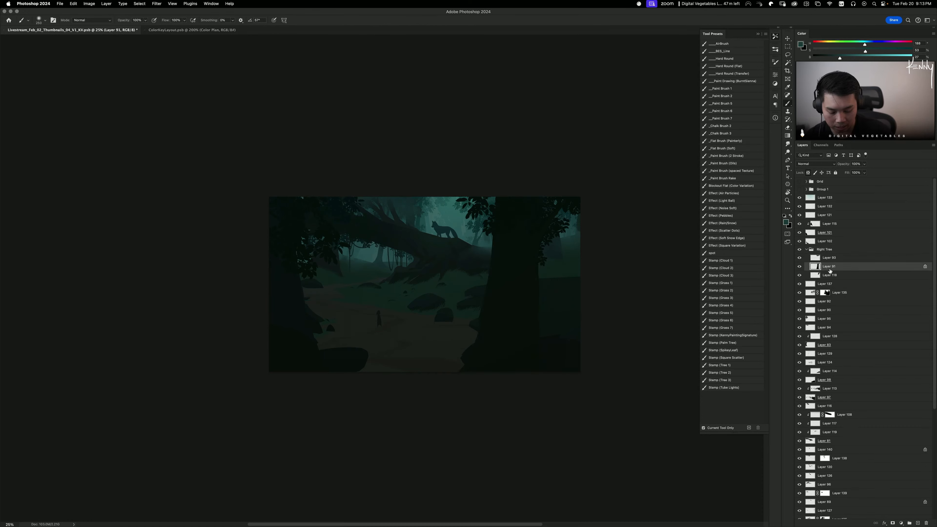
key(ctrl+alt+shift+n)
alt+click(830, 271)
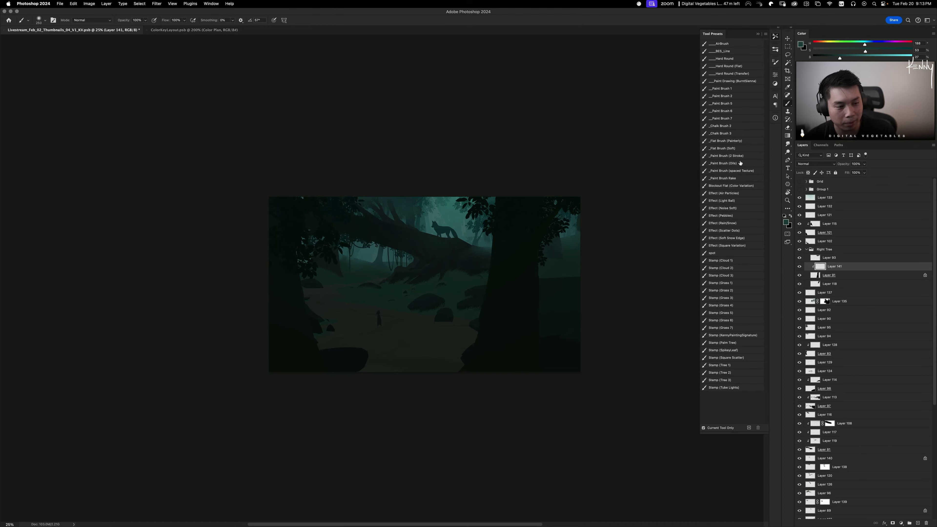
Step: Try sampled teal bark strokes along the foreground trunk's left edge with the Paint Brush Rake preset
click(735, 179)
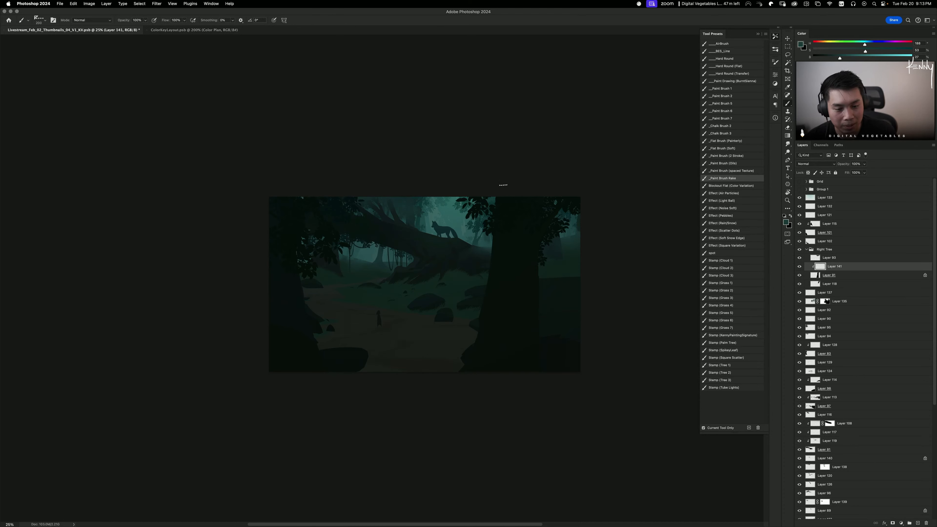
alt+click(511, 241)
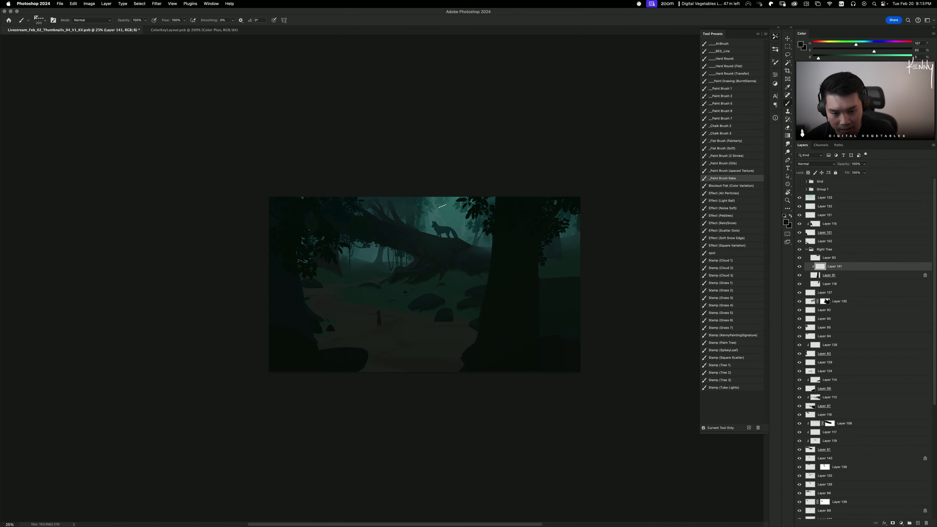
alt+click(409, 209)
mouse_move(495, 274)
mouse_down()
mouse_move(502, 243)
mouse_move(491, 303)
mouse_up()
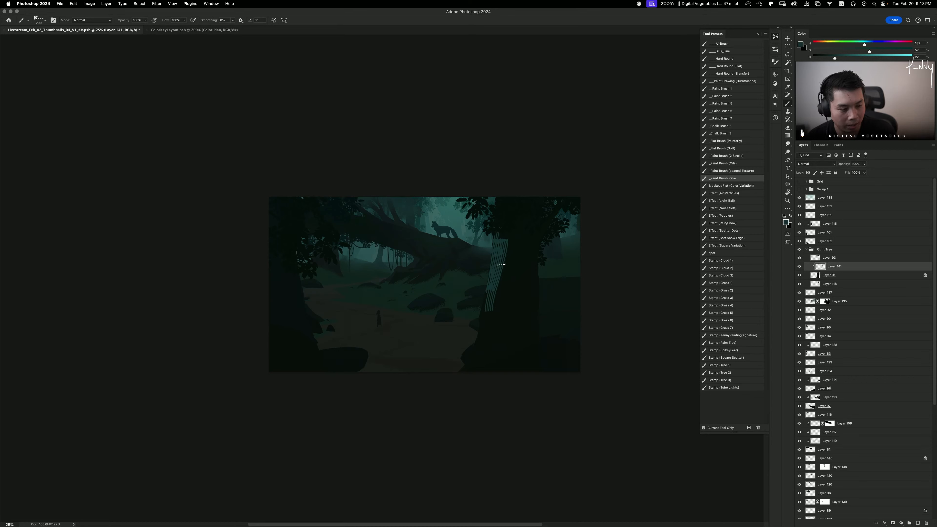
Step: Try darkening the teal bark strokes with Hue/Saturation by lowering the Lightness to about -70
key(super+u)
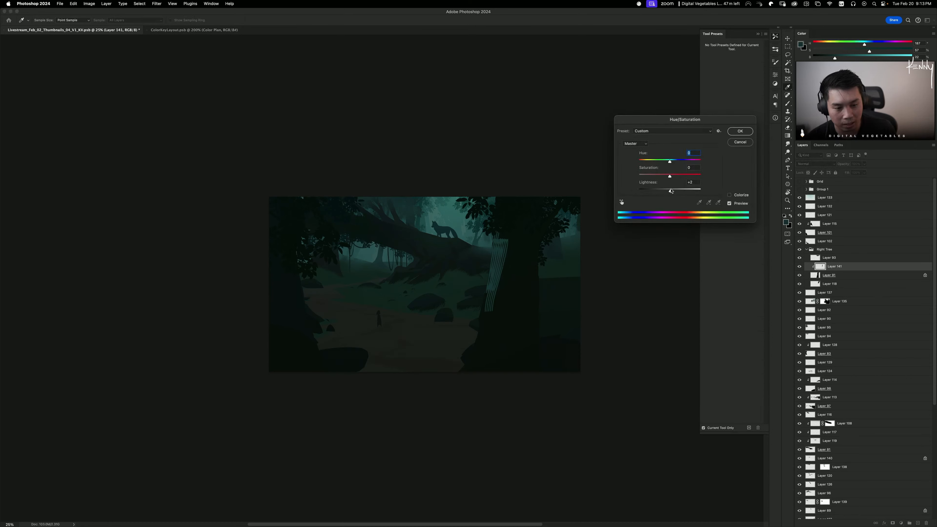
drag(670, 189, 646, 190)
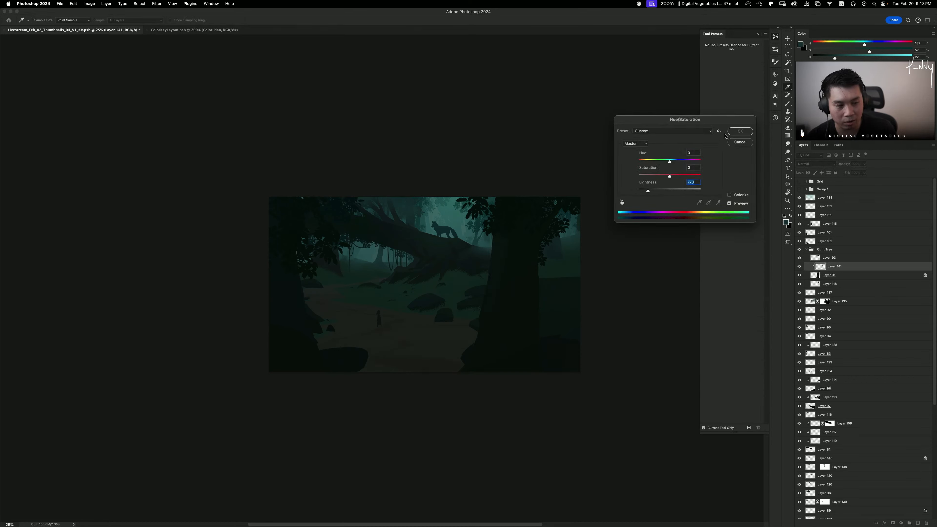
key(Return)
key(b)
Step: Undo the last change, clear all test strokes from the clipped layer and deselect
key(super+z)
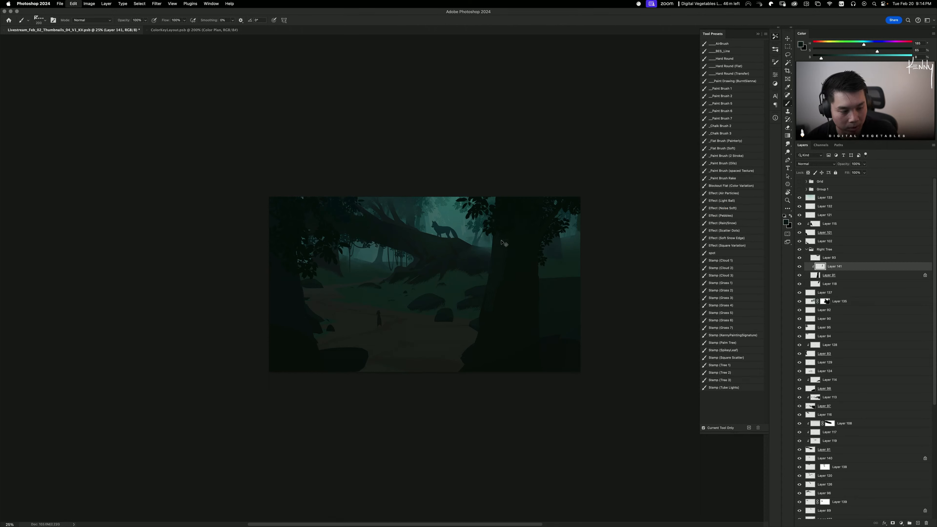
key(super+a)
key(Delete)
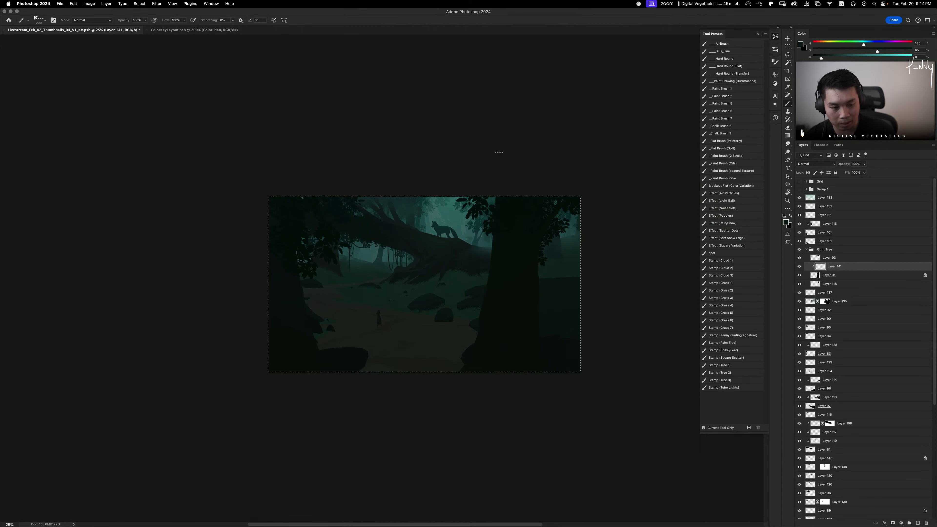
key(super+d)
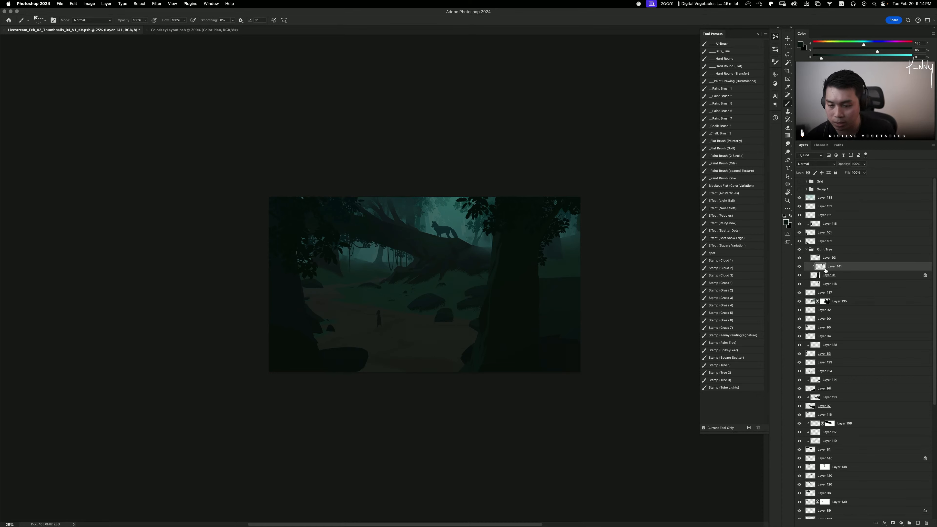
Step: Lock the transparent pixels of the bark stroke layer clipped to Layer 91
key(super+minus)
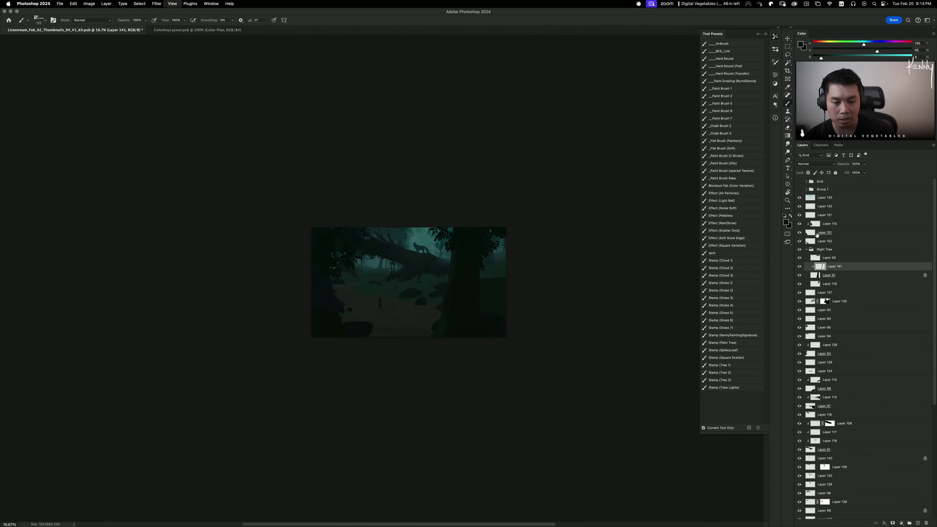
key(super+equal)
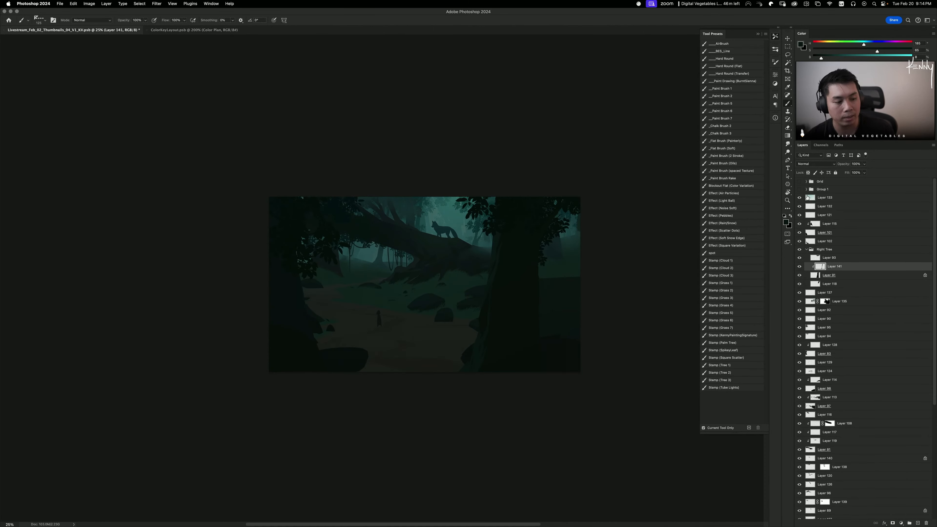
click(808, 172)
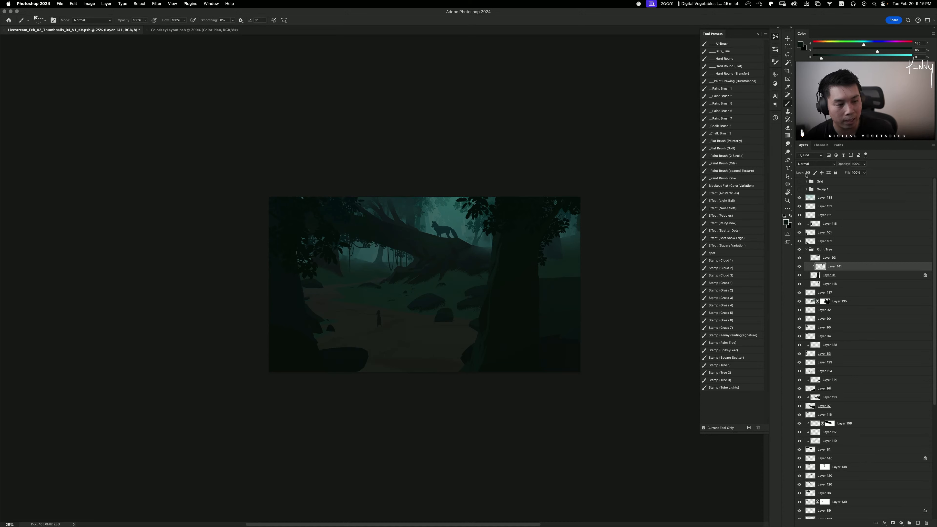
Step: With an enlarged AirBrush, sample dark trunk tones and blend the bark strokes down the middle and base of the foreground trunk
click(740, 45)
key(bracketright)
key(bracketright)
key(bracketright)
key(bracketright)
key(bracketright)
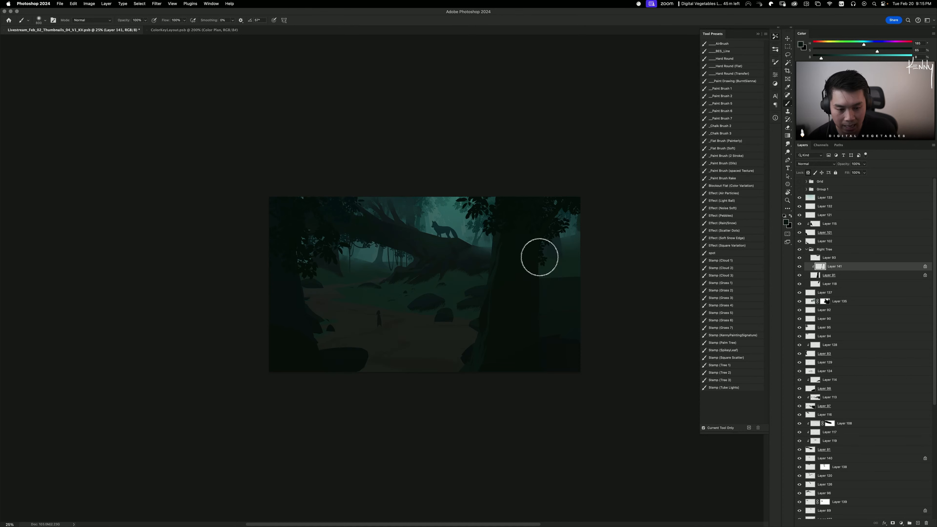
alt+click(507, 317)
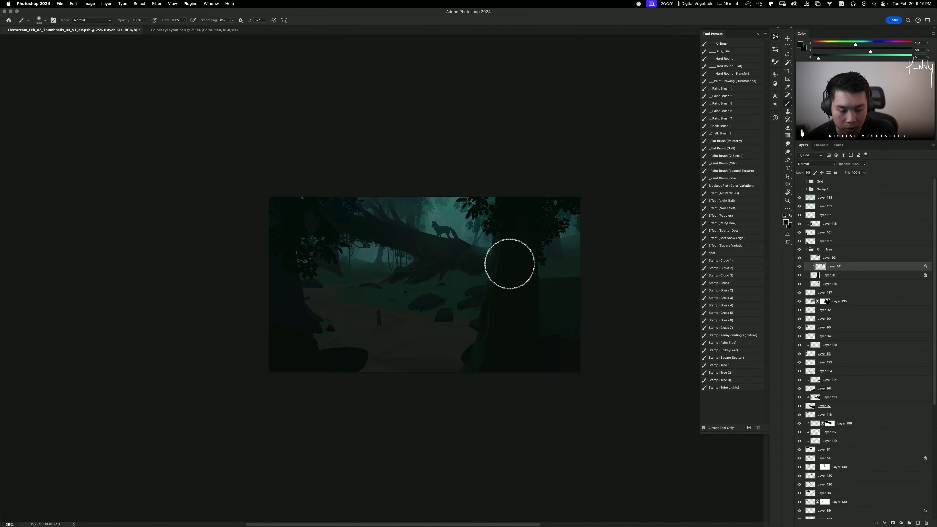
drag(509, 263, 487, 374)
alt+click(502, 345)
drag(511, 282, 506, 358)
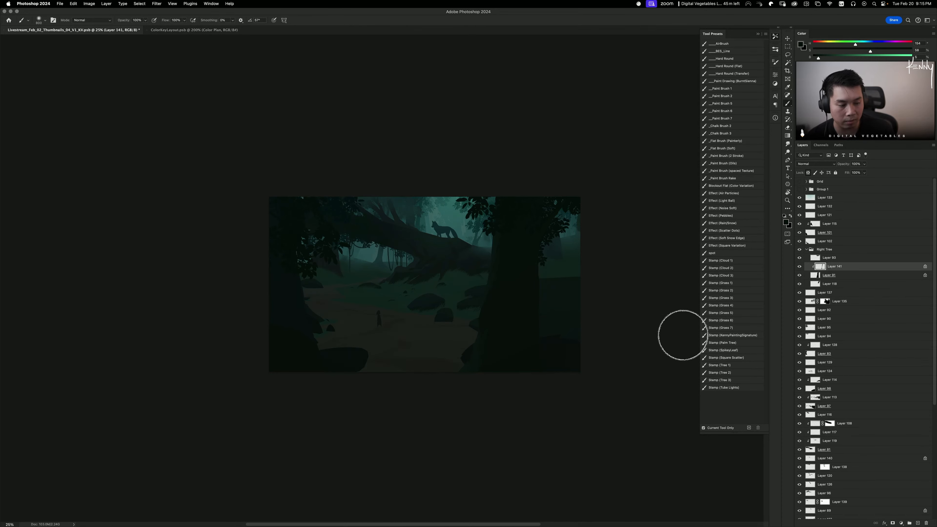
Step: Brighten the bark strokes along the foreground trunk's left edge with a smaller Dodge tool brush
key(o)
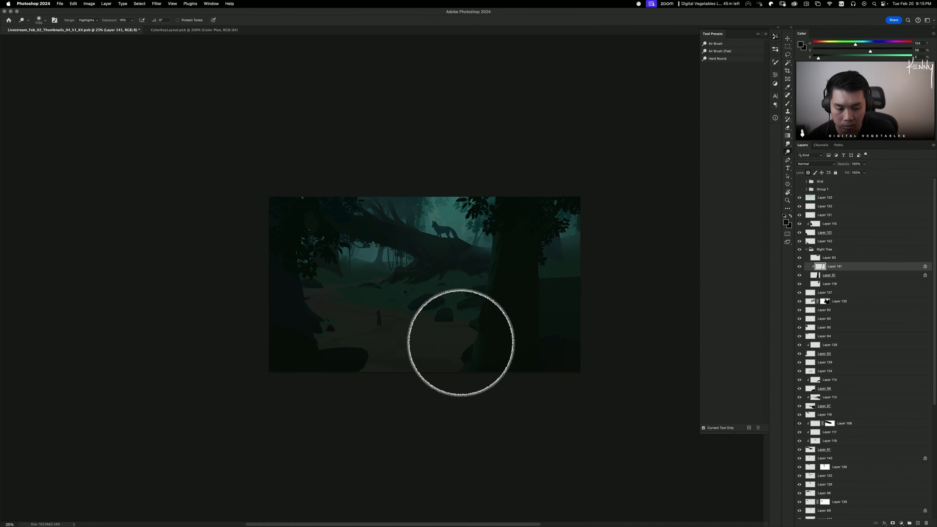
key(bracketleft)
key(bracketleft)
key(bracketleft)
key(bracketleft)
key(bracketleft)
key(bracketleft)
key(bracketleft)
key(bracketleft)
key(bracketleft)
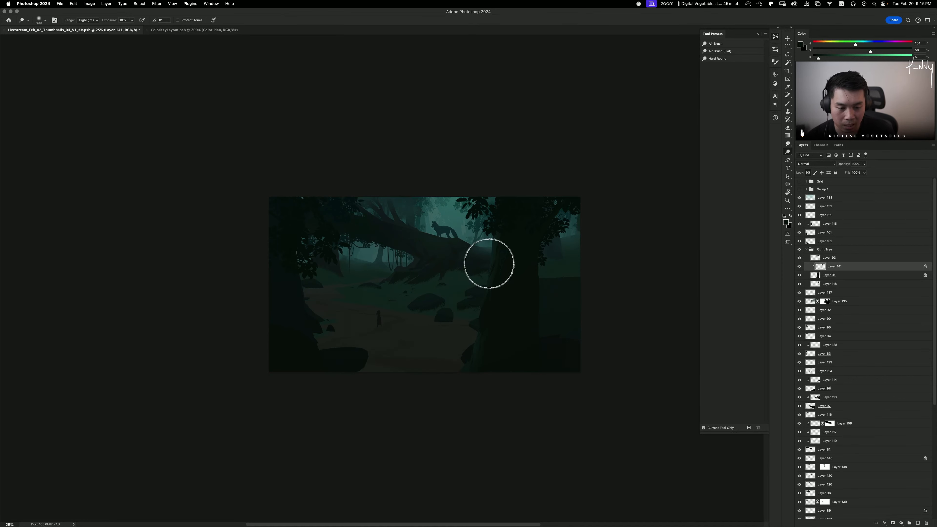
Step: Try airbrushing sampled teal tones onto the upper left edge of the foreground trunk
key(b)
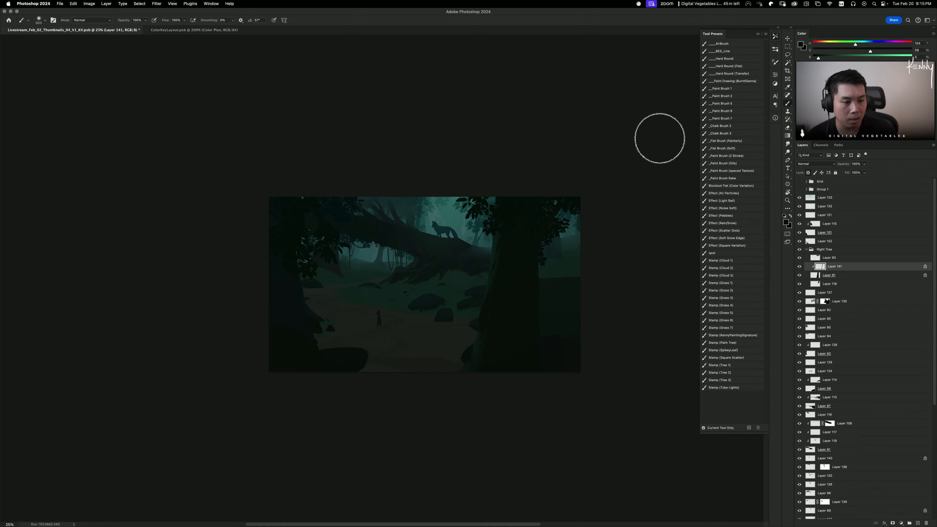
alt+click(491, 246)
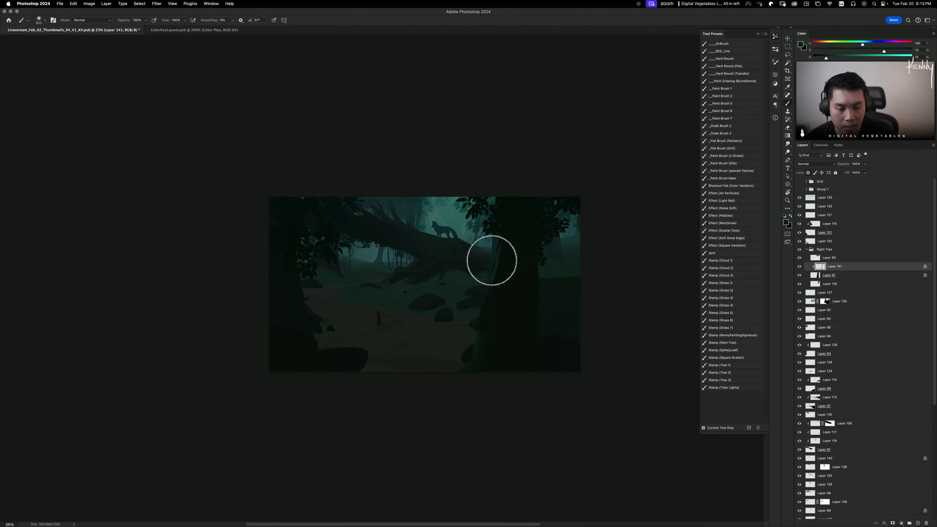
drag(488, 247, 487, 262)
key(super+z)
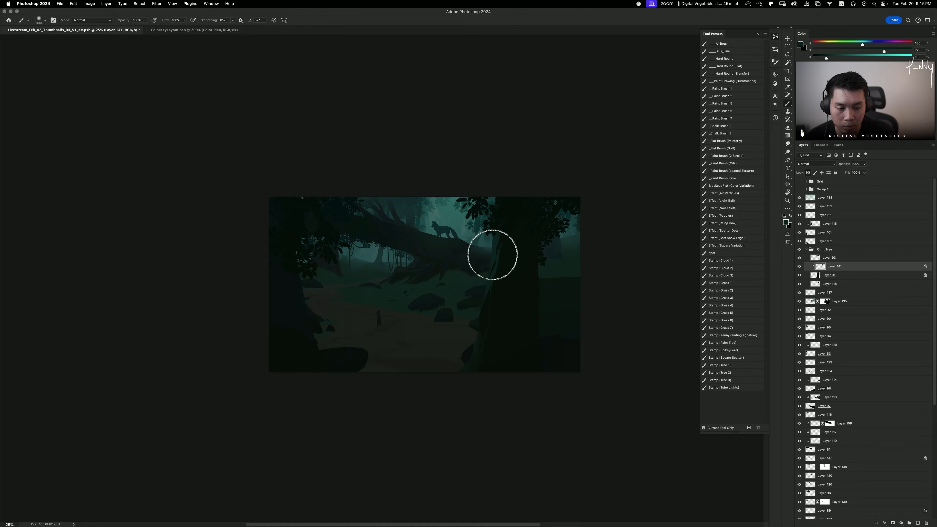
alt+click(491, 258)
alt+click(493, 260)
key(super+z)
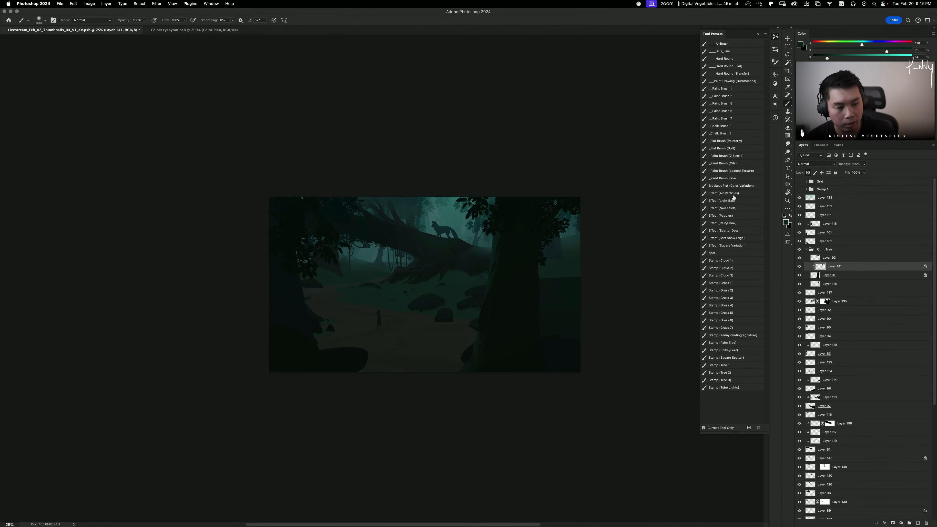
Step: Try several effect brush presets, including Noise Soft and Light Ball, and switch to the Paint Brush Rake preset
click(739, 215)
click(742, 208)
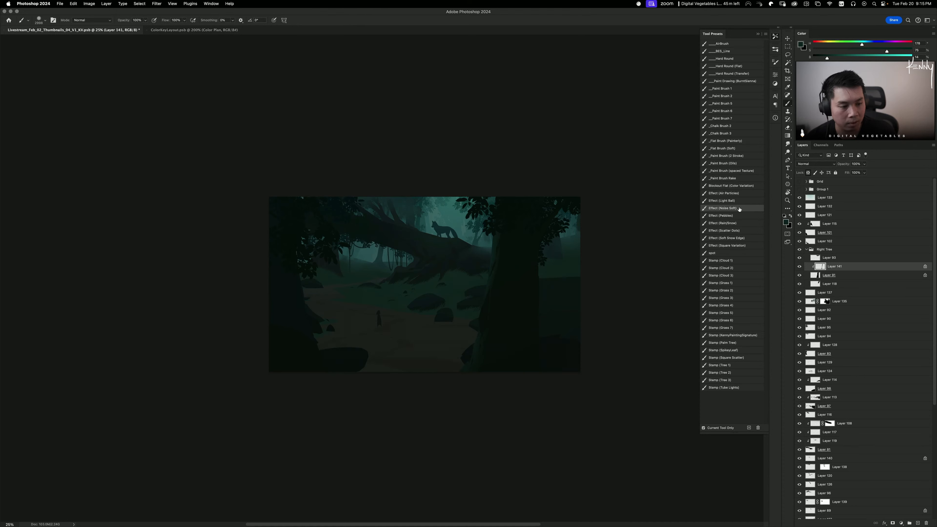
click(741, 202)
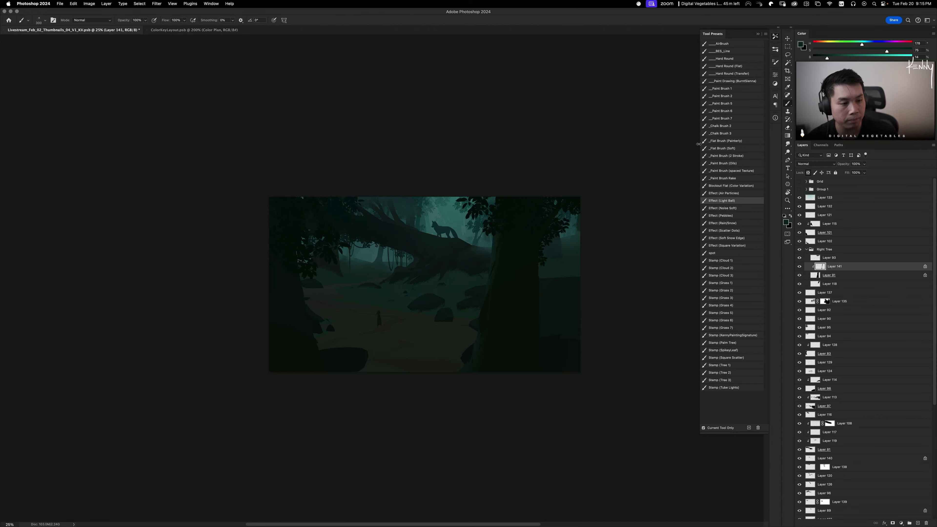
click(744, 178)
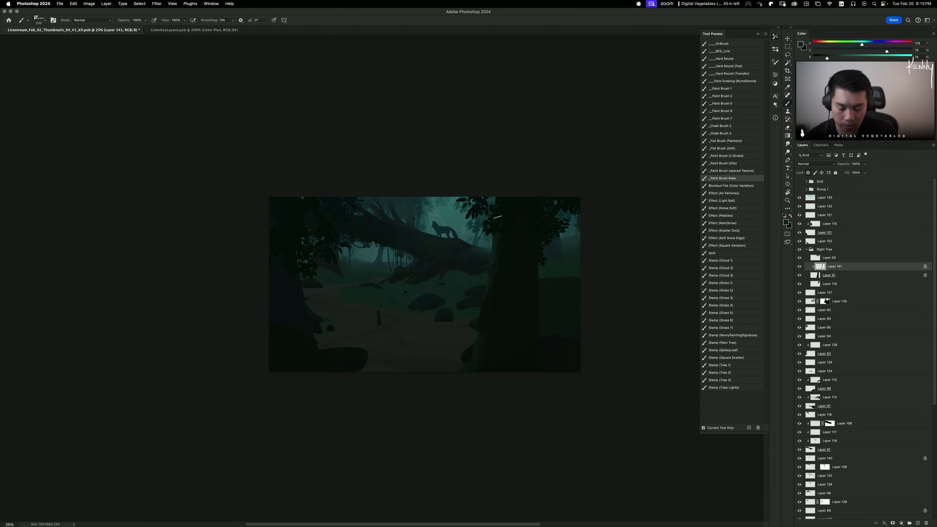
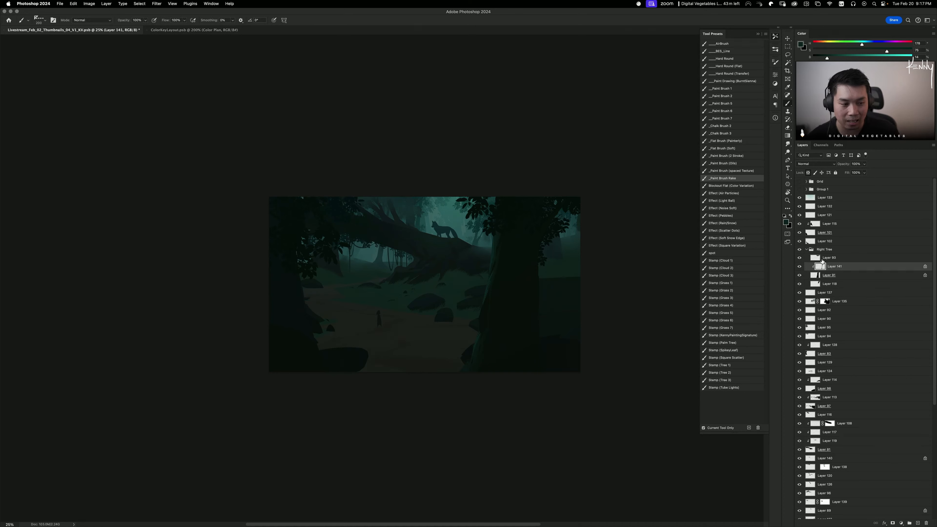
click(841, 260)
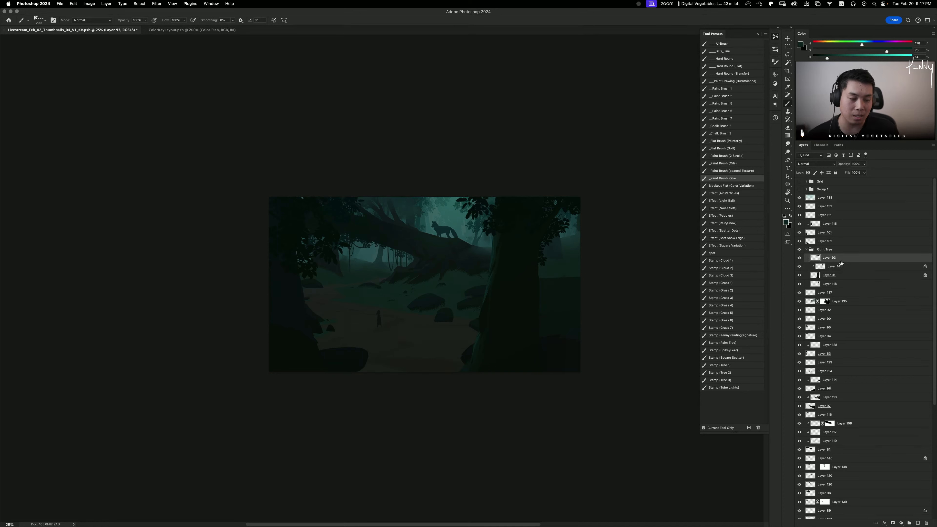
click(854, 275)
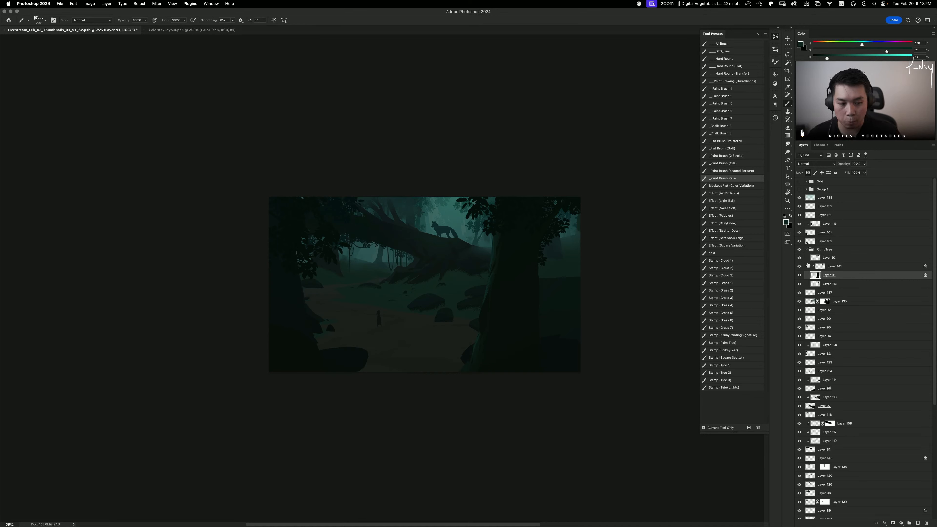
click(824, 260)
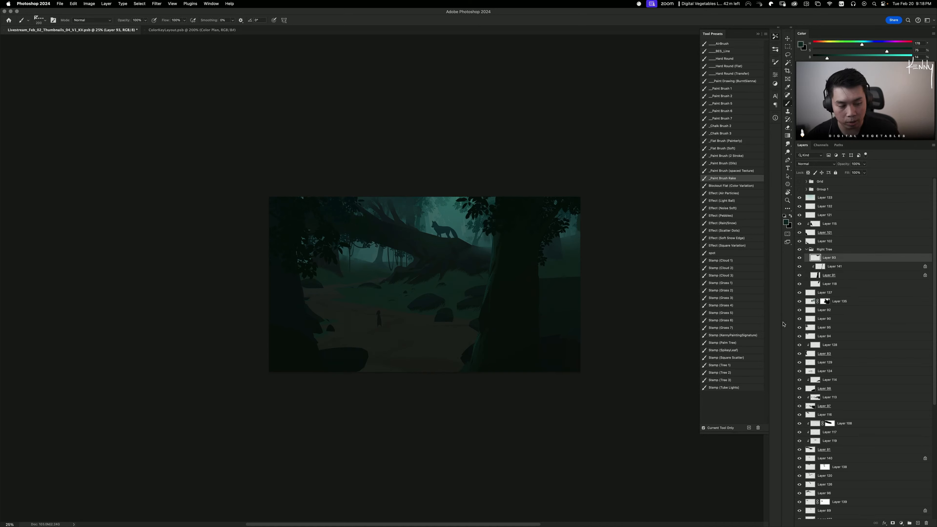
Step: Add a new layer directly below Layer 94, above the layer clipped to Layer 83
click(800, 337)
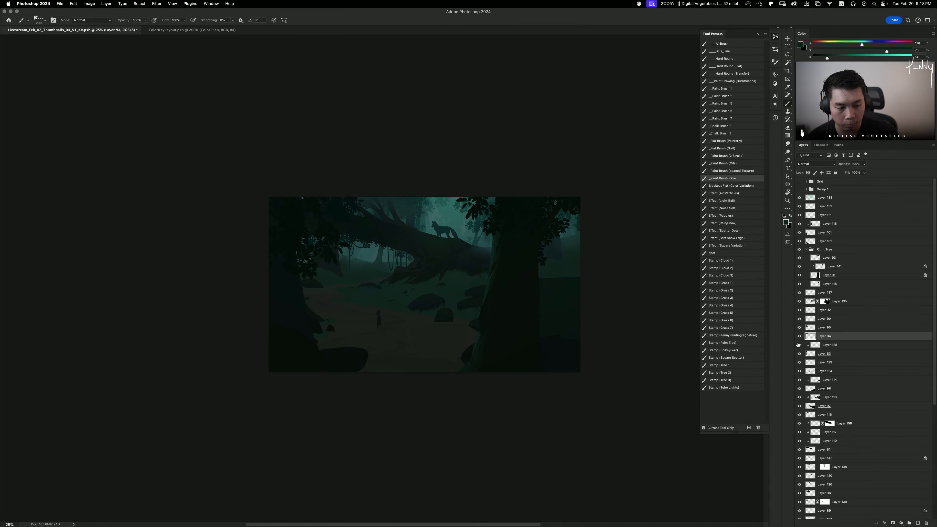
click(831, 345)
key(super+shift+n)
key(Return)
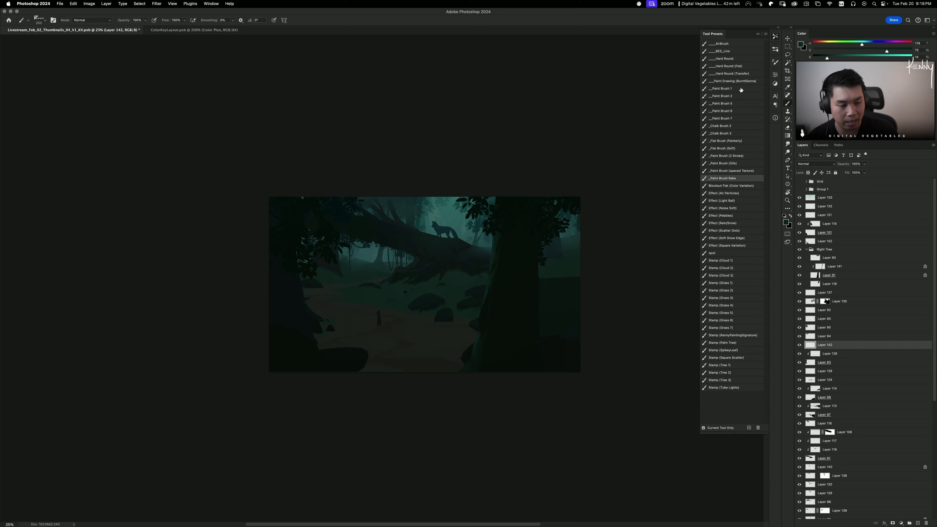
Step: Sample the misty background teal and lay a vertical gradient on the new layer, from above the canvas to just below the fallen trunk
click(732, 43)
alt+click(441, 211)
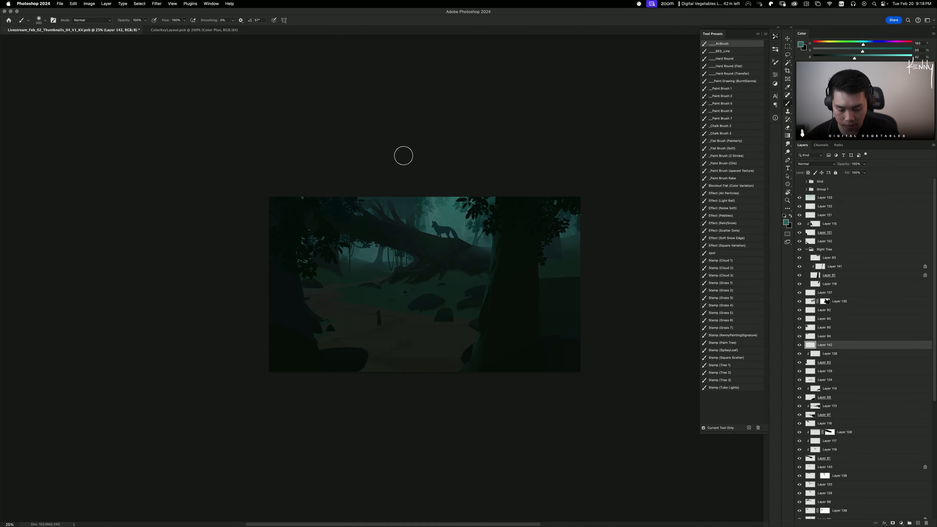
key(g)
drag(431, 153, 435, 305)
key(super+z)
drag(432, 151, 438, 323)
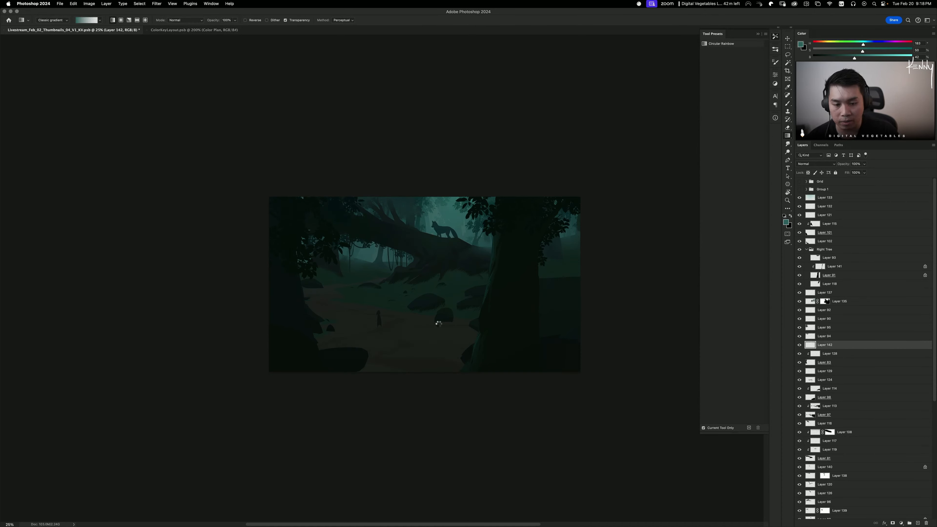
key(super+z)
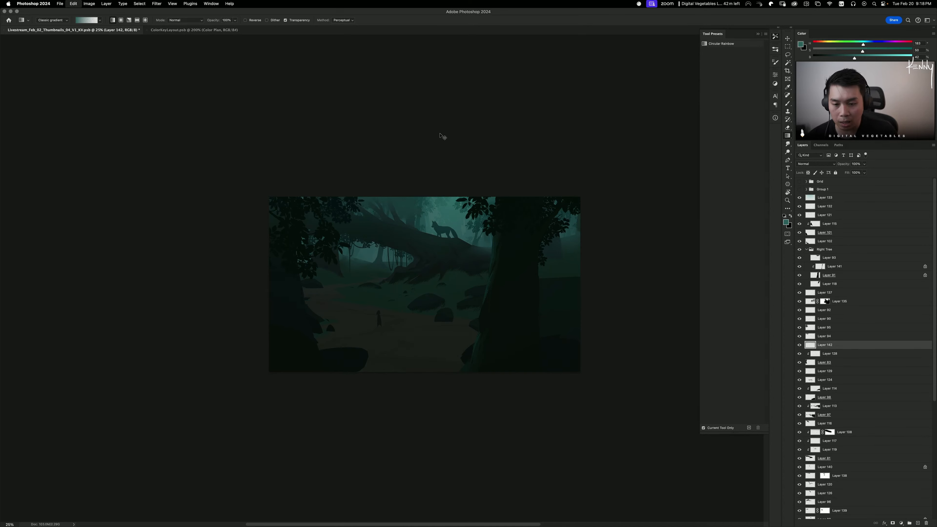
drag(452, 76, 448, 266)
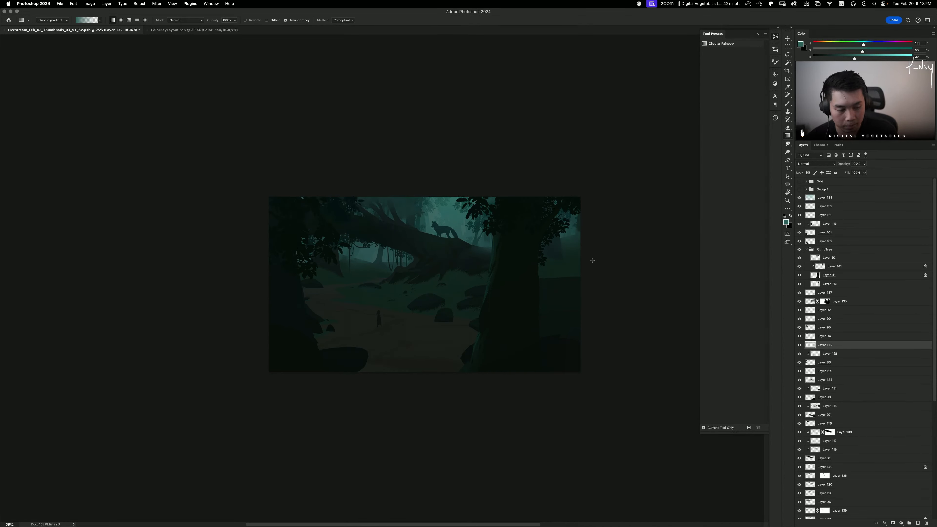
Step: Check the tree shape on Layer 83 by toggling its visibility, and move the gradient Layer 142 directly below it
click(799, 363)
click(799, 362)
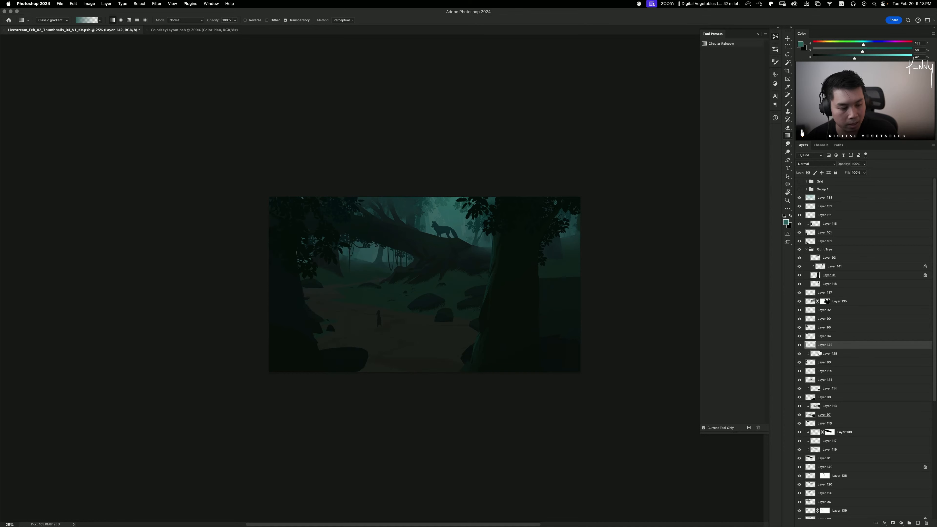
drag(822, 346, 824, 365)
key(b)
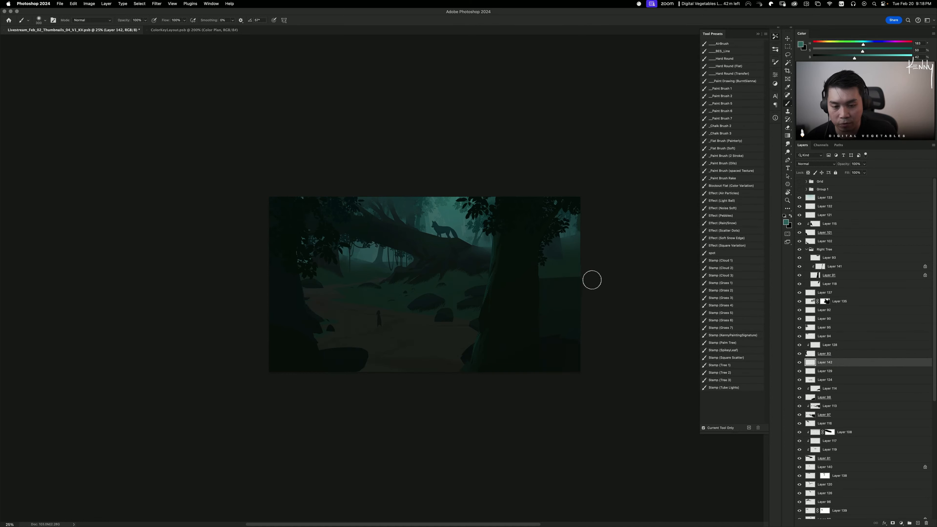
Step: Try stretching the mist gradient on Layer 142 farther down the canvas from its lower edge
key(super+semicolon)
key(super+t)
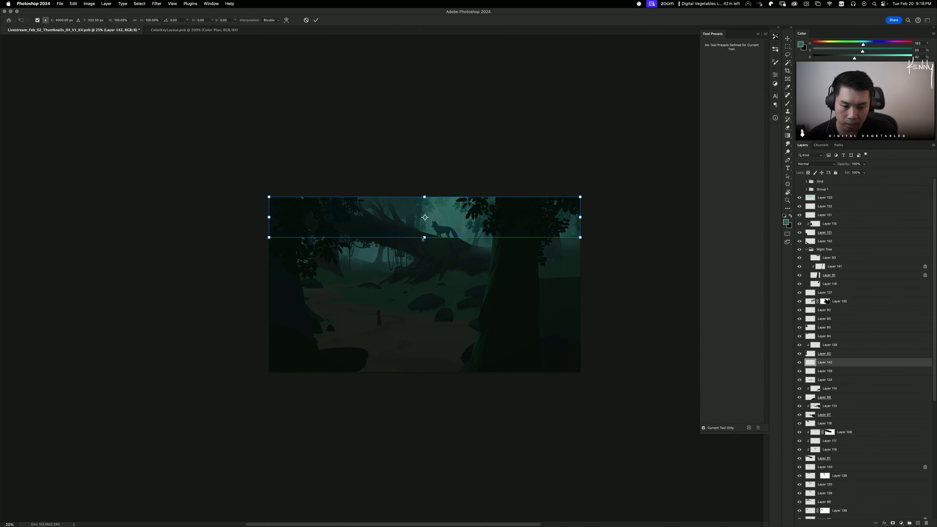
mouse_move(424, 242)
mouse_down()
mouse_move(434, 286)
mouse_move(436, 266)
mouse_move(429, 279)
mouse_up()
key(super+z)
key(Return)
key(b)
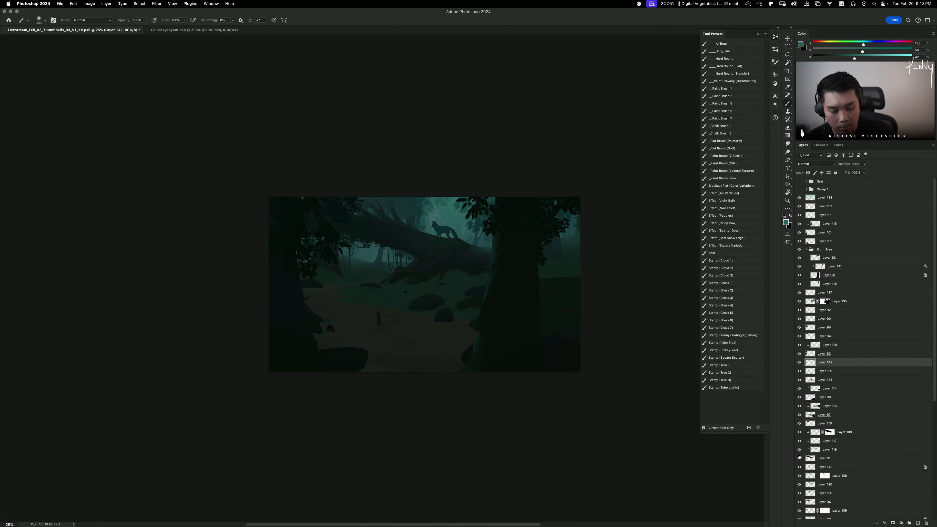
Step: Select Layer 88 and enlarge the Dodge brush for lightening its highlights
scroll(799, 458, down, 3)
scroll(799, 457, down, 2)
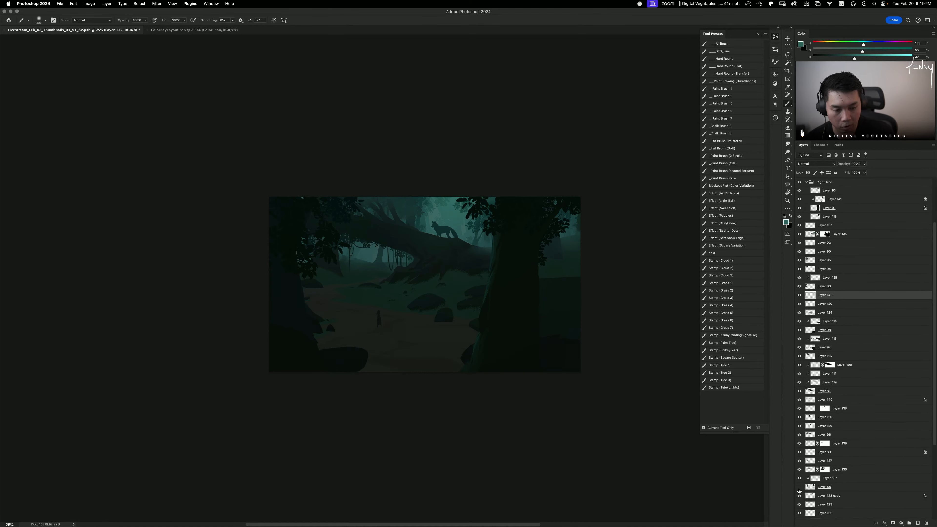
click(828, 490)
key(o)
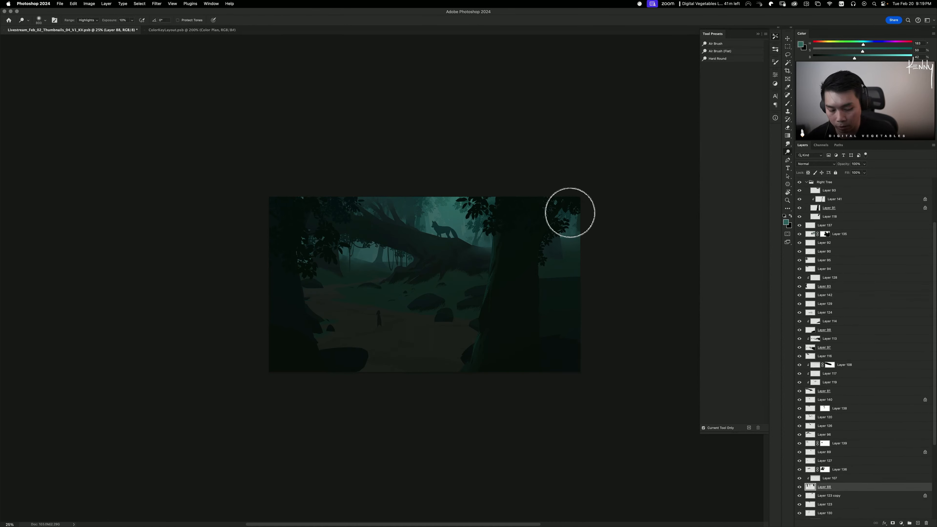
key(bracketright)
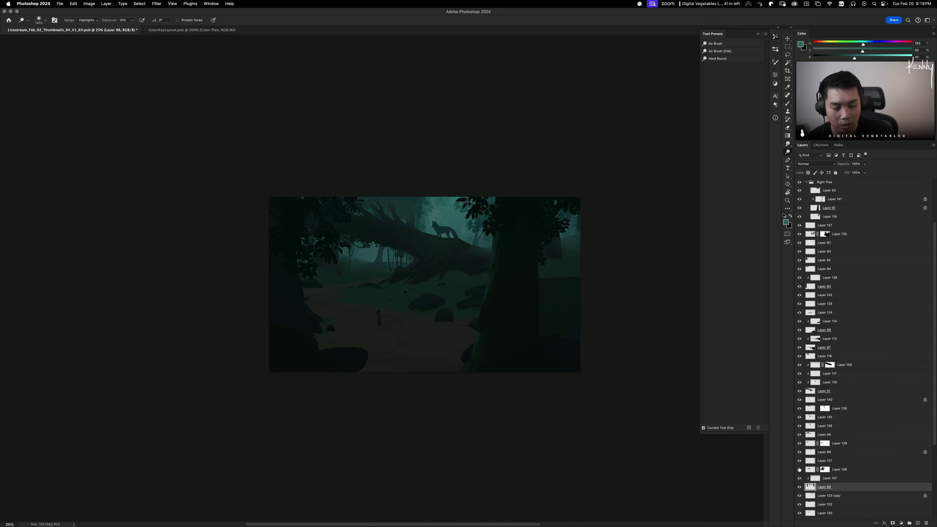
Step: Stretch Layer 136 upward from its upper edge behind the fallen trunk, keeping its lower edge in place
click(833, 471)
key(b)
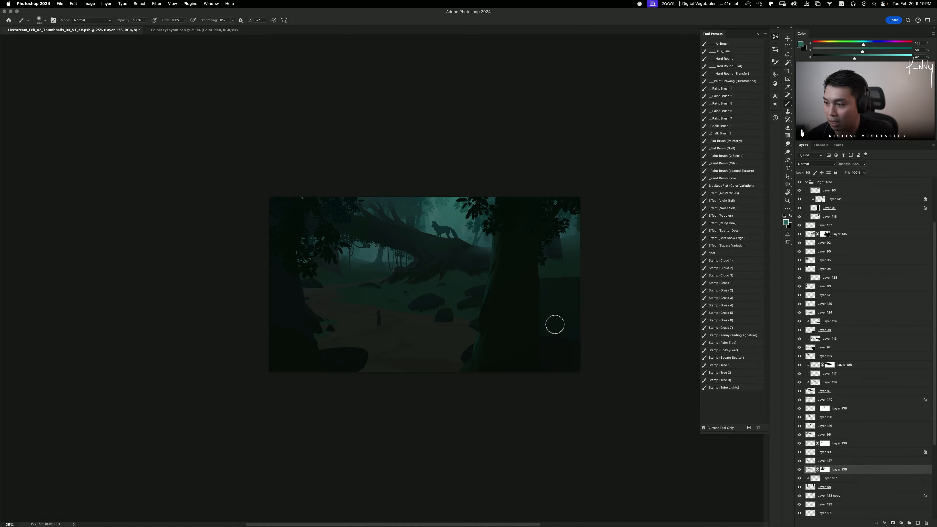
drag(573, 365, 576, 349)
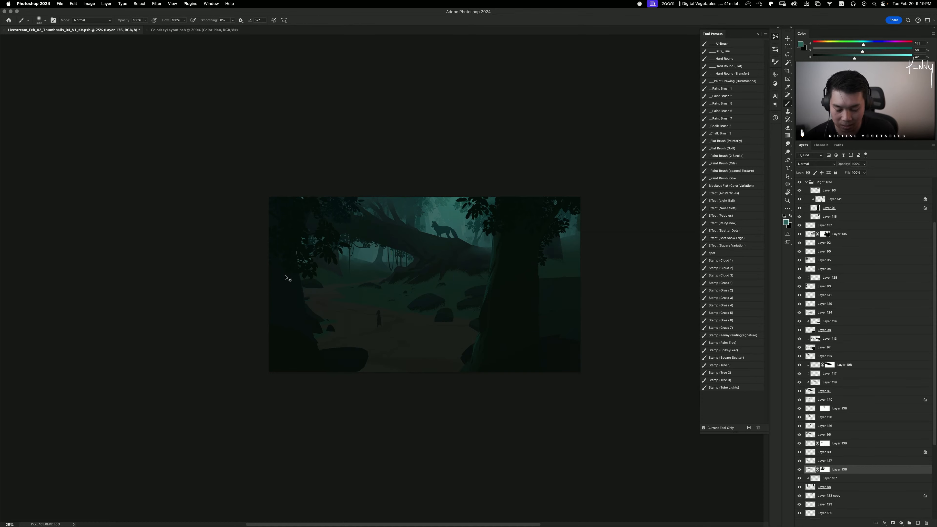
key(super+t)
drag(389, 227, 391, 202)
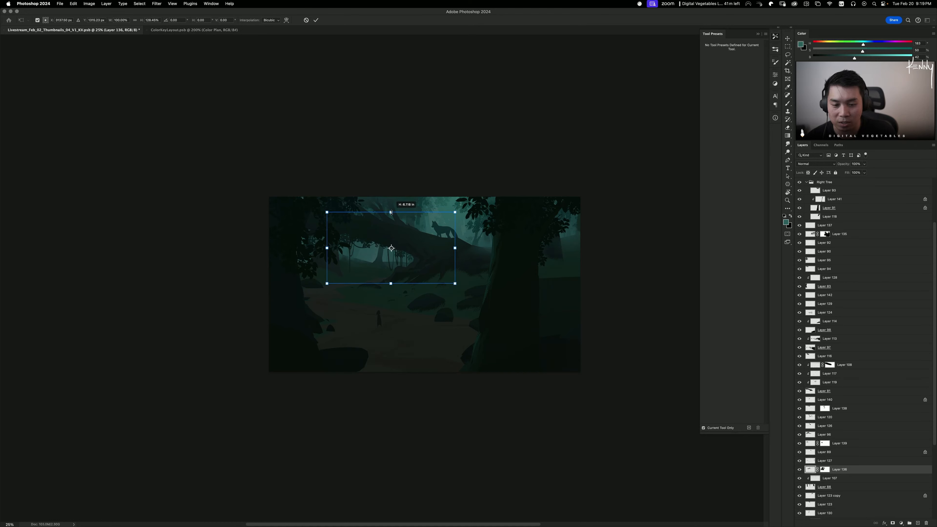
key(Return)
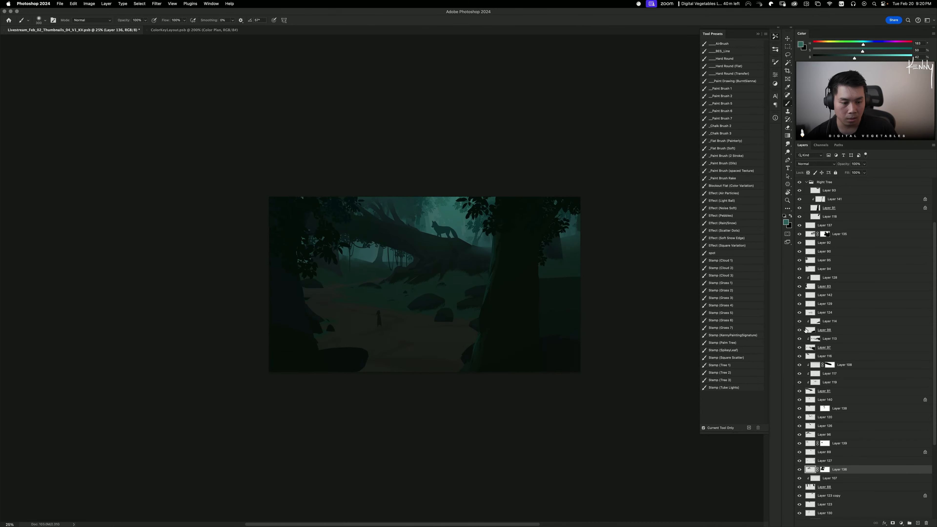
Step: Add a Levels adjustment layer directly above Layer 133 and move its midtone slider to darken the whole painting
scroll(827, 222, up, 4)
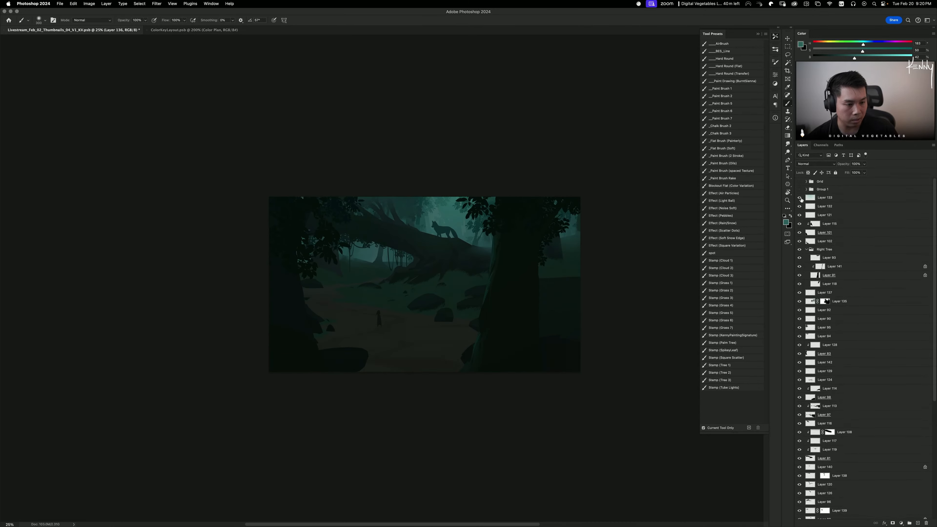
click(820, 199)
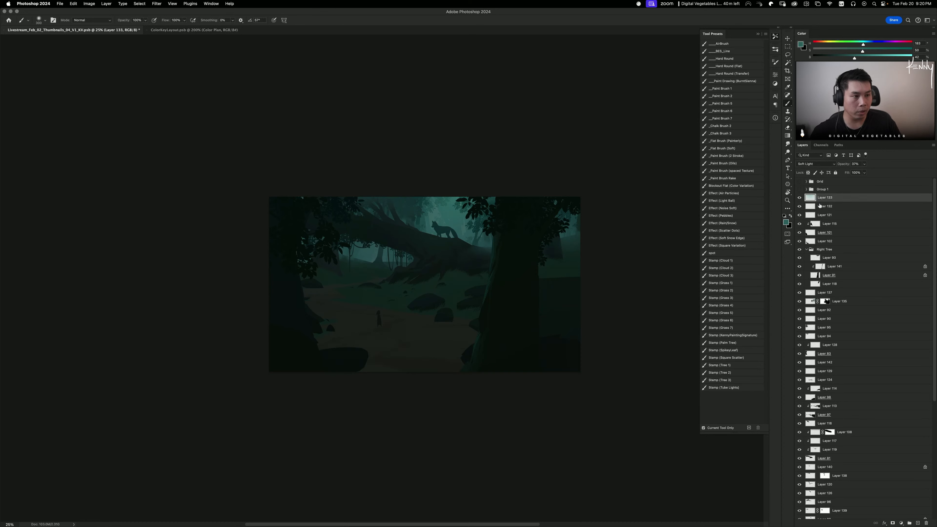
click(901, 522)
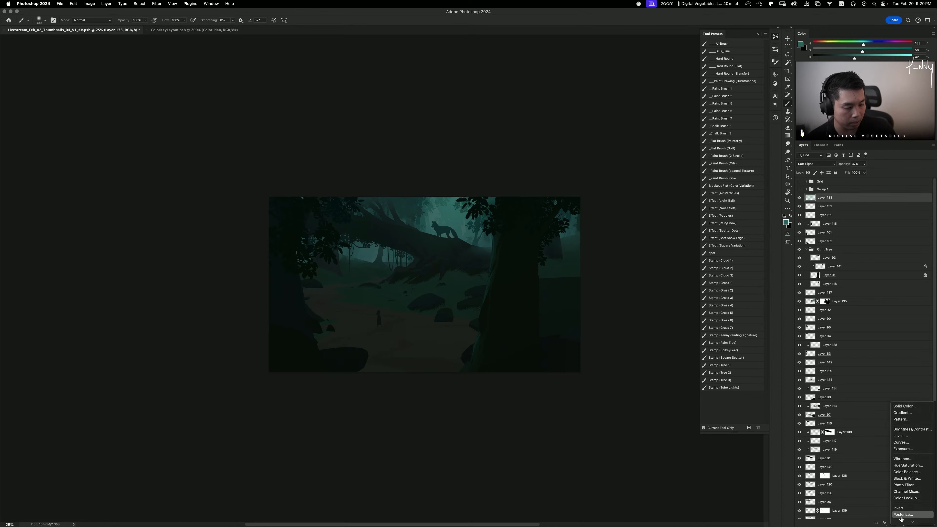
click(909, 437)
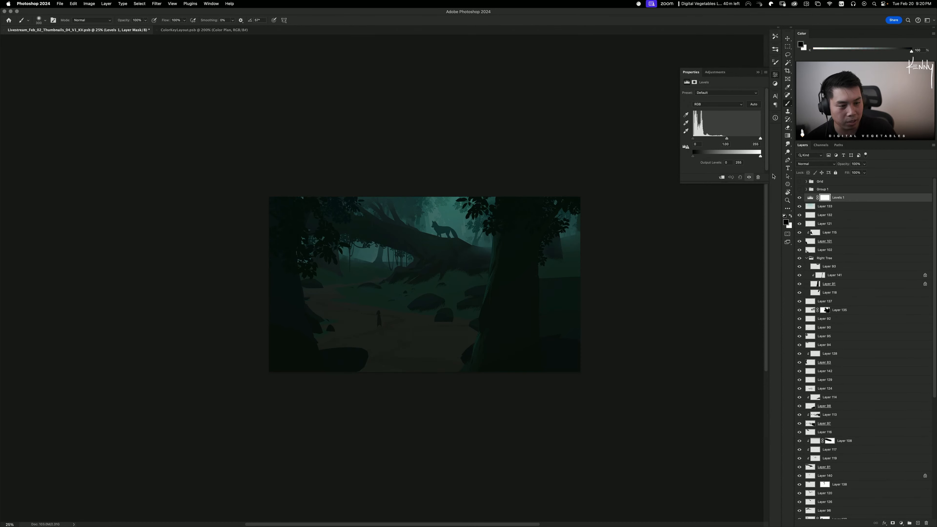
drag(693, 139, 733, 139)
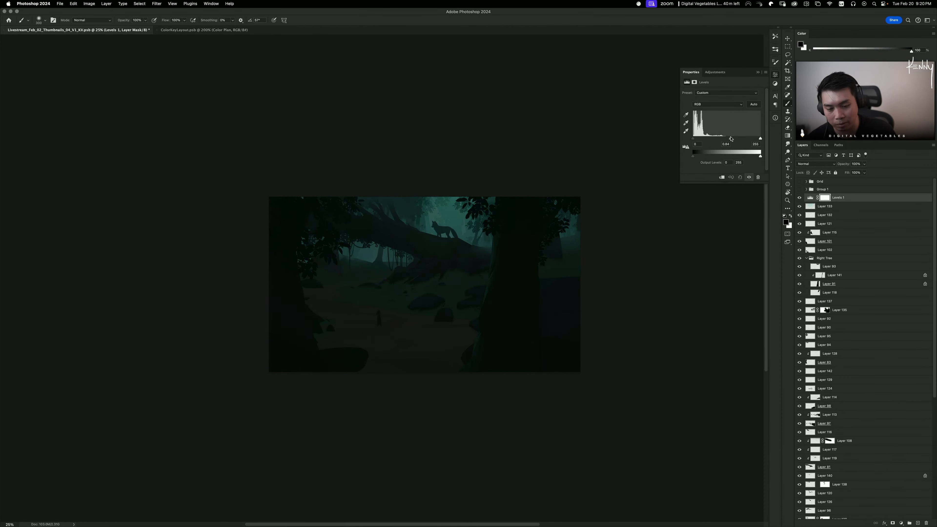
click(758, 72)
Step: Invert the Levels adjustment's layer mask to black and make white the foreground colour for a gradient
key(super+i)
key(g)
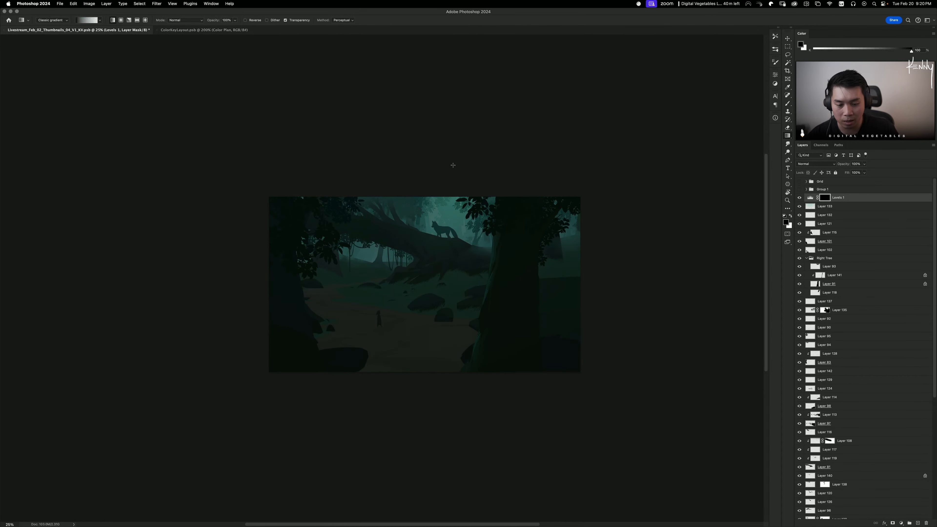
key(x)
Step: Try revealing the Levels darkening with a white mask gradient from the canvas's lower edge up to its upper edge
drag(439, 370, 446, 201)
key(z)
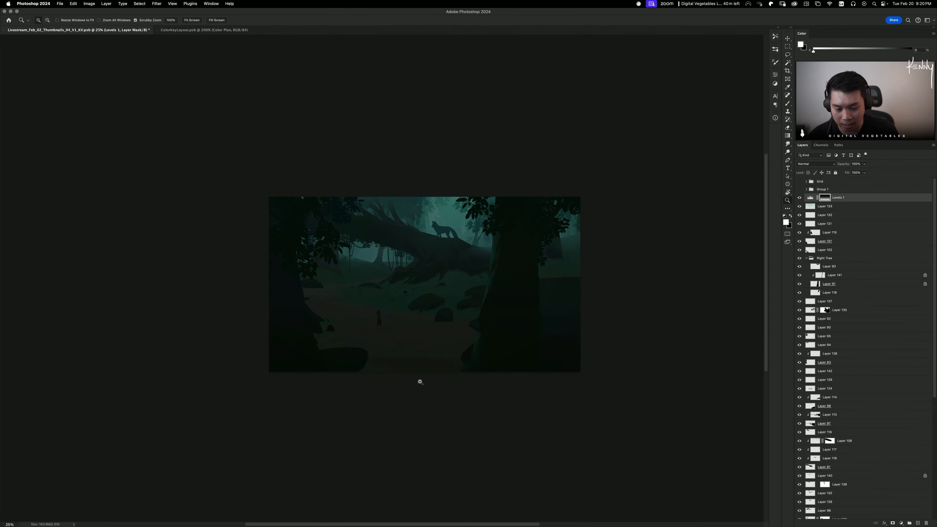
click(420, 381)
key(super+minus)
key(super+minus)
key(super+minus)
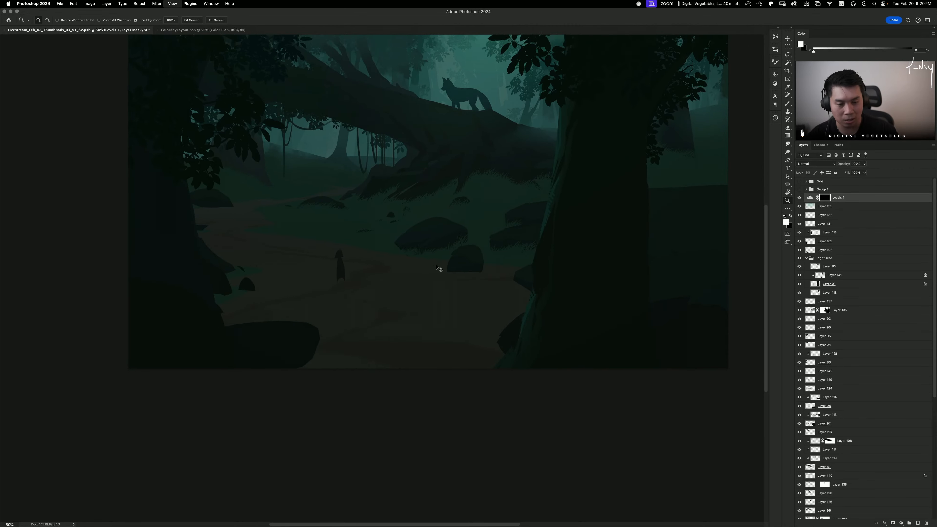
Step: Draw a white gradient on the Levels mask from just below the canvas up to the fallen trunk, darkening the foreground
key(super+plus)
drag(445, 258, 442, 322)
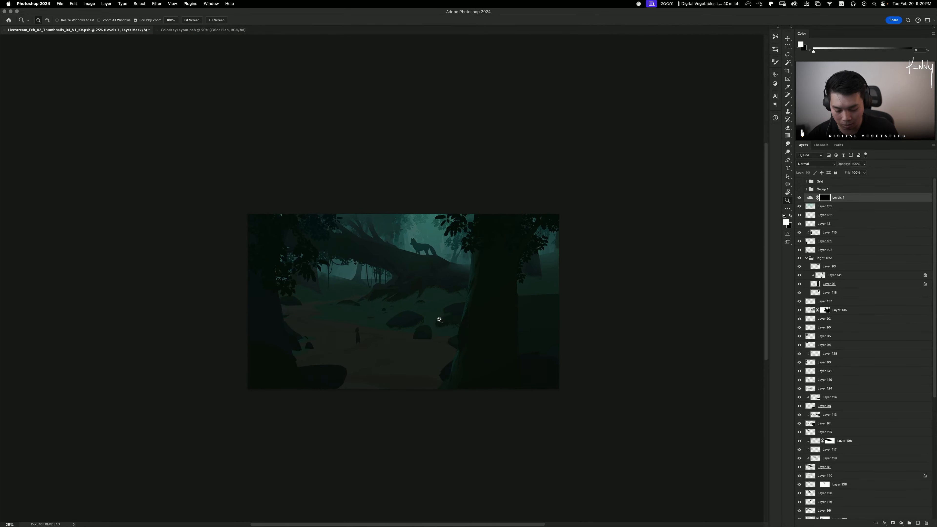
key(g)
drag(401, 395, 412, 272)
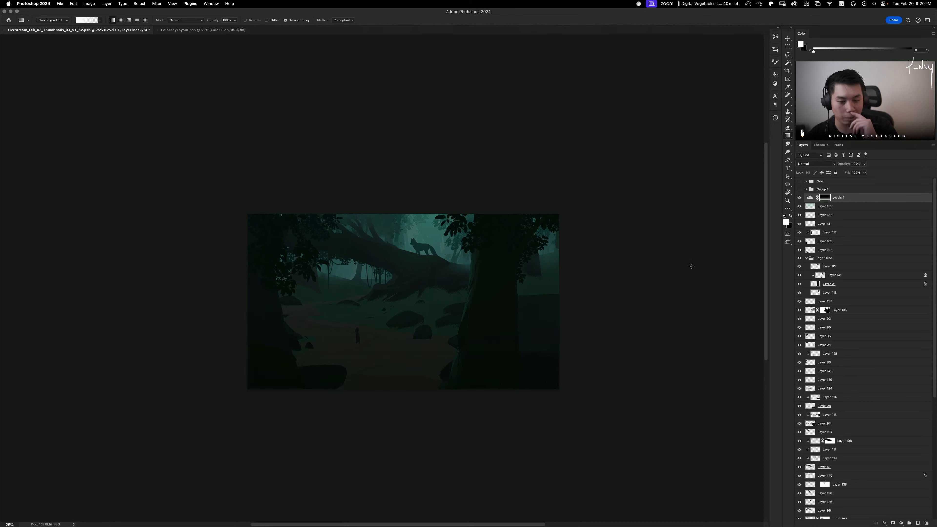
key(super+minus)
key(super+equal)
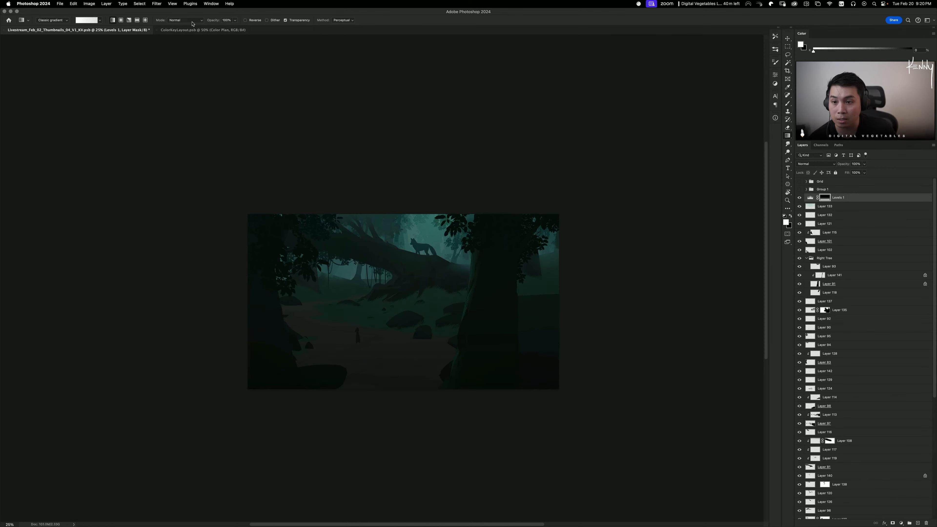
Step: Float the ColorKeyLayout document in its own window at 25% zoom and arrange it beside the small misty forest reference image
click(190, 31)
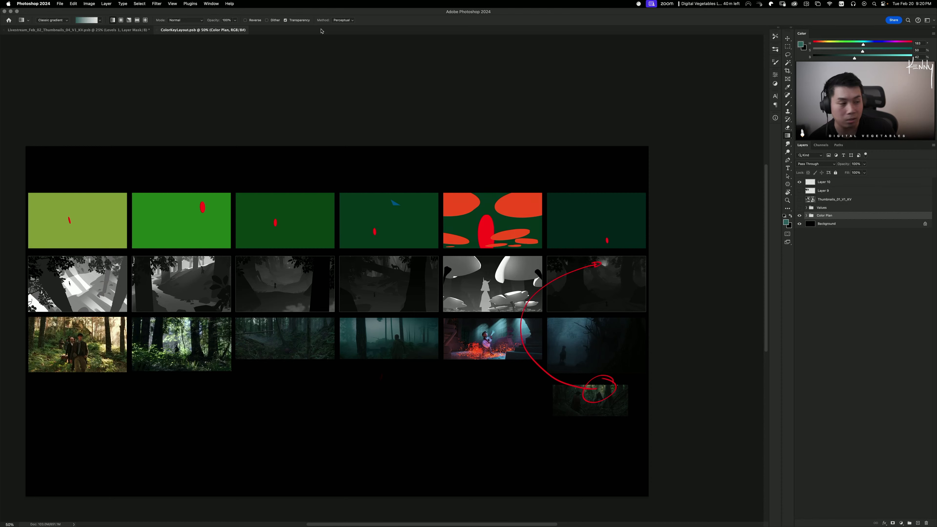
click(100, 30)
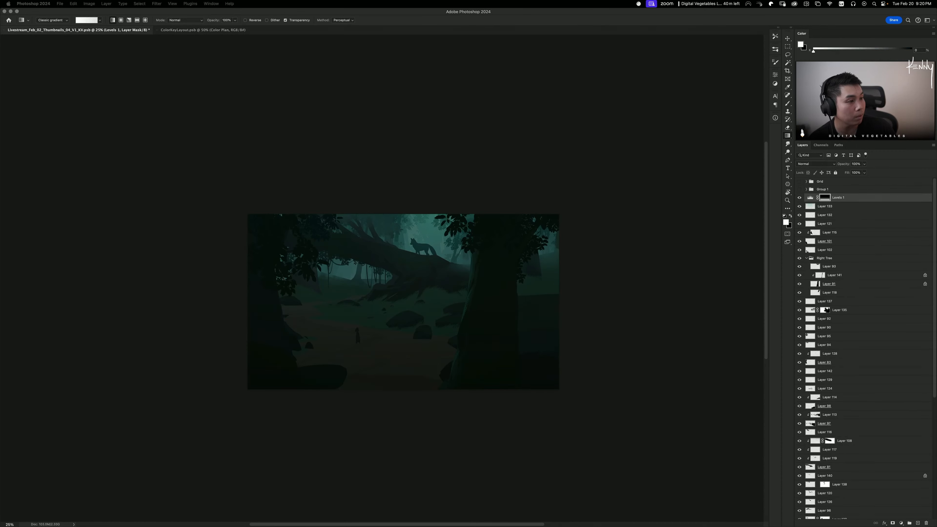
drag(419, 102, 438, 103)
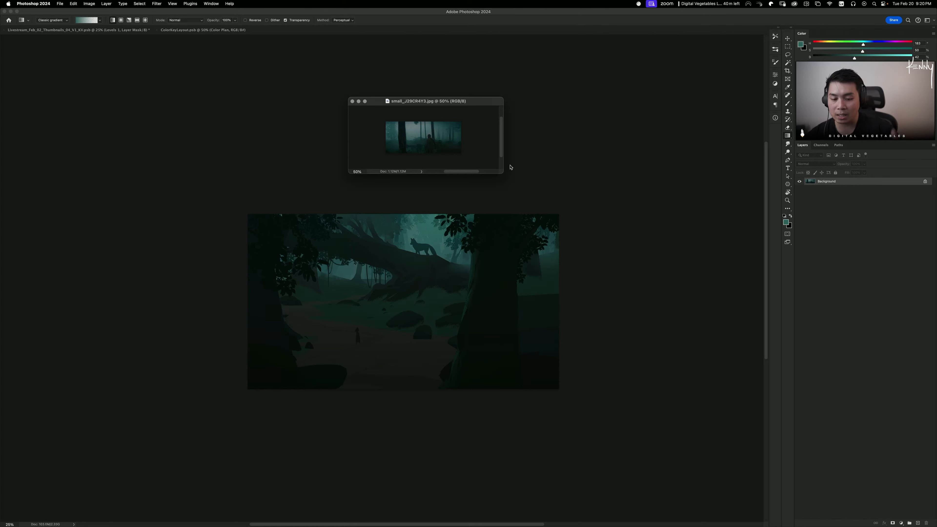
drag(412, 102, 188, 107)
drag(203, 29, 265, 65)
key(super+minus)
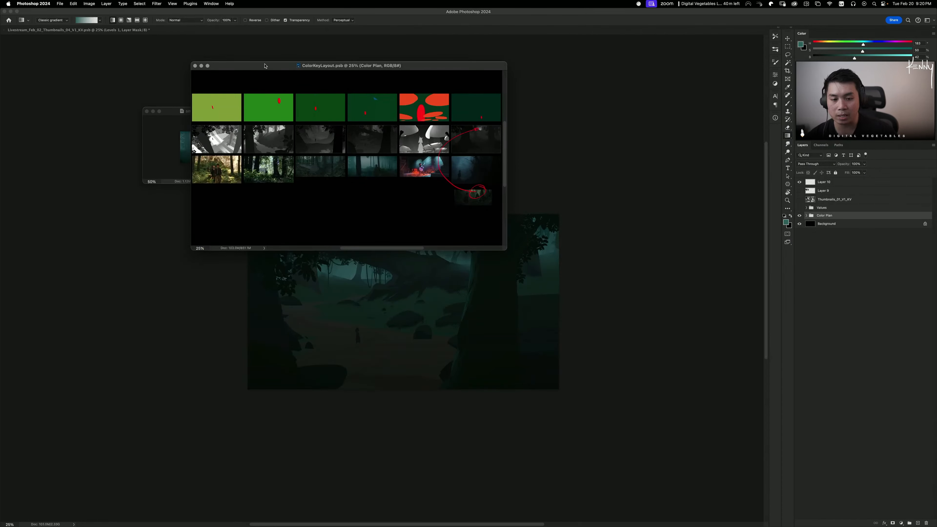
drag(281, 66, 458, 79)
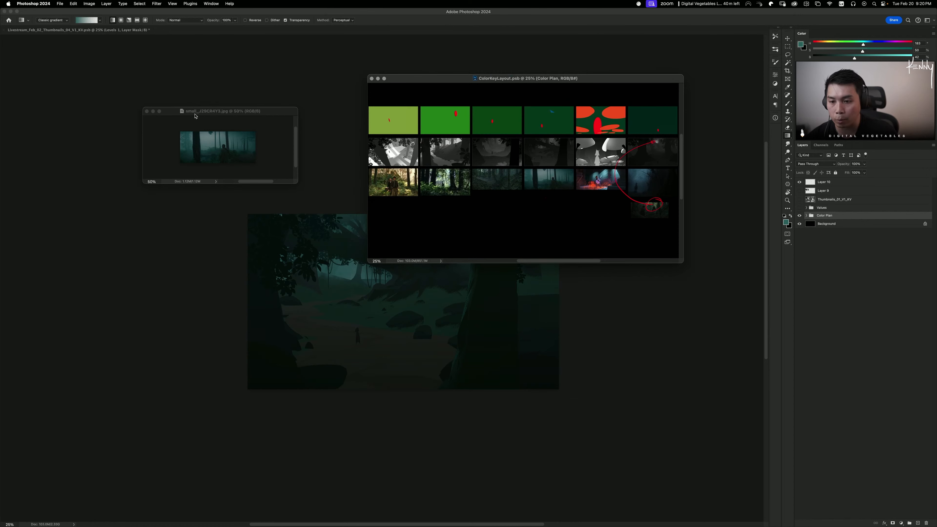
drag(195, 112, 242, 87)
Step: Float the forest painting in its own window below the small reference image and save the document
drag(70, 30, 145, 207)
key(super+s)
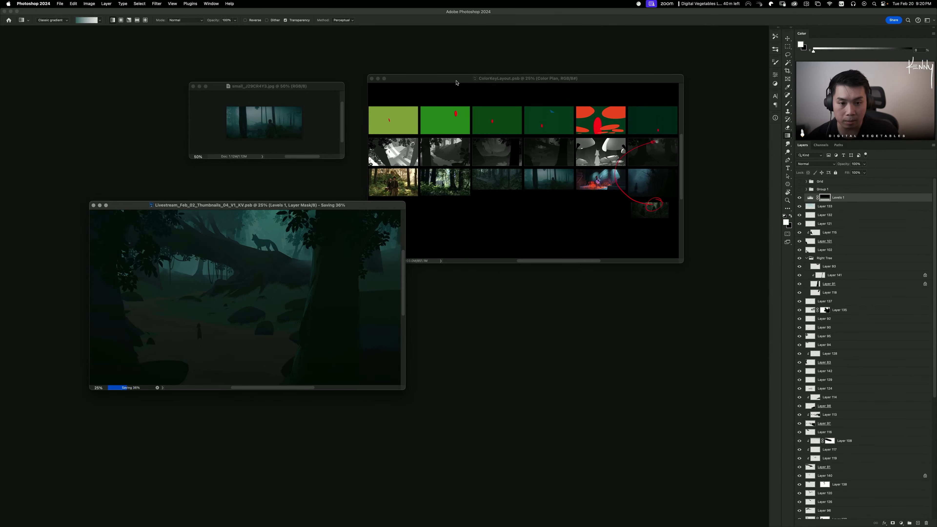
Step: Enlarge the ColorKeyLayout board to 100% and examine the grayscale thumbnails against the forest photo references beneath them
drag(444, 81, 361, 106)
key(super+plus)
key(super+plus)
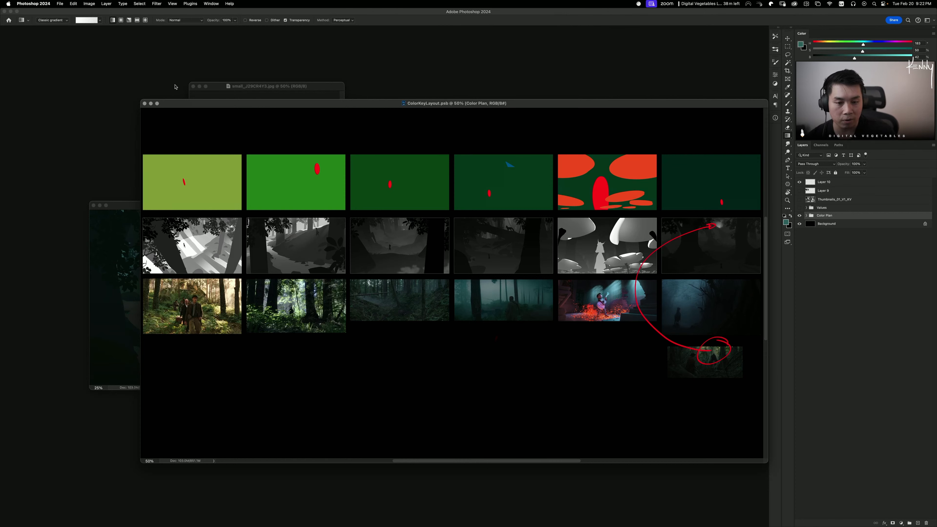
drag(330, 103, 280, 68)
key(super+1)
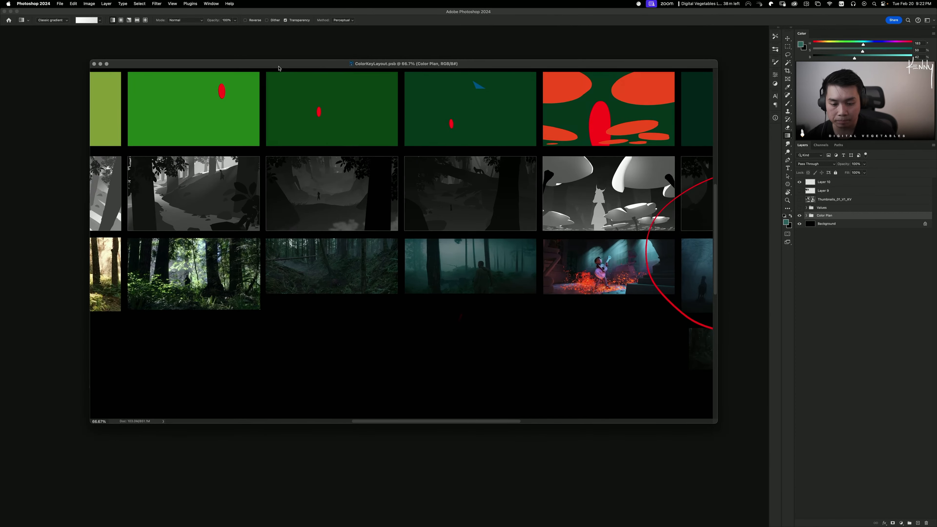
scroll(477, 200, left, 15)
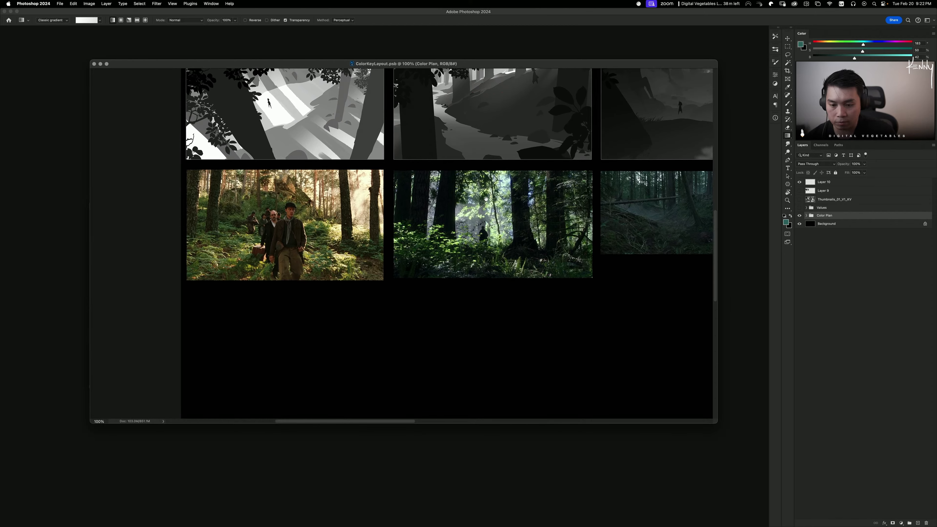
drag(566, 214, 429, 212)
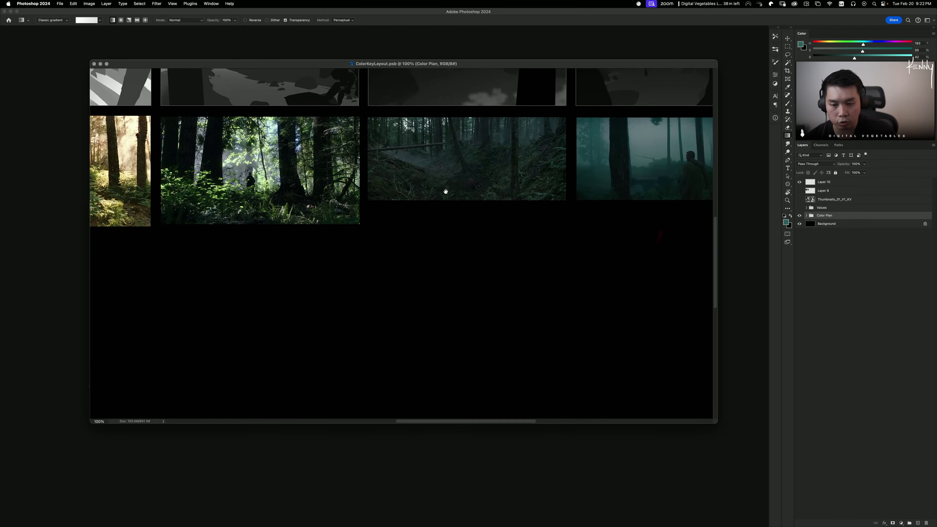
drag(445, 191, 615, 245)
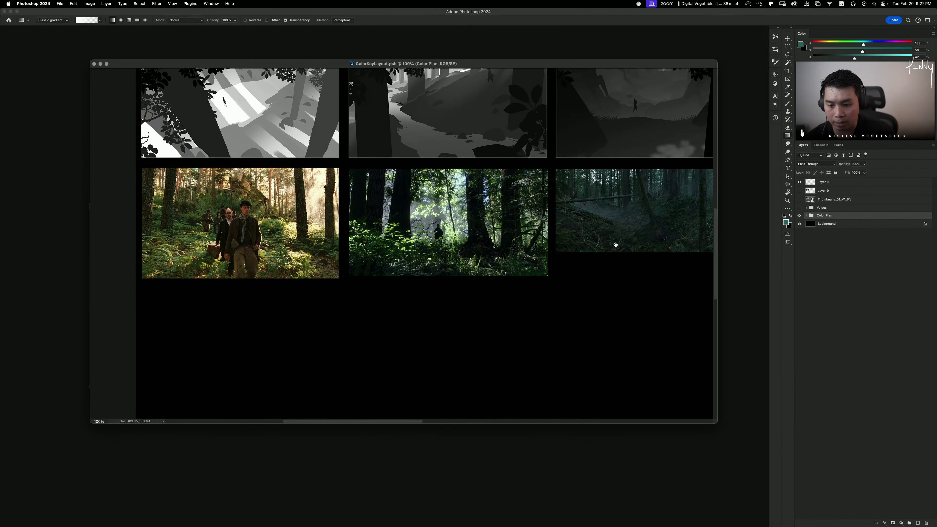
drag(313, 150, 326, 184)
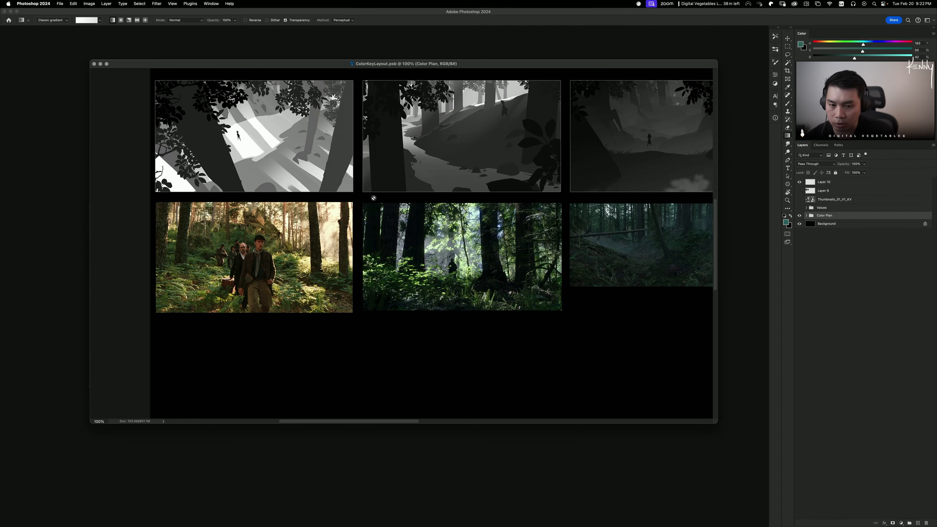
drag(428, 217, 364, 210)
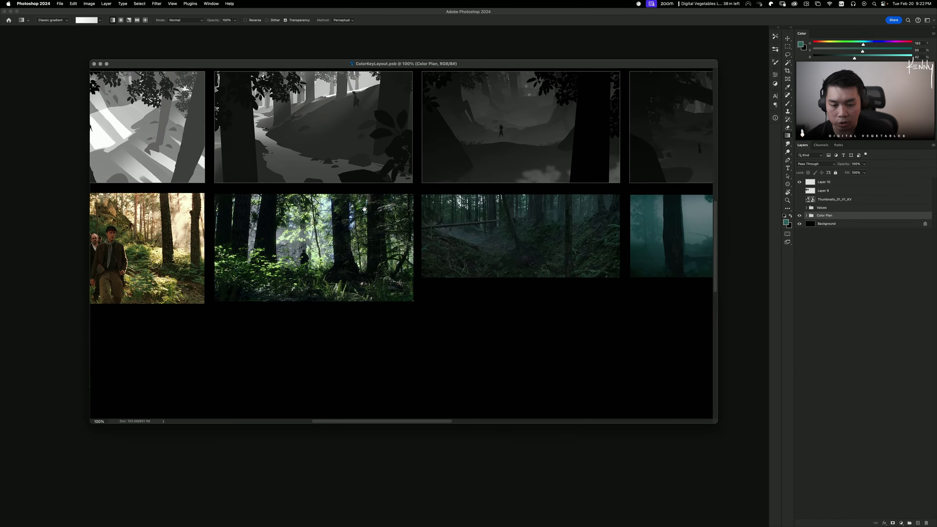
Step: Examine the remaining ColorKeyLayout columns, ending at 50% zoom with all six color keys, grayscale thumbnails and photo references in view
drag(526, 204, 350, 201)
drag(553, 198, 248, 200)
drag(469, 202, 532, 199)
key(super+minus)
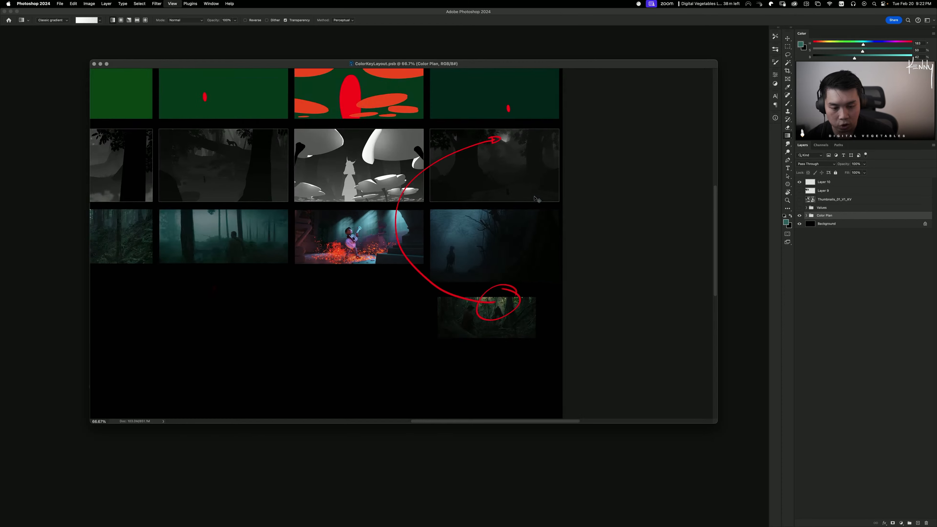
key(super+minus)
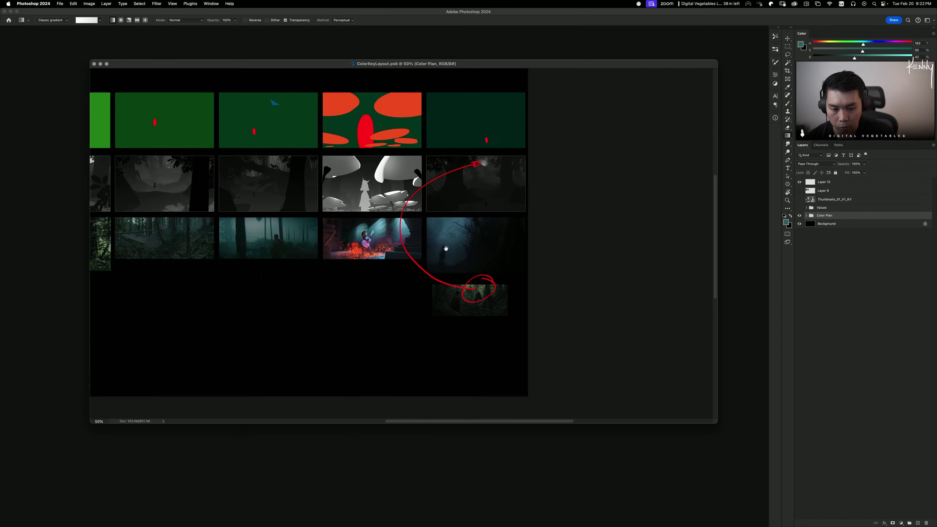
drag(383, 244, 570, 244)
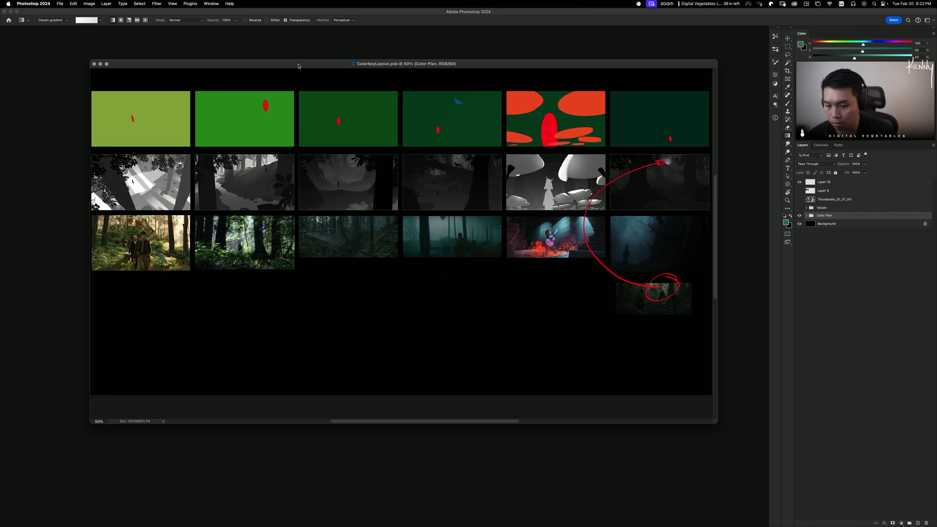
Step: Reduce the ColorKeyLayout window to 33.3% zoom and move it clear of the forest painting and the small reference image
drag(306, 66, 361, 98)
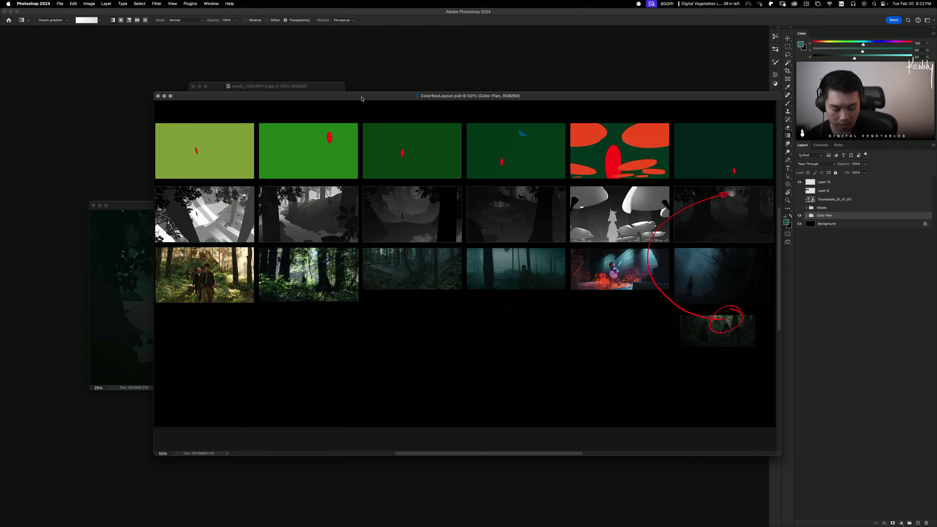
key(super+minus)
key(super+minus)
key(super+equal)
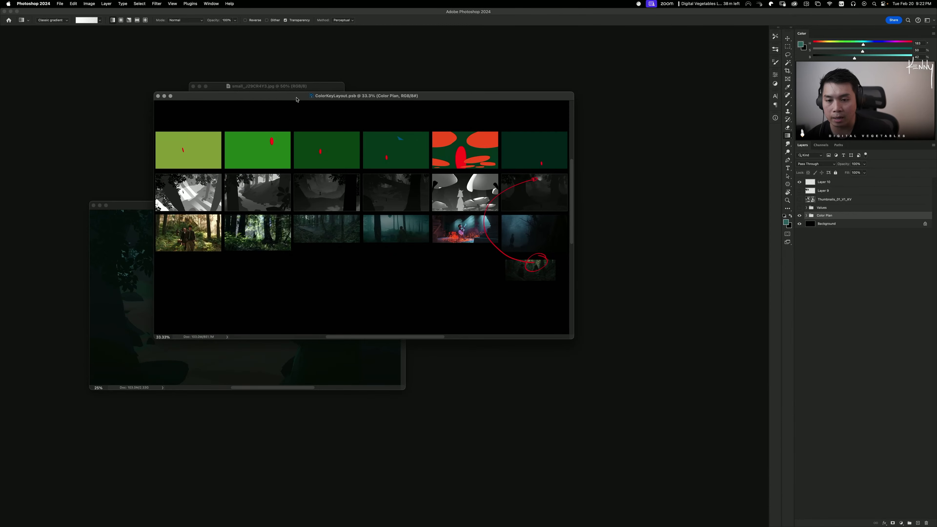
drag(296, 99, 611, 85)
Step: Arrange the three floating windows without overlap, with the small reference above the forest painting and ColorKeyLayout beside them
drag(309, 205, 322, 164)
drag(312, 88, 290, 76)
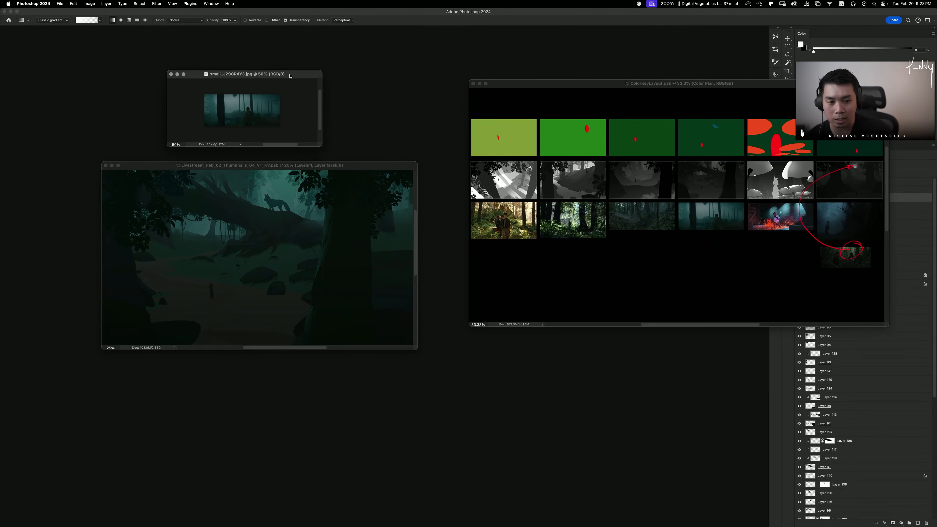
drag(517, 83, 381, 88)
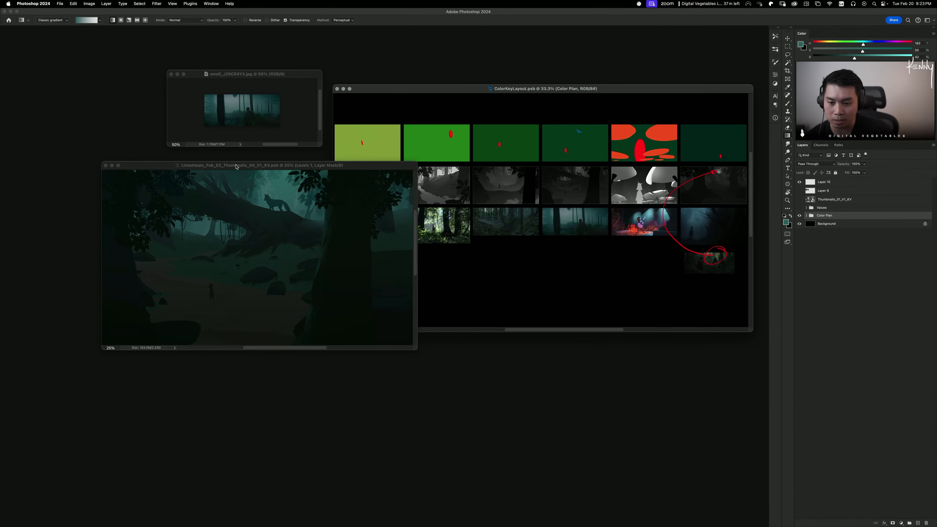
drag(237, 167, 150, 150)
drag(226, 72, 202, 57)
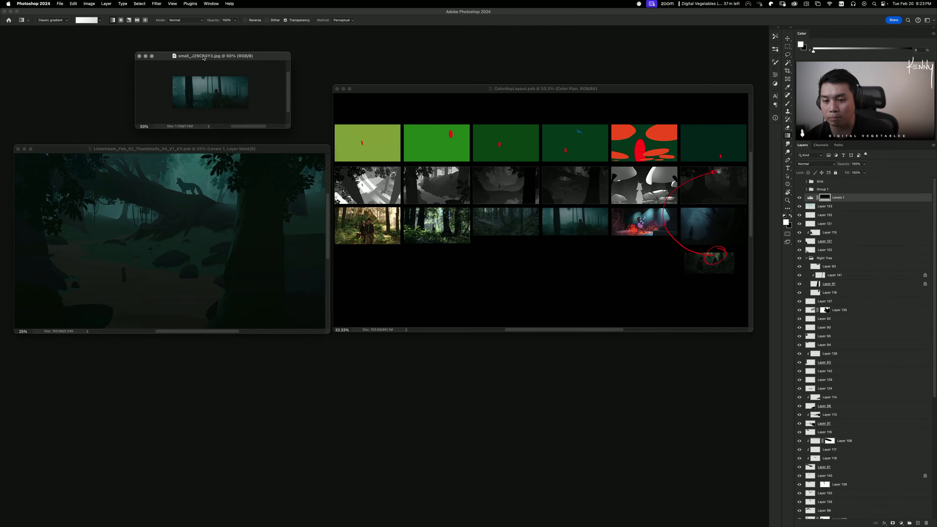
Step: Set the small misty forest reference to 66.7% zoom and shrink its window to fit the image
key(super+1)
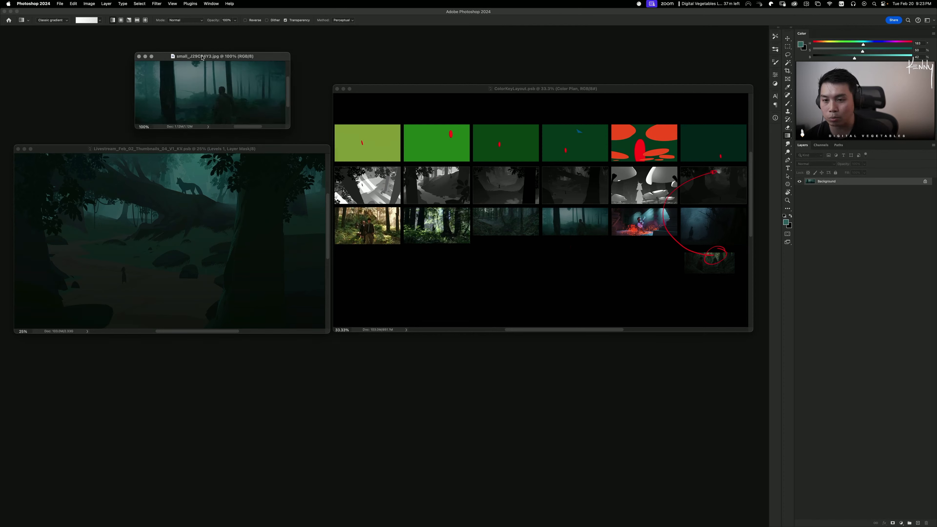
drag(202, 57, 236, 57)
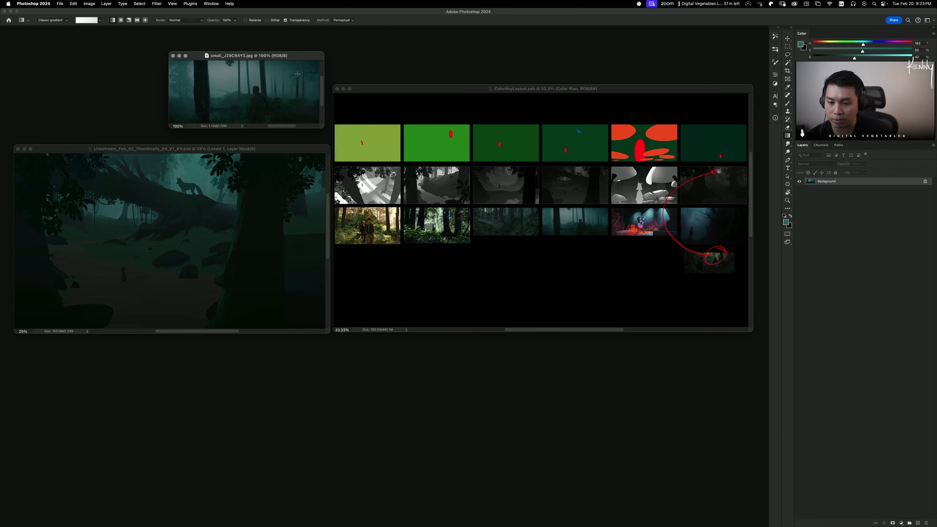
key(super+minus)
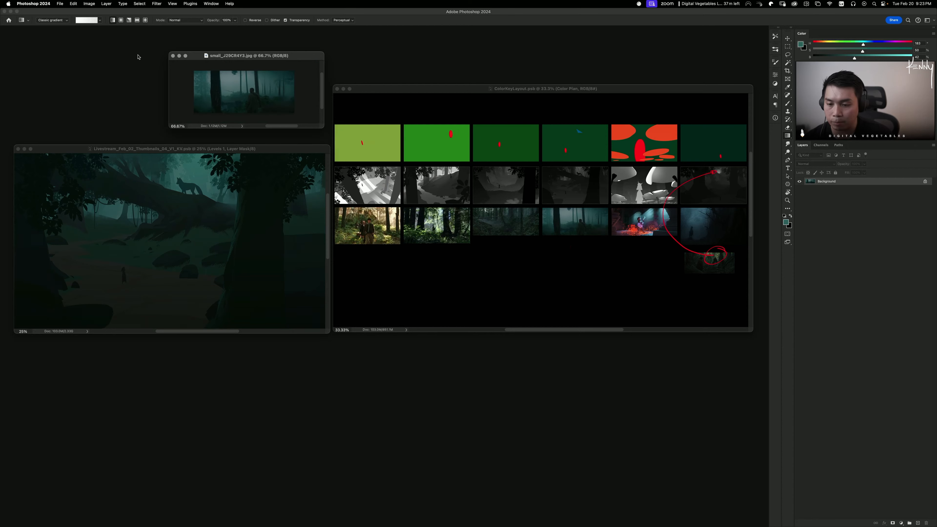
key(alt+super+minus)
key(alt+super+plus)
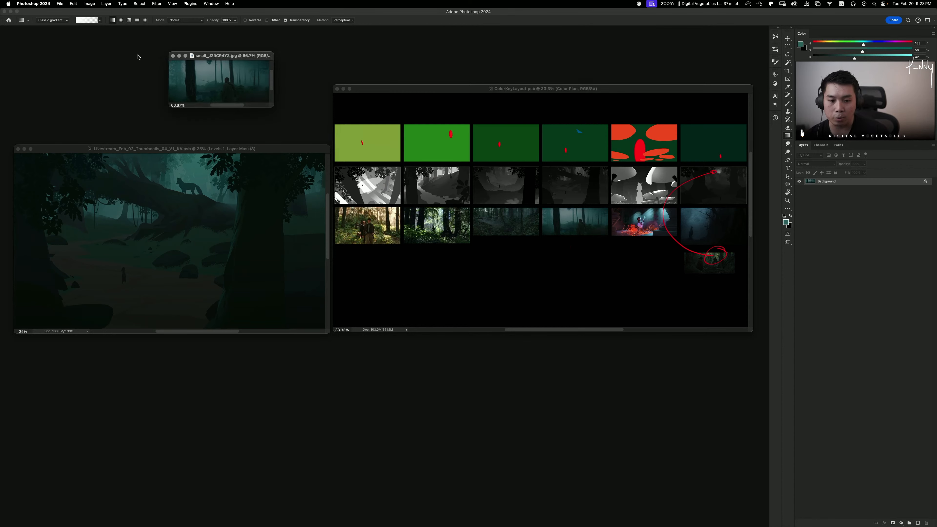
Step: Move the forest painting window close beneath the small reference, overlapping the first column of ColorKeyLayout, to compare them
drag(272, 150, 286, 138)
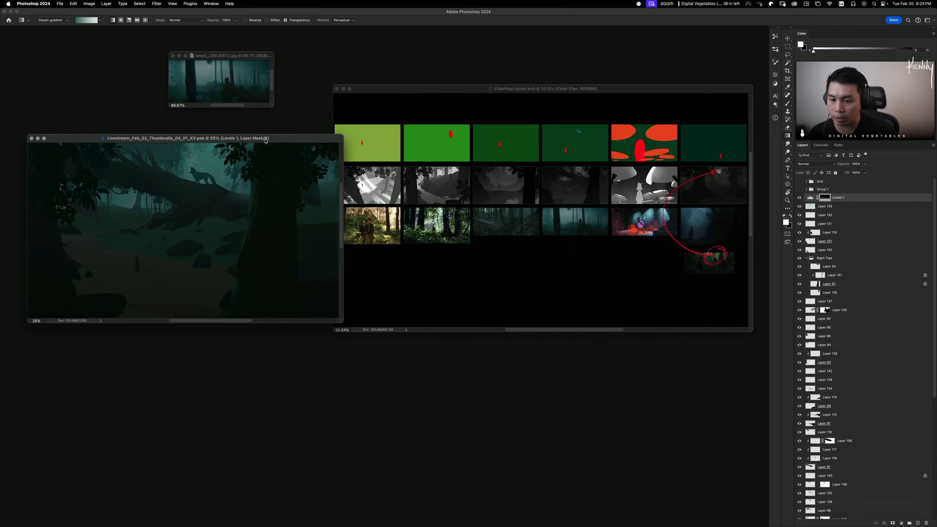
drag(265, 141, 291, 134)
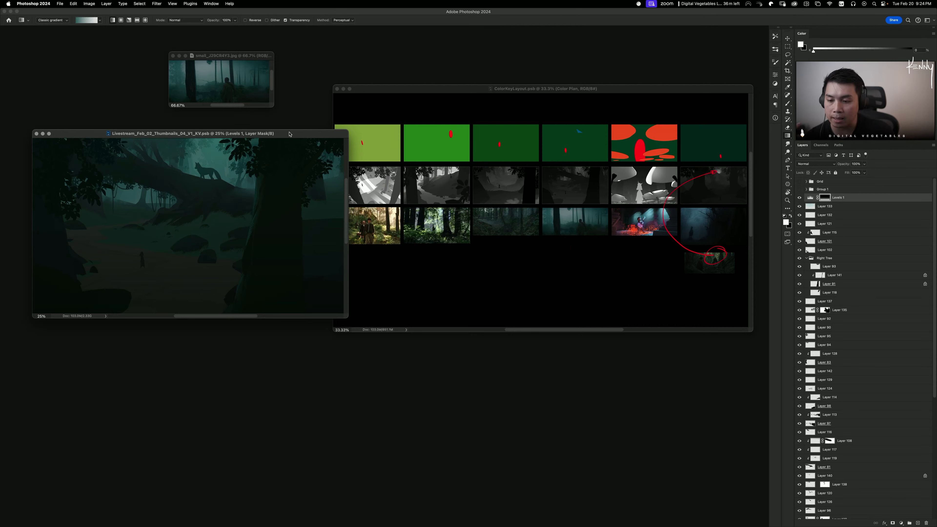
drag(291, 134, 287, 134)
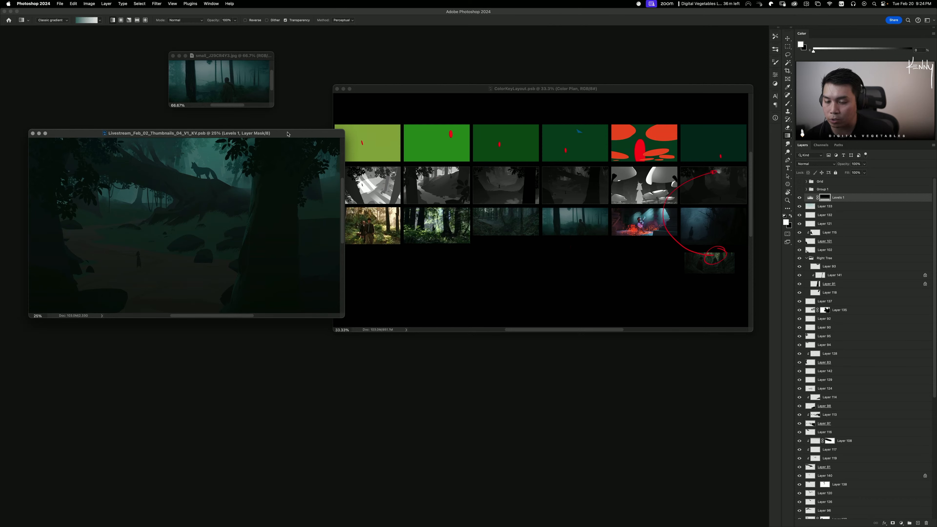
drag(288, 134, 303, 134)
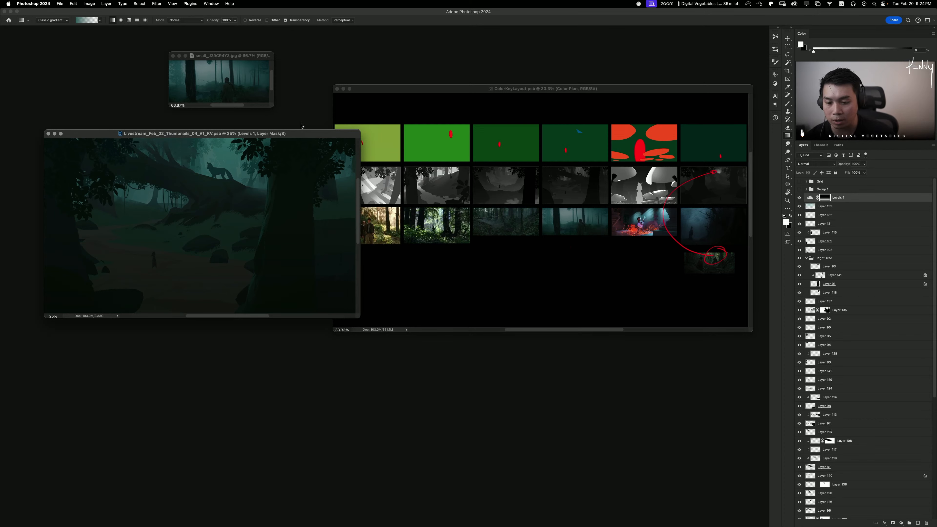
drag(302, 136, 365, 117)
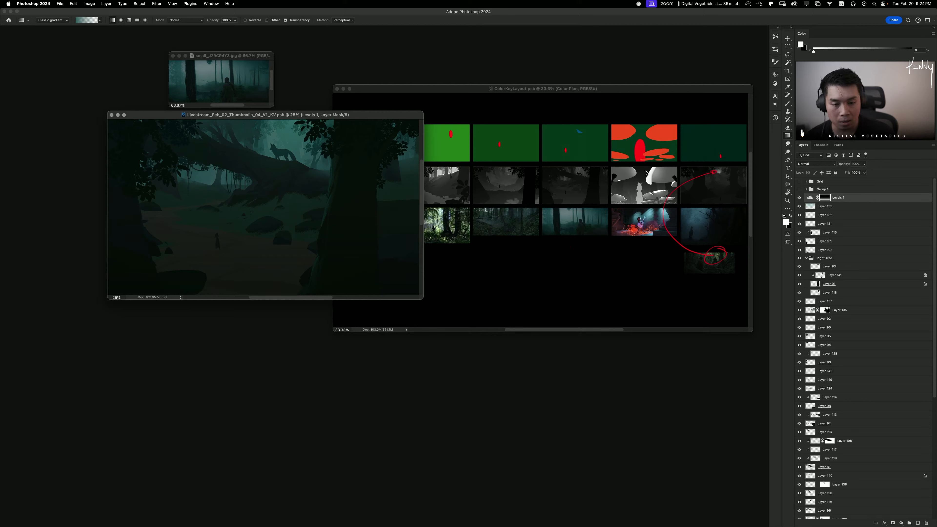